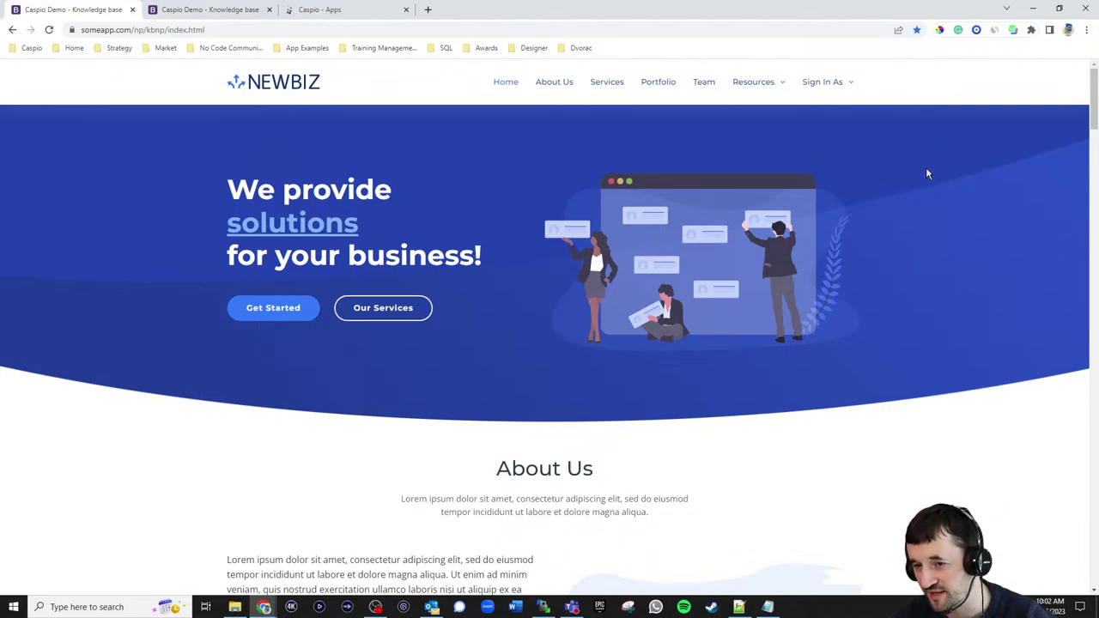
- Open the Knowledge Base page from Resources and run the Filter with Any Category selected
mouse_move(765, 92)
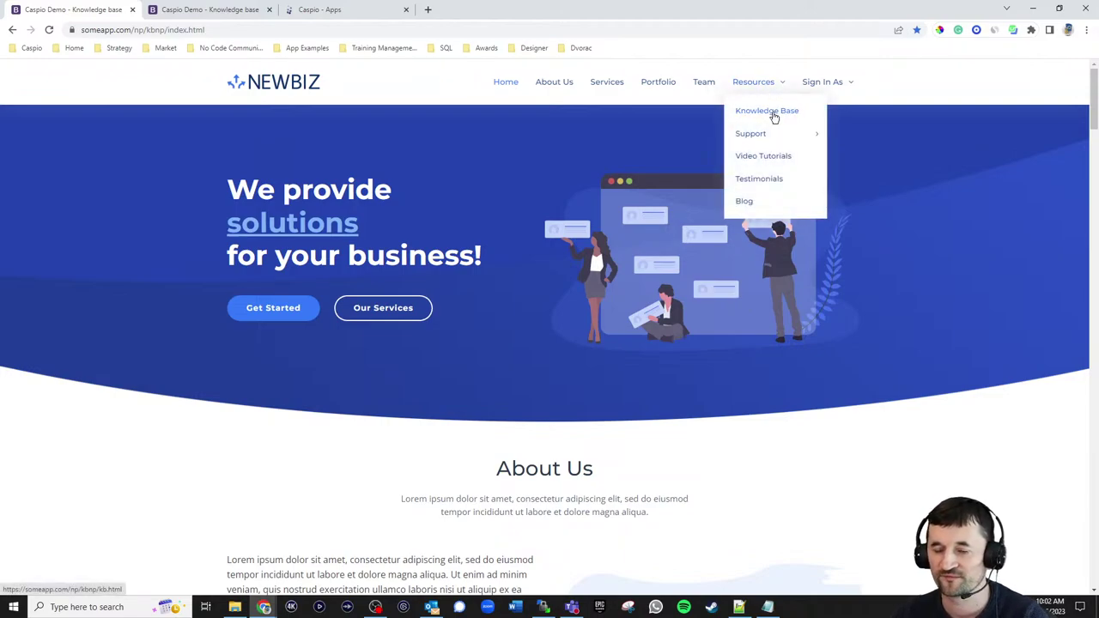
click(773, 113)
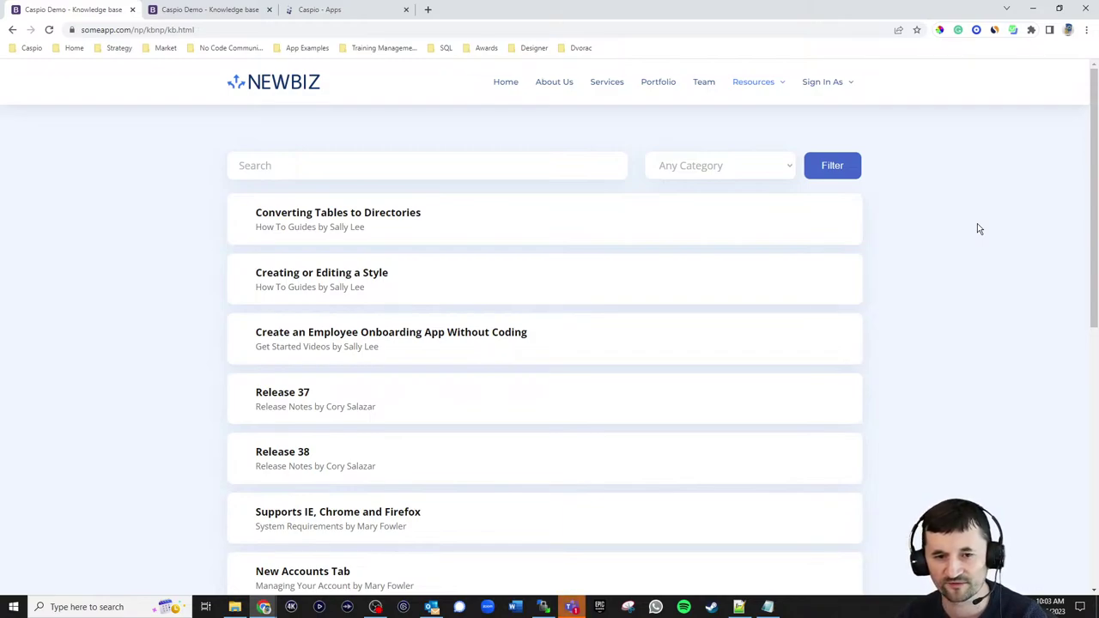
click(735, 170)
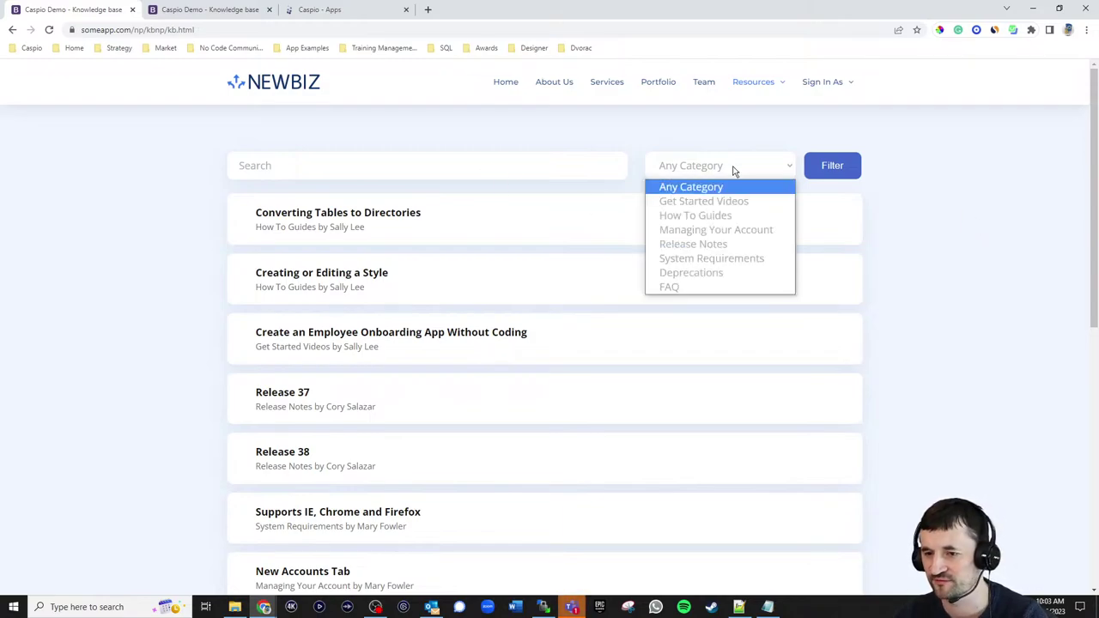
click(850, 176)
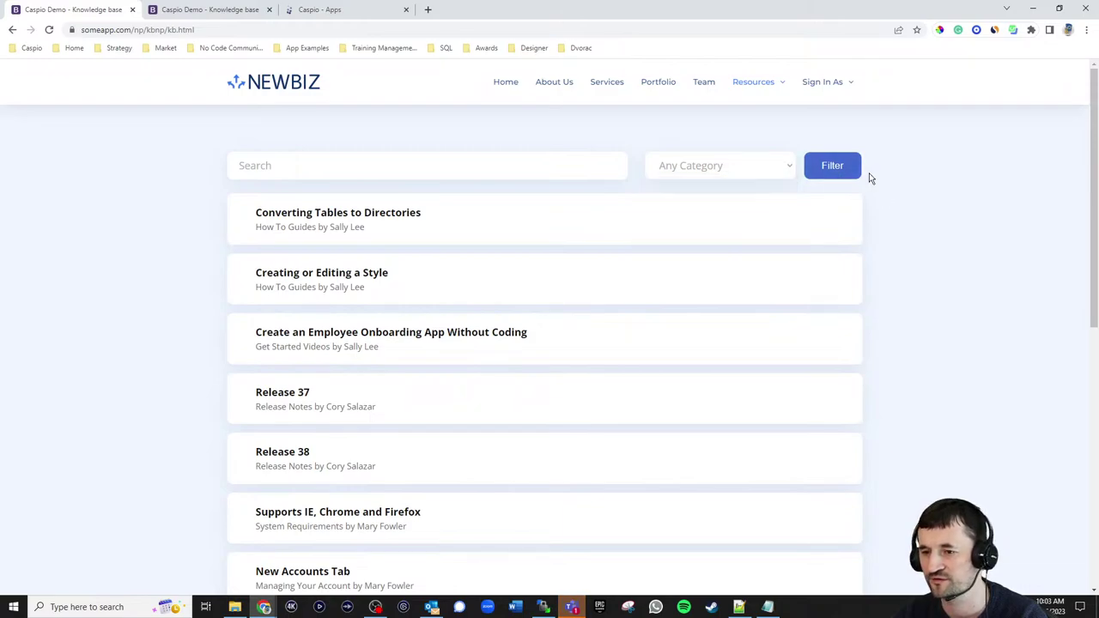
scroll(974, 295, down, 3)
scroll(968, 290, up, 2)
scroll(967, 290, up, 1)
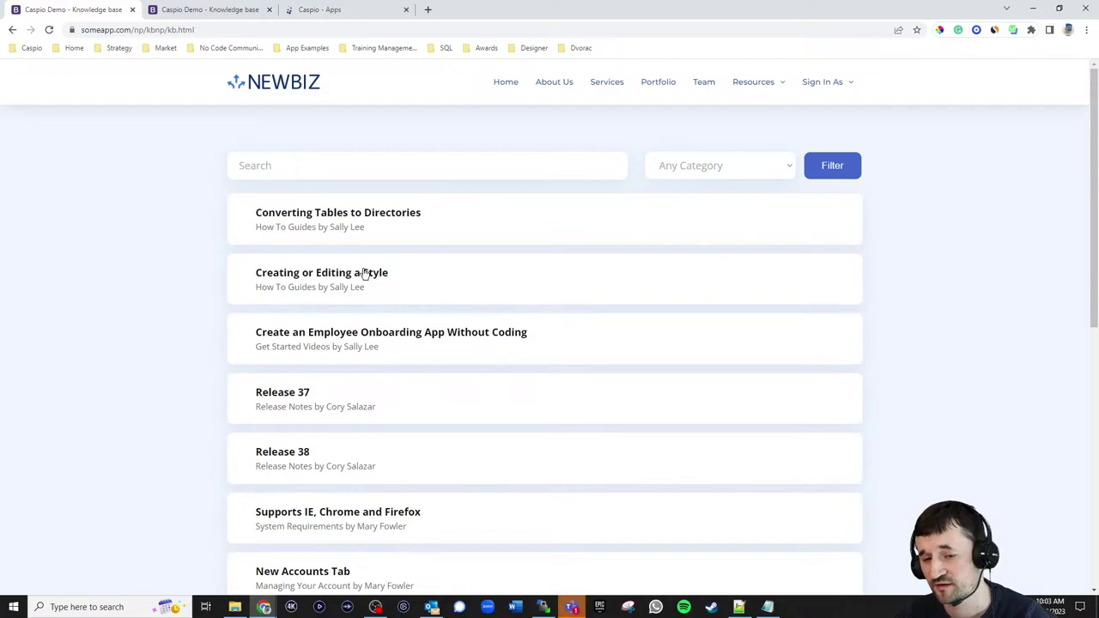
click(319, 219)
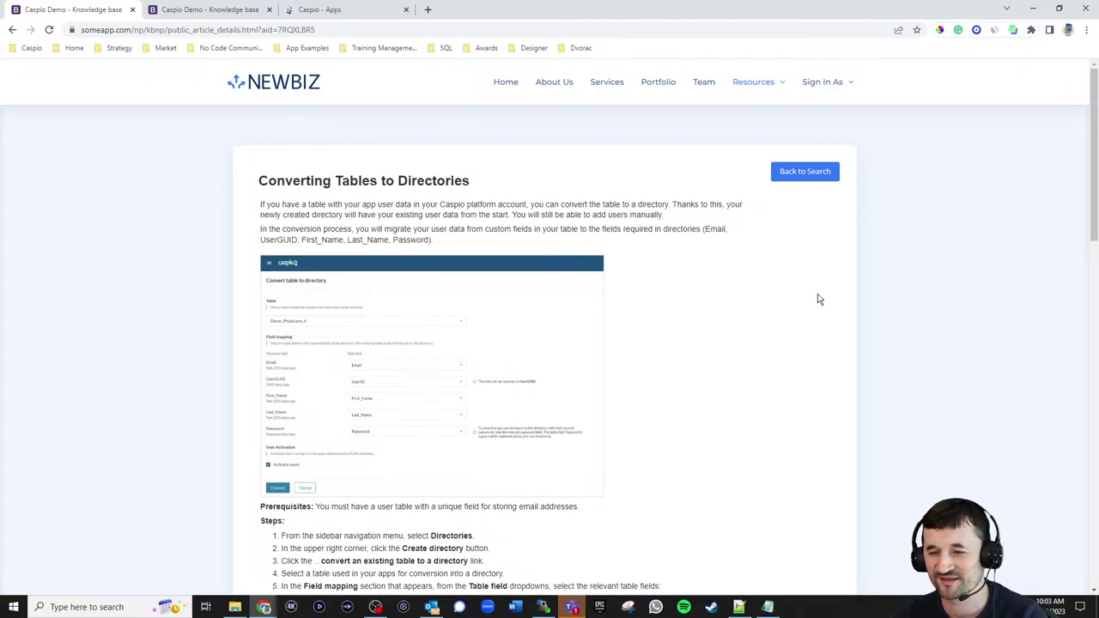
scroll(803, 288, down, 15)
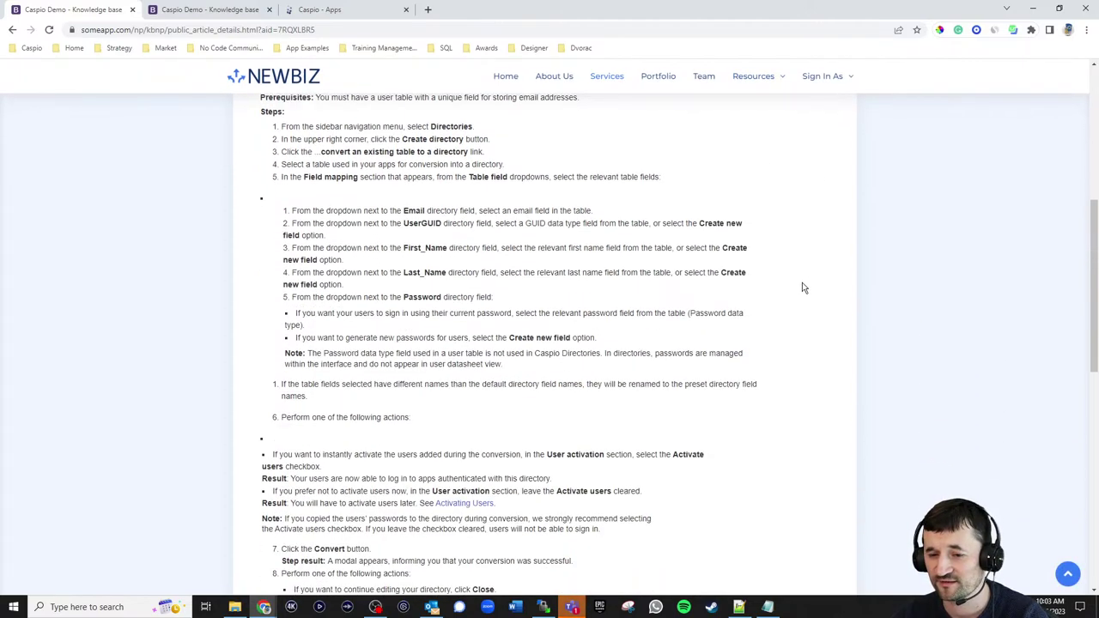
scroll(806, 284, down, 2)
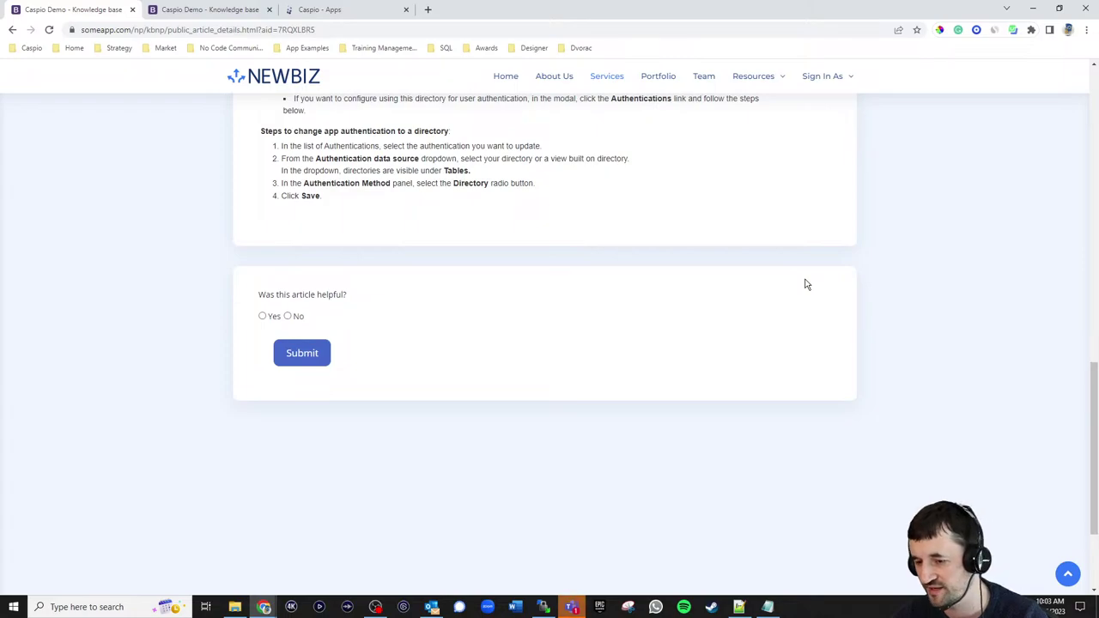
click(273, 318)
click(292, 317)
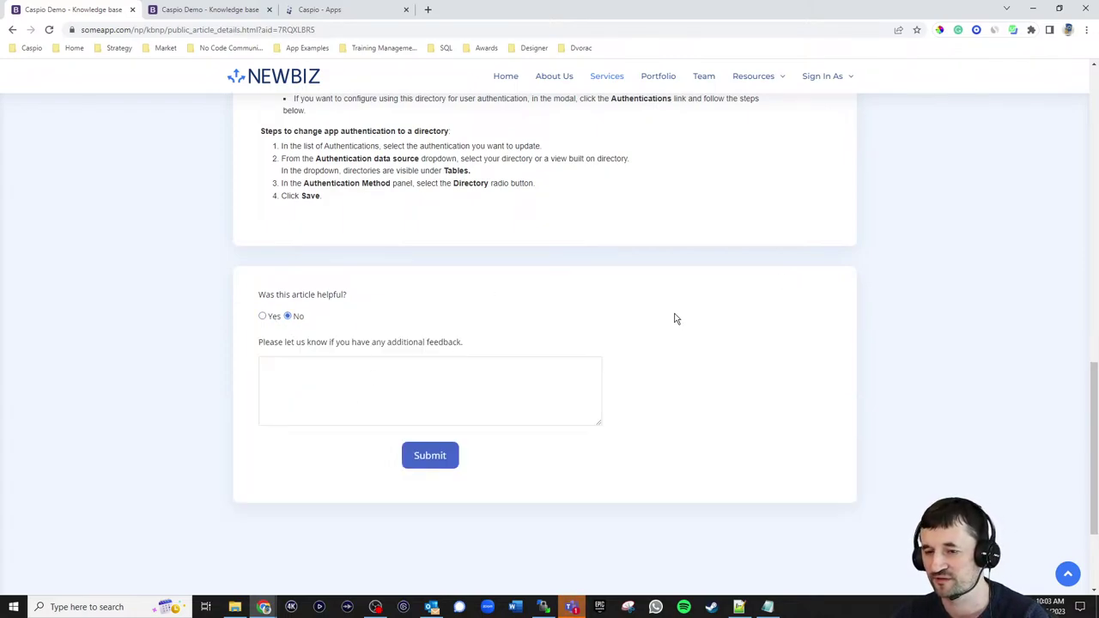
scroll(675, 317, up, 1)
scroll(681, 311, up, 10)
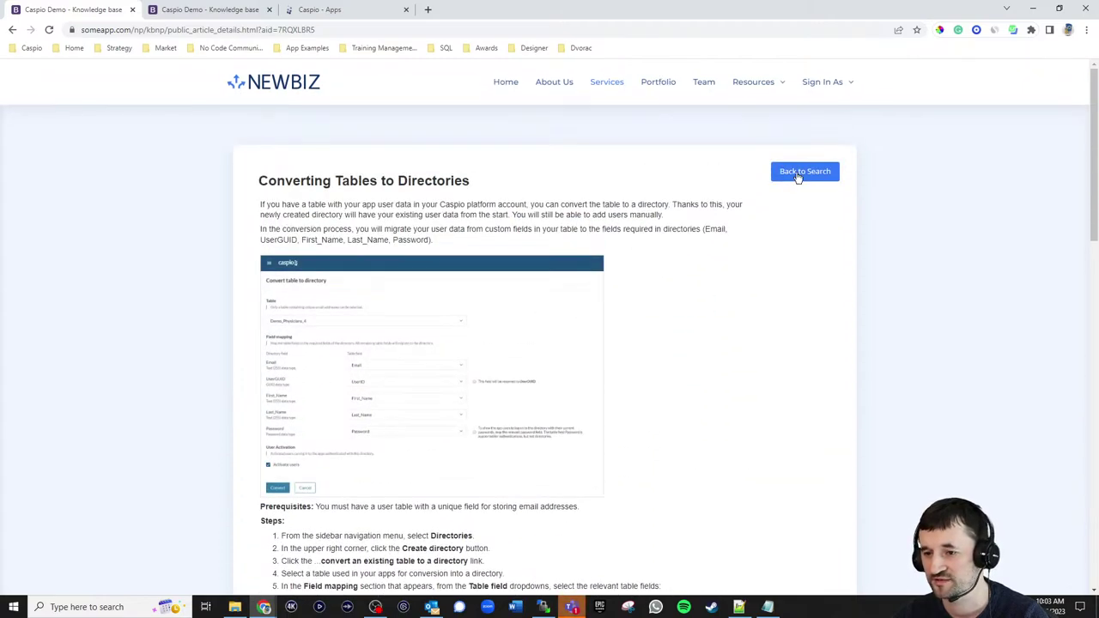
click(803, 170)
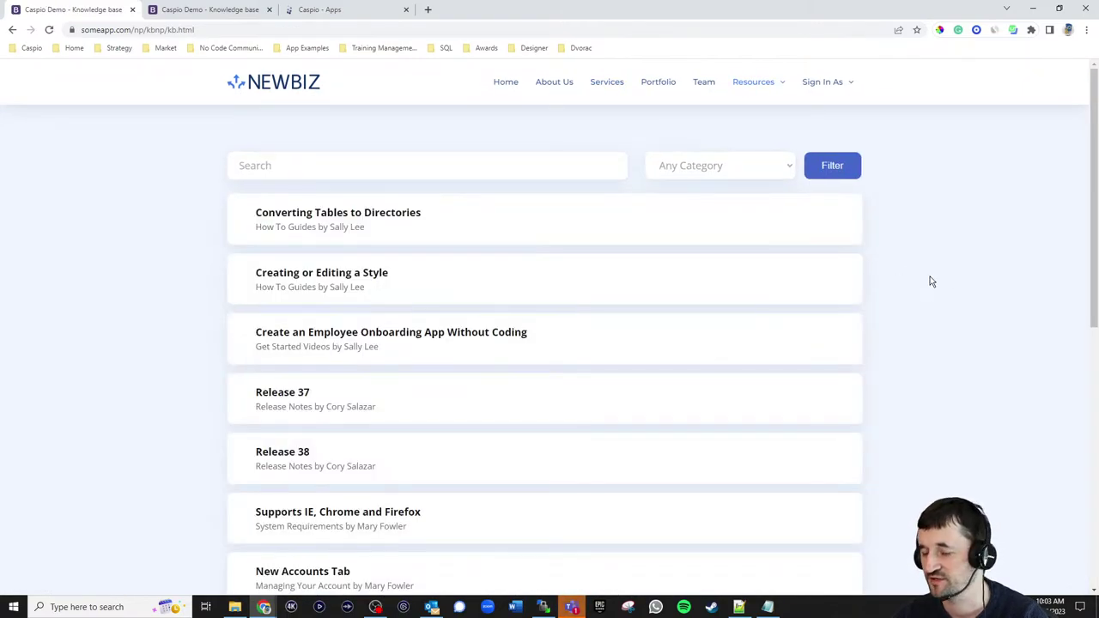
mouse_move(833, 89)
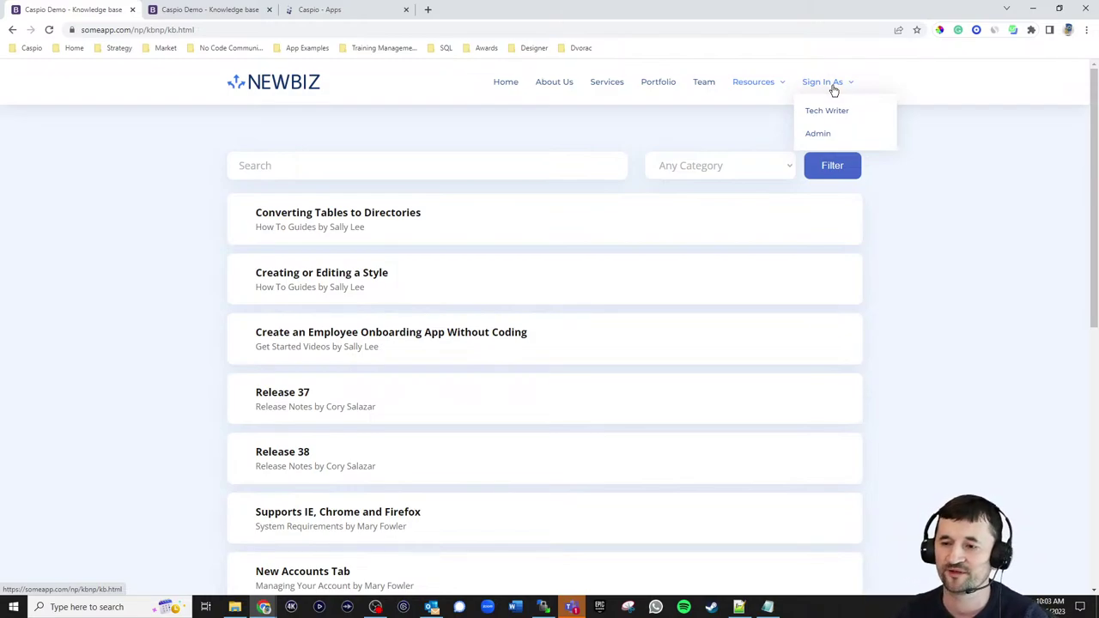
- Attempt a Tech Writer sign-in with the writer's e-mail and password, then switch to Caspio Apps
click(834, 115)
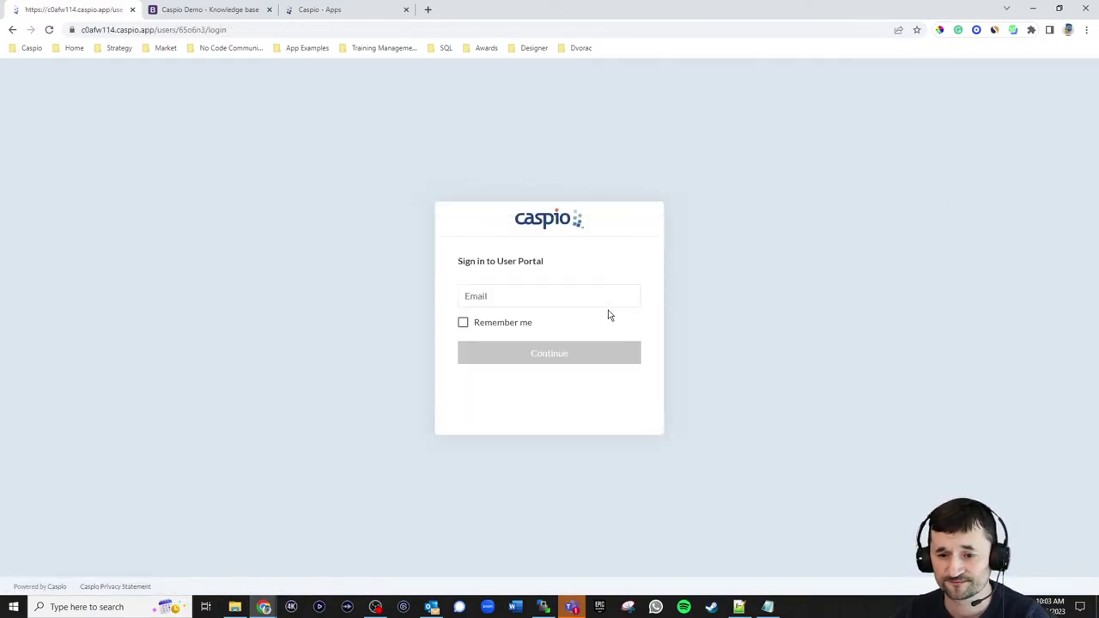
click(558, 301)
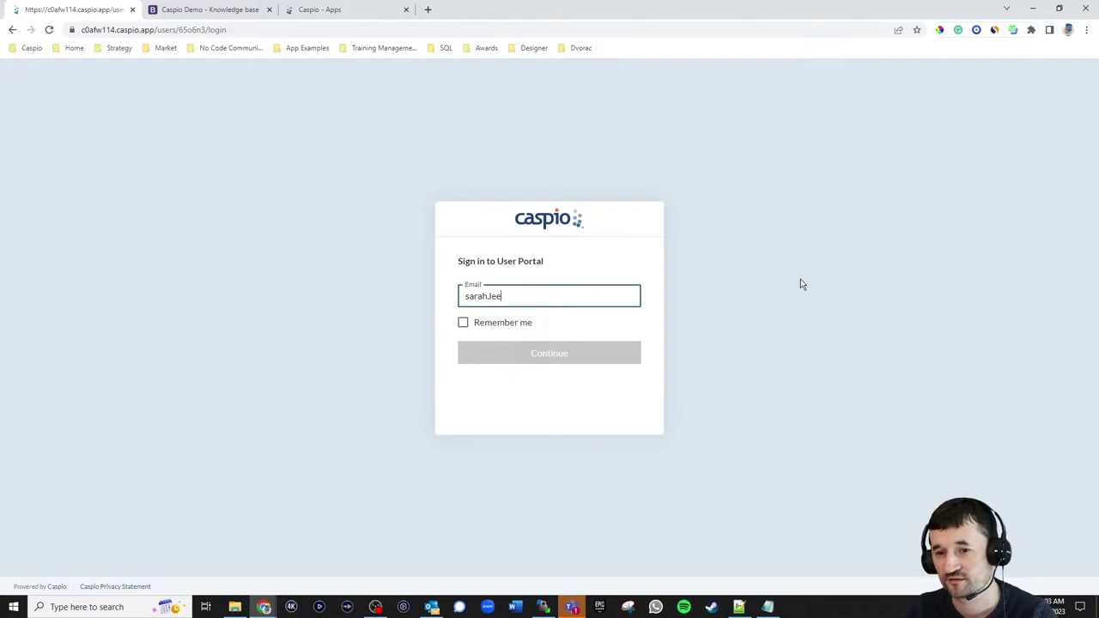
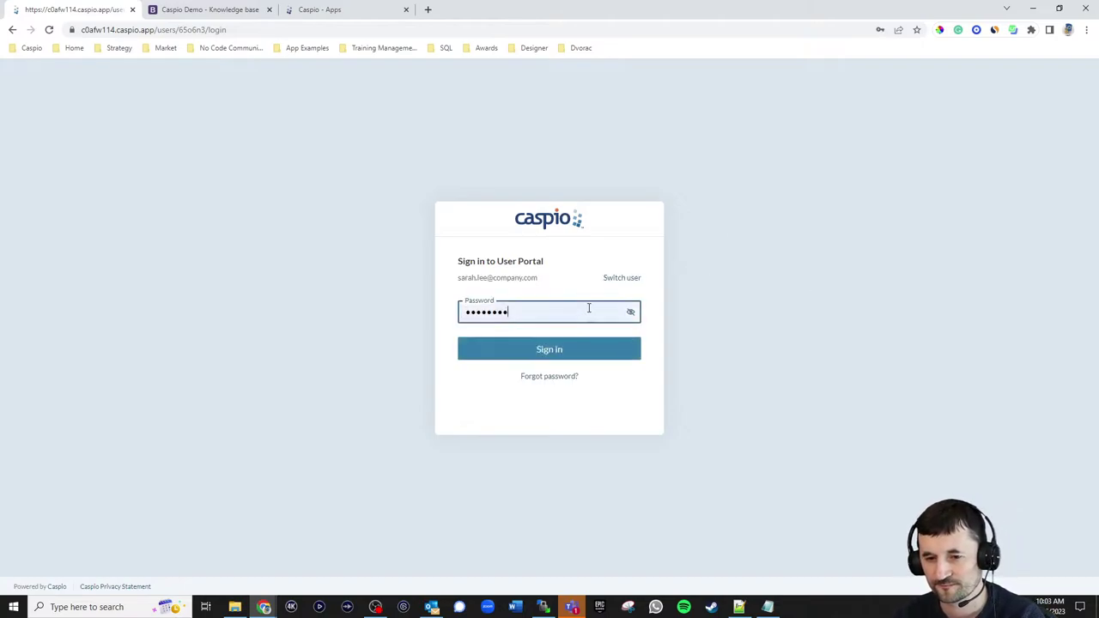
click(554, 357)
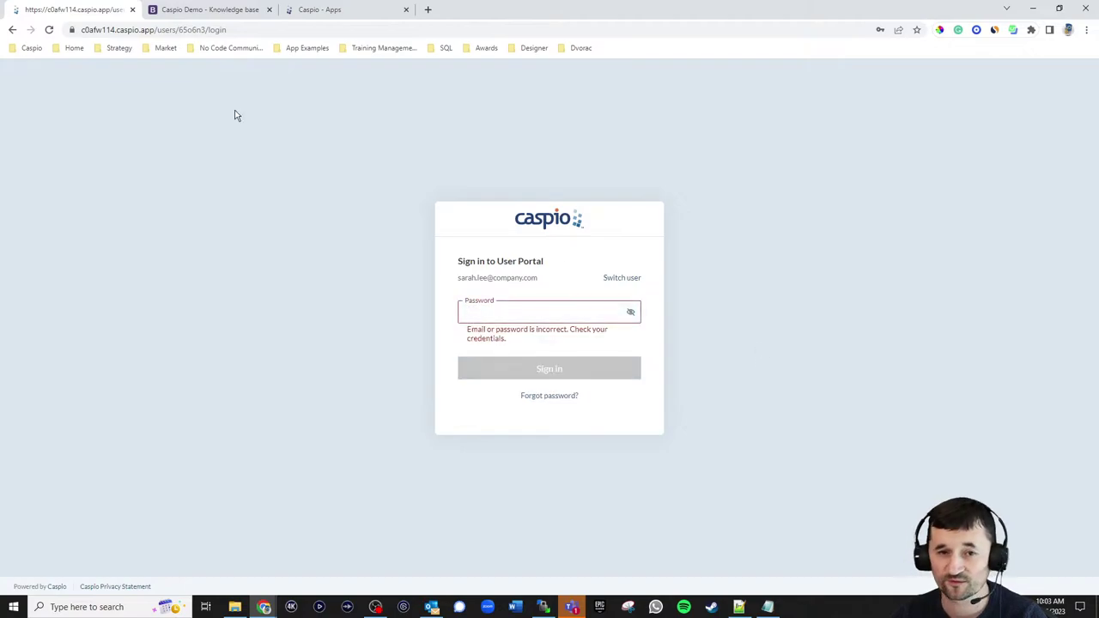
click(332, 10)
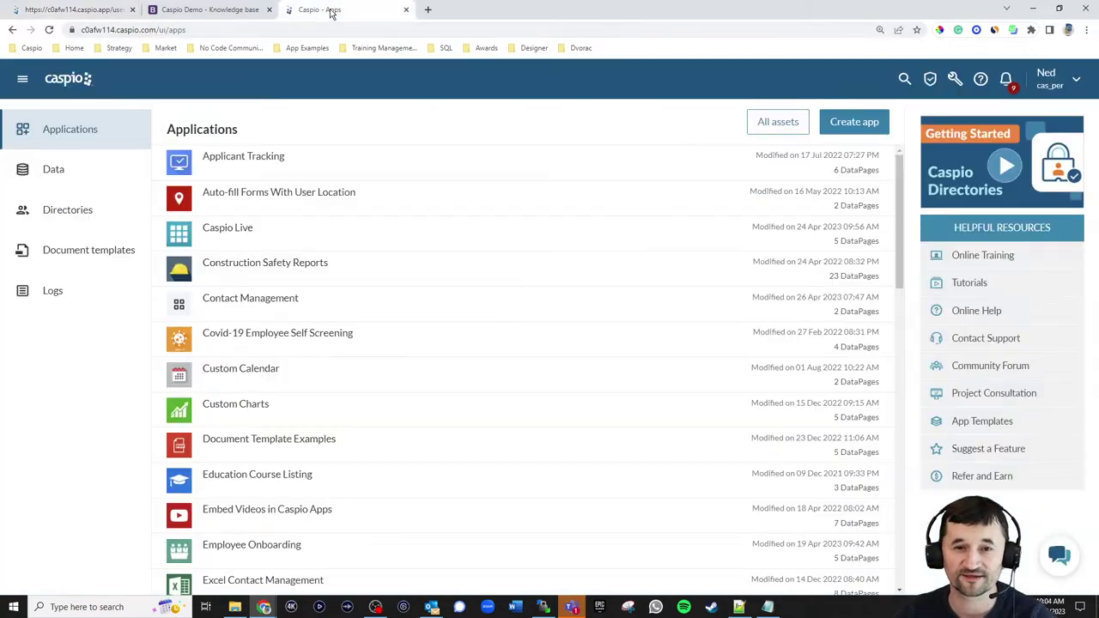
- Open Directories in a new tab, review kb_np_tbl_users' 4 active users, then return to Knowledge base
right_click(62, 212)
click(107, 217)
click(464, 10)
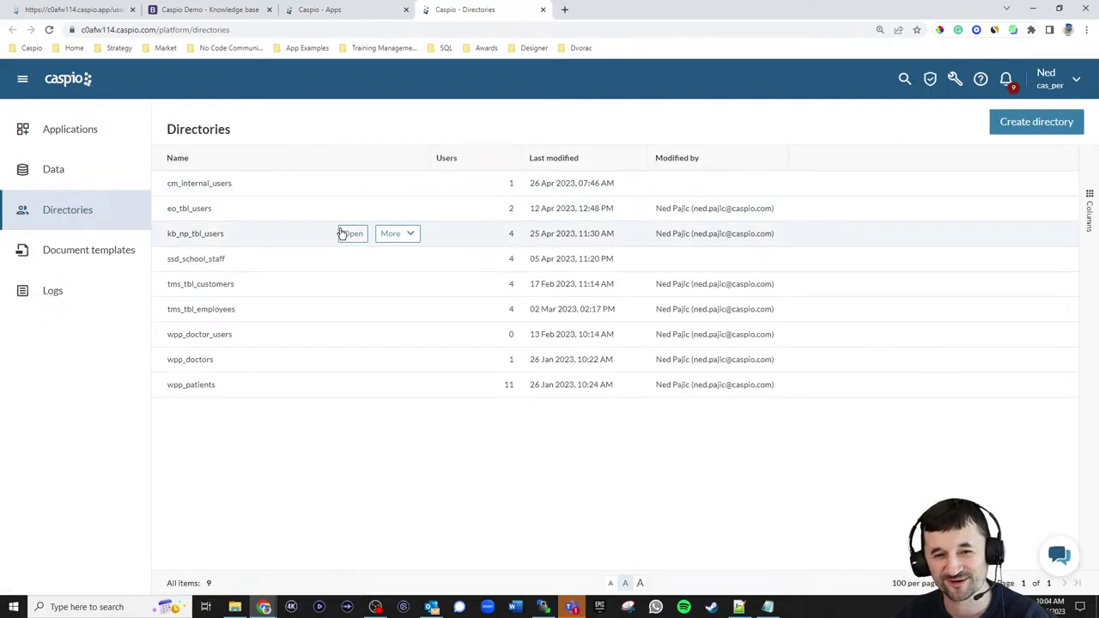
click(351, 233)
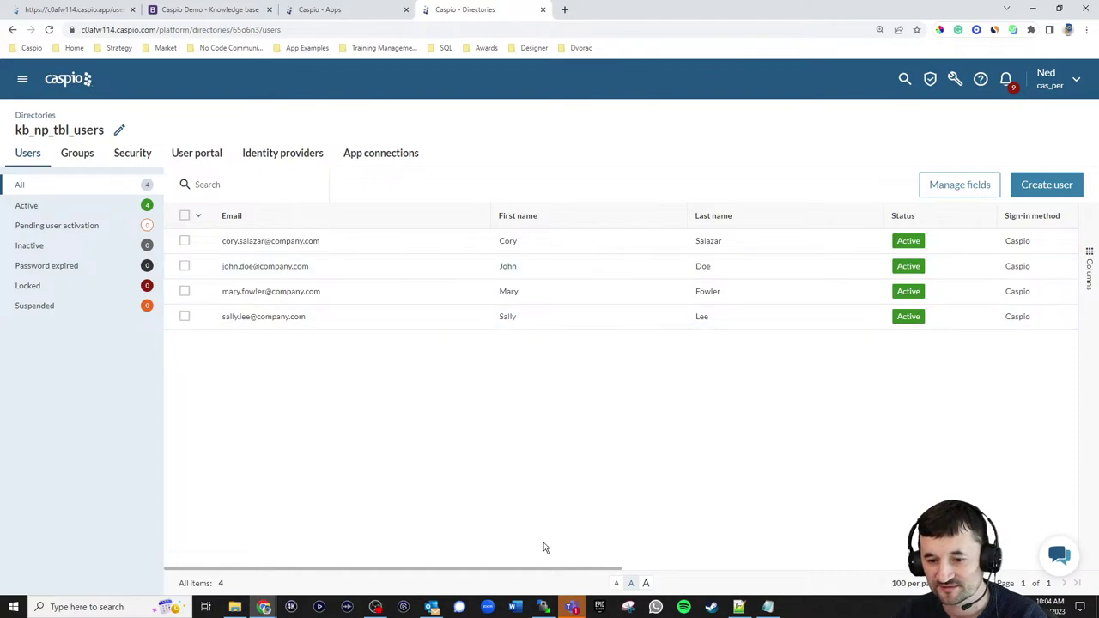
mouse_move(559, 572)
mouse_down()
mouse_move(928, 573)
mouse_move(550, 577)
mouse_up()
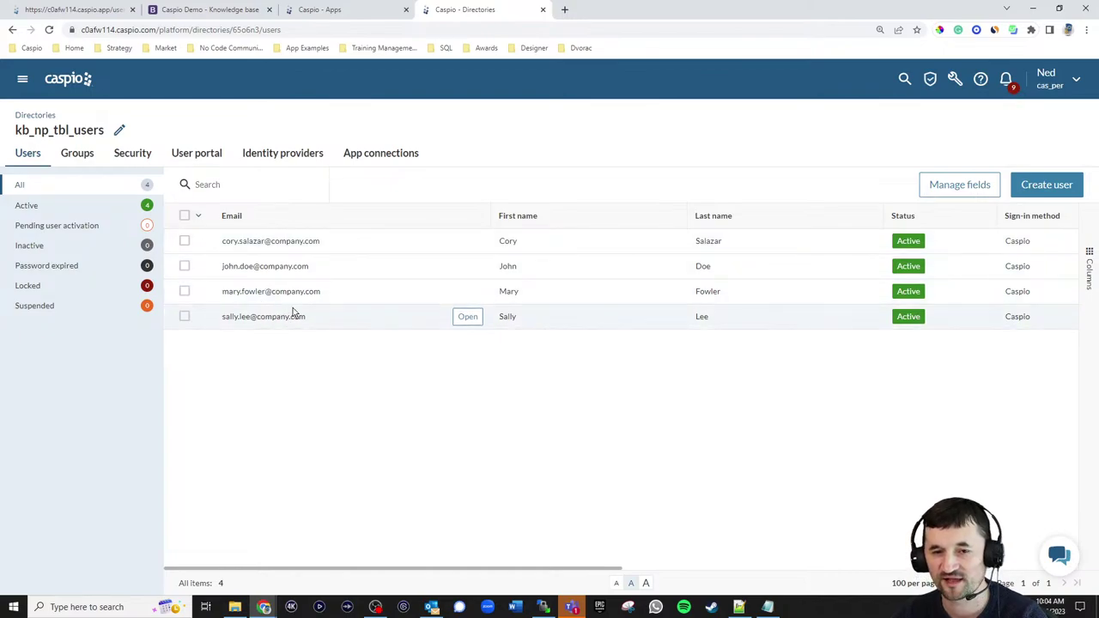
click(230, 10)
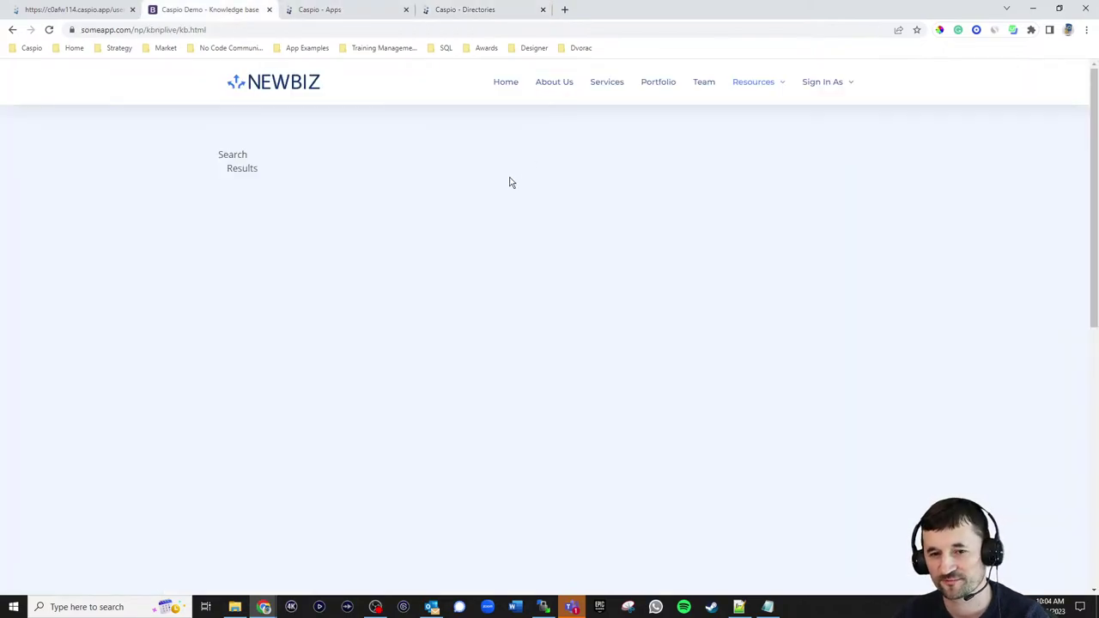
- Switch user on the sign-in tab and sign in with the correct tech-writer e-mail and password
click(309, 10)
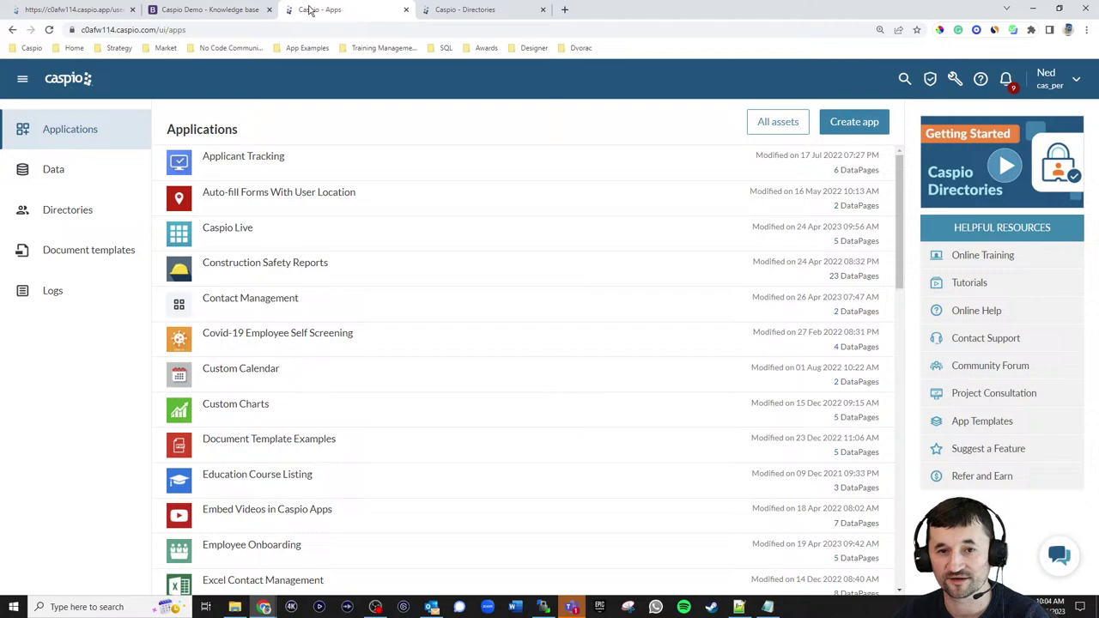
click(456, 13)
click(119, 11)
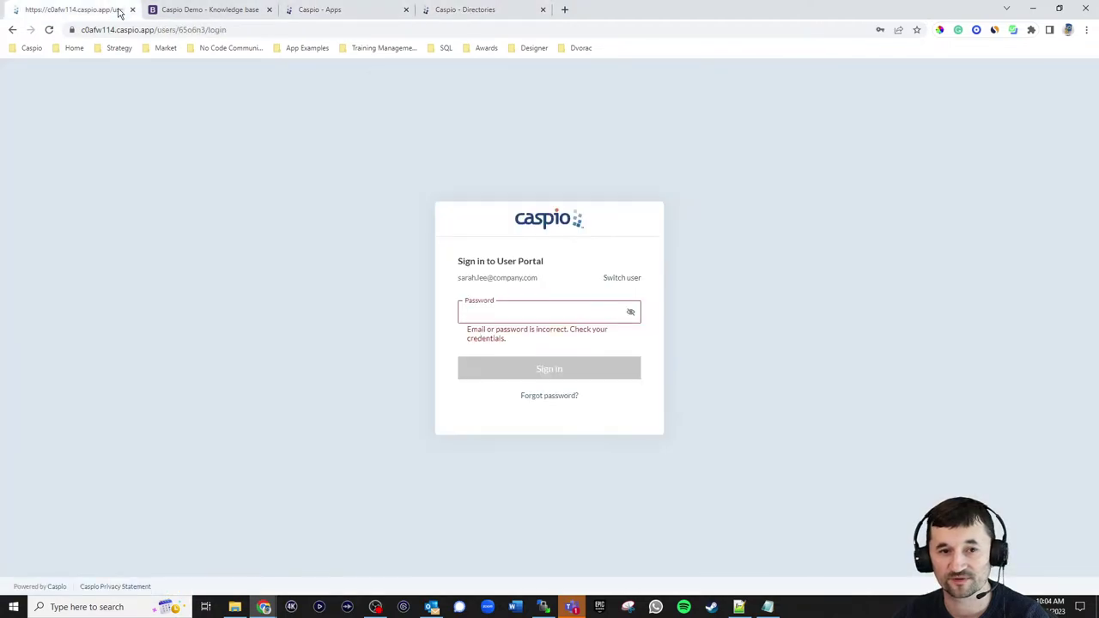
click(621, 278)
click(559, 297)
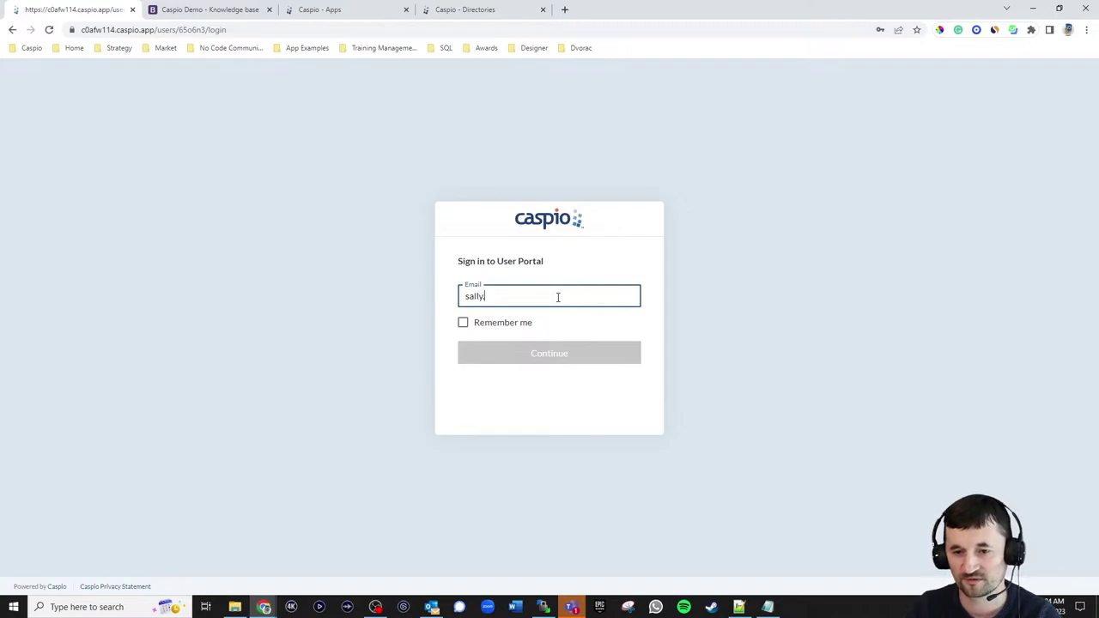
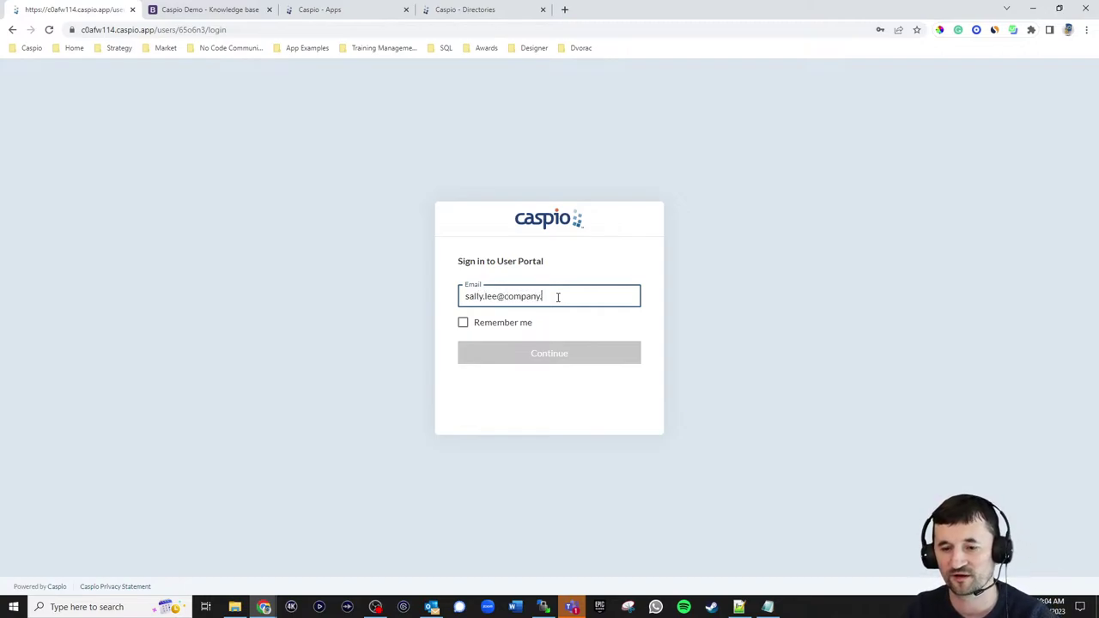
key(Return)
key(ctrl+v)
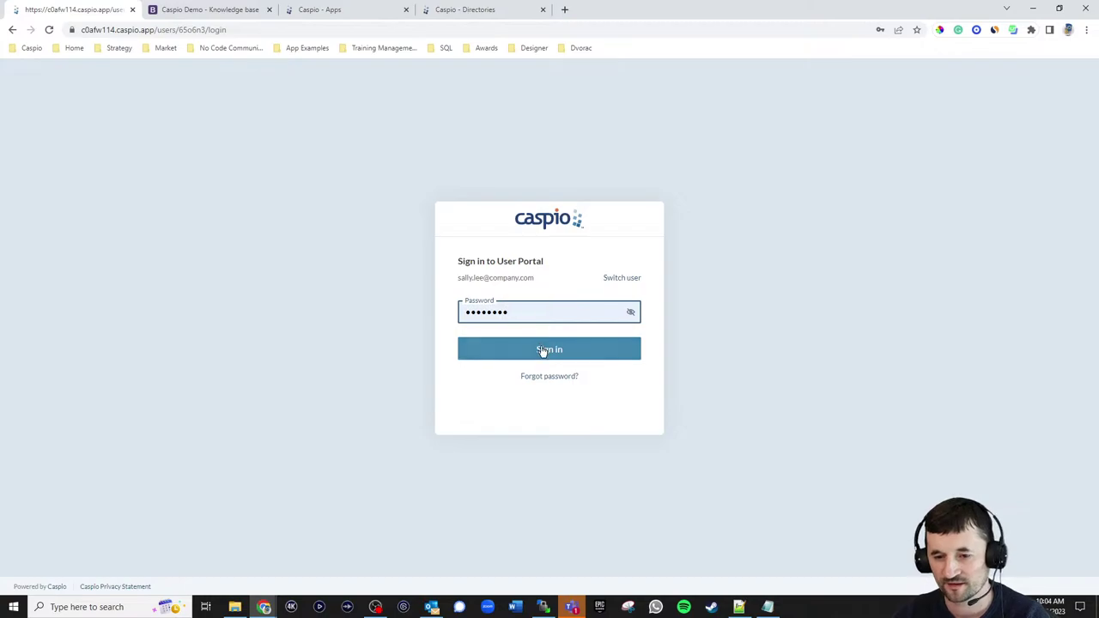
click(543, 351)
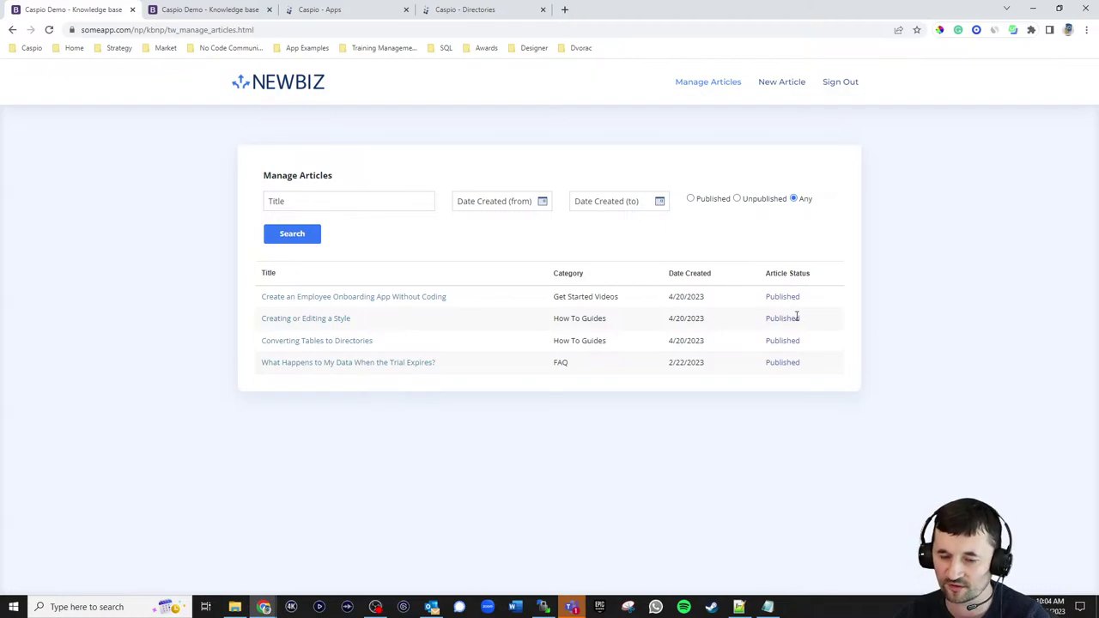
- Open the Creating or Editing a Style article and review its content and feedback
click(339, 320)
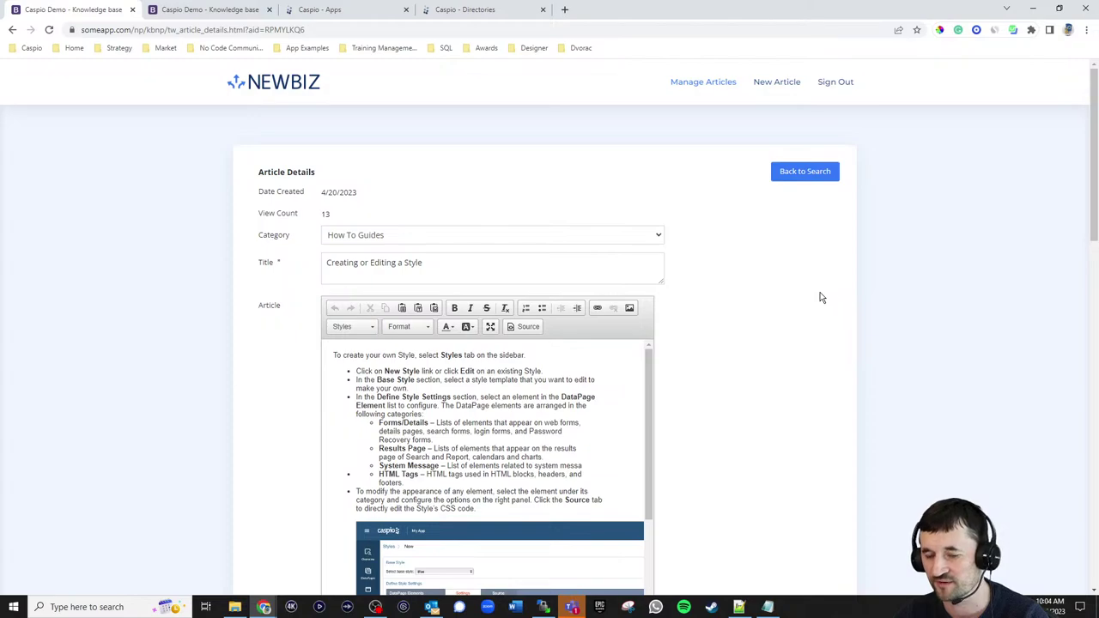
scroll(818, 301, down, 4)
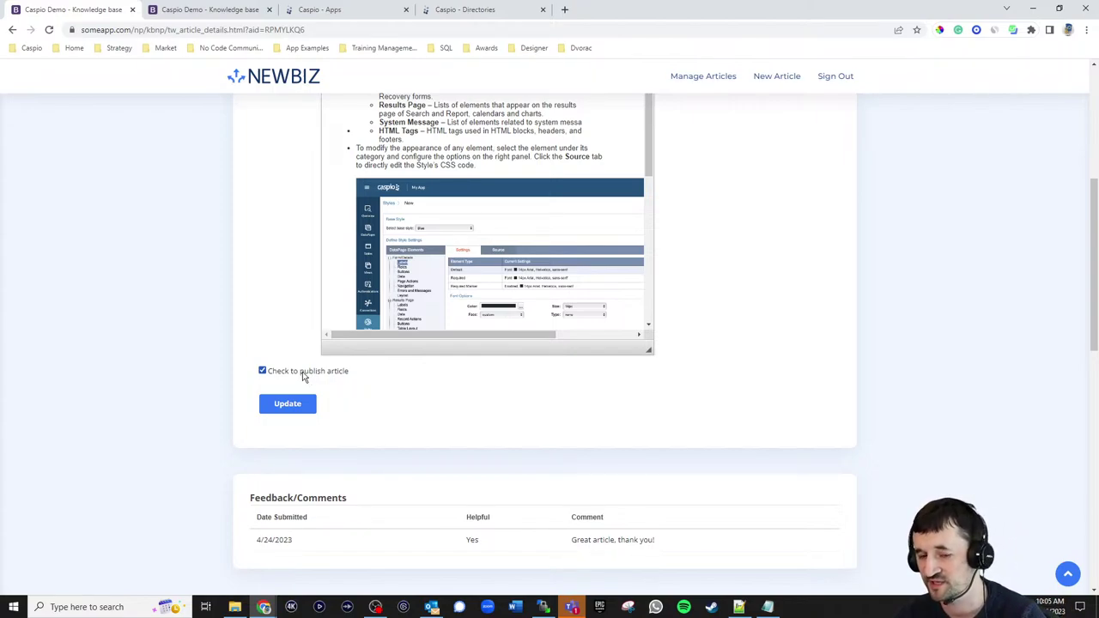
scroll(834, 331, down, 1)
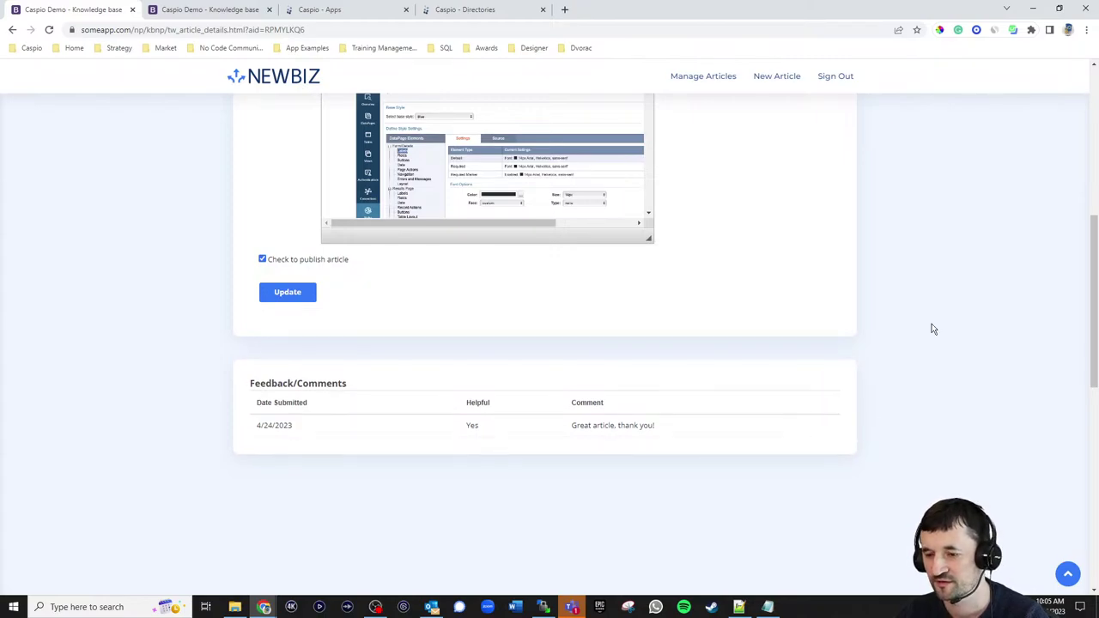
scroll(934, 329, up, 5)
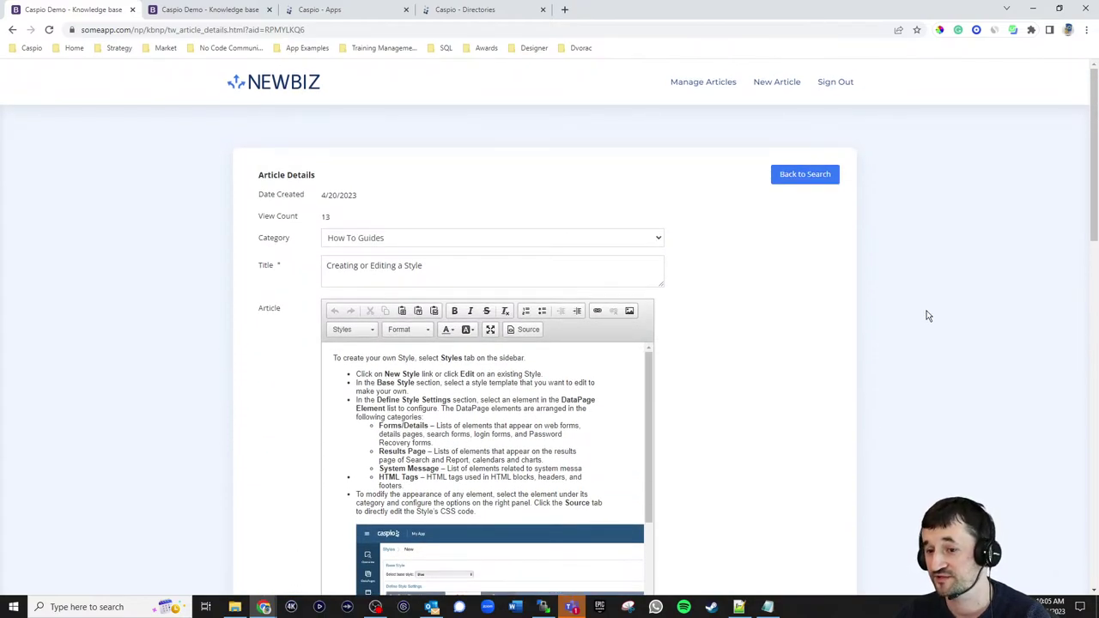
- Open the Create New Article form and check the Category options without choosing one
click(772, 84)
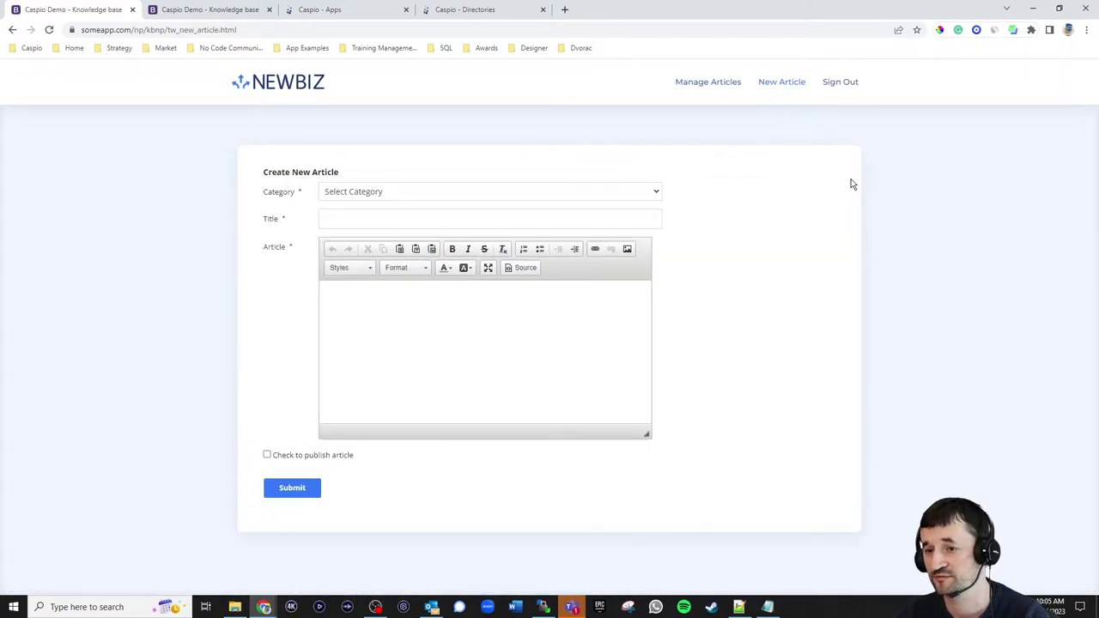
click(455, 192)
click(462, 177)
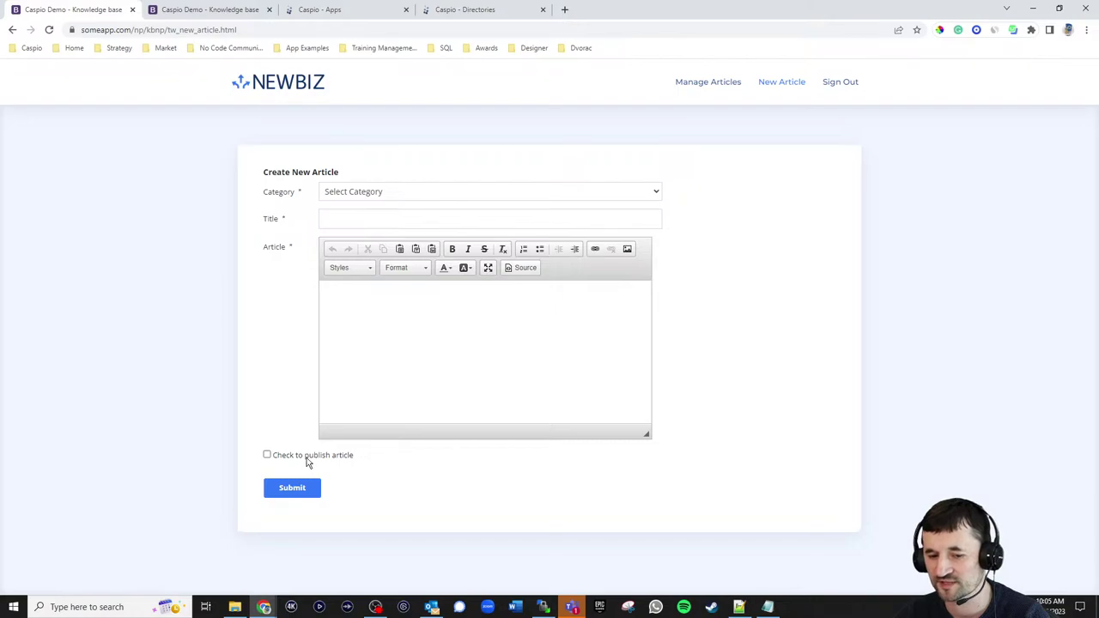
- Sign out and return to the NEWBIZ example site home page via the App Examples bookmark
click(839, 84)
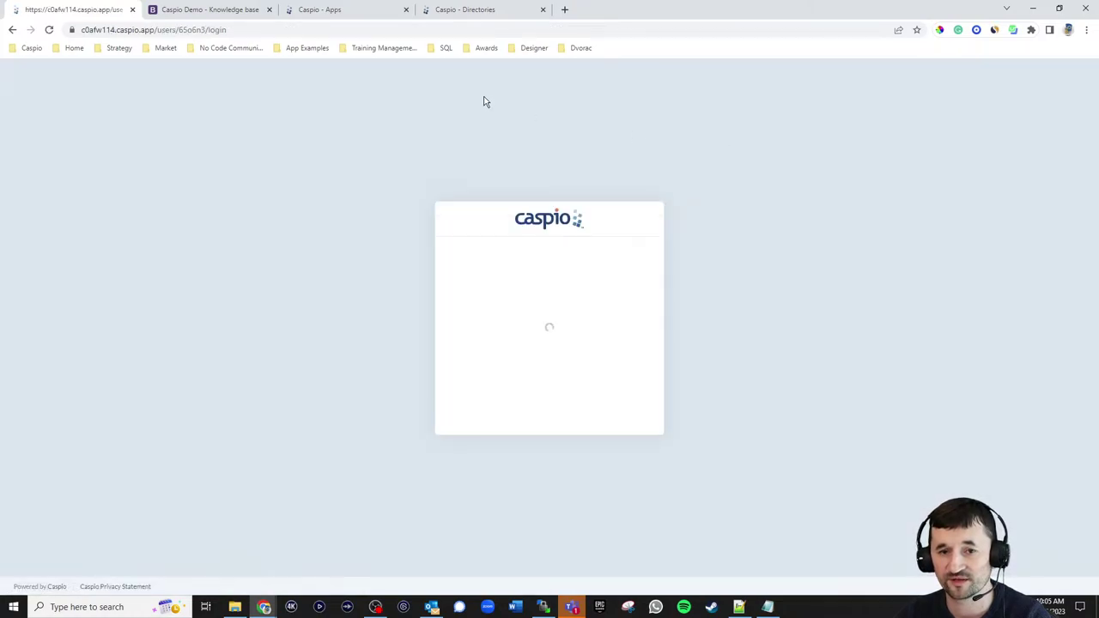
click(289, 48)
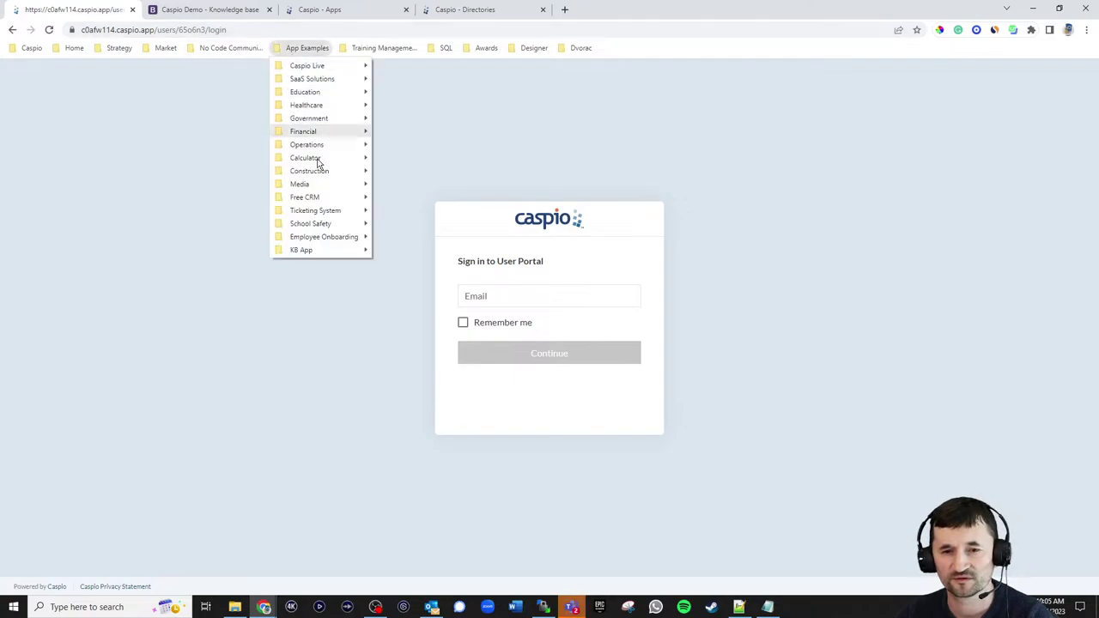
mouse_move(309, 249)
click(400, 248)
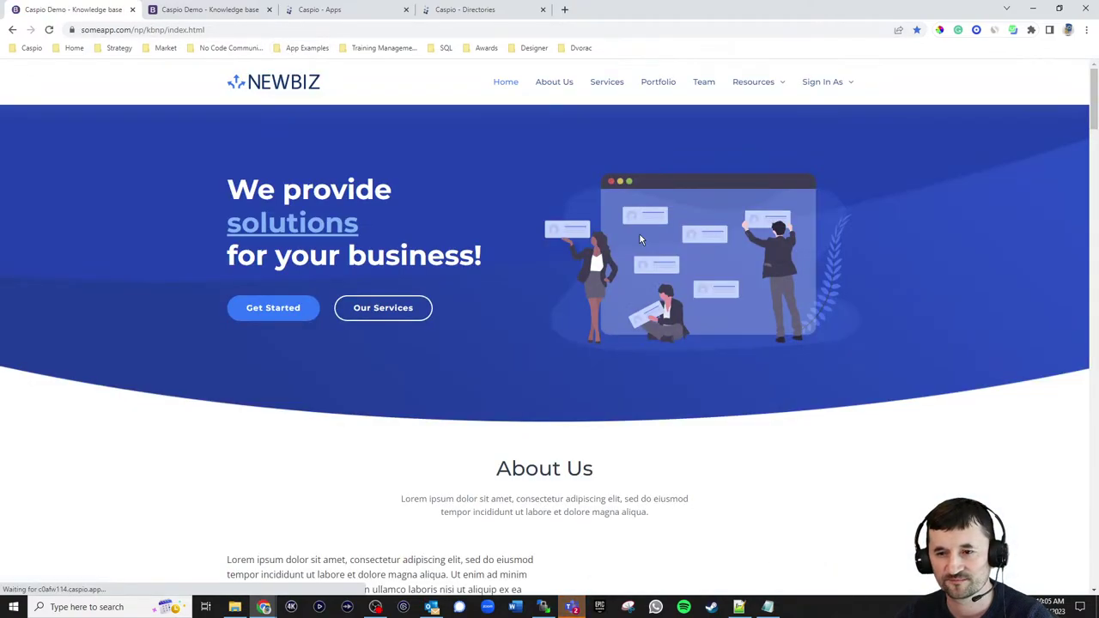
- Sign in as Admin with the admin's e-mail and password
mouse_move(849, 91)
click(826, 131)
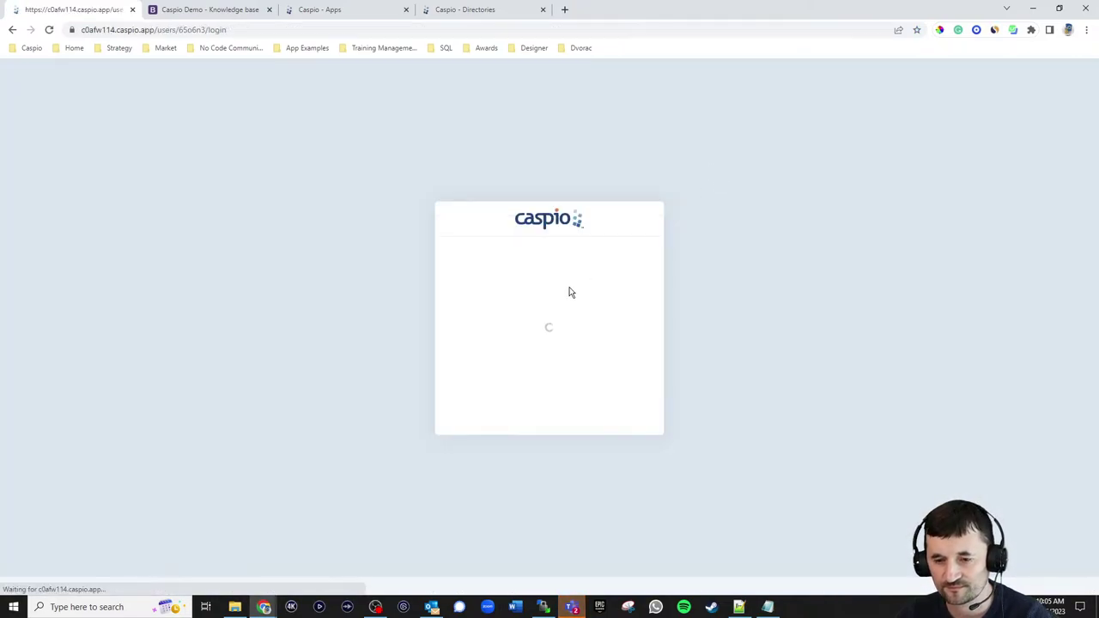
click(550, 295)
text(jo)
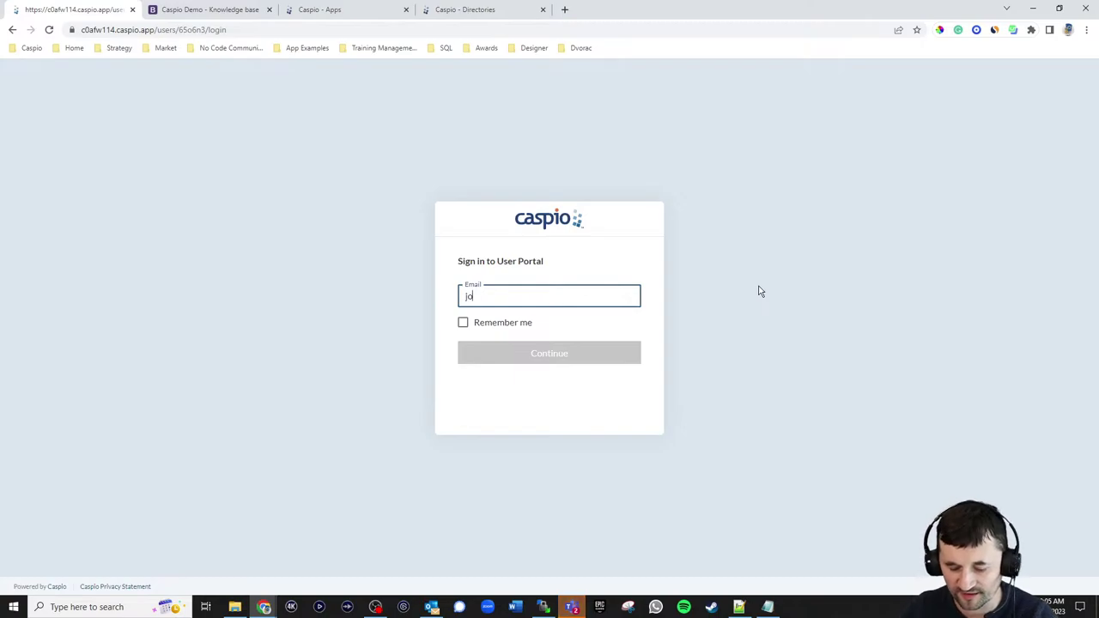
text(hn.doe@adm)
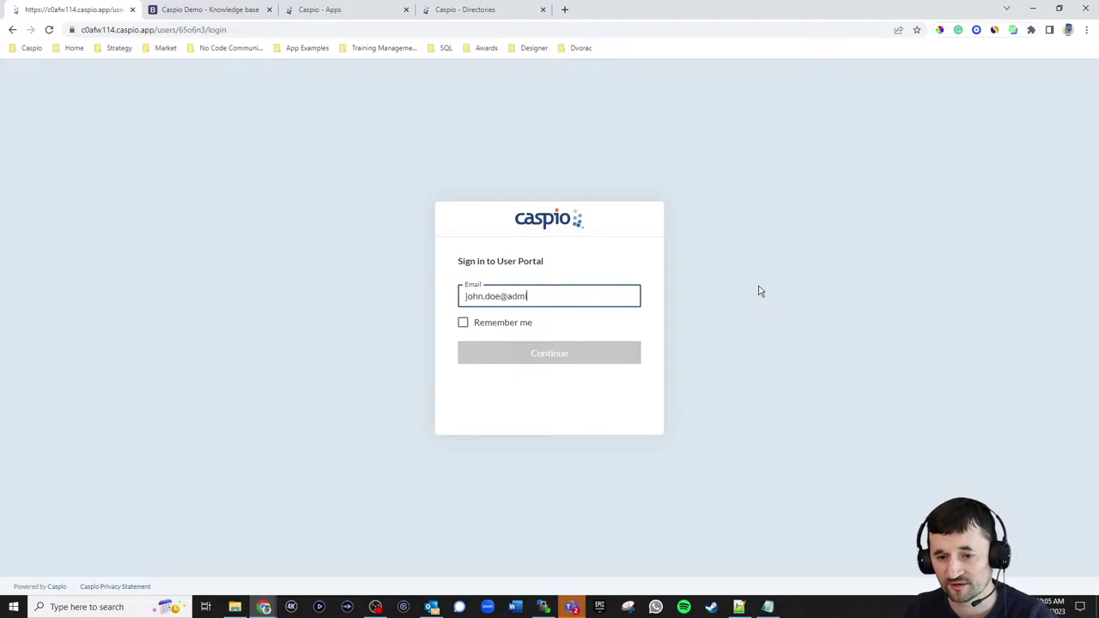
key(BackSpace)
key(BackSpace)
key(BackSpace)
text(company.com)
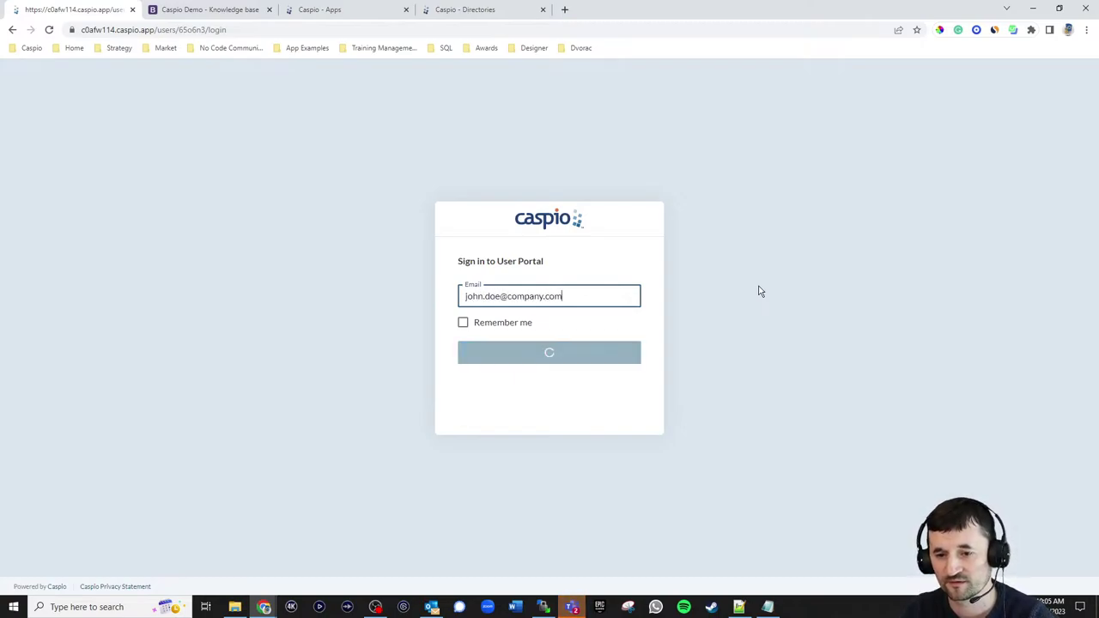
key(Return)
text(********)
click(587, 348)
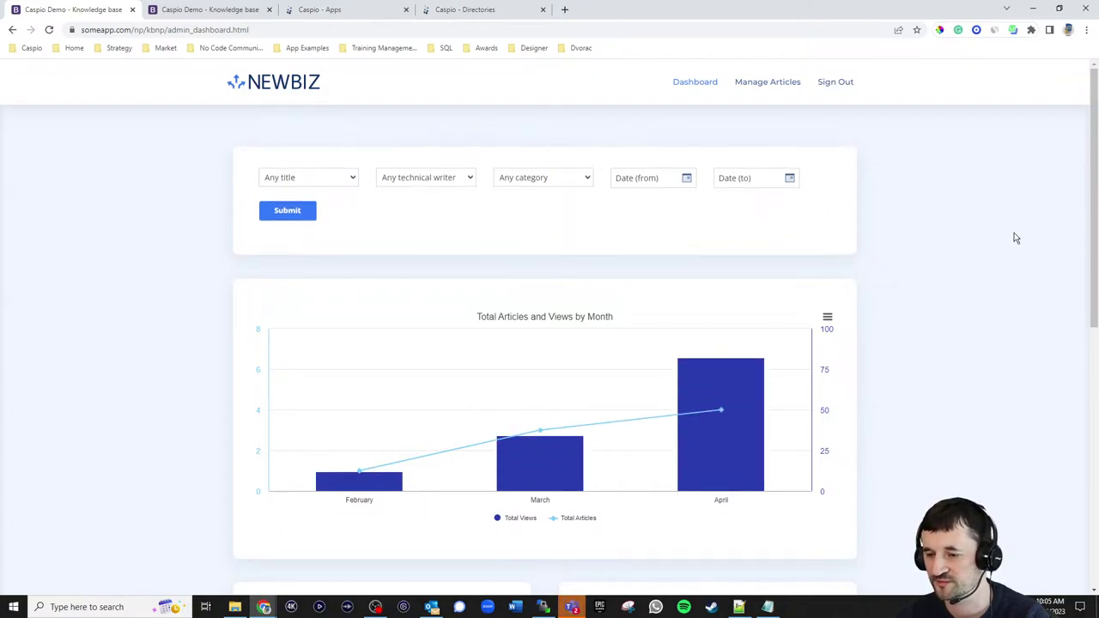
scroll(1015, 233, down, 2)
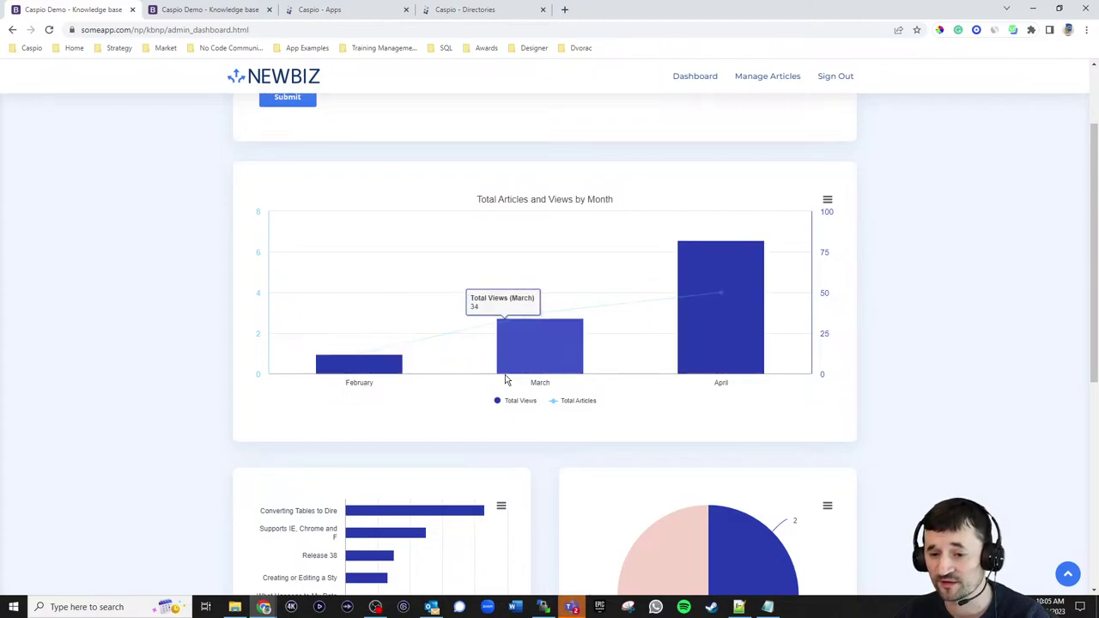
mouse_move(728, 353)
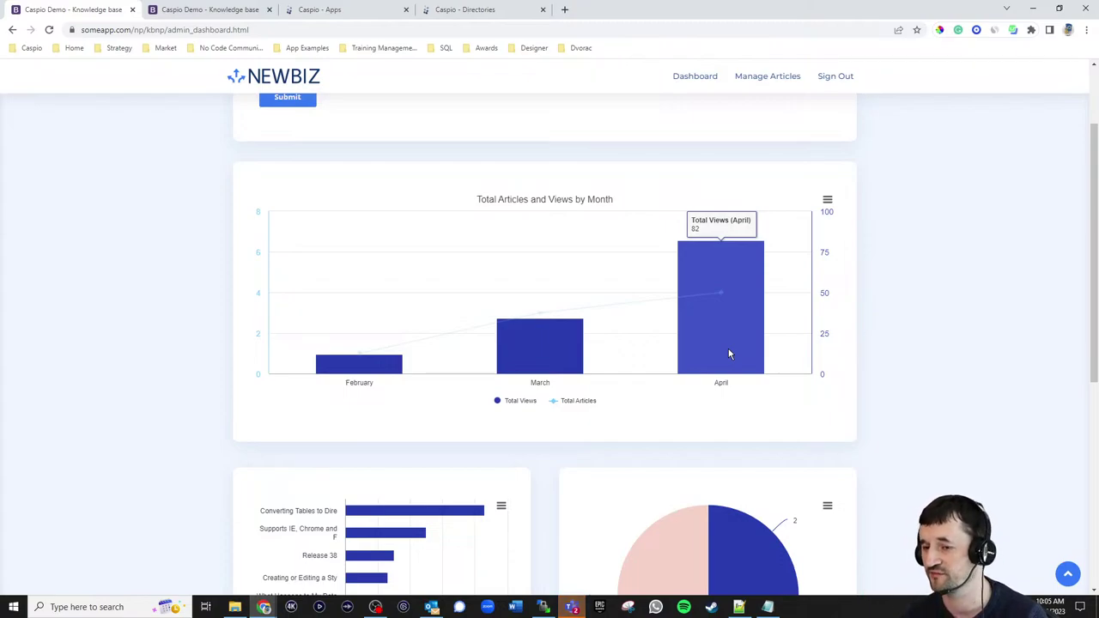
mouse_move(723, 294)
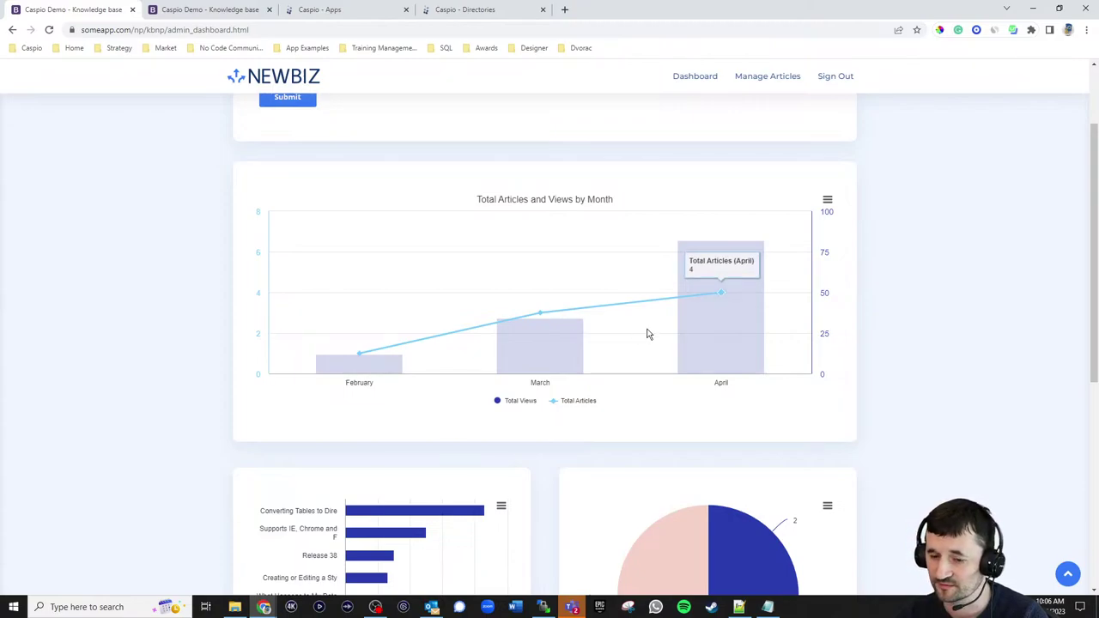
mouse_move(698, 329)
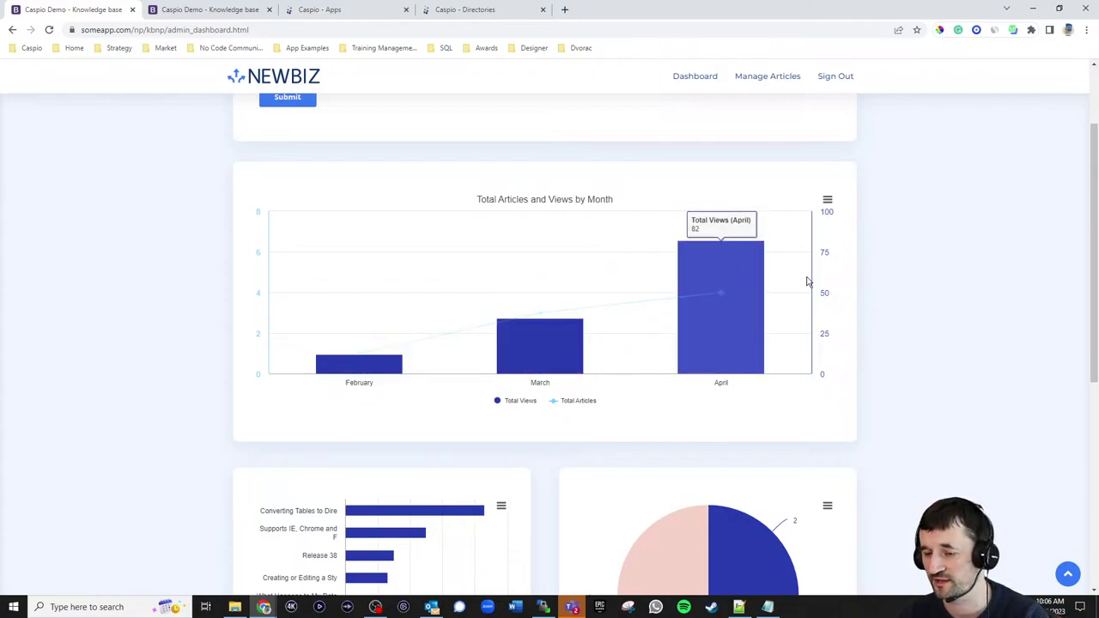
scroll(916, 270, down, 4)
scroll(944, 268, up, 1)
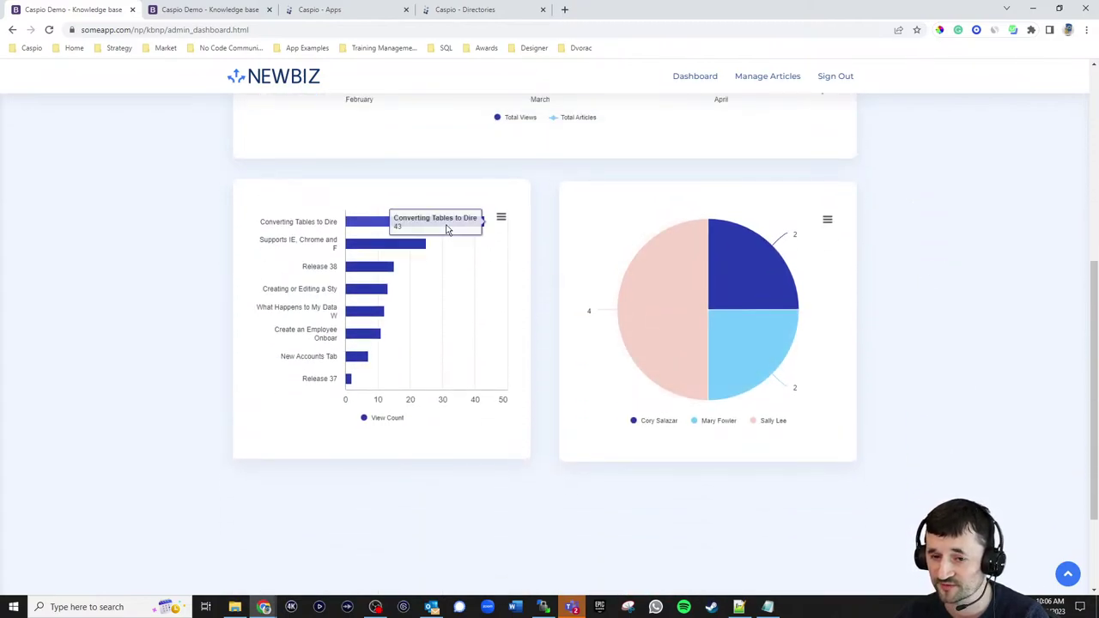
mouse_move(382, 270)
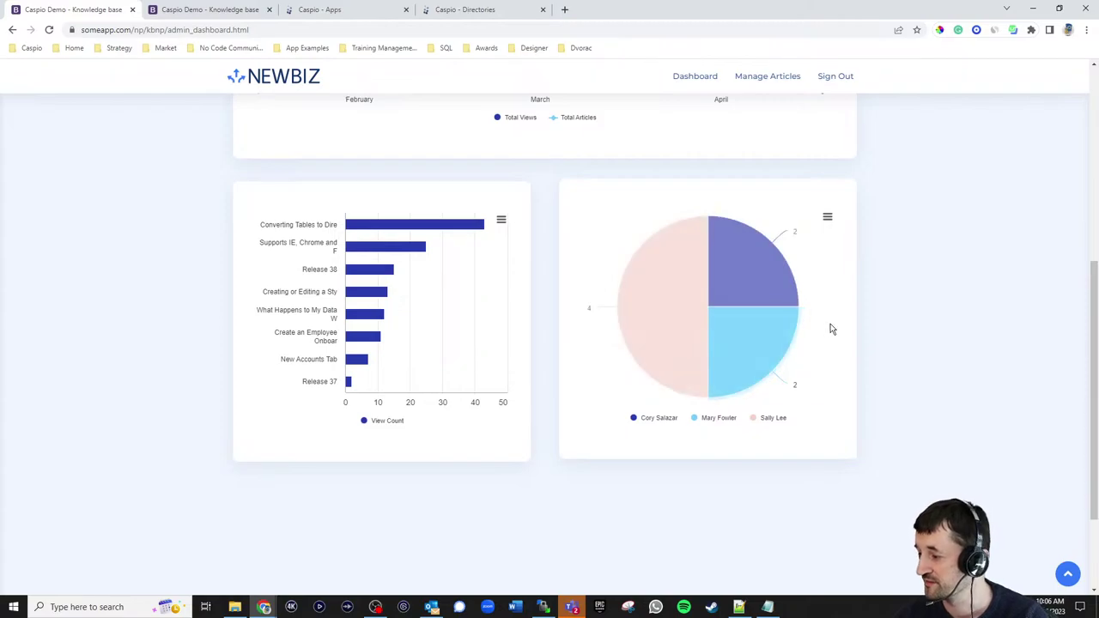
scroll(934, 285, up, 5)
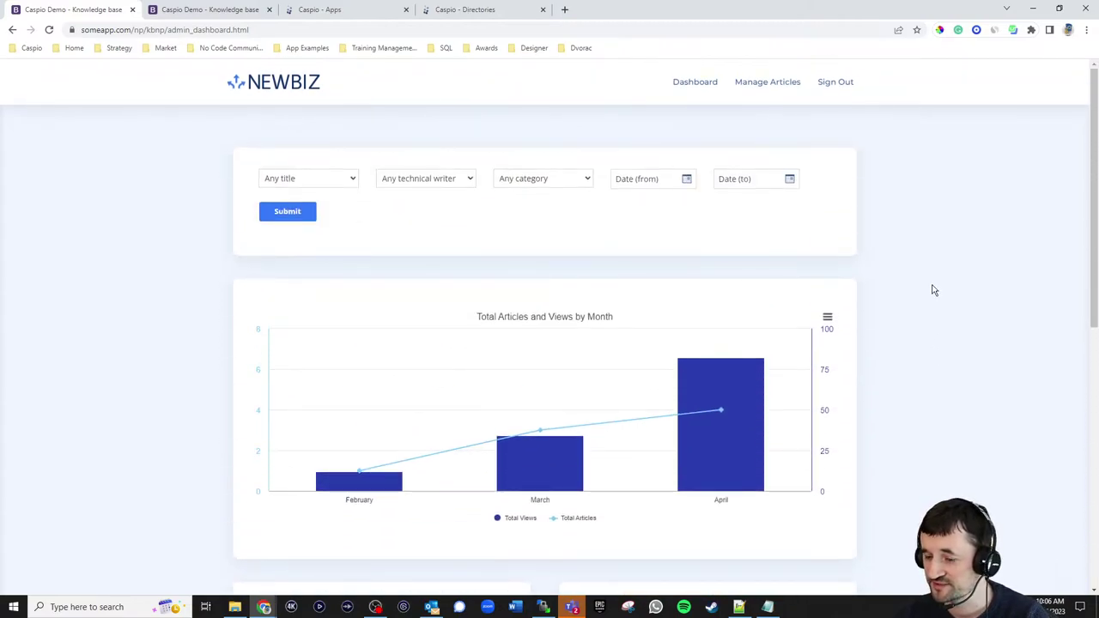
- On the live site, sign in as the writer and visit New Article and Manage Articles
click(209, 10)
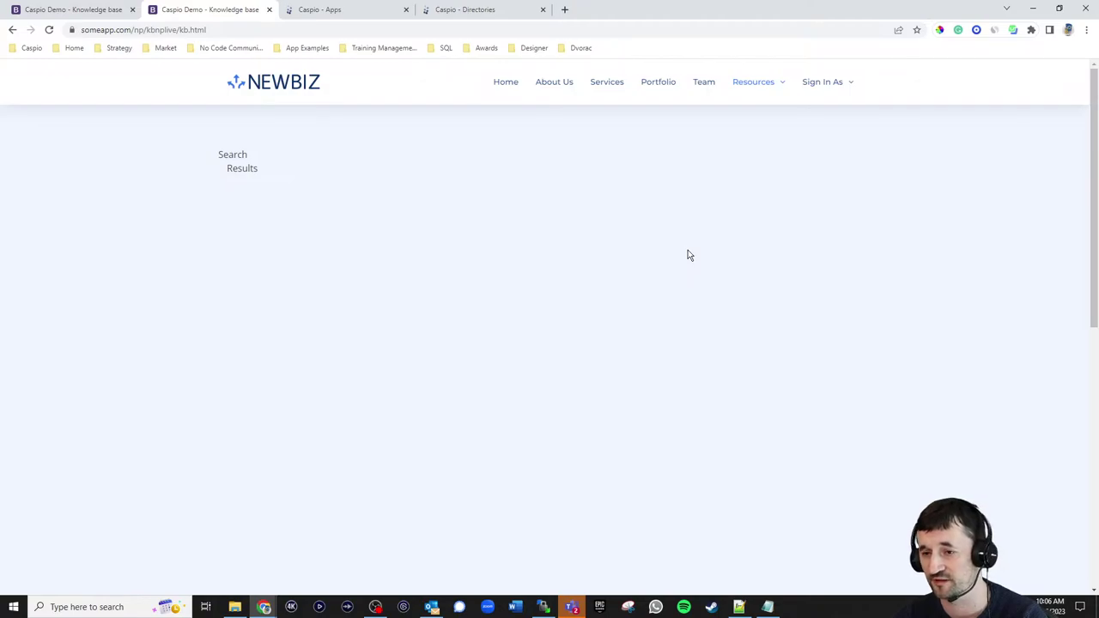
mouse_move(844, 81)
click(837, 113)
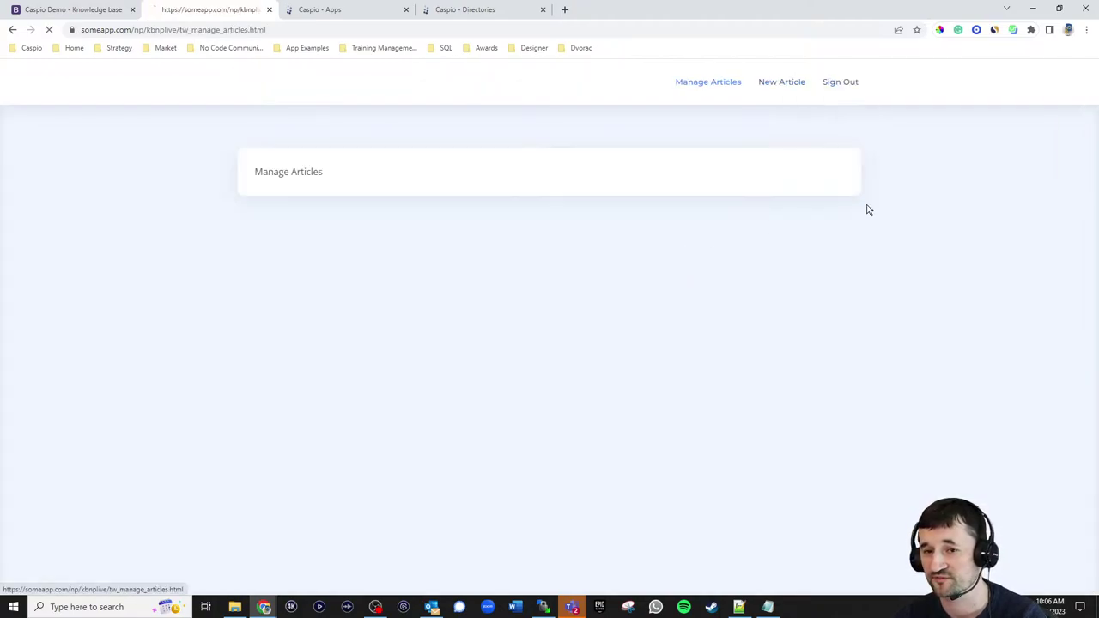
click(781, 84)
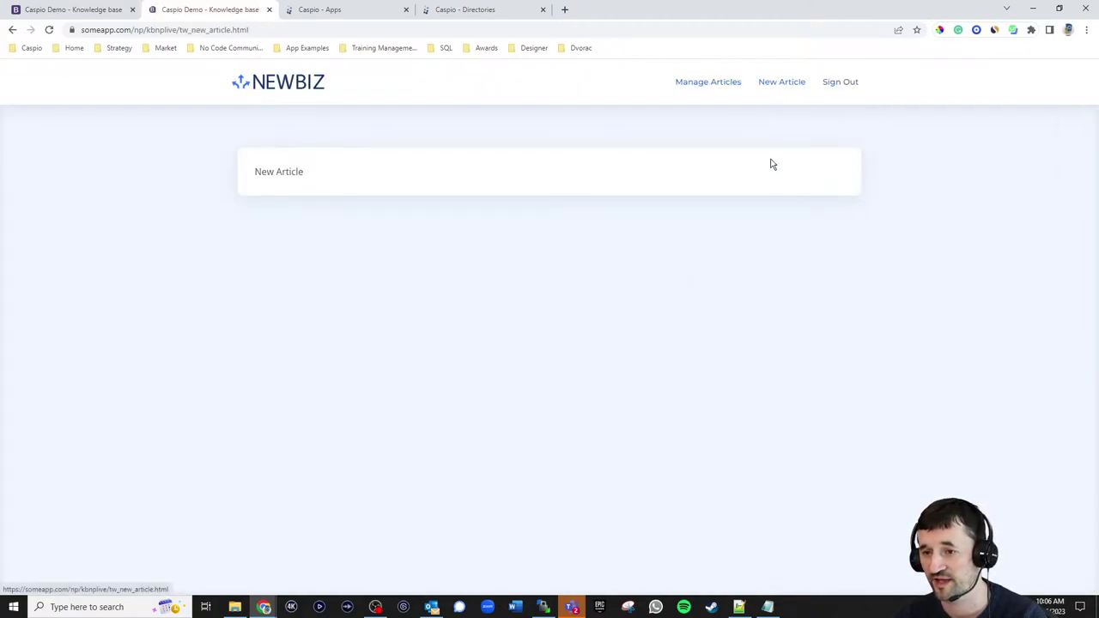
click(709, 81)
- Sign out of the live site and sign in as Admin to its dashboard
click(839, 81)
mouse_move(818, 83)
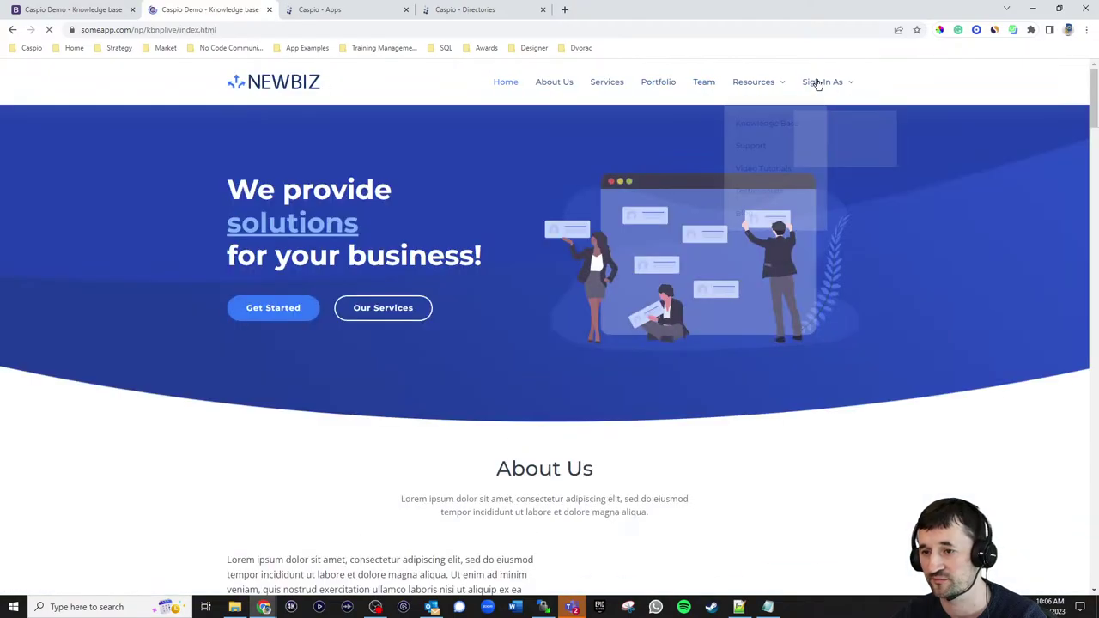
click(822, 136)
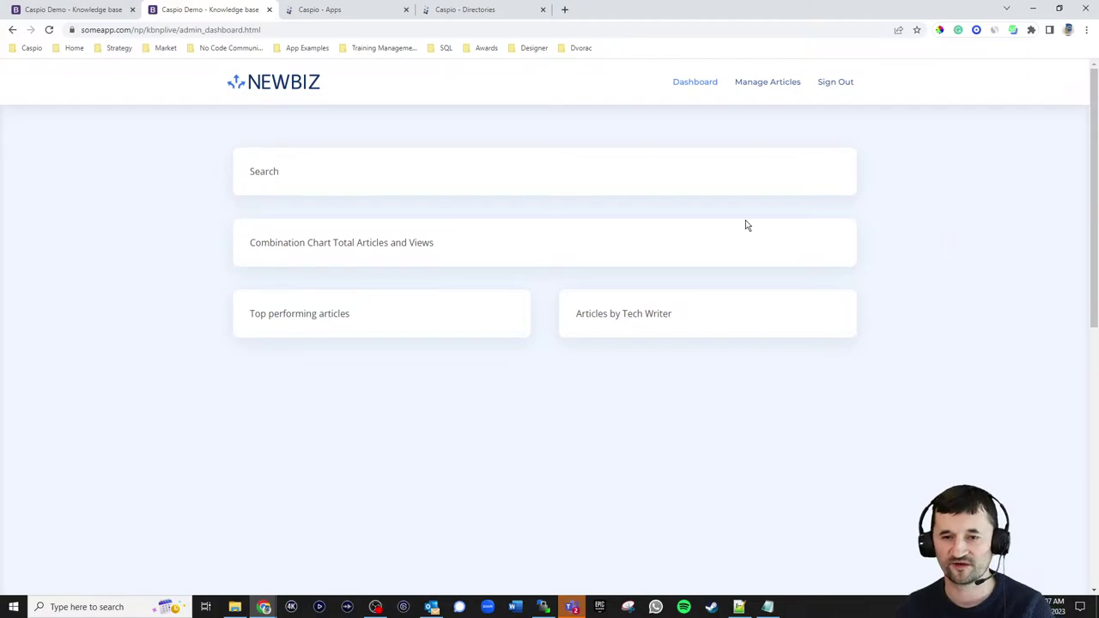
- Close the Caspio Directories tab and scroll the Applications list to Knowledge Base Live
click(508, 10)
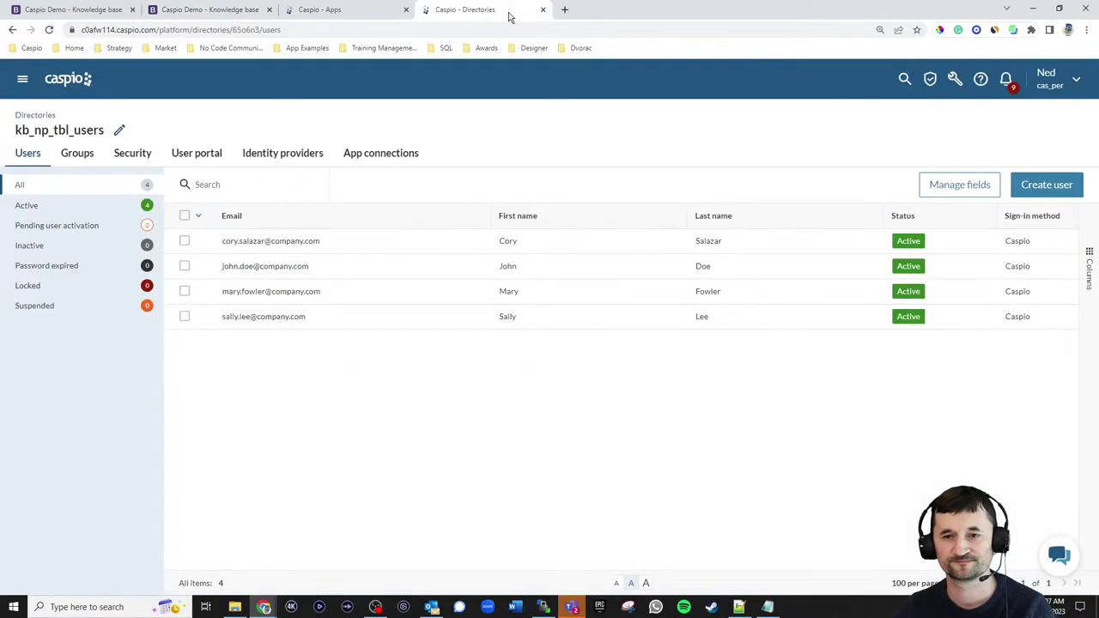
click(543, 9)
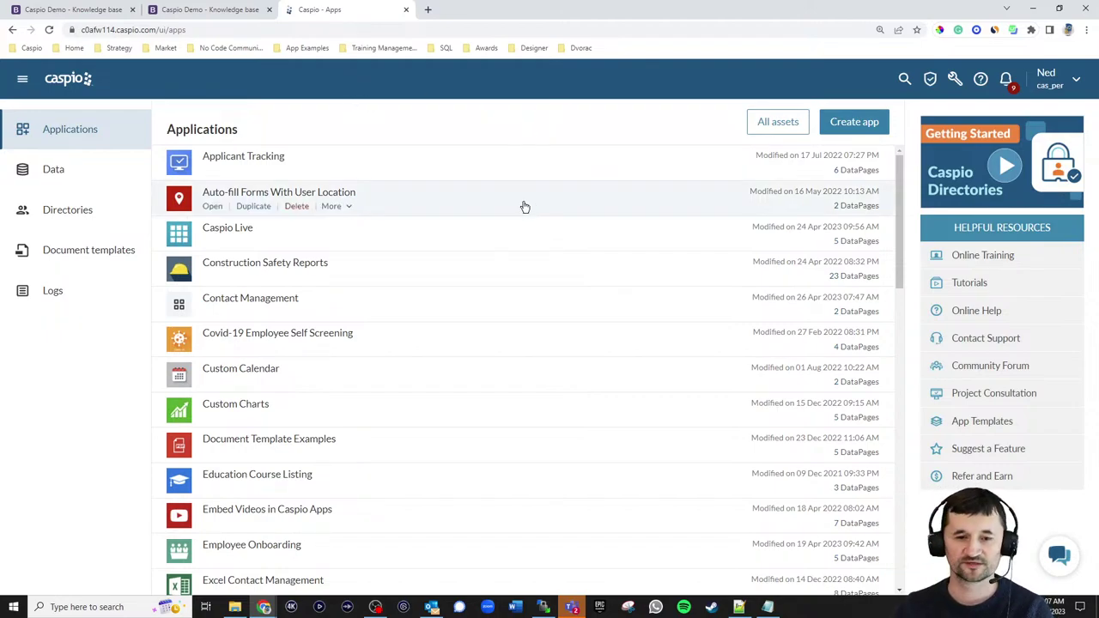
scroll(511, 209, down, 6)
scroll(502, 254, down, 5)
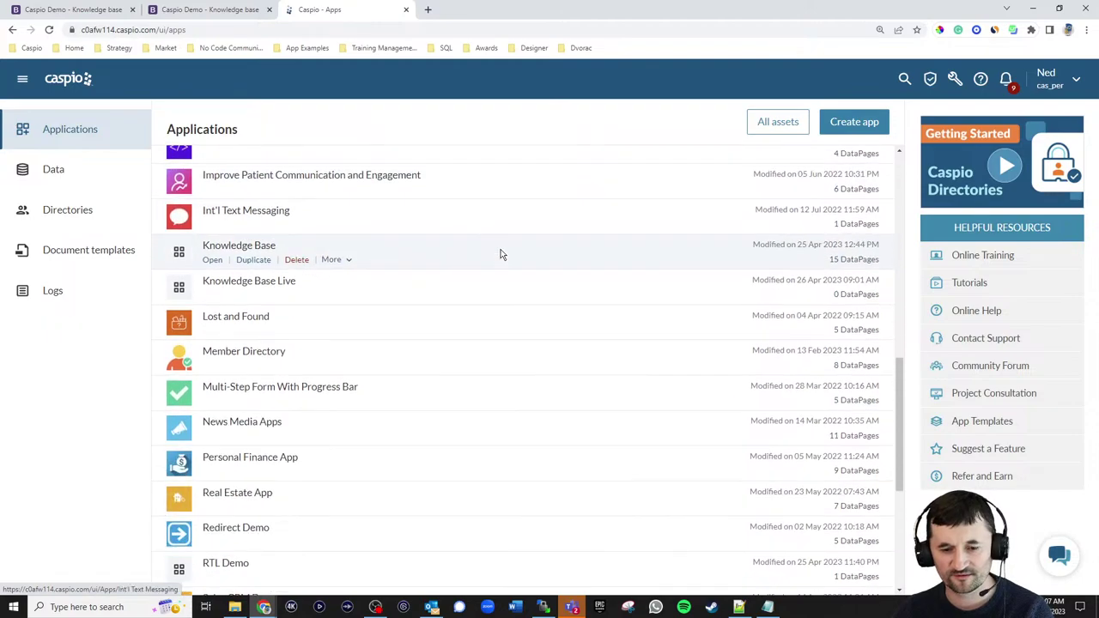
scroll(507, 247, up, 5)
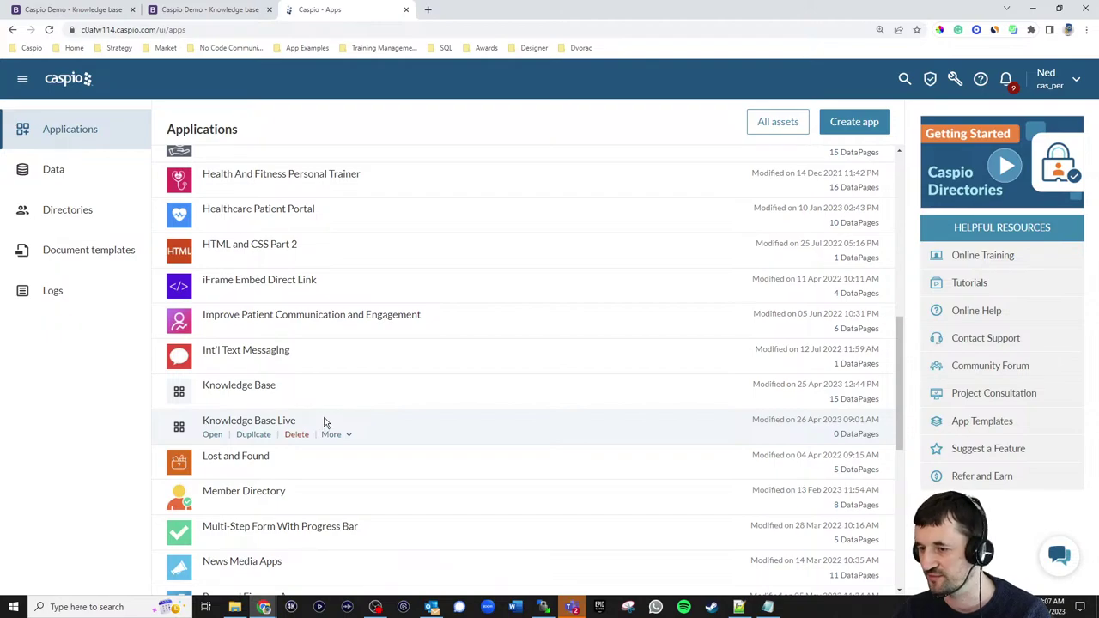
- Open Knowledge Base Live, view kb_np_categories_lookup_live's 7 categories, then return to Tables
click(216, 437)
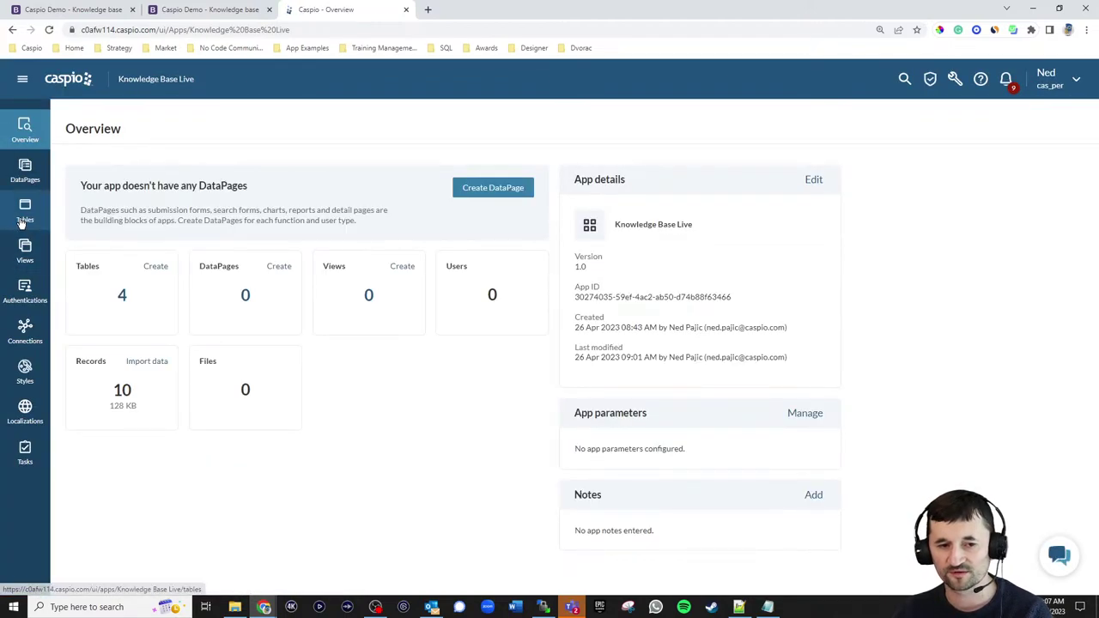
click(24, 213)
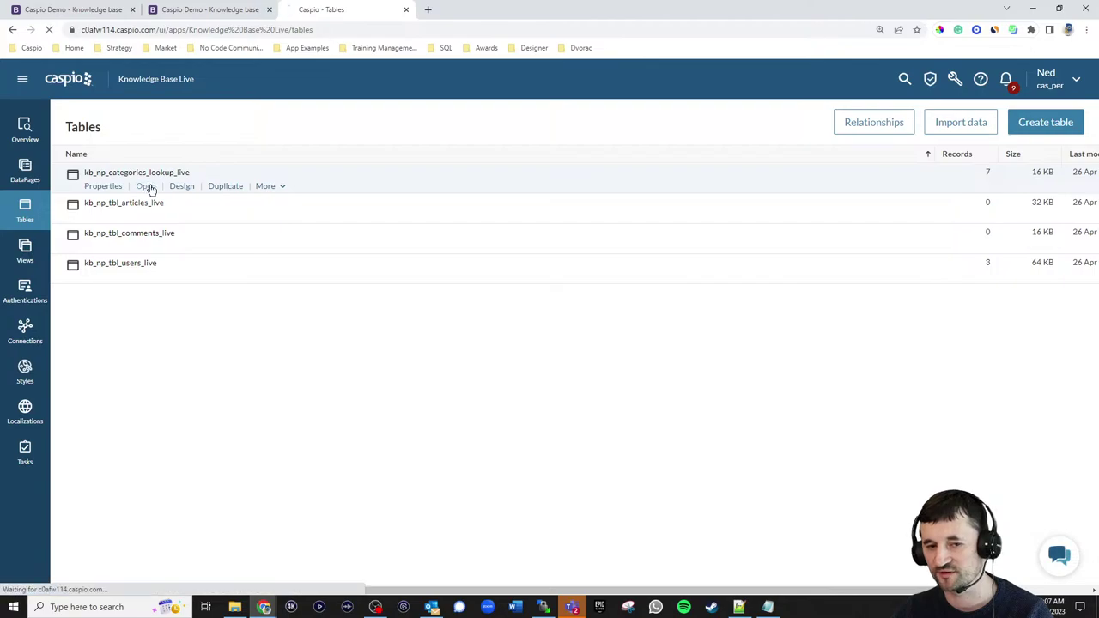
click(145, 186)
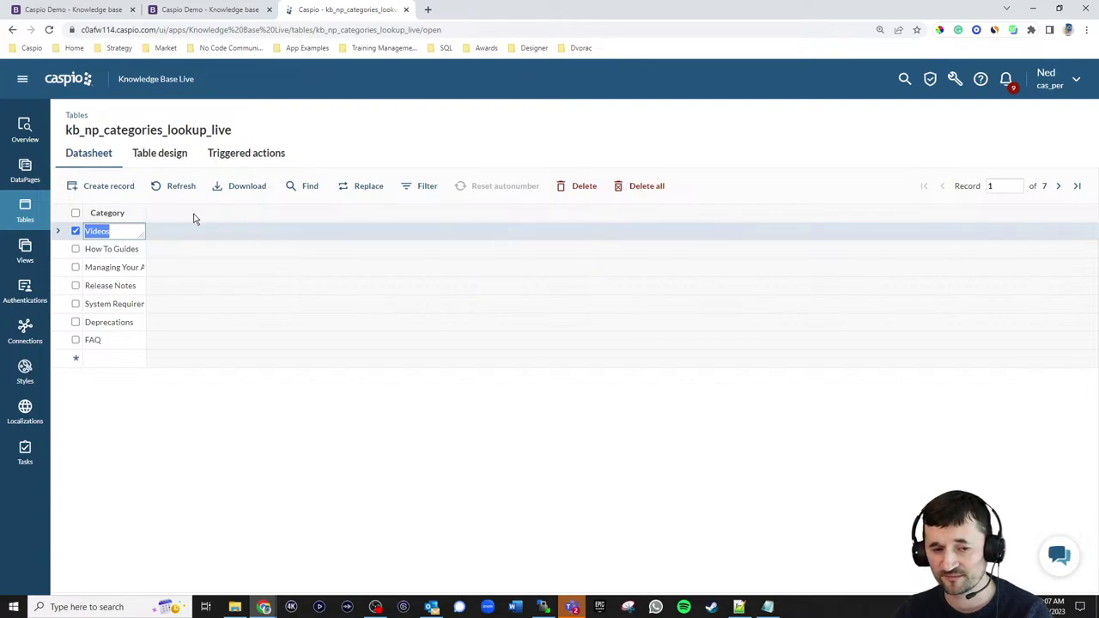
click(26, 218)
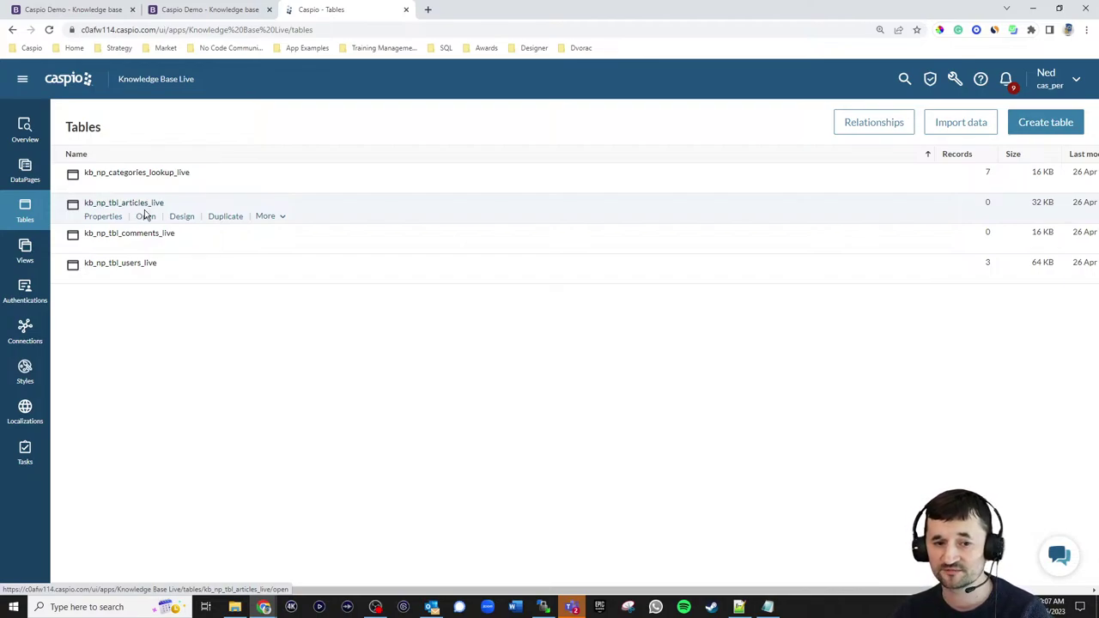
- Inspect kb_np_tbl_articles_live's design fields, AID through View_Count, then go back to Tables
click(181, 219)
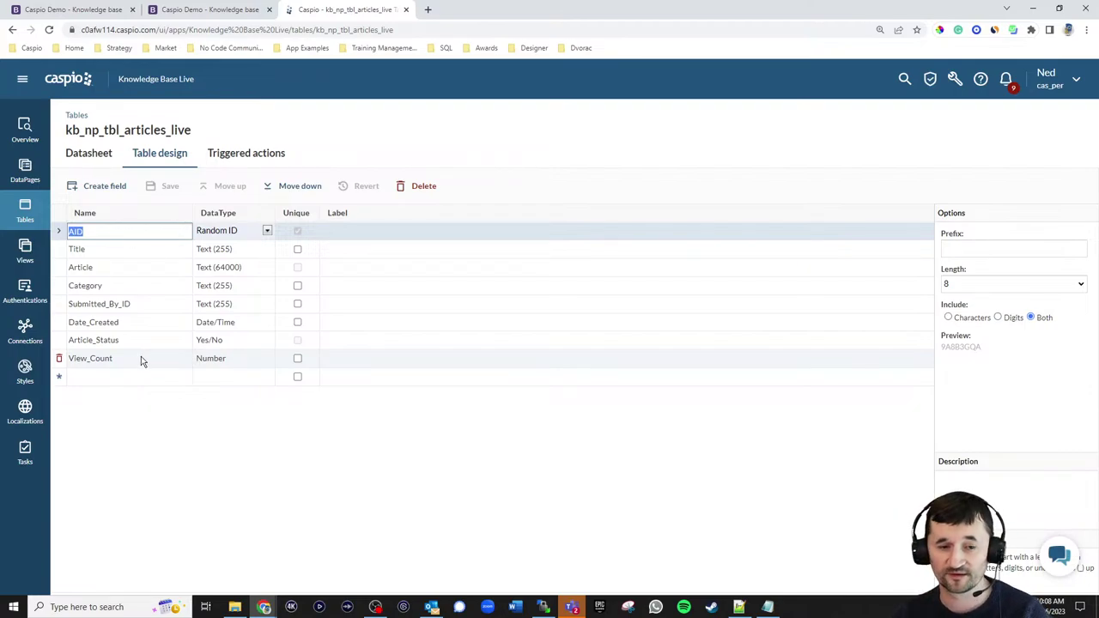
click(25, 208)
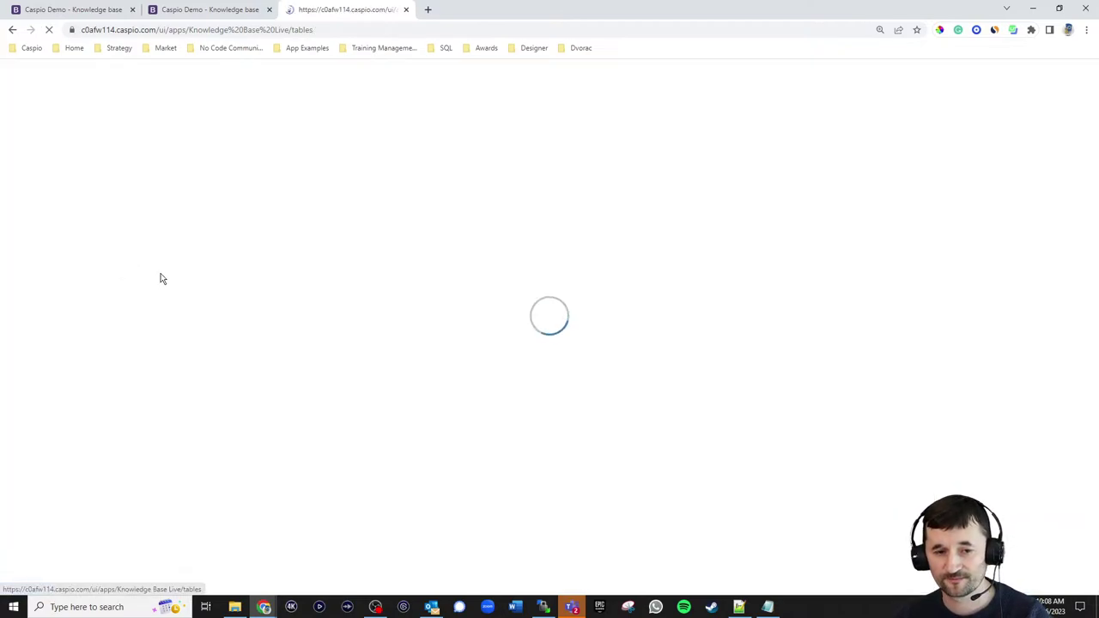
mouse_move(145, 244)
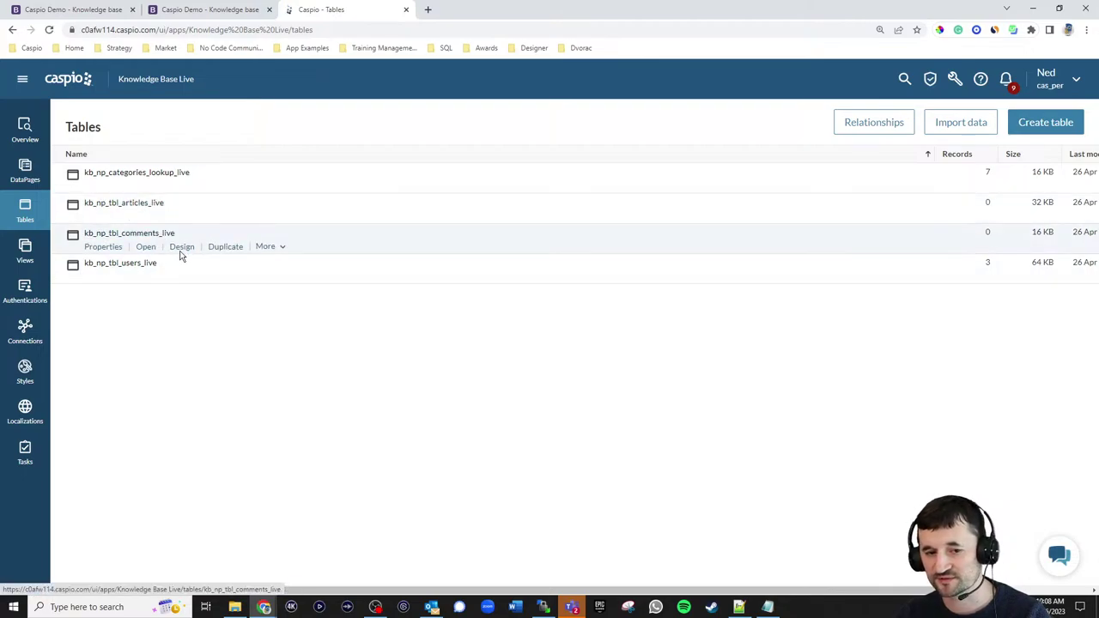
click(181, 249)
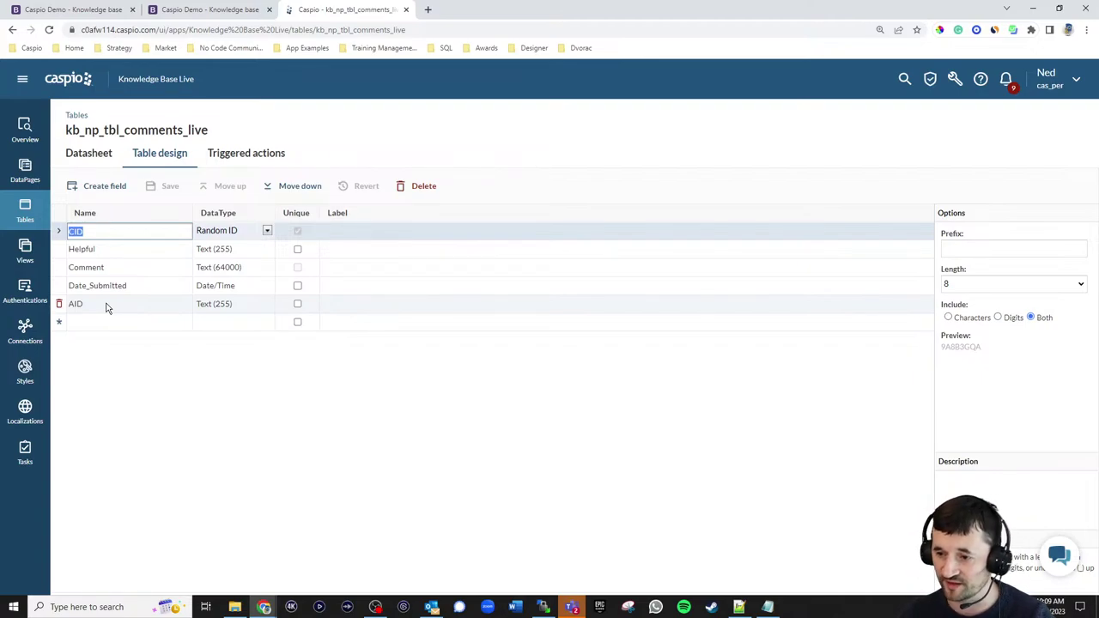
click(25, 213)
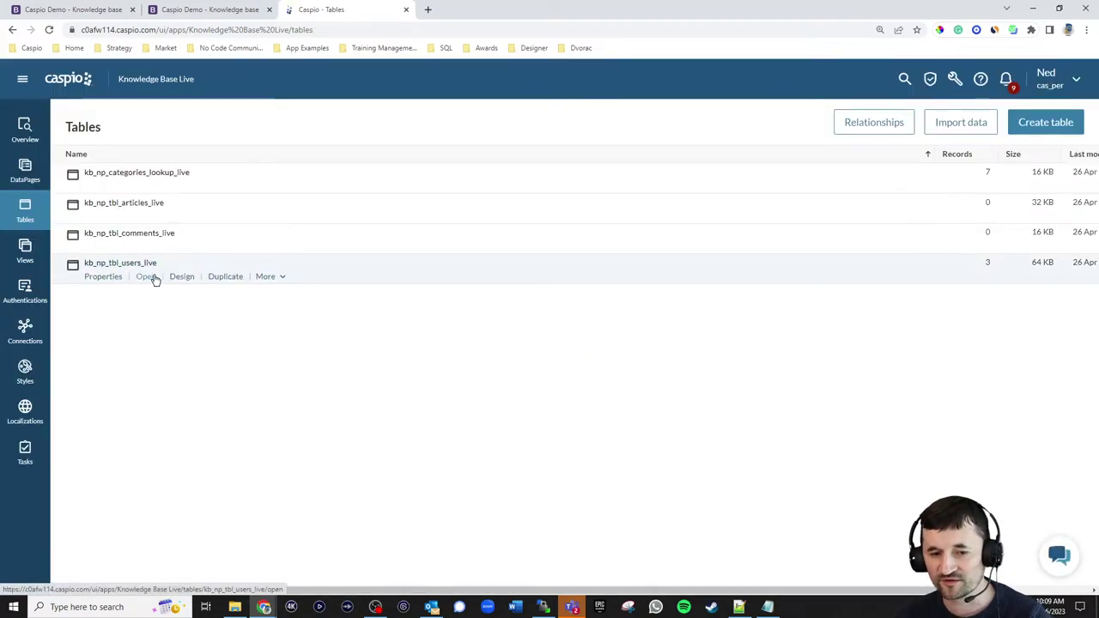
- Inspect kb_np_tbl_users_live's Full_Name formula (First_Name, space, Last_Name as VARCHAR) and cancel without changes
click(180, 280)
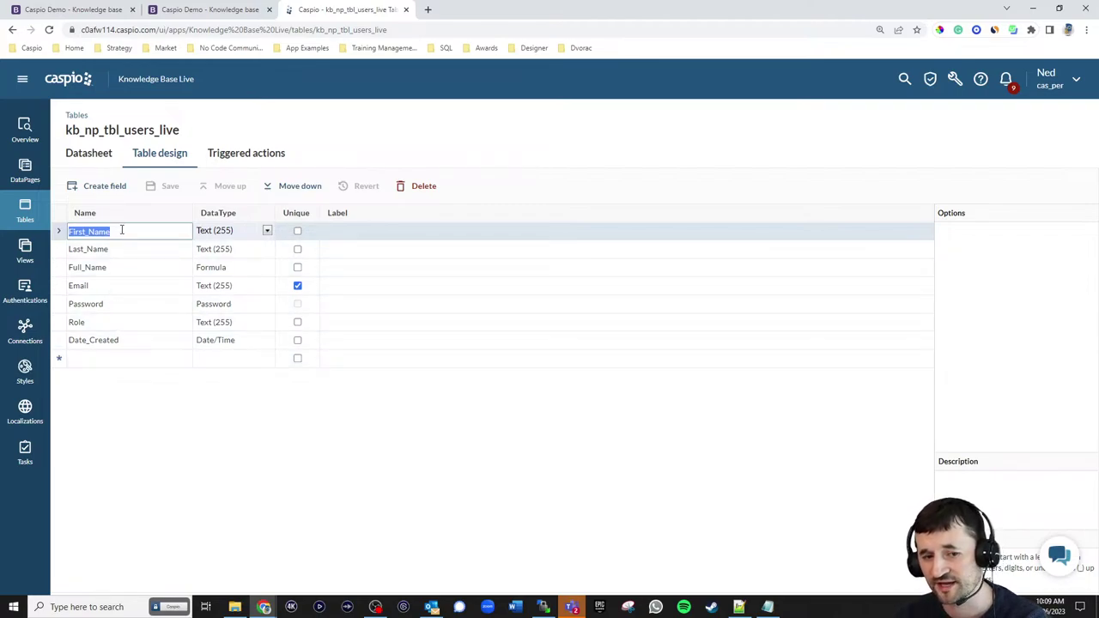
click(119, 267)
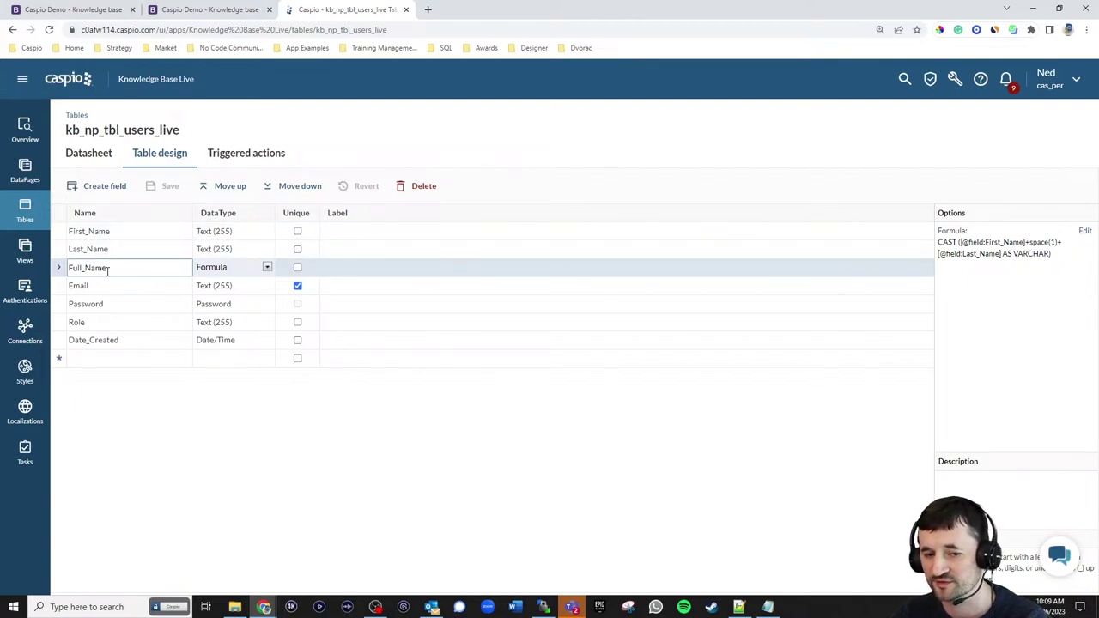
click(1085, 232)
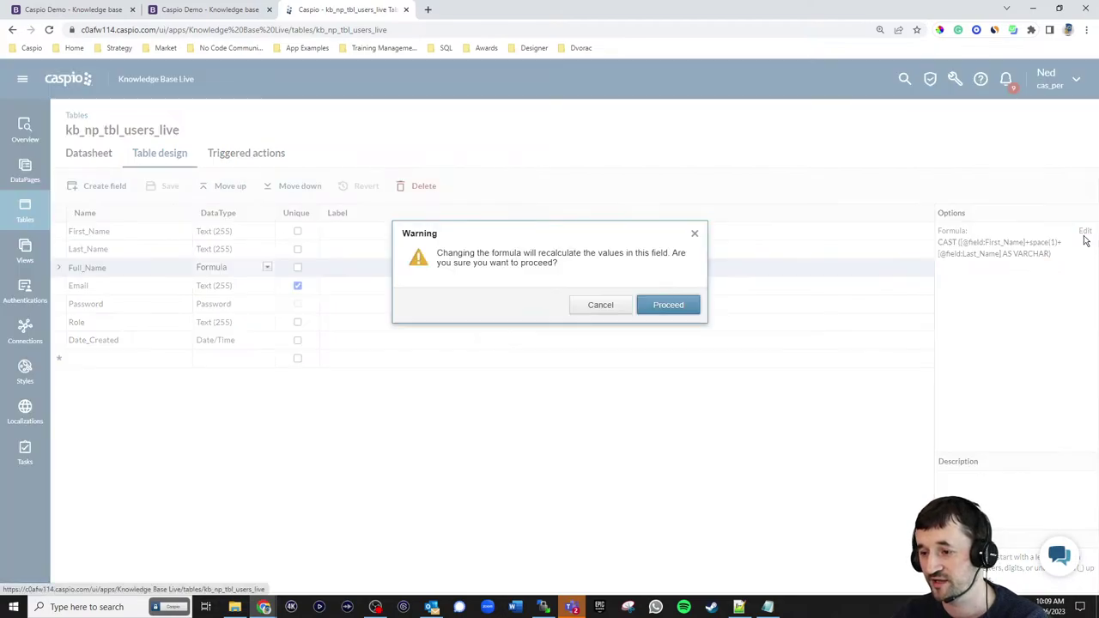
click(656, 309)
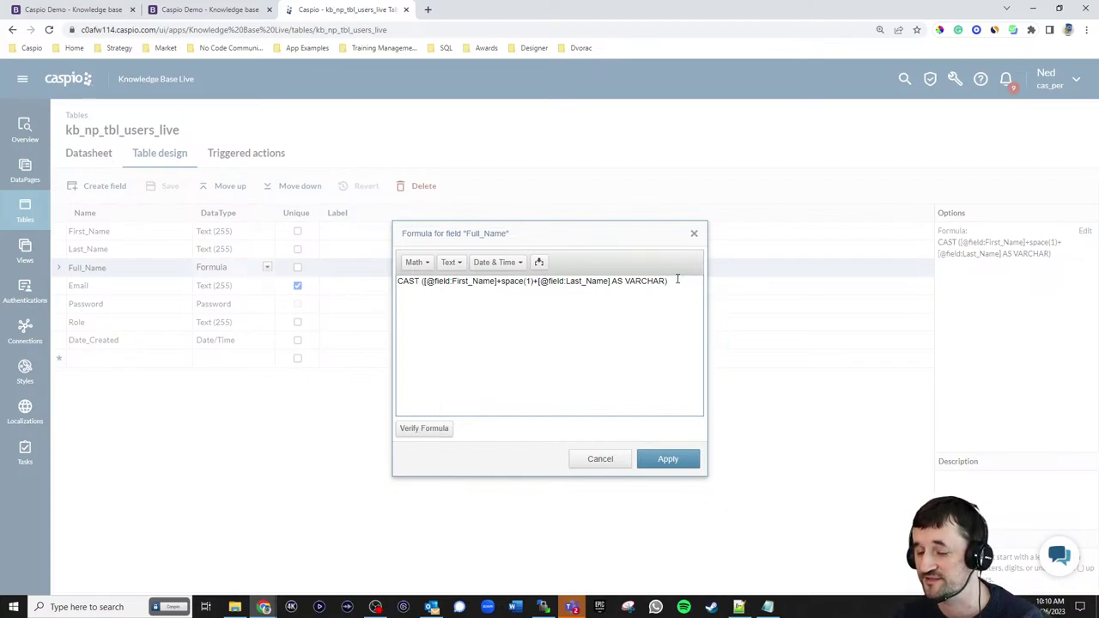
click(605, 461)
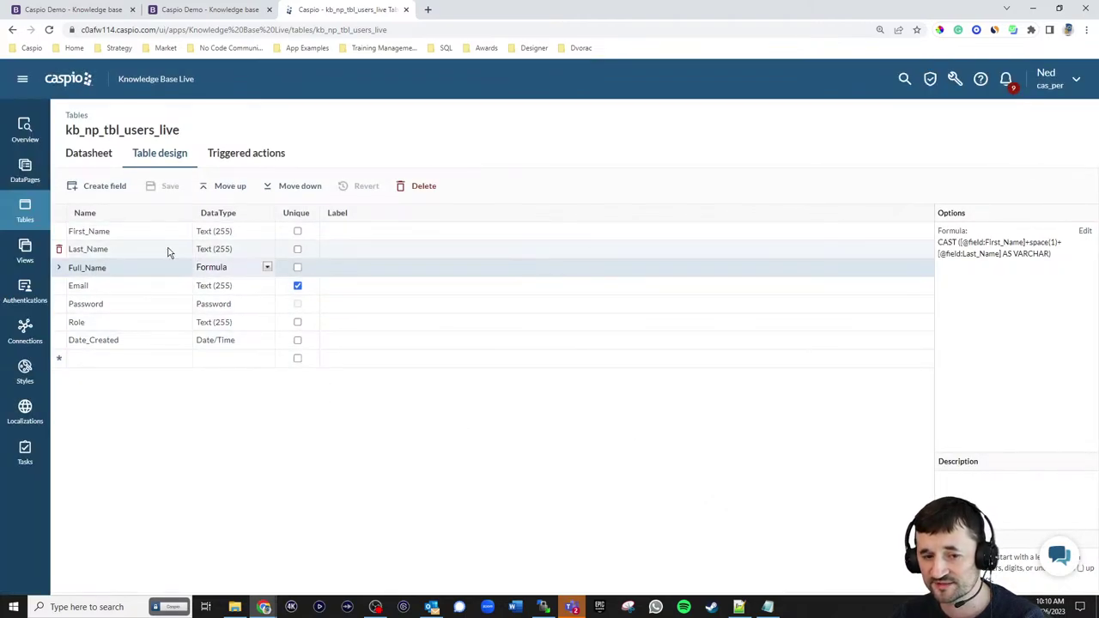
click(22, 92)
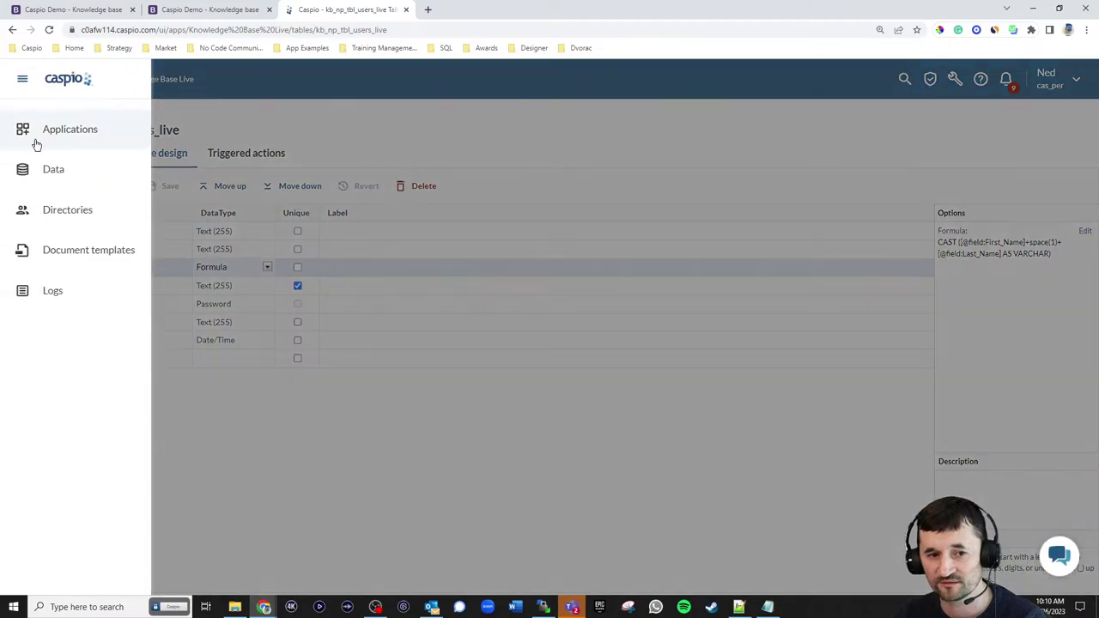
- Start a new user directory by converting the existing table kb_np_tbl_users_live
click(60, 221)
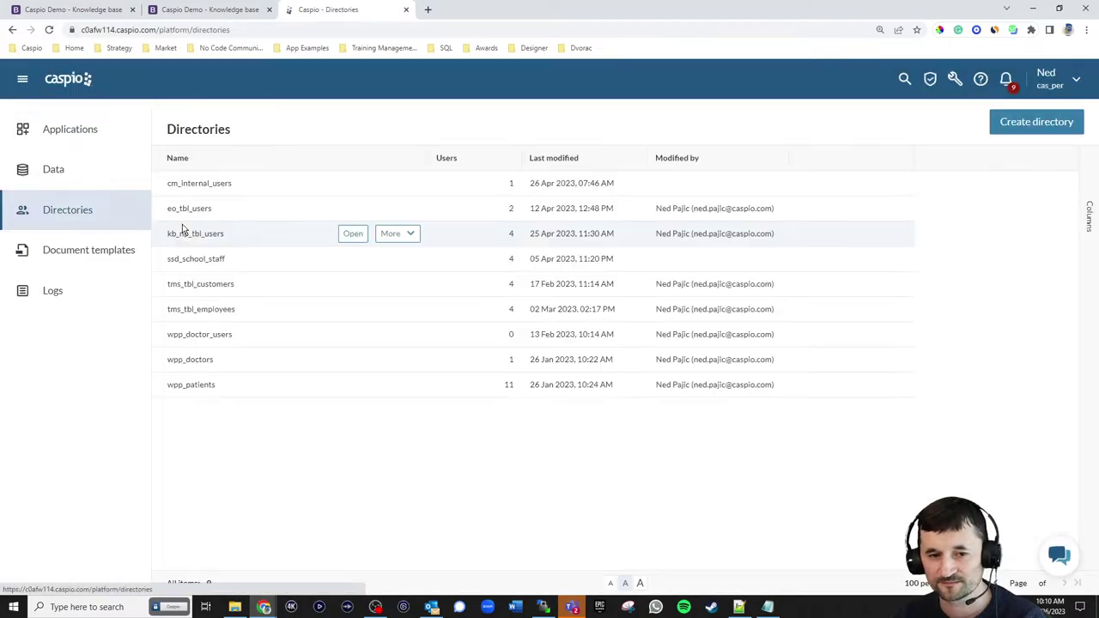
click(1037, 124)
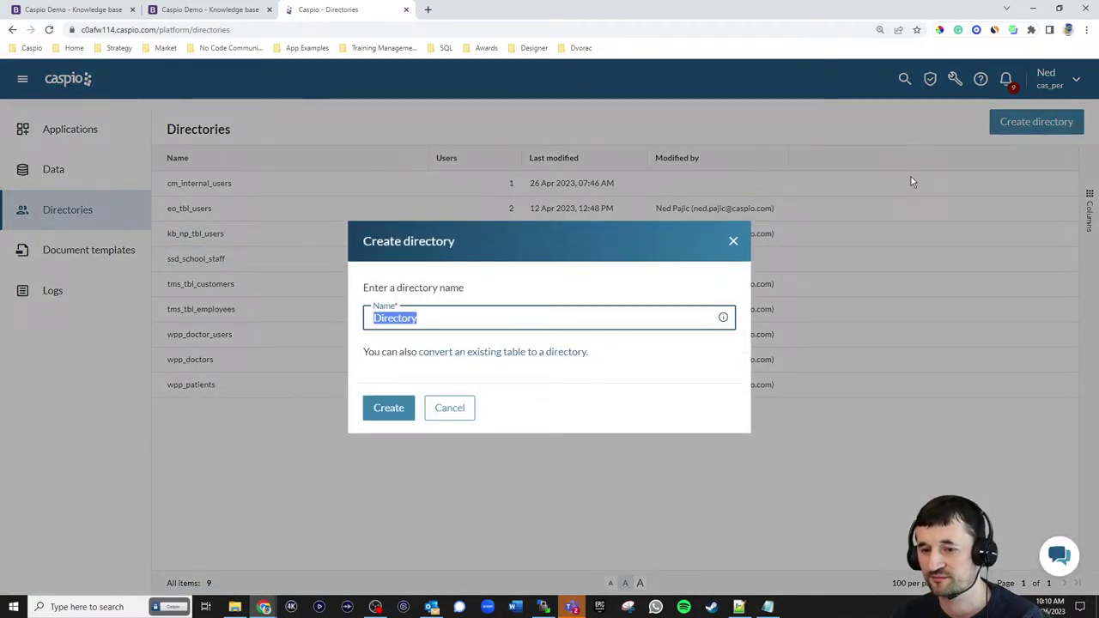
click(538, 354)
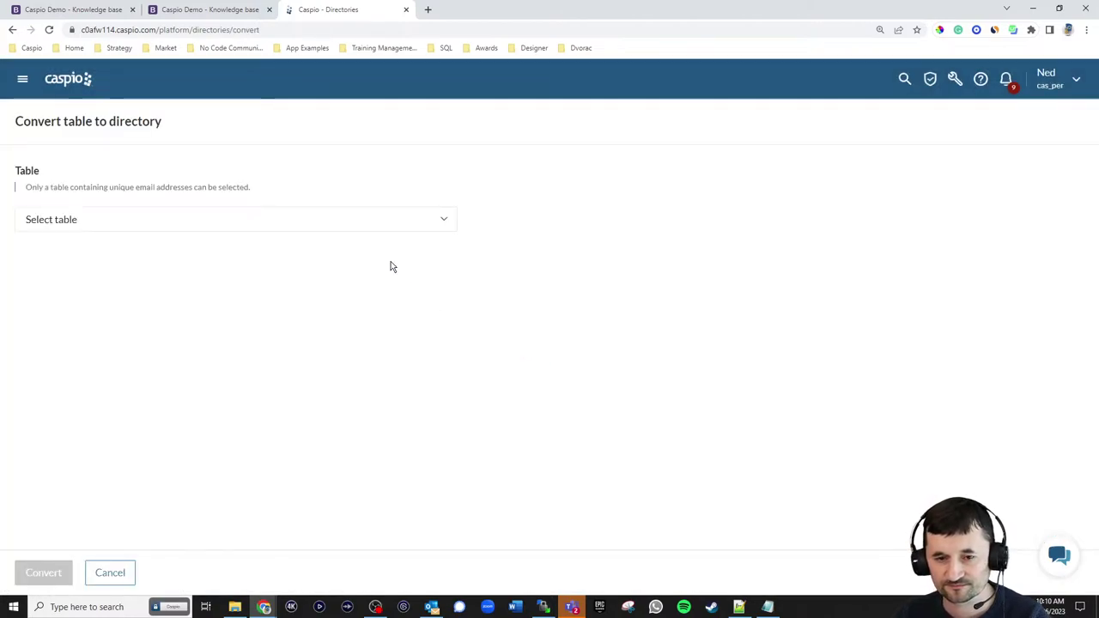
click(380, 226)
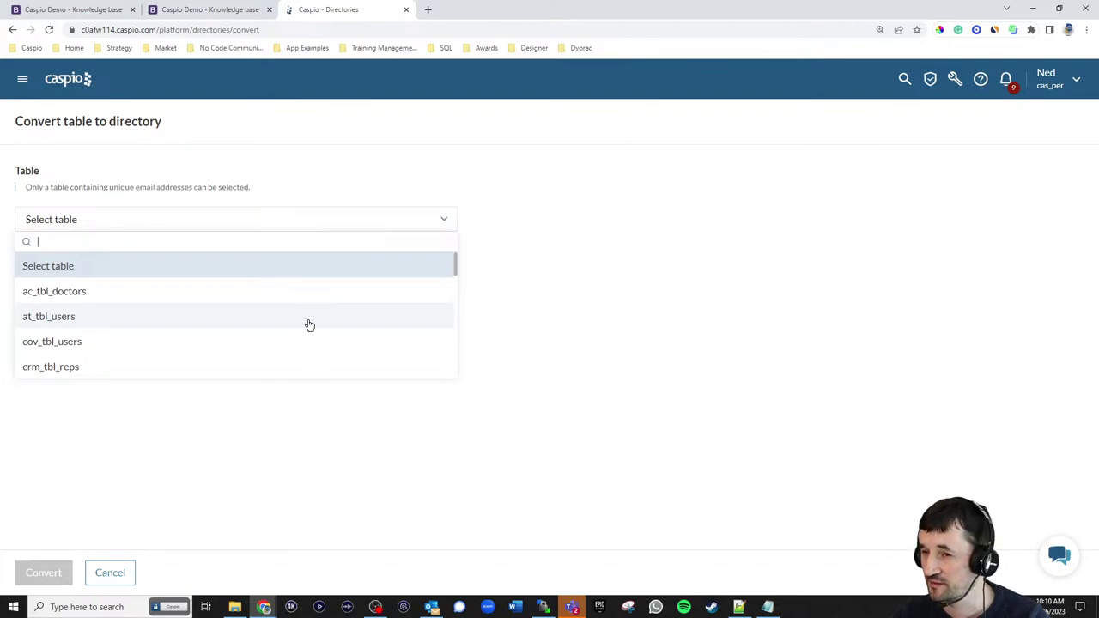
scroll(310, 325, down, 8)
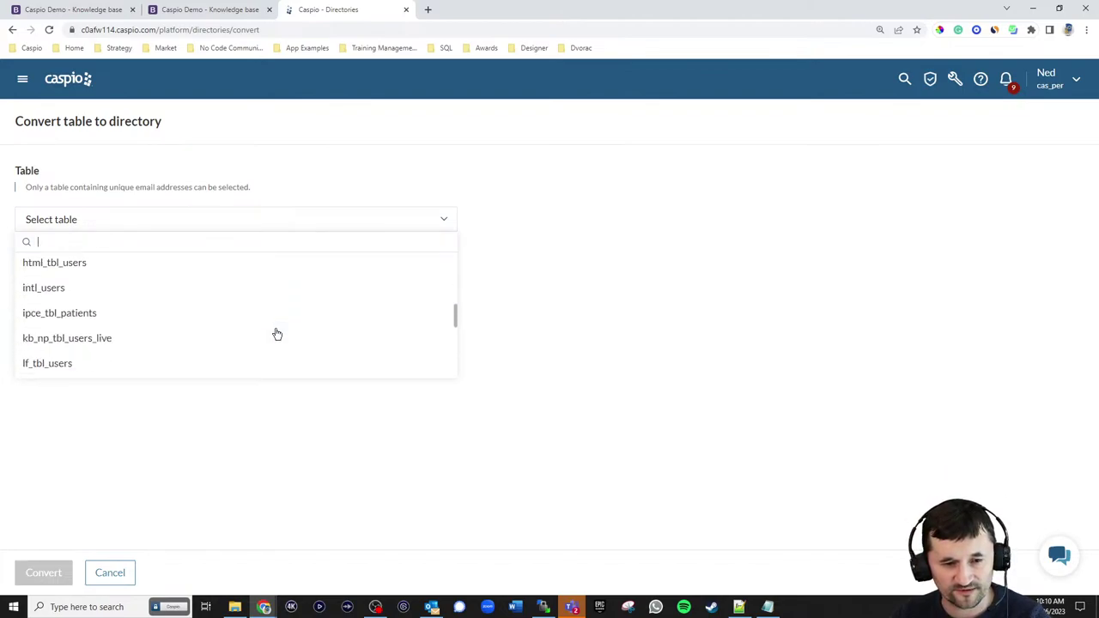
scroll(275, 326, up, 2)
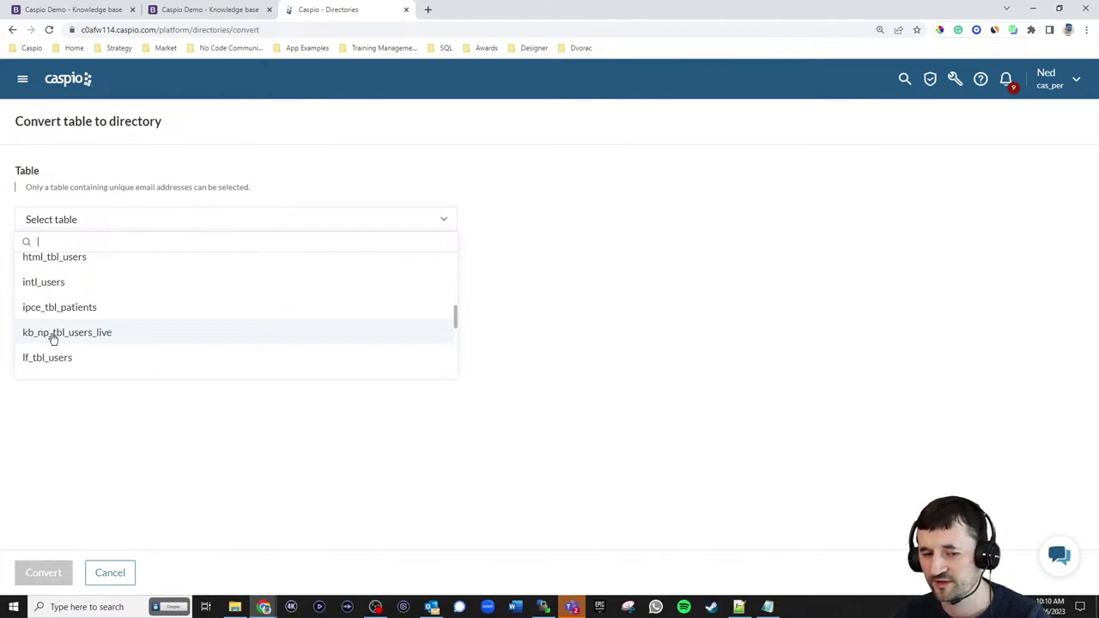
click(94, 342)
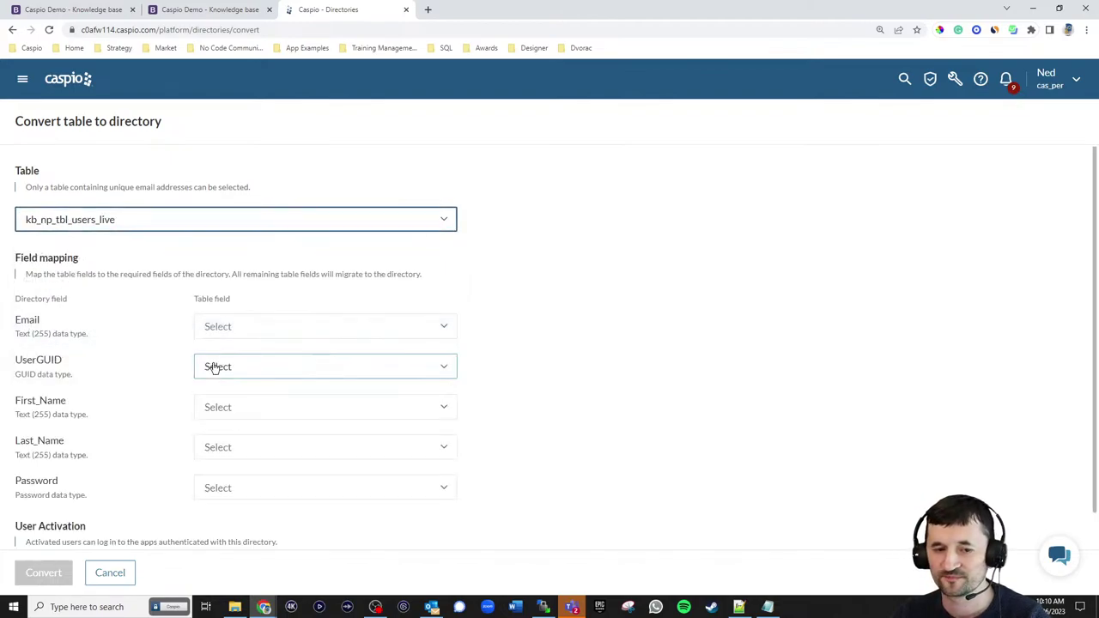
- Map Email, First_Name, Last_Name and Password to their table fields, creating a new UserGUID field
click(216, 332)
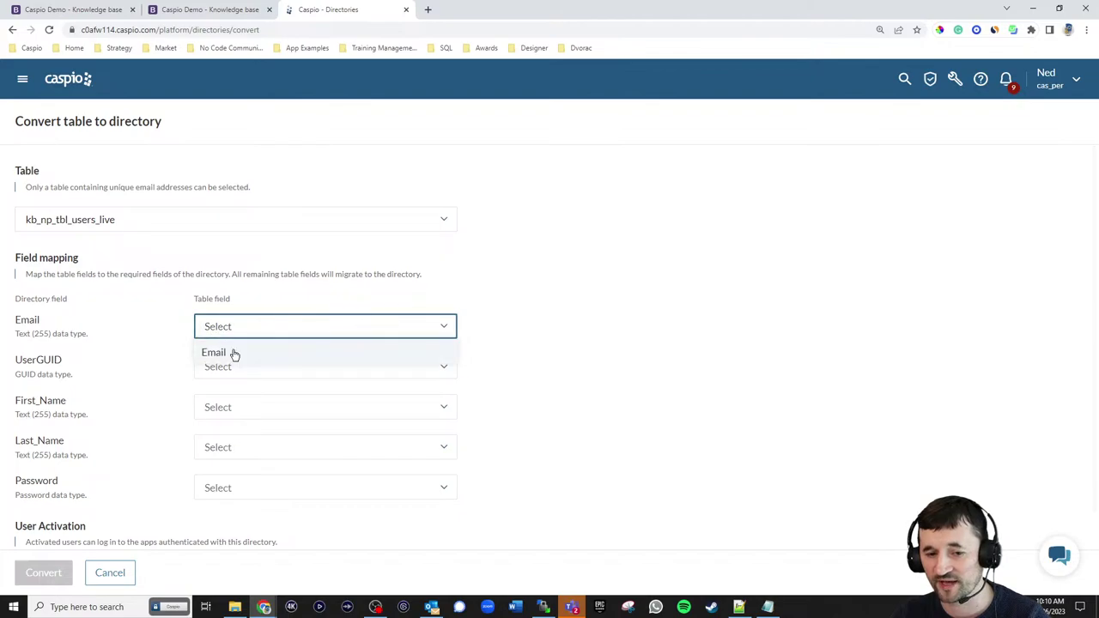
click(232, 353)
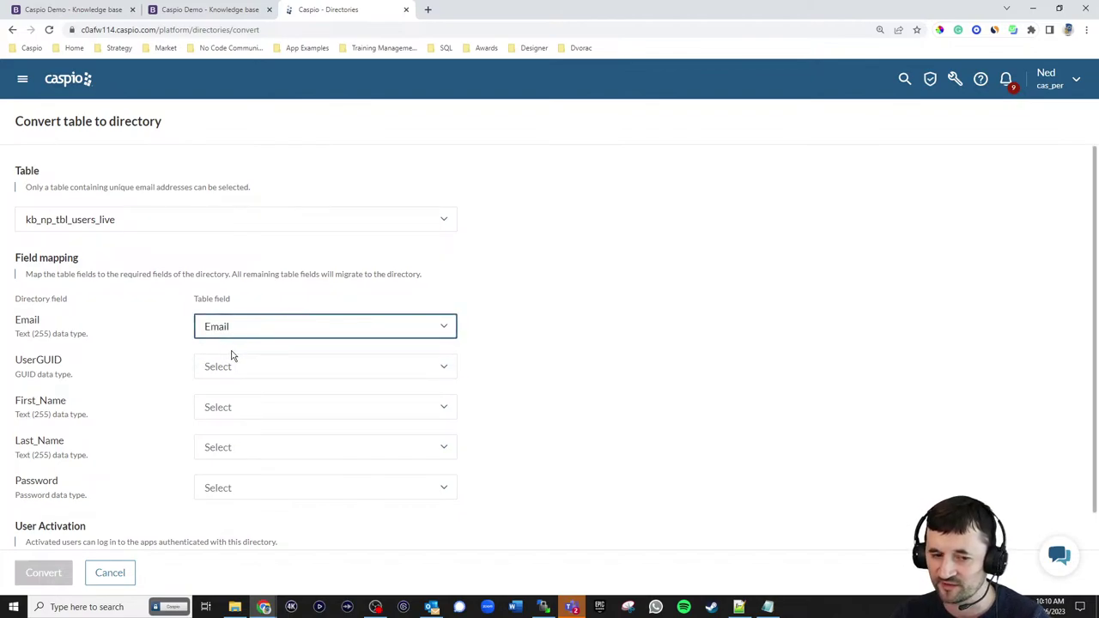
click(244, 369)
click(246, 393)
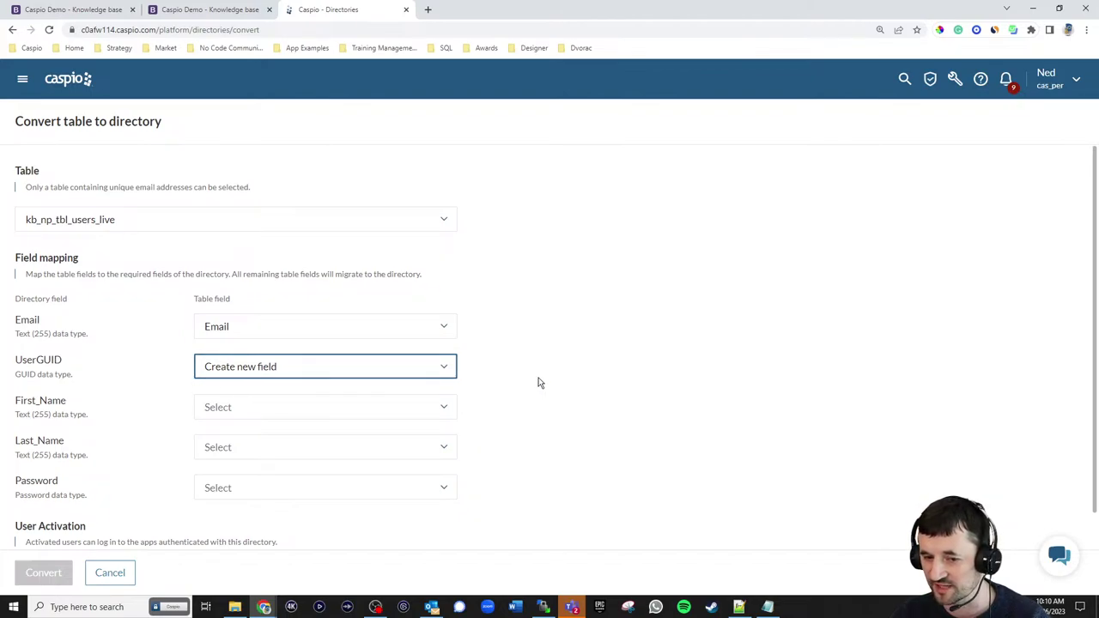
scroll(541, 350, down, 1)
click(241, 371)
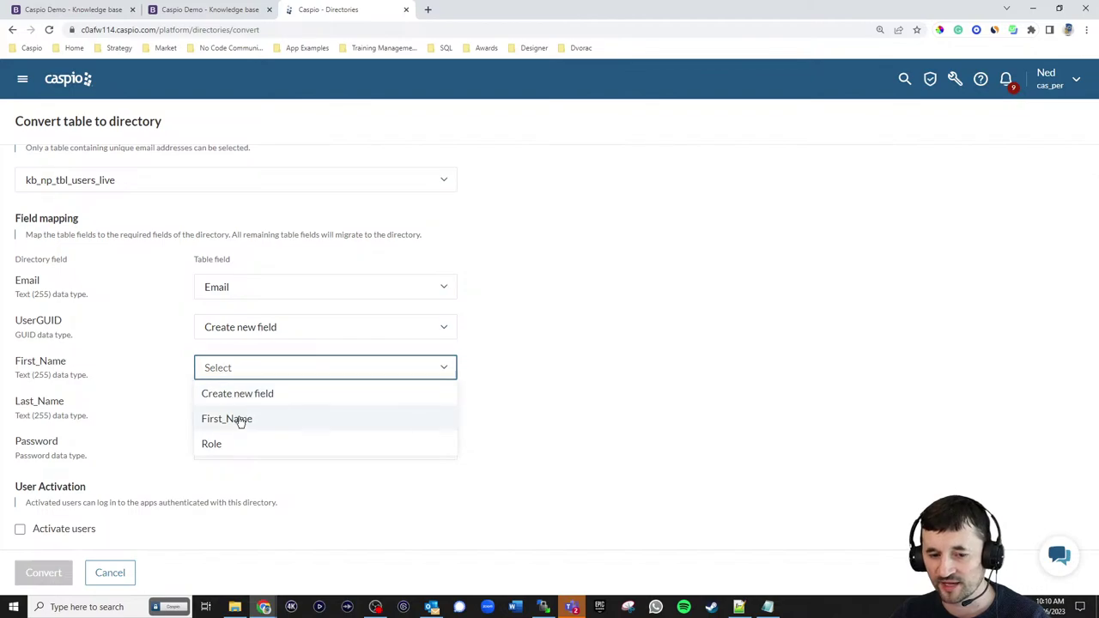
click(240, 419)
click(246, 411)
click(226, 459)
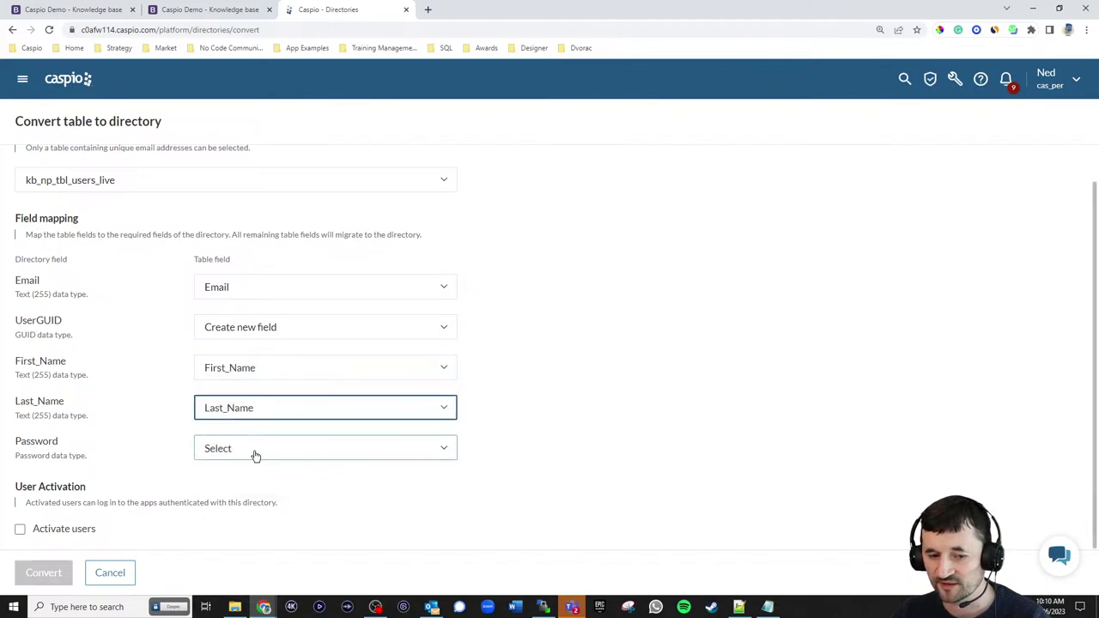
click(252, 451)
click(230, 500)
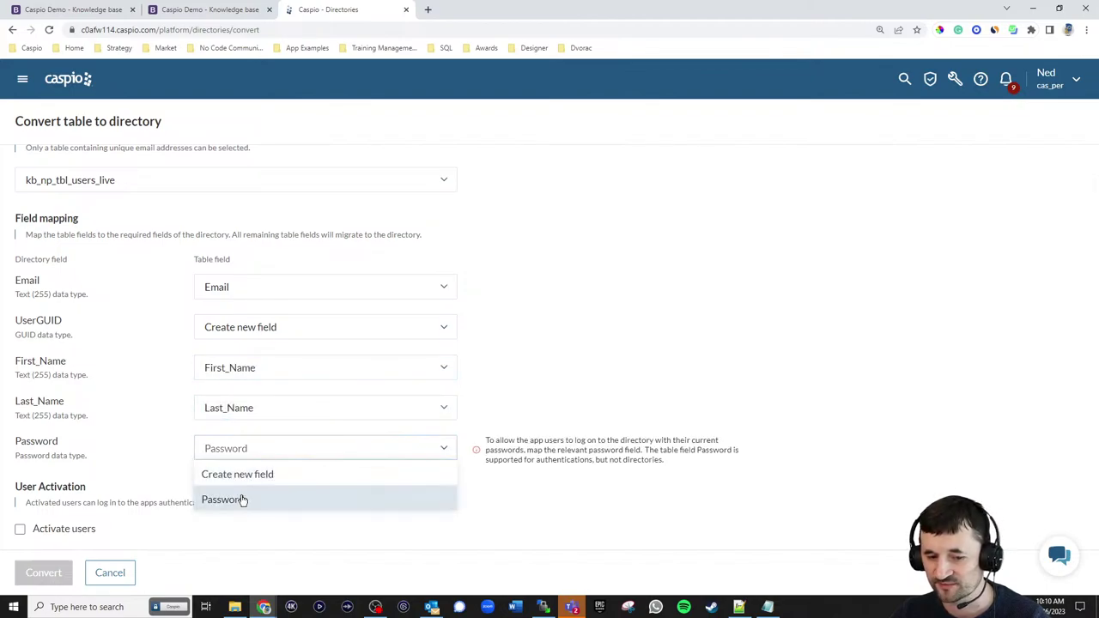
- Activate the directory's users and run the table-to-directory conversion
click(80, 530)
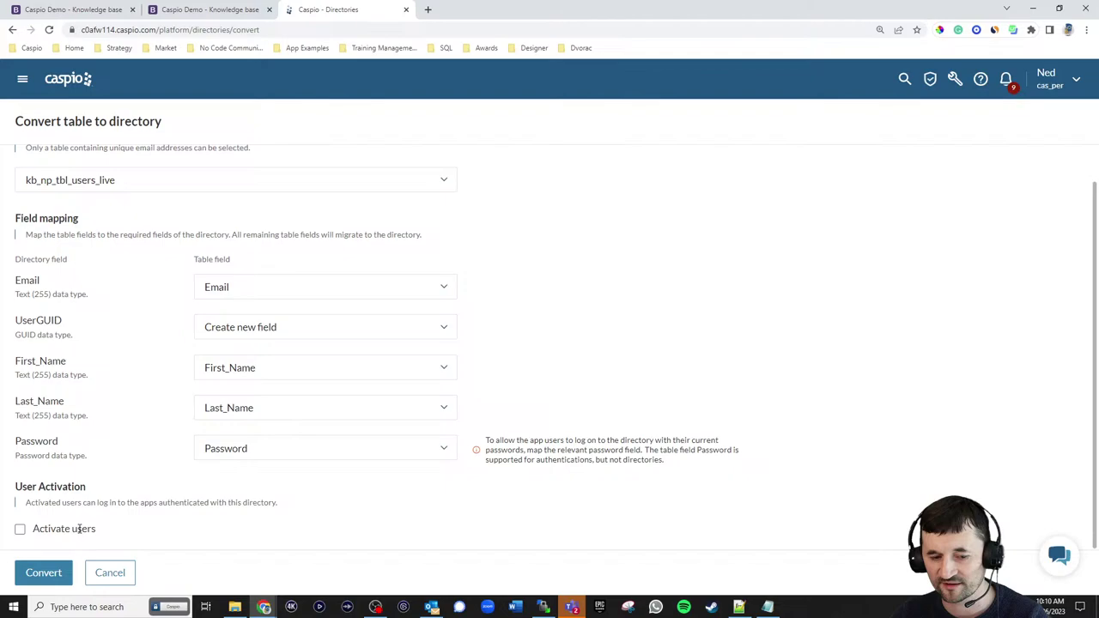
click(20, 530)
click(44, 573)
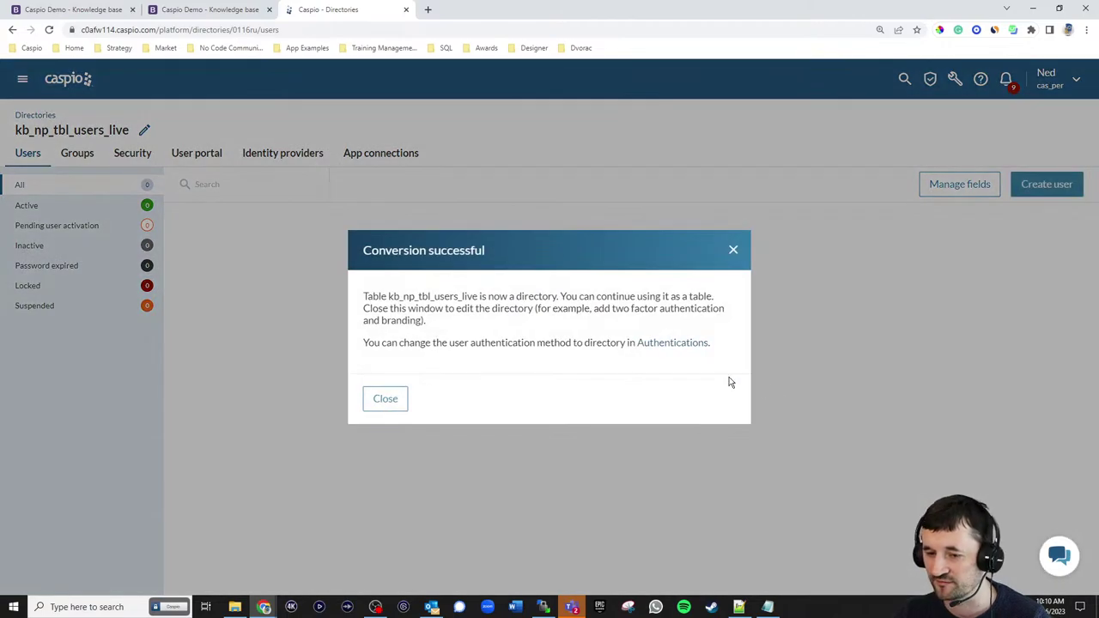
- Dismiss the success message and scroll the three users' grid to check the Full_Name and Role columns
click(384, 398)
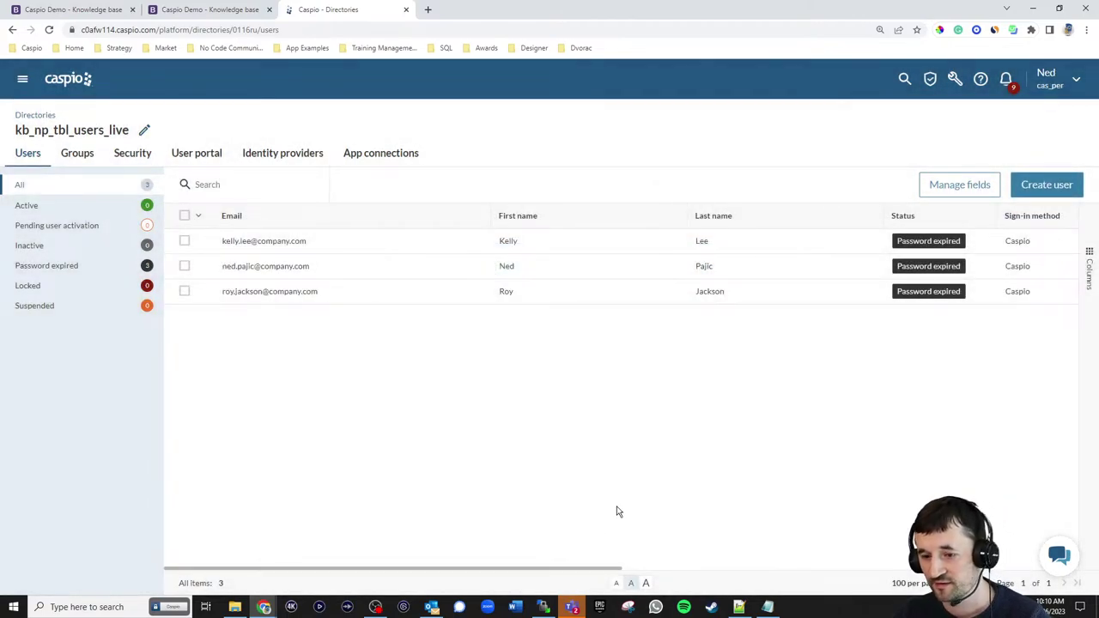
drag(582, 570, 958, 570)
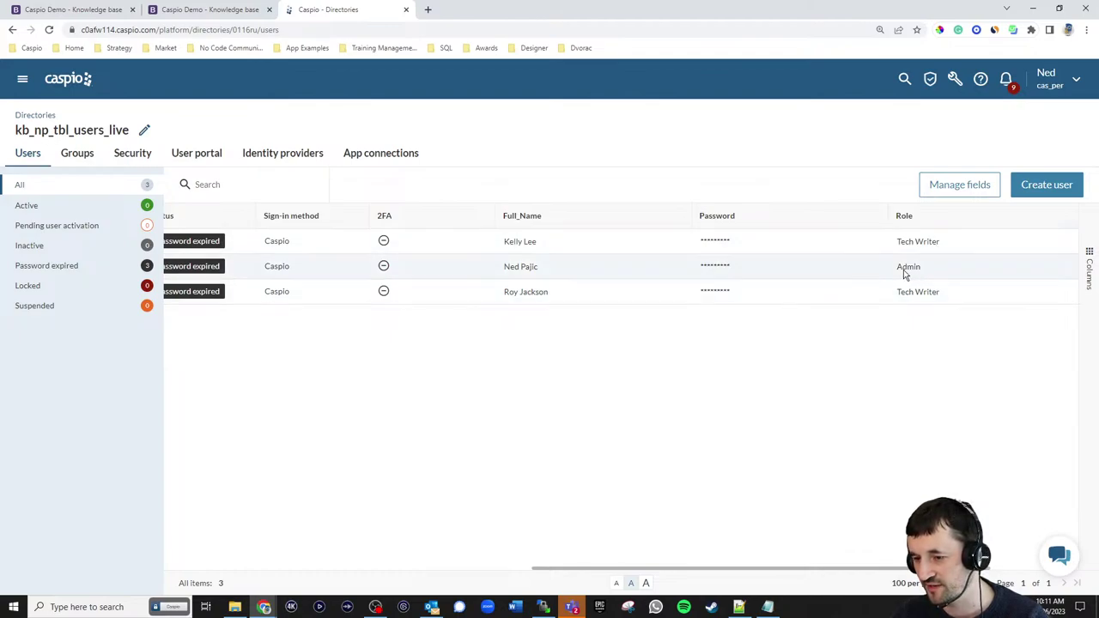
drag(854, 571, 478, 571)
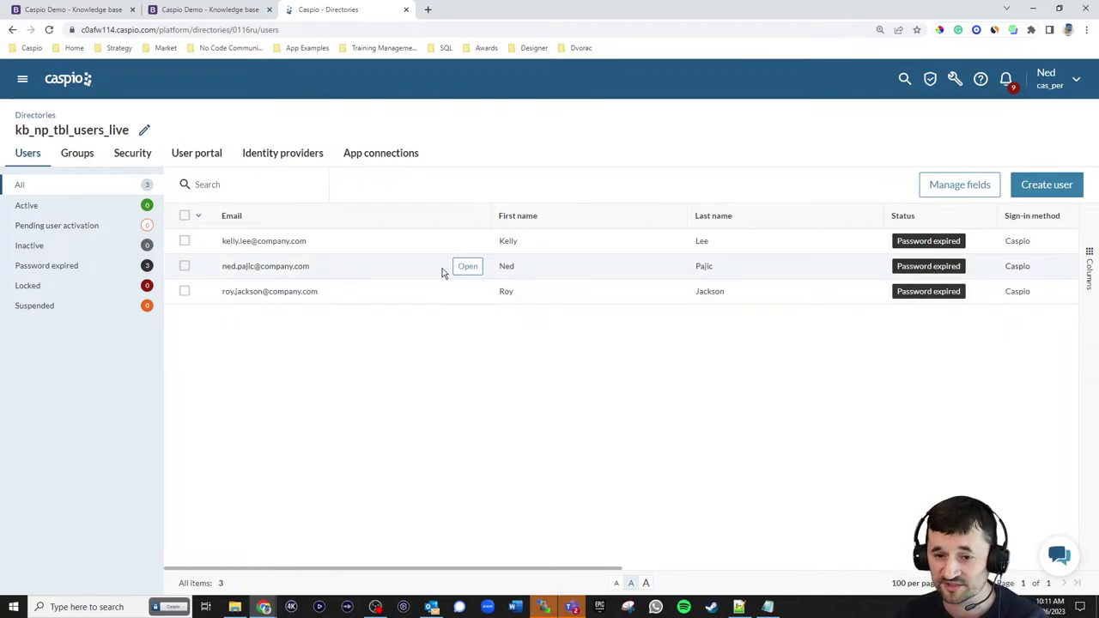
- Reset the second user's password to a new one, with no forced change at sign-in
click(464, 268)
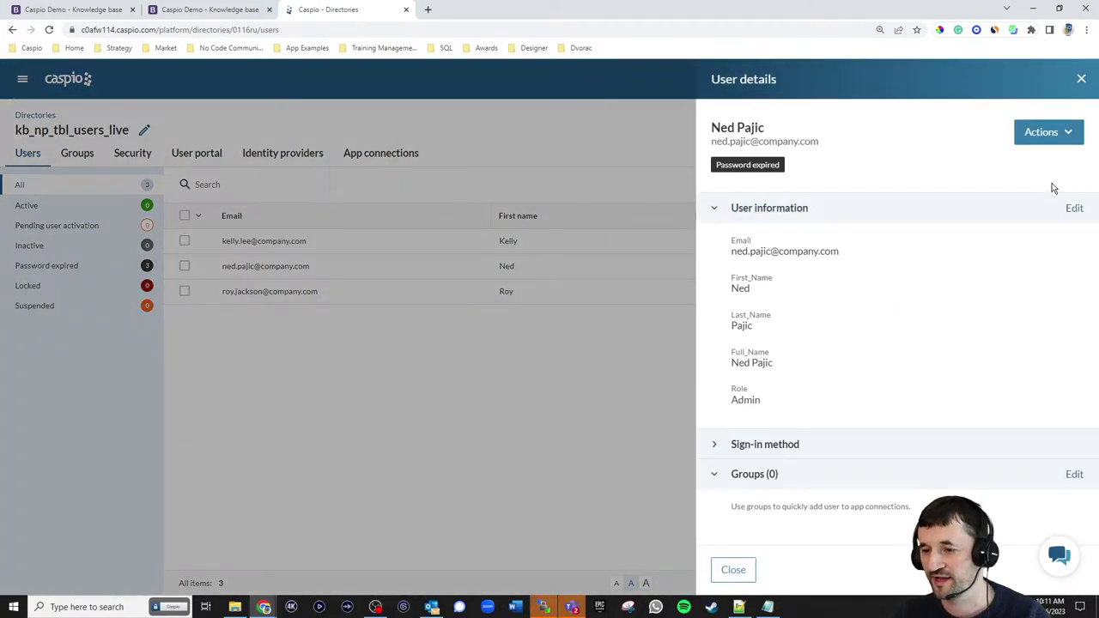
click(1053, 135)
click(1047, 158)
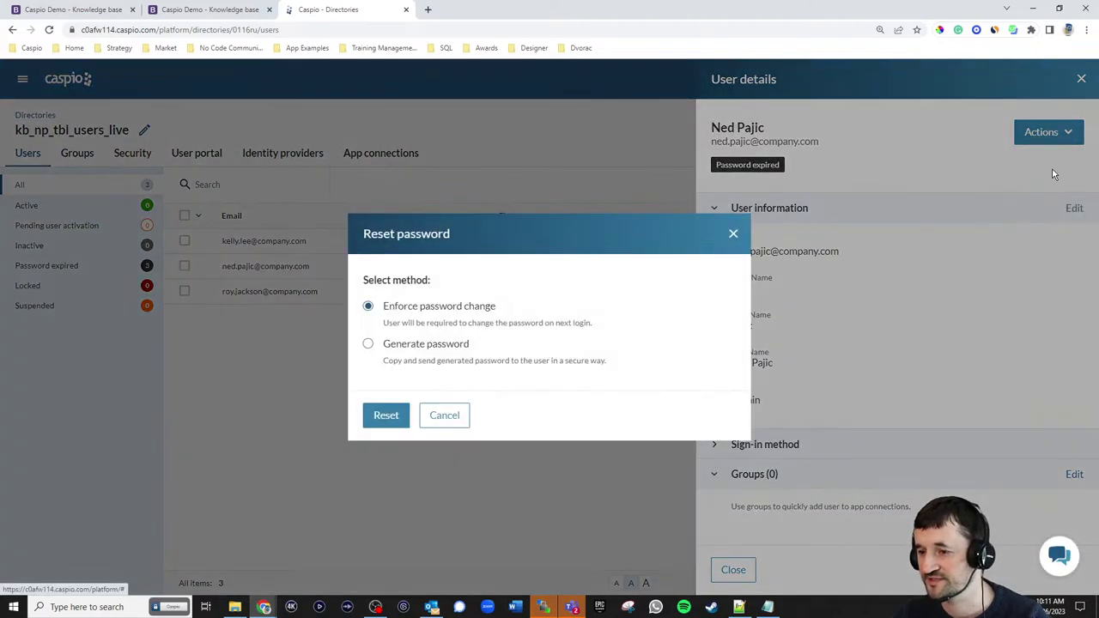
click(423, 344)
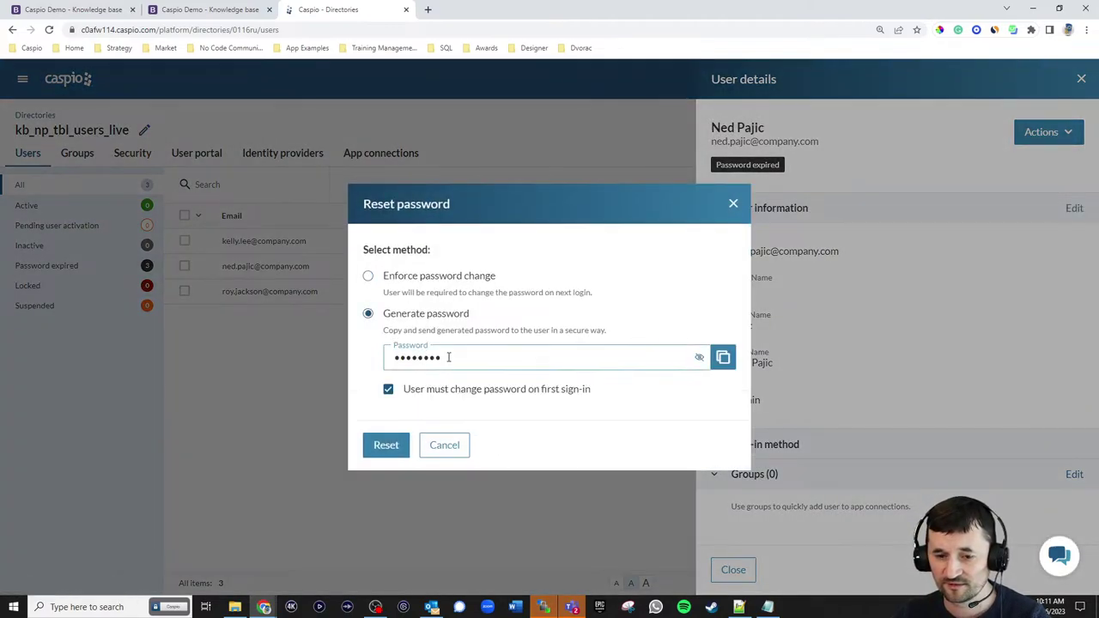
drag(450, 358, 385, 359)
text(••••)
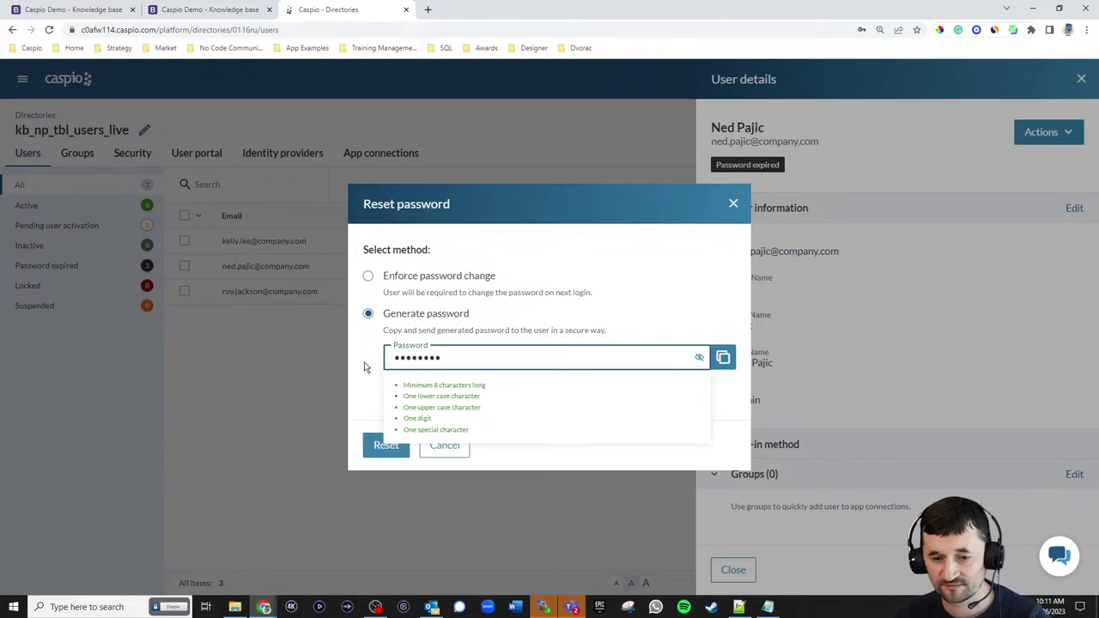
click(364, 368)
click(388, 390)
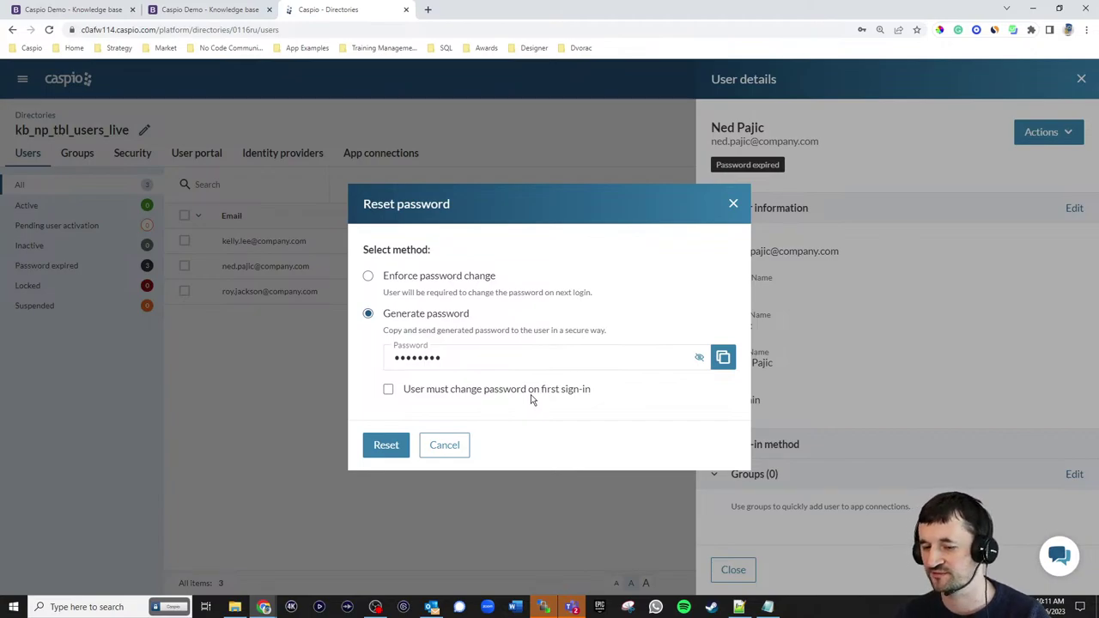
click(388, 446)
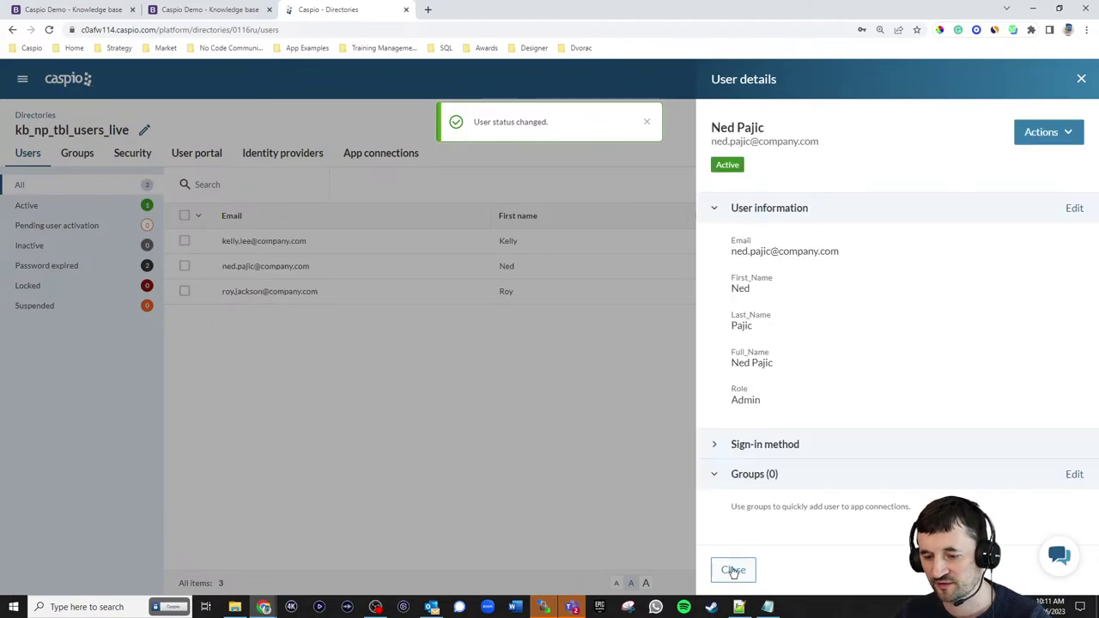
click(733, 569)
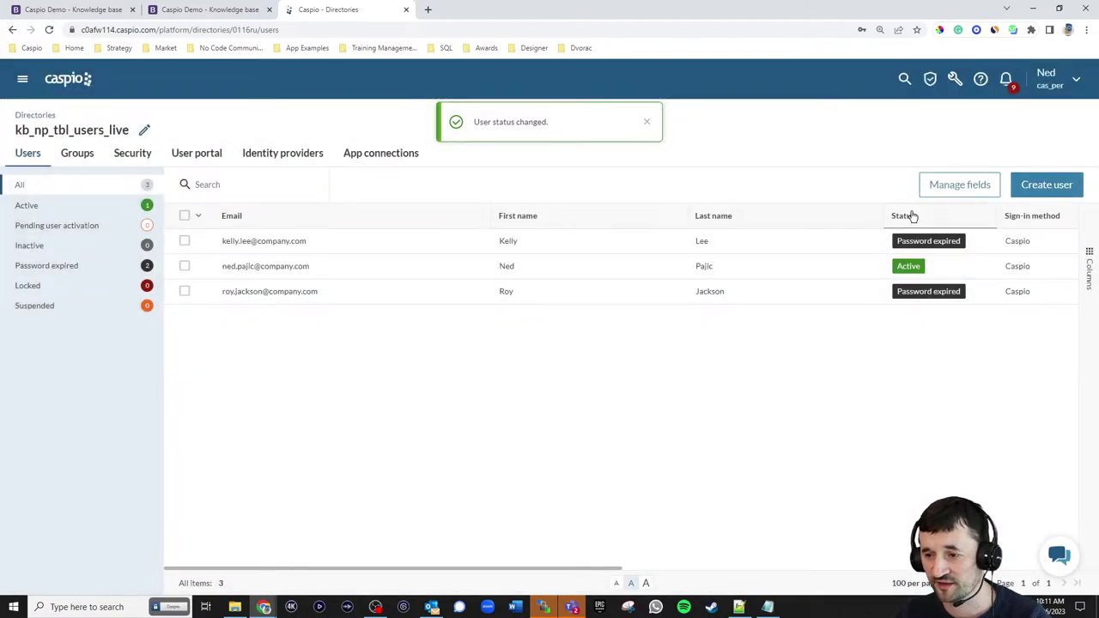
- Give the first user a new password too, also without requiring a change at first sign-in
mouse_move(395, 238)
click(465, 244)
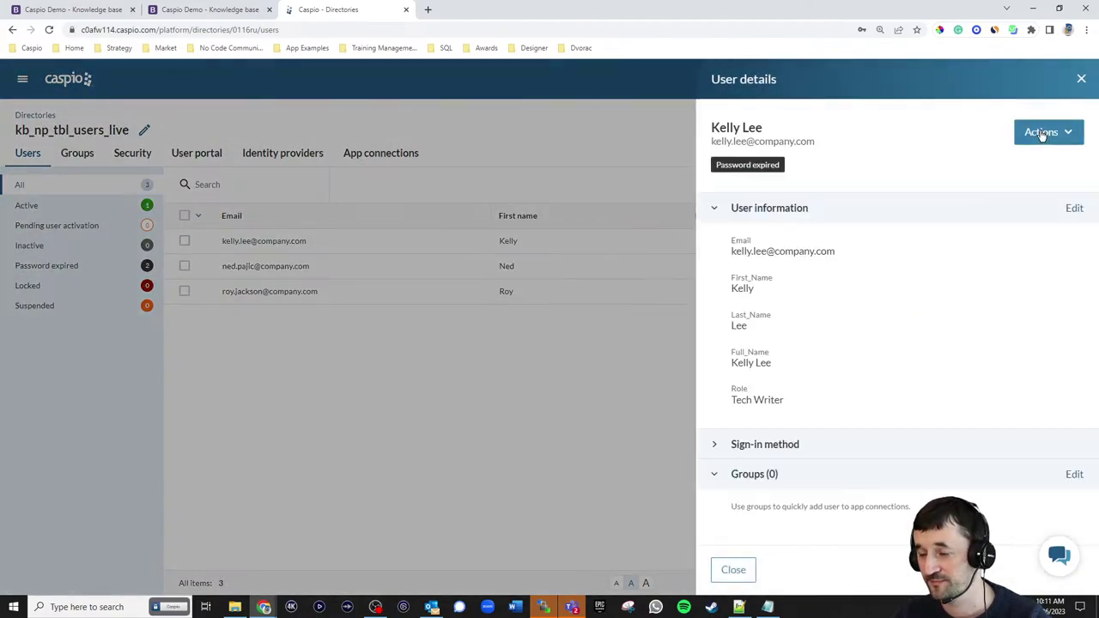
click(1041, 134)
click(1046, 162)
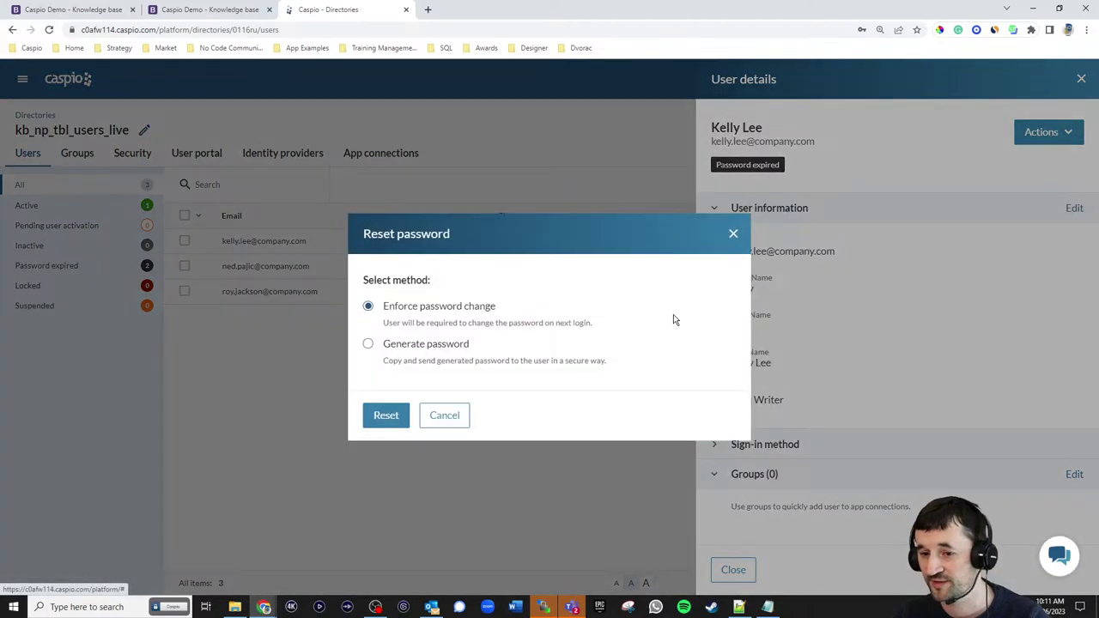
click(391, 344)
text(*******)
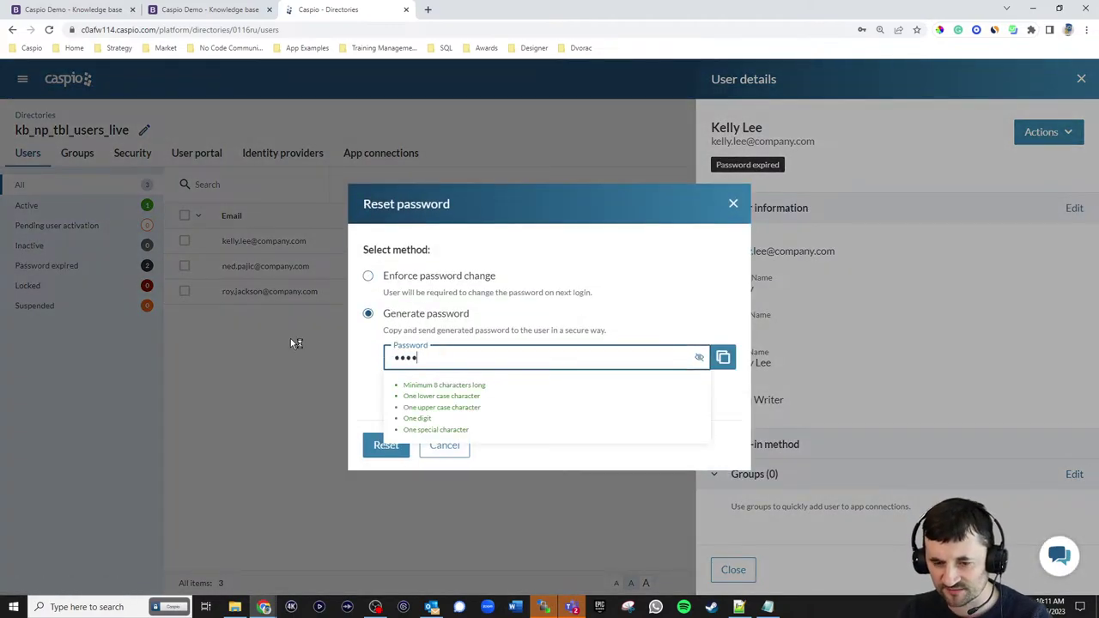
text(*)
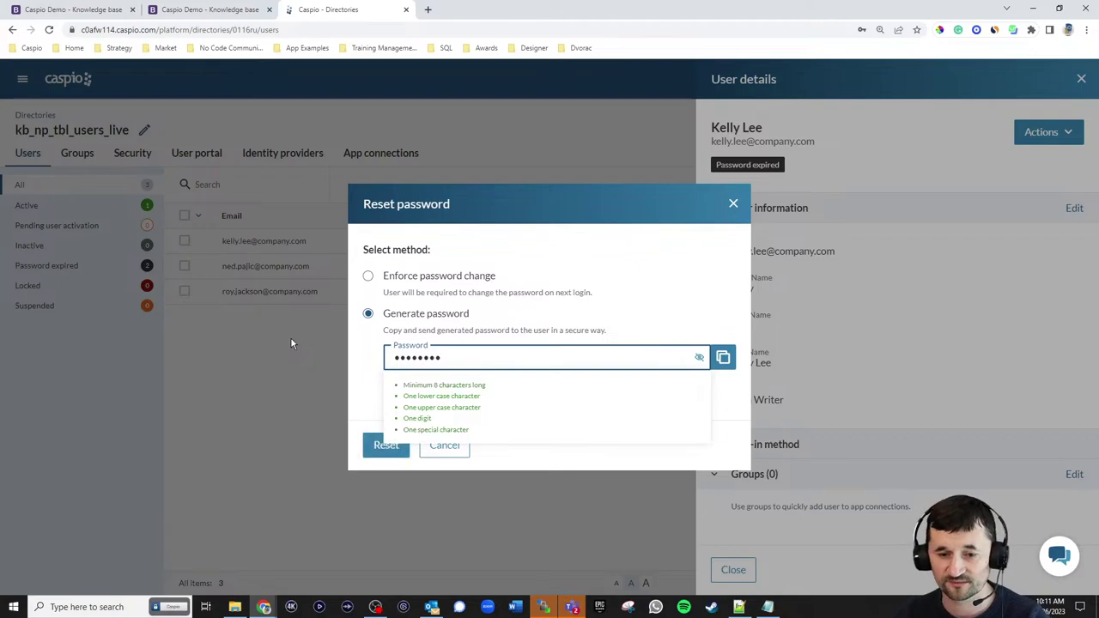
click(359, 363)
click(388, 390)
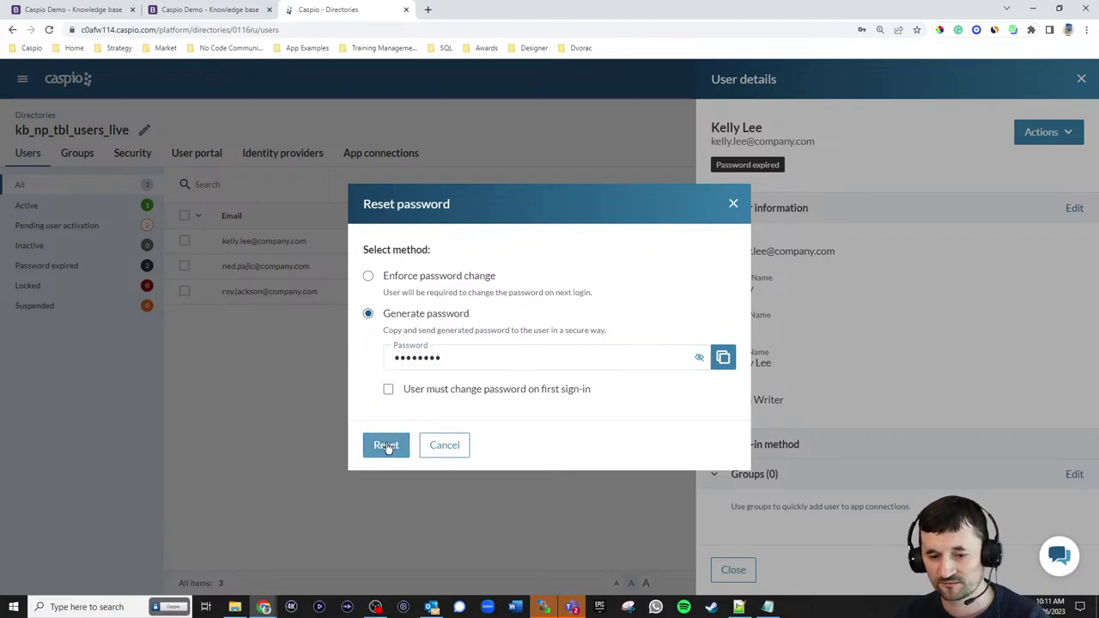
click(384, 446)
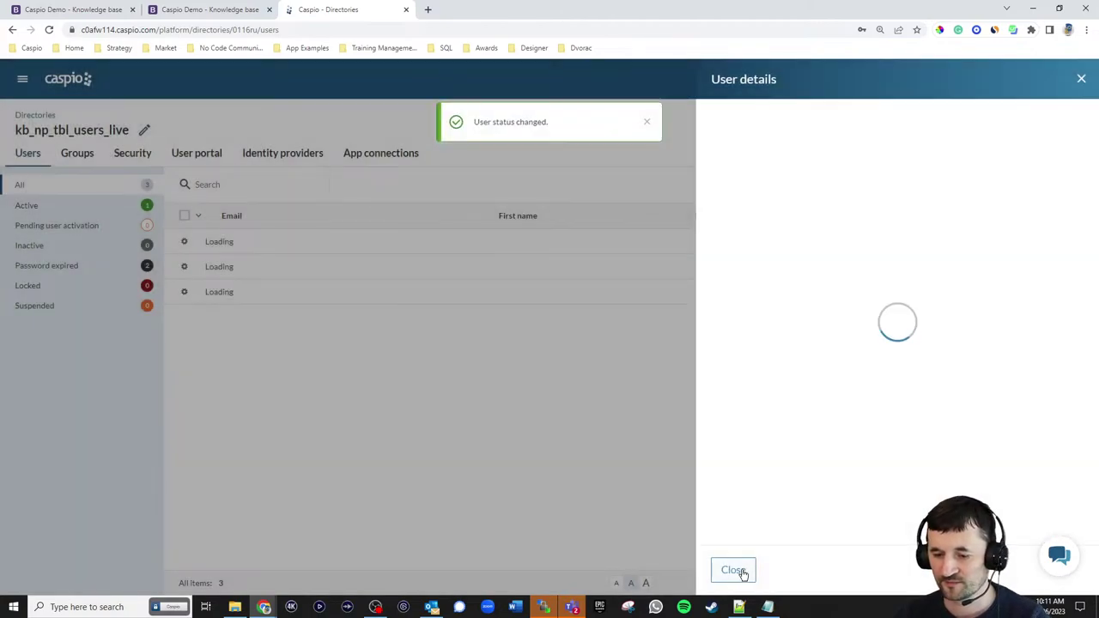
click(736, 571)
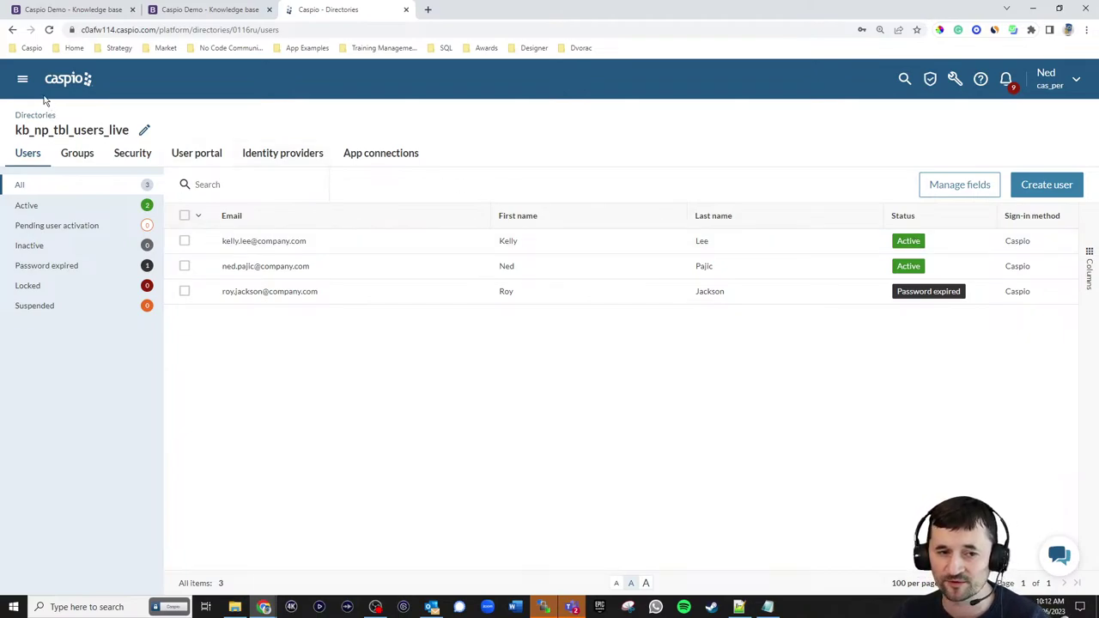
- Open the Knowledge Base Live app from Applications and go to its Tables page
click(23, 79)
click(50, 130)
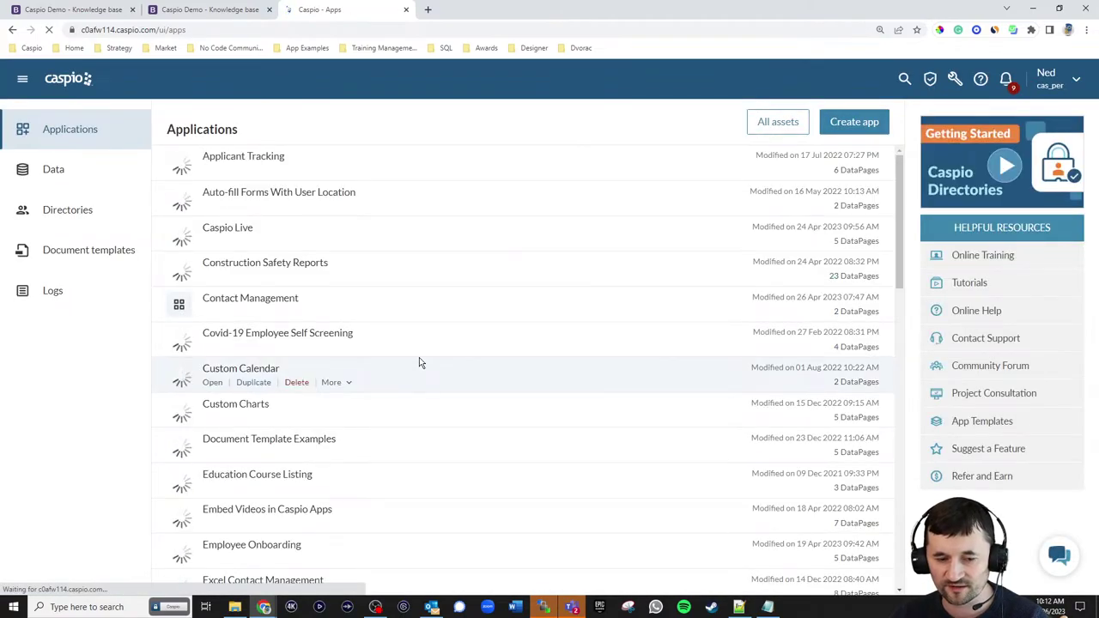
scroll(404, 344, down, 5)
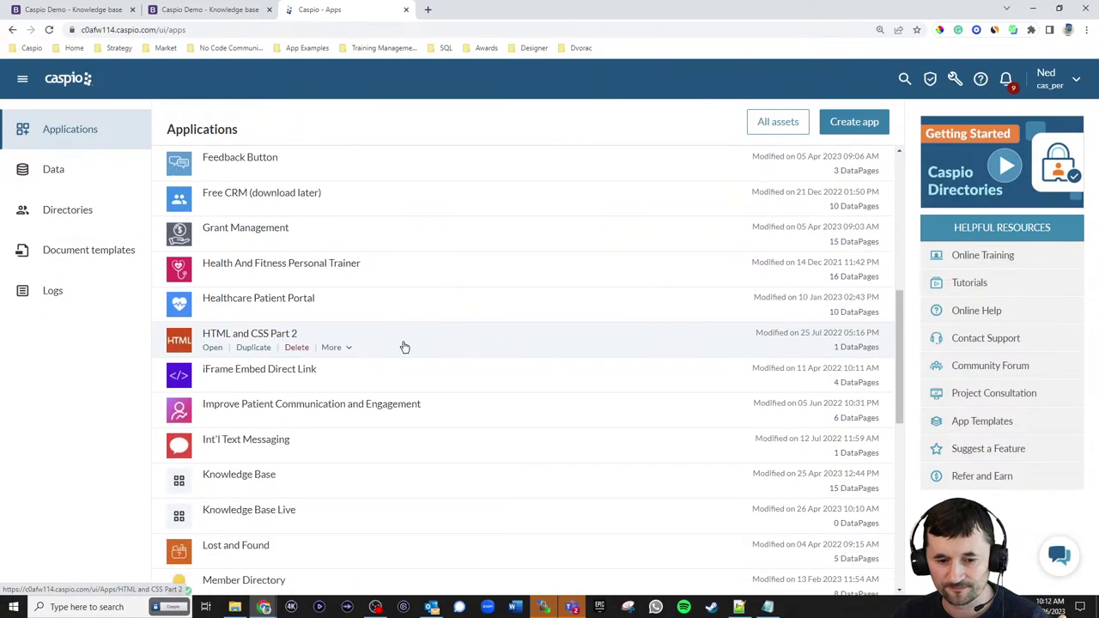
scroll(404, 347, down, 2)
click(216, 416)
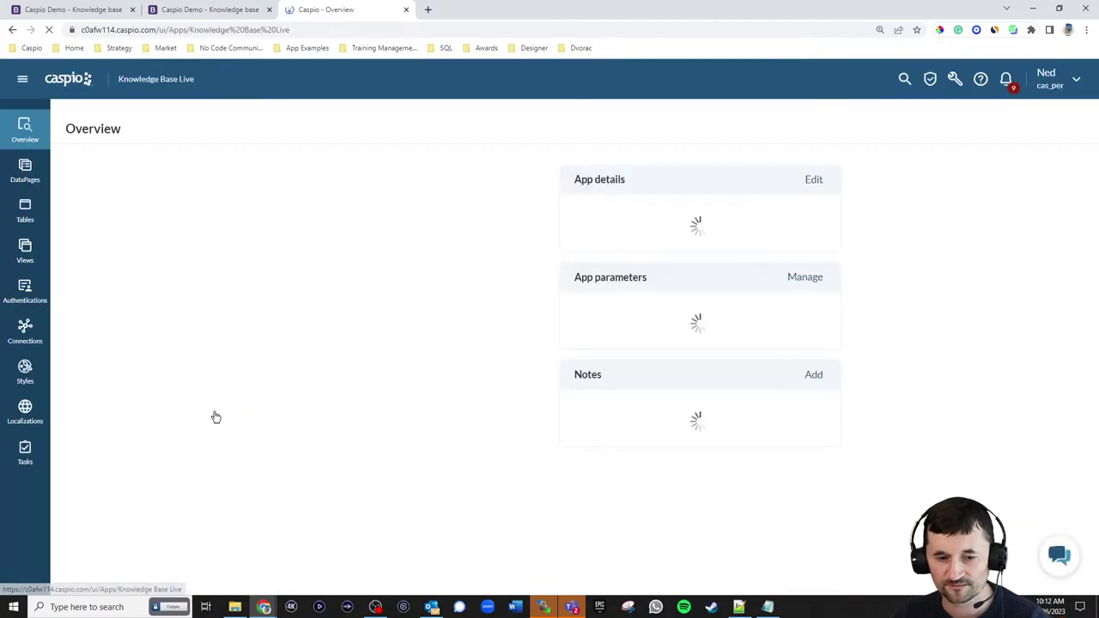
click(24, 210)
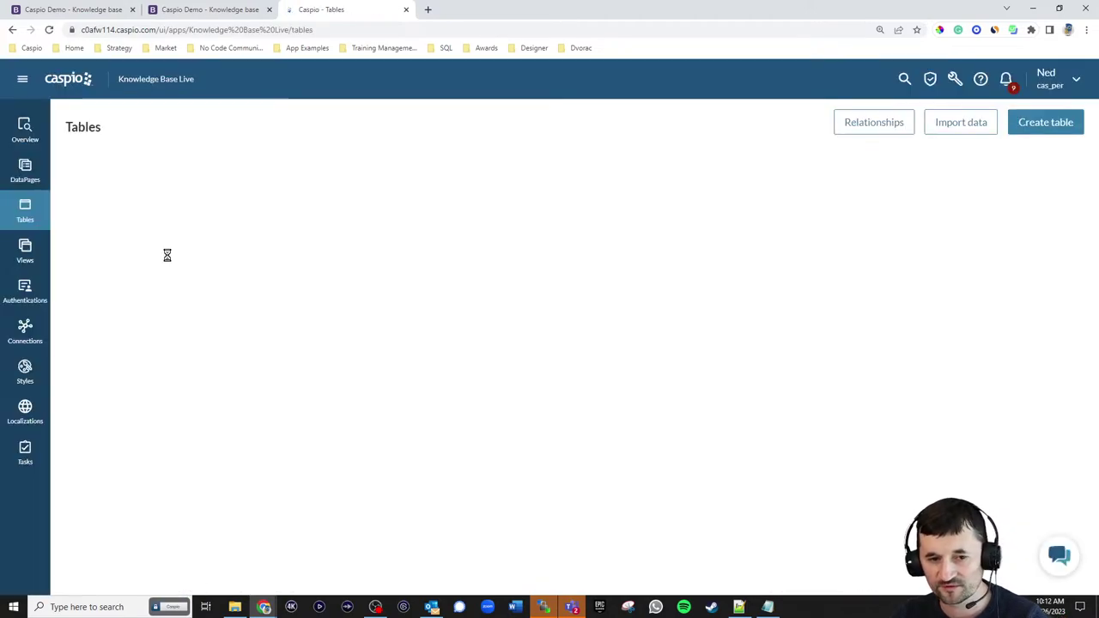
- Move UserGUID to the top of kb_np_tbl_users_live's field list and save the design
click(179, 277)
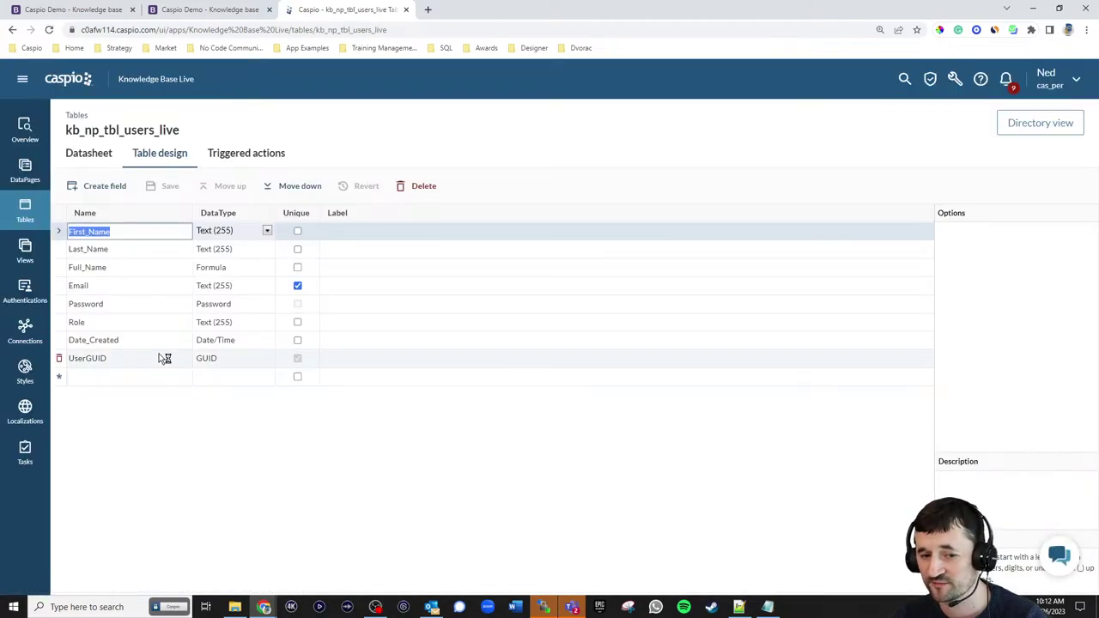
click(144, 359)
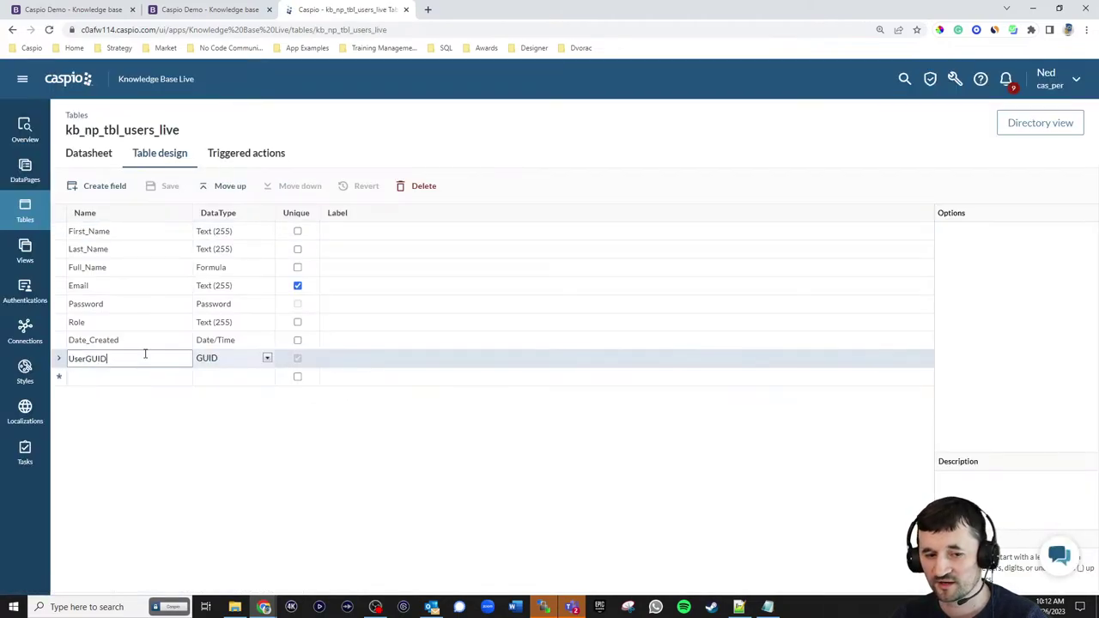
click(225, 188)
click(225, 188)
click(225, 189)
click(225, 188)
click(225, 188)
click(225, 188)
click(225, 188)
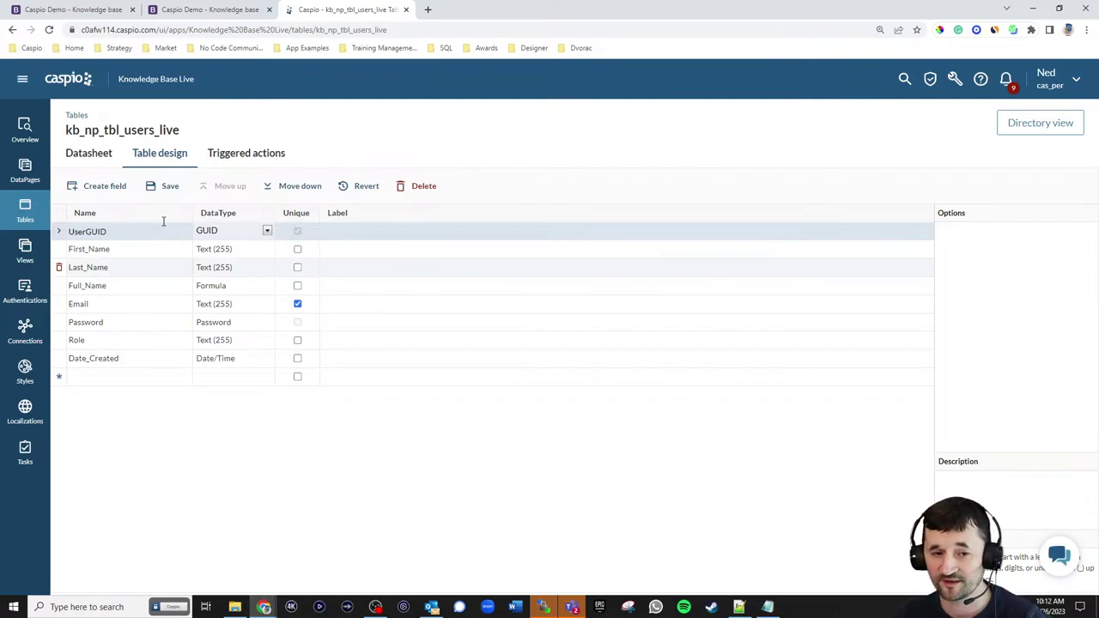
click(171, 187)
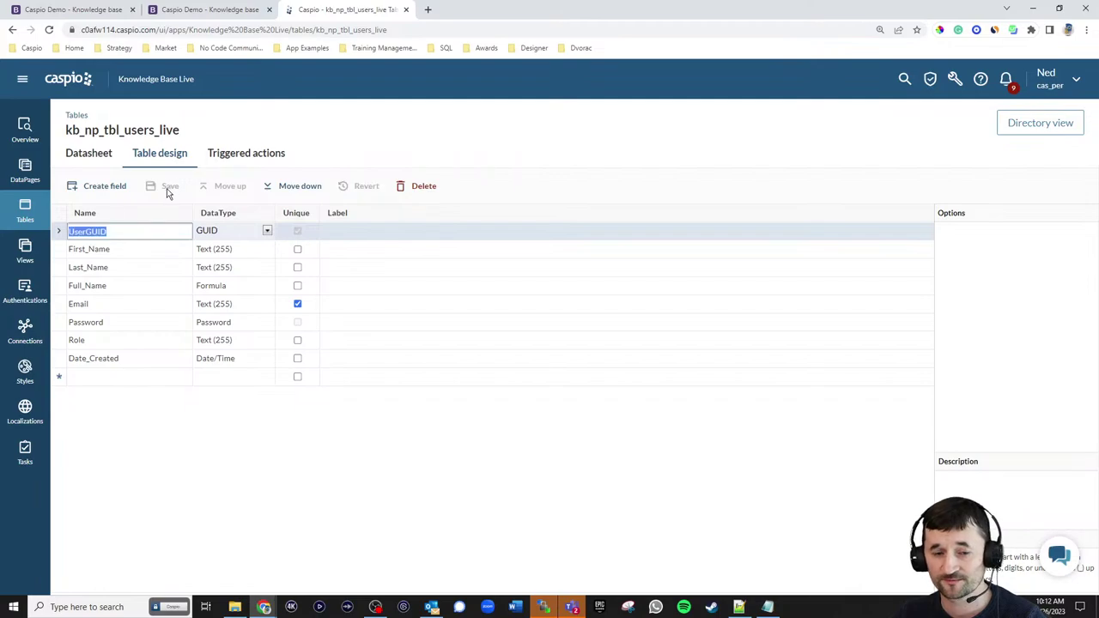
click(34, 214)
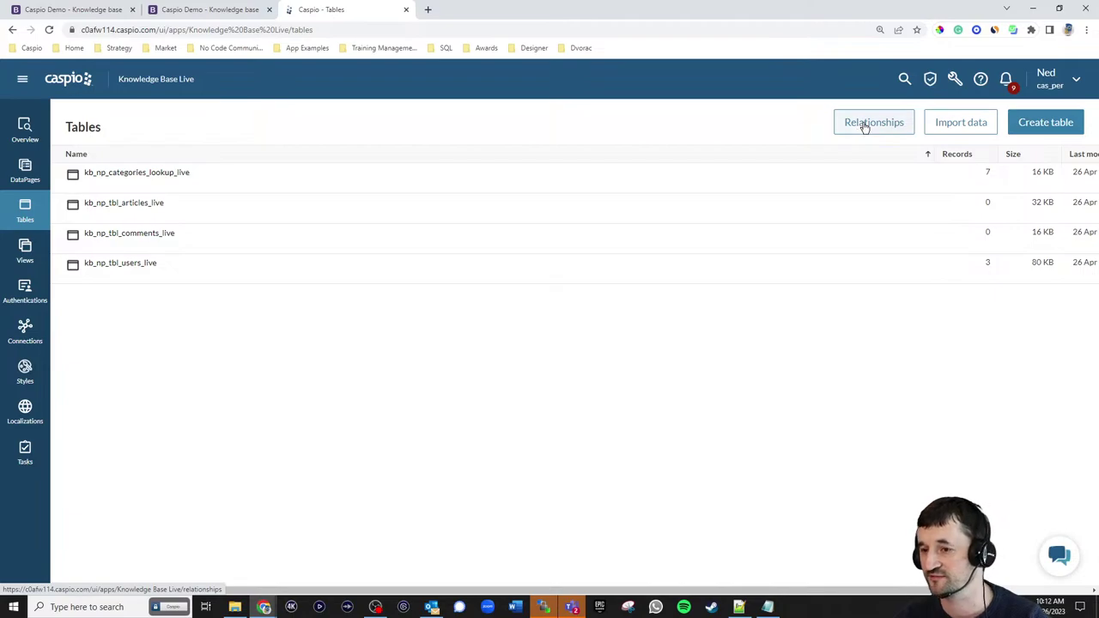
- In the Relationships diagram, resize the users and articles boxes and remove the categories lookup table
click(864, 123)
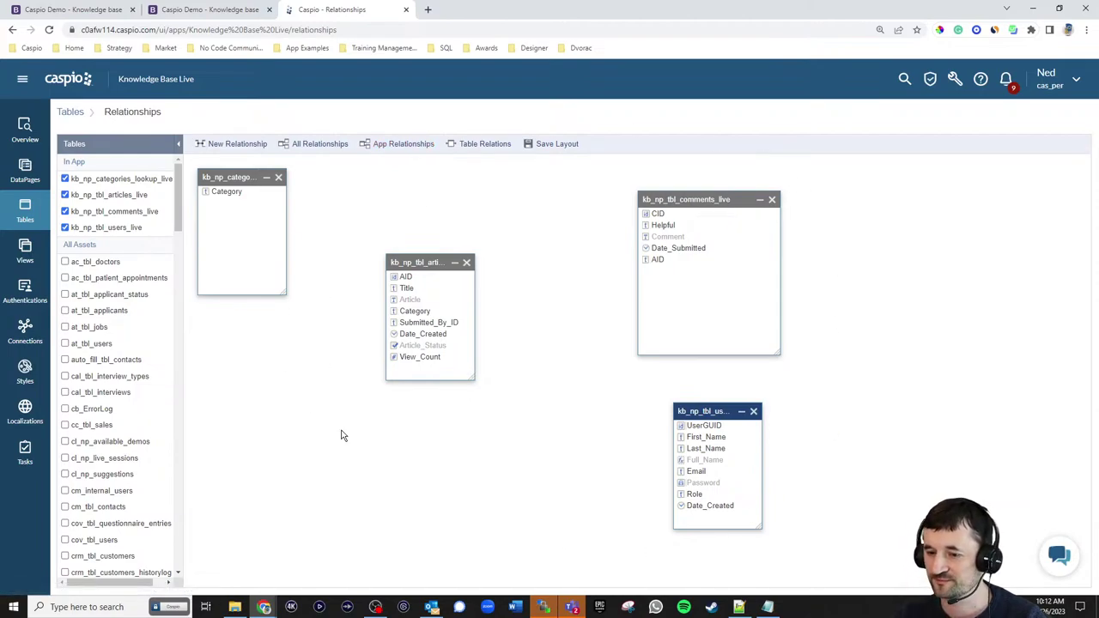
drag(762, 530, 838, 538)
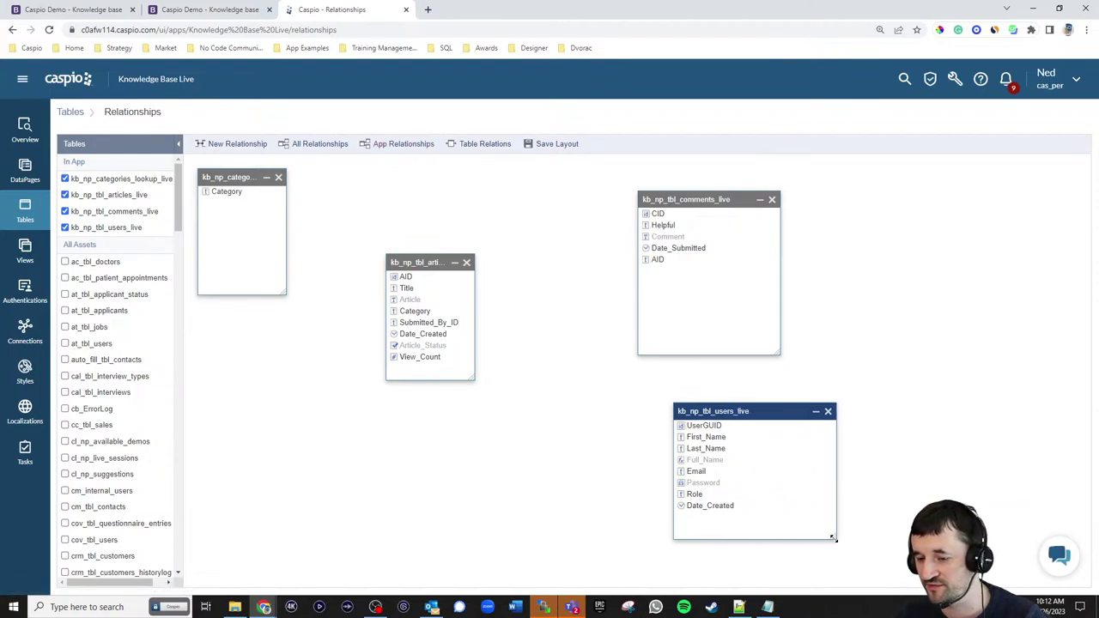
drag(739, 412, 582, 404)
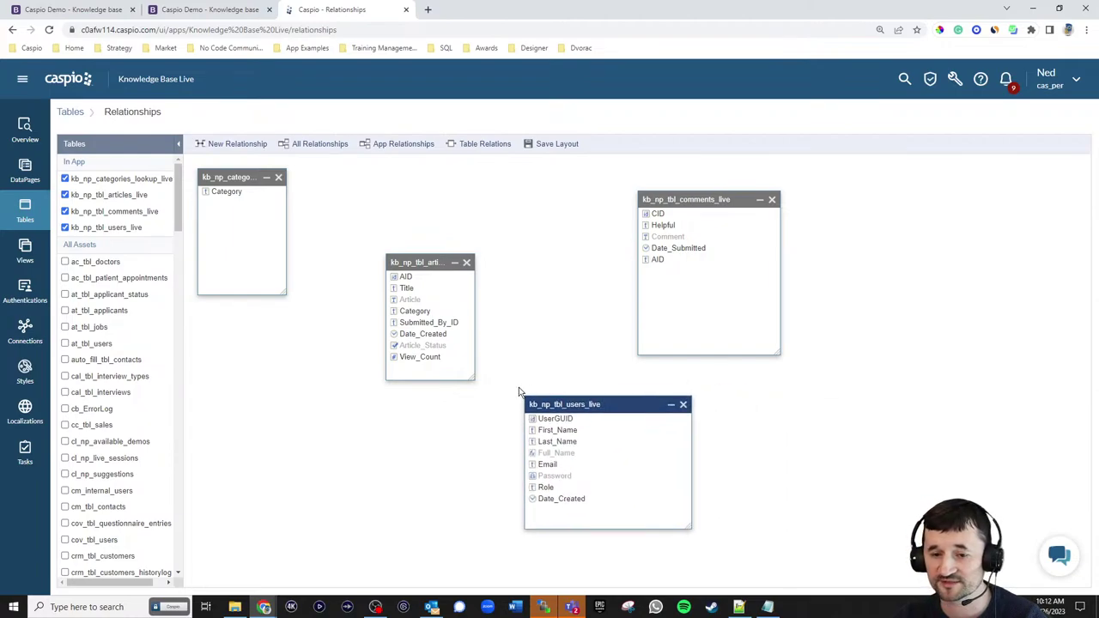
drag(471, 378, 523, 372)
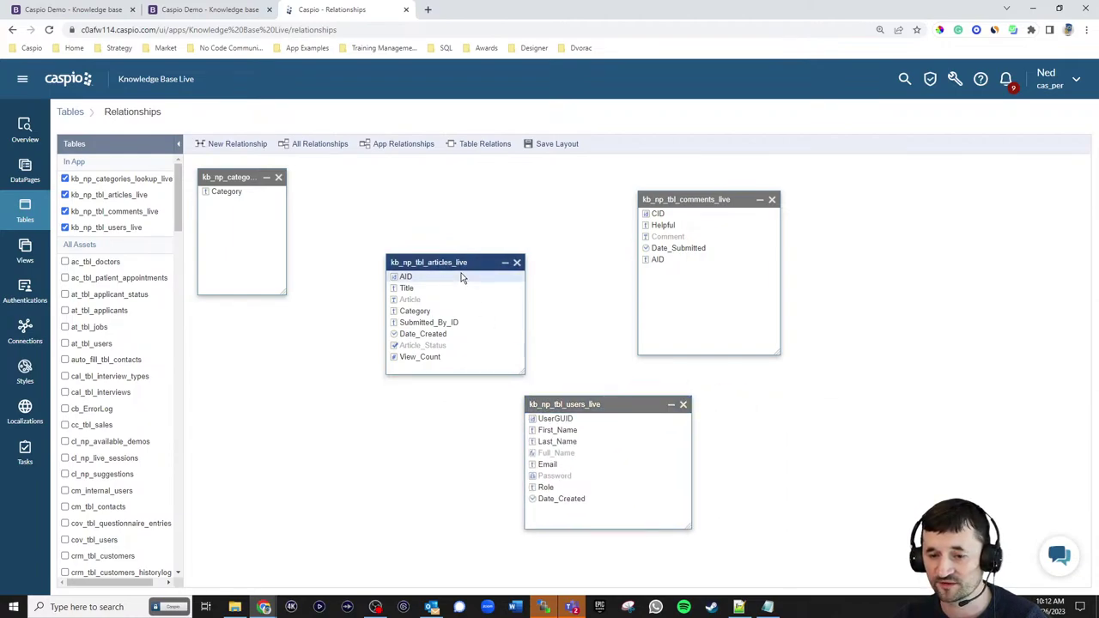
drag(284, 293, 348, 305)
click(340, 178)
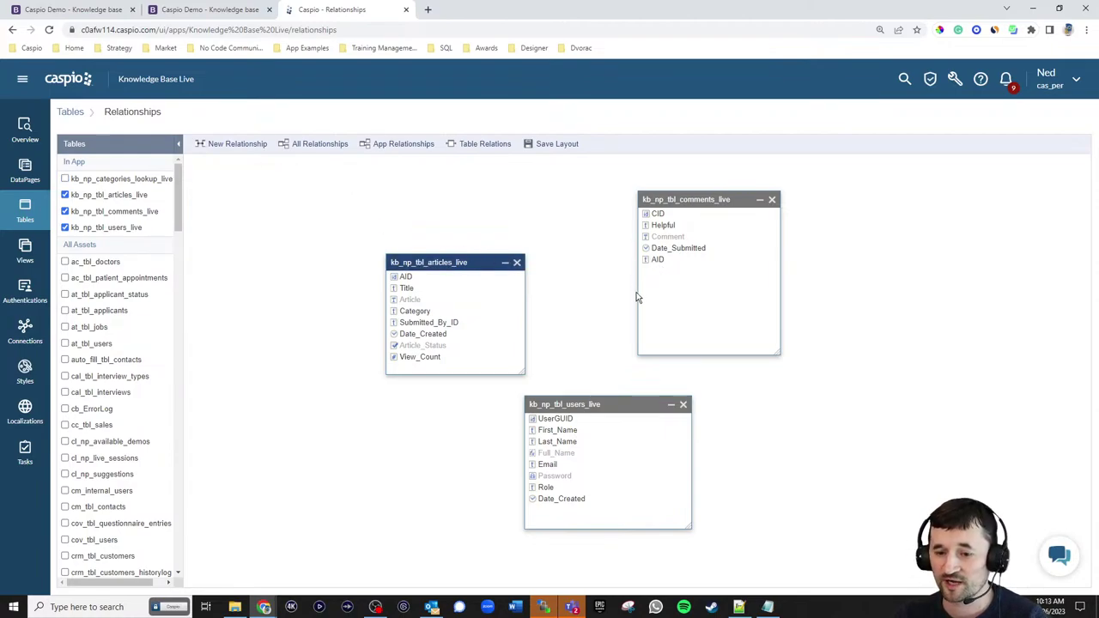
- Reposition the users and articles boxes and drag UserGUID onto articles' Submitted_By_ID
drag(603, 407, 320, 220)
drag(440, 260, 516, 285)
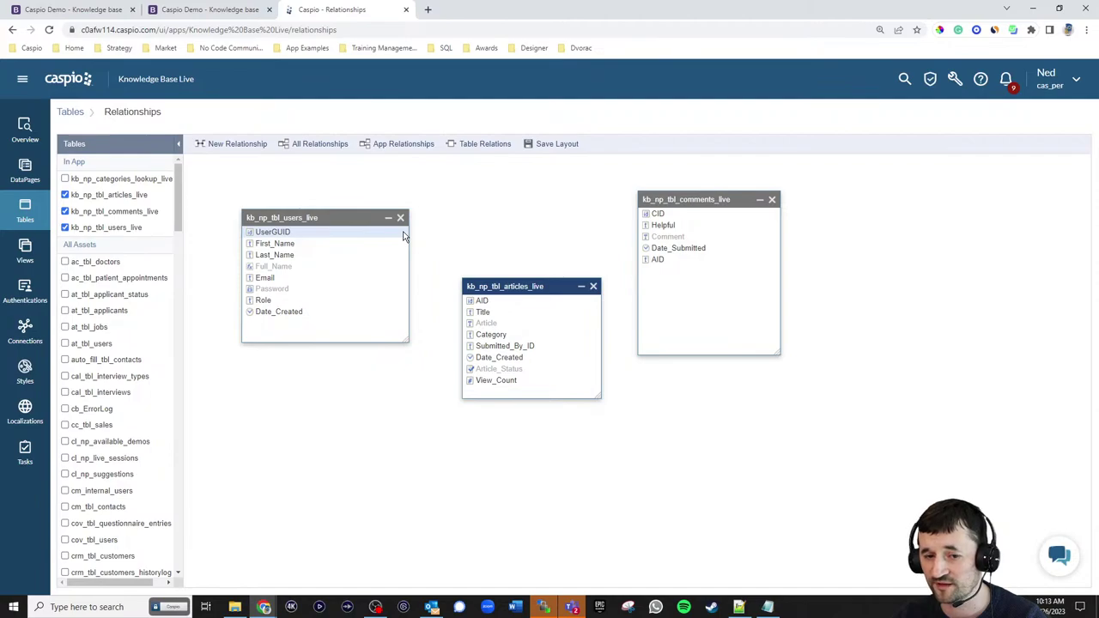
drag(404, 236, 479, 346)
- Create the UserGUID-to-Submitted_By_ID relationship with Full_Name as its display value
click(477, 359)
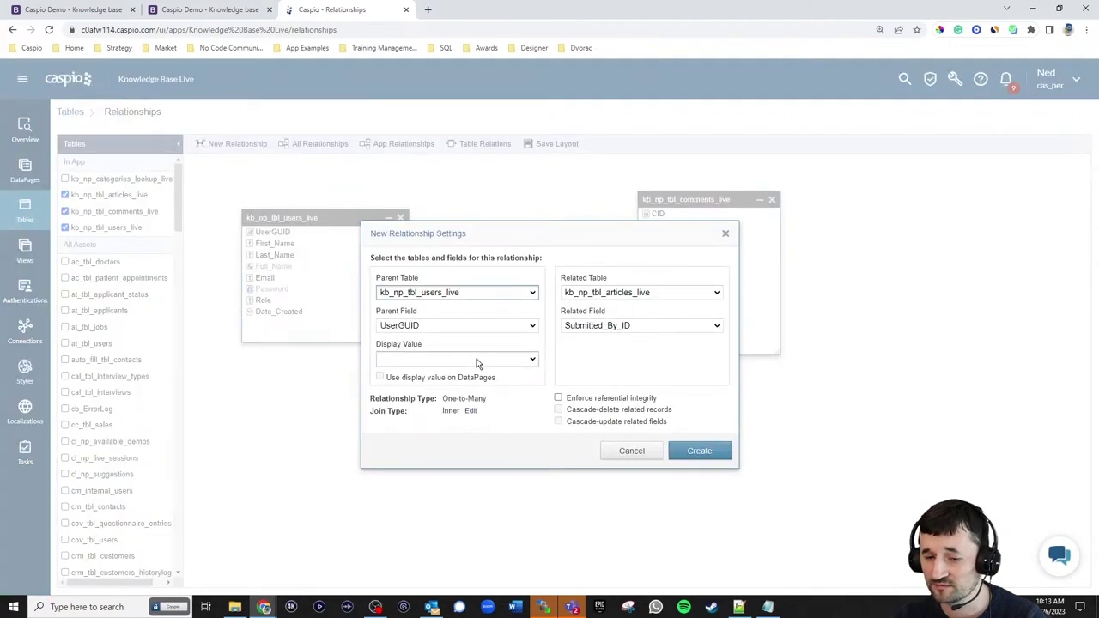
click(439, 419)
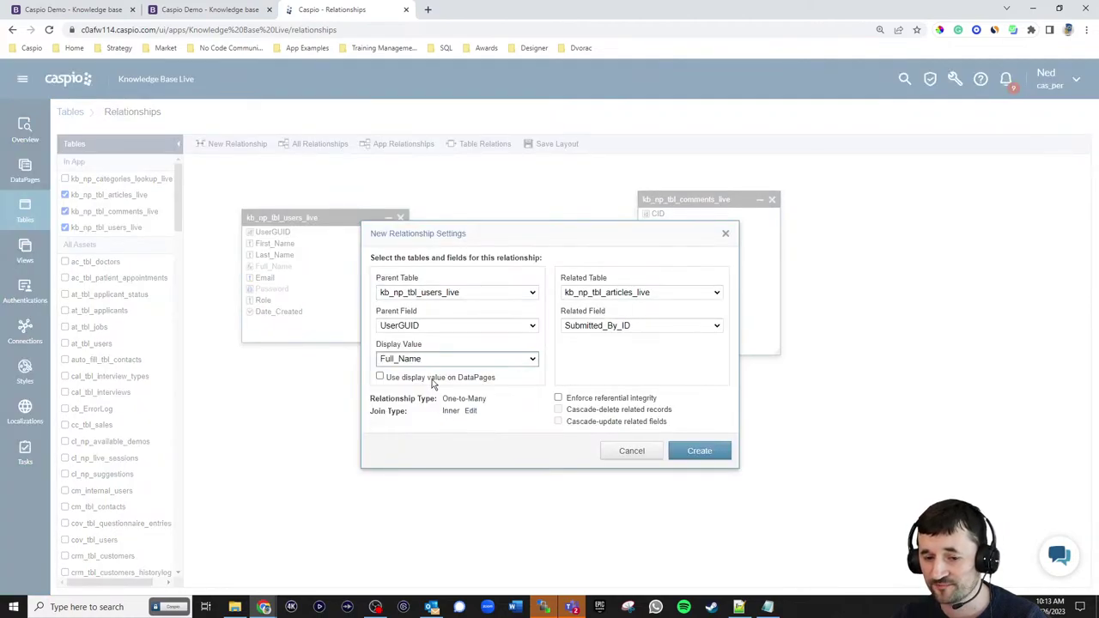
click(692, 452)
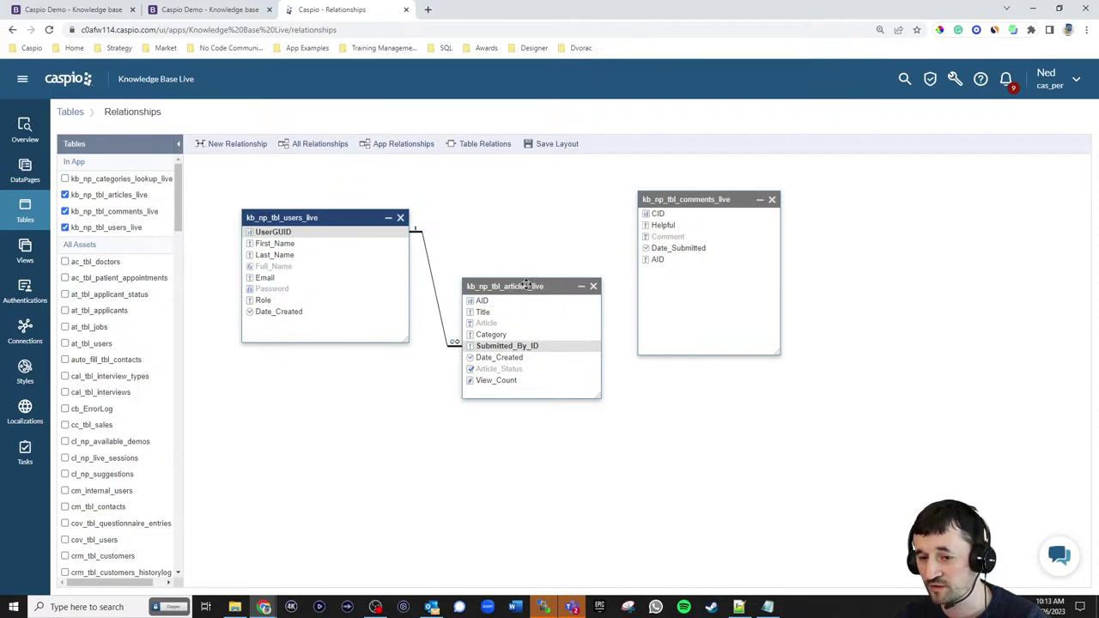
- Link articles' AID to comments' AID with Title displayed on DataPages, then rearrange the boxes
drag(545, 302, 656, 262)
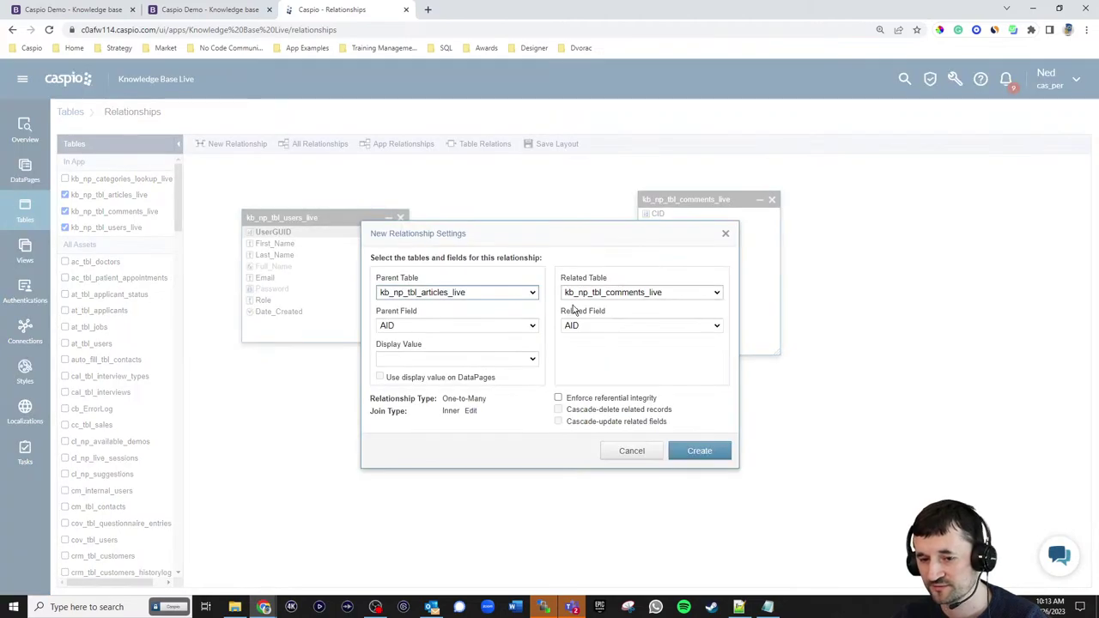
click(480, 360)
click(450, 396)
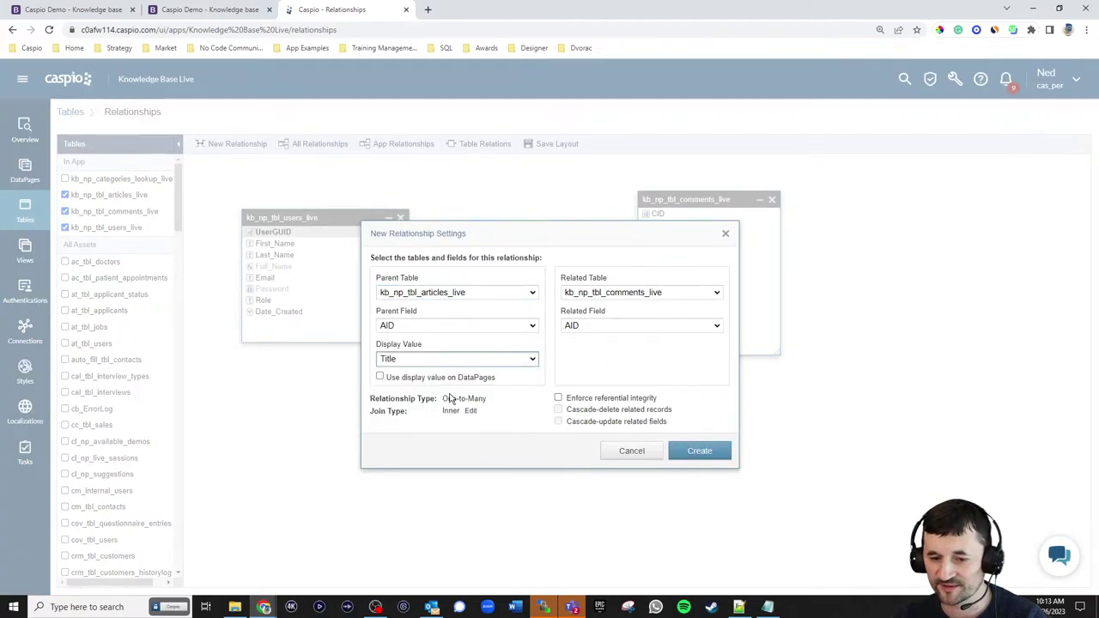
click(435, 379)
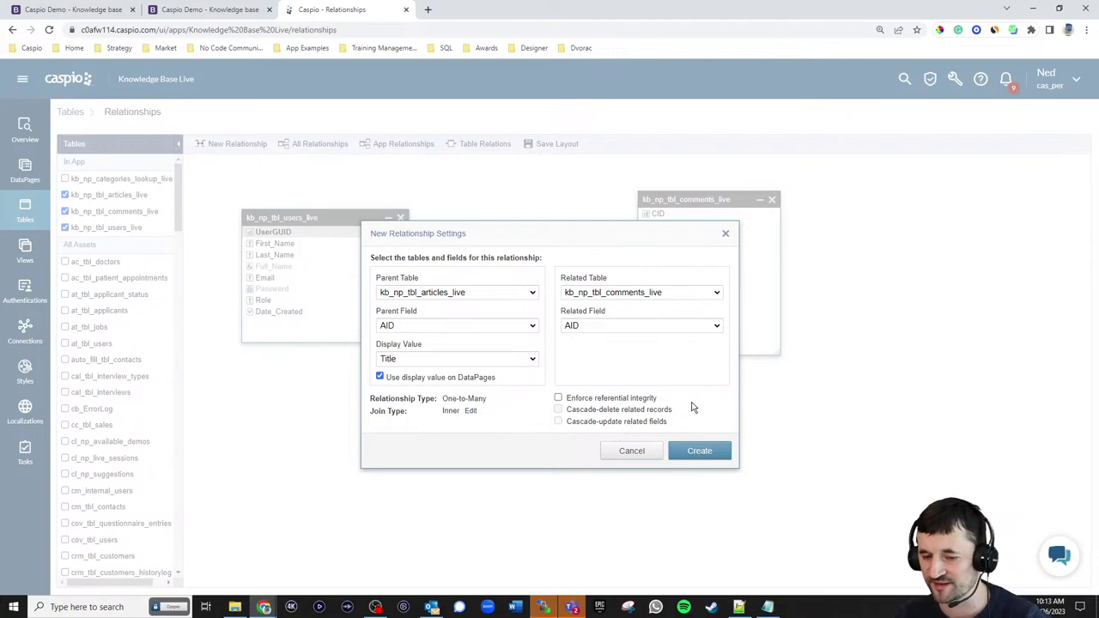
click(709, 454)
drag(709, 200, 765, 185)
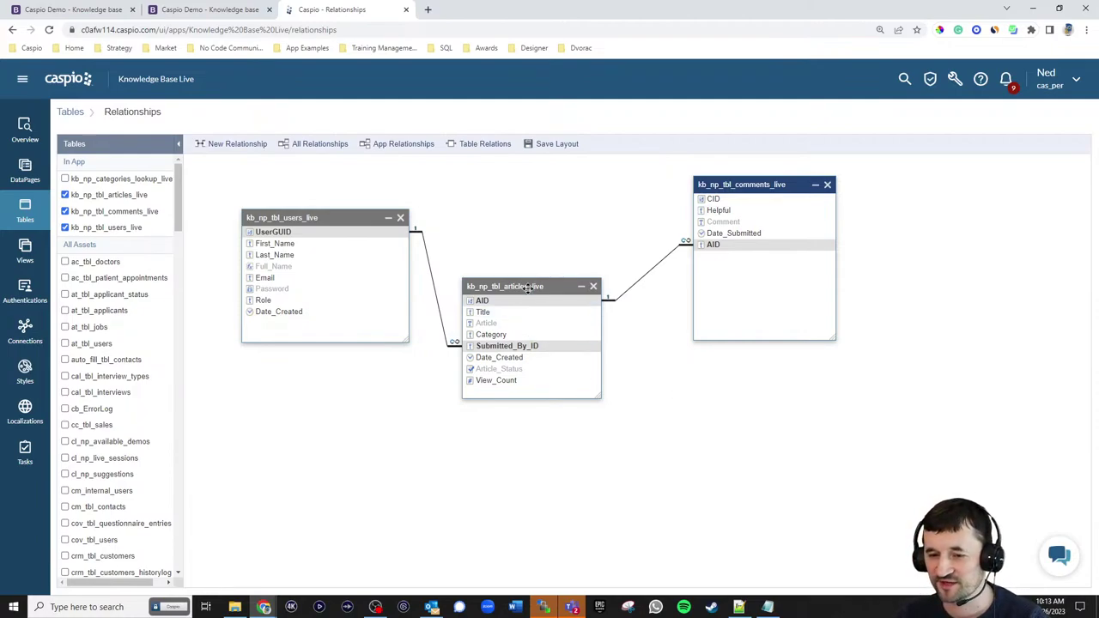
drag(523, 286, 537, 353)
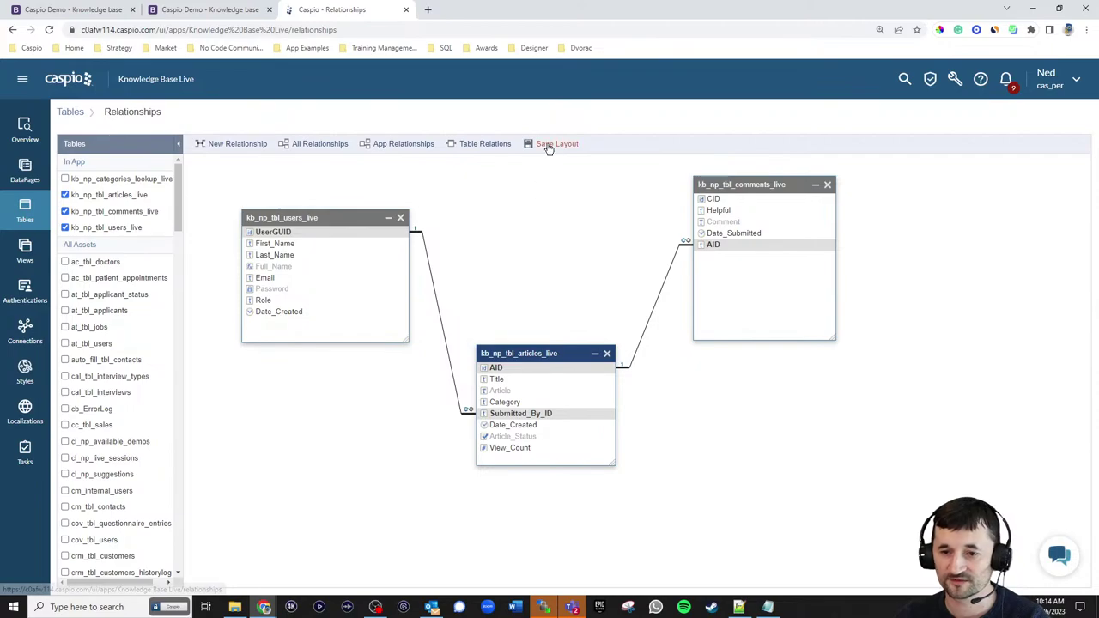
- Switch to the Views page from the app's sidebar
click(25, 251)
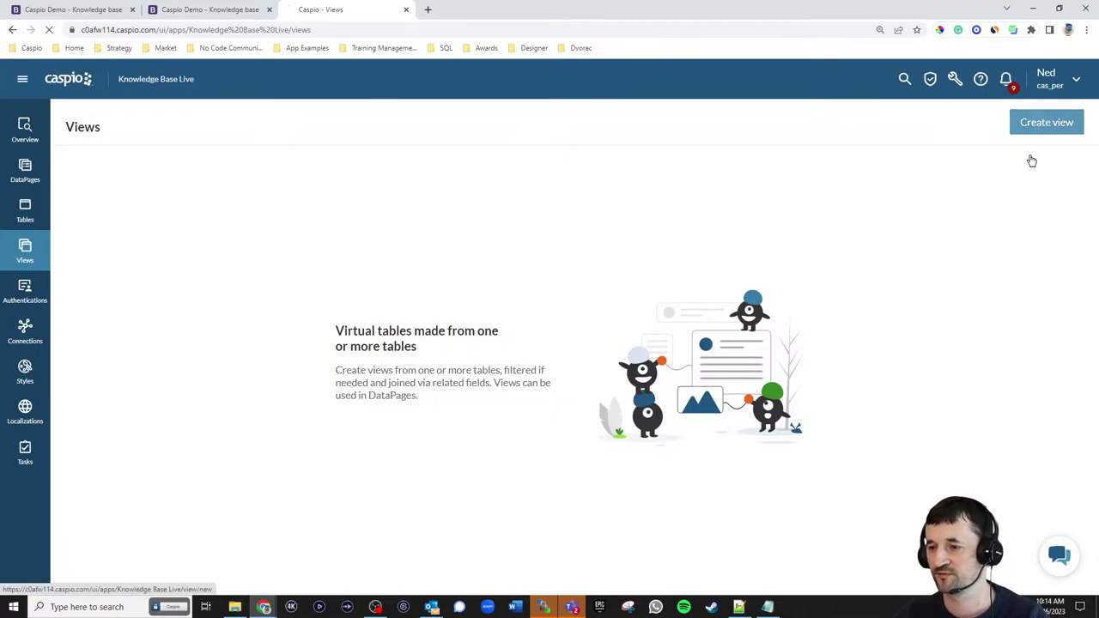
- Start a new view using kb_np_tbl_users_live as its source table
click(1047, 122)
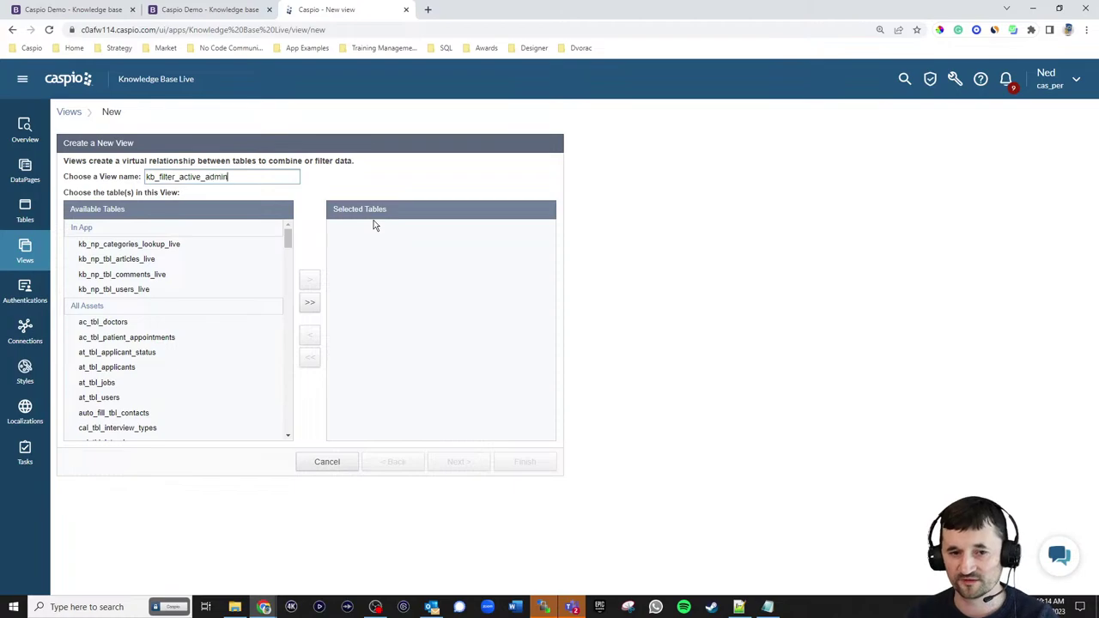
click(135, 292)
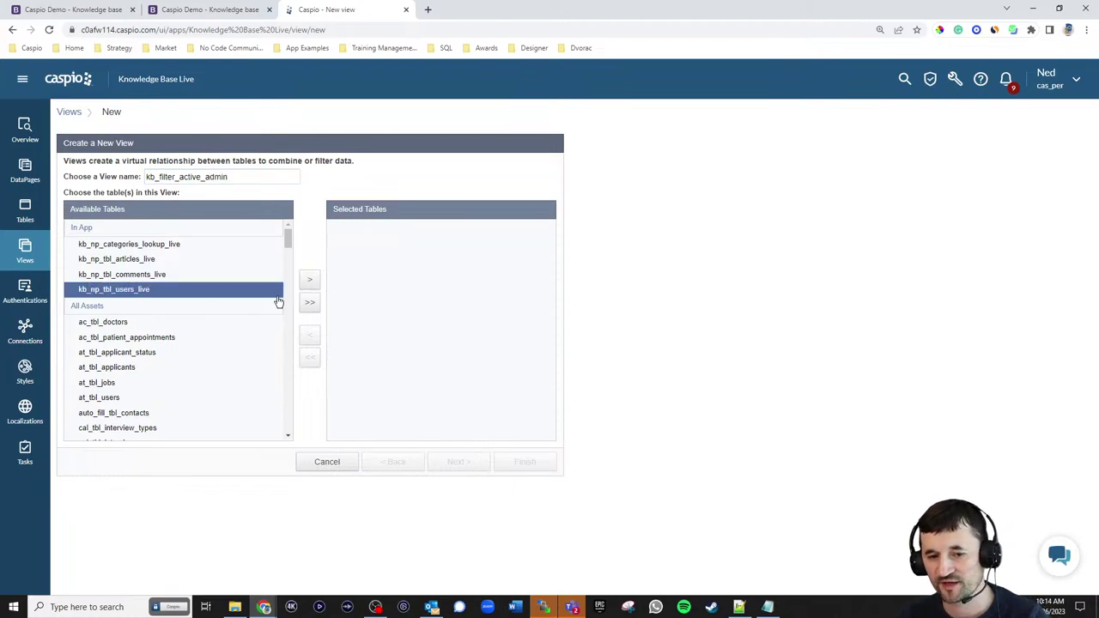
click(305, 285)
click(464, 463)
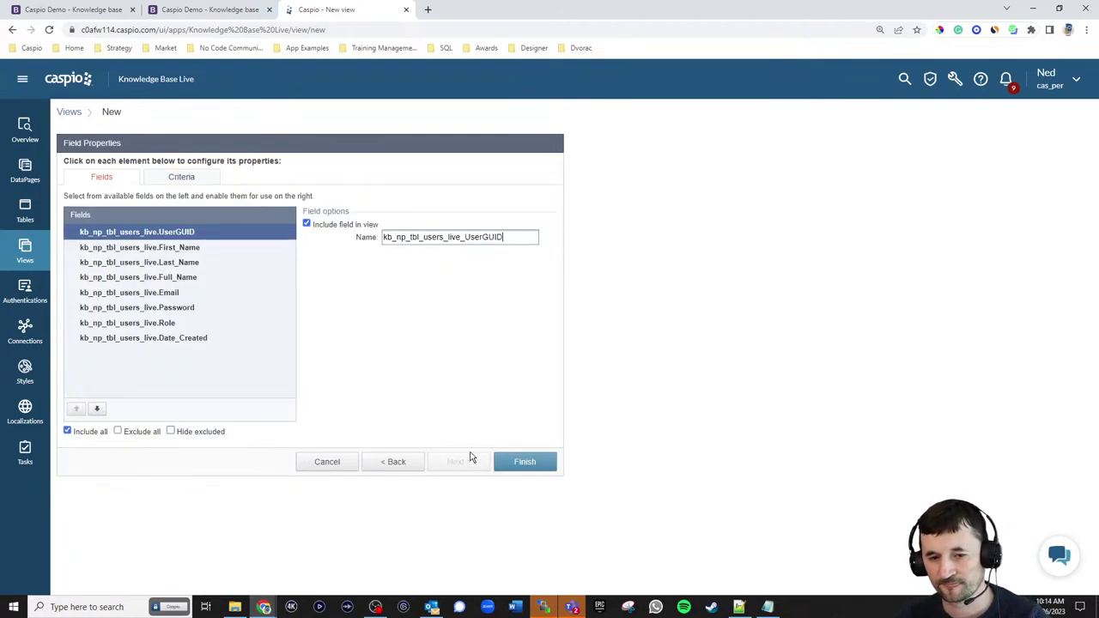
- Filter the view to Role equal to Admin, save it as kb_filter_active_admin, and check its record
click(180, 180)
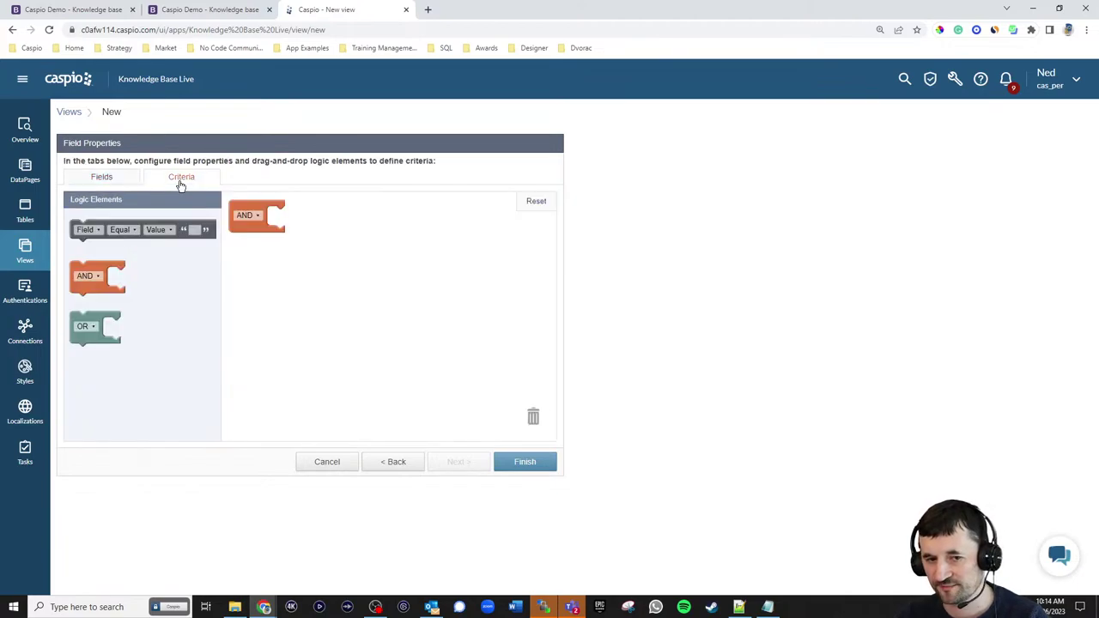
drag(109, 227, 307, 217)
click(286, 217)
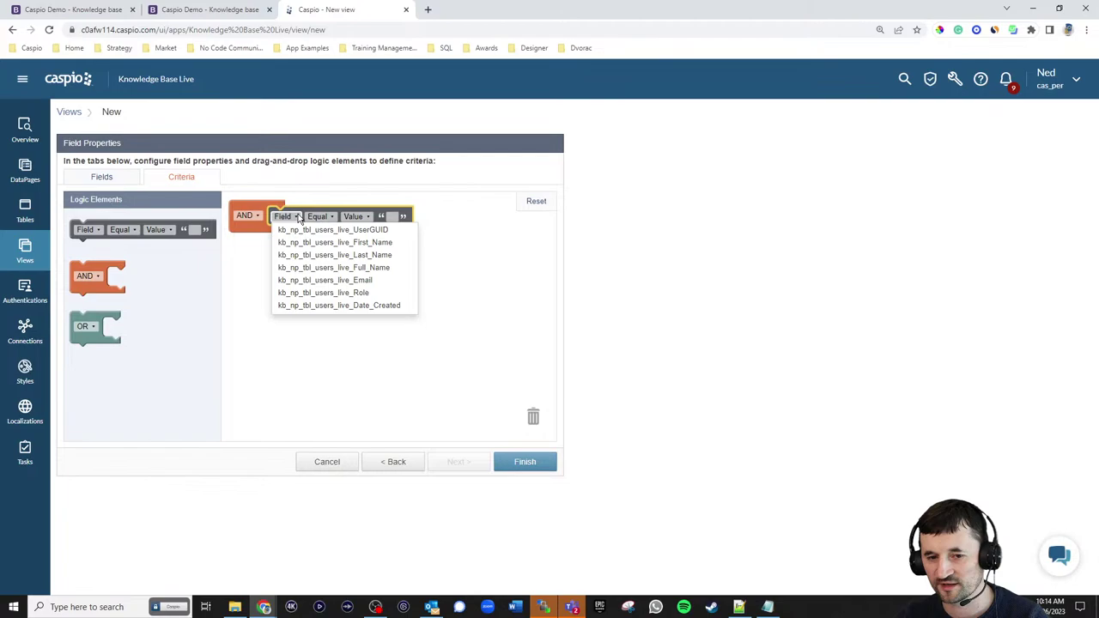
click(315, 293)
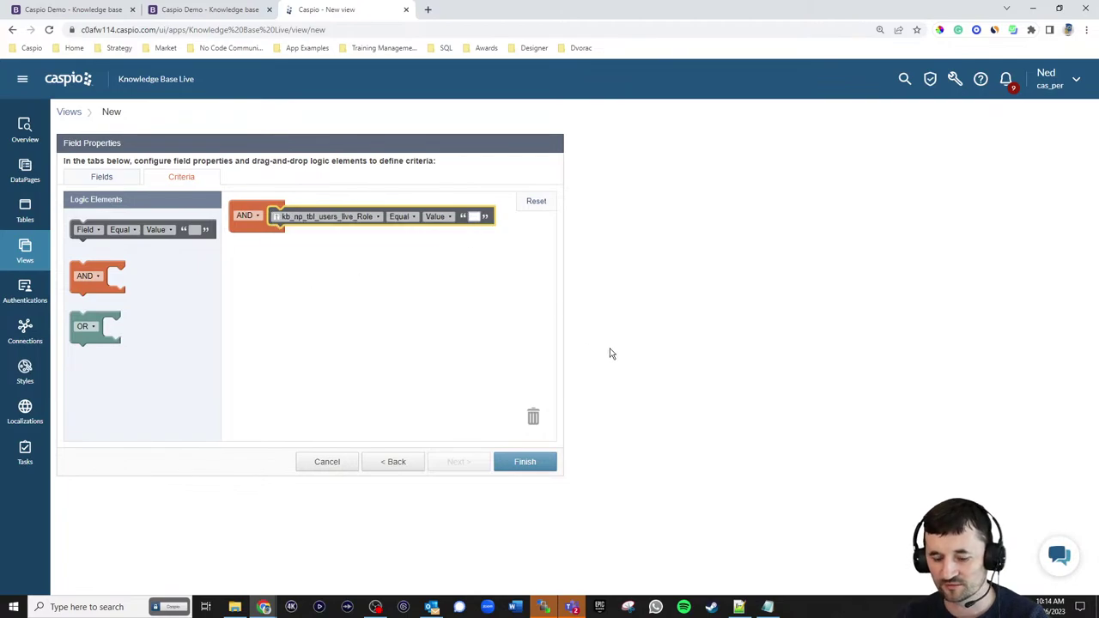
text(Admin)
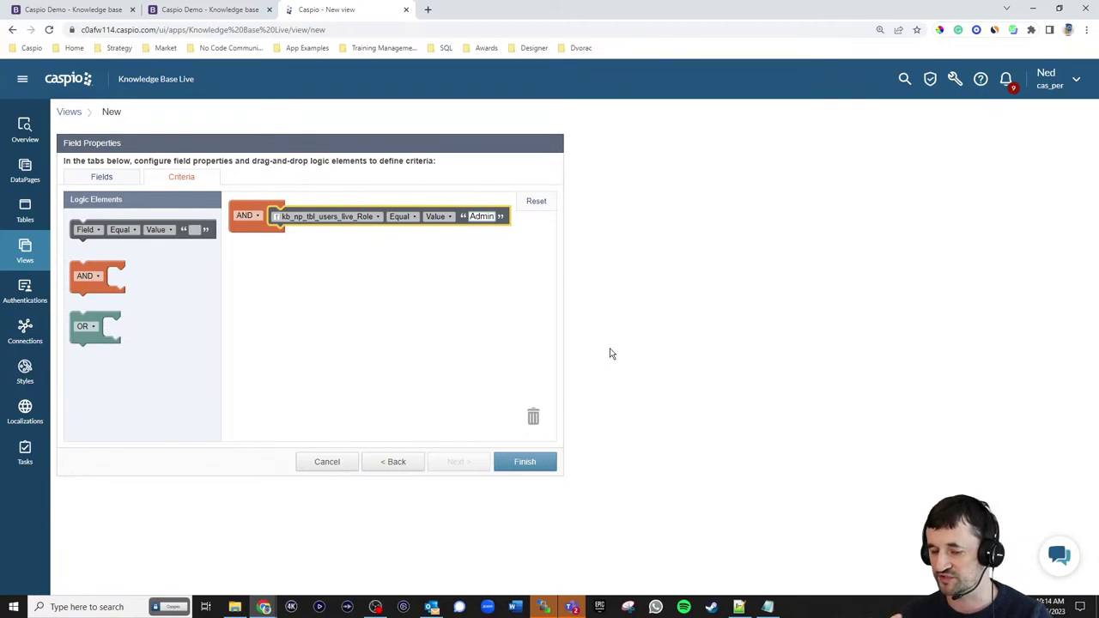
click(526, 461)
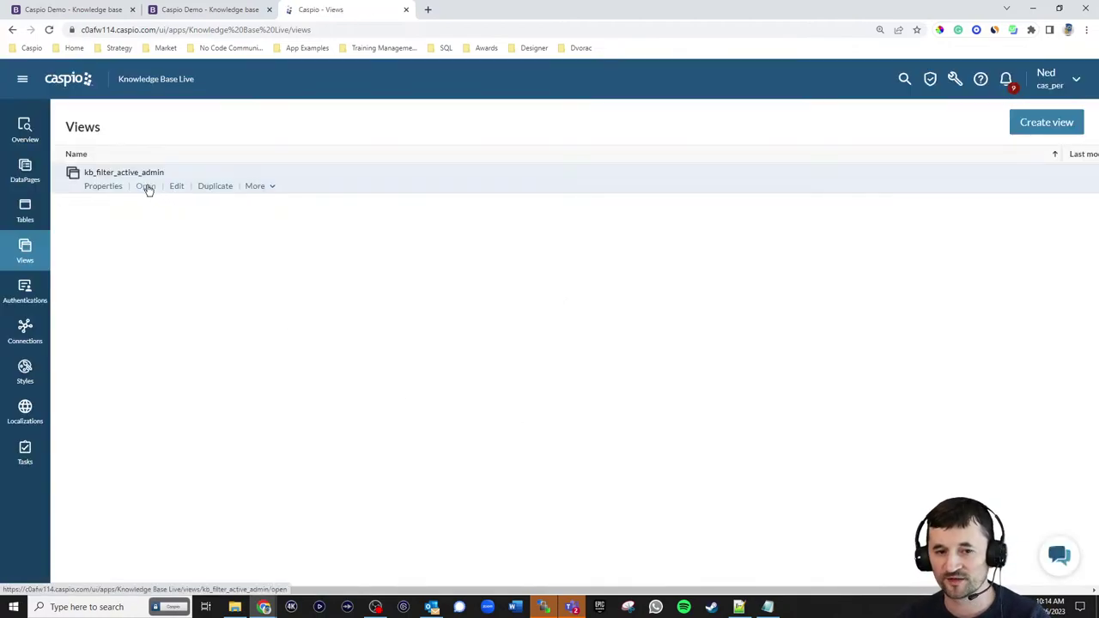
click(147, 188)
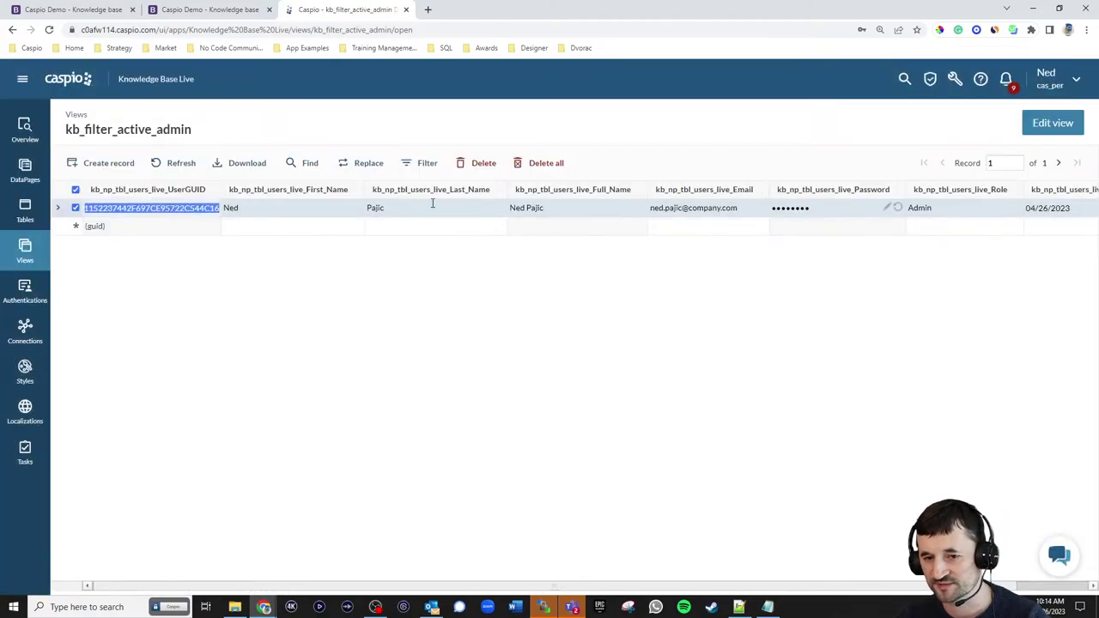
click(25, 249)
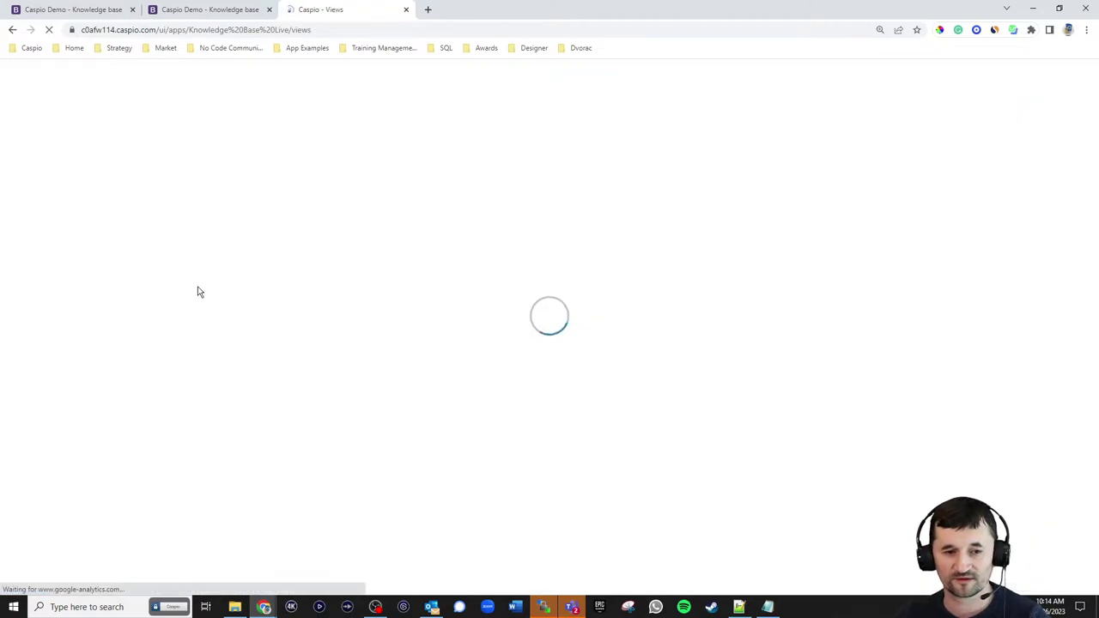
- Start view kb_filter_active_tech_writers on kb_np_tbl_users_live with a Role-equals criteria condition
click(1023, 129)
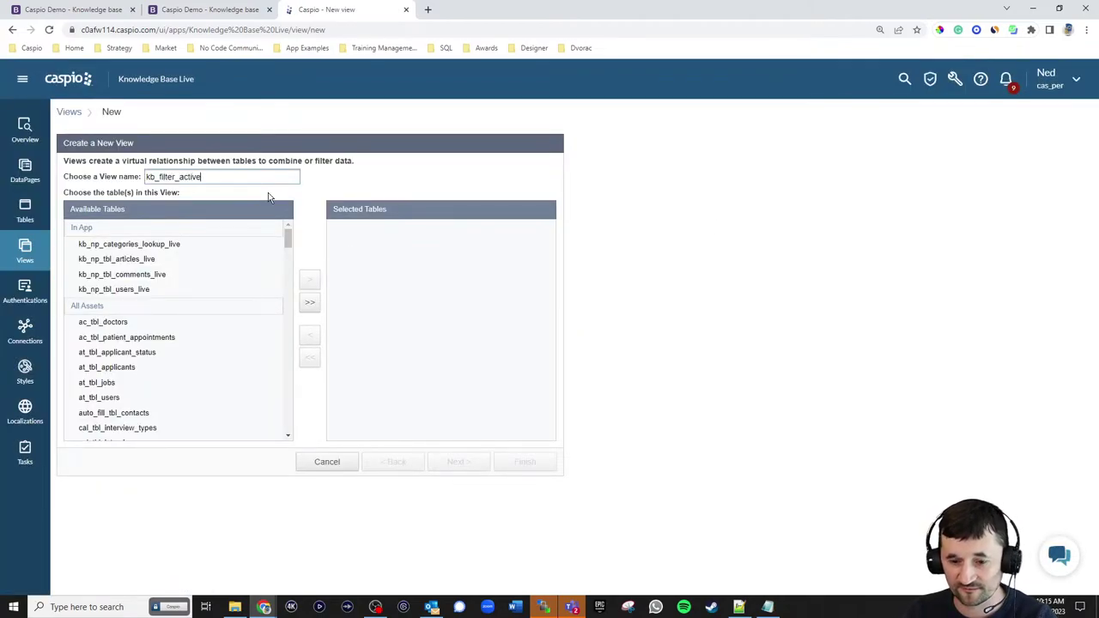
text(kb_filter_active_tech_write)
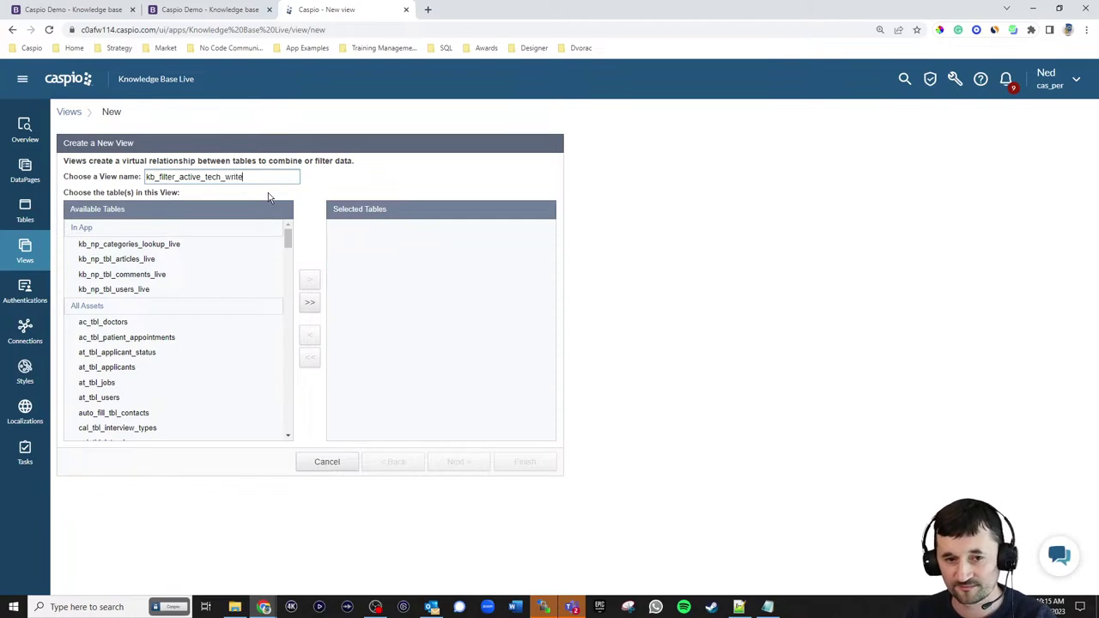
text(rs)
click(163, 289)
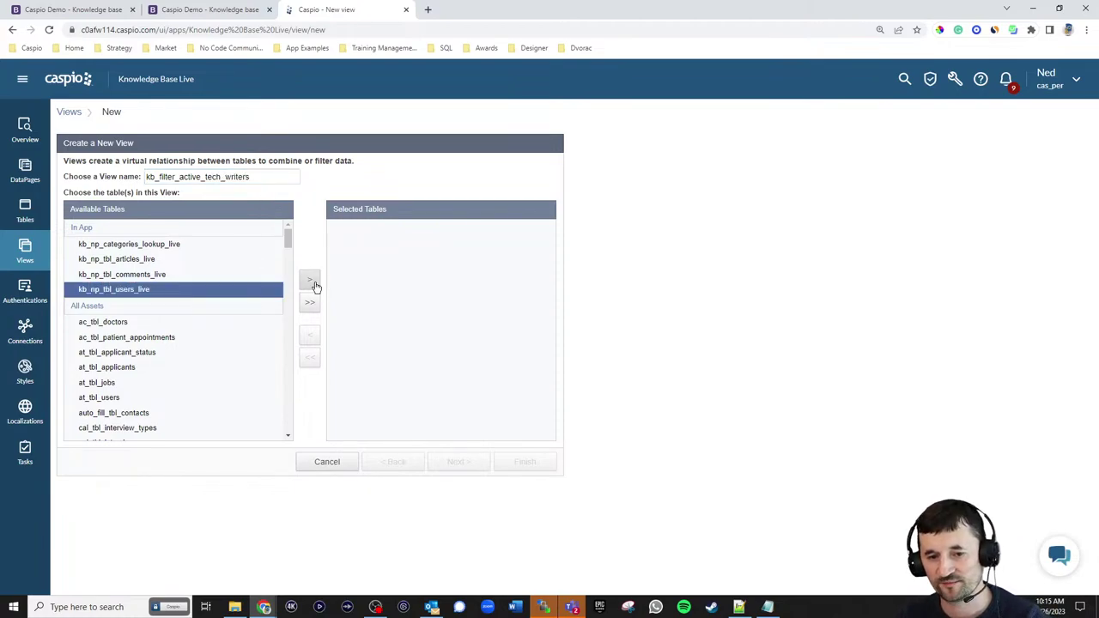
click(311, 283)
click(455, 461)
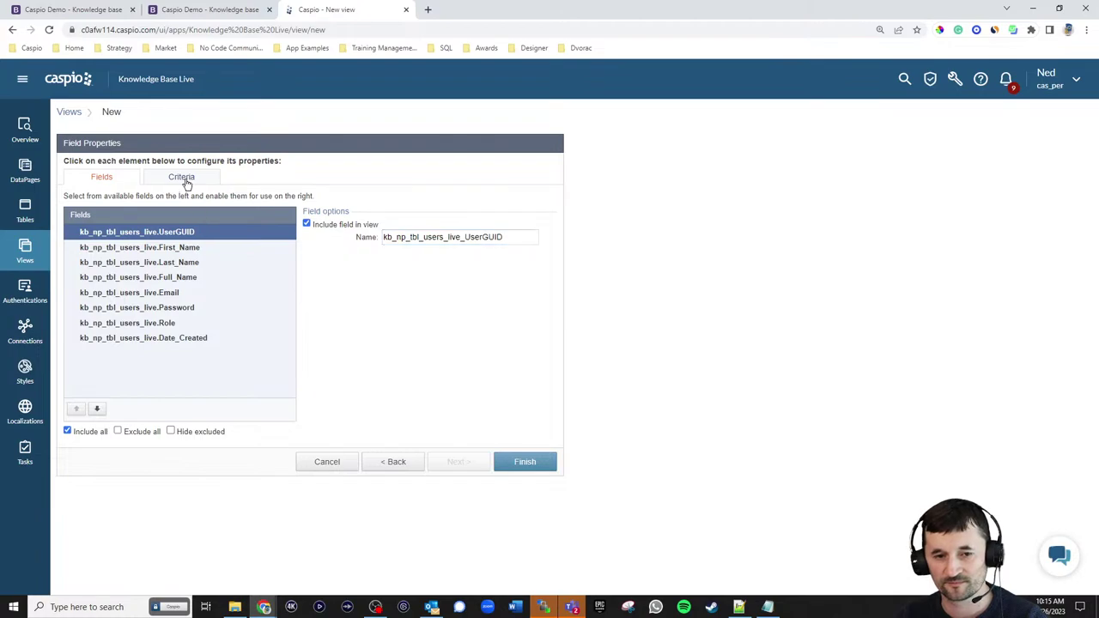
click(187, 182)
drag(142, 230, 320, 221)
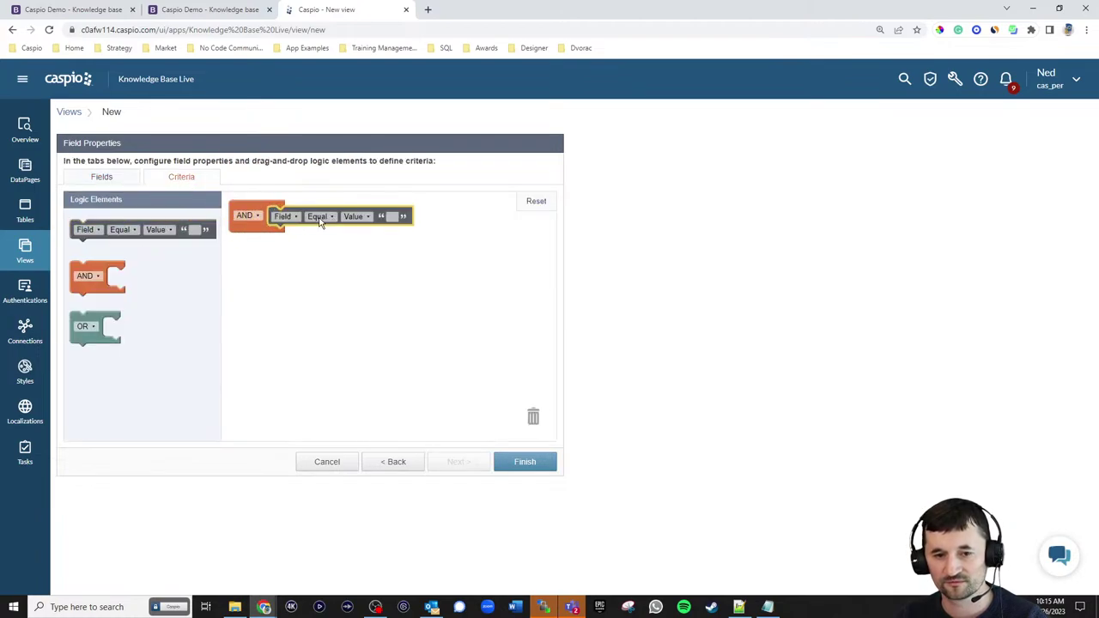
click(296, 218)
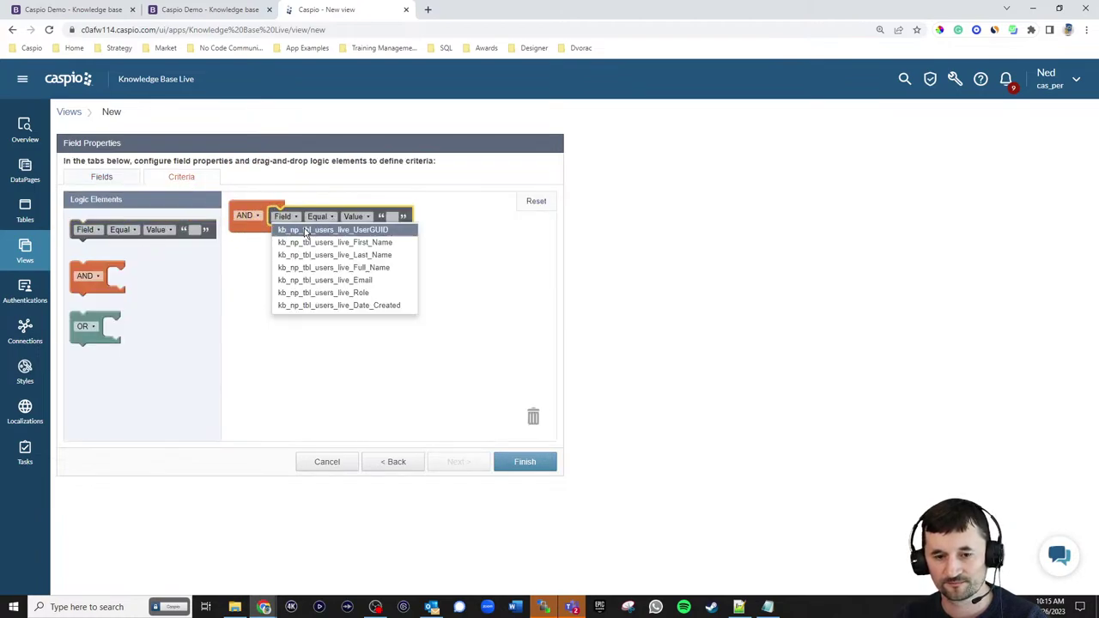
click(328, 294)
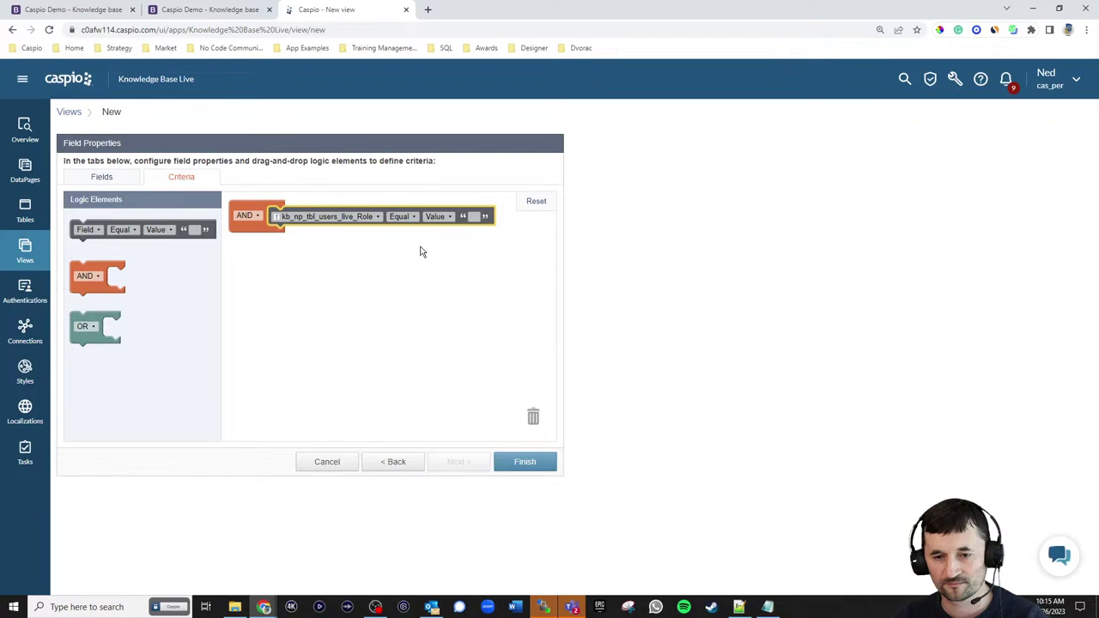
- Check role values in the users table in a new tab, then set the condition to Tech Writer and finish
right_click(28, 211)
click(60, 220)
click(494, 9)
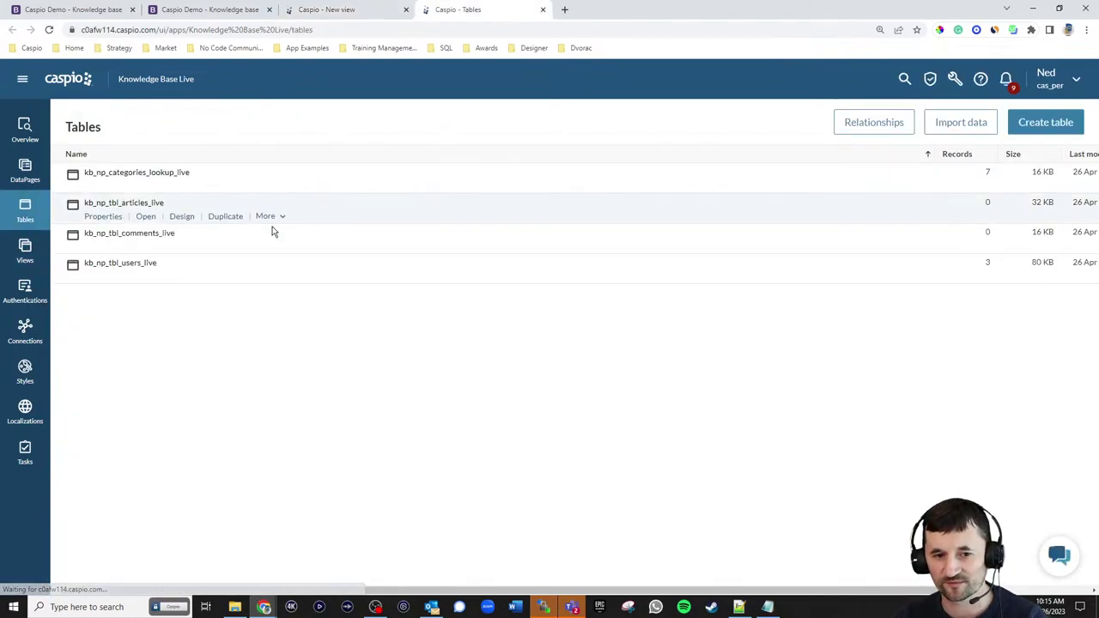
click(146, 276)
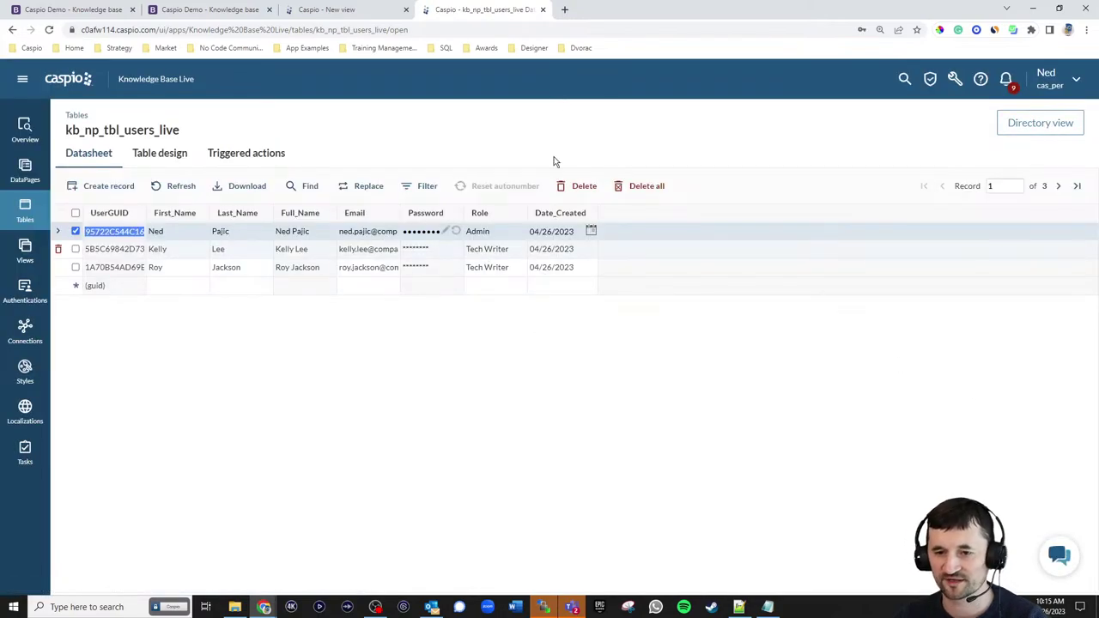
click(543, 10)
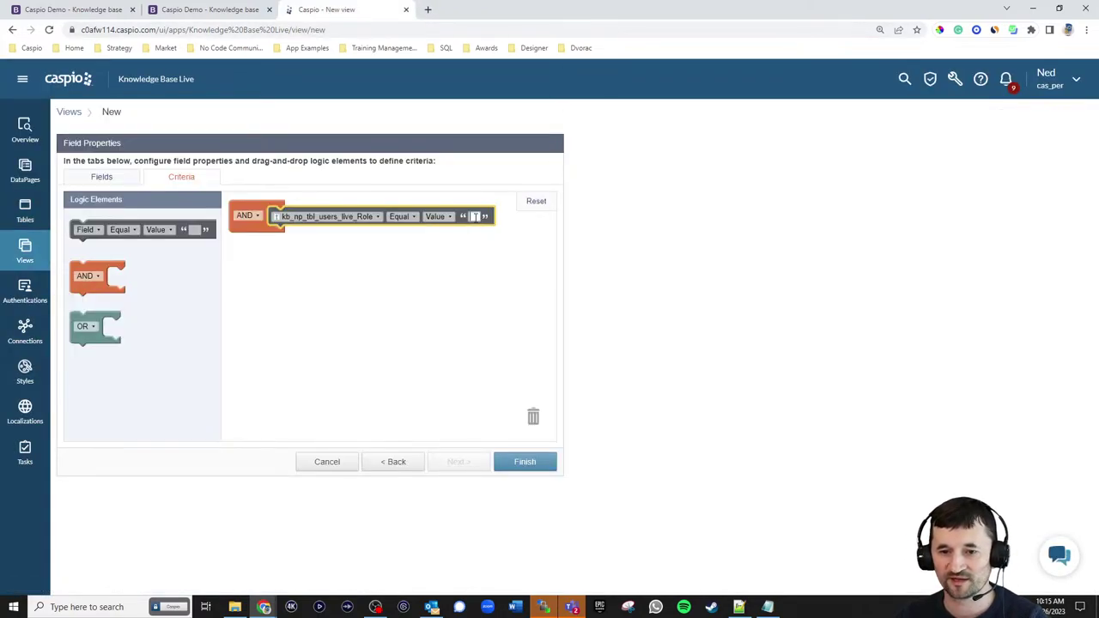
text(Tech Writer)
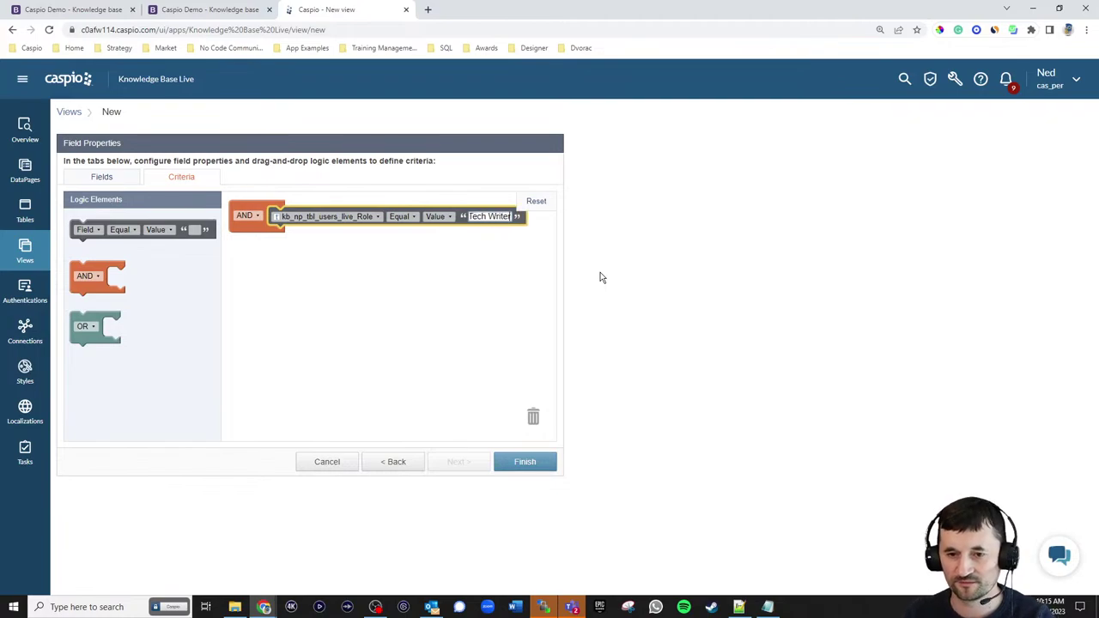
click(505, 461)
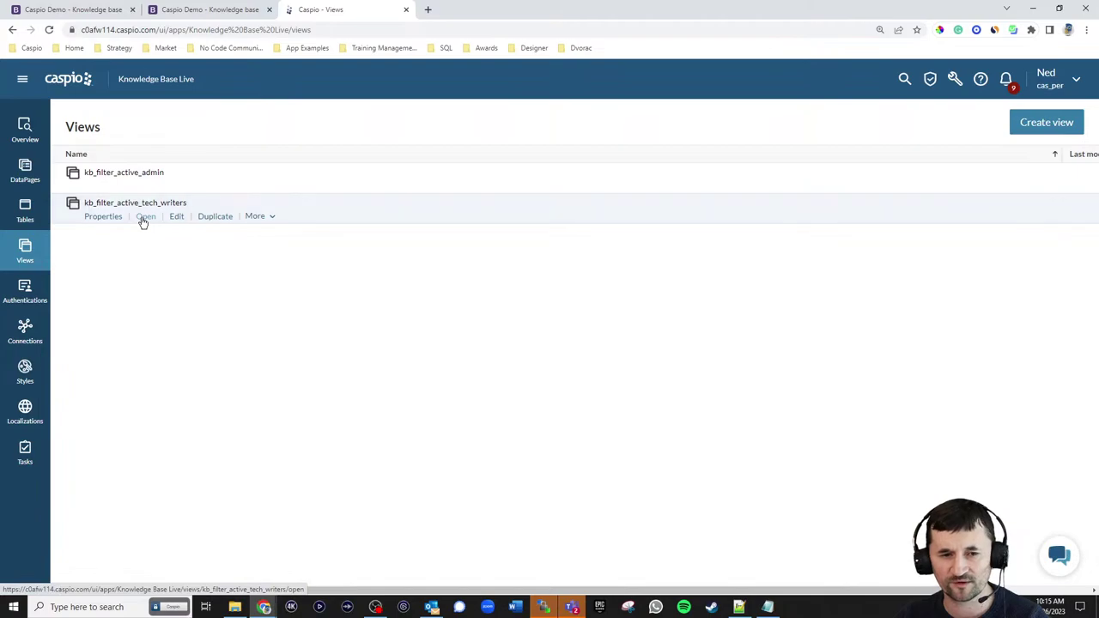
- Open kb_filter_active_tech_writers to see its two records, return to Views, then go to Authentications
click(142, 218)
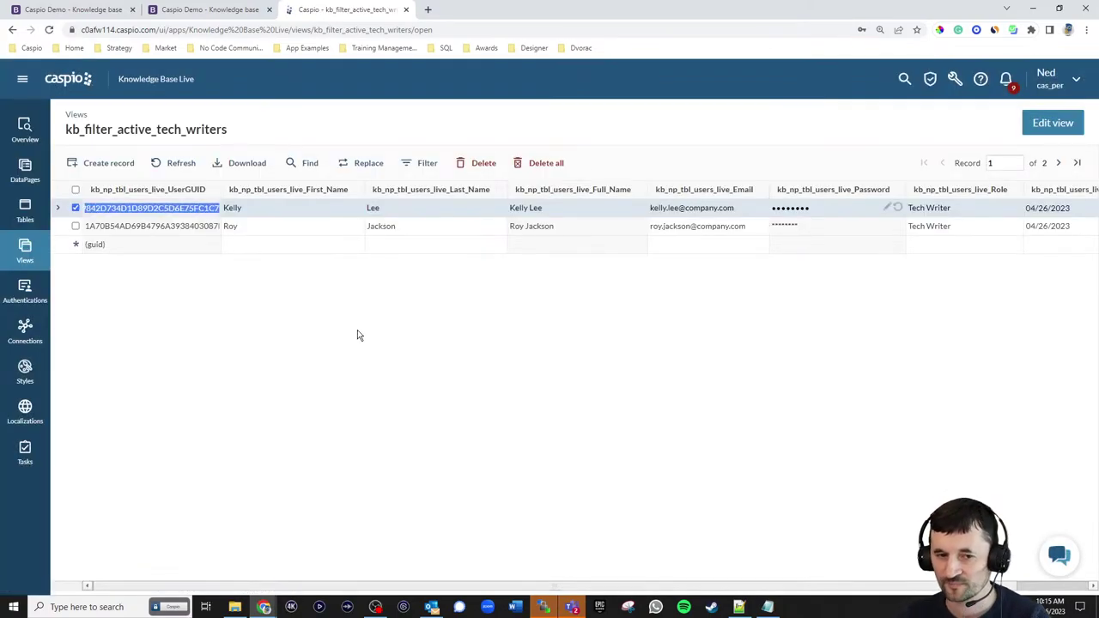
click(25, 251)
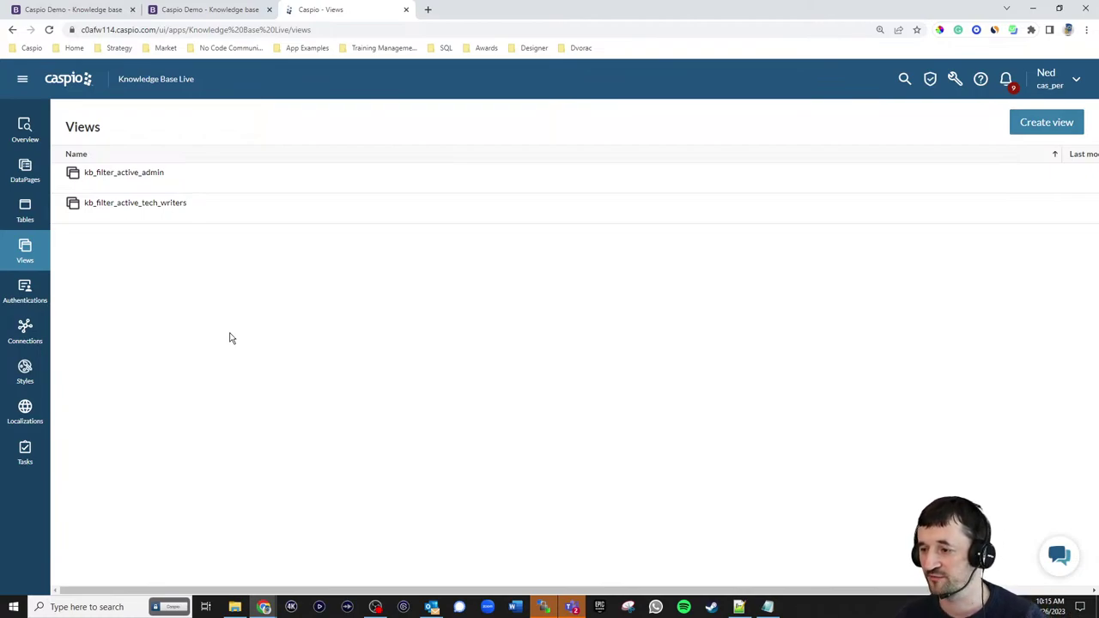
click(36, 297)
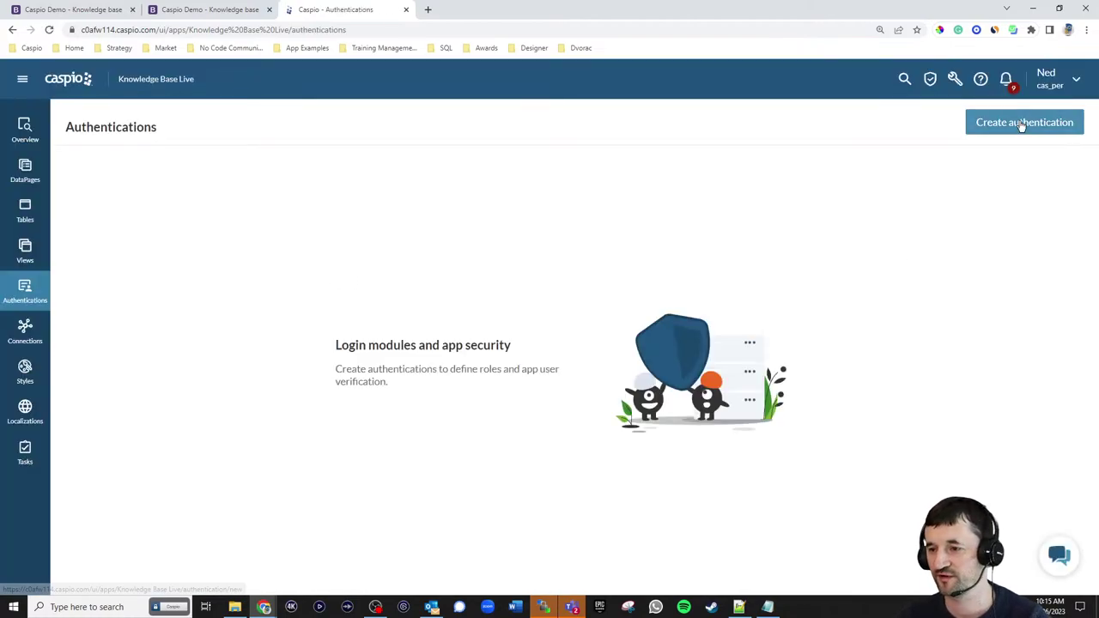
- Configure a new custom directory authentication on kb_filter_active_admin with auto-redirect enabled
click(1021, 123)
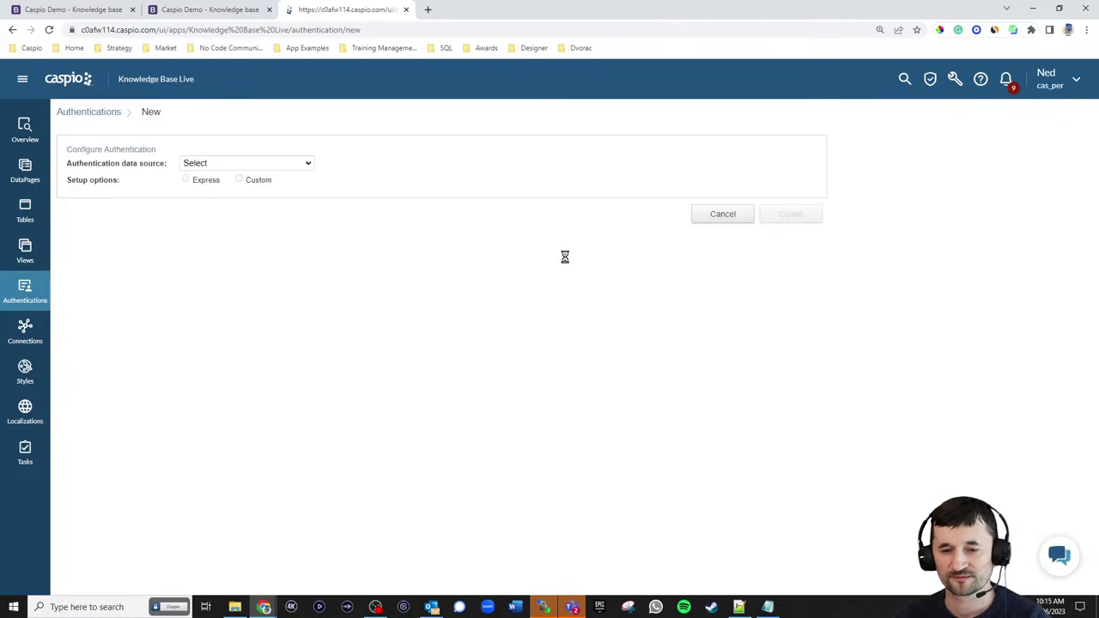
click(240, 163)
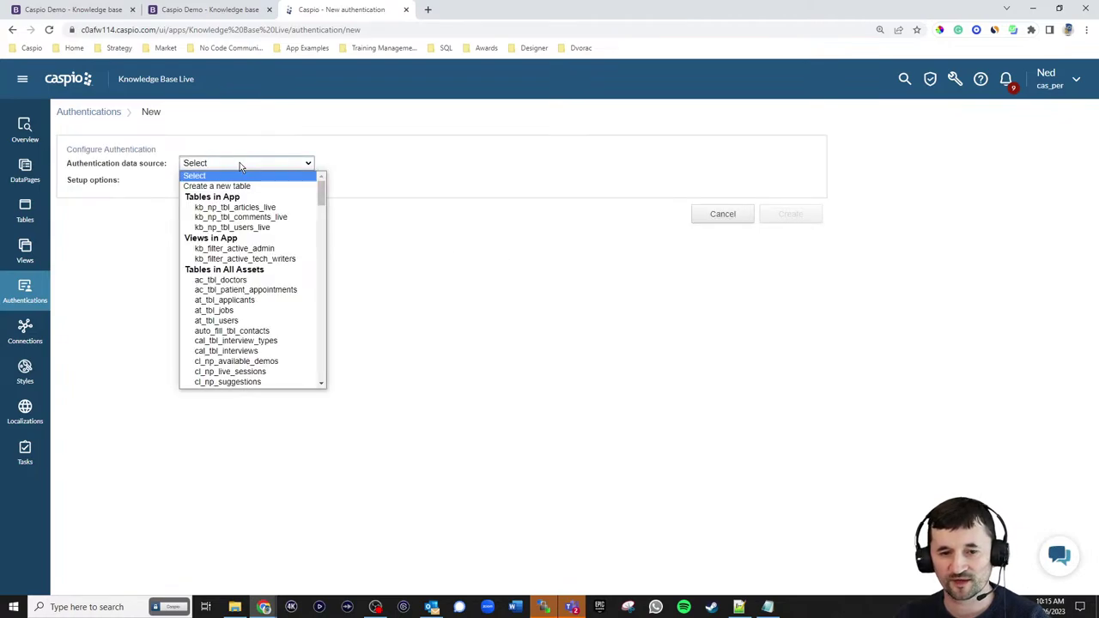
click(243, 253)
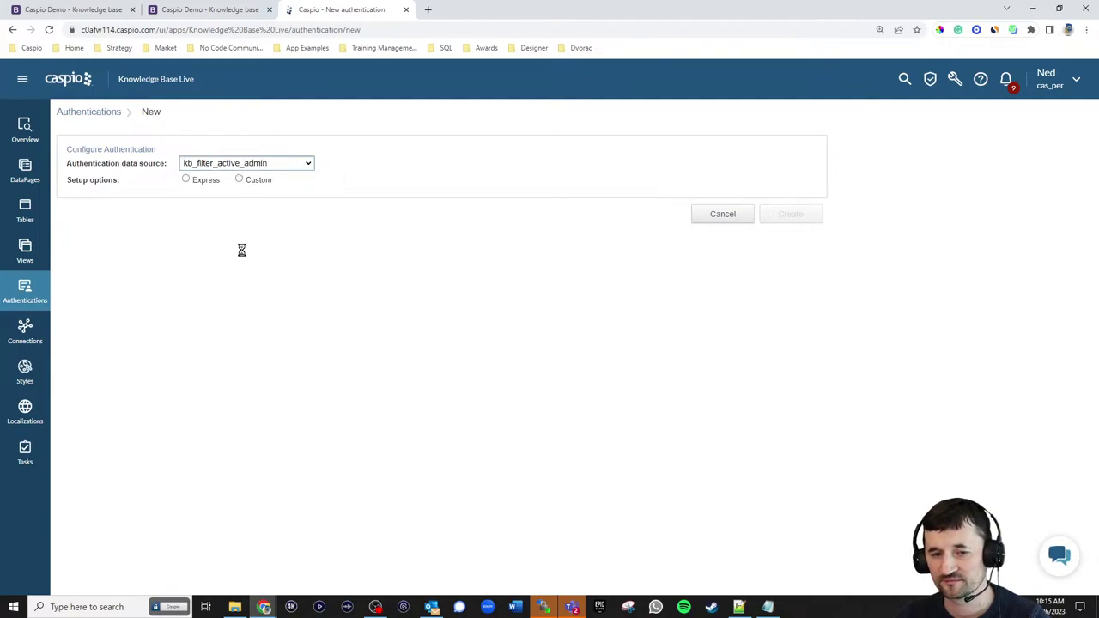
click(240, 180)
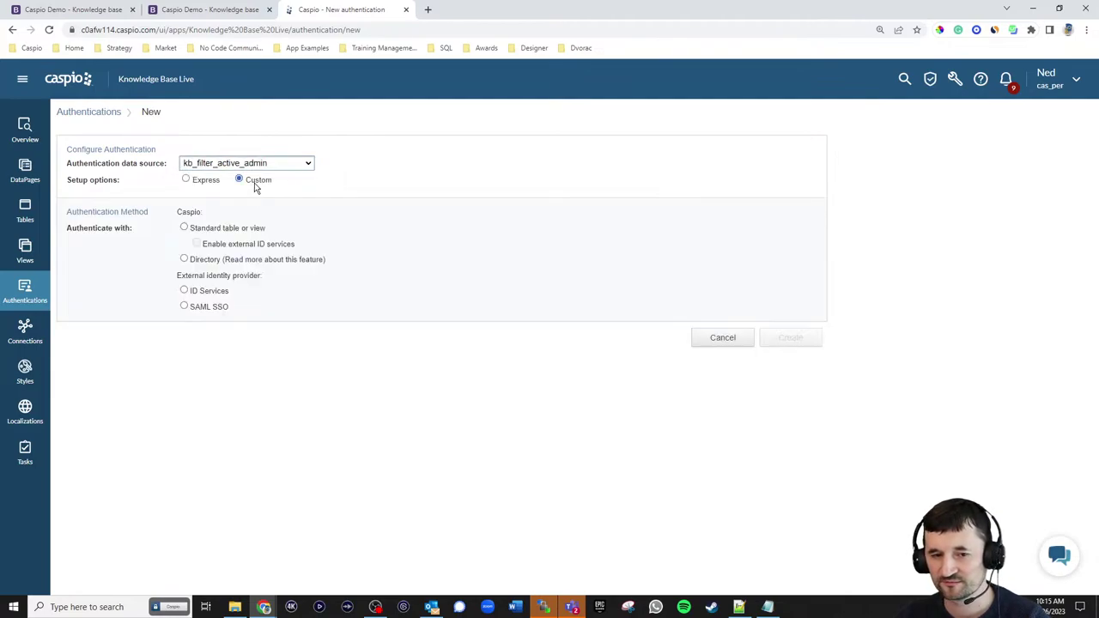
click(208, 264)
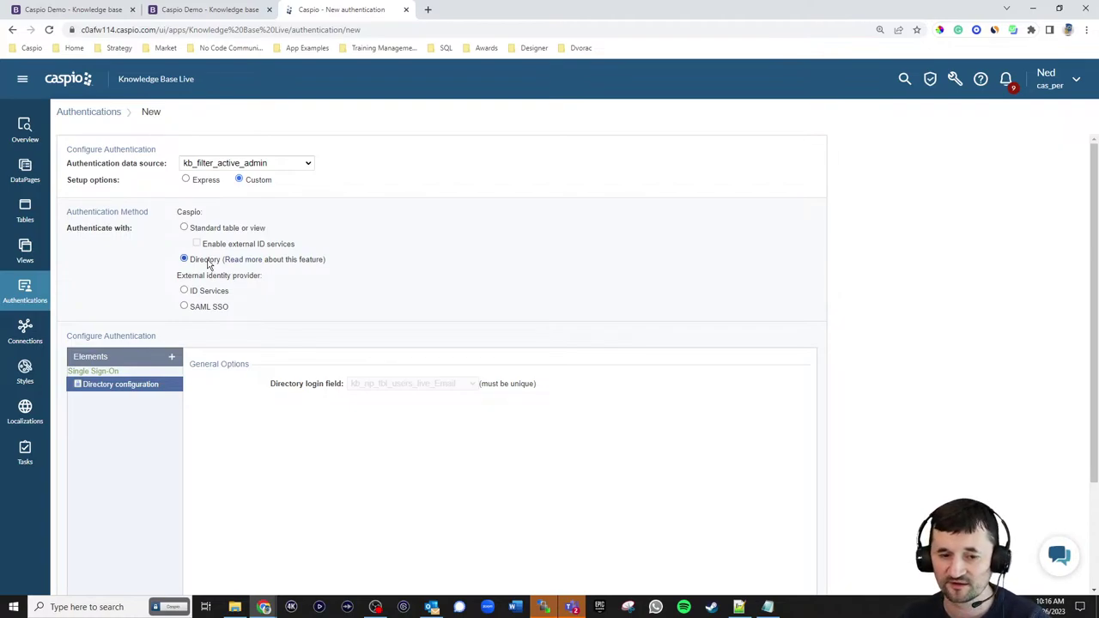
scroll(215, 275, down, 2)
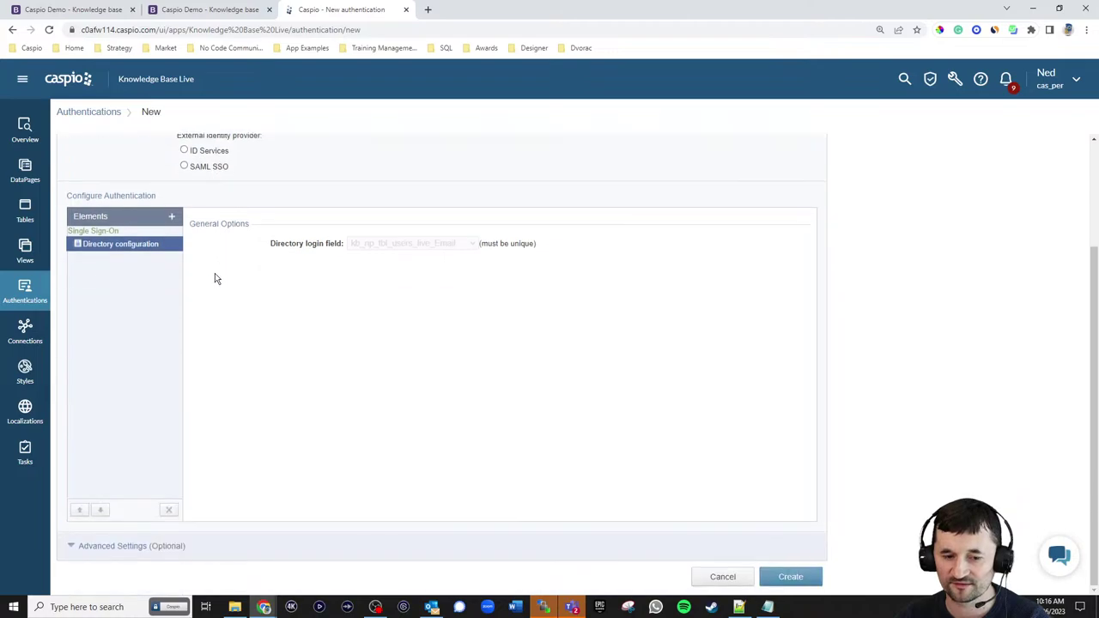
click(131, 550)
scroll(322, 391, down, 2)
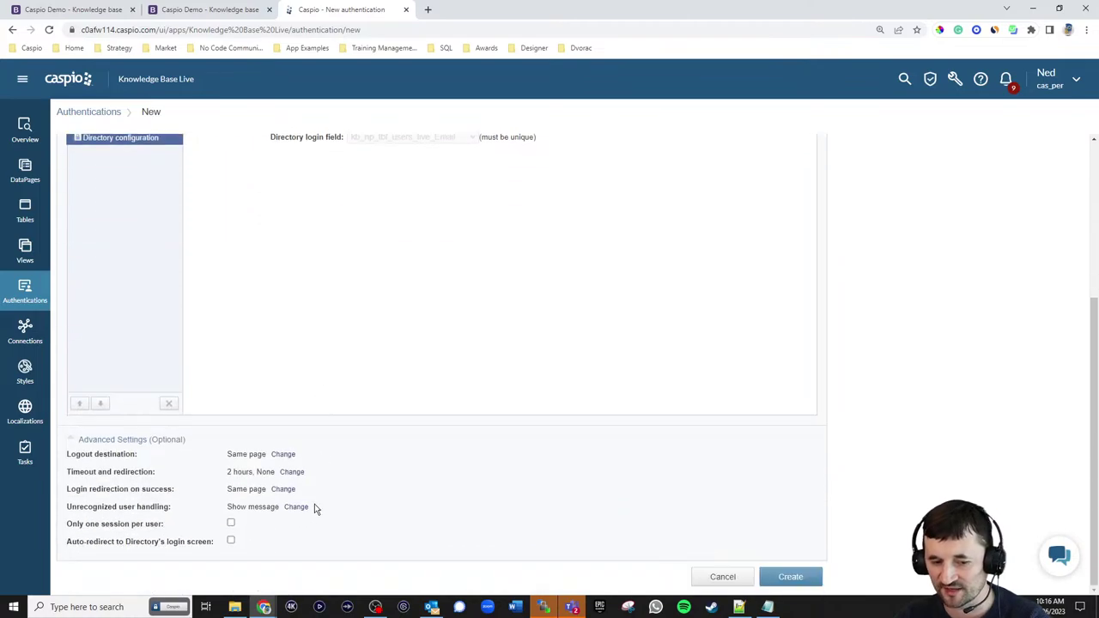
click(231, 541)
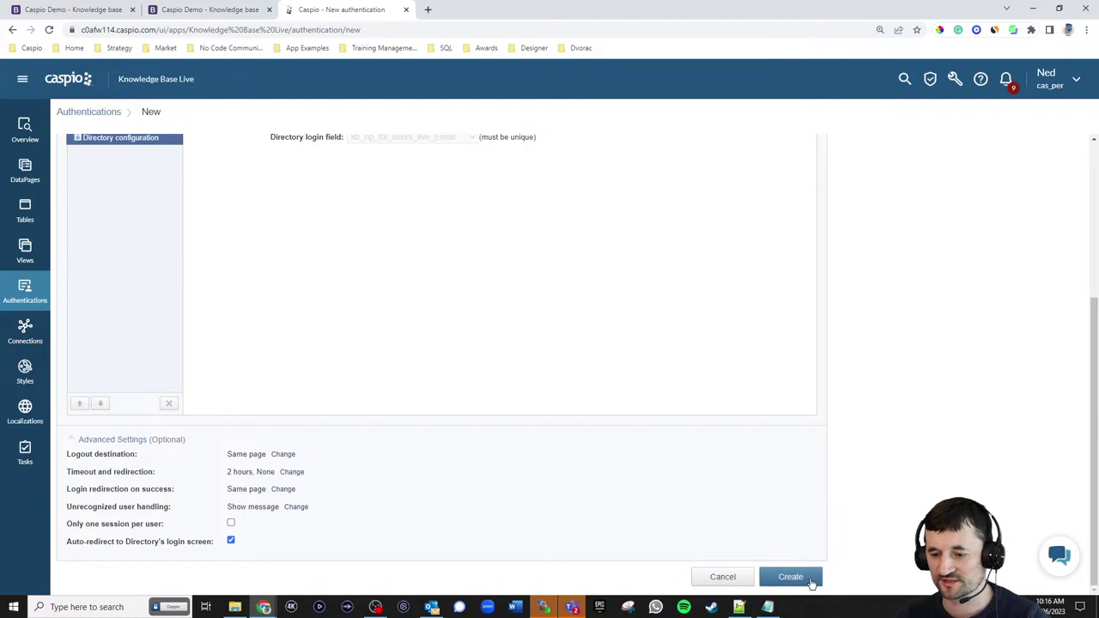
- Save the authentication under the name 'kb admin login'
click(790, 577)
text(kb )
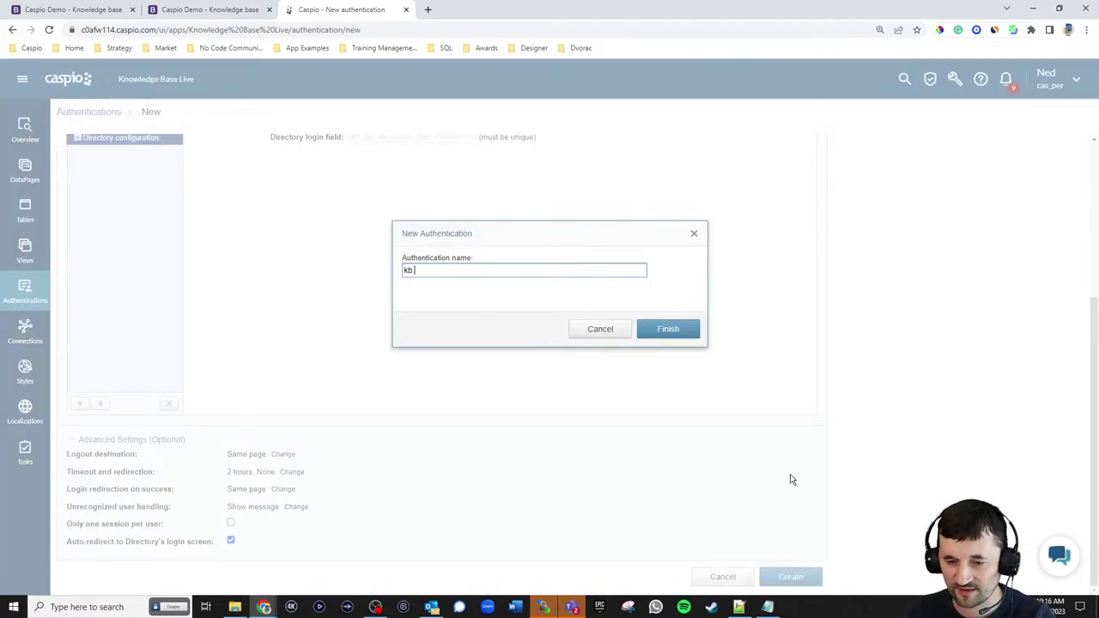
text(admin login)
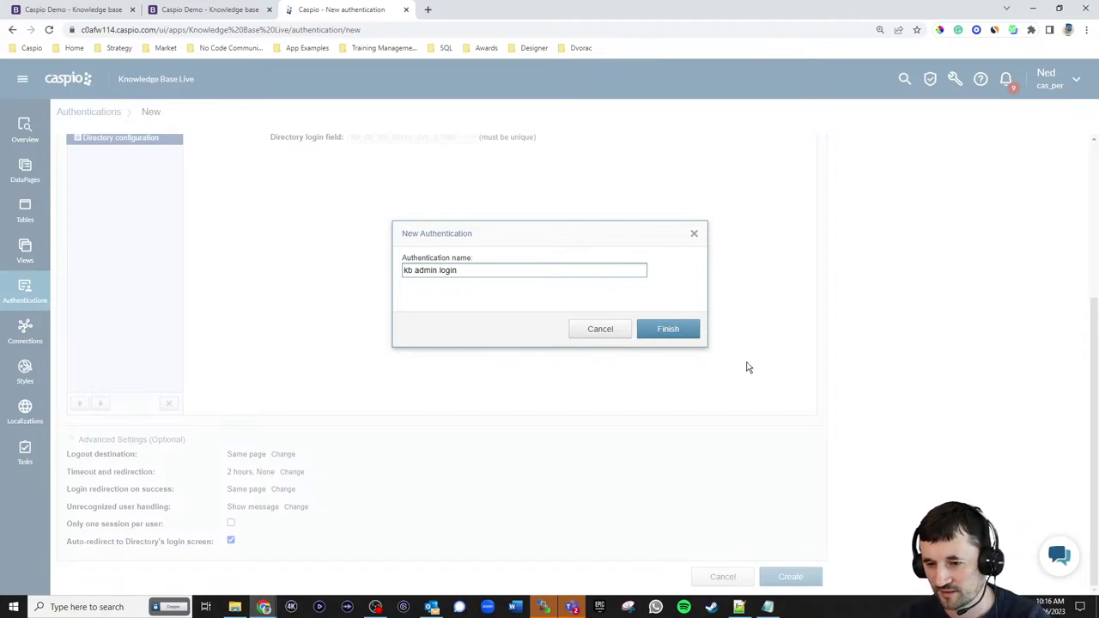
click(666, 329)
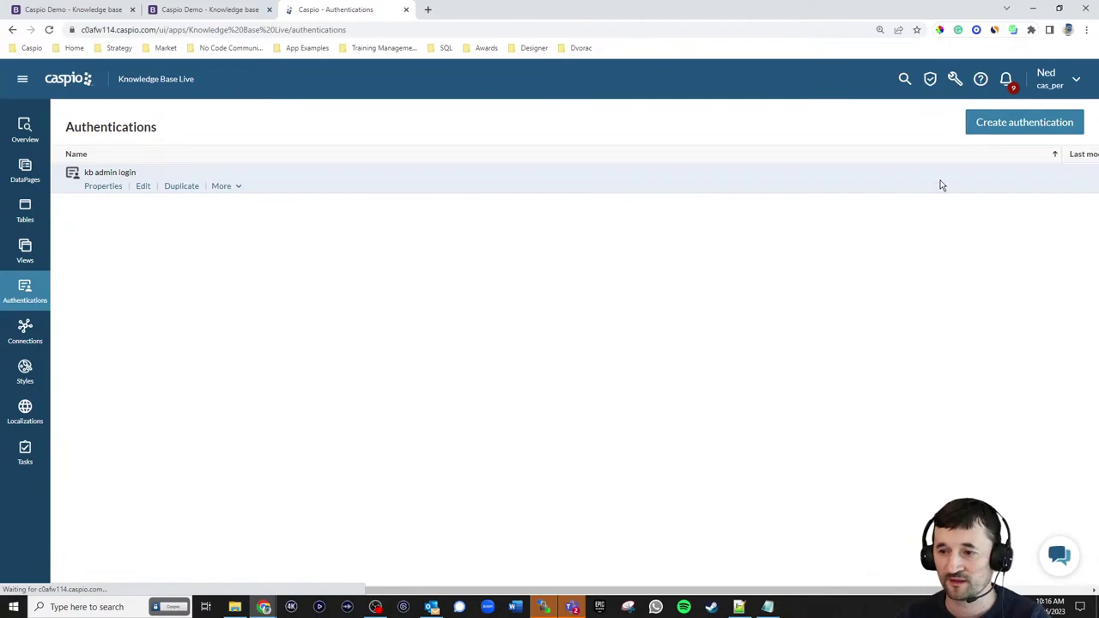
- Configure a custom directory authentication on kb_filter_active_tech_writers with auto-redirect turned on
click(1005, 125)
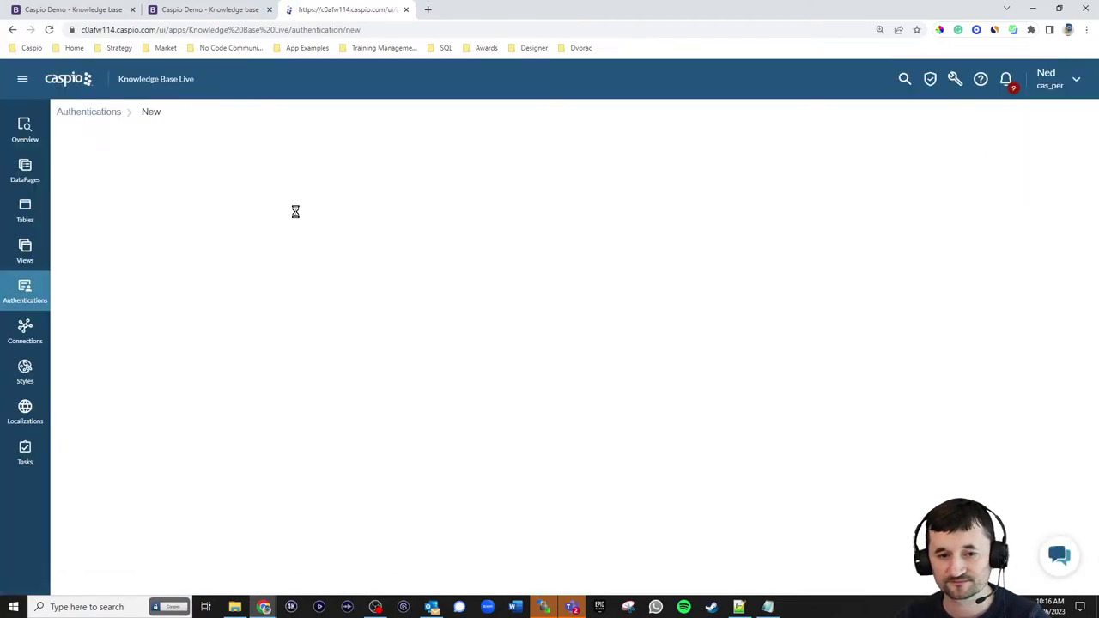
click(265, 164)
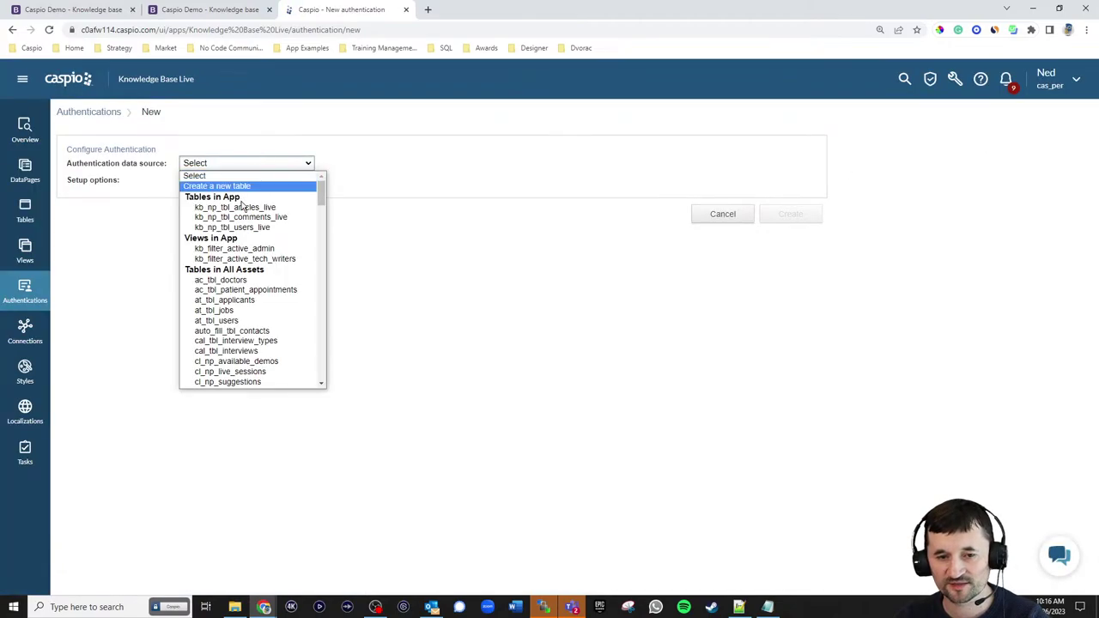
click(246, 259)
click(258, 180)
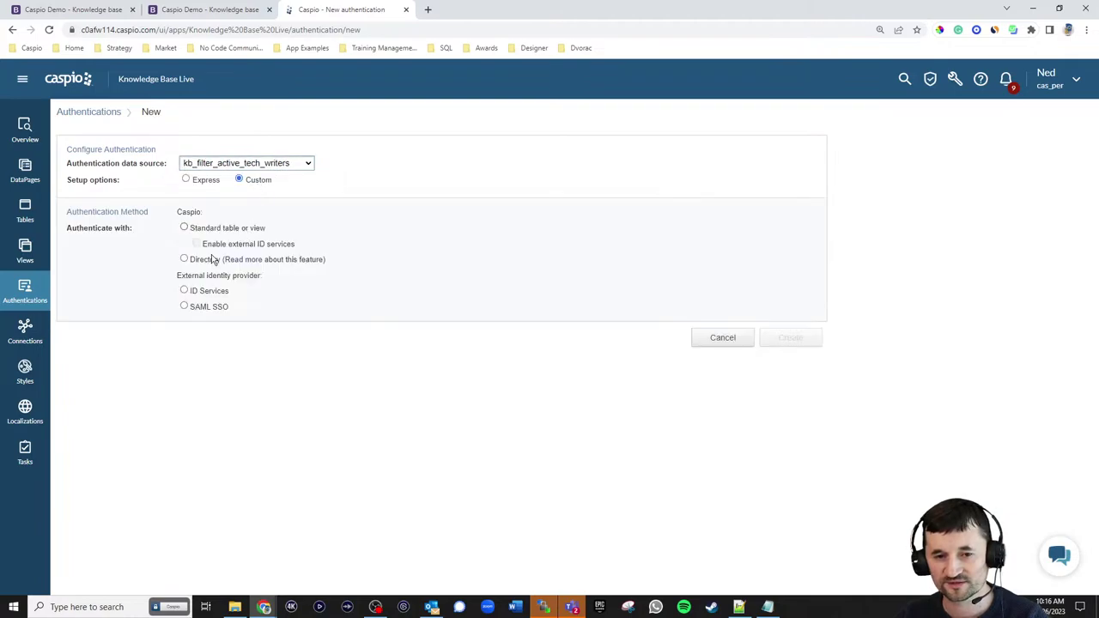
click(210, 263)
scroll(359, 390, down, 2)
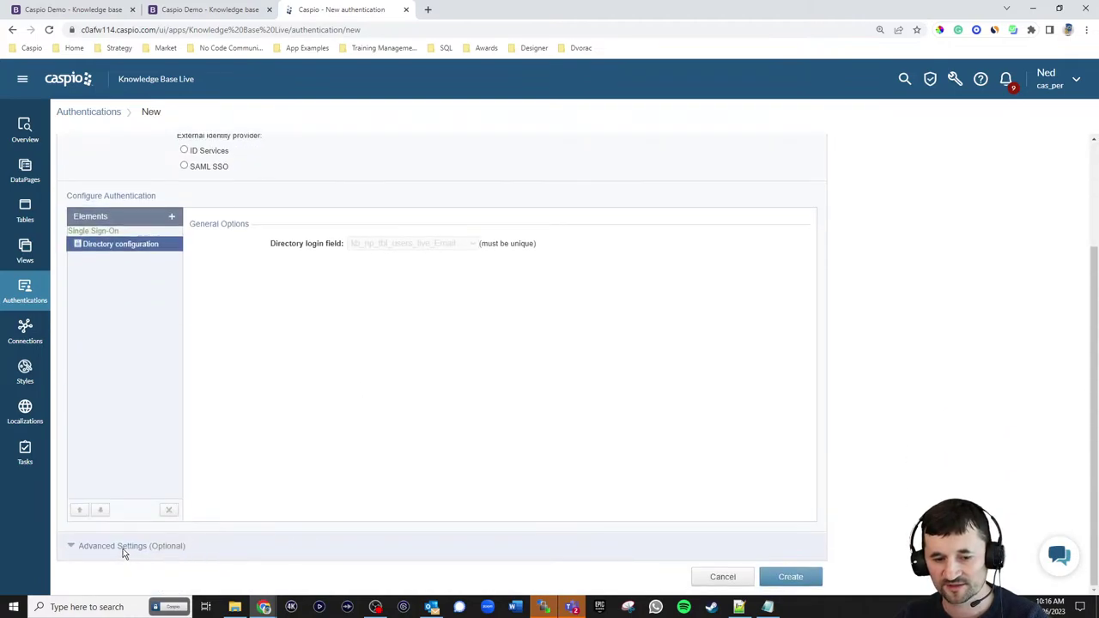
click(123, 547)
scroll(458, 369, down, 1)
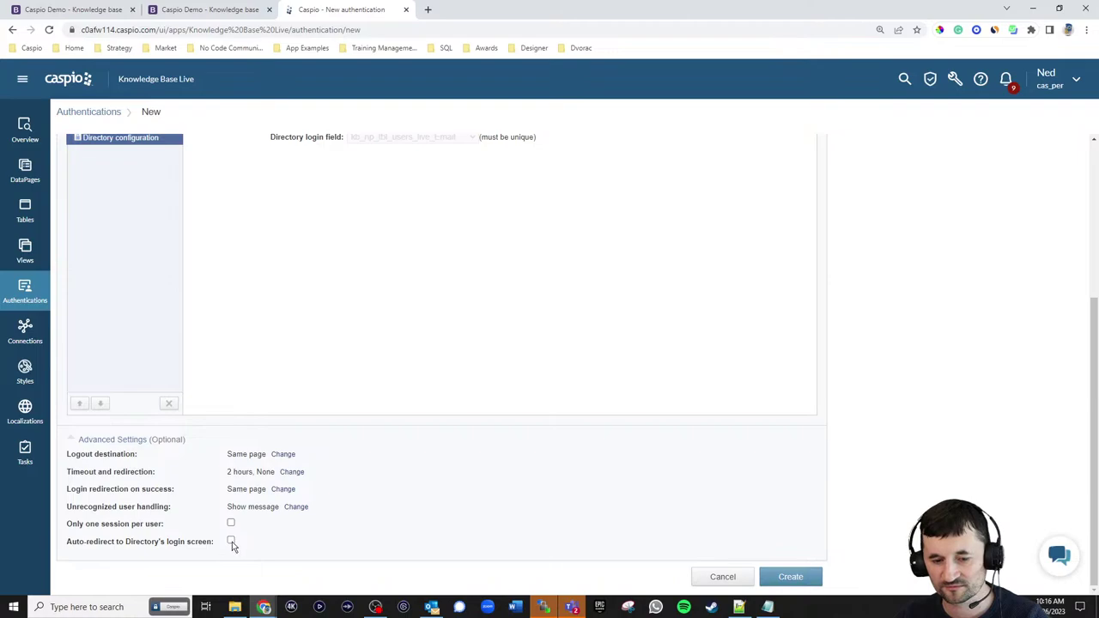
click(231, 541)
- Save the authentication under the name 'kb tech writer login'
click(785, 578)
text(k)
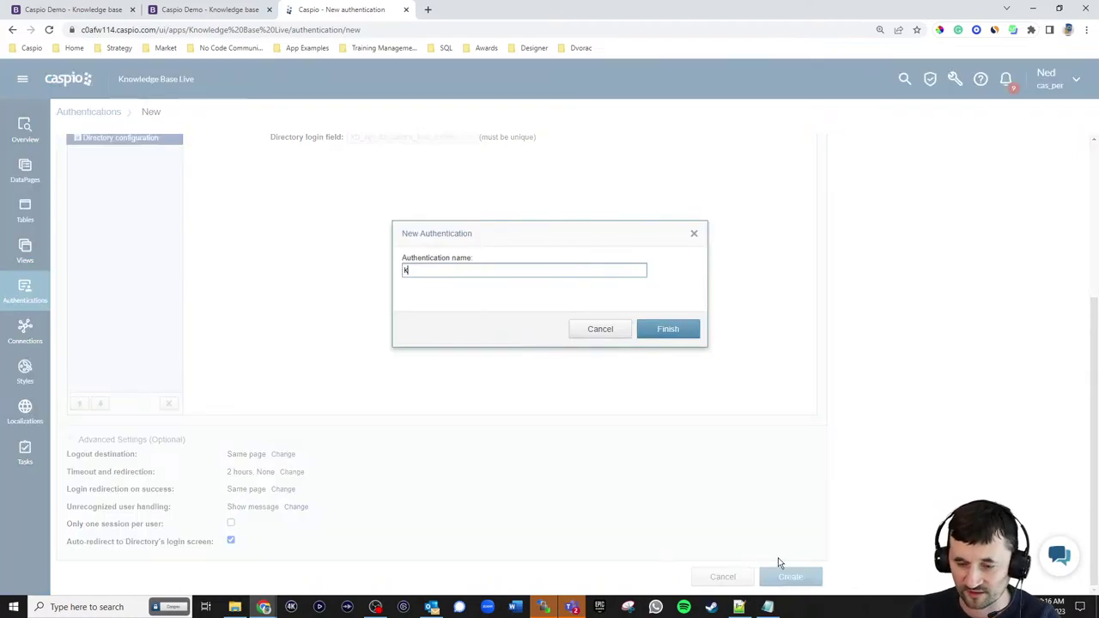
text(b tech )
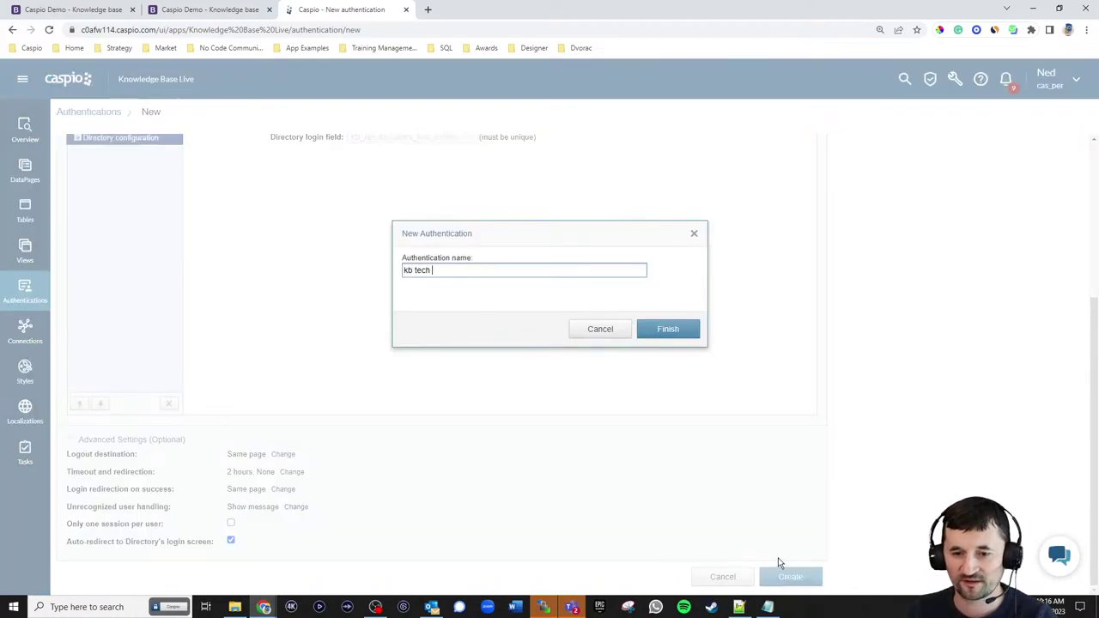
text(writer login)
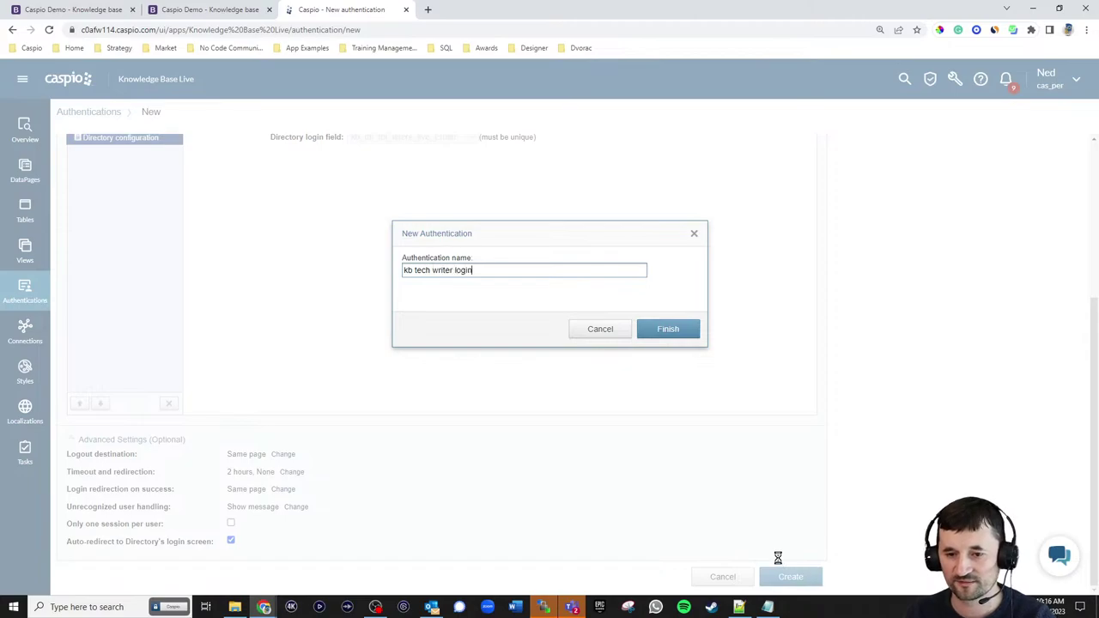
key(Return)
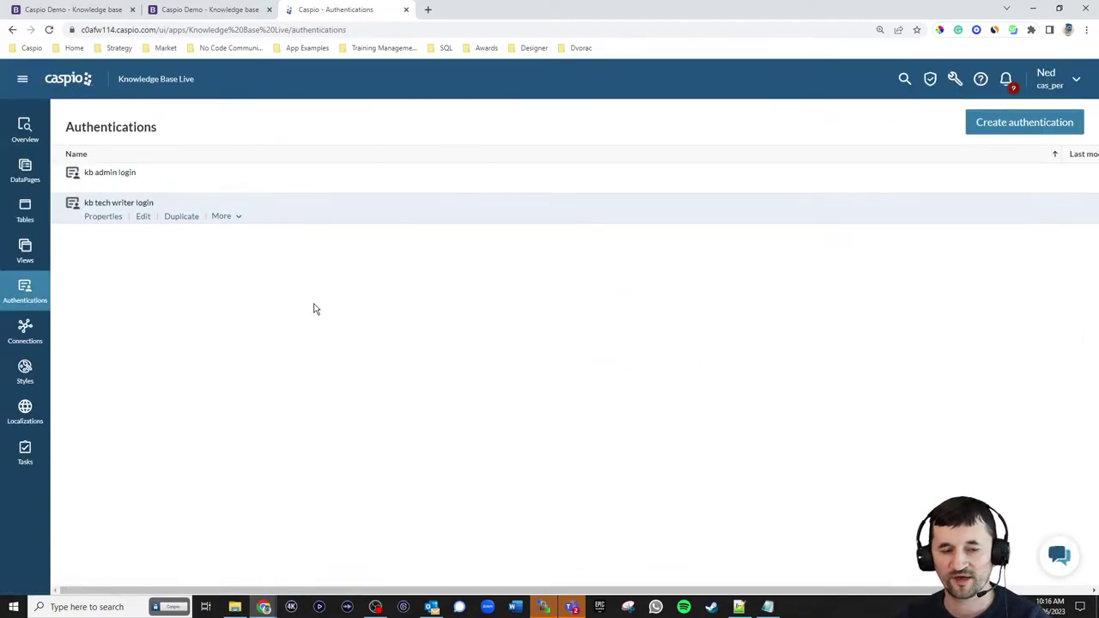
- Check the empty DataPages section, then switch to the NEWBIZ site tab
click(29, 176)
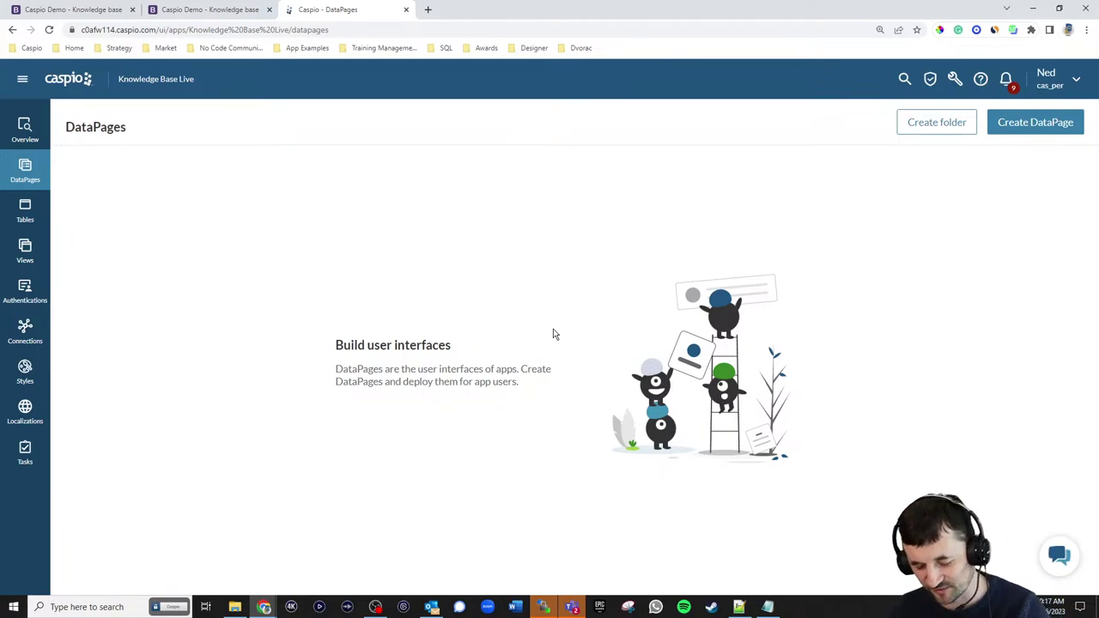
click(220, 11)
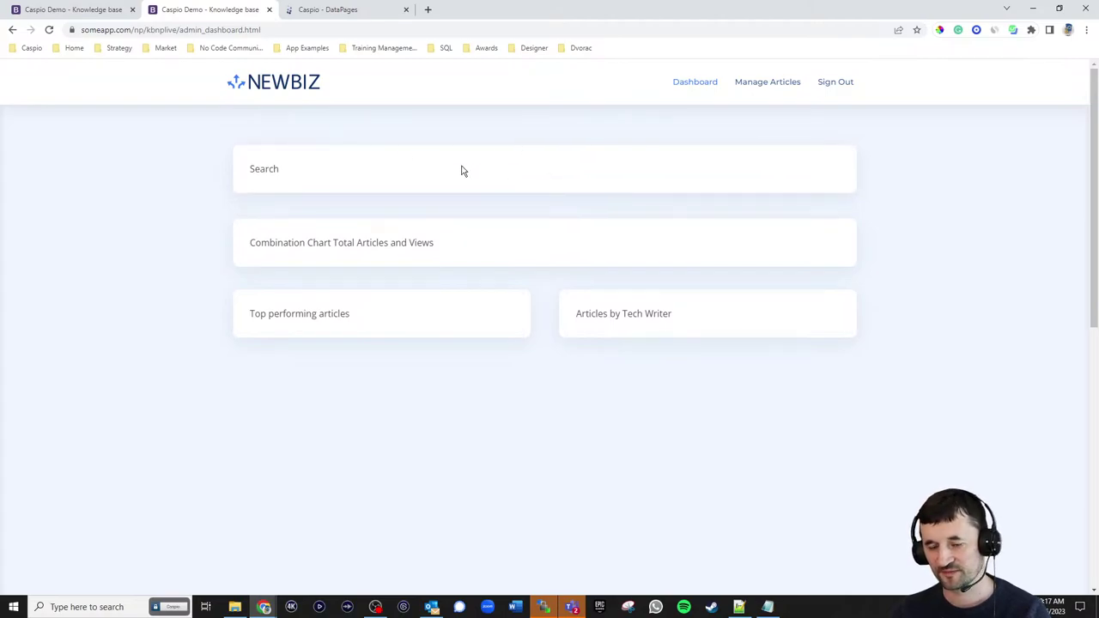
- Browse to the NEWBIZ Knowledge Base page, select kb.html in the address, then return to Caspio DataPages
click(289, 86)
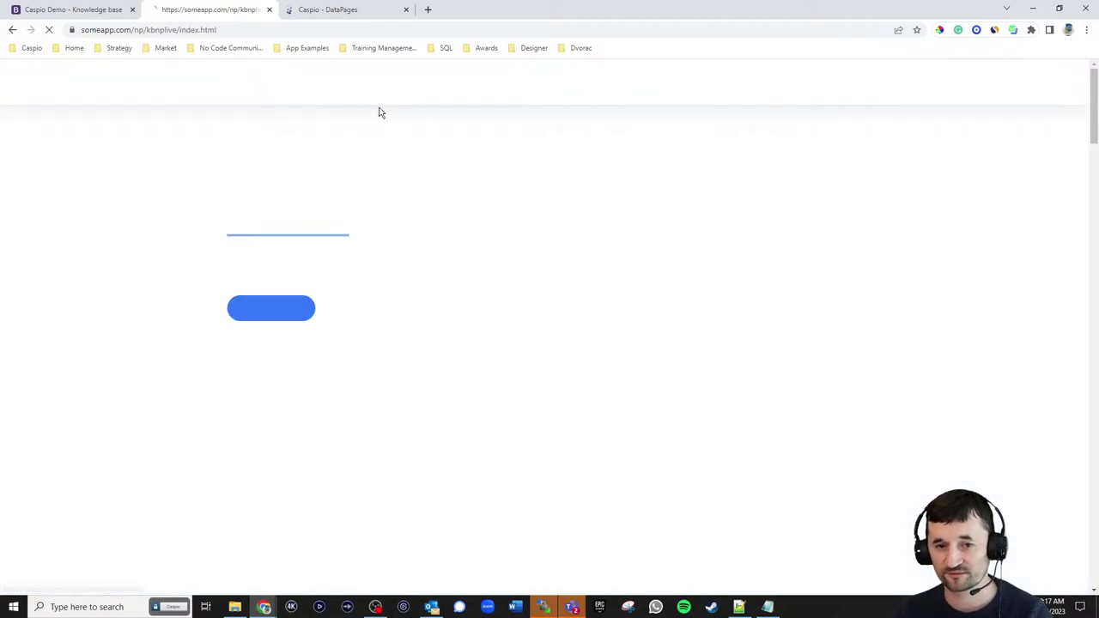
click(764, 110)
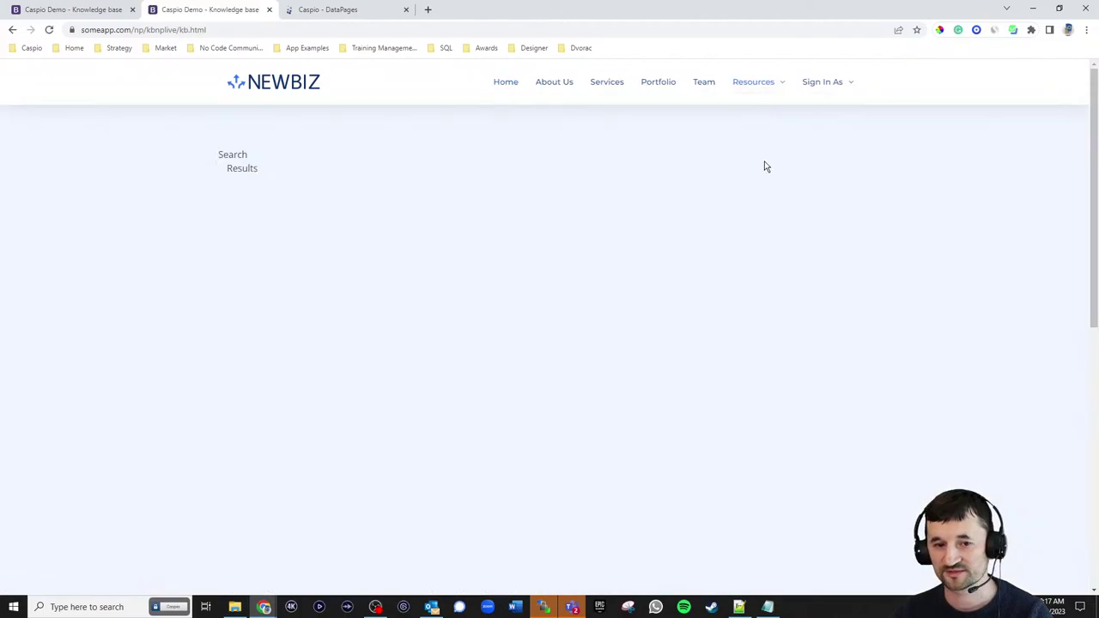
click(184, 30)
drag(205, 31, 229, 35)
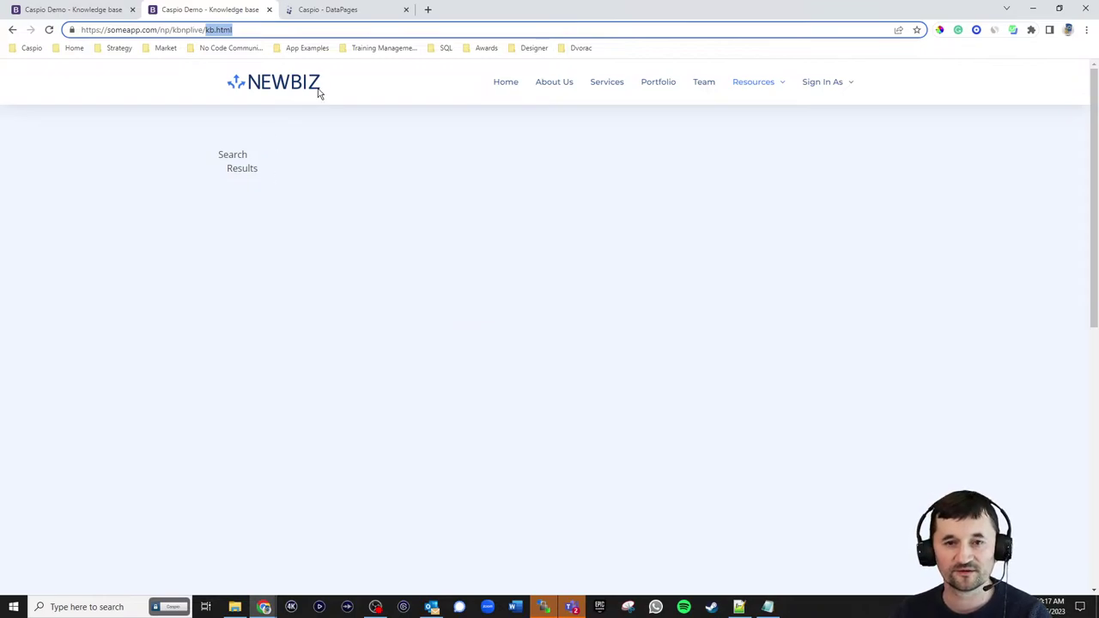
click(331, 10)
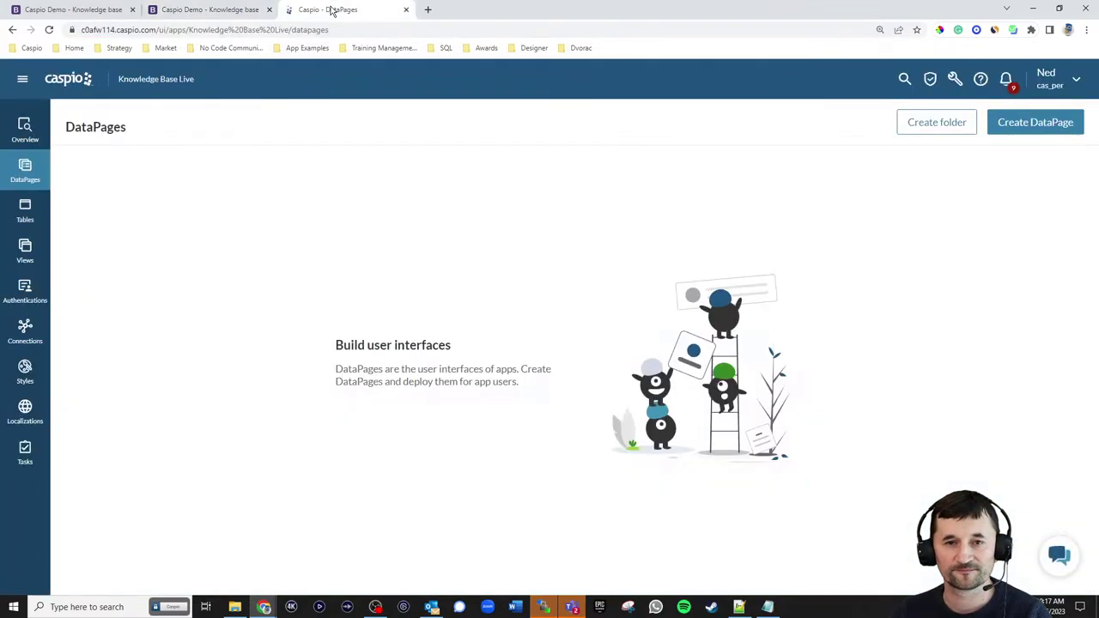
- Create DataPage folders Public, Admin and Tech Writers, then start a new DataPage in Public
click(958, 125)
text(Public)
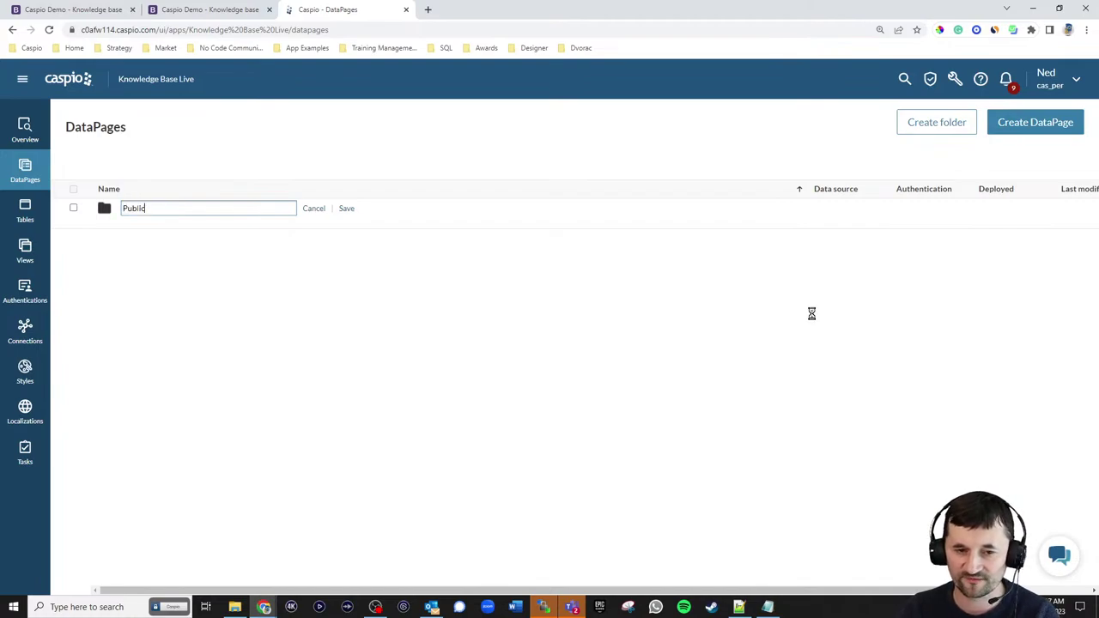
key(Return)
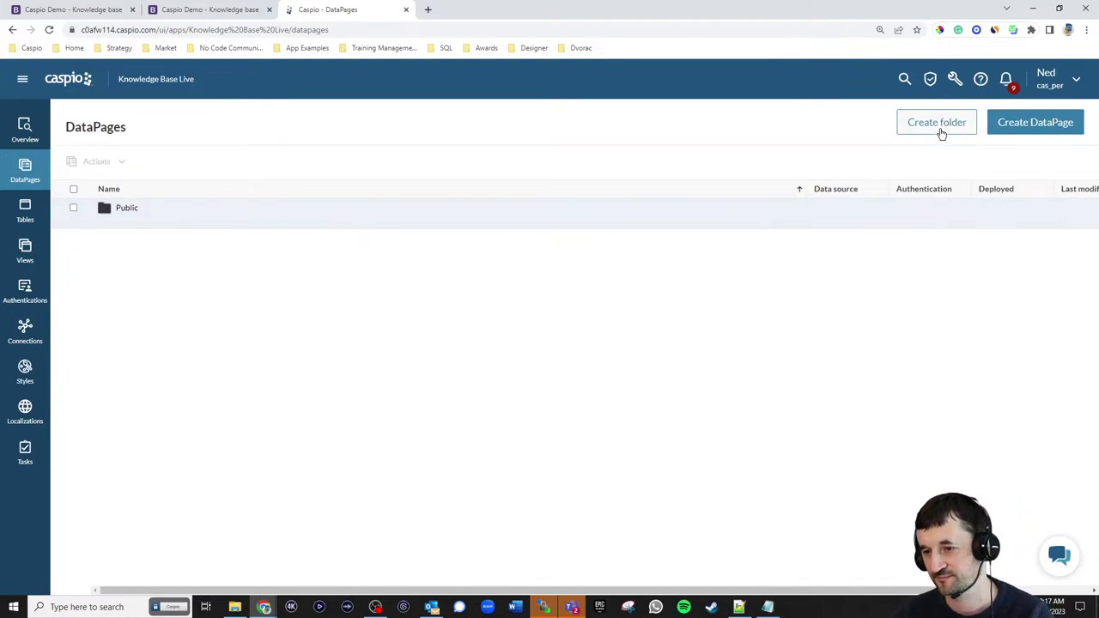
click(937, 129)
text(Admin)
key(Return)
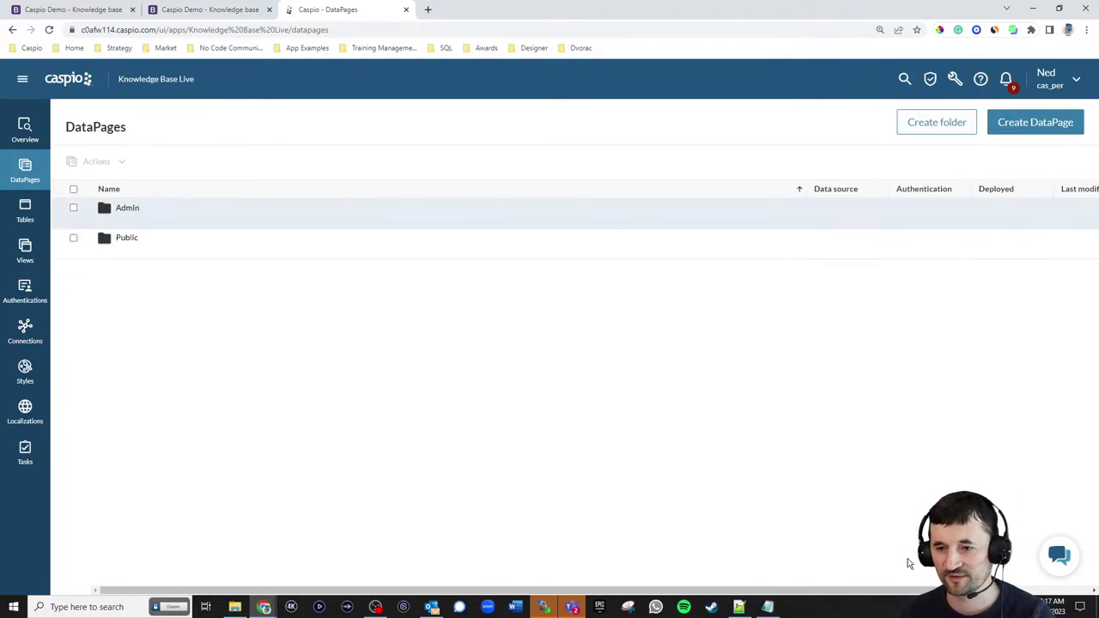
click(936, 131)
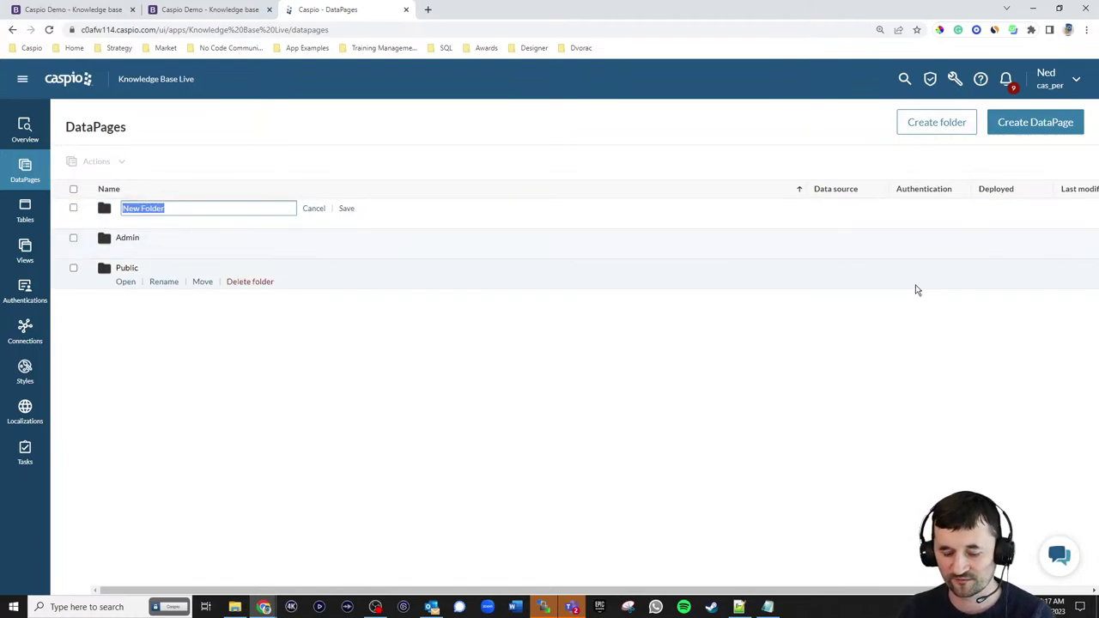
text(Tech Writers)
key(Return)
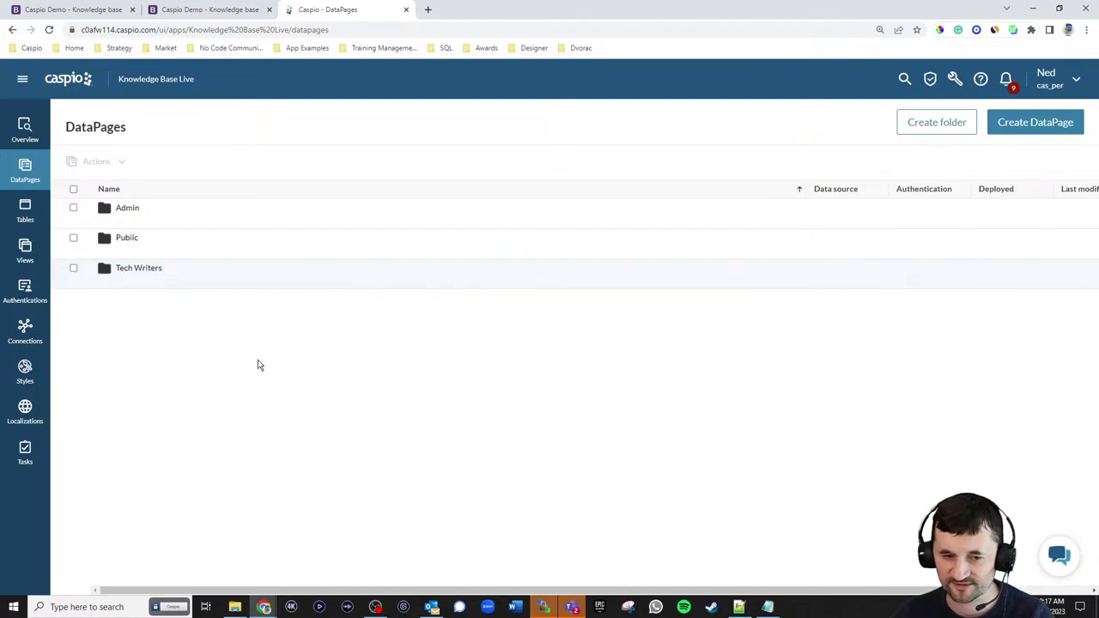
click(125, 251)
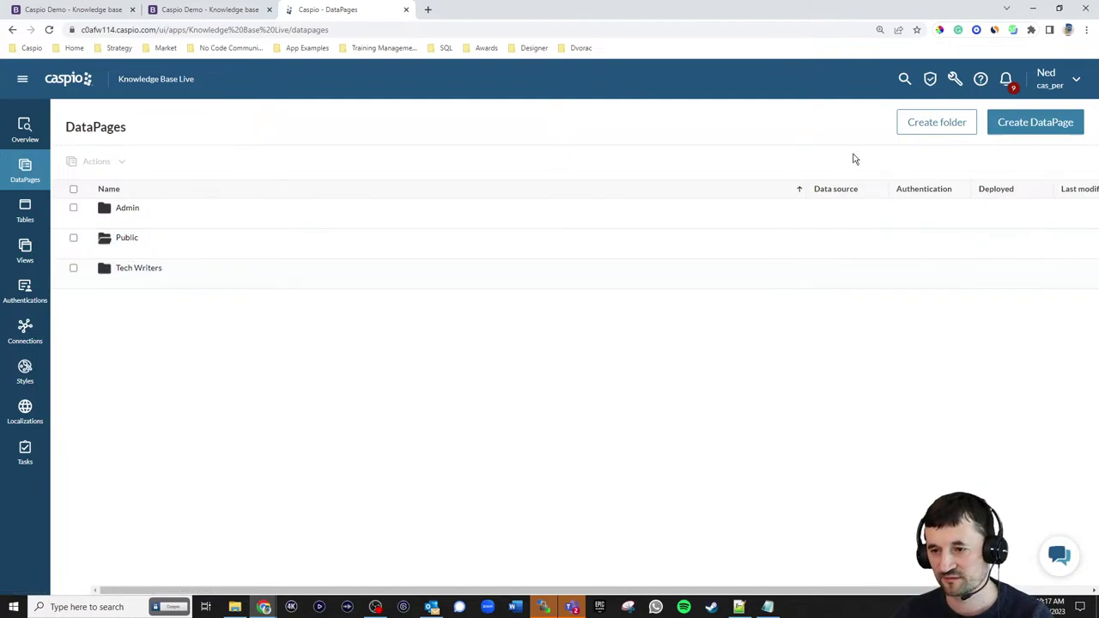
click(1041, 122)
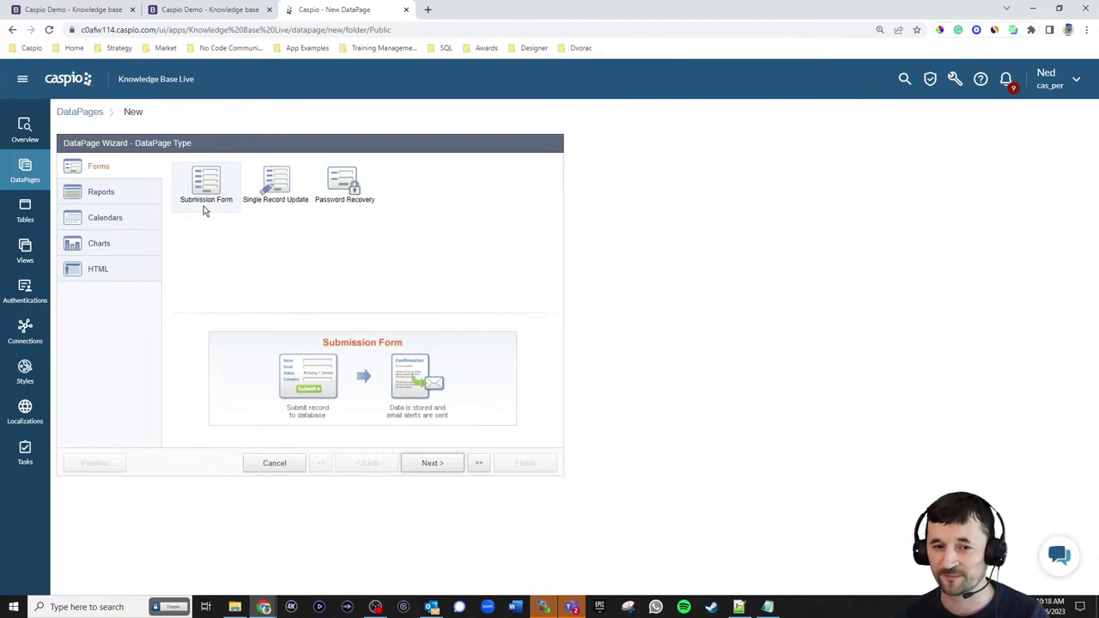
- Browse the Reports DataPage types, then switch to the NEWBIZ Knowledge Base tab
click(146, 194)
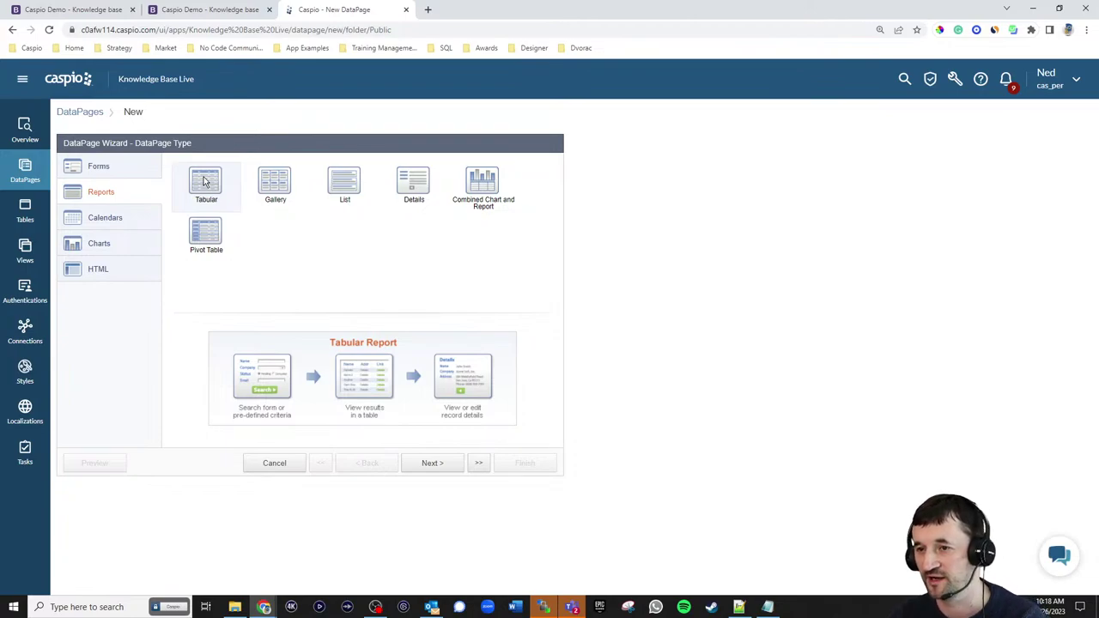
click(176, 10)
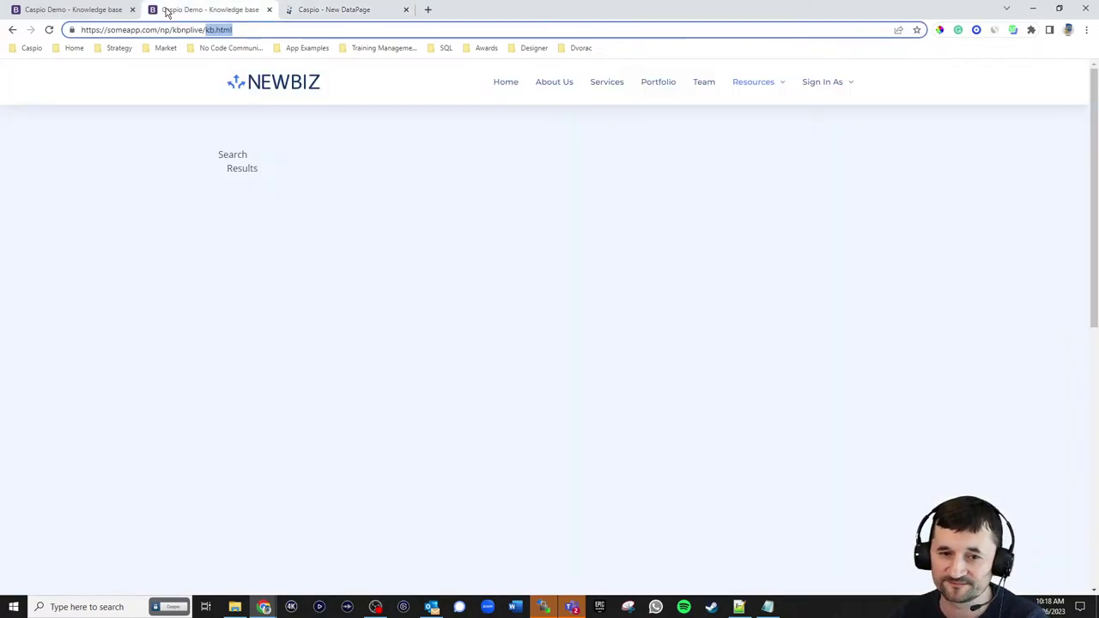
- View the finished NEWBIZ Knowledge Base page via Resources, then return to the Caspio DataPage wizard
click(99, 12)
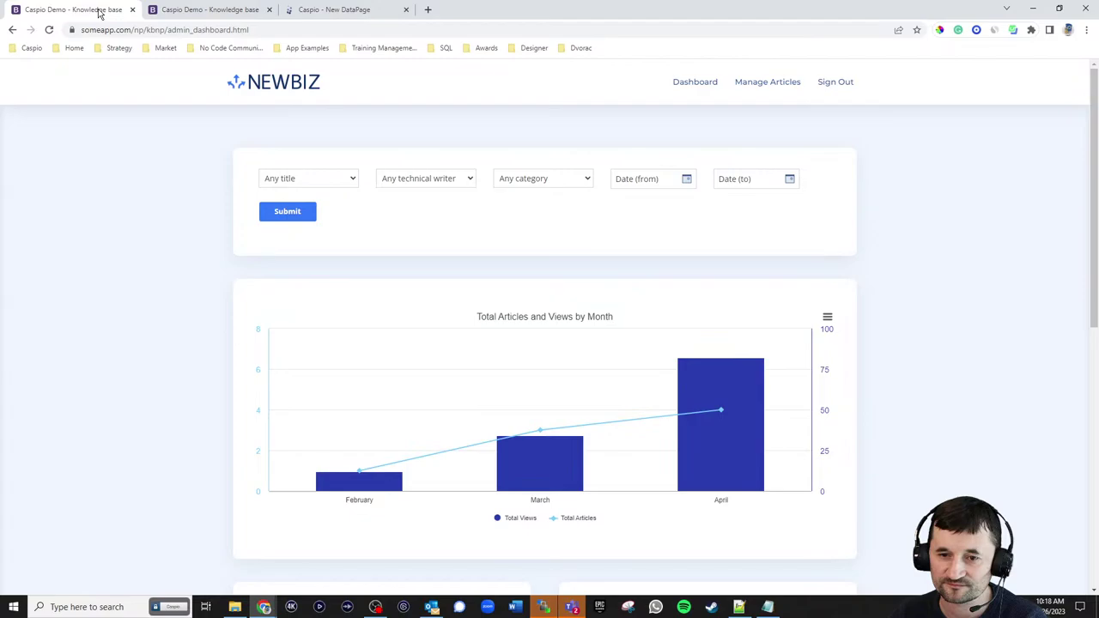
click(280, 83)
click(781, 123)
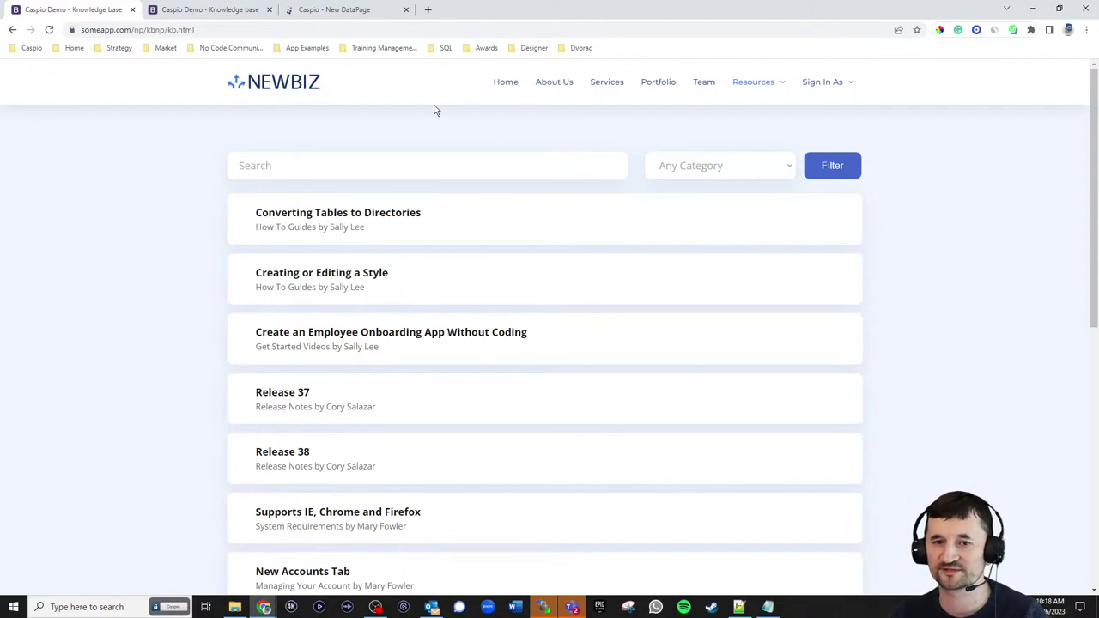
click(356, 12)
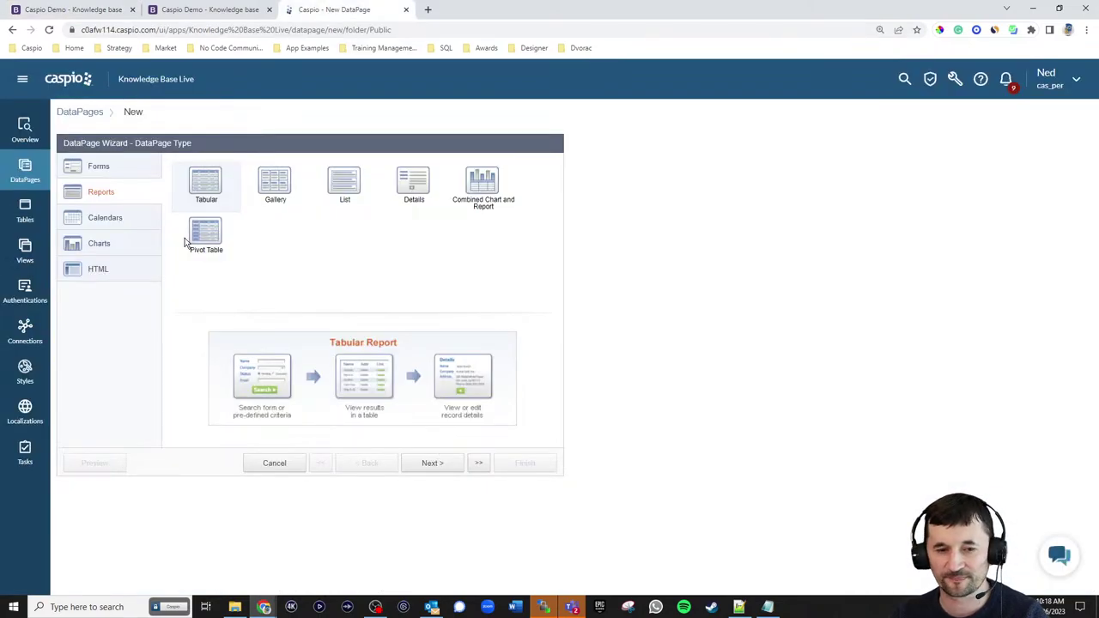
- Start a Forms DataPage on kb_np_tbl_articles_live and name it Search Form
click(126, 169)
click(442, 464)
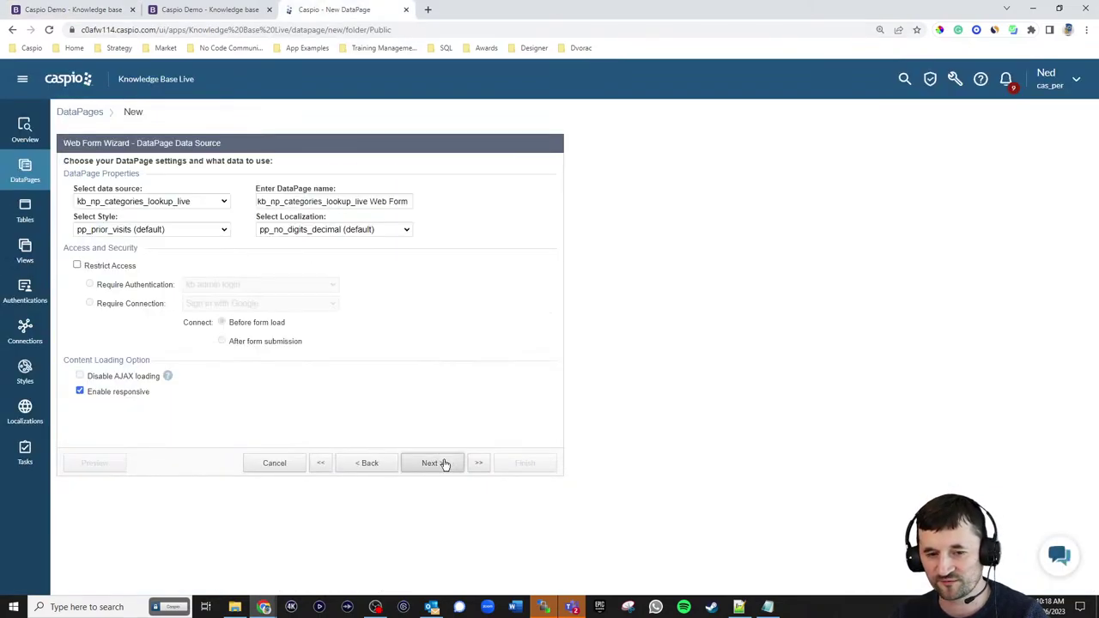
click(178, 202)
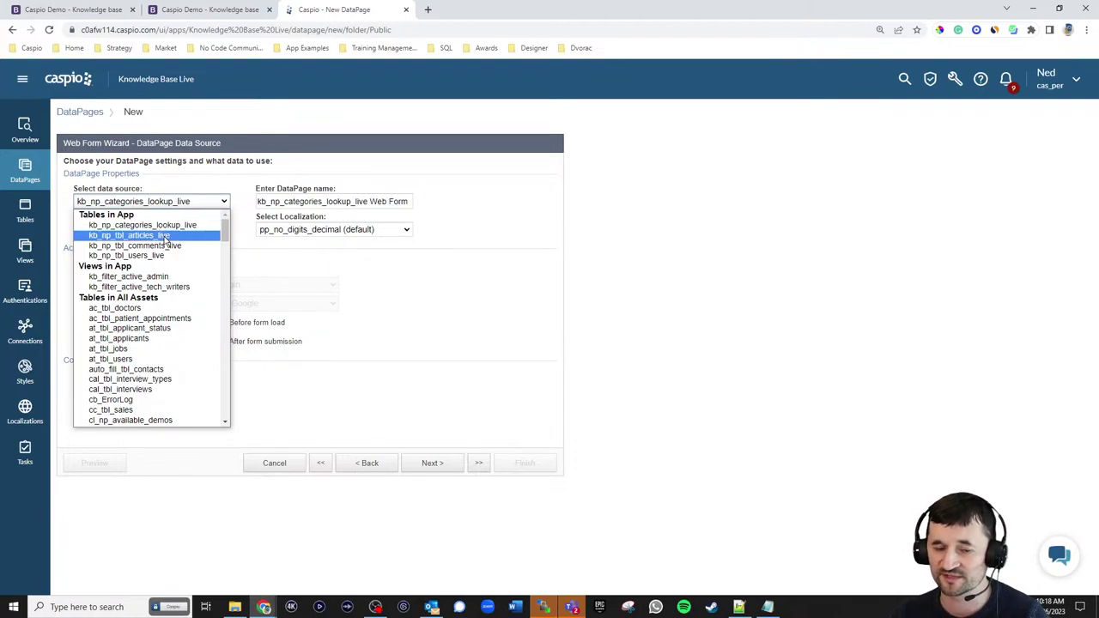
click(164, 235)
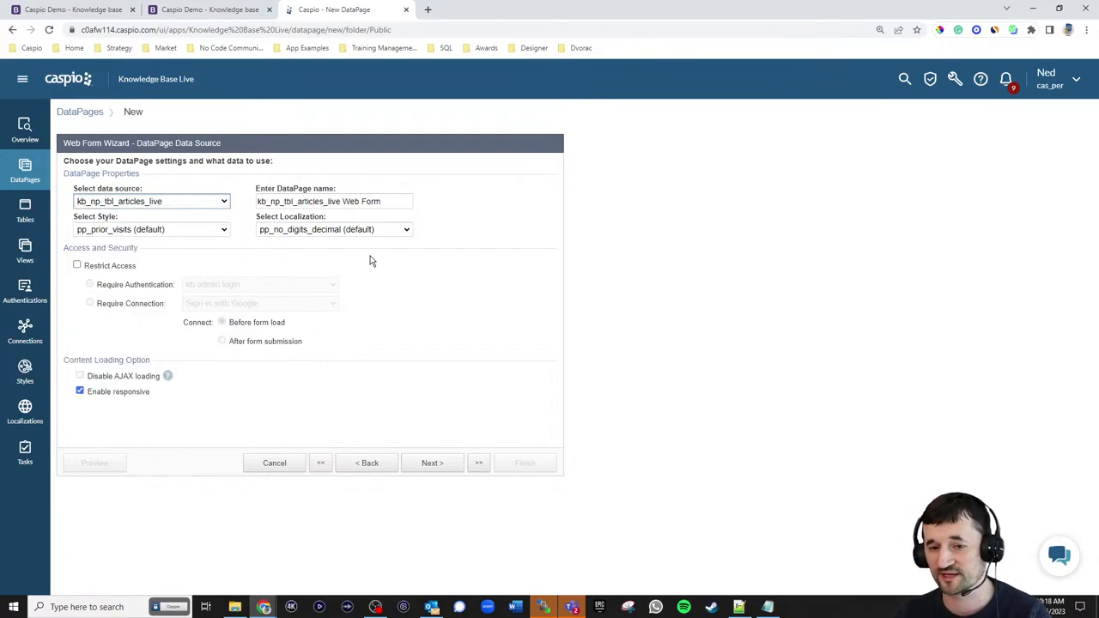
drag(390, 199, 88, 206)
text(Search Form)
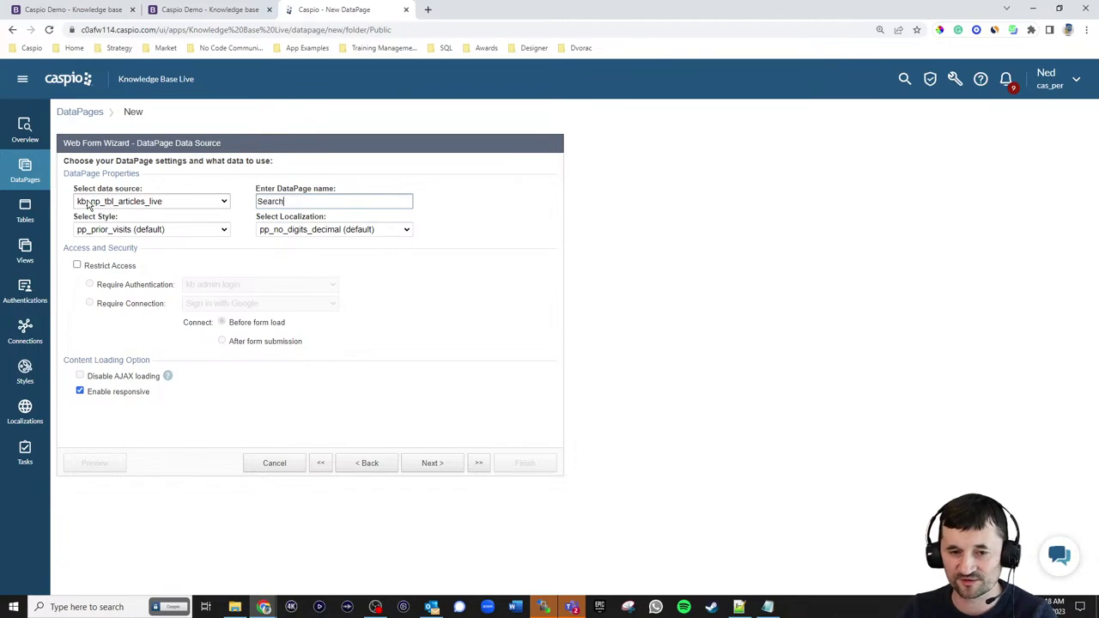
- Apply style kb_np_style_live_public and English localization, then advance to field selection
click(159, 230)
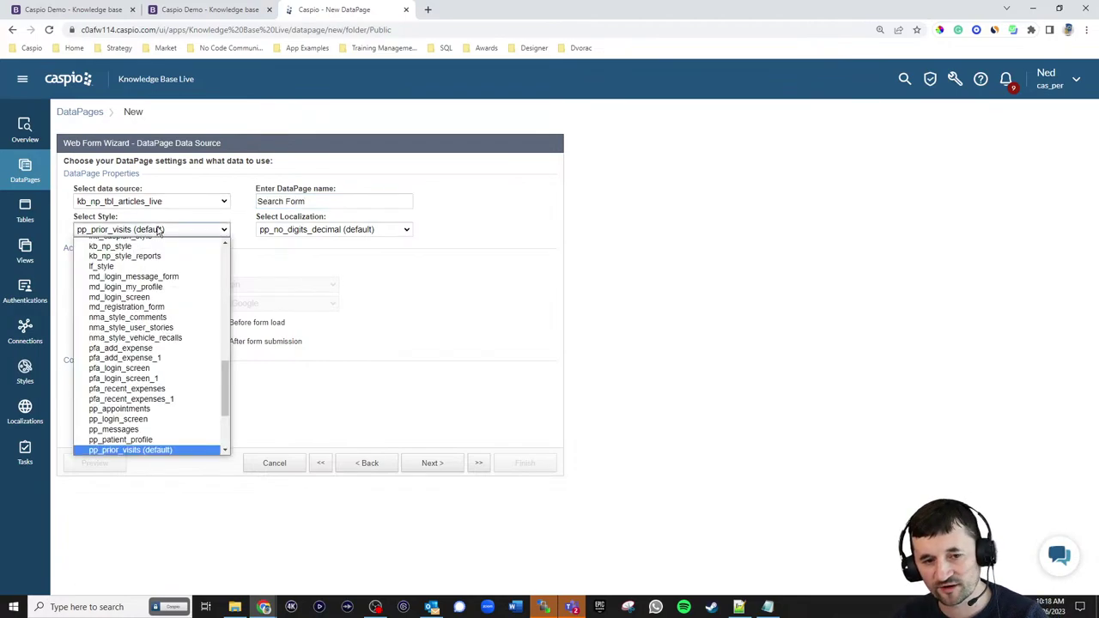
scroll(158, 250, up, 10)
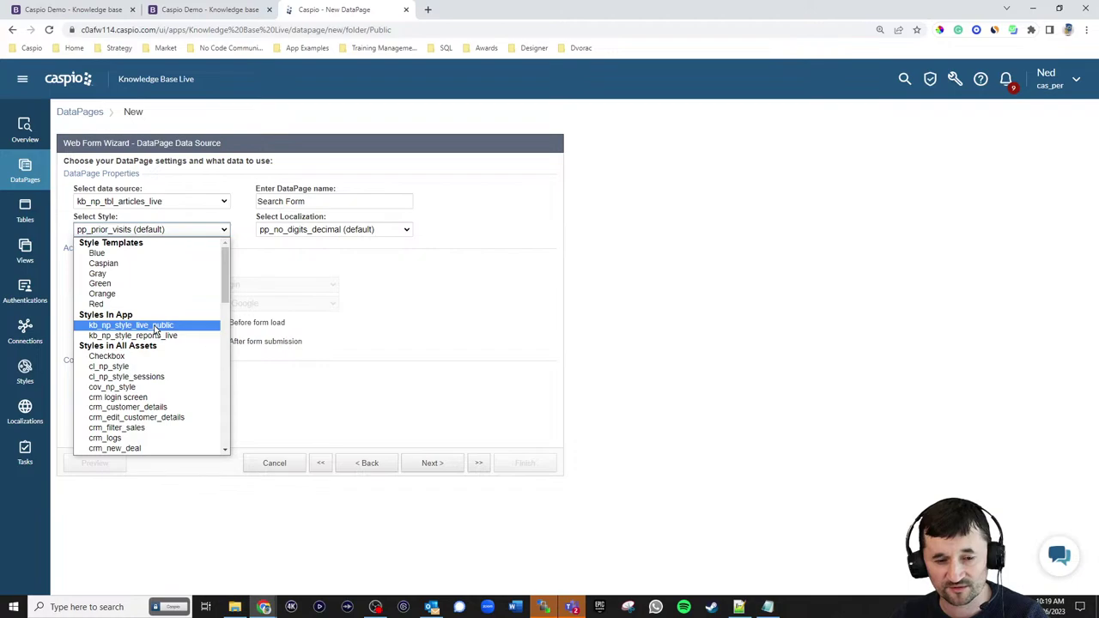
click(157, 325)
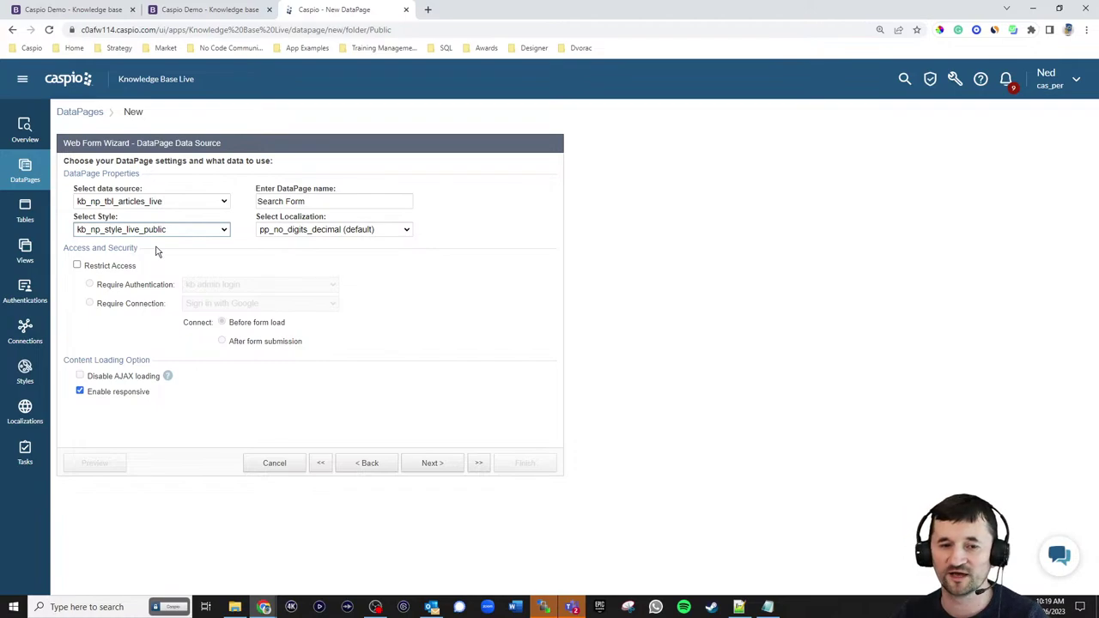
click(350, 234)
scroll(344, 284, up, 5)
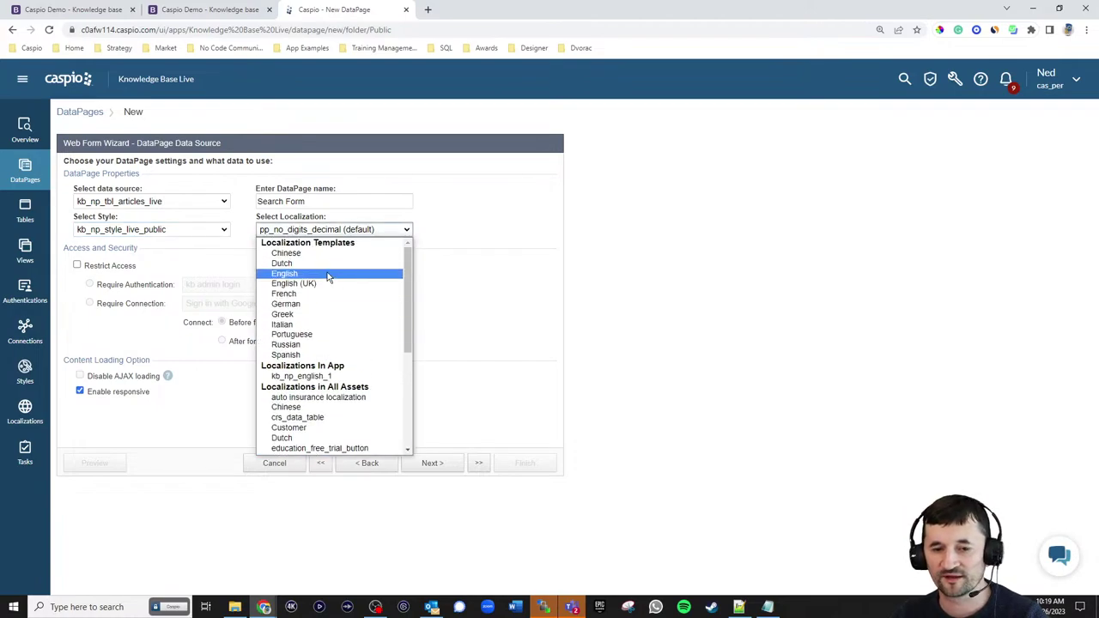
click(327, 274)
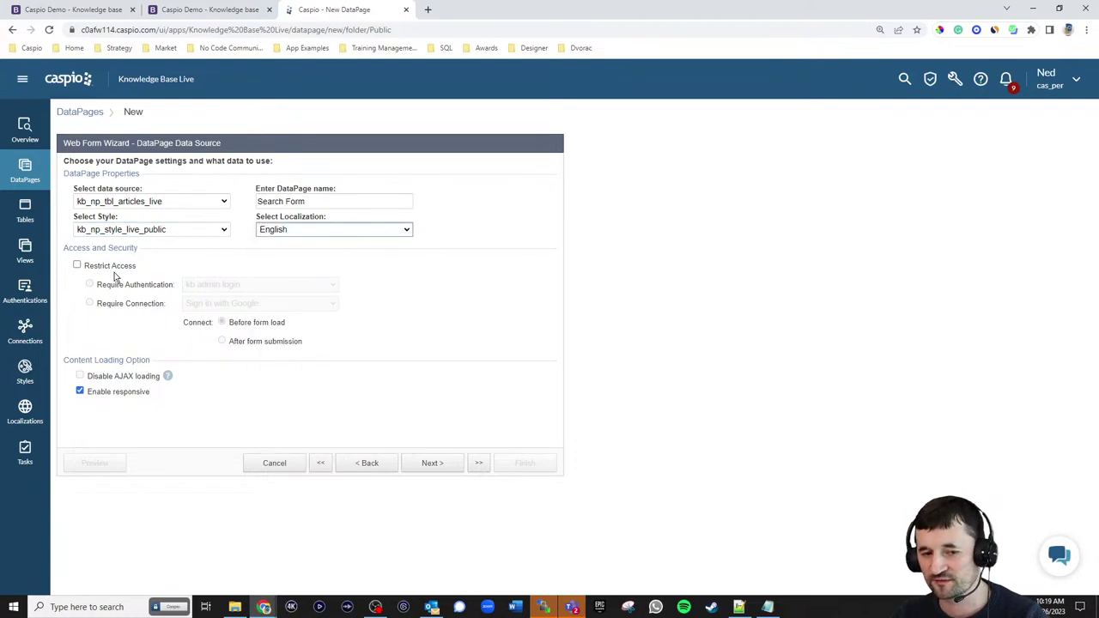
click(432, 463)
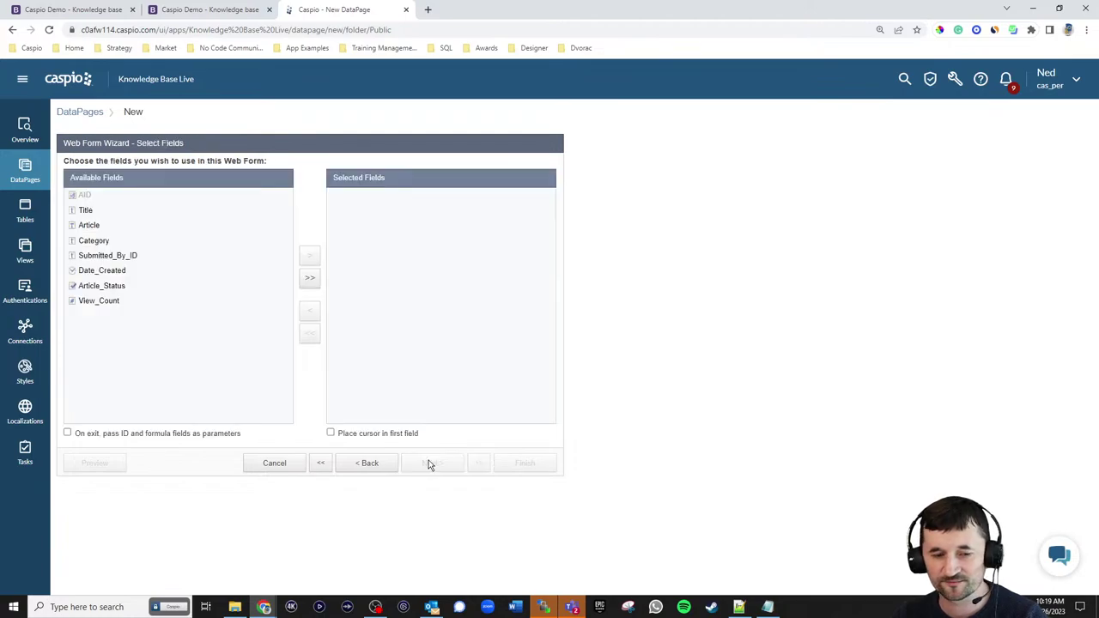
- Move Title and Category into Selected Fields and continue to the Configure Fields step
click(225, 12)
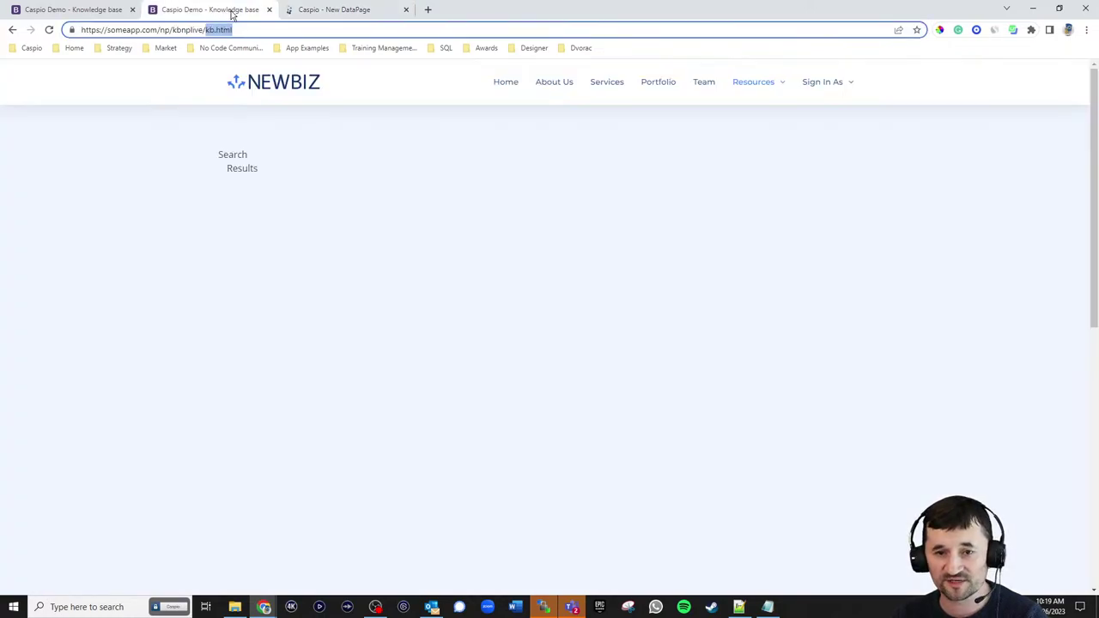
click(74, 11)
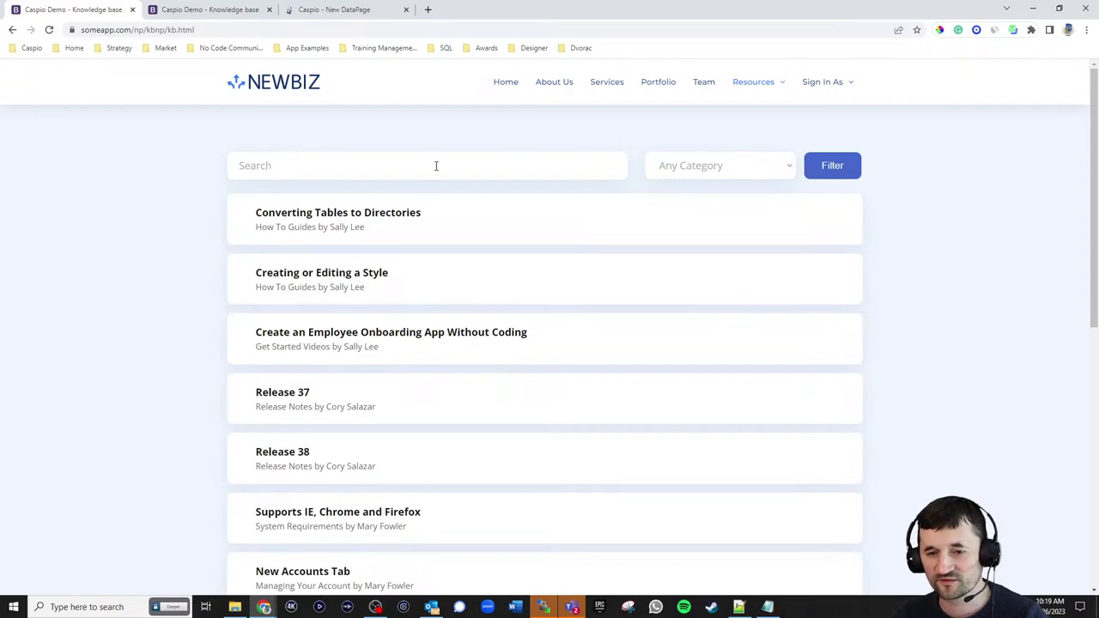
click(343, 11)
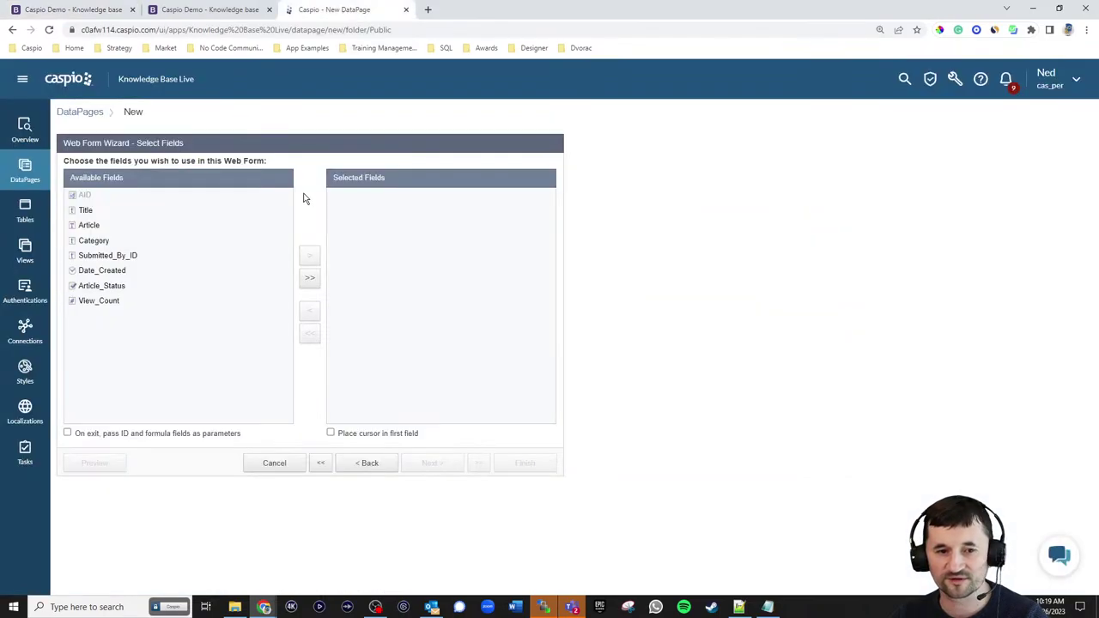
click(87, 210)
click(310, 255)
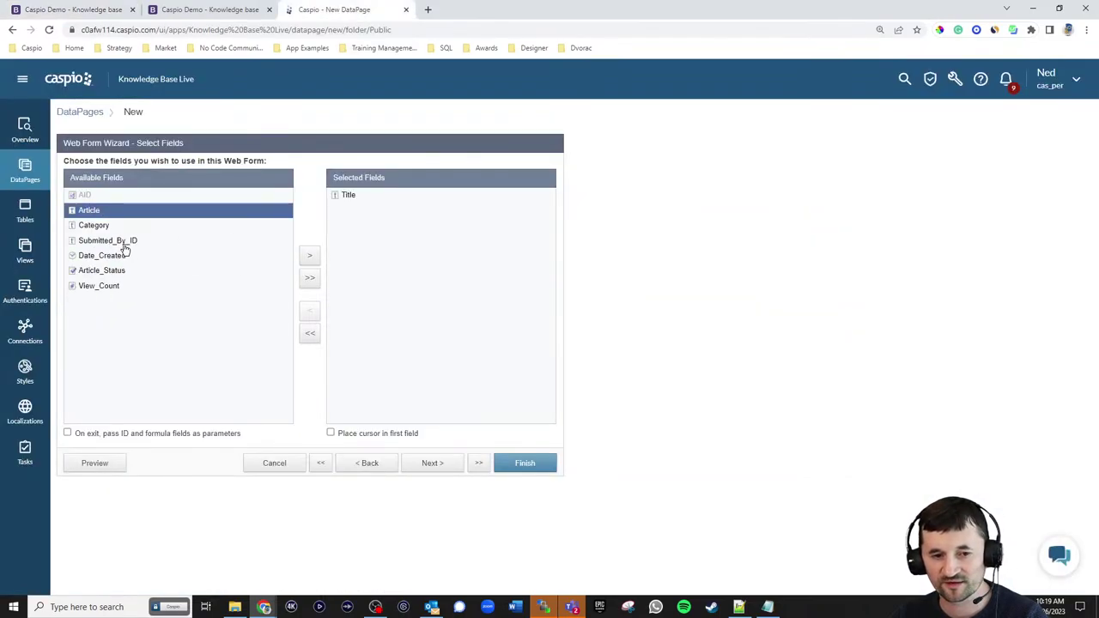
click(125, 227)
click(310, 255)
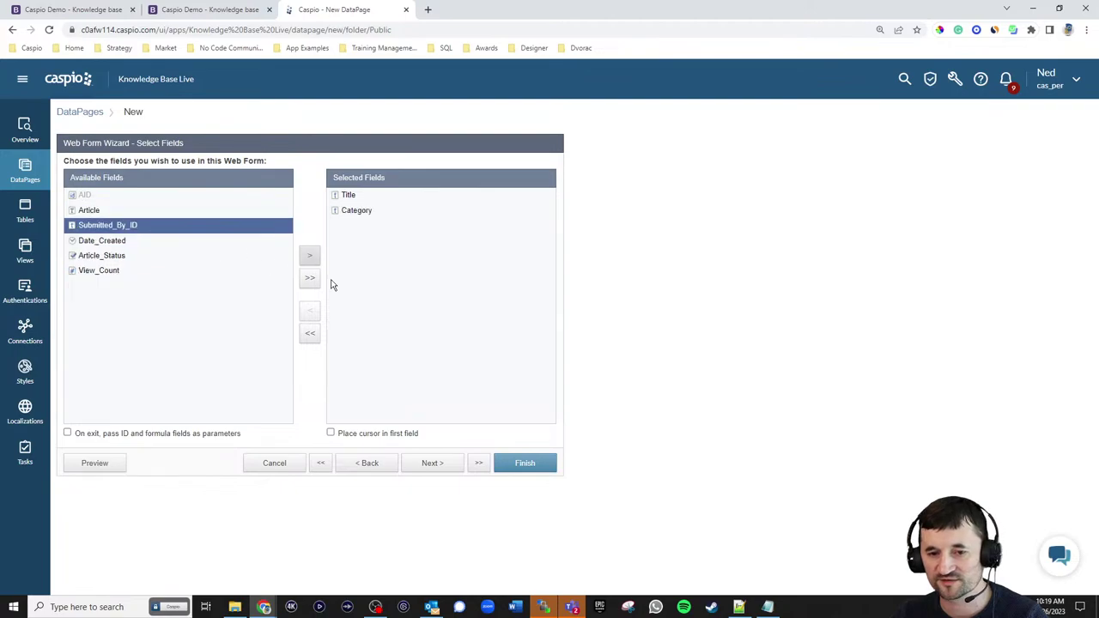
click(429, 464)
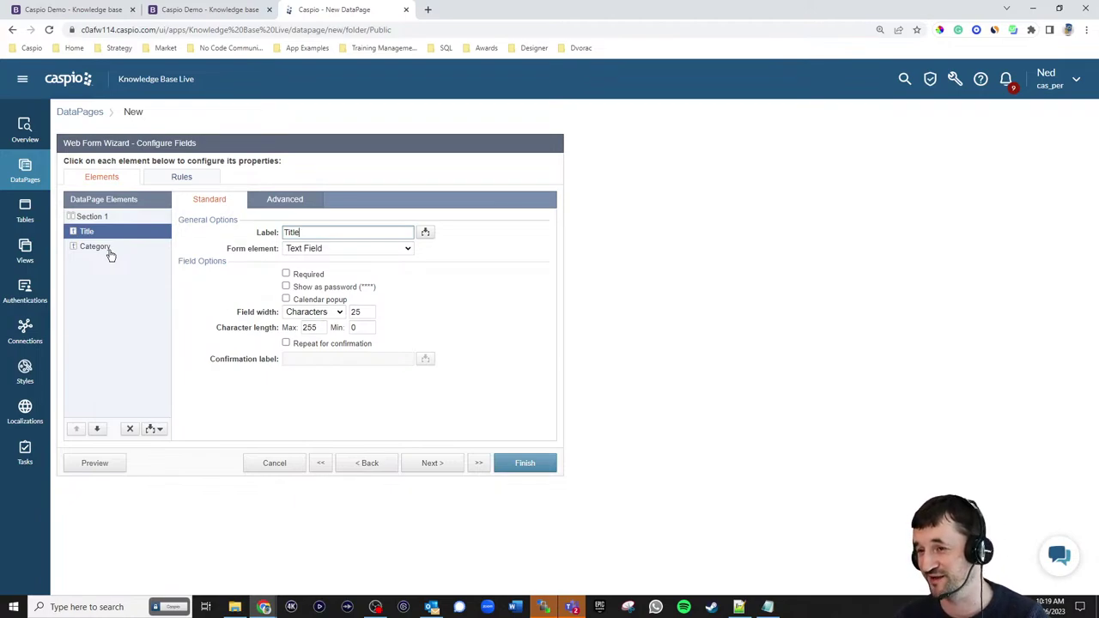
- Insert two virtual fields, Virtual1 and Virtual2, into the search form
click(152, 429)
click(150, 472)
click(151, 430)
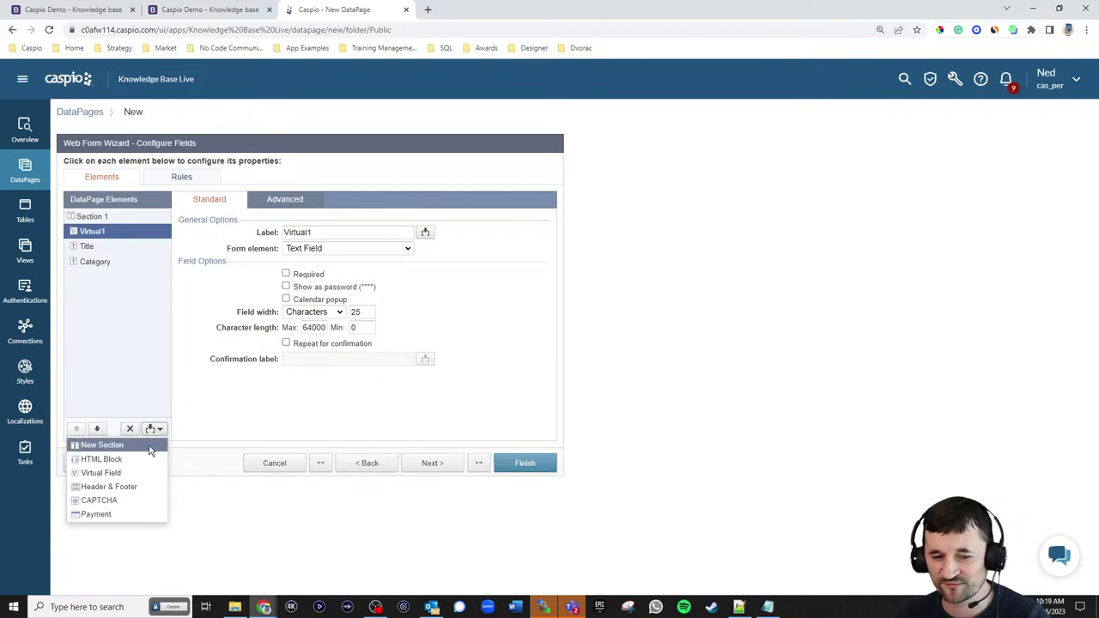
click(142, 473)
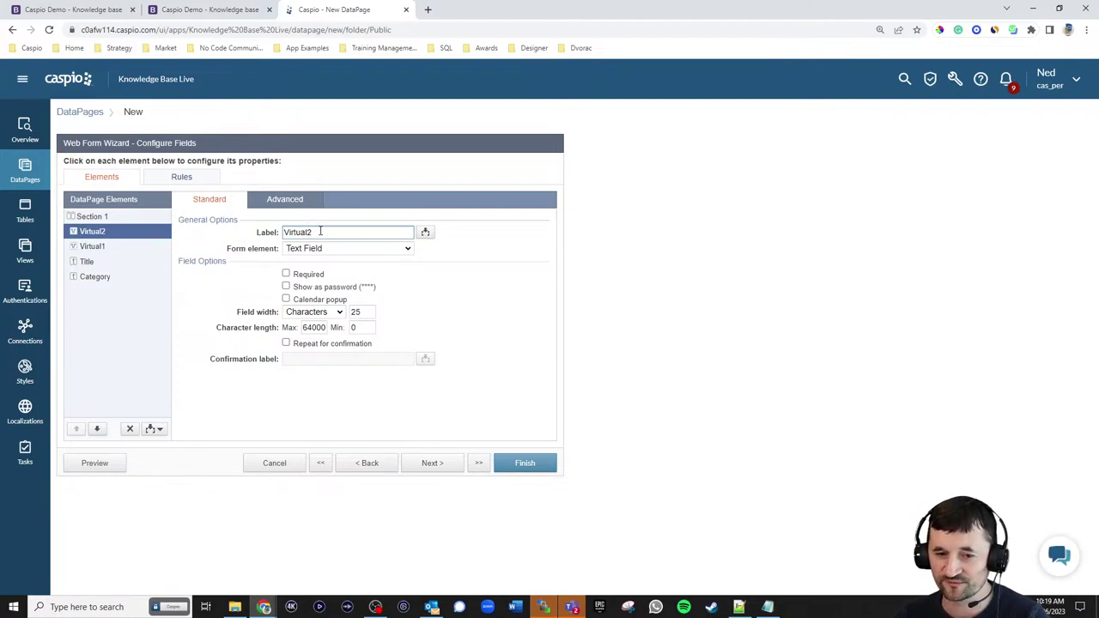
- Give Virtual2 the placeholder 'Search', hide its label, and keep the next element on the same line
drag(317, 232, 243, 225)
text(Title)
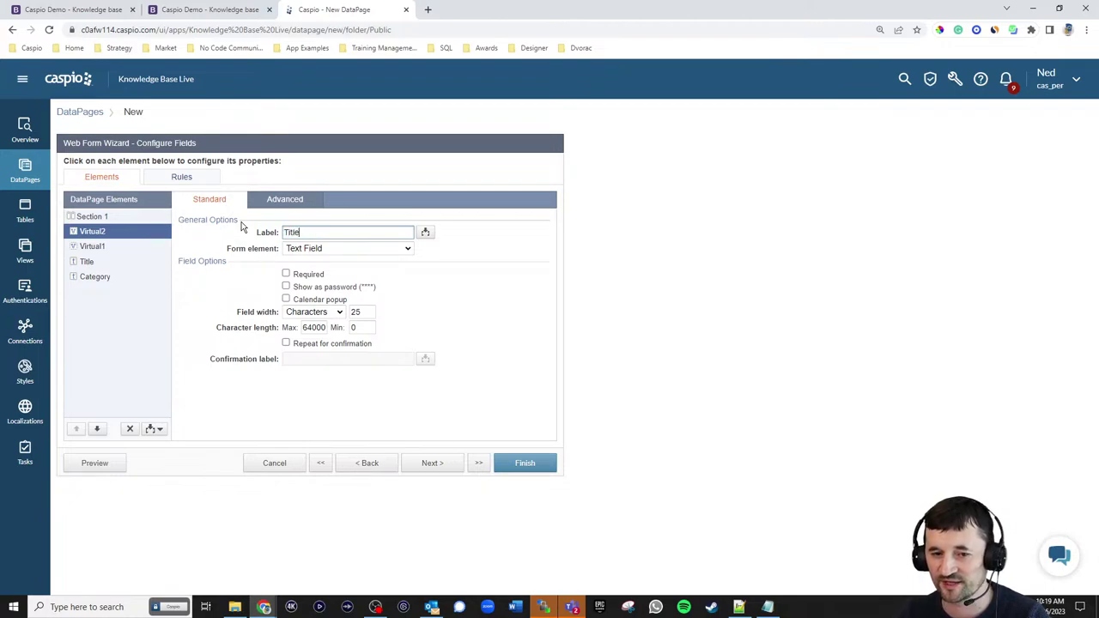
click(286, 201)
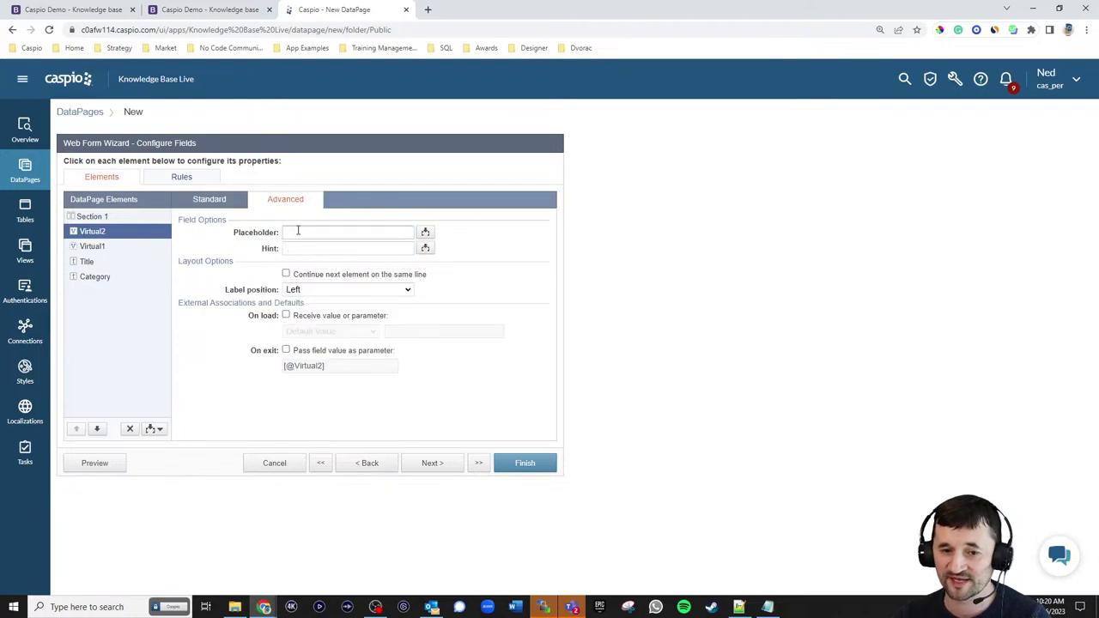
click(298, 232)
text(Seaer)
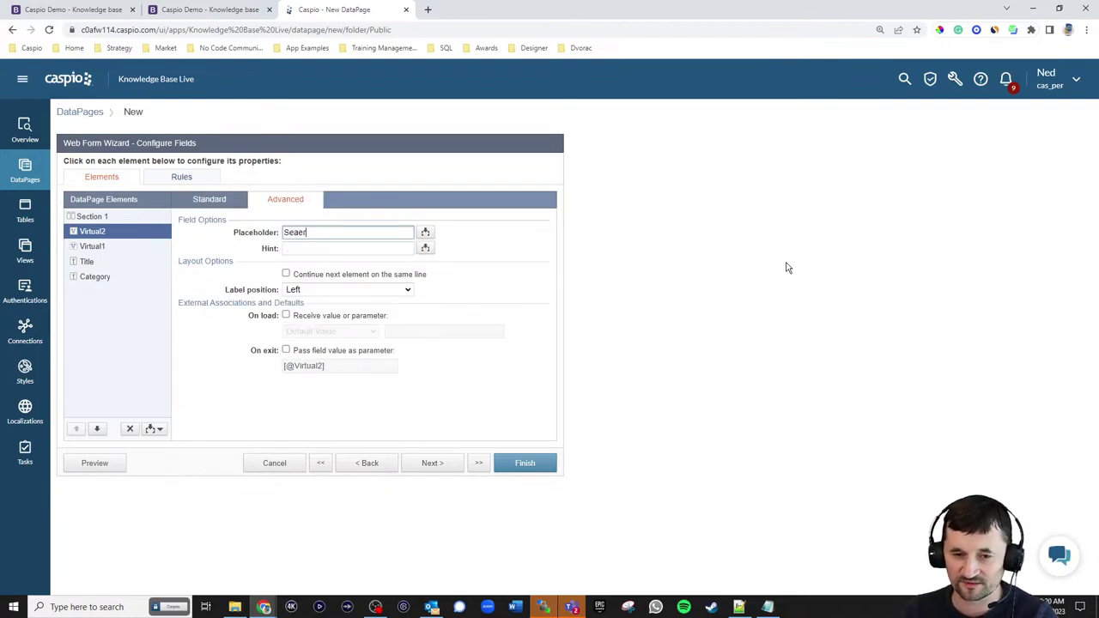
text(ch titl)
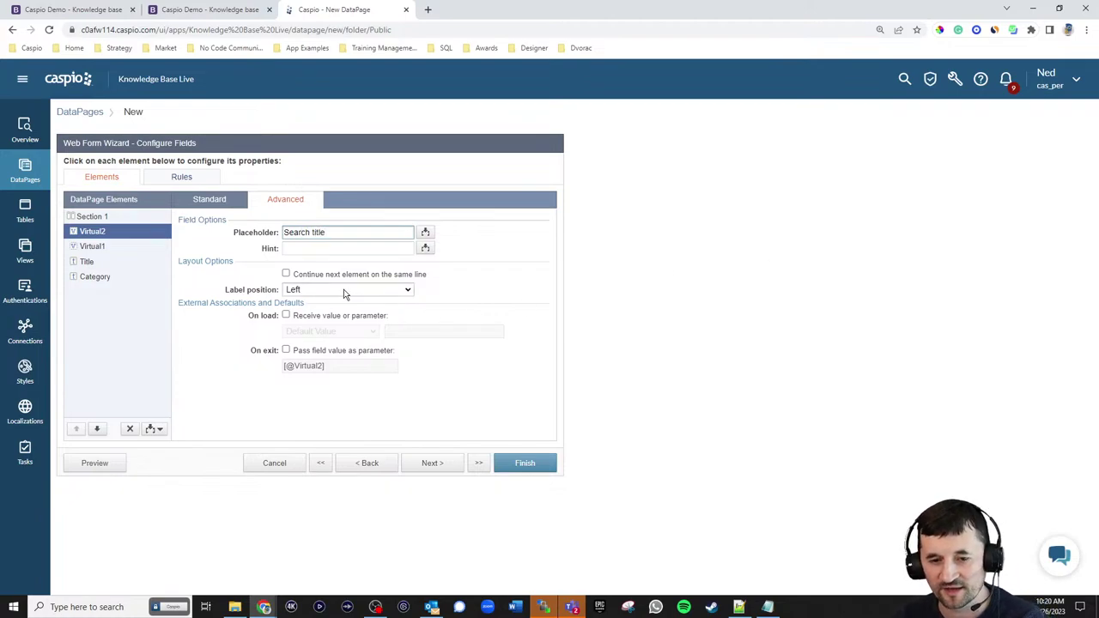
click(344, 290)
click(335, 323)
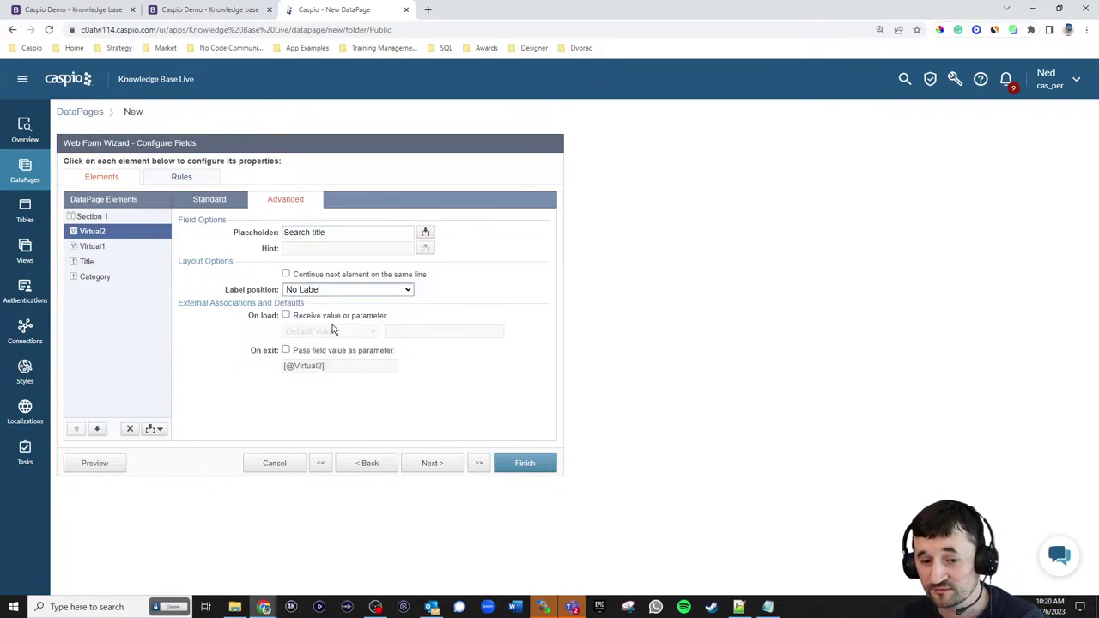
click(316, 276)
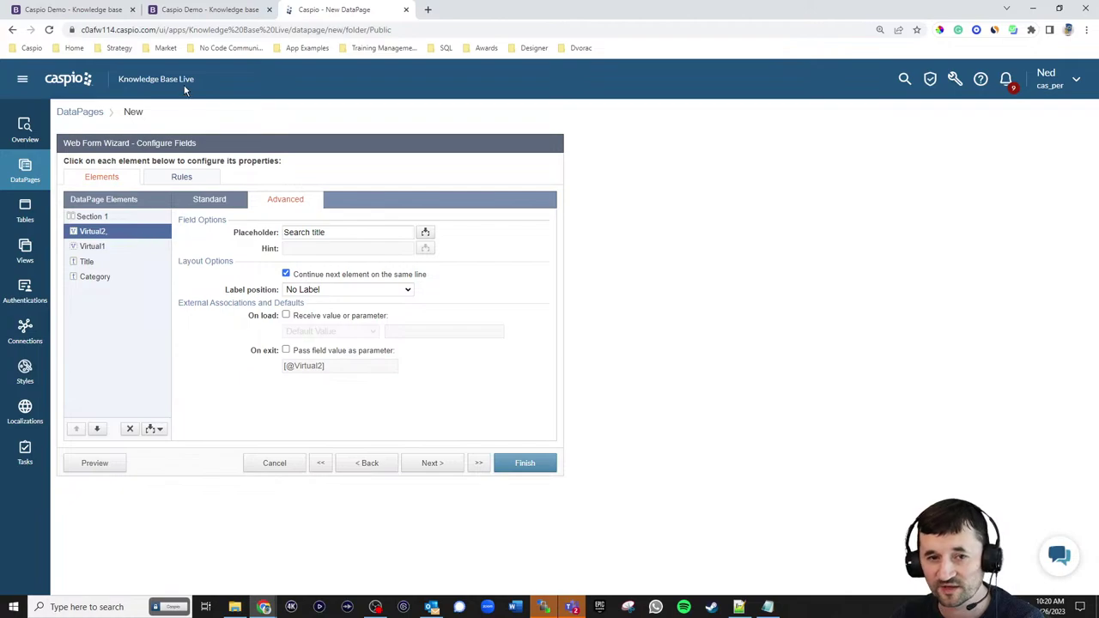
click(96, 13)
click(330, 11)
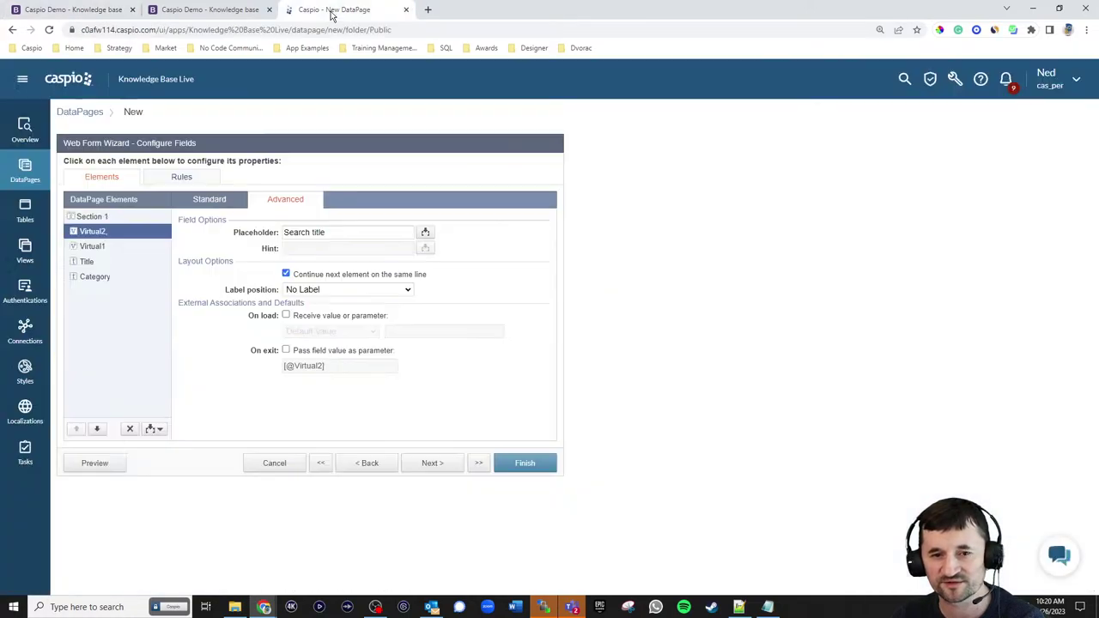
double_click(313, 232)
key(BackSpace)
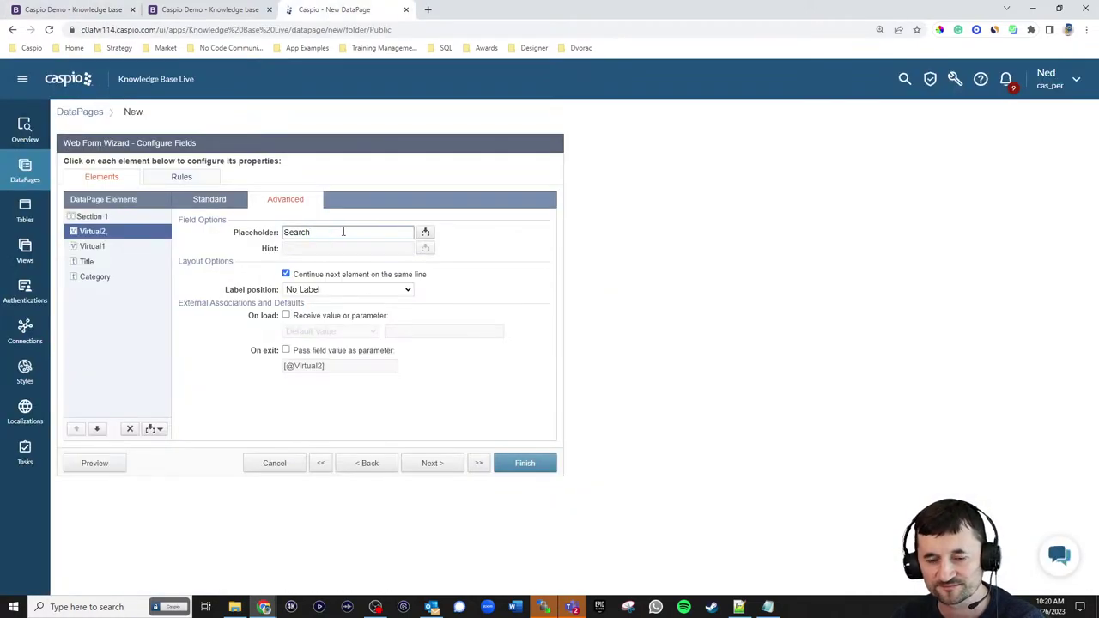
- Switch Virtual2's width unit to pixels and enter 7 as the width
click(214, 205)
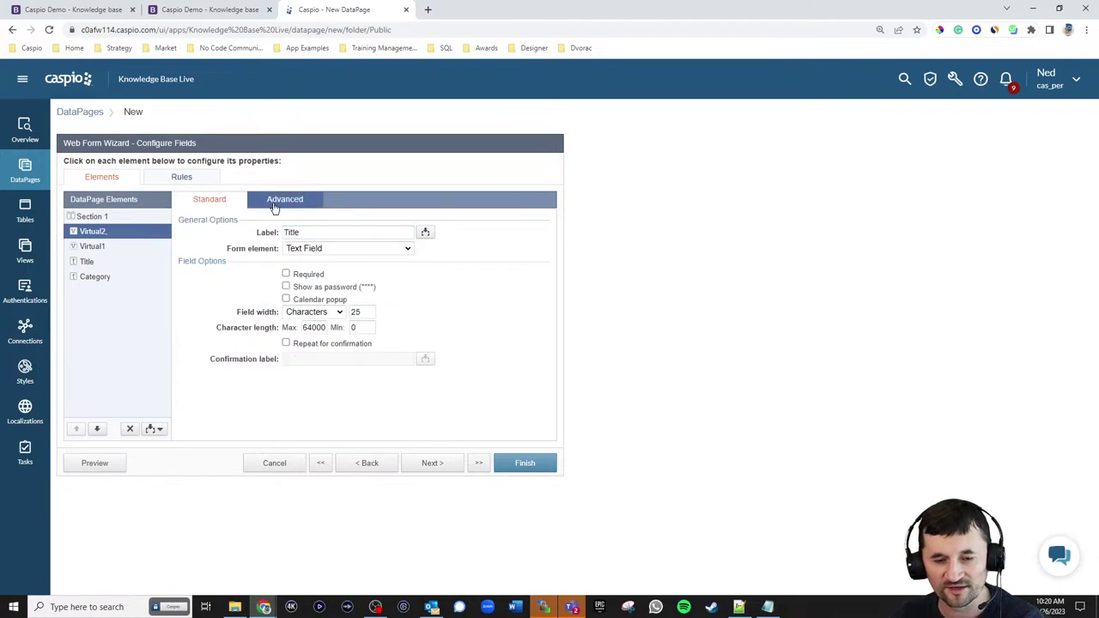
click(300, 312)
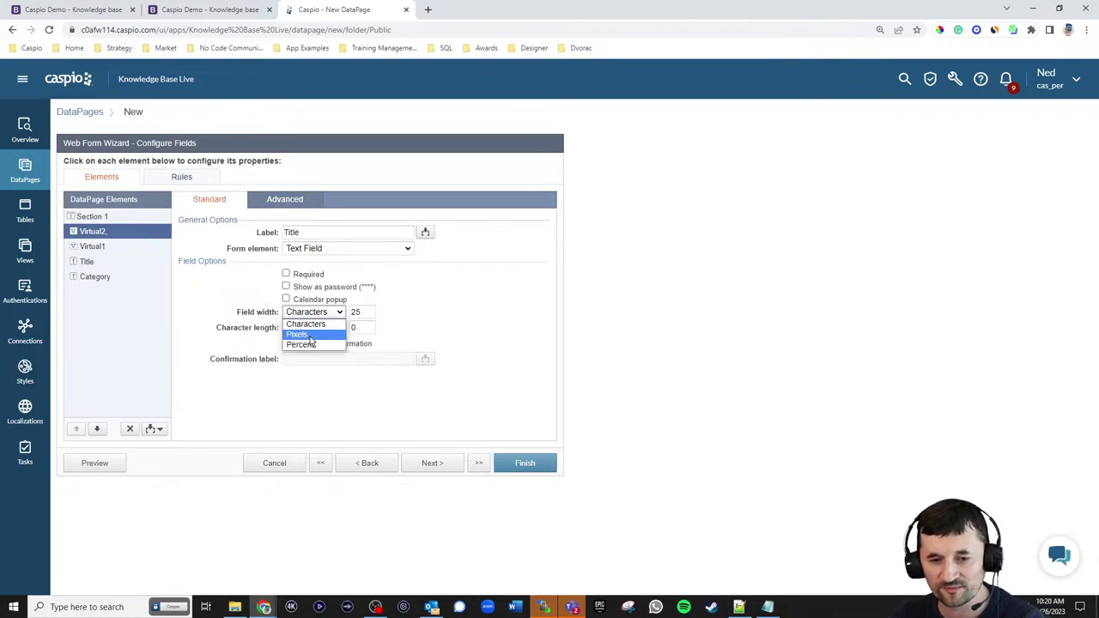
click(314, 331)
drag(373, 311, 315, 312)
text(700)
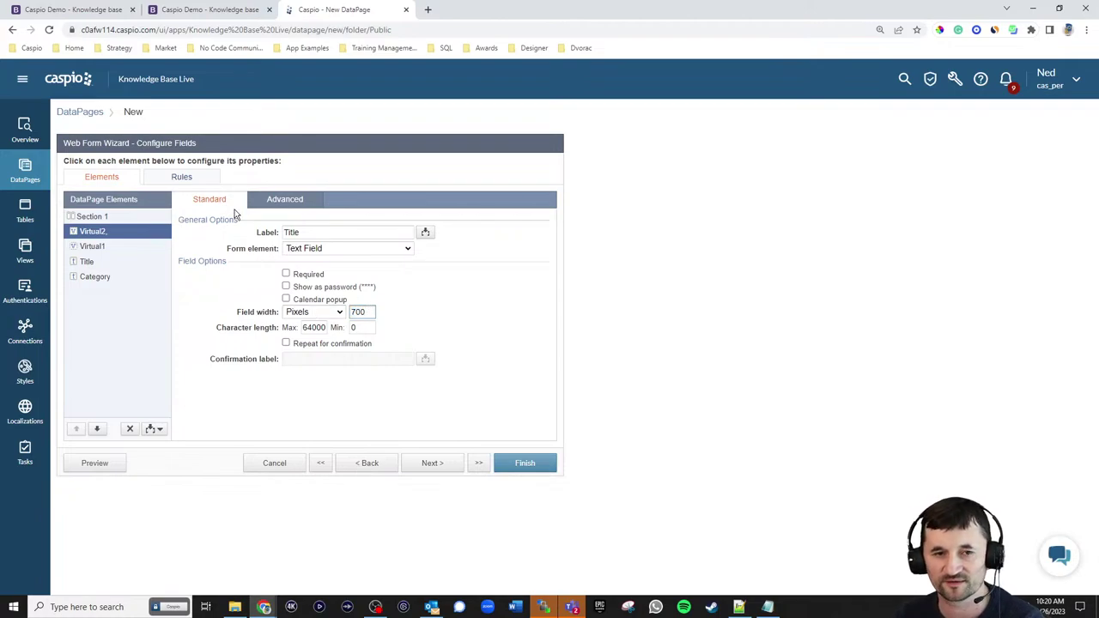
click(66, 8)
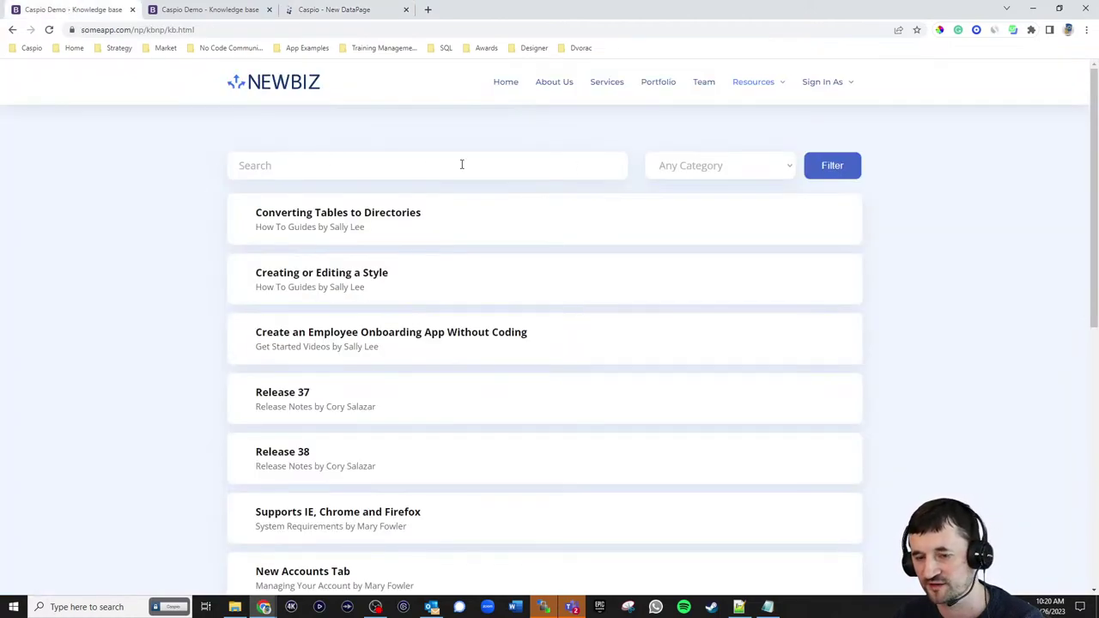
click(342, 12)
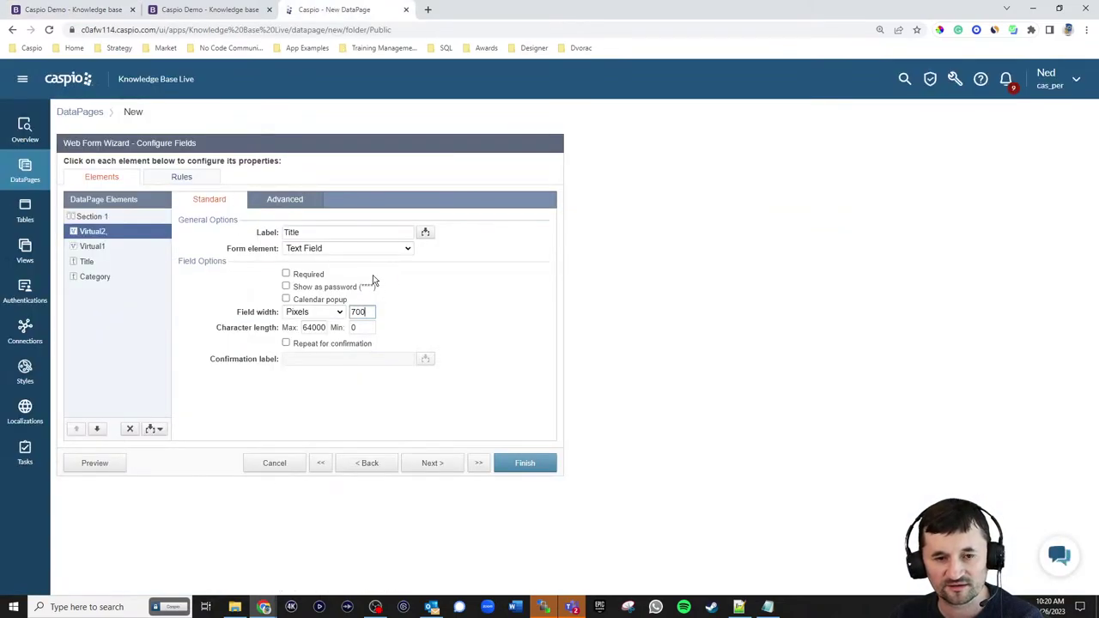
- Make Virtual2 pass its value on exit as the parameter [@!]
click(286, 206)
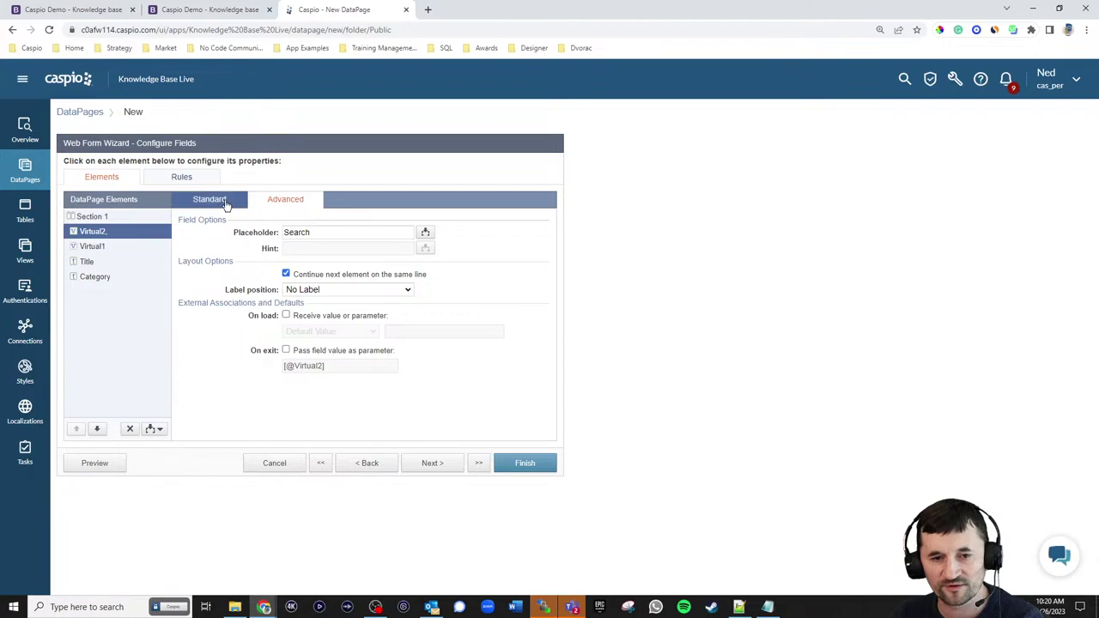
click(316, 352)
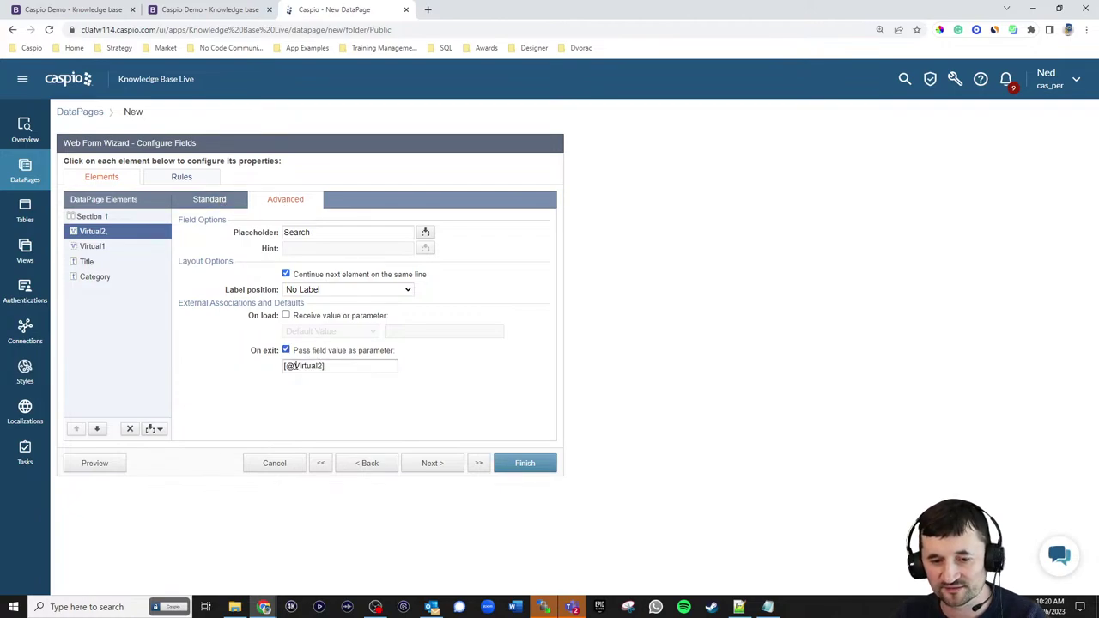
double_click(309, 366)
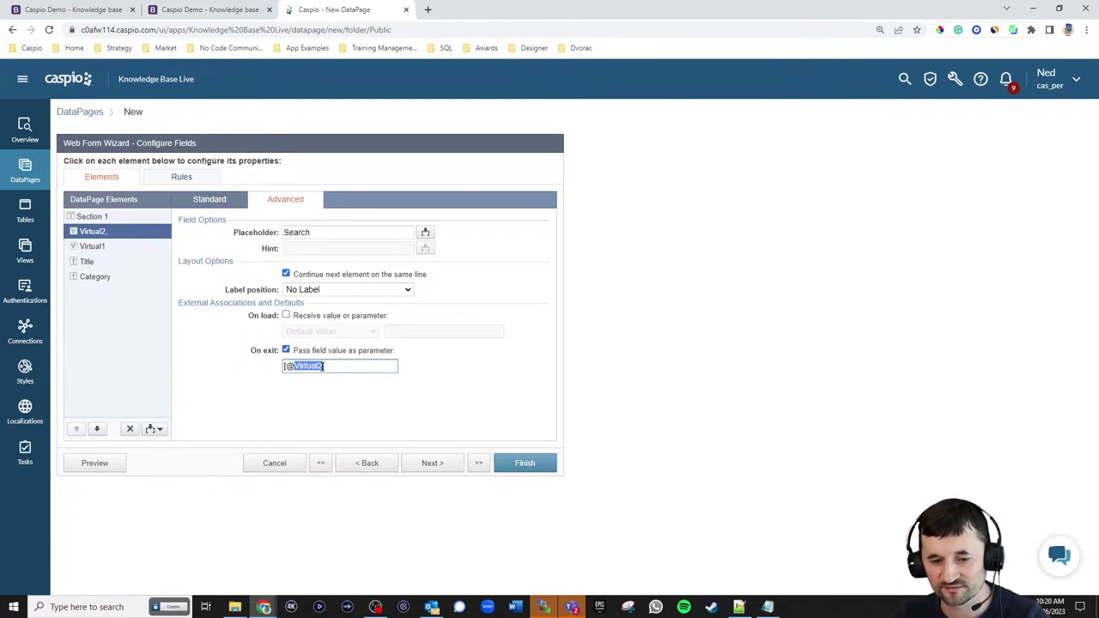
text(!)
click(311, 319)
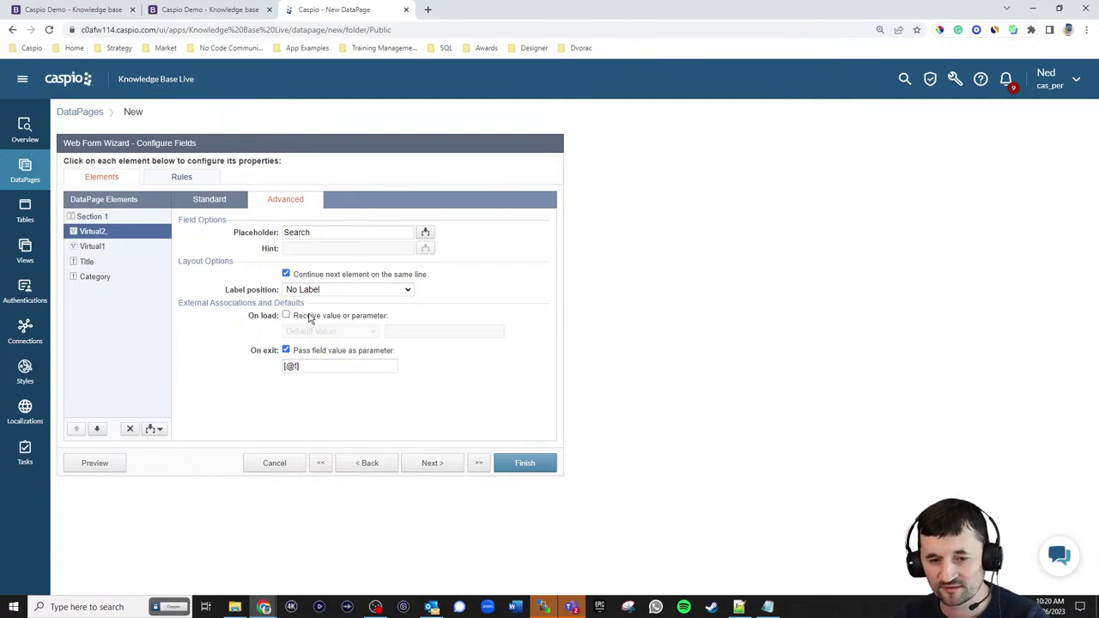
- Have Virtual2 receive its value on load from the external parameter [@!]
click(311, 317)
click(314, 332)
click(316, 354)
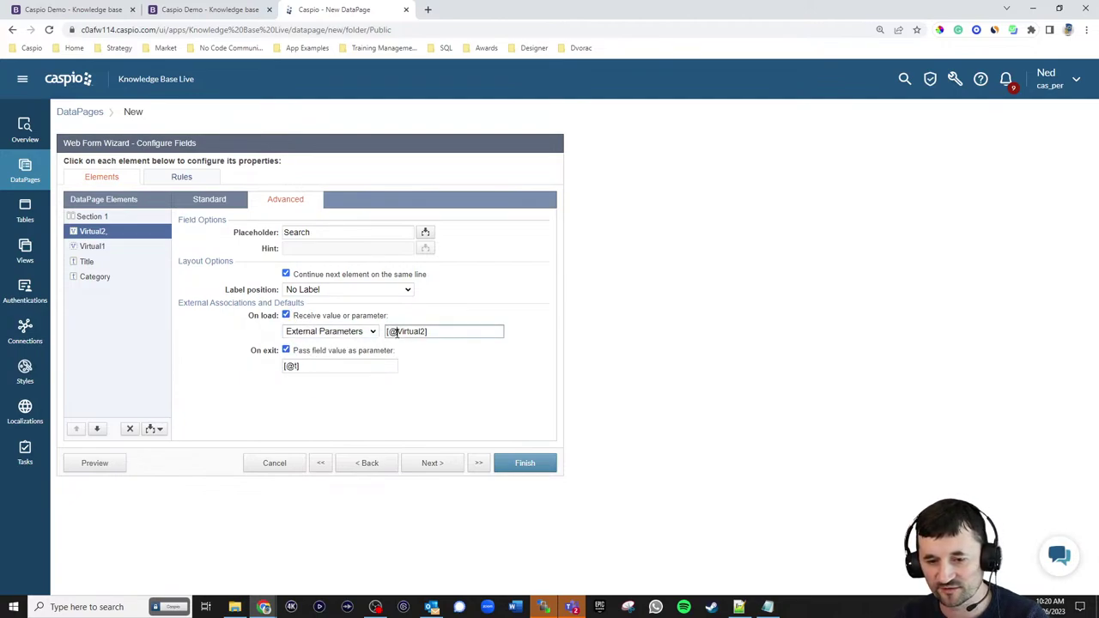
drag(397, 334, 424, 330)
text(!)
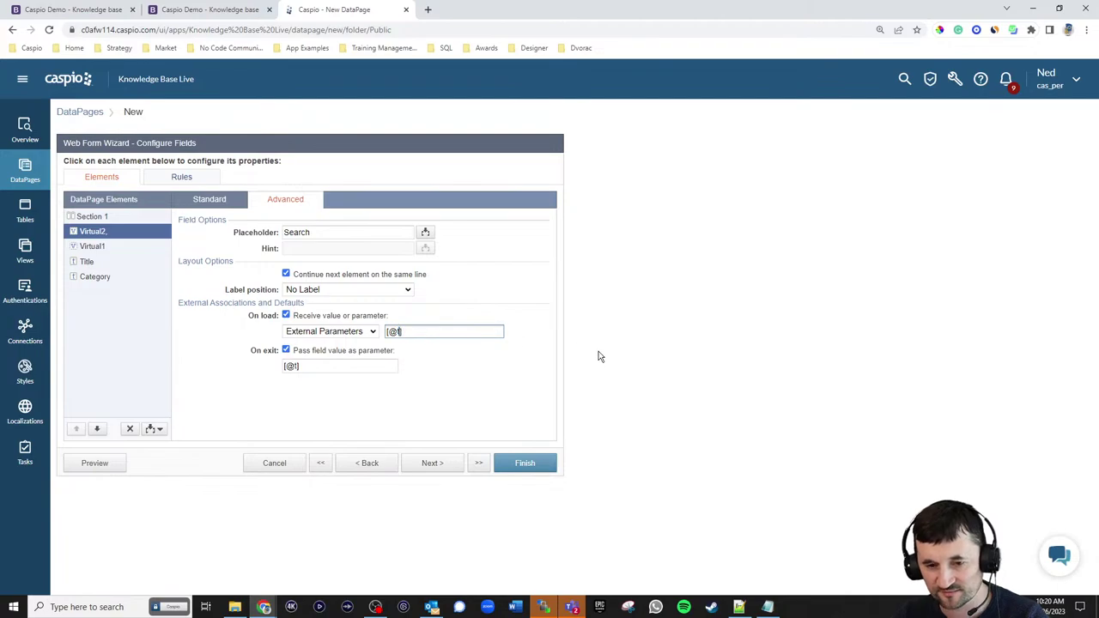
click(568, 342)
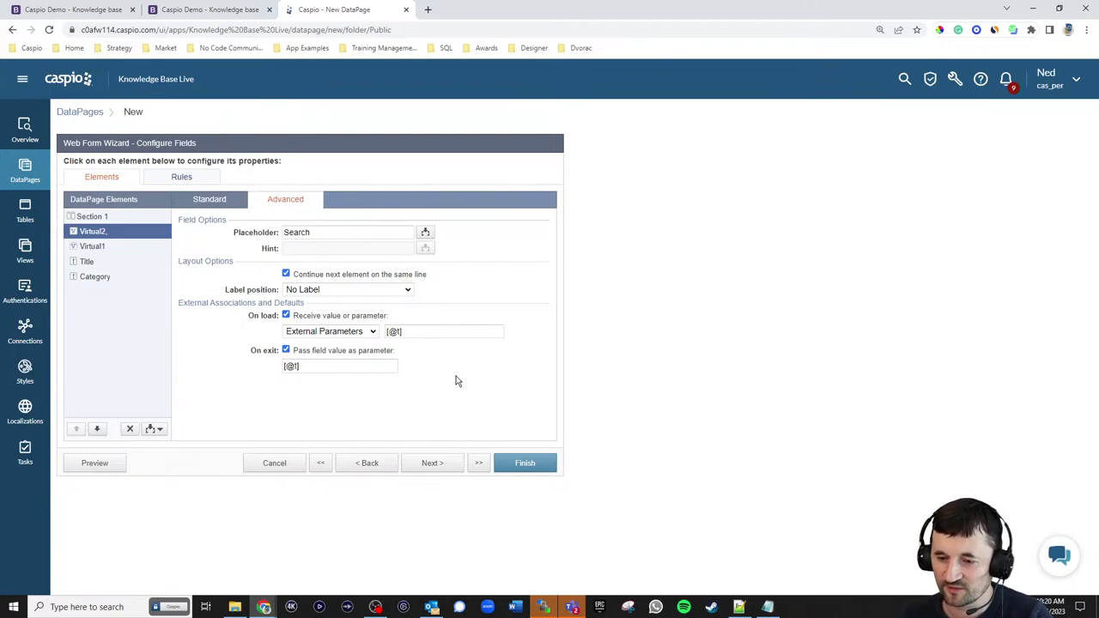
click(290, 364)
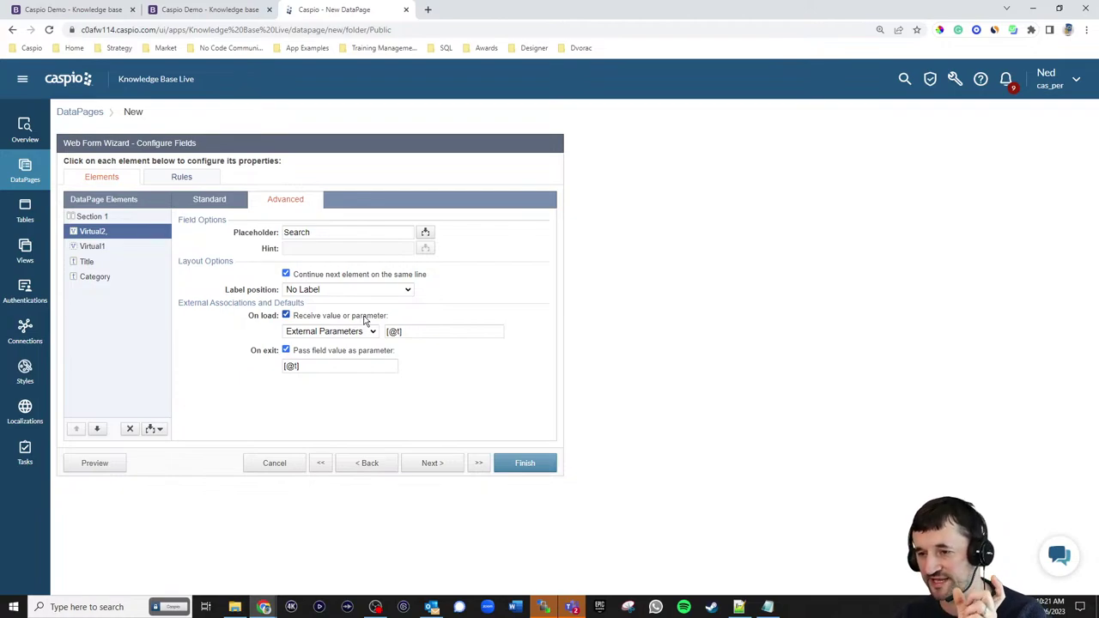
- Search 'con' on the NEWBIZ page to confirm it narrows the articles, then clear it
click(94, 10)
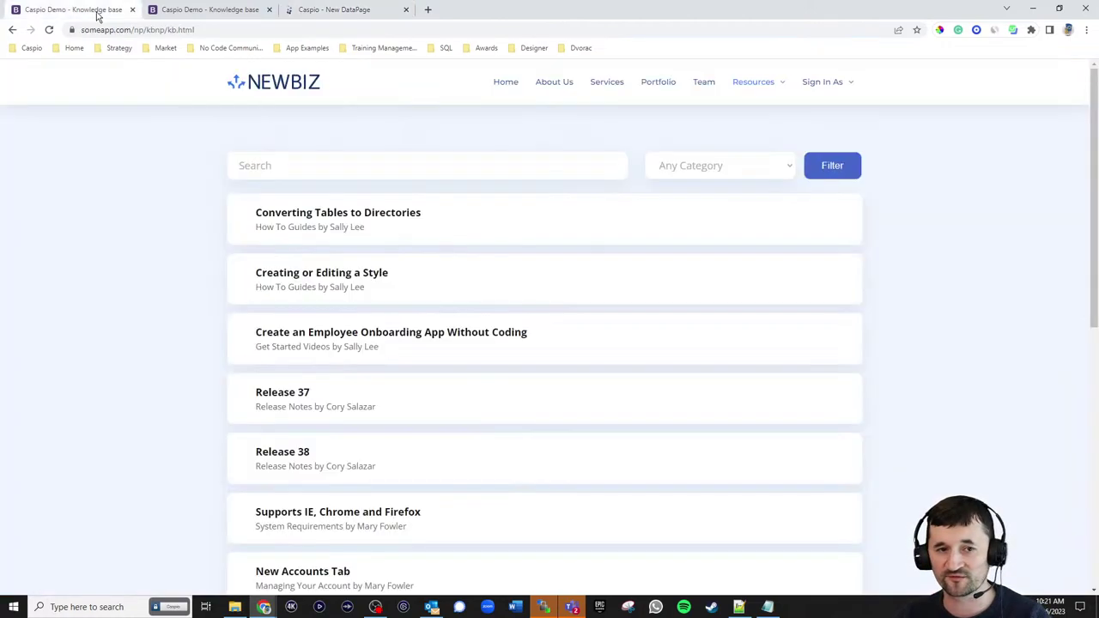
click(290, 163)
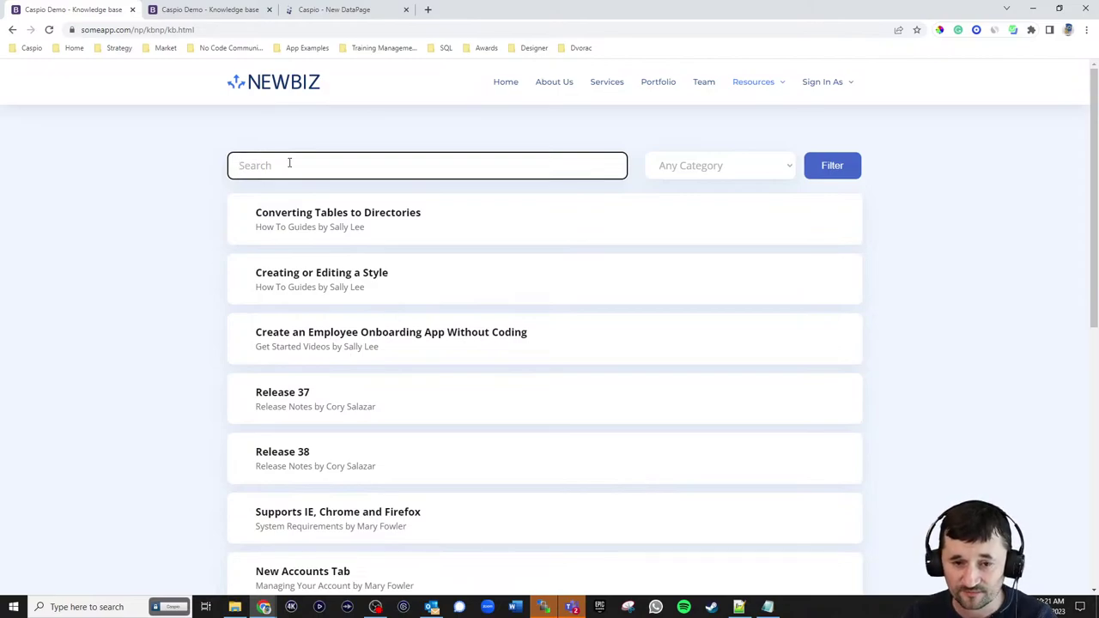
text(con)
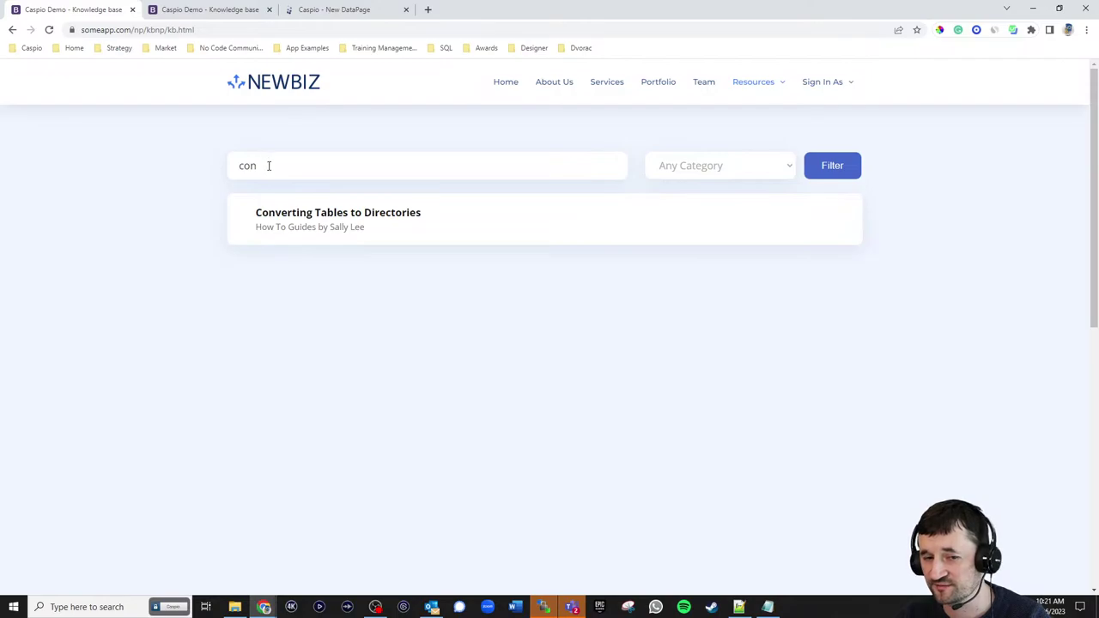
drag(269, 166, 197, 167)
key(BackSpace)
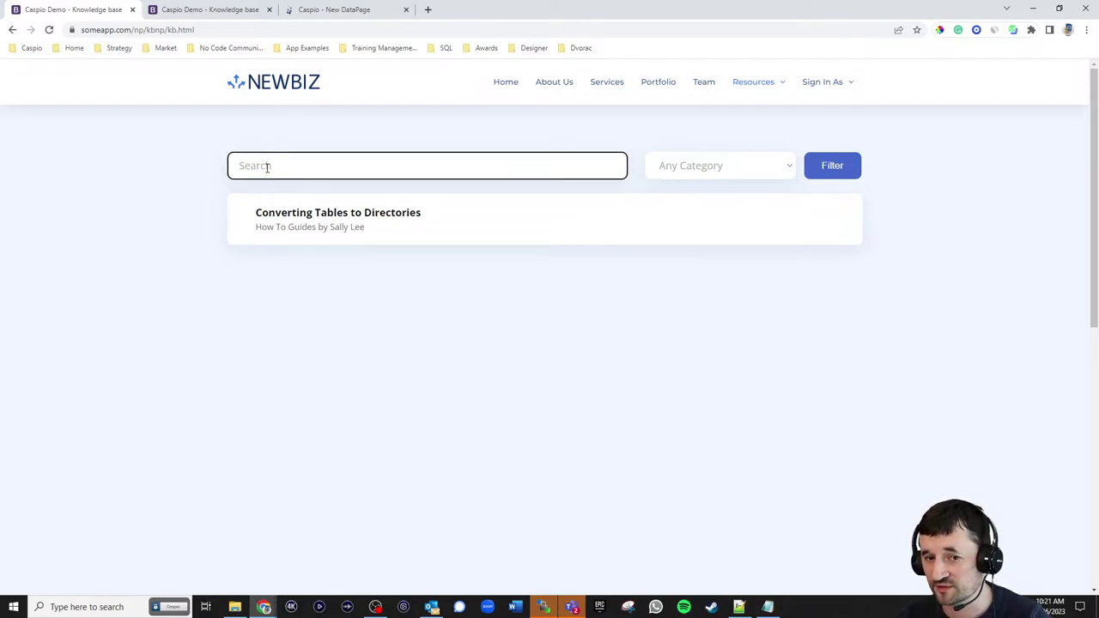
click(343, 11)
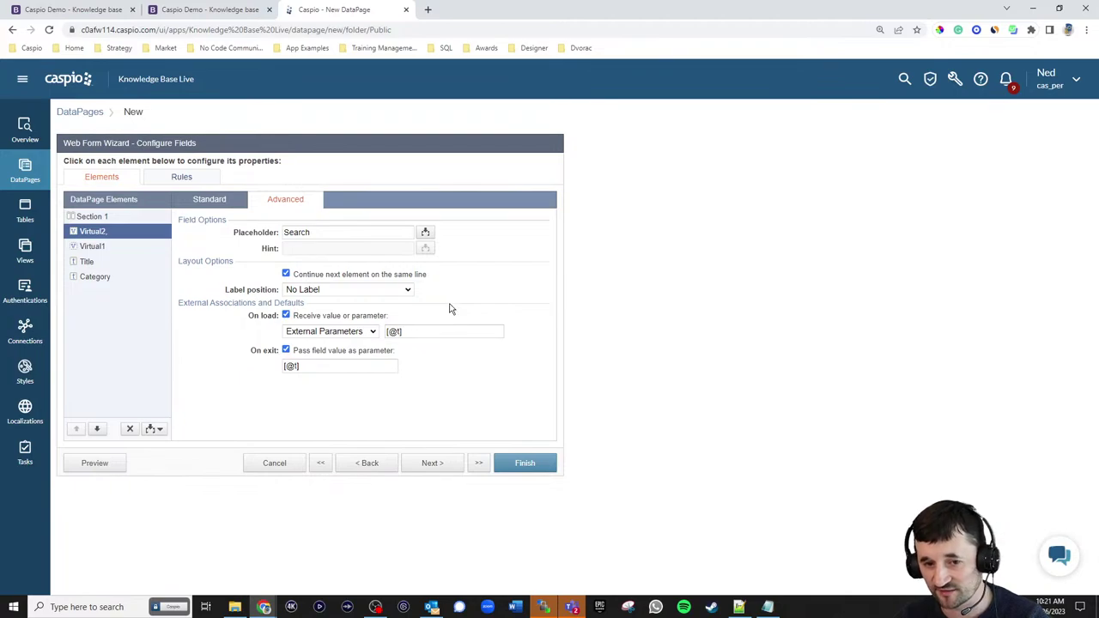
- Set Virtual1 to No Label and change its form element to a Dropdown
click(95, 249)
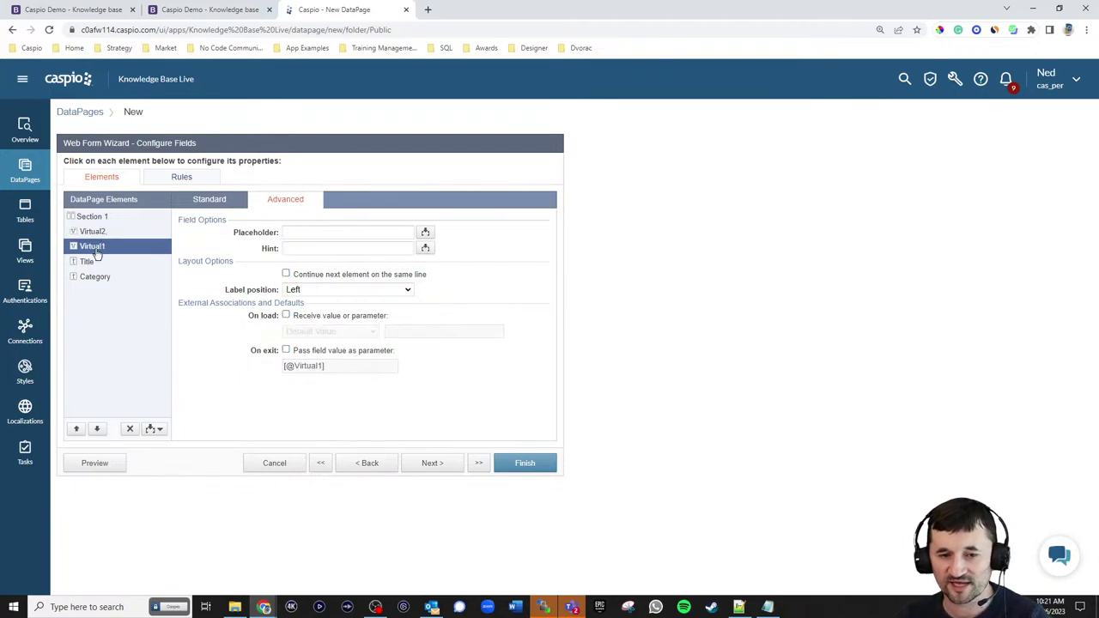
click(297, 233)
text(C)
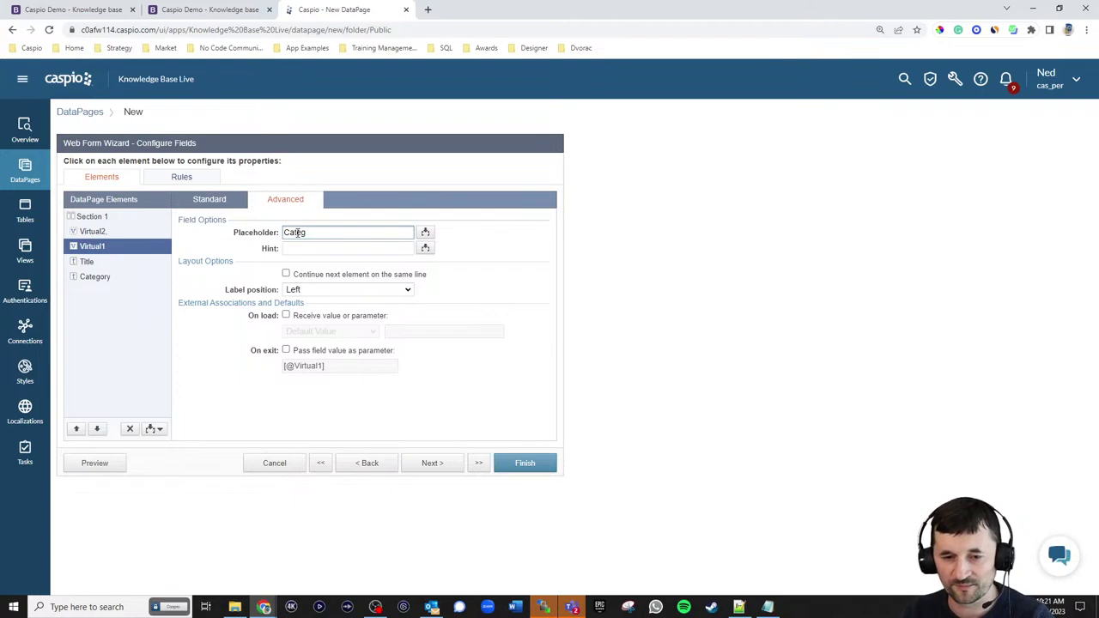
click(332, 289)
click(323, 322)
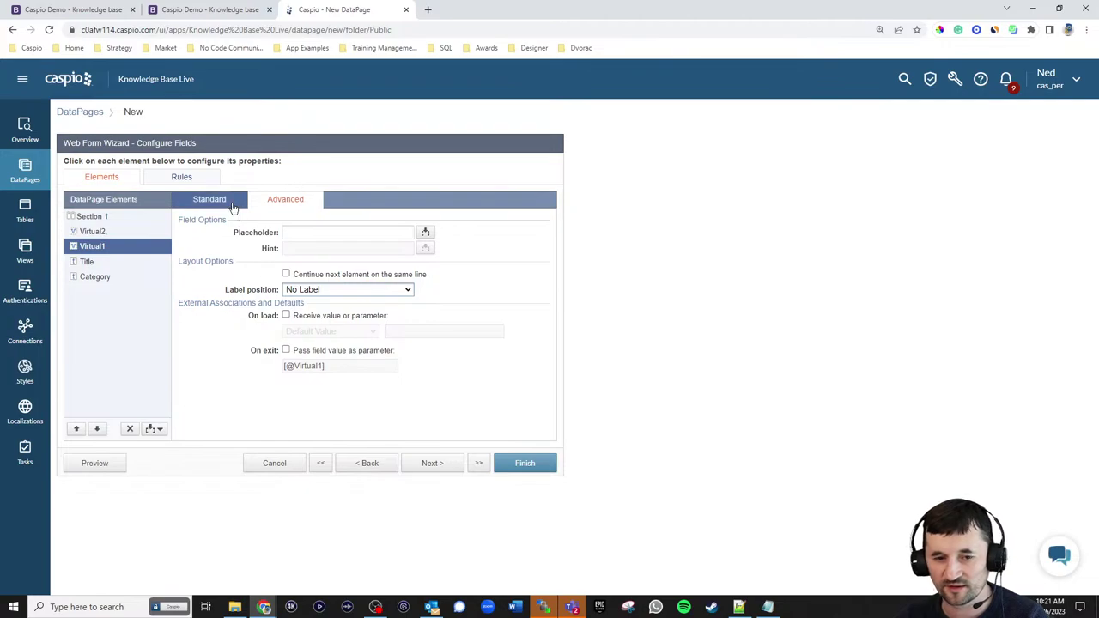
click(211, 199)
click(323, 248)
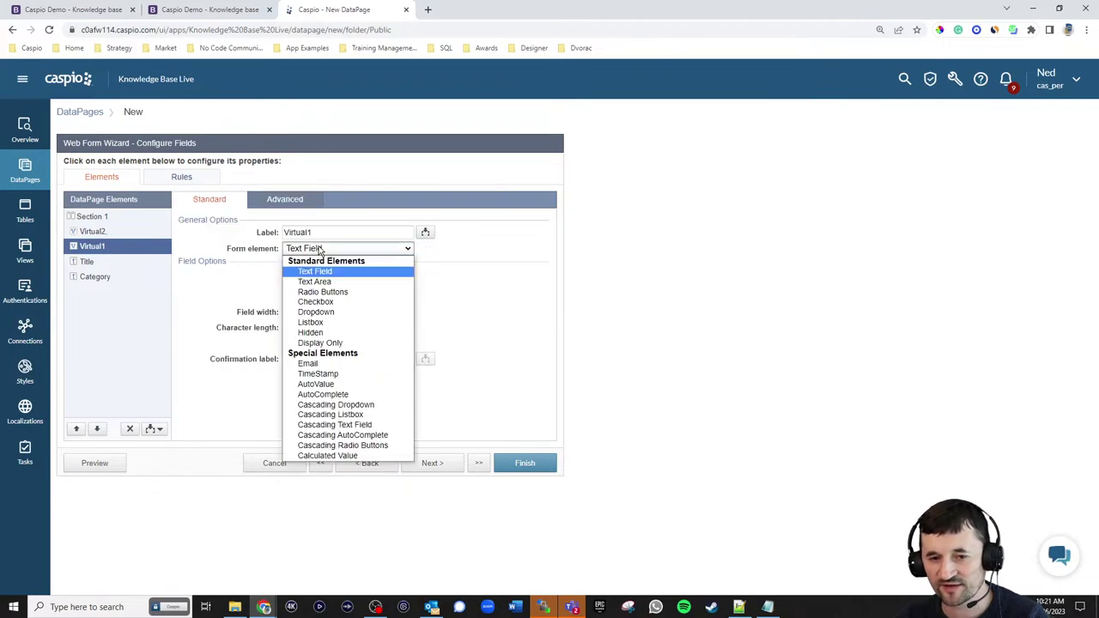
click(318, 312)
- Add a custom 'Any category' option with a blank value to the dropdown
click(318, 349)
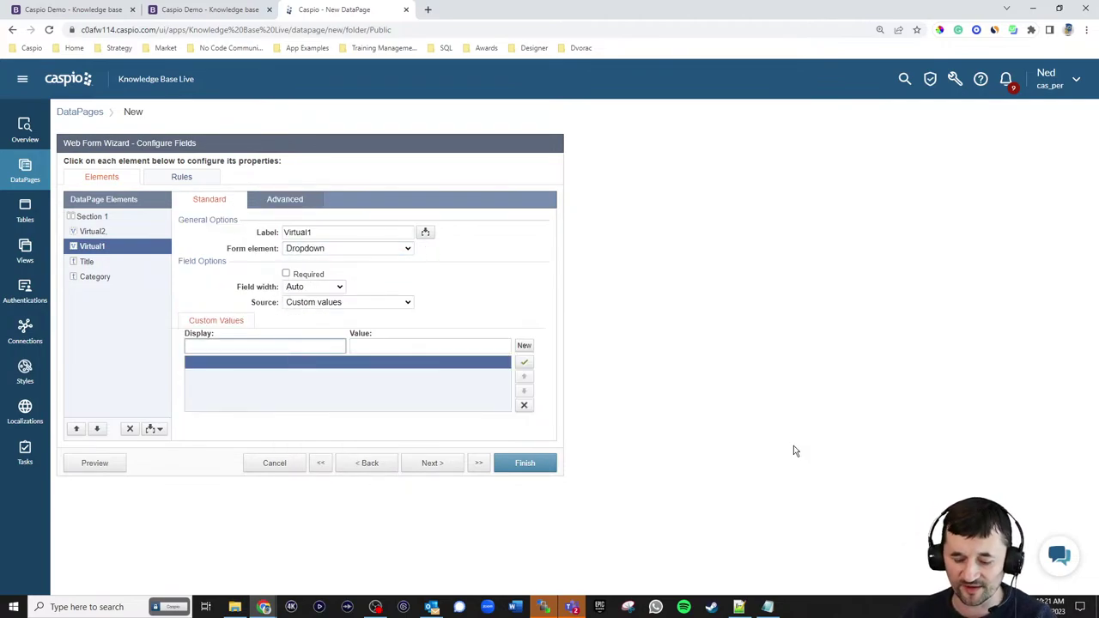
text(Any category)
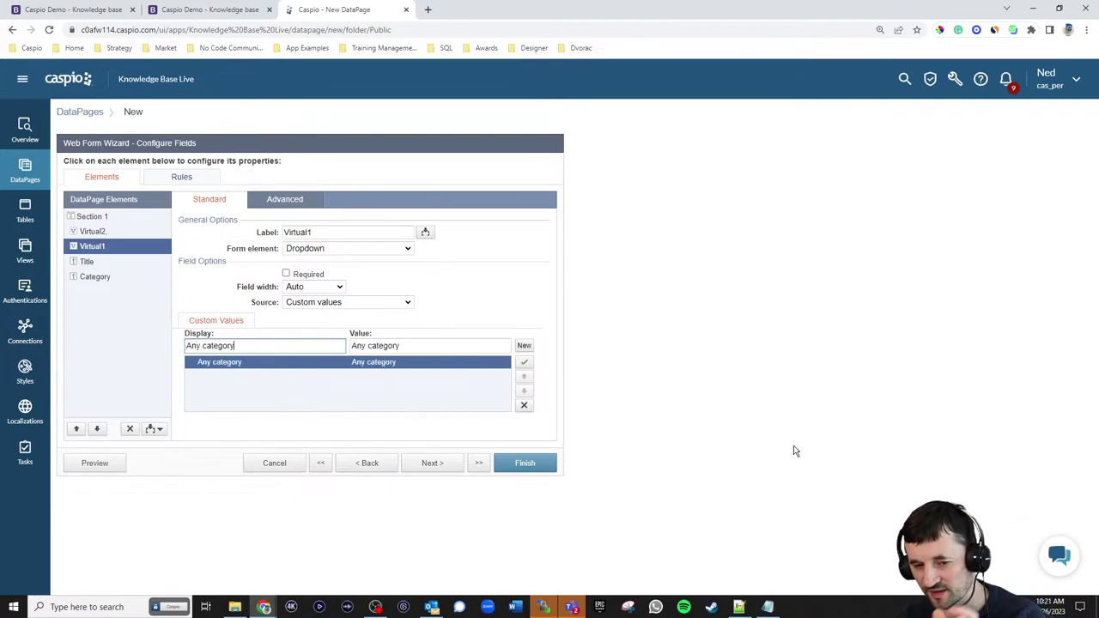
drag(442, 348, 329, 346)
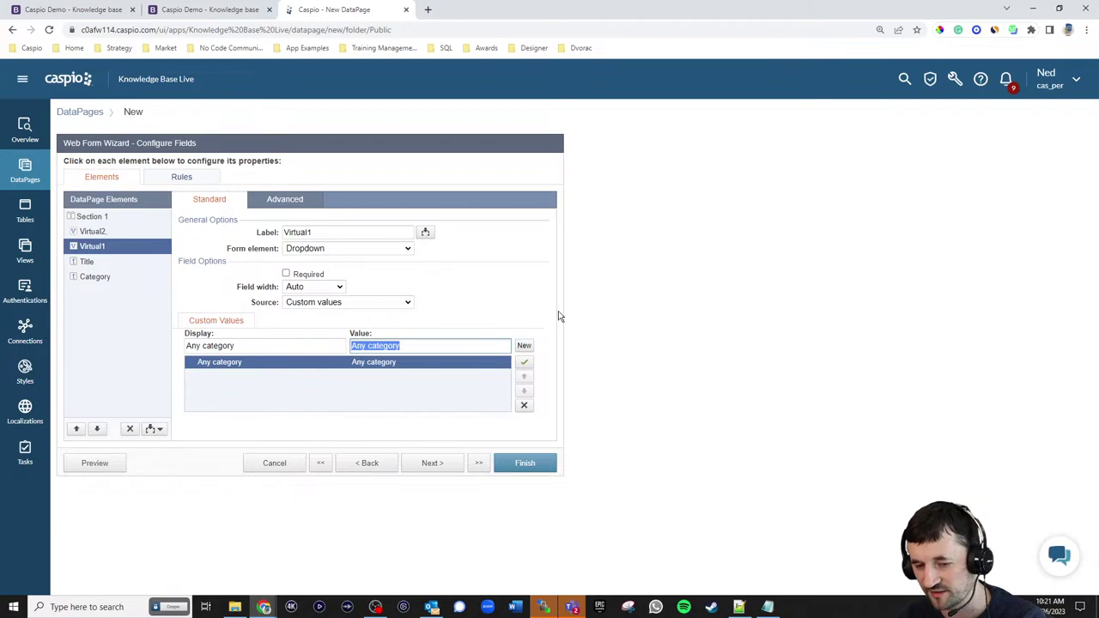
key(BackSpace)
- Source the dropdown from Both, using lookup table kb_np_categories_lookup_live with Sort None
click(404, 303)
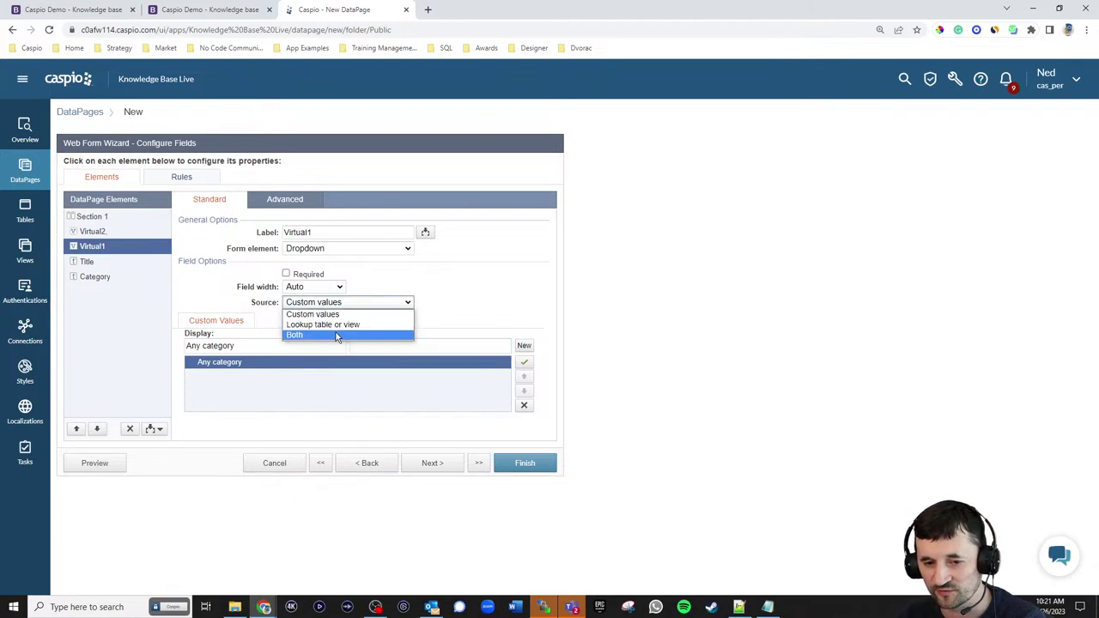
click(335, 336)
click(304, 323)
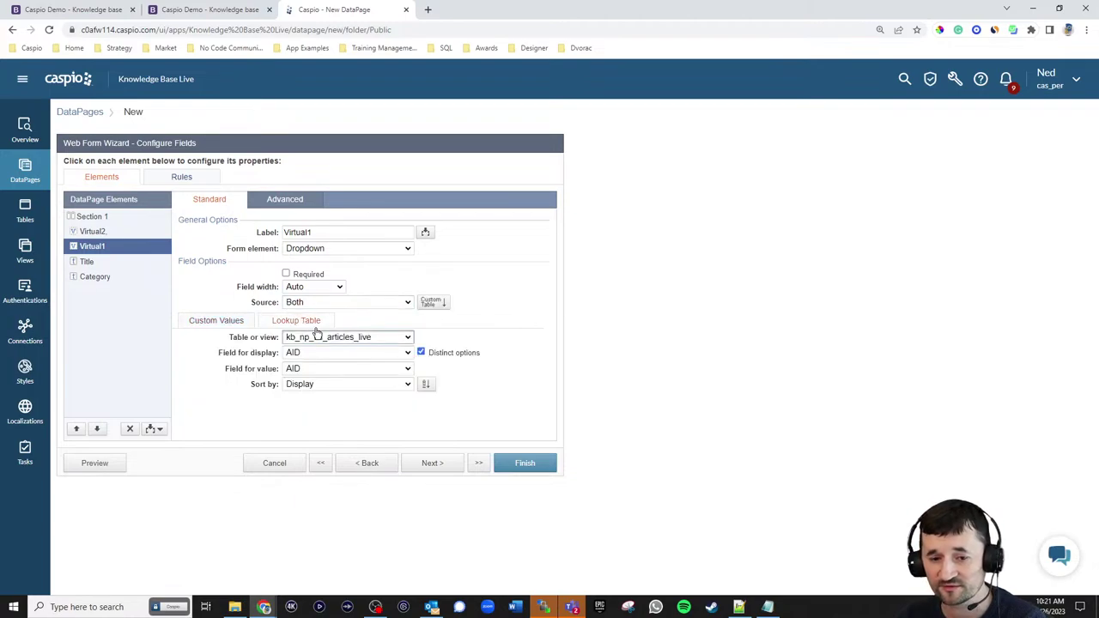
click(324, 339)
click(339, 360)
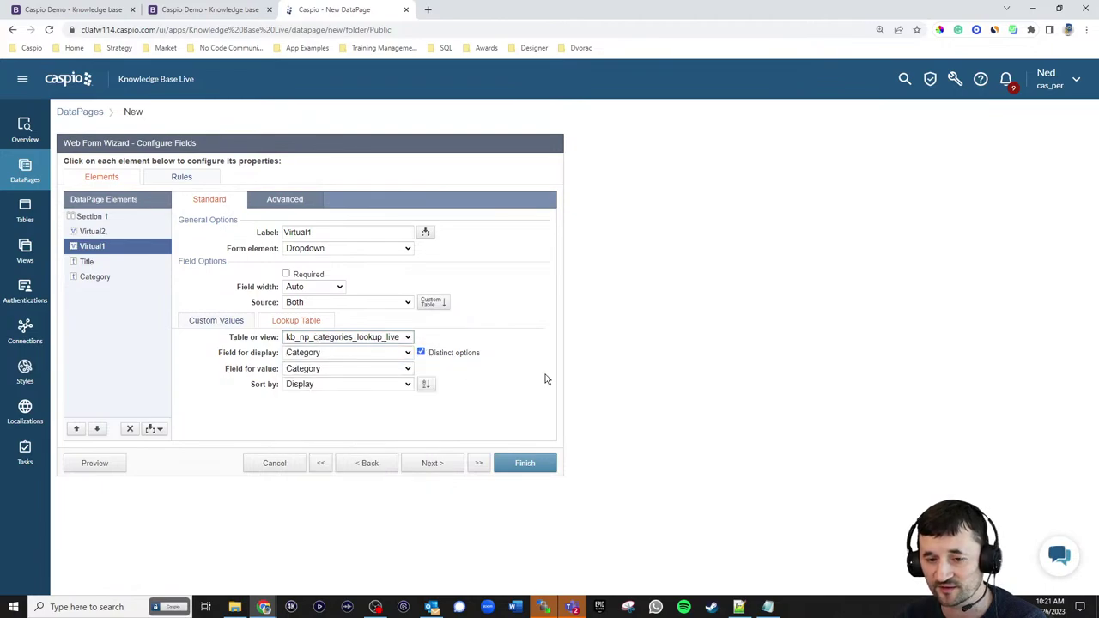
click(331, 386)
click(332, 395)
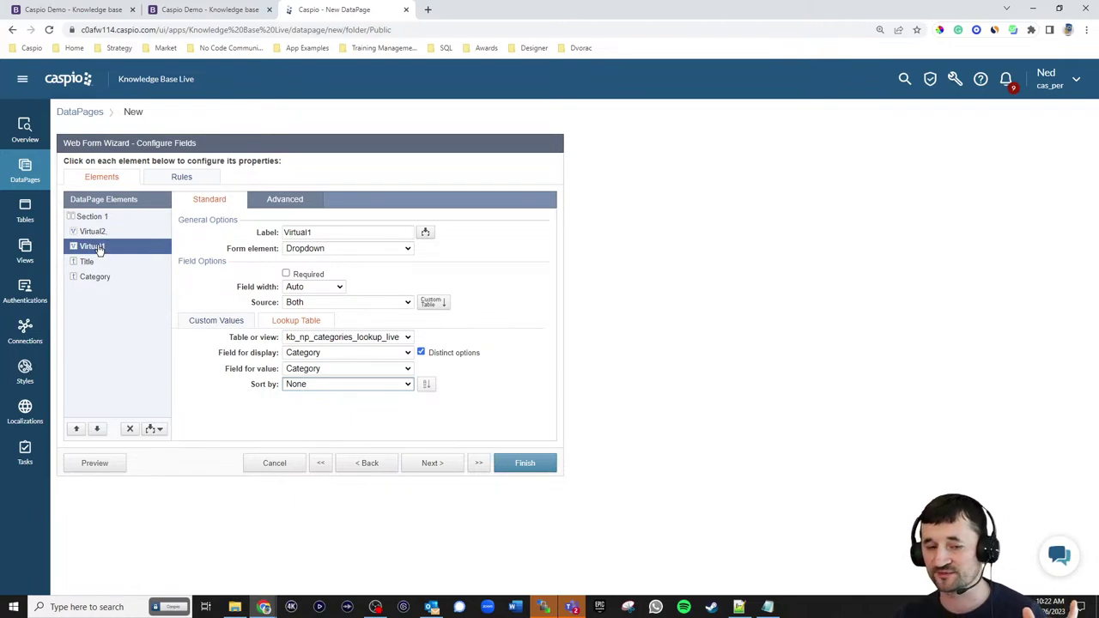
click(86, 10)
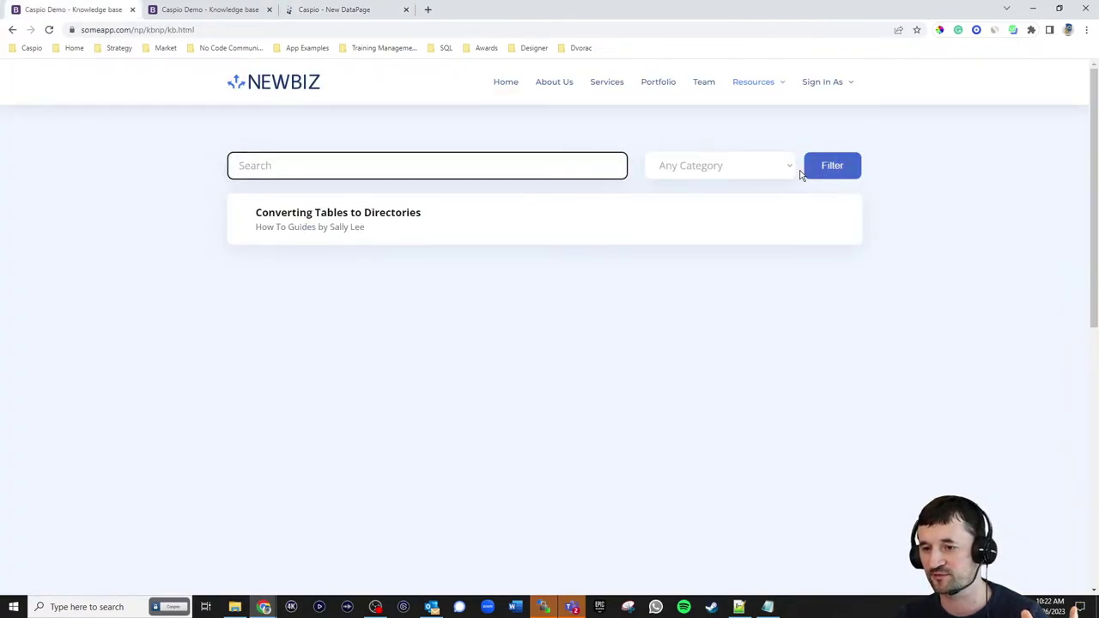
click(301, 13)
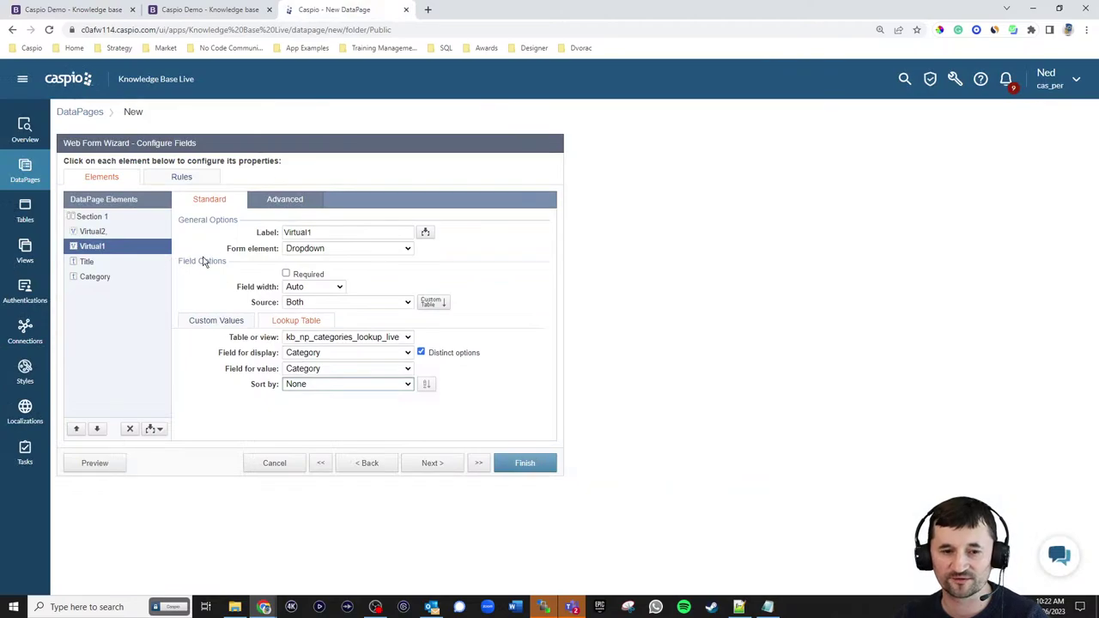
click(152, 430)
- Add HTML Block 1 below Virtual1 and keep Virtual1 on the same line
click(118, 458)
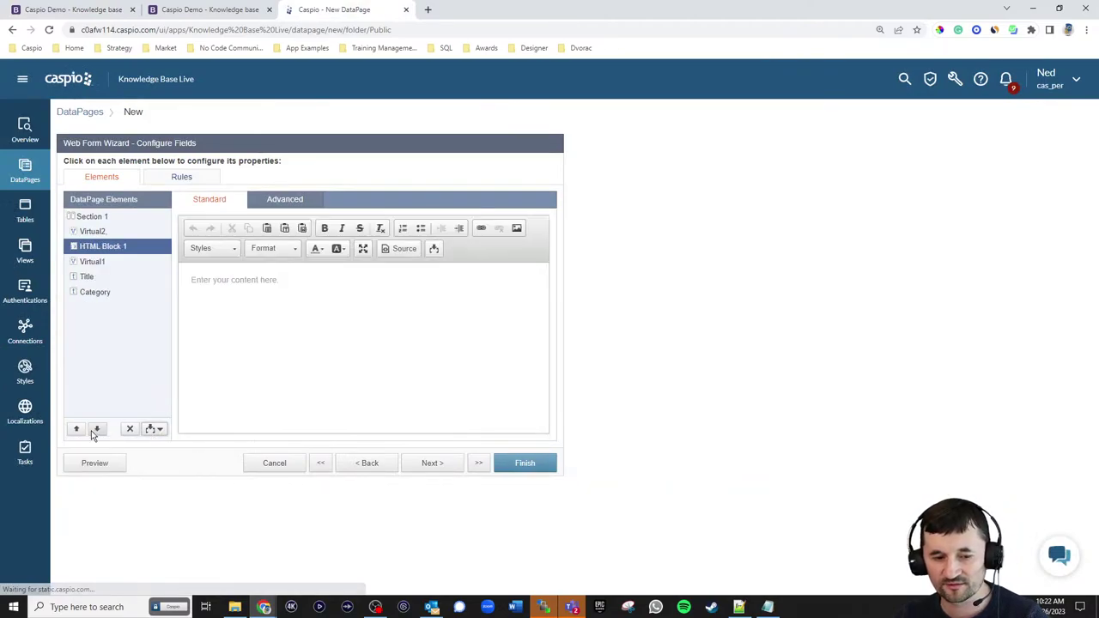
click(98, 429)
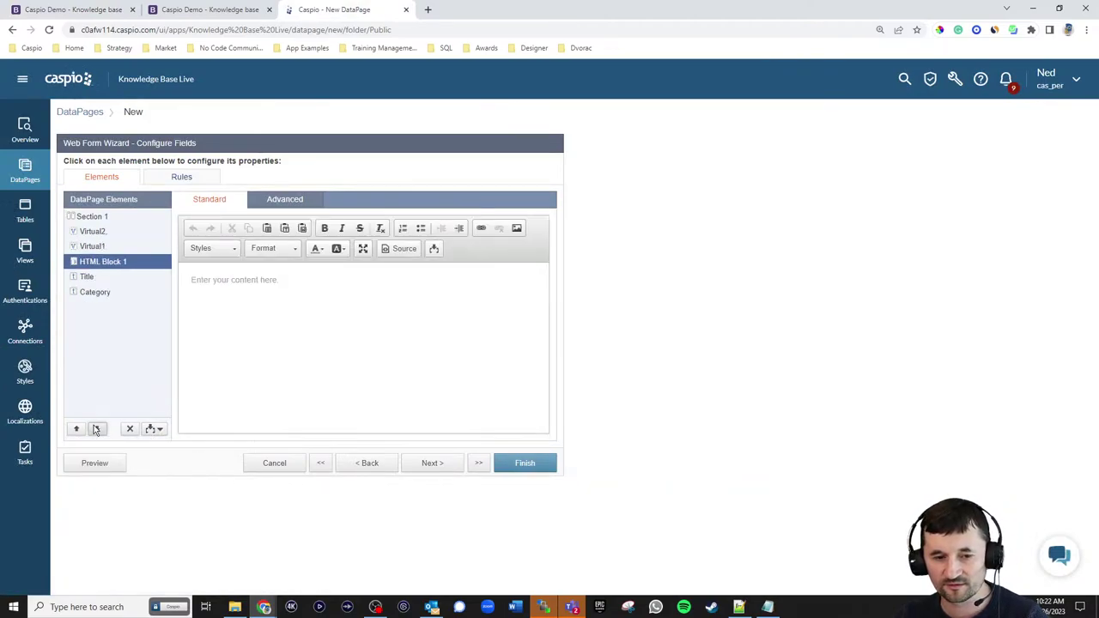
click(101, 248)
click(294, 202)
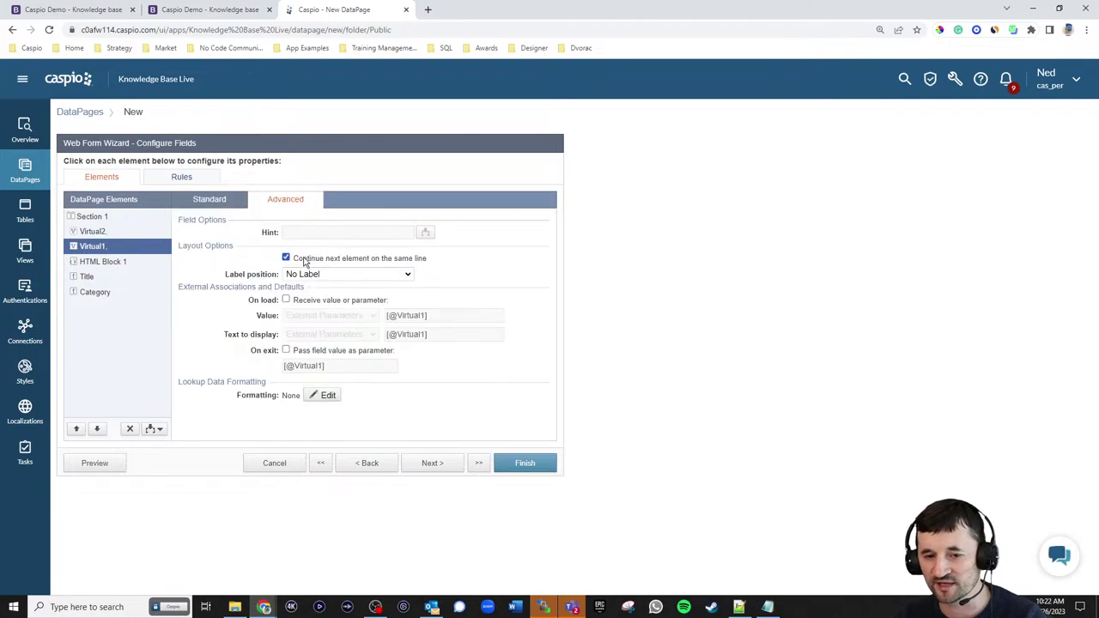
- Disable HTML Block 1's HTML editor and paste in the style and Filter button code
click(109, 265)
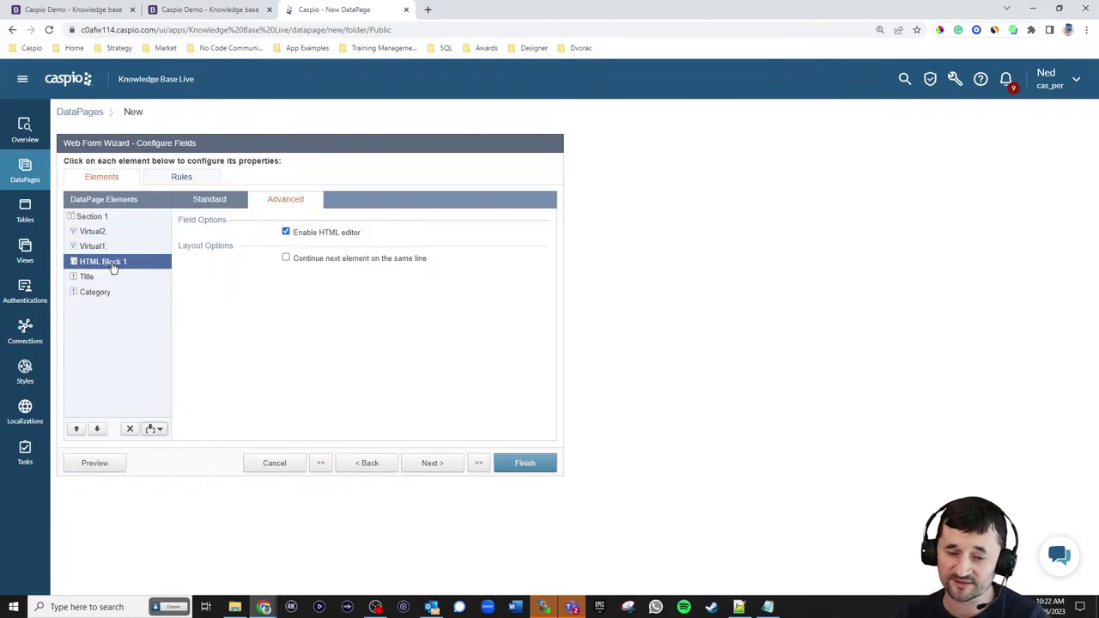
click(213, 204)
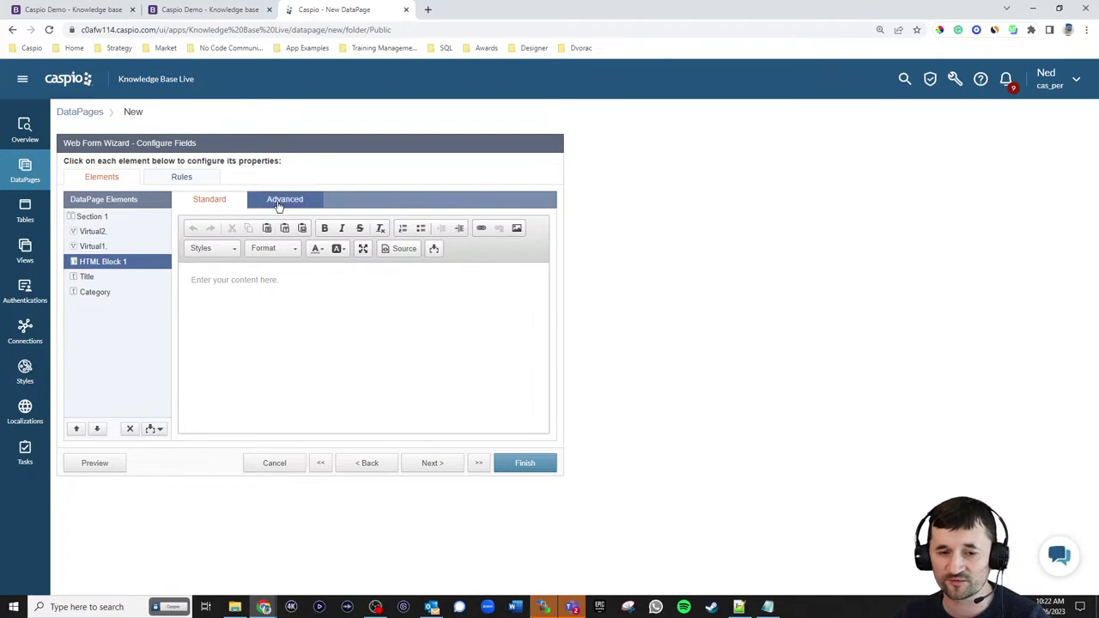
click(277, 206)
click(286, 231)
click(222, 205)
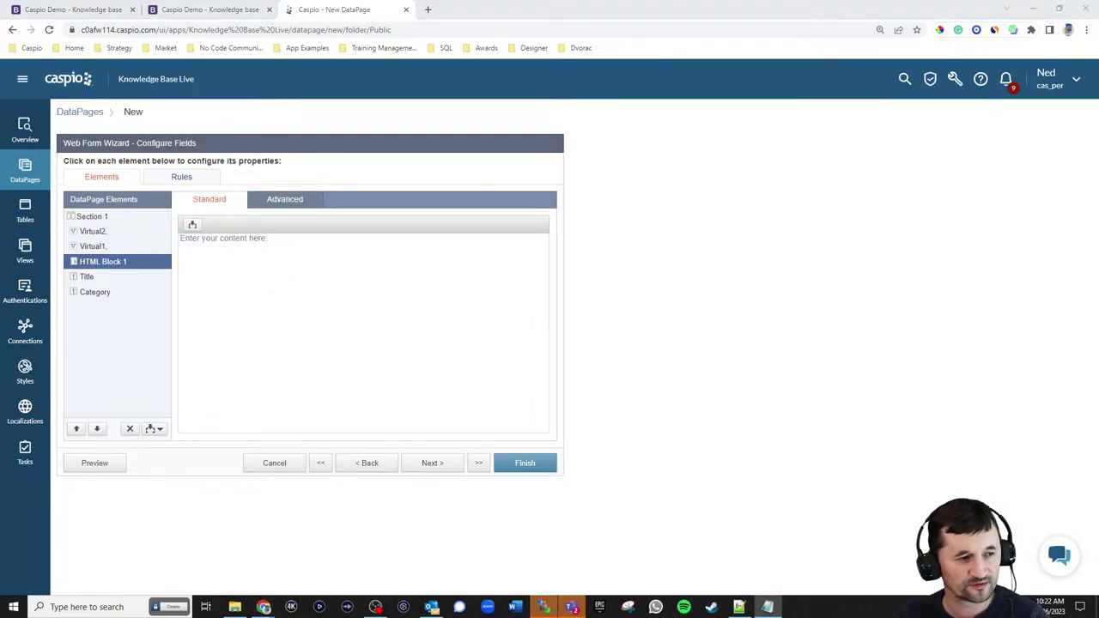
click(244, 280)
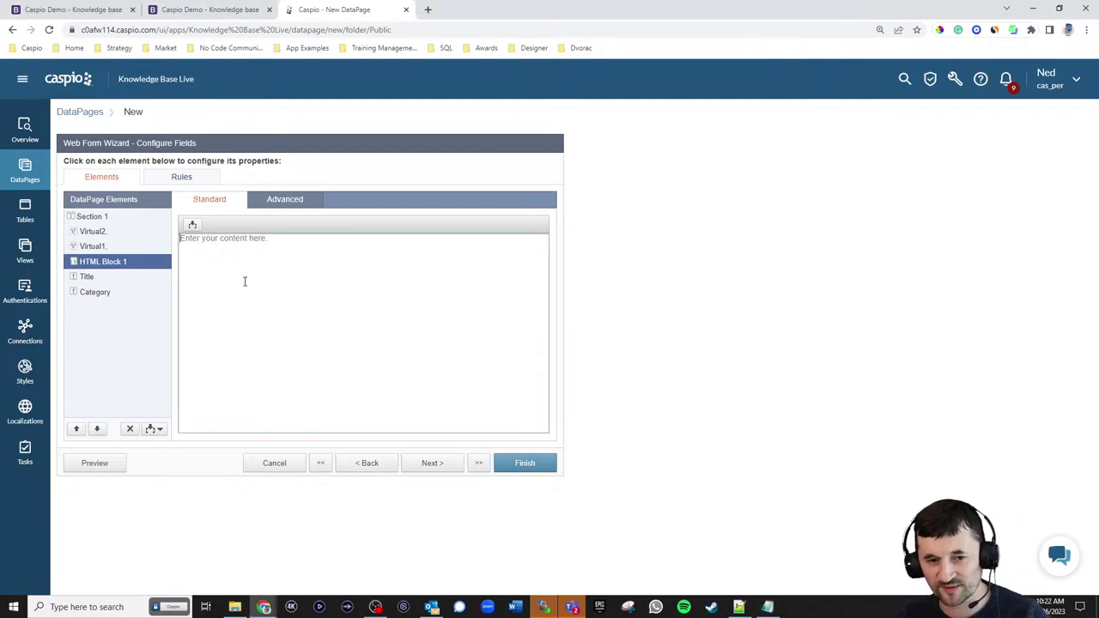
text(<style> .cbSubmitButtonContainer { display: none !important; } </style> <input class="cbSubmitButton" id="SubmitBtn" name="SubmitBtn" style="margin: -7px 0px 25px -15px;" type="submit" value="Filter" />)
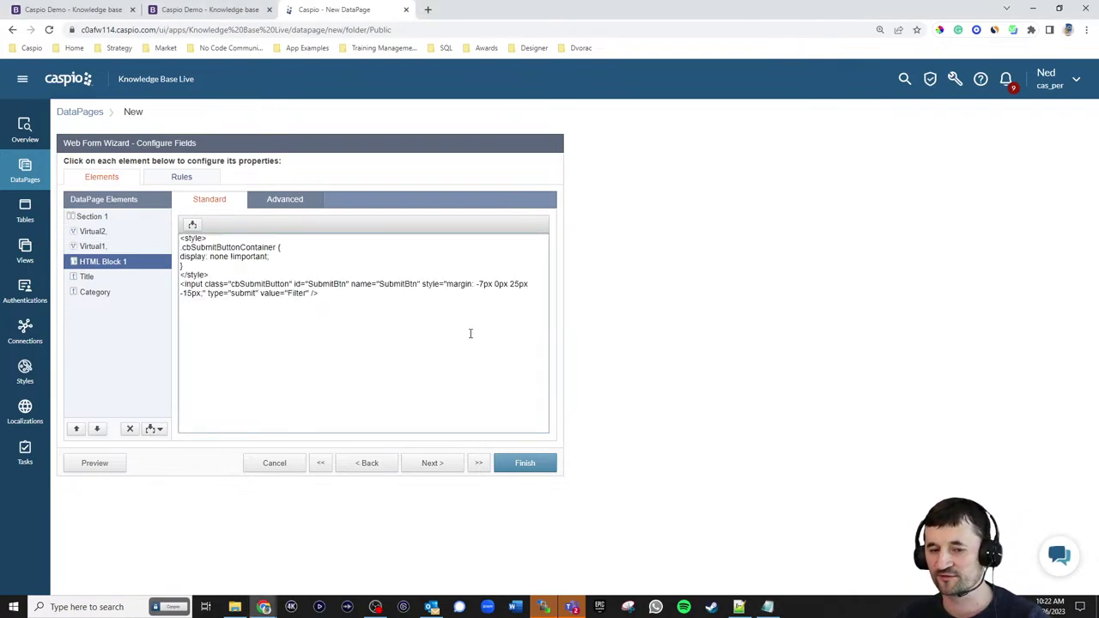
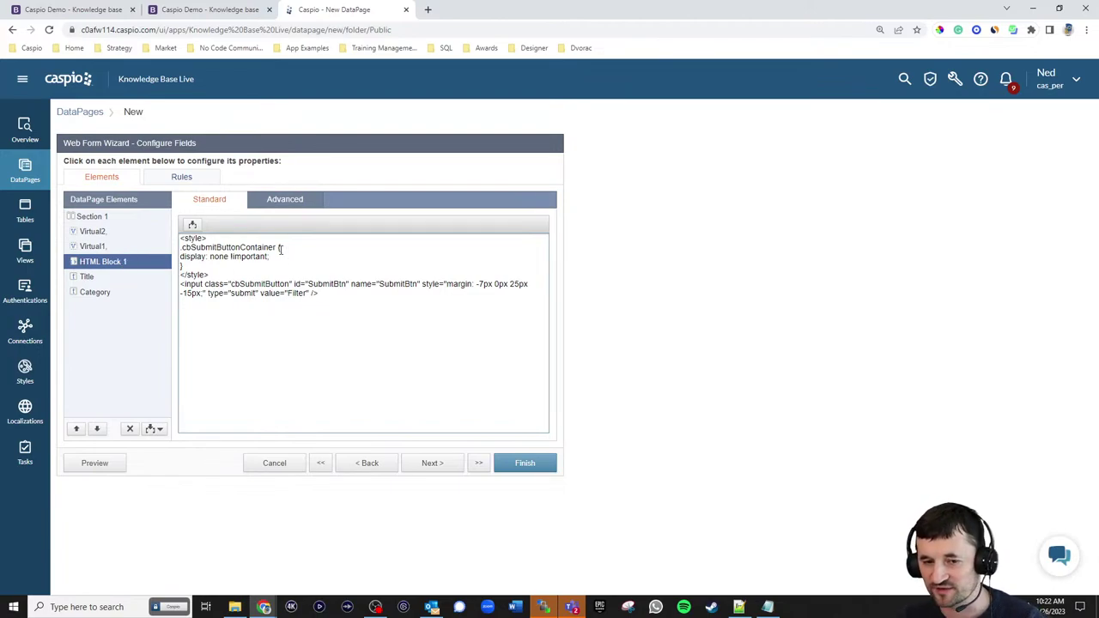
- Delete the Title and Category fields from the search form
click(85, 277)
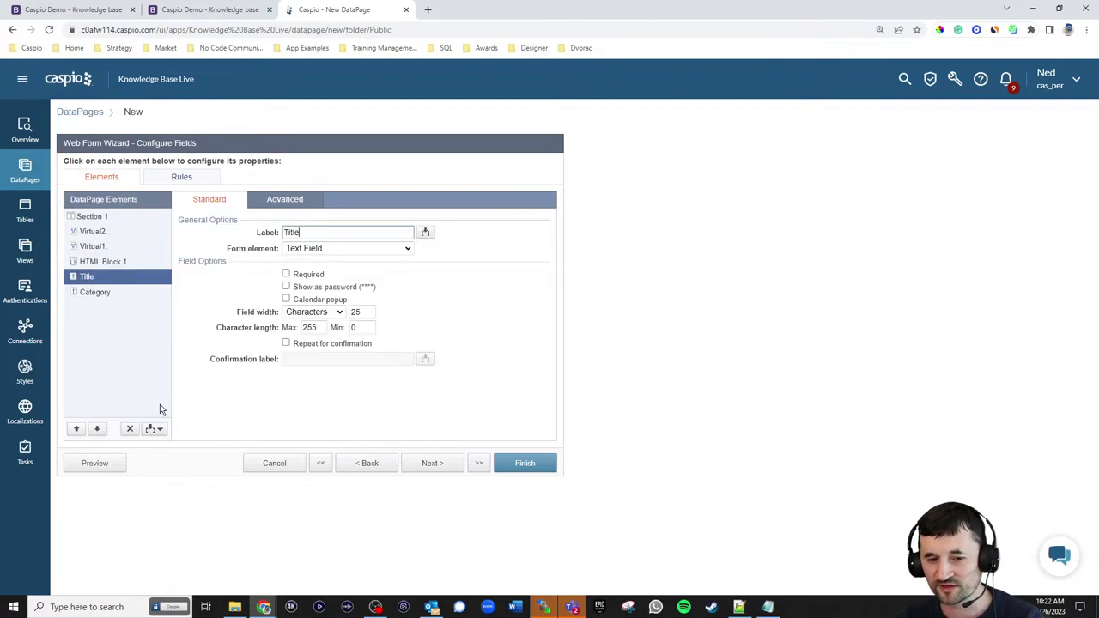
click(129, 429)
click(646, 305)
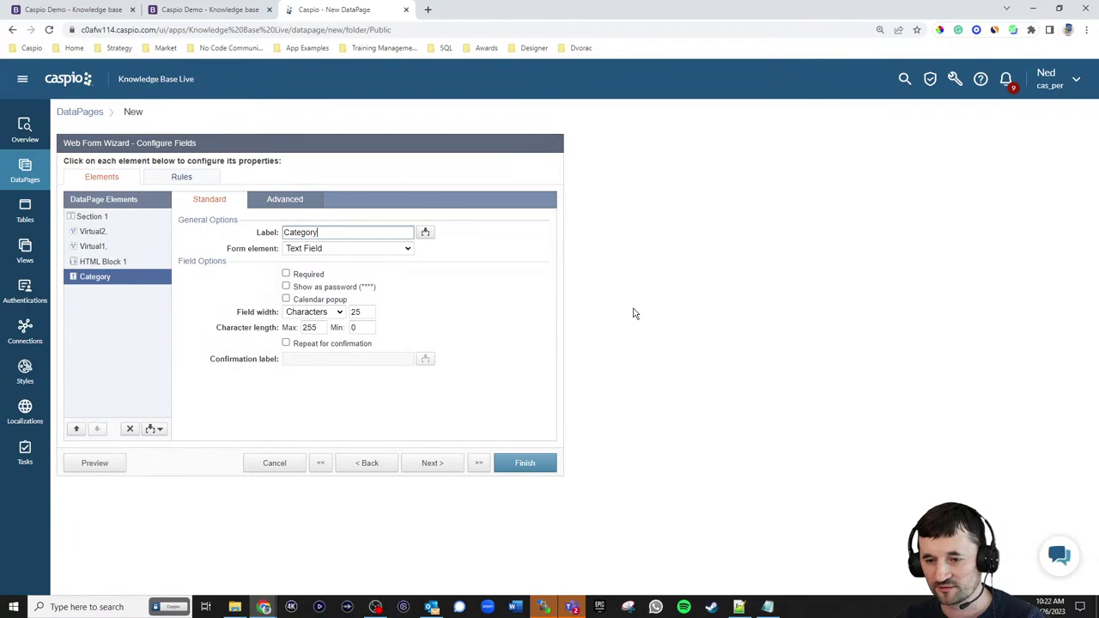
click(131, 429)
click(678, 311)
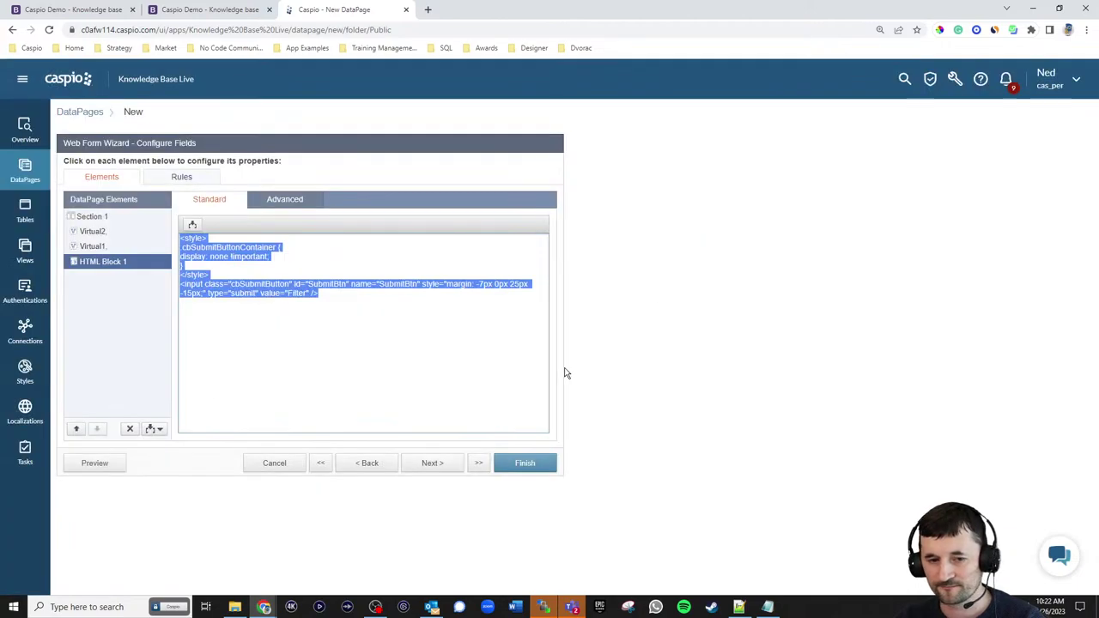
- Set the after-submit destination to Same form and finish the DataPage
click(423, 464)
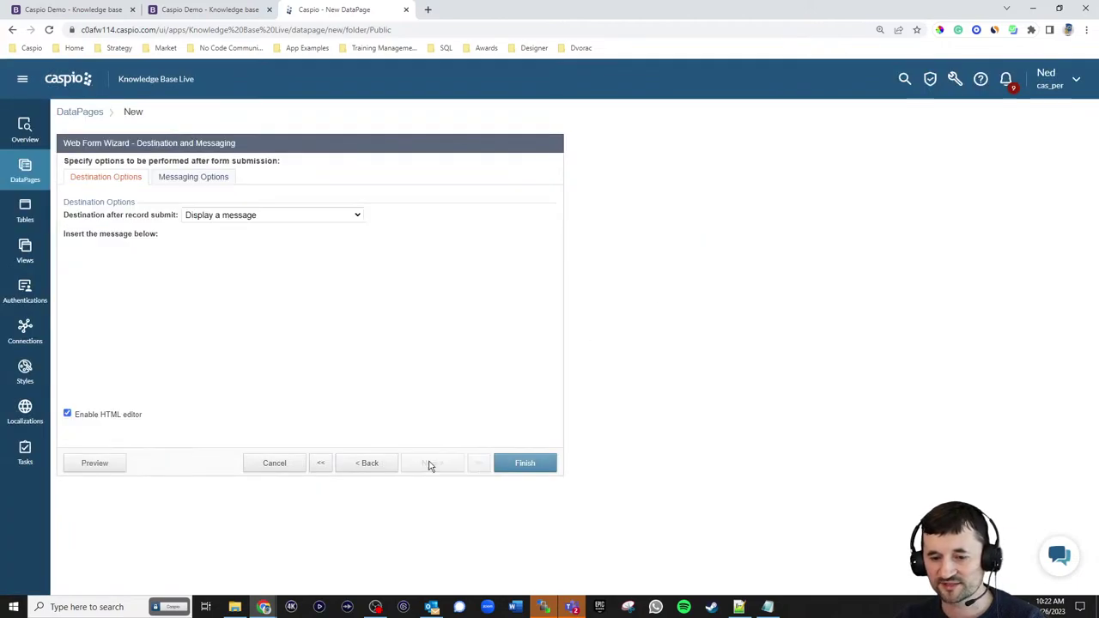
click(264, 220)
click(265, 227)
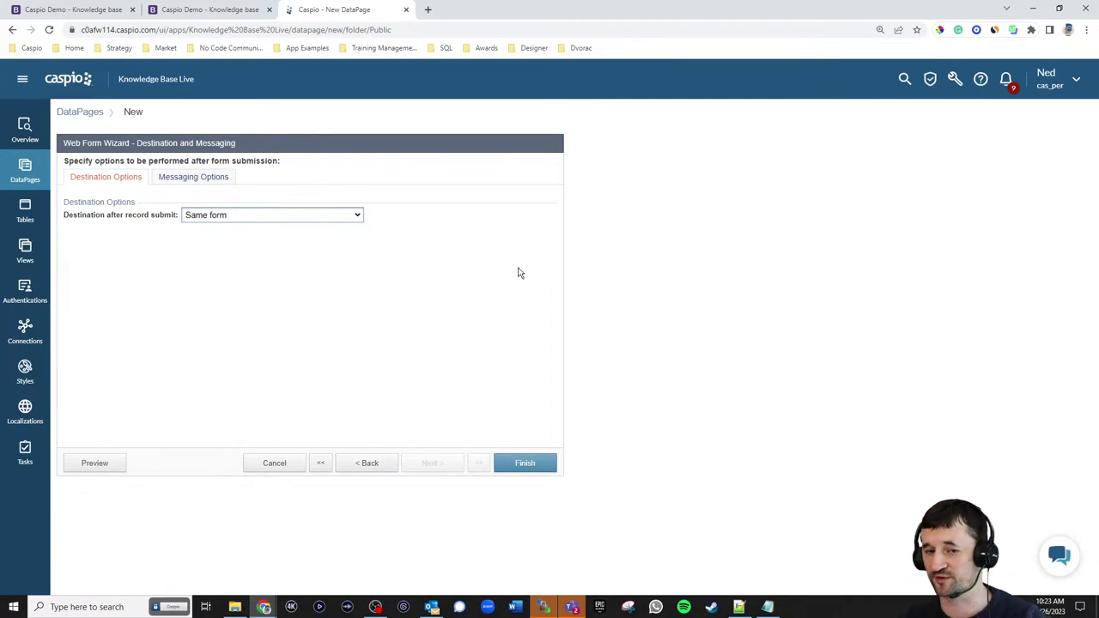
click(522, 466)
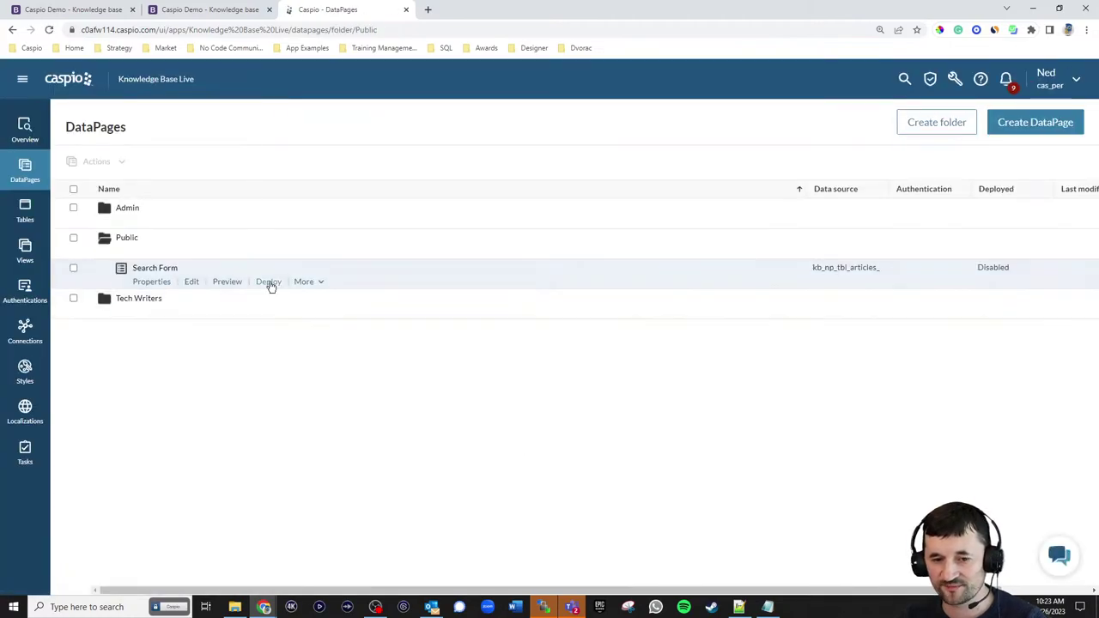
- Deploy the Search Form as Enabled and copy its embed code
click(269, 282)
click(486, 195)
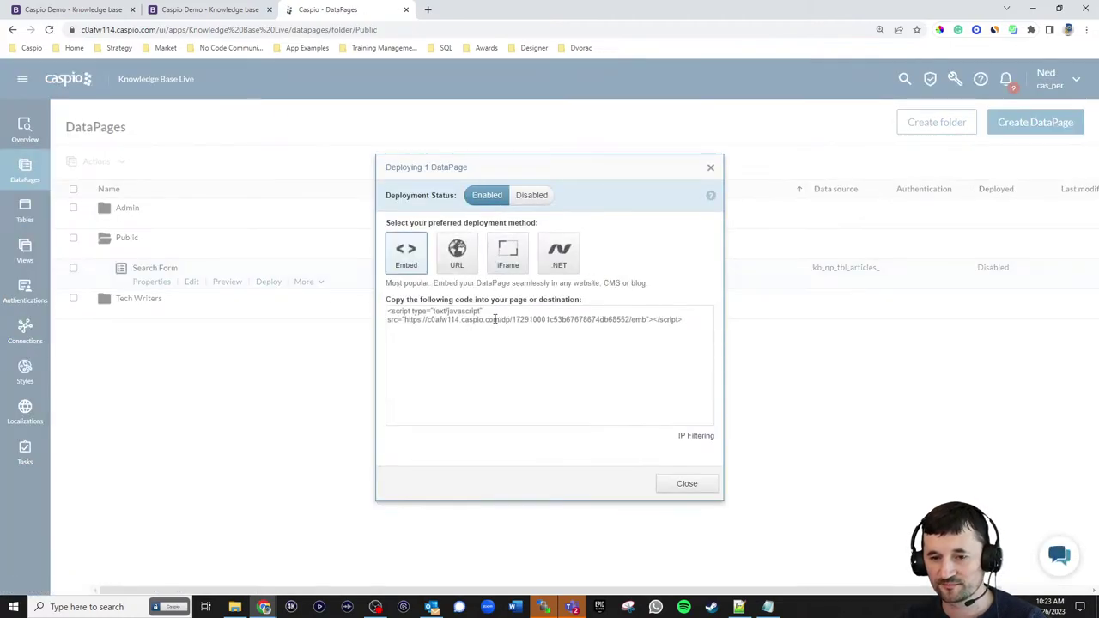
click(492, 325)
key(ctrl+c)
click(687, 483)
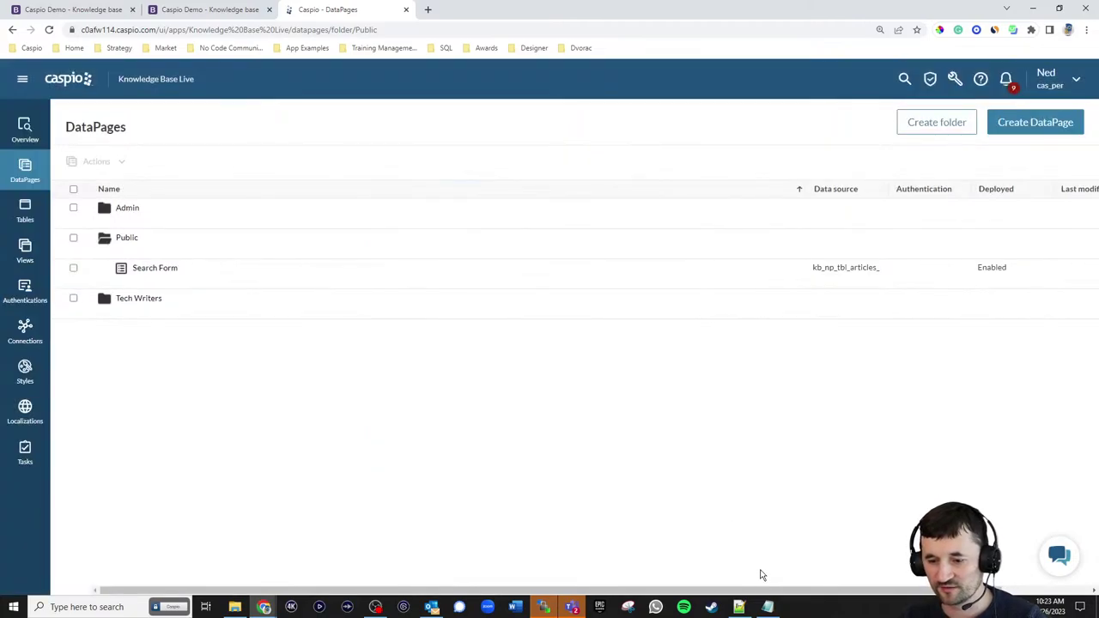
- Replace the Search placeholder on line 103 of kb.html with the embed script
click(739, 607)
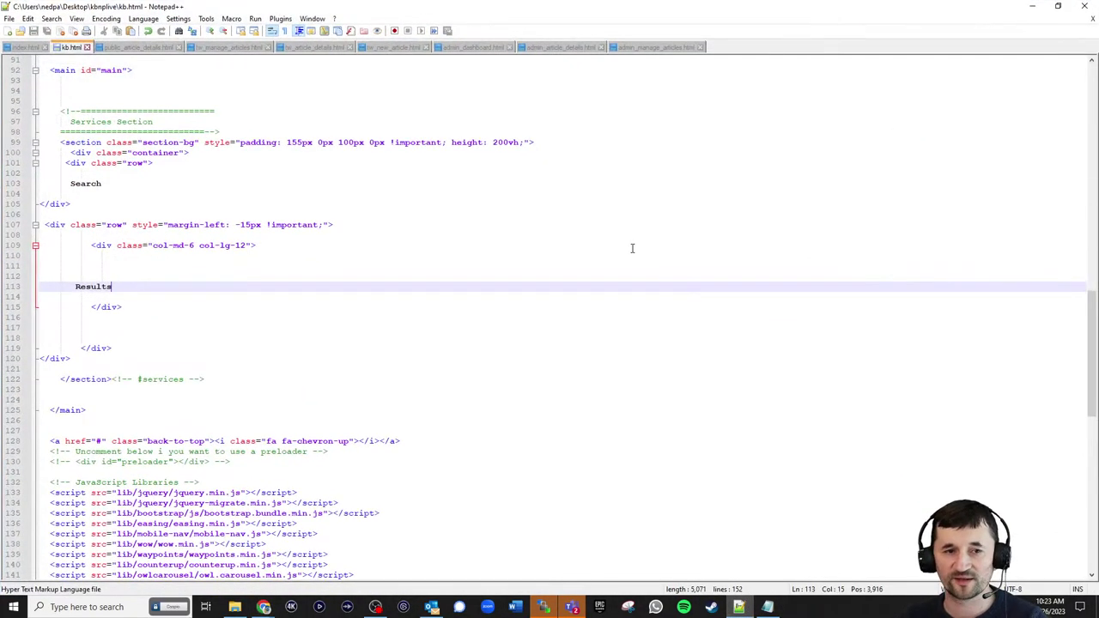
drag(103, 184, 65, 184)
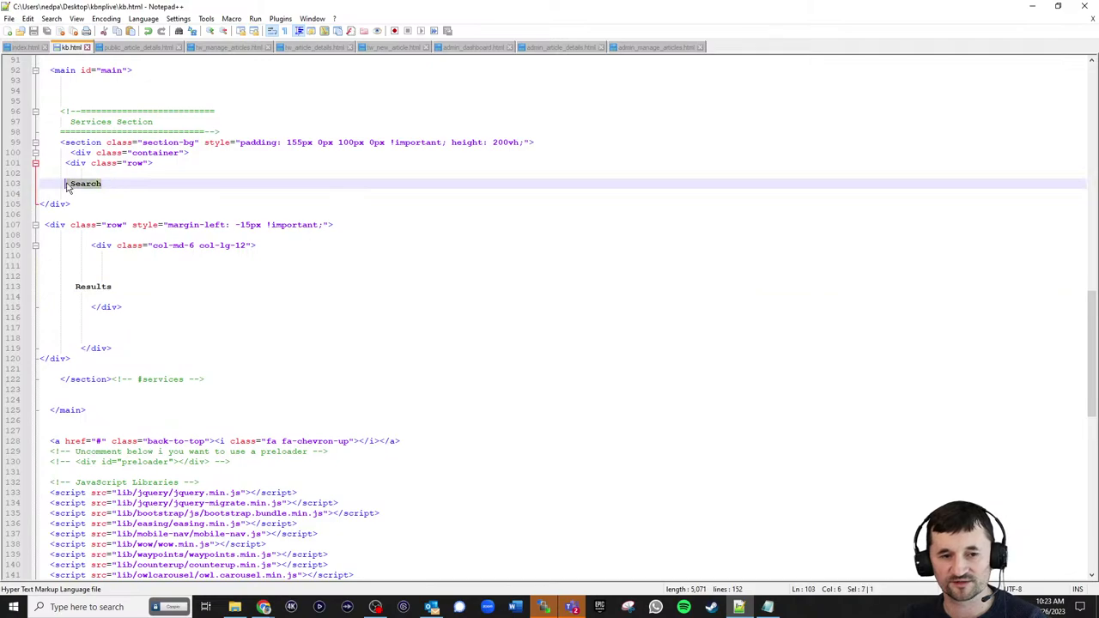
key(ctrl+v)
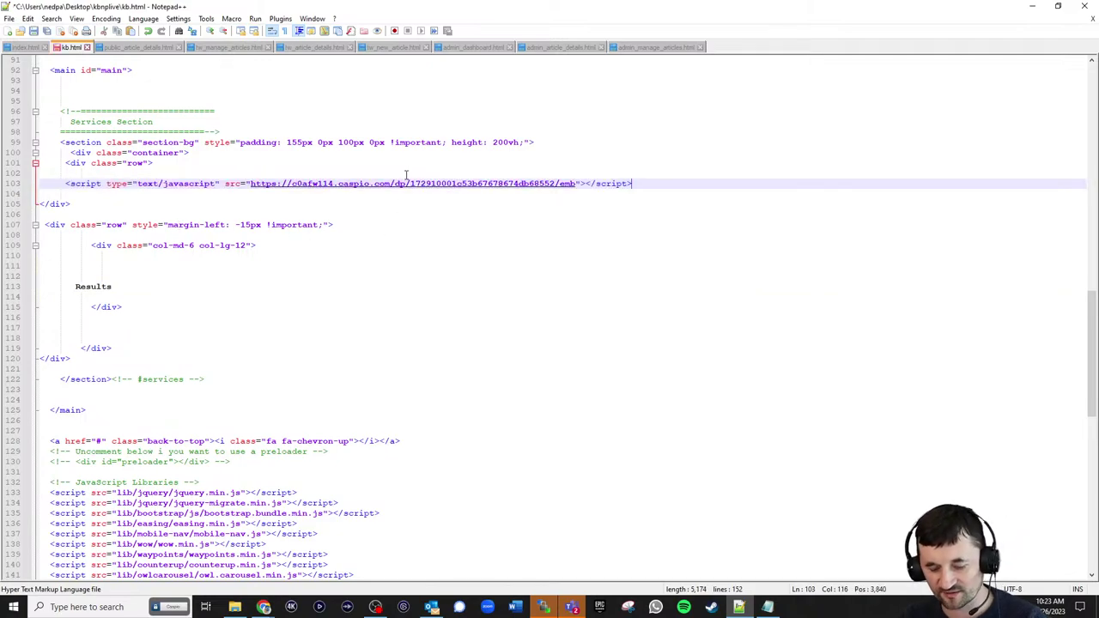
- Upload kb.html to the web server through WinSCP
click(543, 607)
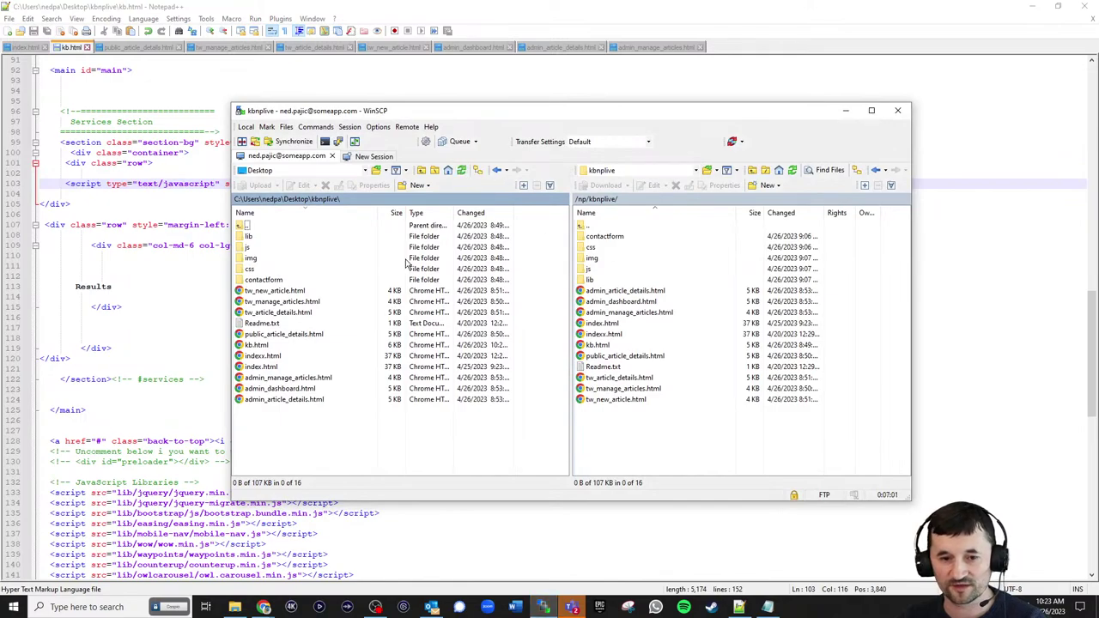
drag(263, 349, 630, 442)
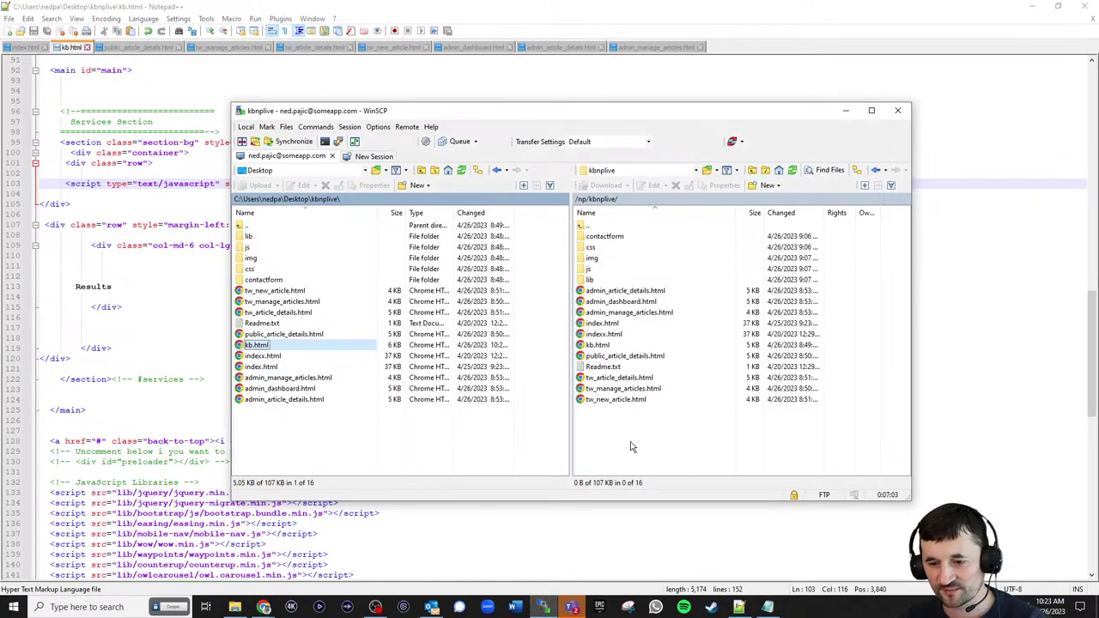
click(1035, 7)
click(364, 19)
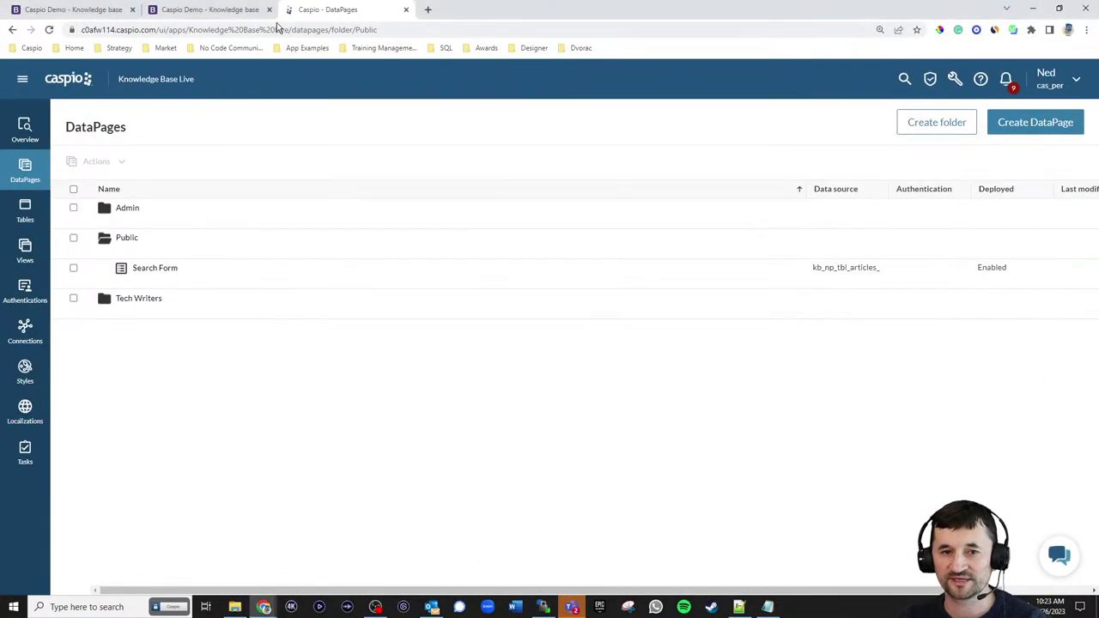
click(211, 10)
click(48, 29)
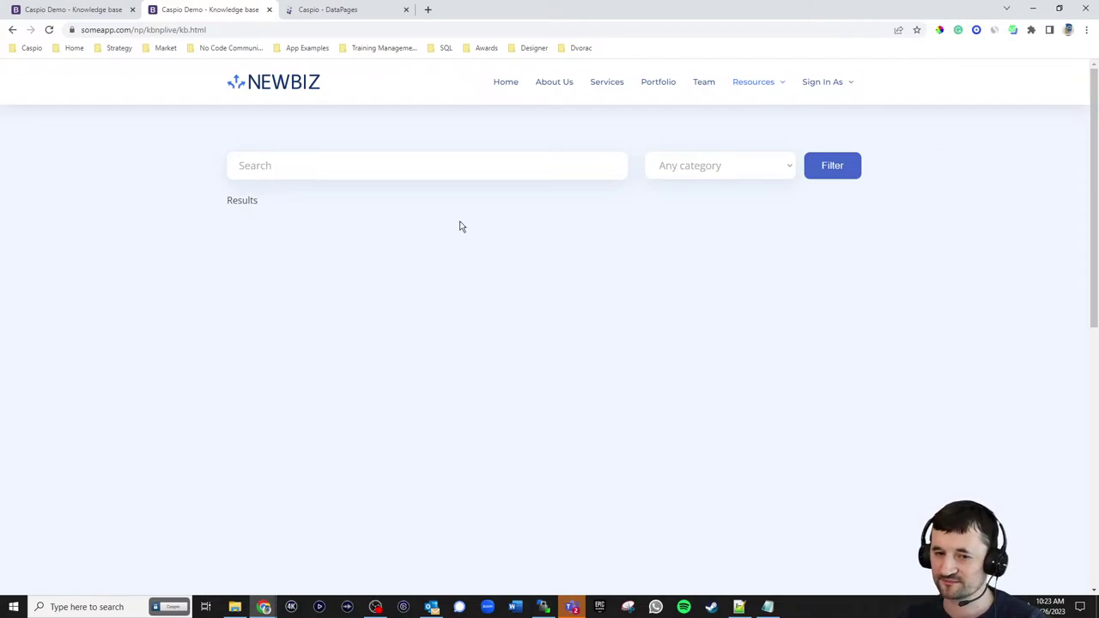
click(701, 167)
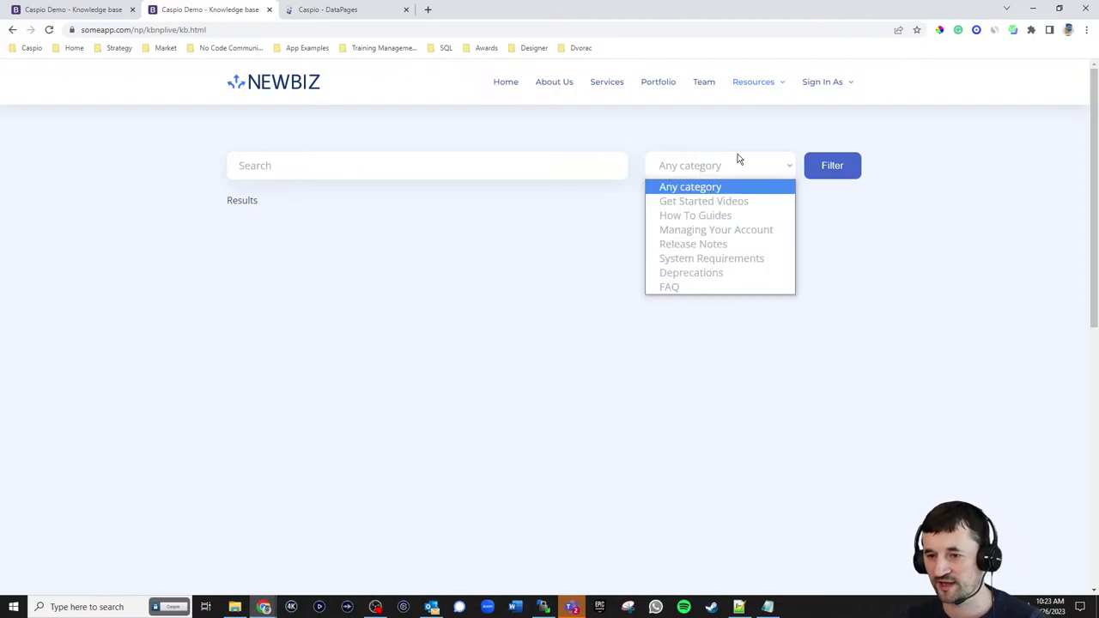
click(846, 137)
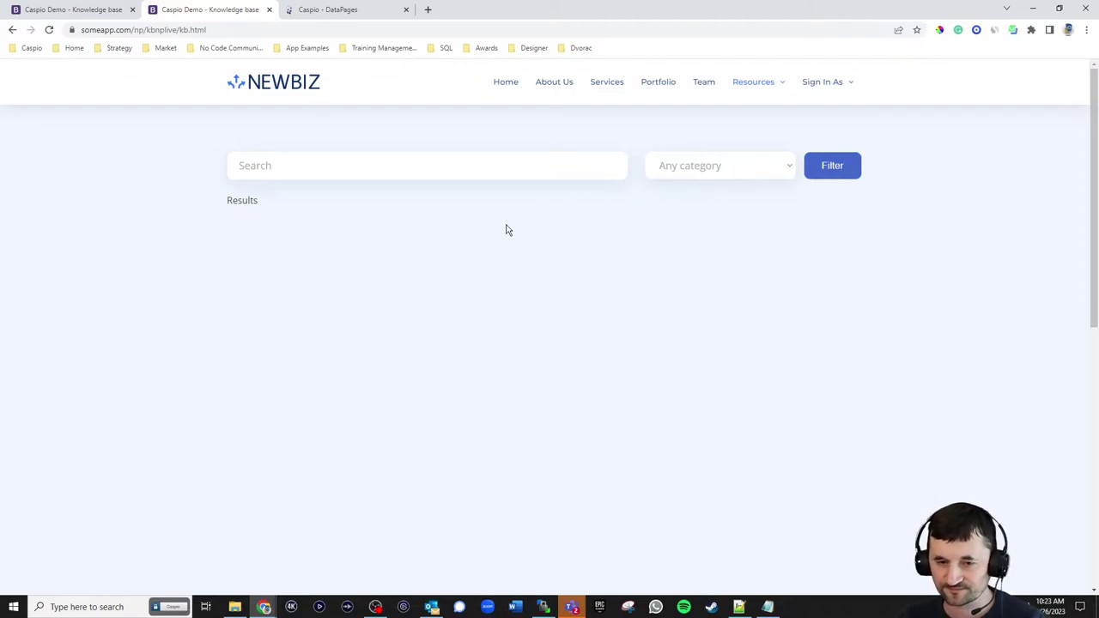
click(361, 12)
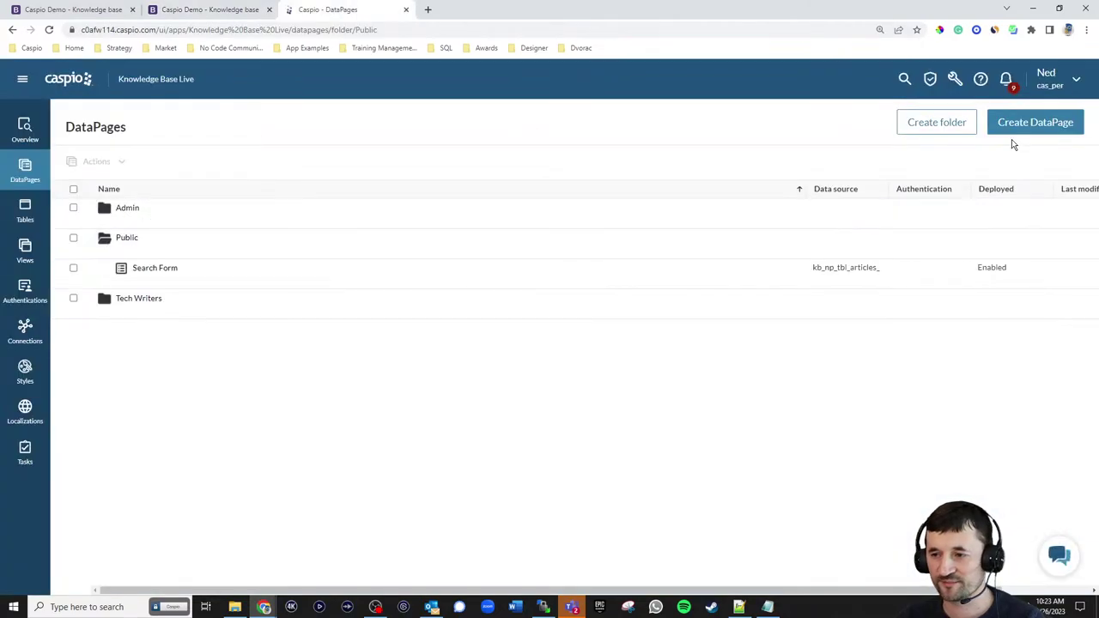
- Start a List report DataPage on kb_np_tbl_articles_live named View Articles
click(1024, 125)
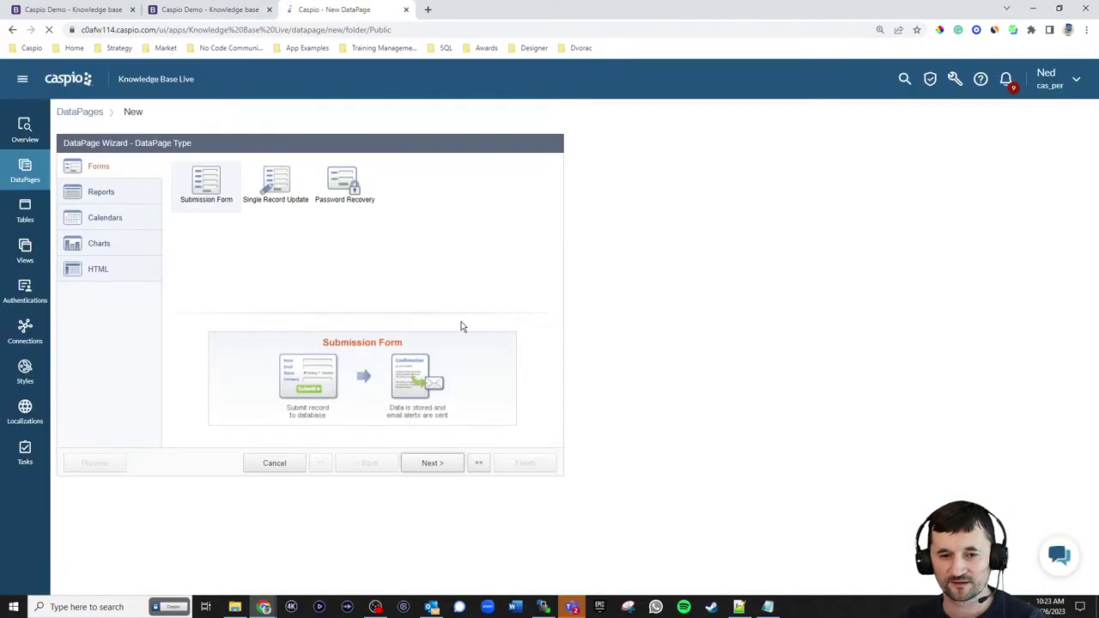
click(112, 192)
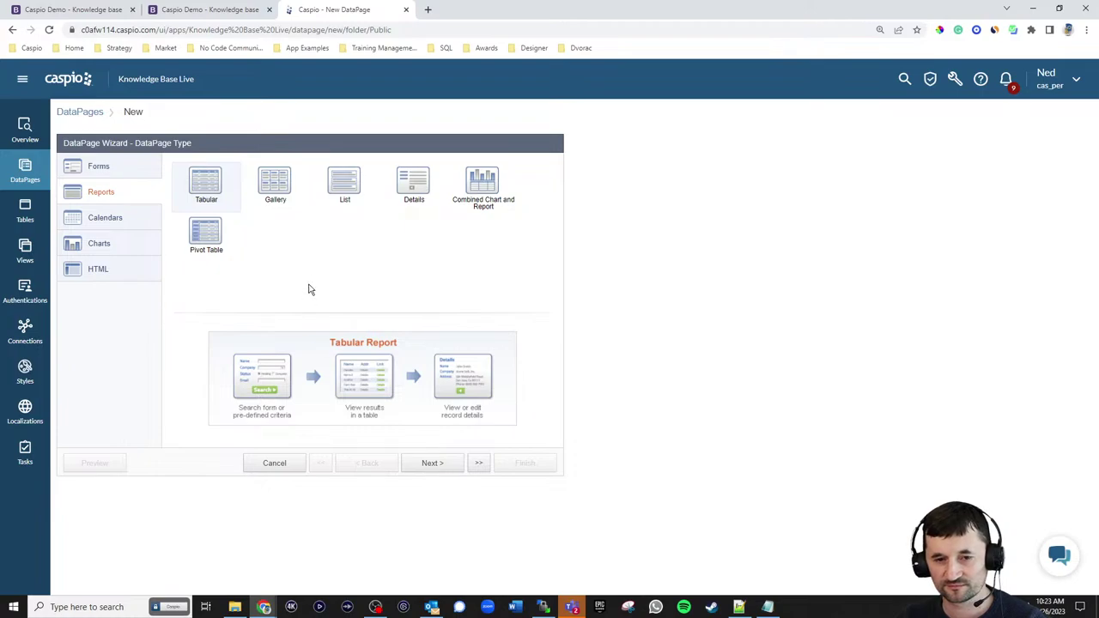
click(348, 189)
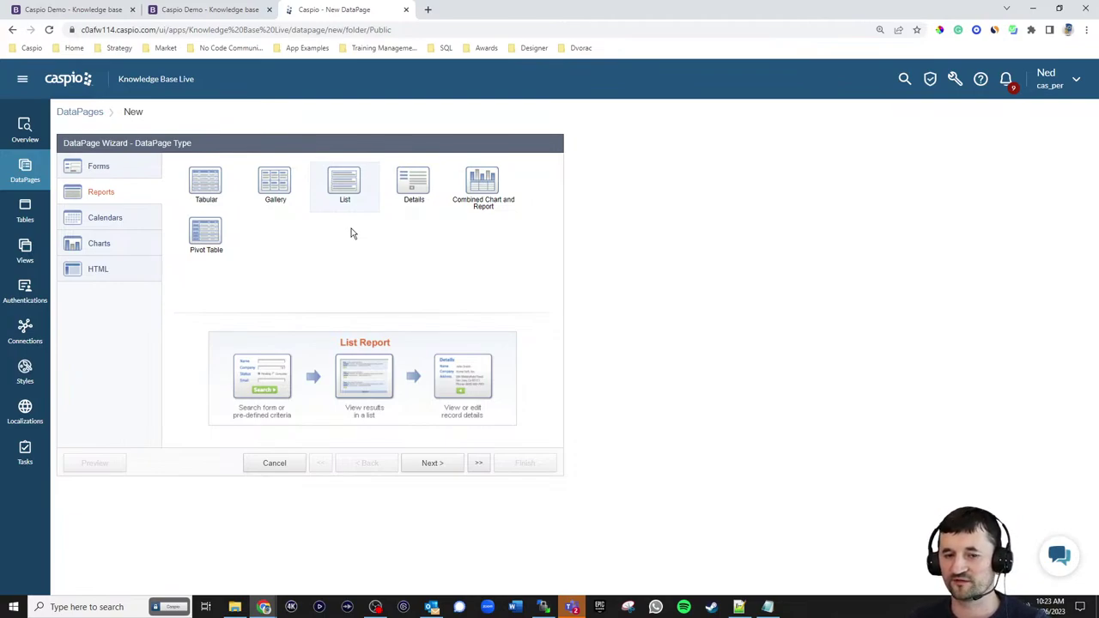
click(427, 464)
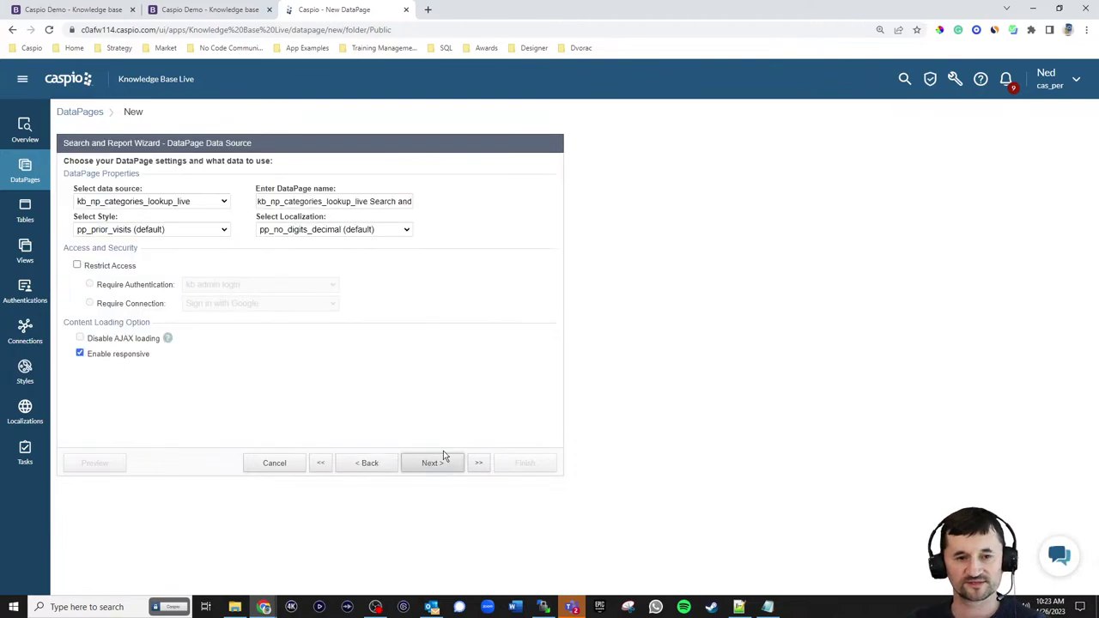
click(178, 202)
click(164, 235)
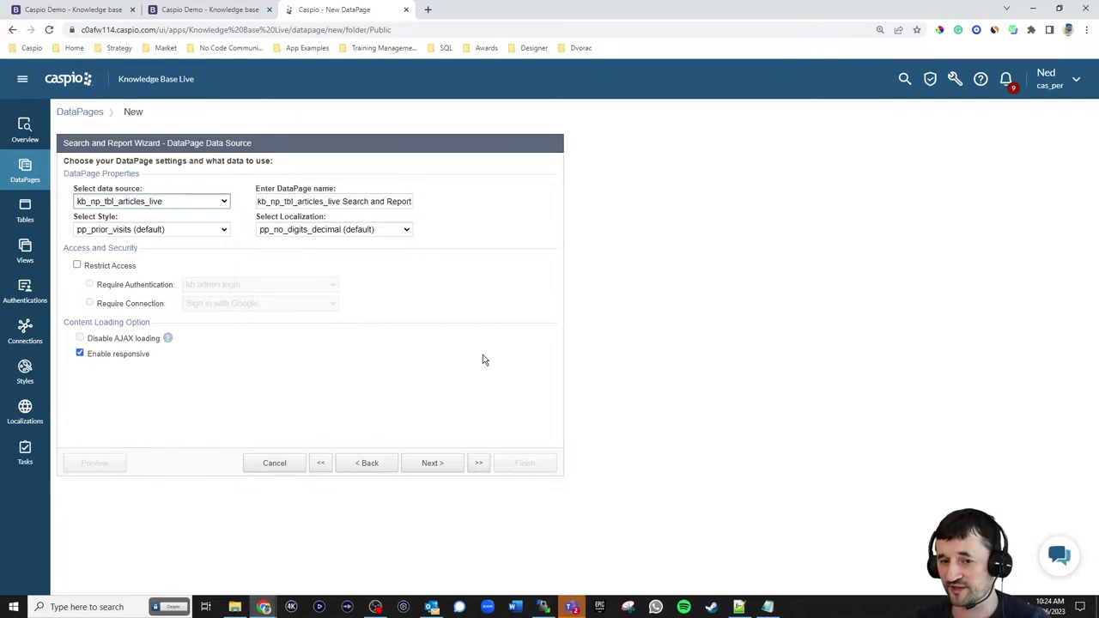
triple_click(357, 203)
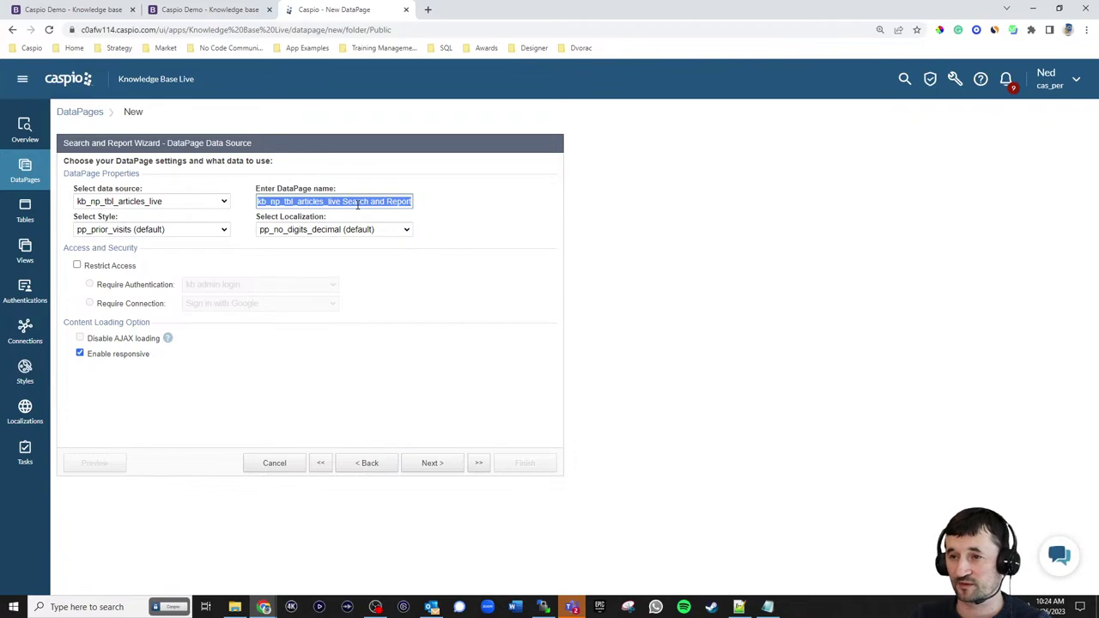
text(View Articles)
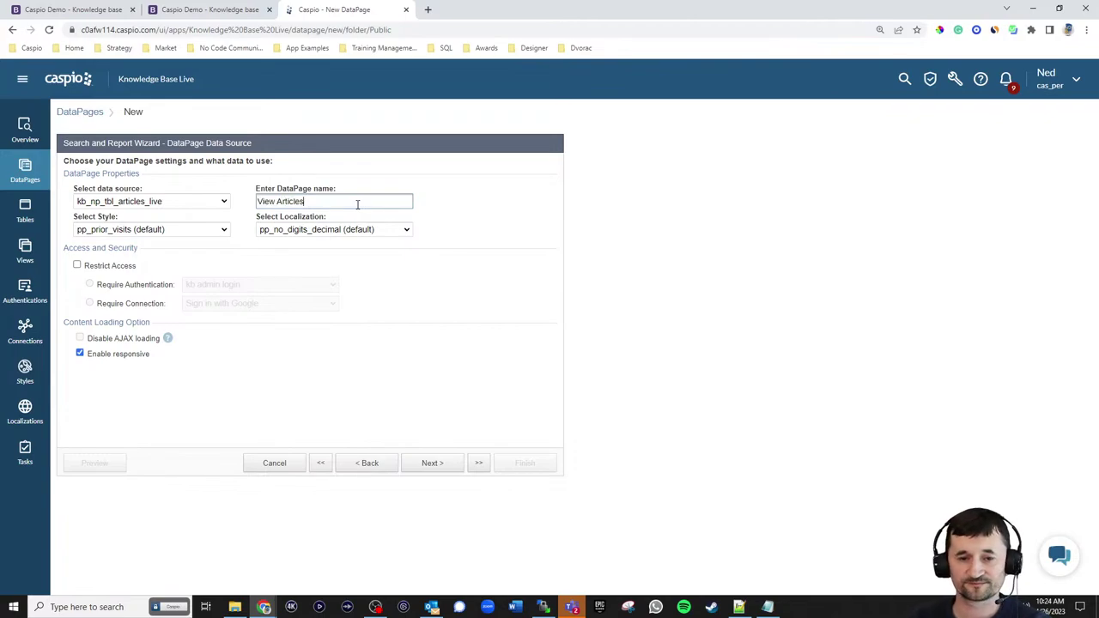
- Apply the kb_np_style_live_public style and English localization, then continue
click(203, 230)
scroll(197, 249, up, 10)
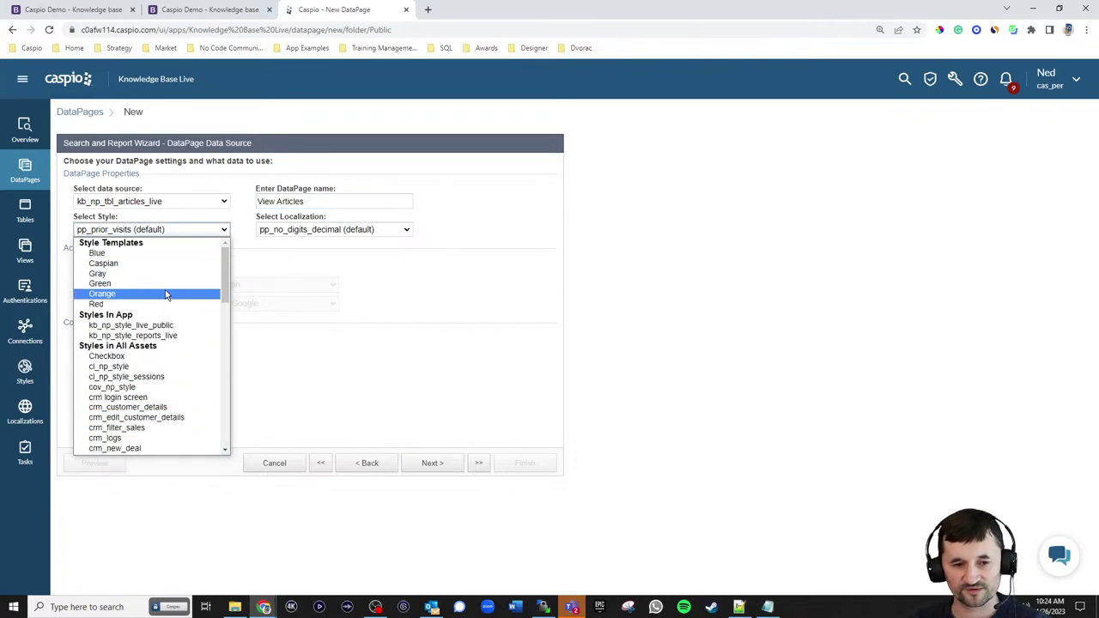
click(162, 324)
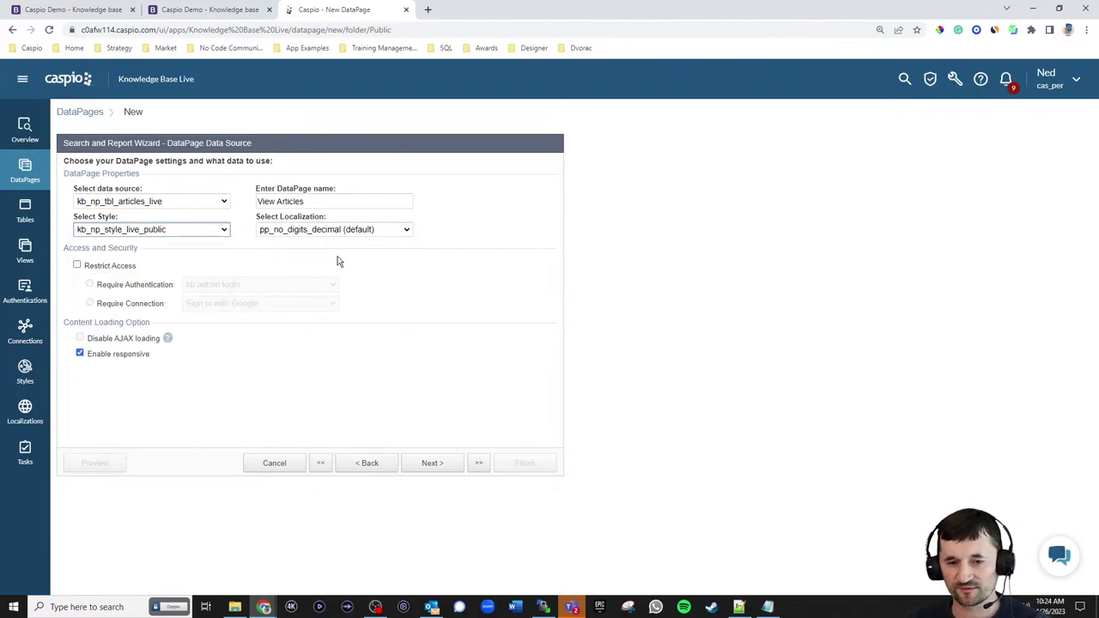
click(351, 229)
scroll(369, 324, up, 2)
click(323, 275)
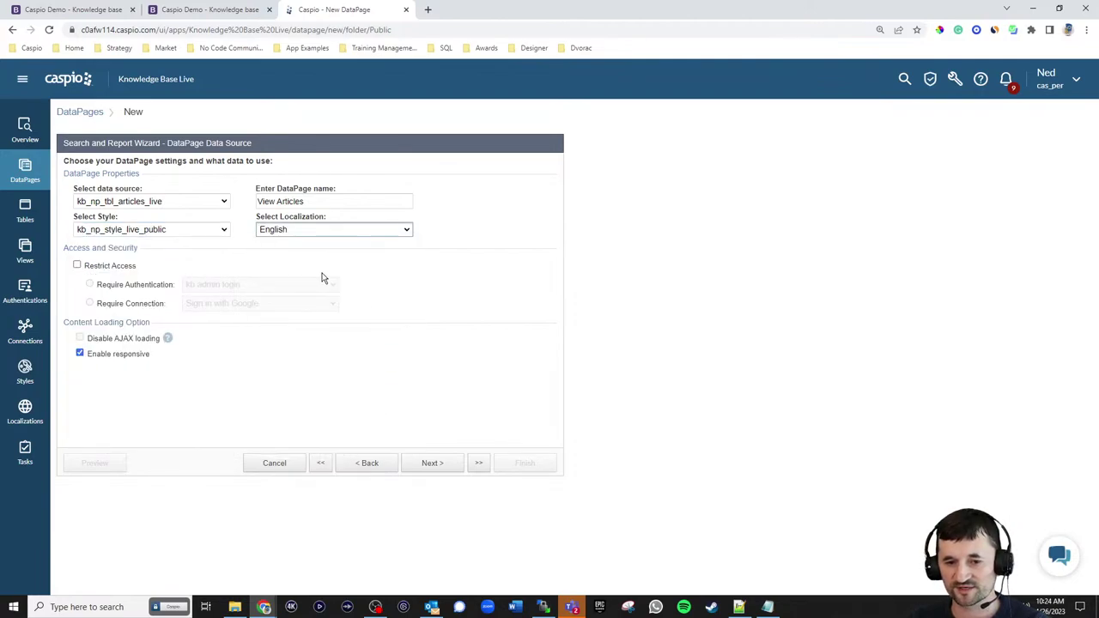
click(436, 463)
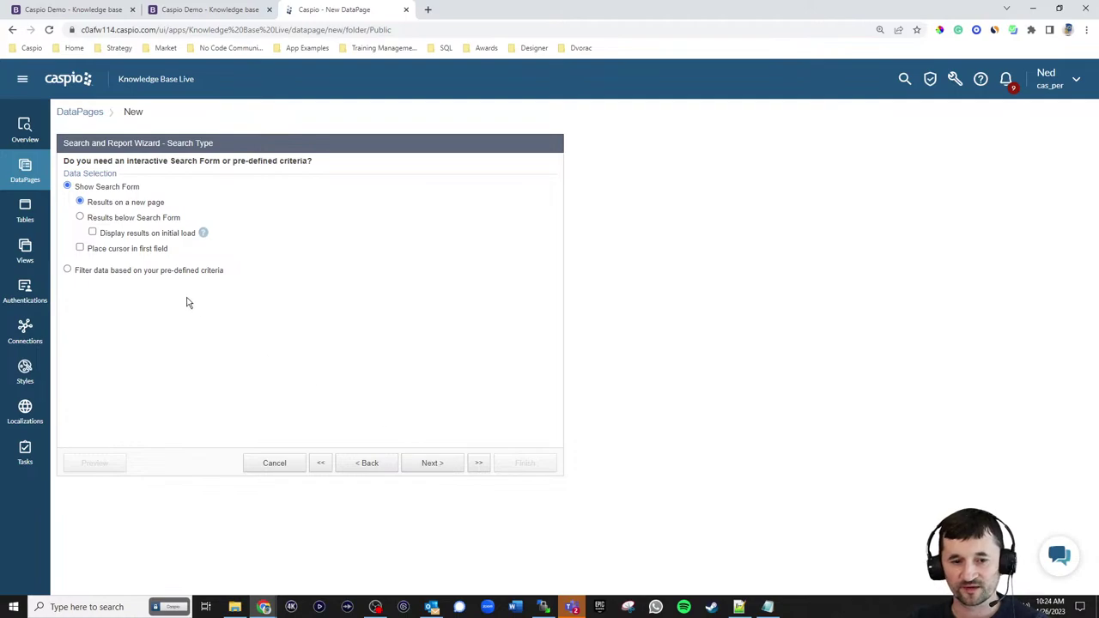
- Filter by pre-defined criteria using Title and Category as the filtering fields
click(153, 271)
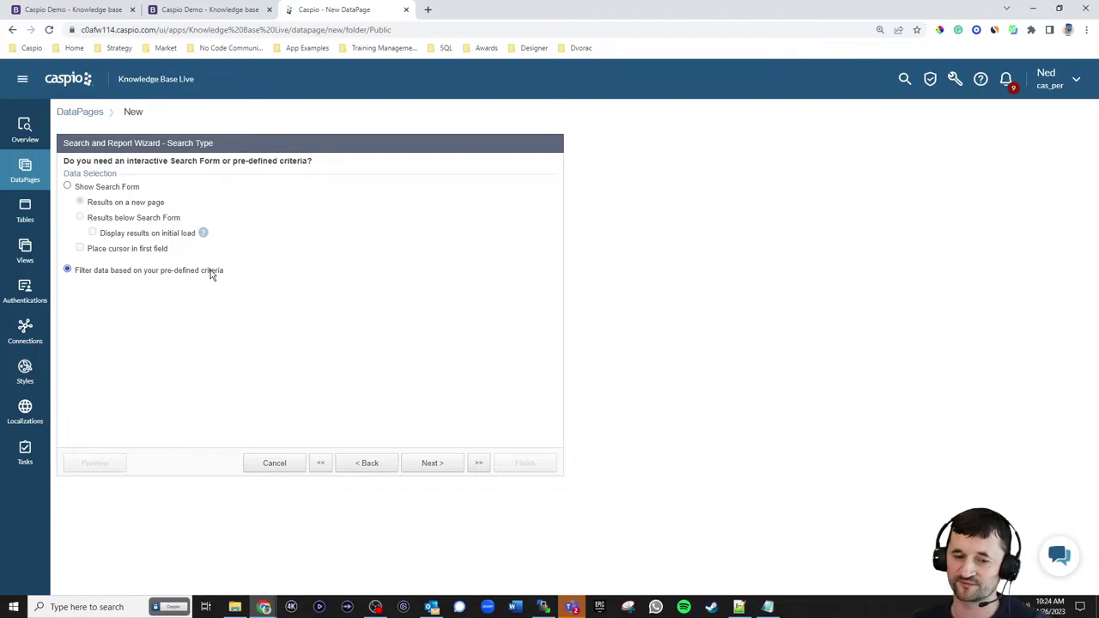
click(432, 463)
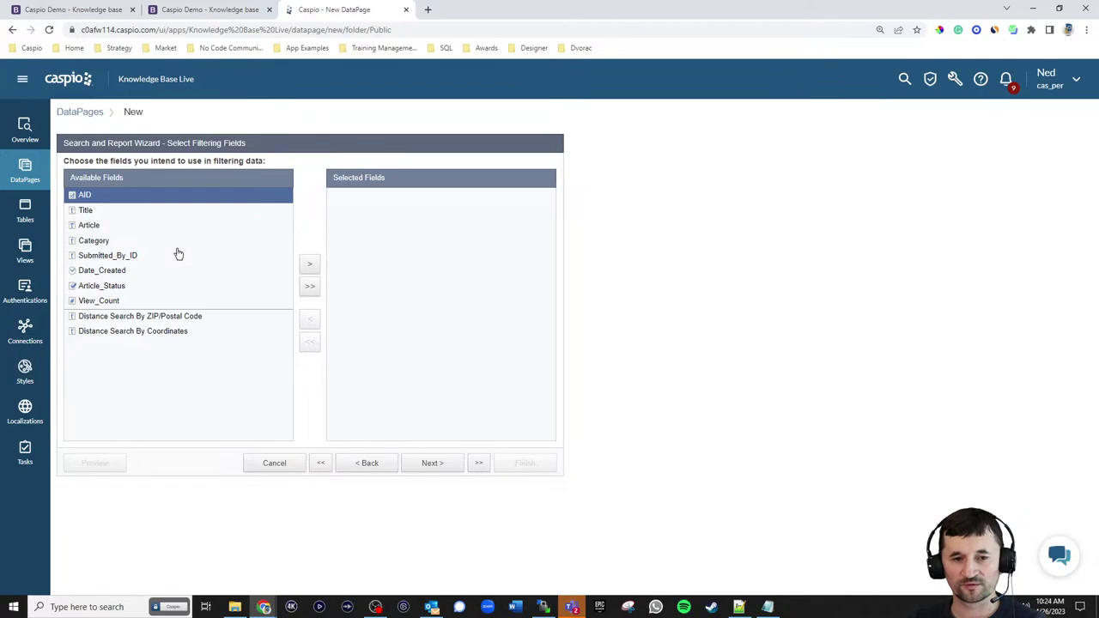
click(98, 213)
click(305, 266)
click(123, 228)
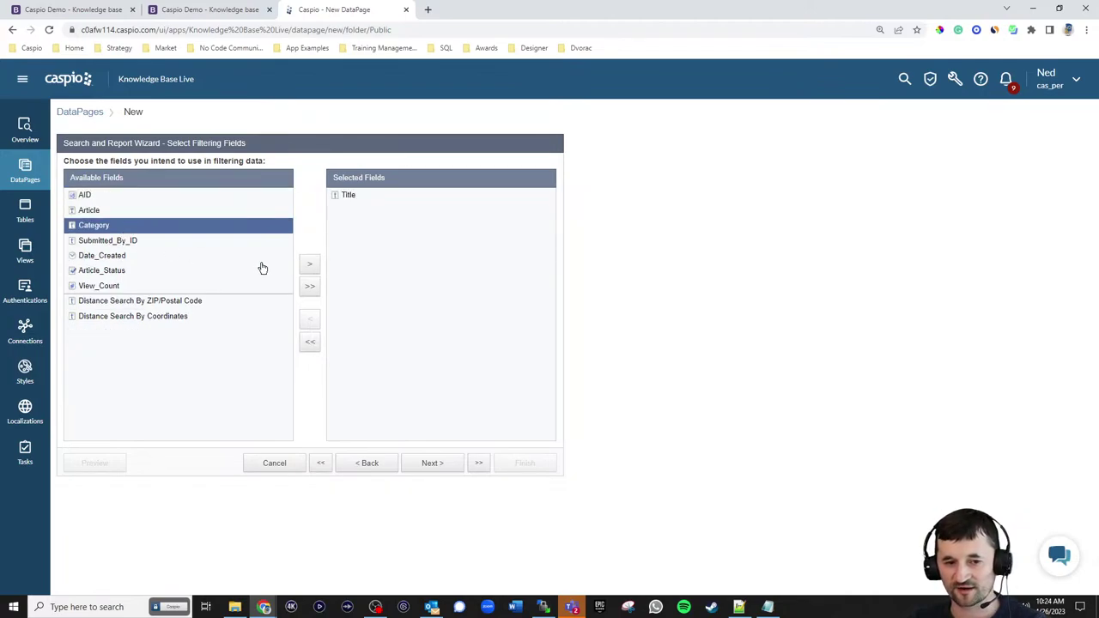
click(307, 266)
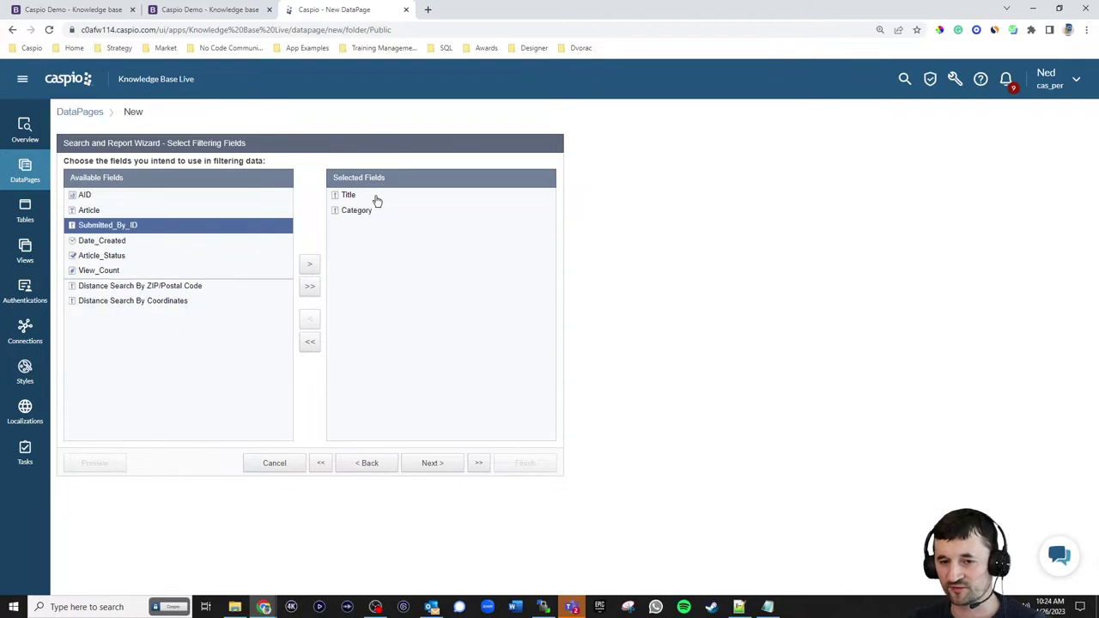
click(438, 463)
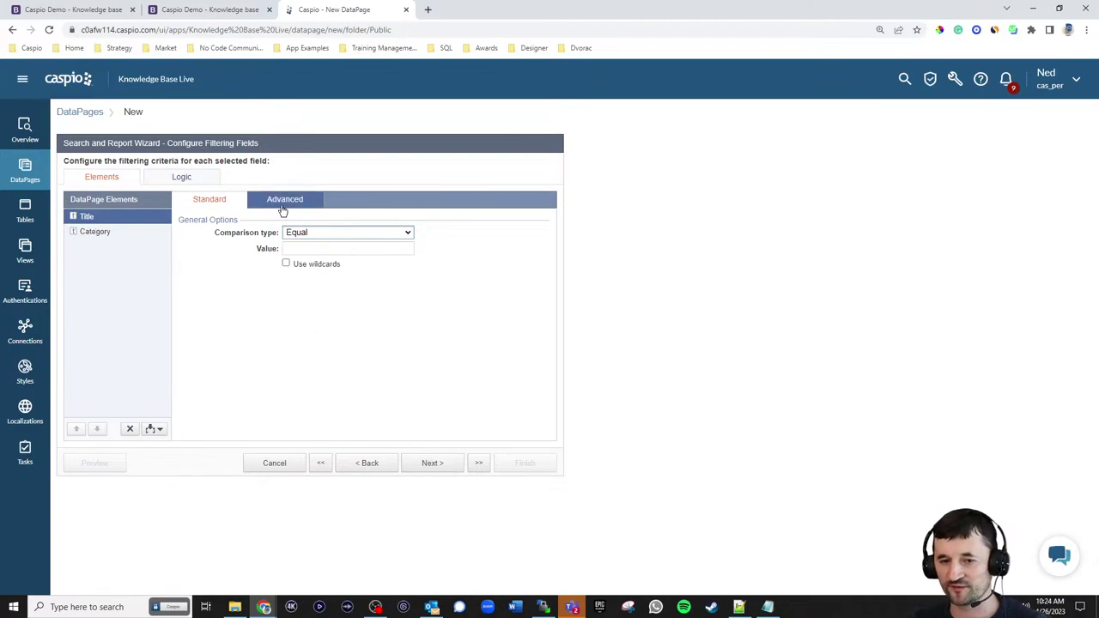
- Make the Title filter receive the external parameter [@t]
click(283, 203)
click(321, 233)
click(328, 249)
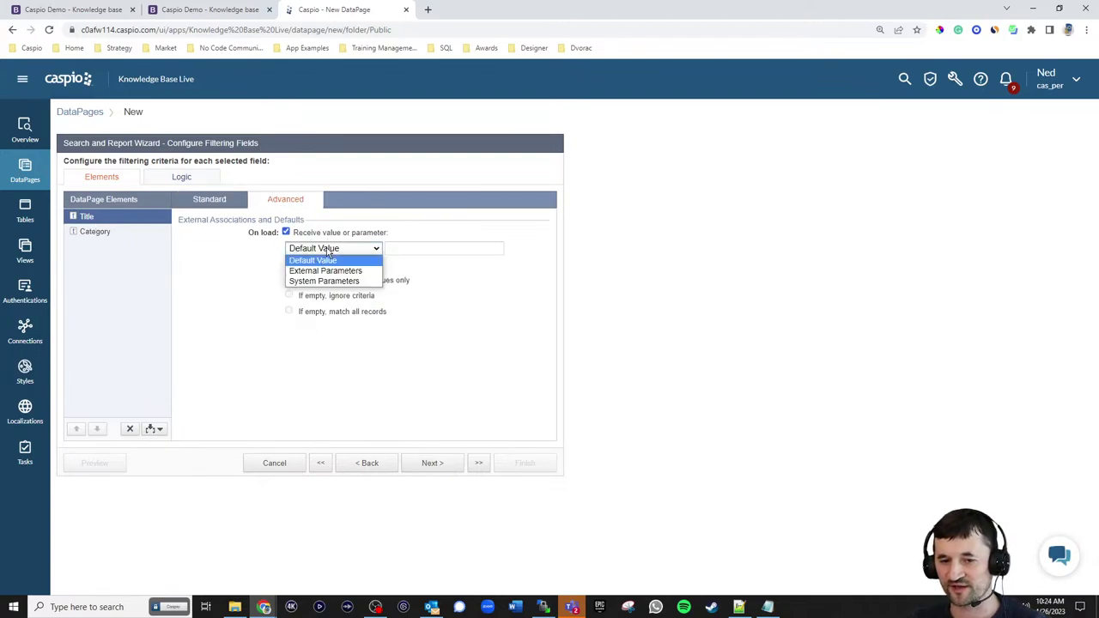
click(325, 270)
double_click(406, 248)
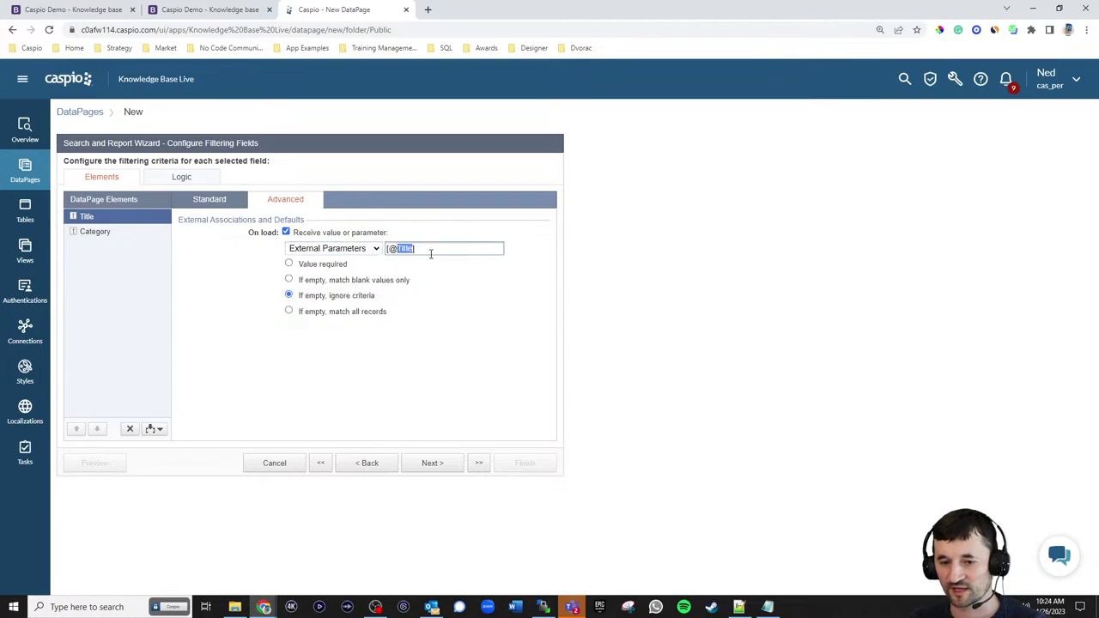
text(t)
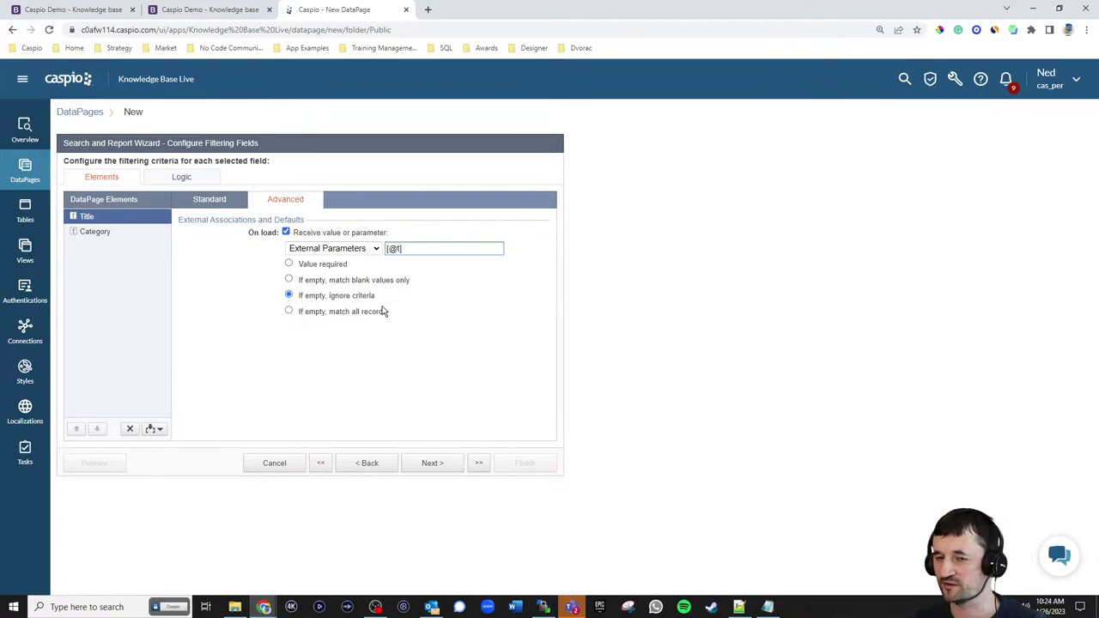
click(211, 9)
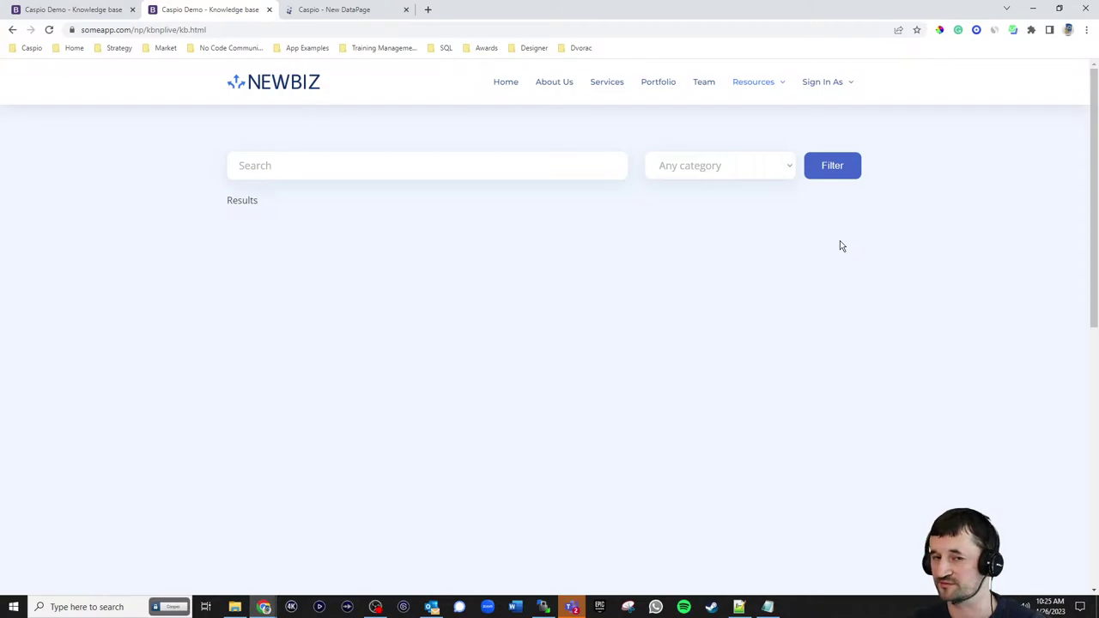
click(340, 10)
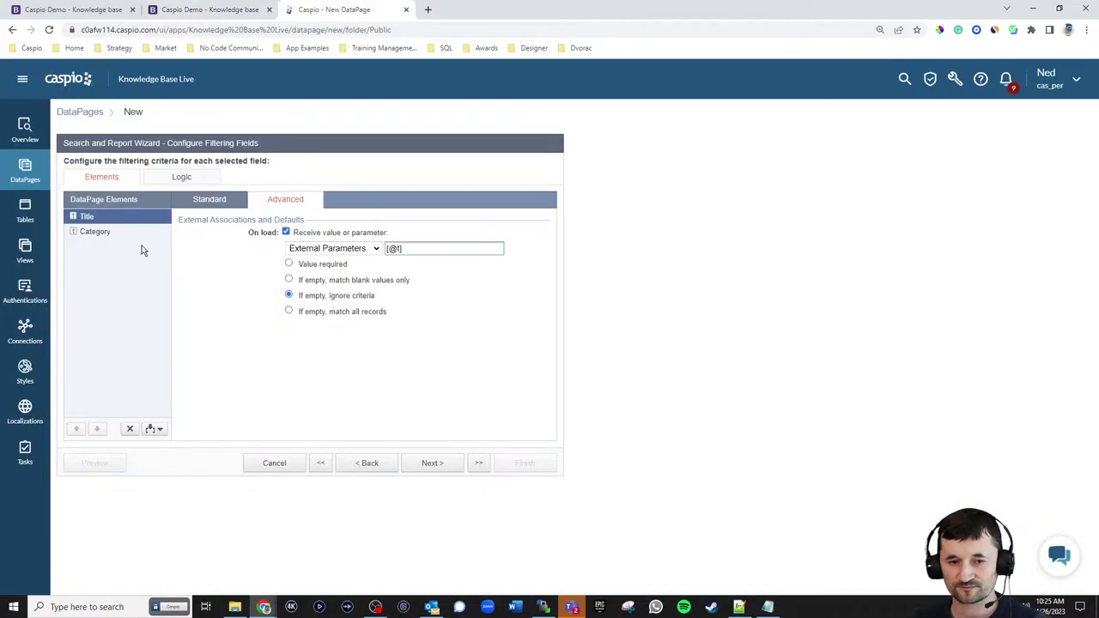
- Make the Category filter receive the external parameter [@c]
click(111, 234)
click(305, 233)
click(333, 249)
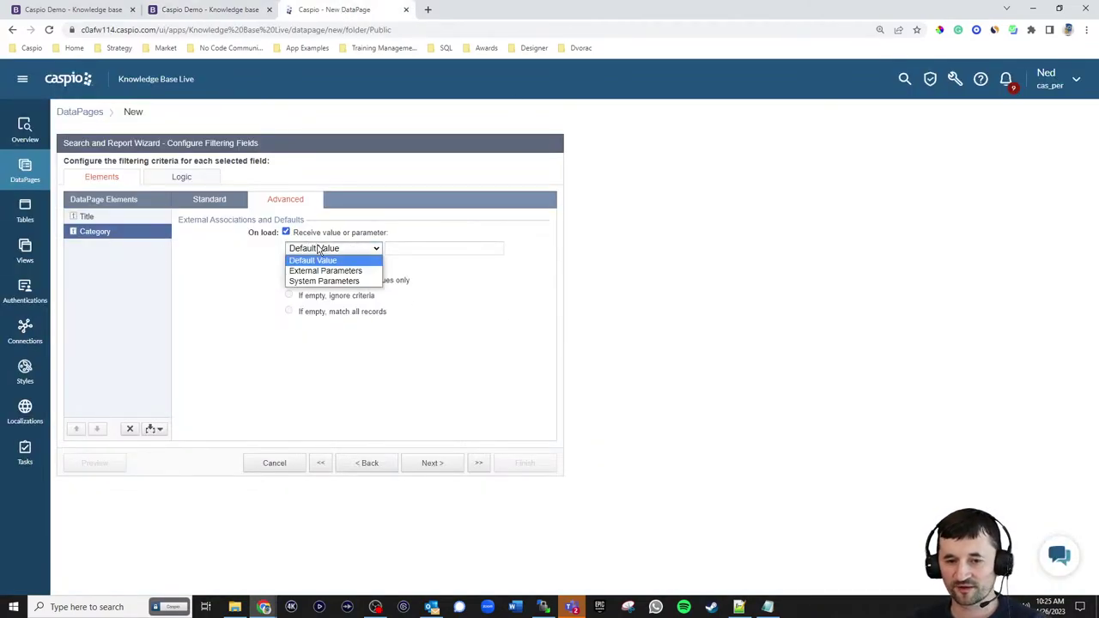
click(323, 270)
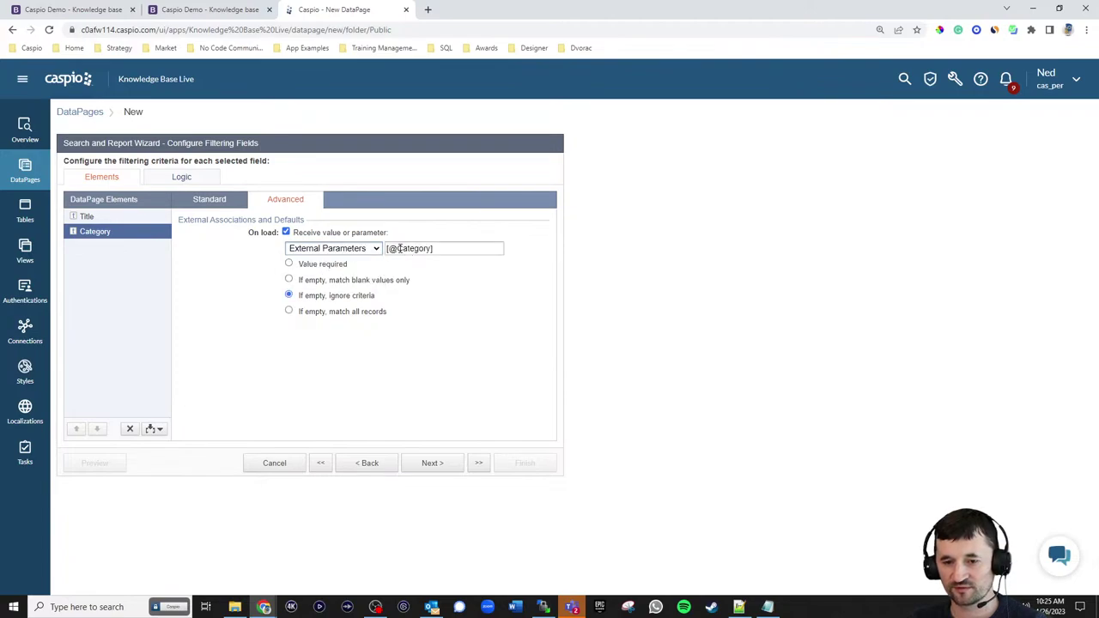
drag(398, 249, 427, 248)
text(c)
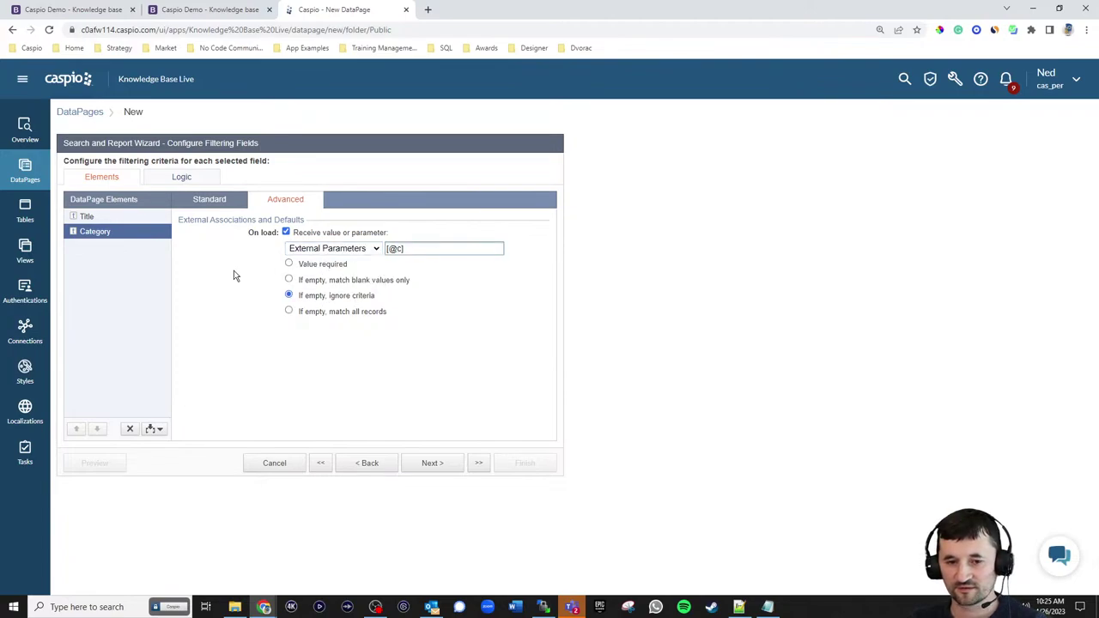
- Set the Category and Title comparison types to Contains
click(237, 206)
click(311, 232)
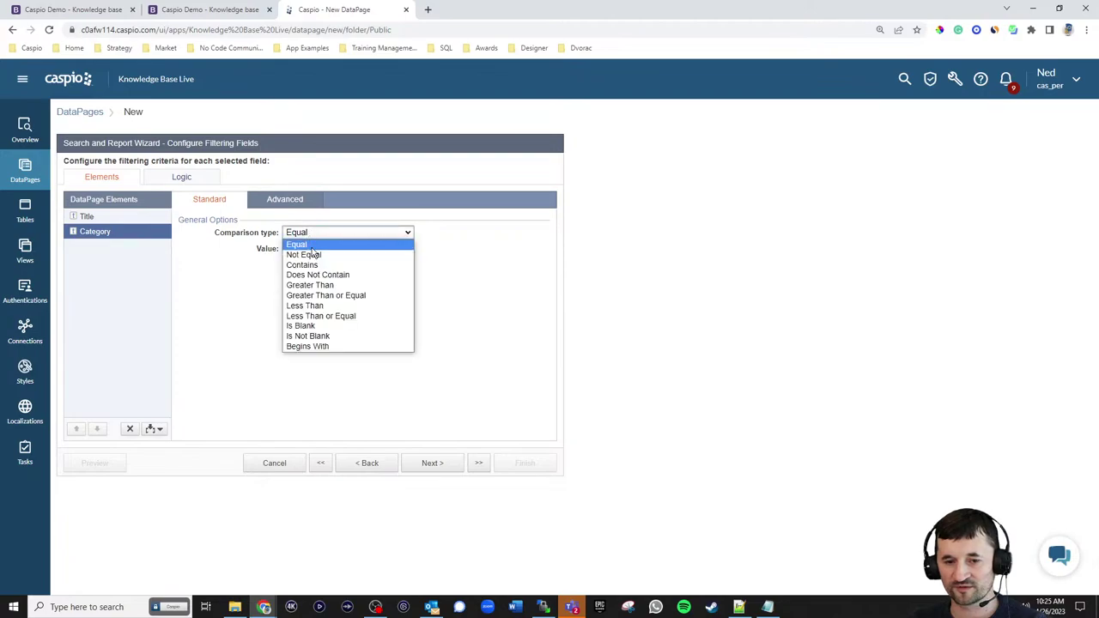
click(309, 264)
click(109, 220)
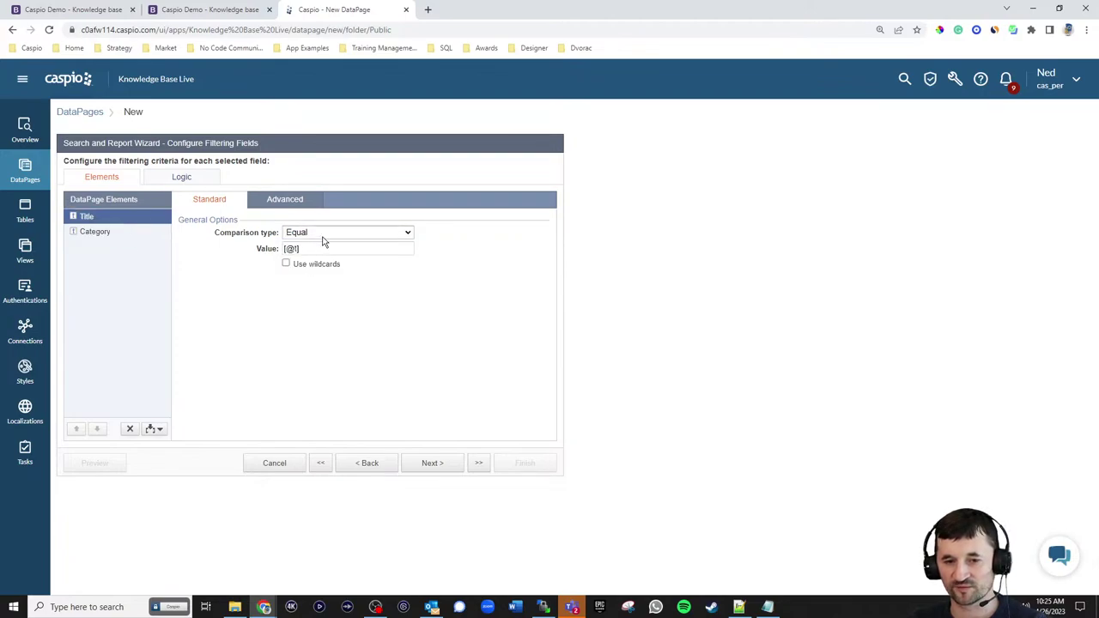
click(323, 242)
click(326, 261)
click(403, 303)
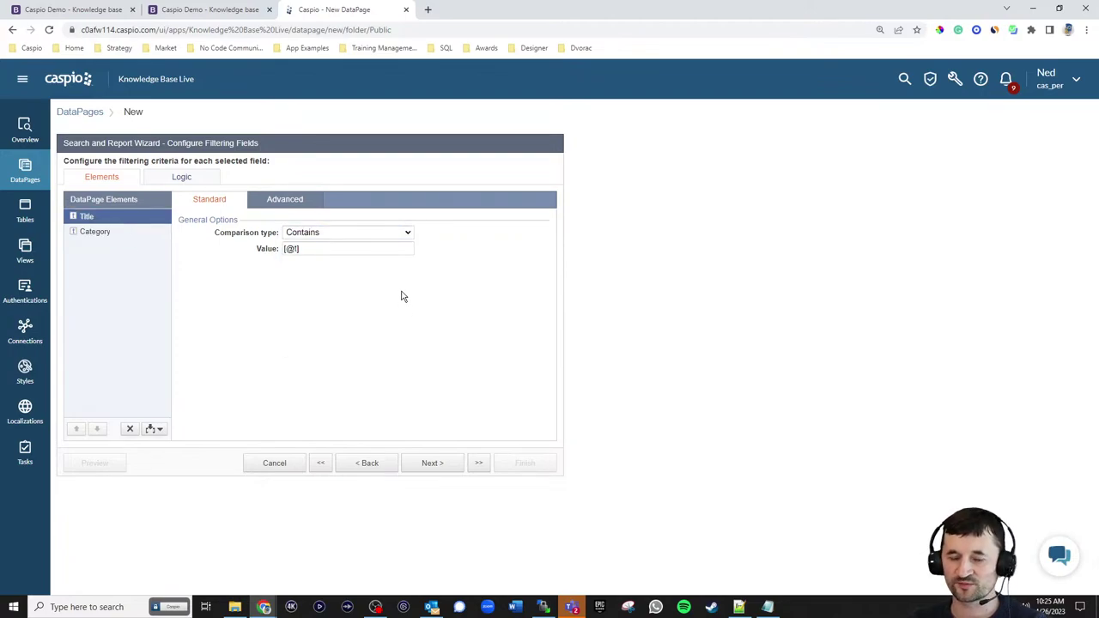
click(72, 10)
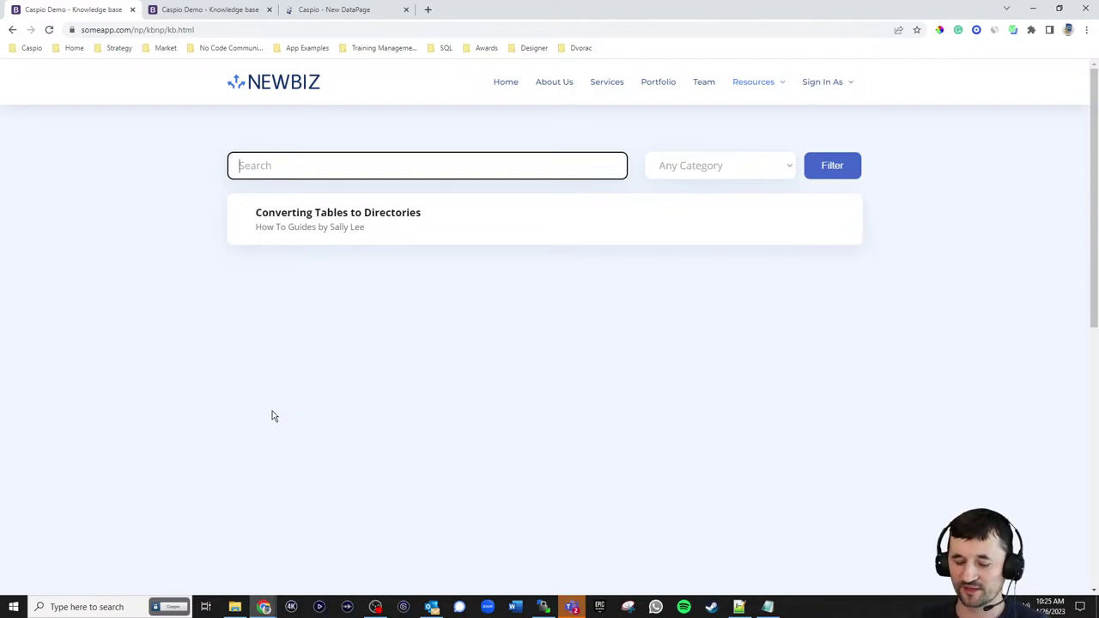
- Test the title search with 'a' and confirm Title's comparison stays Contains
text(a)
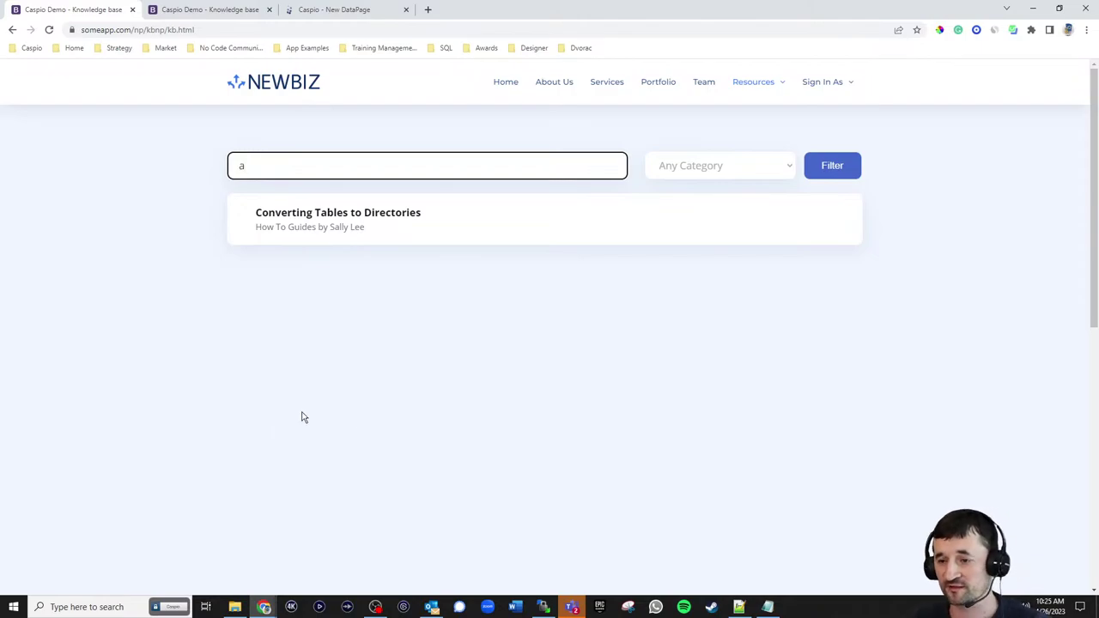
click(845, 170)
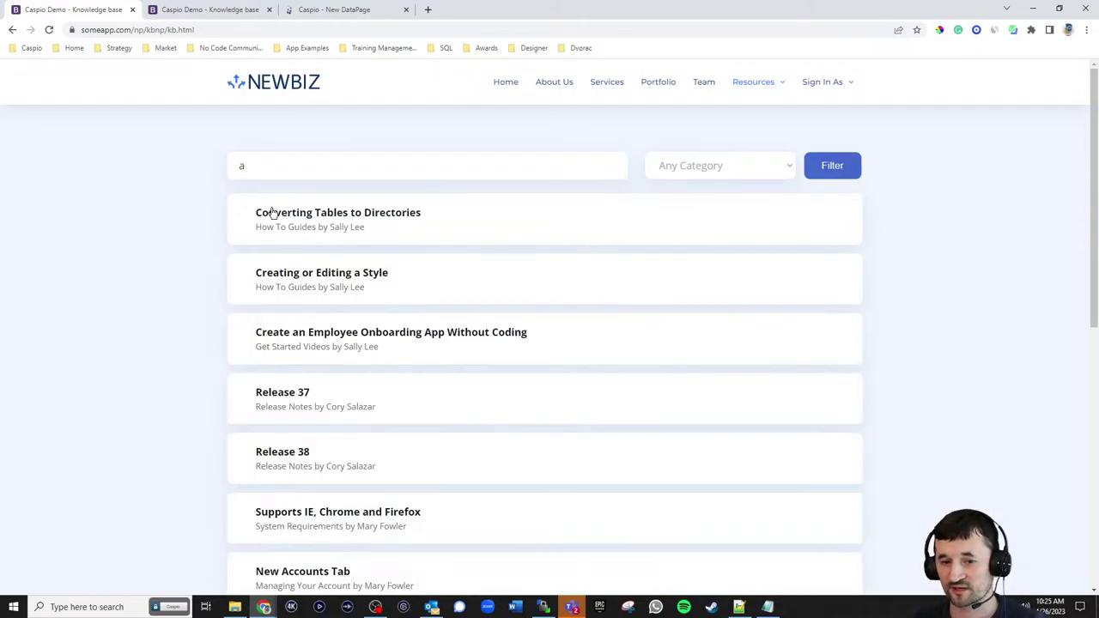
double_click(252, 165)
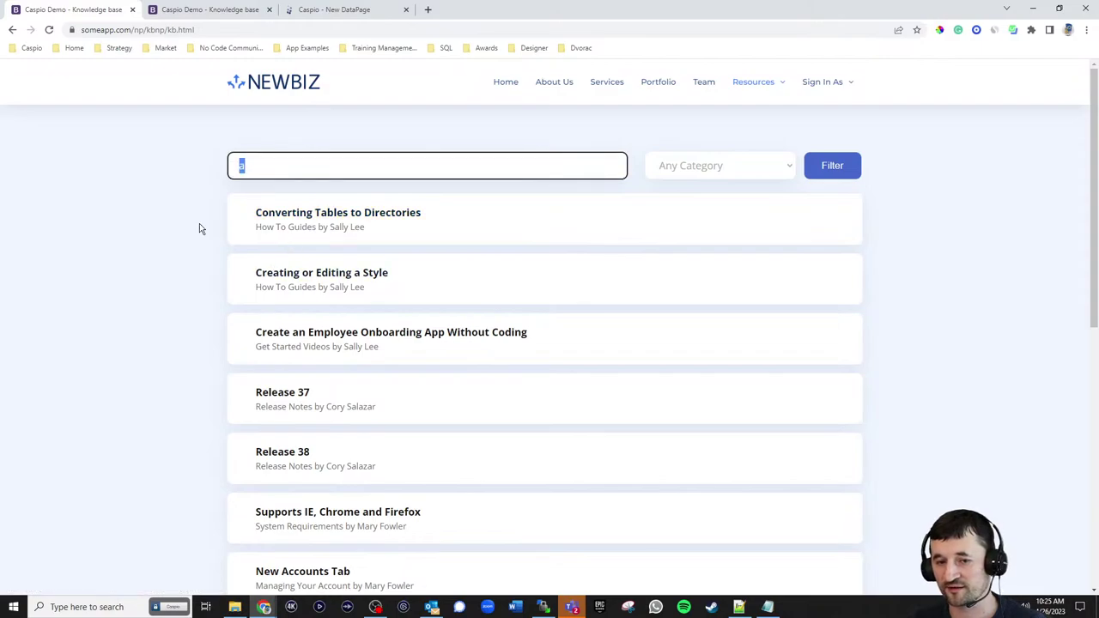
click(331, 11)
click(313, 232)
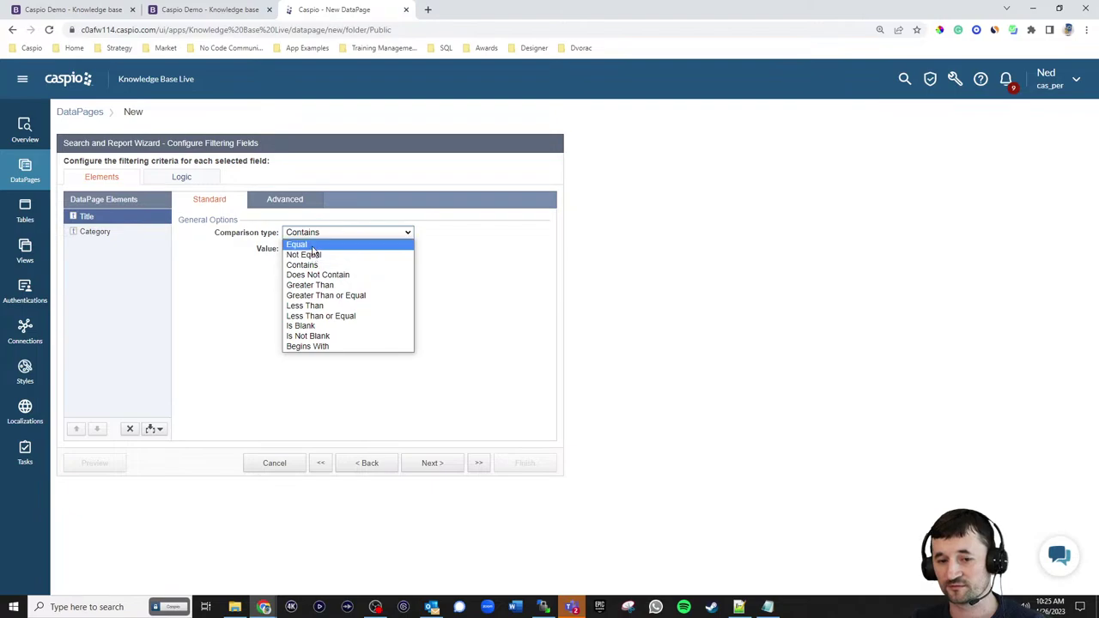
click(503, 255)
- Clear the search box and continue to the Select Results Page Fields step
click(67, 11)
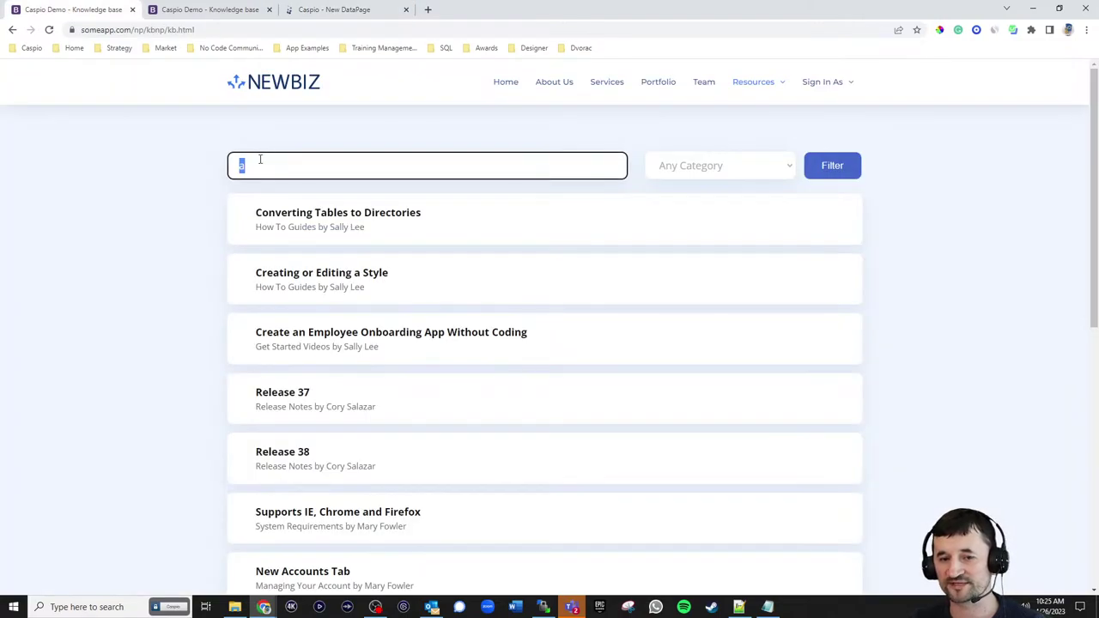
click(265, 163)
key(BackSpace)
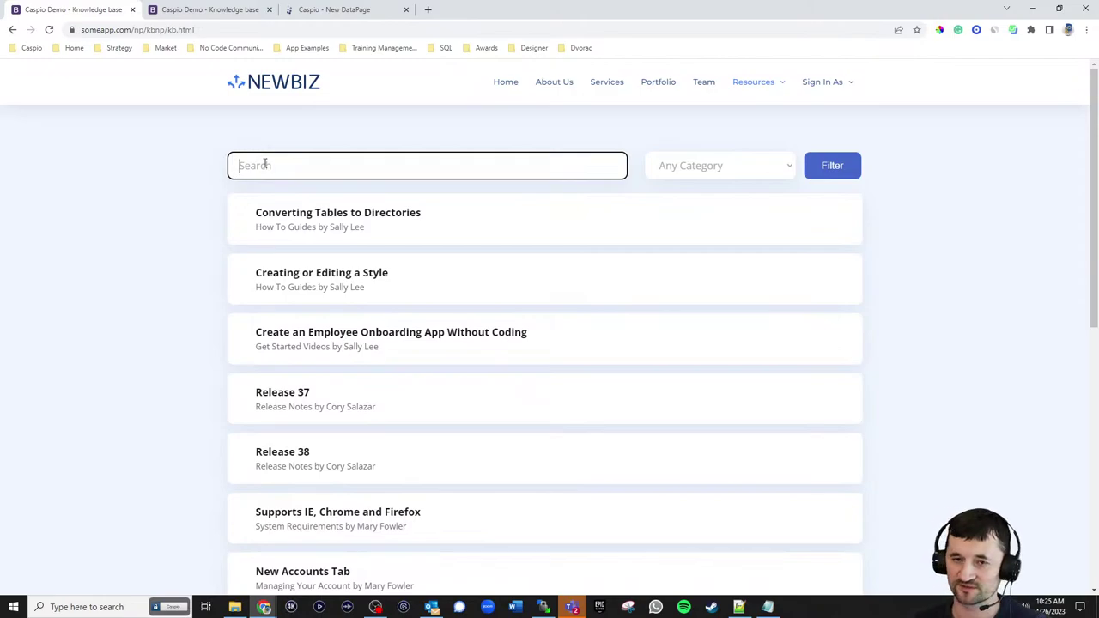
click(343, 12)
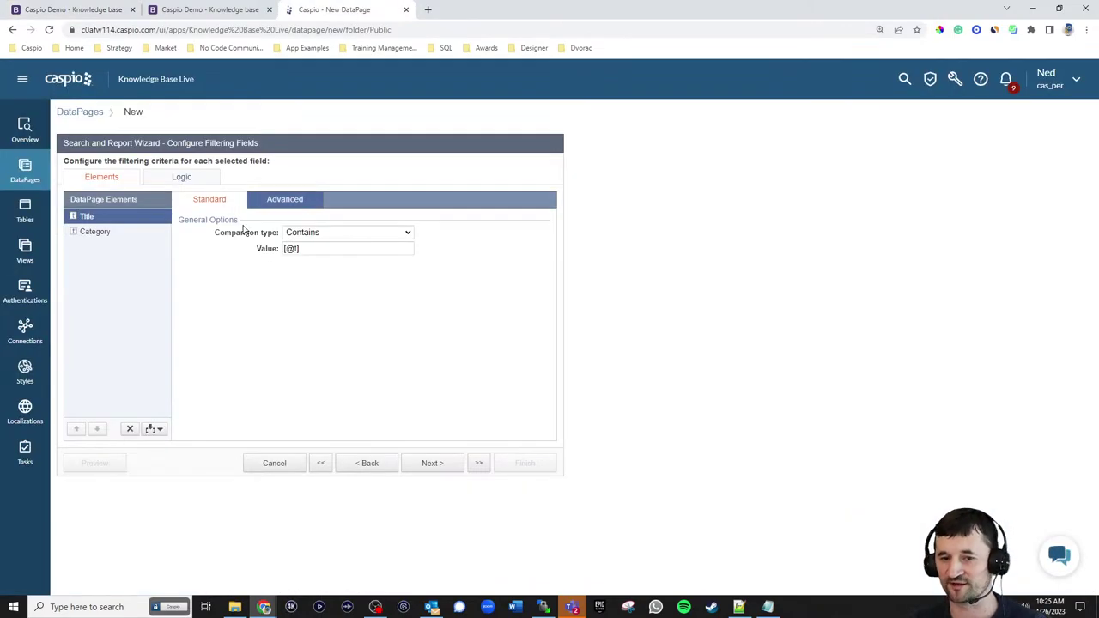
click(442, 464)
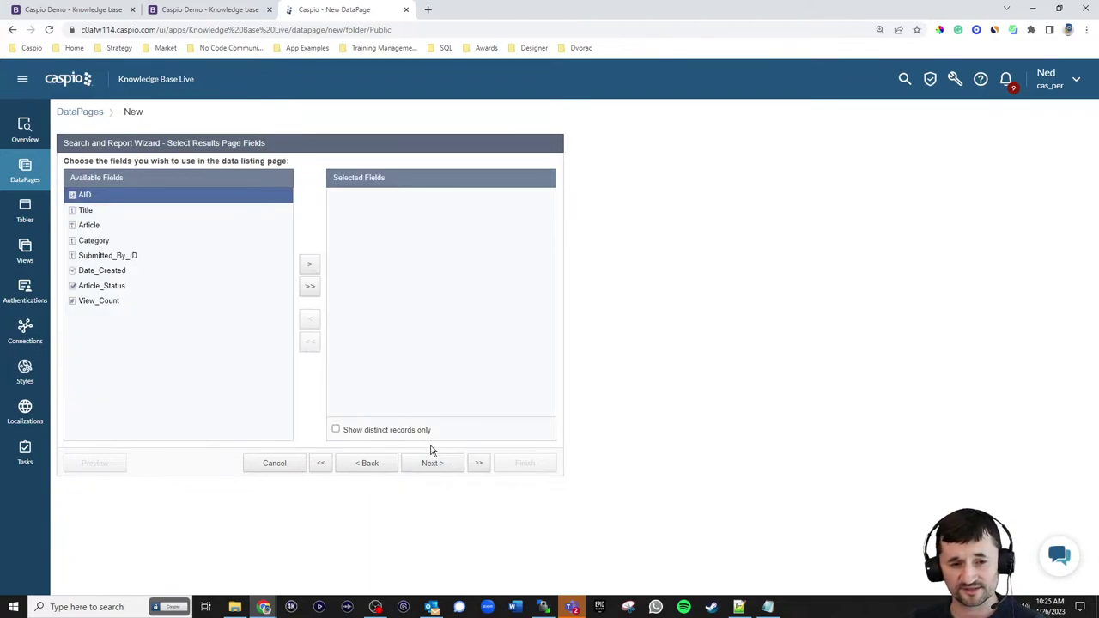
- Add Title, Category and Submitted_By_ID to the results fields and continue
click(89, 212)
click(310, 264)
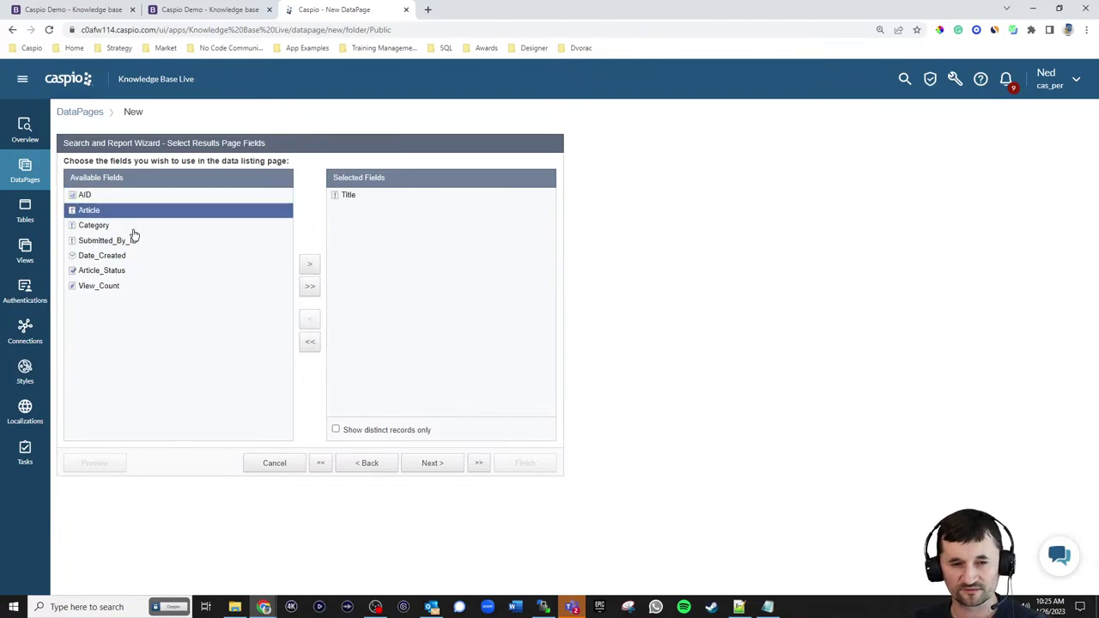
click(129, 240)
click(311, 263)
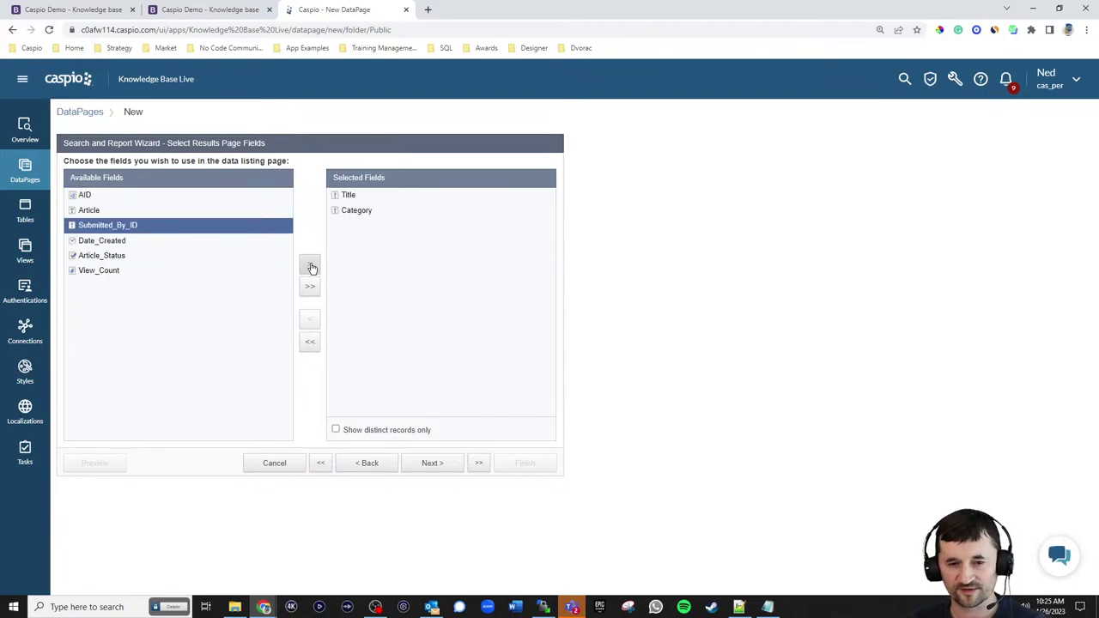
click(311, 267)
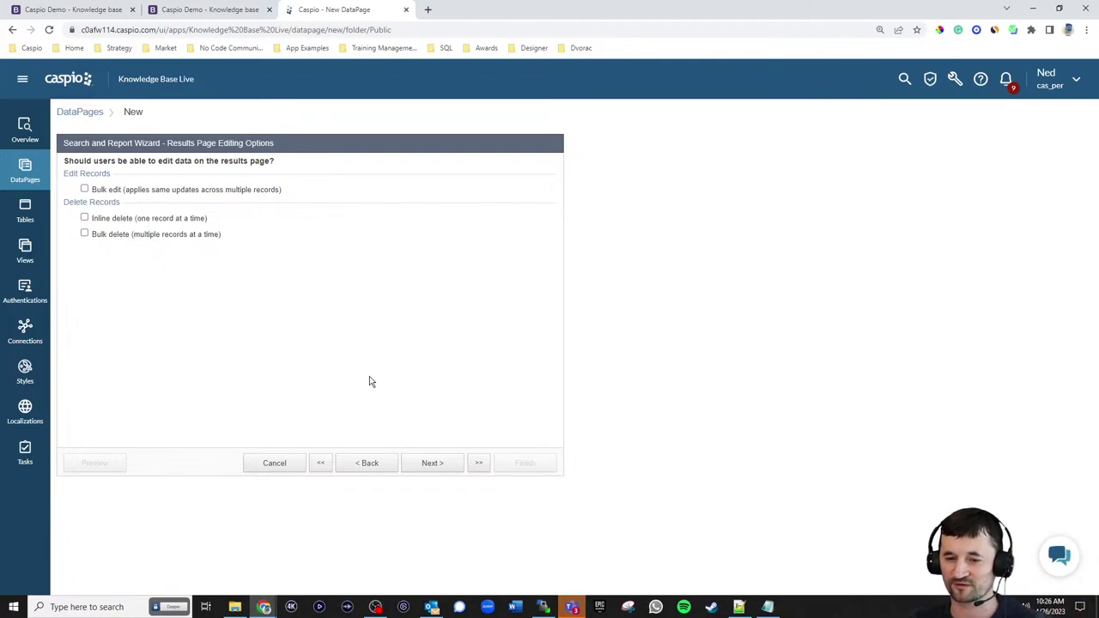
click(432, 463)
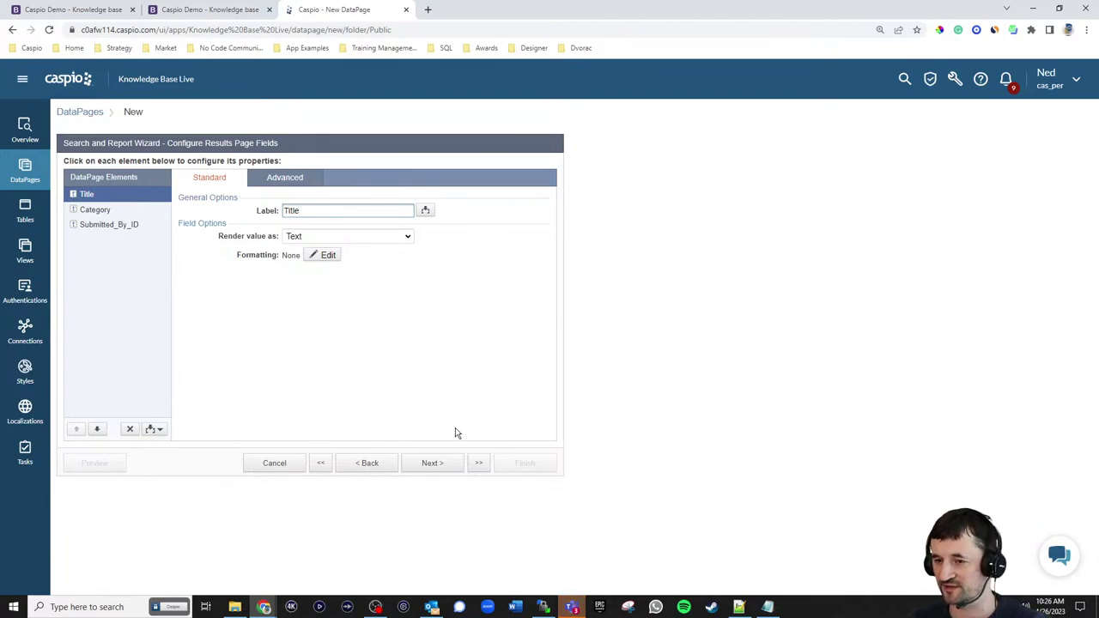
- Add an HTML Block to the results page
click(152, 429)
click(110, 444)
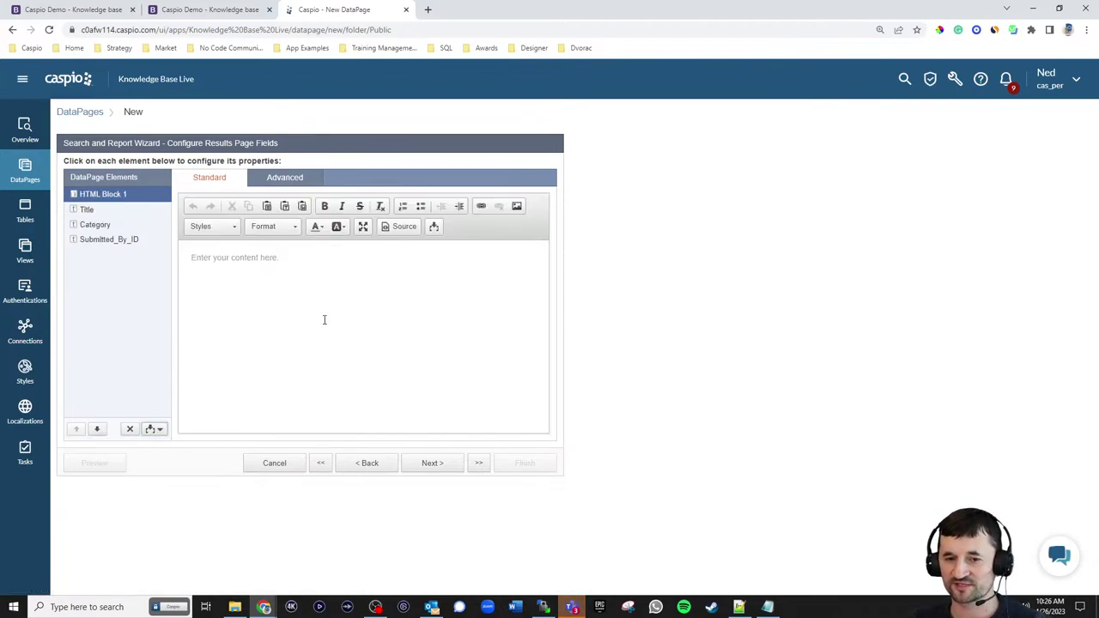
click(291, 179)
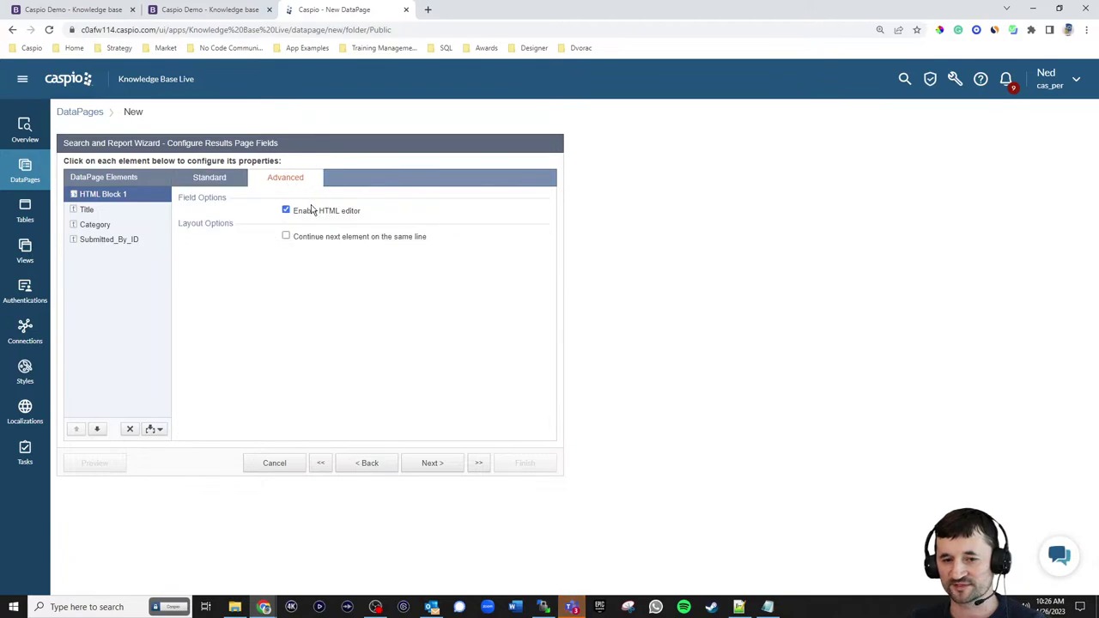
click(231, 182)
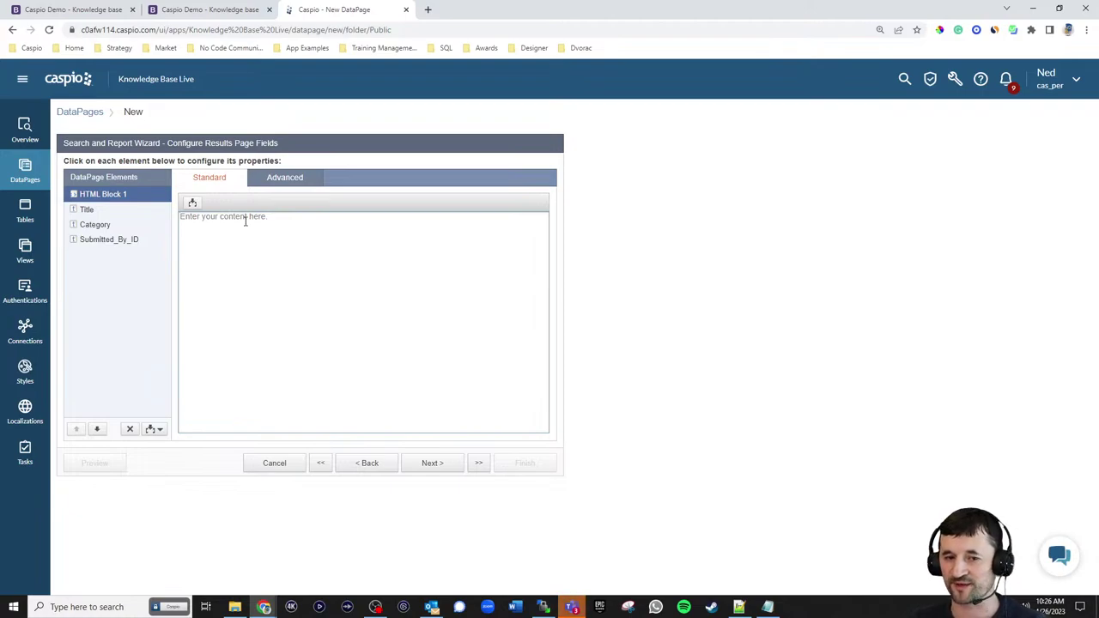
- Paste HTML linking each title to public_article_details.html by AID, with category and author
click(192, 204)
click(192, 222)
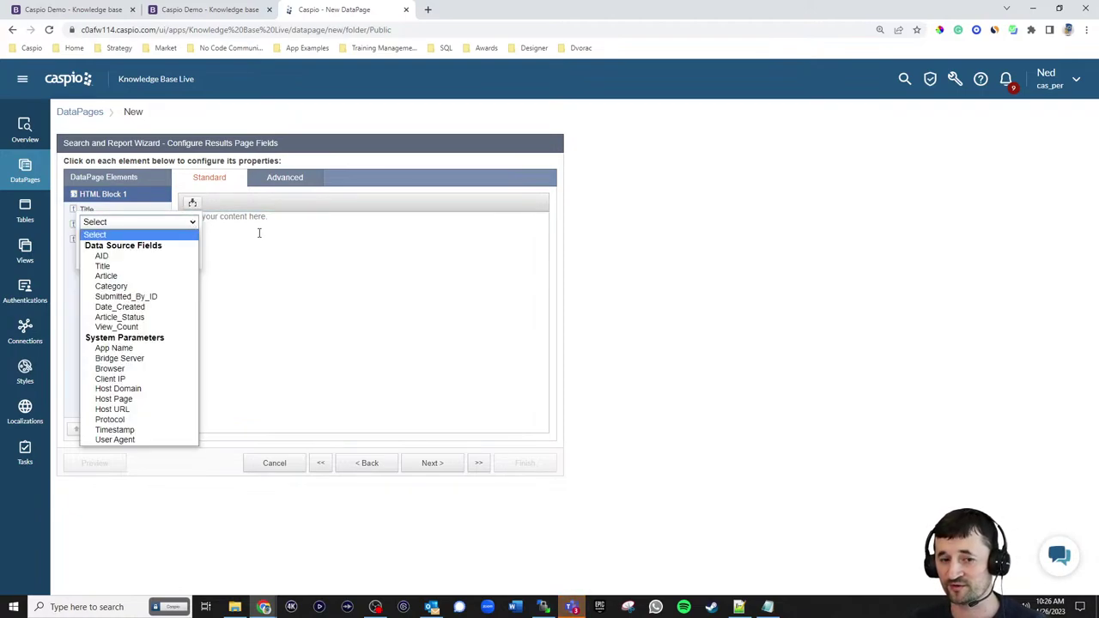
click(312, 249)
click(327, 251)
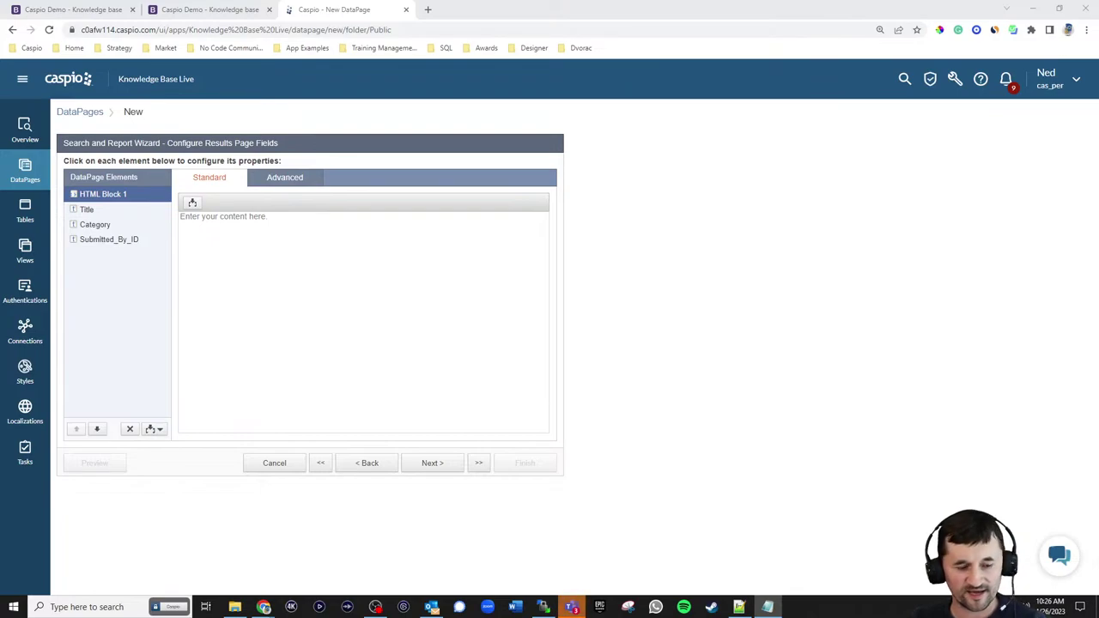
click(280, 292)
text(<div style="margin-bottom: 0px;"><a href="public_article_details.html?aid=[@field:AID]">[@field:Title]</a></div> <div><span style="font-size: 15px !important; color: #666;">[@field:Category] by [@lookupfield:Submitted_By_ID]</span></div>)
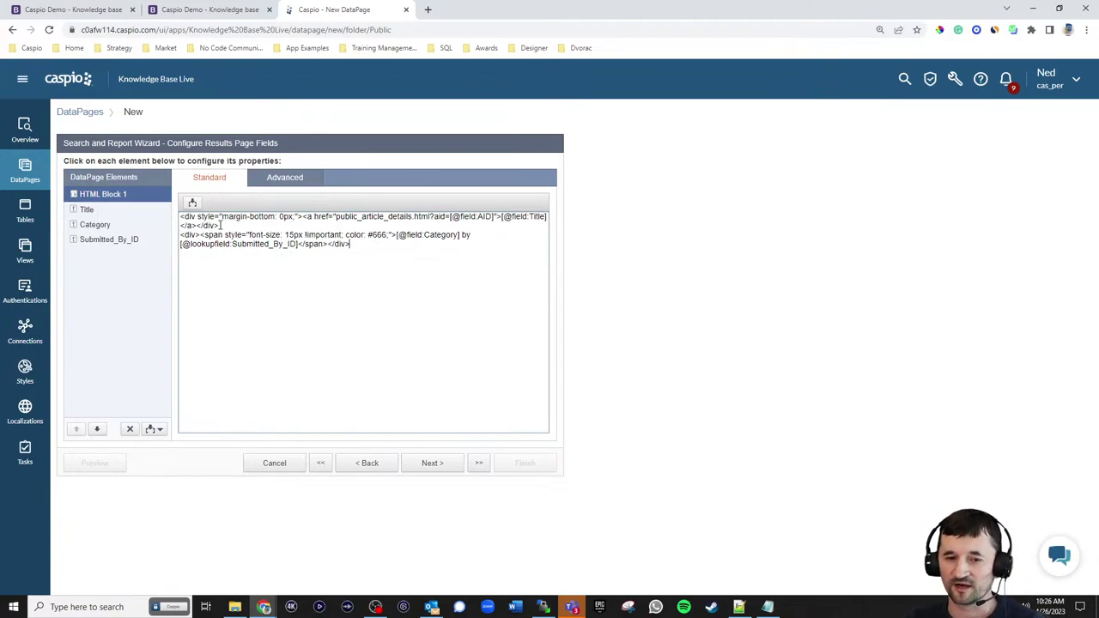
drag(221, 225, 180, 217)
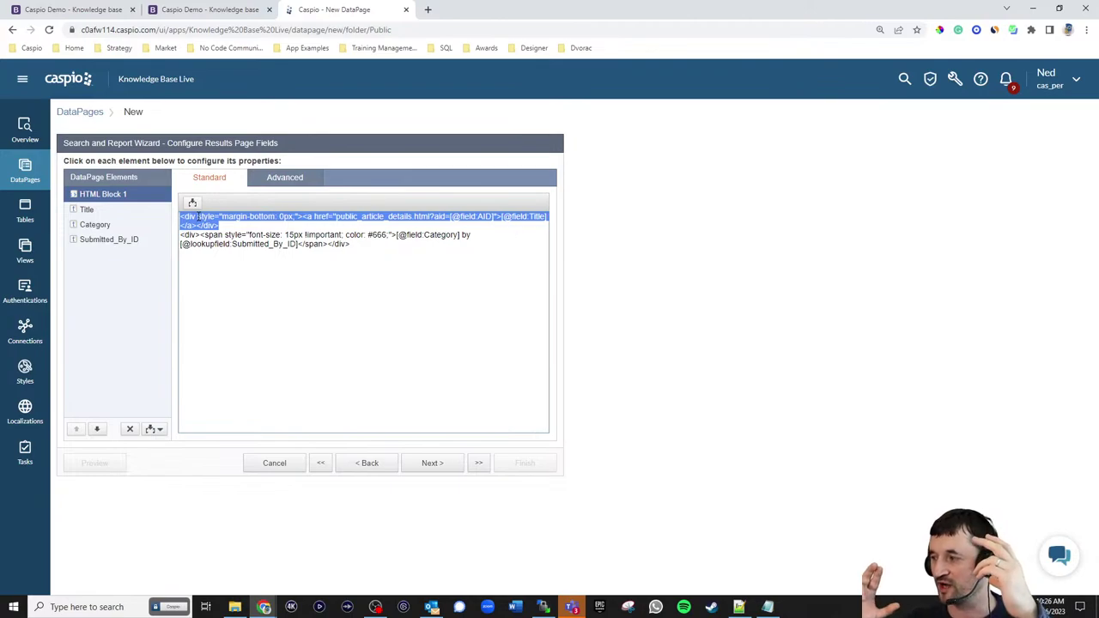
click(246, 227)
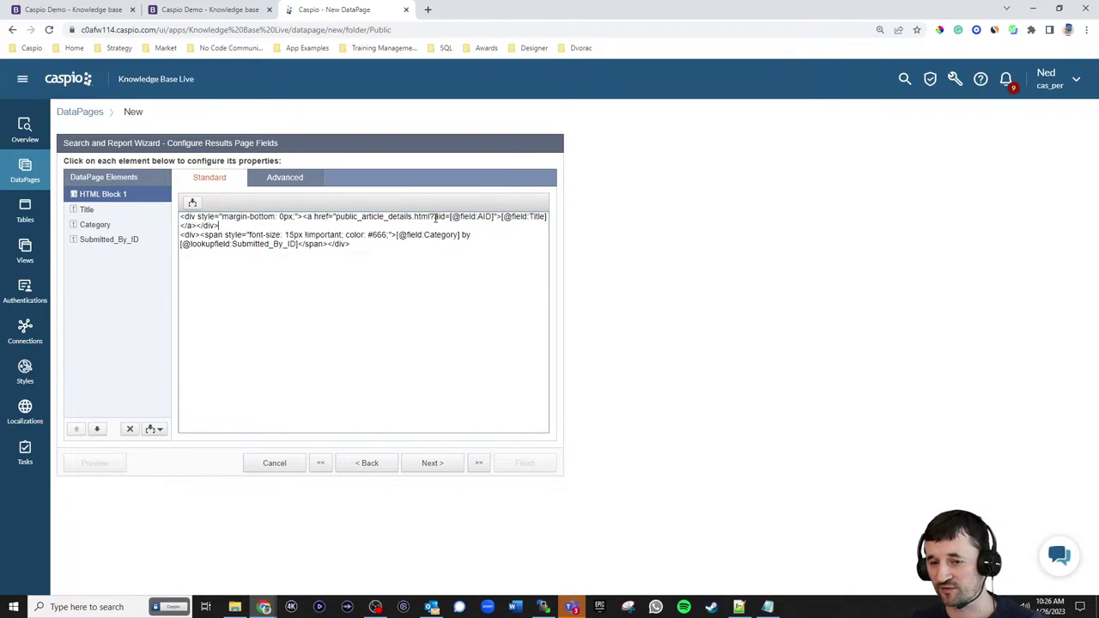
drag(435, 219, 497, 218)
click(514, 218)
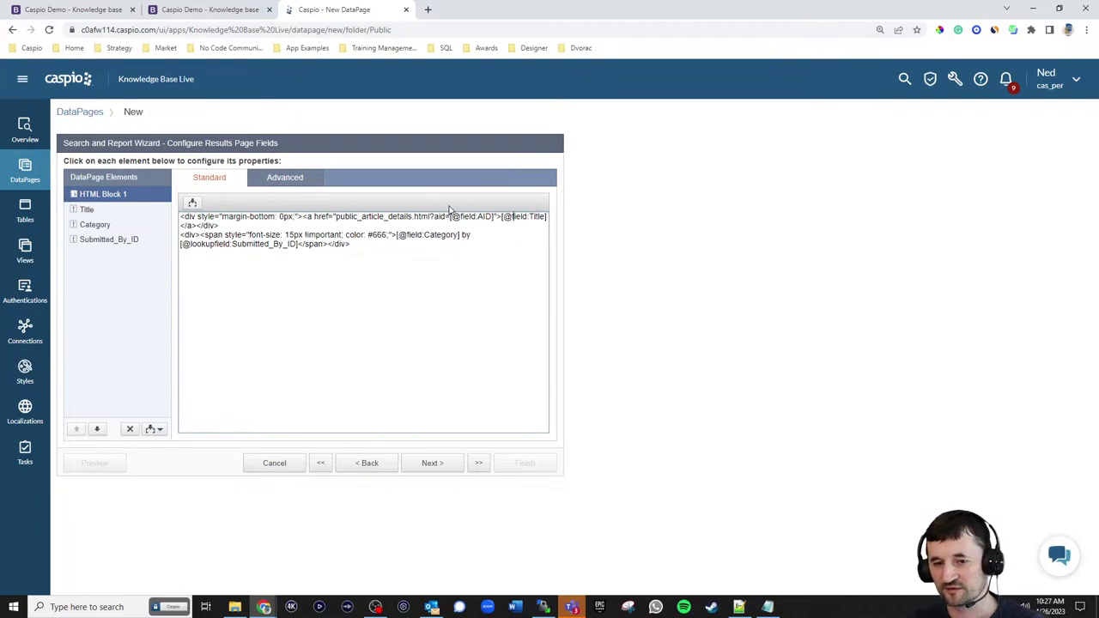
drag(199, 225, 179, 225)
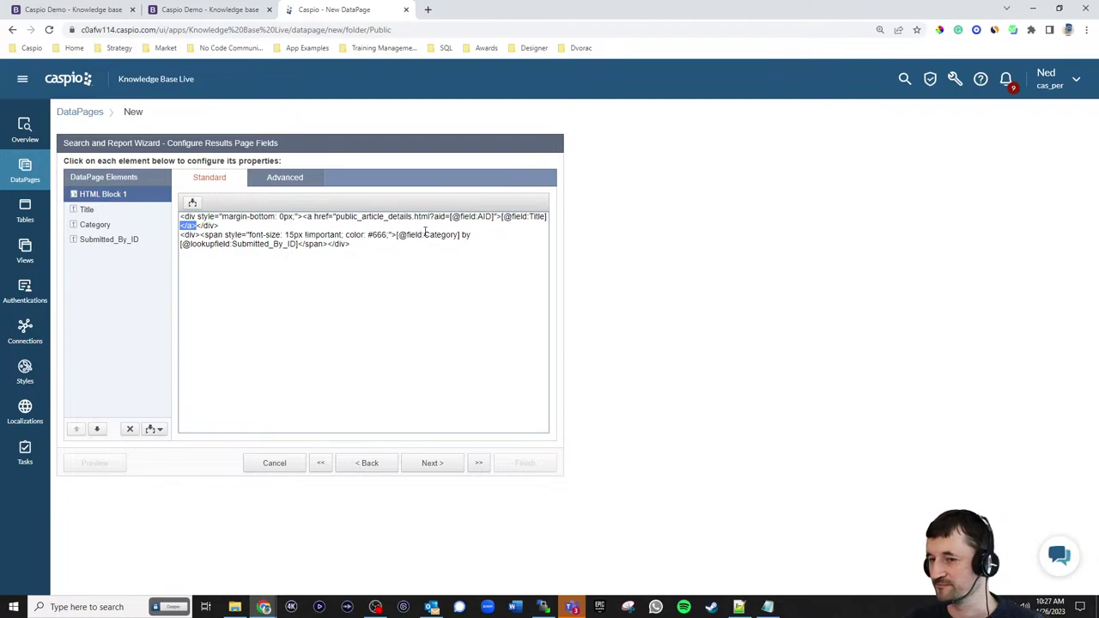
click(524, 219)
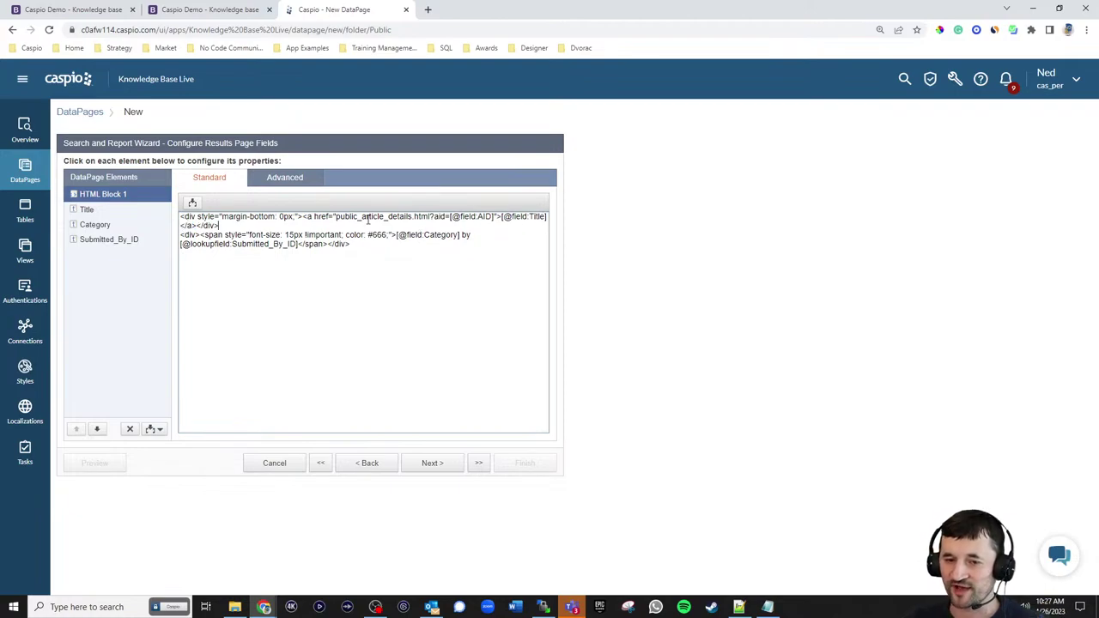
drag(336, 216, 420, 213)
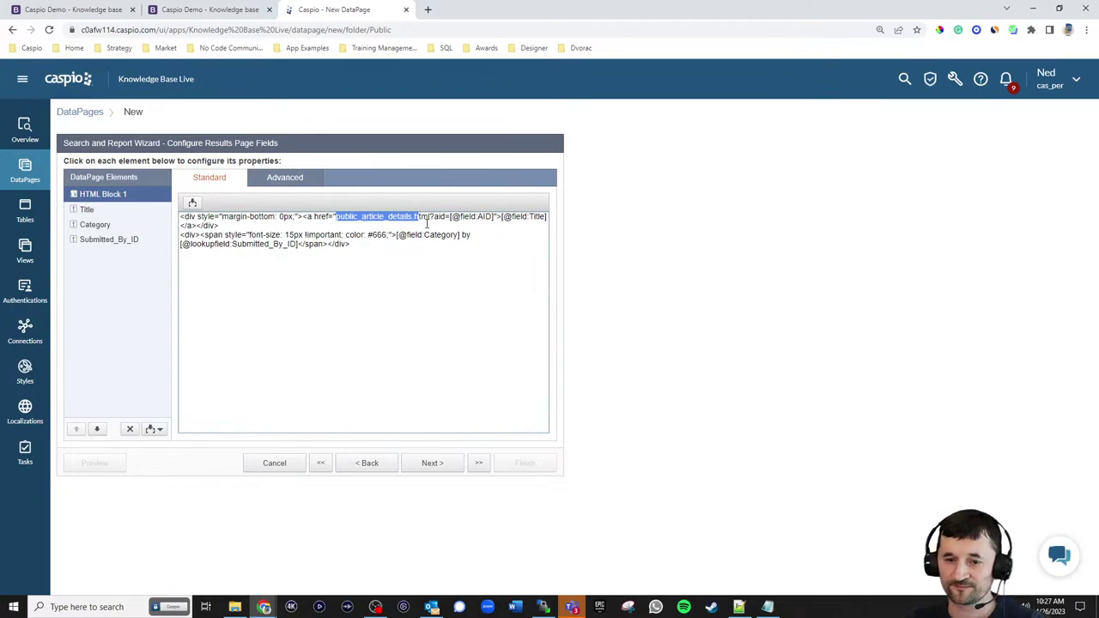
click(427, 226)
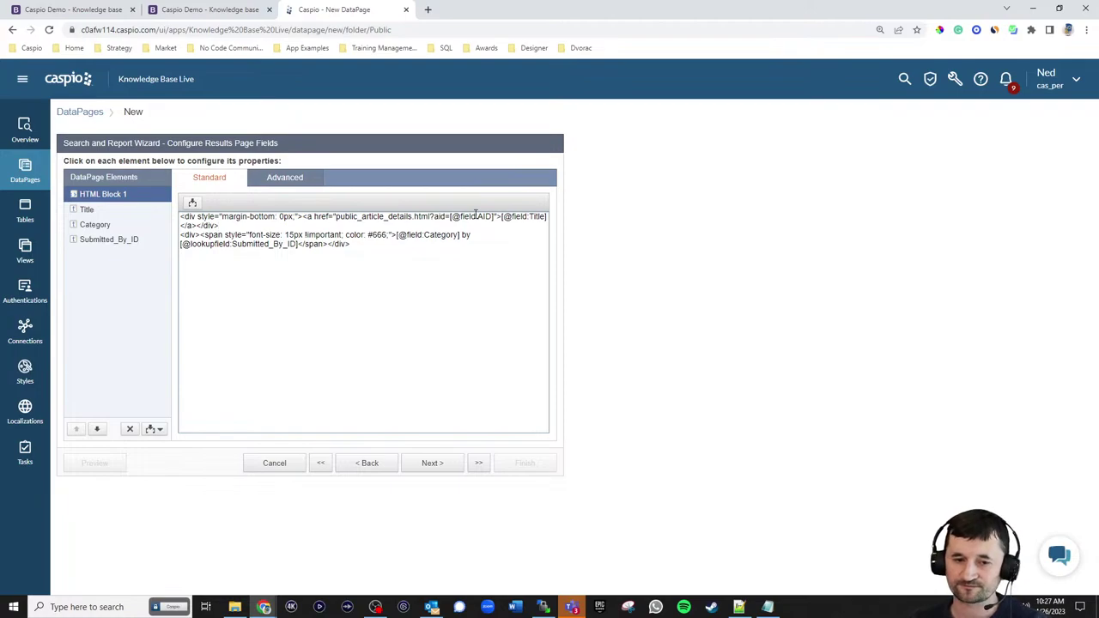
click(382, 246)
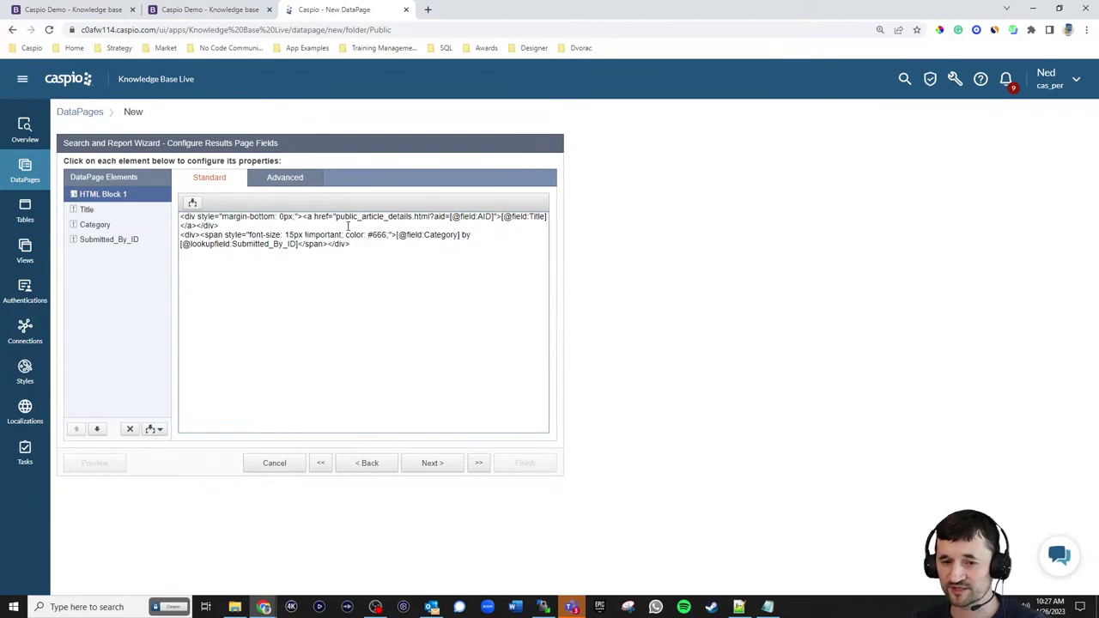
- Remove the Title, Category and Submitted_By_ID elements from the results page
click(92, 214)
click(130, 428)
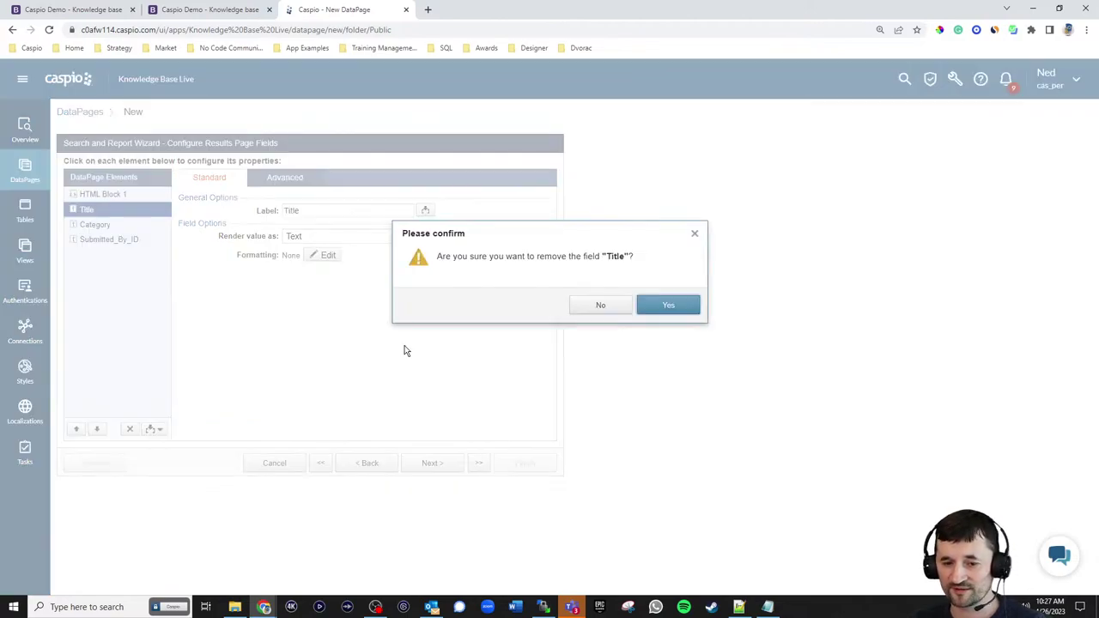
click(662, 307)
click(129, 430)
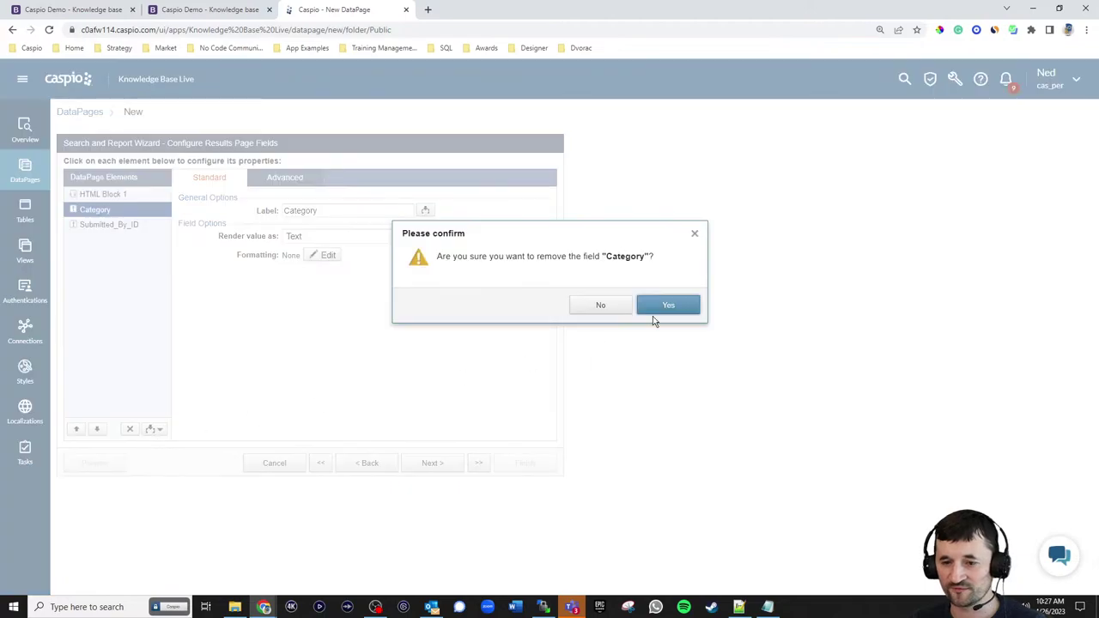
click(666, 306)
click(130, 430)
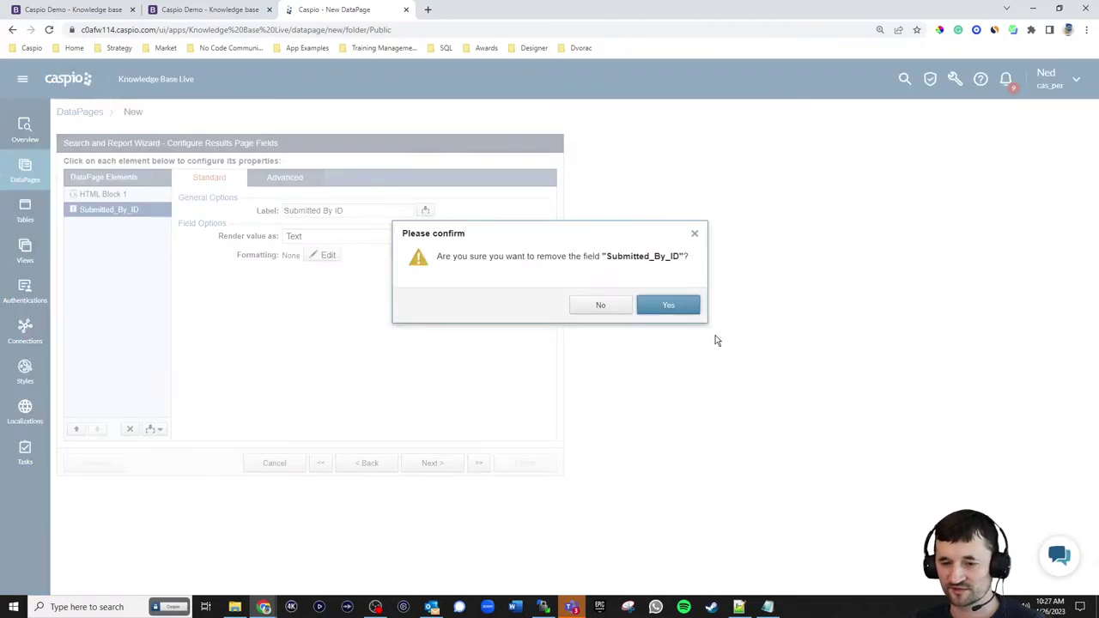
click(677, 311)
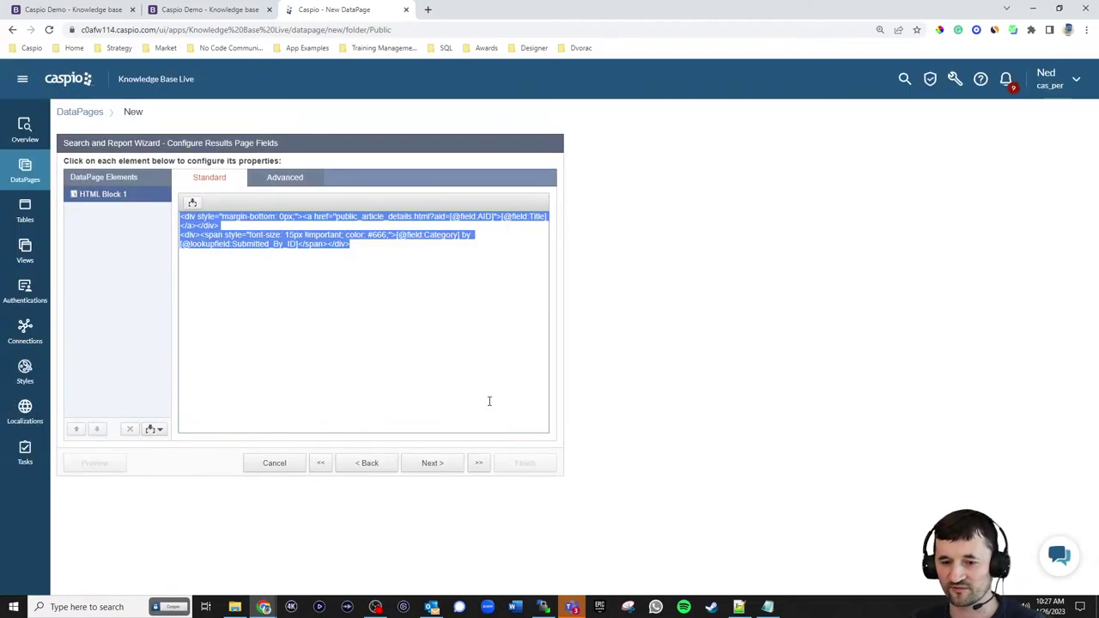
- Choose No Details Page and finish saving View Articles
click(433, 463)
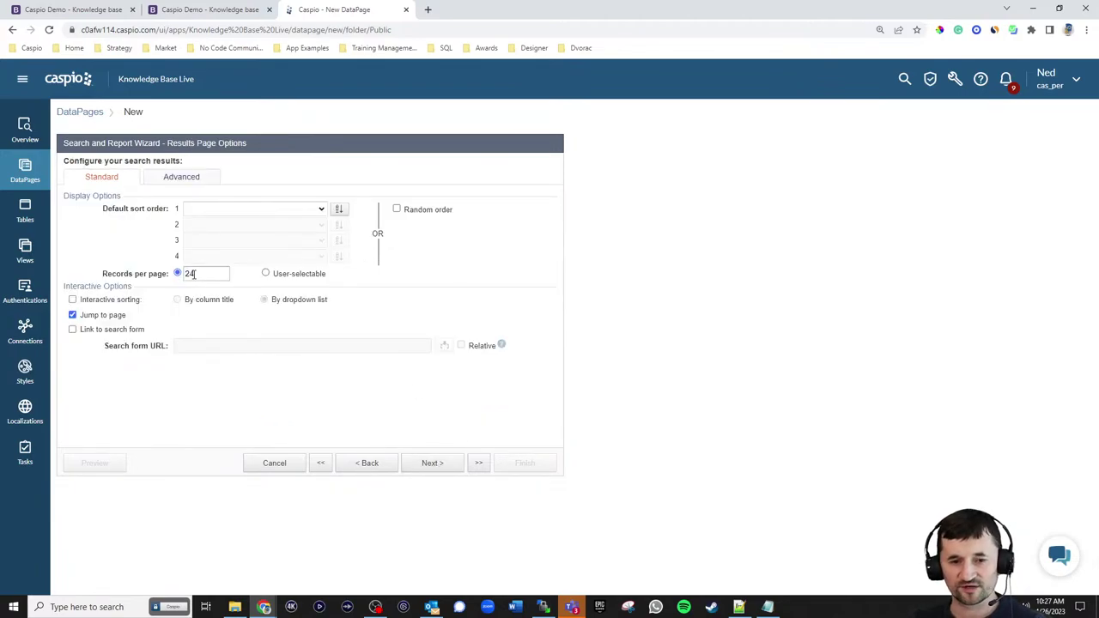
click(431, 466)
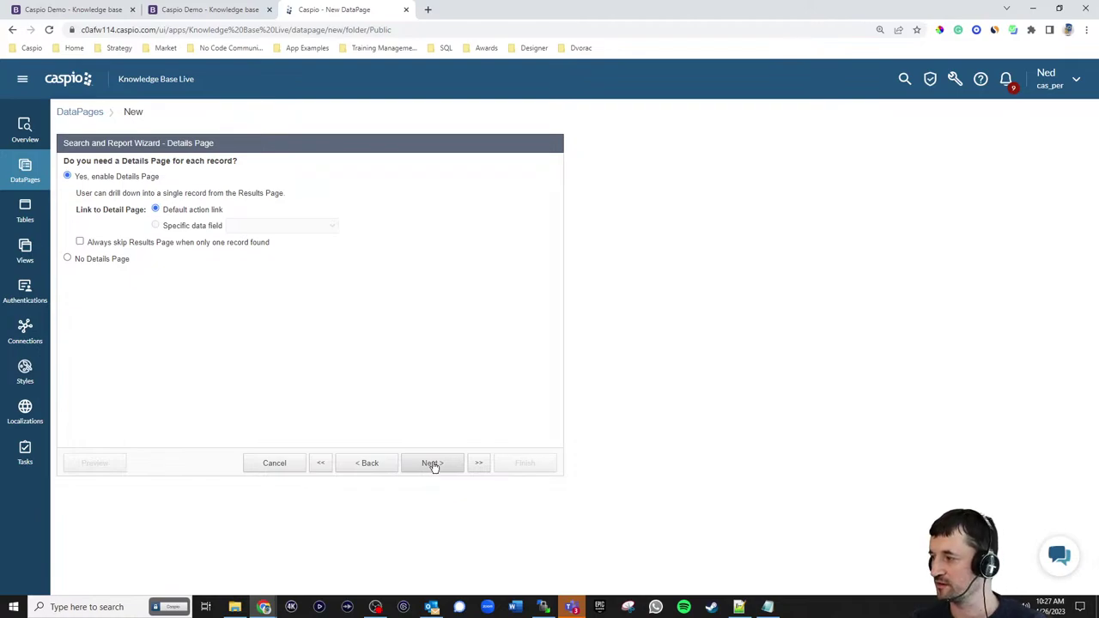
click(104, 261)
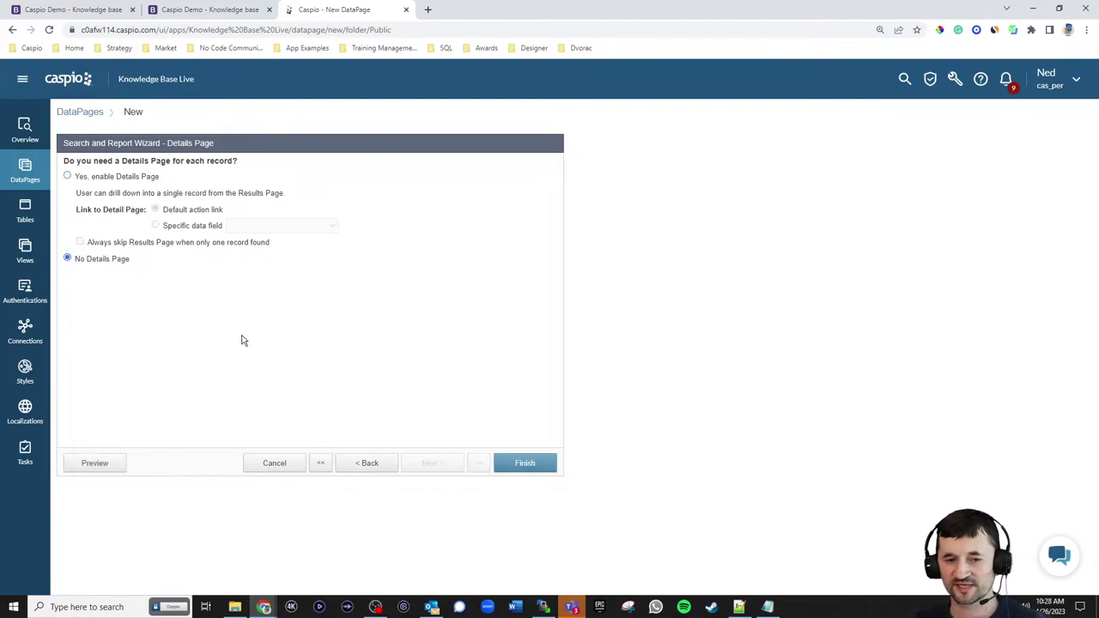
click(526, 462)
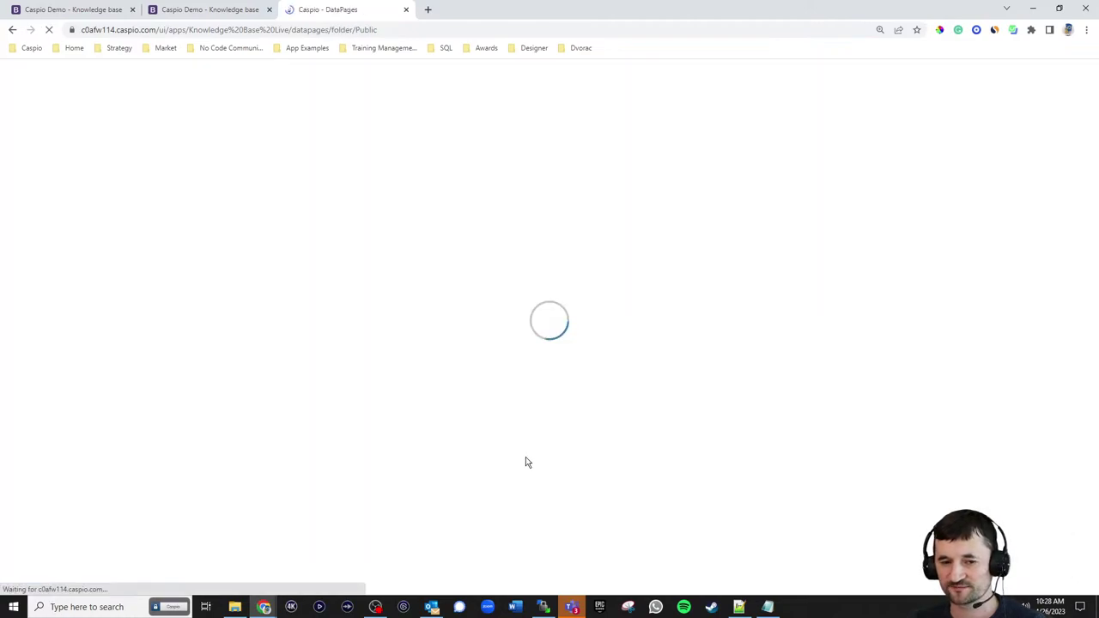
- Deploy View Articles as Enabled and copy its embed code
click(264, 313)
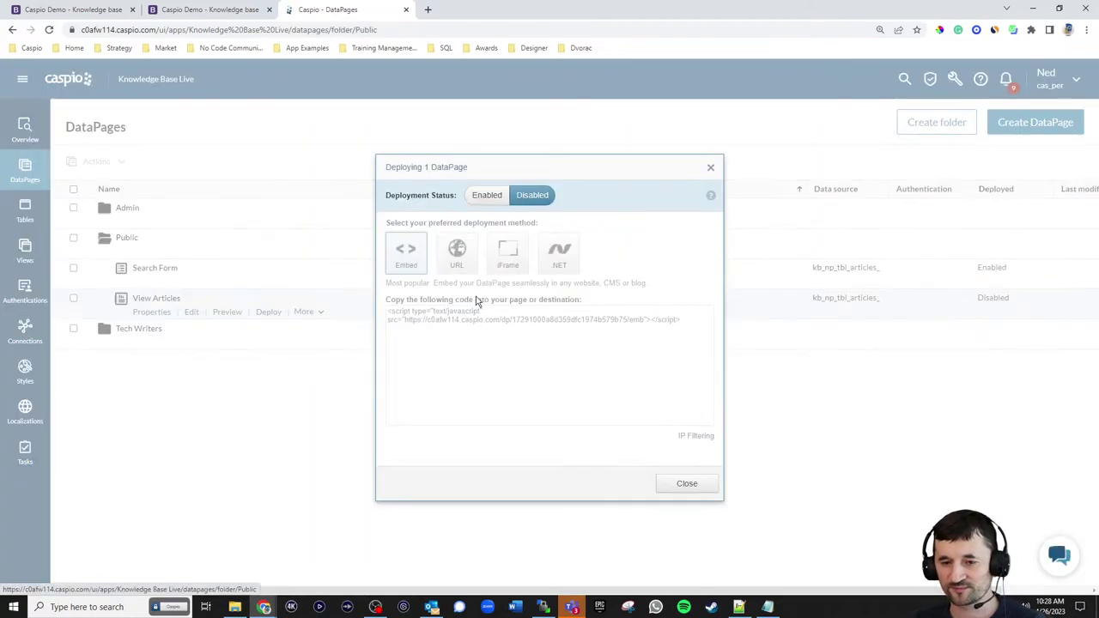
click(486, 195)
click(487, 312)
key(ctrl+c)
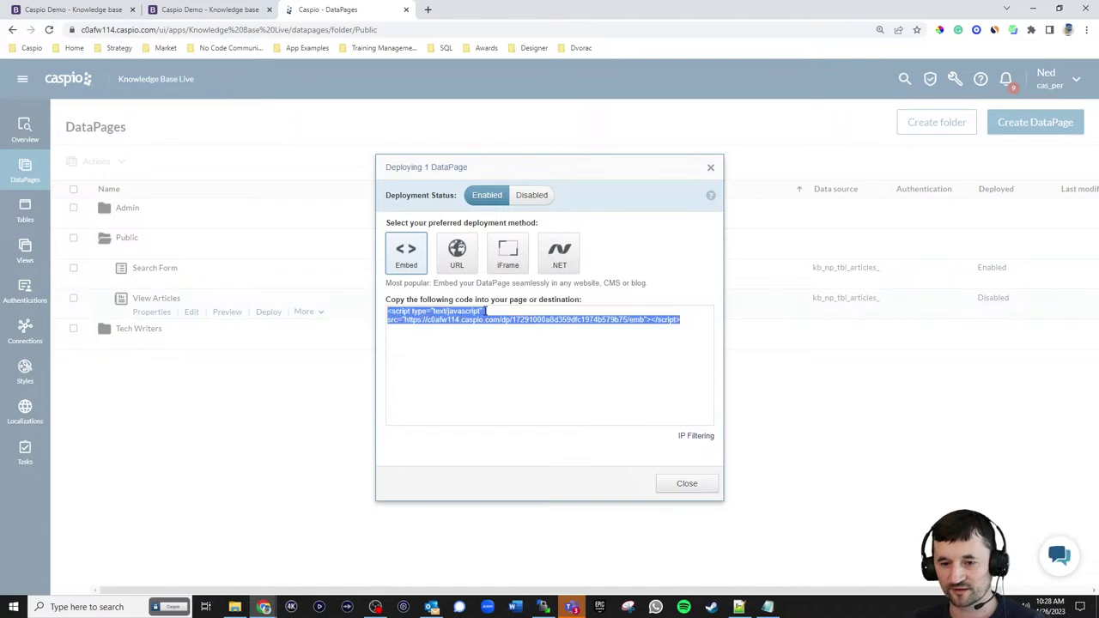
click(687, 484)
click(738, 607)
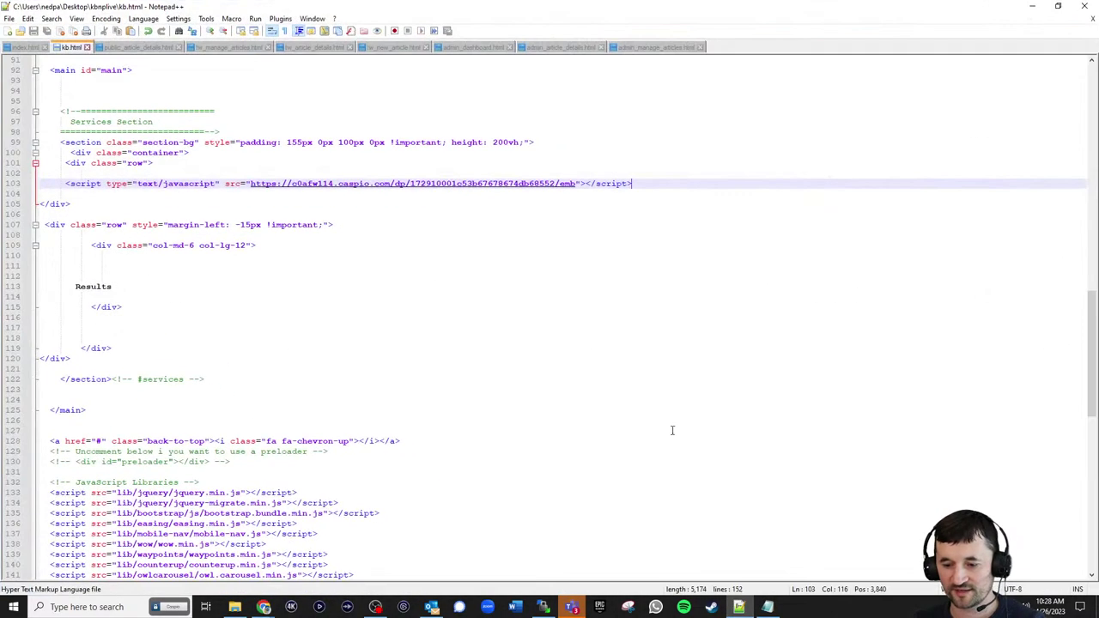
- Replace the Results placeholder in kb.html with the View Articles embed script and save
click(146, 48)
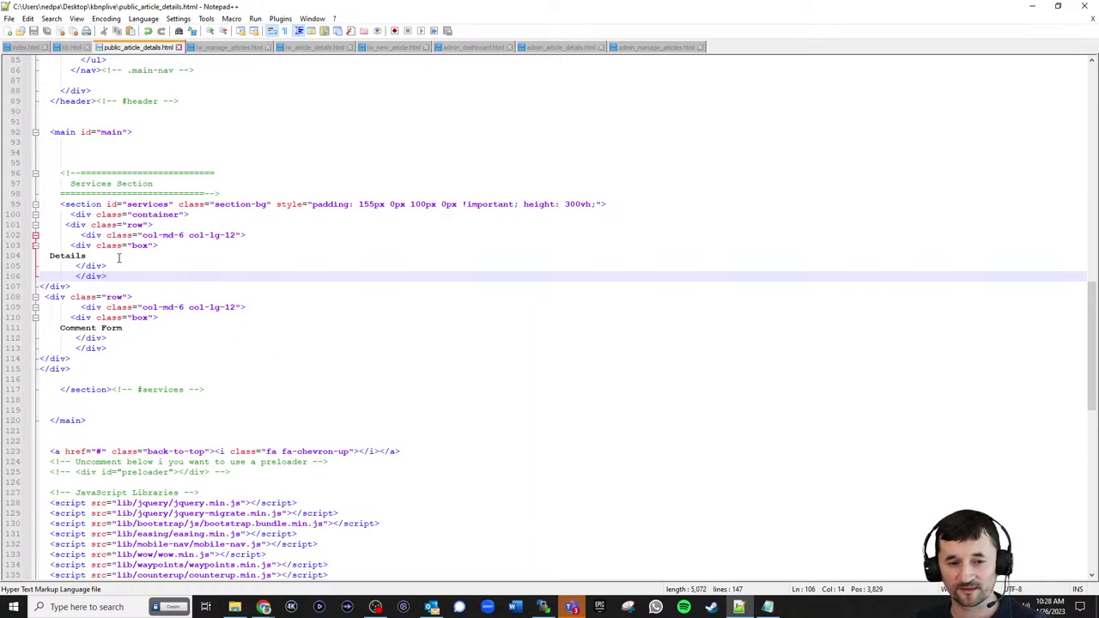
click(72, 48)
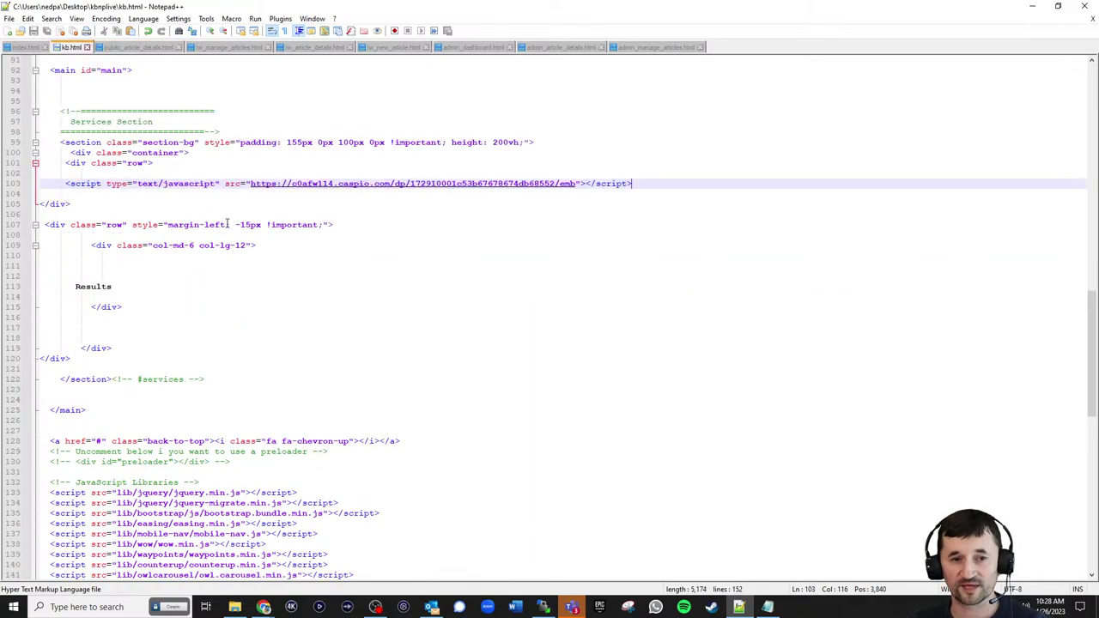
drag(129, 285, 55, 287)
key(ctrl+v)
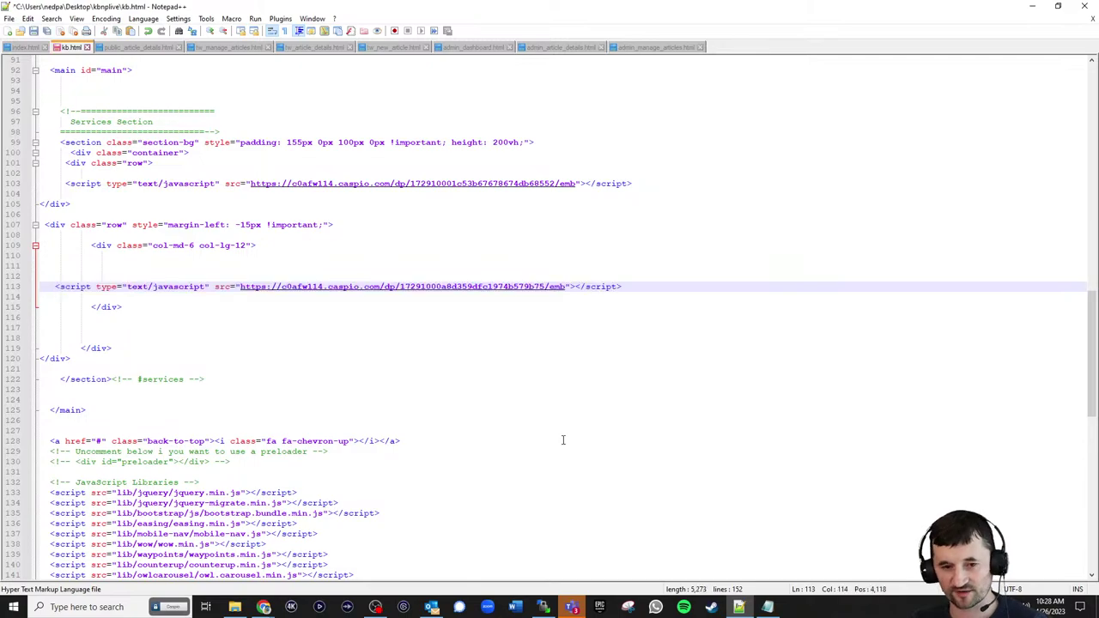
key(ctrl+s)
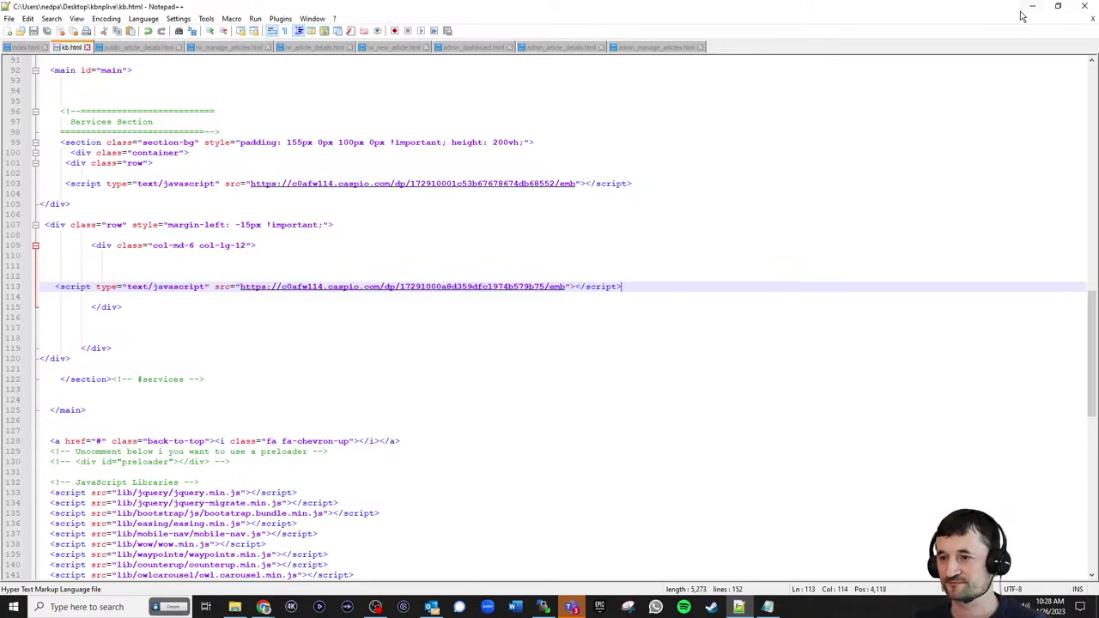
- Upload kb.html to the server's kbnplive folder through WinSCP
click(1037, 11)
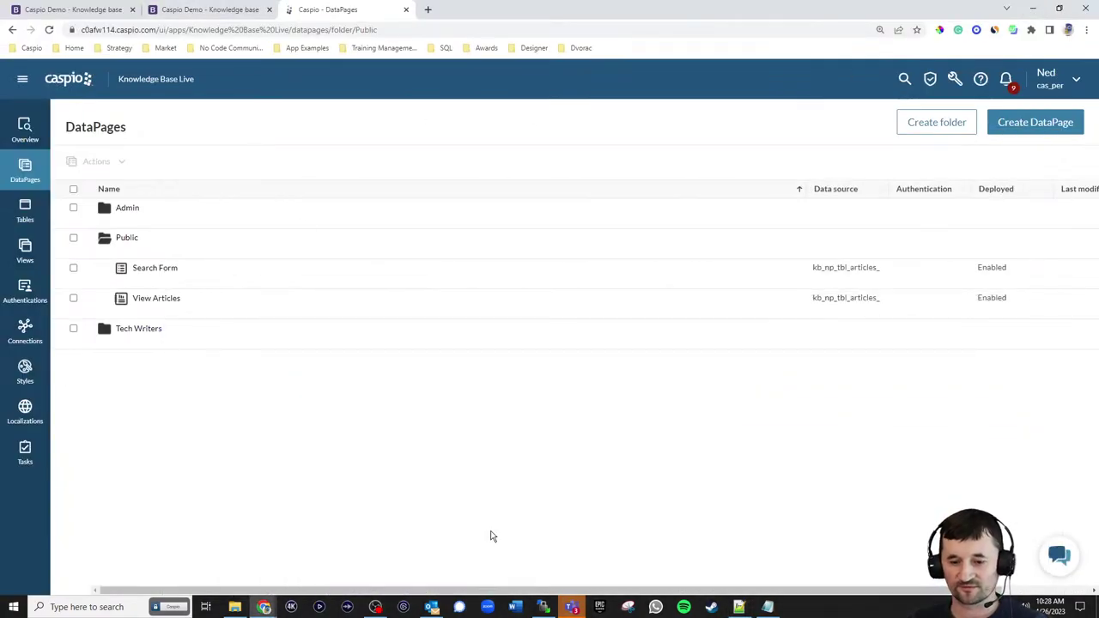
click(541, 607)
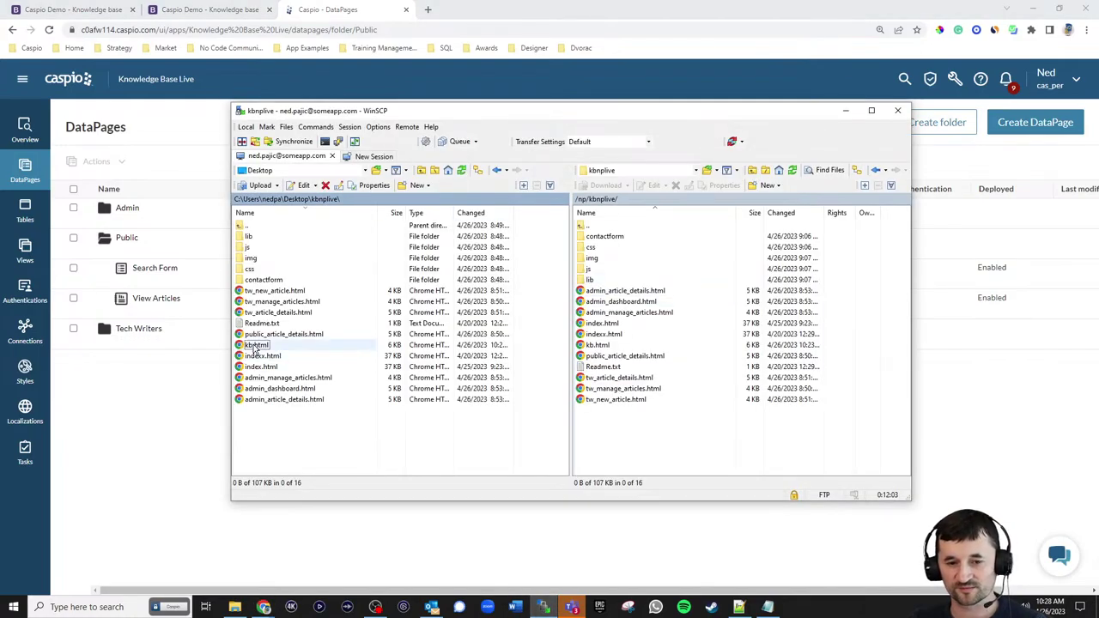
drag(256, 345, 651, 466)
- Reload the live knowledge base page to load the new embed, which shows No records found
click(206, 9)
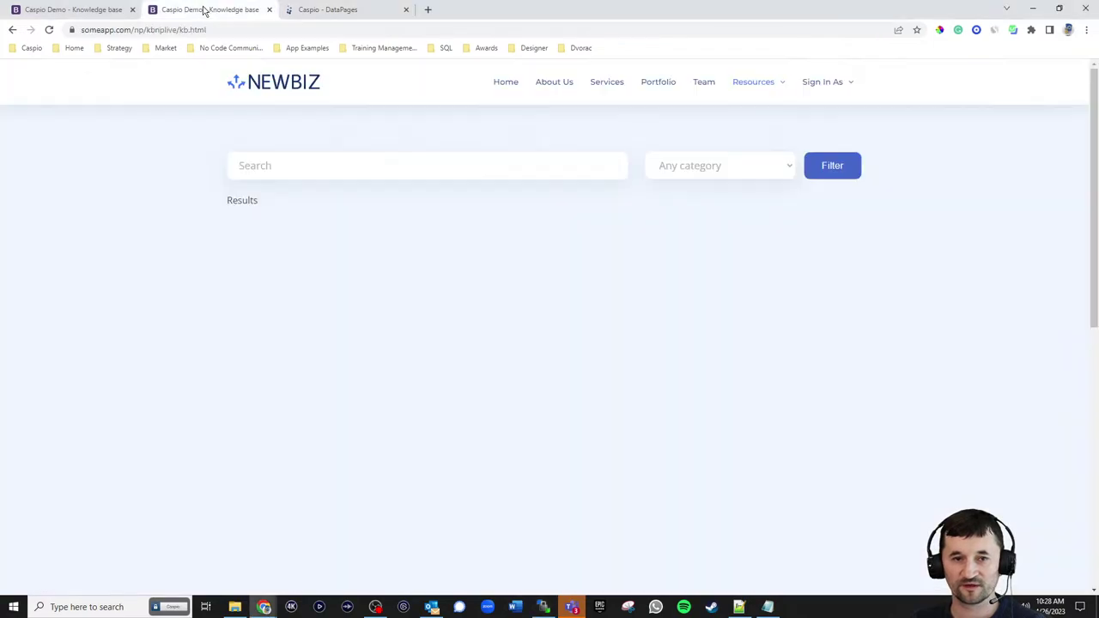
click(49, 29)
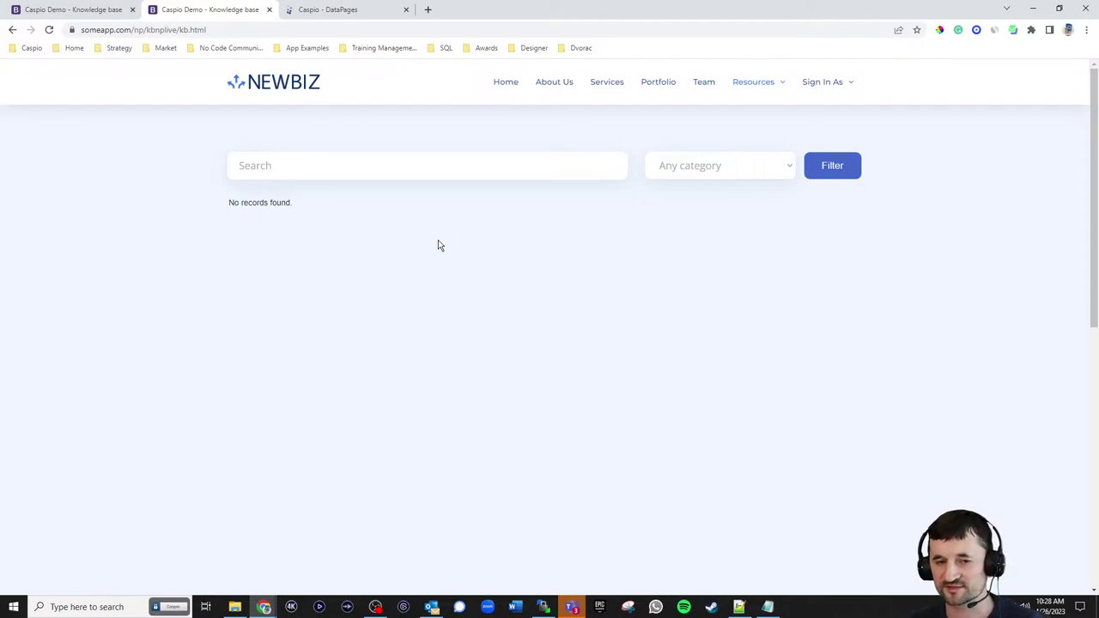
click(352, 12)
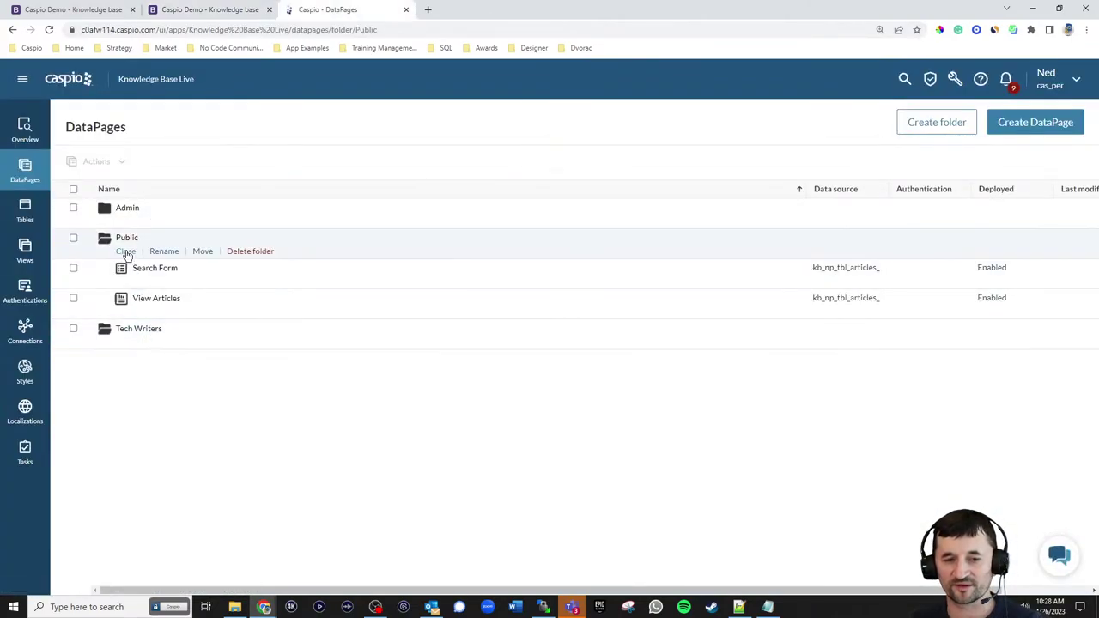
- Start a new Submission Form DataPage with kb_np_tbl_articles_live as its data source
click(126, 251)
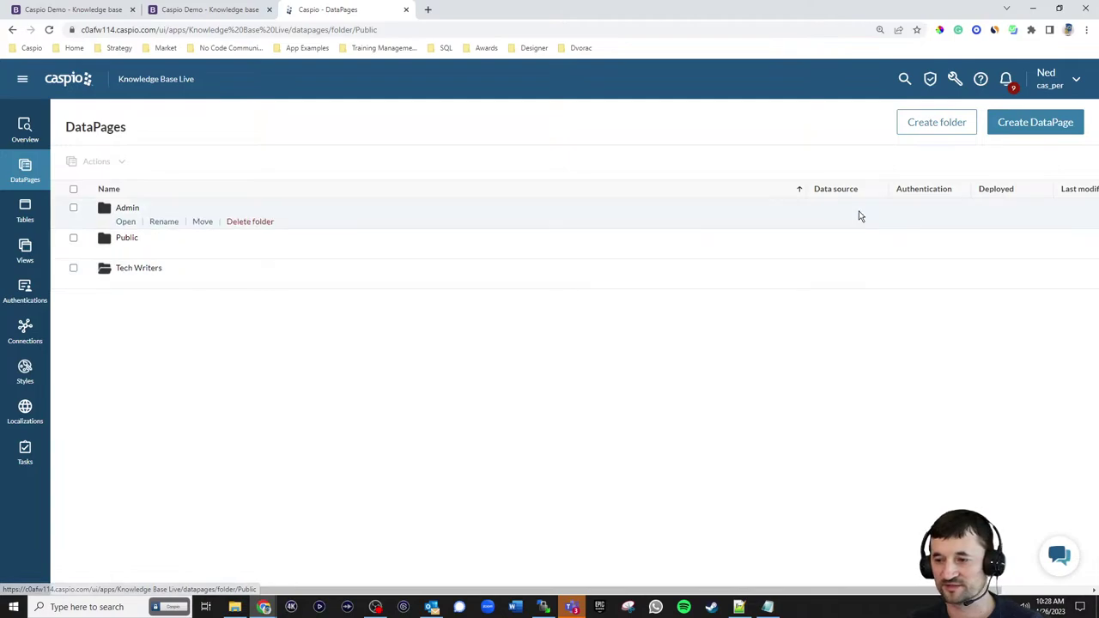
click(1012, 126)
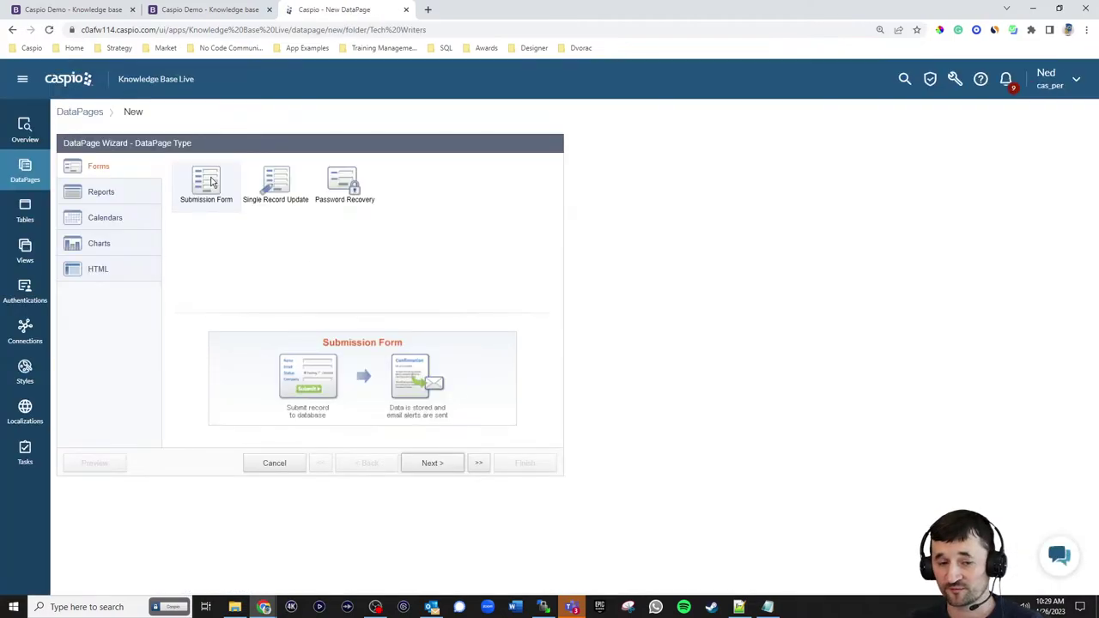
click(425, 460)
click(155, 202)
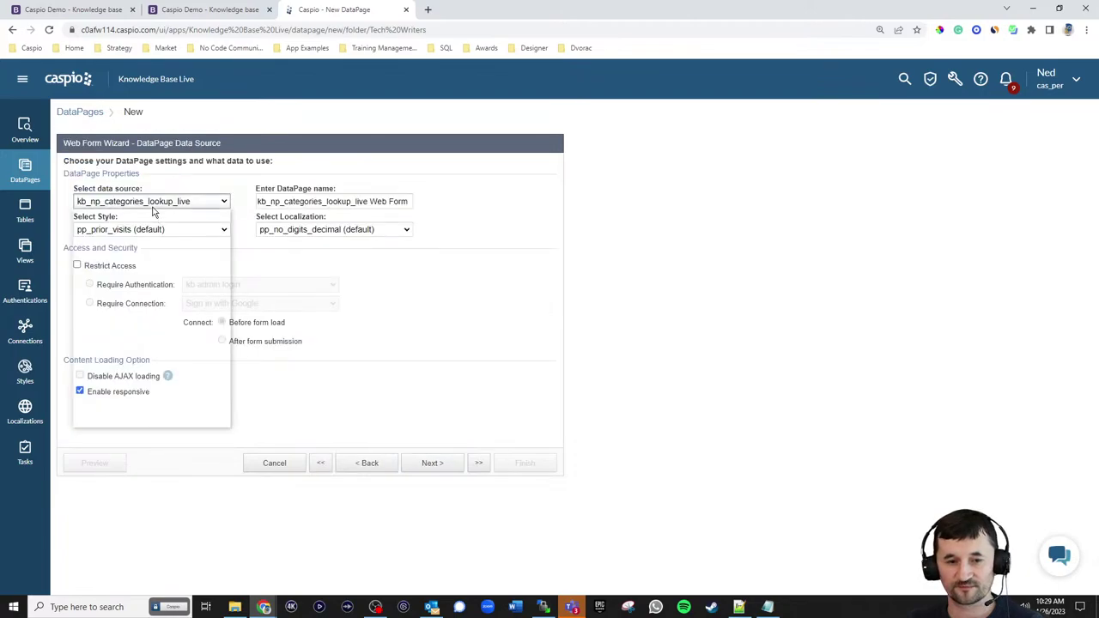
click(157, 234)
- Name it 'Add New Article' with kb_np_style_reports_live style and English localization
drag(383, 198, 216, 197)
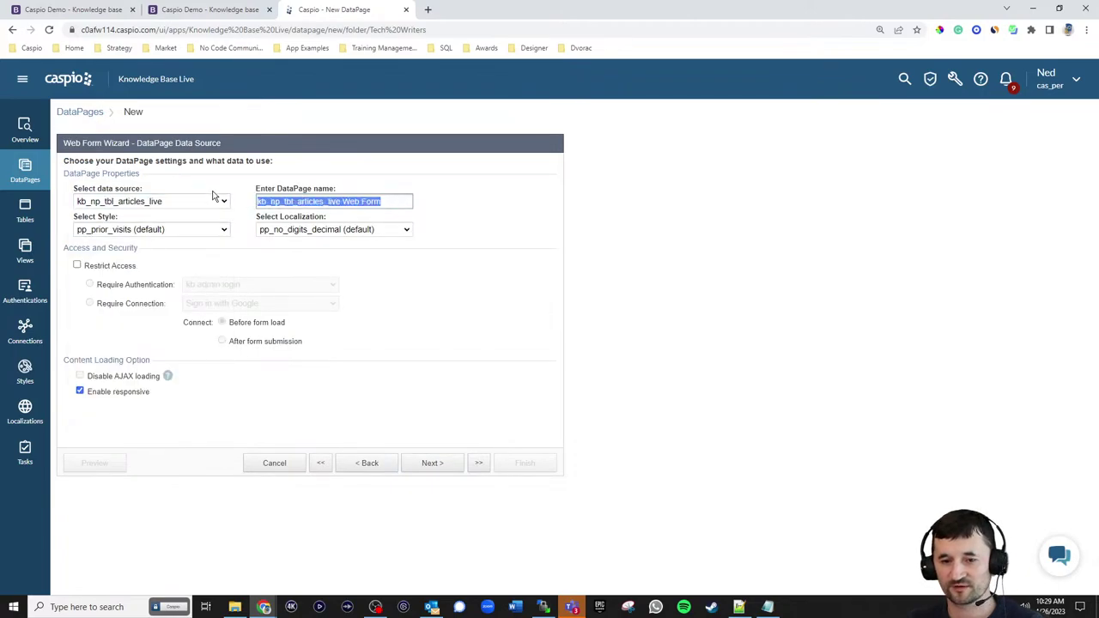
text(Add New A)
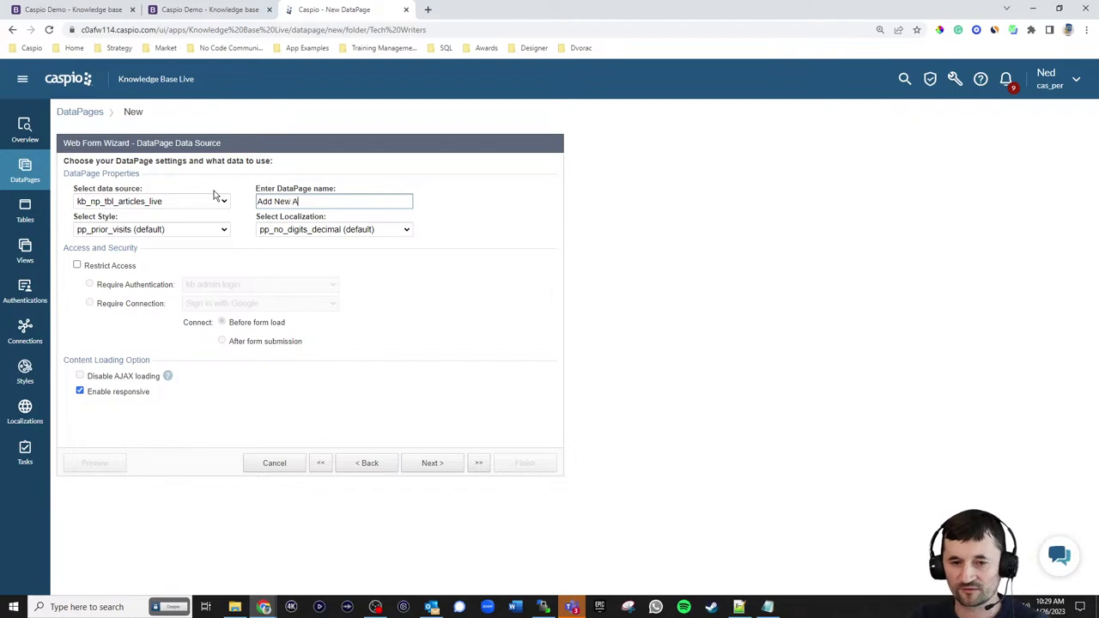
text(rticle)
click(176, 230)
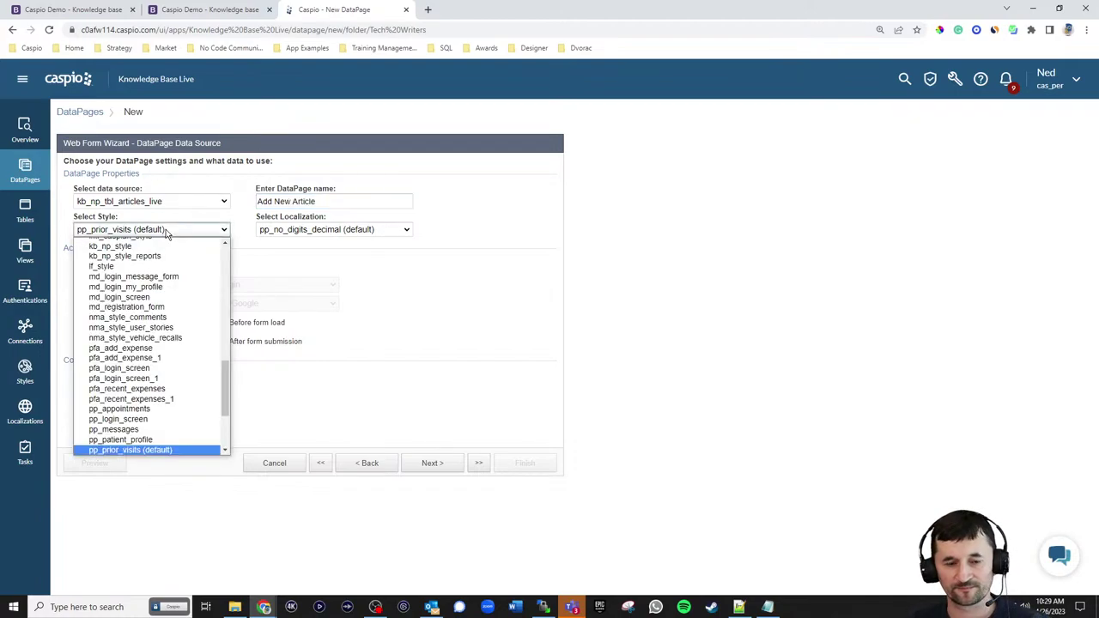
scroll(182, 258, up, 10)
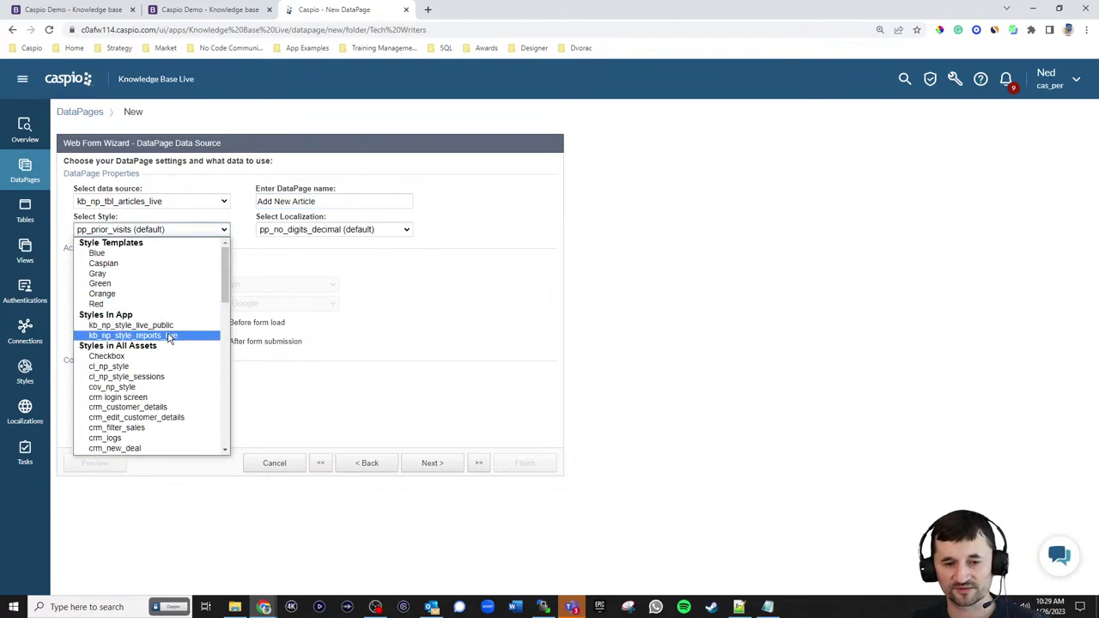
click(169, 335)
click(327, 229)
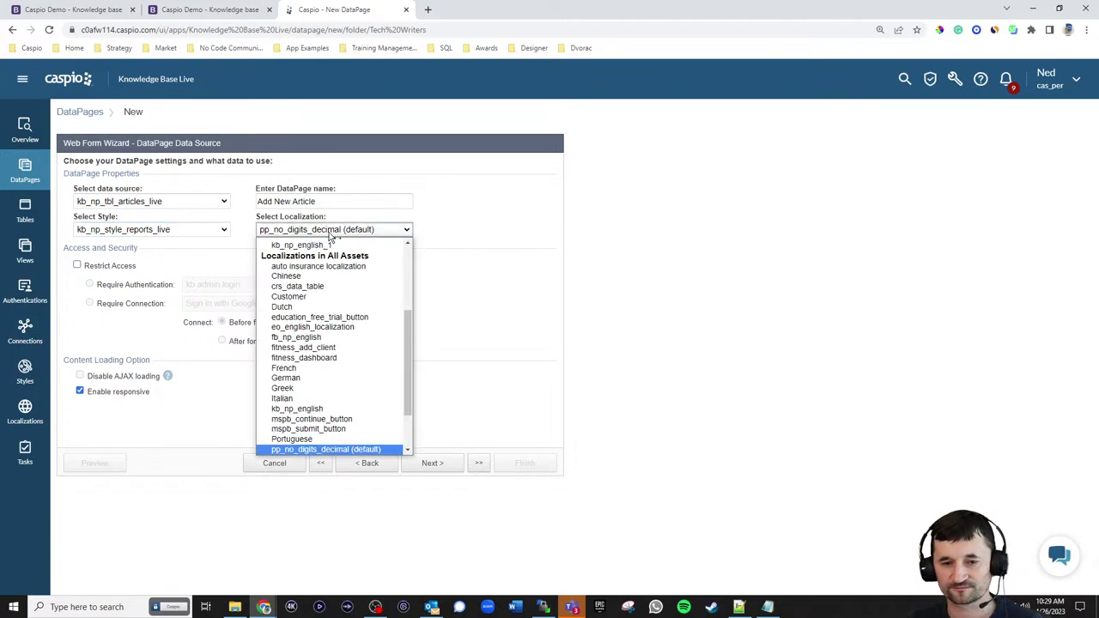
scroll(335, 290, up, 5)
click(315, 275)
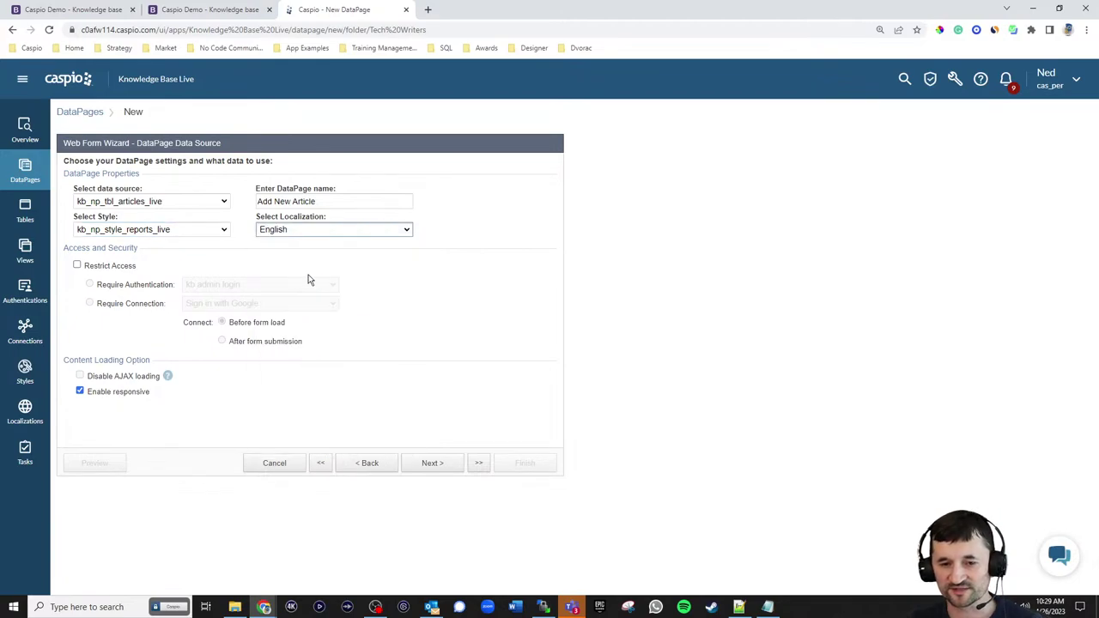
- Restrict access to the kb tech writer login and continue to field selection
click(121, 266)
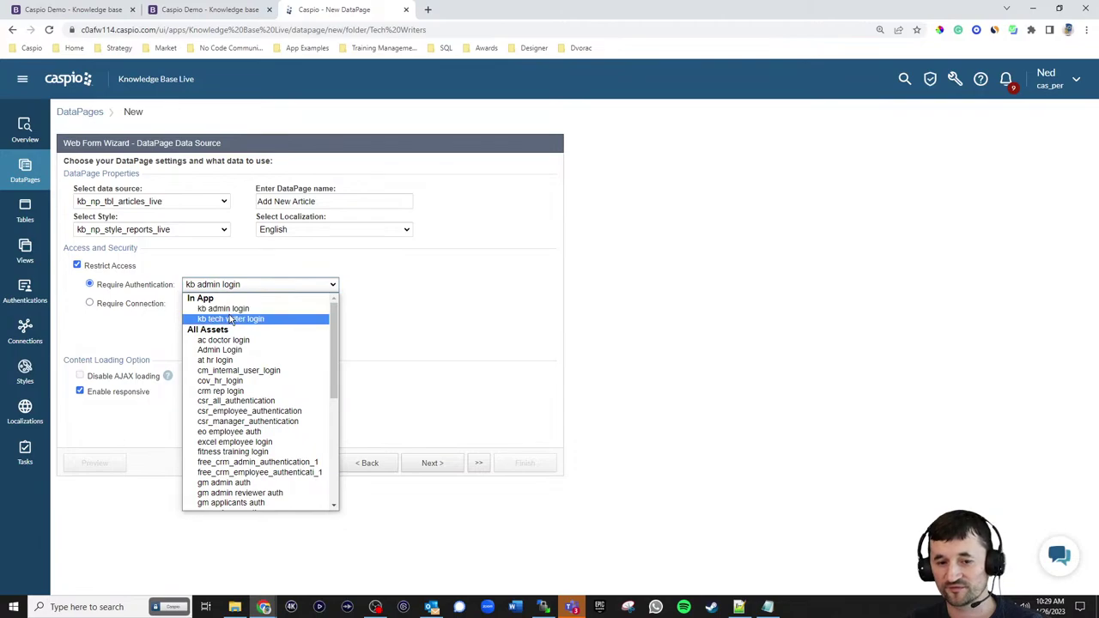
click(232, 318)
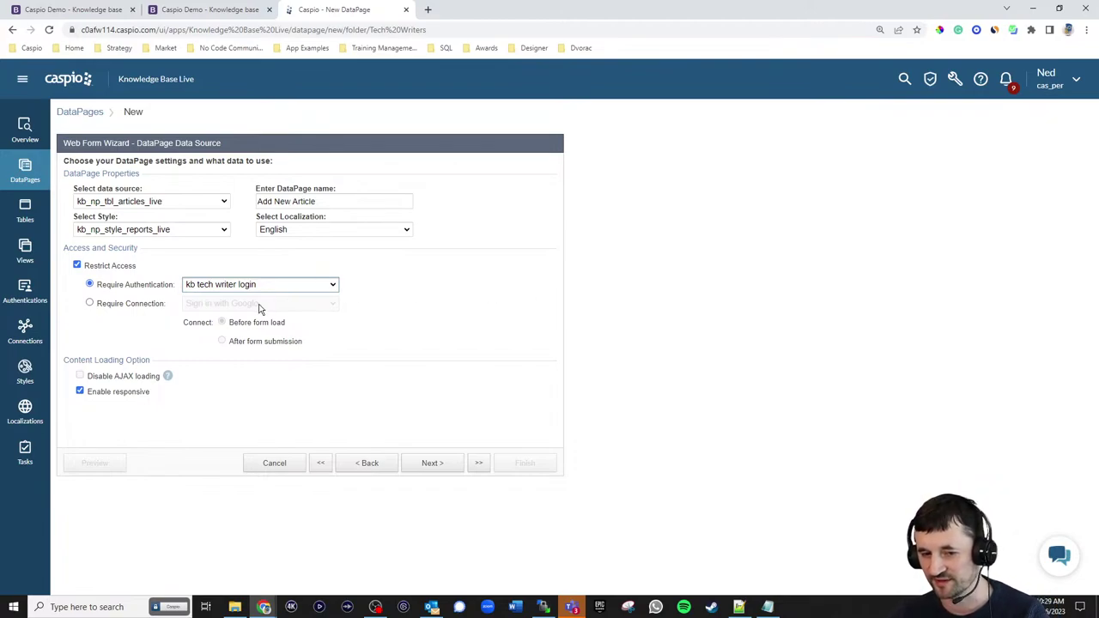
click(425, 466)
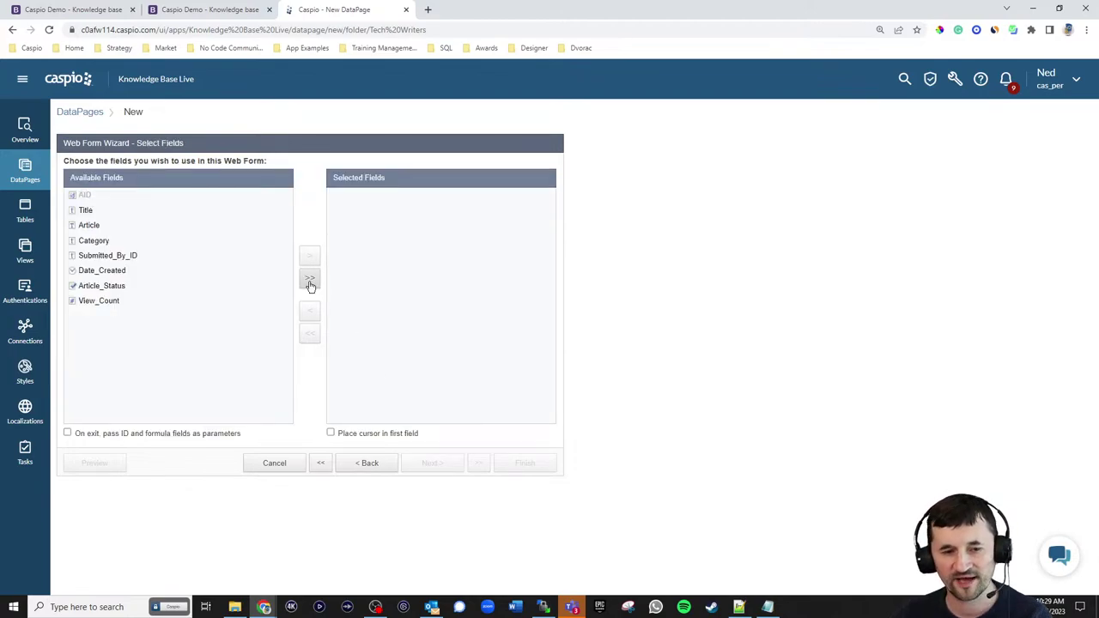
- Add Title, Article, Category, Submitted_By_ID, Date_Created and Article_Status to the form fields
click(105, 212)
click(309, 259)
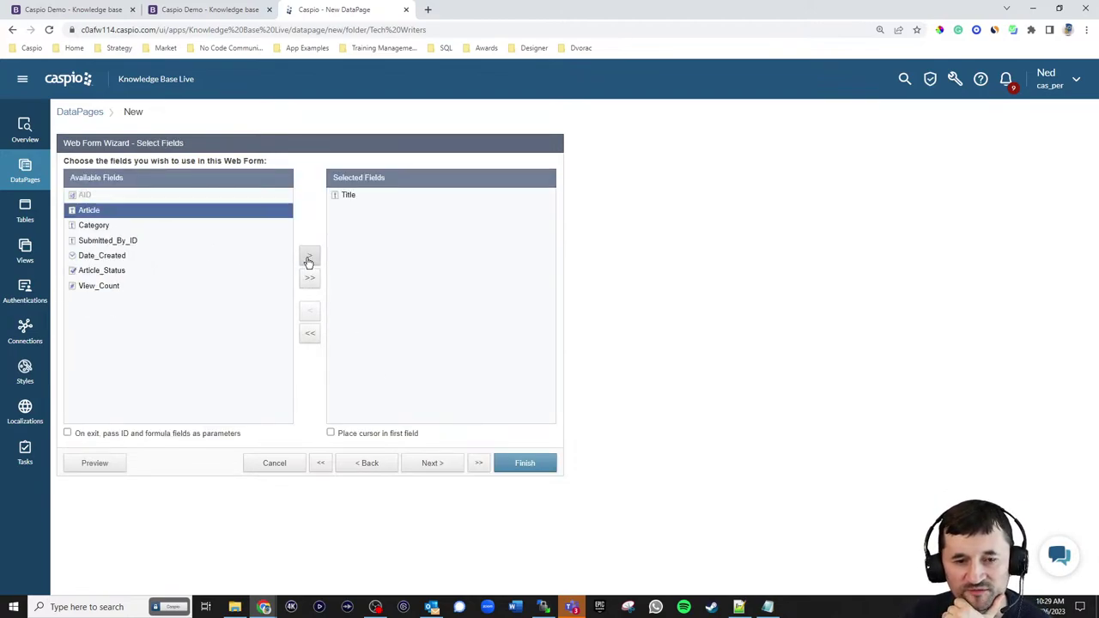
click(308, 261)
click(309, 260)
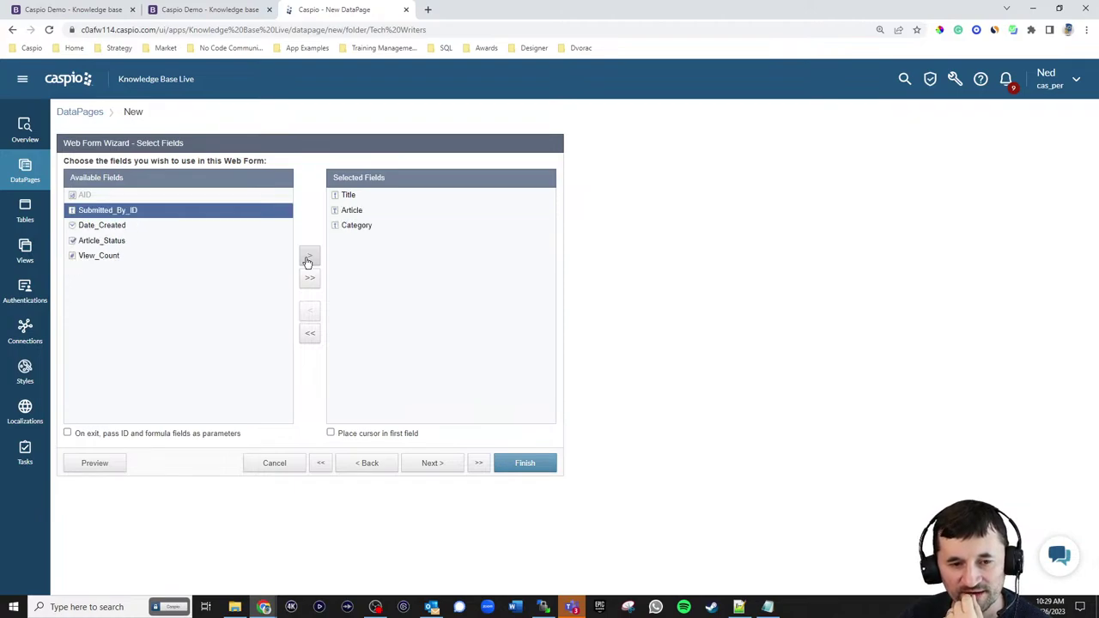
click(308, 260)
click(308, 261)
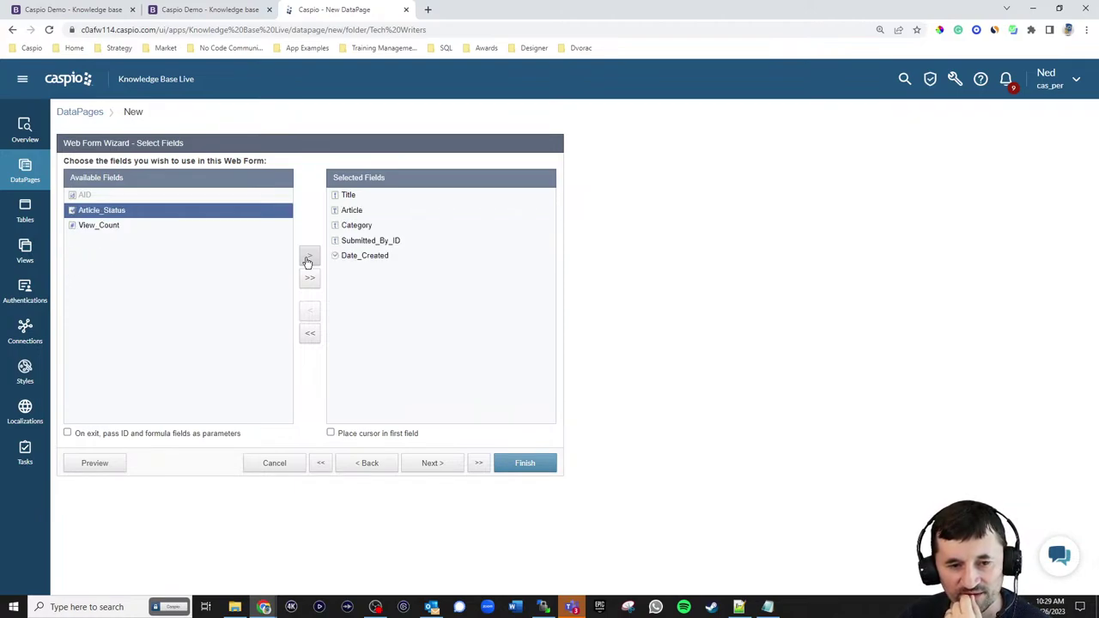
click(308, 260)
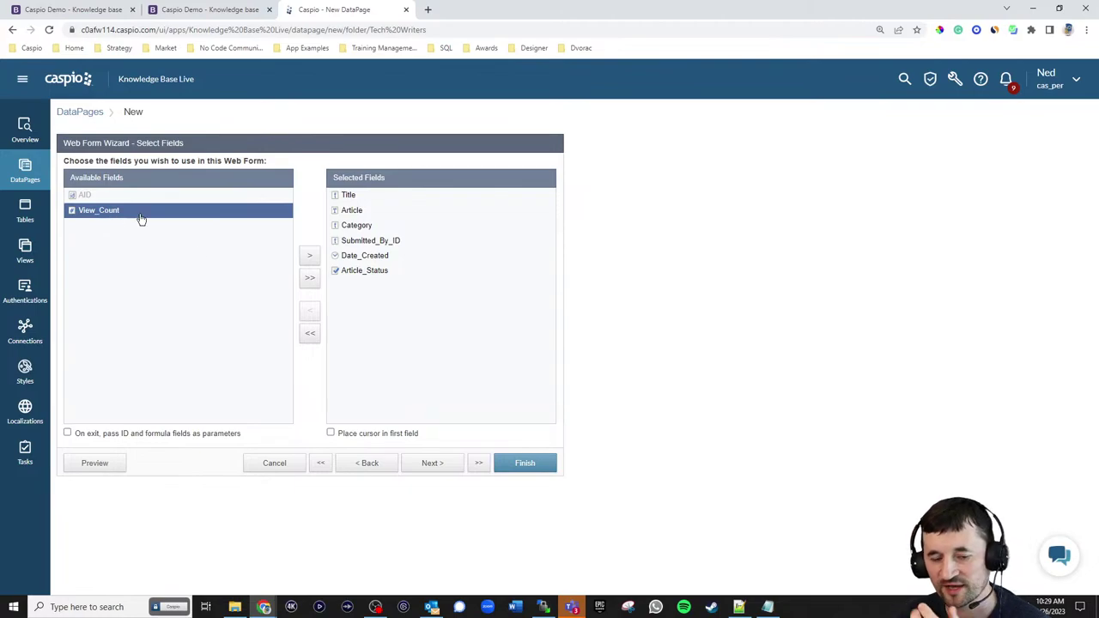
click(441, 464)
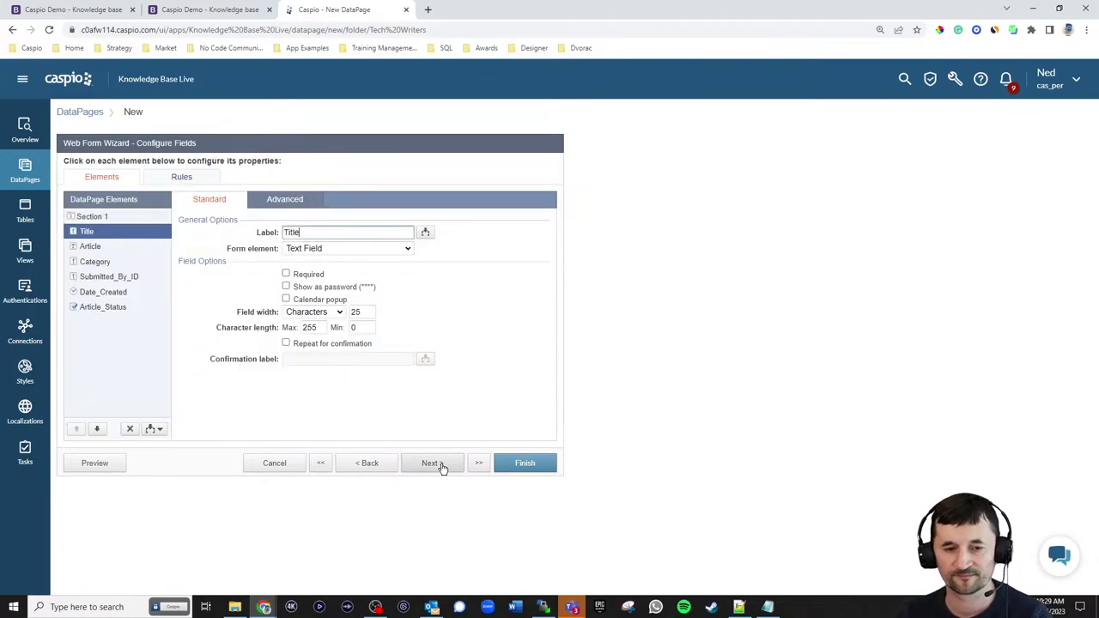
- Require Title and make Article a Text Area with the Standard rich text toolbar
click(286, 273)
click(89, 247)
click(302, 249)
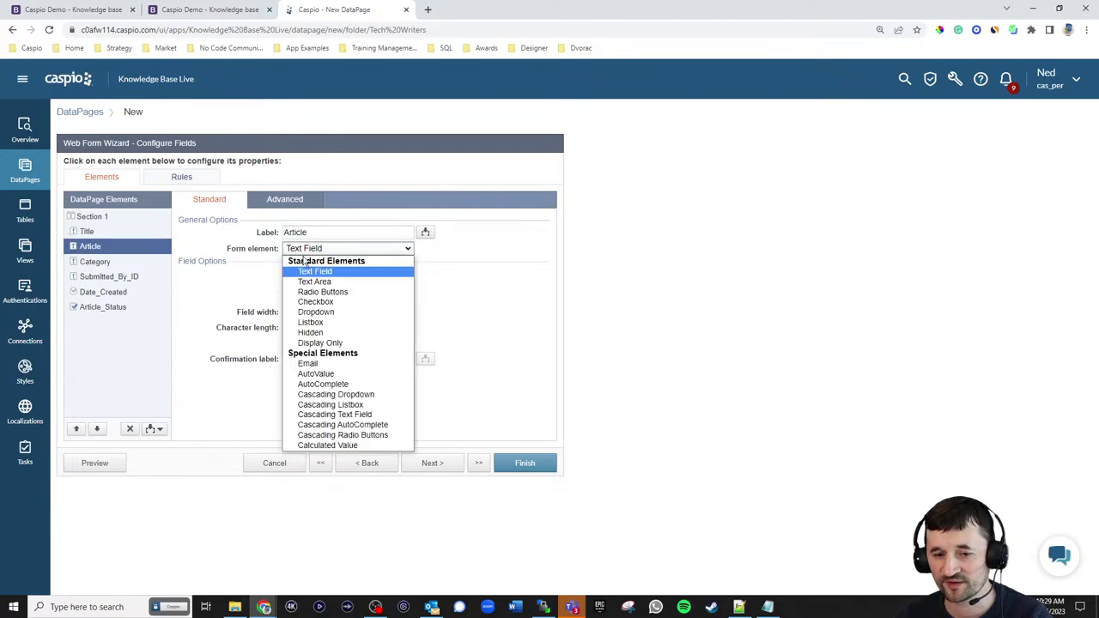
click(309, 283)
click(284, 202)
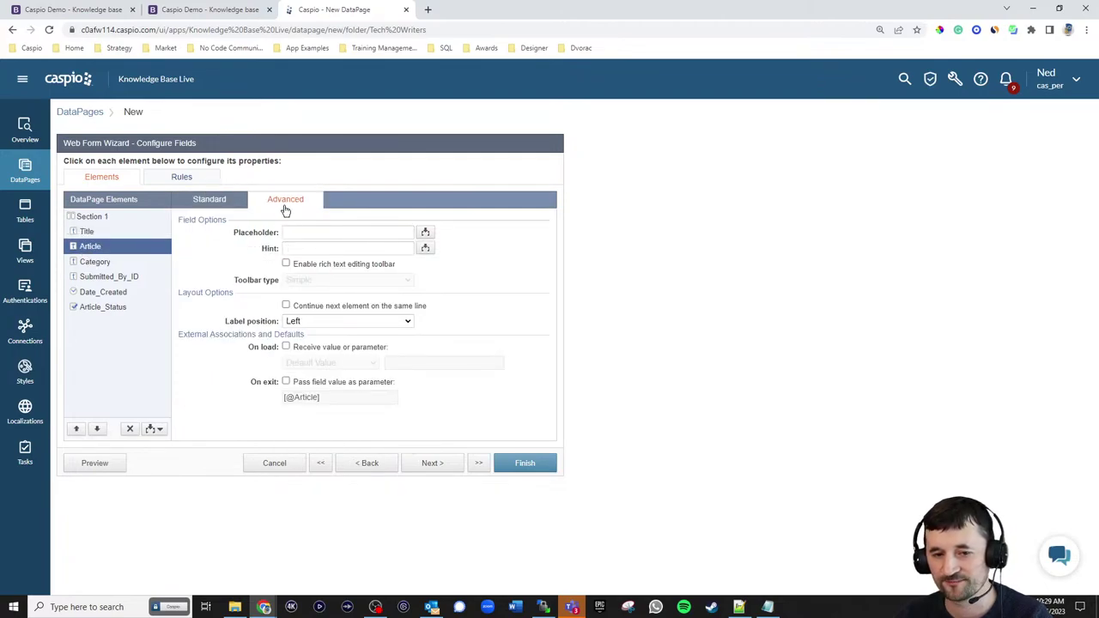
click(312, 266)
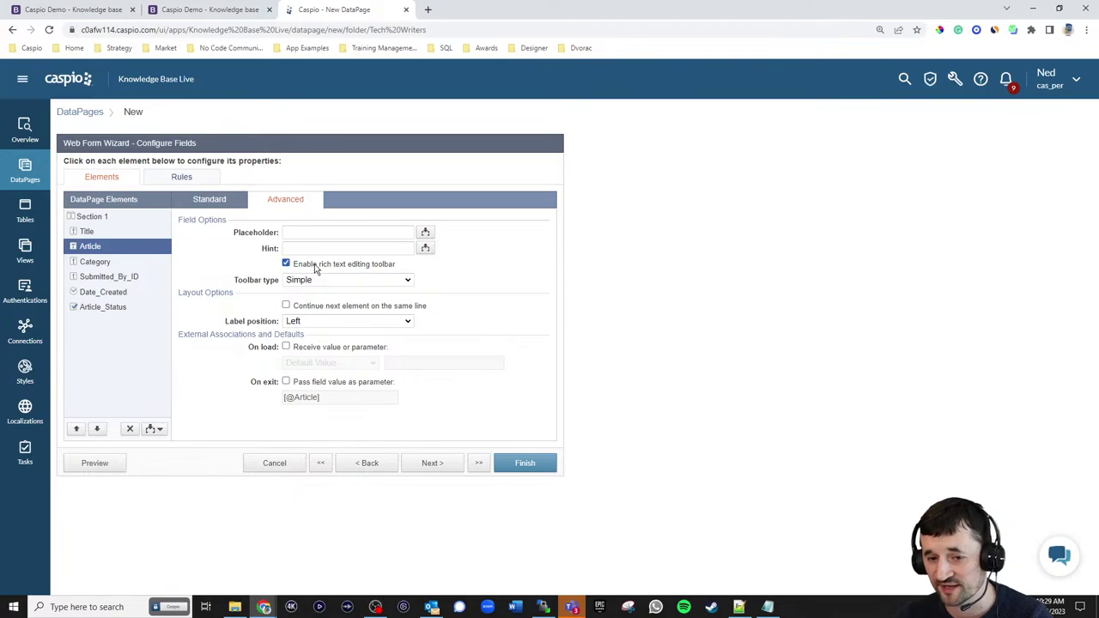
click(345, 280)
click(342, 305)
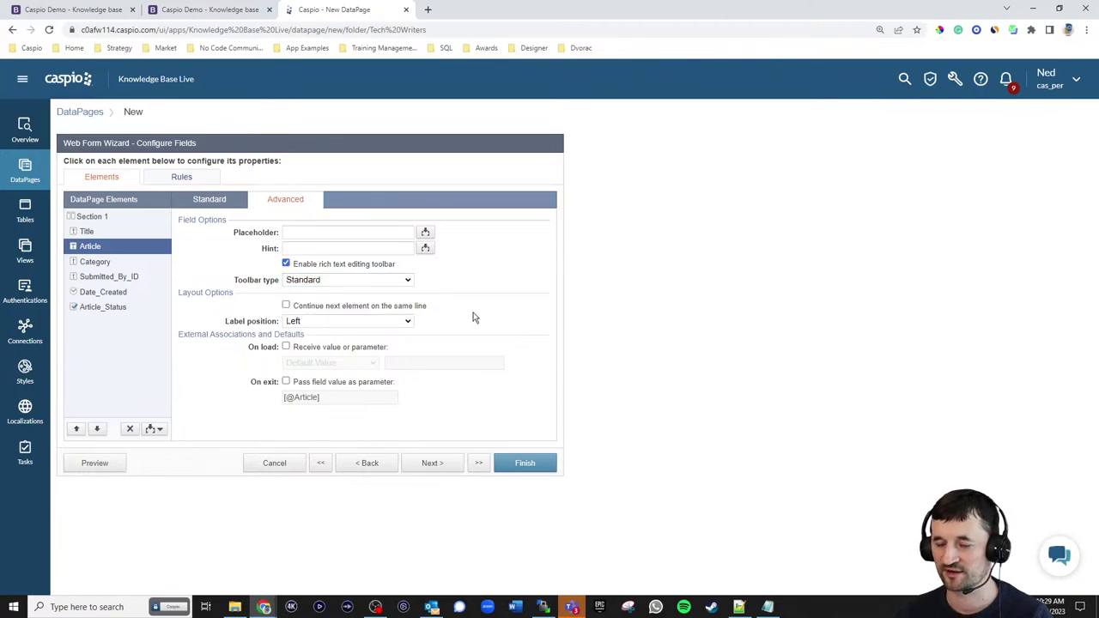
click(348, 280)
click(474, 302)
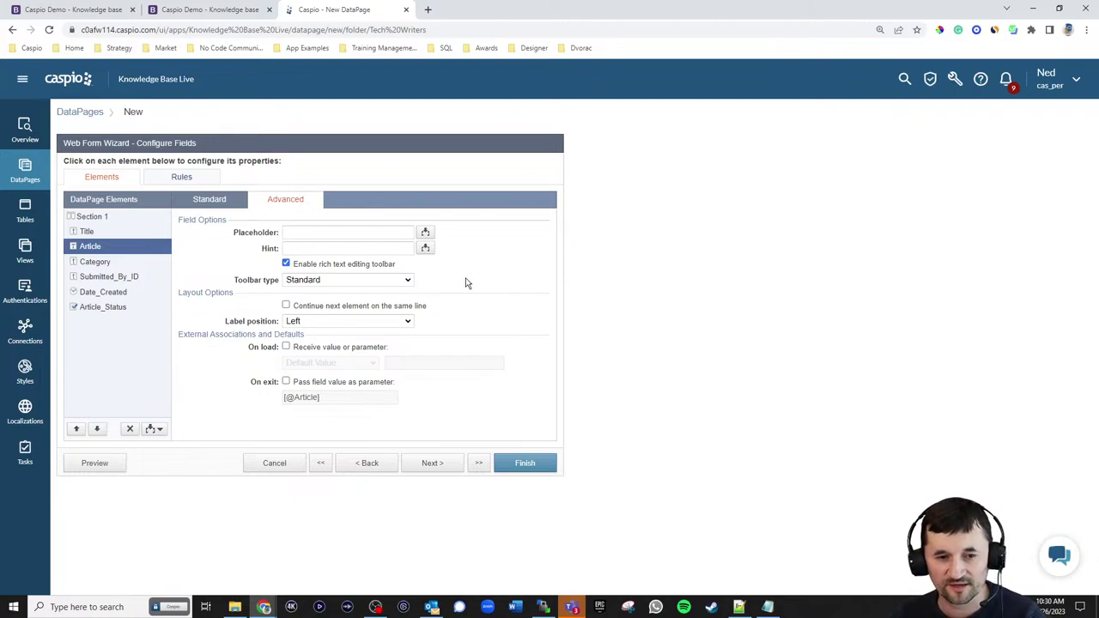
- Make Category a dropdown with a 'Select Category' placeholder option having an empty value
click(112, 265)
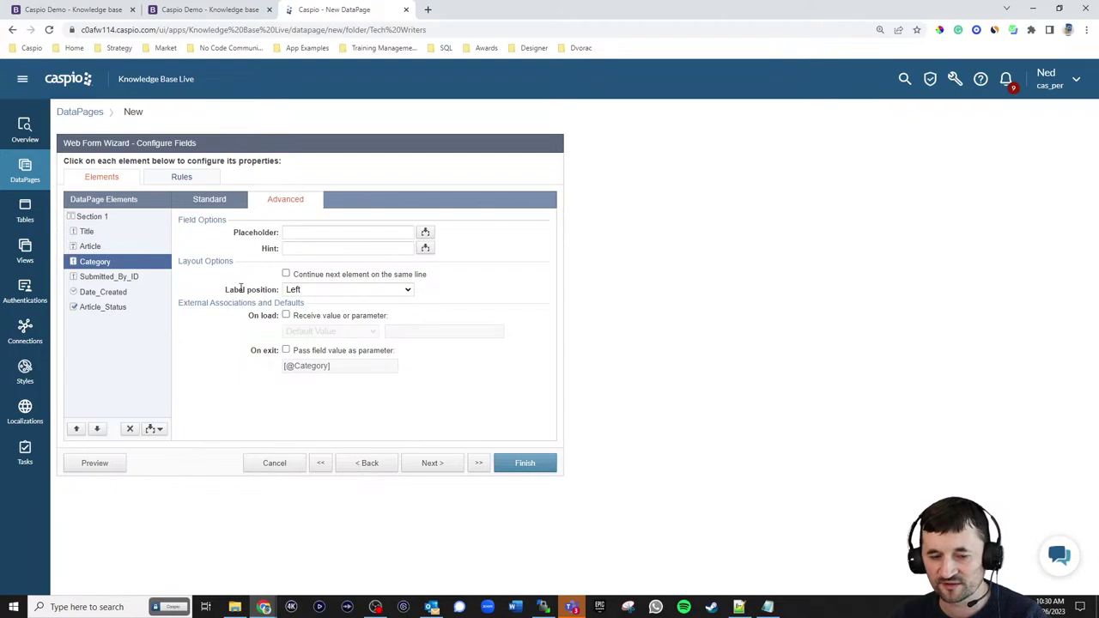
click(214, 200)
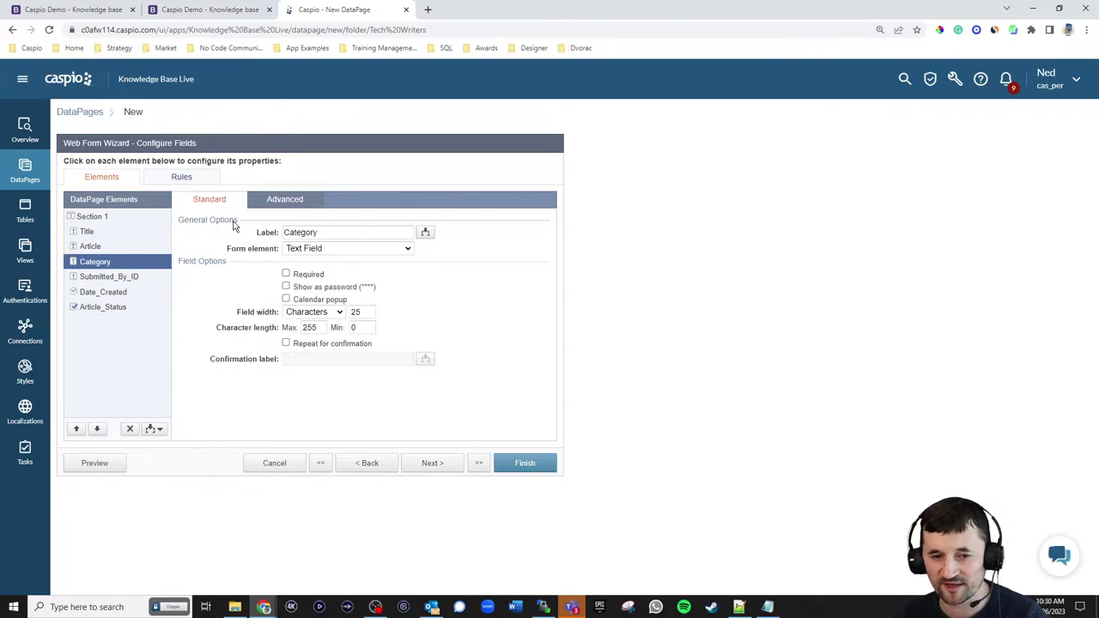
click(336, 250)
click(316, 312)
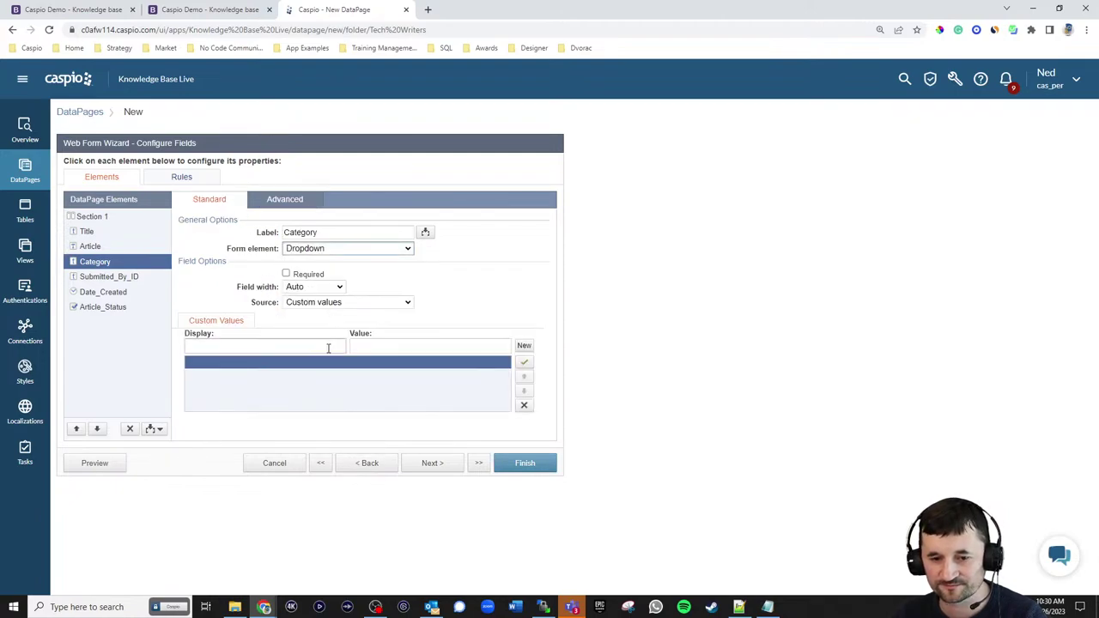
click(327, 346)
click(313, 304)
click(311, 335)
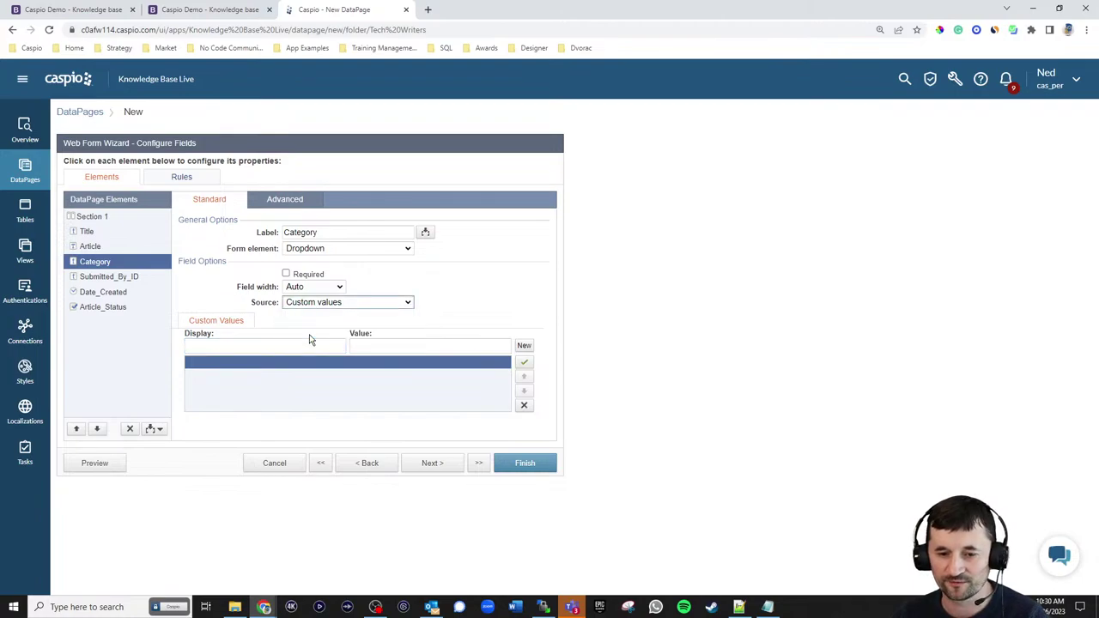
click(301, 345)
text(Select C)
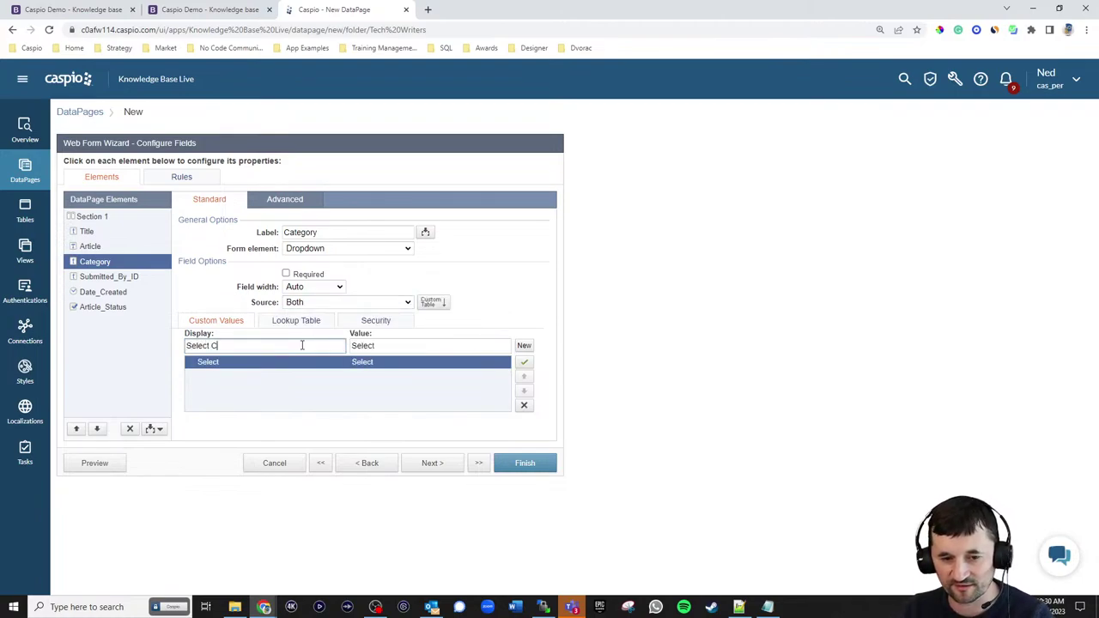
text(ategory)
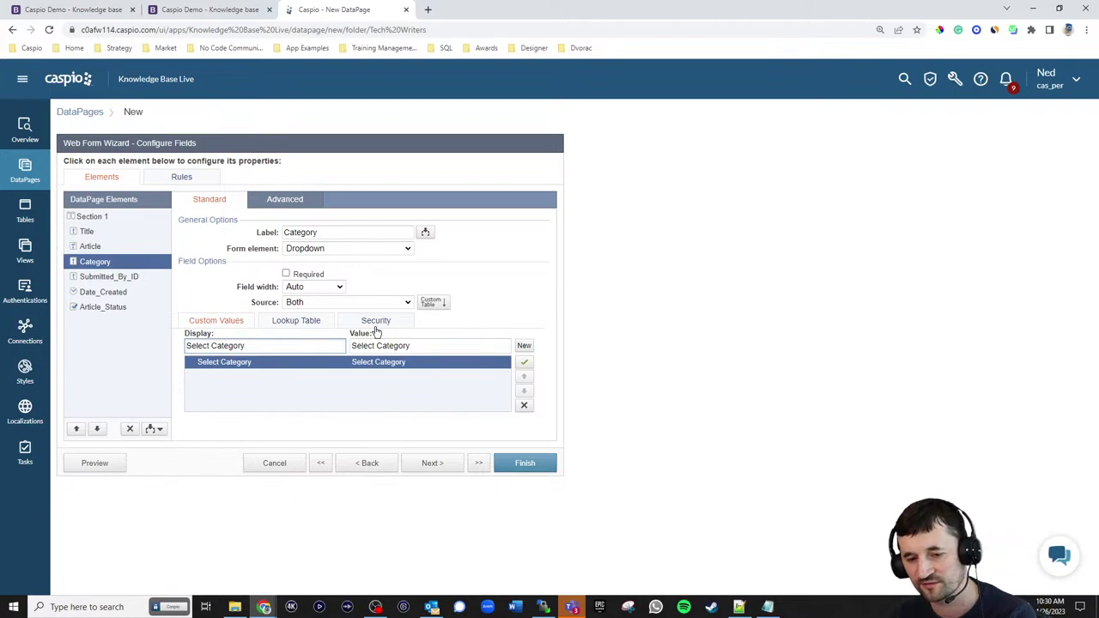
click(352, 346)
key(ctrl+a)
key(BackSpace)
- Fill Category's options unsorted from kb_np_categories_lookup_live and make Category required
click(320, 324)
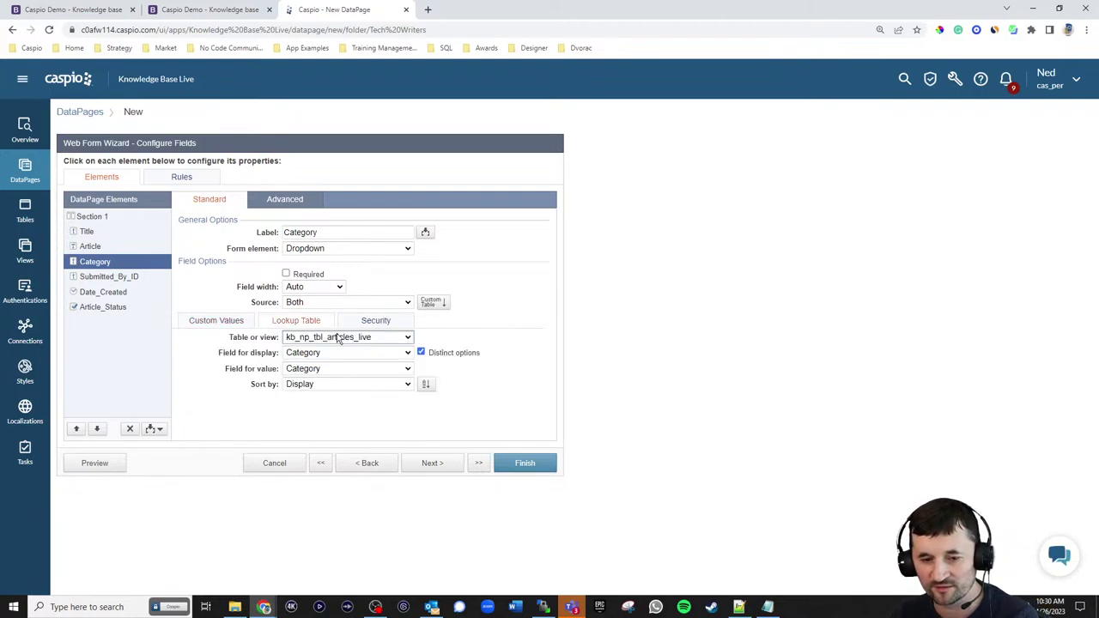
click(340, 339)
click(335, 368)
click(336, 384)
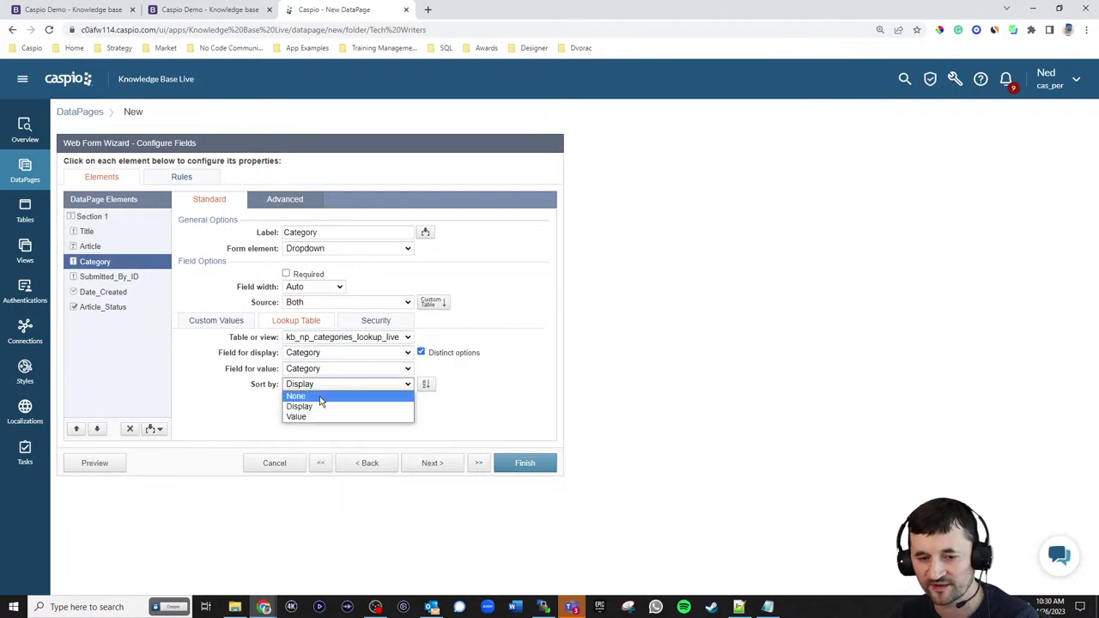
click(321, 394)
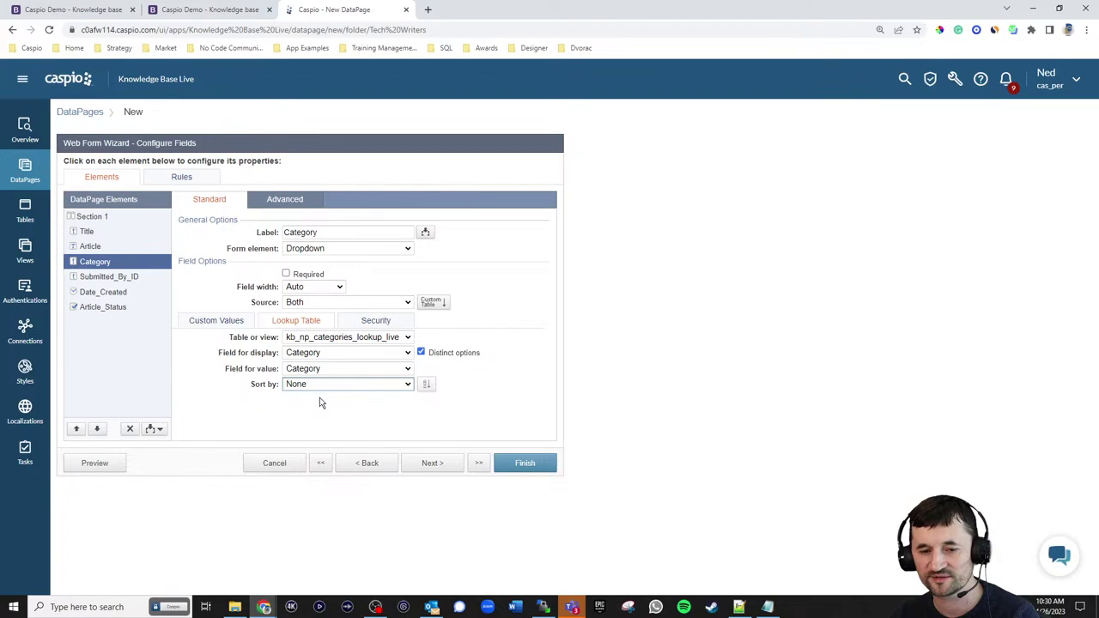
click(287, 274)
- Make the Article field required and review Title's settings
click(101, 246)
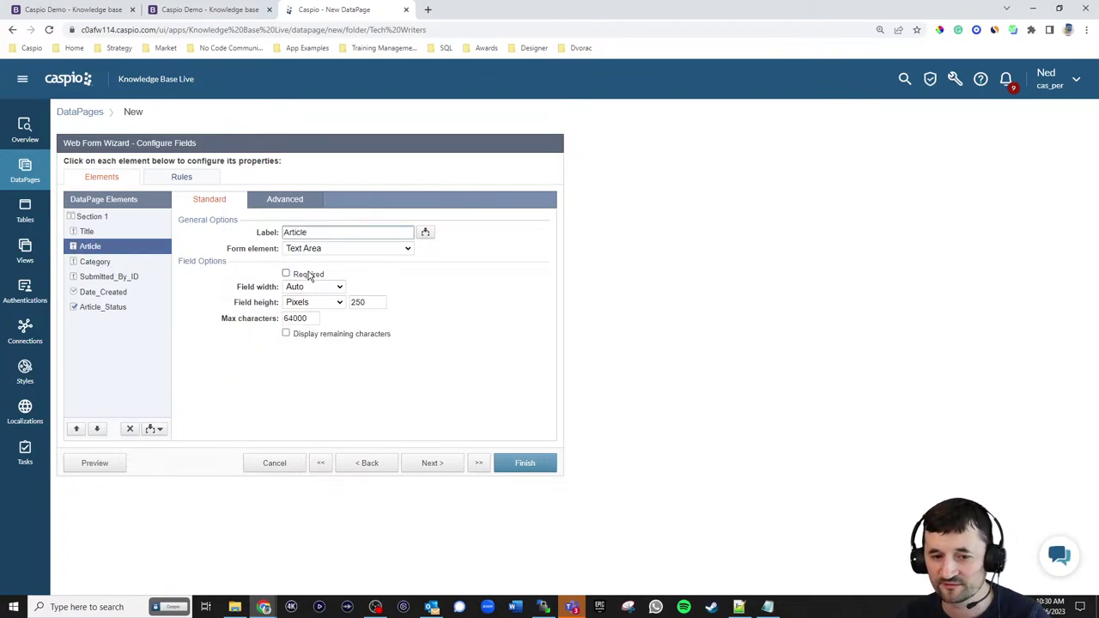
click(296, 275)
click(100, 239)
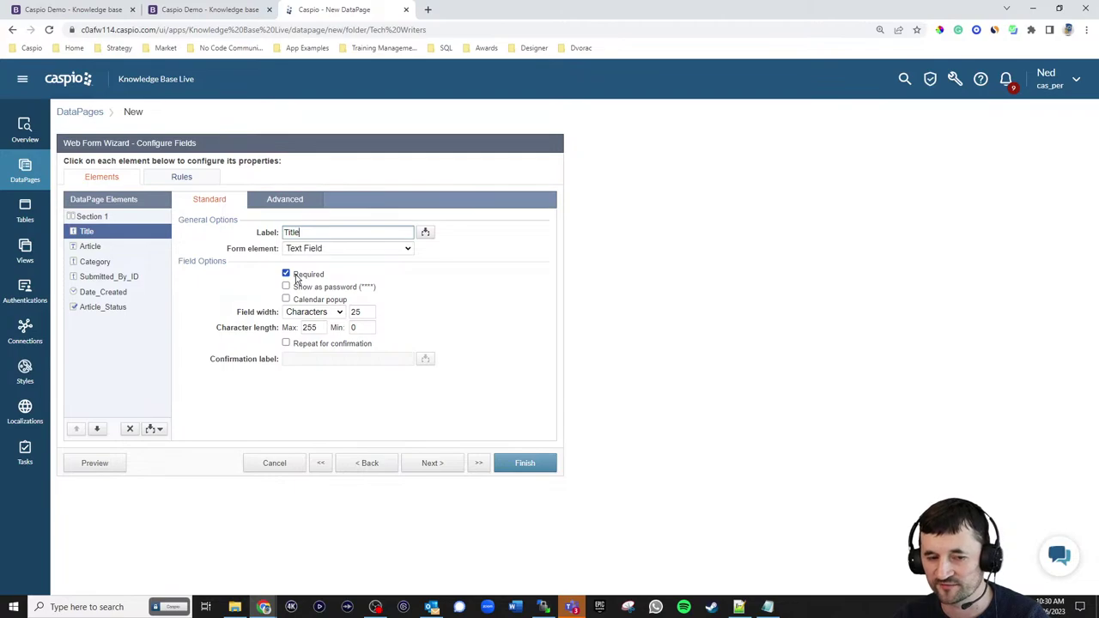
click(104, 279)
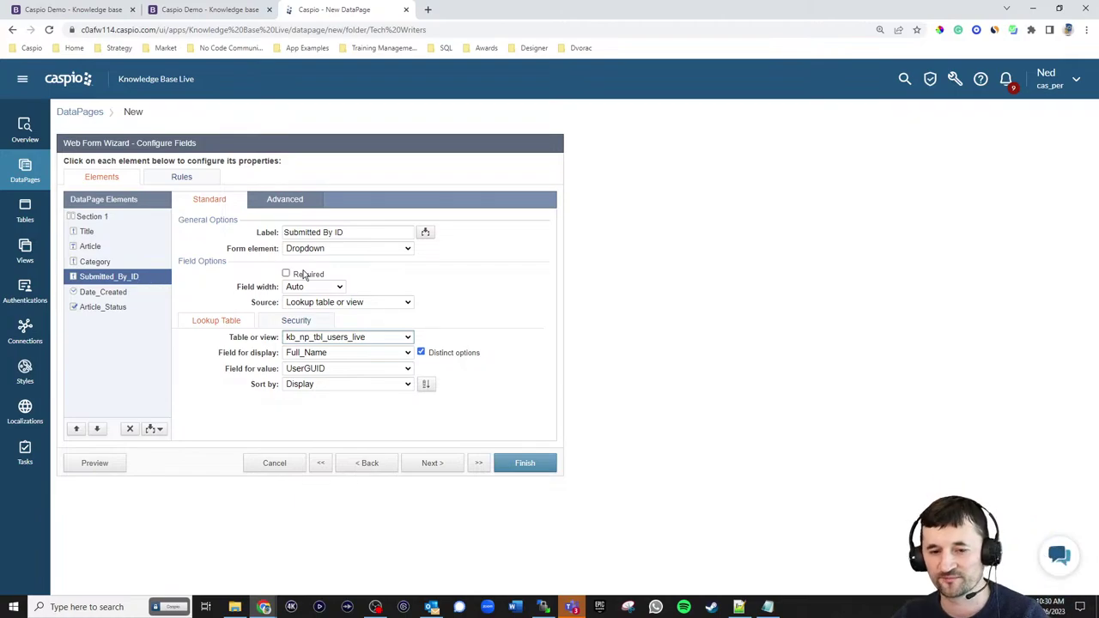
- Make Submitted_By_ID hidden, receiving kb_np_tbl_users_live_UserGUID from Authentication Fields on load
click(331, 251)
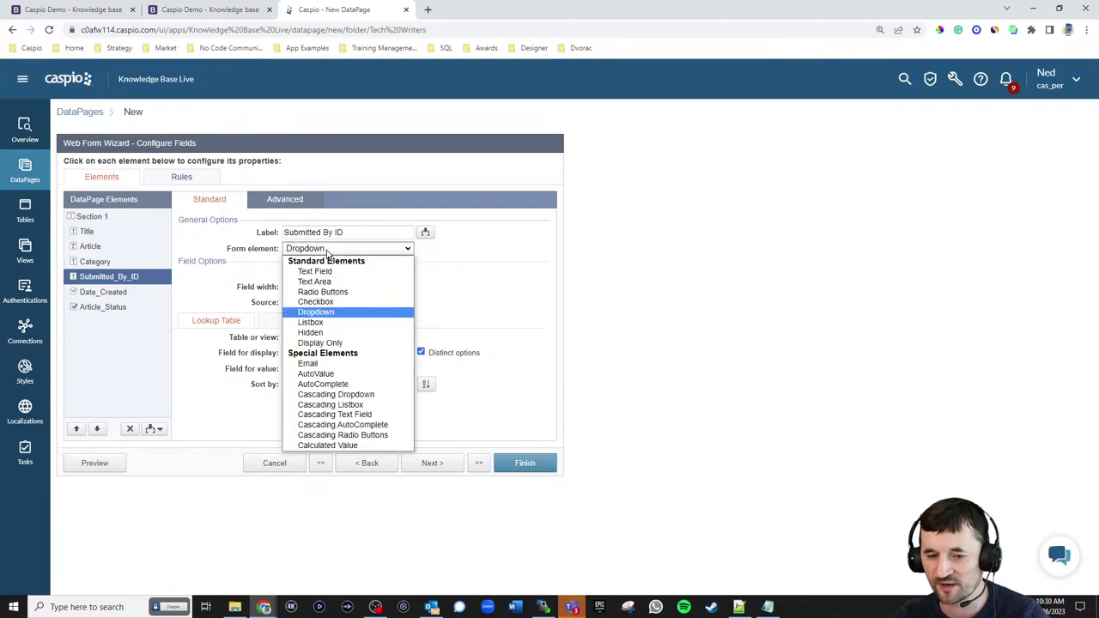
click(311, 333)
click(331, 274)
click(326, 286)
click(417, 275)
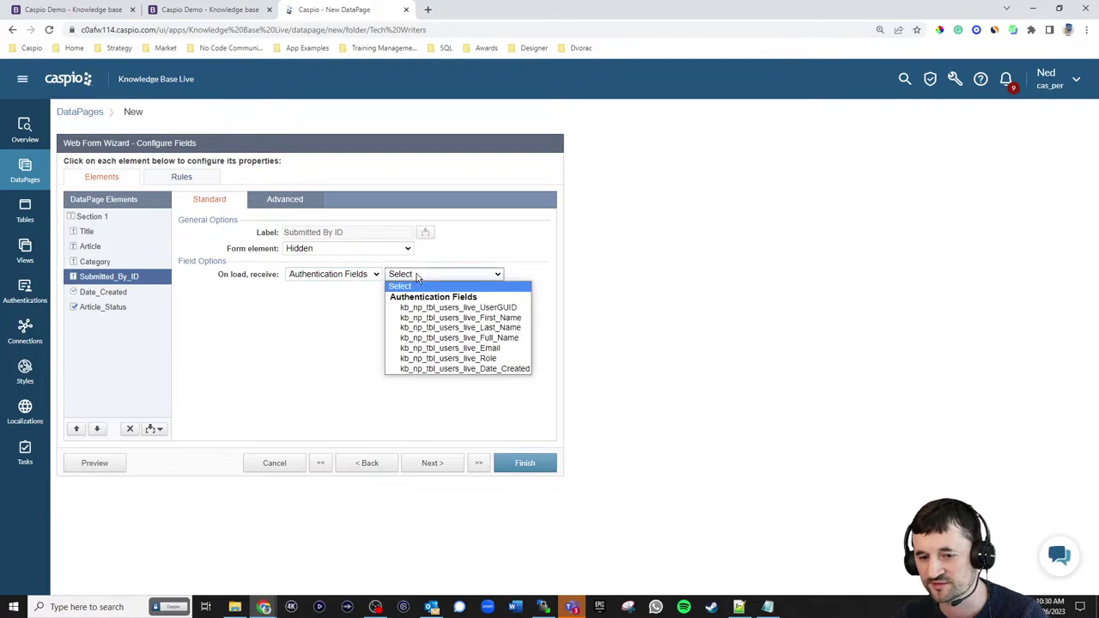
click(426, 307)
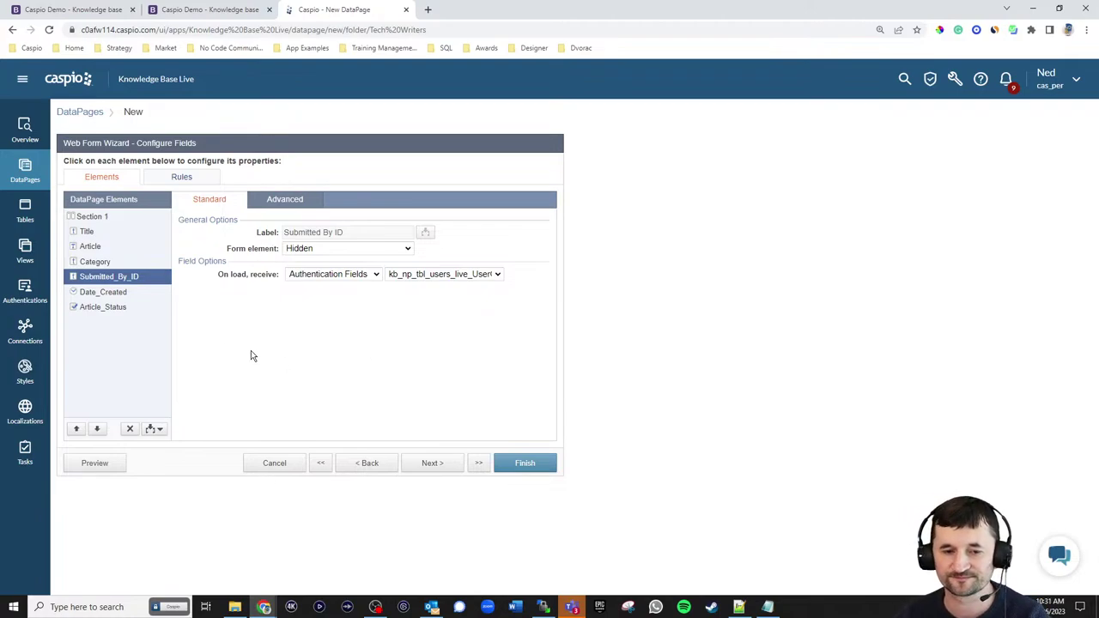
click(96, 292)
click(343, 248)
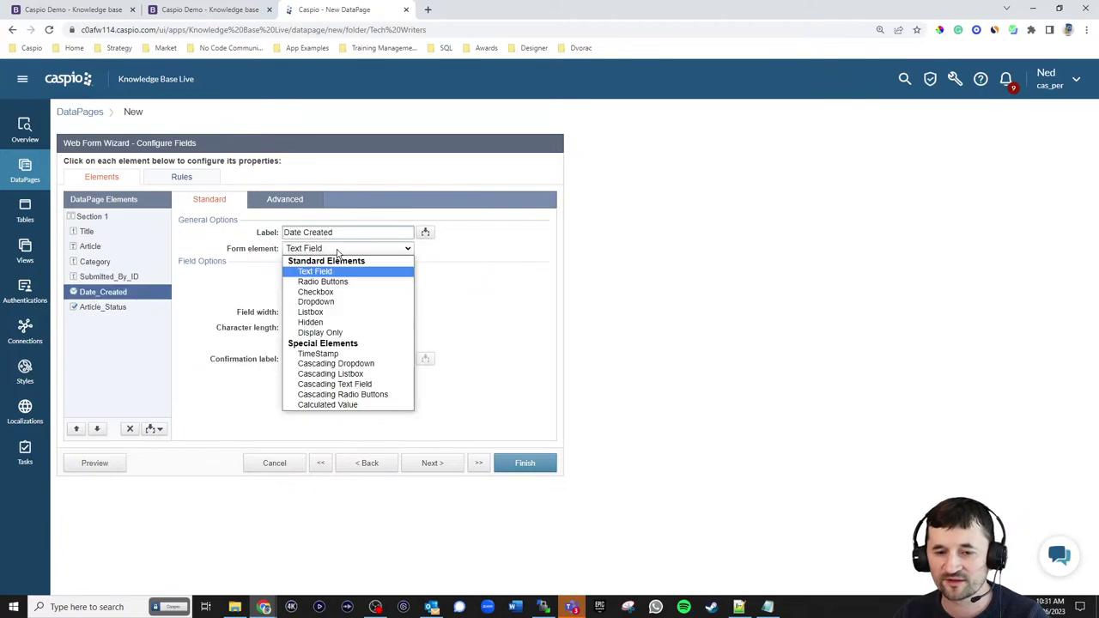
- Set Date_Created to TimeStamp and give Article_Status the display text 'Check to publish article'
click(333, 351)
click(131, 311)
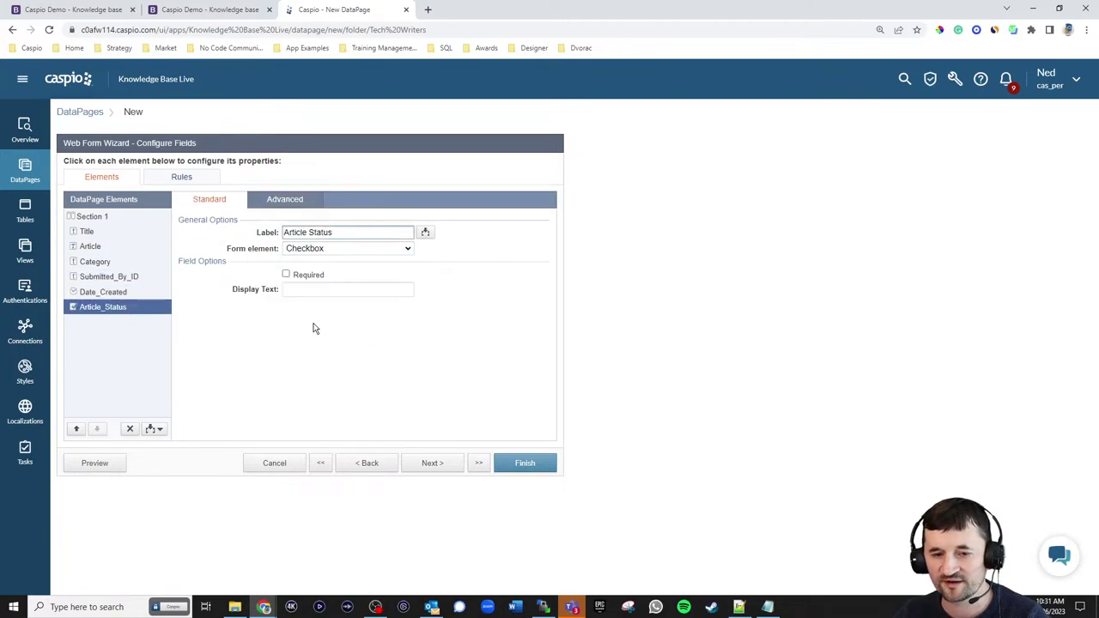
click(322, 289)
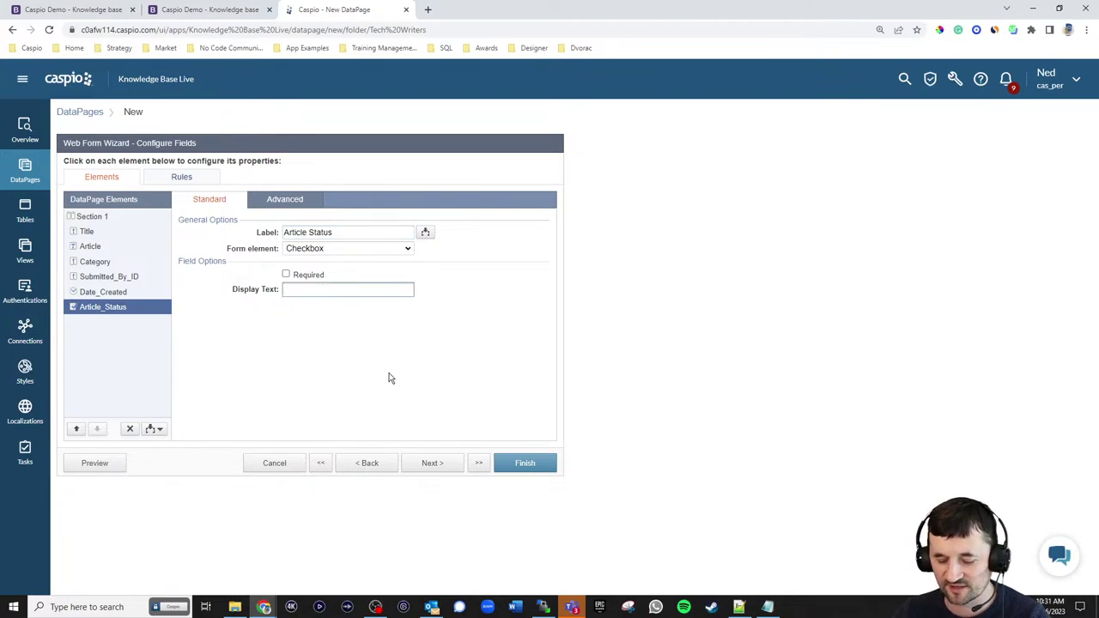
text(Check to publish article)
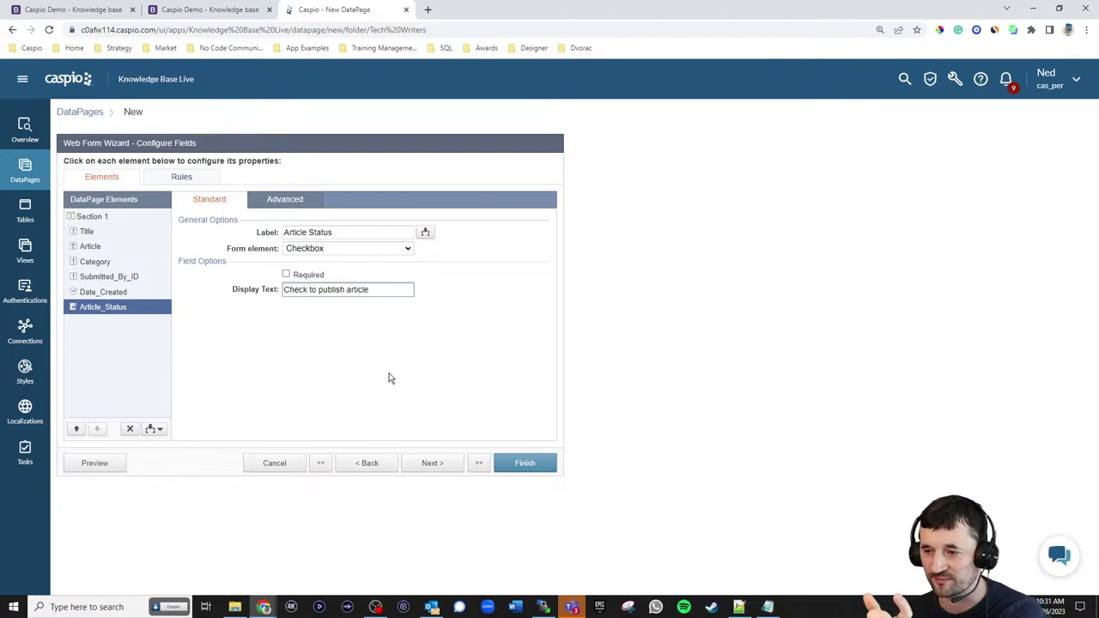
- Set Article_Status's label position to No Label in its advanced options
click(284, 199)
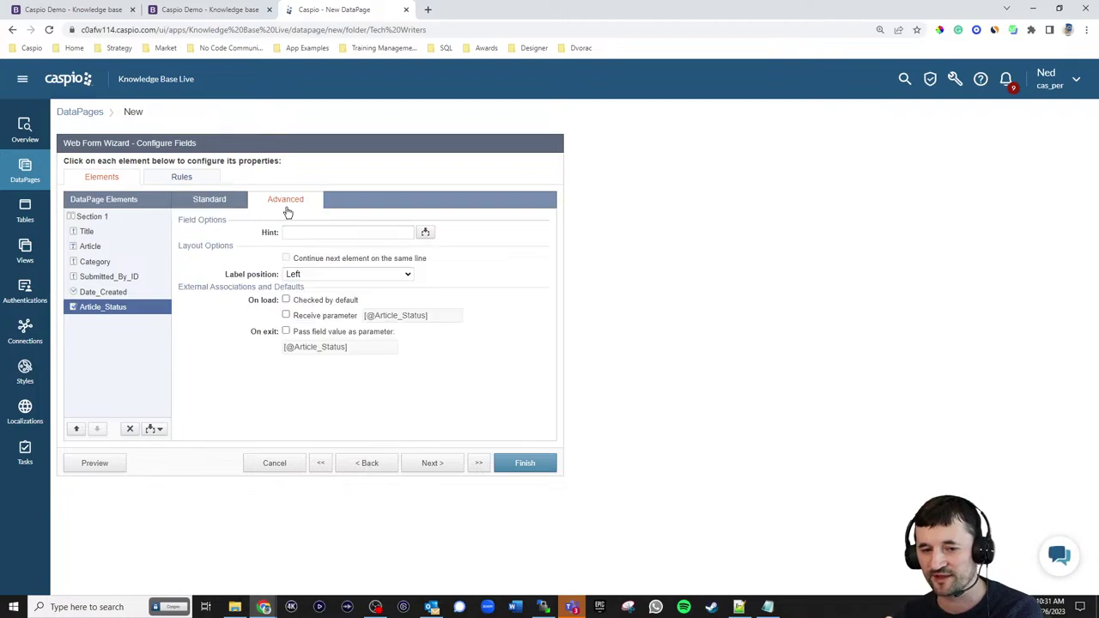
click(318, 275)
click(309, 306)
click(231, 203)
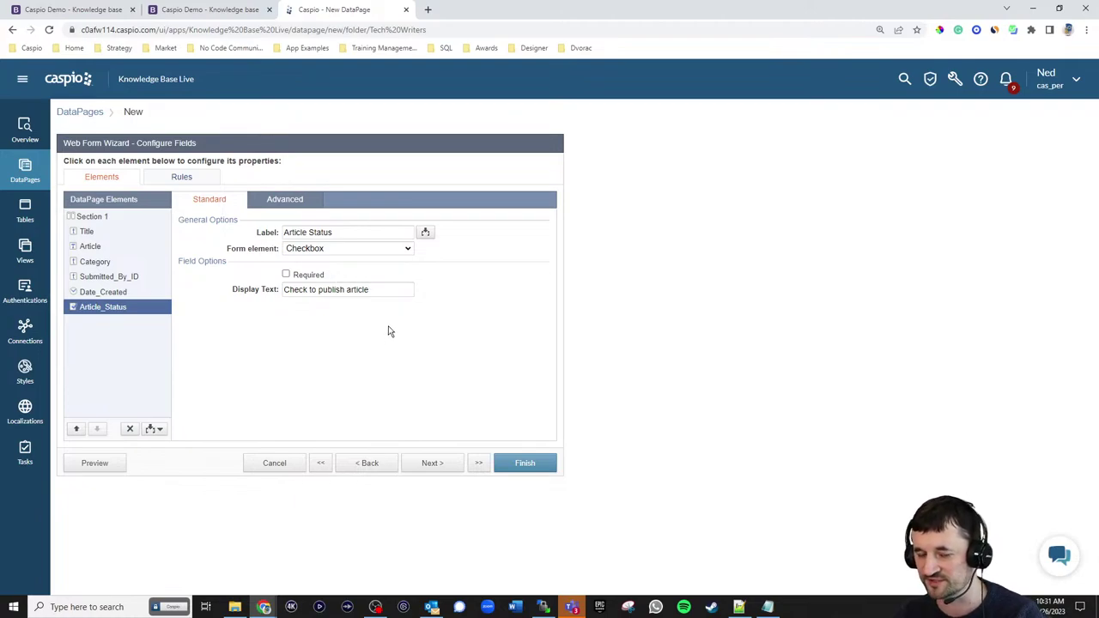
- Save the Add New Article DataPage, enable its deployment and copy its embed code
click(539, 471)
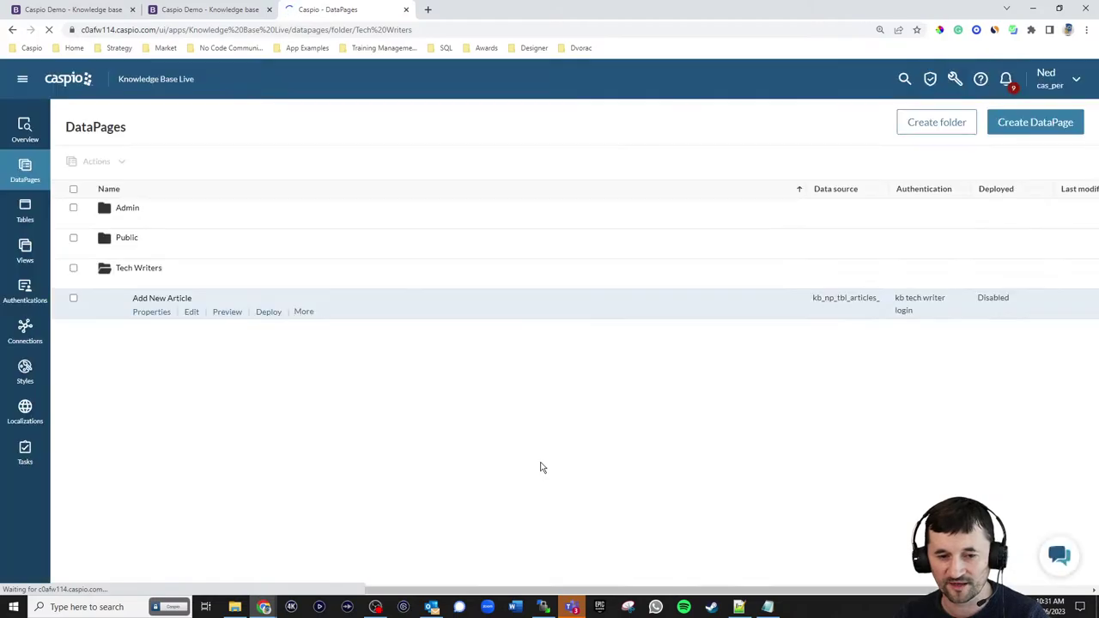
click(268, 315)
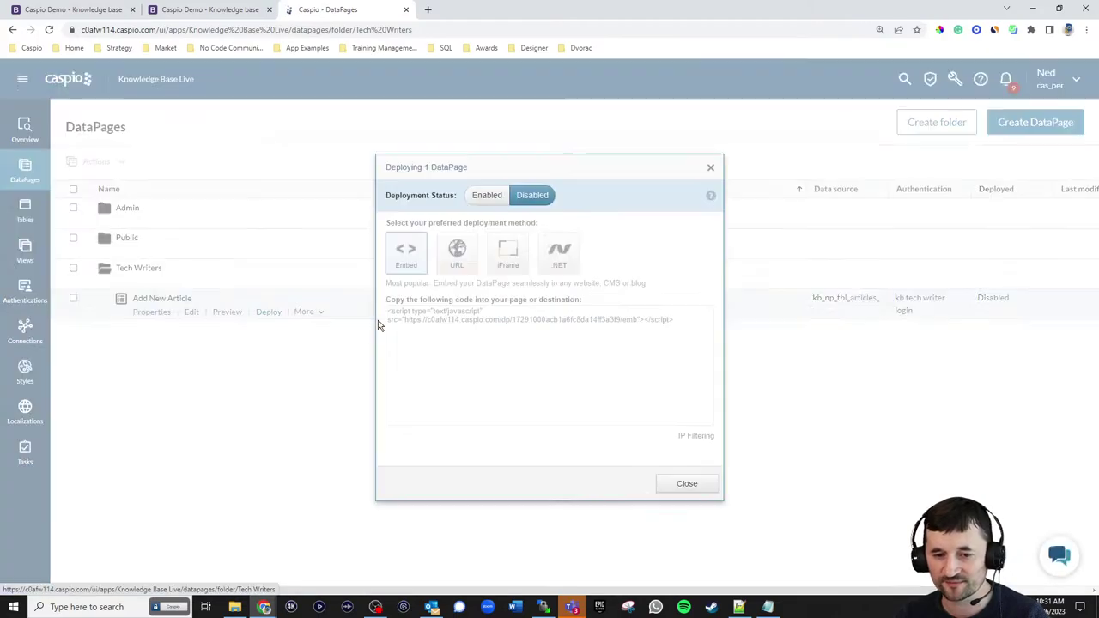
click(487, 195)
click(491, 326)
key(ctrl+c)
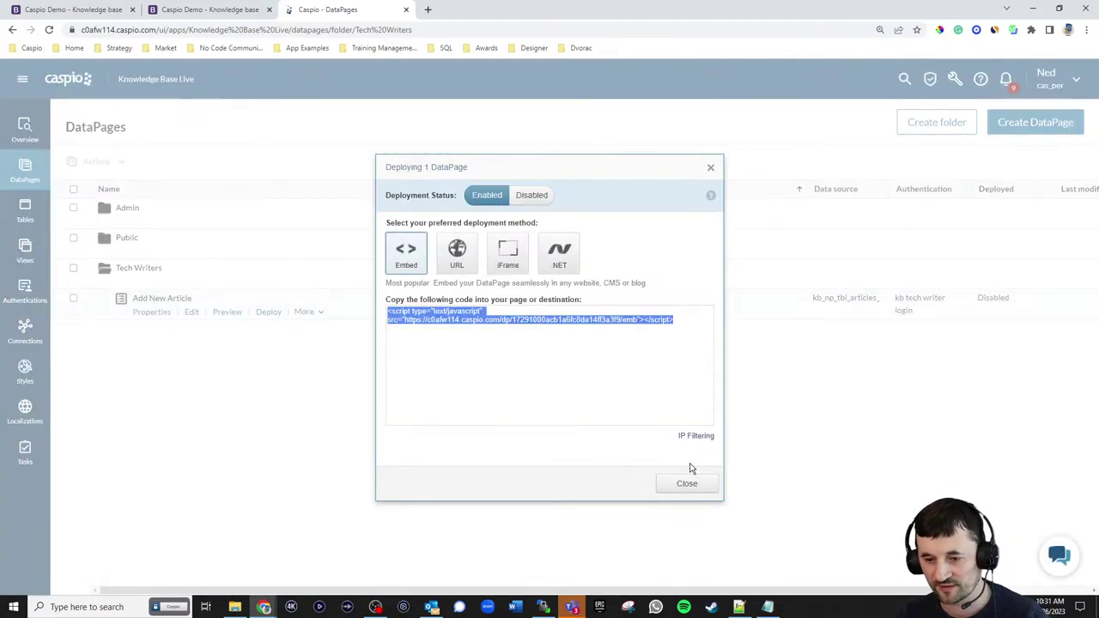
click(690, 481)
click(739, 608)
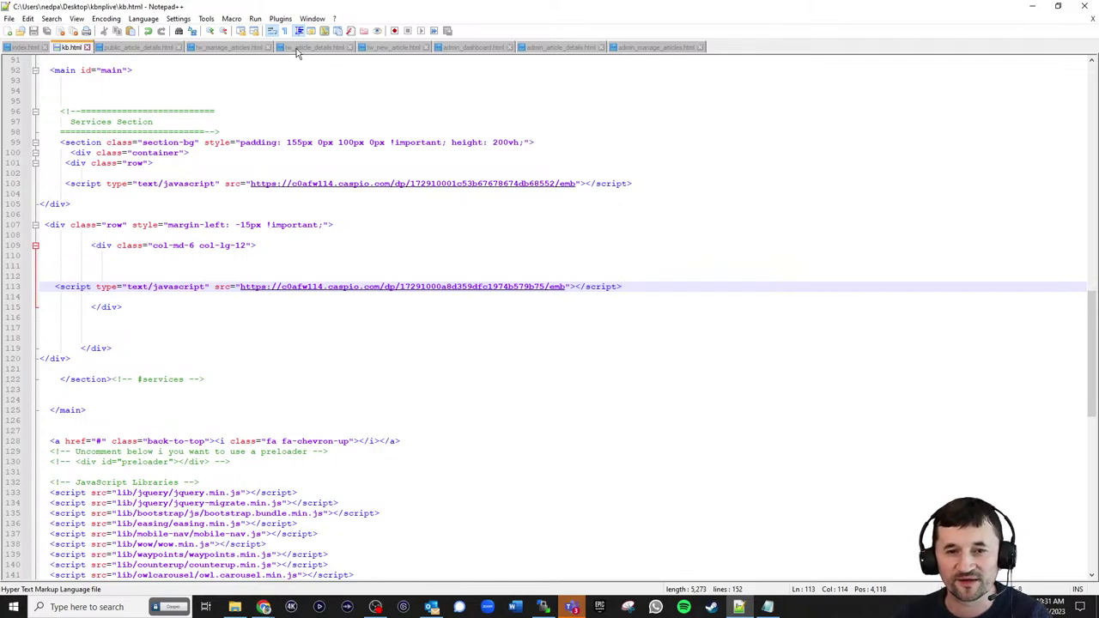
- Paste the embed script over the 'New Article' placeholder in tw_new_article.html
click(392, 48)
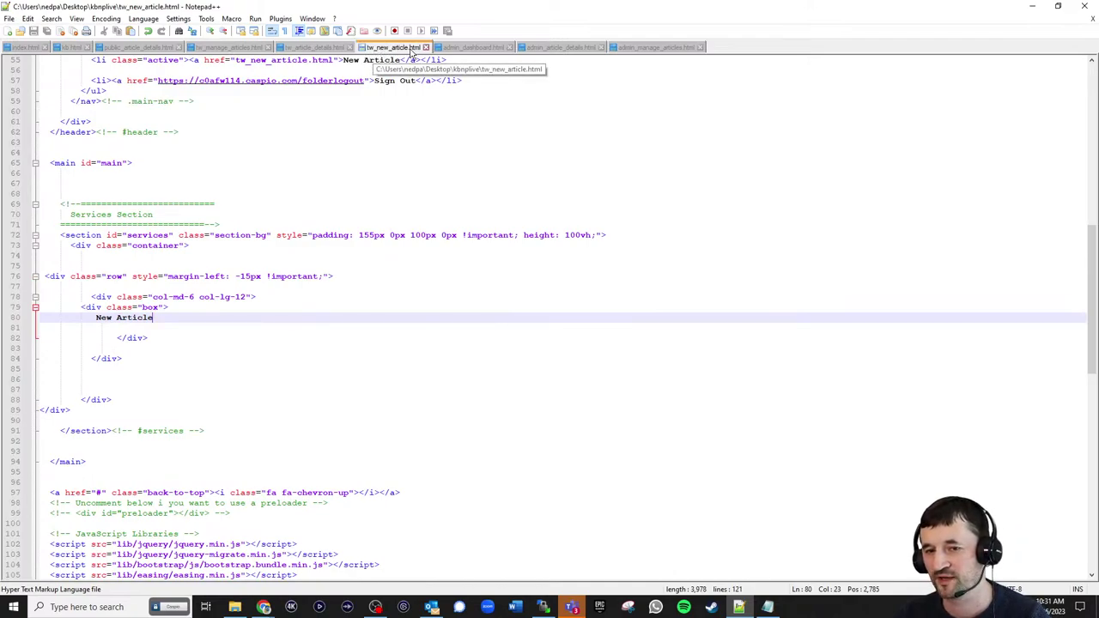
drag(156, 318, 90, 318)
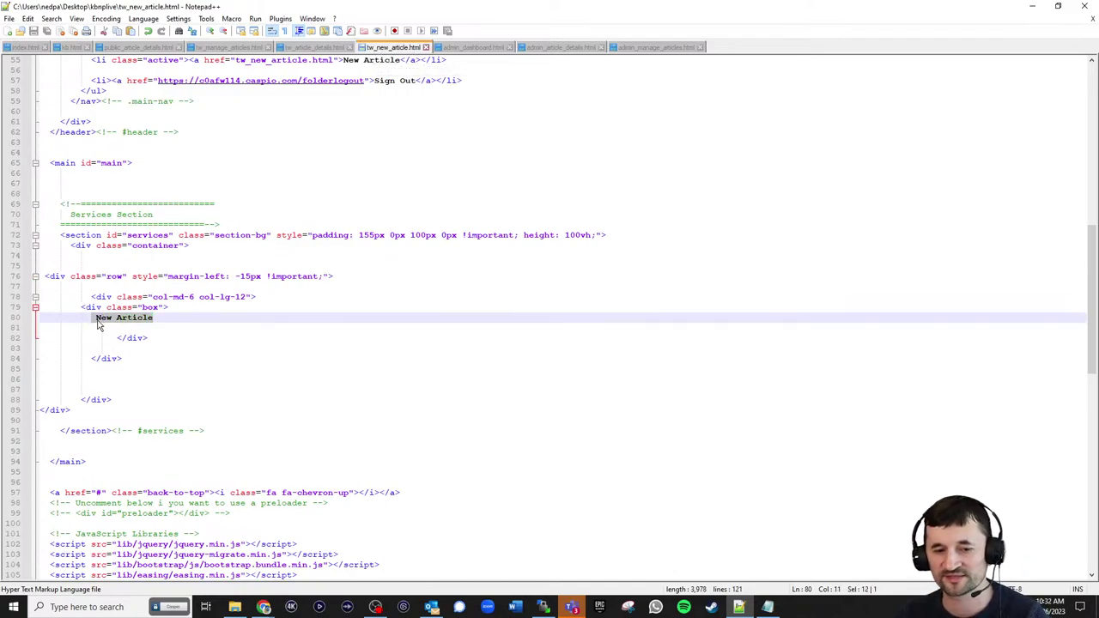
key(ctrl+v)
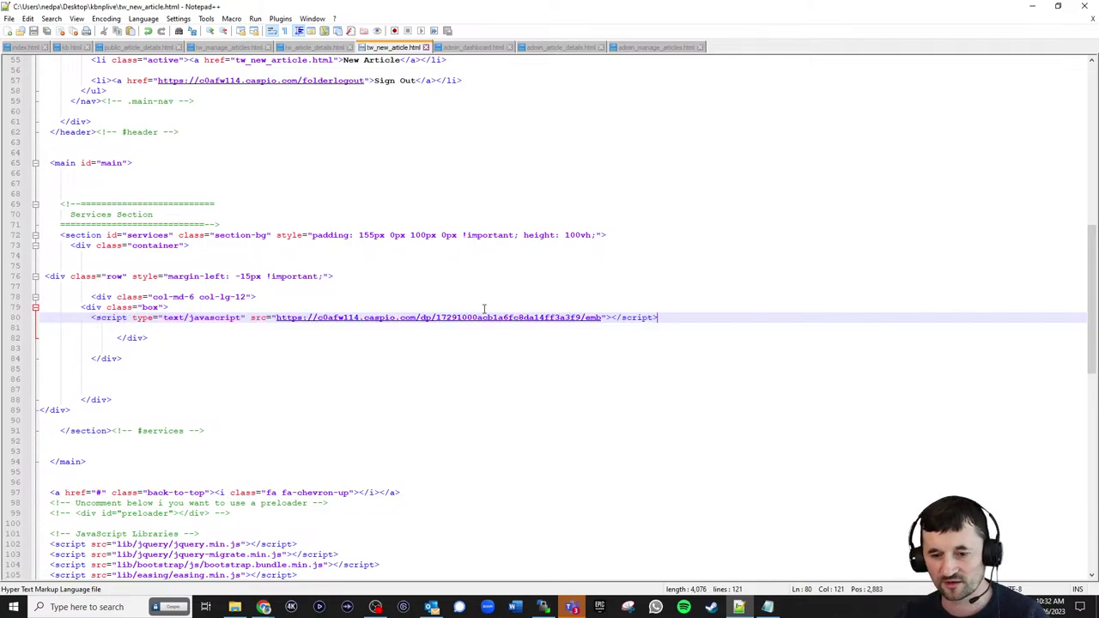
- Upload tw_new_article.html to the remote site folder in WinSCP
click(543, 608)
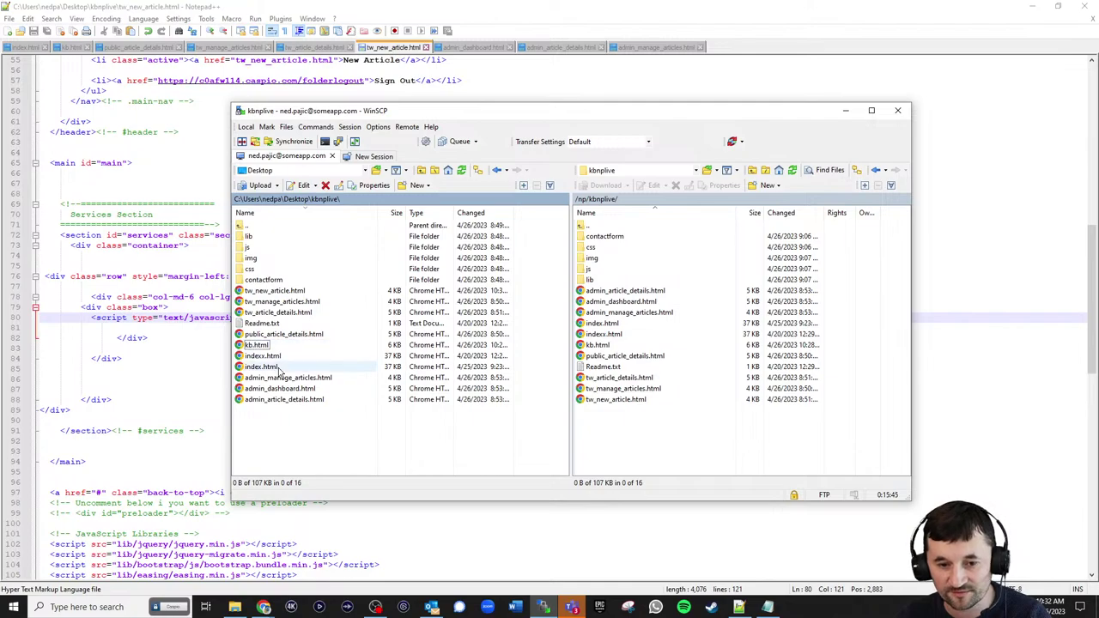
drag(263, 292, 636, 423)
click(1035, 6)
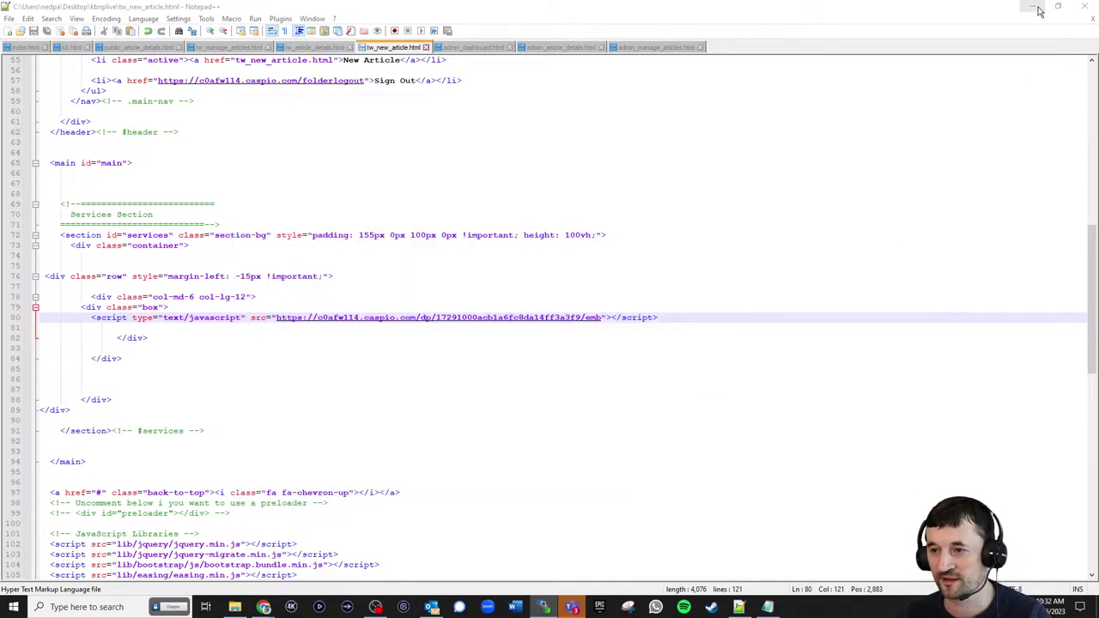
- Sign in as Tech Writer on the knowledge base site and go to the New Article page
click(189, 12)
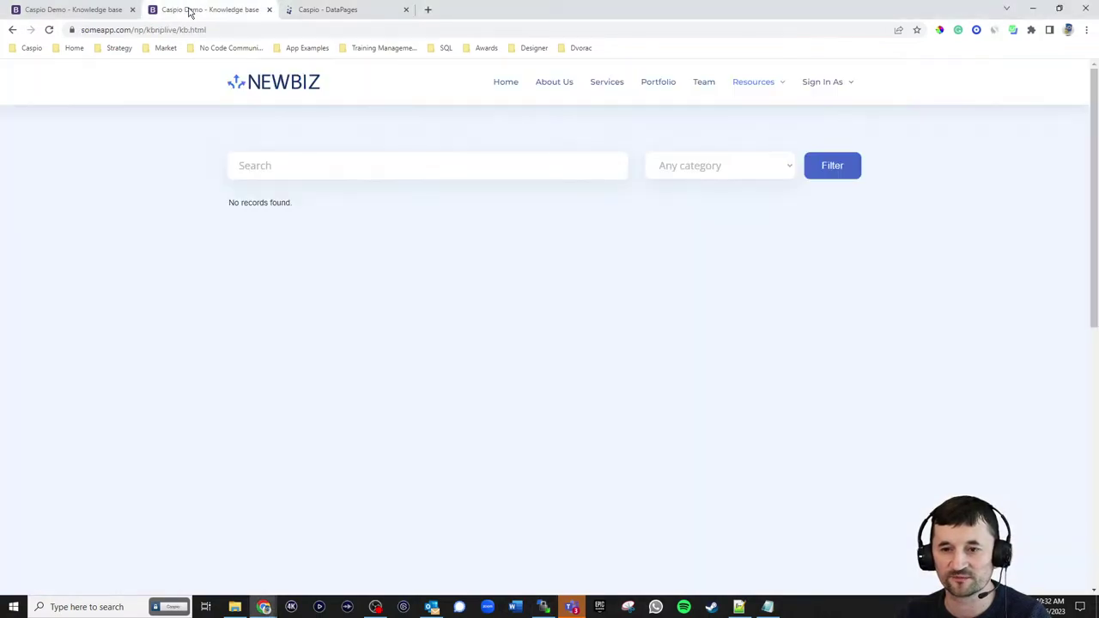
click(813, 90)
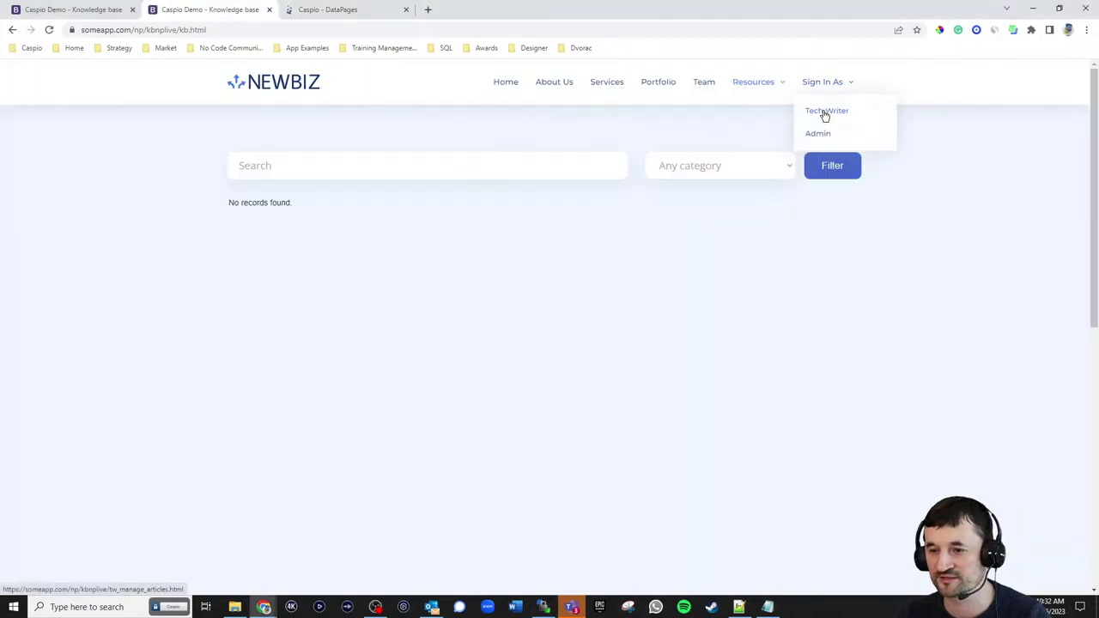
click(825, 112)
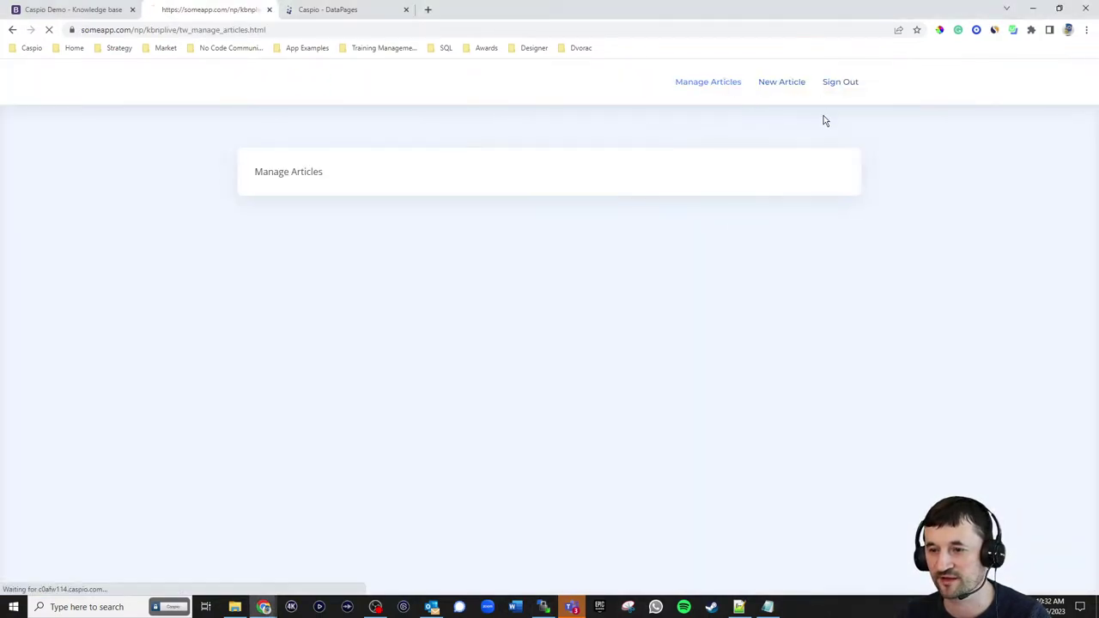
click(783, 86)
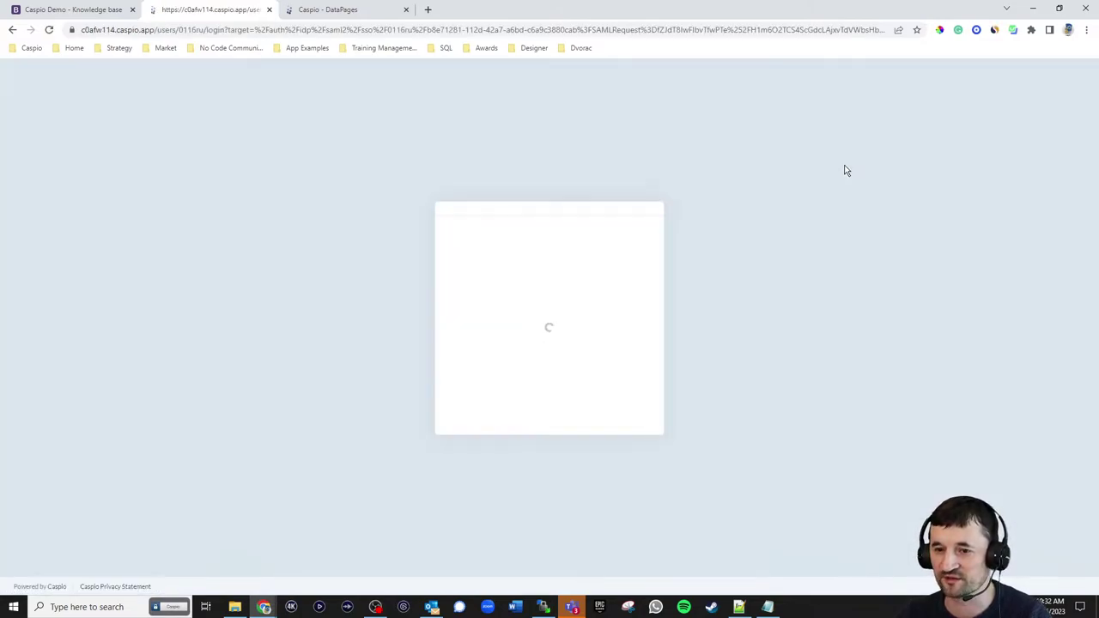
- Enter the tech writer's e-mail and password on the Caspio login and sign in
click(498, 297)
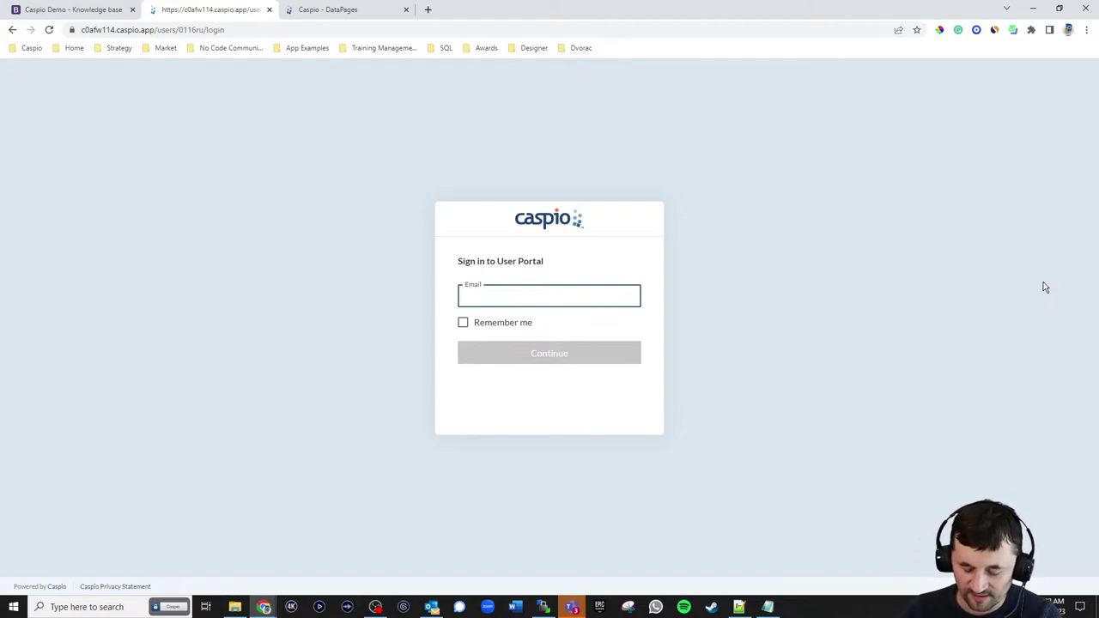
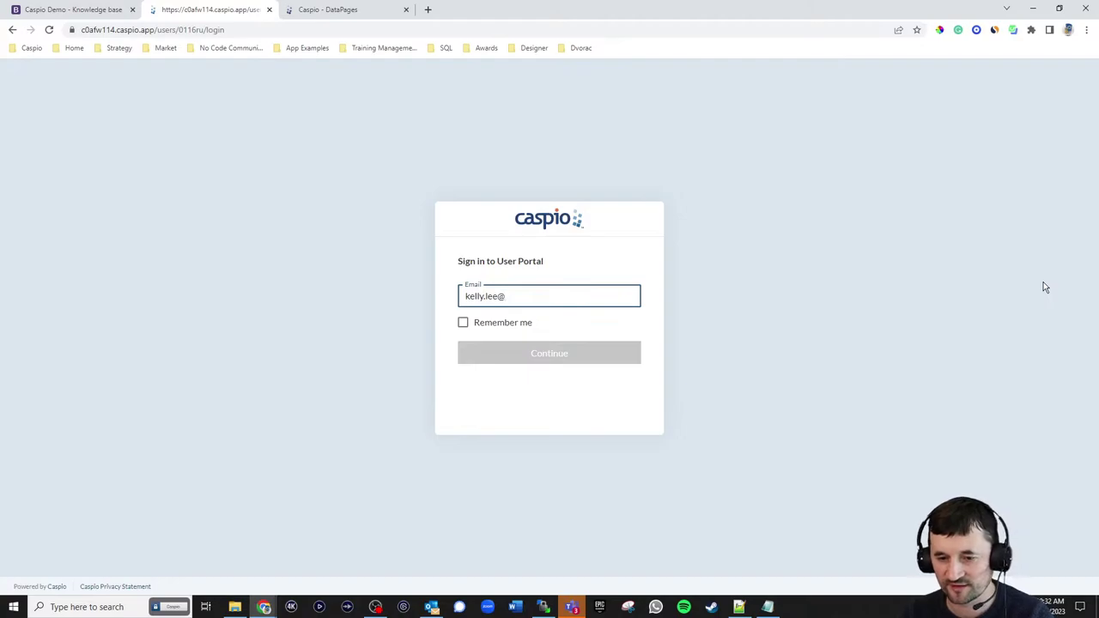
key(Return)
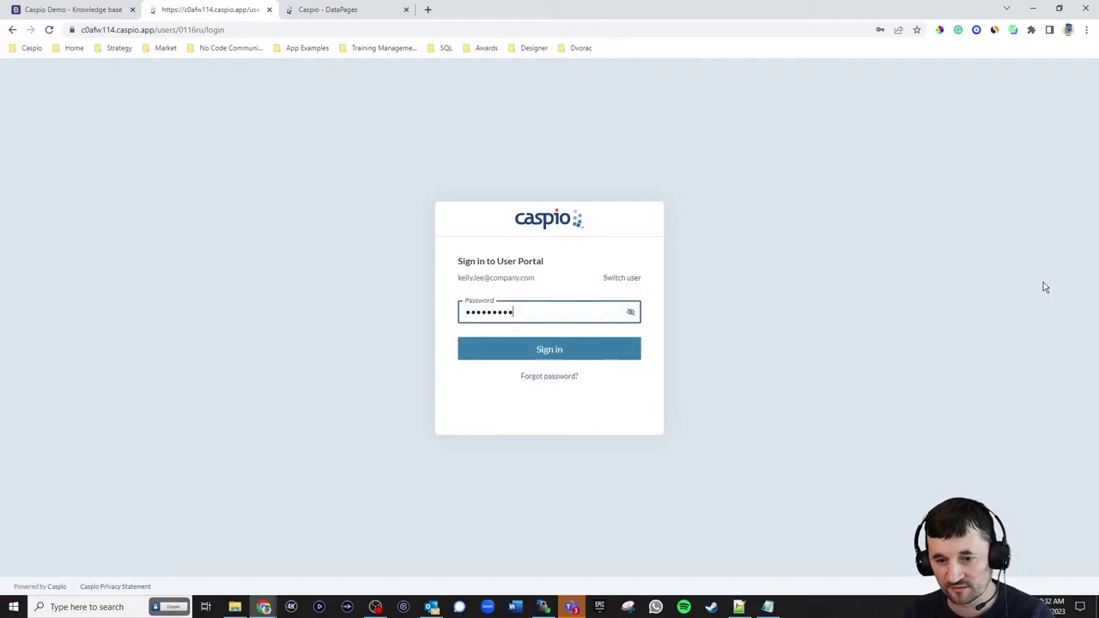
key(ctrl+a)
text(••••)
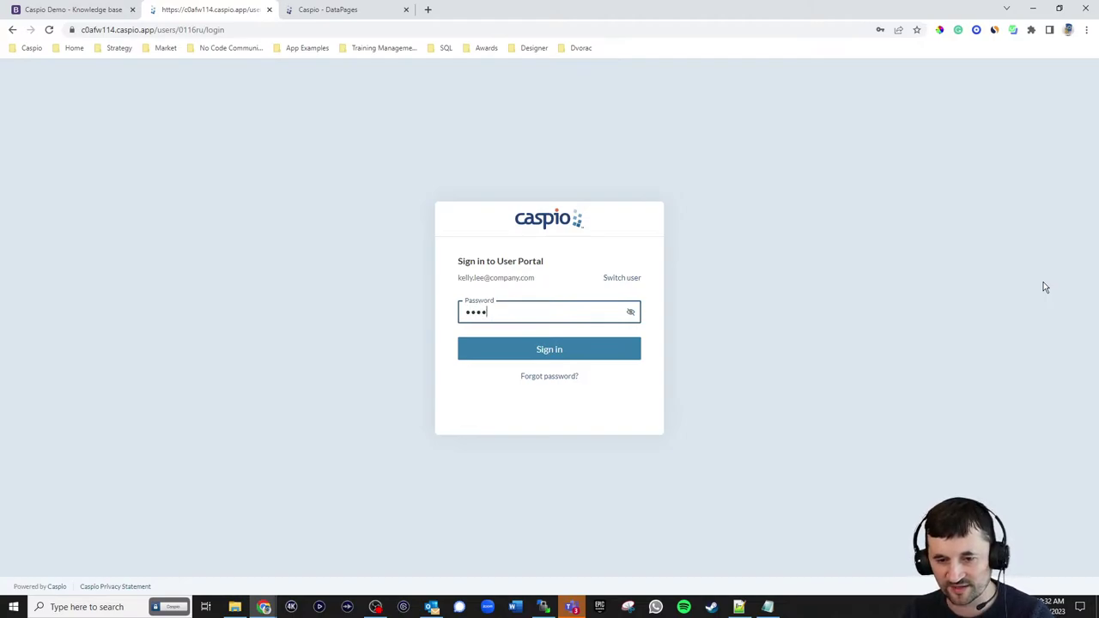
key(Return)
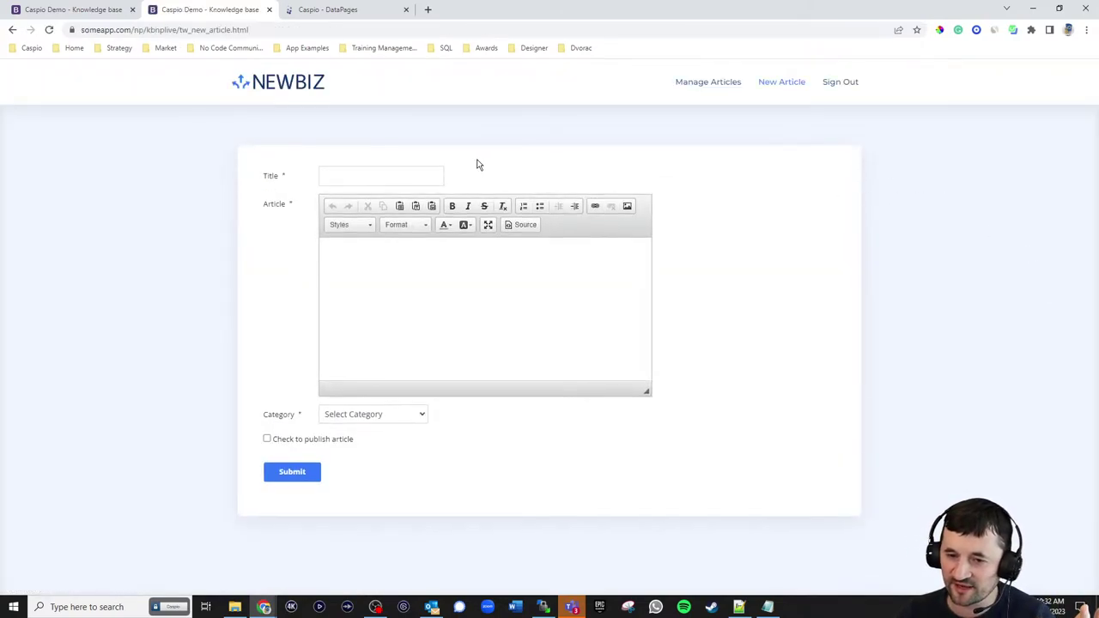
- Open the App Overview article on the Caspio help site and enter 'App Overview' as the title
click(337, 176)
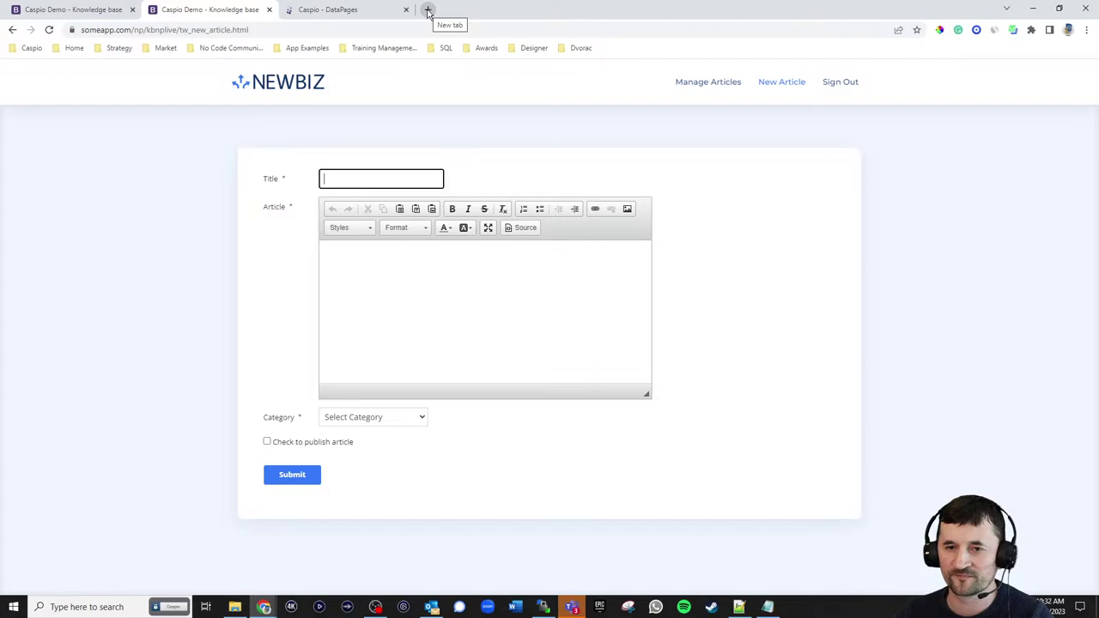
click(427, 10)
text(howto.caspio.com)
key(Return)
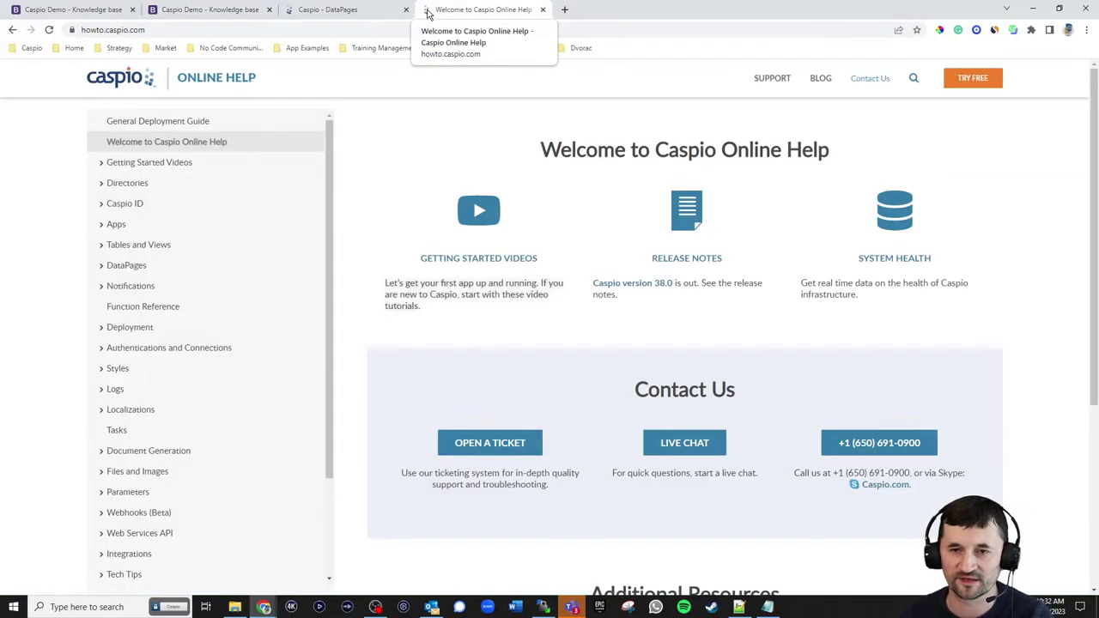
click(114, 227)
click(132, 269)
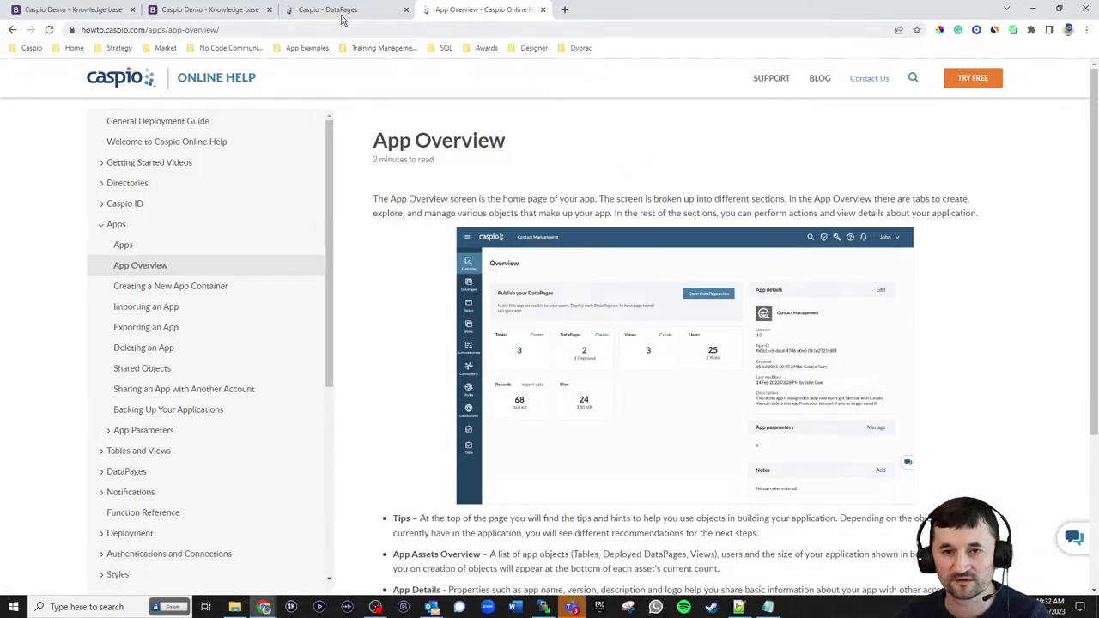
click(203, 12)
text(A)
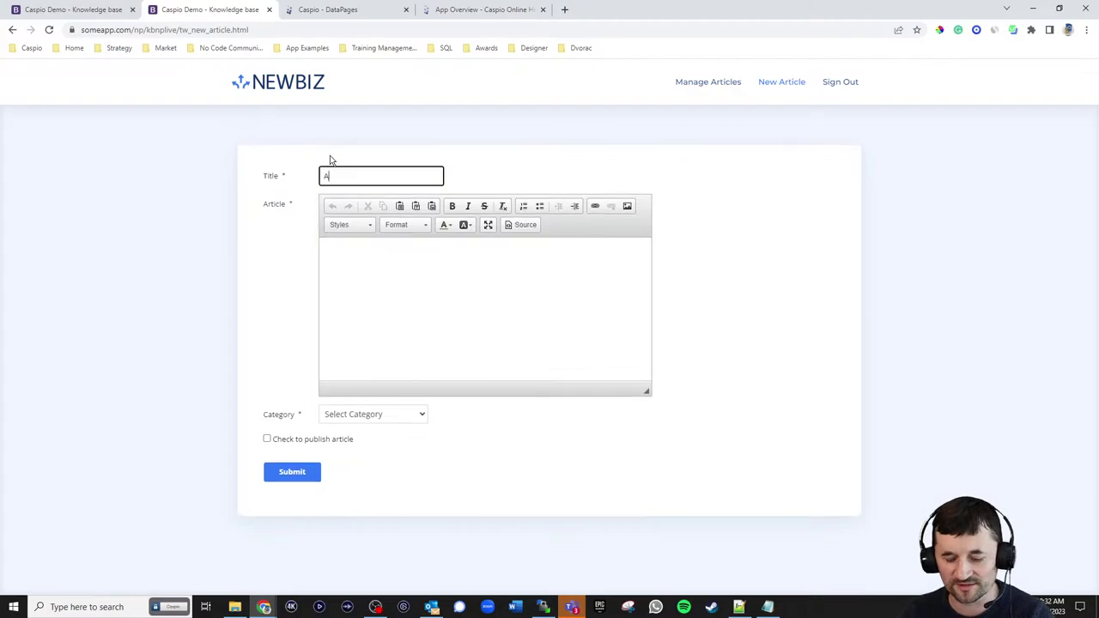
text(pp Overview)
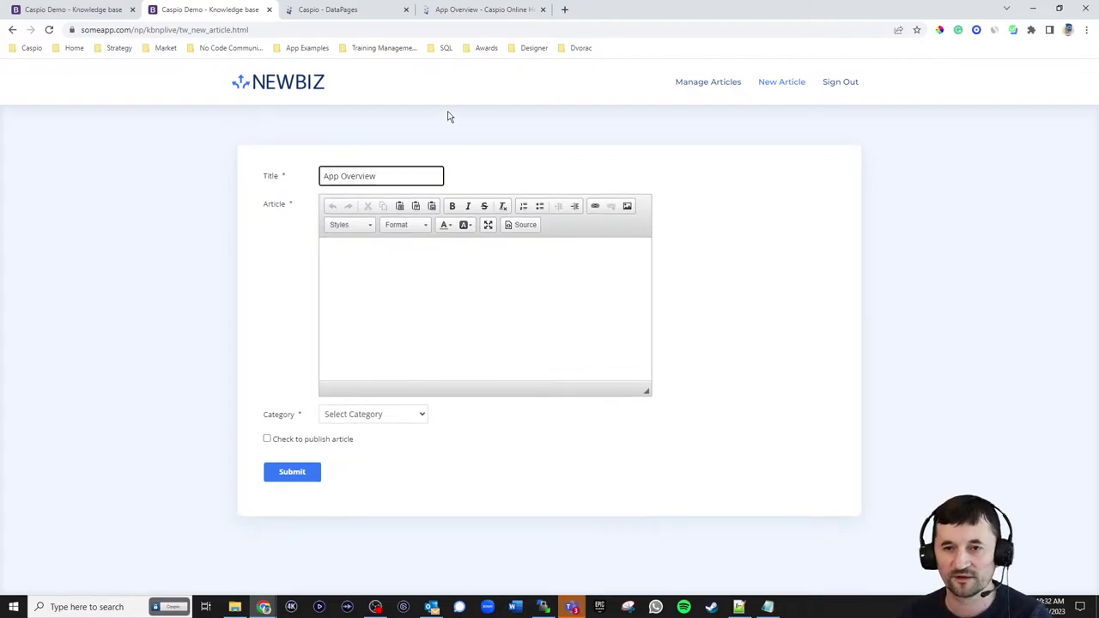
- Copy the App Overview help text into the Article body editor
click(510, 12)
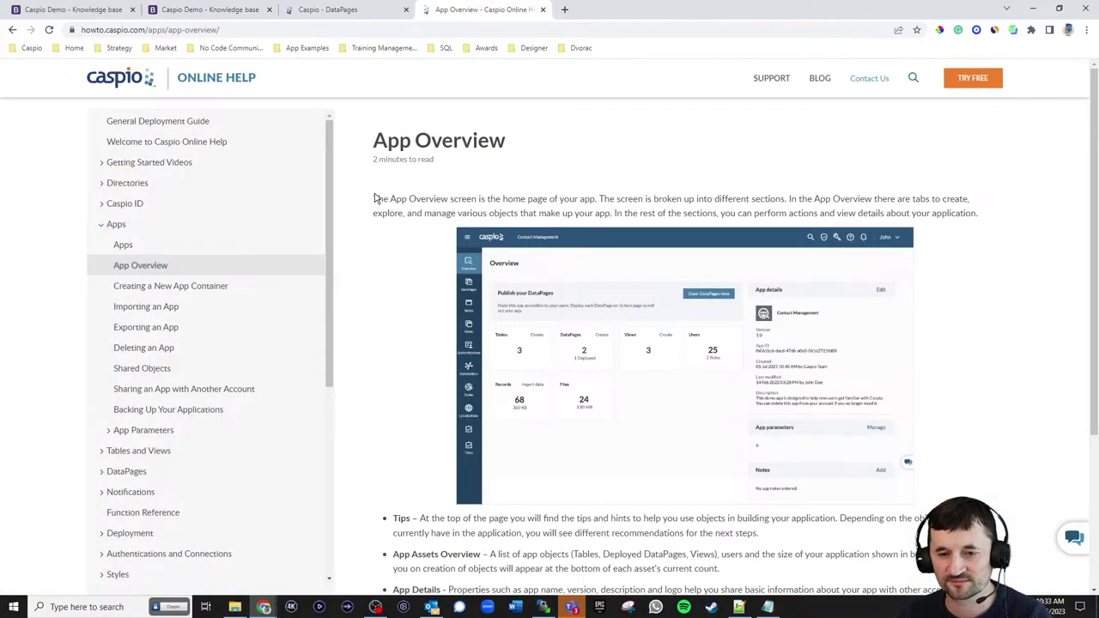
drag(375, 198, 831, 455)
scroll(673, 360, down, 3)
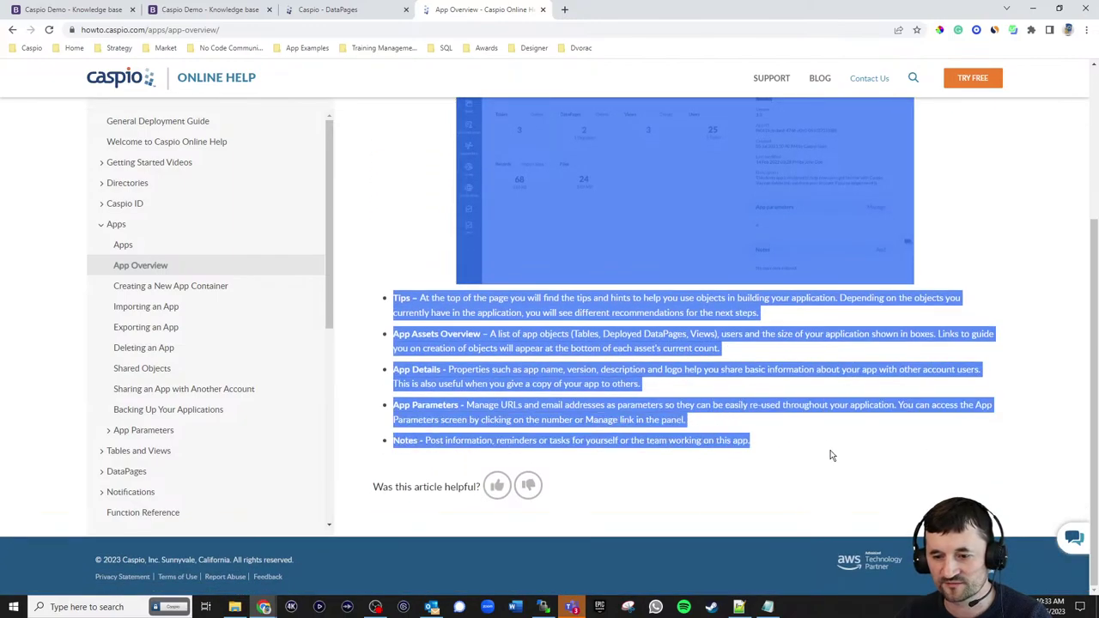
key(ctrl+c)
click(233, 12)
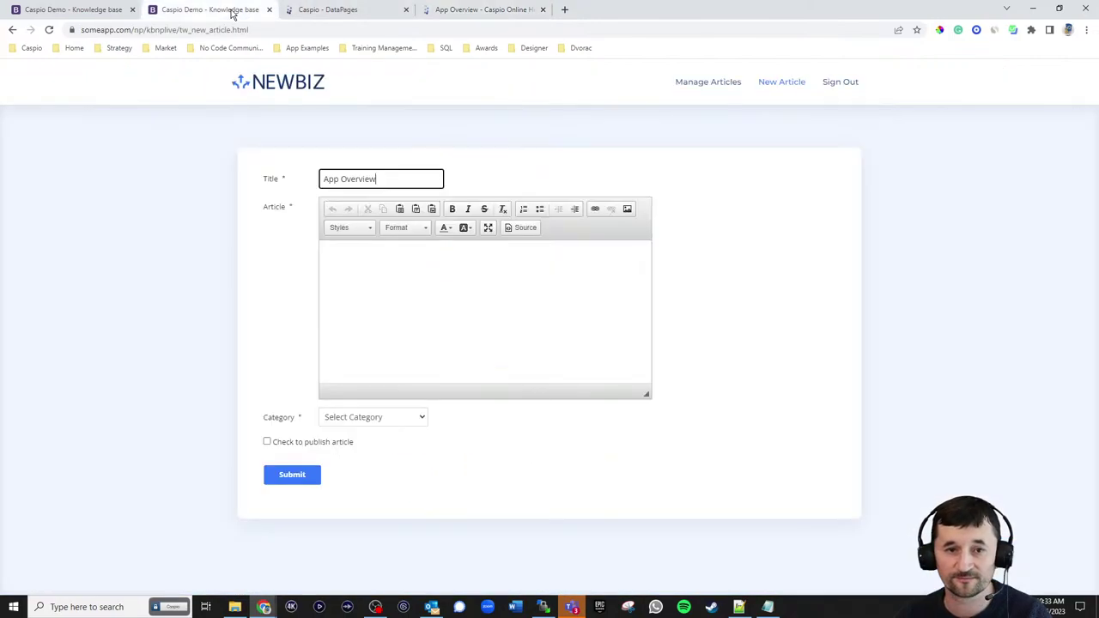
click(456, 297)
key(ctrl+v)
scroll(588, 335, up, 15)
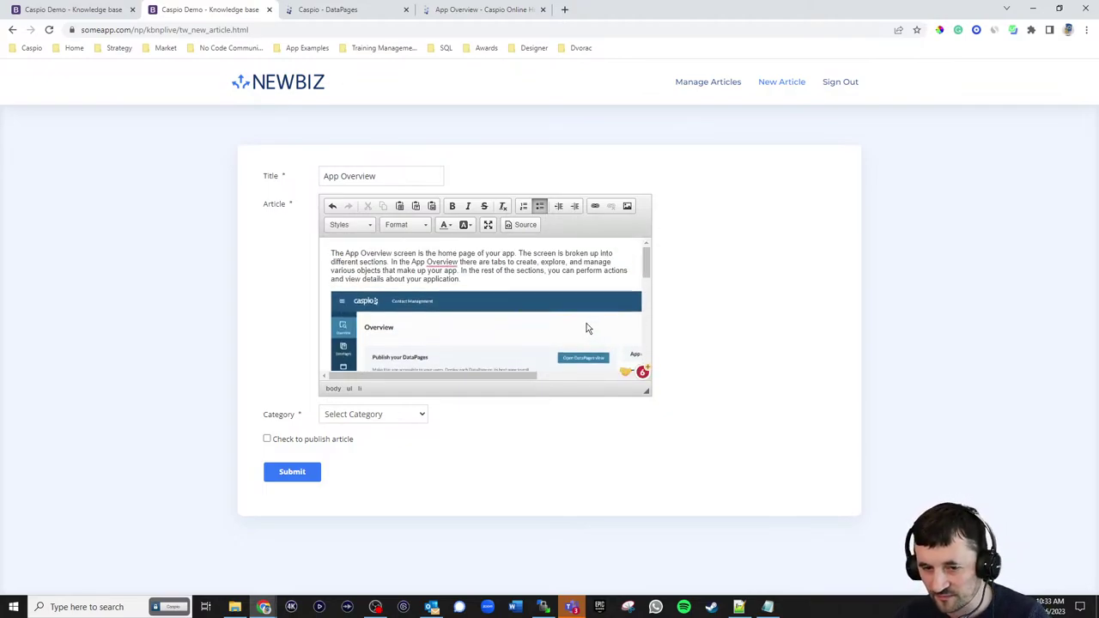
- Choose the How To Guides category, mark the article to publish, and submit it
click(410, 420)
click(376, 453)
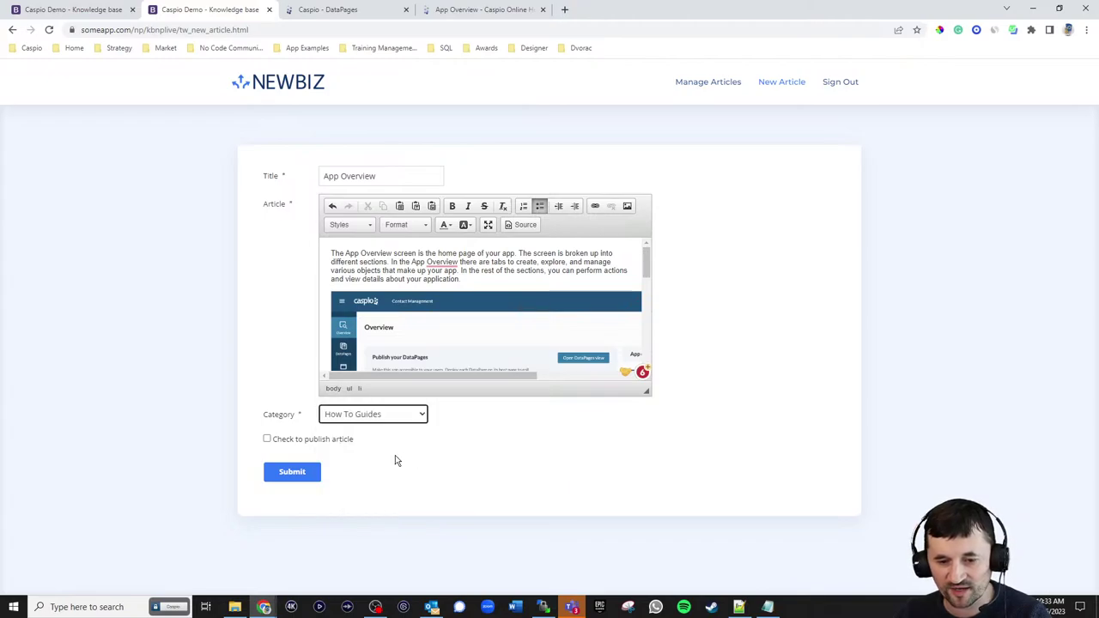
click(305, 442)
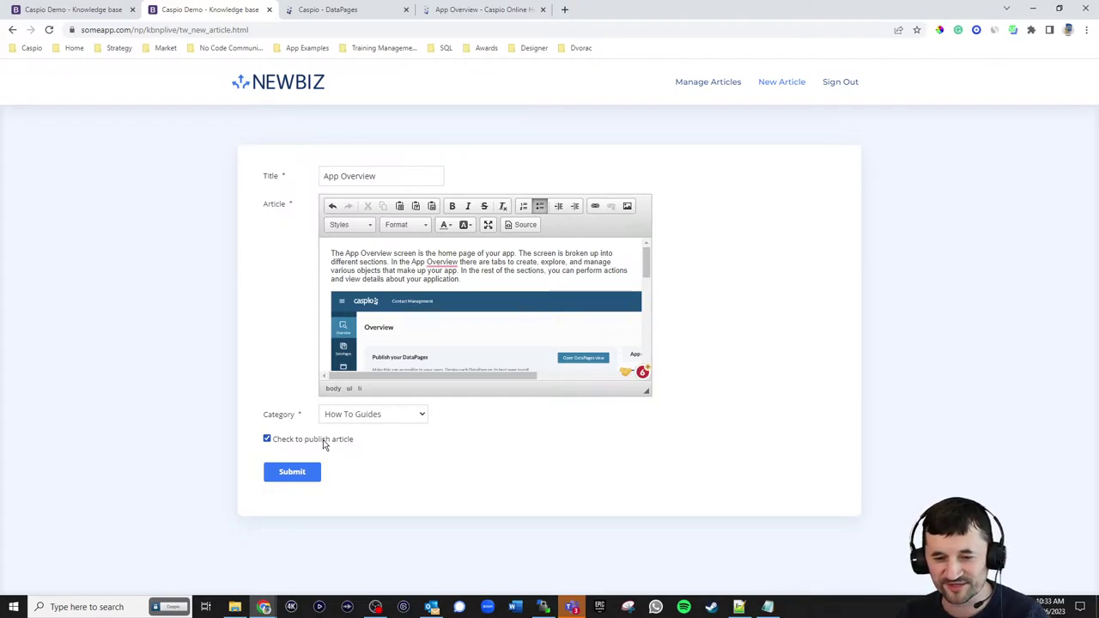
click(286, 478)
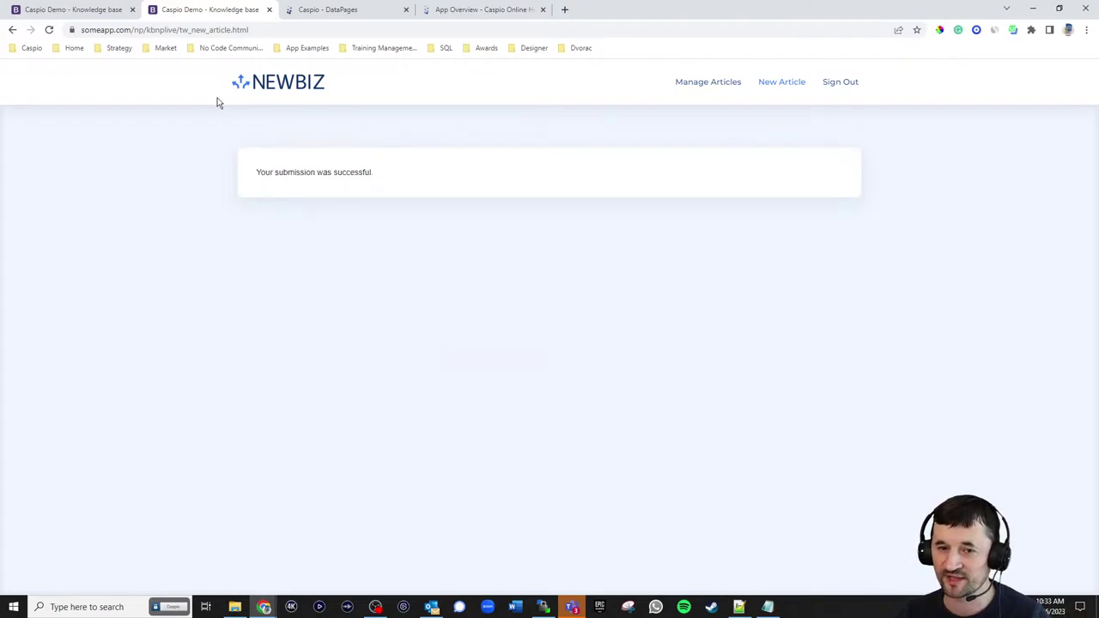
- From the NEWBIZ home page, open Resources > Knowledge Base, which now lists App Overview
click(269, 83)
mouse_move(756, 90)
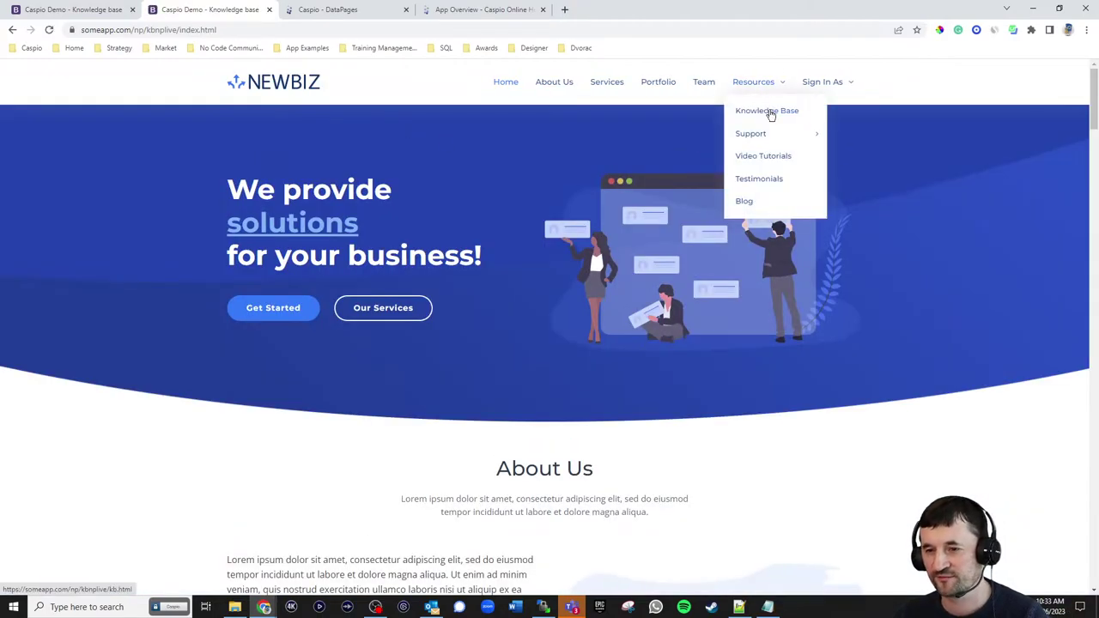
click(769, 112)
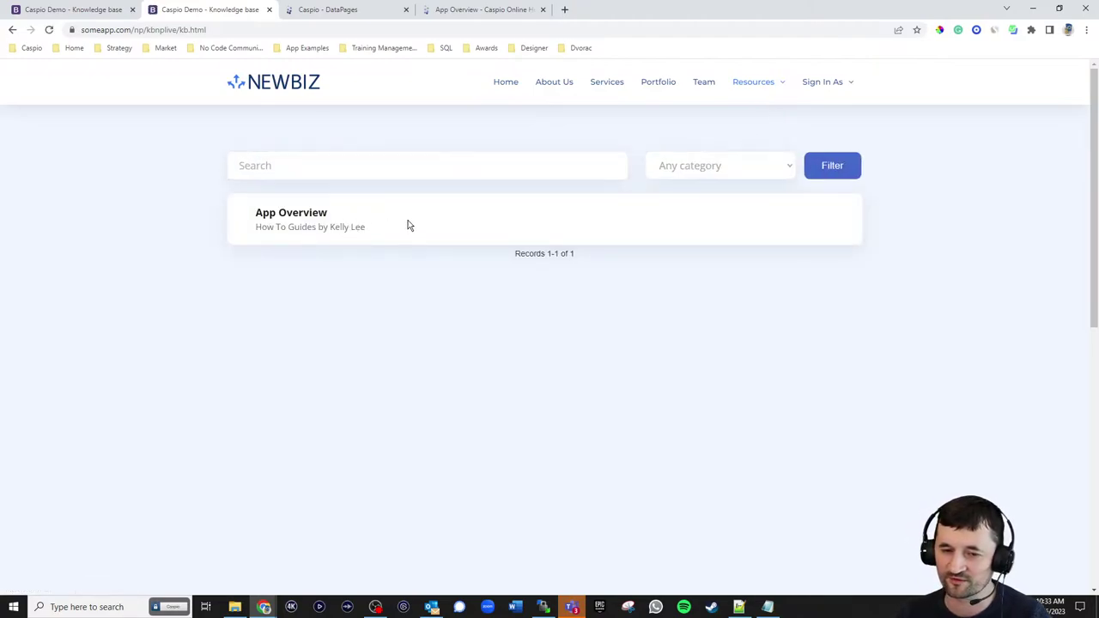
- Add an Article_Status filter (Equal, checked) to the View Articles DataPage and save it
click(339, 13)
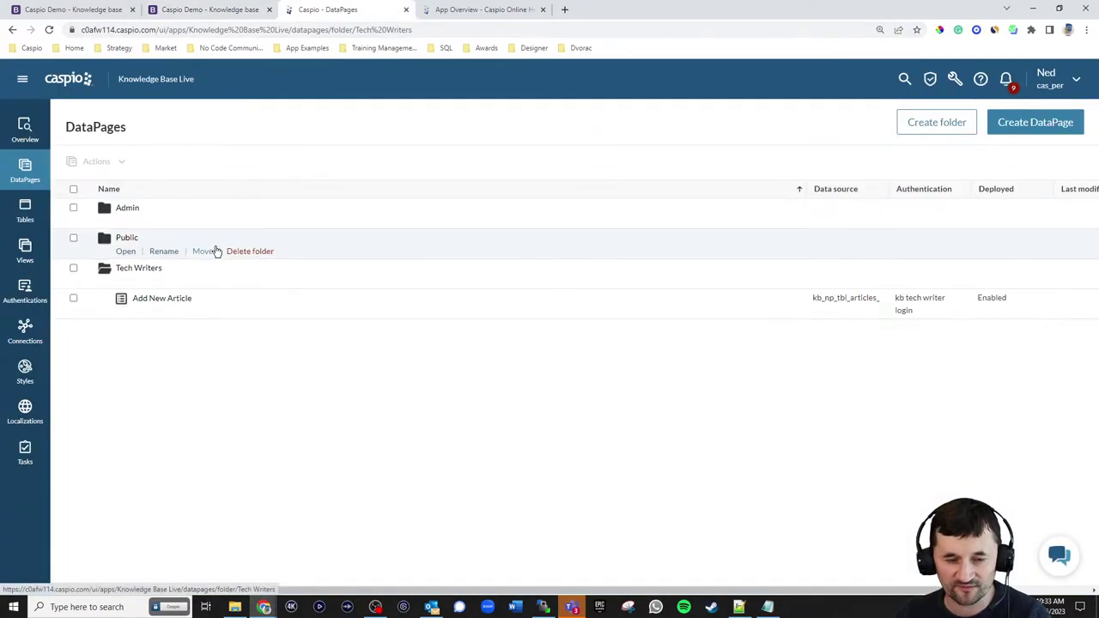
click(129, 241)
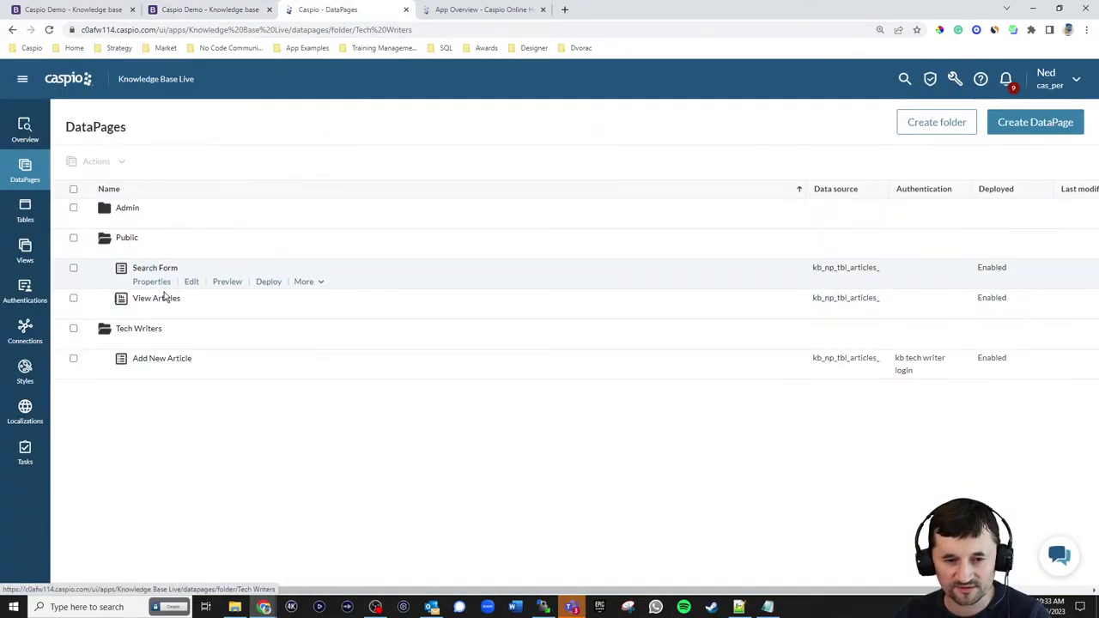
click(190, 312)
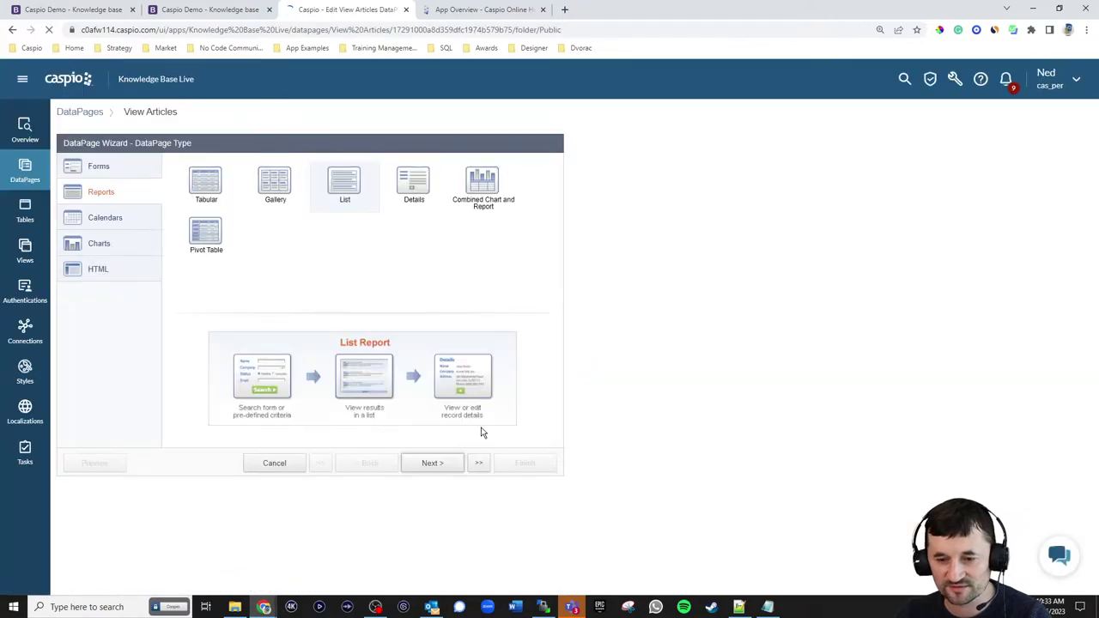
click(432, 463)
click(432, 463)
click(432, 463)
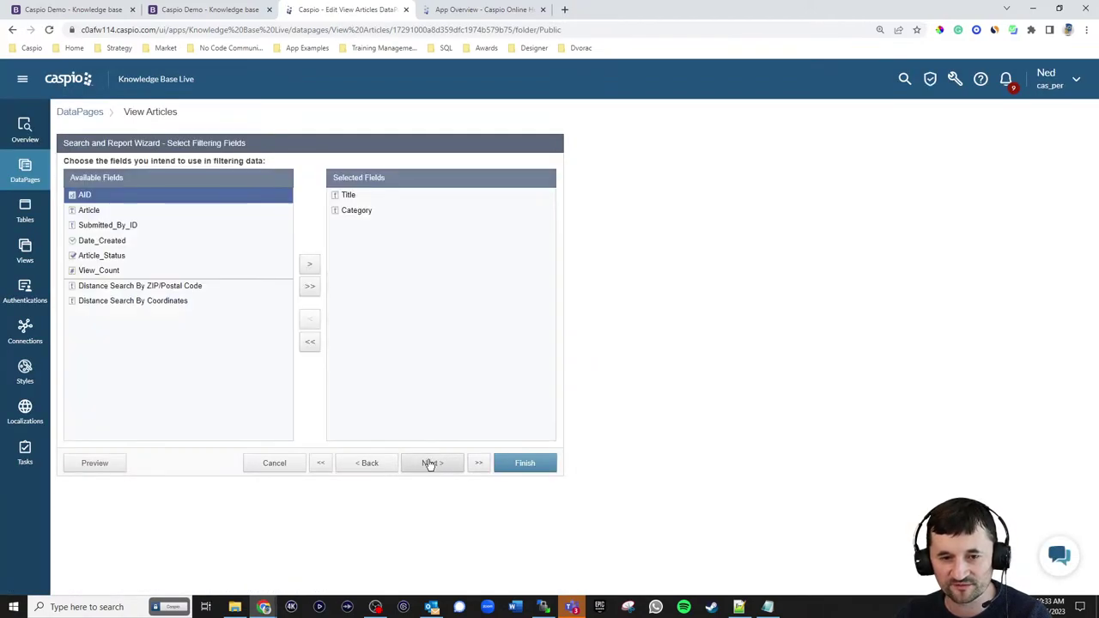
click(101, 255)
click(310, 264)
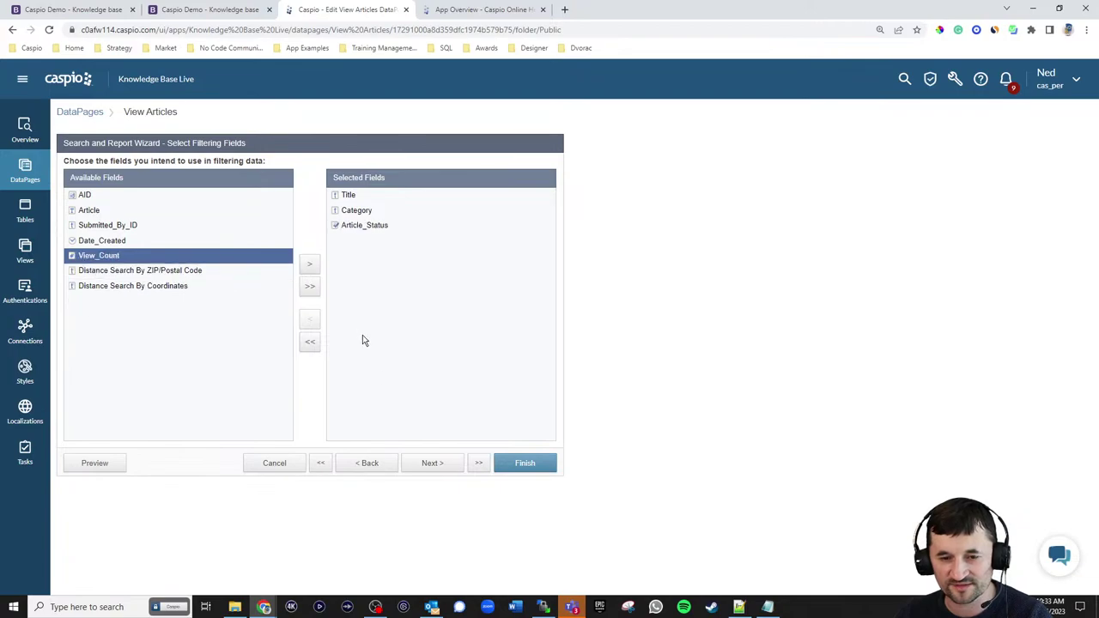
click(424, 463)
click(101, 249)
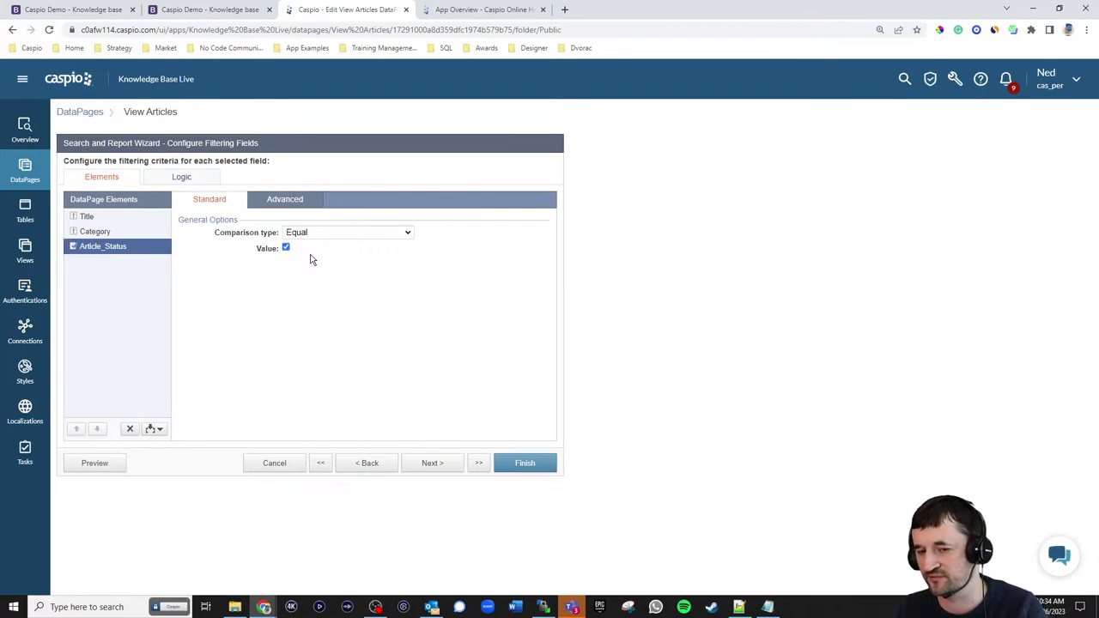
click(534, 465)
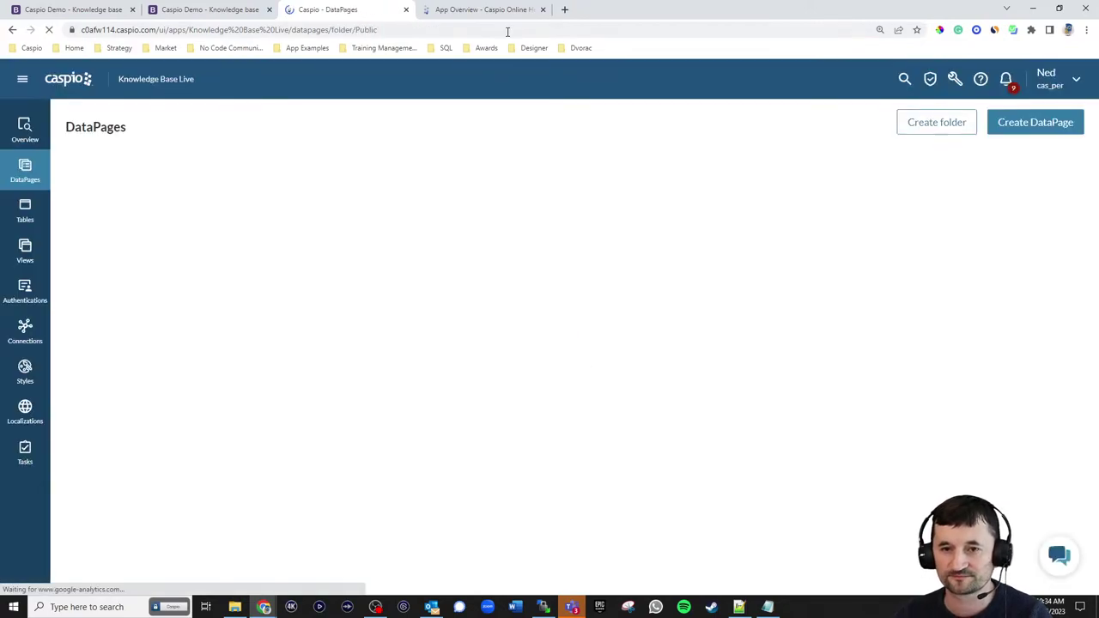
- Reload the knowledge base, open App Overview's details page, then return to the DataPages list
click(226, 11)
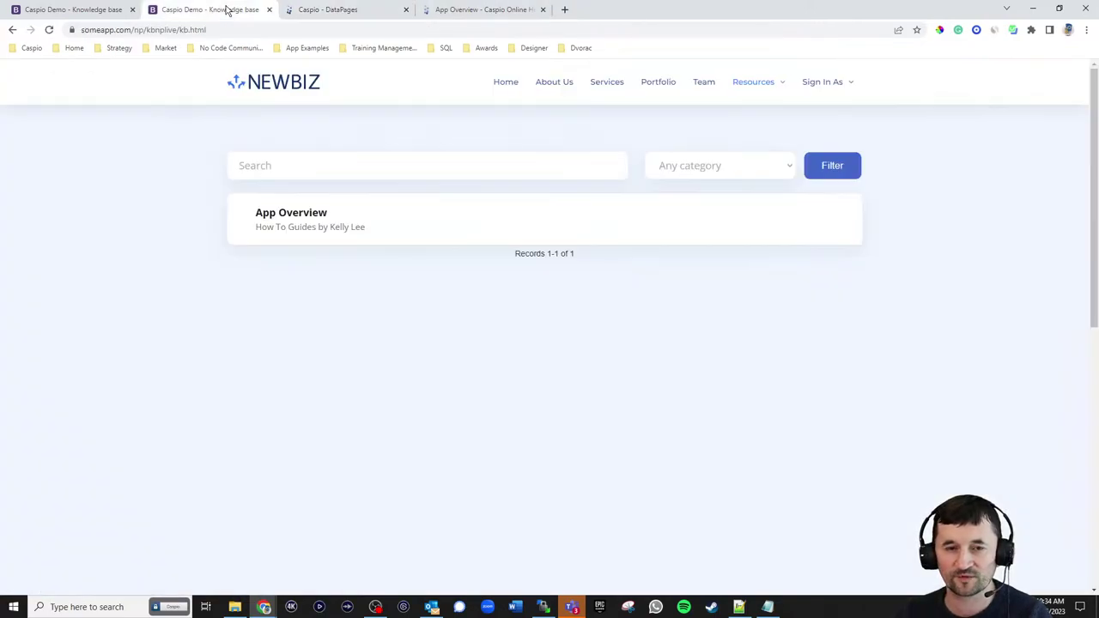
click(49, 29)
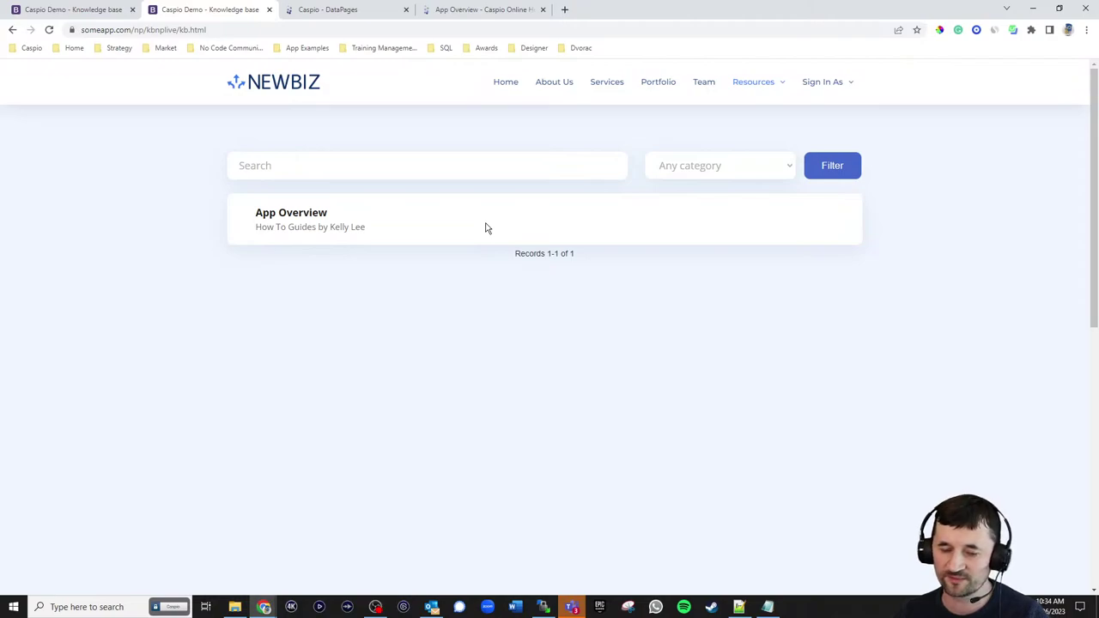
click(313, 216)
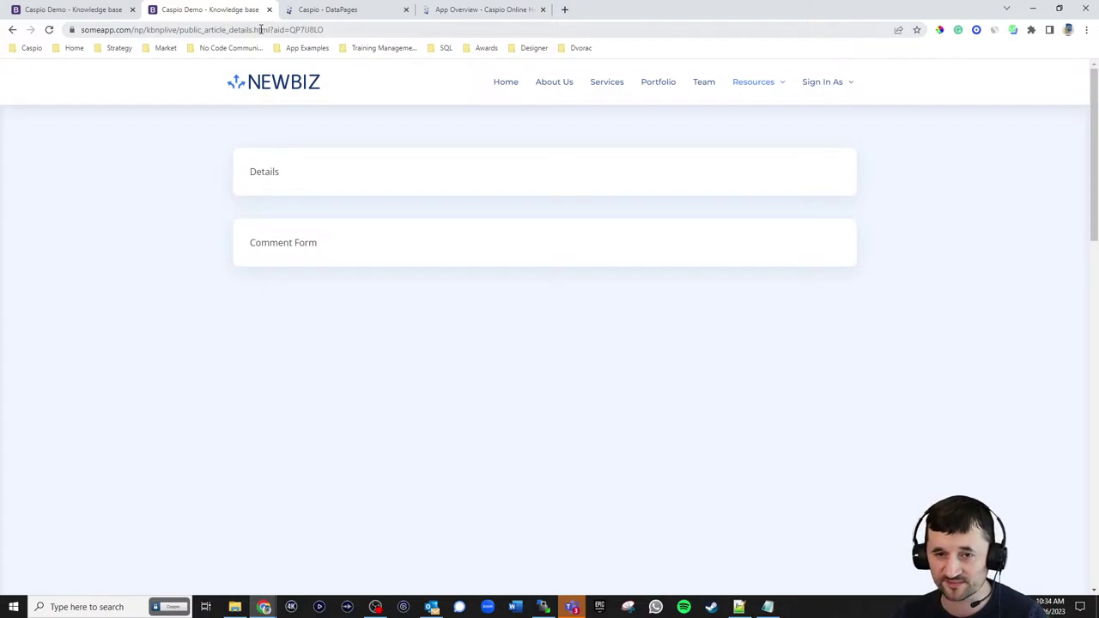
click(323, 11)
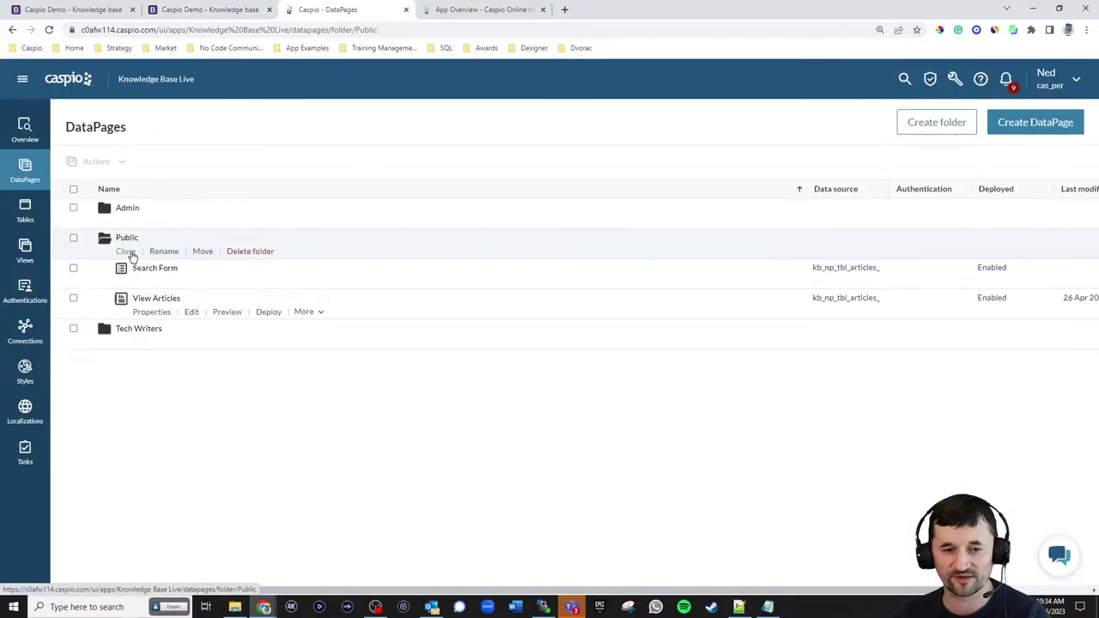
- Start a new Details report DataPage in Public on kb_np_tbl_articles_live, naming it View Details
click(1013, 124)
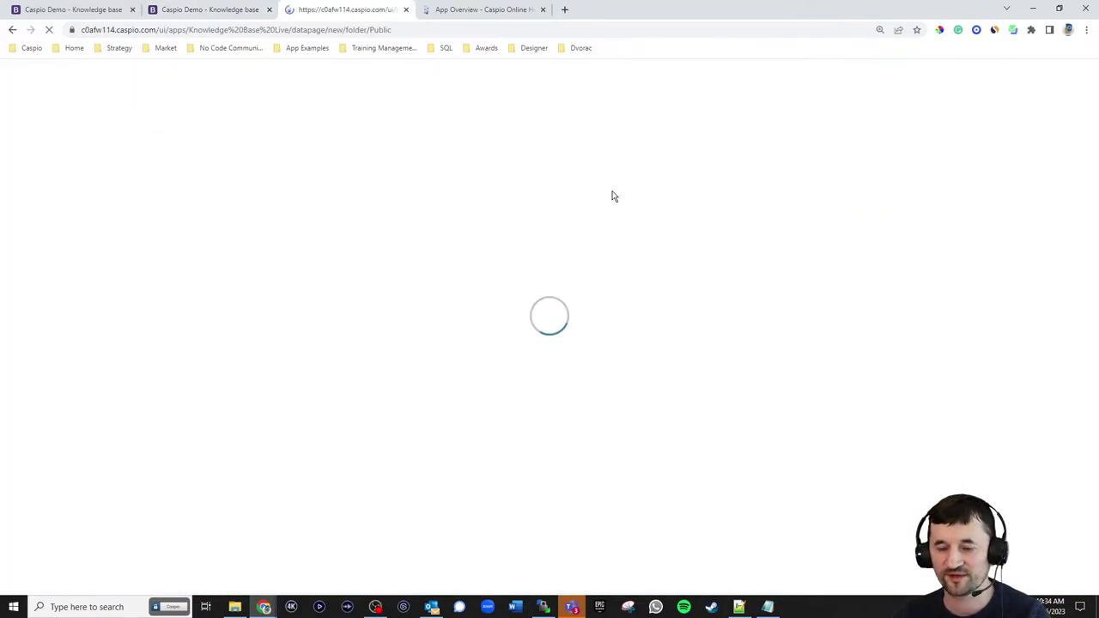
click(143, 197)
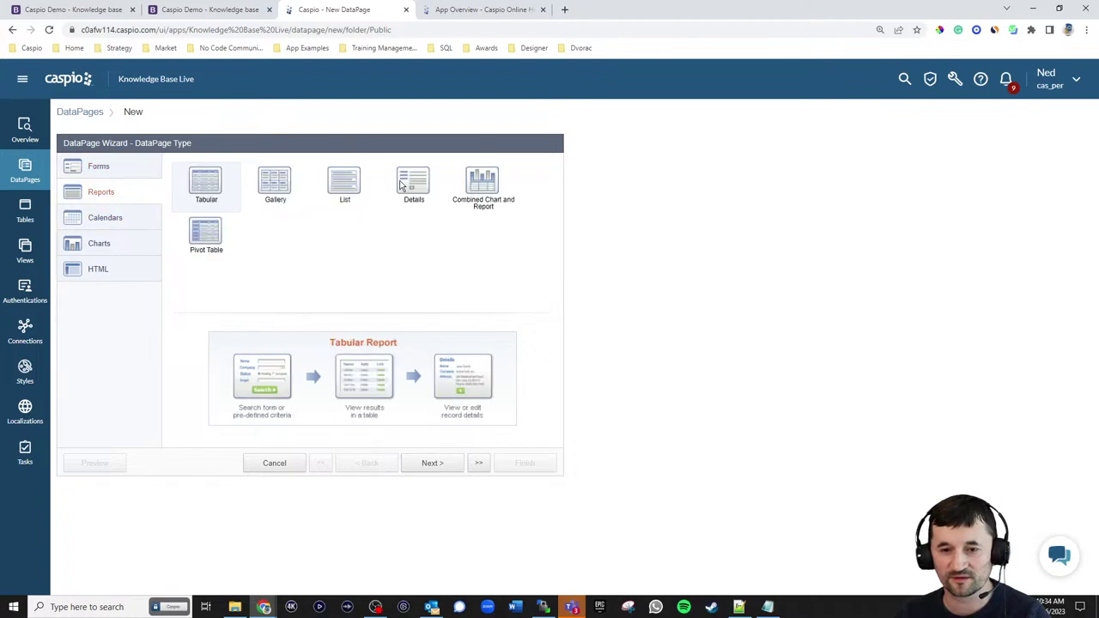
click(402, 184)
click(432, 463)
click(167, 204)
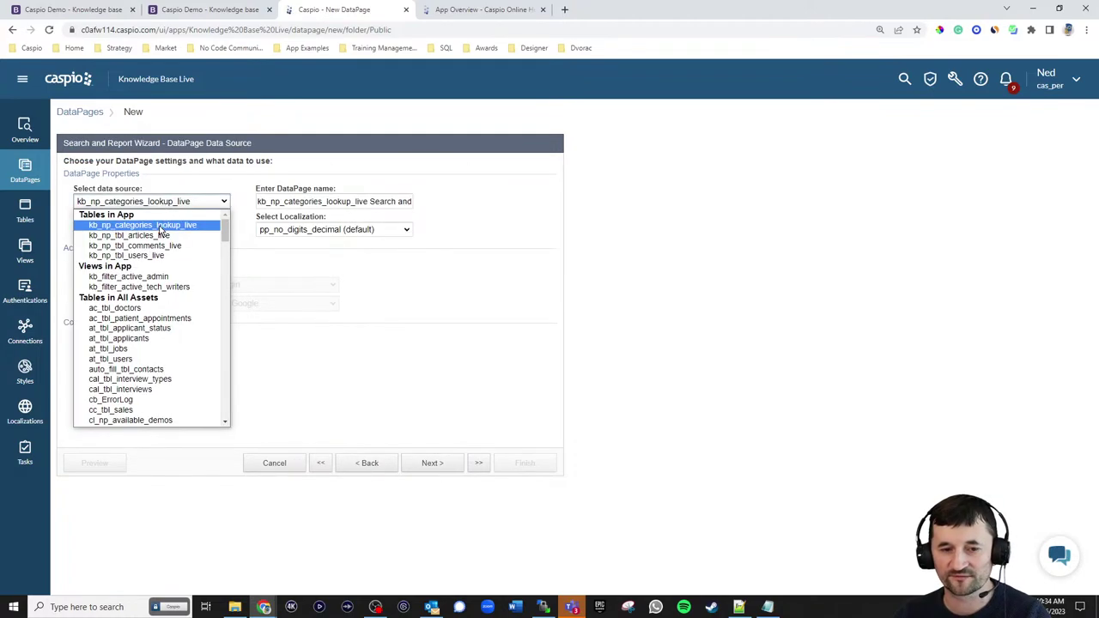
click(160, 234)
triple_click(389, 202)
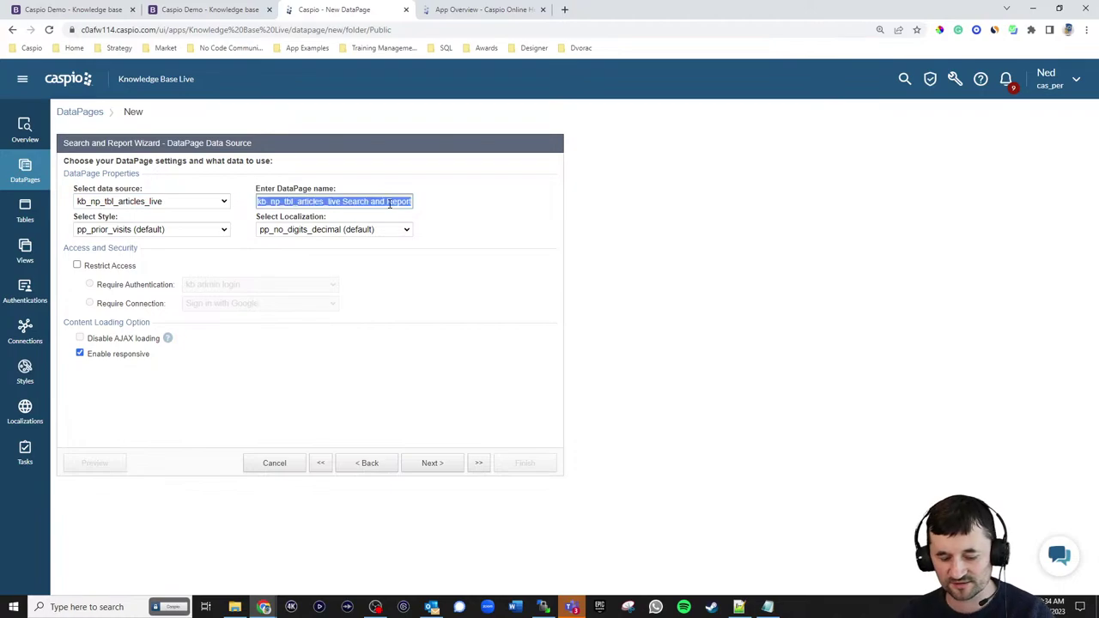
text(View Details)
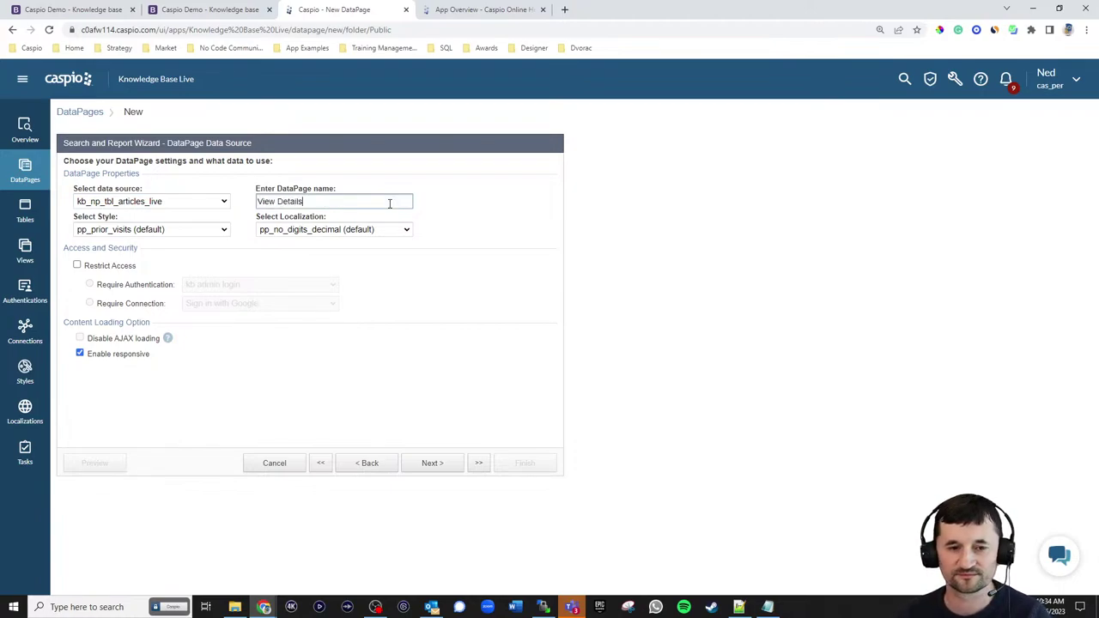
- Apply the kb_np_style_reports_live style and English localization, and filter by pre-defined criteria
click(172, 229)
scroll(146, 344, up, 10)
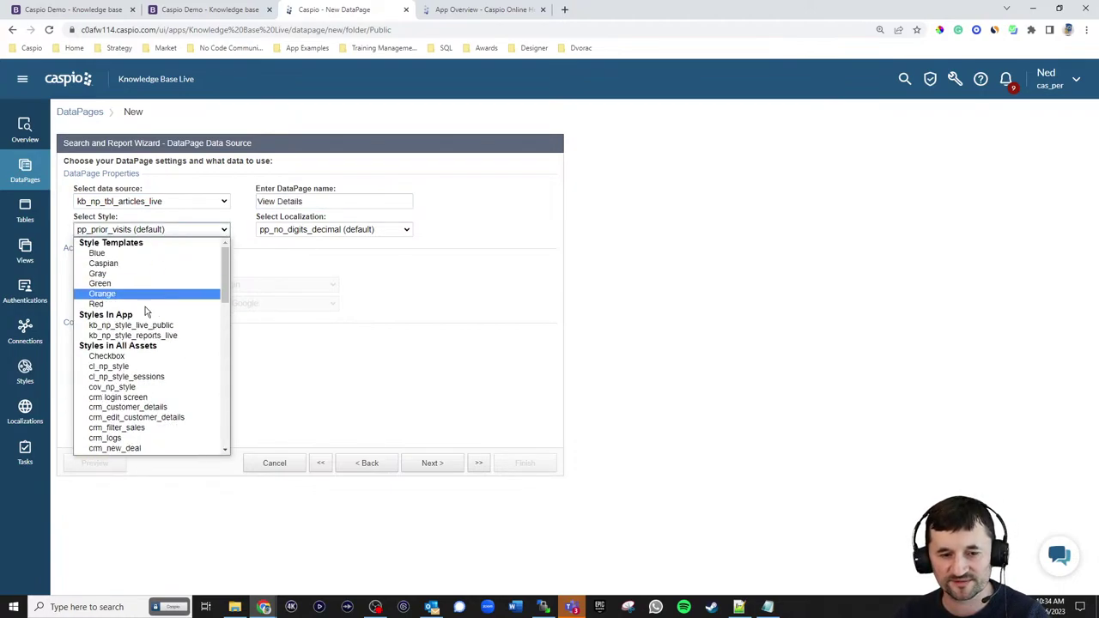
click(146, 336)
click(352, 229)
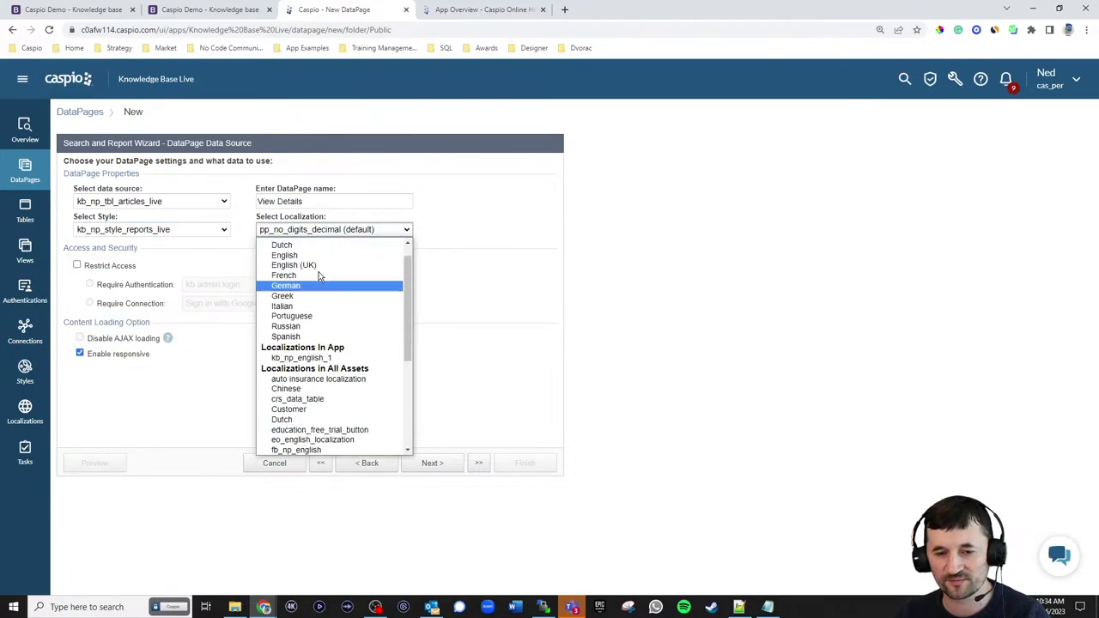
scroll(300, 274, up, 2)
click(298, 273)
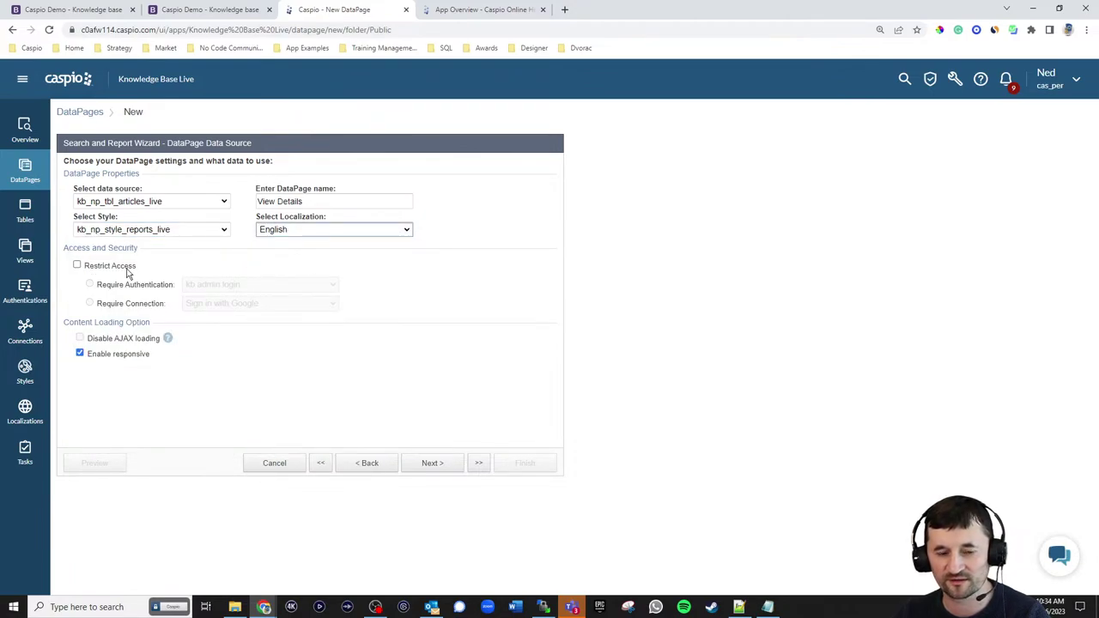
click(432, 464)
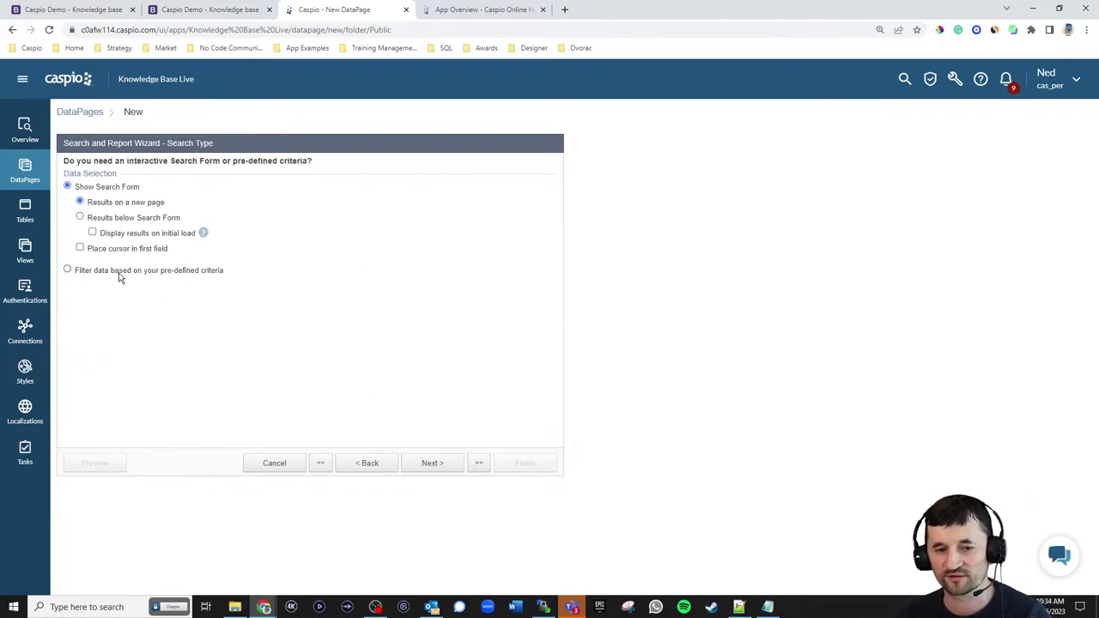
click(120, 273)
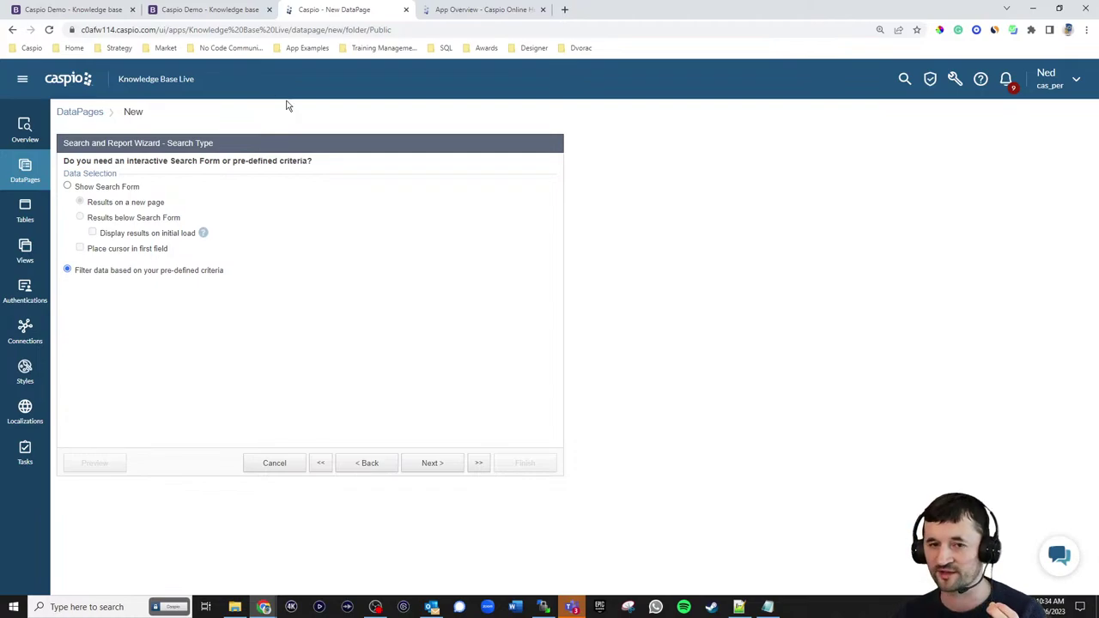
- Check the aid parameter in the article page's address, then proceed to Select Filtering Fields
click(208, 12)
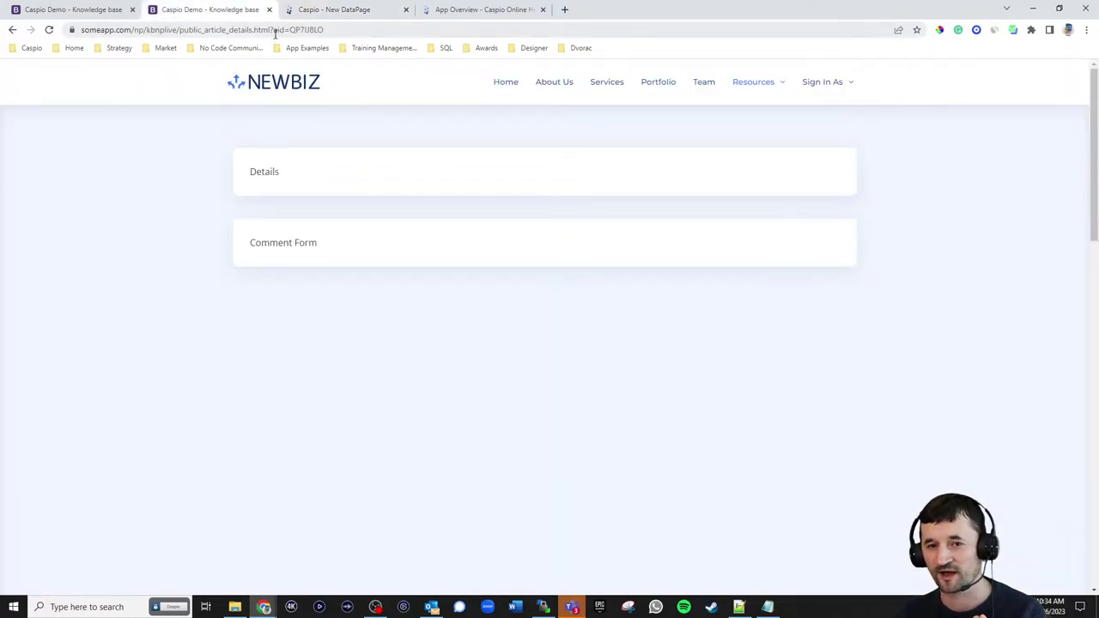
drag(275, 29, 324, 29)
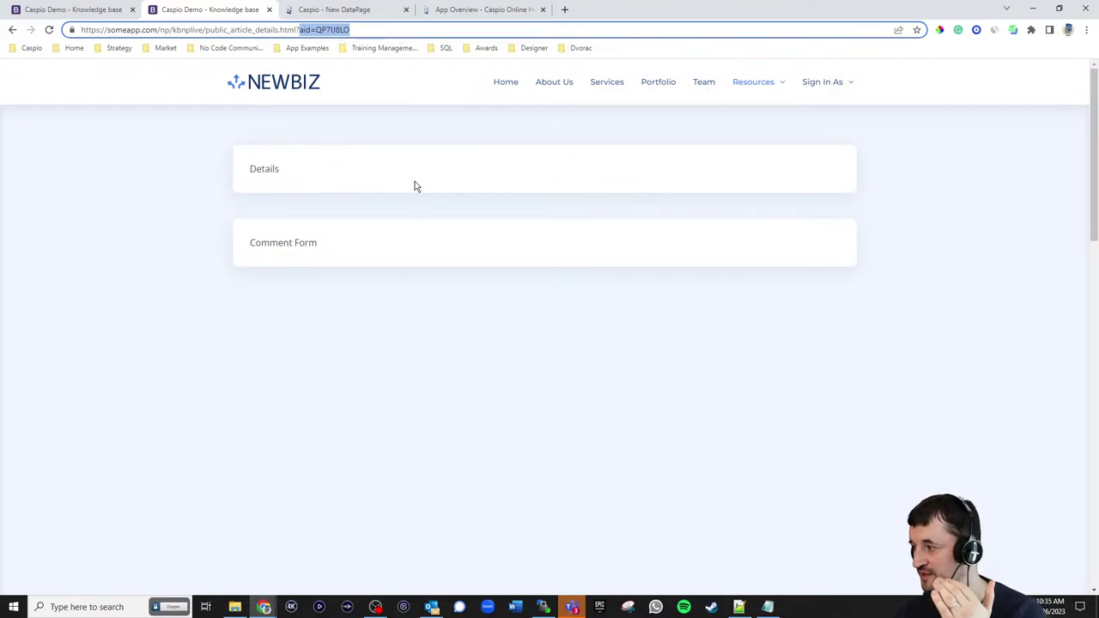
click(362, 10)
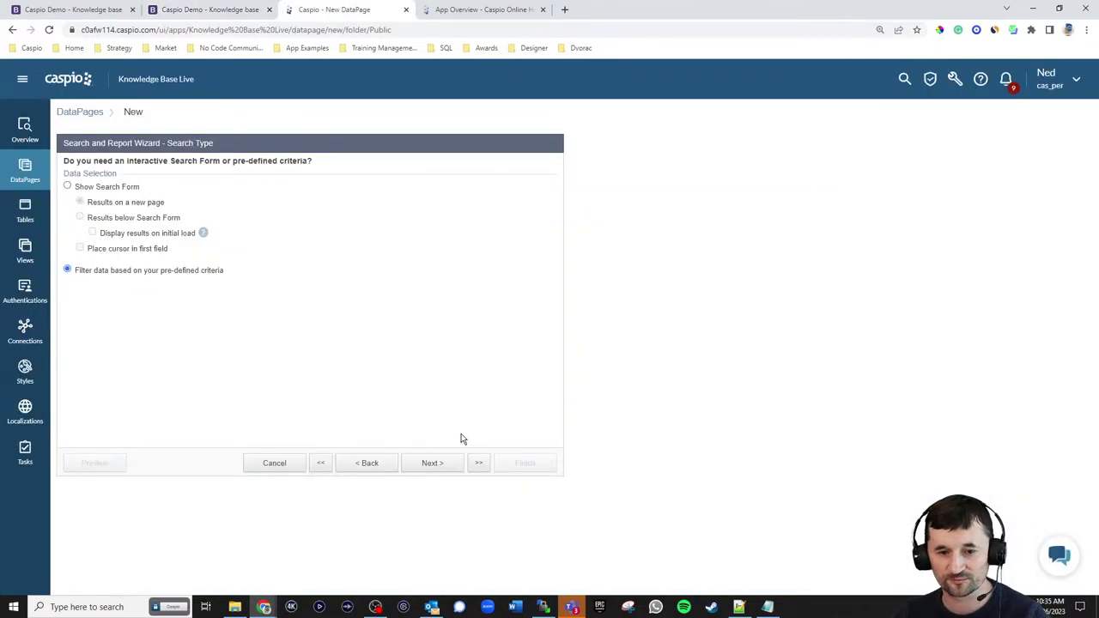
click(445, 464)
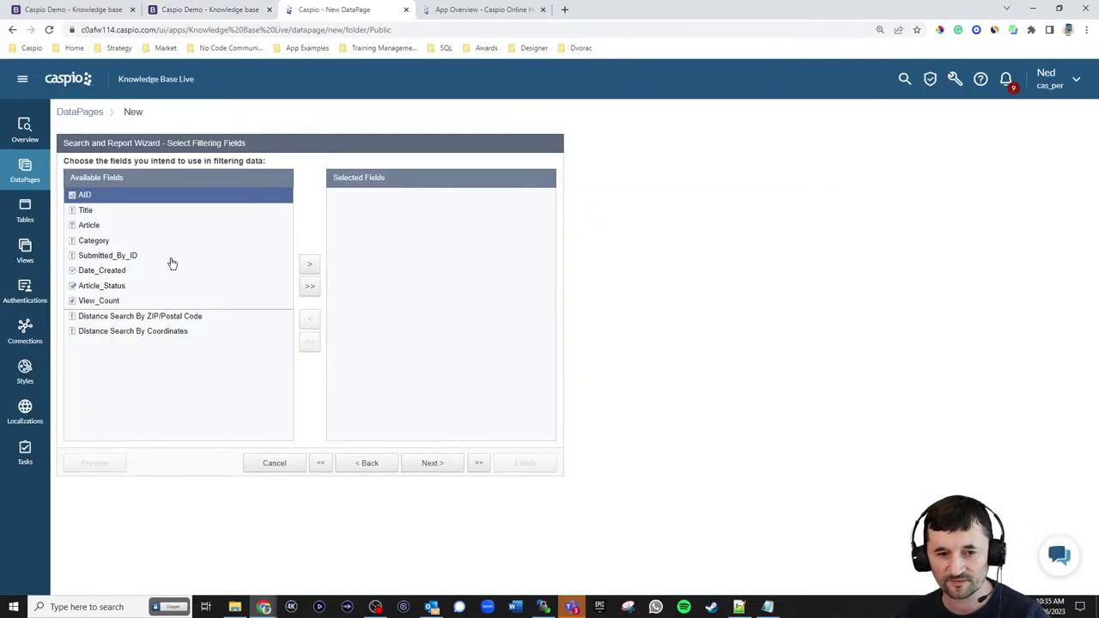
click(309, 264)
click(432, 463)
click(285, 199)
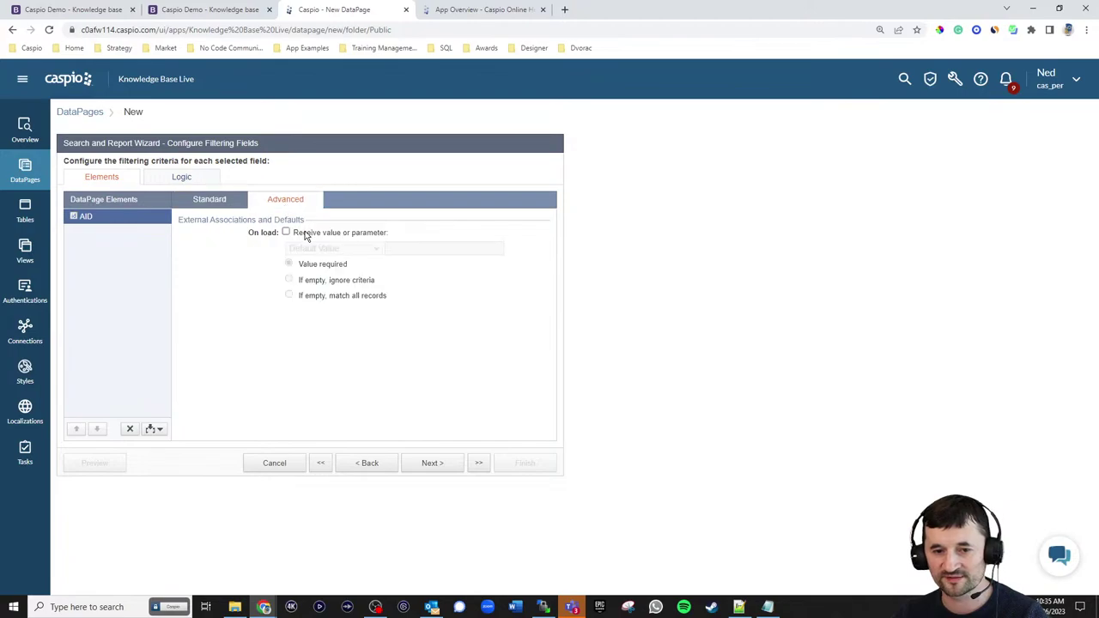
click(286, 232)
click(310, 248)
click(325, 269)
drag(396, 248, 413, 248)
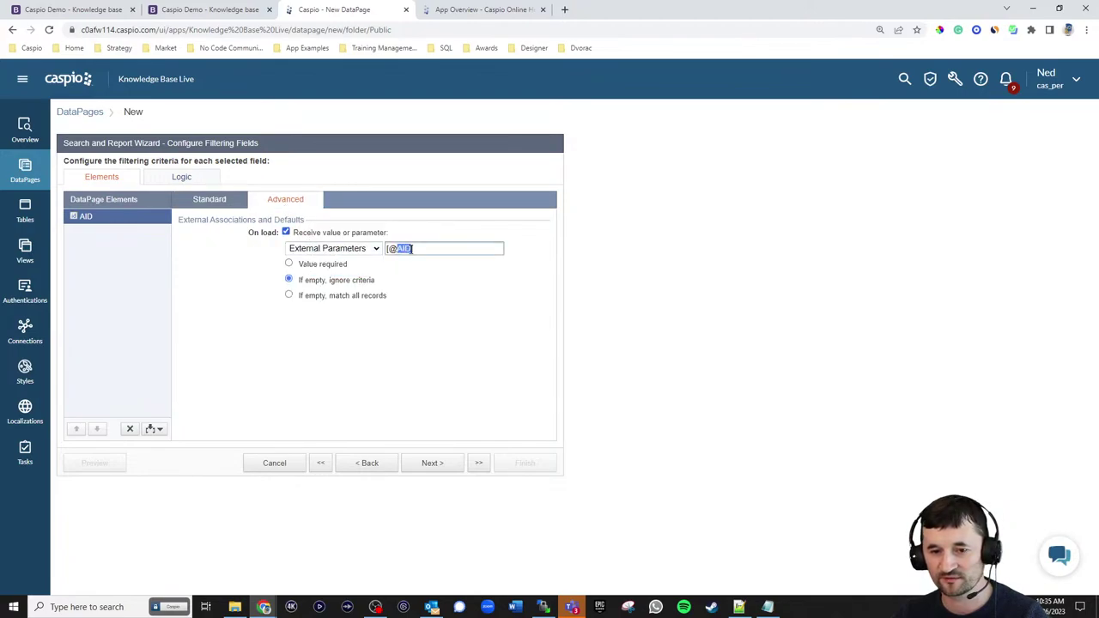
text(aid)
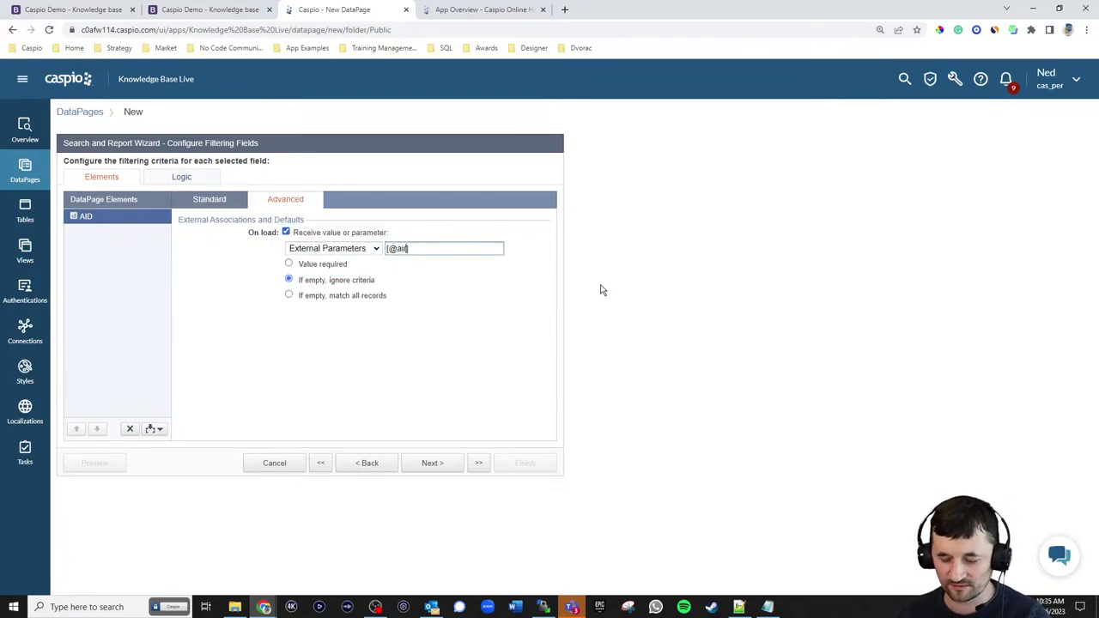
click(318, 267)
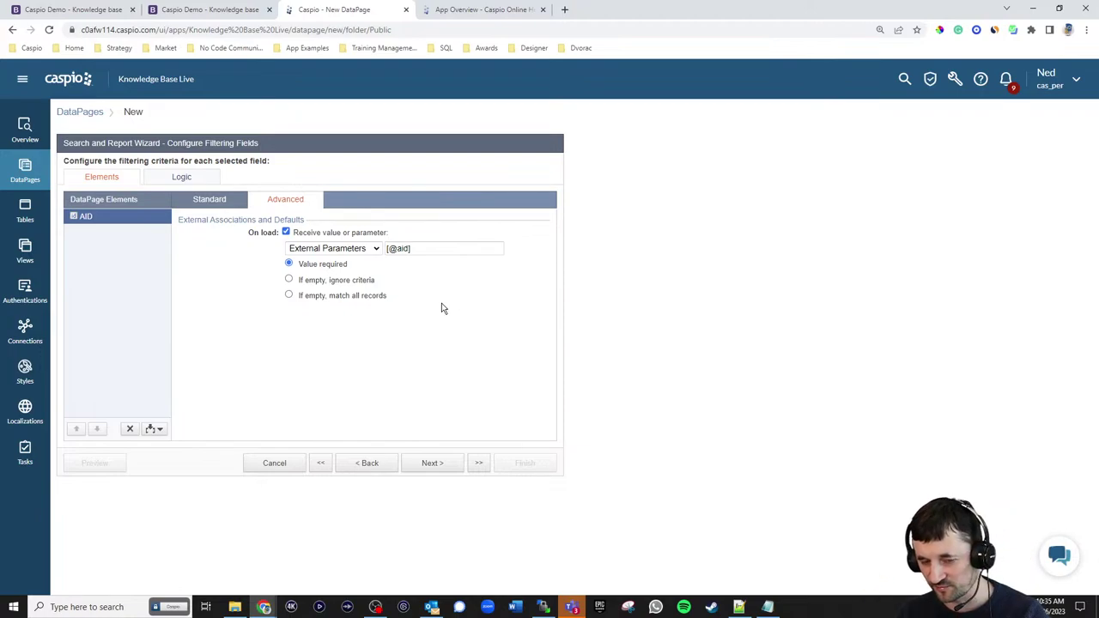
click(446, 465)
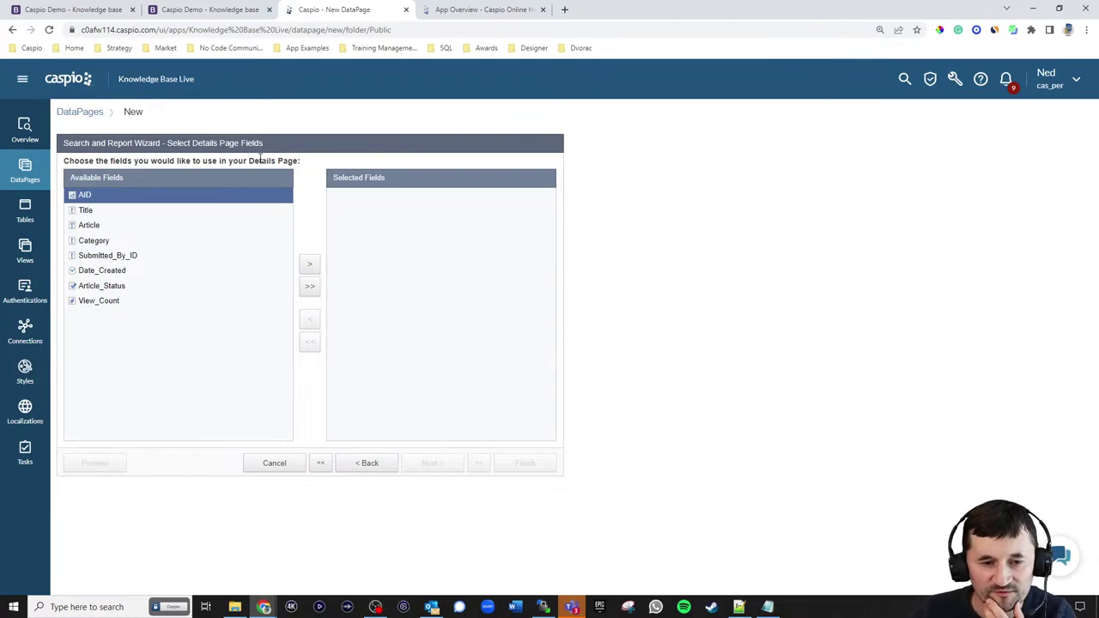
- Add Title, Article, Category, Date_Created and View_Count to the details page
click(98, 215)
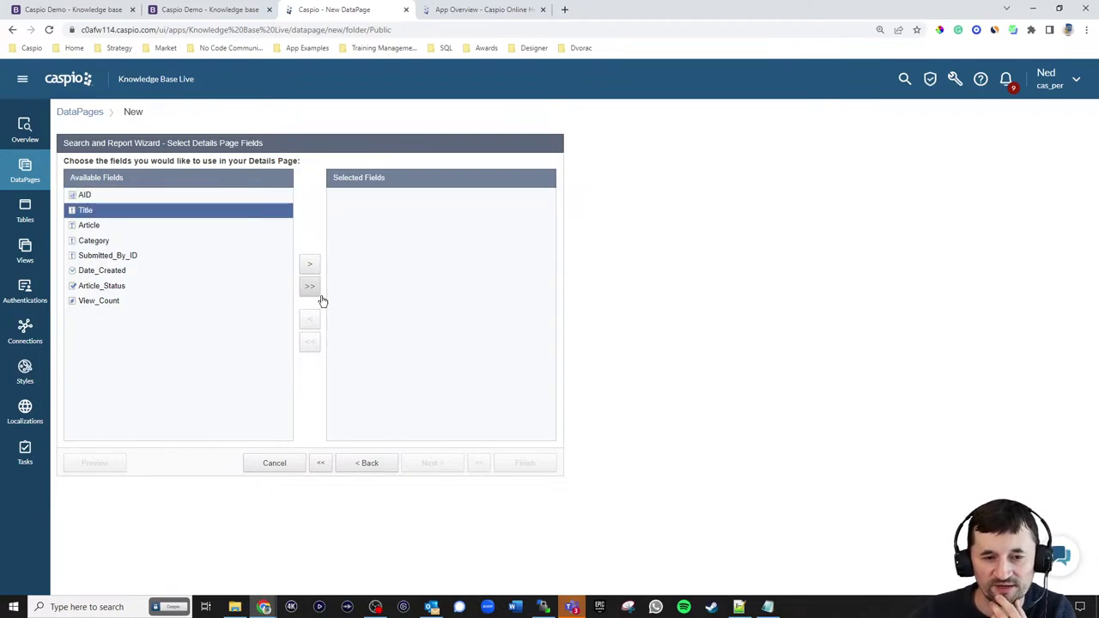
click(313, 273)
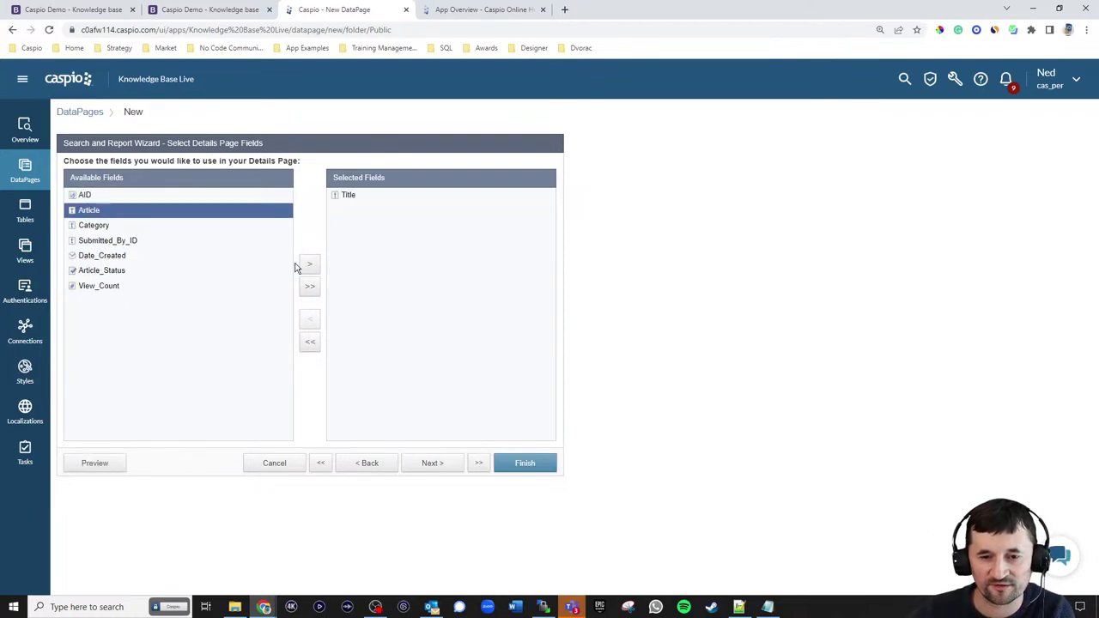
click(305, 269)
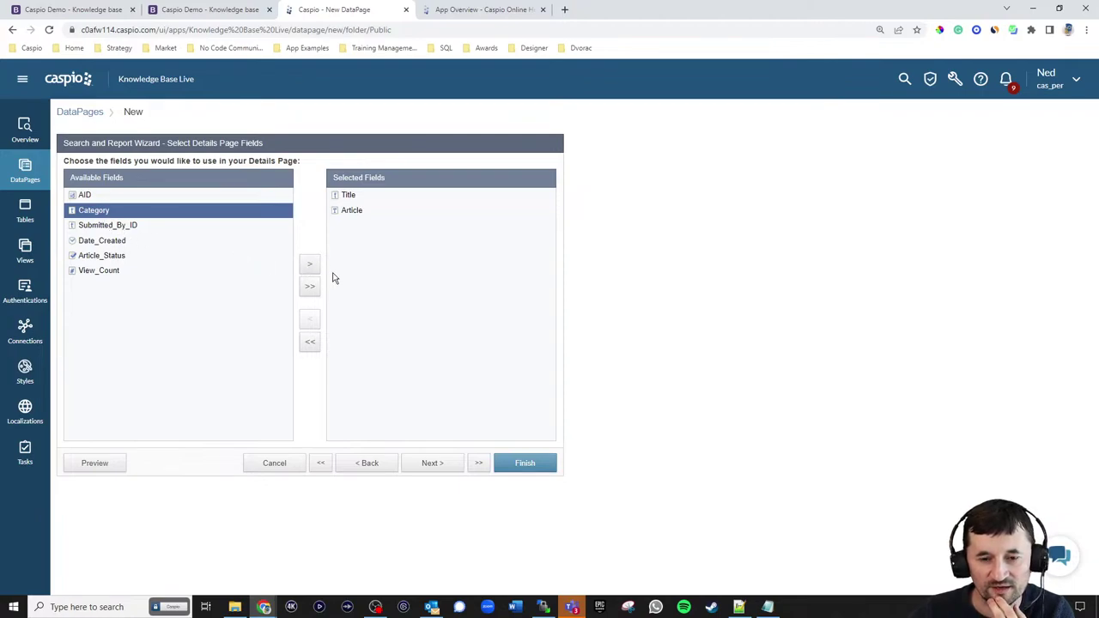
click(304, 266)
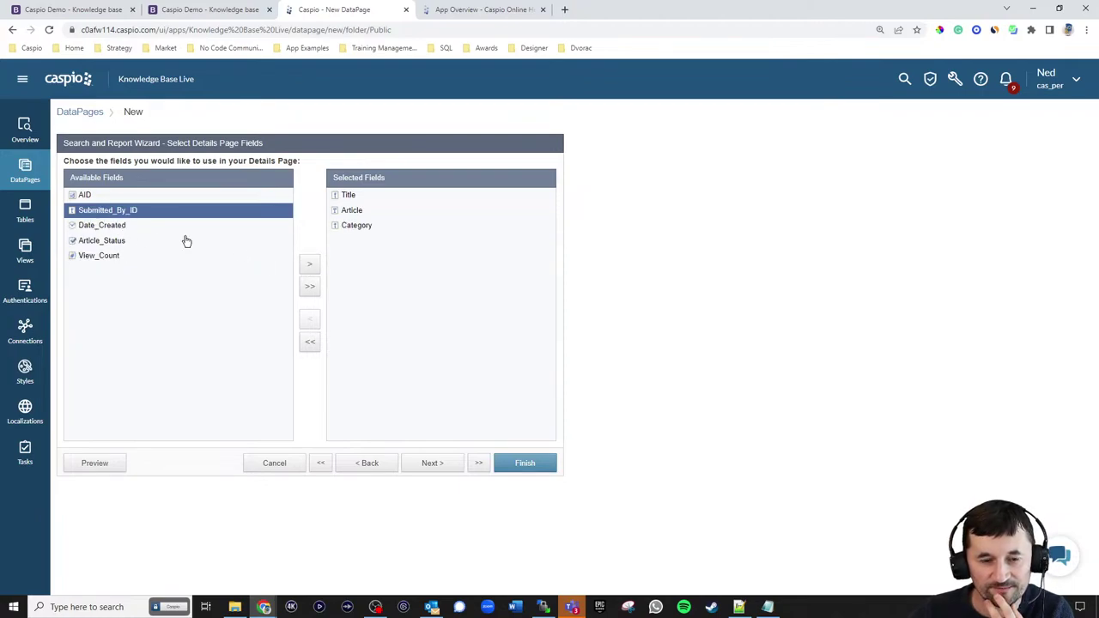
click(109, 227)
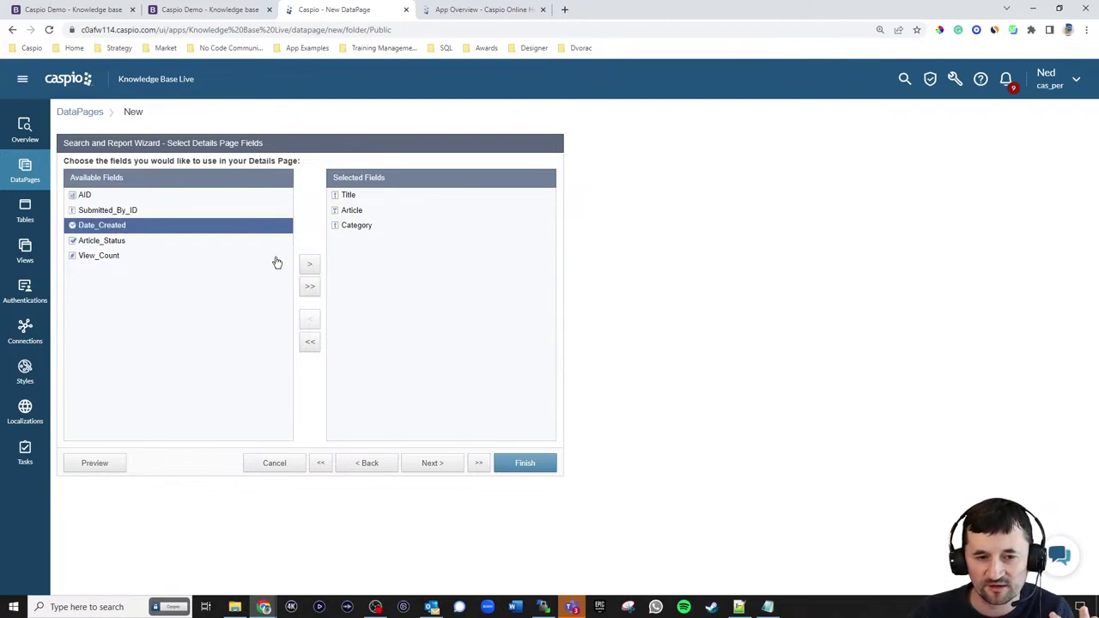
click(311, 267)
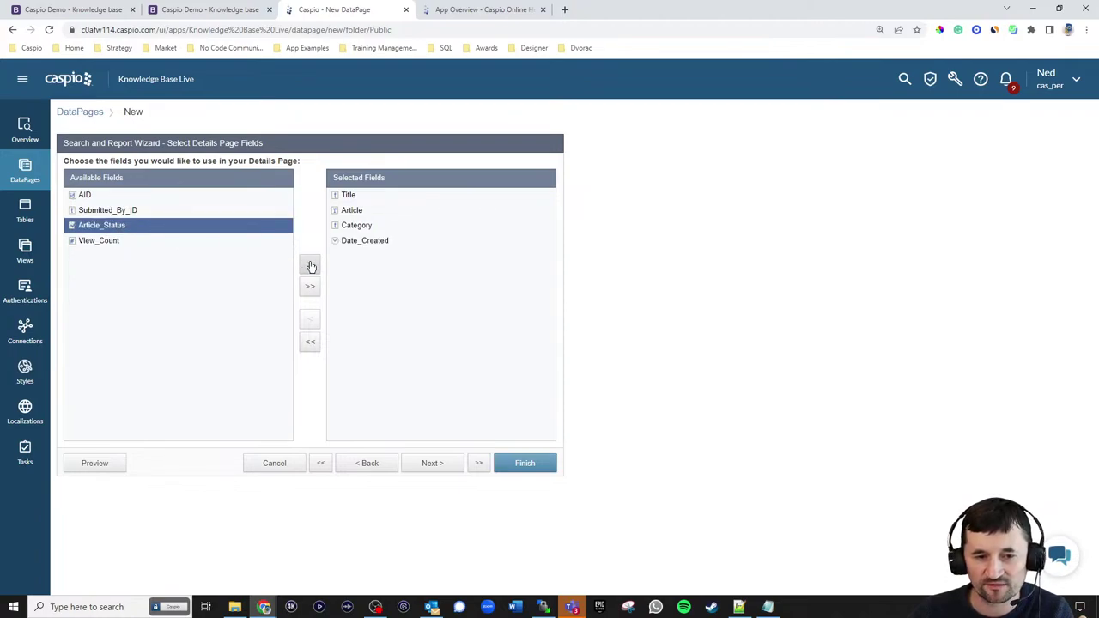
click(122, 243)
click(311, 267)
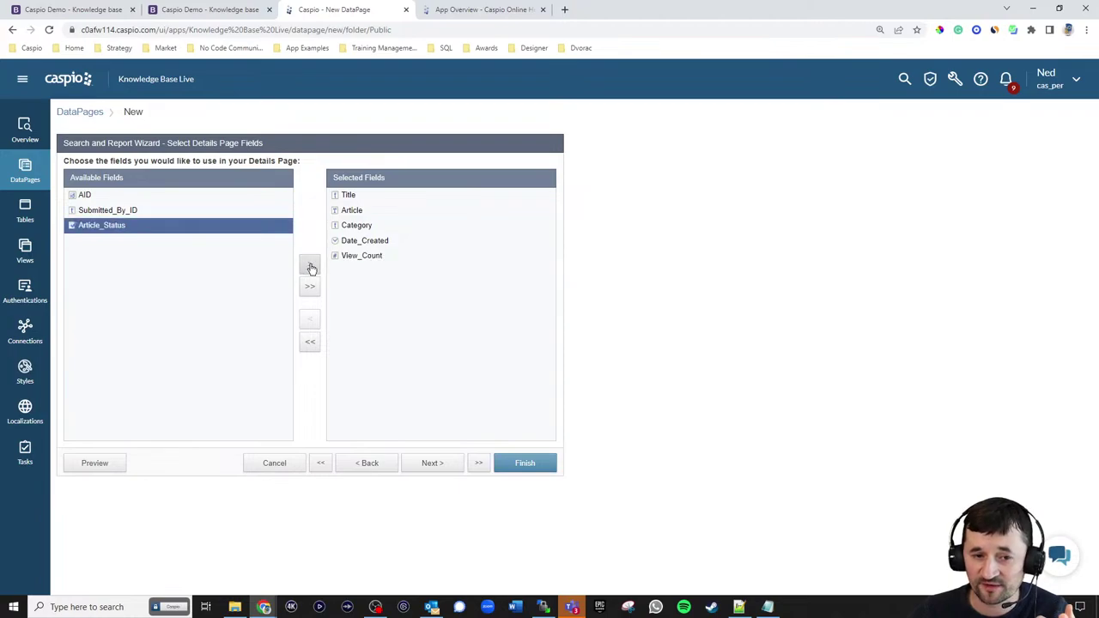
click(438, 464)
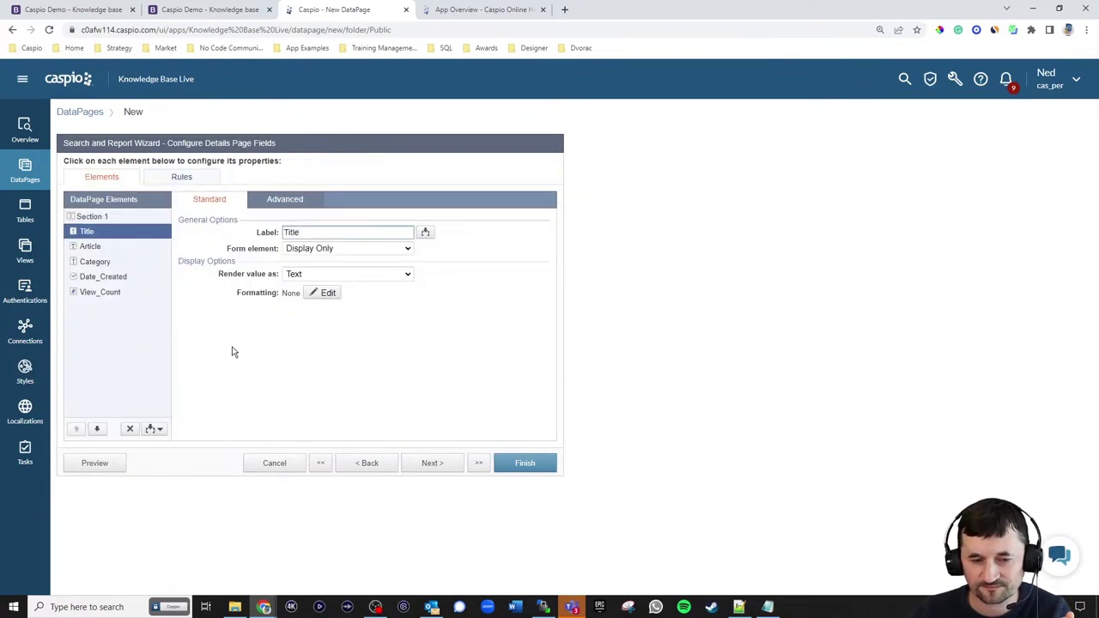
- Set View_Count's form element to PageViewIncrement and review the other field elements
click(108, 293)
click(328, 249)
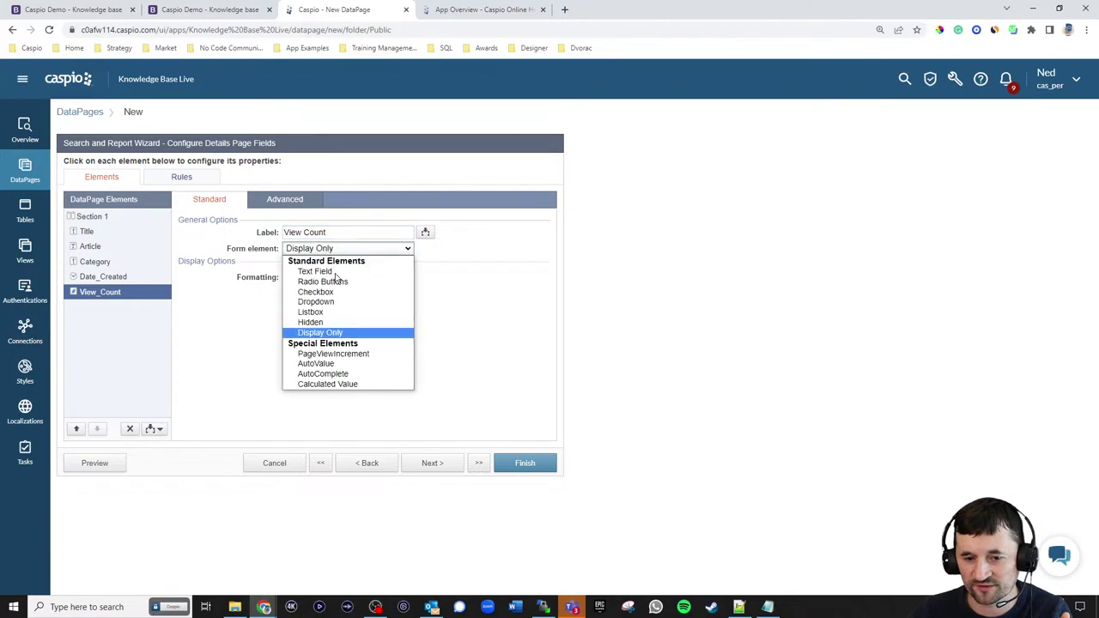
click(335, 354)
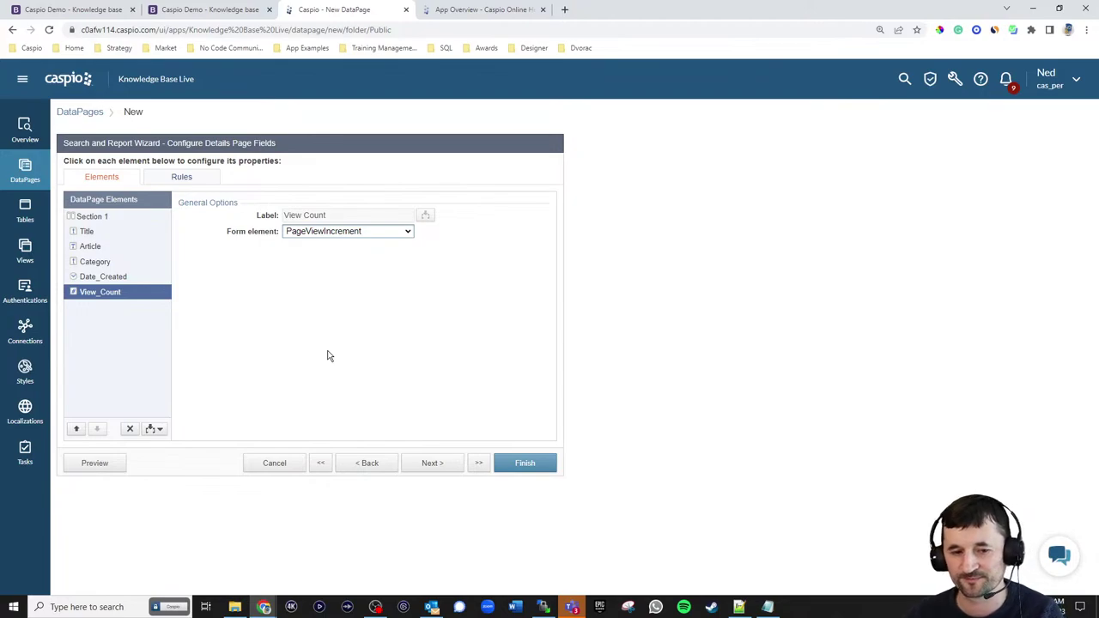
click(91, 231)
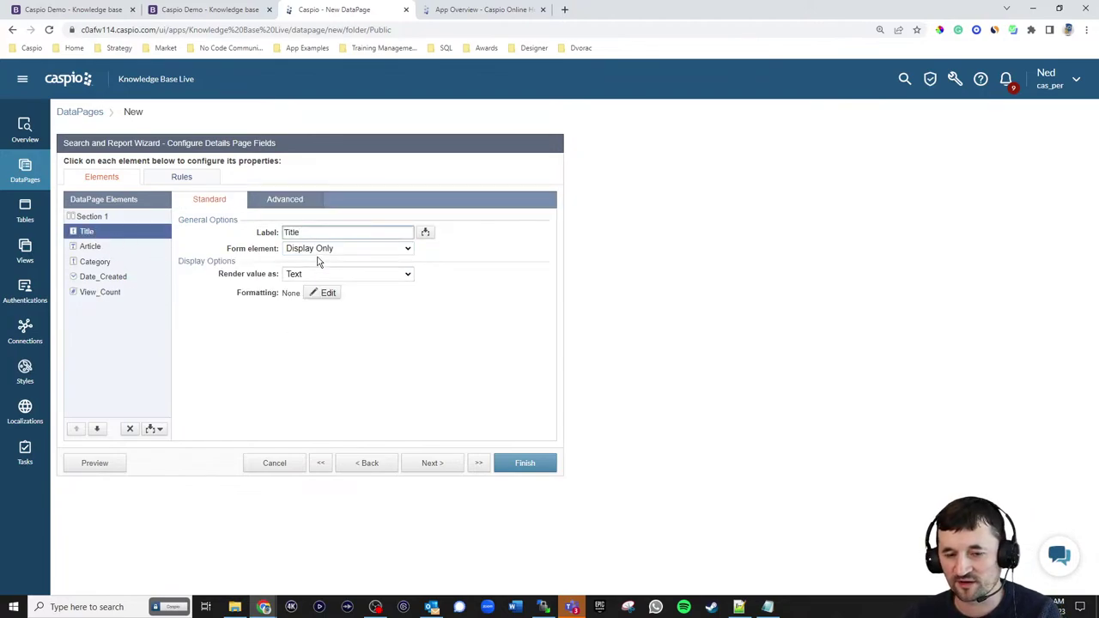
click(103, 247)
click(99, 262)
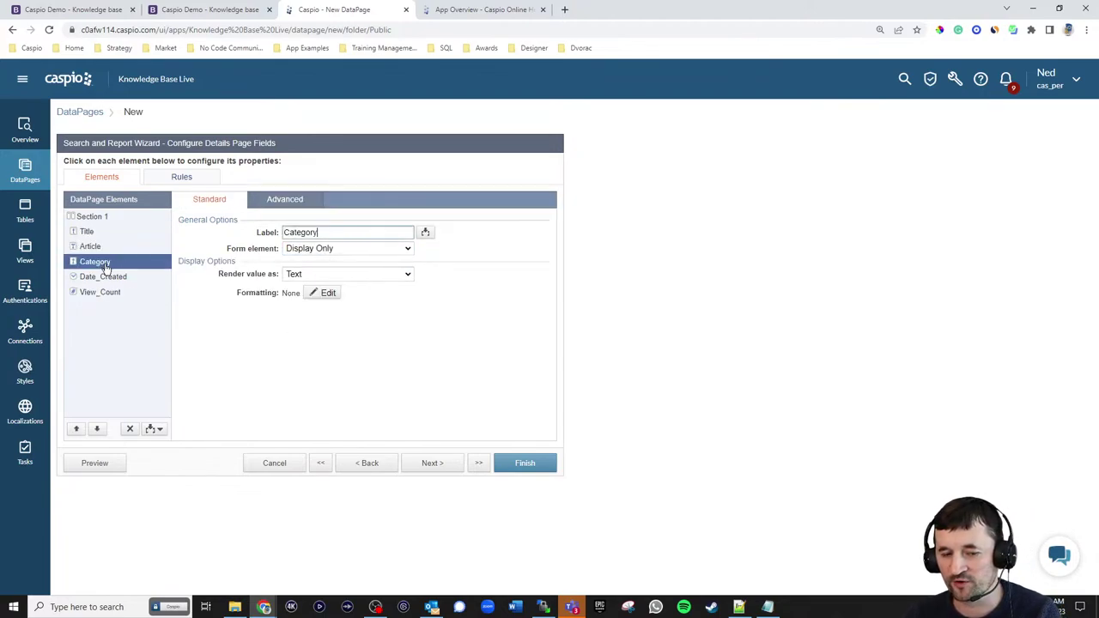
click(106, 278)
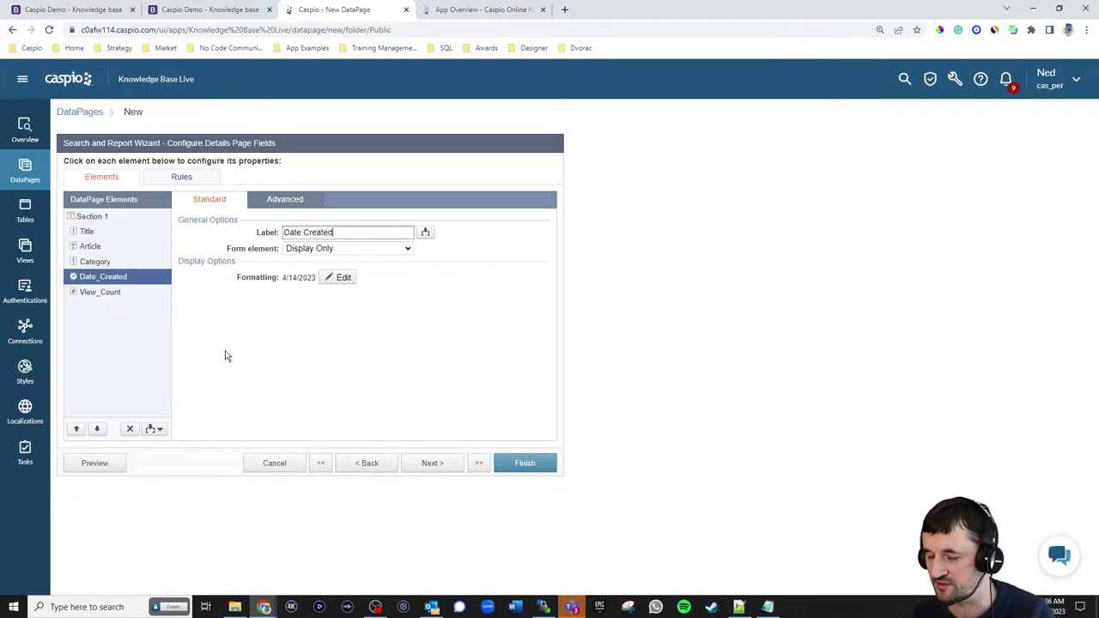
click(106, 233)
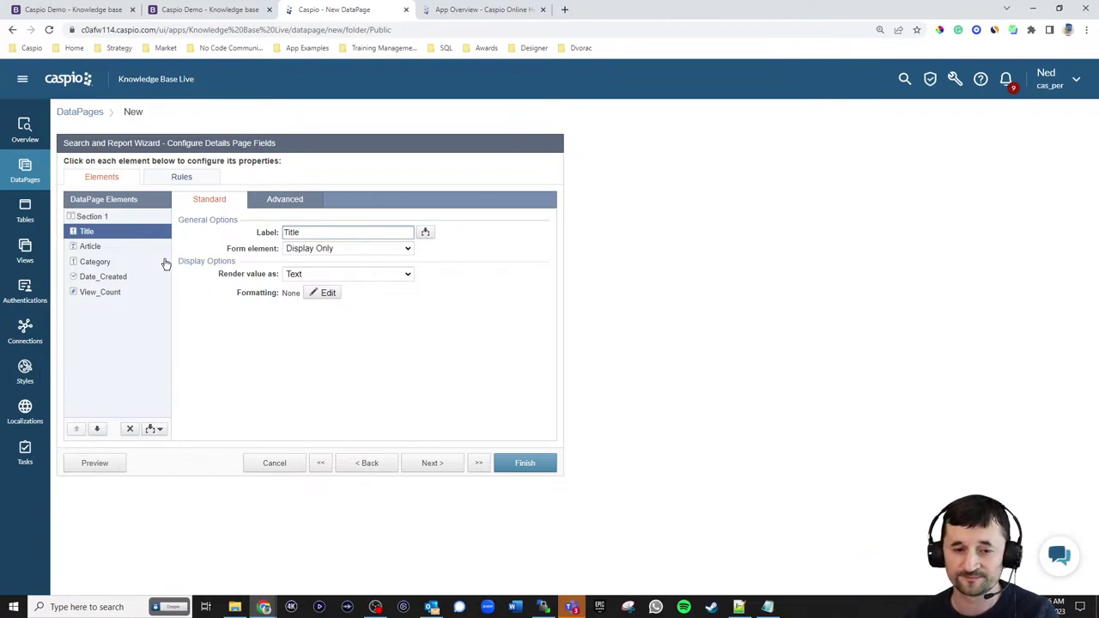
click(156, 429)
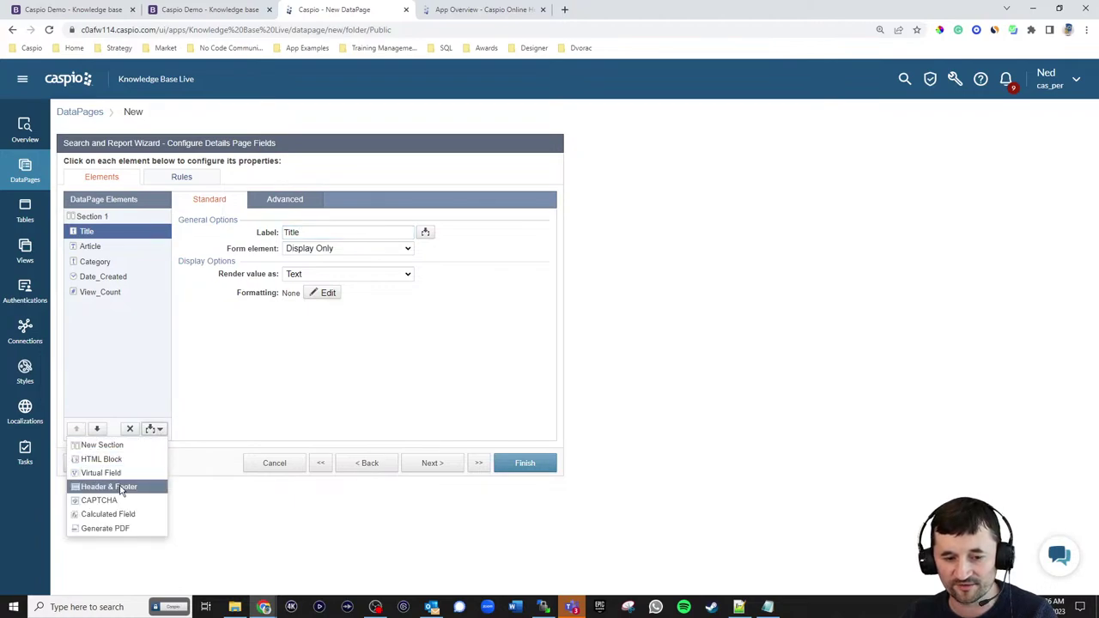
- Add a Header & Footer and paste the Back to Search link HTML into the header
click(126, 480)
click(284, 202)
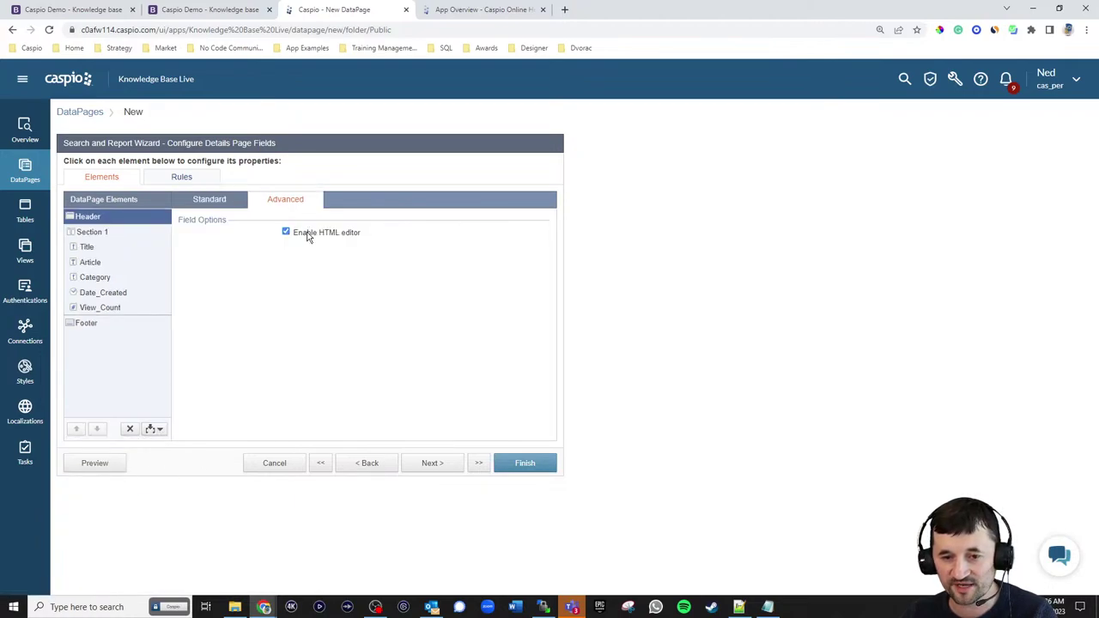
click(211, 203)
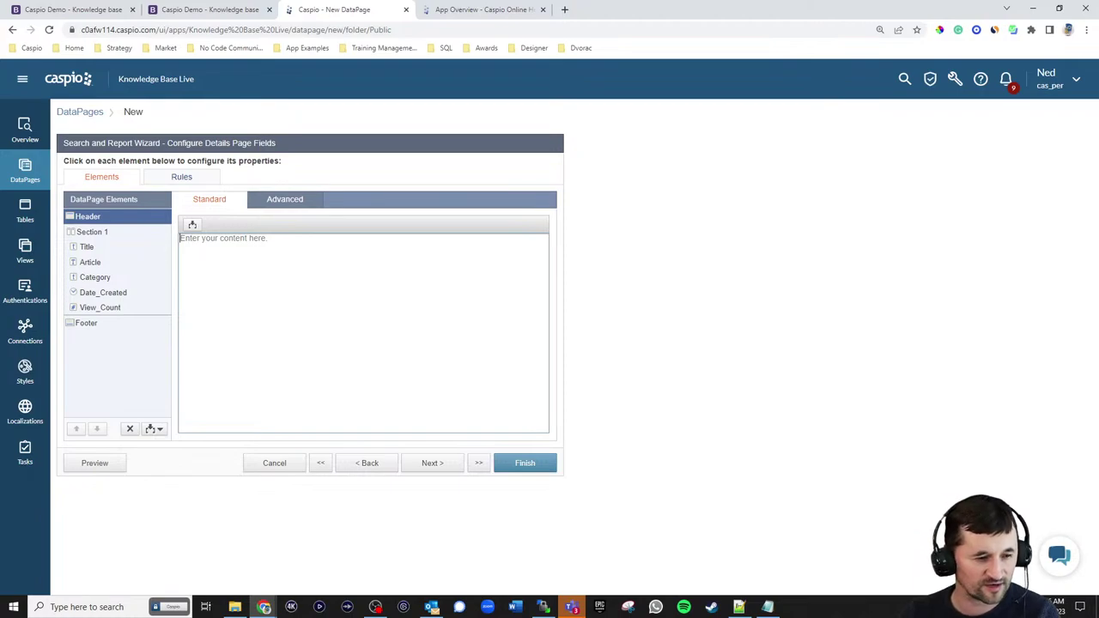
key(alt+Tab)
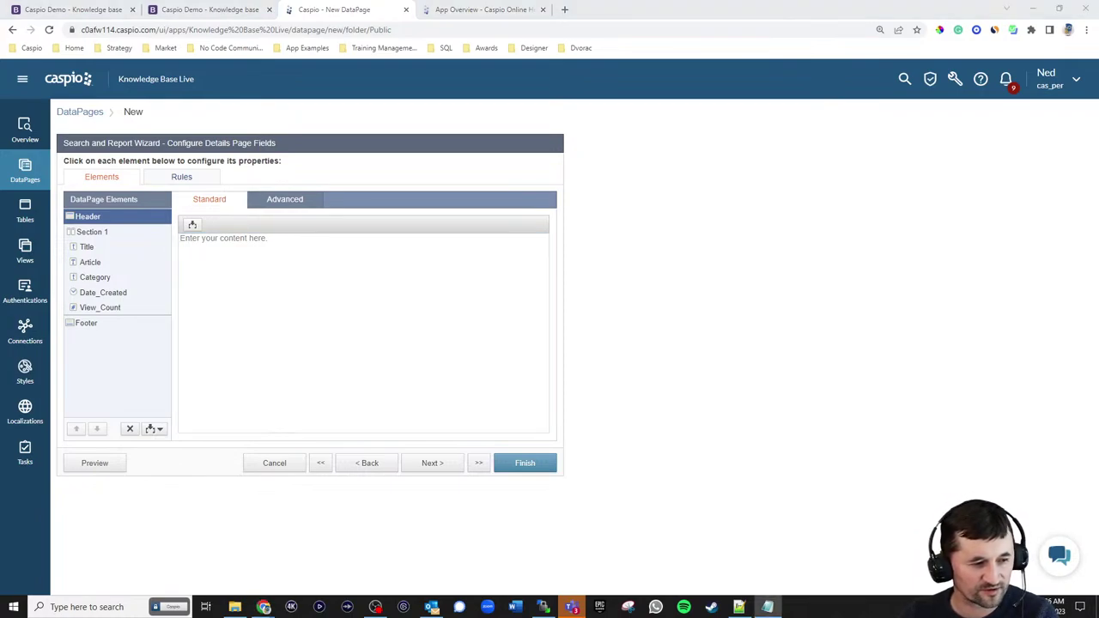
click(246, 284)
text(<a href="kb.html" style="font-size: 13px; background-color: #007bff; color: #fff; font-weight: 500; padding: 7px 15px; float:right; border-radius: 3px; text-decoration: none;">Back to Search</a>)
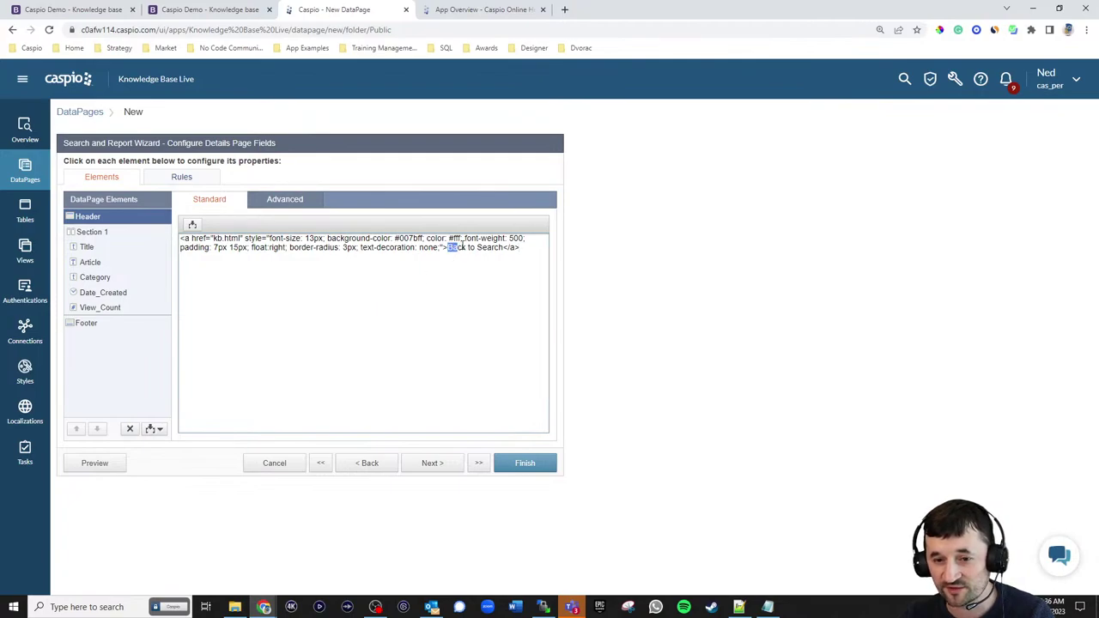
drag(465, 247, 496, 248)
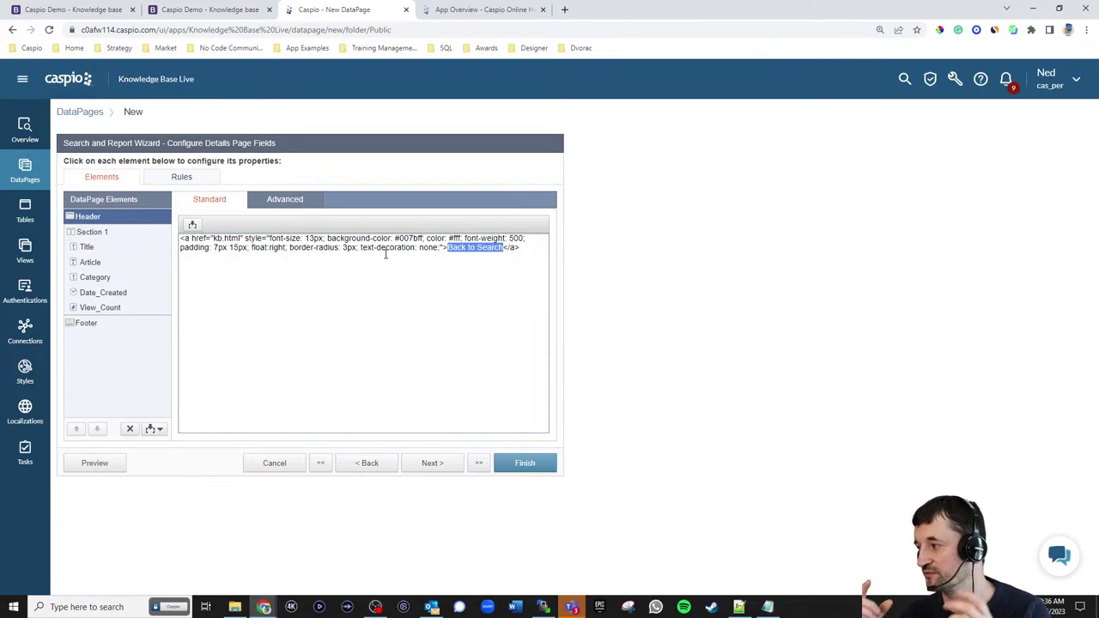
click(383, 254)
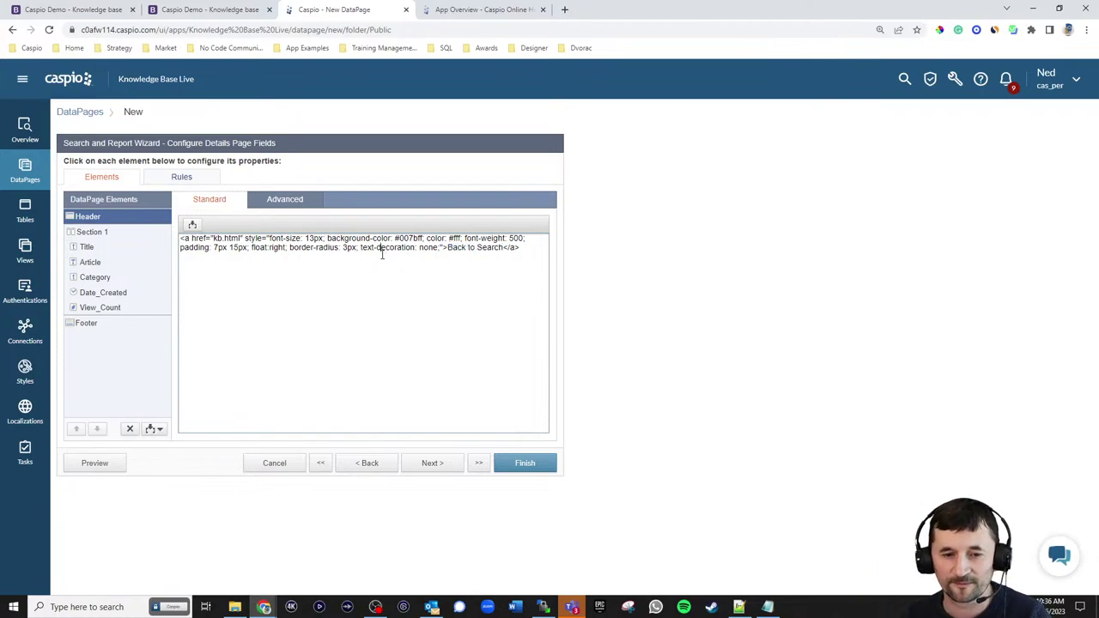
- Insert a bold 'Article Details' HTML block near Title and finish the wizard
click(99, 248)
click(153, 429)
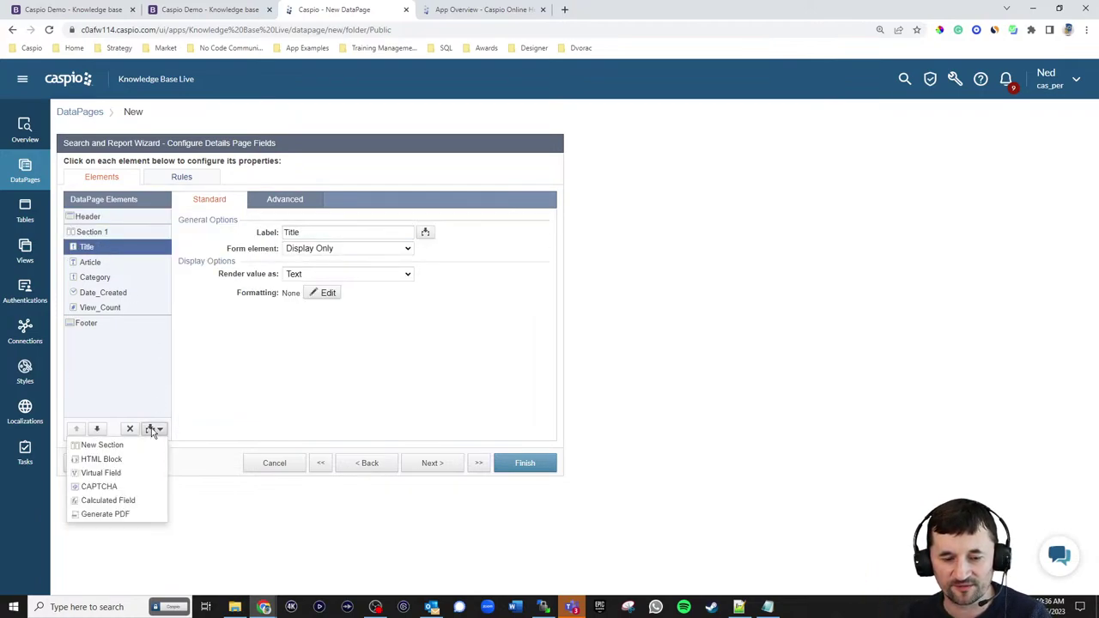
click(141, 460)
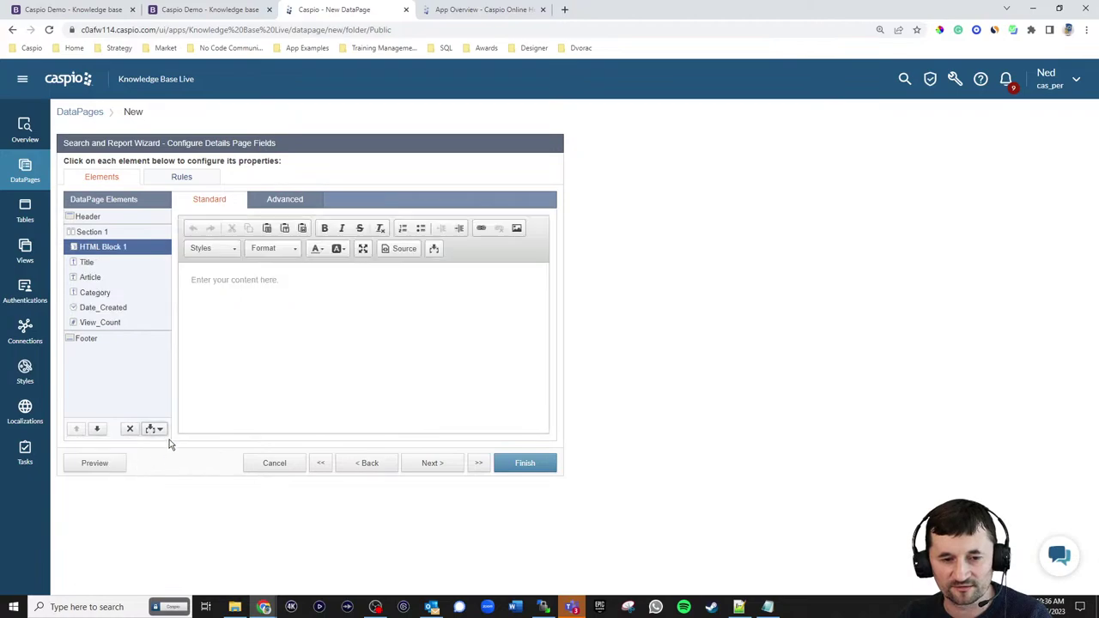
click(310, 291)
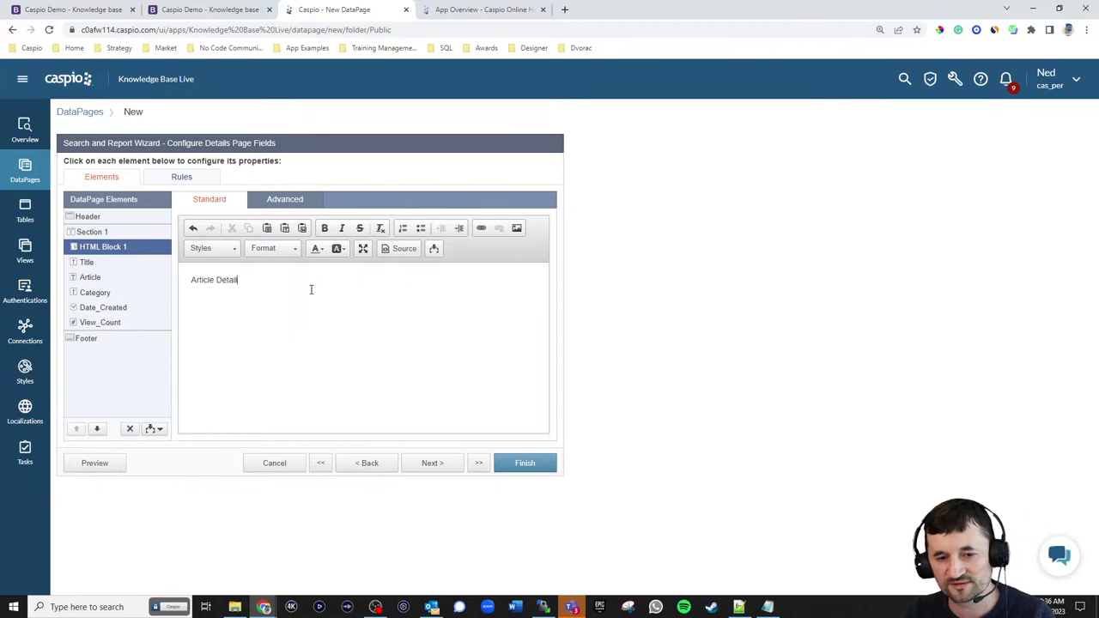
key(ctrl+a)
click(327, 229)
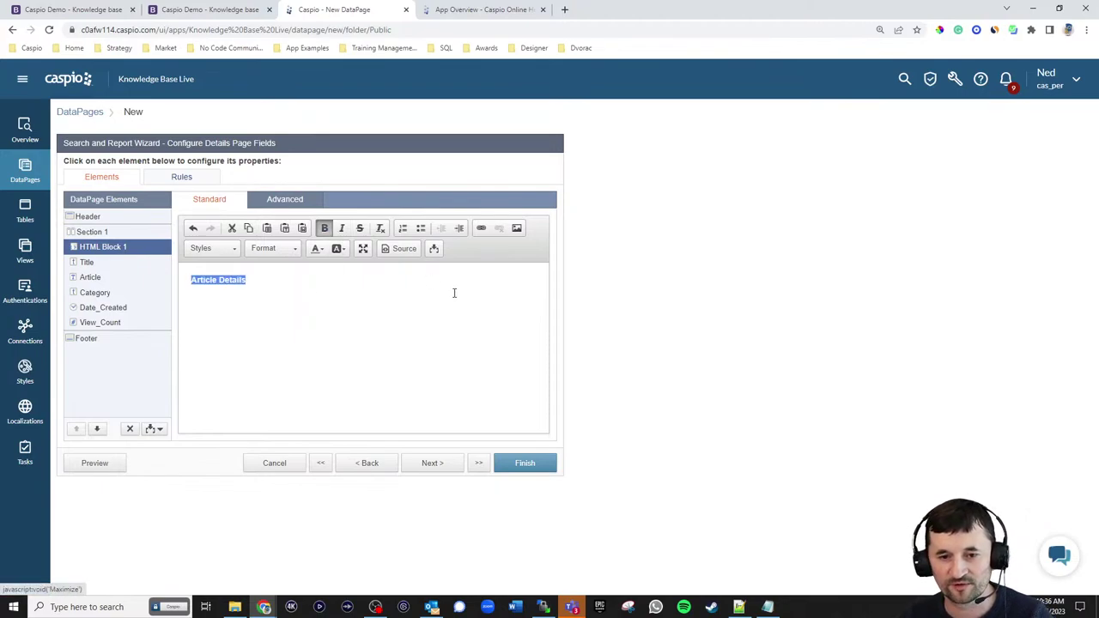
click(444, 299)
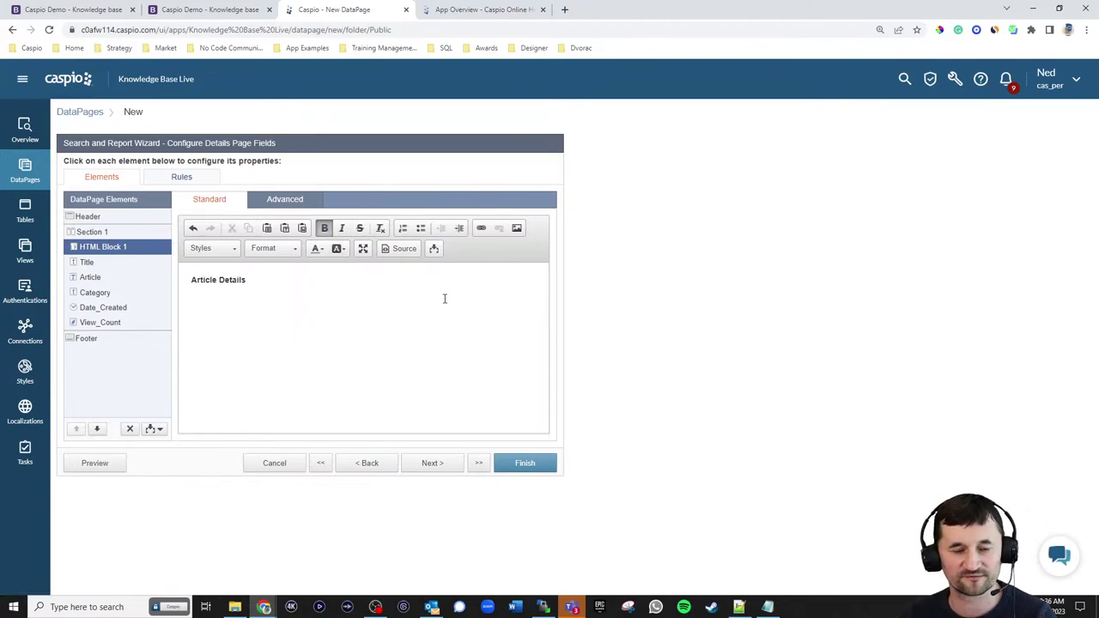
click(525, 463)
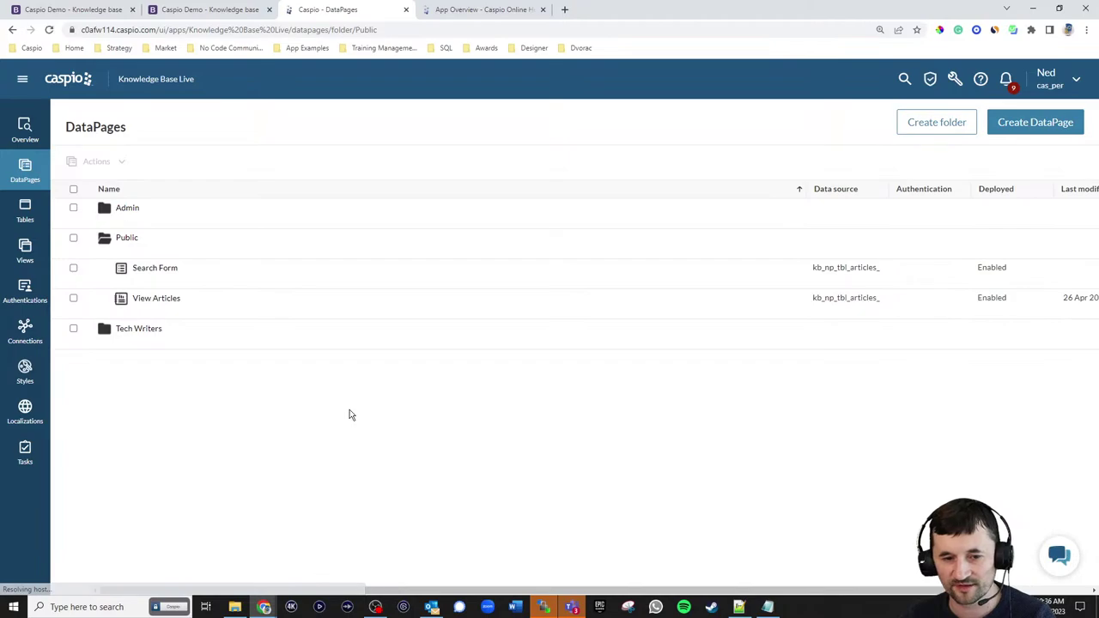
- Reload the DataPages list and expand the Public, Tech Writers and Admin folders
mouse_move(161, 282)
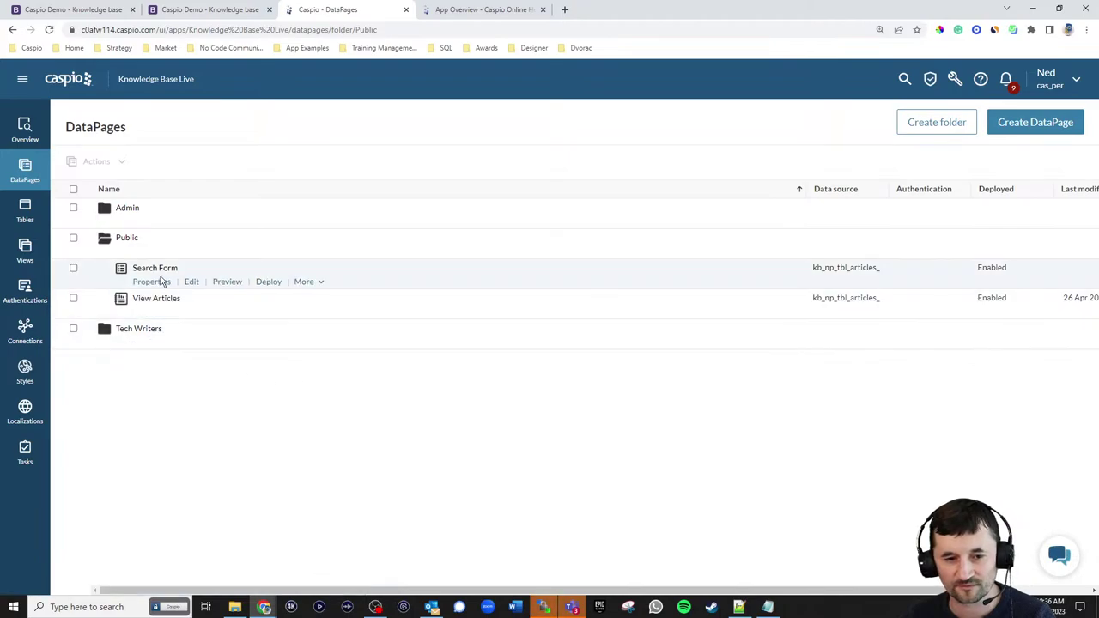
click(49, 31)
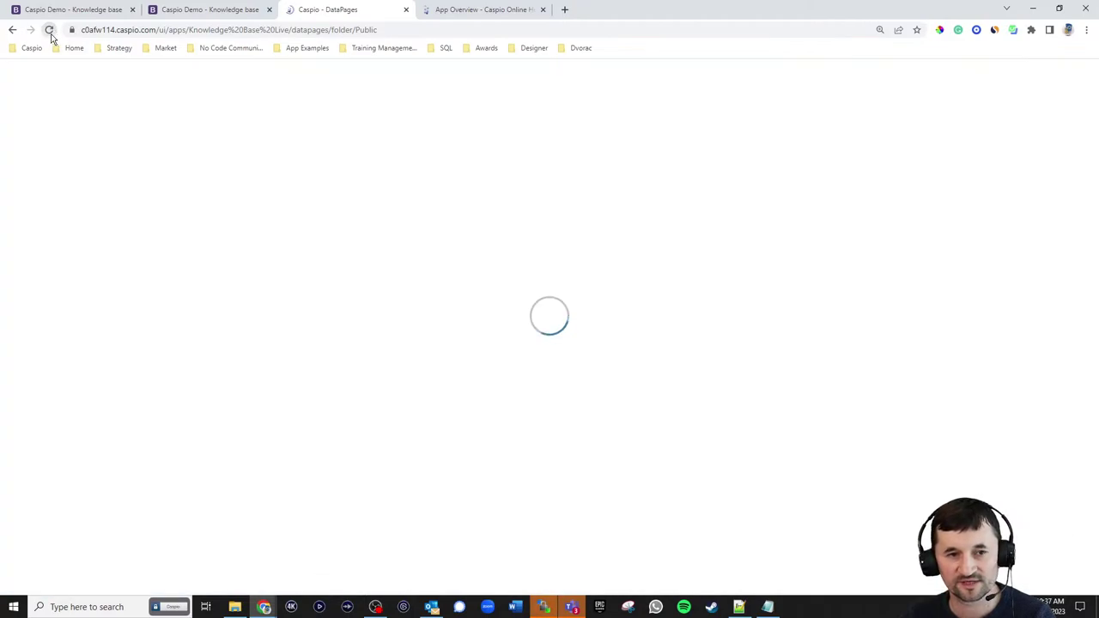
click(128, 243)
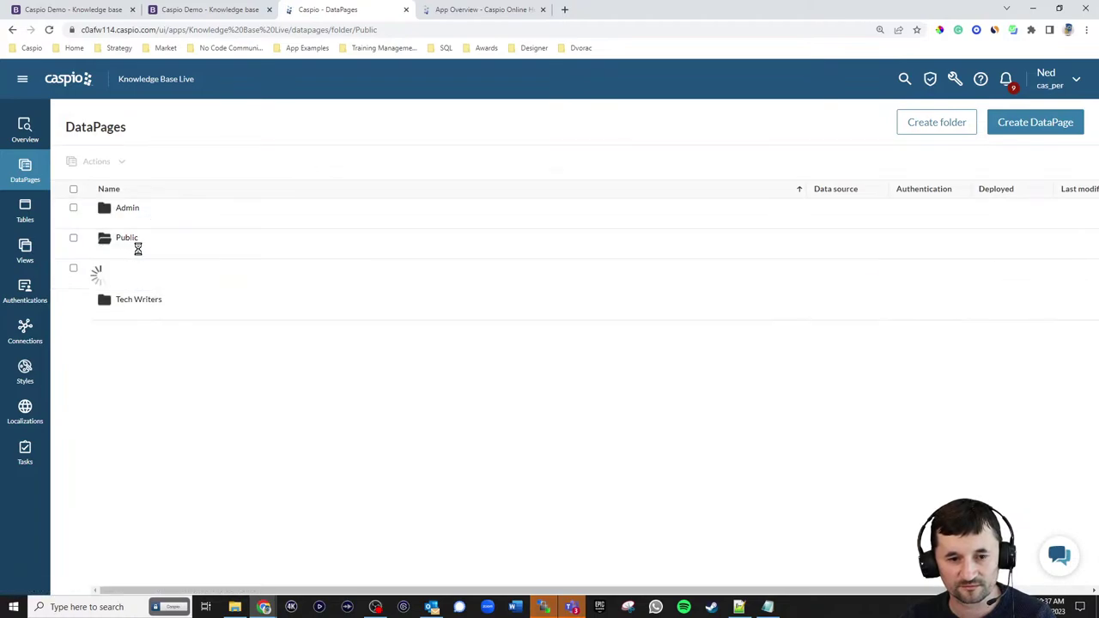
click(122, 343)
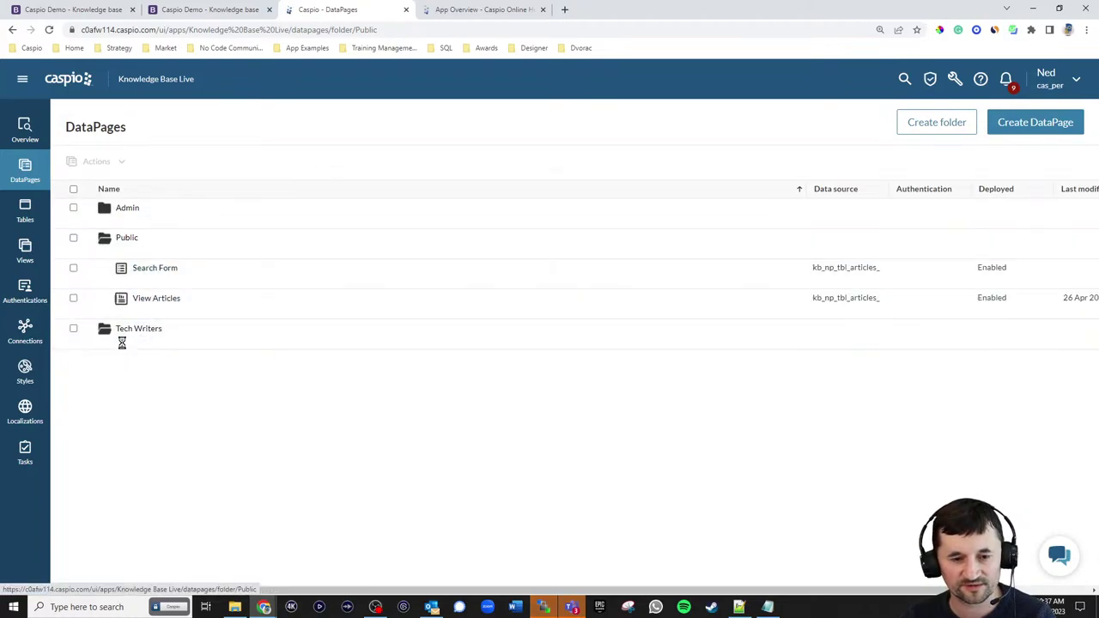
click(127, 219)
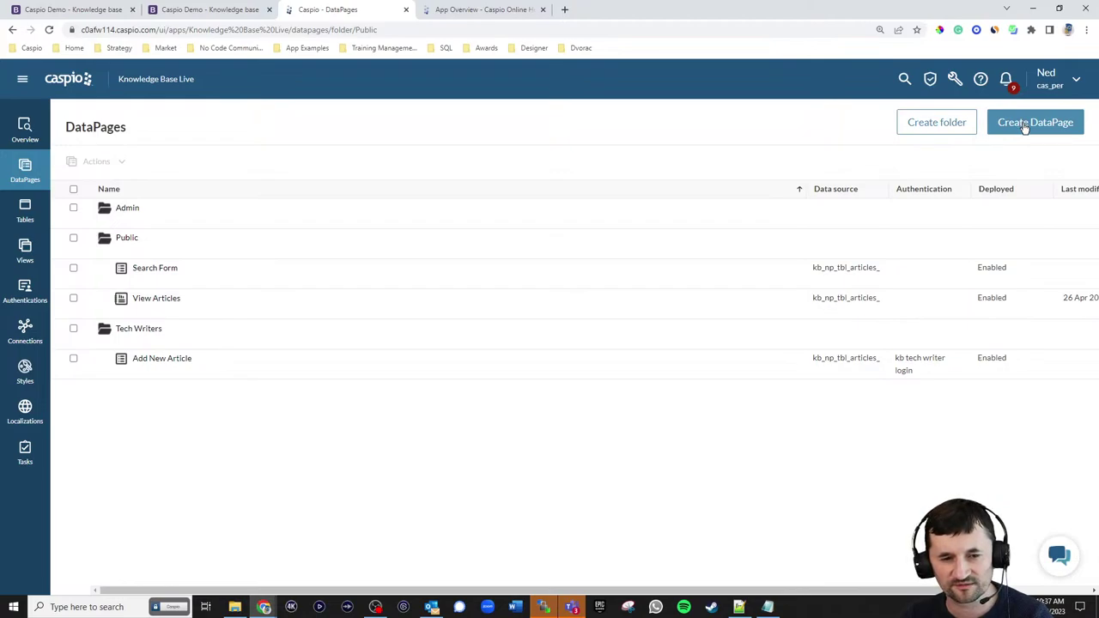
- Create a new Details report DataPage using kb_np_tbl_articles_live as its data source
click(1024, 126)
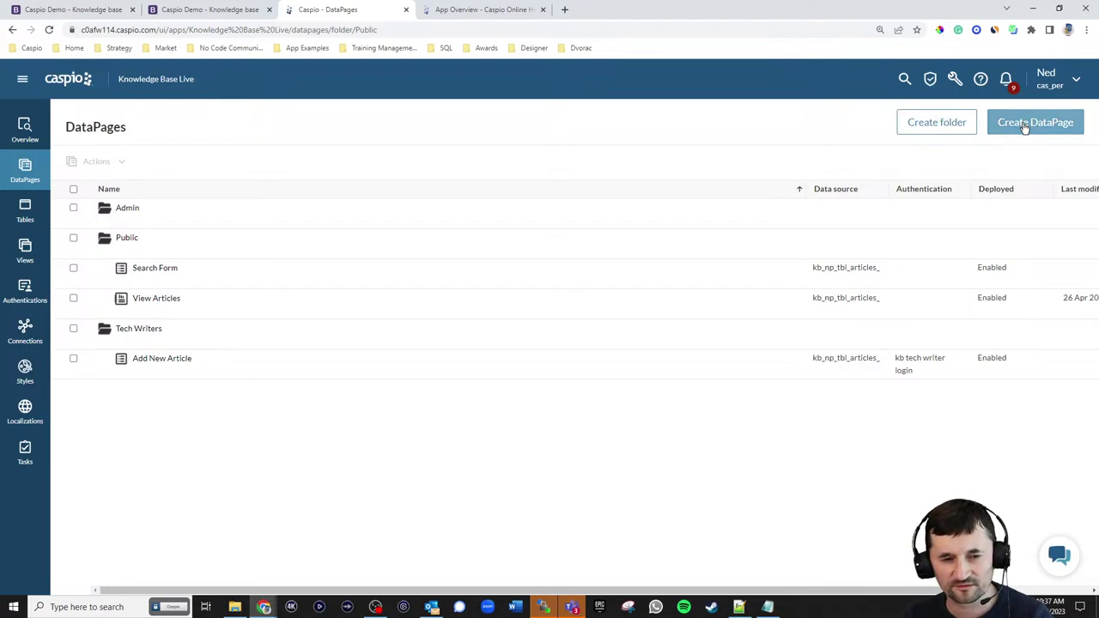
click(119, 194)
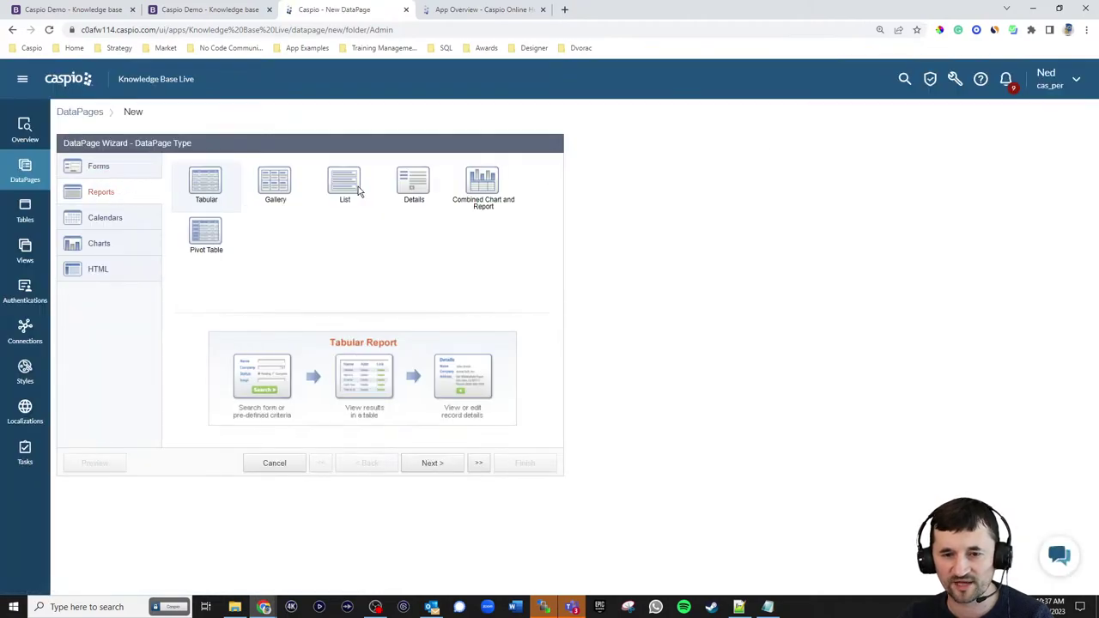
click(403, 187)
click(432, 462)
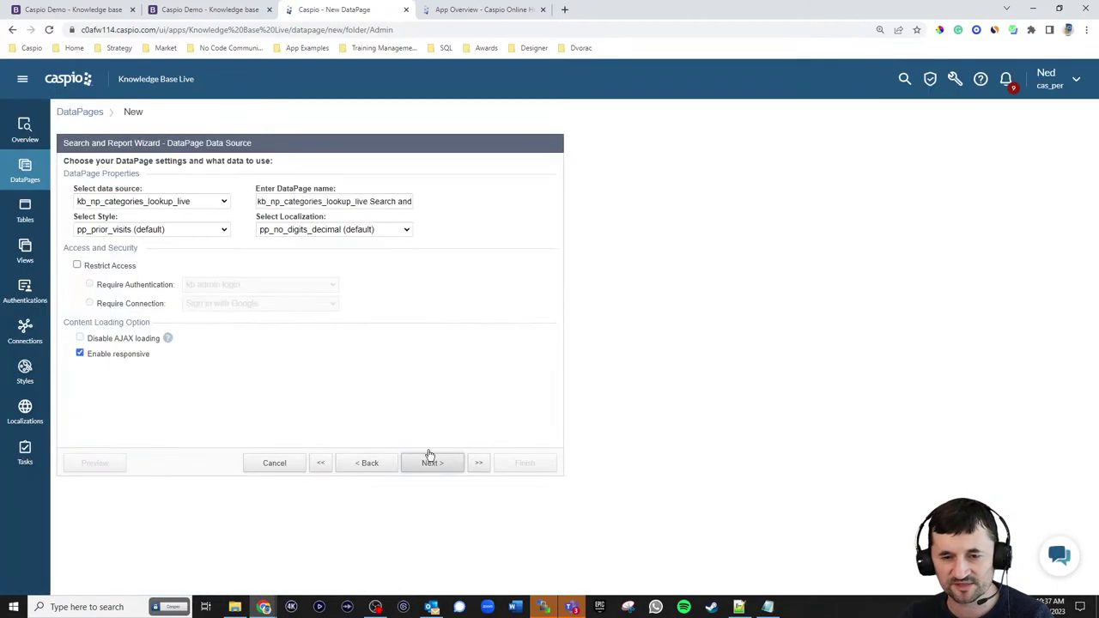
click(183, 206)
click(180, 233)
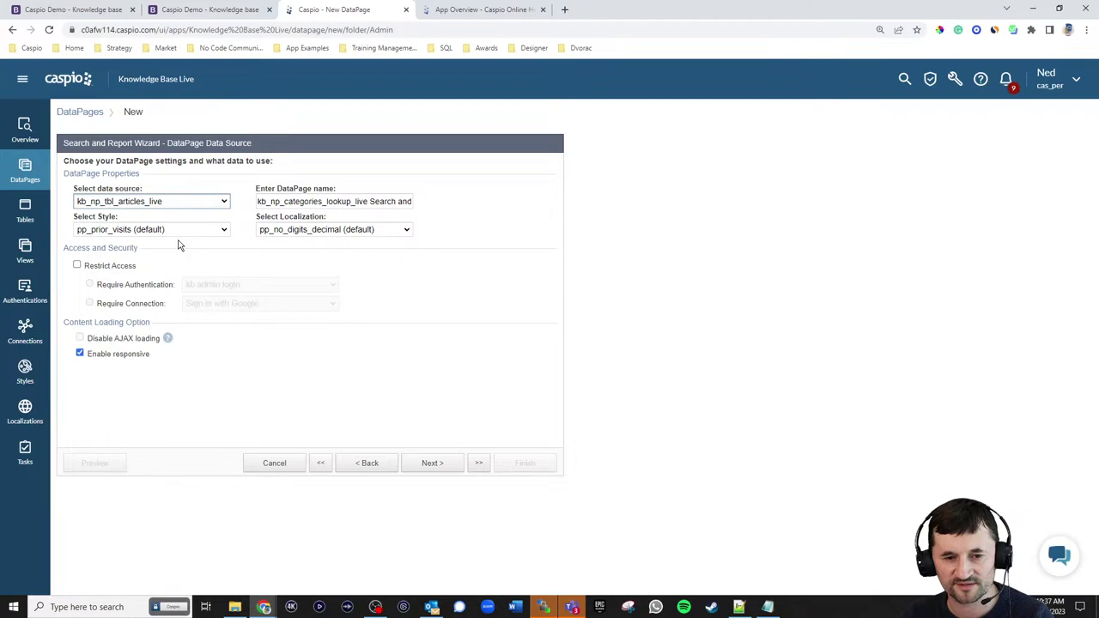
- Name it Article Details with kb_np_style_reports_live style and English localization
click(390, 204)
key(ctrl+a)
text(A)
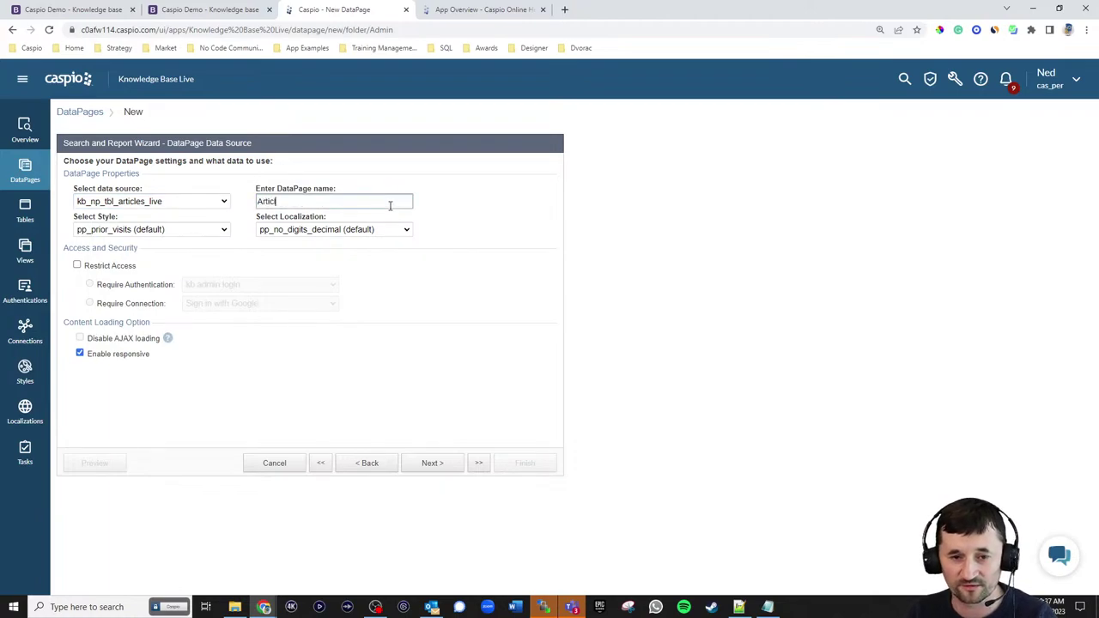
click(155, 233)
click(133, 336)
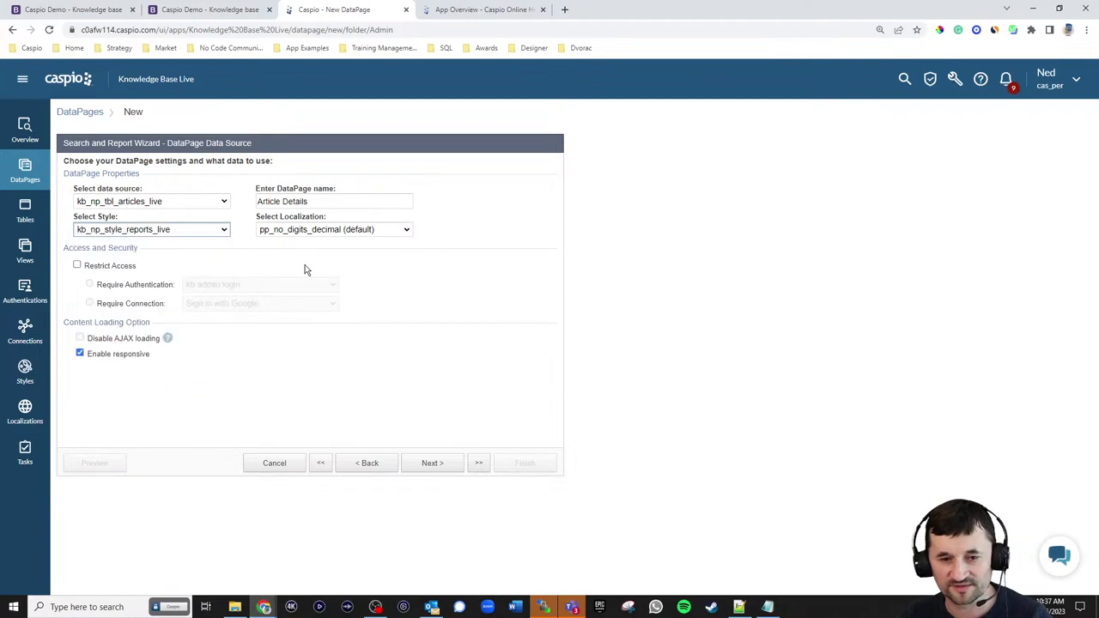
click(323, 230)
scroll(319, 251, up, 5)
click(290, 273)
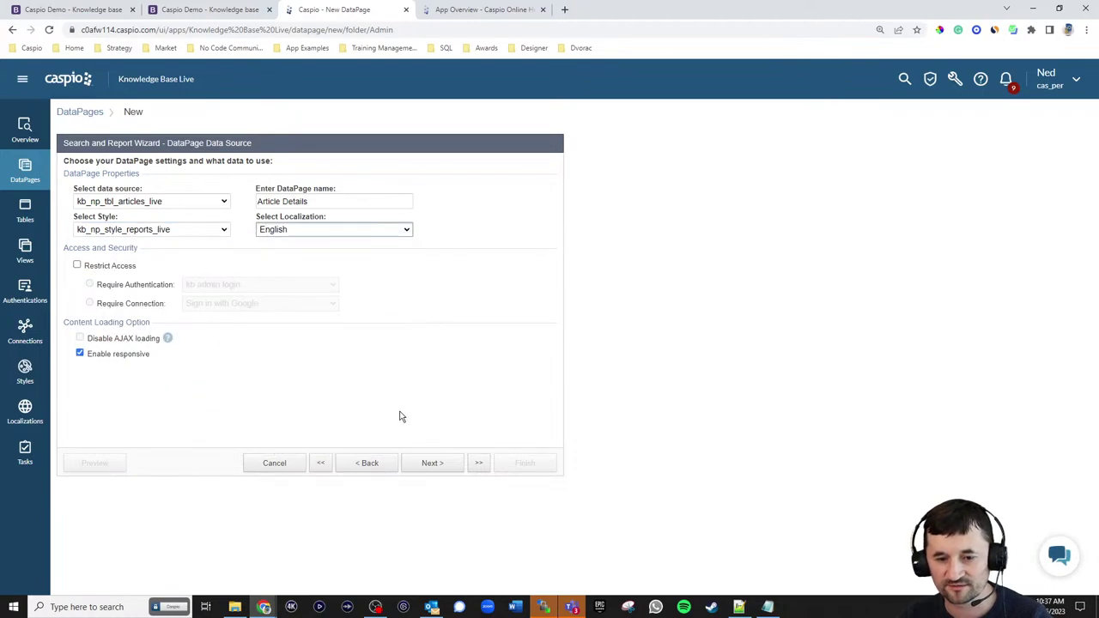
click(425, 463)
- Filter by pre-defined criteria on AID, taken from the required external parameter aid
click(120, 272)
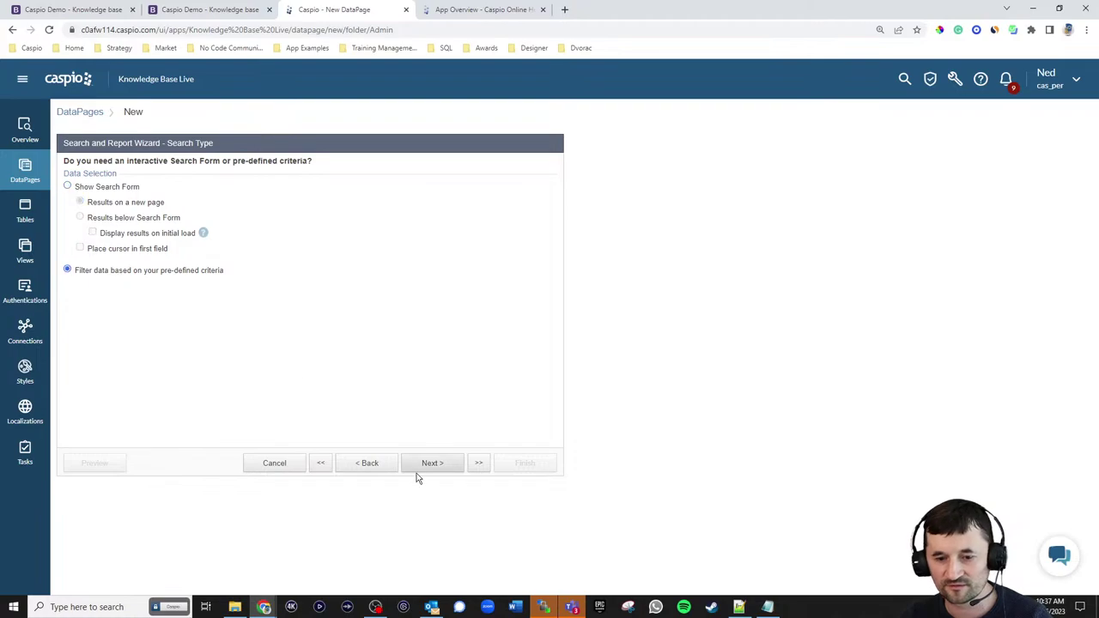
click(424, 464)
click(310, 265)
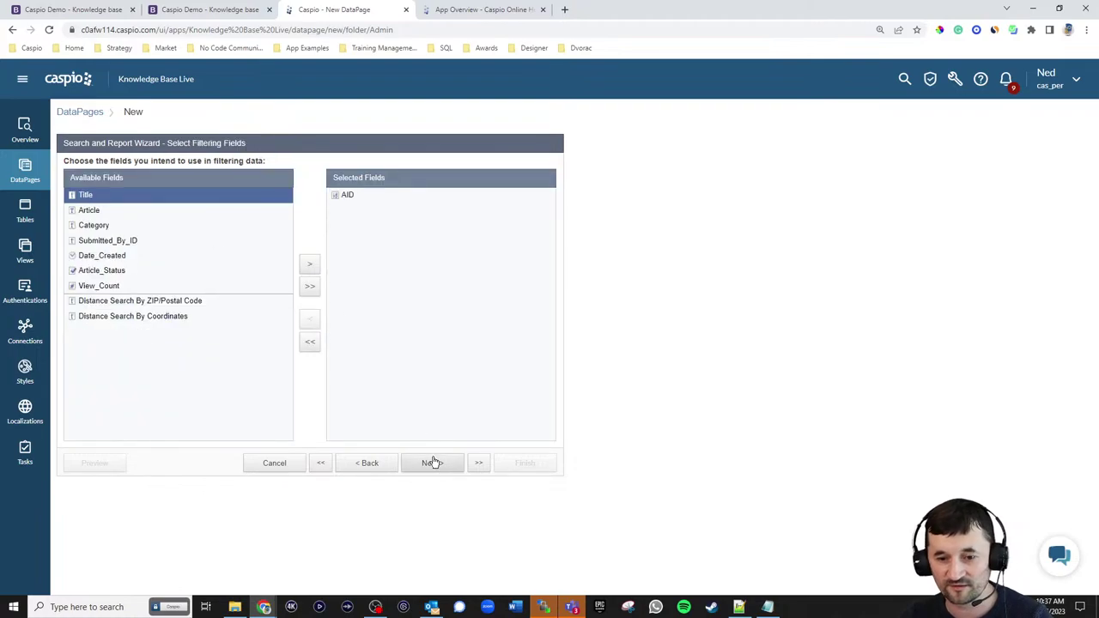
click(429, 463)
click(286, 206)
click(316, 232)
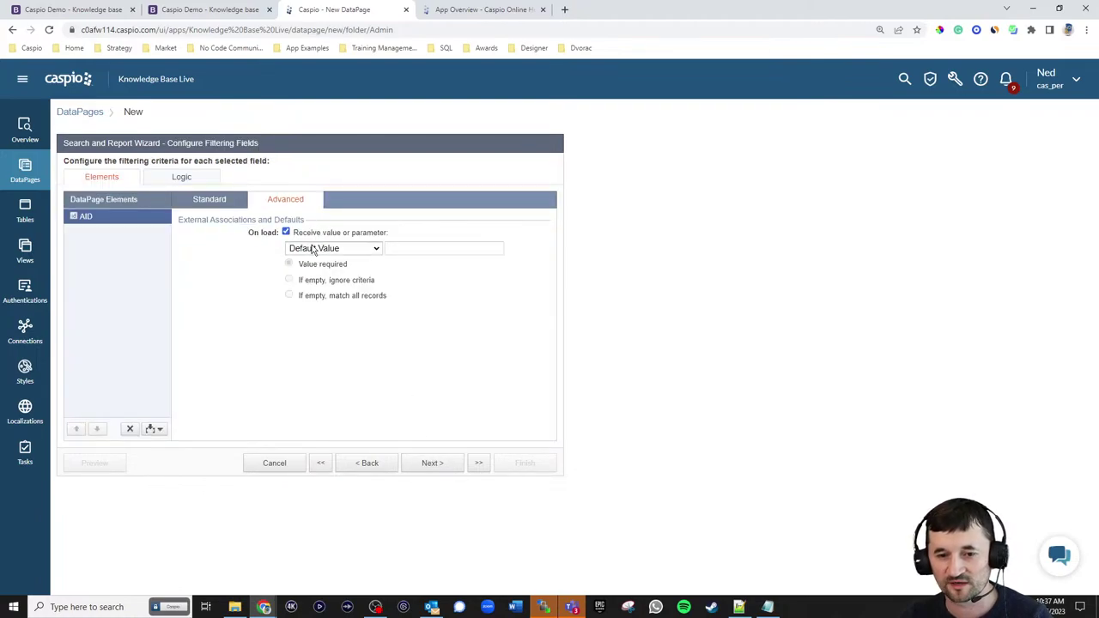
click(334, 248)
click(343, 269)
drag(395, 249, 408, 249)
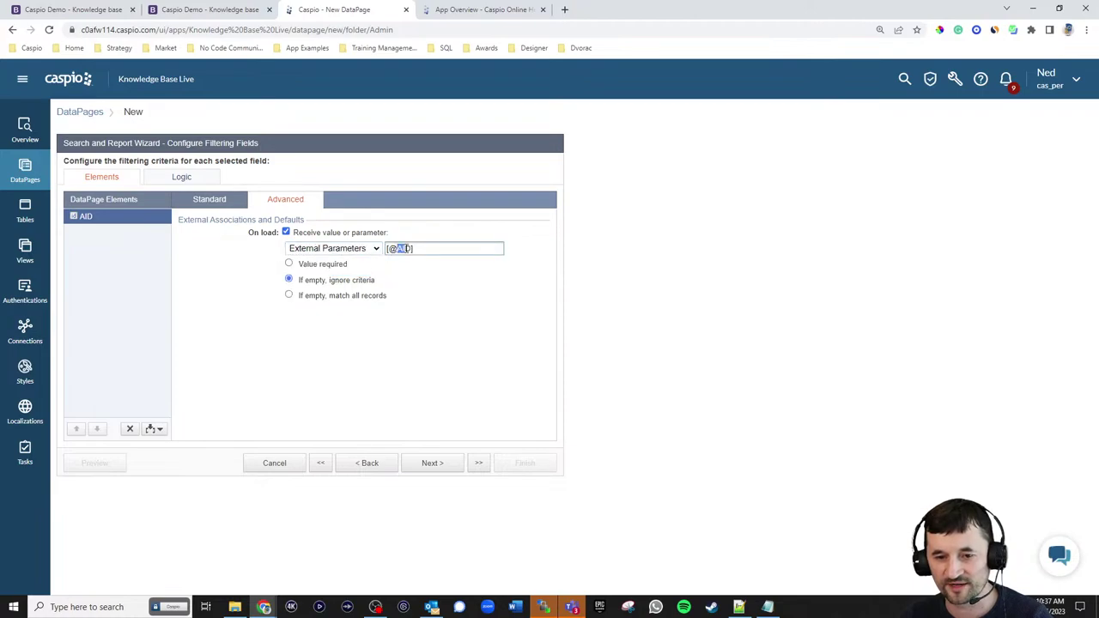
click(412, 247)
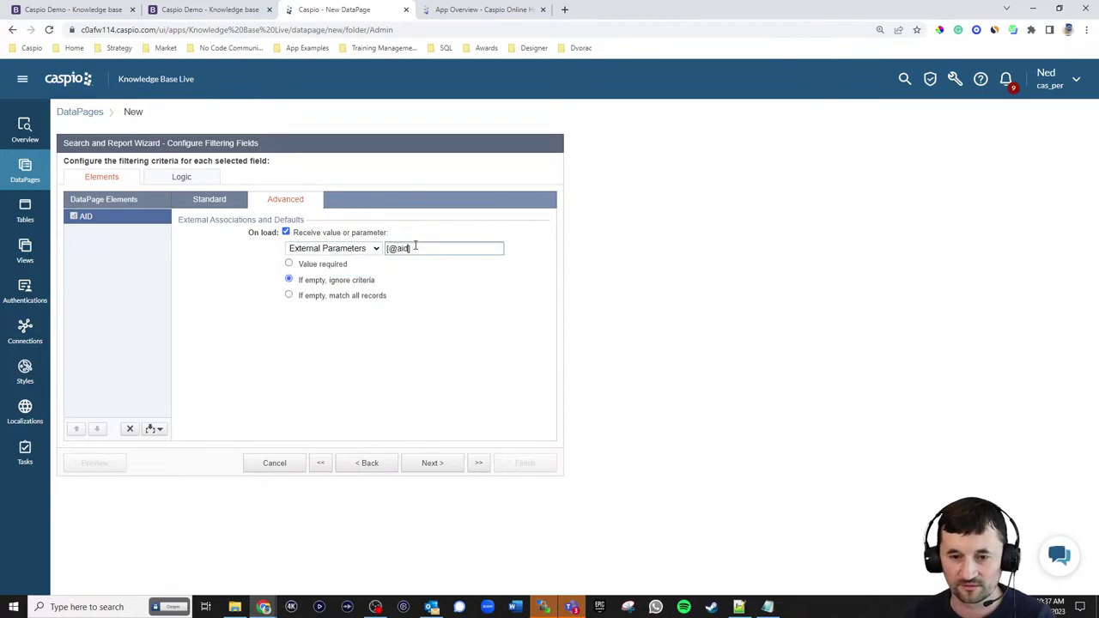
click(325, 265)
click(425, 464)
- Add Title, Article, Category, Date_Created and View_Count to the details page
click(93, 213)
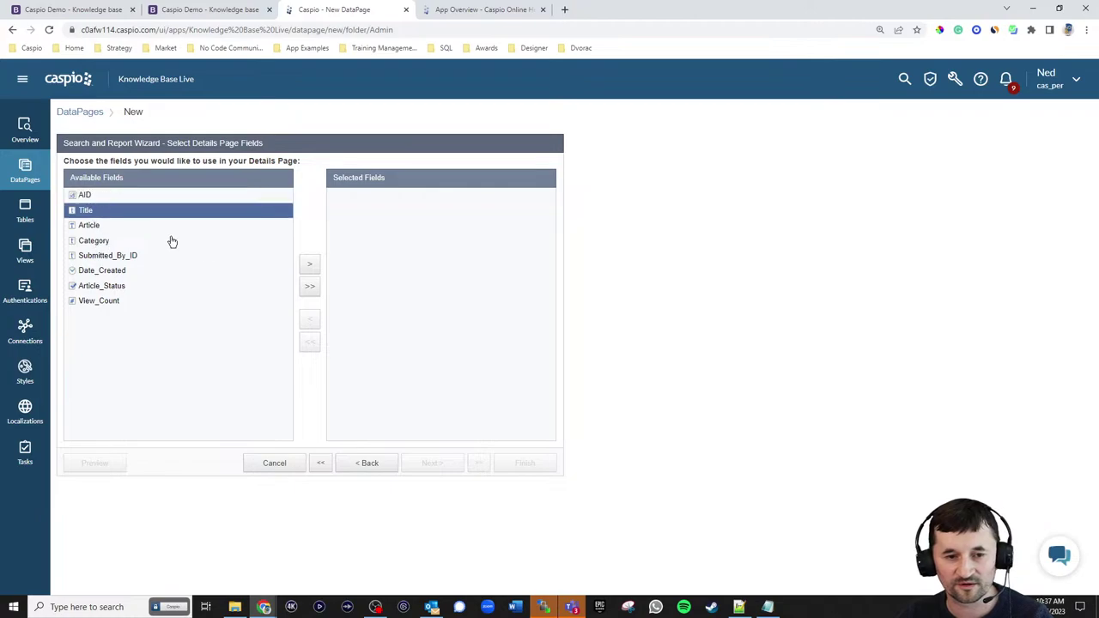
click(311, 266)
click(312, 267)
click(312, 268)
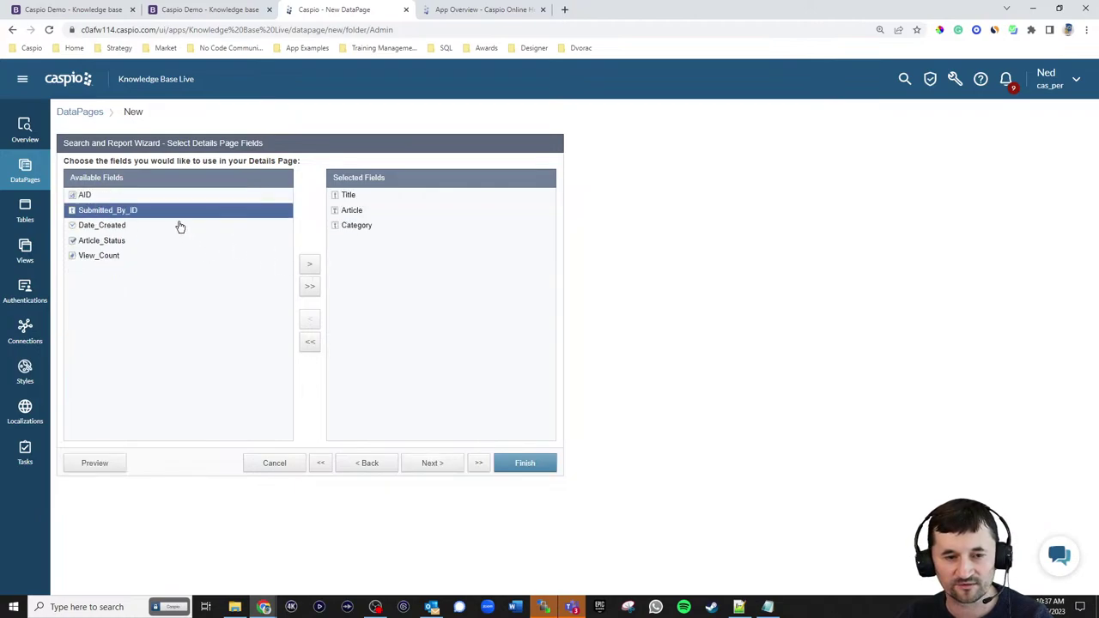
click(162, 227)
click(312, 267)
click(170, 241)
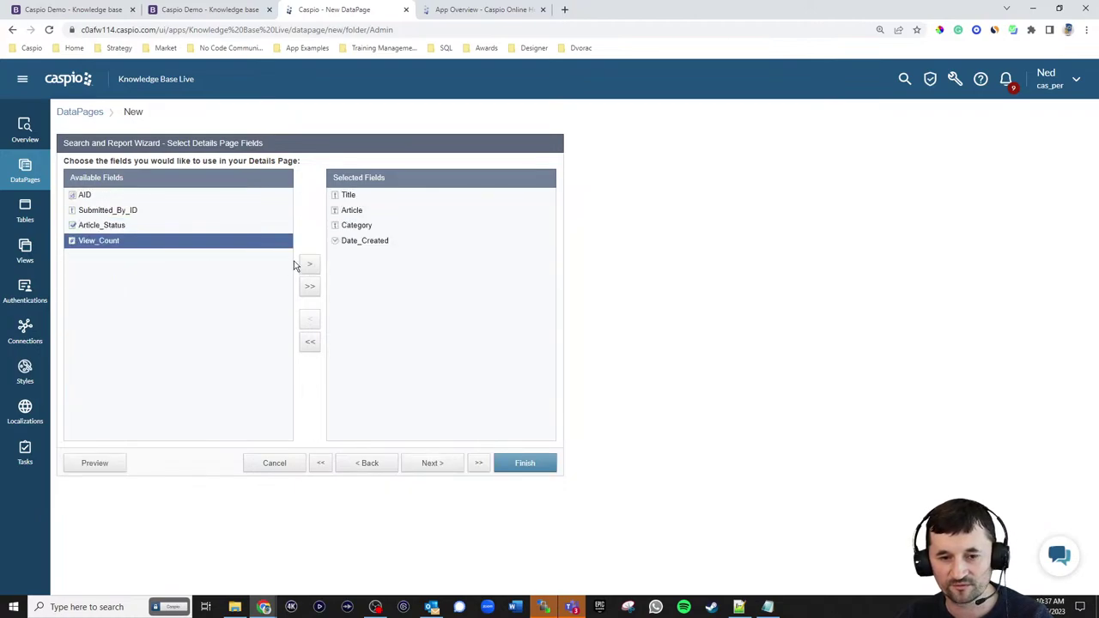
click(311, 266)
click(432, 464)
- Set View_Count's form element to PageViewIncrement
click(99, 292)
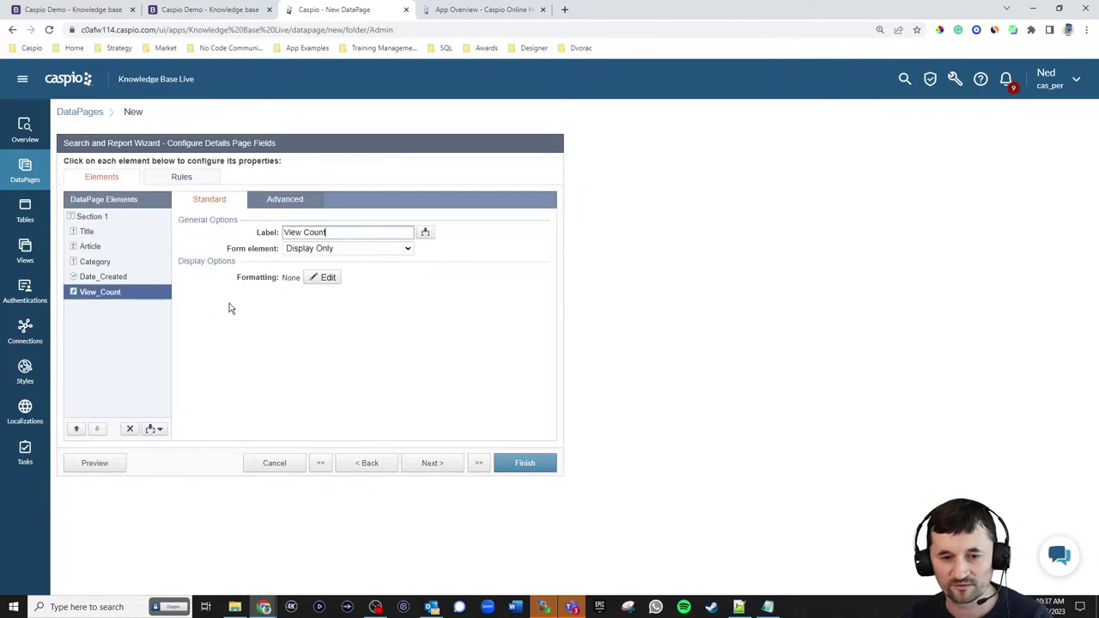
click(344, 249)
click(327, 353)
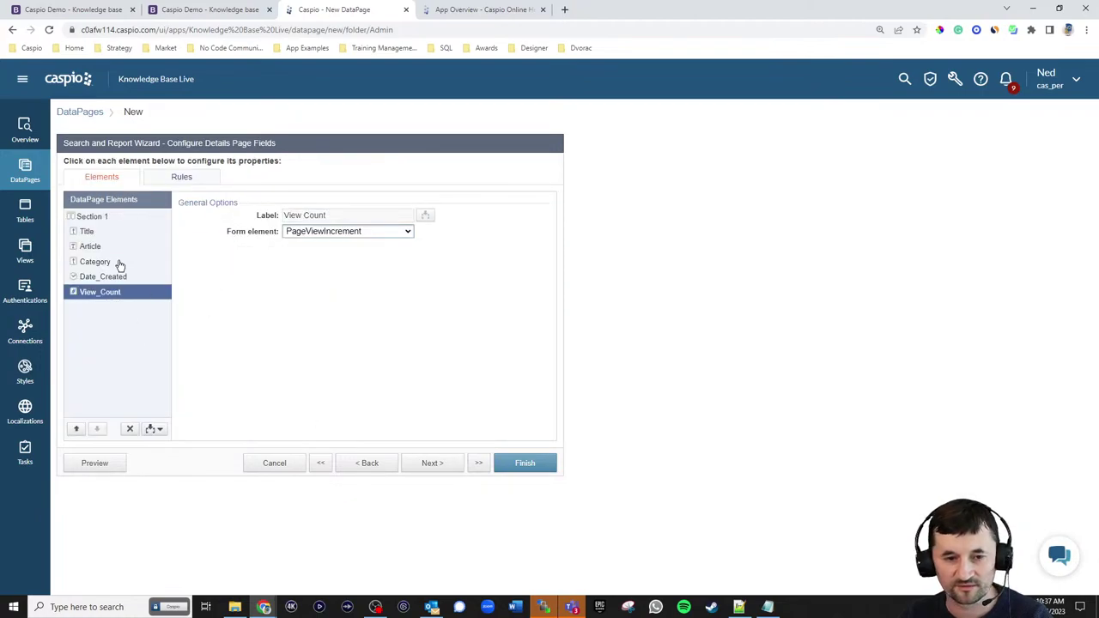
click(100, 233)
- Add a Header & Footer and paste the Back to Search link HTML into the header
click(153, 428)
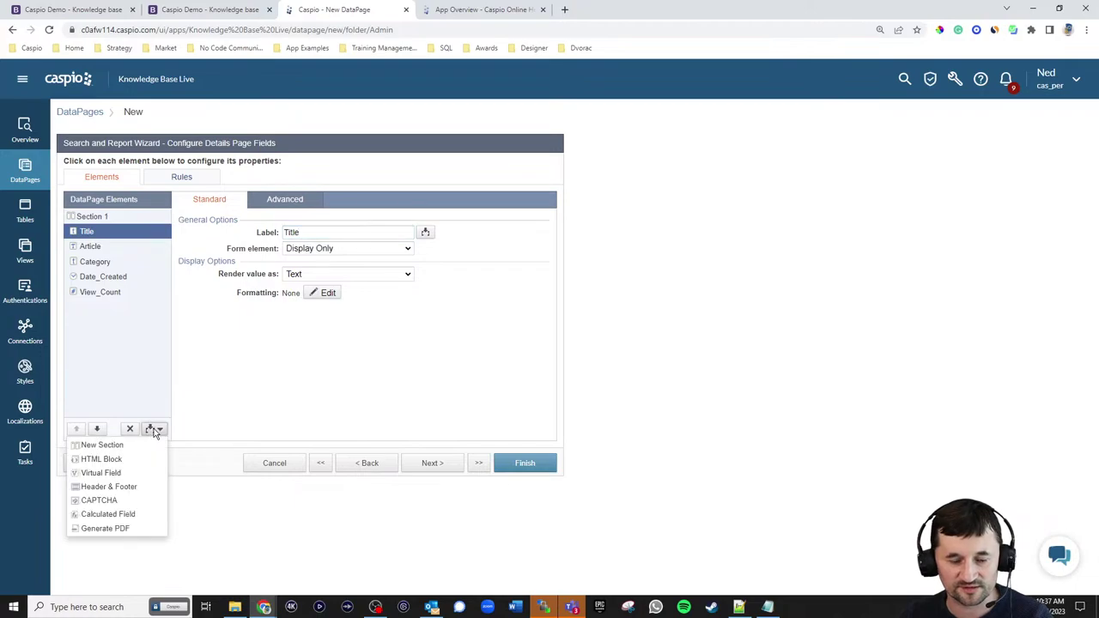
click(136, 487)
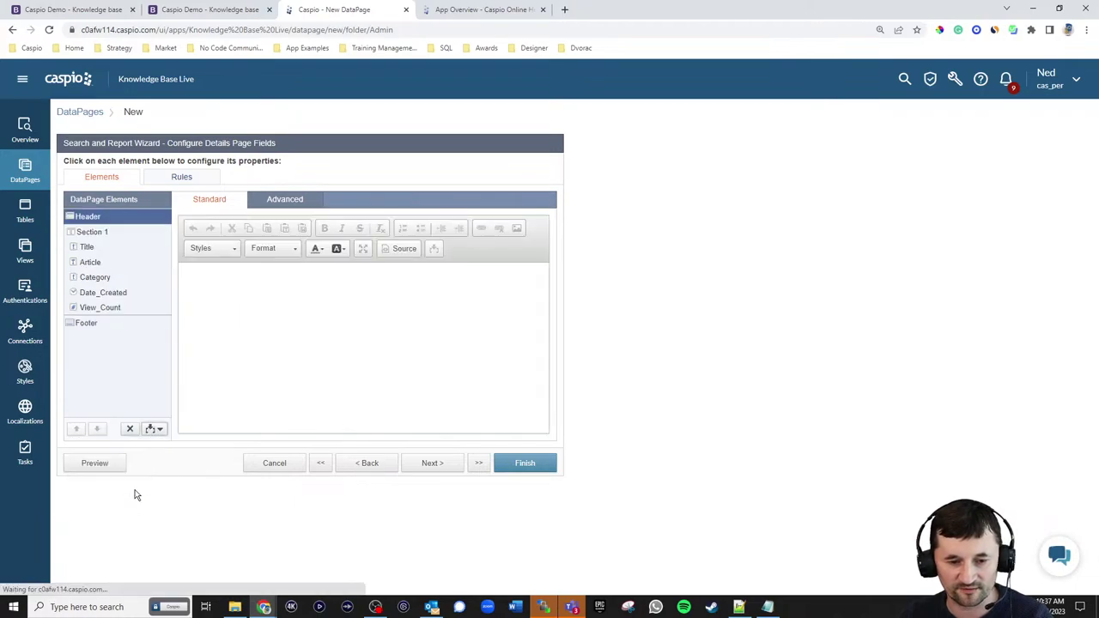
click(273, 204)
click(215, 202)
key(ctrl+v)
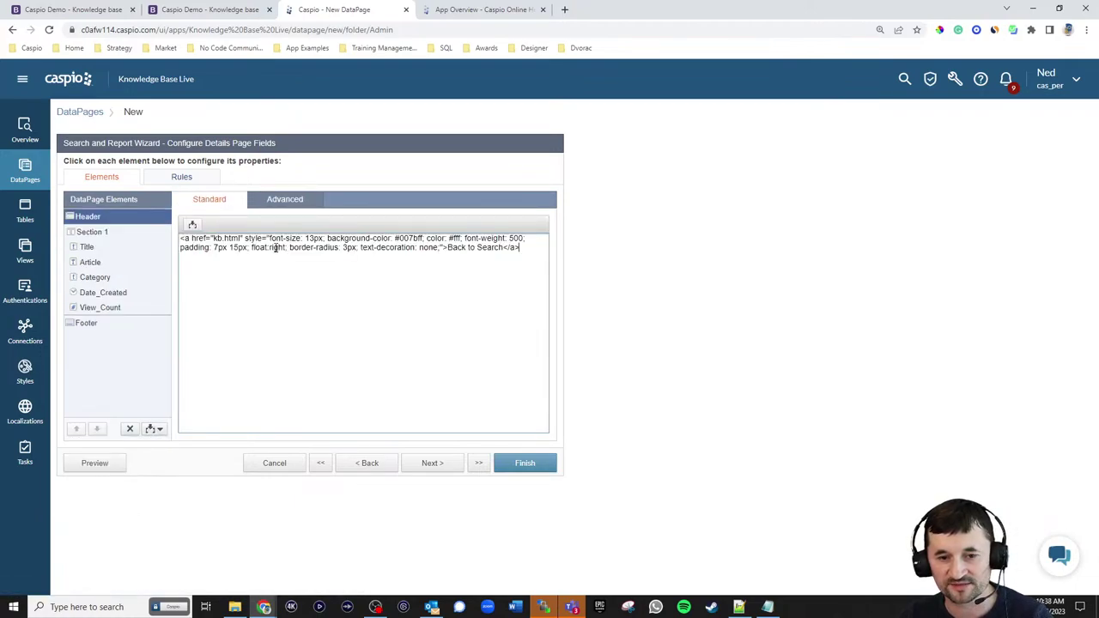
- Add an HTML block reading 'Article Details' near Title and make it bold
click(90, 248)
click(153, 429)
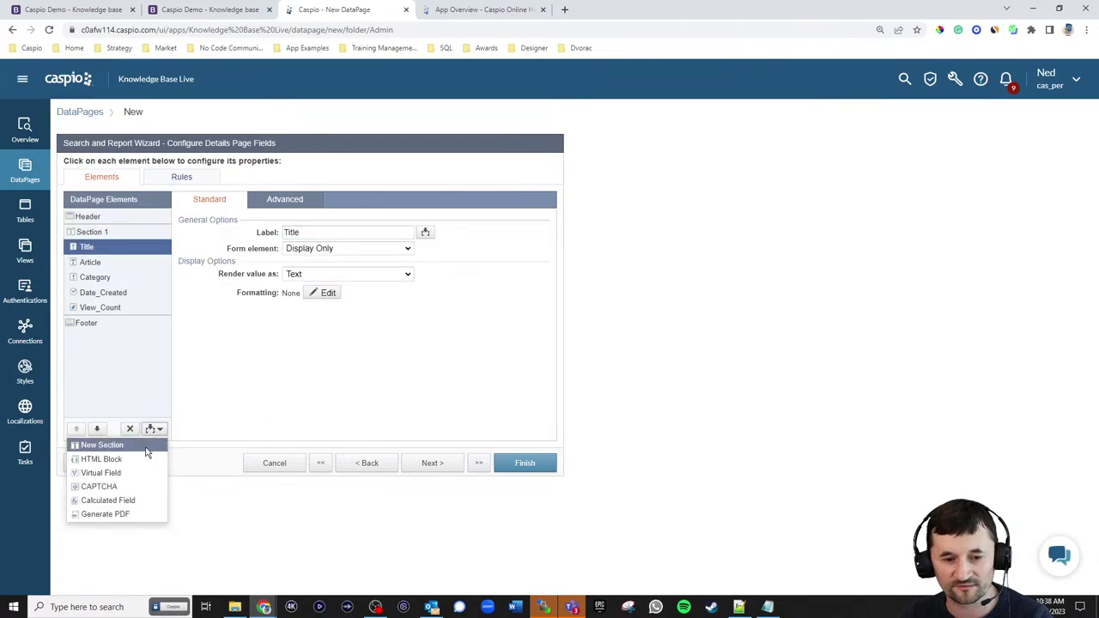
click(142, 461)
click(349, 297)
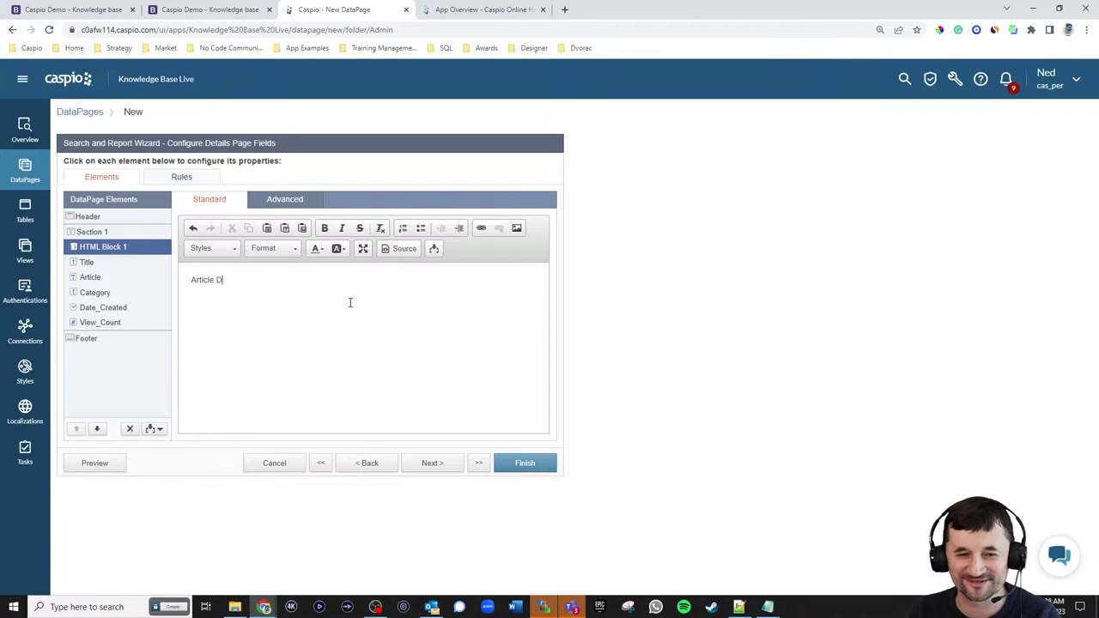
key(ctrl+a)
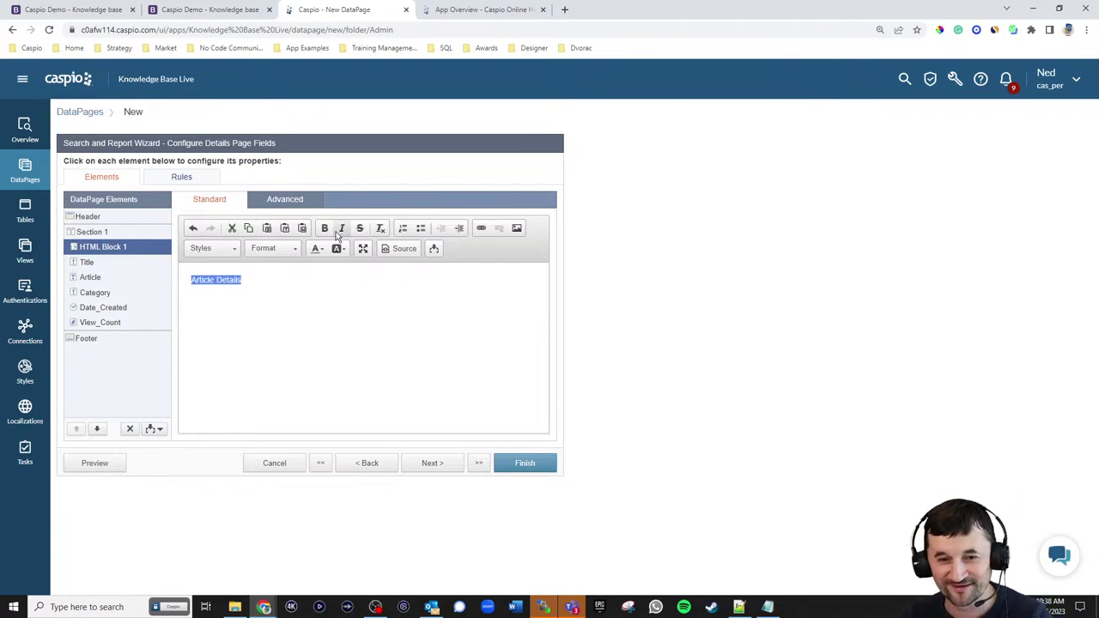
click(325, 228)
- Save the new Article Details DataPage and move it into the Public folder
click(533, 462)
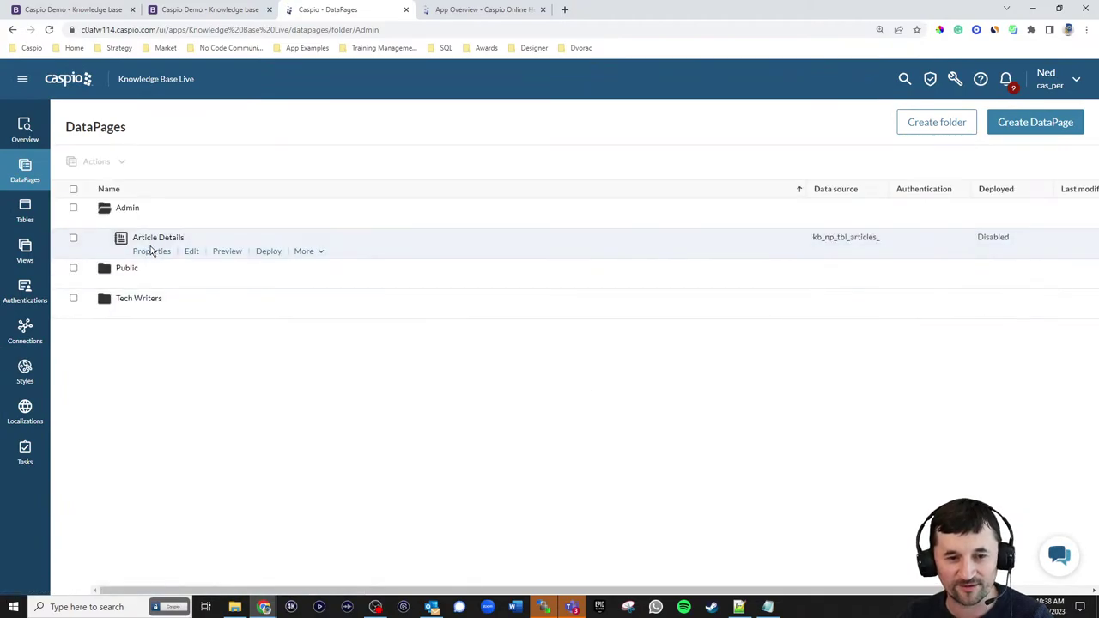
click(306, 251)
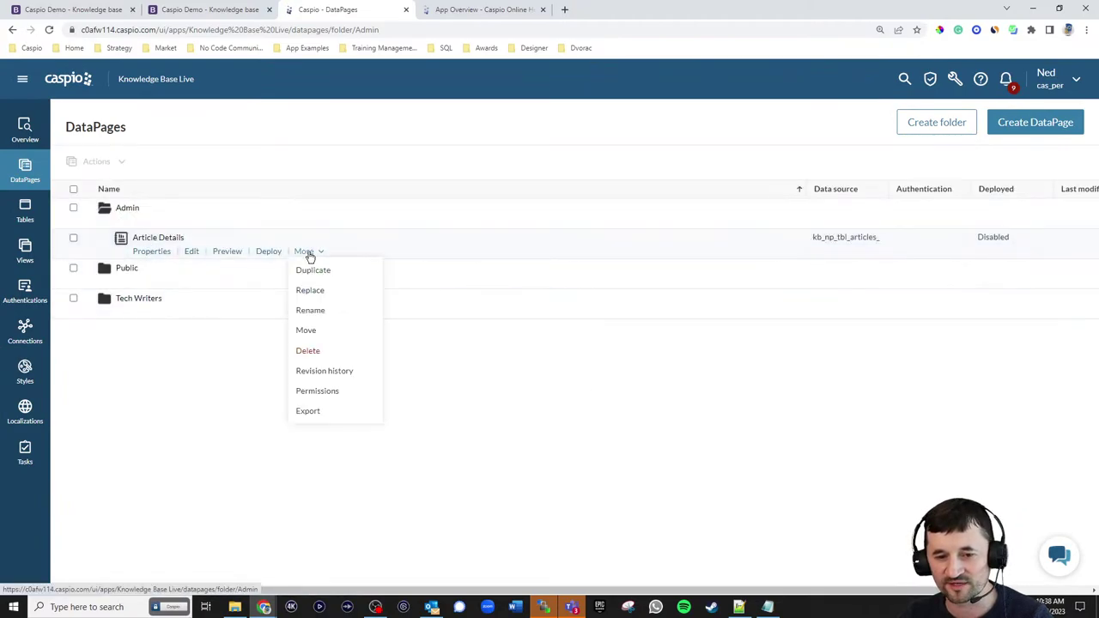
click(321, 329)
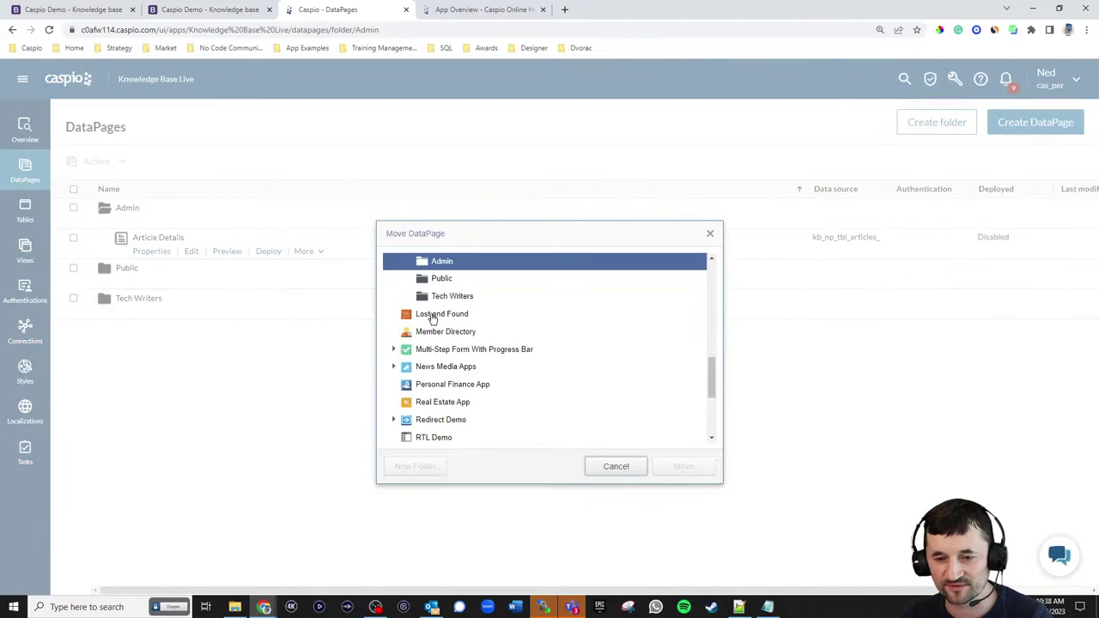
click(441, 281)
click(682, 466)
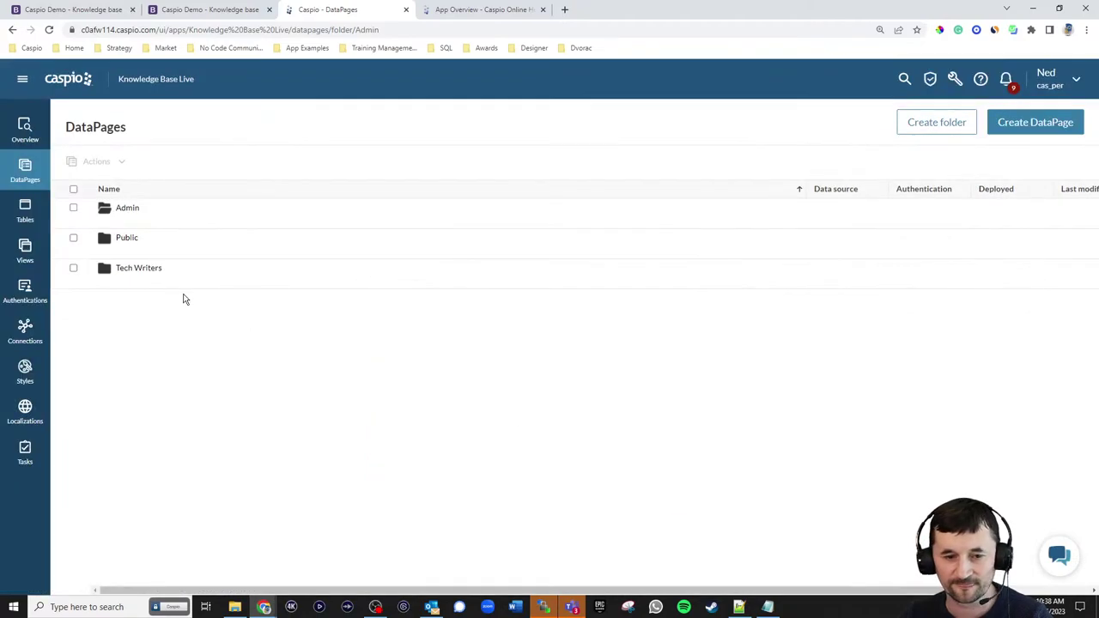
- Deploy Article Details as Enabled and copy its embed code
click(120, 248)
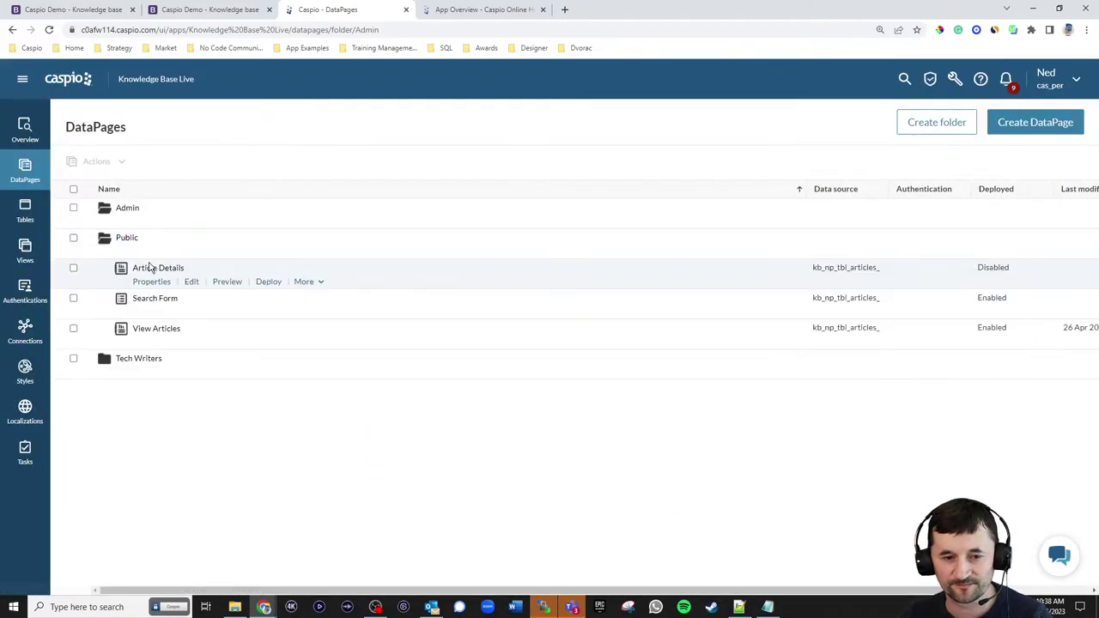
click(269, 282)
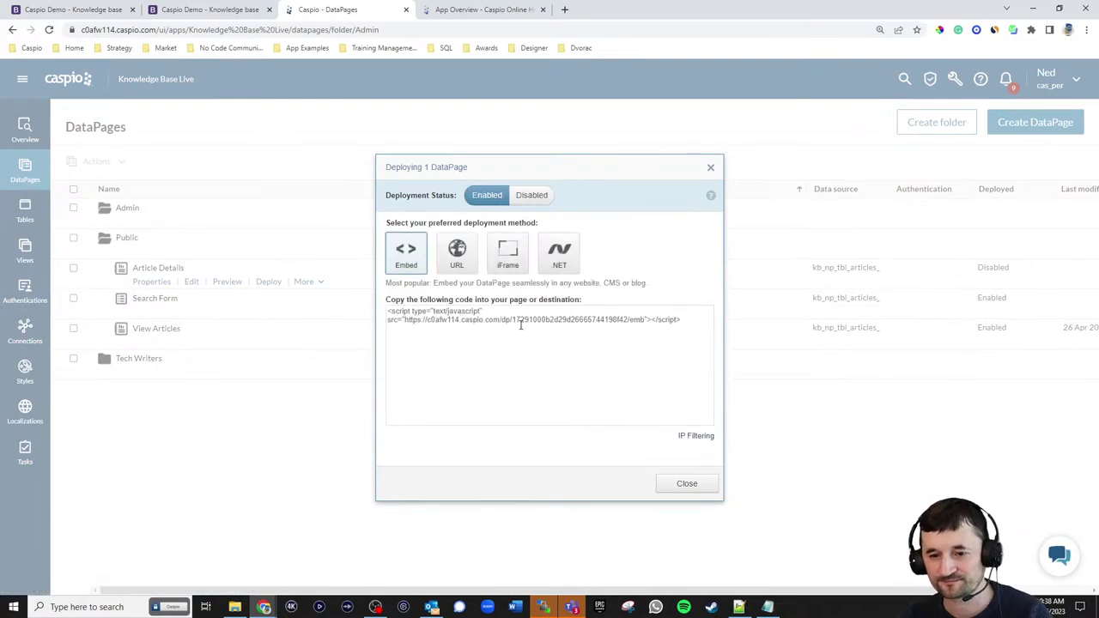
click(521, 325)
click(688, 484)
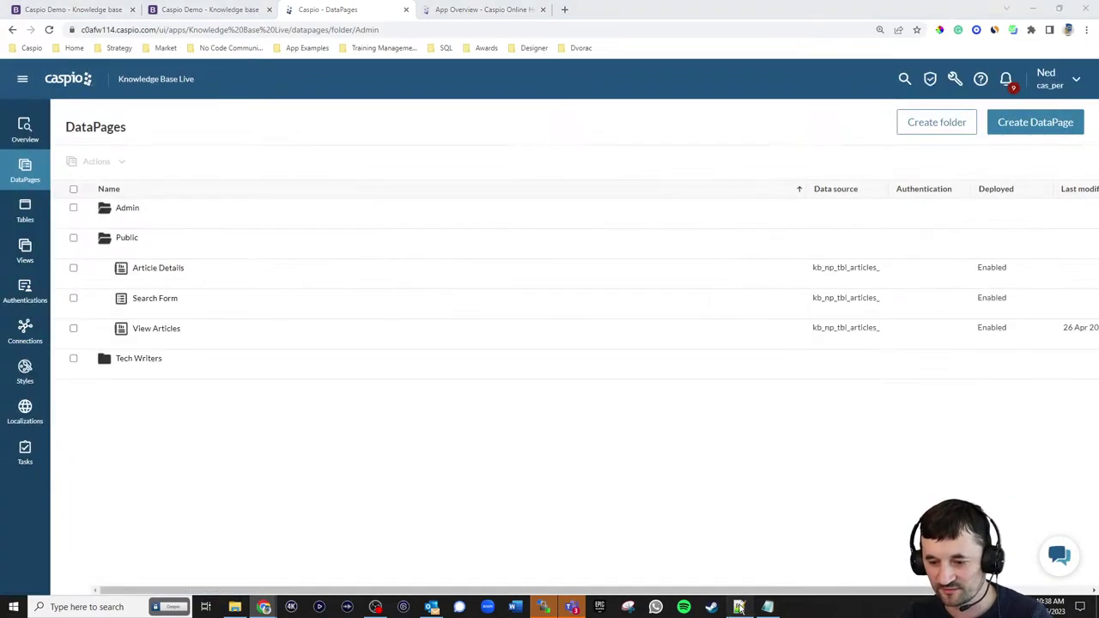
key(alt+Tab)
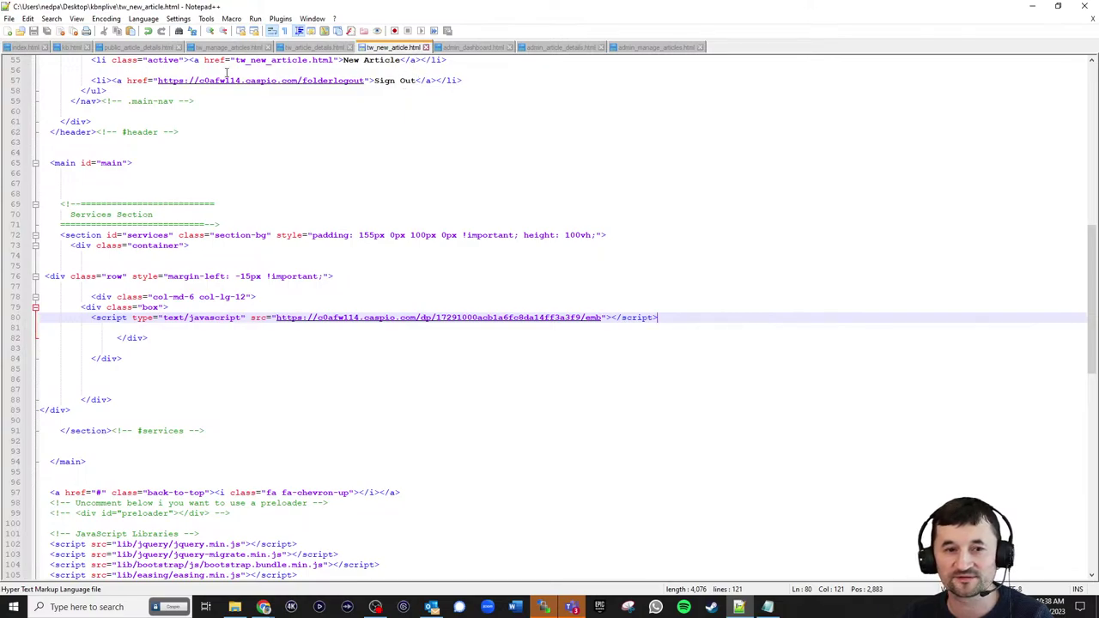
- Replace the 'Details' placeholder on line 104 of public_article_details.html with the embed script
click(143, 48)
drag(86, 256, 52, 261)
key(ctrl+v)
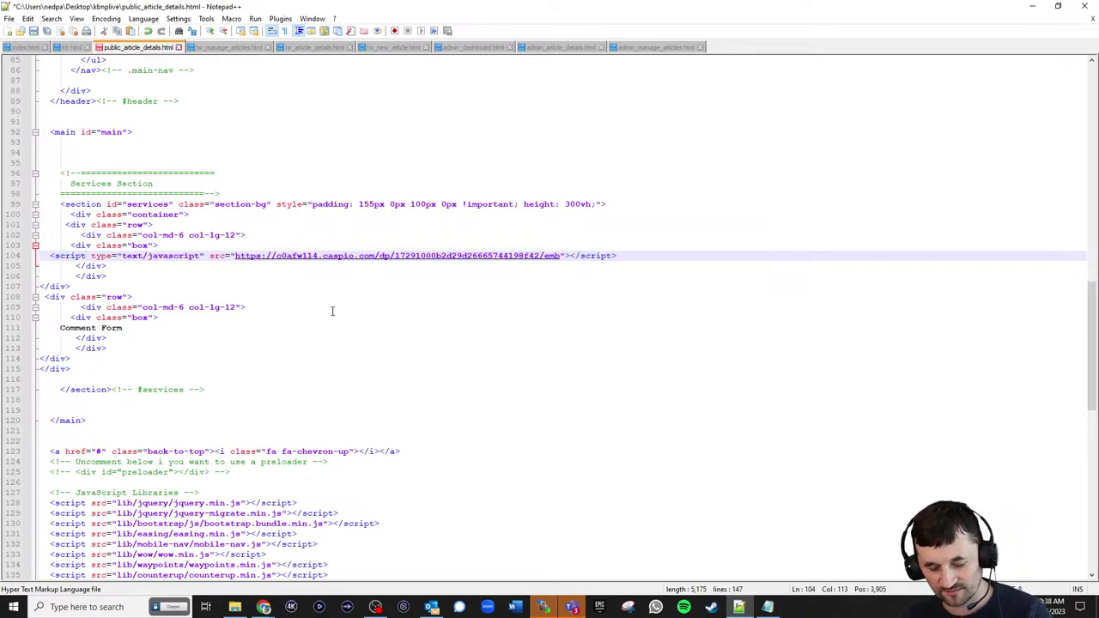
- Upload public_article_details.html to the server with WinSCP
click(1032, 6)
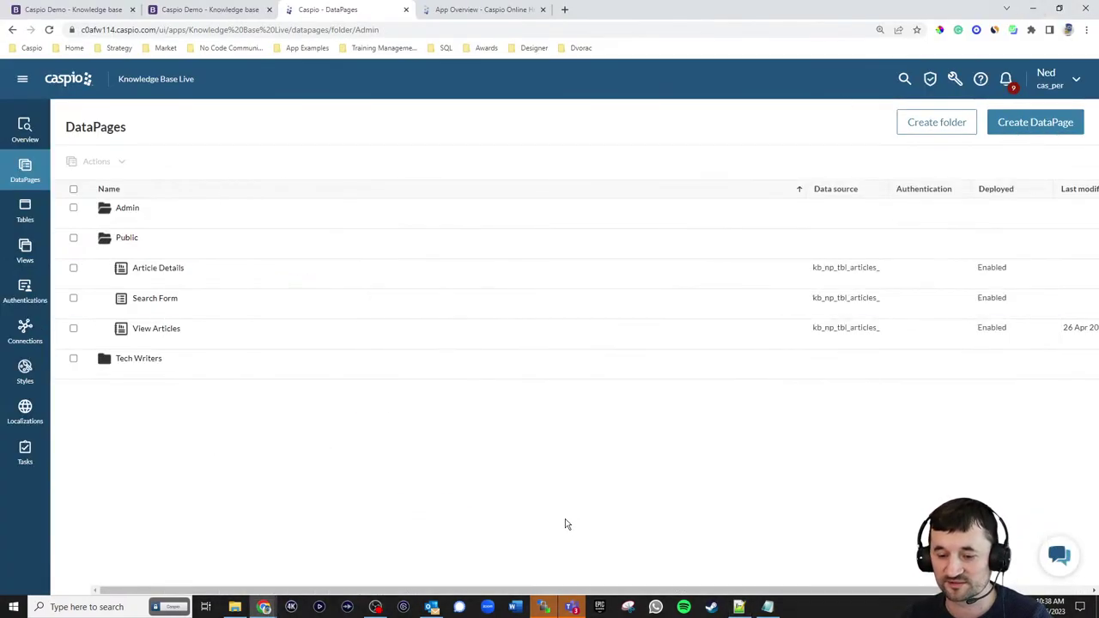
click(543, 607)
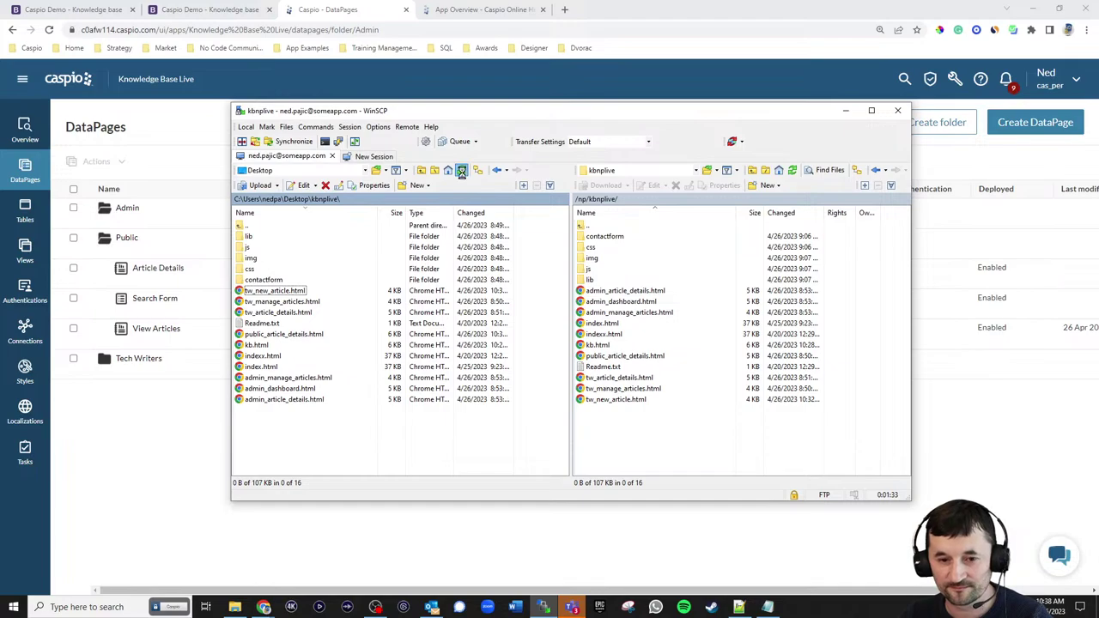
drag(287, 335, 667, 457)
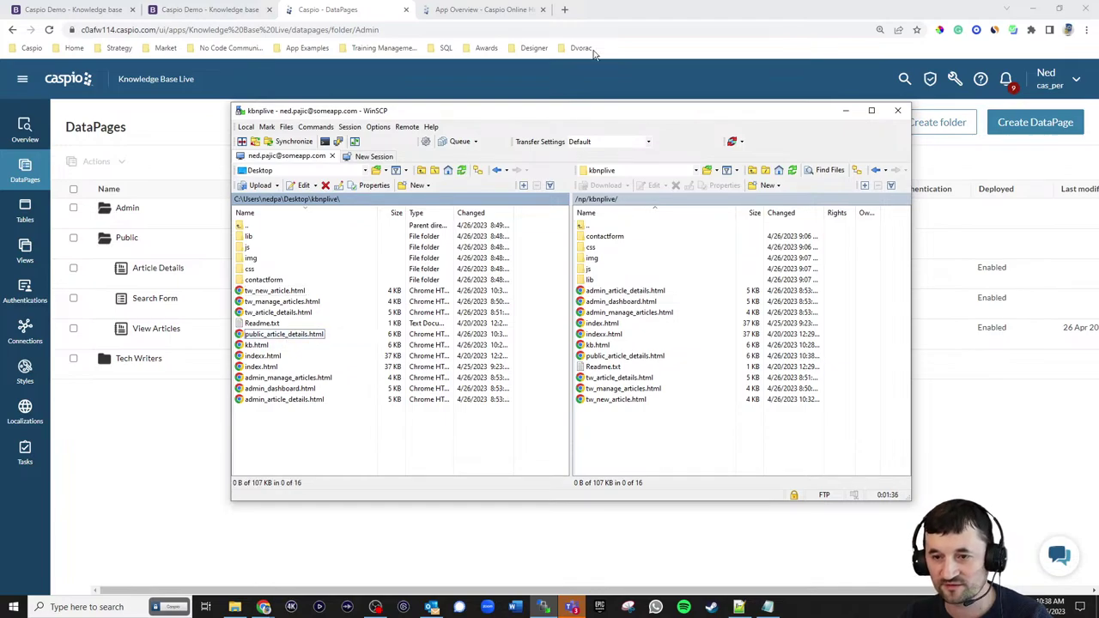
click(211, 9)
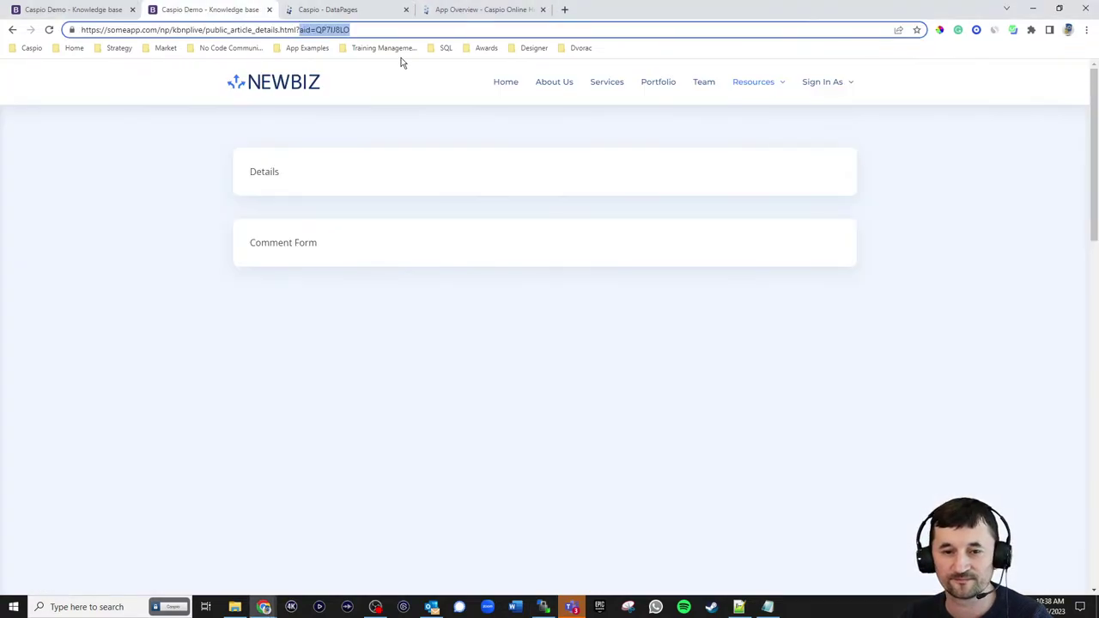
- Reload public_article_details.html?aid= to see the App Overview article rendered as raw HTML
click(49, 29)
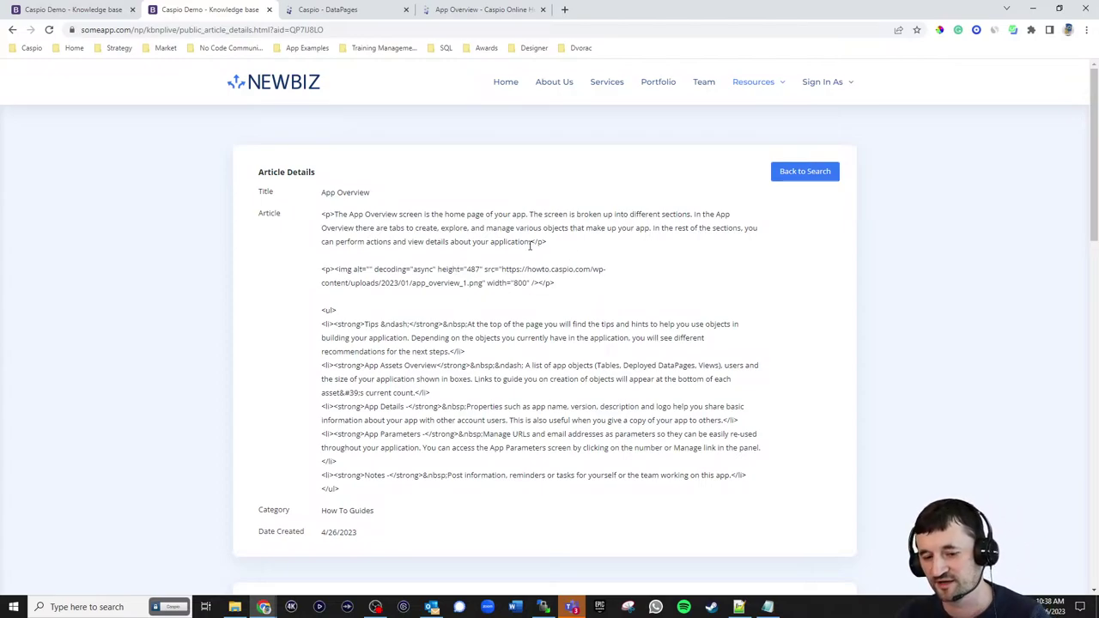
- In the Article Details wizard's Details Page Fields, set Article to Render value as HTML with all tags enabled
click(335, 9)
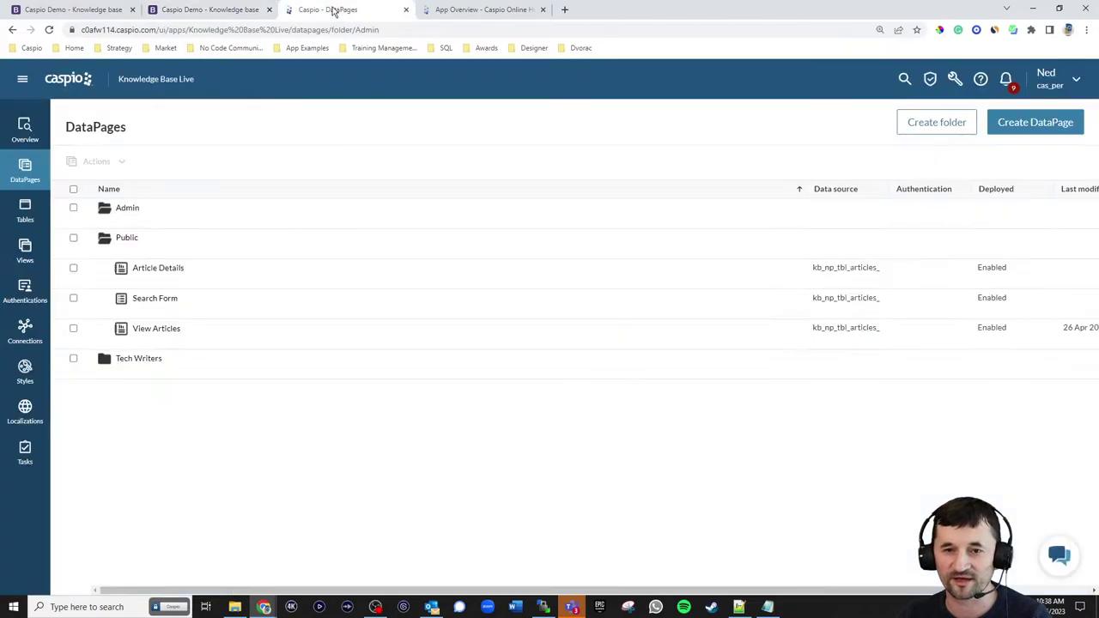
click(189, 282)
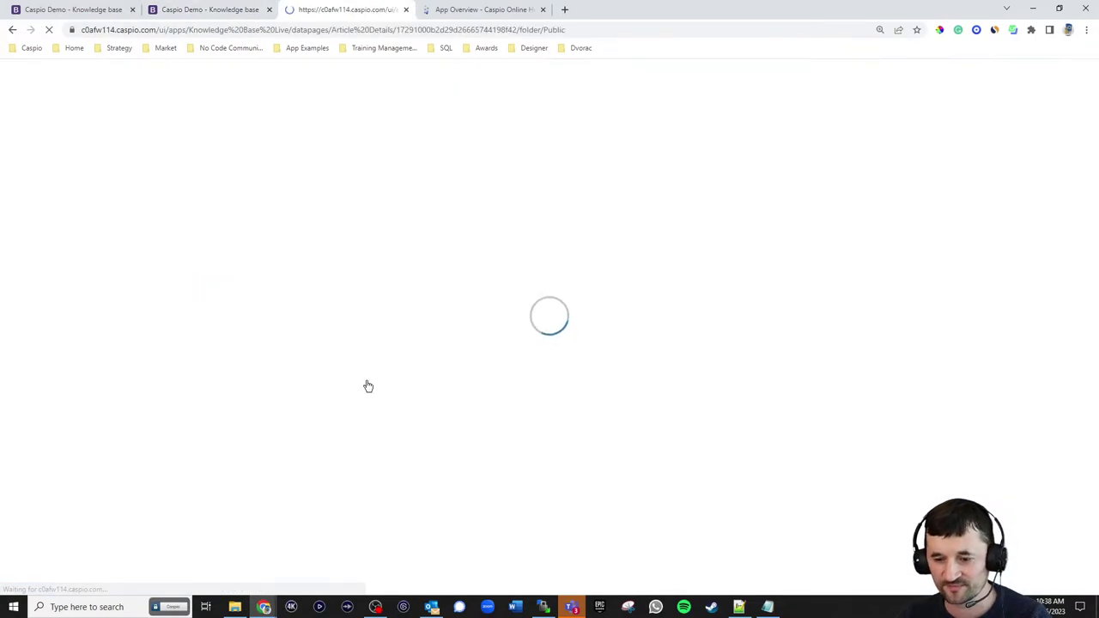
click(480, 463)
click(425, 428)
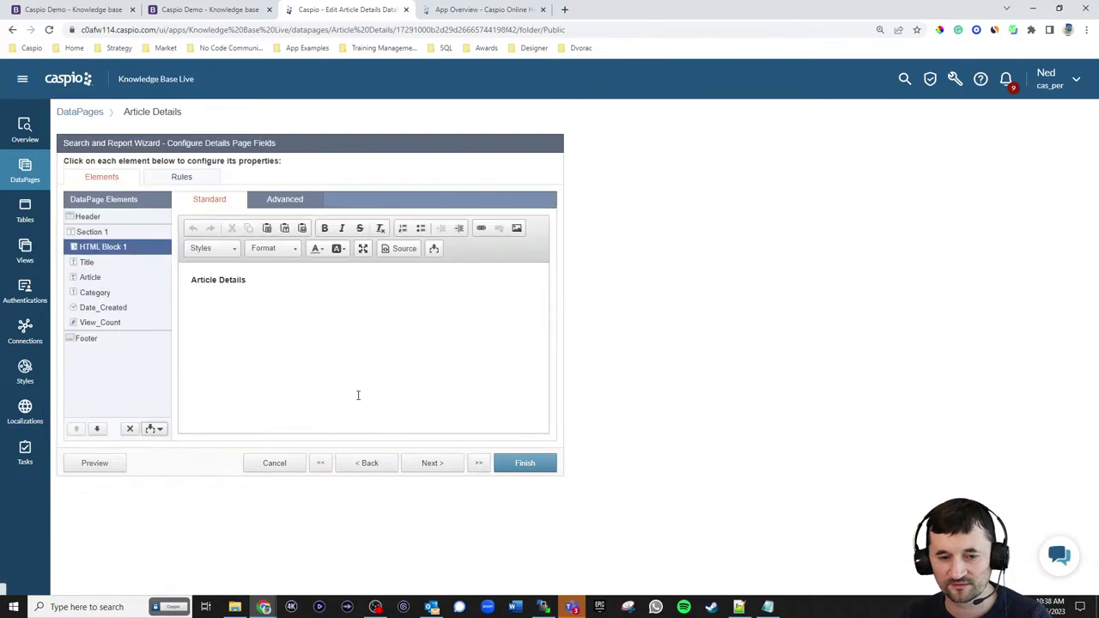
click(100, 280)
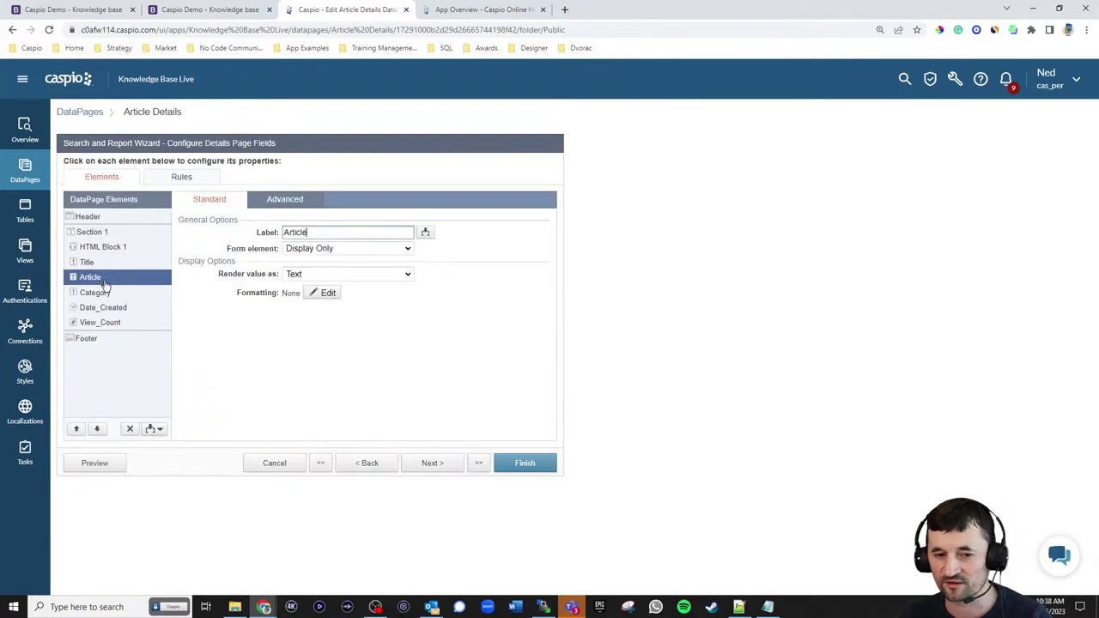
click(316, 273)
click(319, 300)
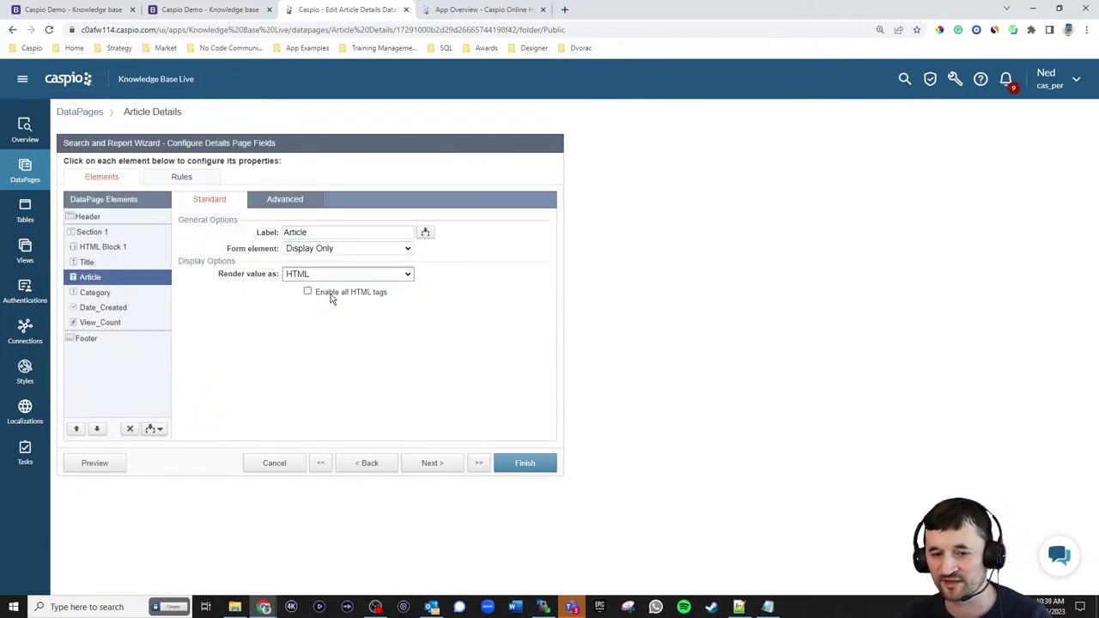
click(332, 295)
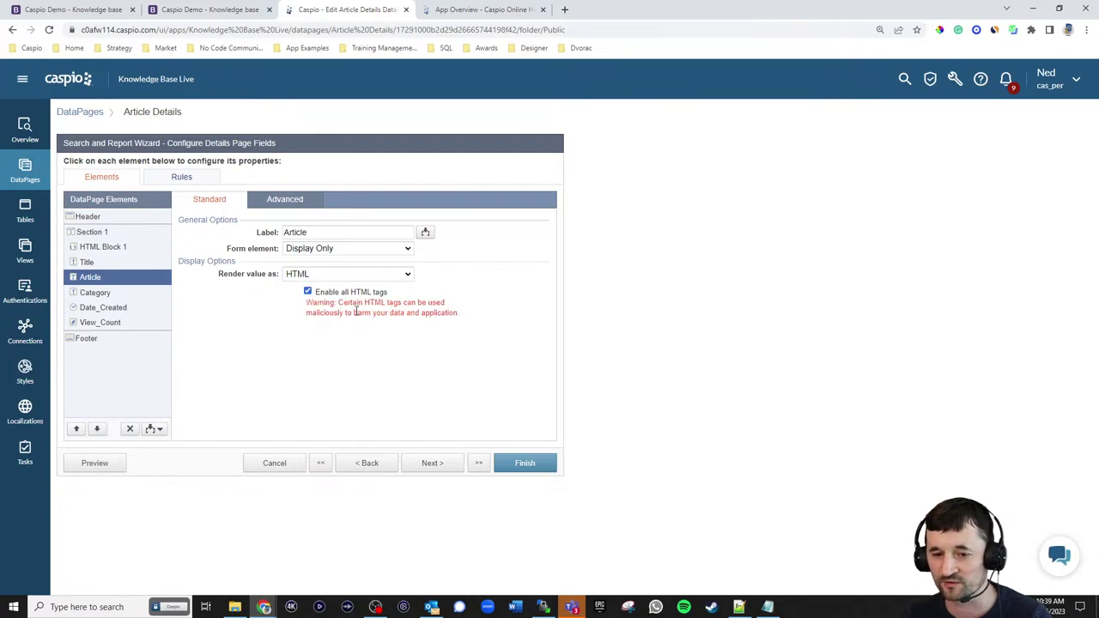
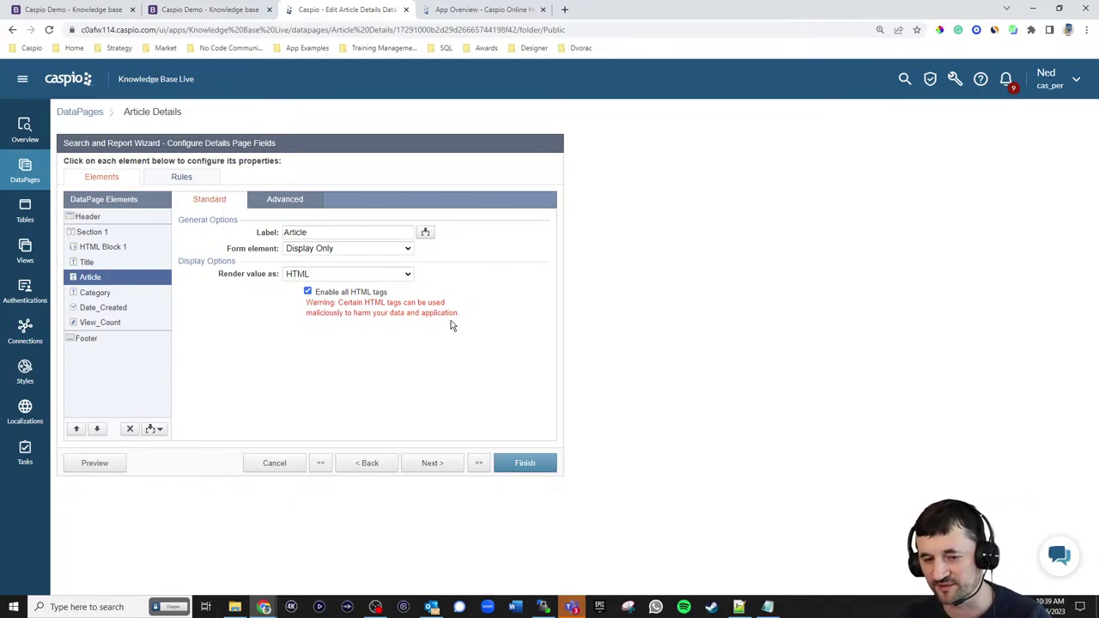
- Save Article Details, reload the public article to confirm its formatting and screenshot, then return
click(539, 470)
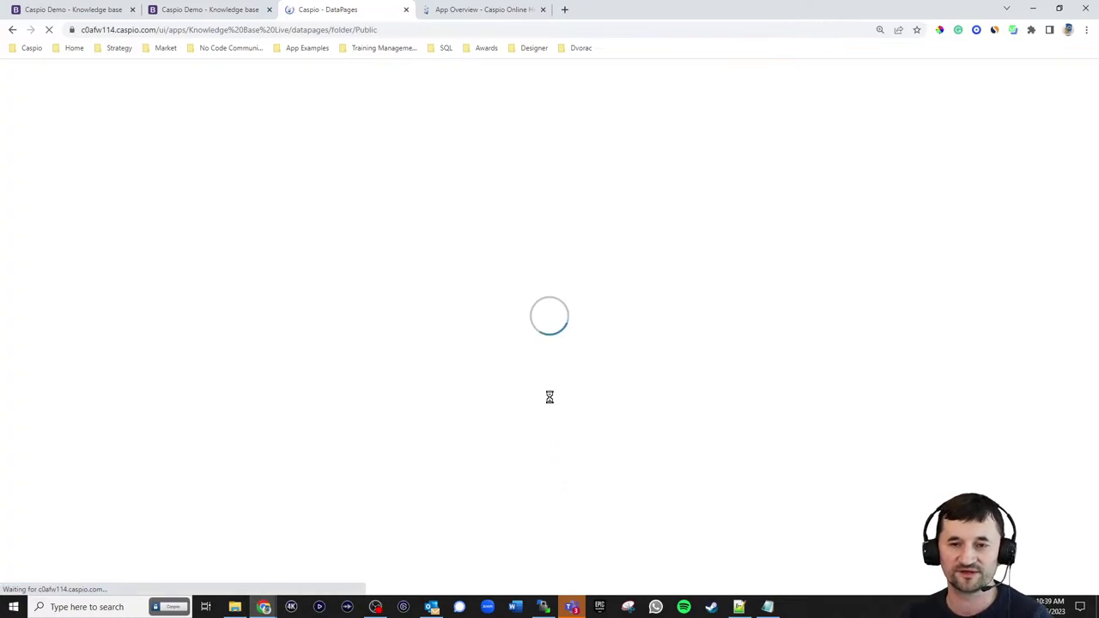
click(191, 11)
click(50, 30)
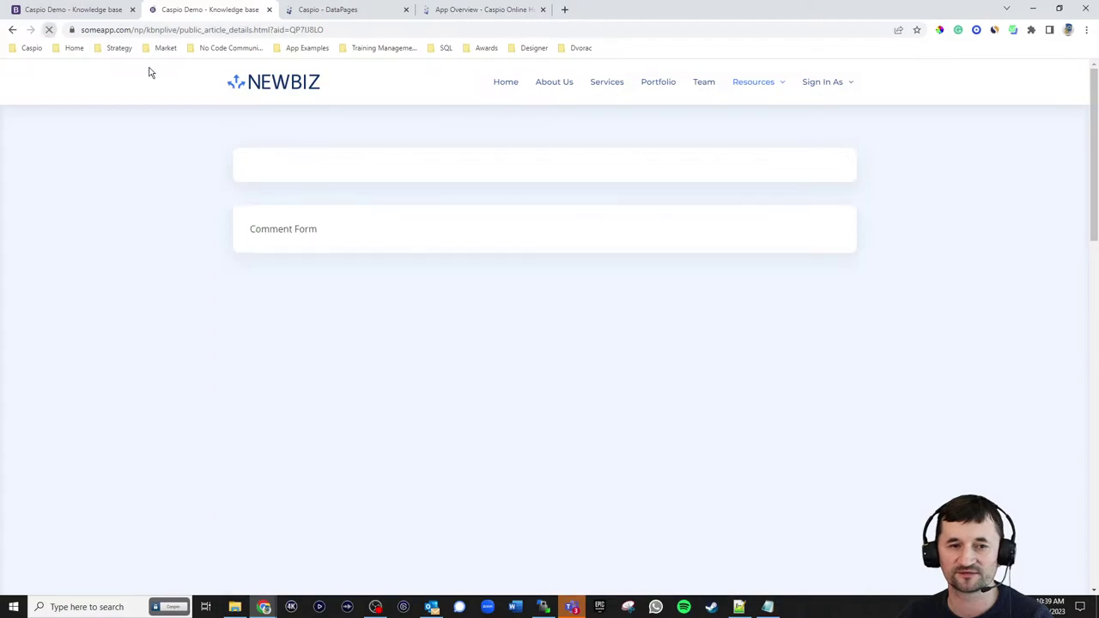
scroll(864, 318, down, 3)
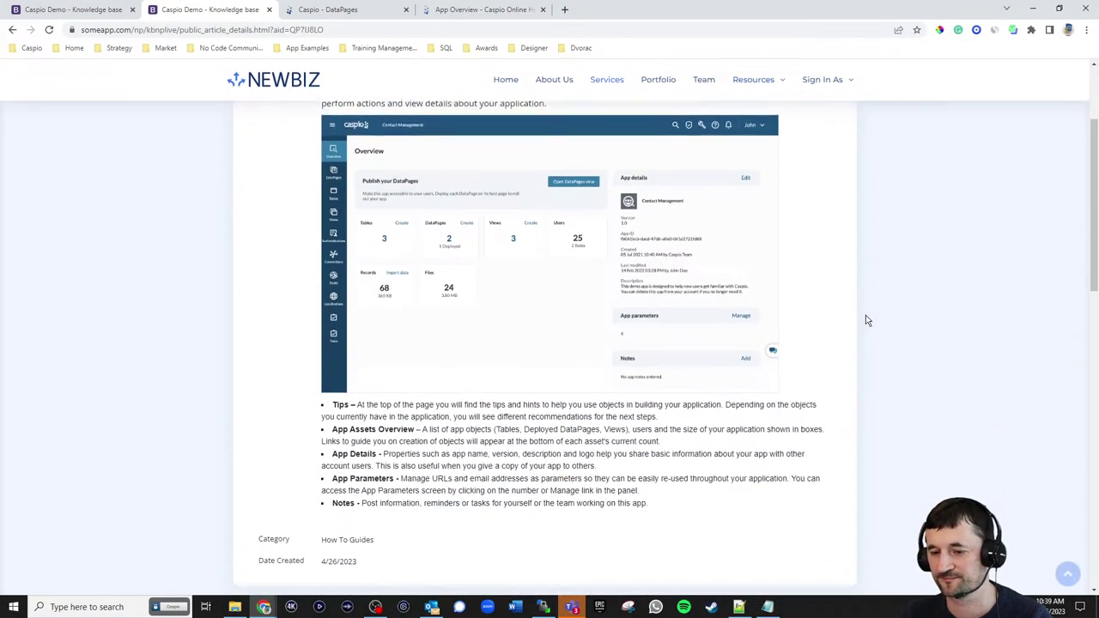
scroll(868, 318, up, 2)
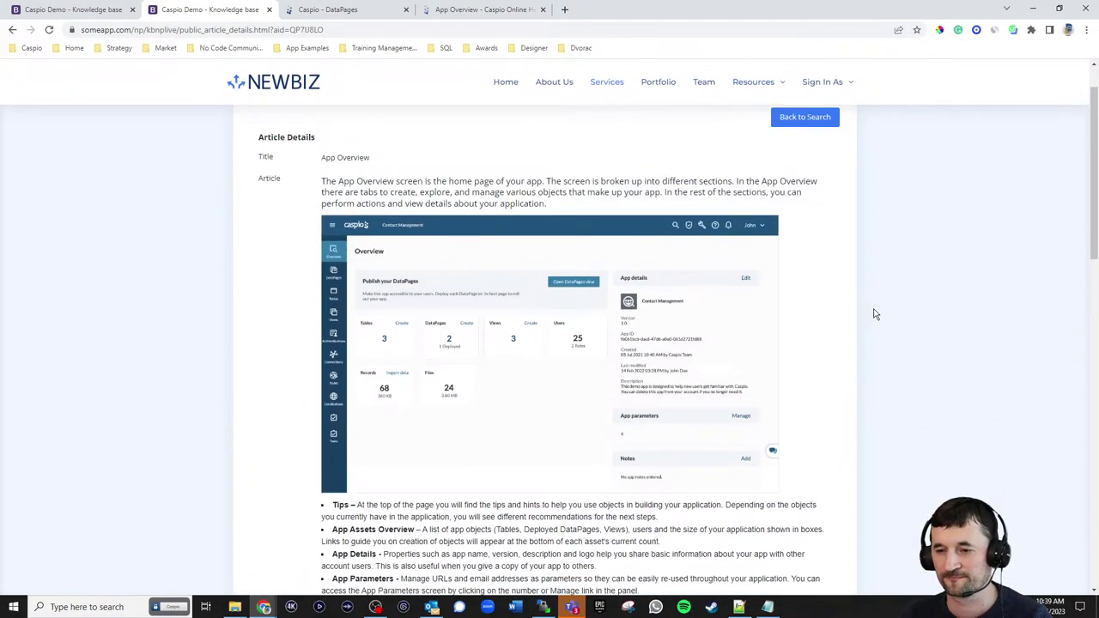
scroll(876, 313, down, 3)
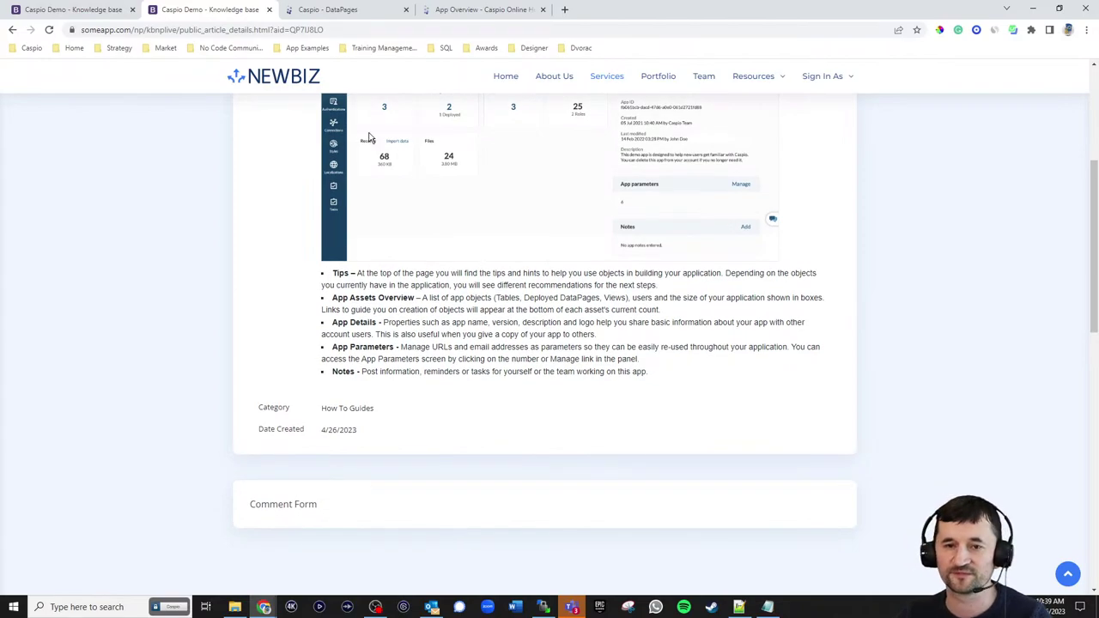
click(328, 10)
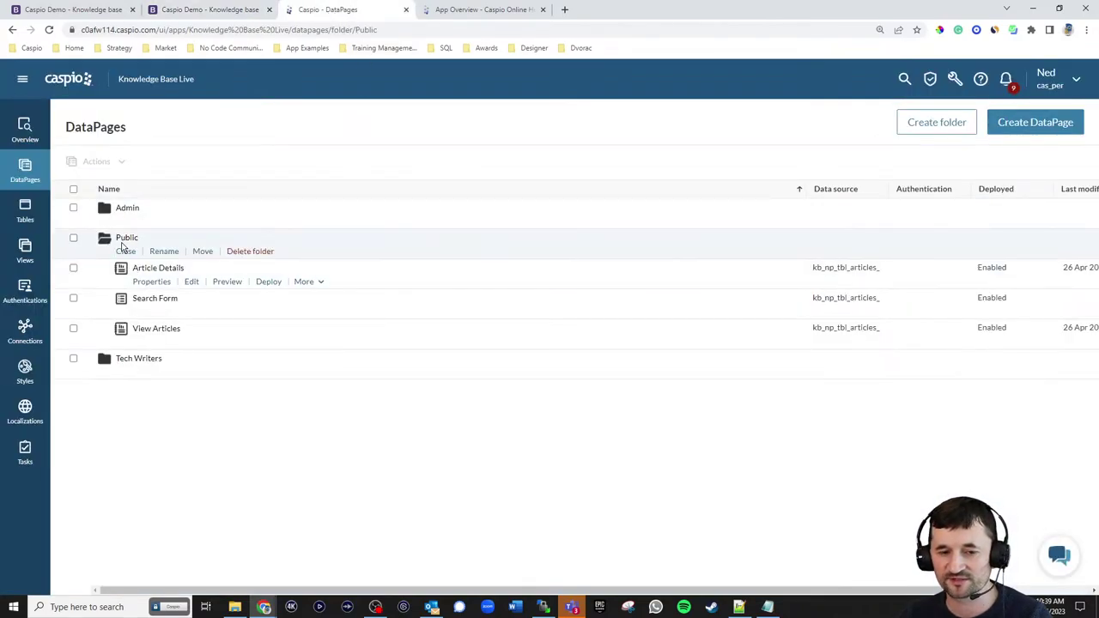
- Start a new Web Form on kb_np_tbl_comments_live named Add Feedback
click(1035, 127)
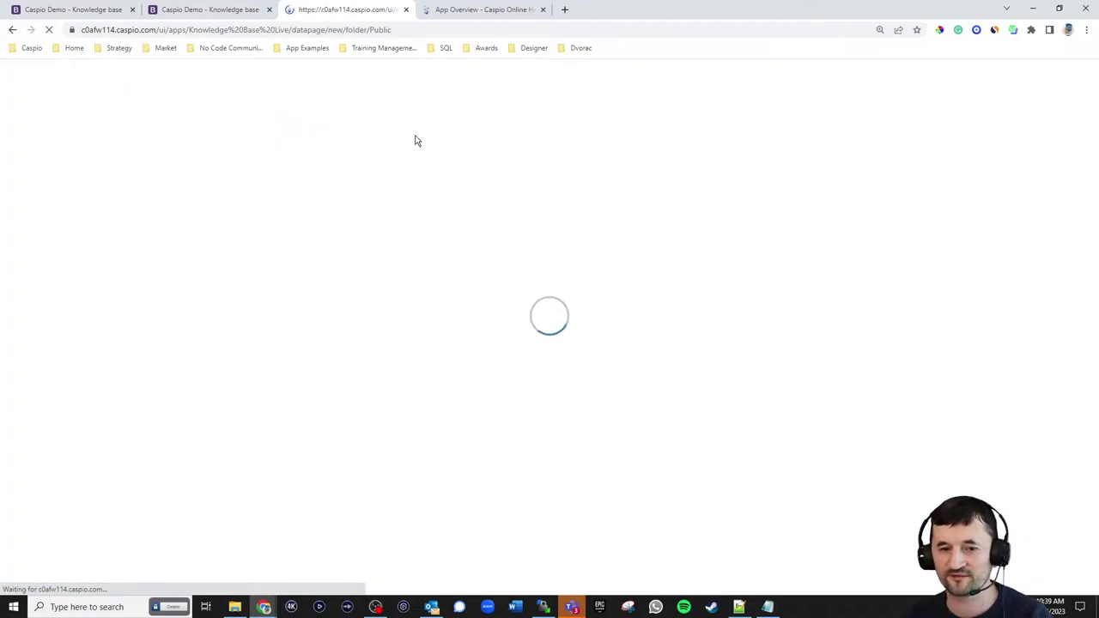
click(427, 465)
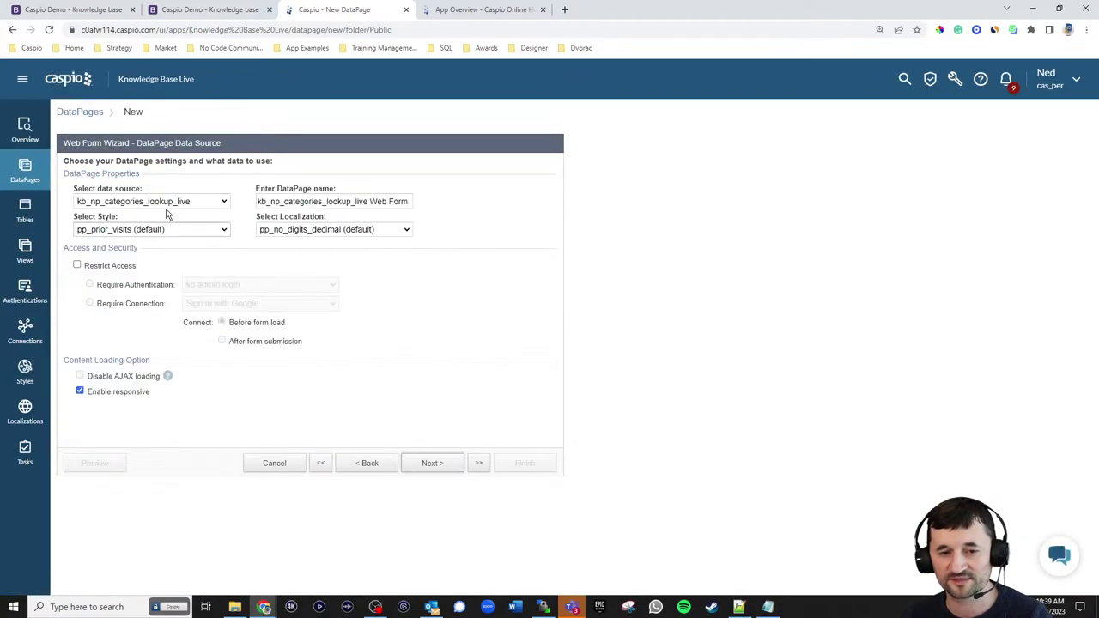
click(167, 201)
click(148, 245)
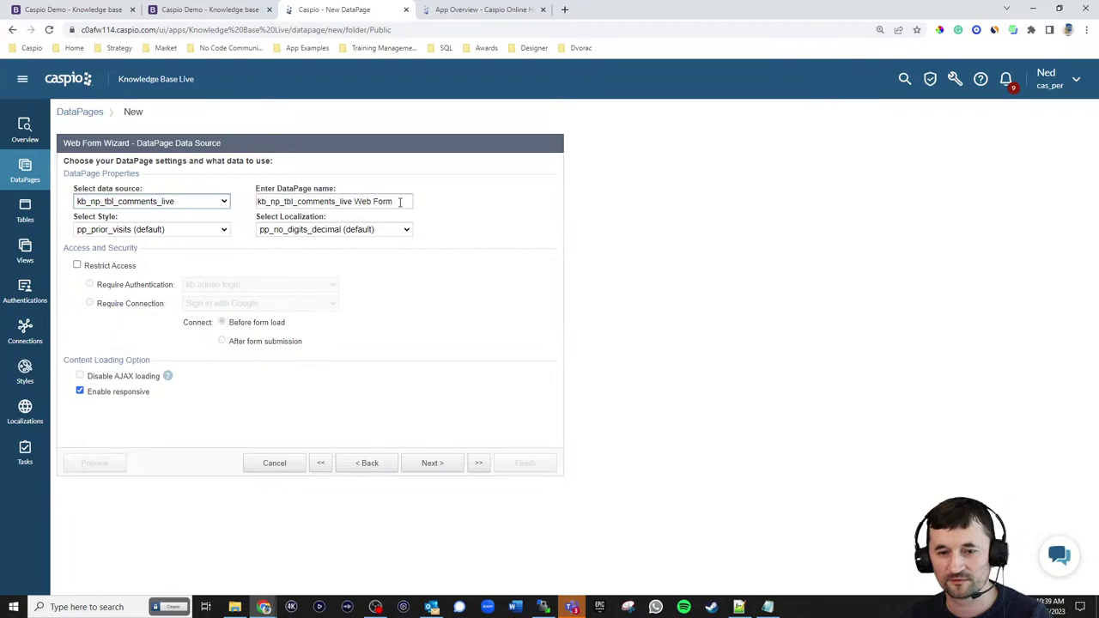
key(Tab)
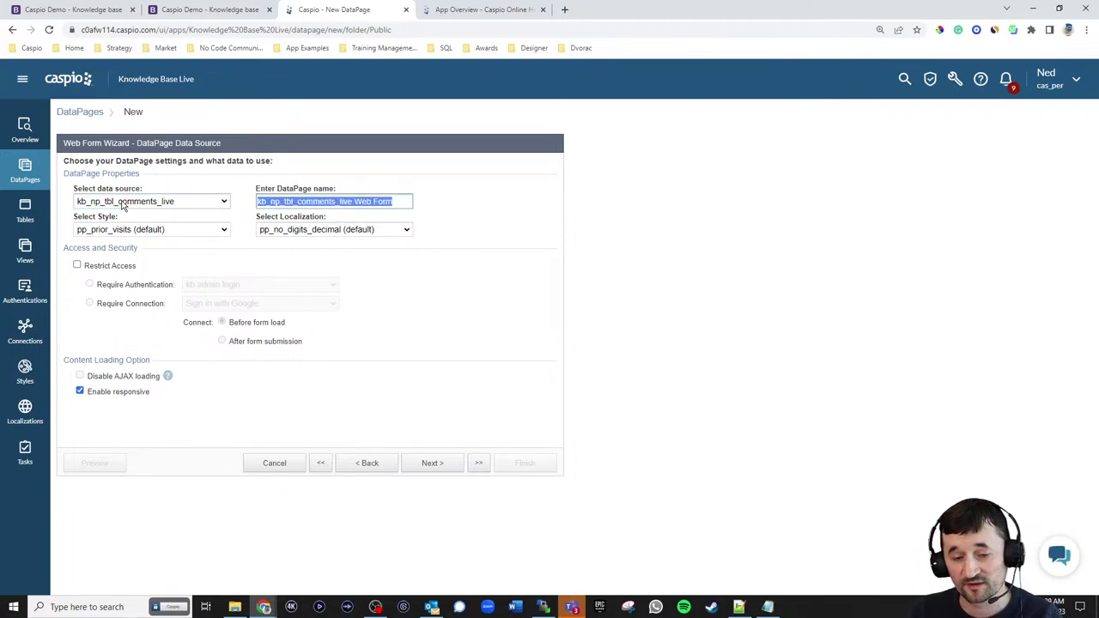
text(Add Fee)
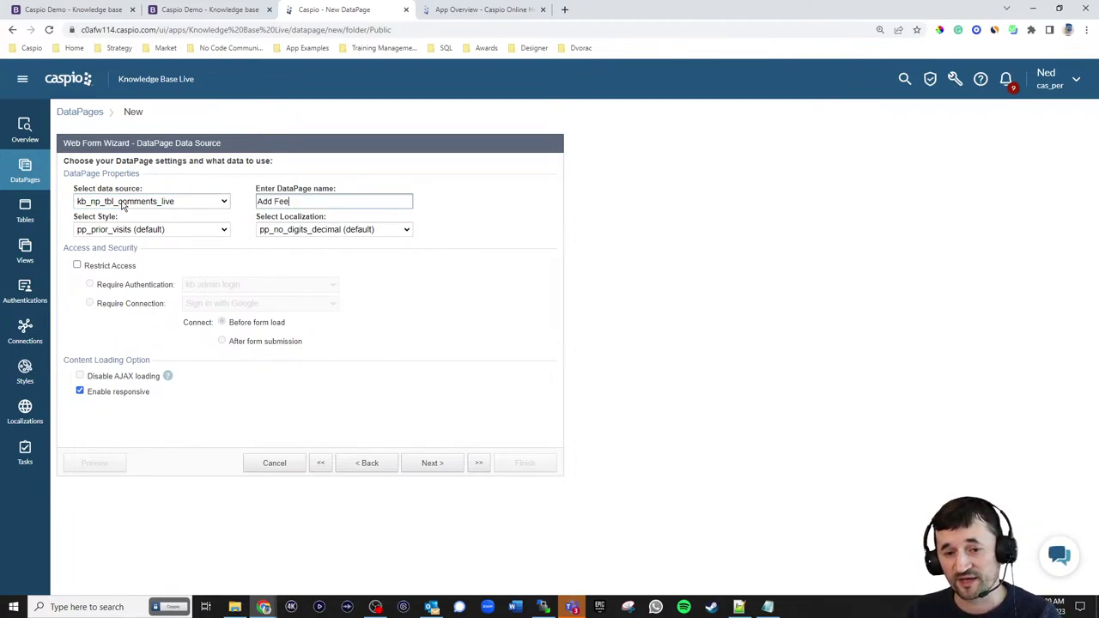
text(dback)
- Apply the kb_np_style_reports_live style and English localization
click(151, 229)
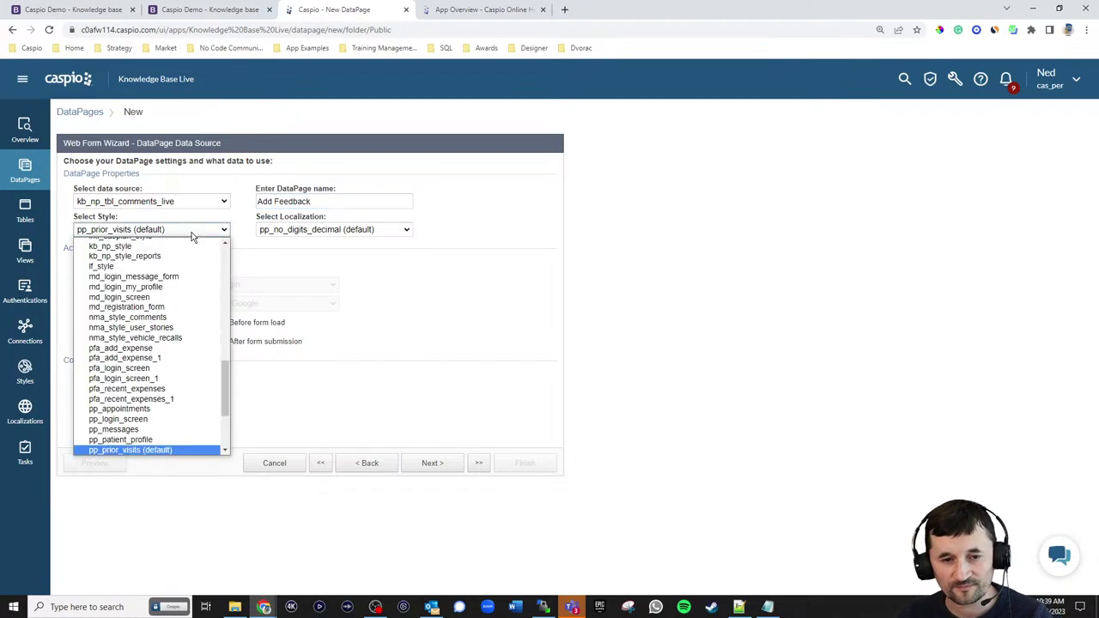
scroll(145, 300, up, 15)
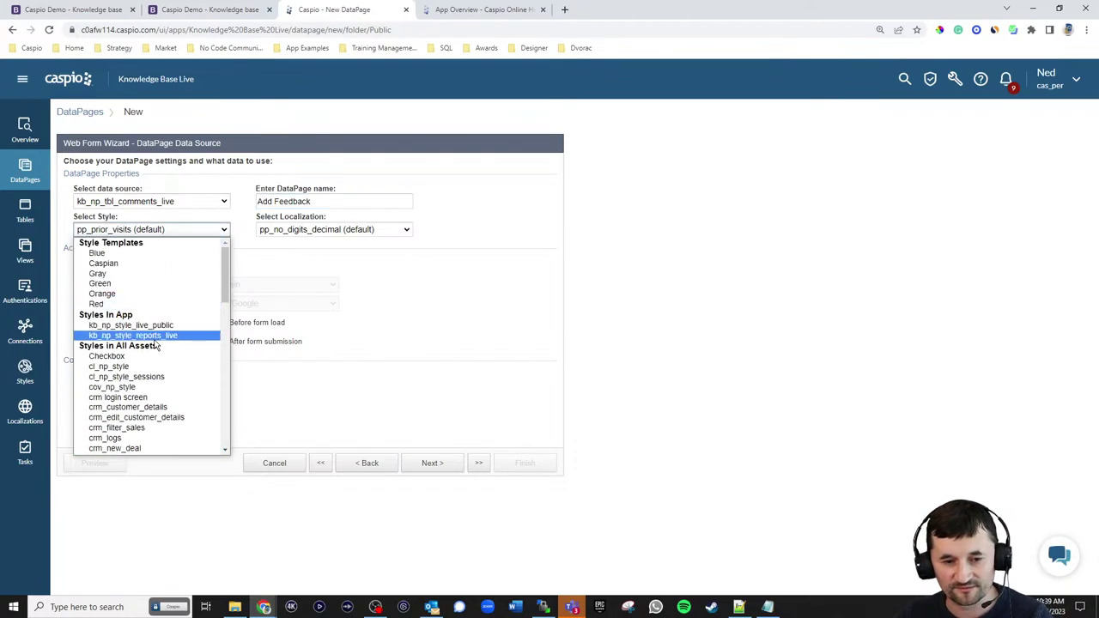
click(158, 336)
click(295, 230)
scroll(347, 326, up, 5)
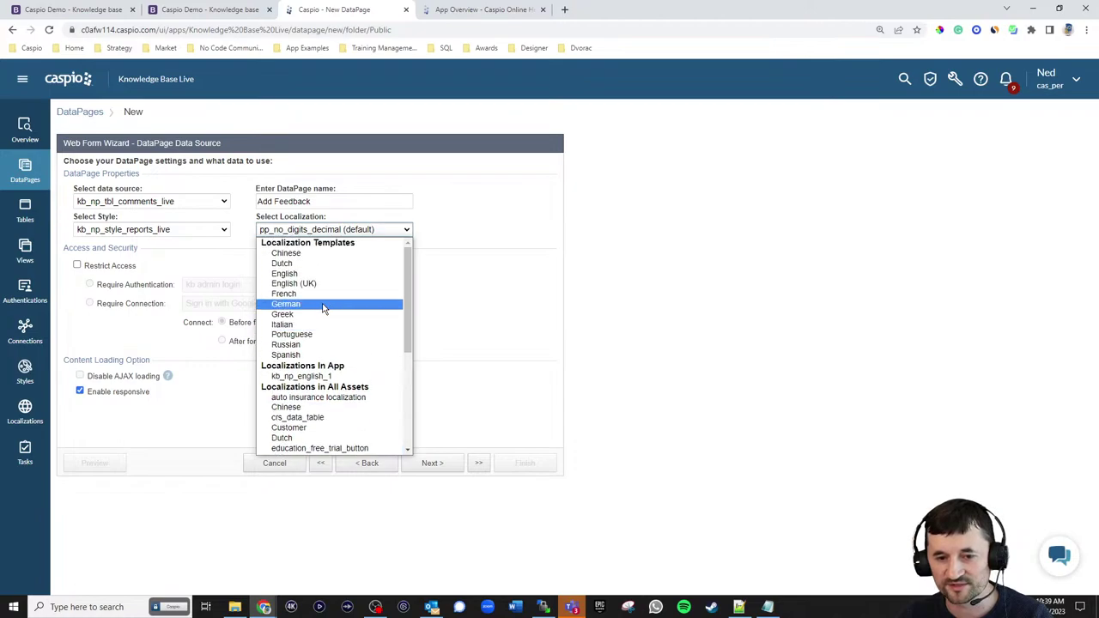
click(296, 273)
- Add all the comments table fields to the form
click(432, 464)
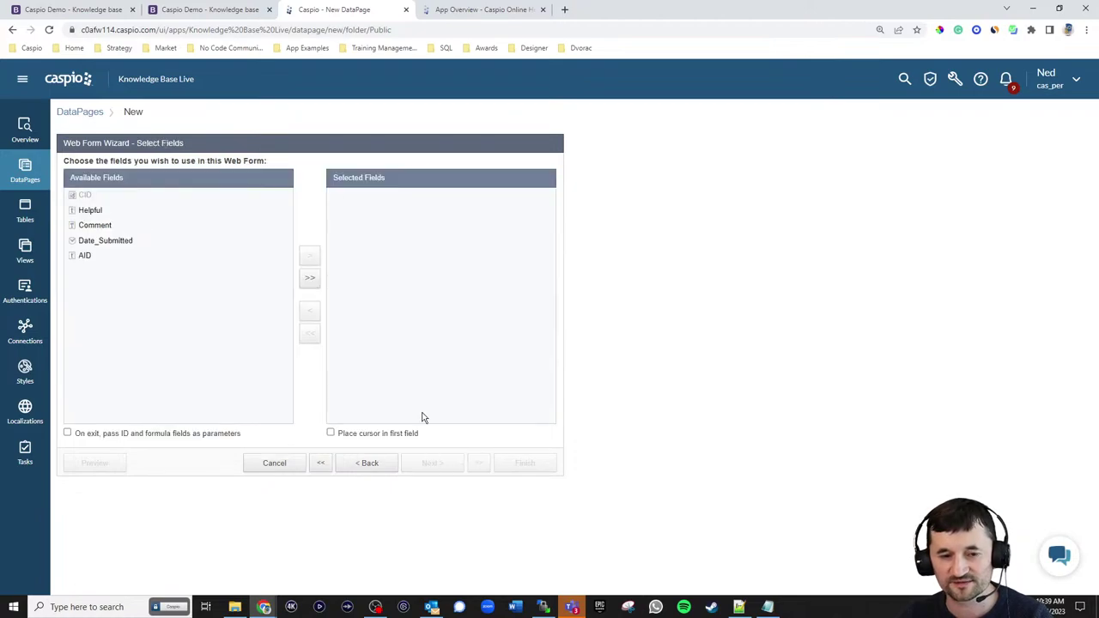
click(365, 463)
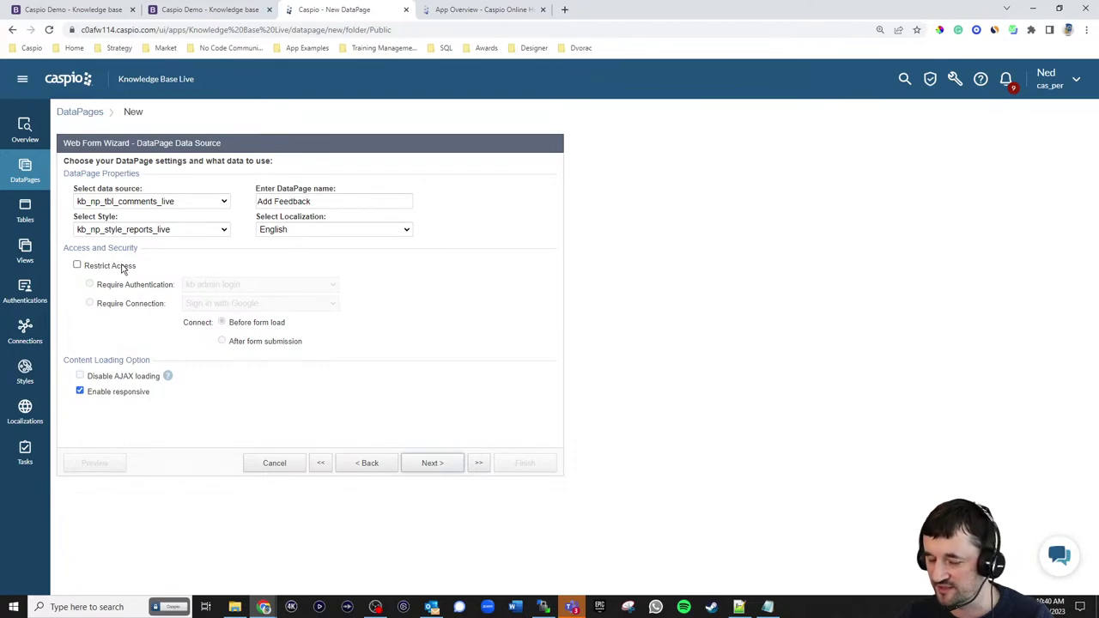
click(432, 464)
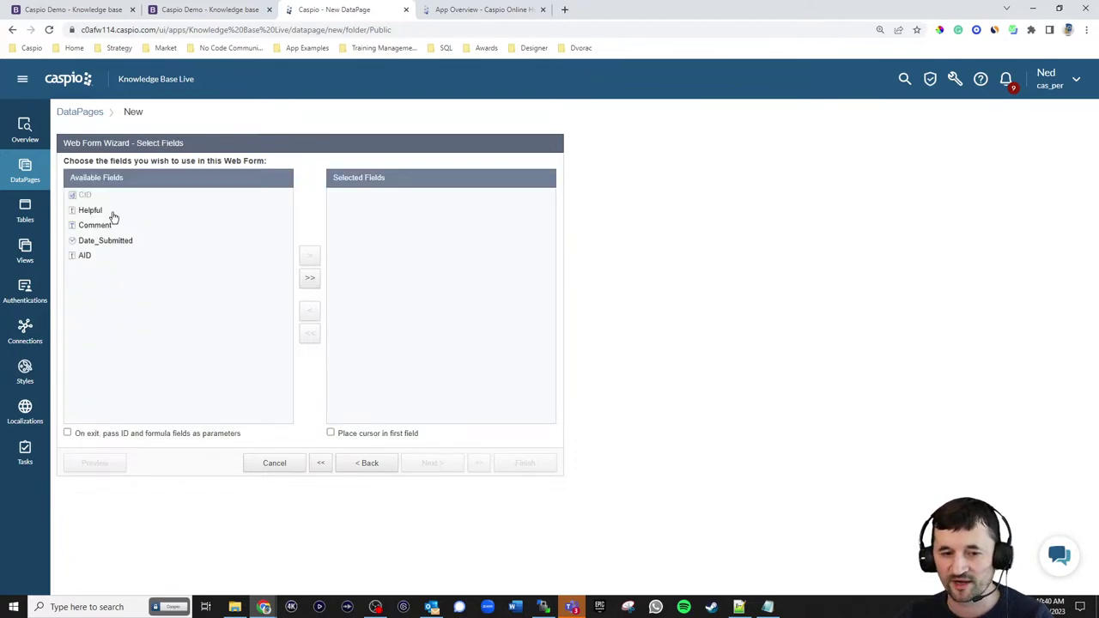
click(307, 282)
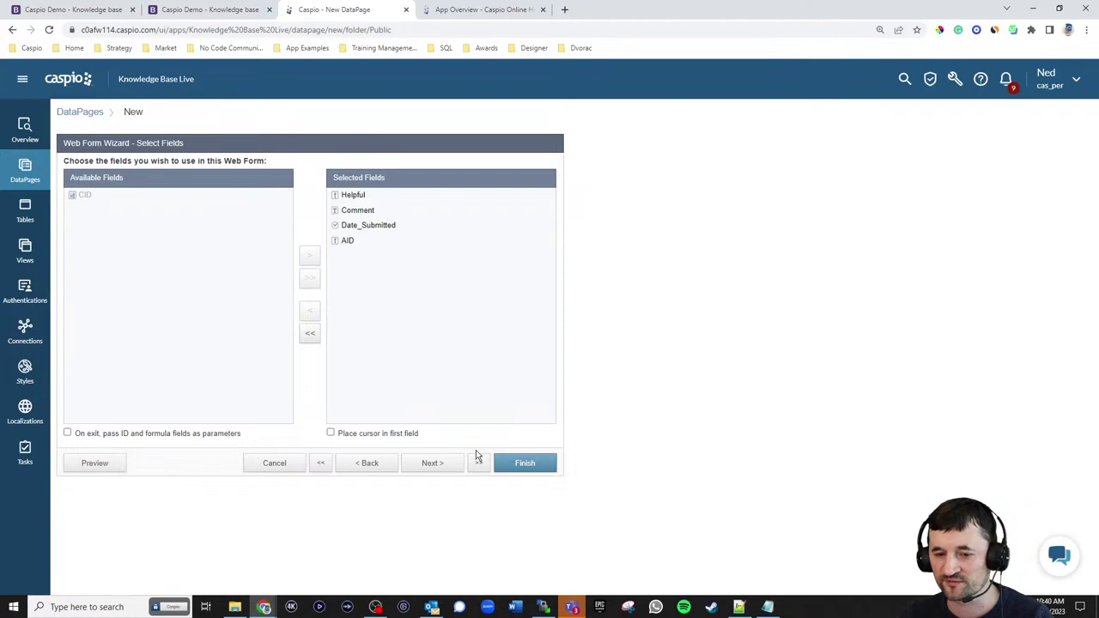
click(435, 466)
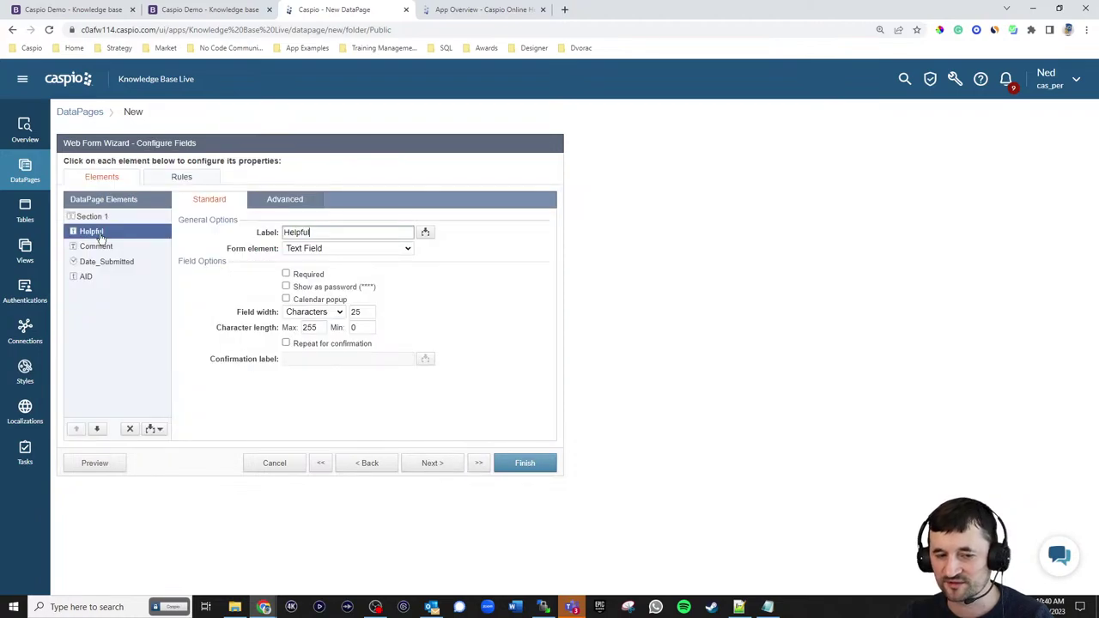
- Make Helpful radio buttons with Yes and No options, several per line
click(312, 249)
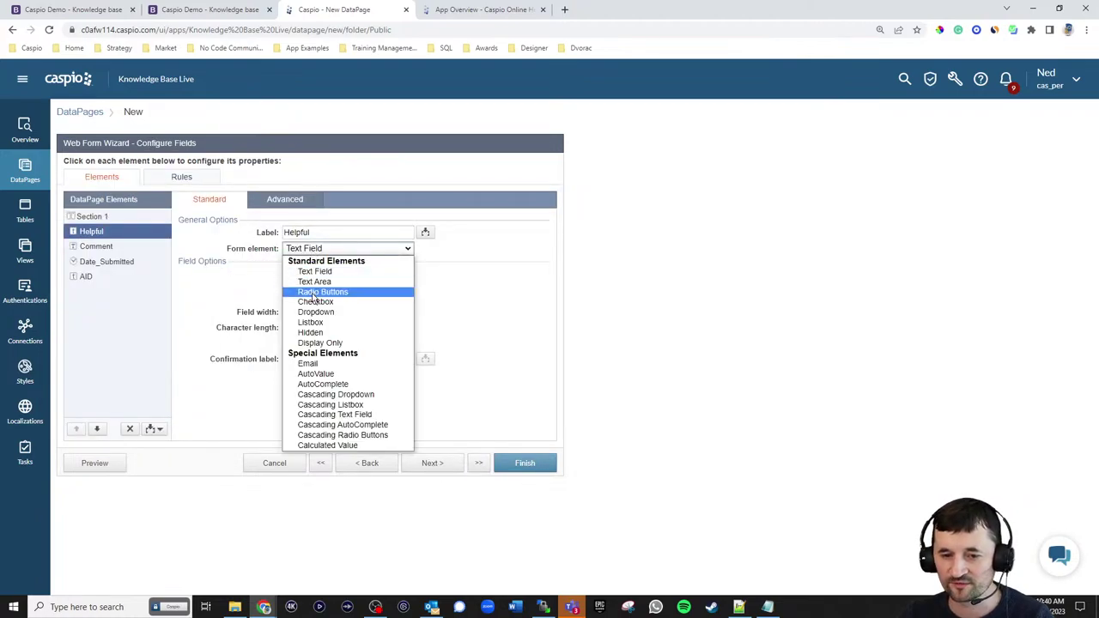
click(313, 290)
click(300, 345)
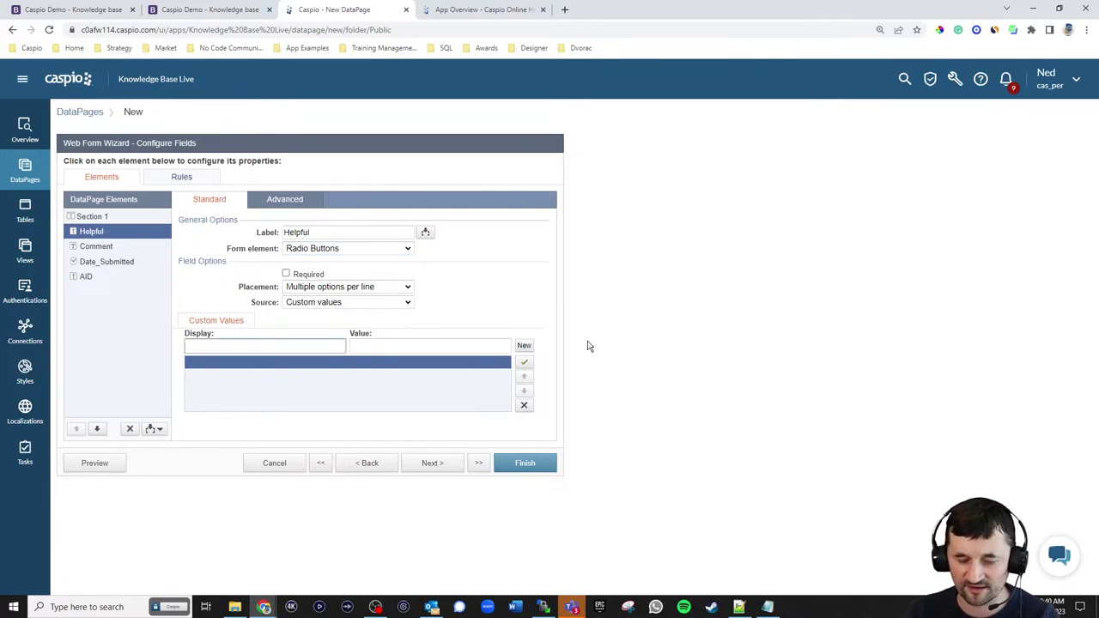
text(Yes)
click(526, 348)
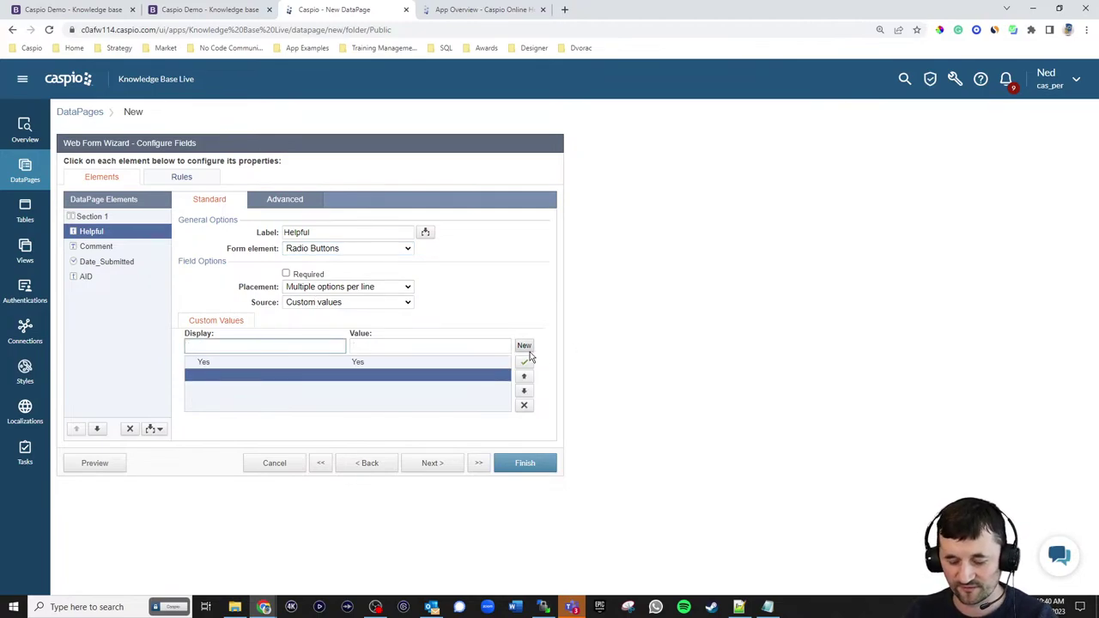
click(554, 307)
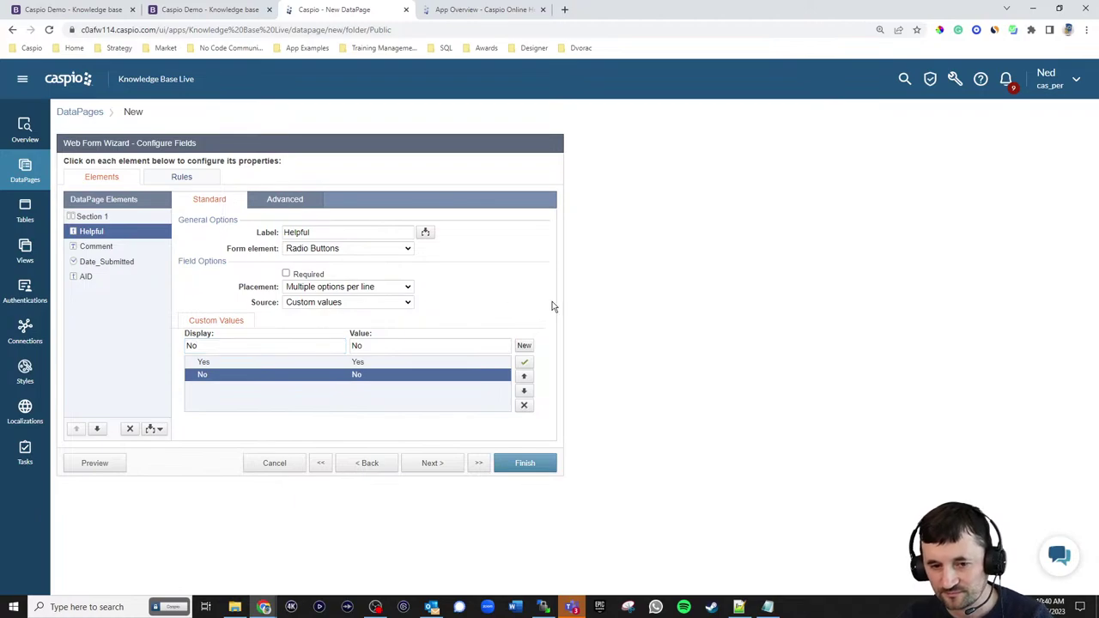
click(361, 290)
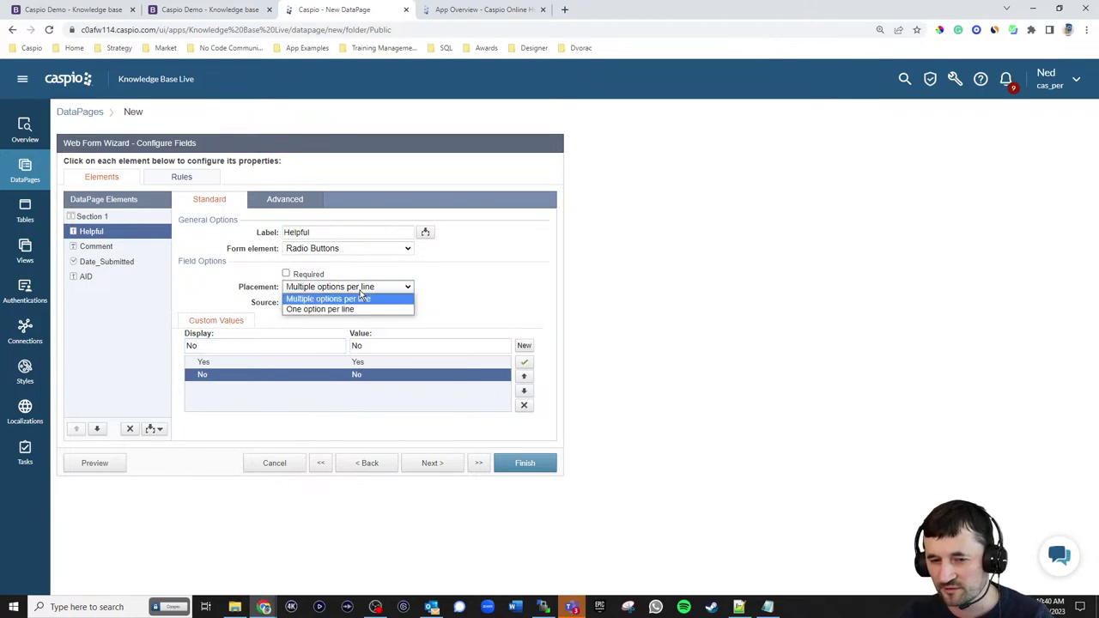
click(483, 290)
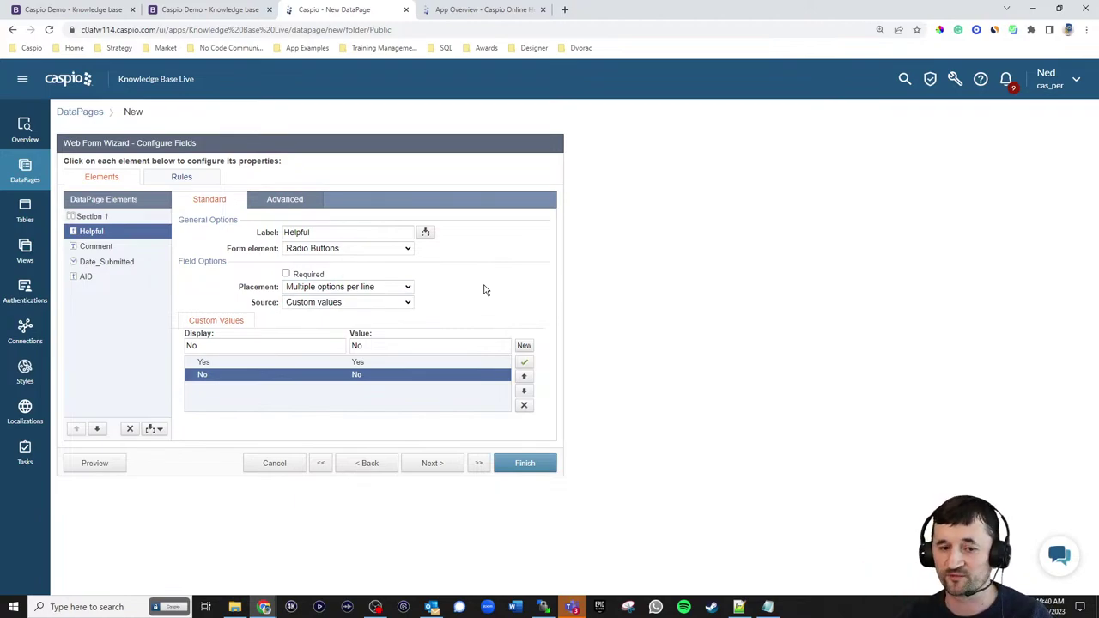
- Leave Comment unchanged and set Date_Submitted to fill in a timestamp
click(109, 248)
click(292, 251)
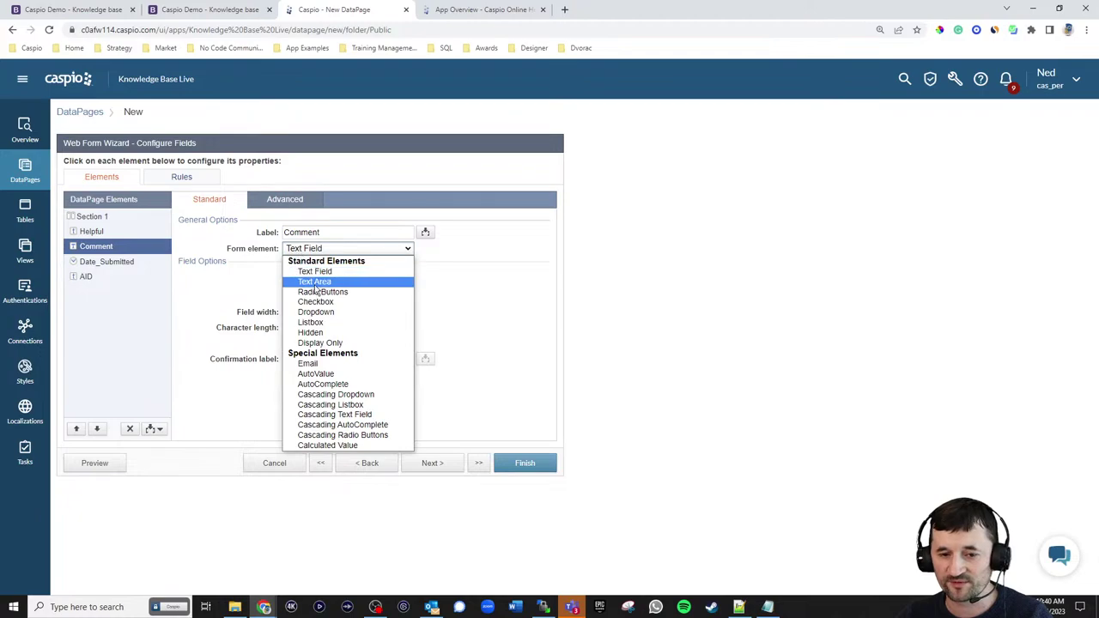
click(284, 294)
click(106, 261)
click(312, 248)
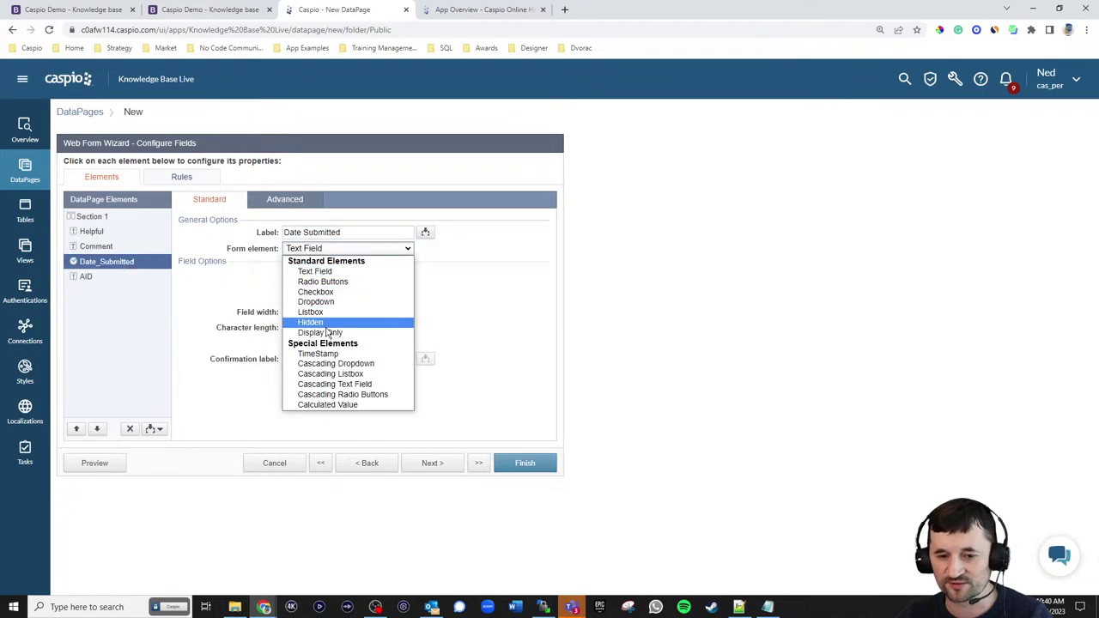
click(319, 354)
click(91, 277)
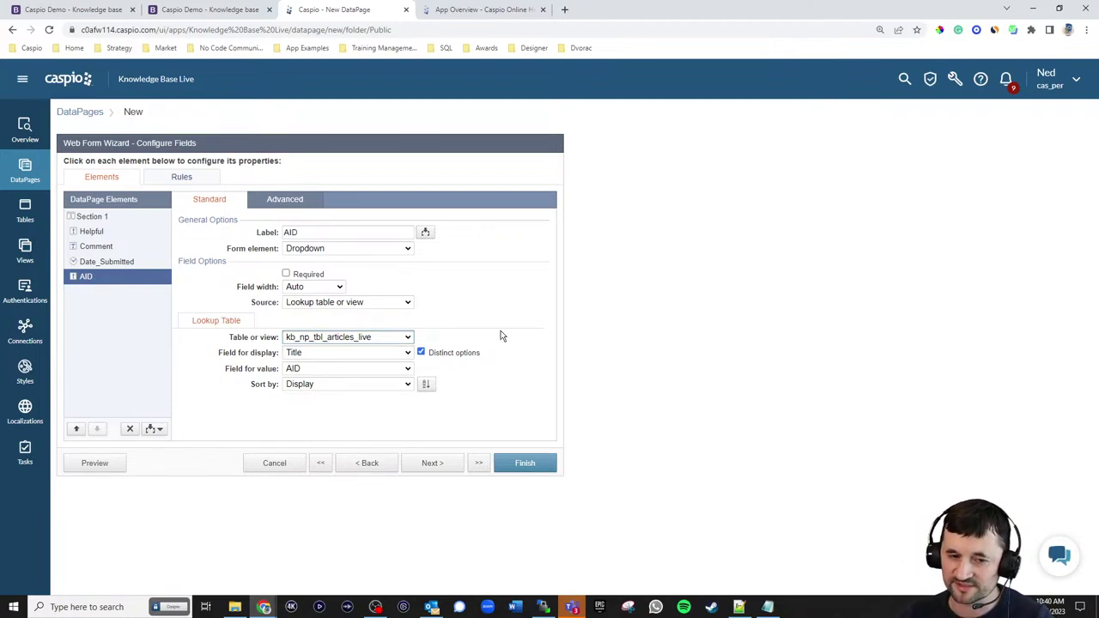
click(332, 248)
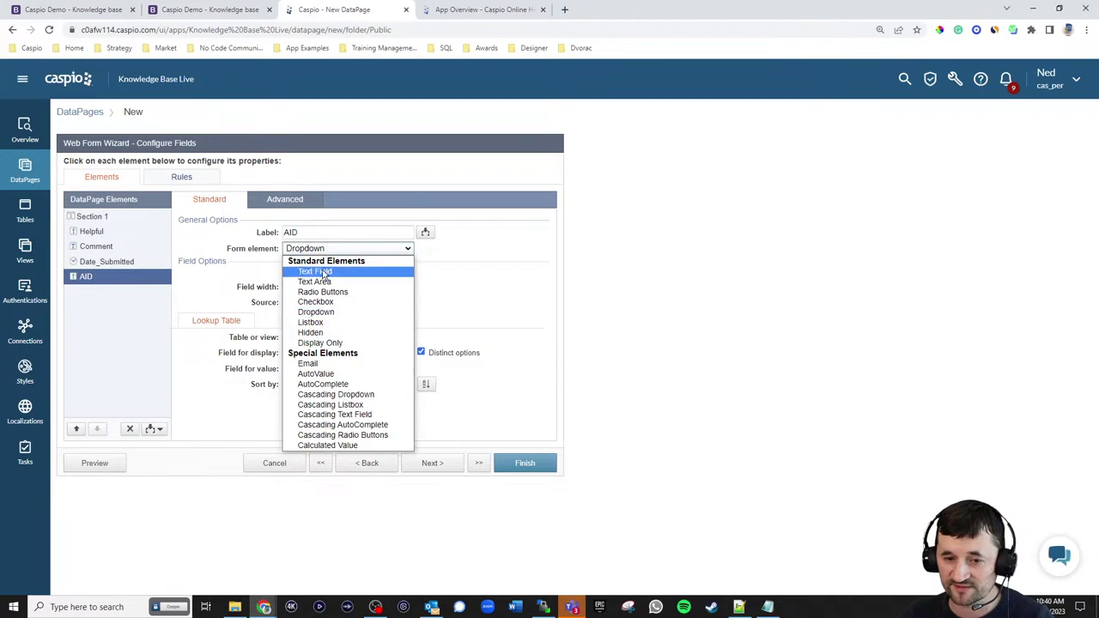
click(319, 273)
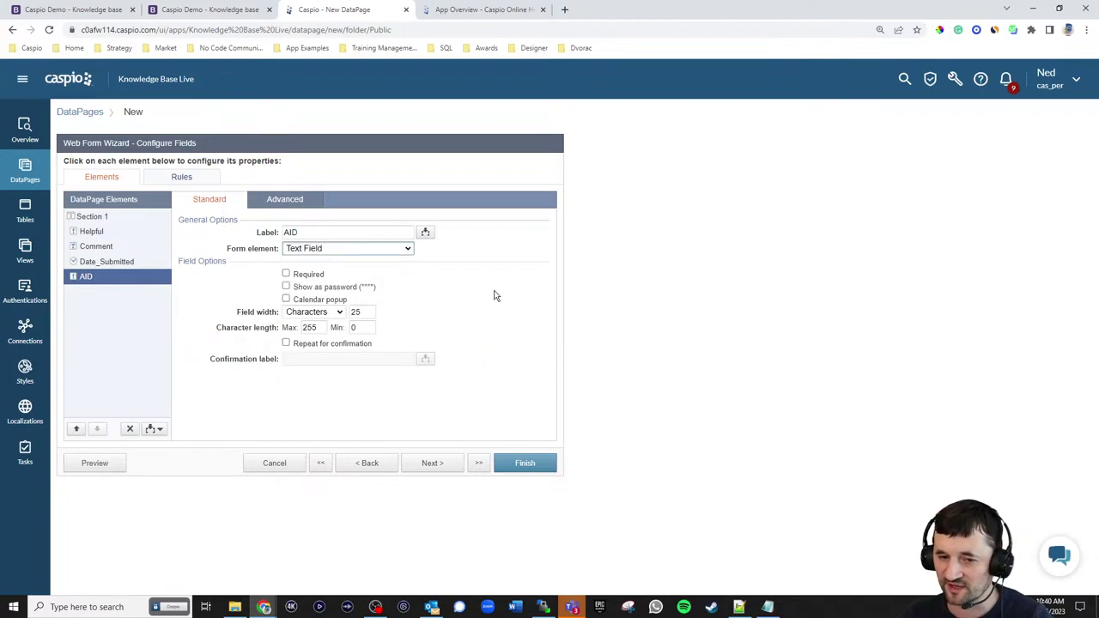
click(283, 205)
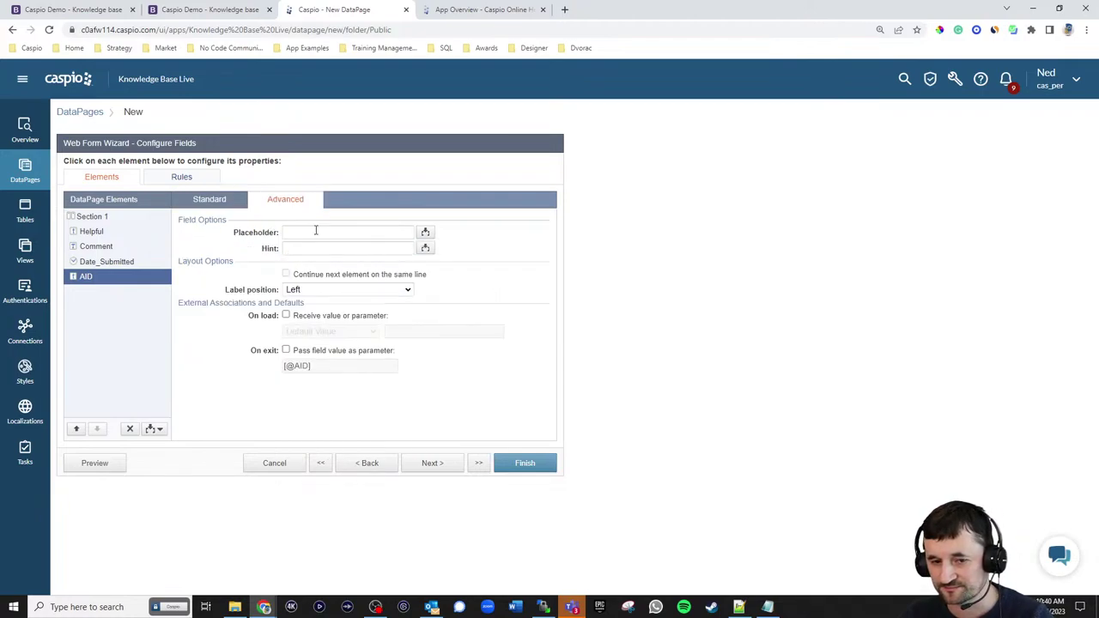
click(312, 316)
click(319, 332)
click(325, 353)
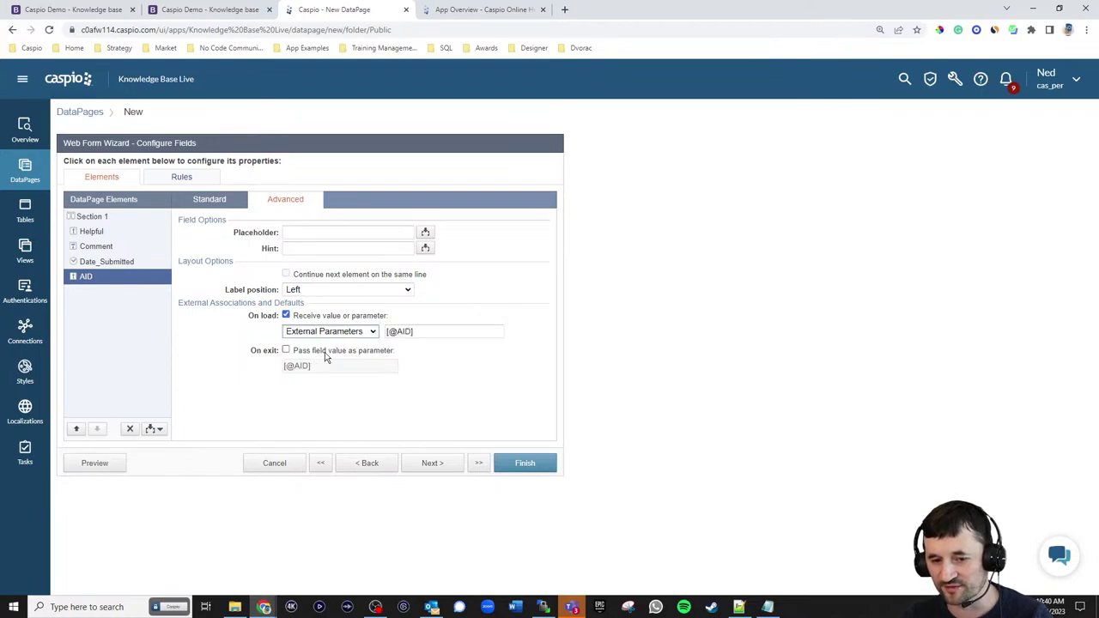
drag(395, 330, 406, 331)
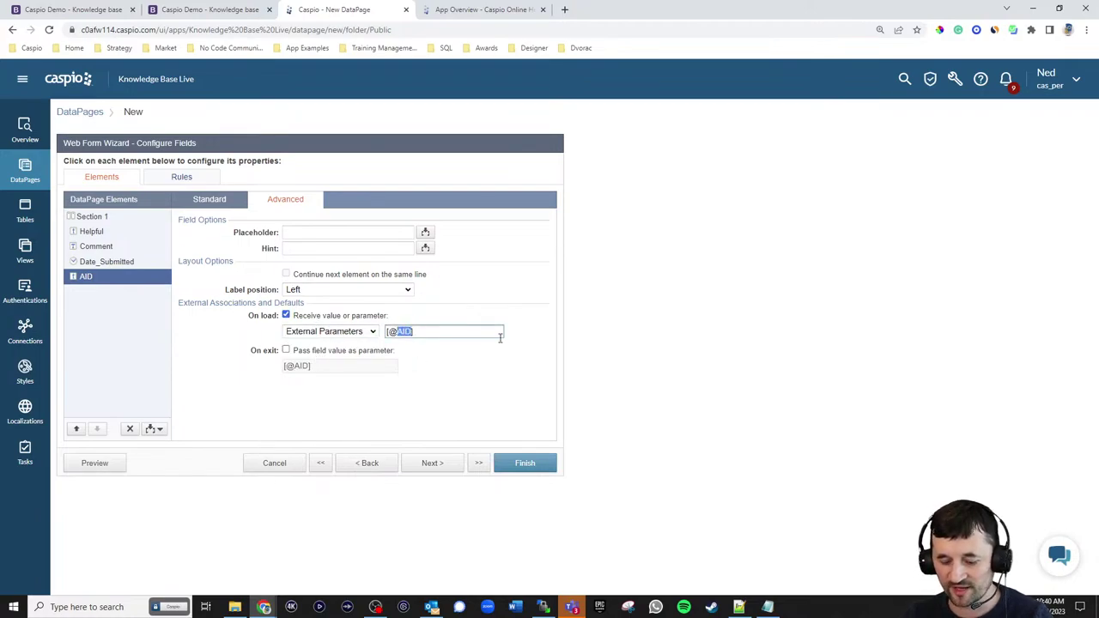
text(aid)
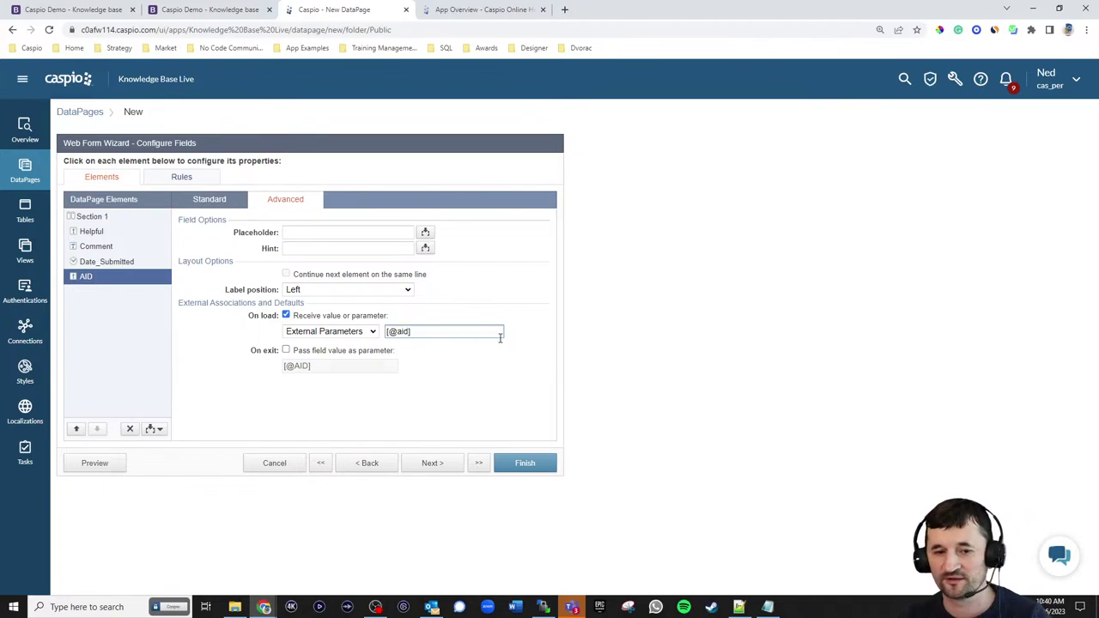
click(209, 200)
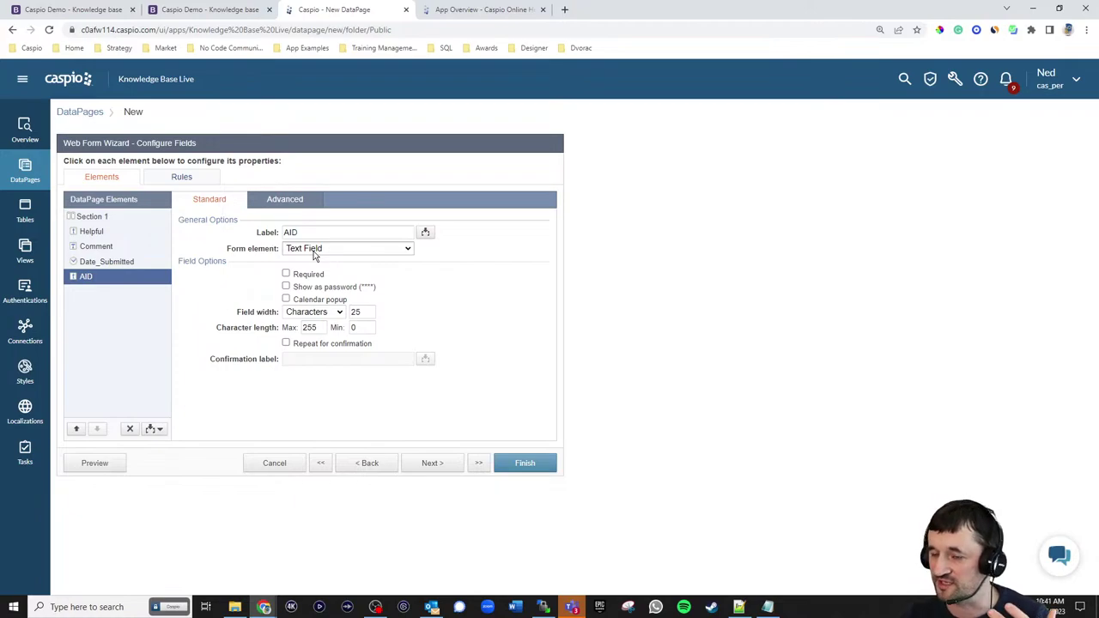
click(314, 249)
click(314, 329)
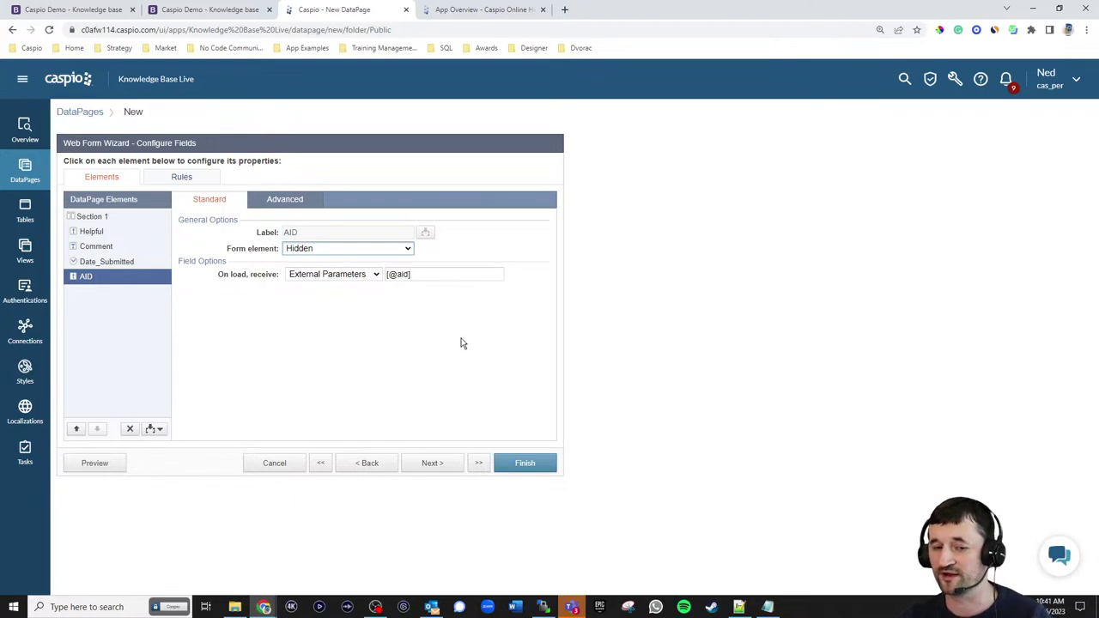
- Display 'Thank you for your feedback' after submission and finish the form
click(438, 465)
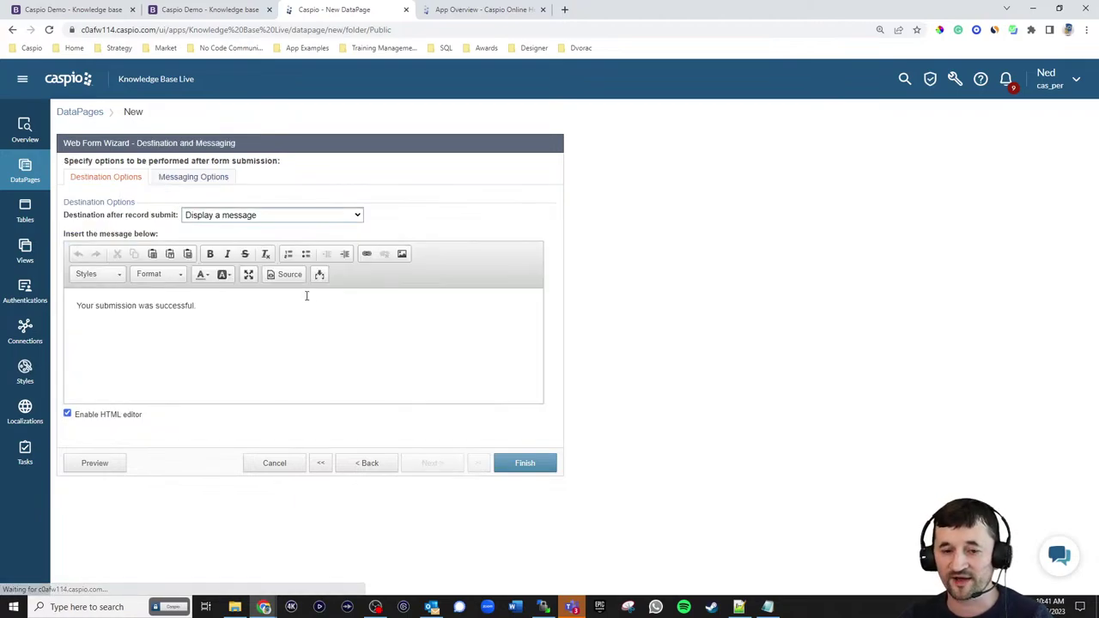
click(253, 215)
click(248, 223)
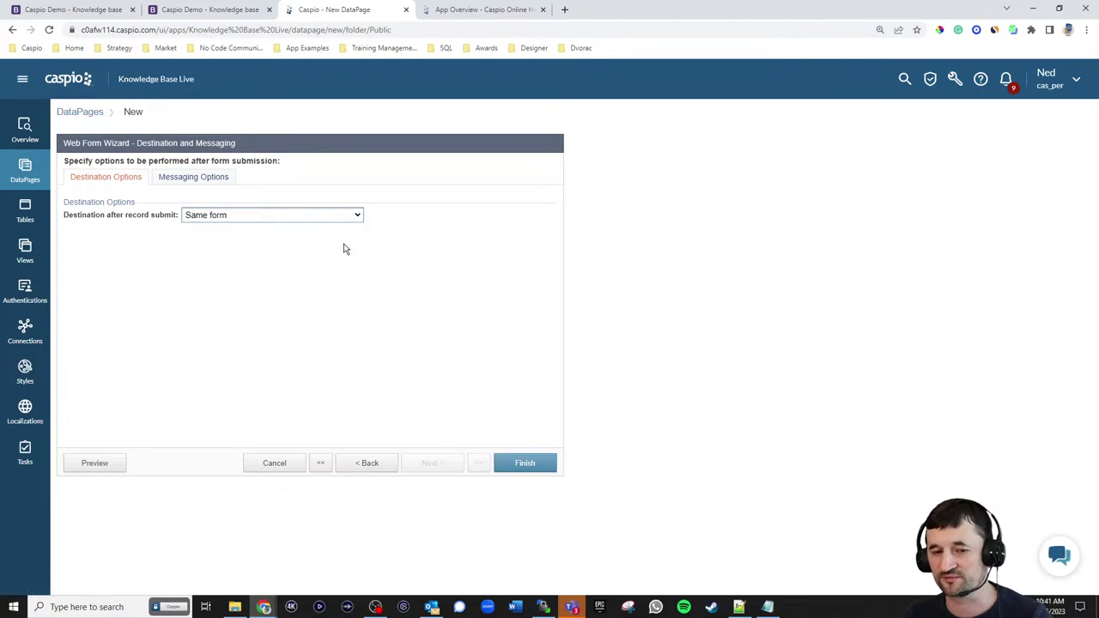
click(299, 215)
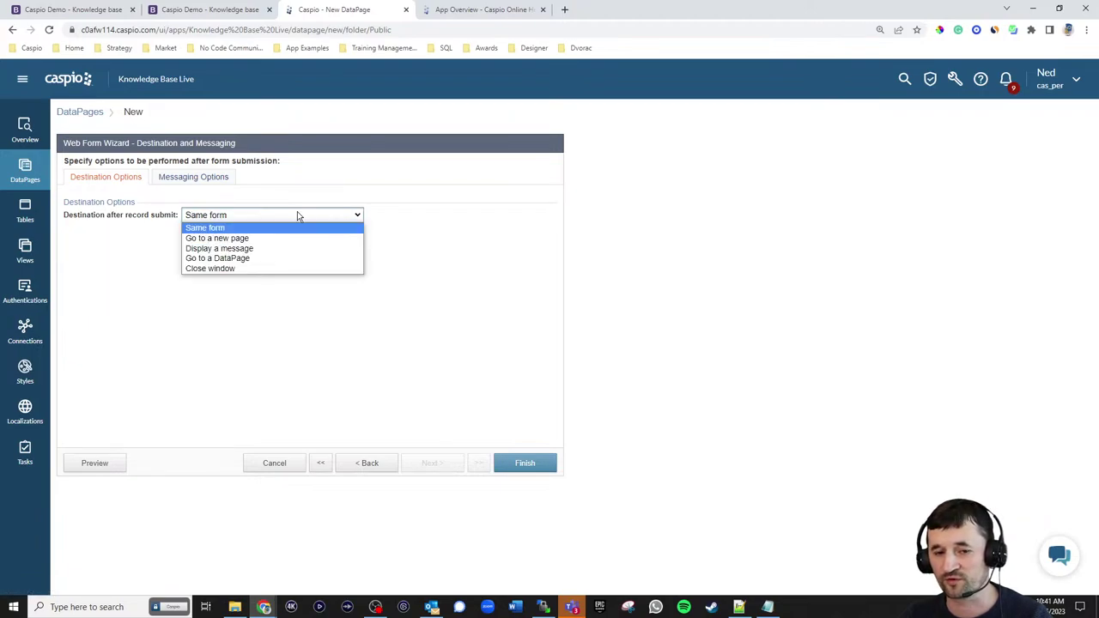
click(283, 249)
click(299, 324)
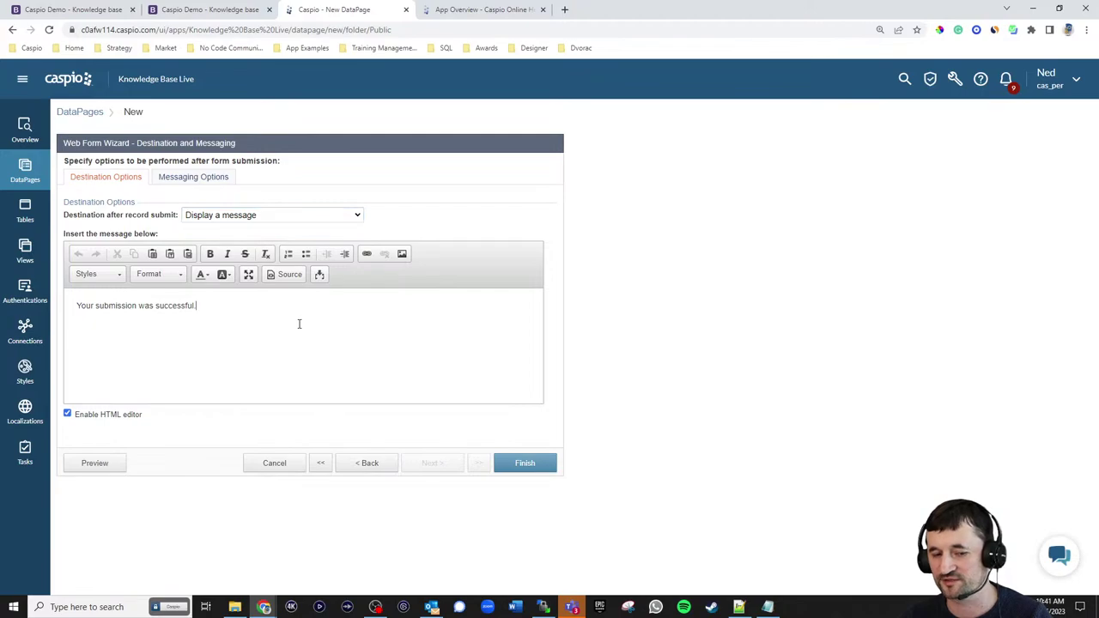
key(ctrl+a)
text(Thank)
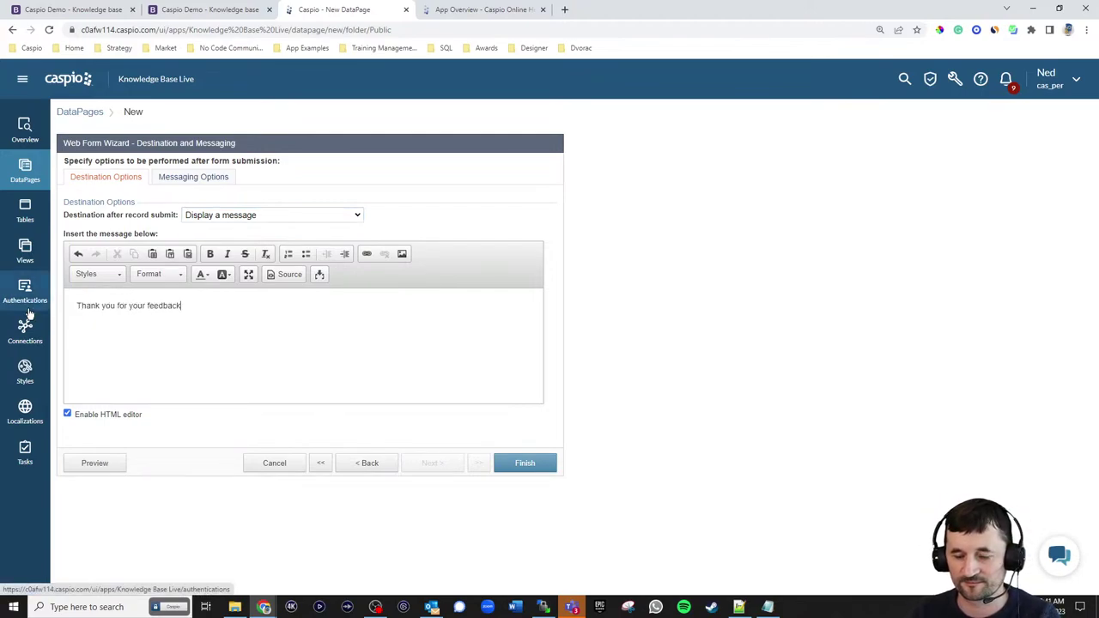
click(532, 464)
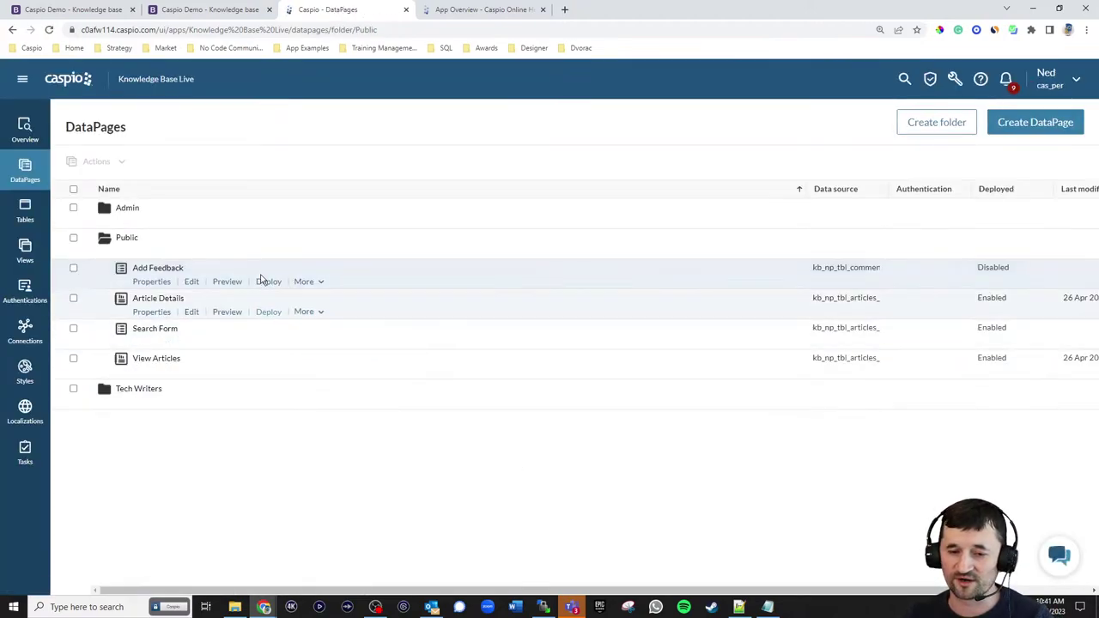
- Reopen Add Feedback for editing at its field configuration step
click(192, 281)
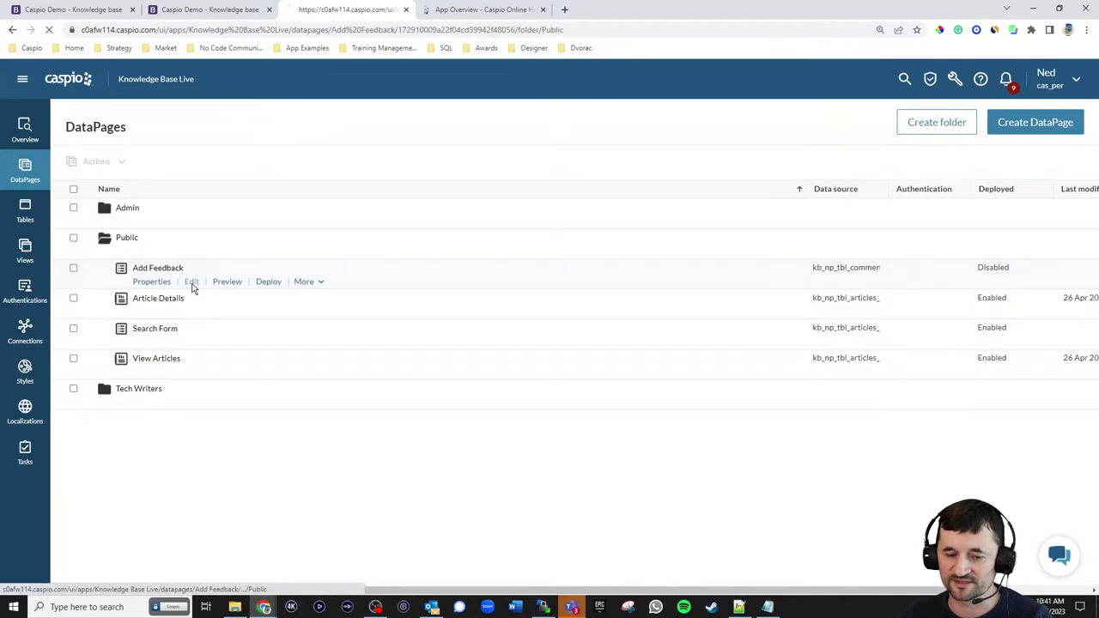
click(434, 463)
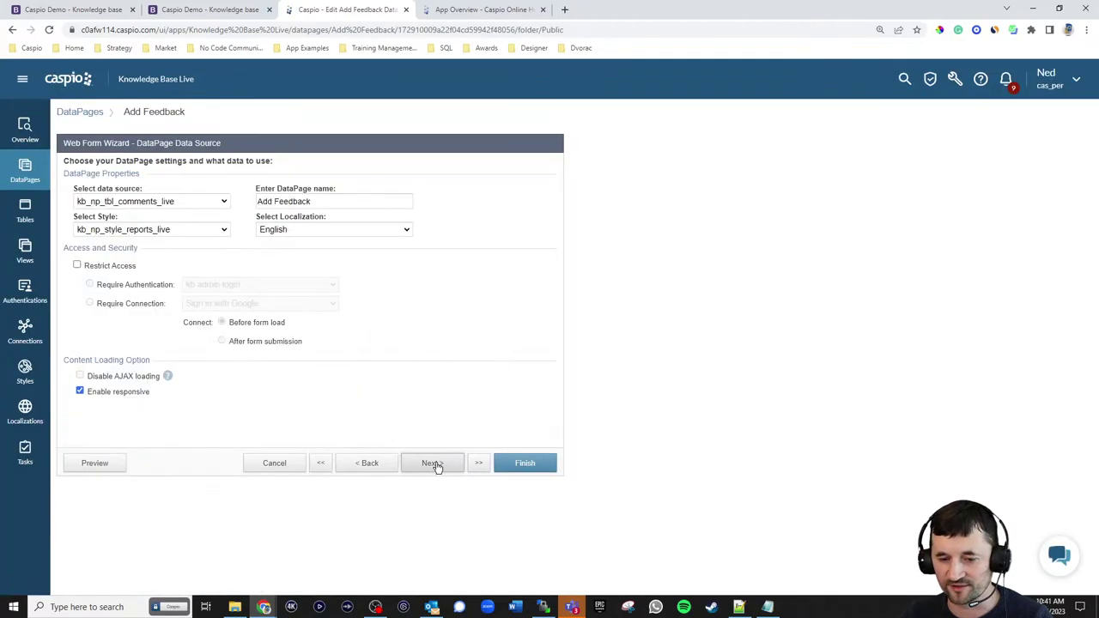
click(435, 463)
click(436, 464)
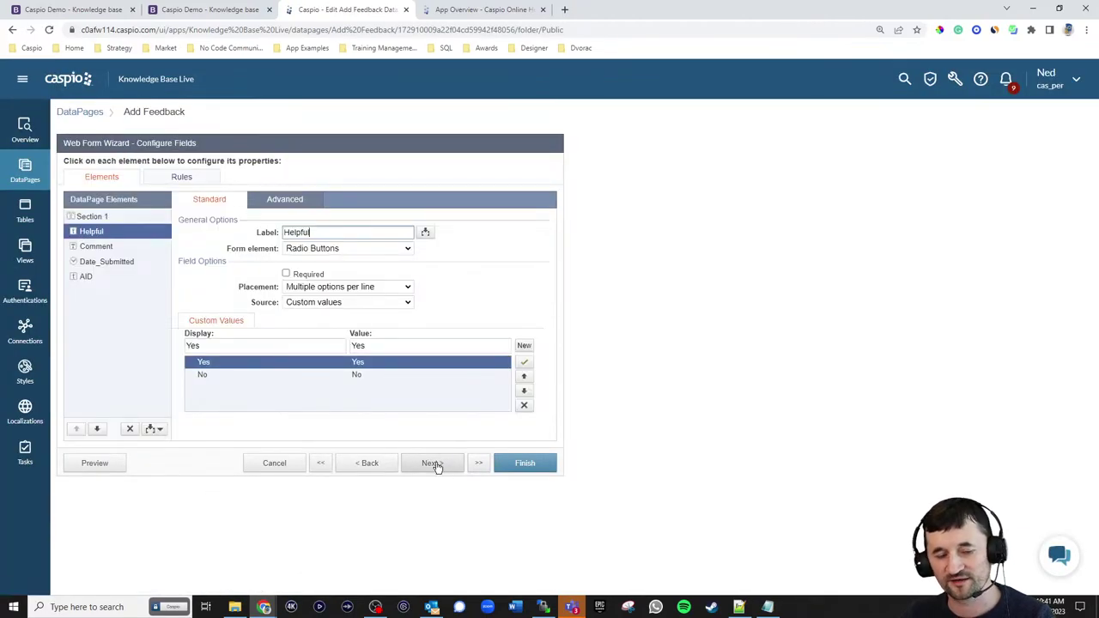
- On NewBiz, open Converting Tables to Directories and answer No to reveal the feedback box
click(94, 9)
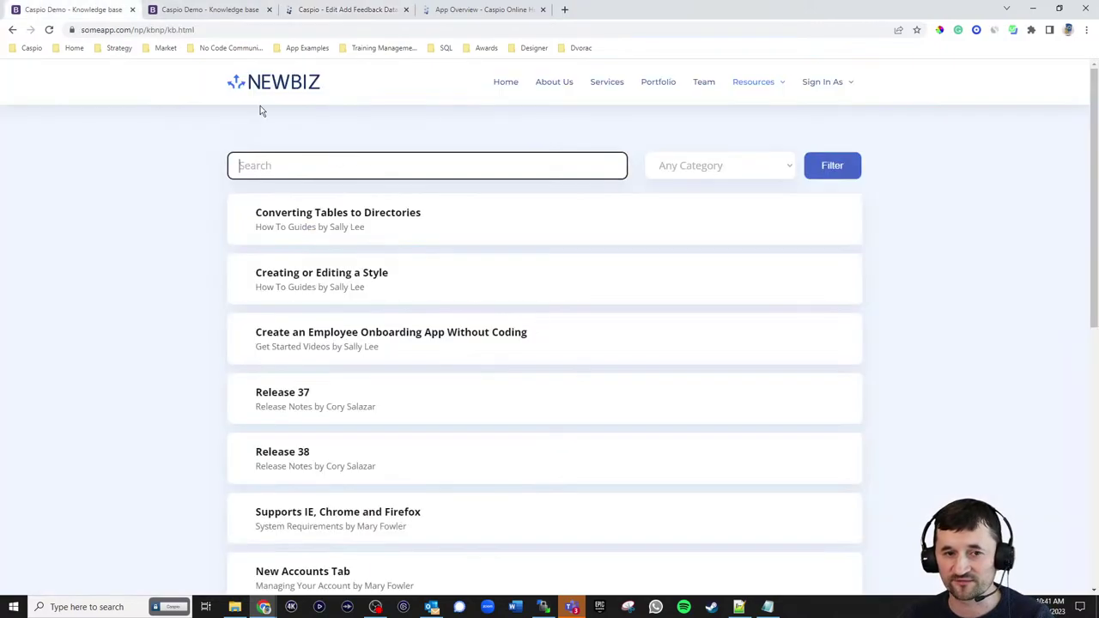
scroll(549, 266, down, 2)
scroll(326, 206, up, 2)
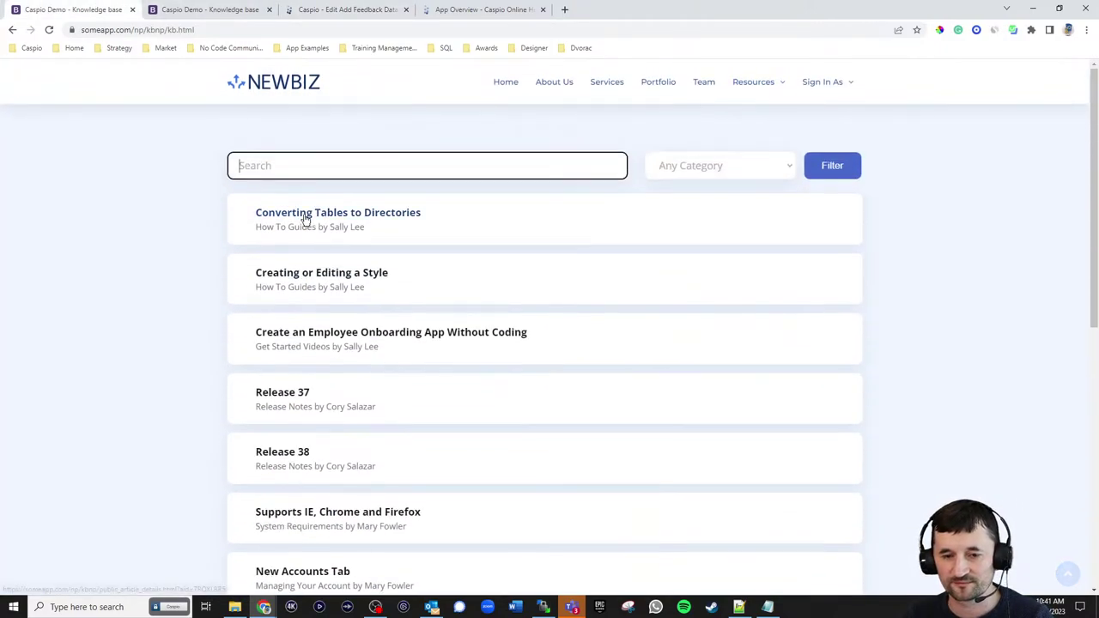
click(304, 214)
scroll(591, 343, down, 15)
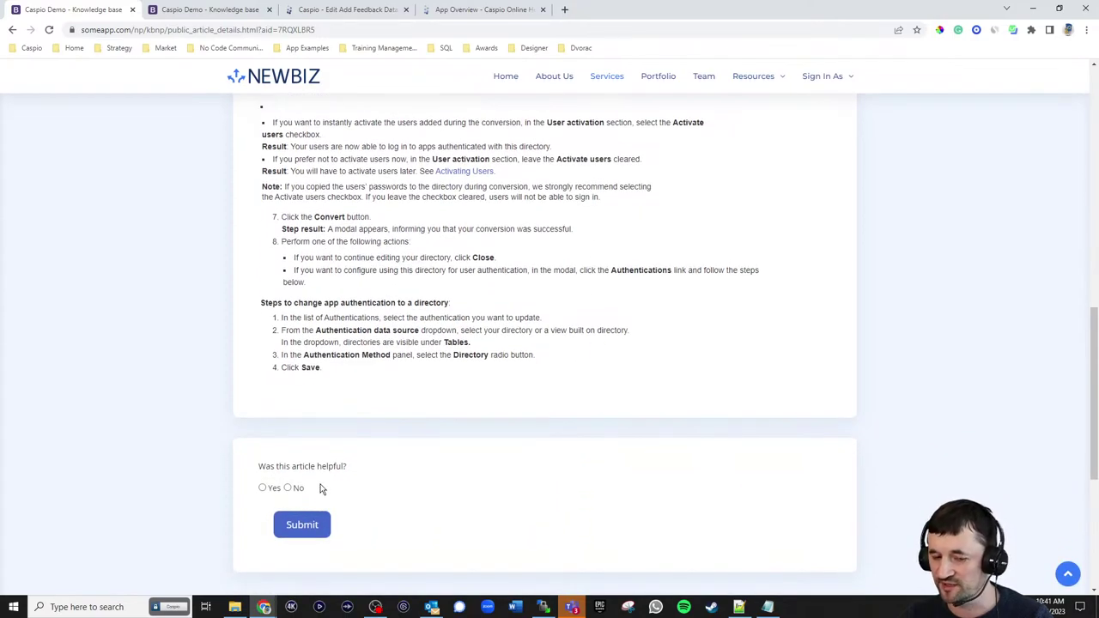
click(288, 489)
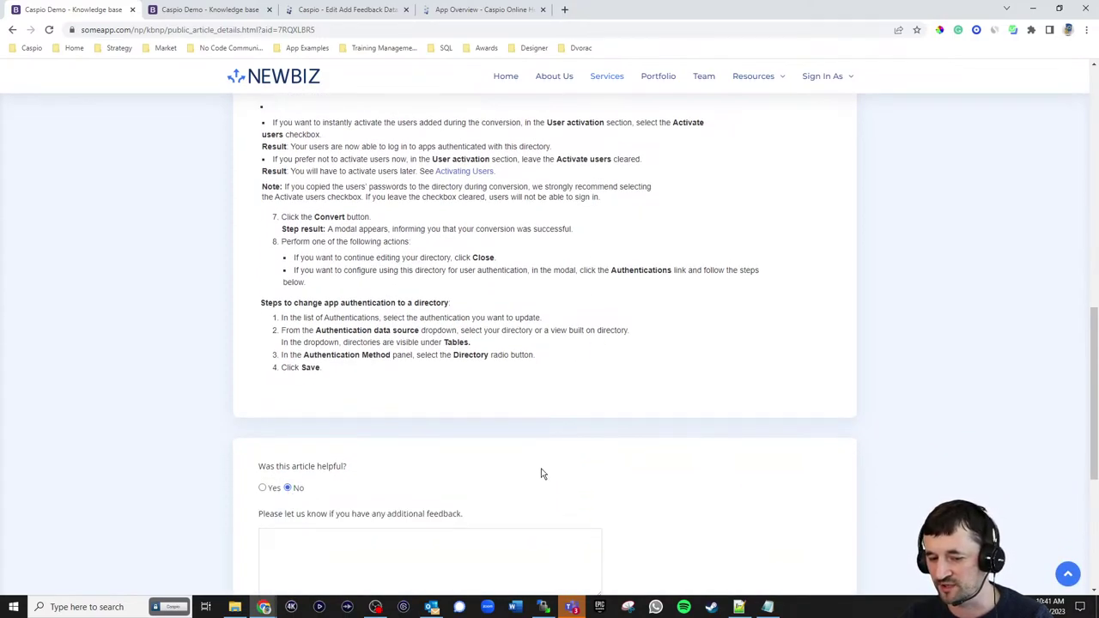
scroll(558, 472, down, 2)
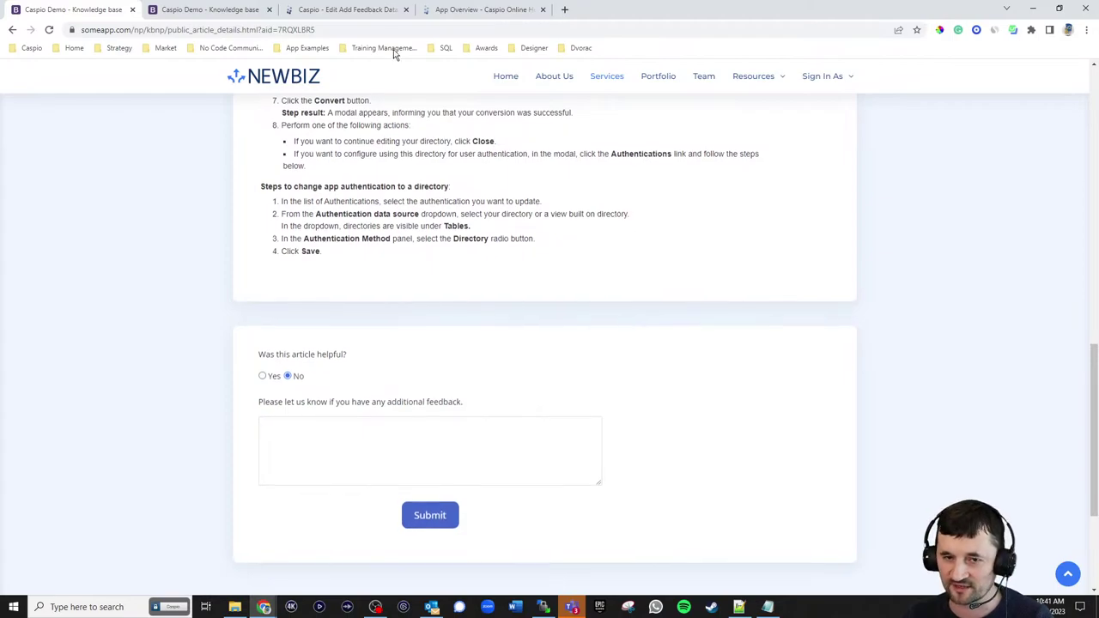
click(356, 11)
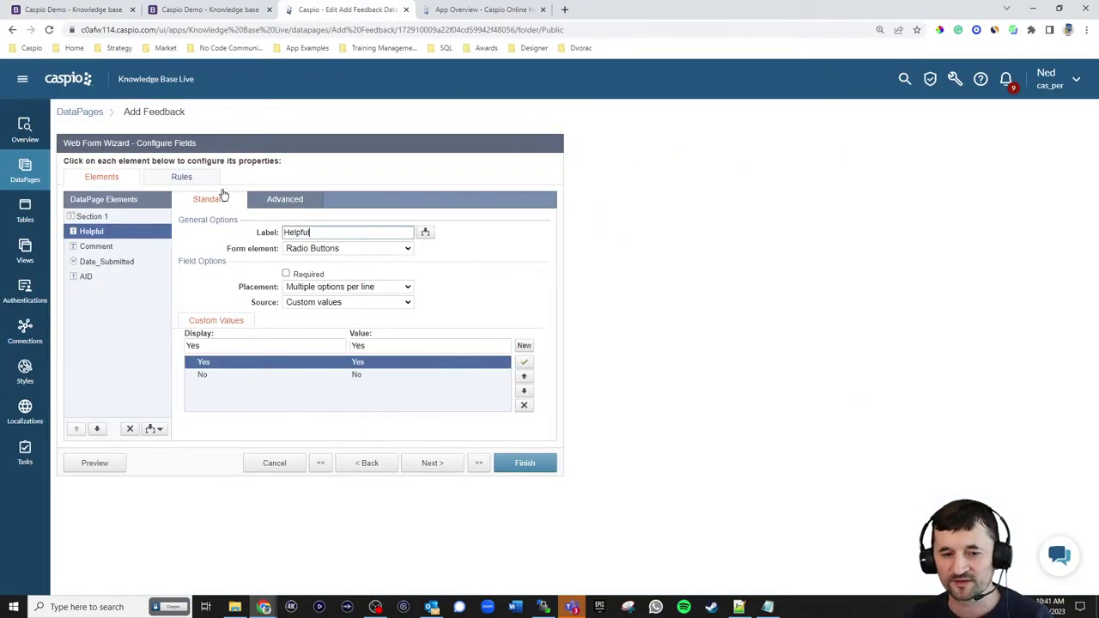
- Add a rule hiding Comment when Helpful is blank, and save Add Feedback
click(191, 178)
click(158, 430)
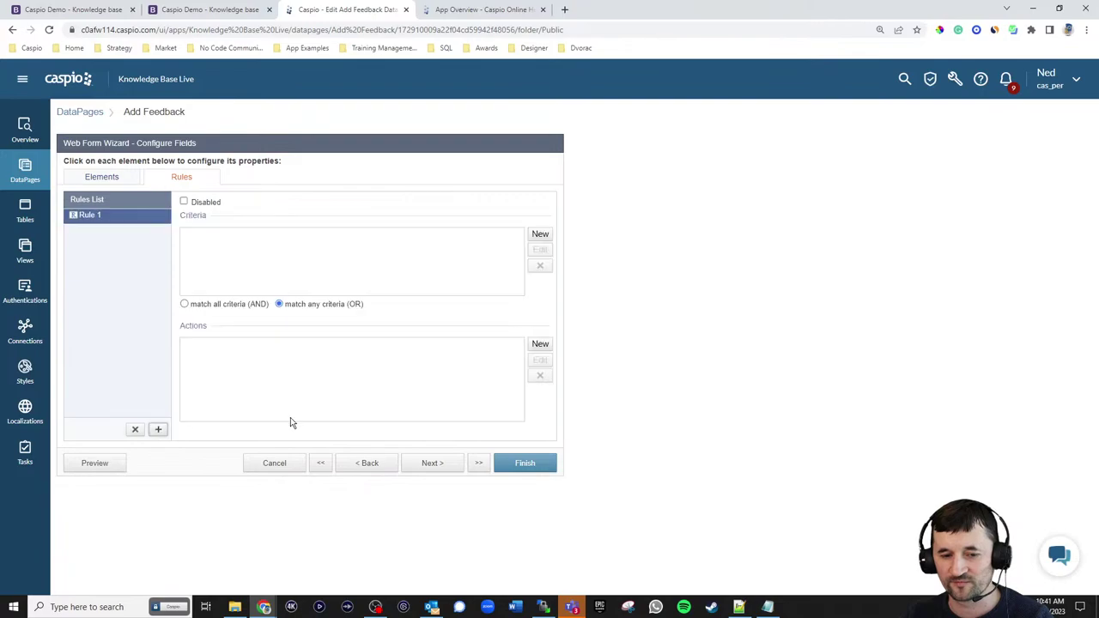
click(540, 233)
click(532, 273)
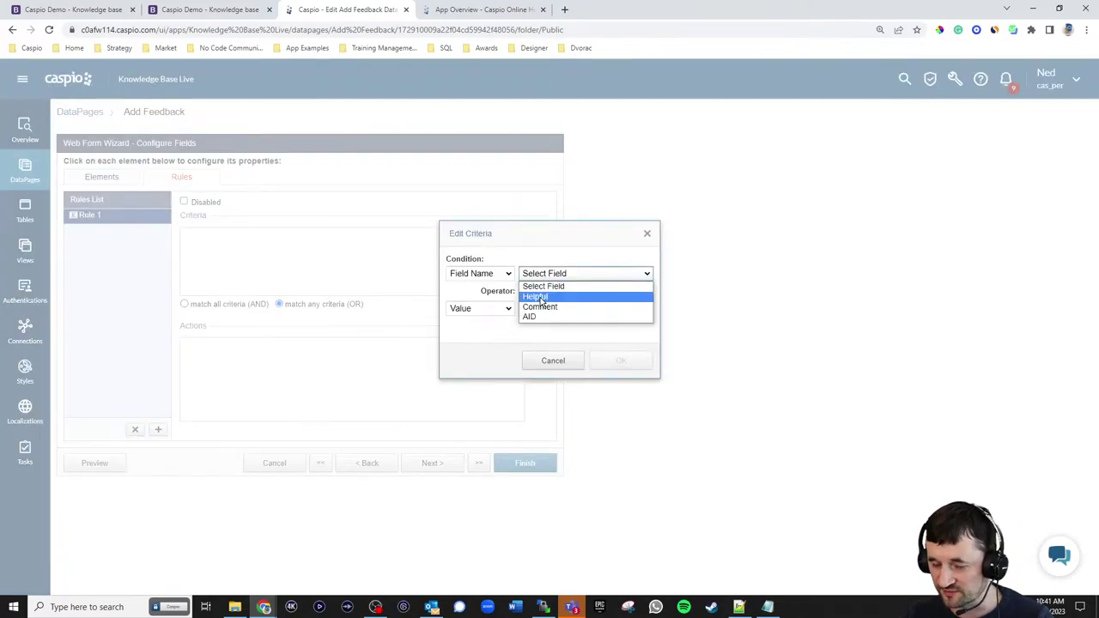
click(541, 297)
click(553, 292)
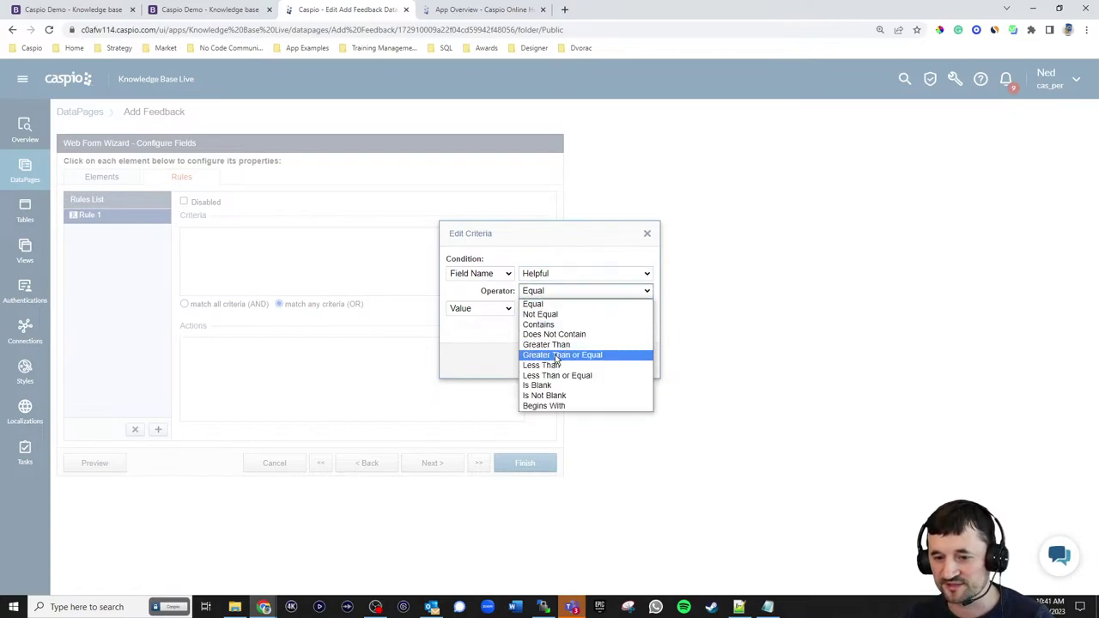
click(551, 386)
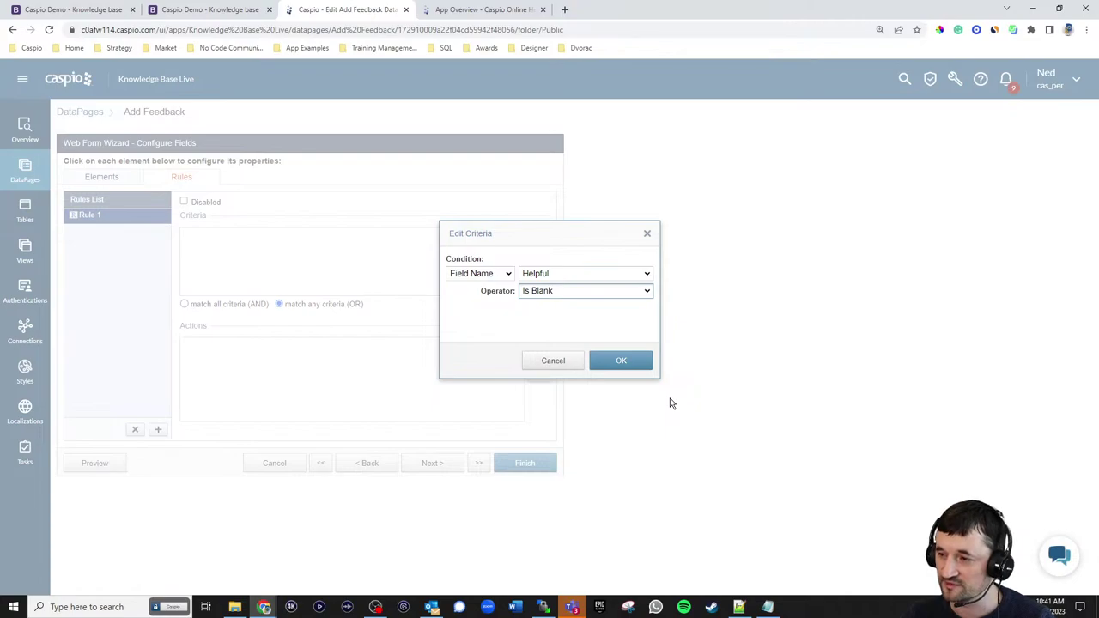
click(624, 362)
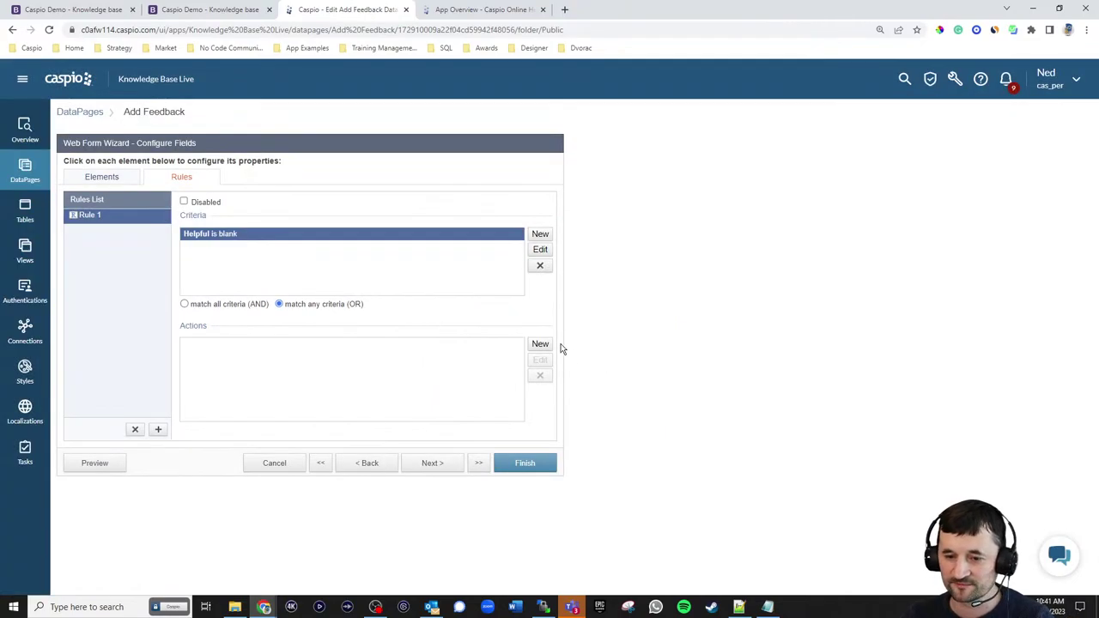
click(551, 346)
click(562, 283)
click(543, 301)
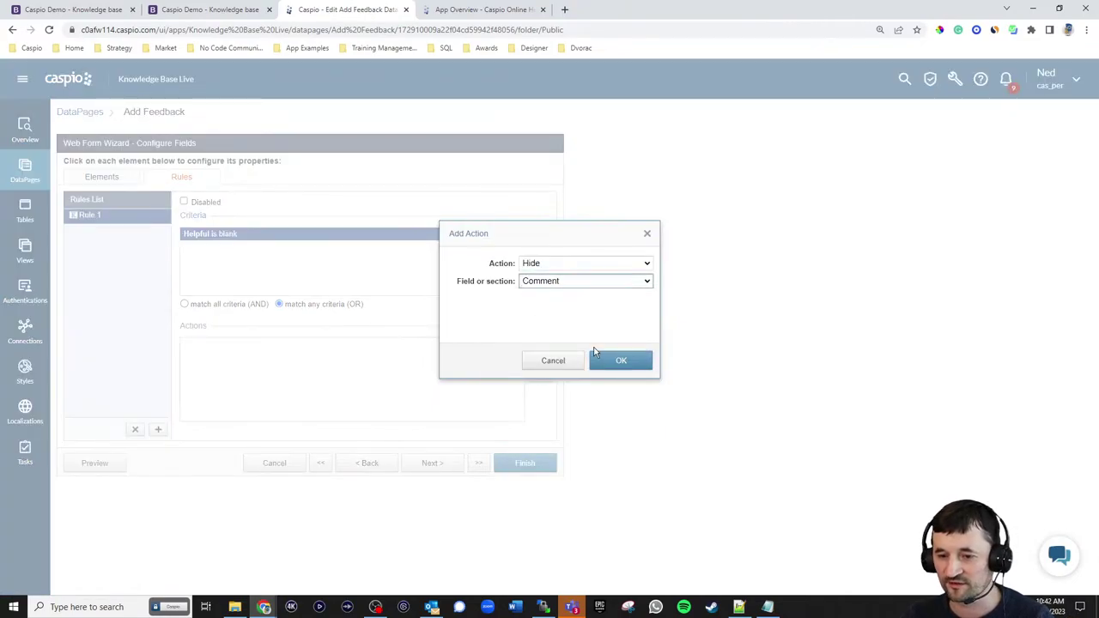
click(618, 363)
click(551, 464)
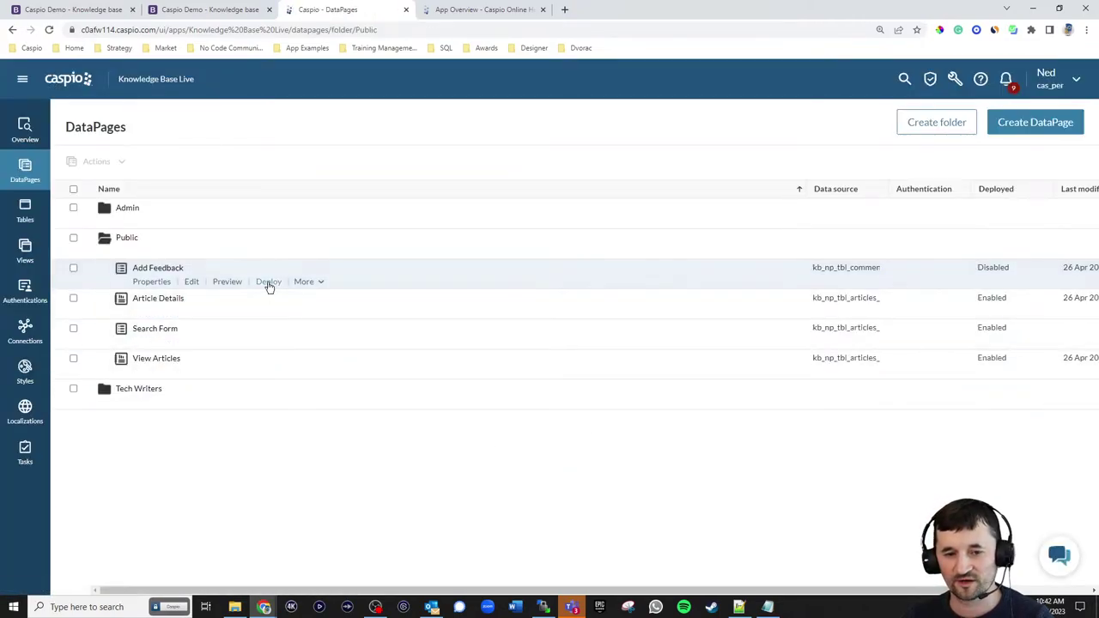
- Deploy Add Feedback and copy its embed code
click(269, 282)
click(487, 195)
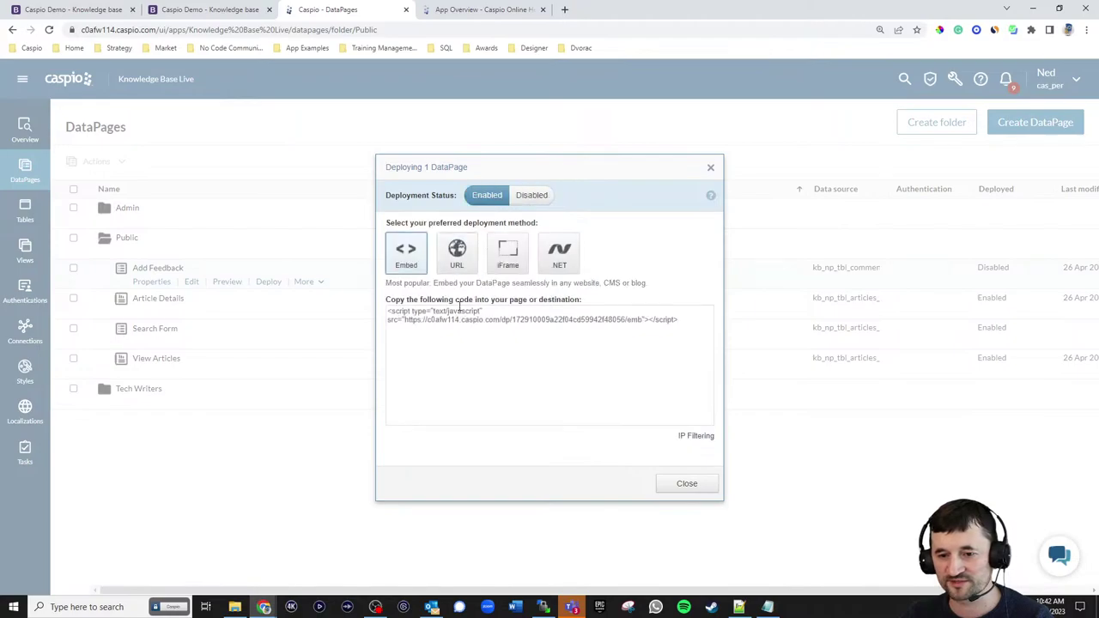
click(459, 315)
key(ctrl+c)
click(687, 483)
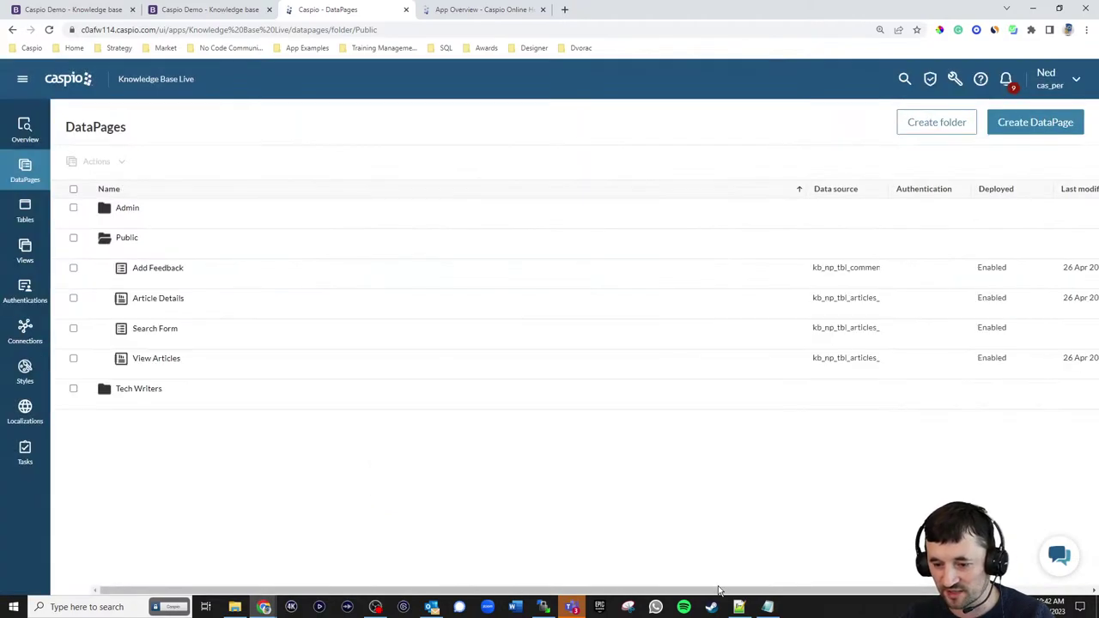
- Paste the embed script over 'Comment Form' on line 111 of public_article_details.html and save
click(739, 607)
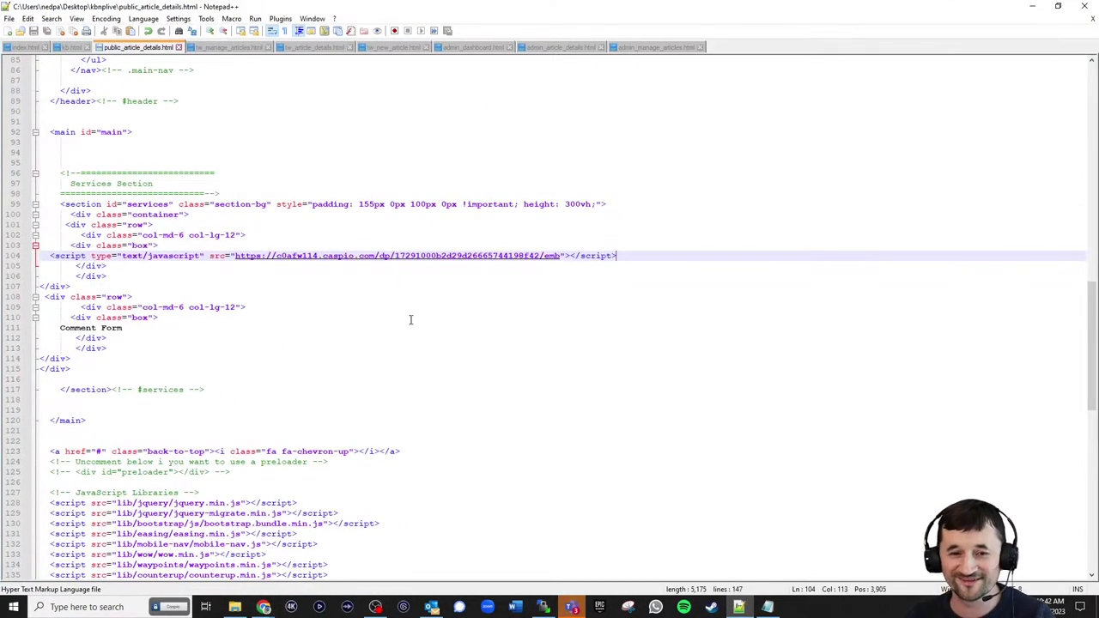
drag(156, 333, 60, 329)
key(ctrl+v)
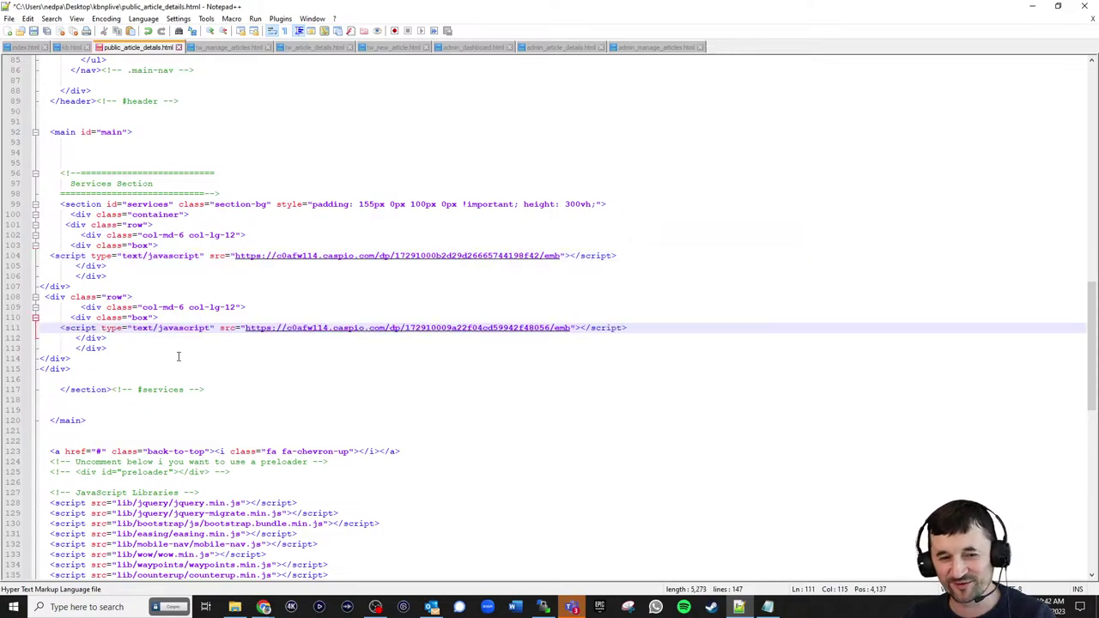
key(ctrl+s)
- Upload public_article_details.html to the server in WinSCP
click(1033, 9)
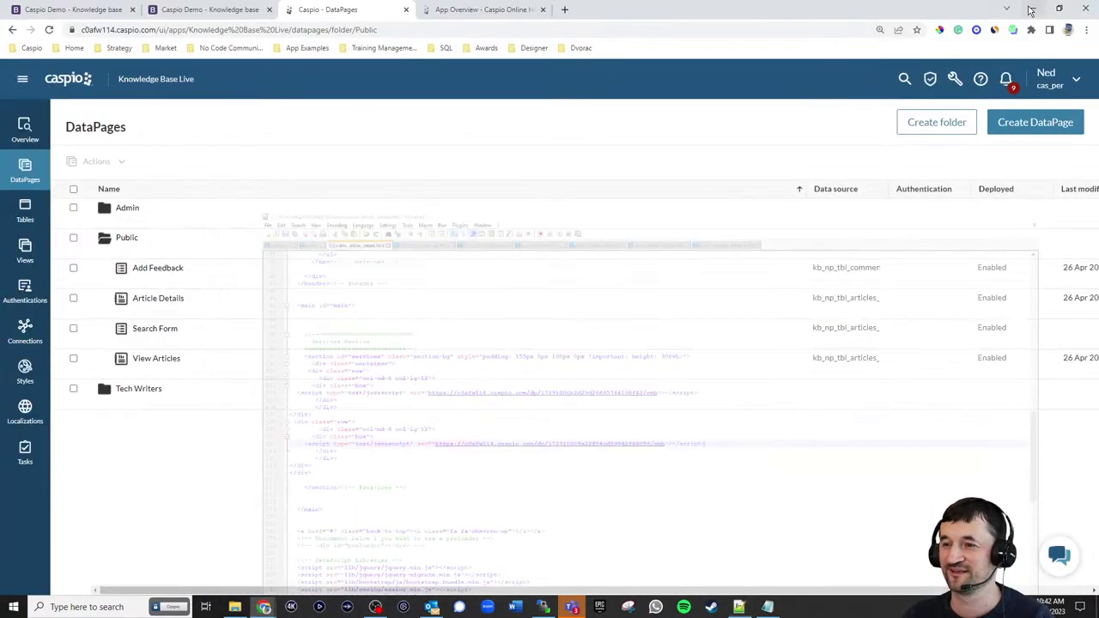
click(544, 606)
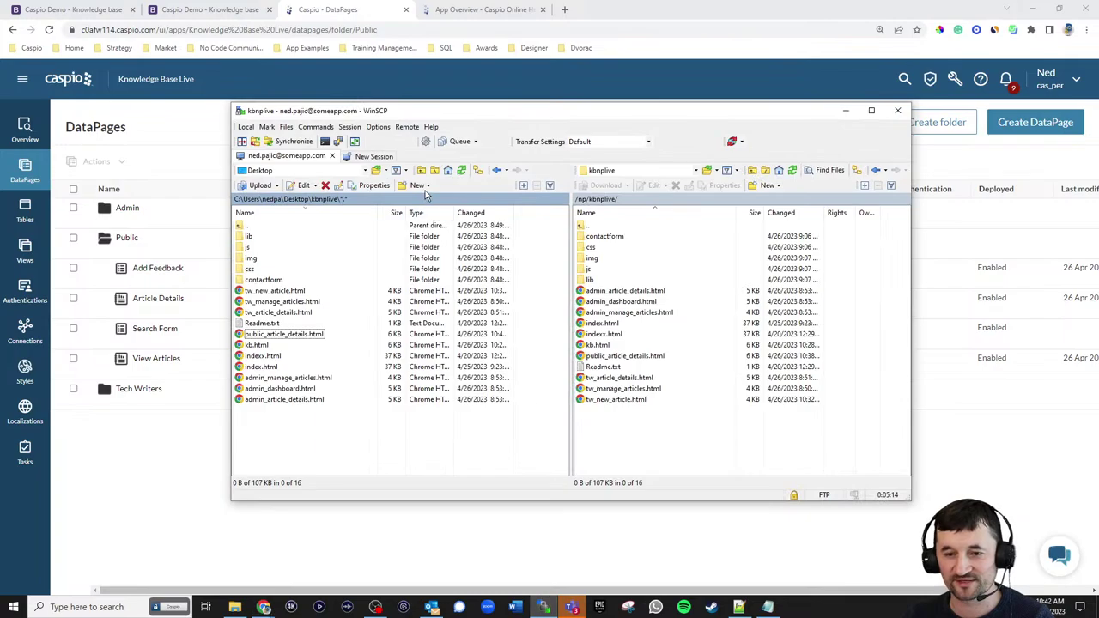
drag(296, 334, 670, 438)
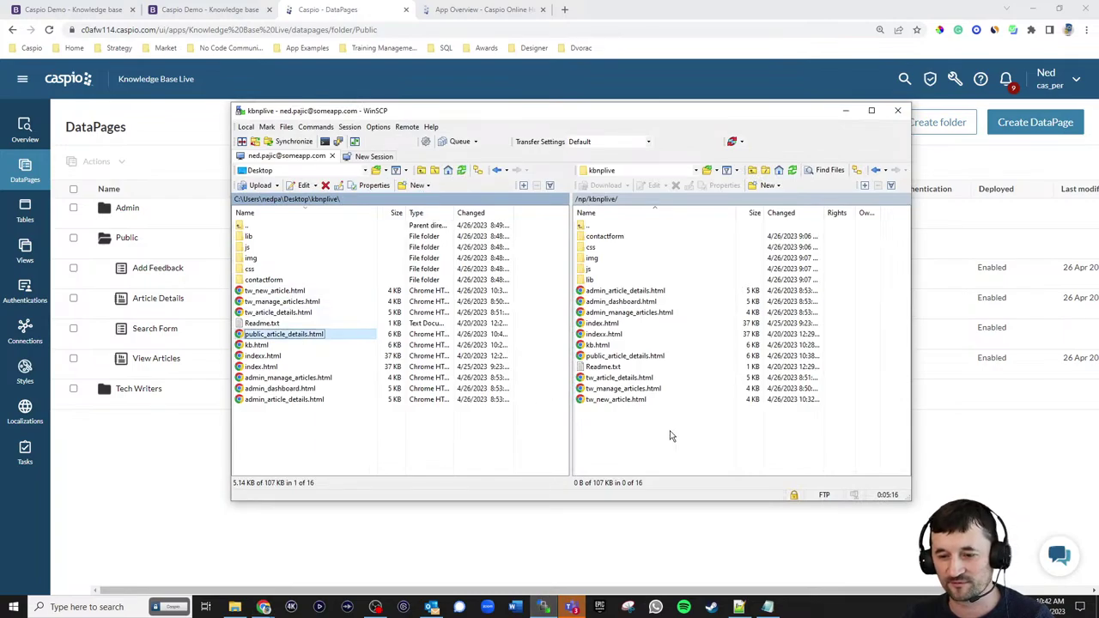
click(206, 10)
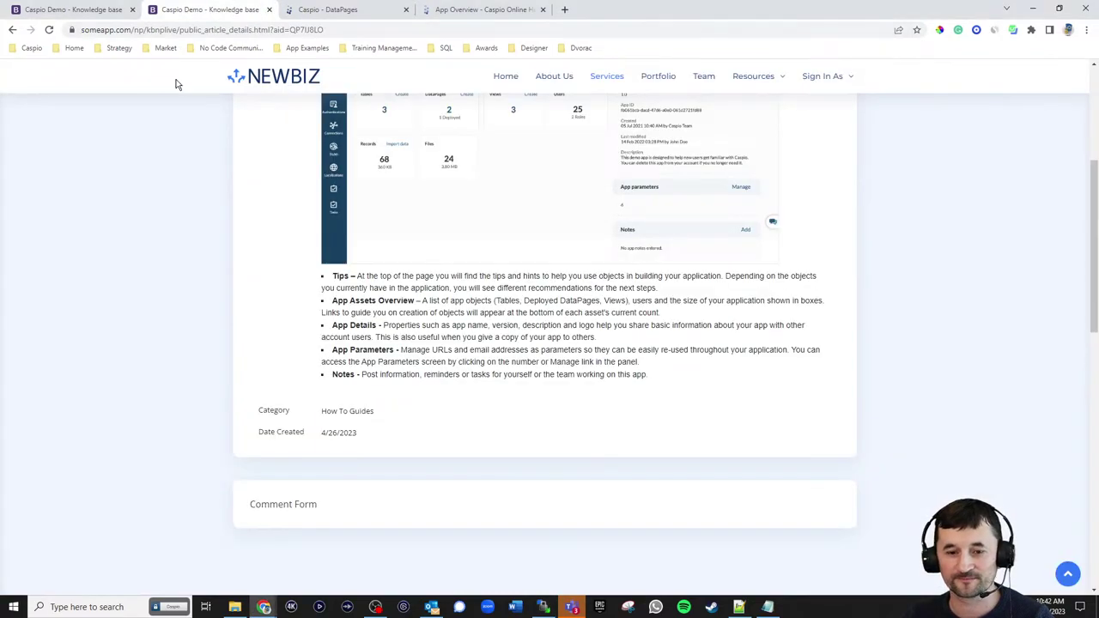
- Reload the article, answer No to reveal the Comment box, and check the aid value in the URL
click(49, 31)
scroll(854, 346, down, 1)
scroll(853, 344, down, 1)
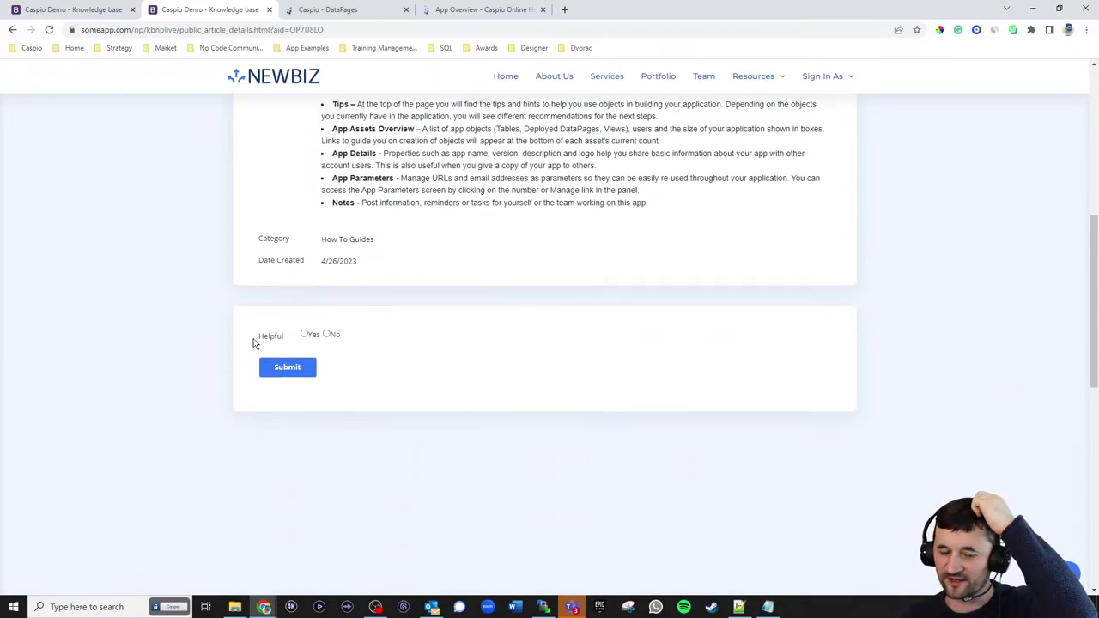
click(329, 337)
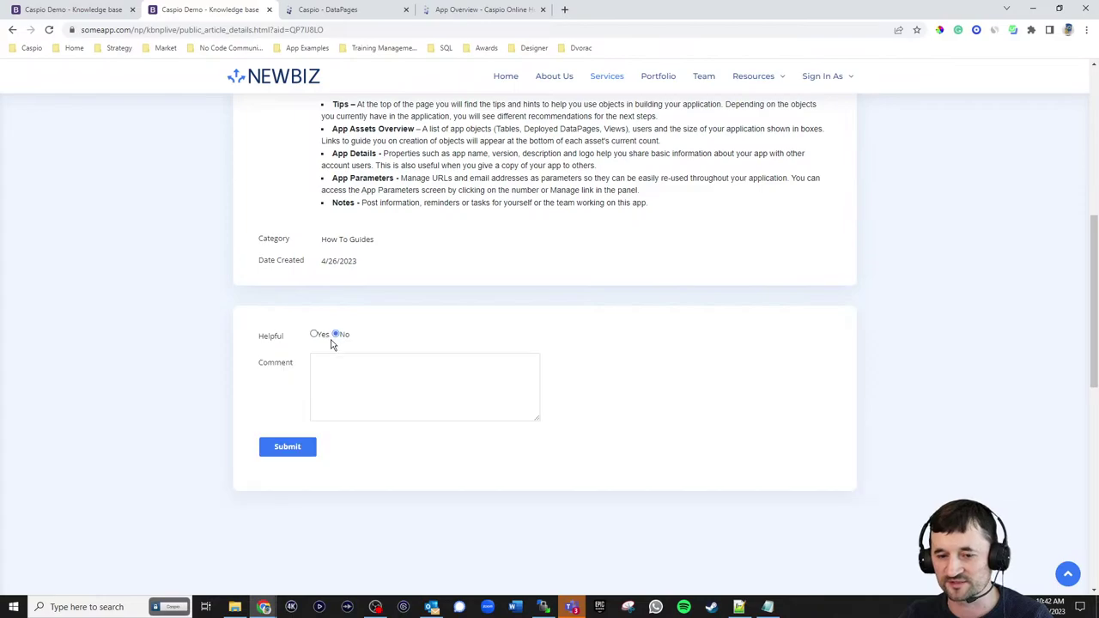
click(352, 385)
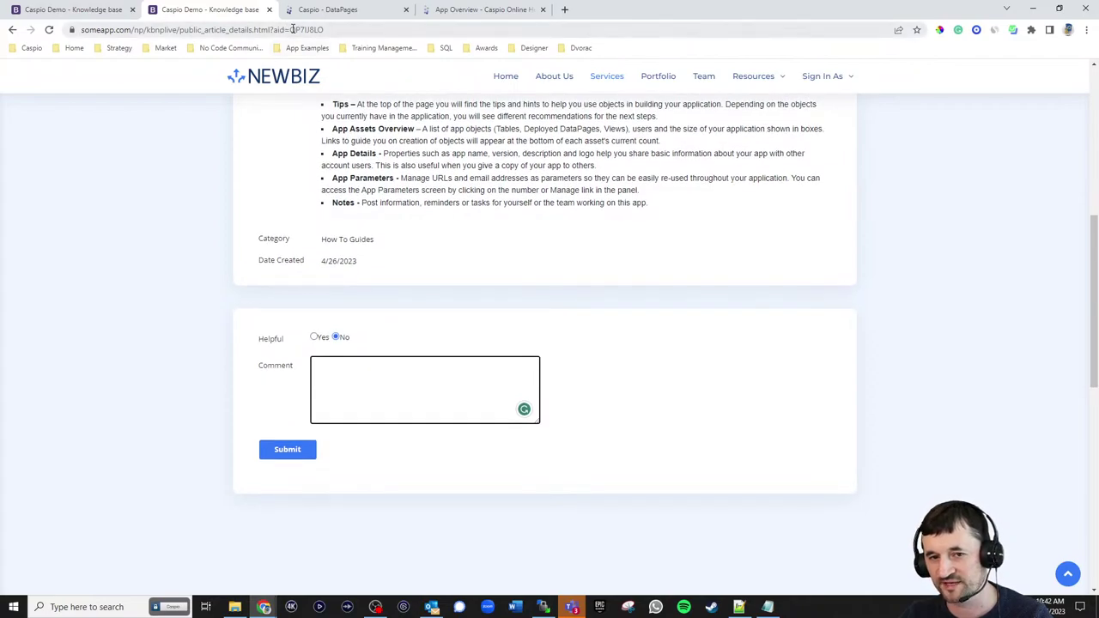
click(335, 30)
double_click(335, 30)
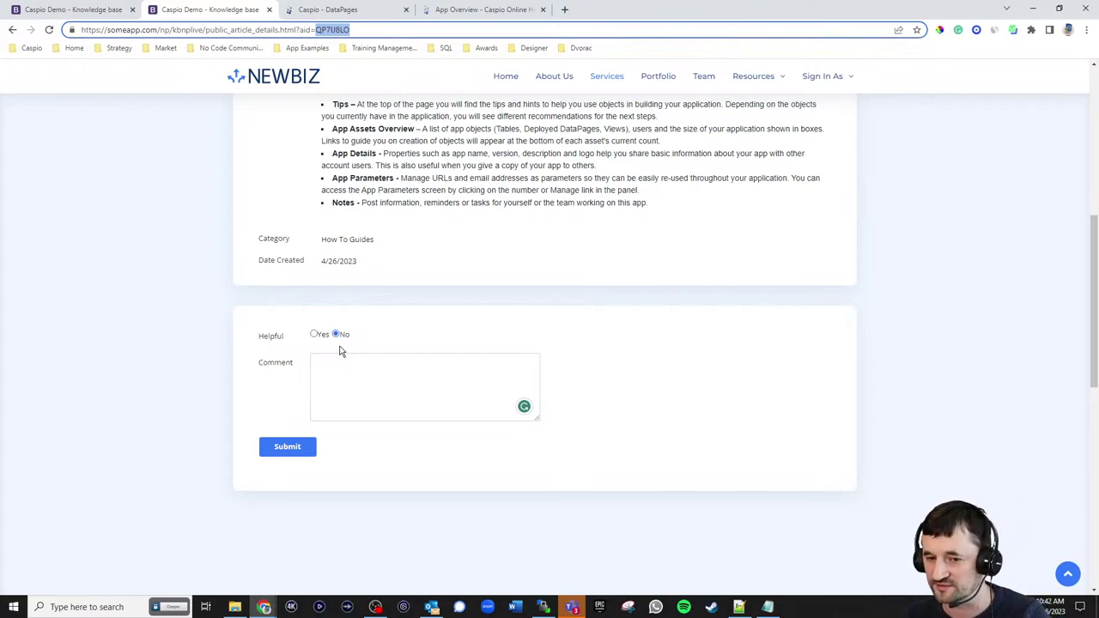
click(495, 344)
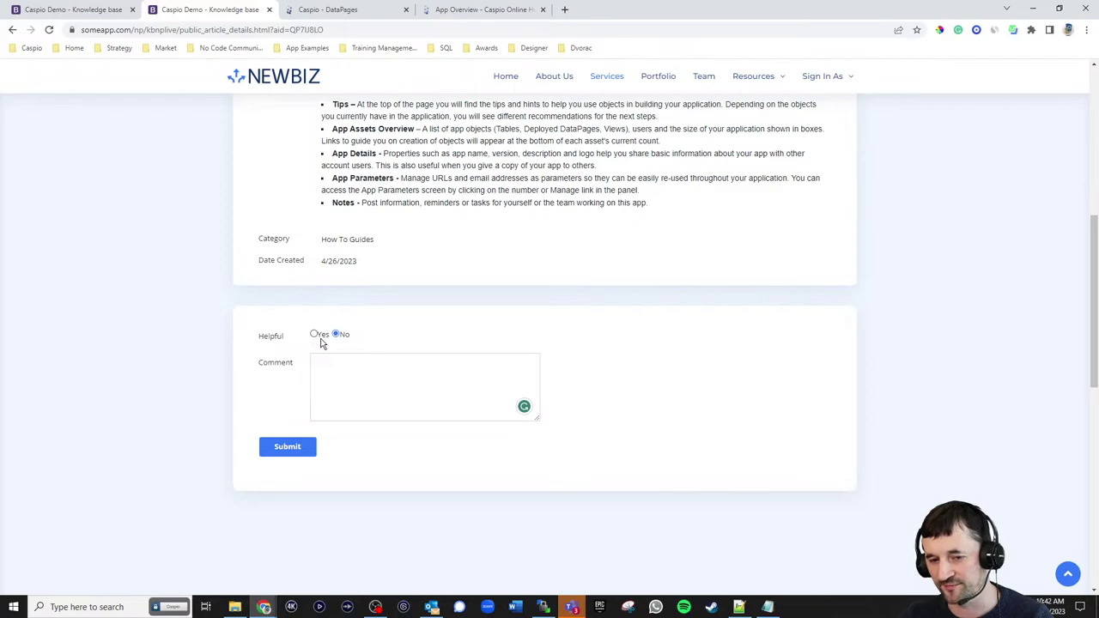
click(335, 10)
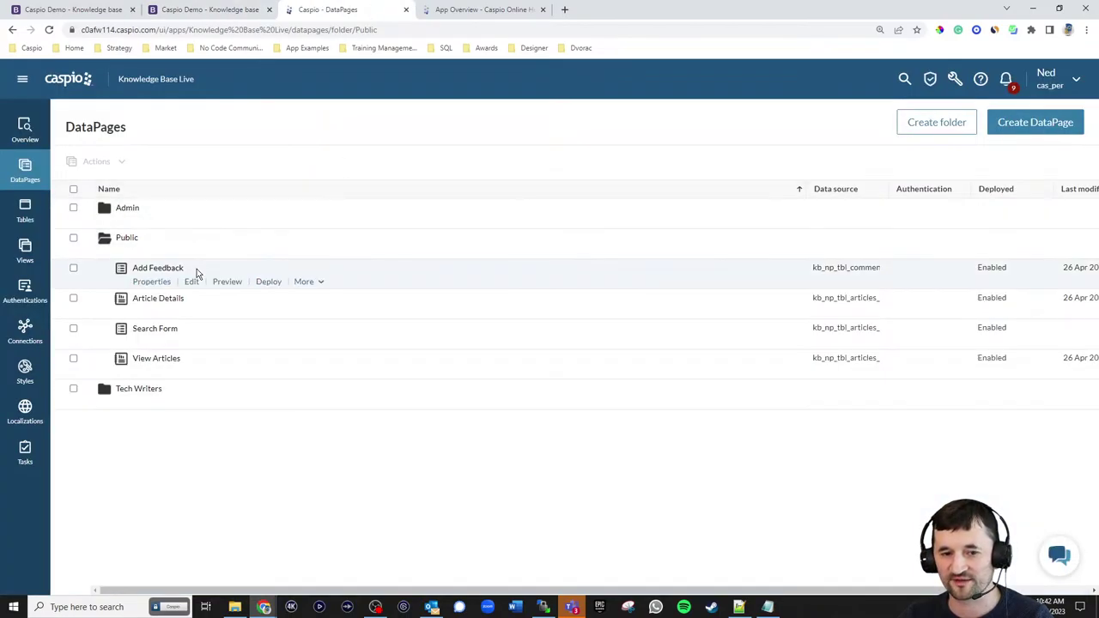
- Reopen Add Feedback and relabel Helpful 'Did you find the article helpful?'
click(192, 282)
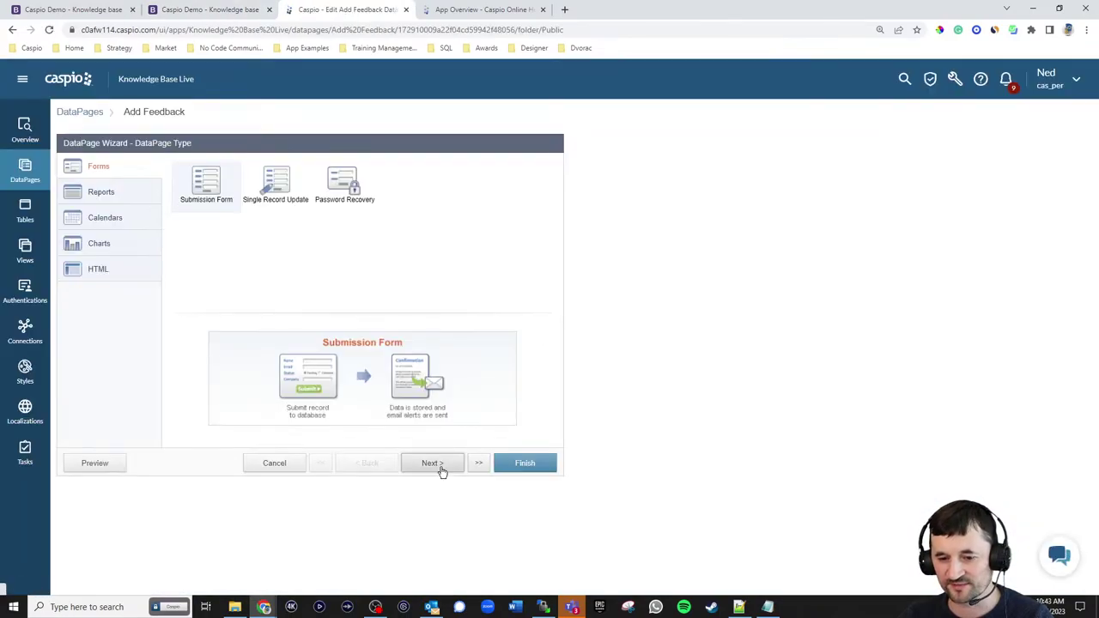
click(440, 469)
click(439, 469)
click(439, 469)
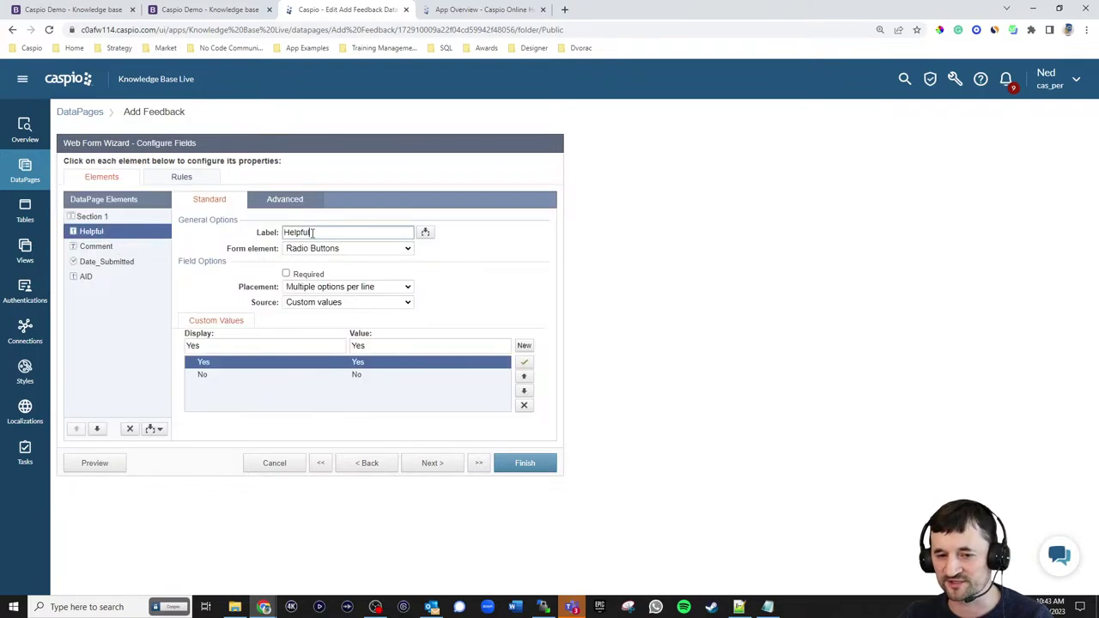
drag(313, 233, 273, 234)
text(Did you find the article h)
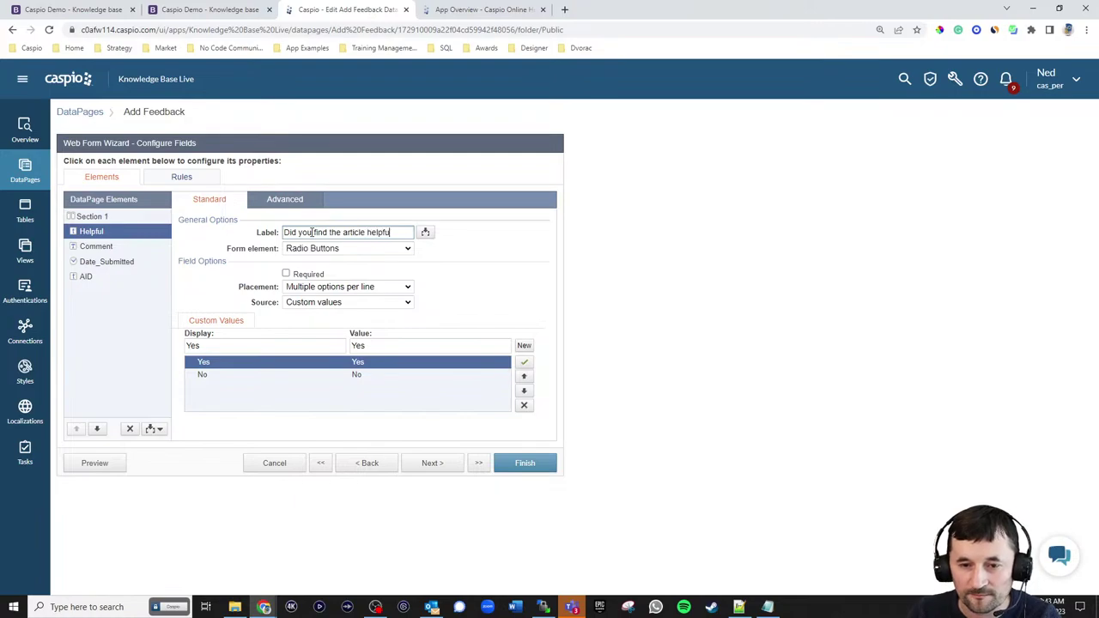
- Set the Helpful label position to Top
click(297, 203)
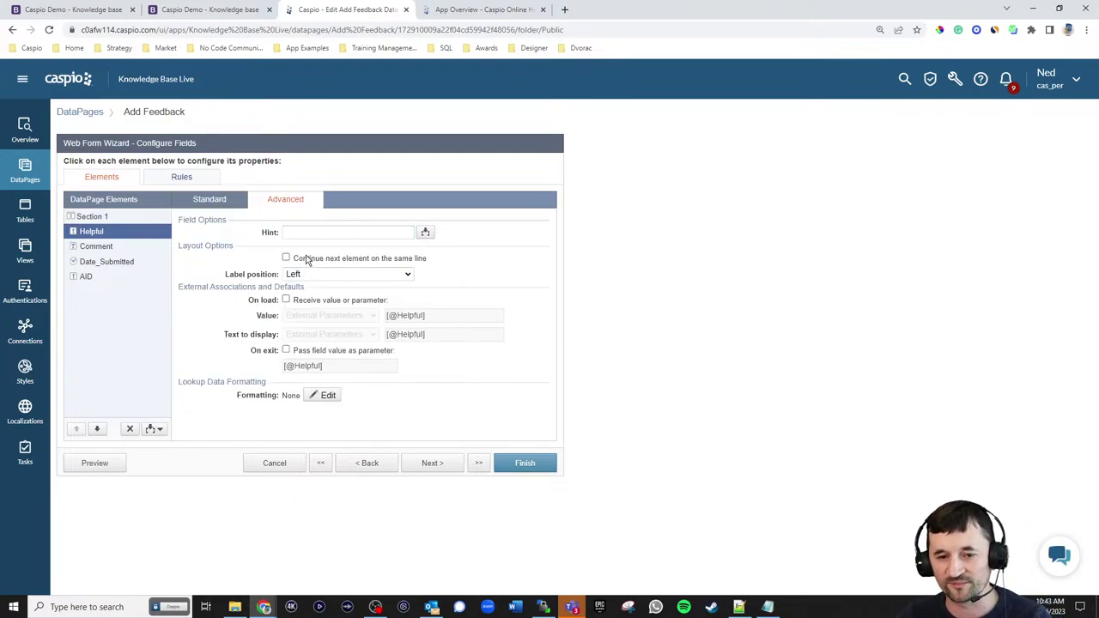
click(305, 274)
click(310, 290)
click(226, 204)
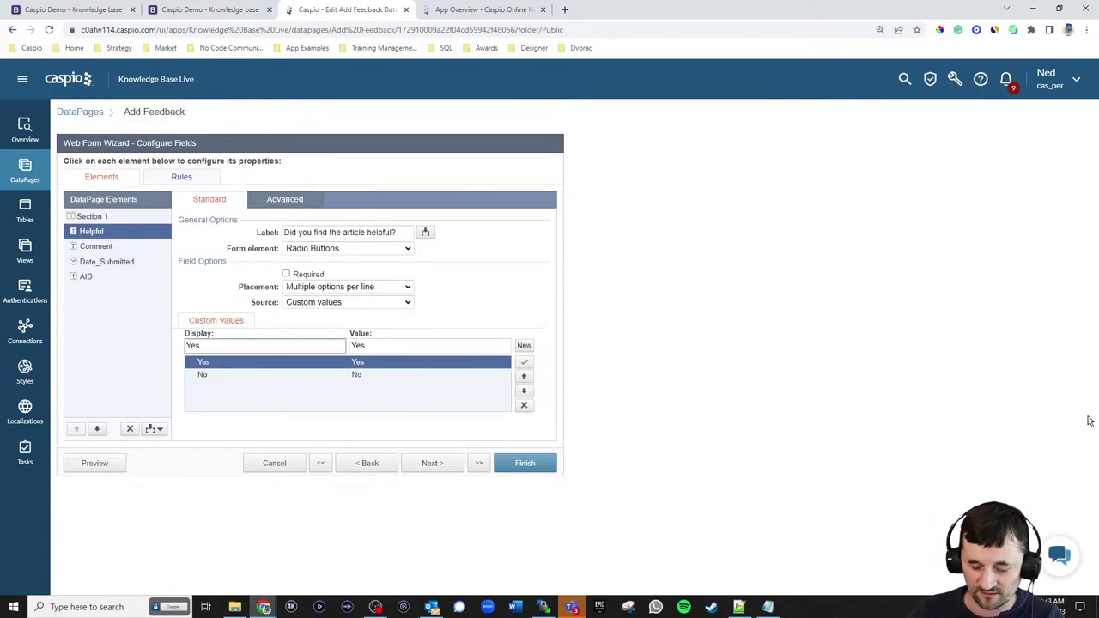
- Prefix the Yes and No display text with &nbsp;, keeping stored values plain, and save
text(nbsp;)
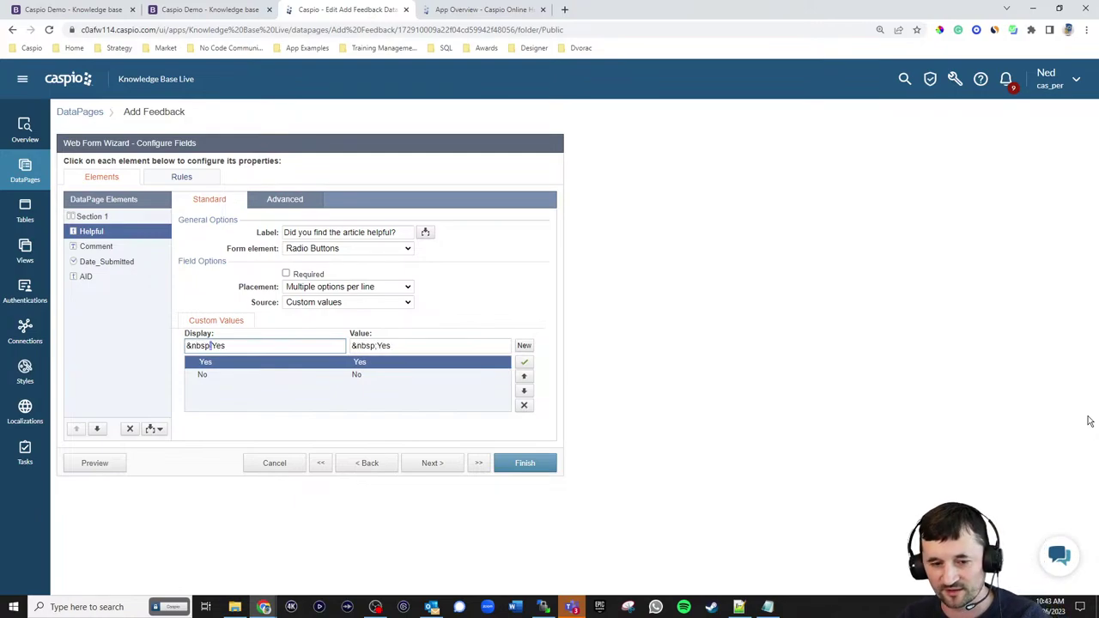
key(shift+Left)
key(shift+Left)
key(shift+Left)
key(shift+Left)
key(shift+Left)
key(shift+Left)
key(ctrl+c)
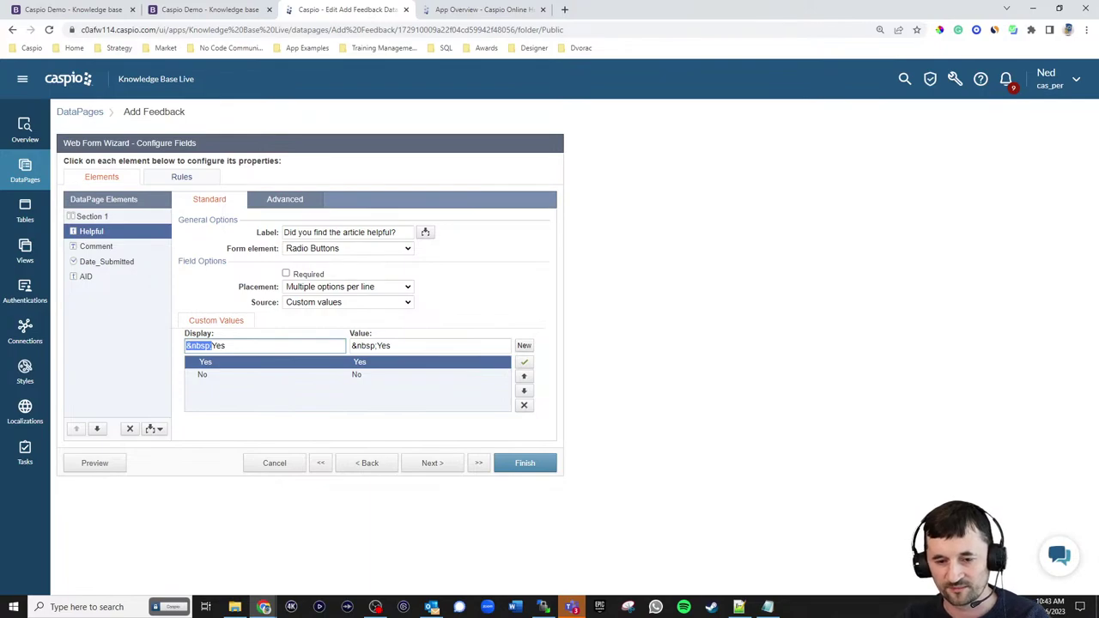
click(378, 346)
key(BackSpace)
key(BackSpace)
key(BackSpace)
key(BackSpace)
key(BackSpace)
key(BackSpace)
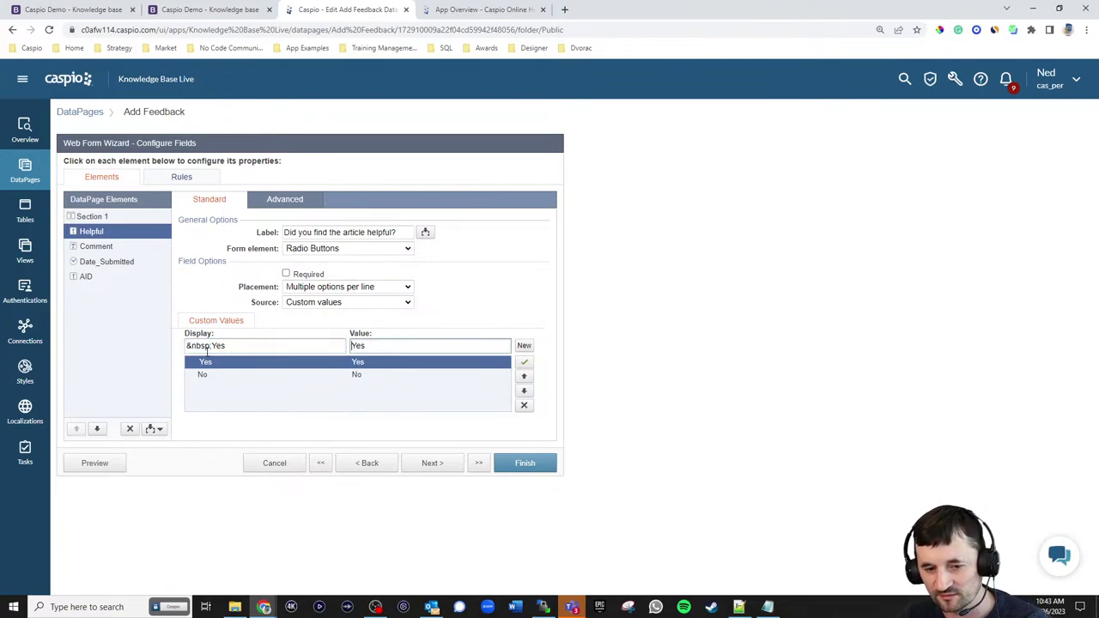
click(210, 379)
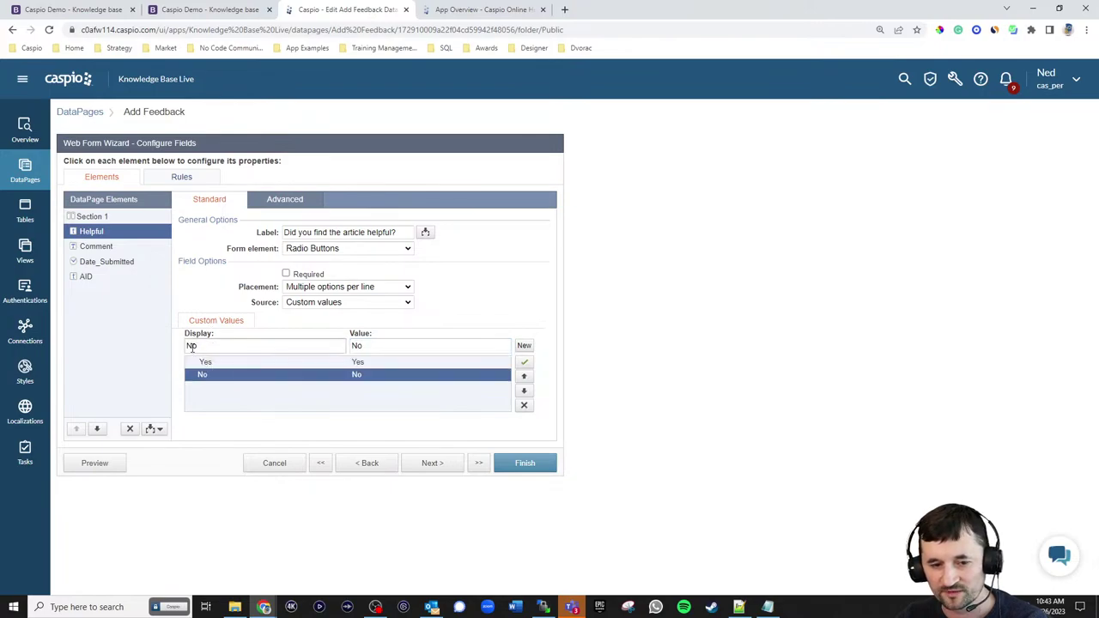
click(191, 345)
key(ctrl+v)
click(369, 346)
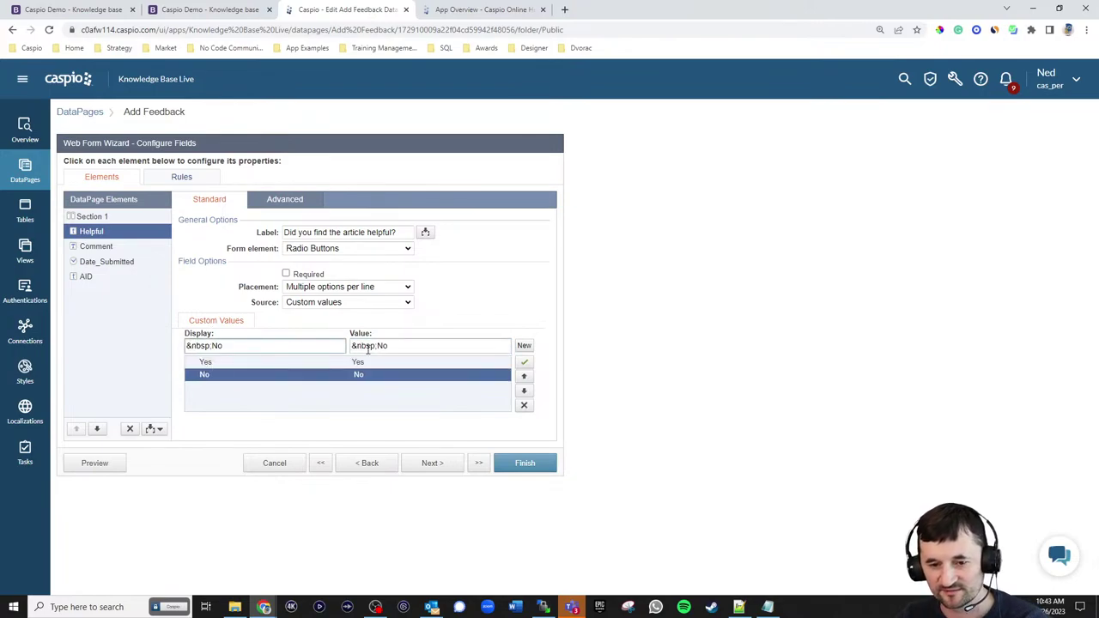
key(BackSpace)
key(BackSpace)
key(BackSpace)
key(BackSpace)
key(BackSpace)
key(BackSpace)
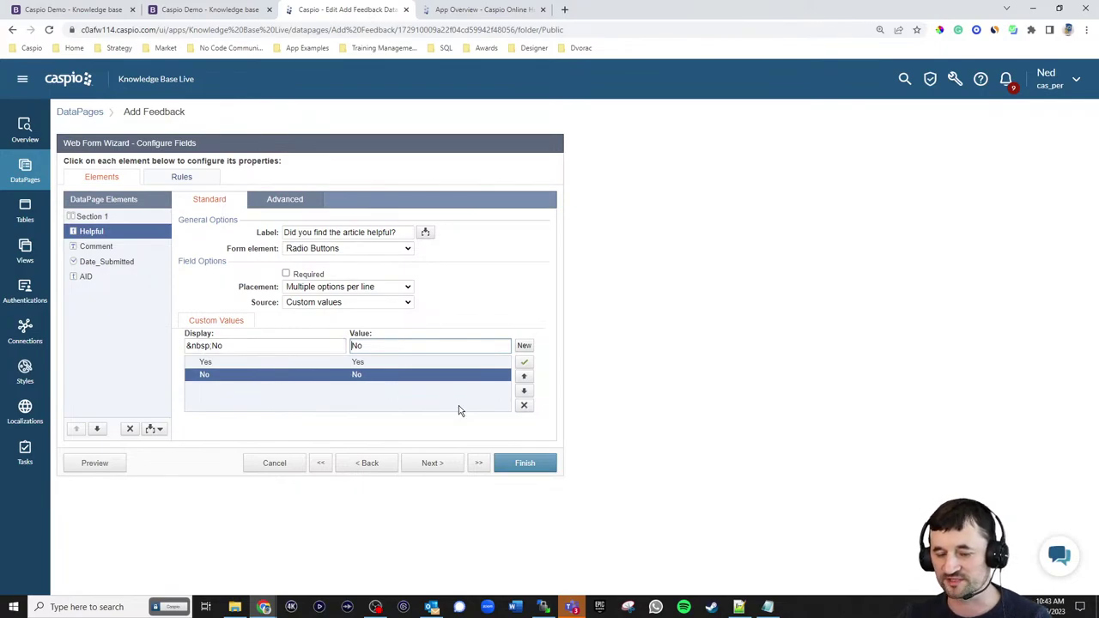
click(521, 463)
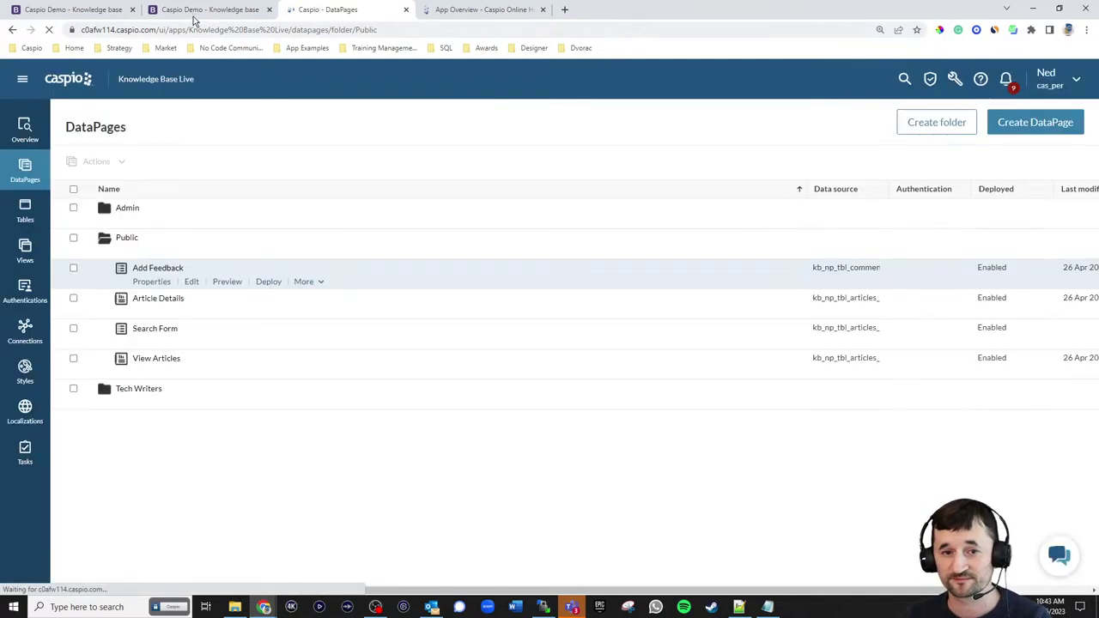
- Reload the article and test the reworded question by answering Yes, then No
click(194, 12)
click(49, 29)
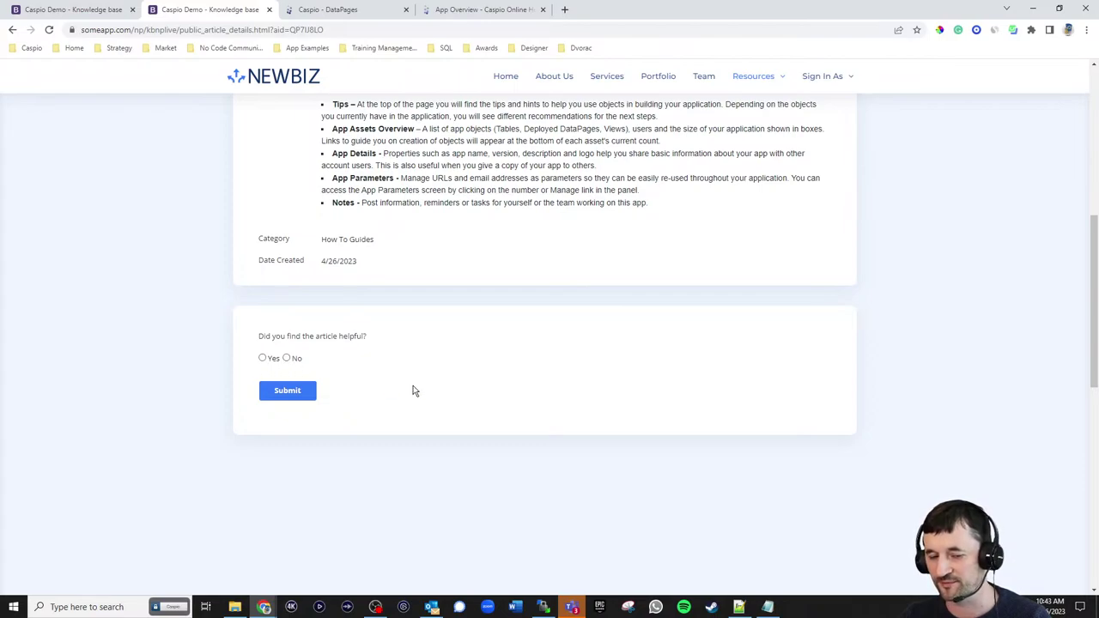
click(271, 362)
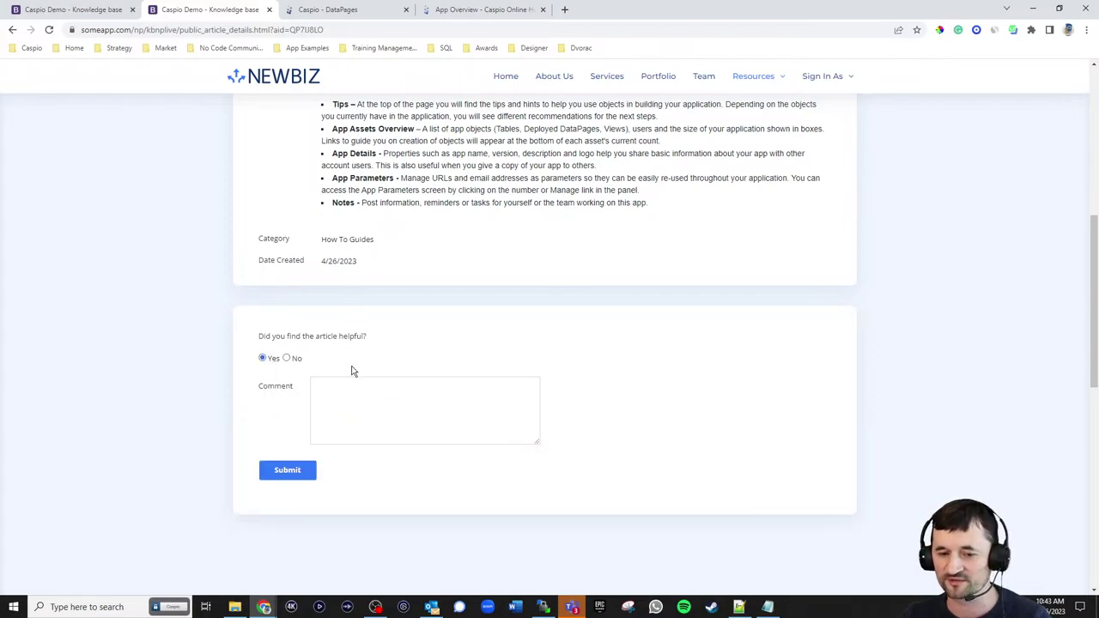
click(287, 359)
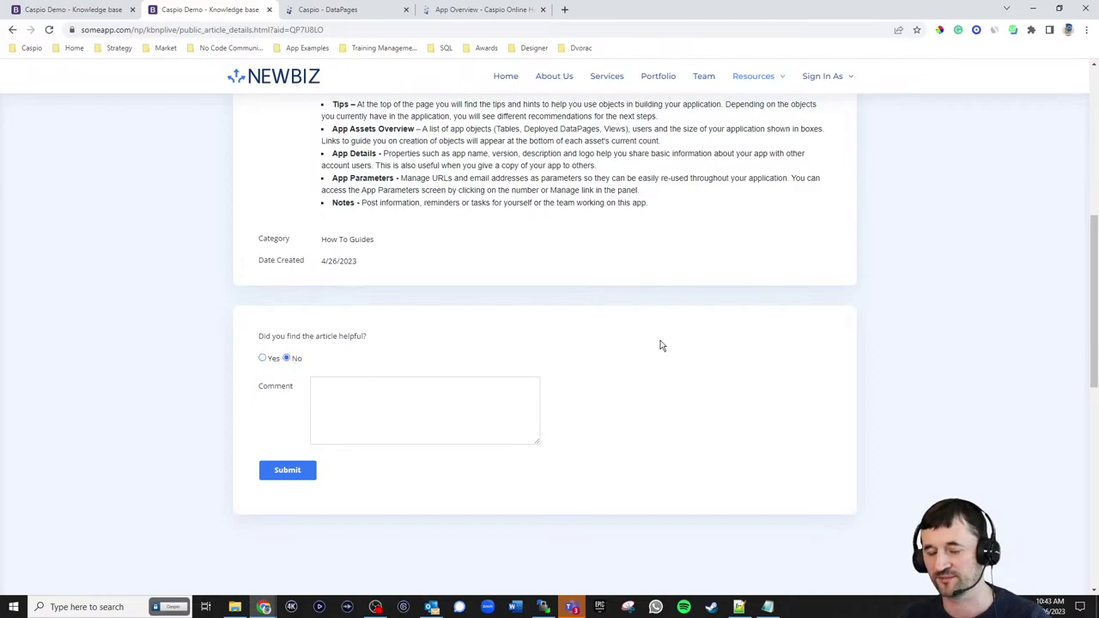
scroll(661, 346, up, 5)
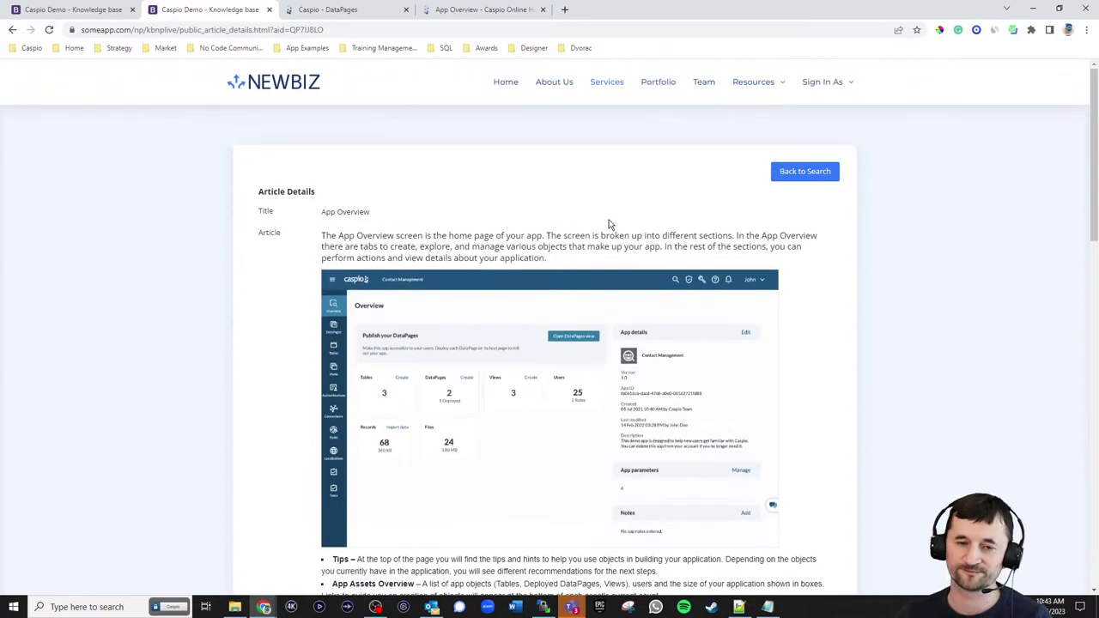
scroll(632, 232, down, 10)
scroll(651, 292, up, 10)
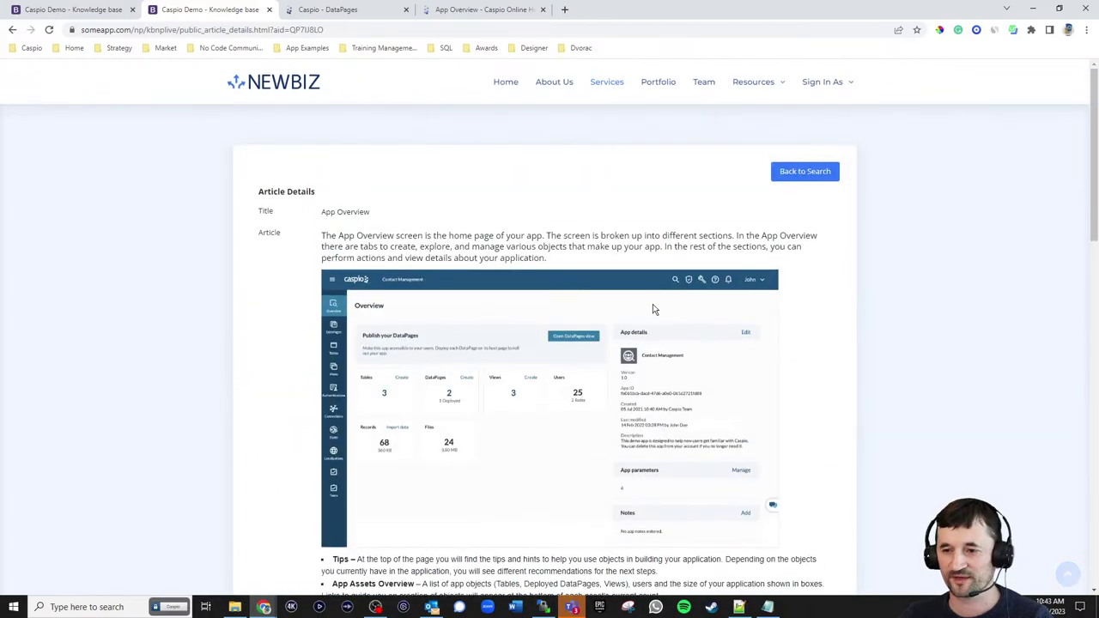
- Return to the article search and sign in as Tech Writer
click(803, 172)
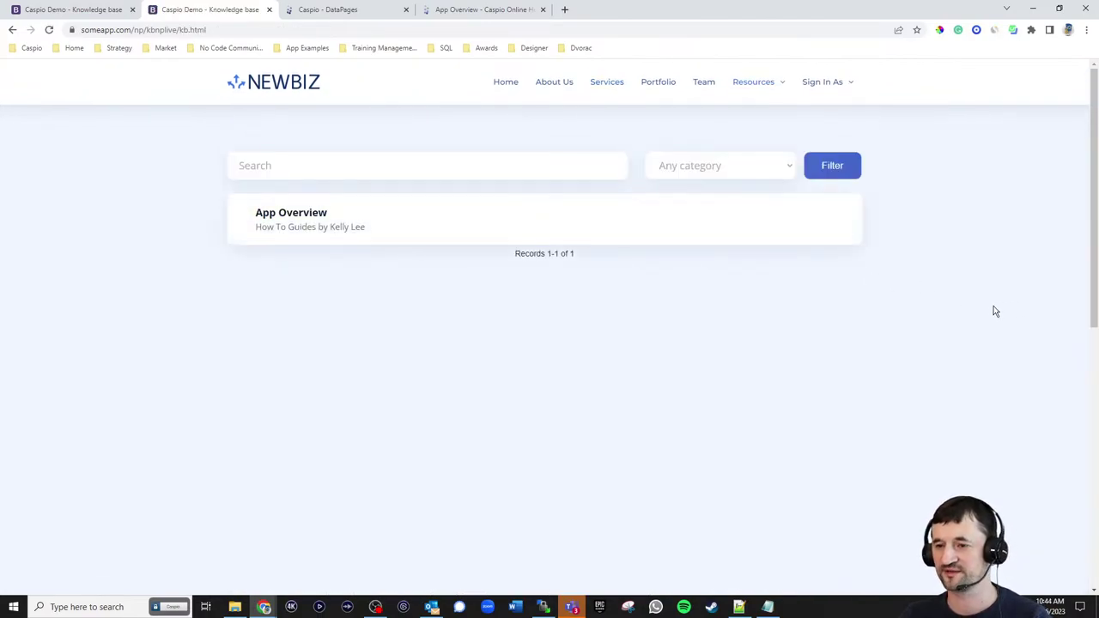
click(834, 86)
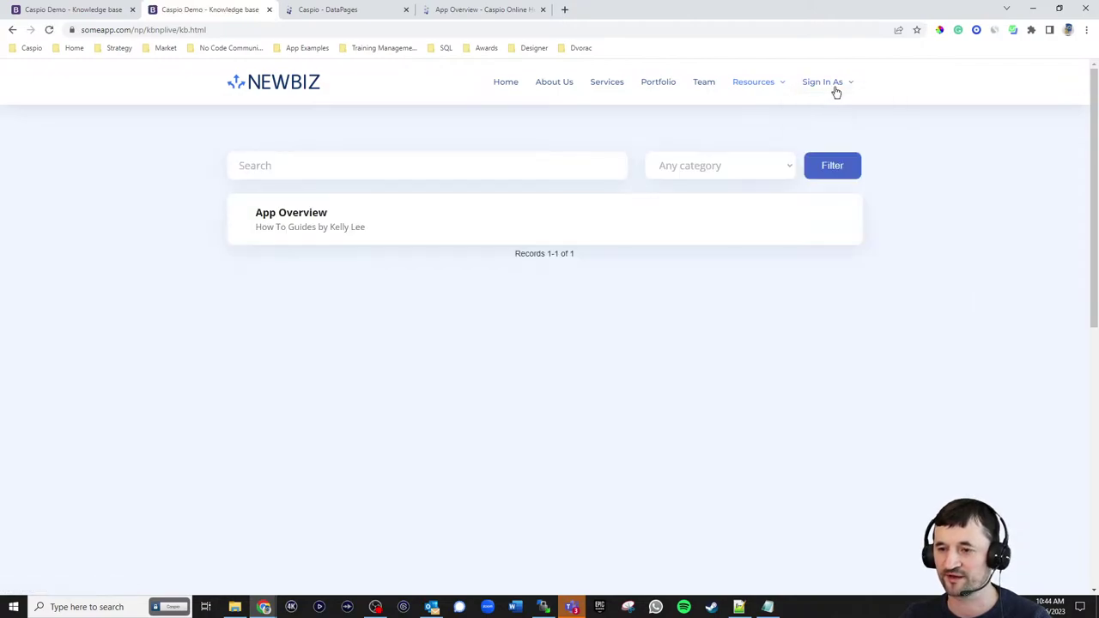
click(831, 115)
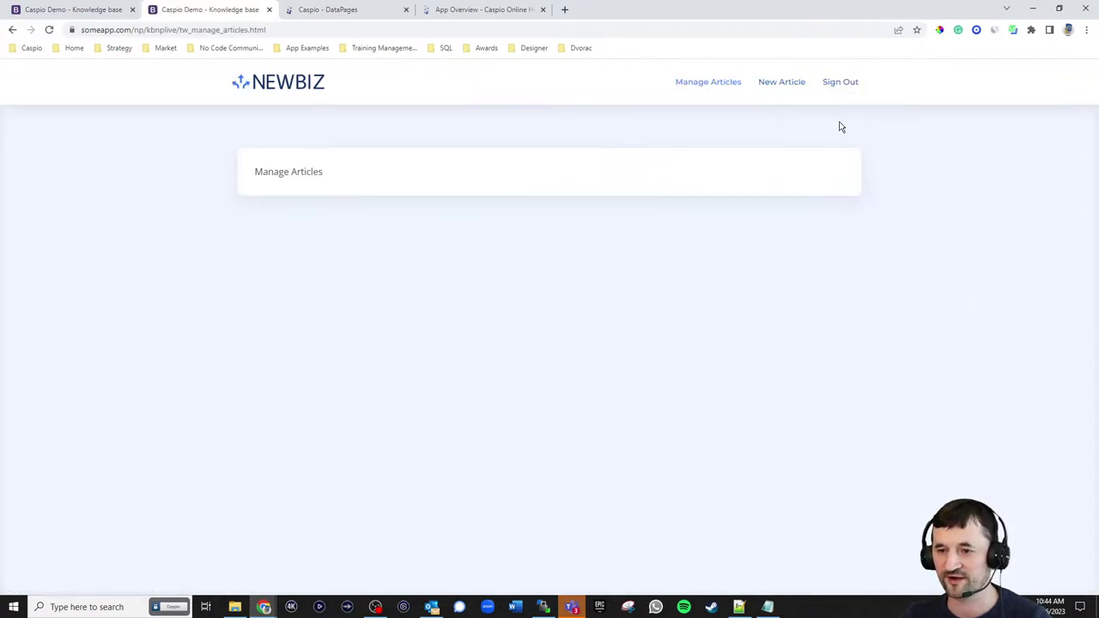
- Leave the site's new article form for Manage Articles, then return to Caspio's DataPages list
click(781, 83)
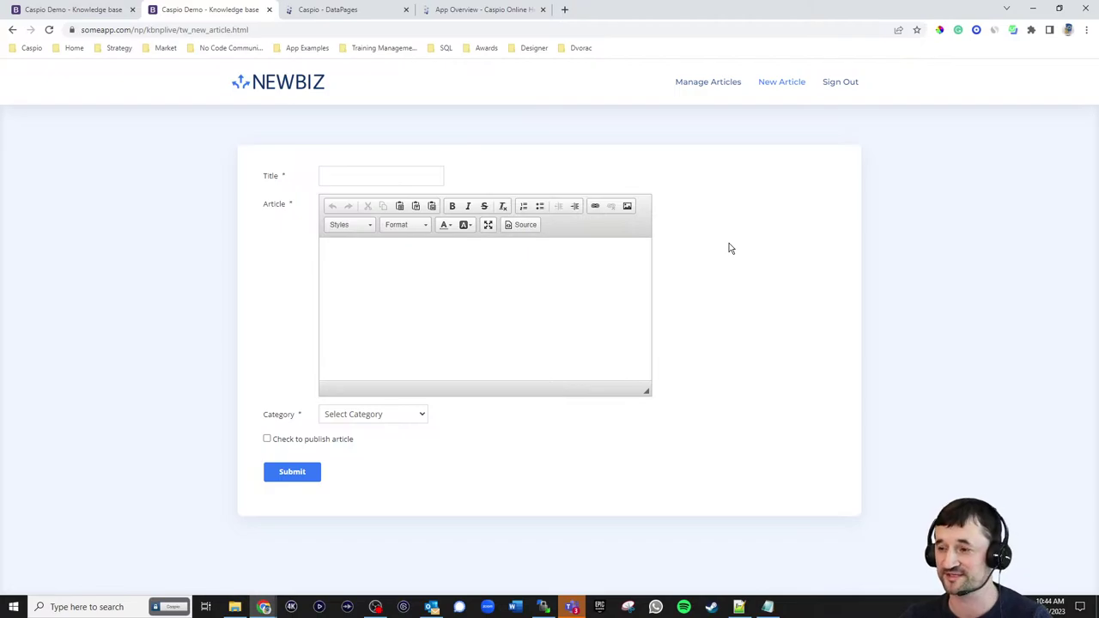
click(707, 84)
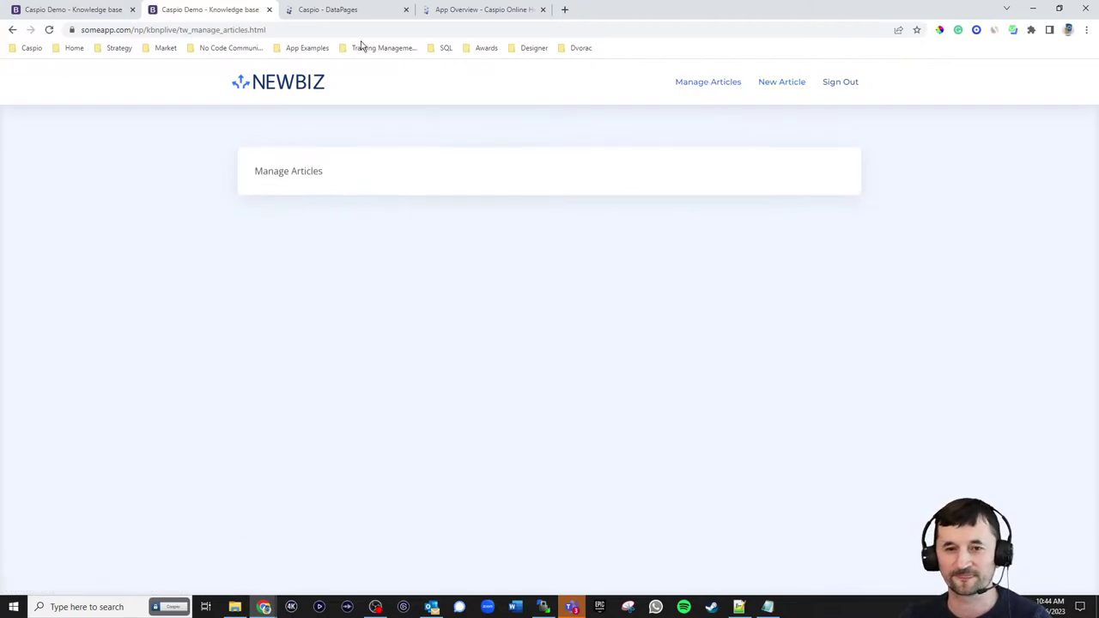
click(352, 13)
- Expand the Tech Writers folder and begin a new Tabular report DataPage
click(126, 403)
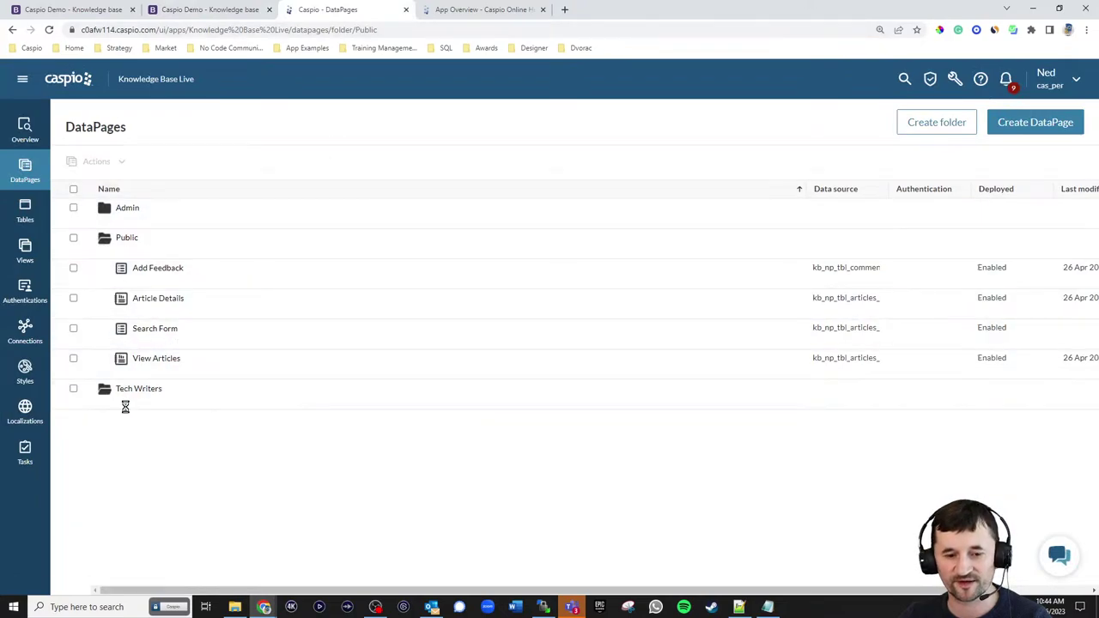
click(1034, 122)
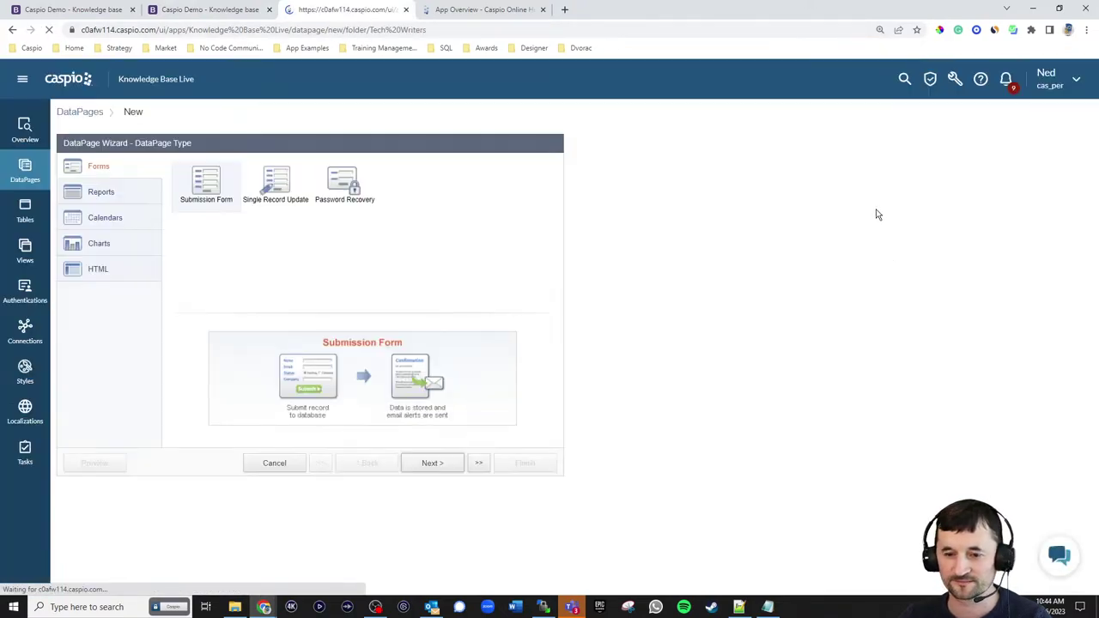
click(118, 195)
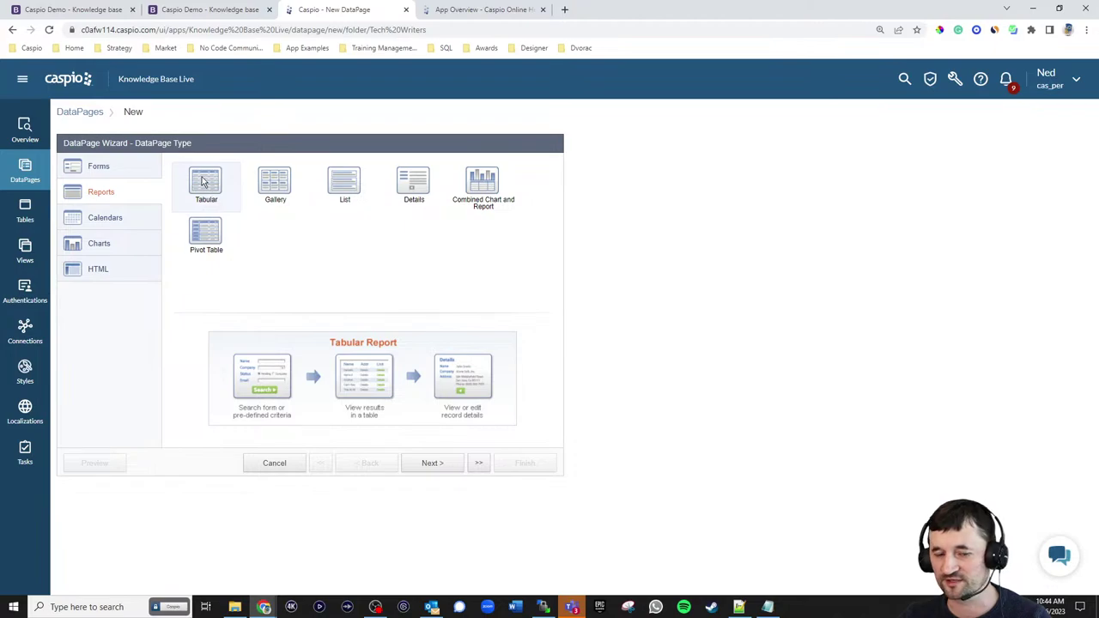
click(440, 469)
- Try the article site's Sign In As options, hitting an error, then signing in and out as admin
click(86, 16)
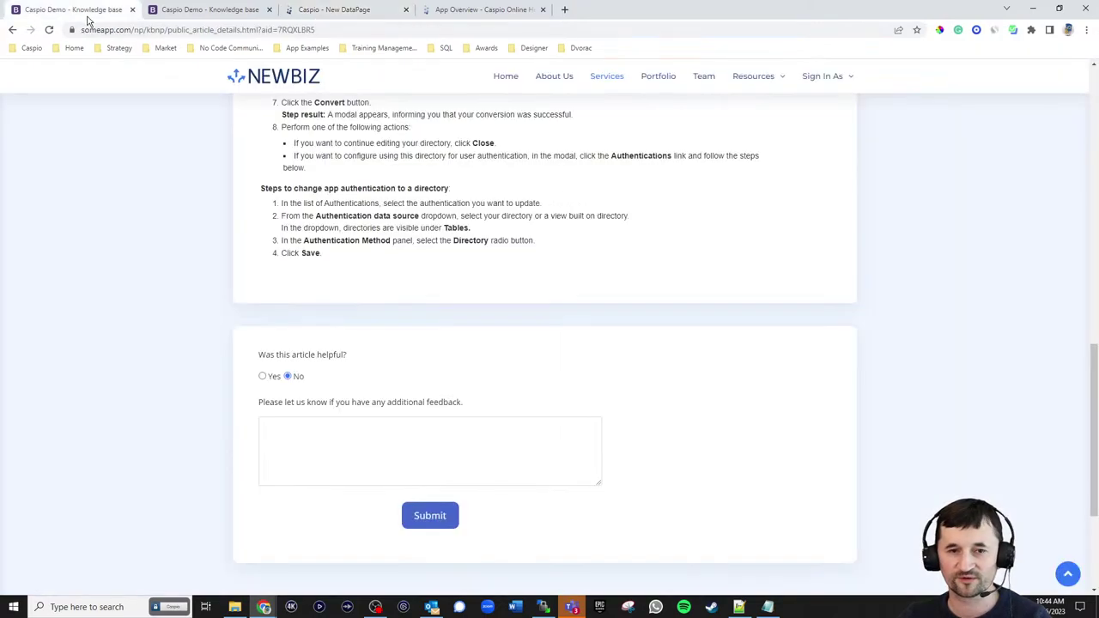
scroll(827, 266, up, 10)
mouse_move(827, 81)
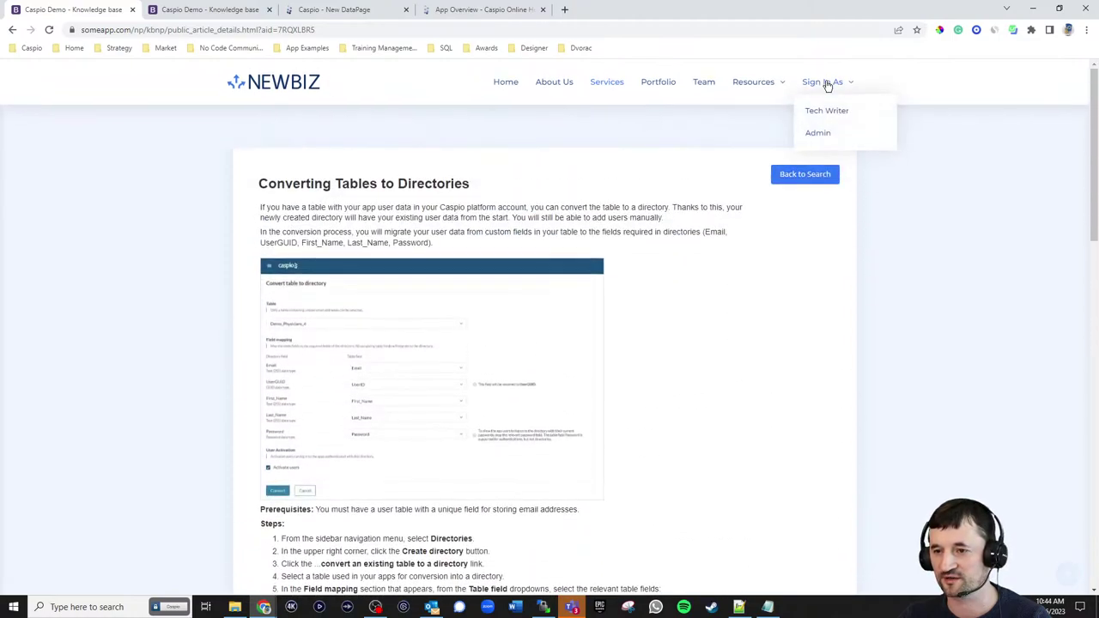
click(823, 120)
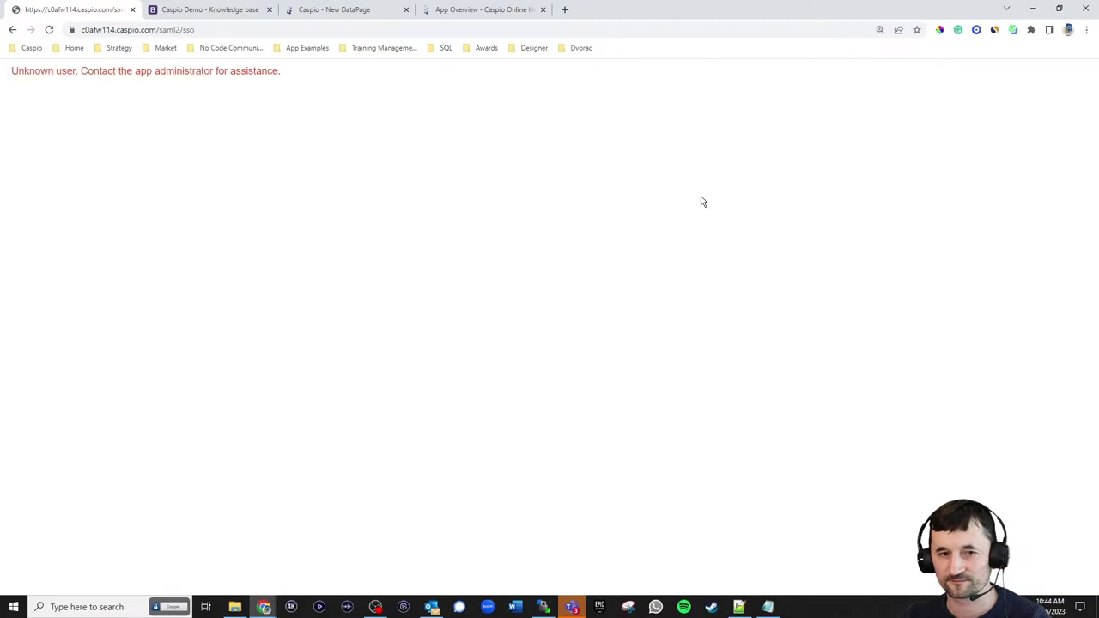
click(12, 29)
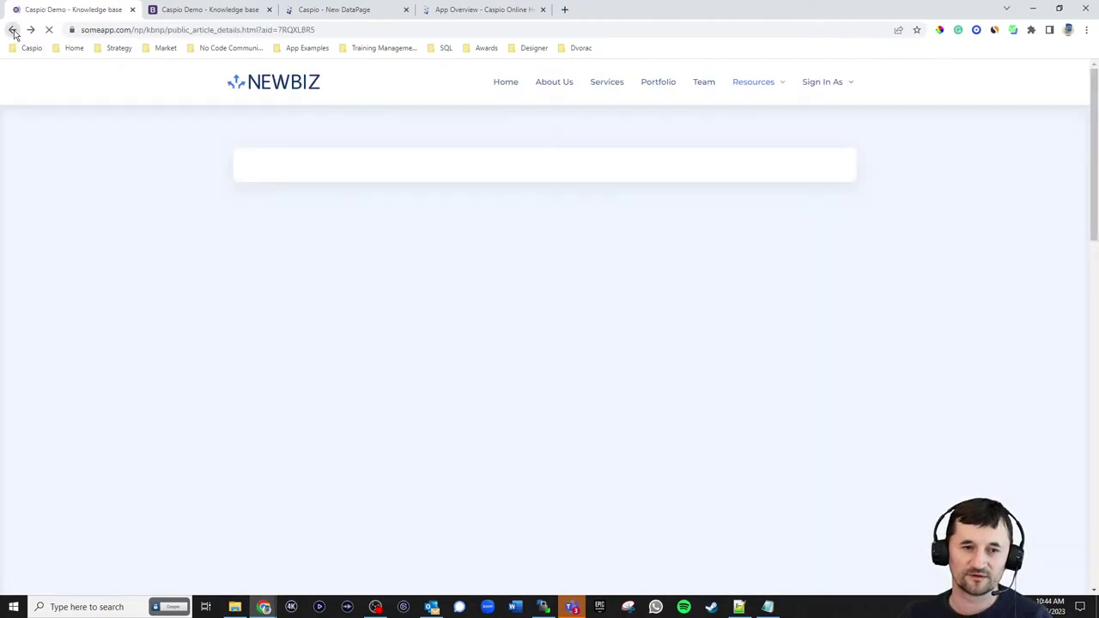
mouse_move(829, 96)
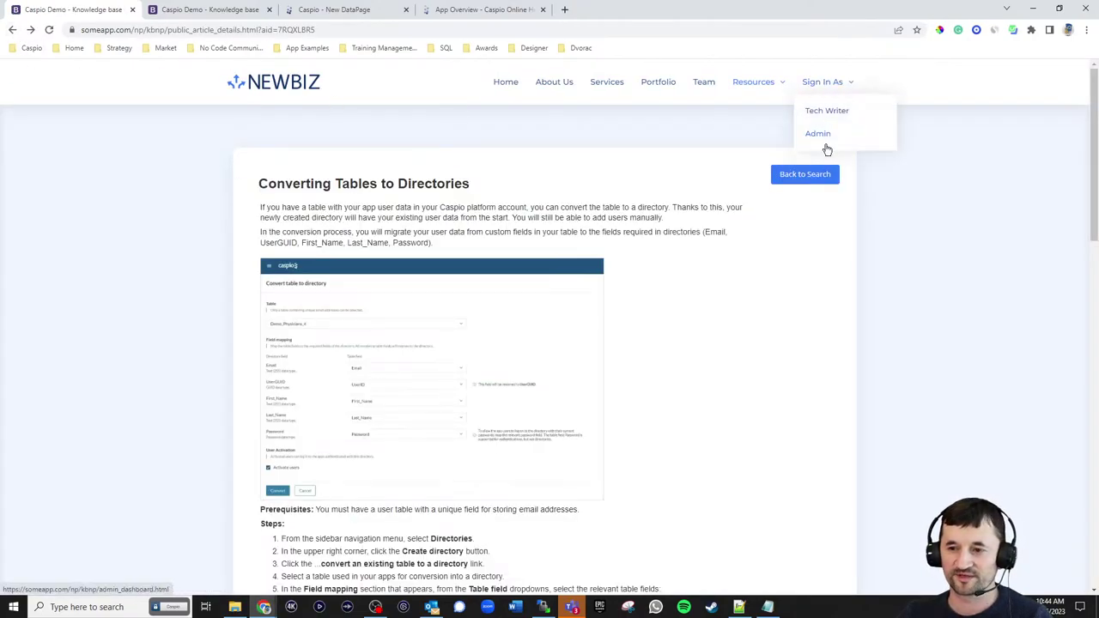
click(819, 135)
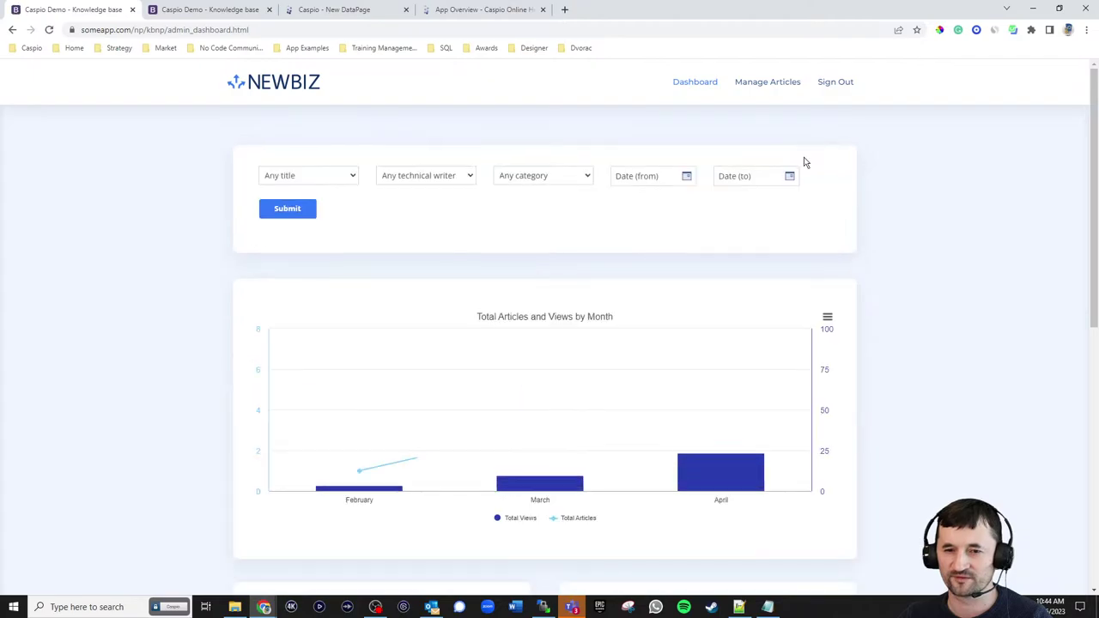
click(833, 88)
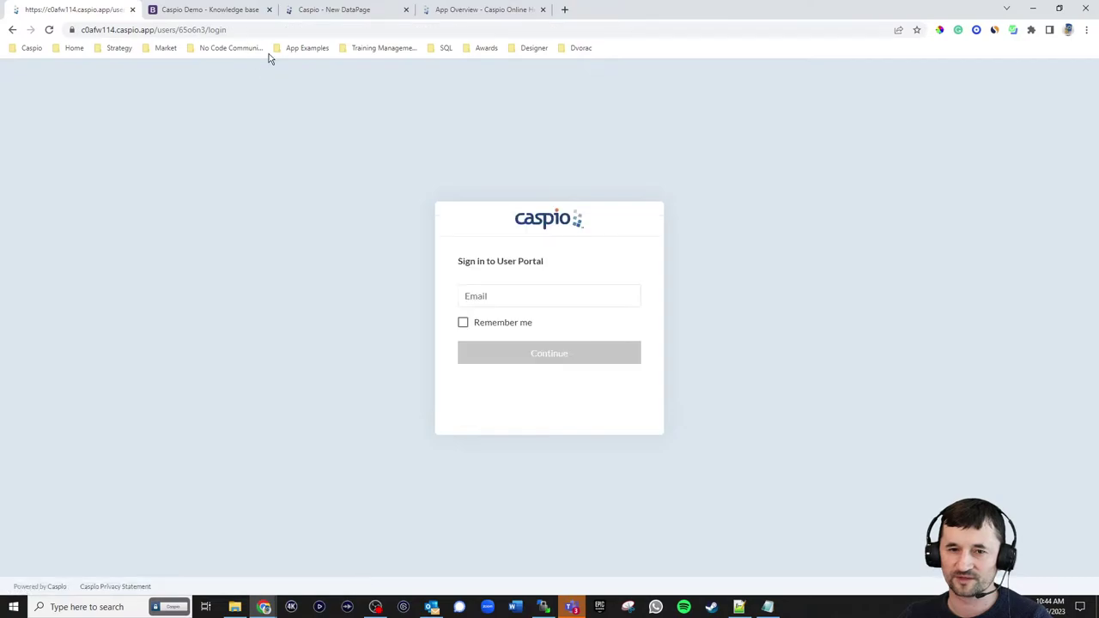
- Open the NEWBIZ home page from bookmarks and sign in as the tech writer with email and password
click(287, 48)
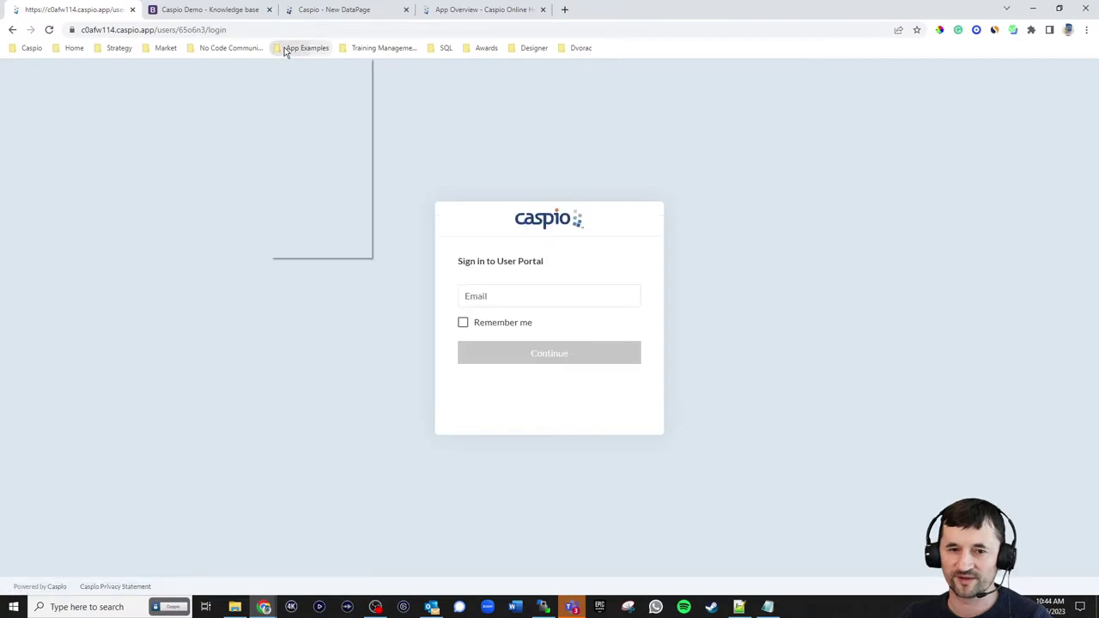
mouse_move(301, 250)
click(384, 251)
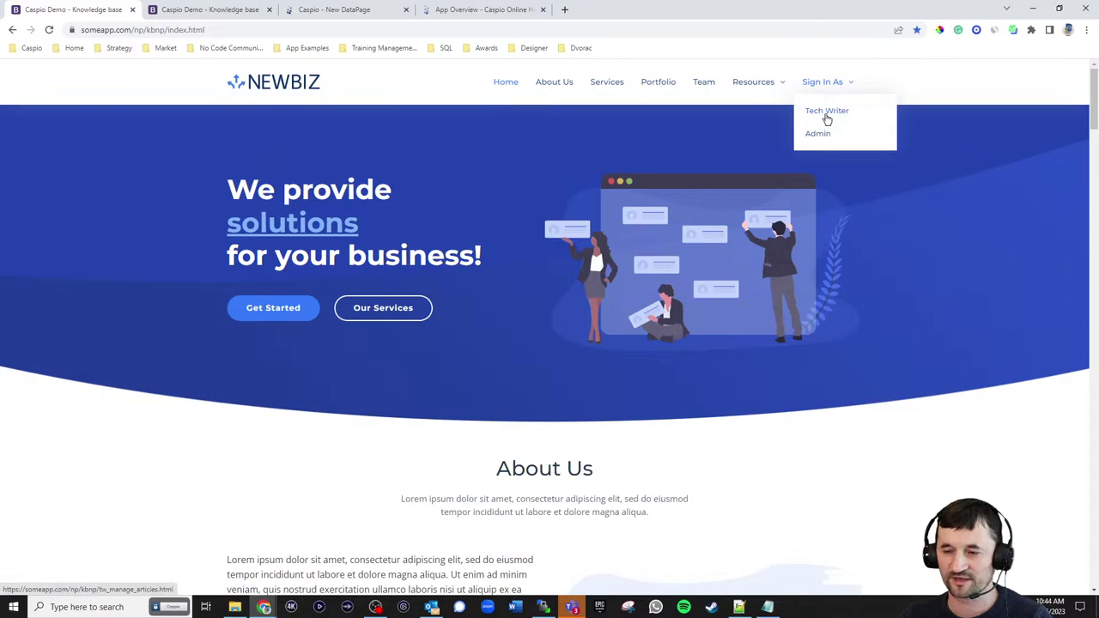
click(822, 112)
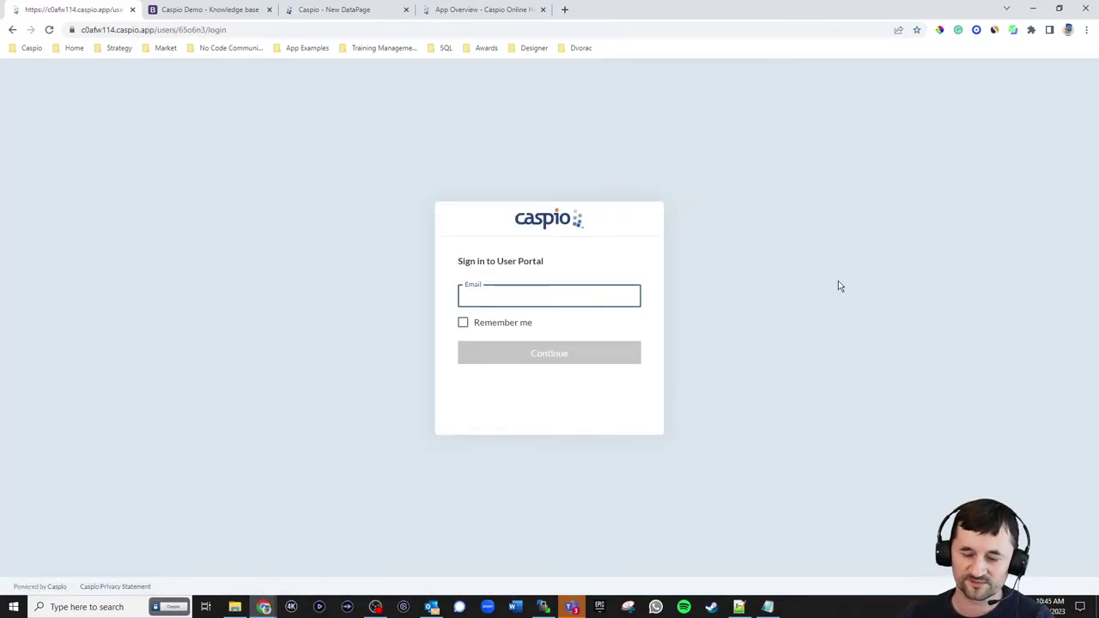
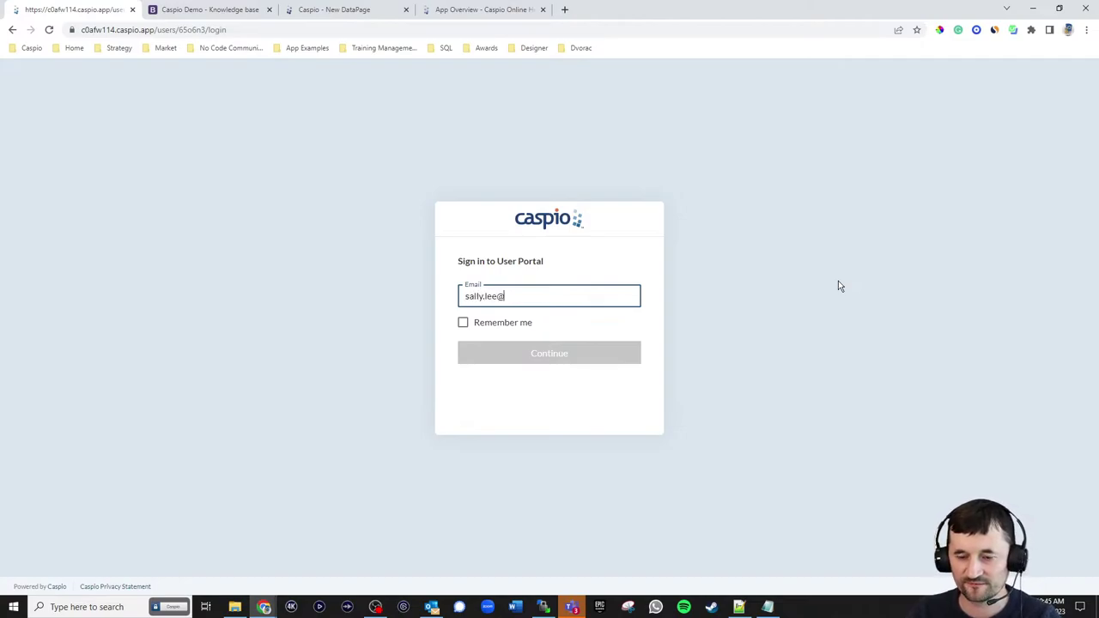
key(Return)
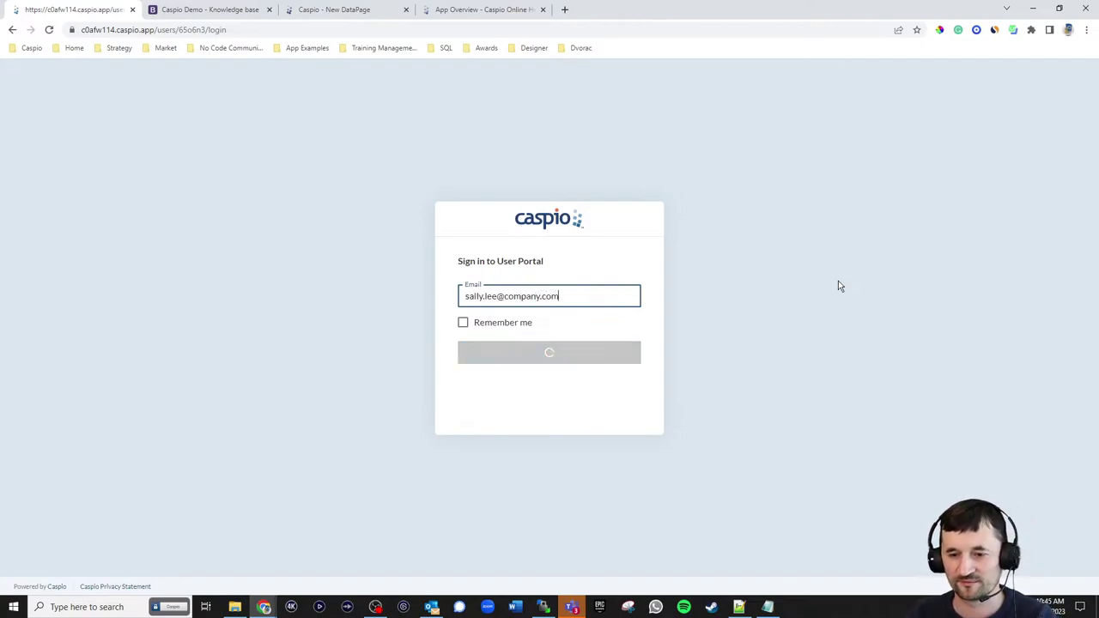
click(575, 351)
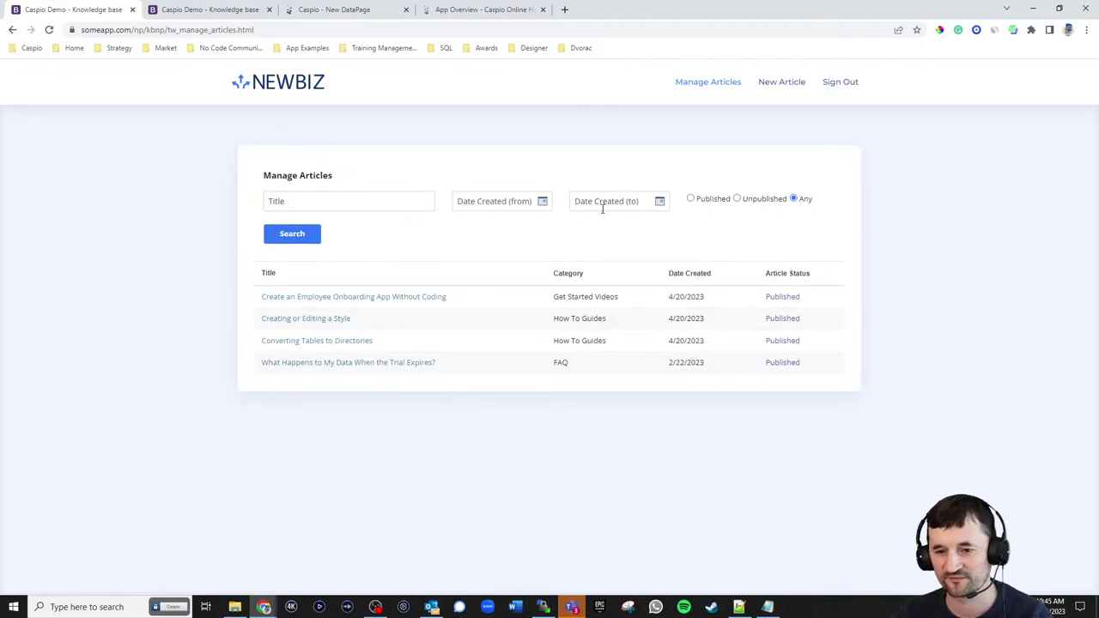
- Use kb_np_tbl_articles_live as the data source and name the DataPage Manage Articles
click(363, 16)
click(130, 202)
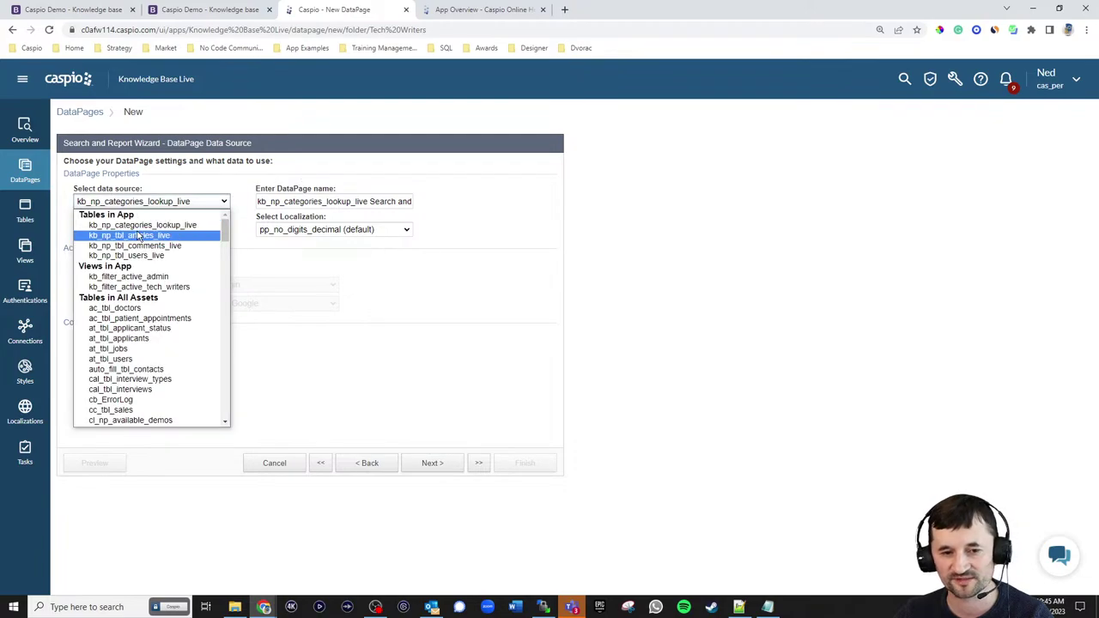
click(140, 233)
triple_click(387, 201)
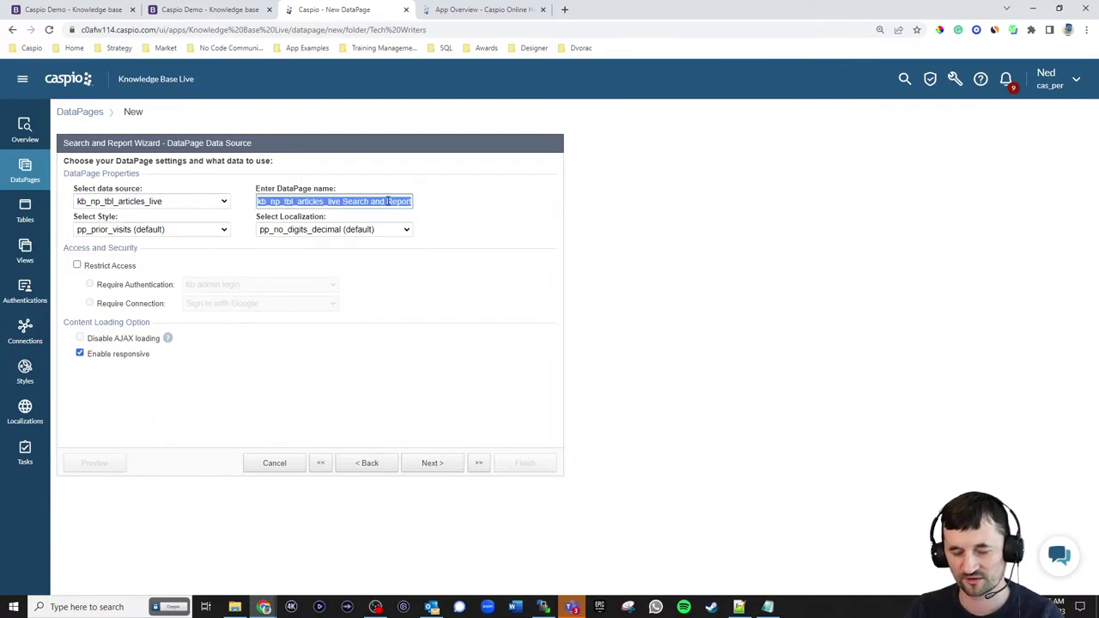
text(Manage Articles)
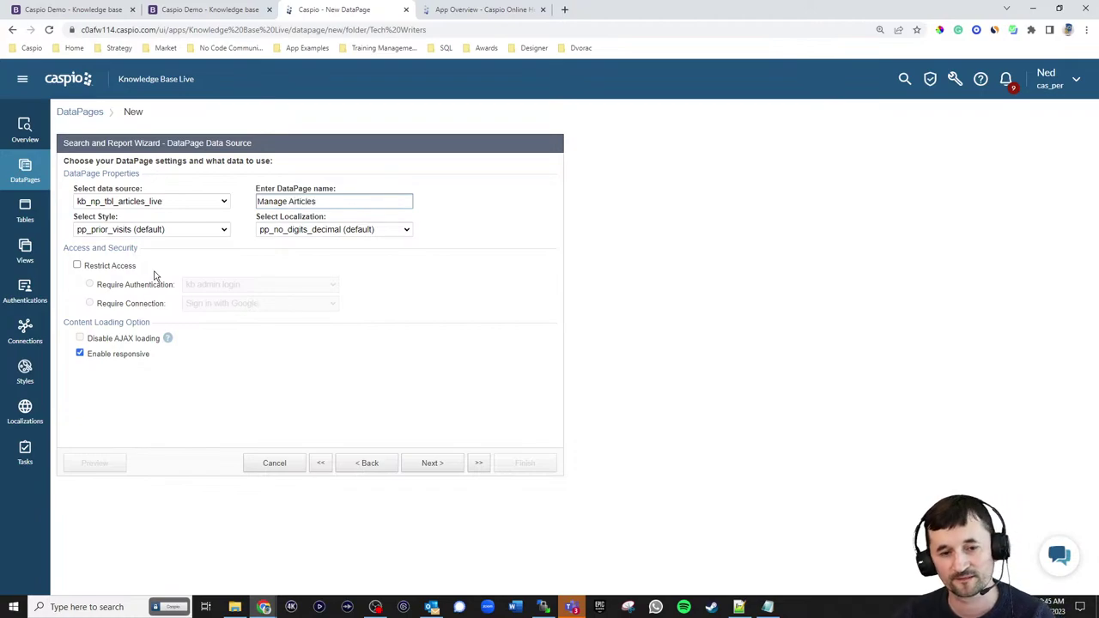
- Apply kb_np_style_reports_live style, English localization, and restrict access to the kb tech writer login
click(154, 229)
scroll(185, 292, up, 10)
click(172, 334)
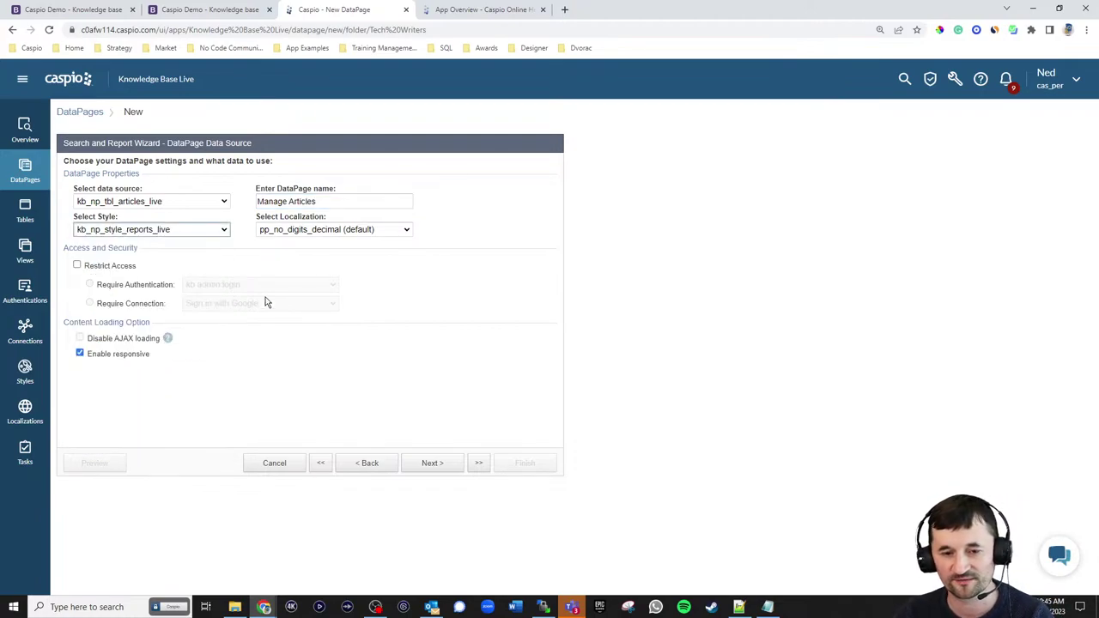
click(334, 228)
scroll(333, 292, up, 3)
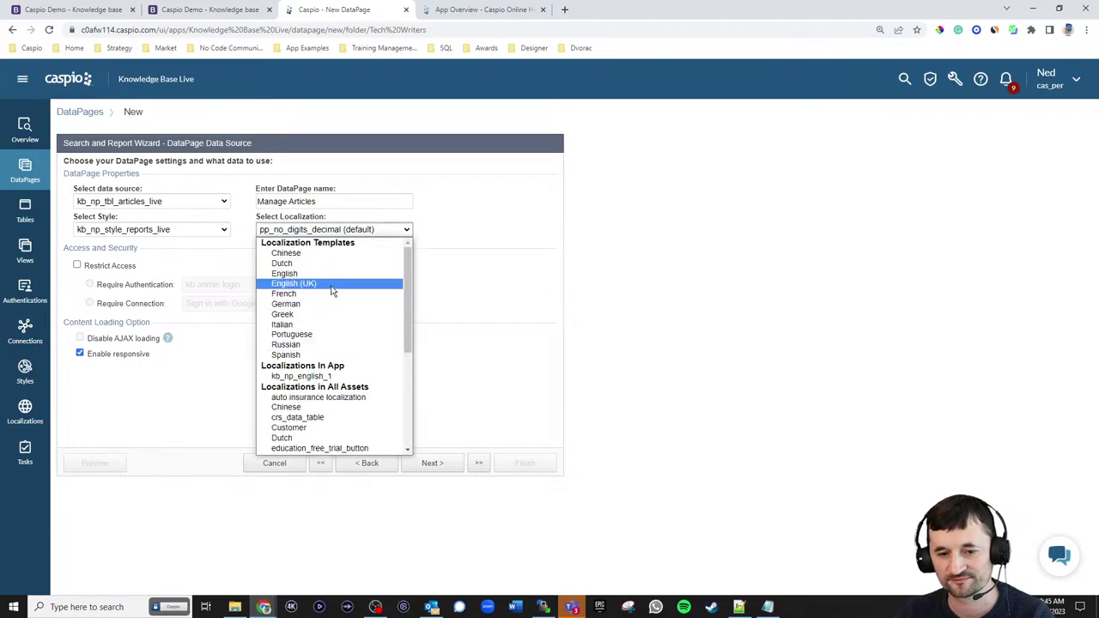
click(284, 273)
click(103, 267)
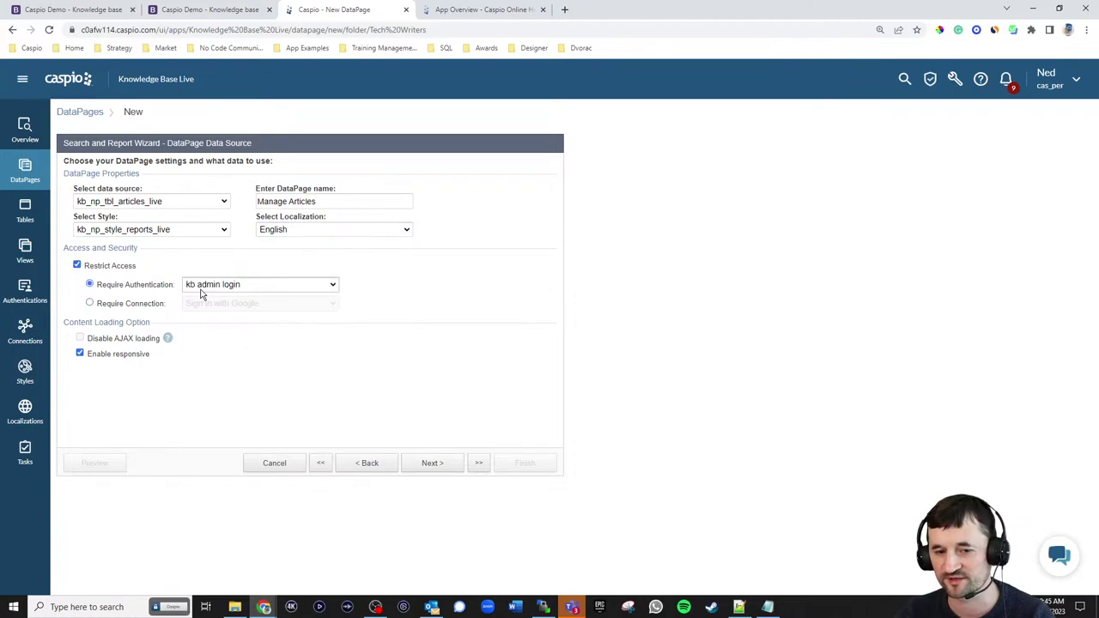
click(201, 291)
click(219, 317)
click(423, 468)
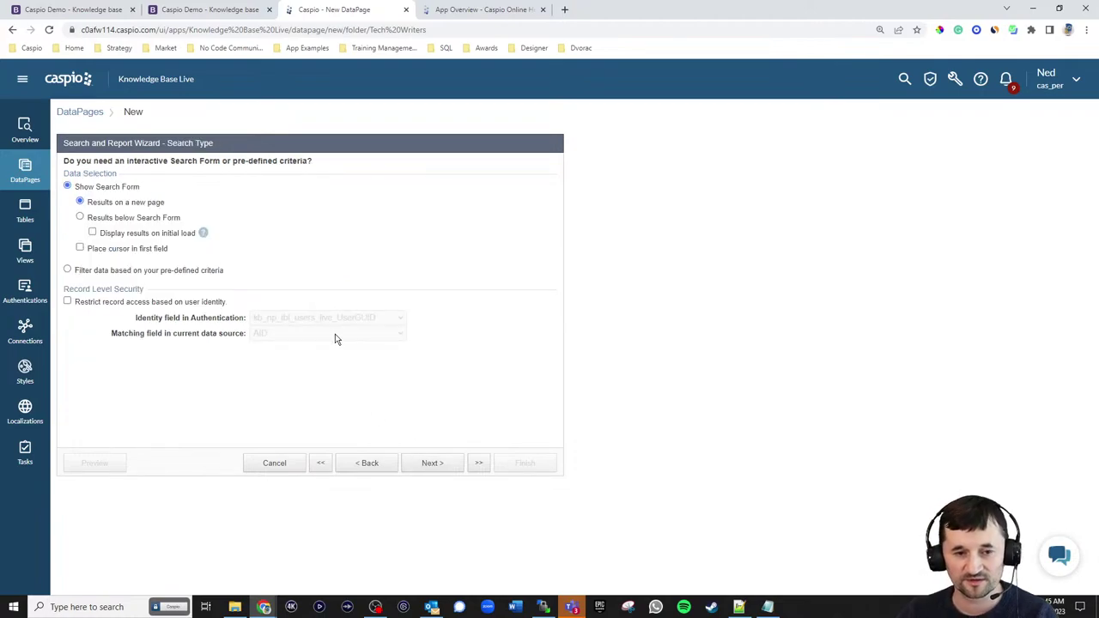
- Show results on initial load and limit records to those whose Submitted_By_ID matches the user
click(143, 235)
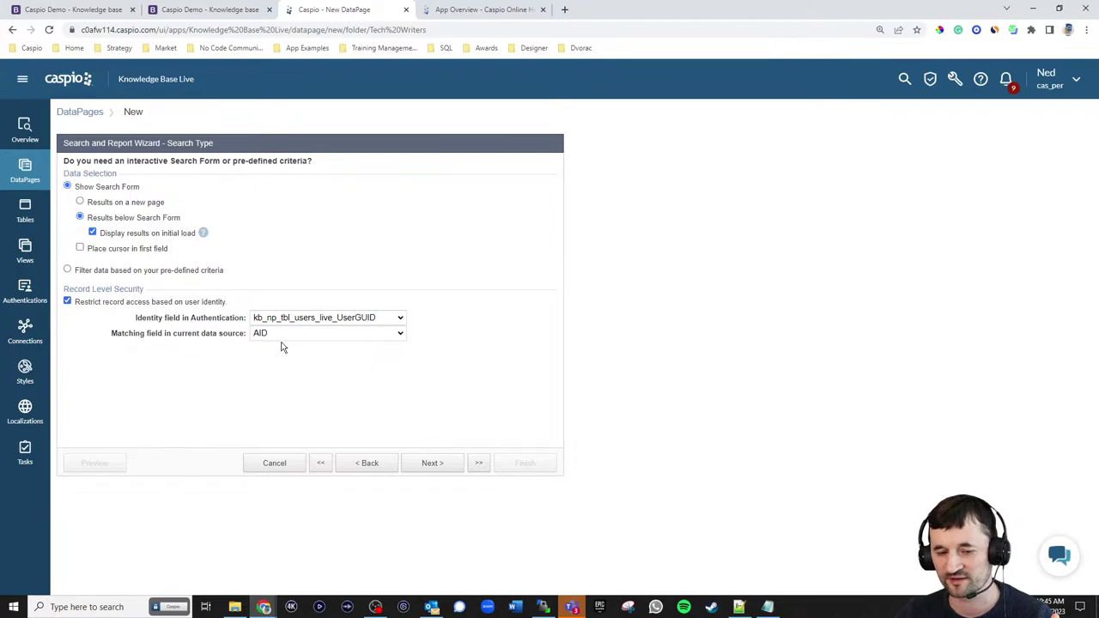
click(286, 334)
click(289, 387)
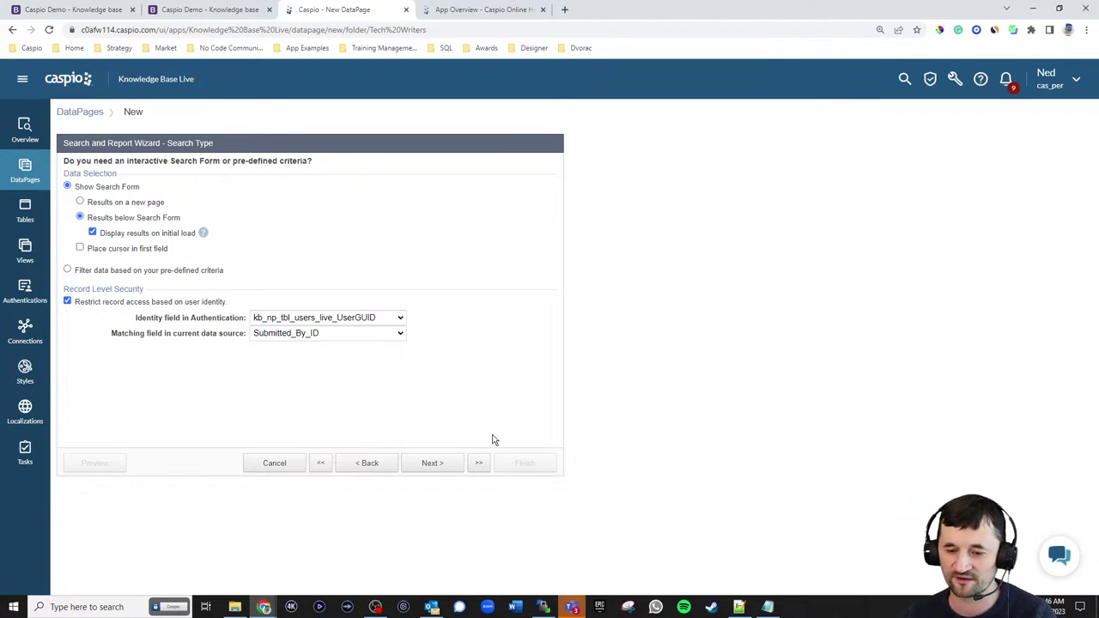
click(434, 463)
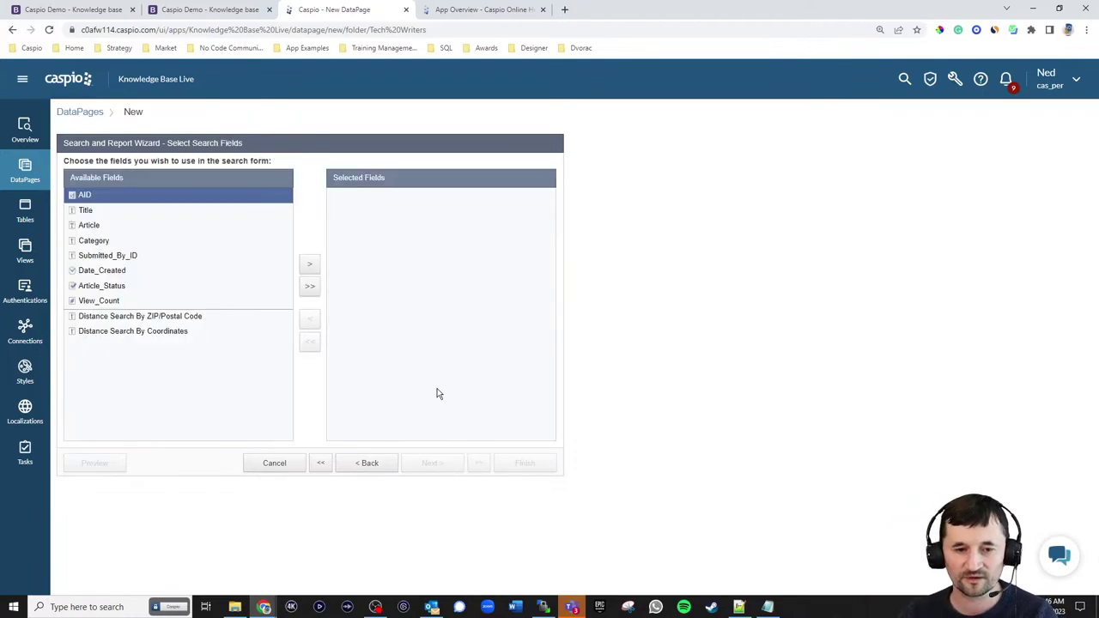
- Add Title, Date_Created and Article_Status to the search form's selected fields
click(110, 214)
click(314, 265)
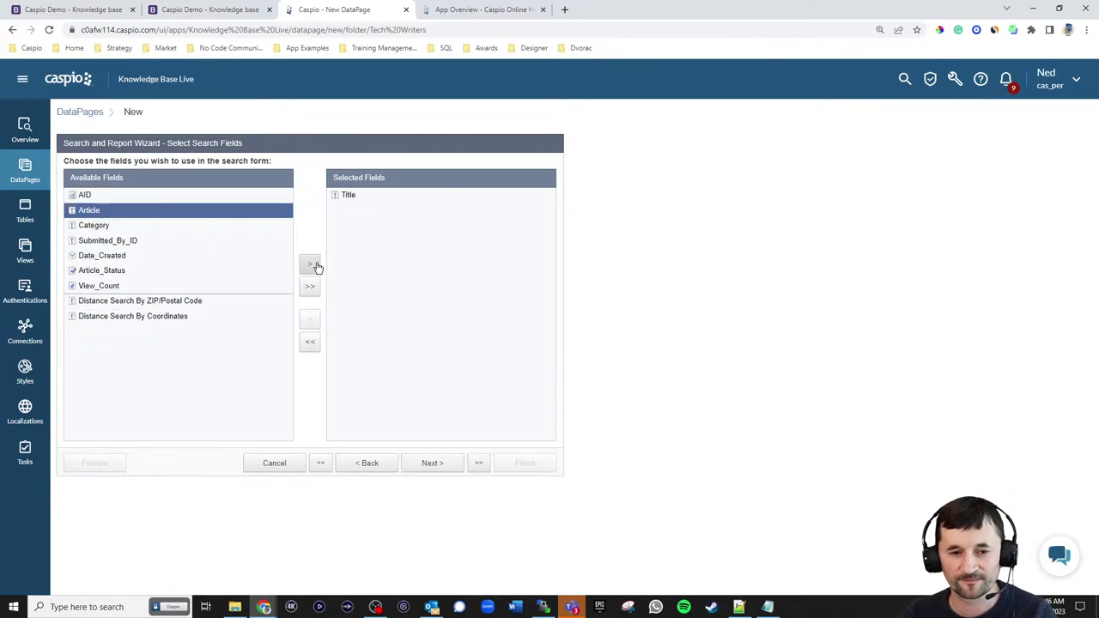
click(86, 9)
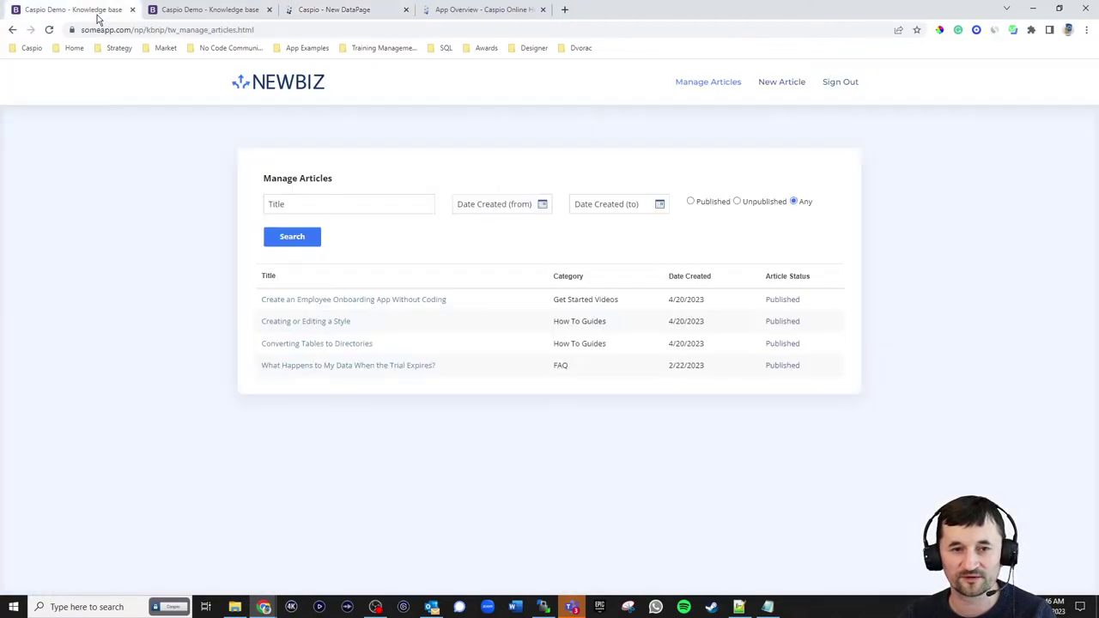
click(362, 11)
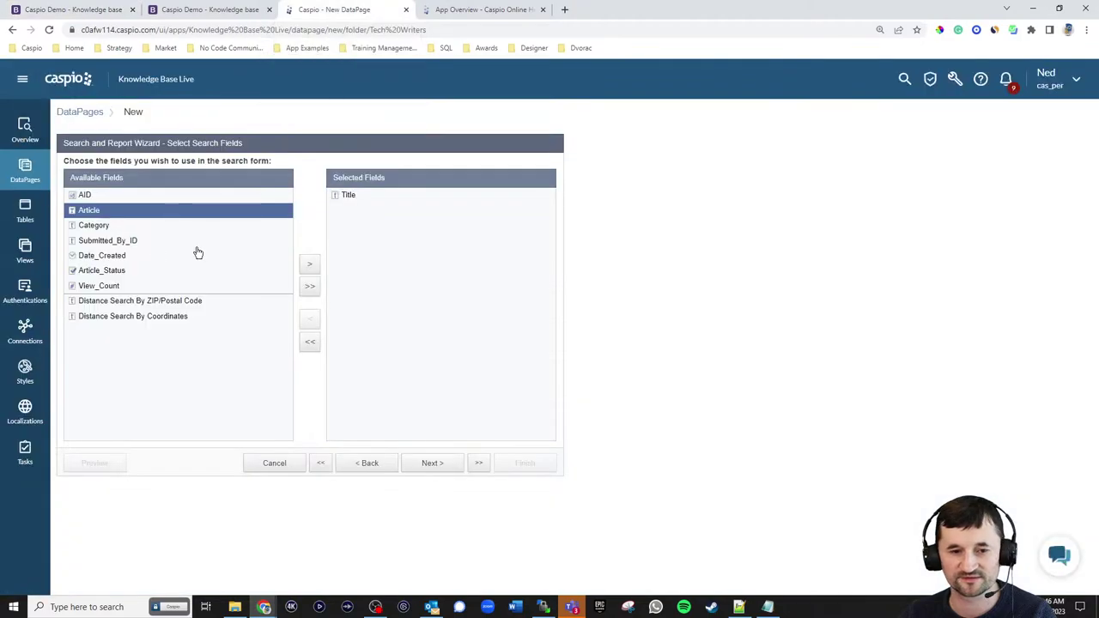
click(130, 256)
click(308, 266)
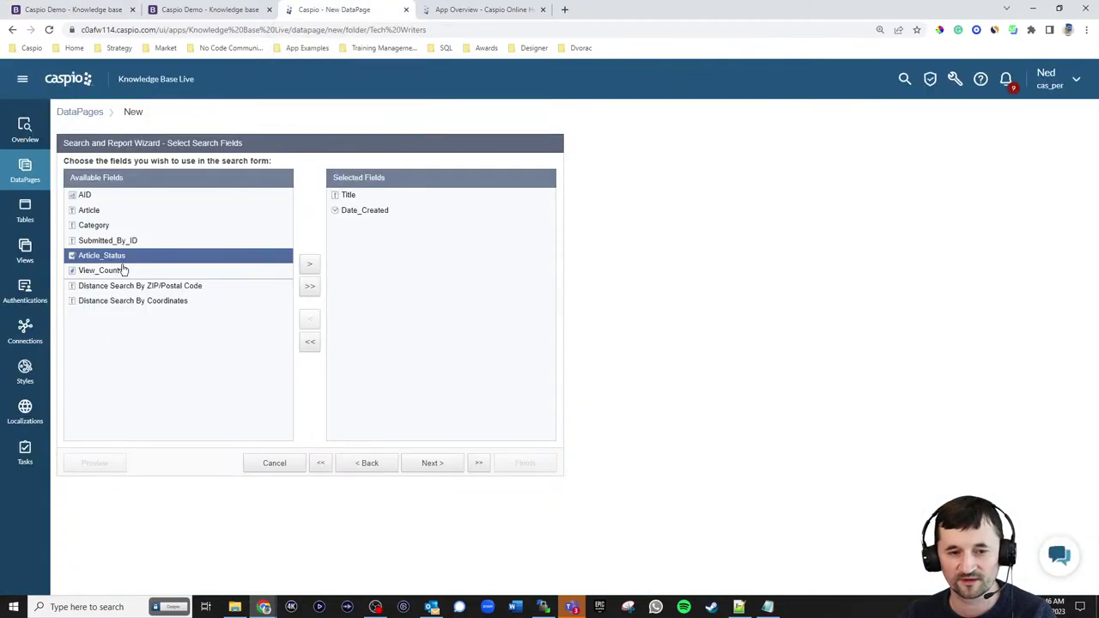
click(309, 264)
click(431, 462)
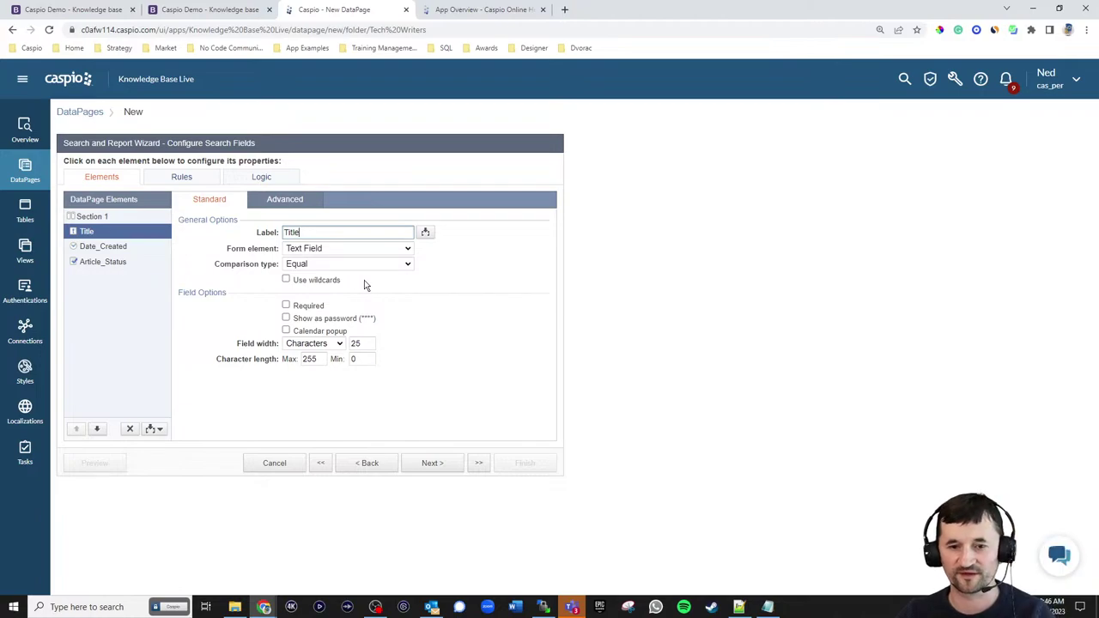
- Set Title to Contains and split Date_Created into Greater Than or Equal and Less Than or Equal criteria
click(318, 269)
click(334, 300)
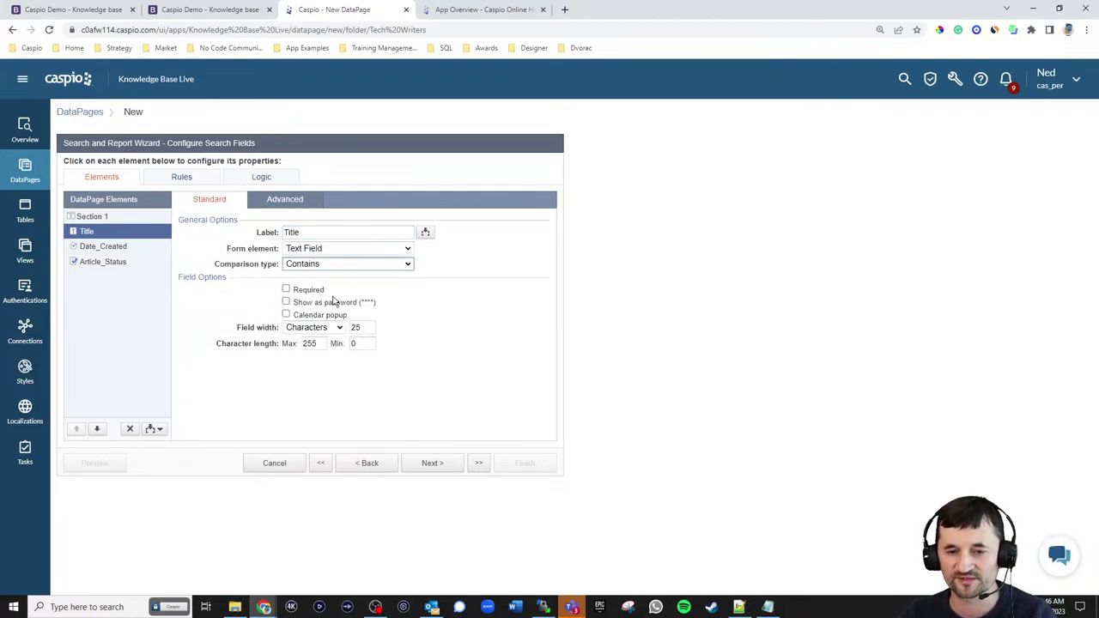
click(101, 249)
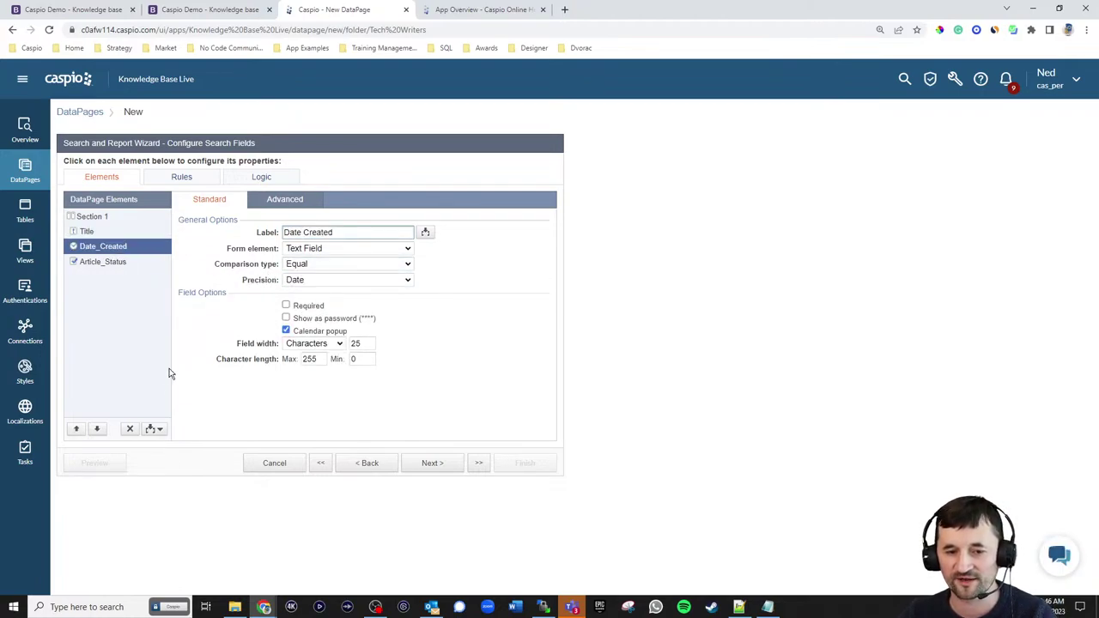
click(159, 429)
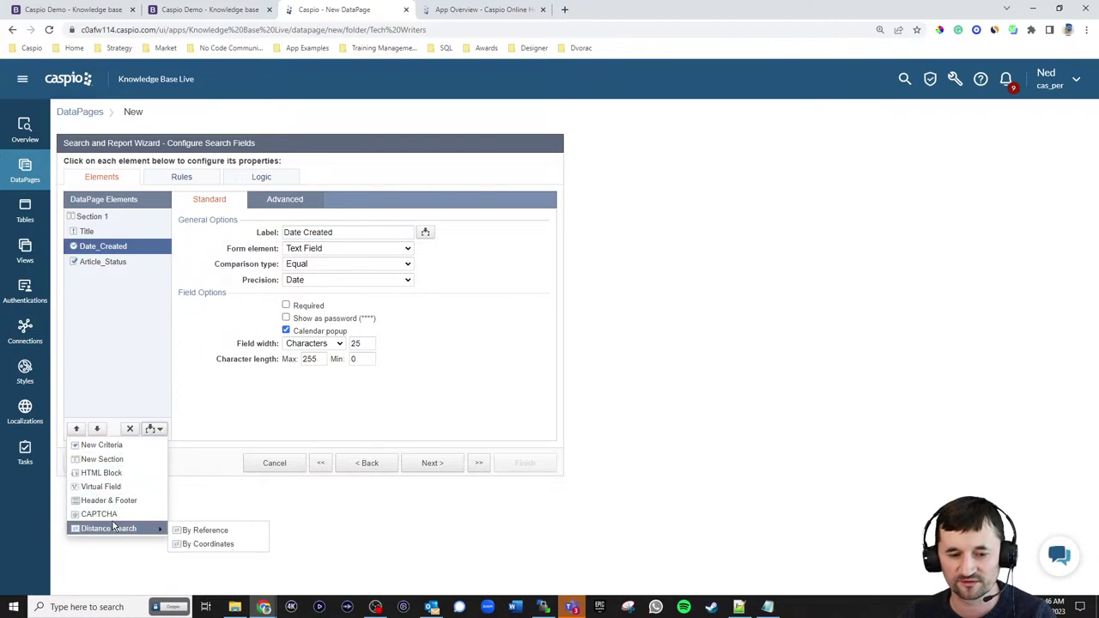
click(101, 445)
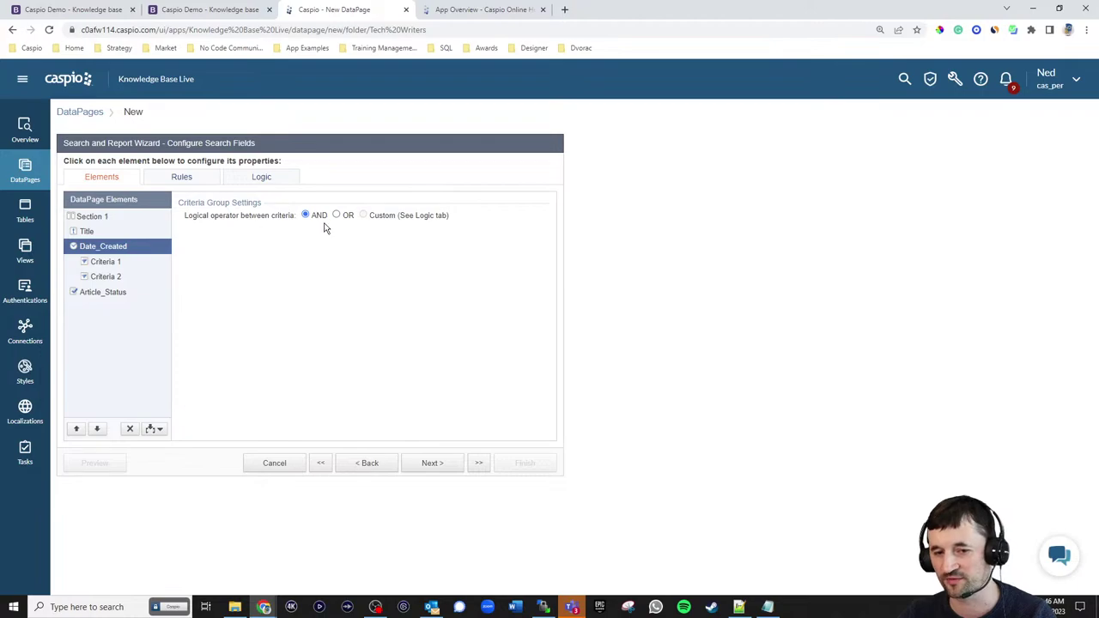
click(110, 263)
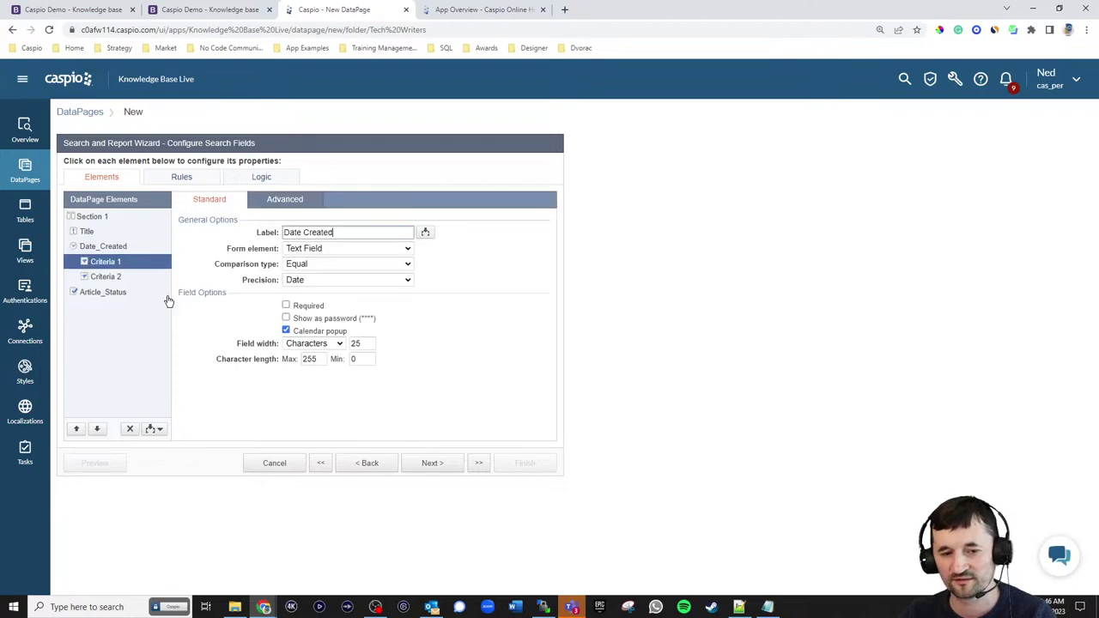
click(313, 264)
click(319, 304)
click(343, 233)
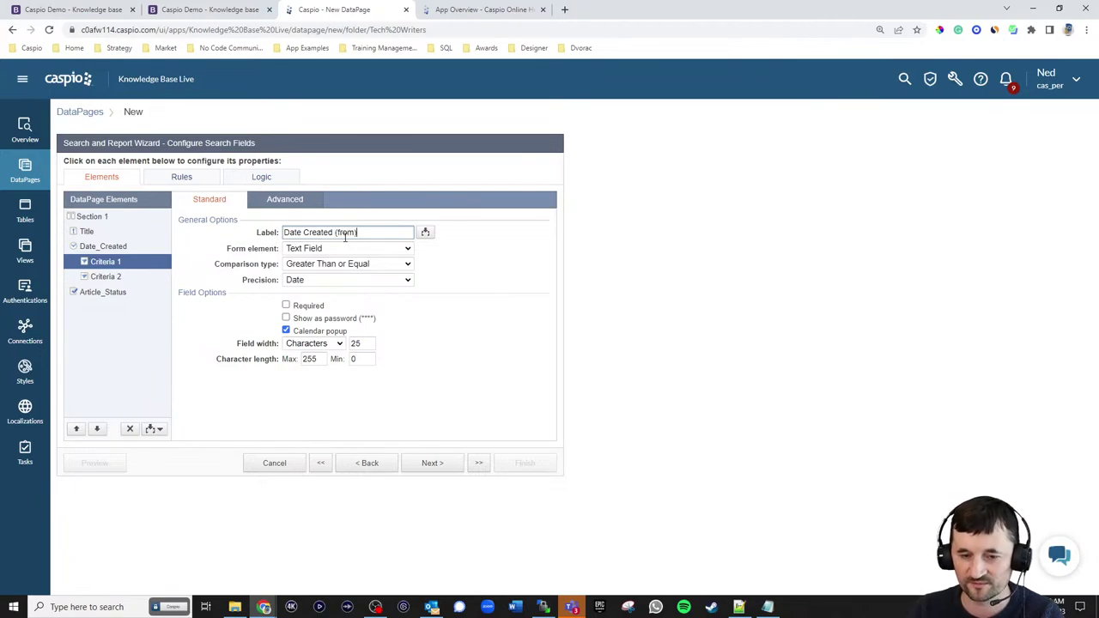
click(110, 277)
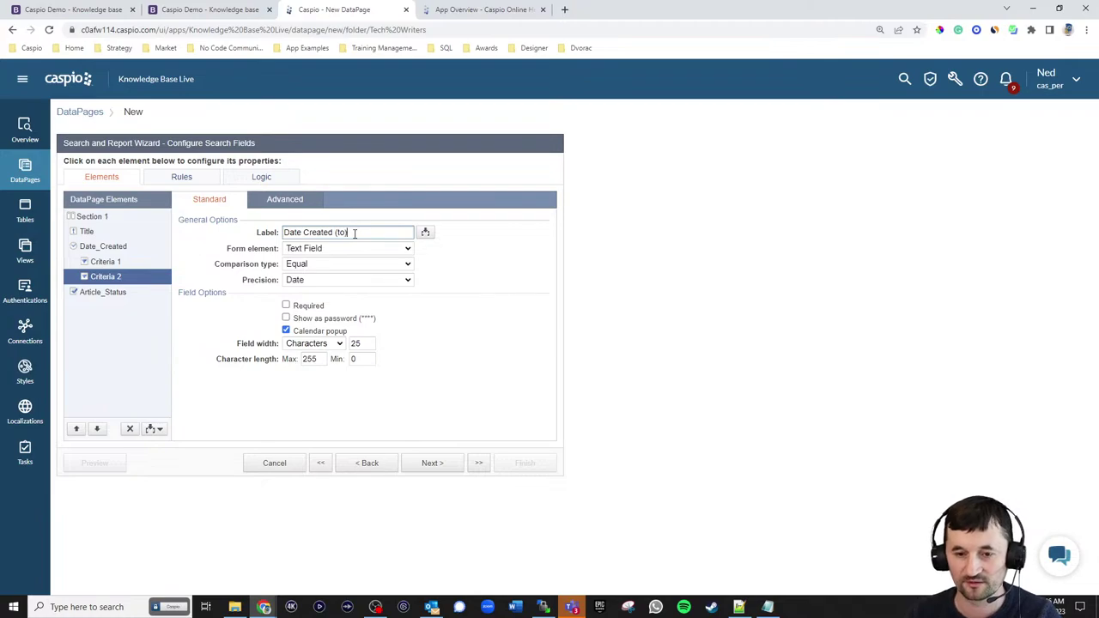
click(343, 264)
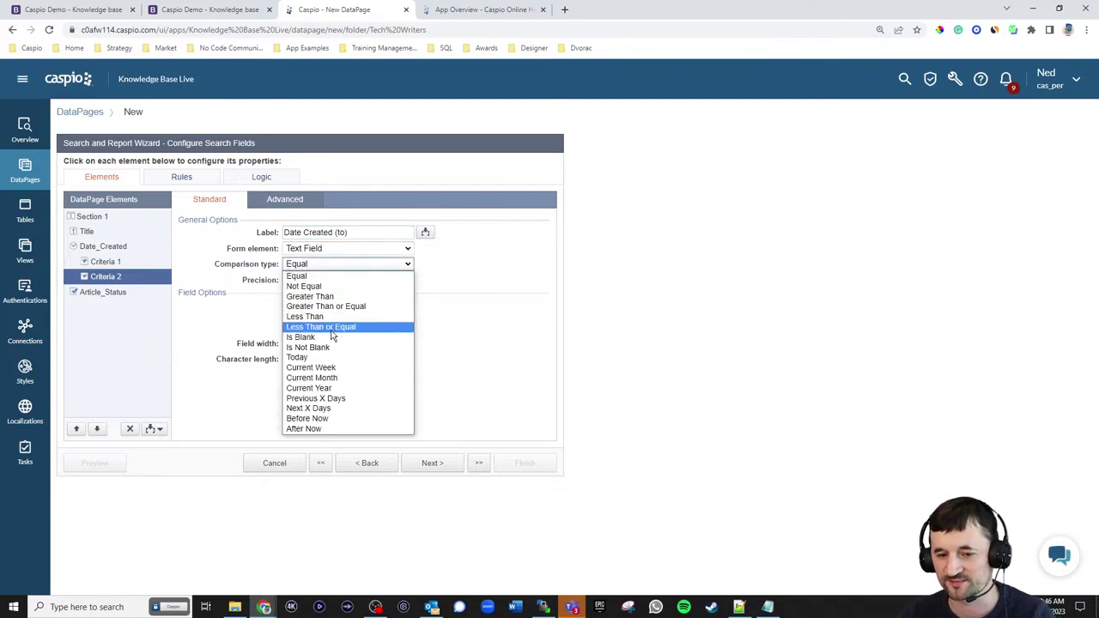
click(331, 332)
click(101, 263)
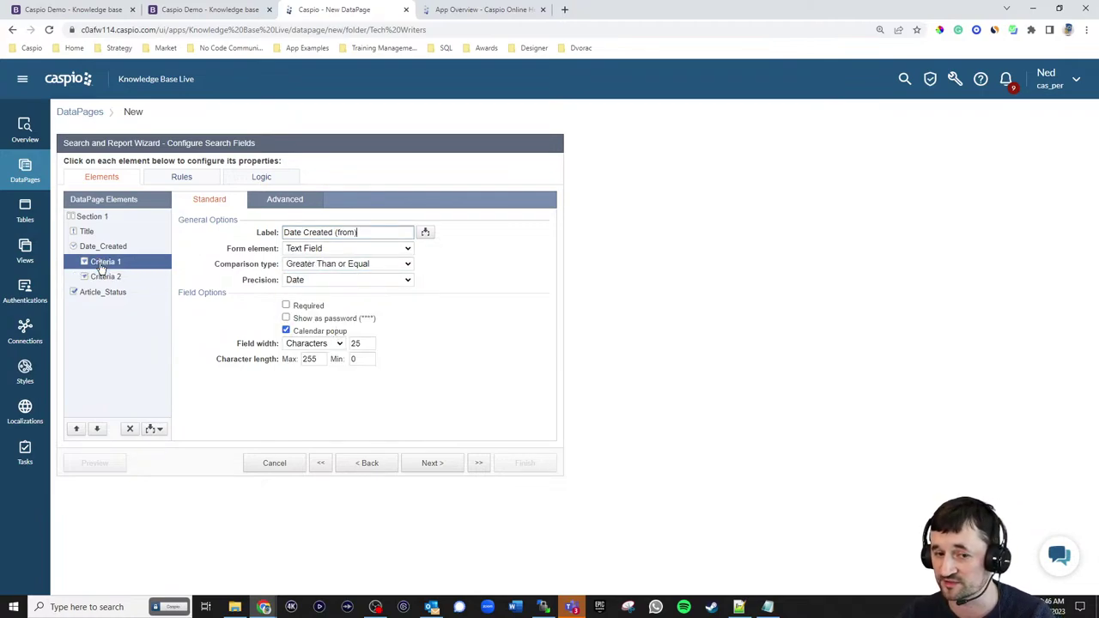
click(109, 277)
- Make Any the default Article_Status option and relabel Yes/No as Published/Unpublished
click(112, 292)
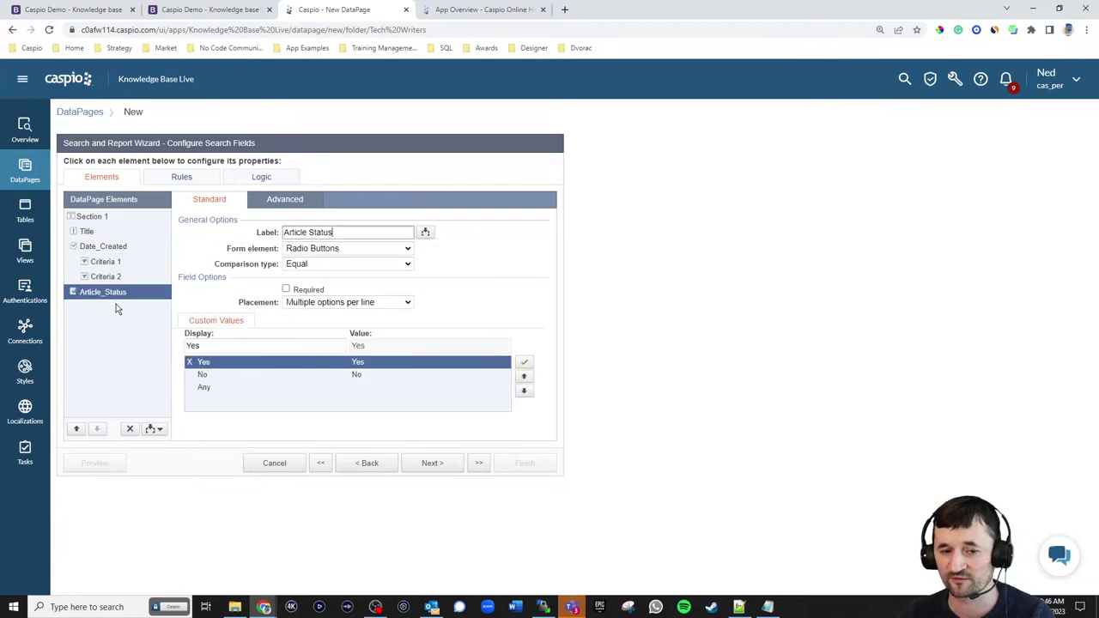
click(204, 389)
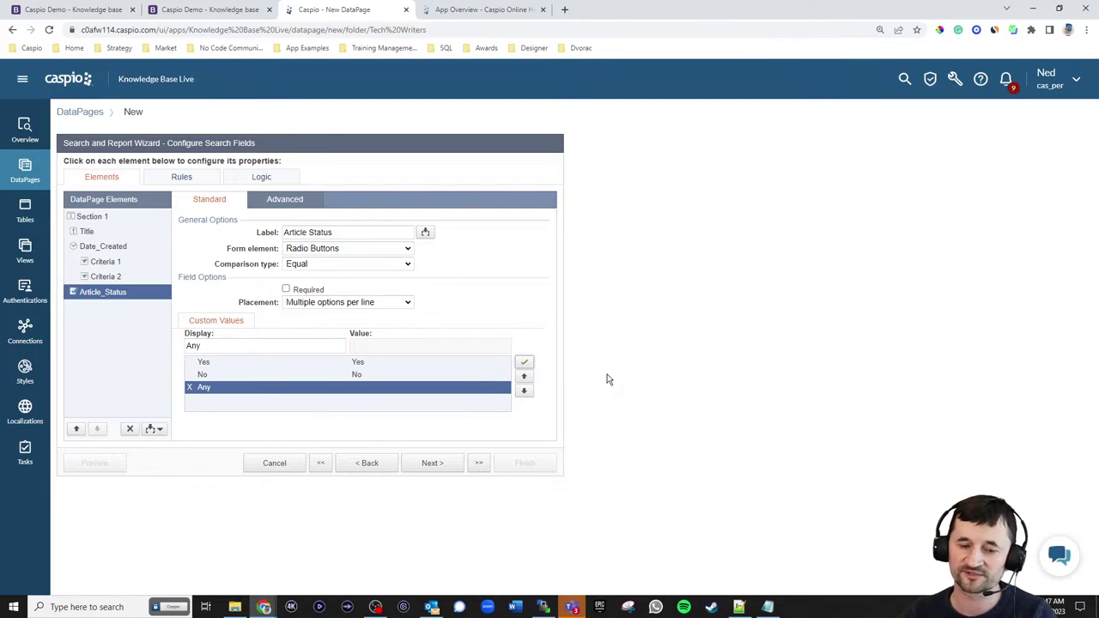
click(206, 364)
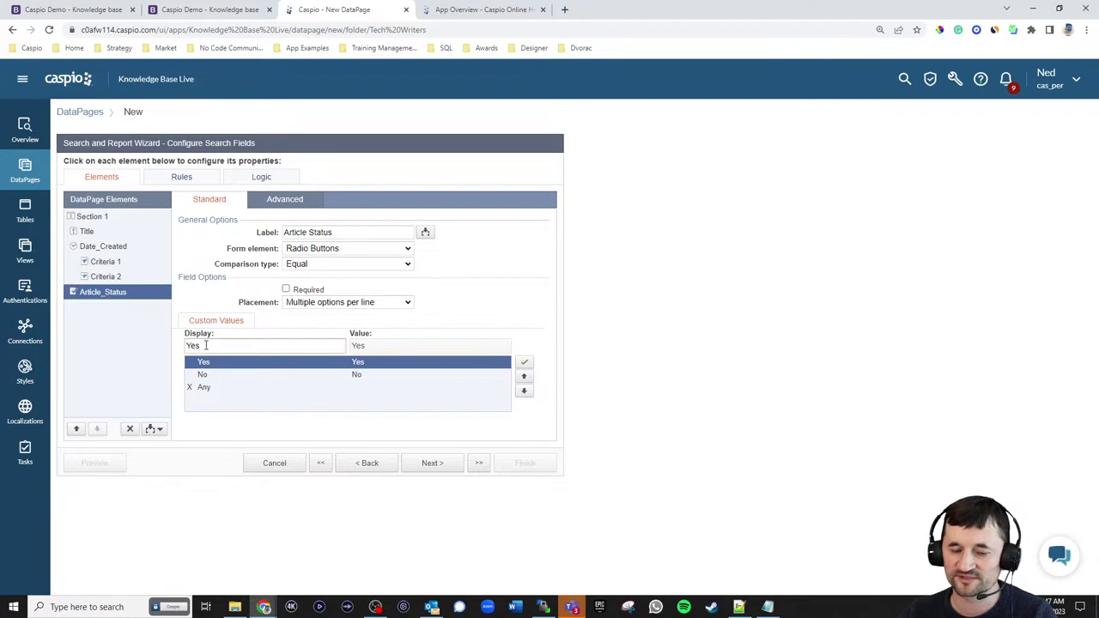
drag(219, 346, 153, 350)
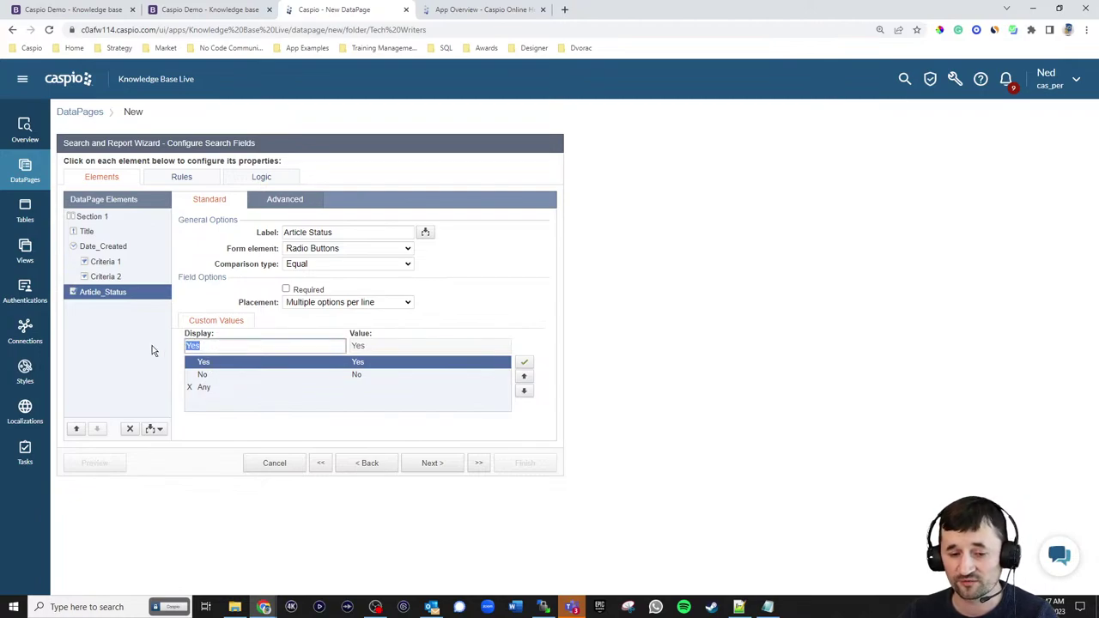
text(Published)
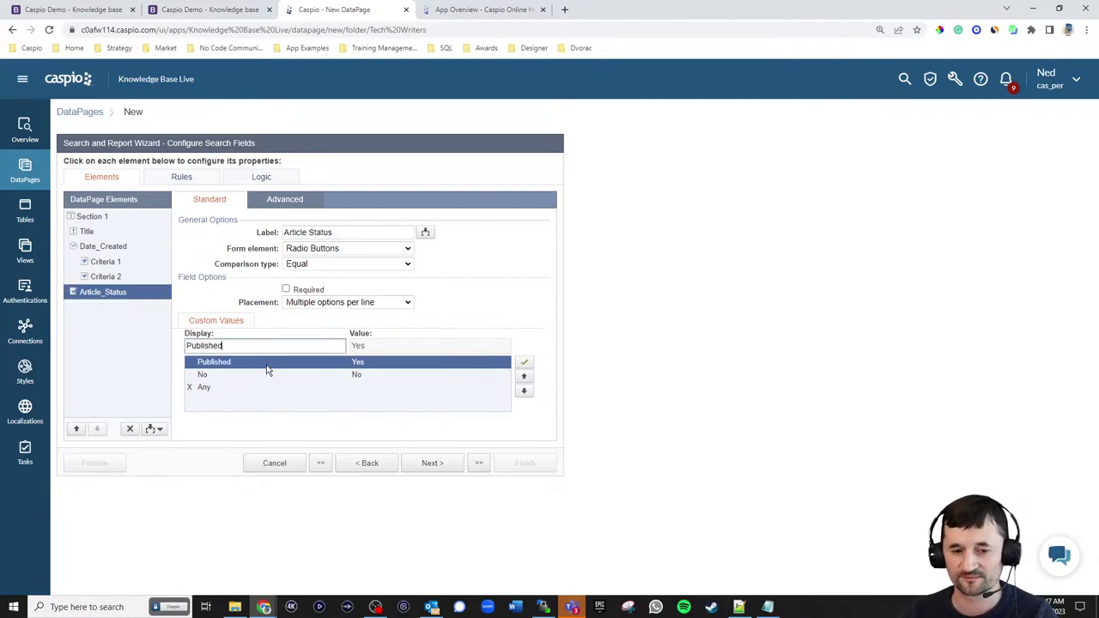
click(204, 375)
drag(206, 346, 57, 347)
text(u)
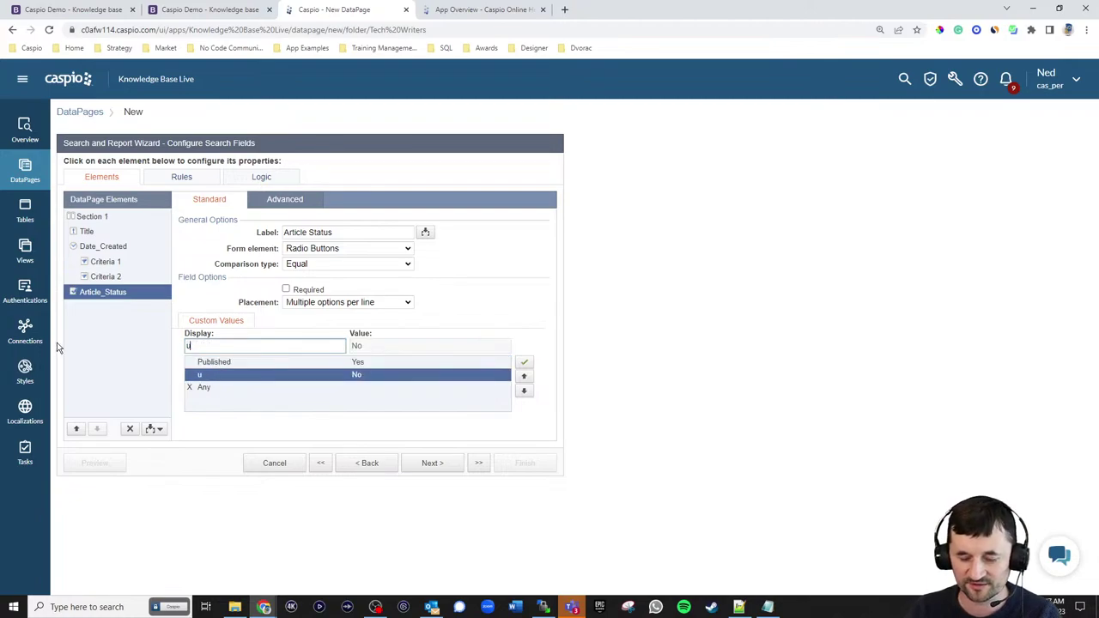
text(npulbi)
key(BackSpace)
key(BackSpace)
key(BackSpace)
key(BackSpace)
key(BackSpace)
key(BackSpace)
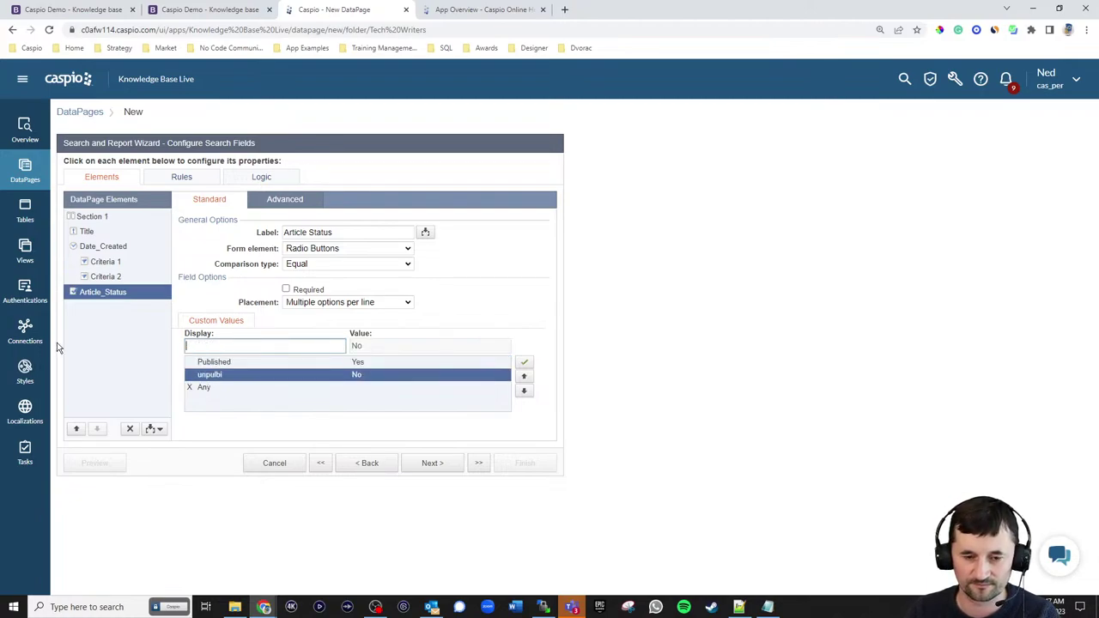
text(Unpublished)
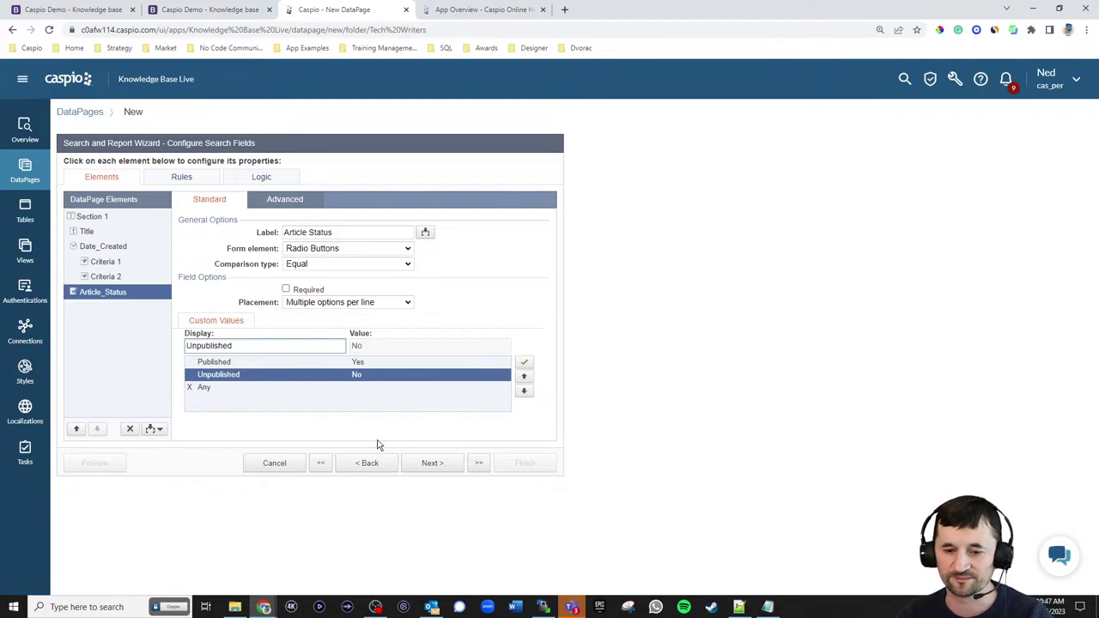
- Put Title, Date_Created, Category and Article_Status on the results page
click(442, 469)
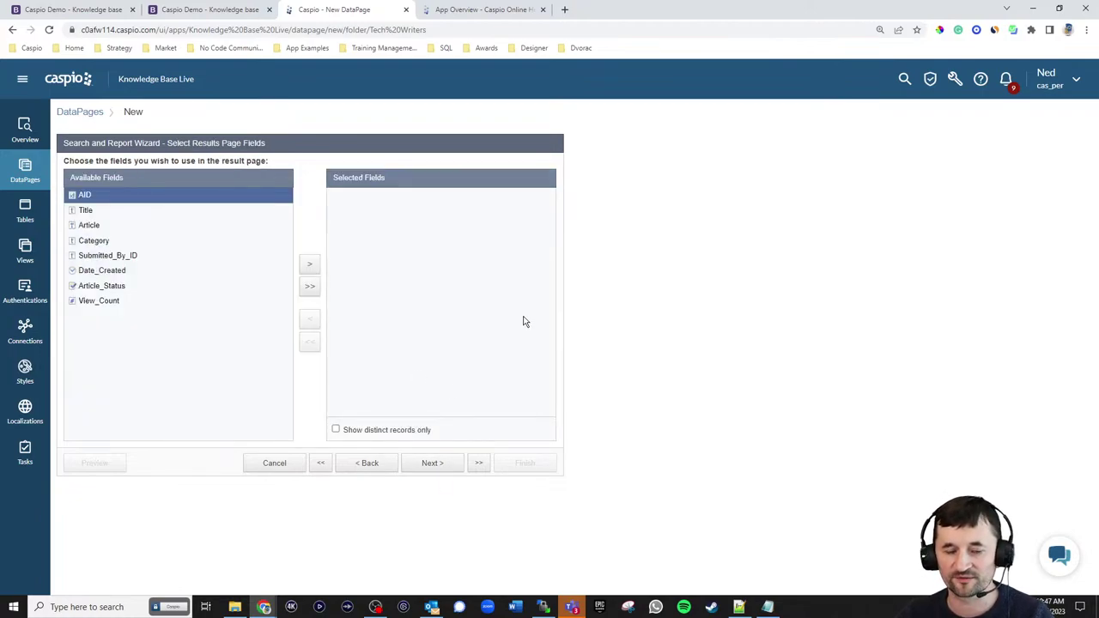
click(73, 10)
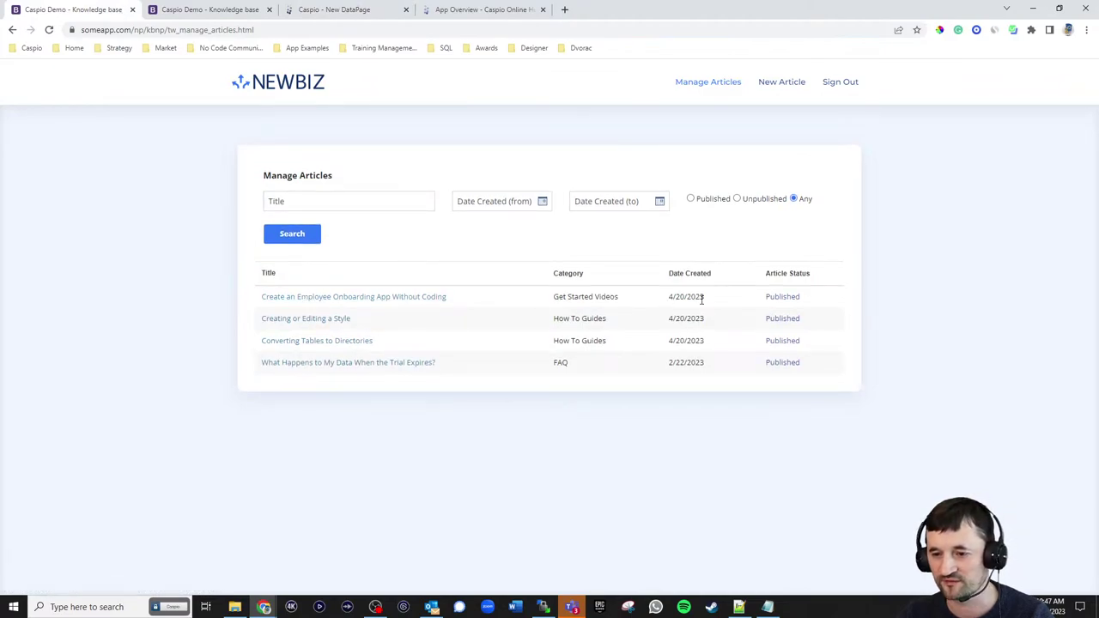
click(351, 12)
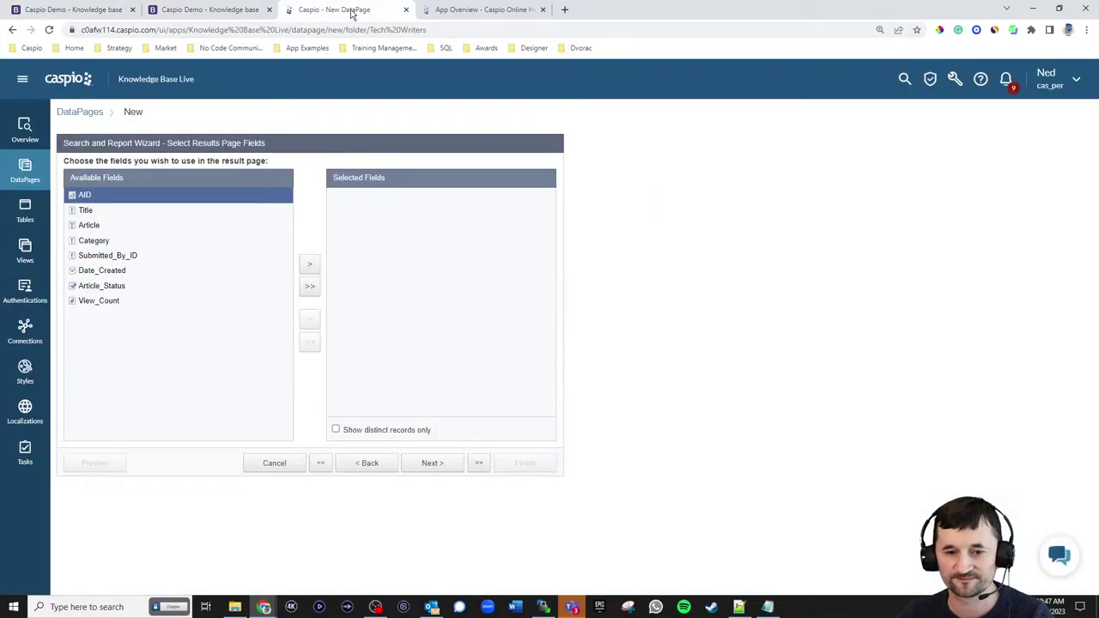
click(128, 213)
click(310, 264)
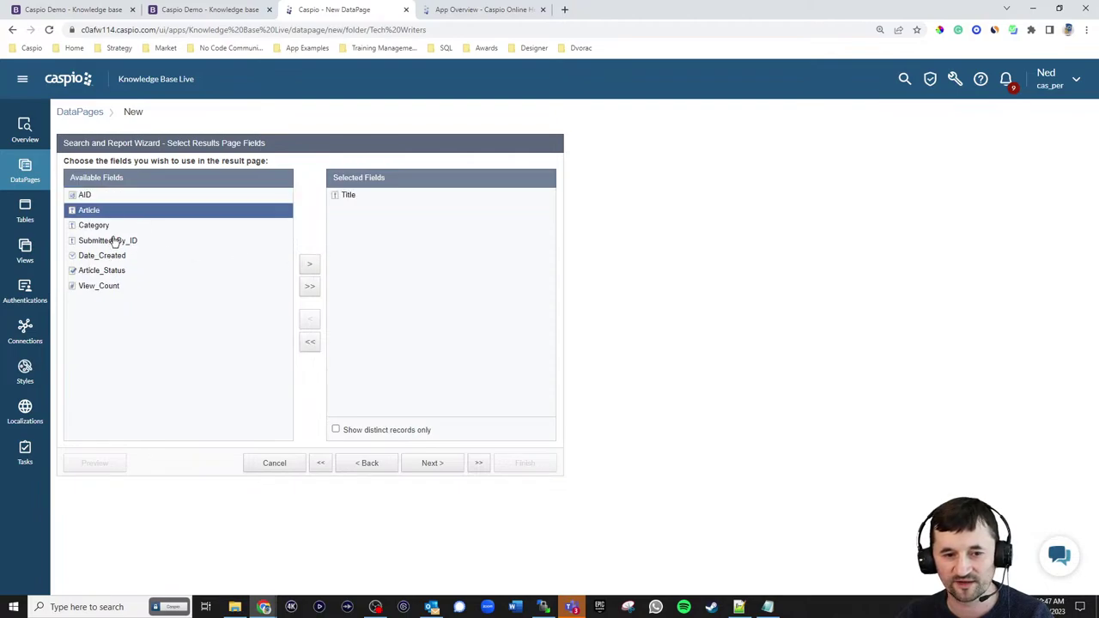
click(110, 256)
click(310, 264)
click(137, 227)
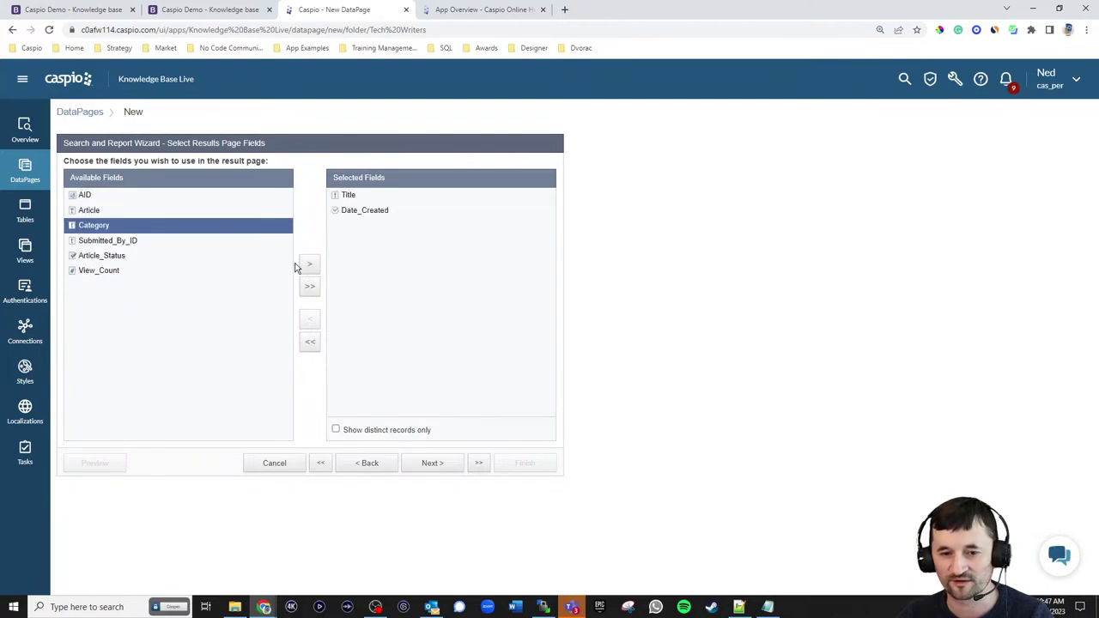
click(310, 264)
click(103, 243)
click(306, 268)
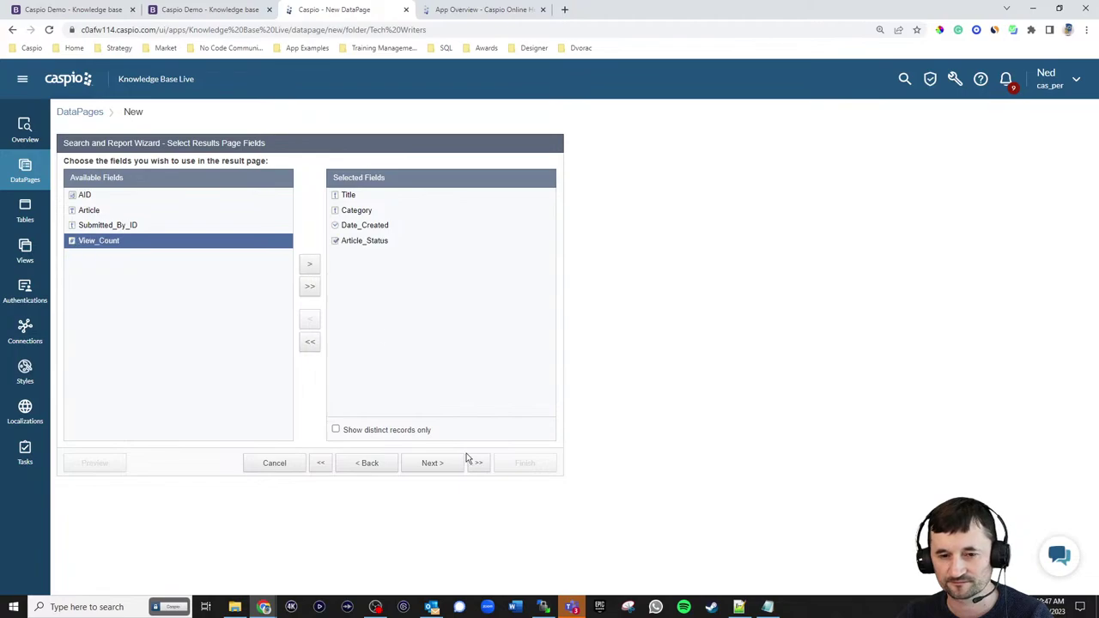
- Leave the results page editing options unchecked and advance to configuring result fields
click(432, 464)
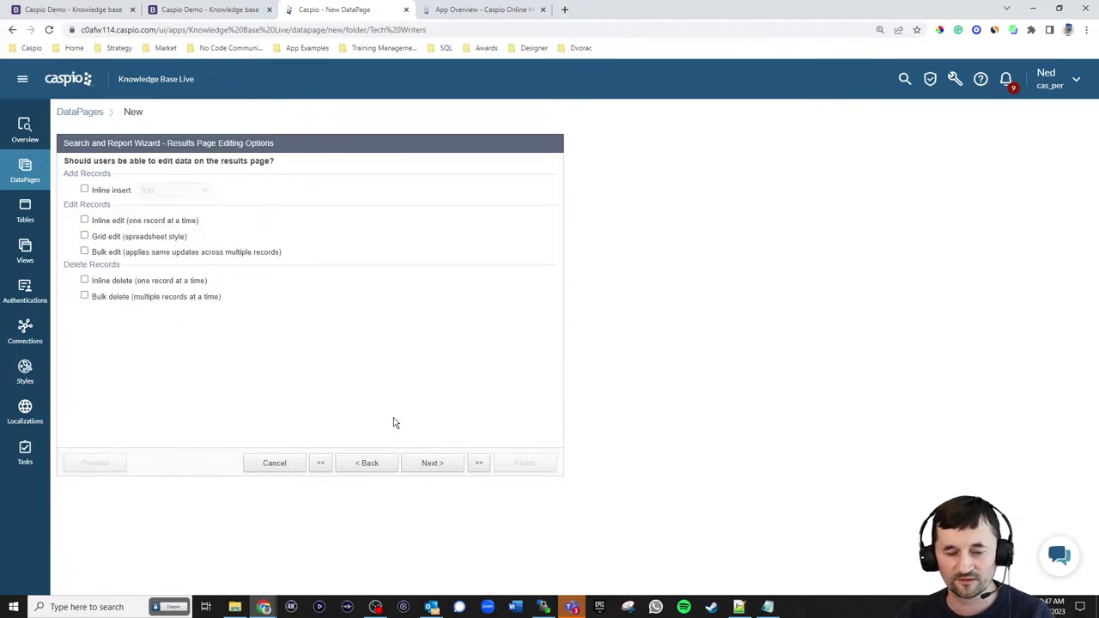
click(86, 9)
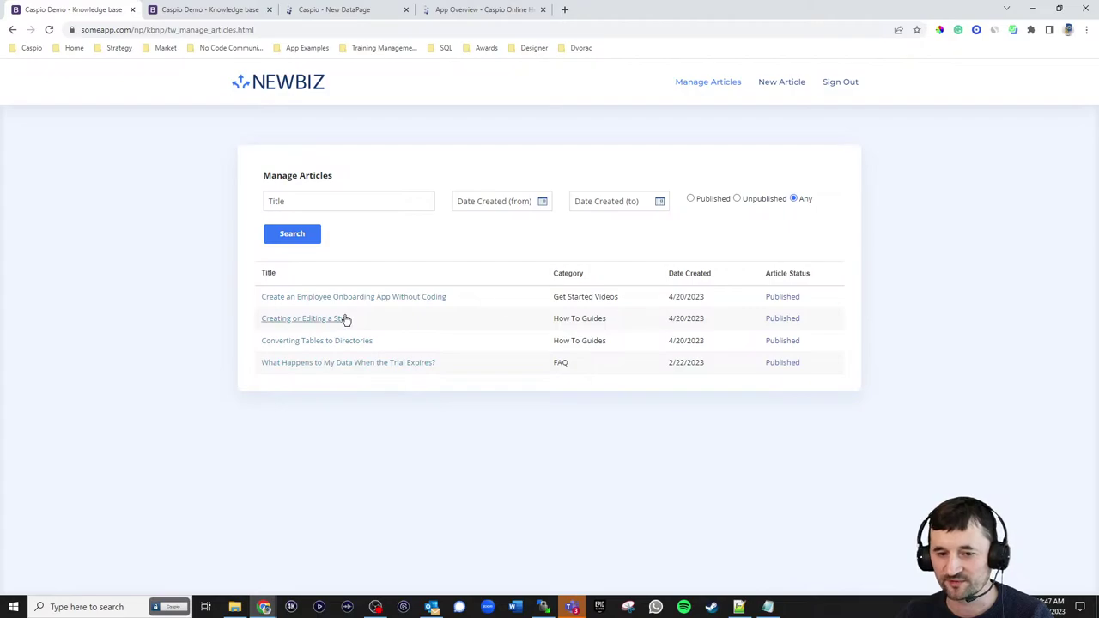
click(317, 323)
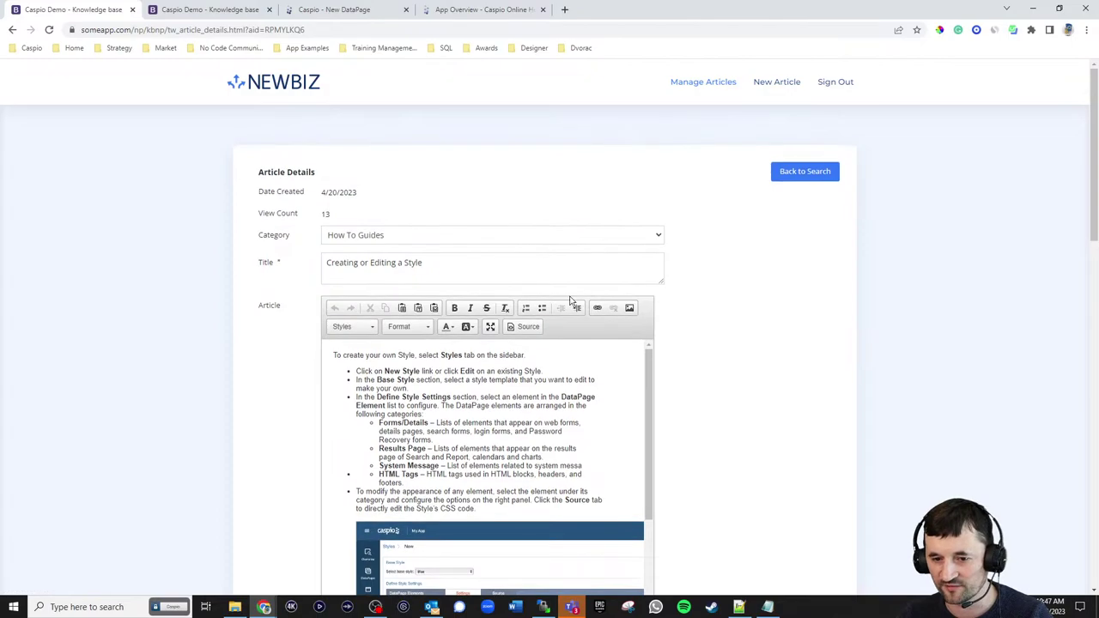
click(353, 9)
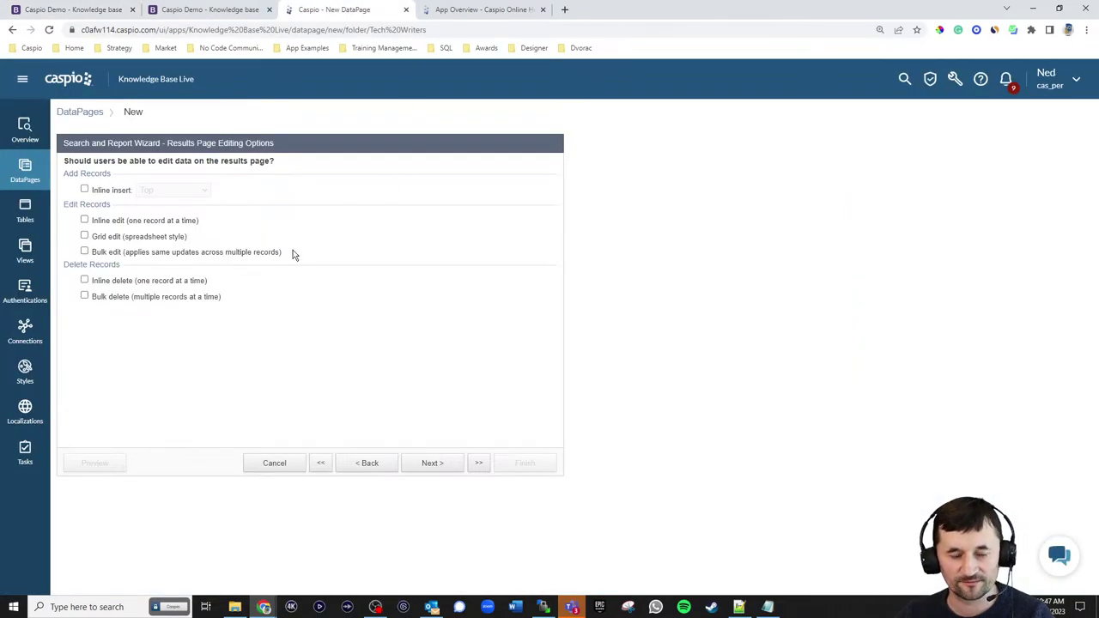
click(433, 465)
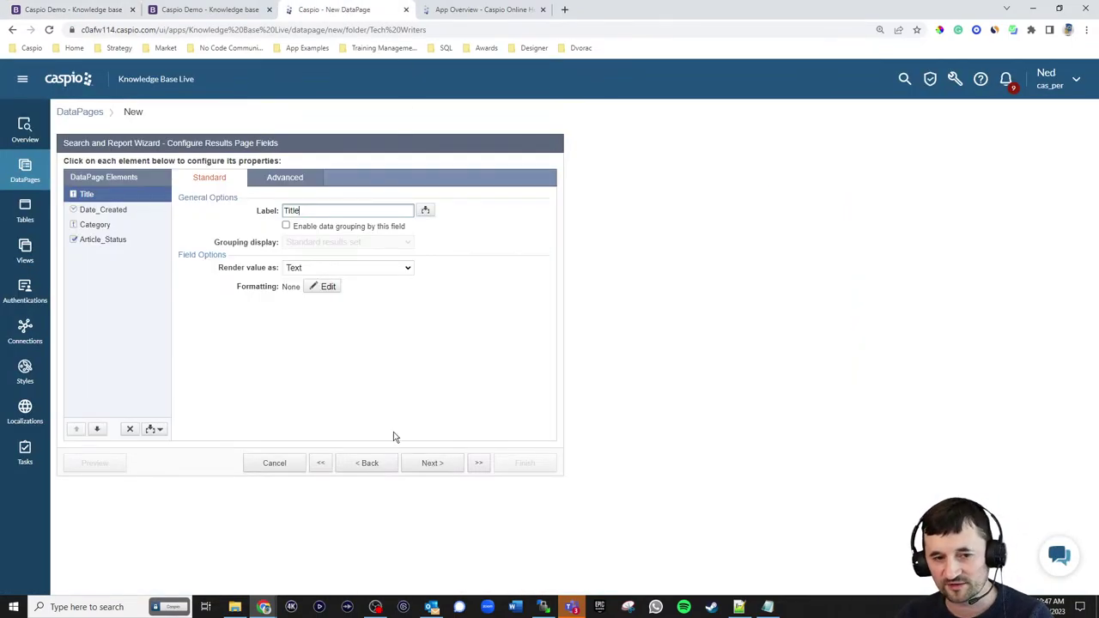
- After checking the live Article Details page, insert HTML Block 1 above Title in the results fields
click(120, 9)
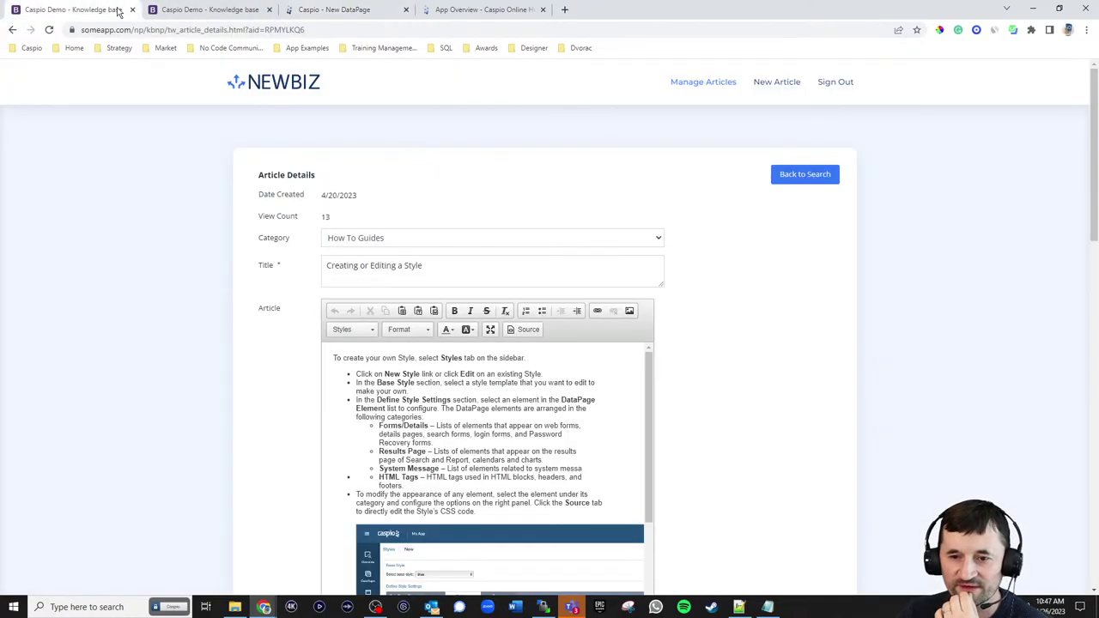
click(810, 172)
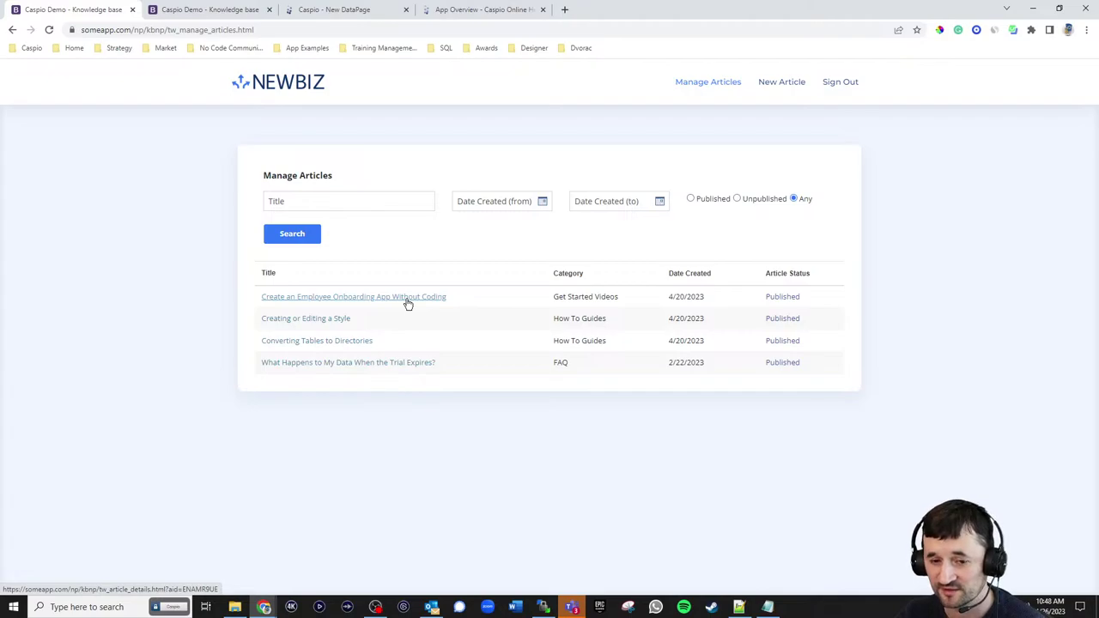
click(348, 9)
click(160, 431)
click(144, 443)
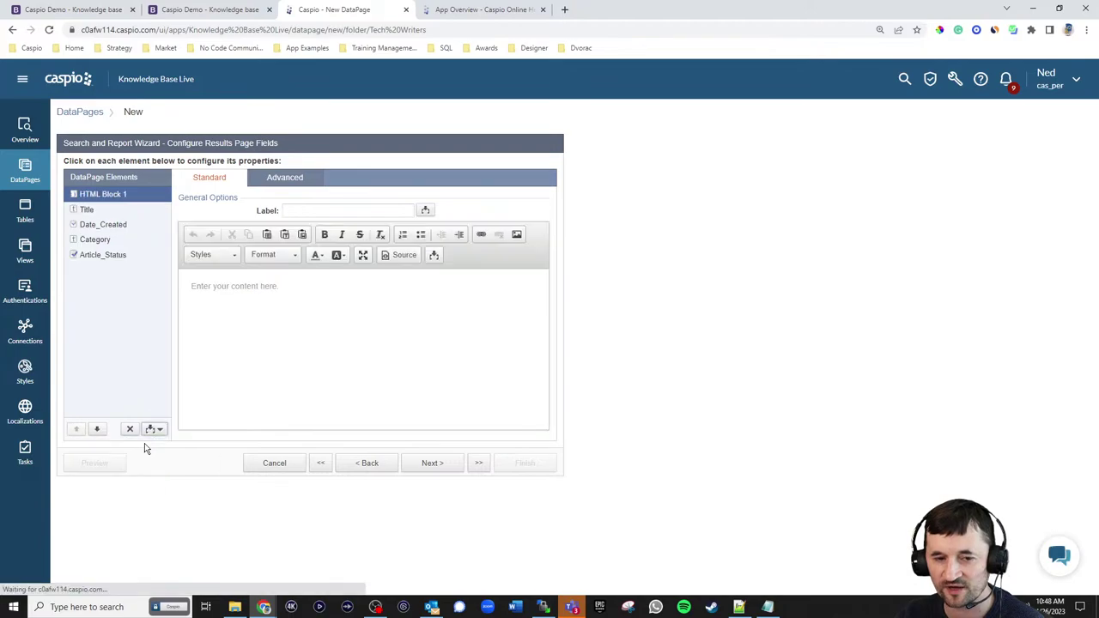
click(272, 178)
click(220, 179)
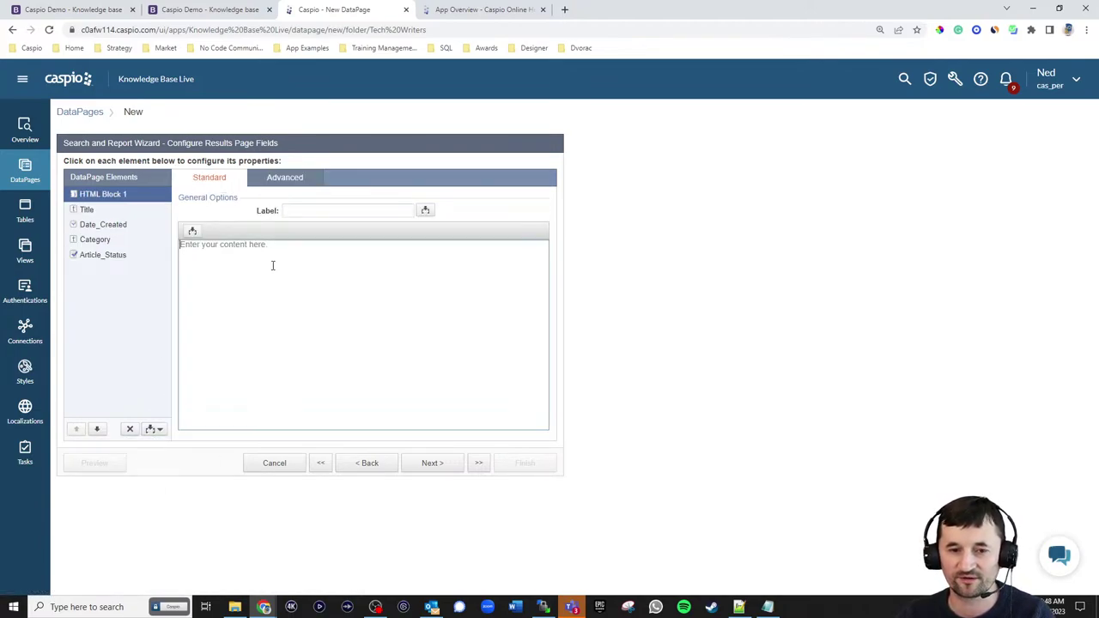
click(274, 265)
text(<a href=")
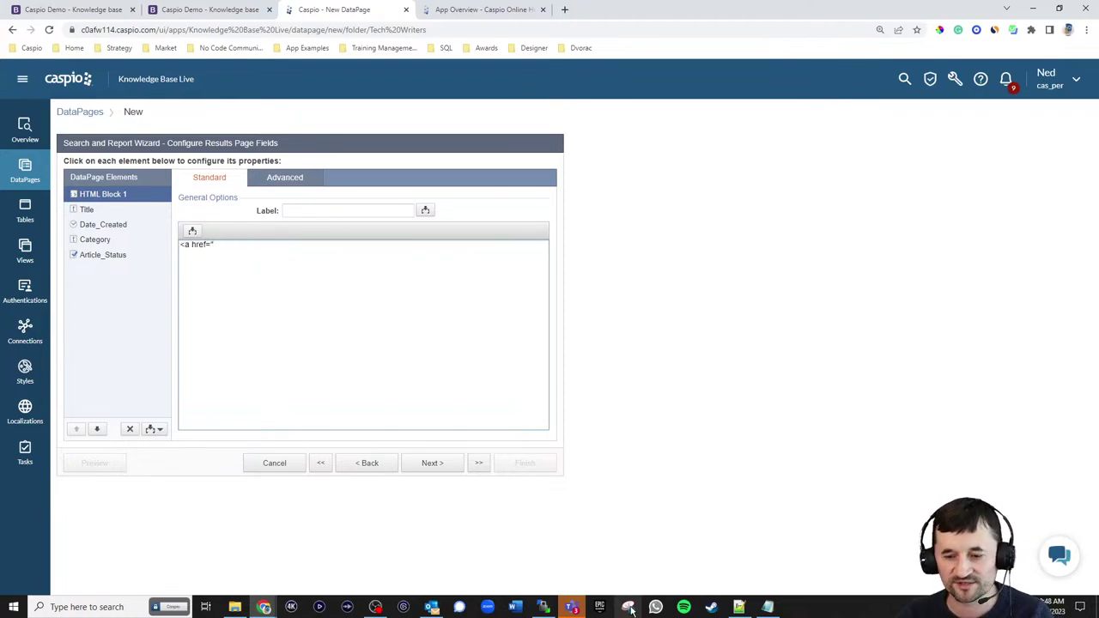
click(739, 608)
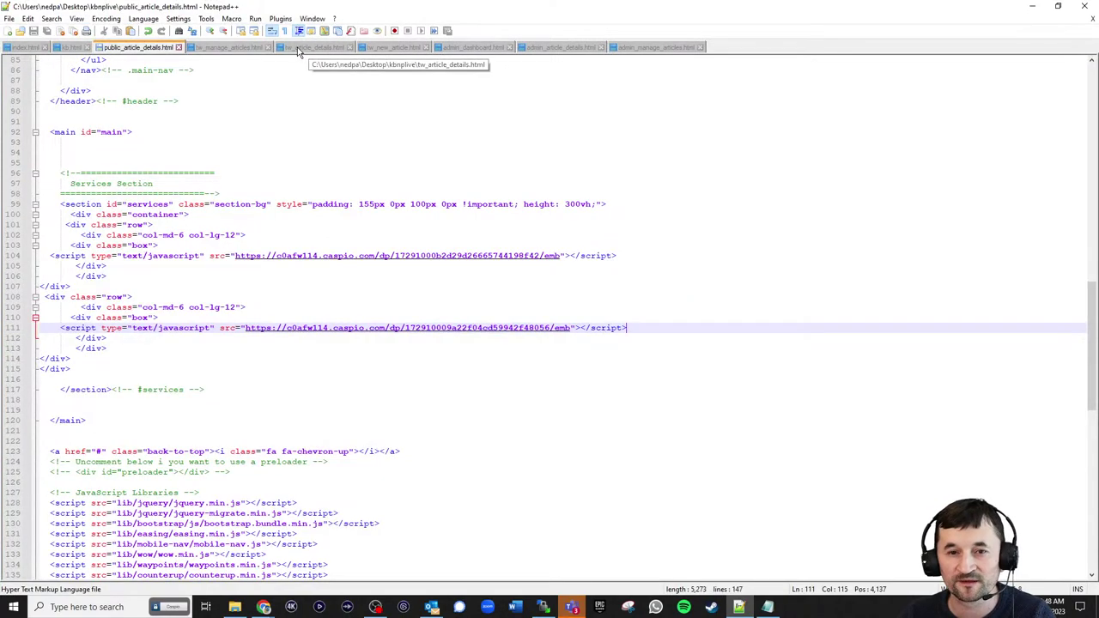
click(1033, 12)
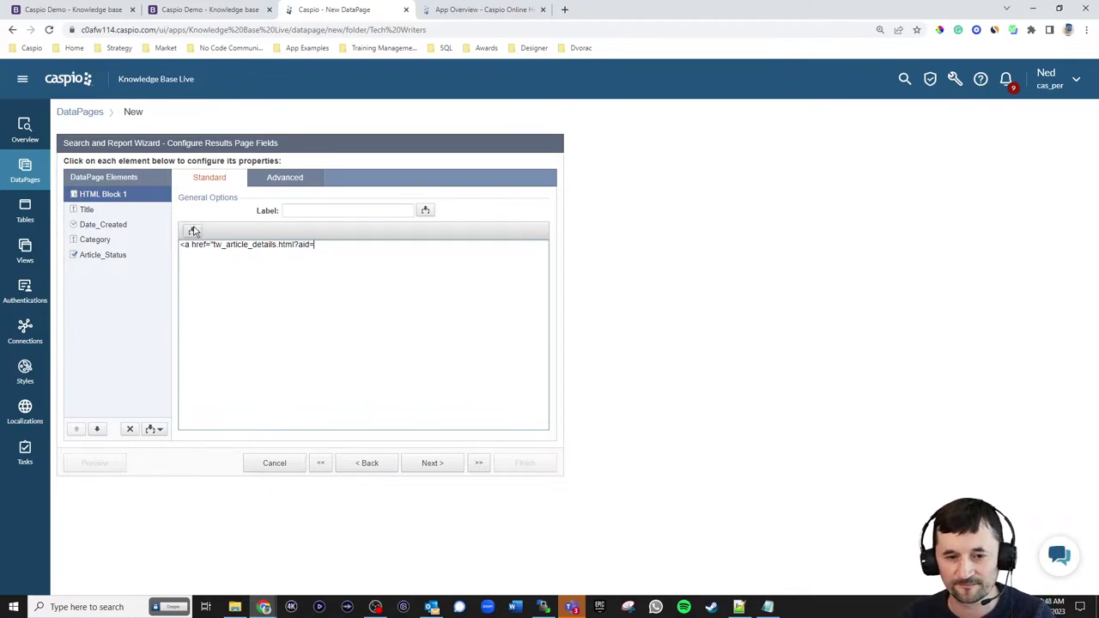
click(192, 231)
click(191, 250)
click(178, 287)
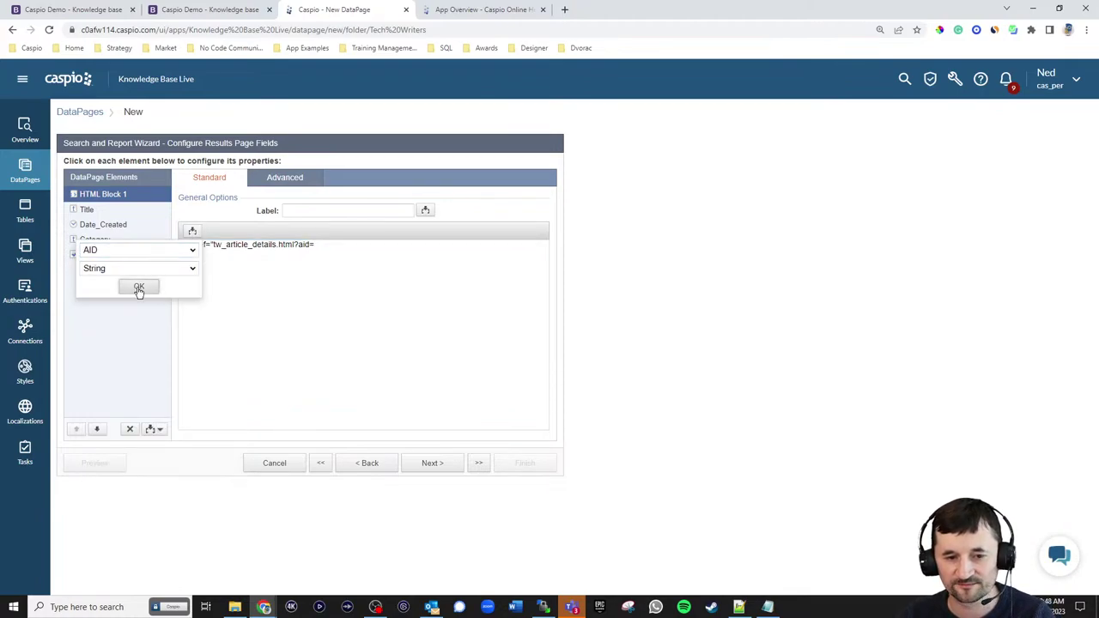
click(139, 287)
click(388, 251)
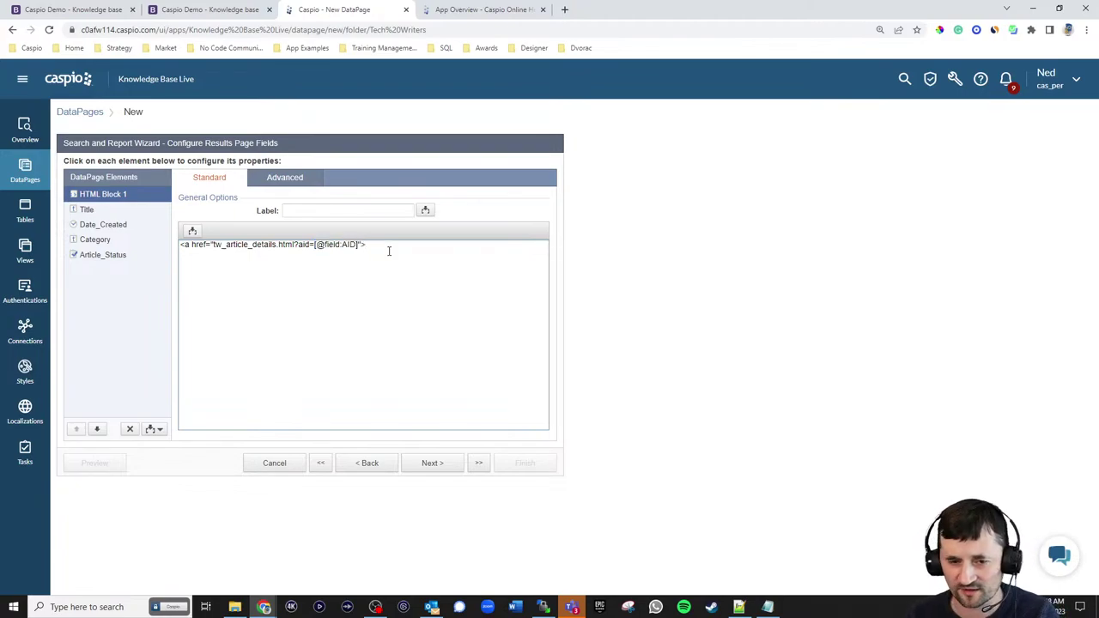
click(192, 231)
click(182, 250)
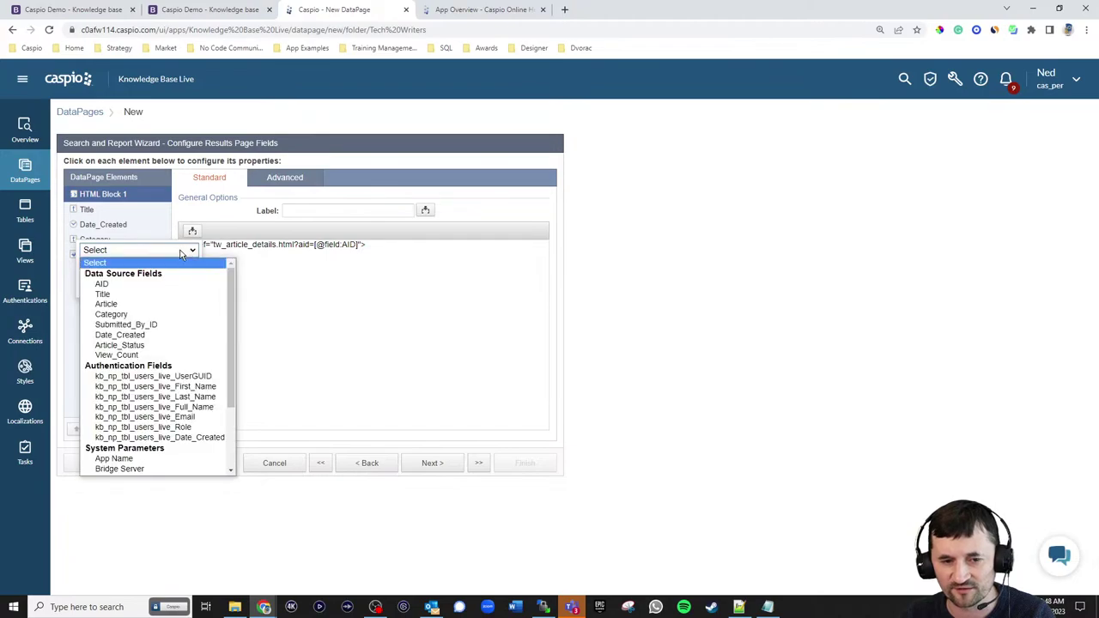
click(148, 296)
click(142, 289)
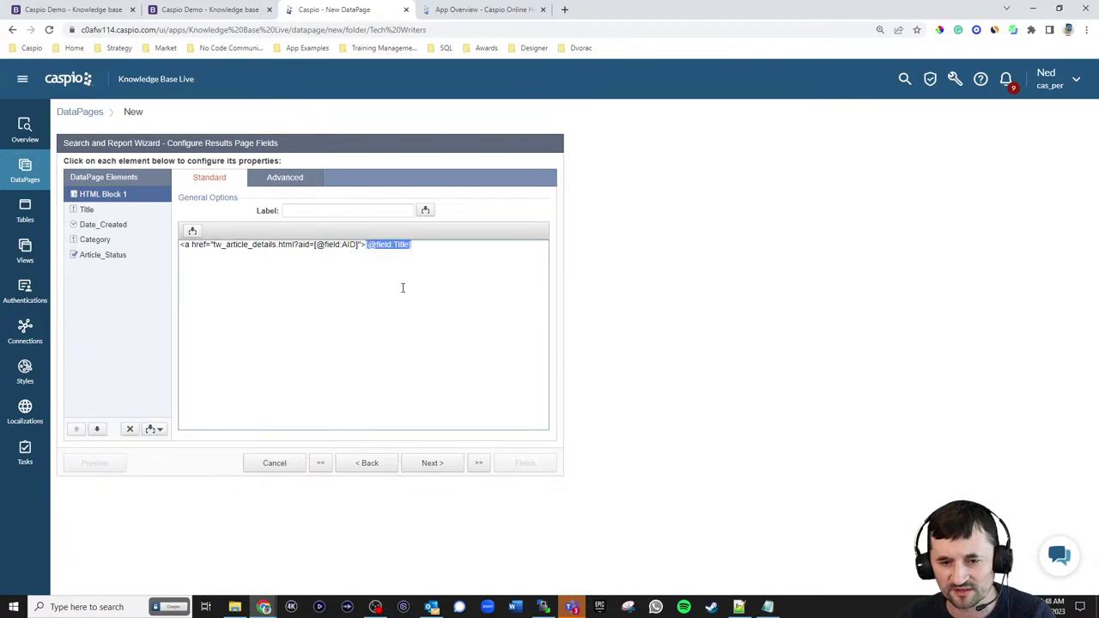
click(443, 246)
text(</a>)
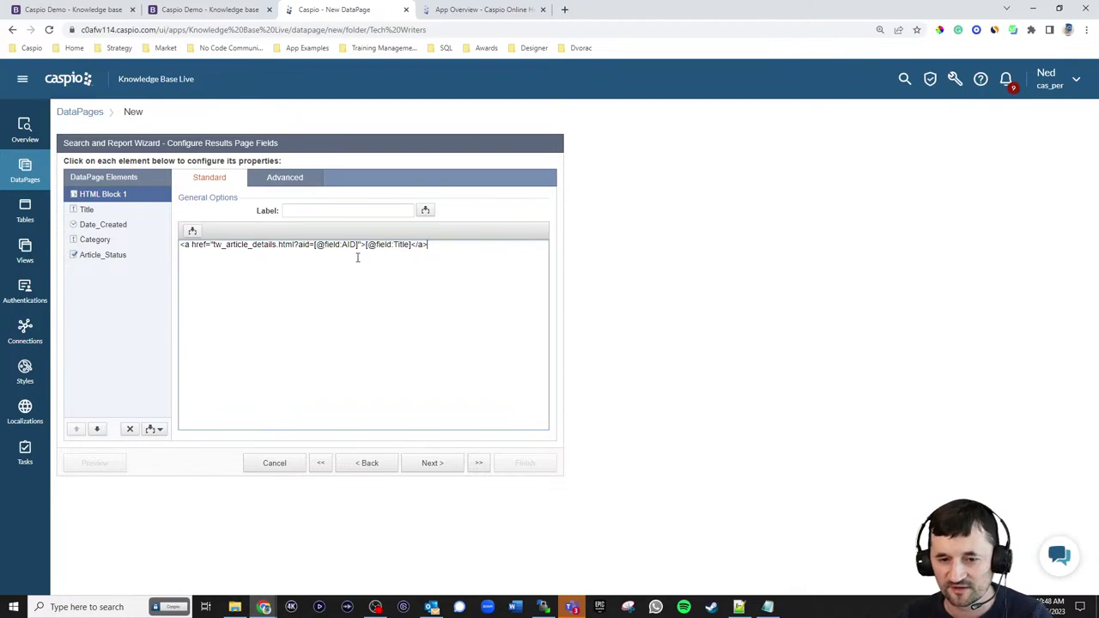
click(108, 215)
click(130, 430)
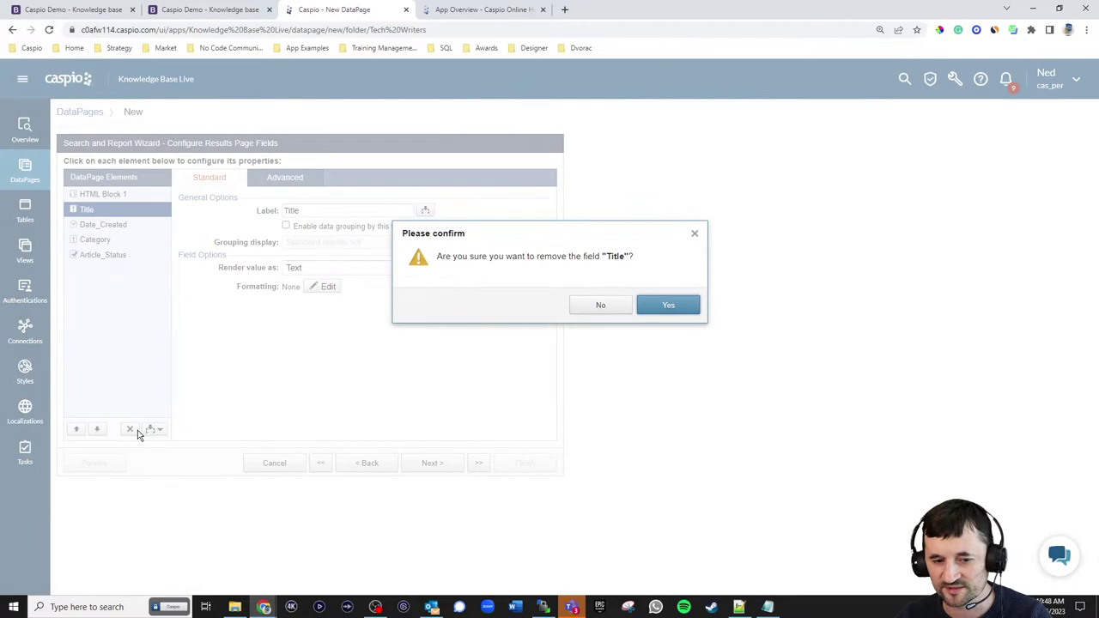
- Remove the Title field from the results and select the Article_Status field
click(667, 310)
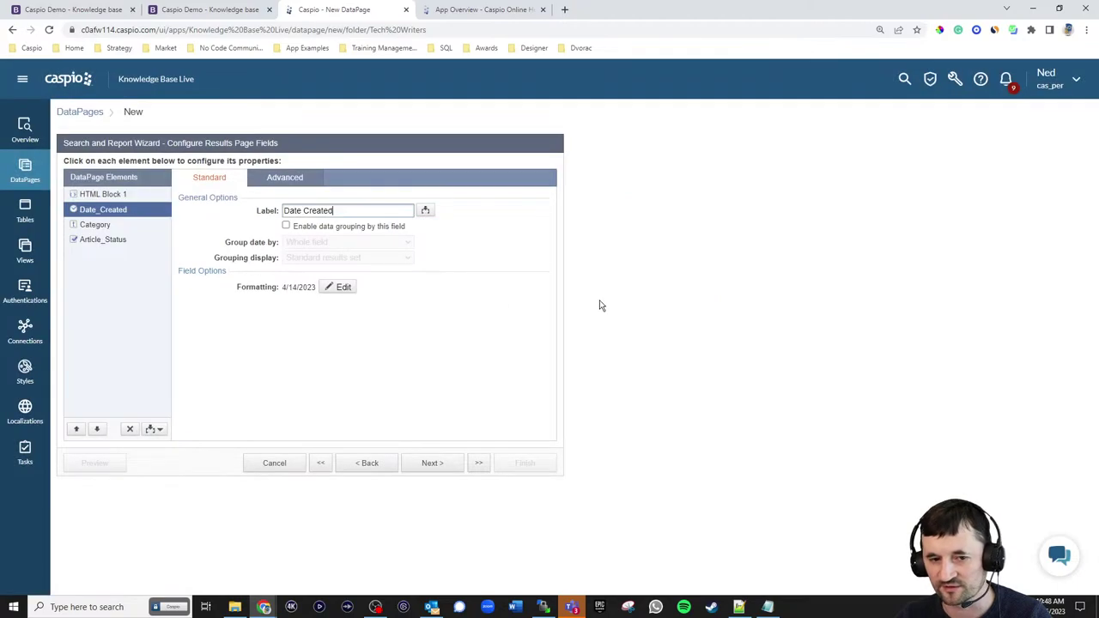
click(117, 227)
click(112, 242)
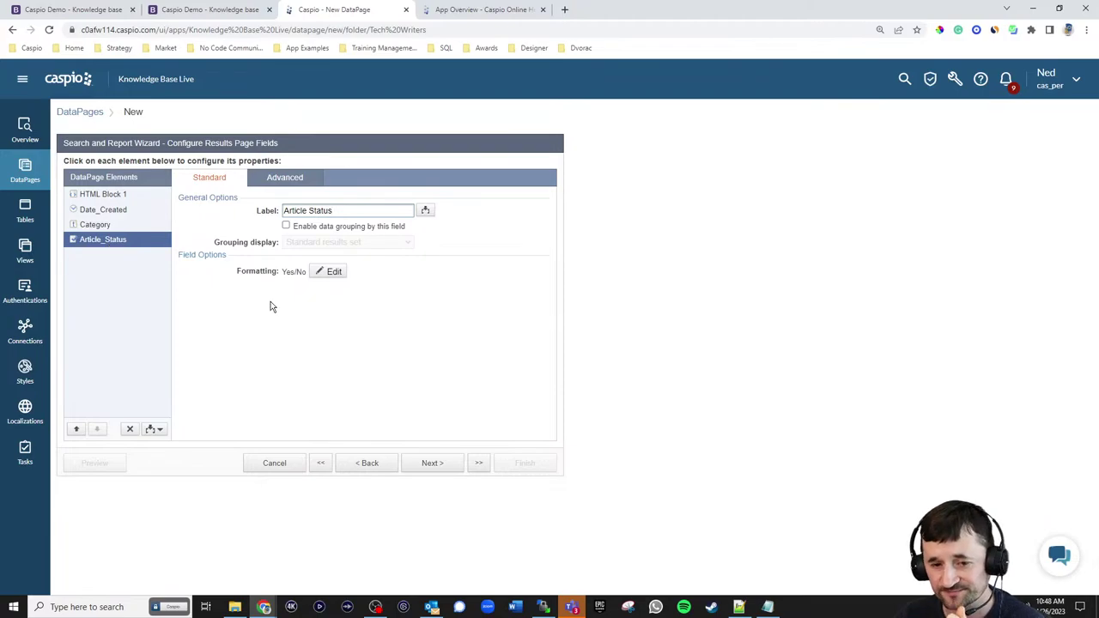
- Give Article_Status custom Yes/No labels 'Published' and 'Unpublished'
click(326, 271)
click(592, 264)
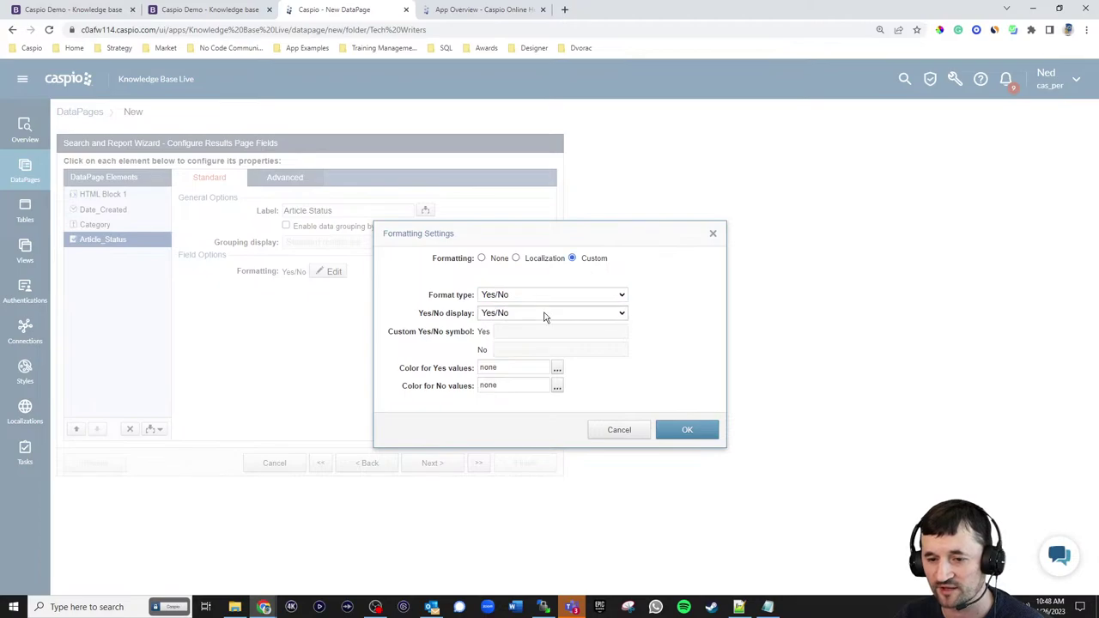
click(545, 314)
click(530, 356)
click(521, 334)
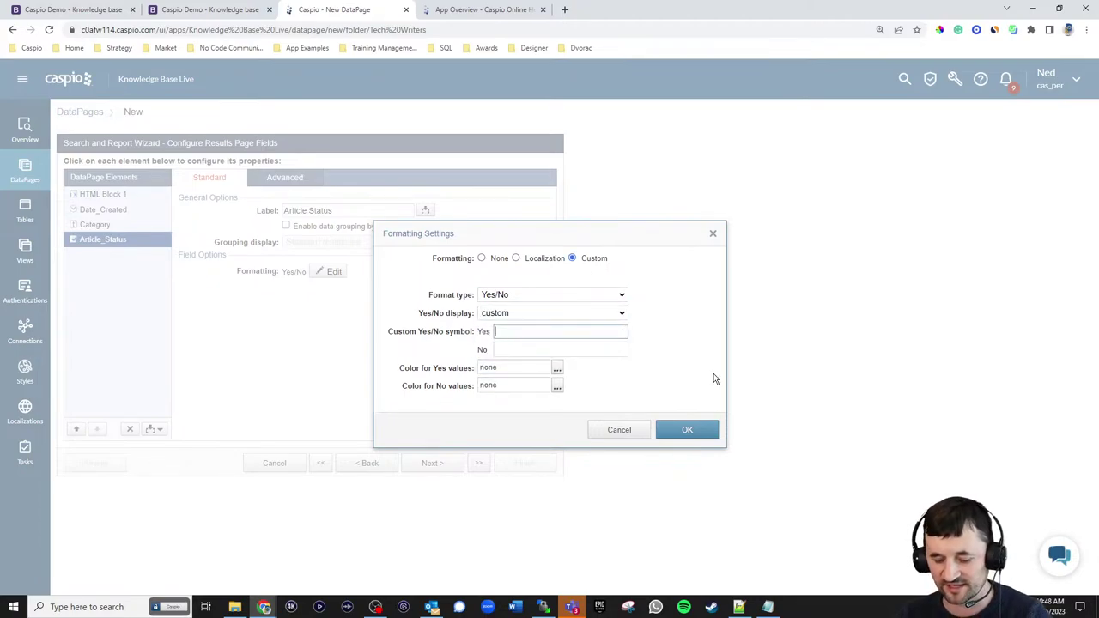
text(Published)
click(541, 355)
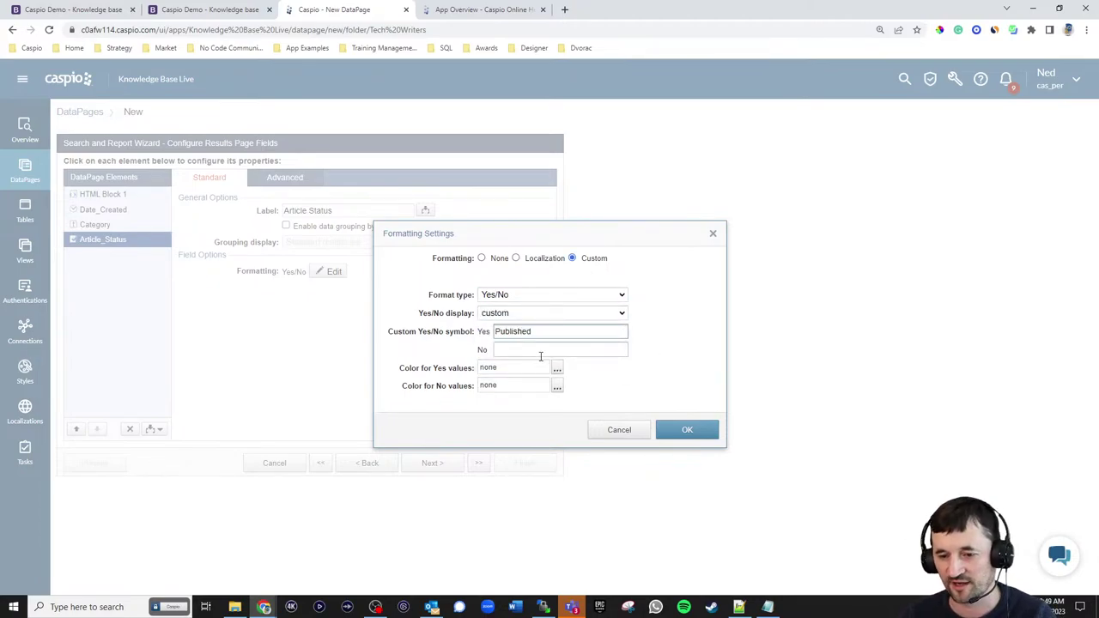
text(Unpublishe)
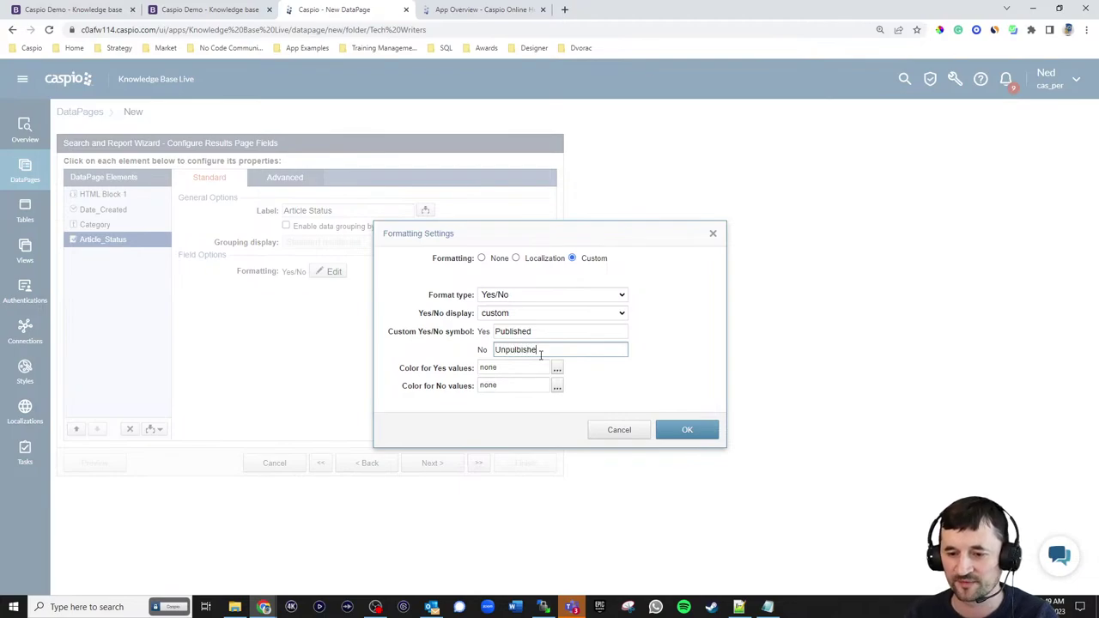
text(d)
key(BackSpace)
key(BackSpace)
key(BackSpace)
key(BackSpace)
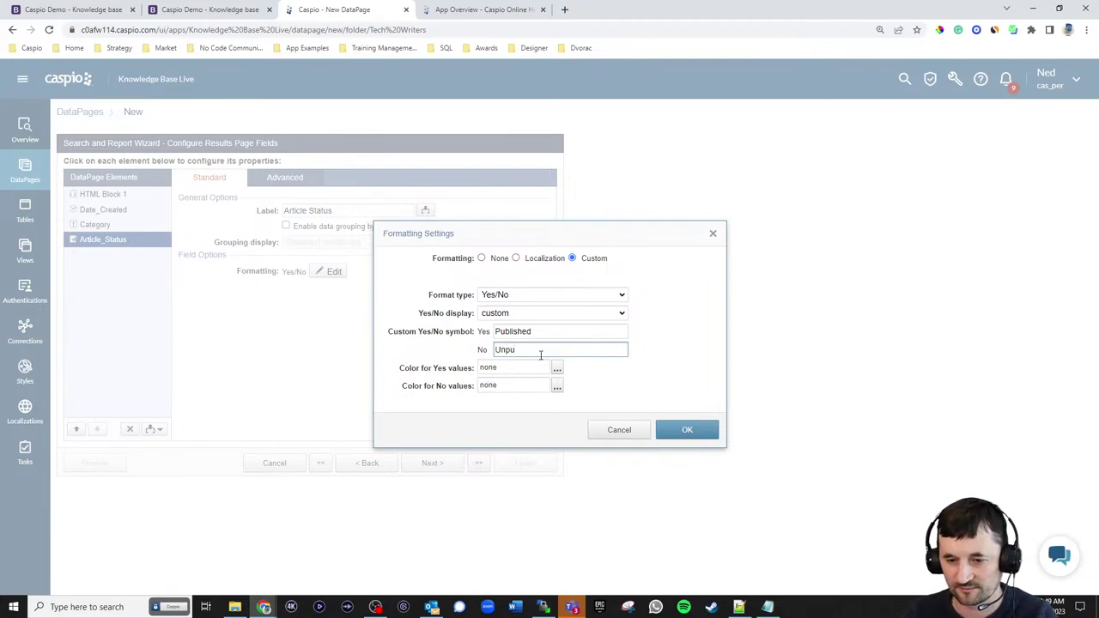
text(shed)
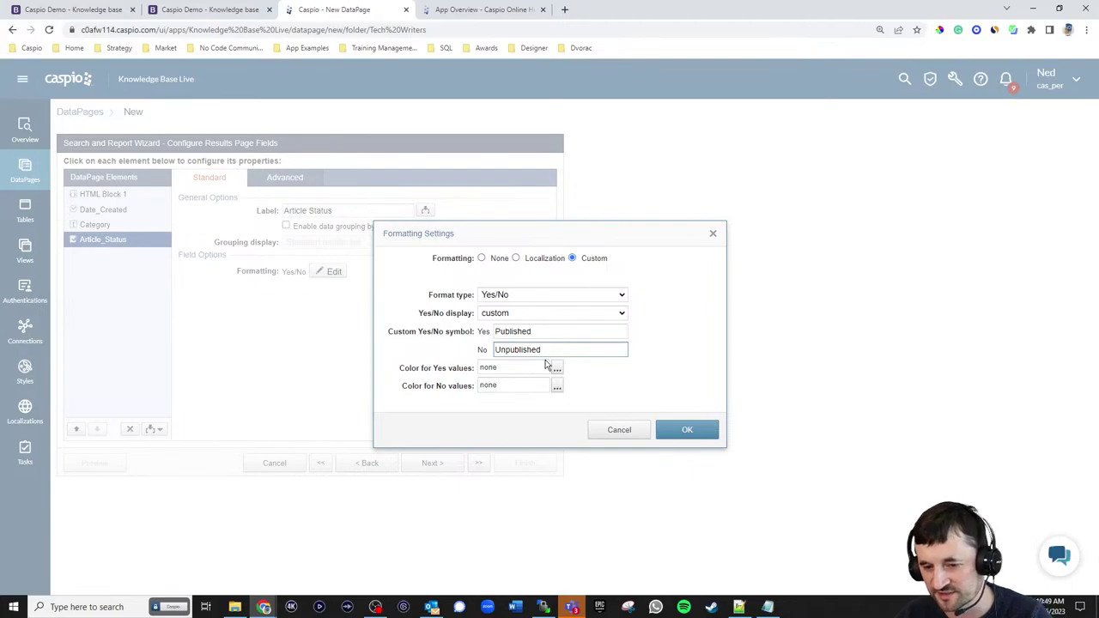
- Colour Published values blue-purple and Unpublished red, apply, and continue to Results Page Options
click(557, 370)
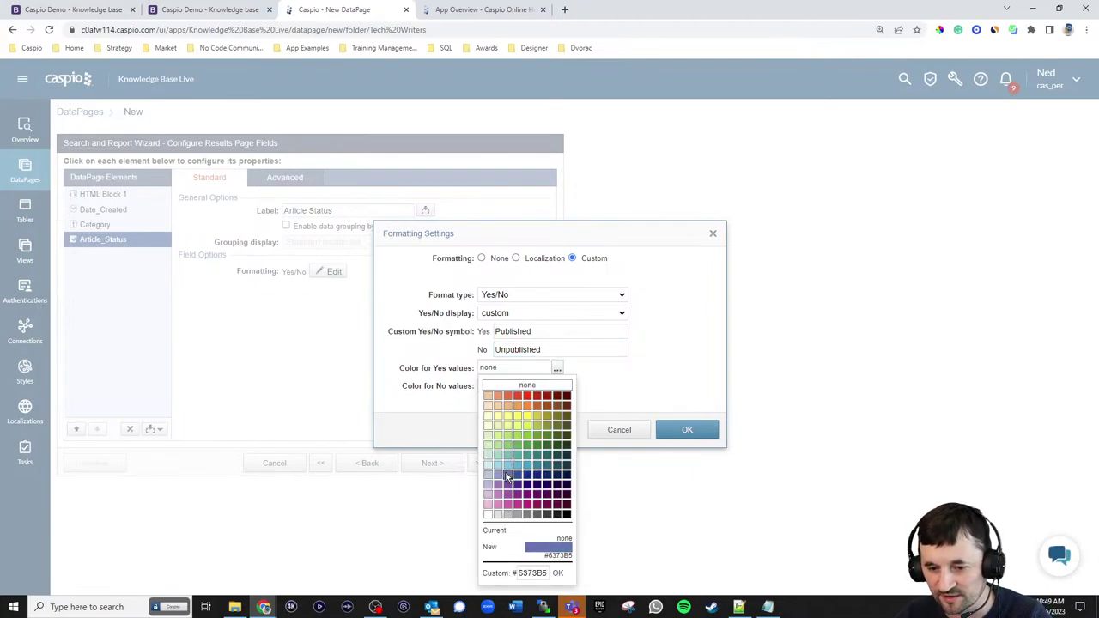
click(508, 478)
click(557, 387)
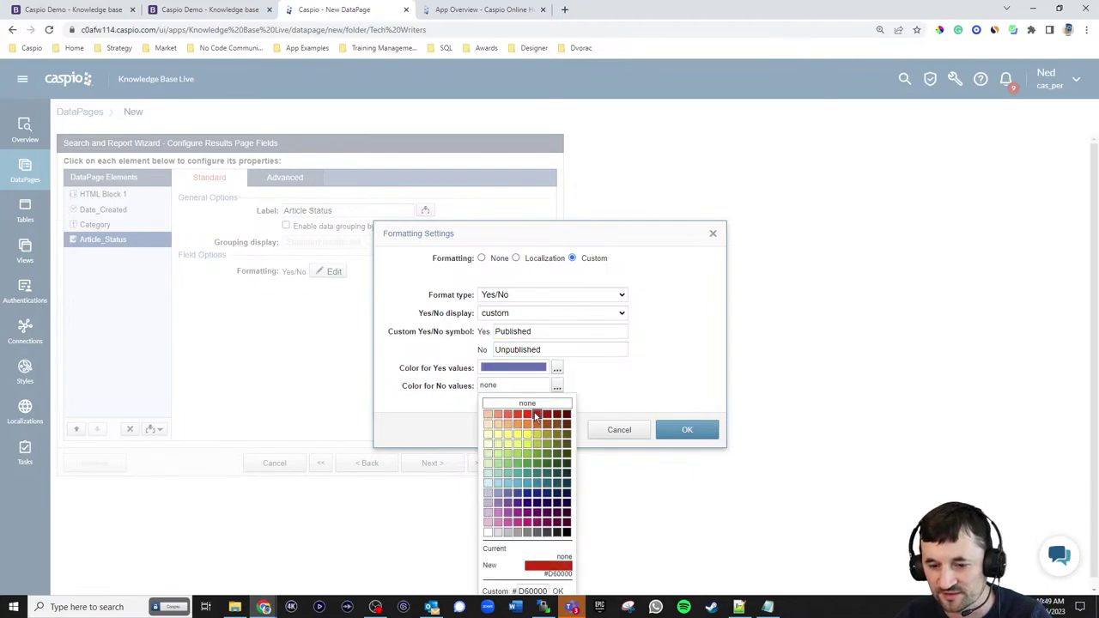
click(533, 416)
click(686, 428)
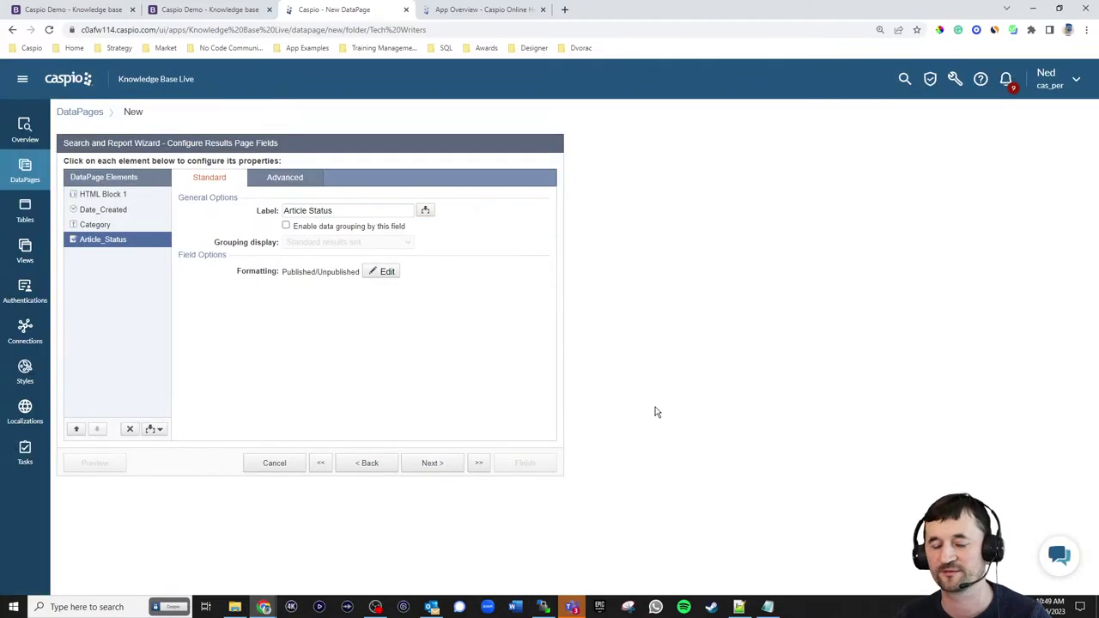
click(451, 473)
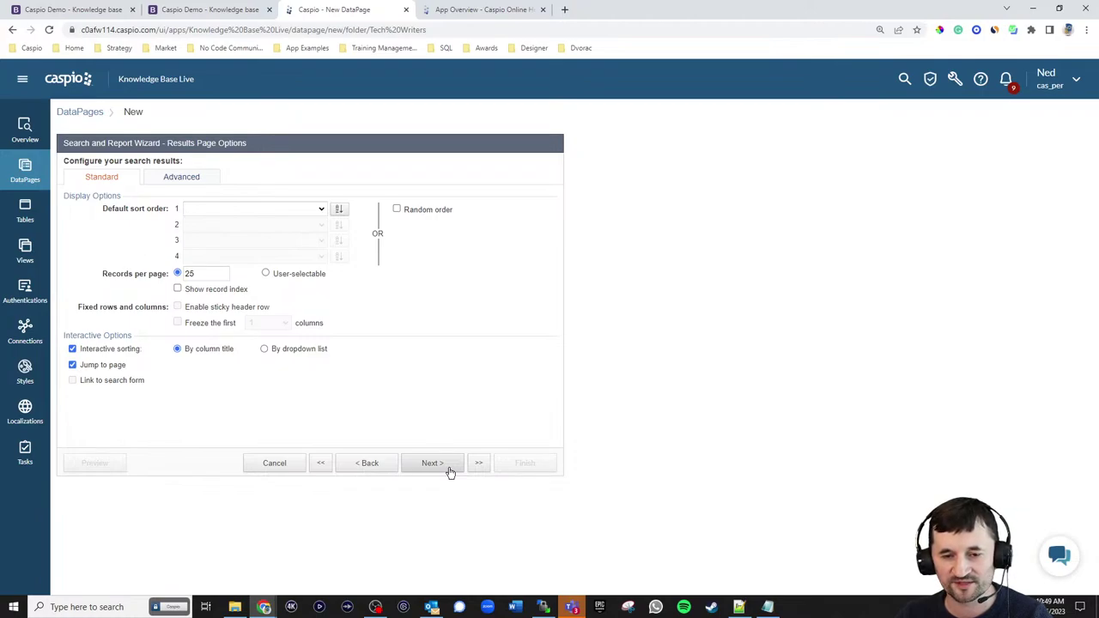
- Finish the Manage Articles DataPage with No Details Page
click(449, 470)
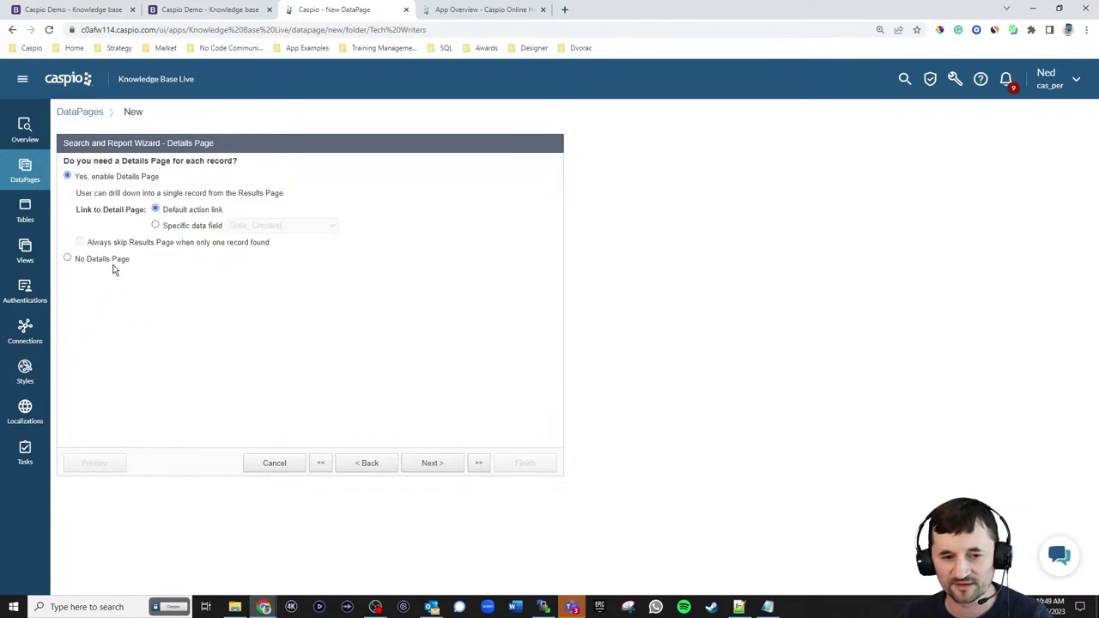
click(111, 264)
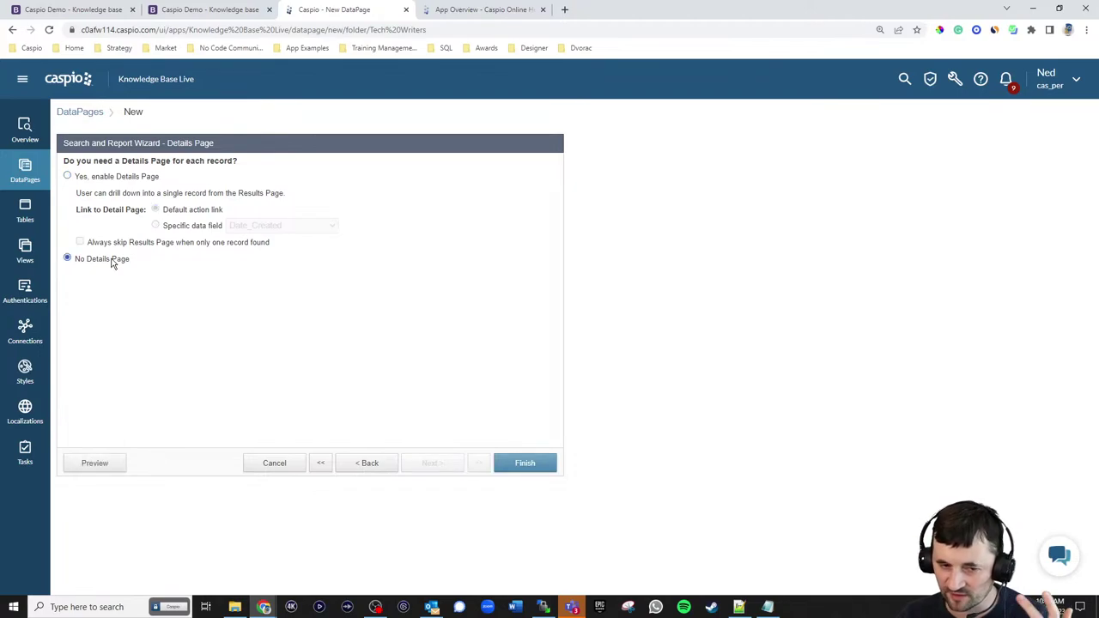
click(524, 465)
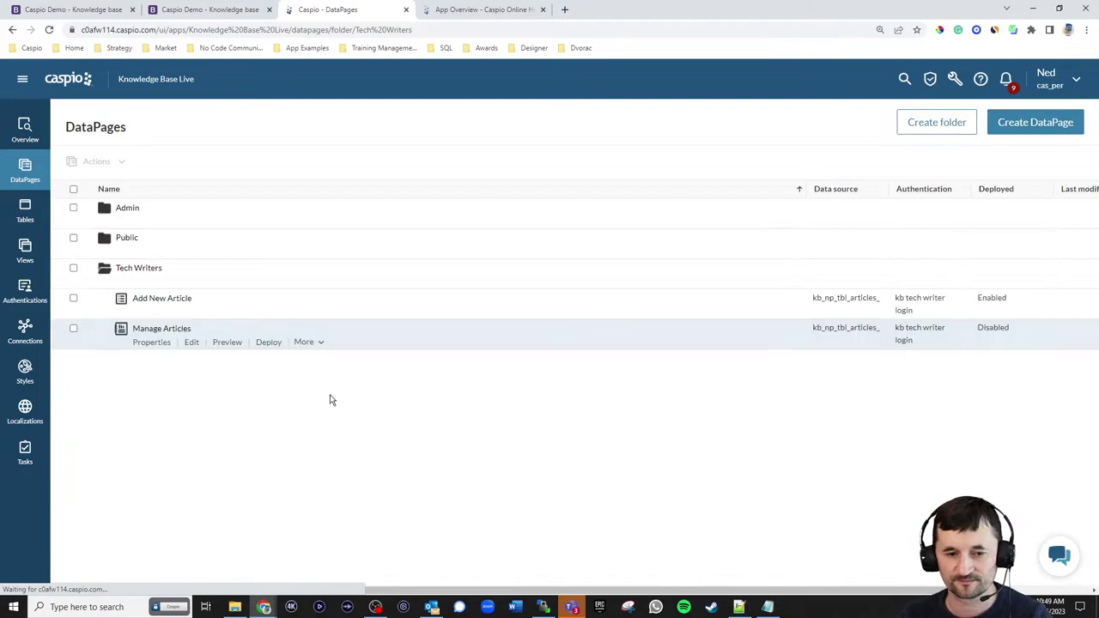
- Enable deployment for Manage Articles and select its embed code, then return to Notepad++
click(273, 343)
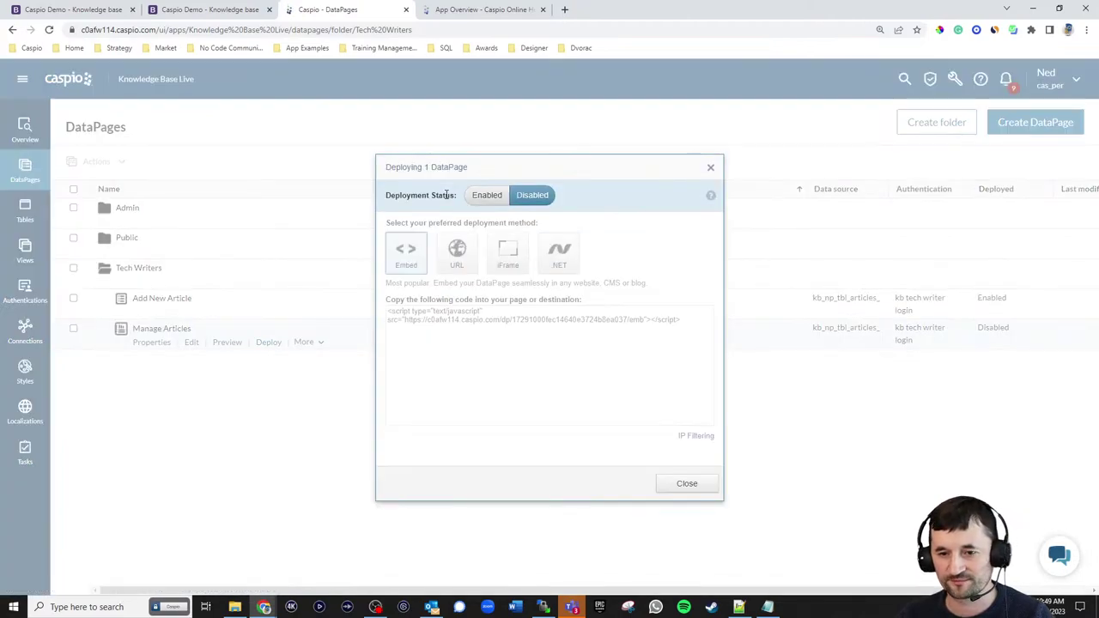
click(496, 199)
click(500, 318)
key(ctrl+c)
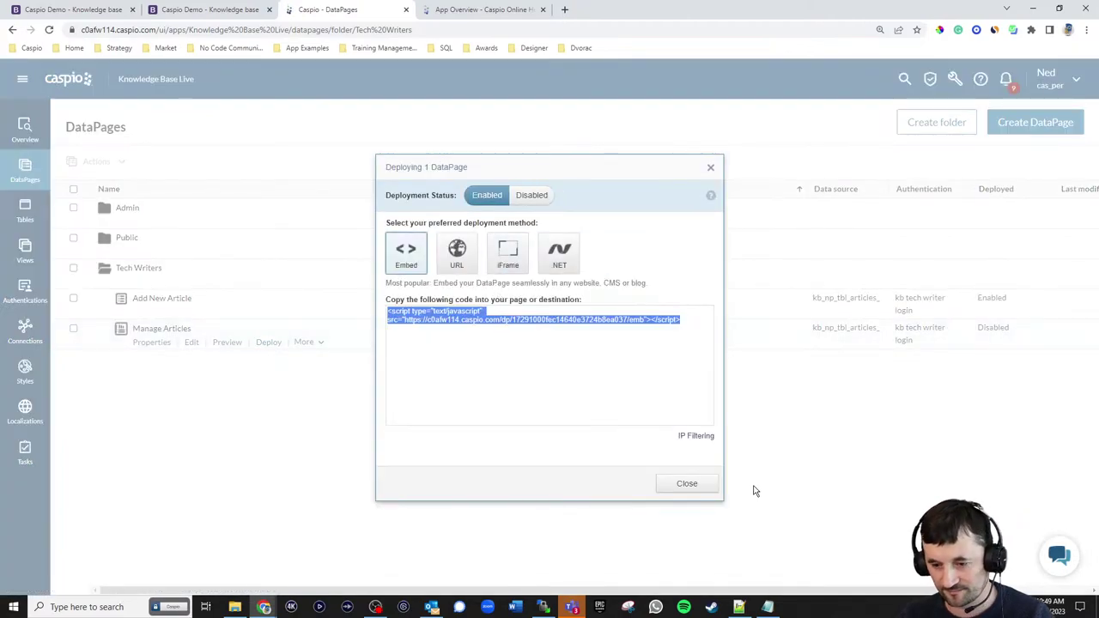
click(687, 483)
click(738, 608)
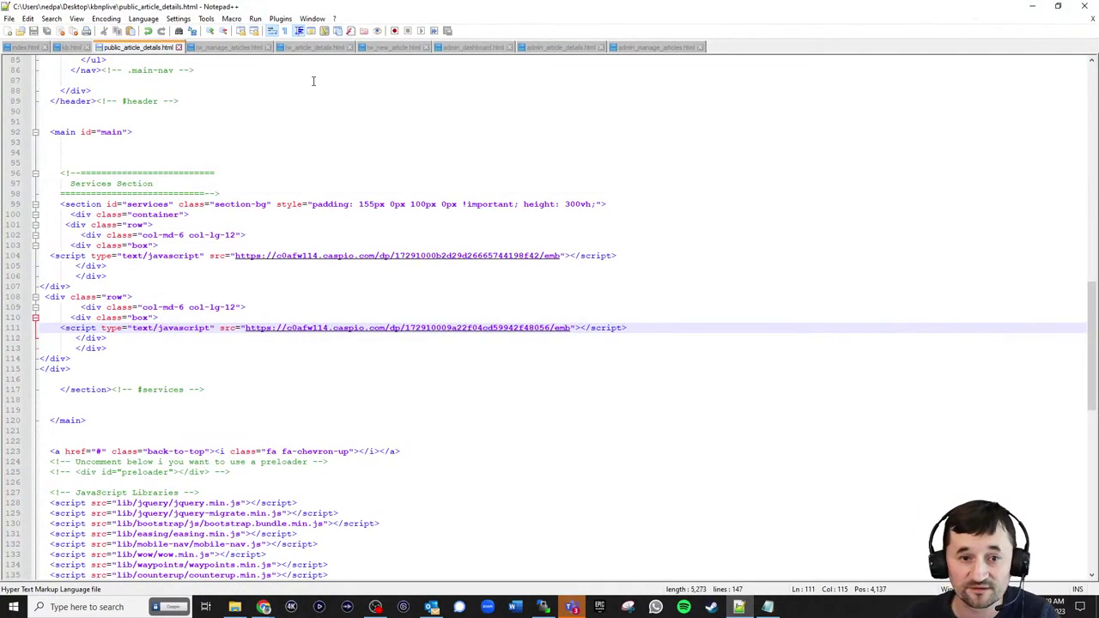
- Replace the Article Details placeholder on line 80 of tw_article_details.html with the embed script
click(314, 47)
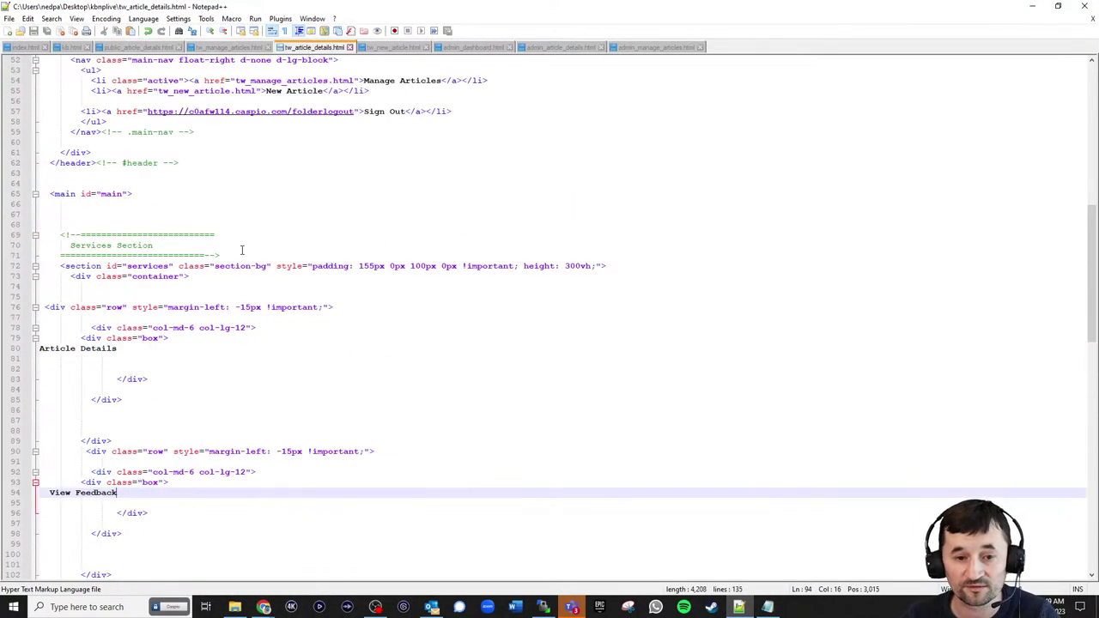
triple_click(141, 353)
key(ctrl+v)
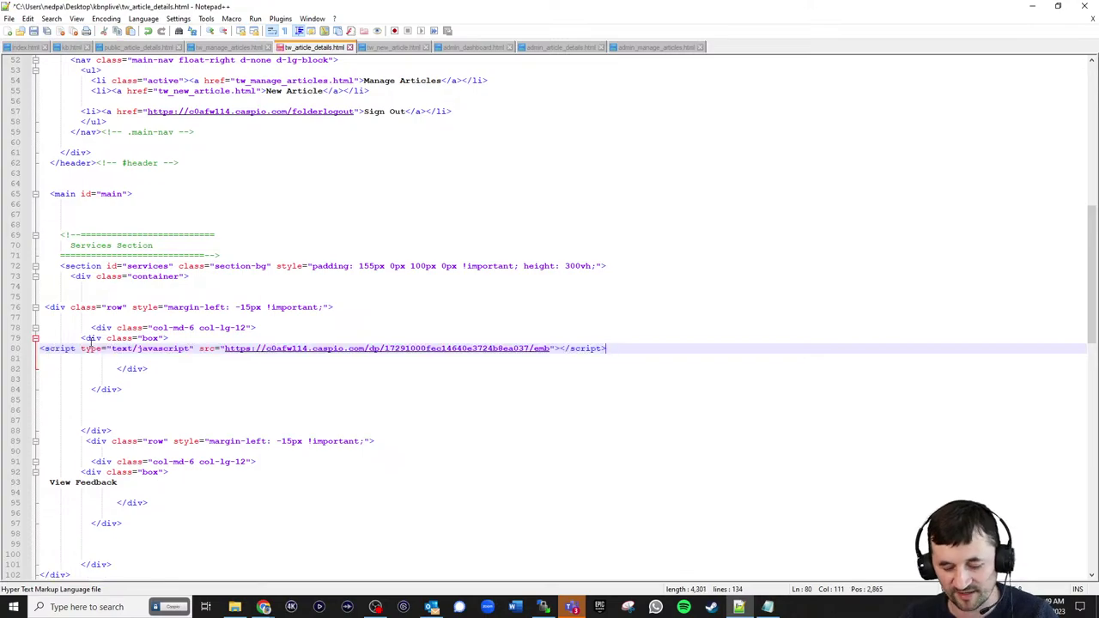
- Upload tw_article_details.html to the server via WinSCP and bring up the Manage Articles page
click(543, 607)
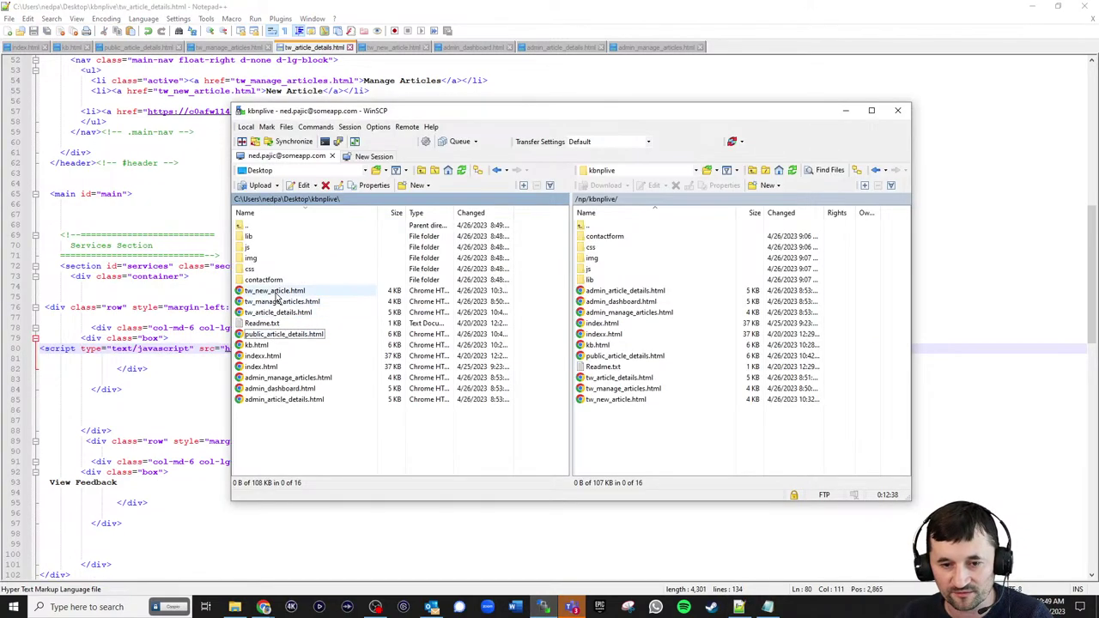
drag(279, 313, 610, 448)
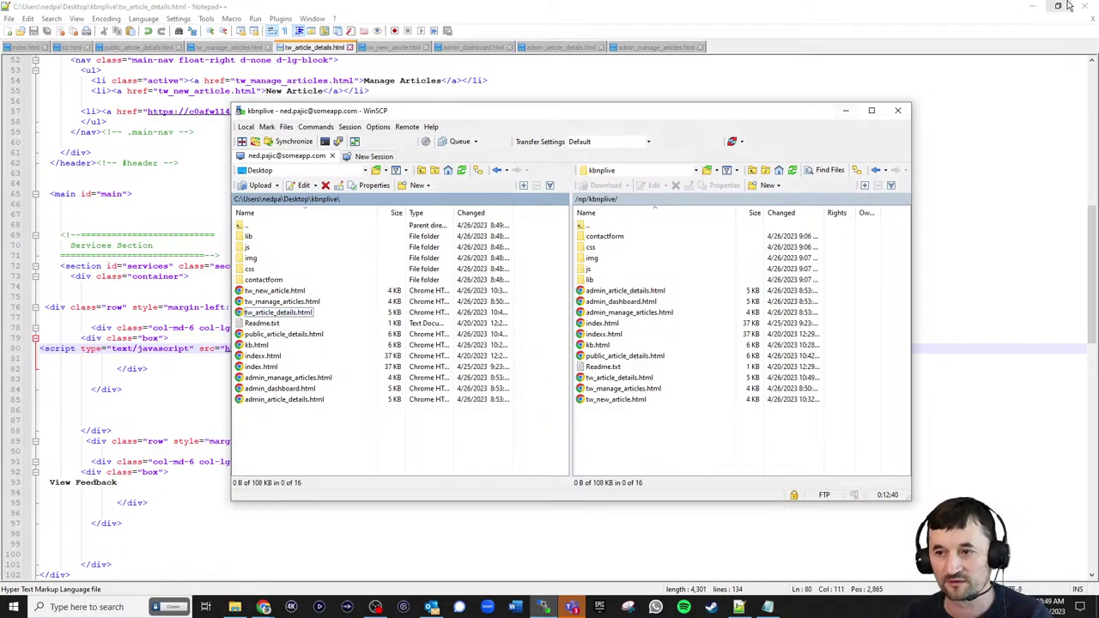
click(1034, 6)
click(238, 15)
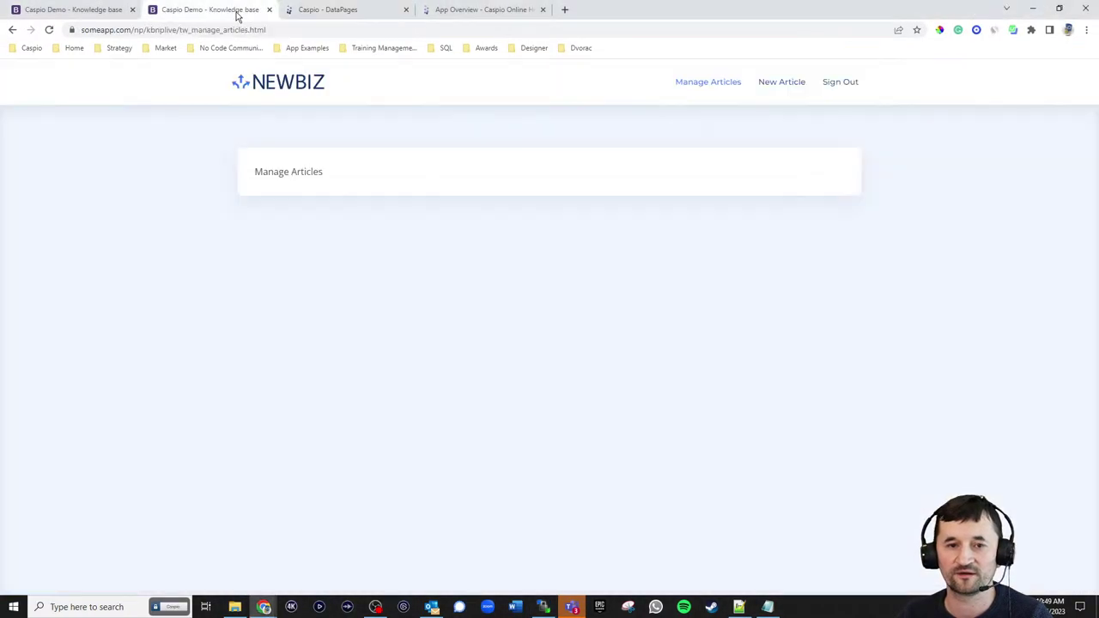
- Reload NewBiz Manage Articles, see only its heading, and go back to tw_article_details.html
click(48, 32)
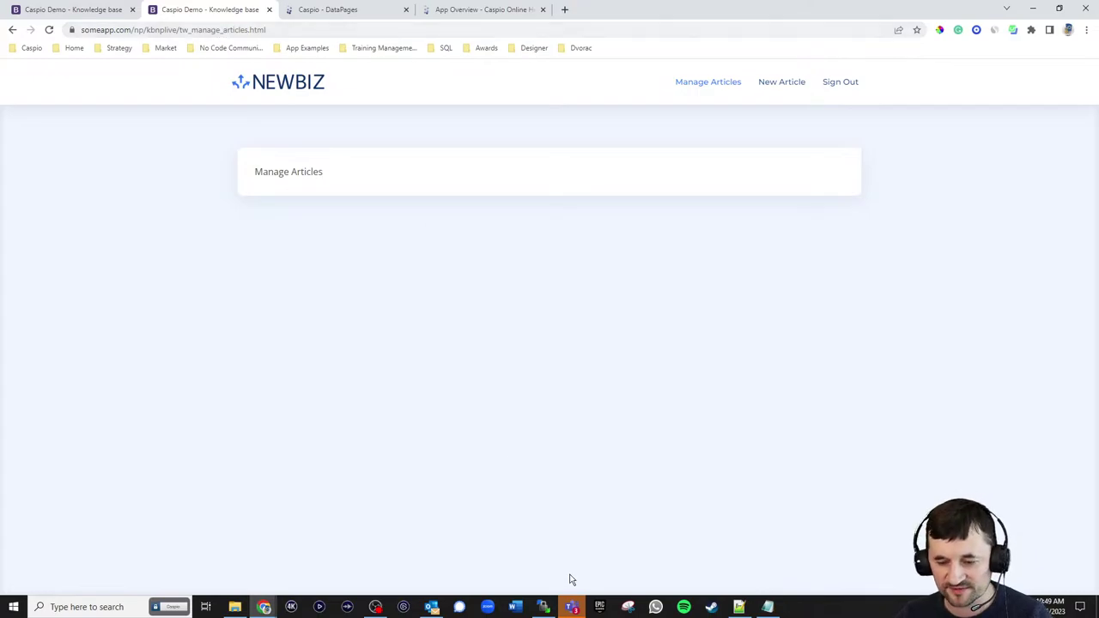
click(739, 607)
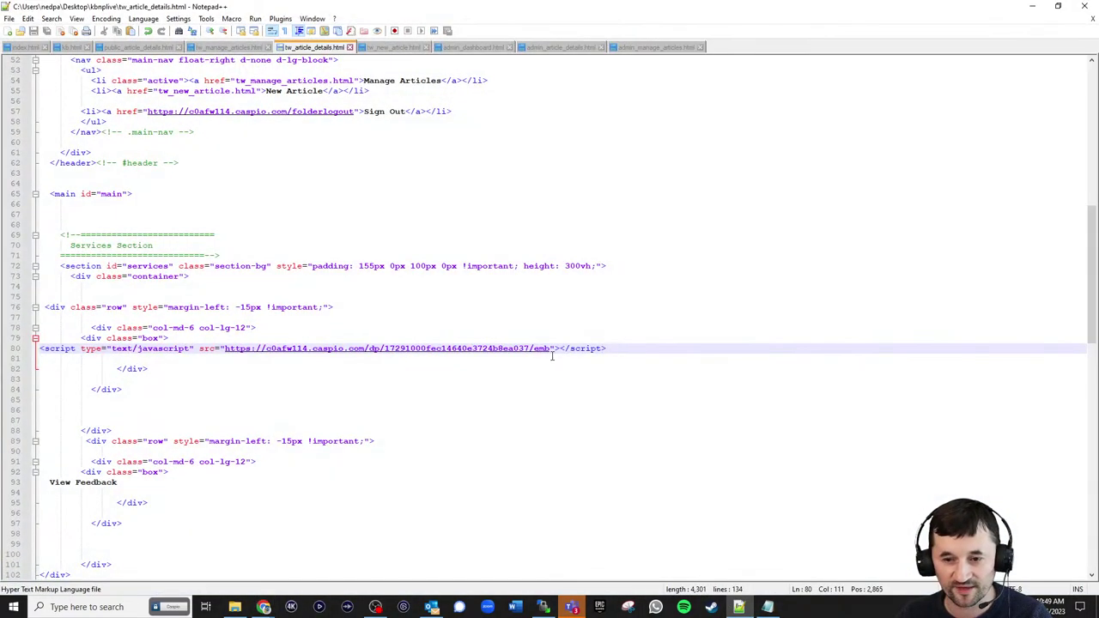
- Replace the embed script on line 80 of tw_article_details.html with the text 'Details'
drag(616, 348, 38, 349)
key(ctrl+c)
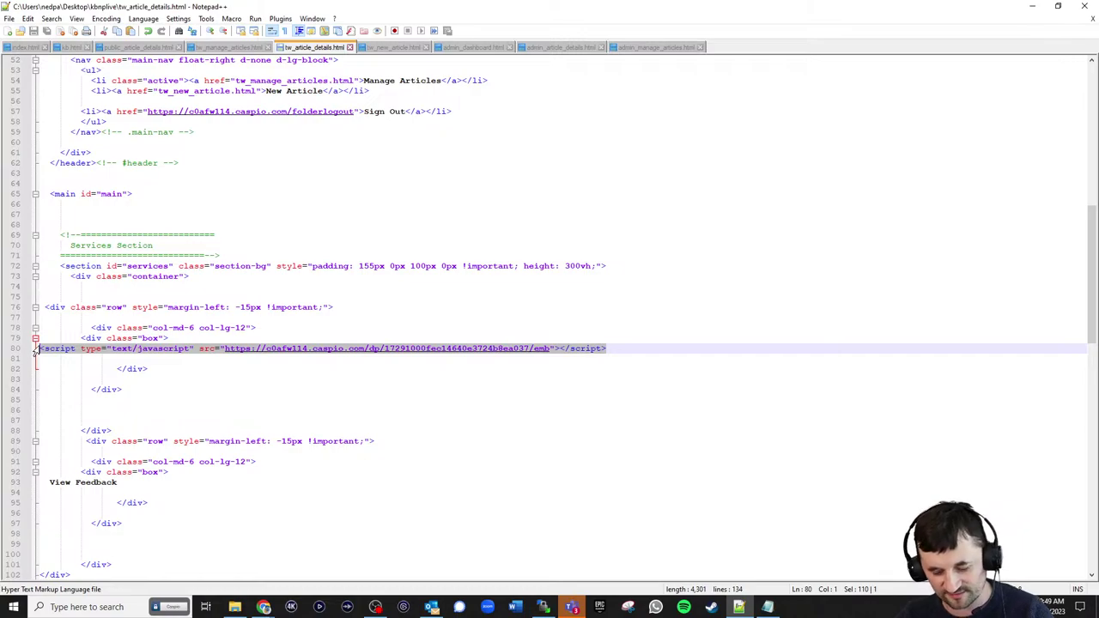
key(Delete)
text(deta)
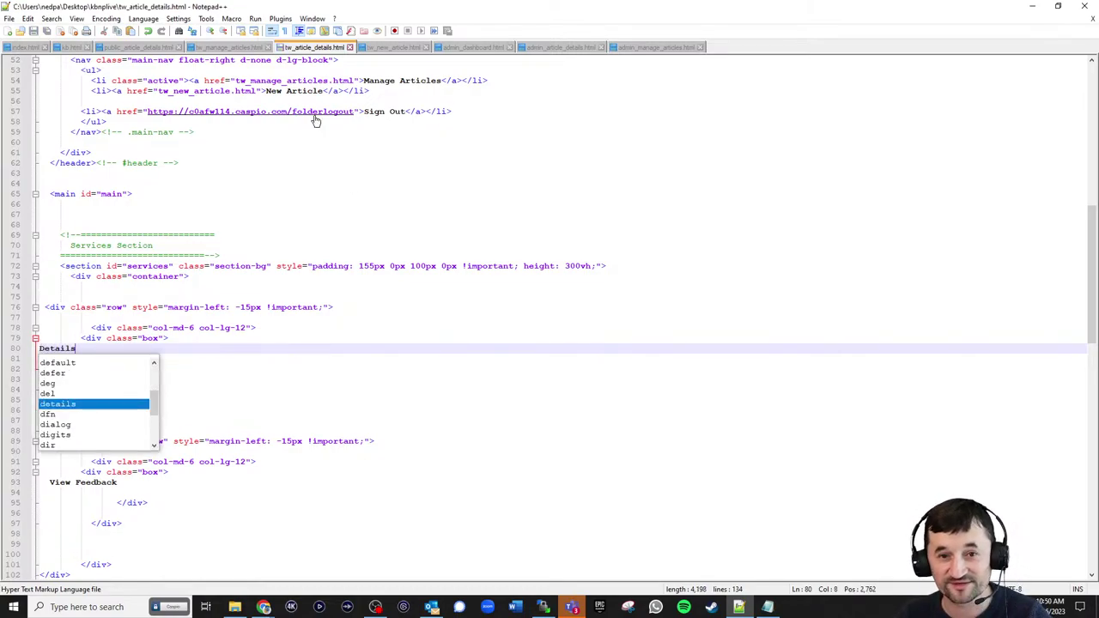
- Paste the embed script over the Manage Articles placeholder in tw_manage_articles.html
click(229, 47)
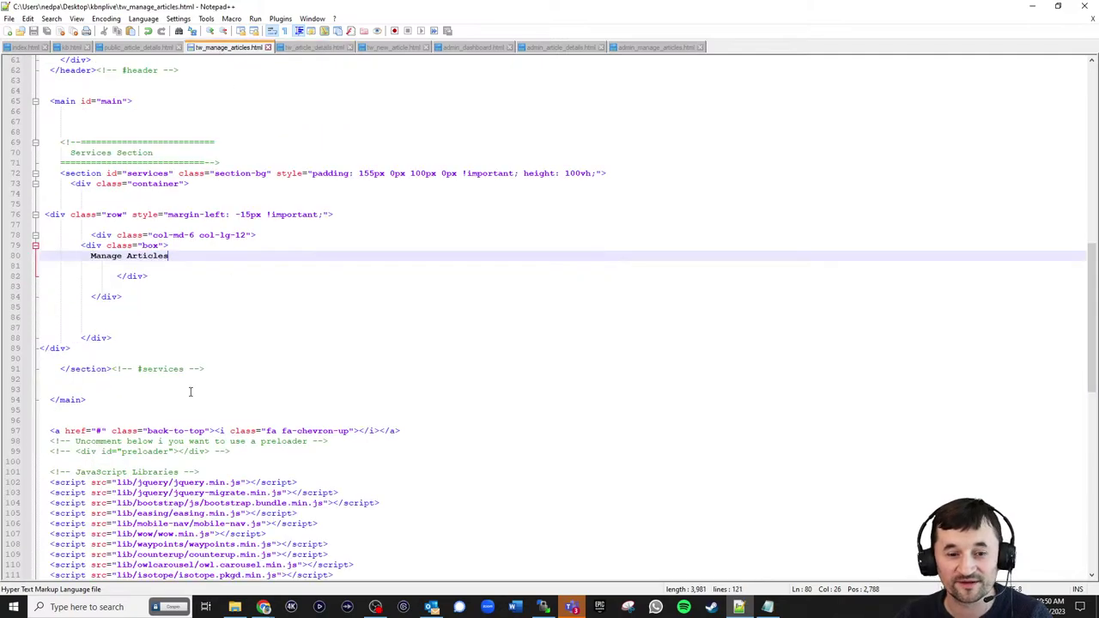
drag(171, 260, 87, 260)
key(ctrl+v)
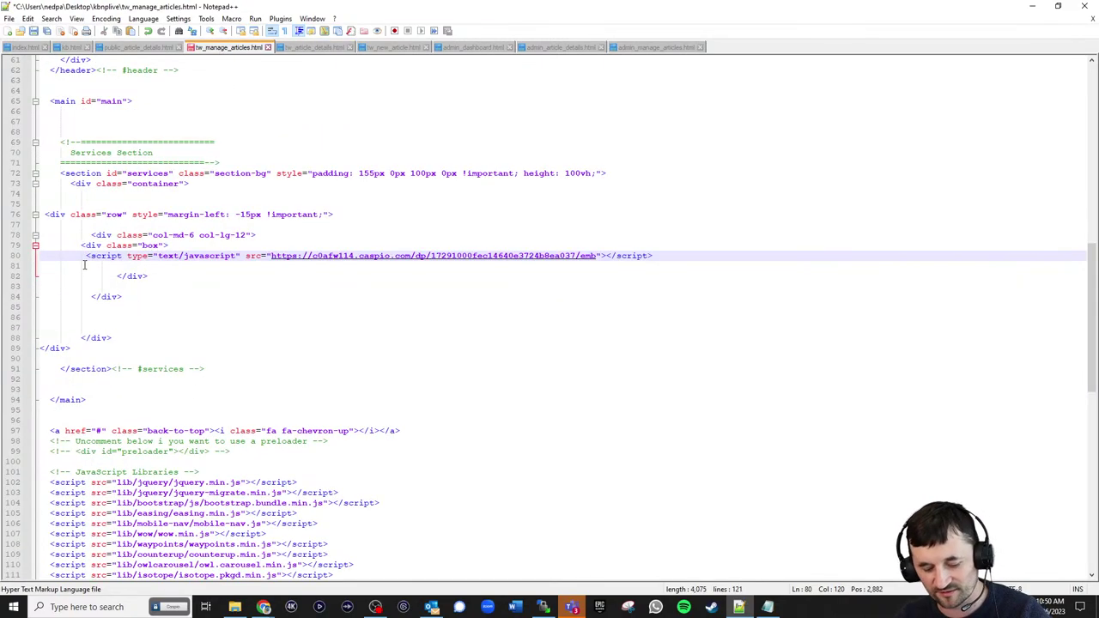
- Upload tw_manage_articles.html to the server via WinSCP
click(544, 607)
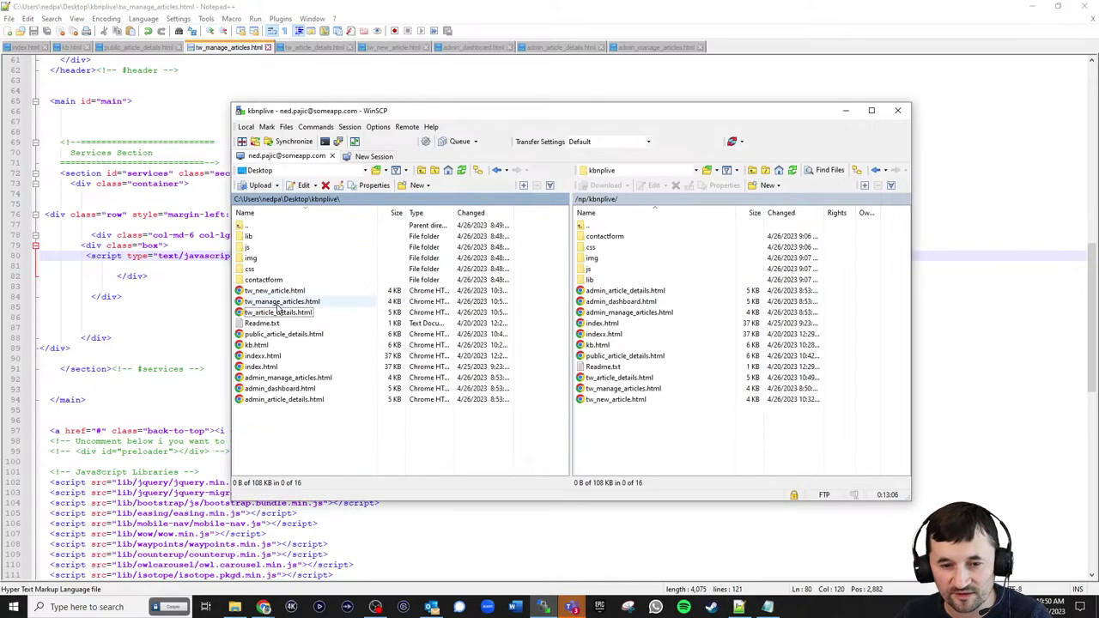
drag(282, 301, 632, 438)
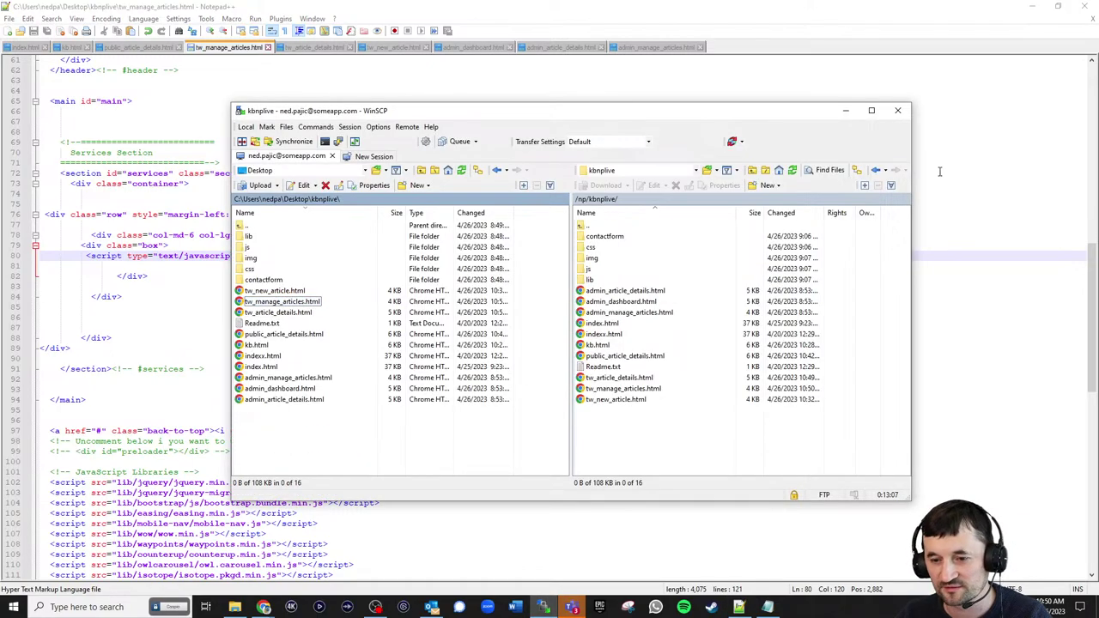
click(1033, 6)
- Reload Manage Articles, open App Overview's details, and re-upload tw_article_details.html
click(48, 29)
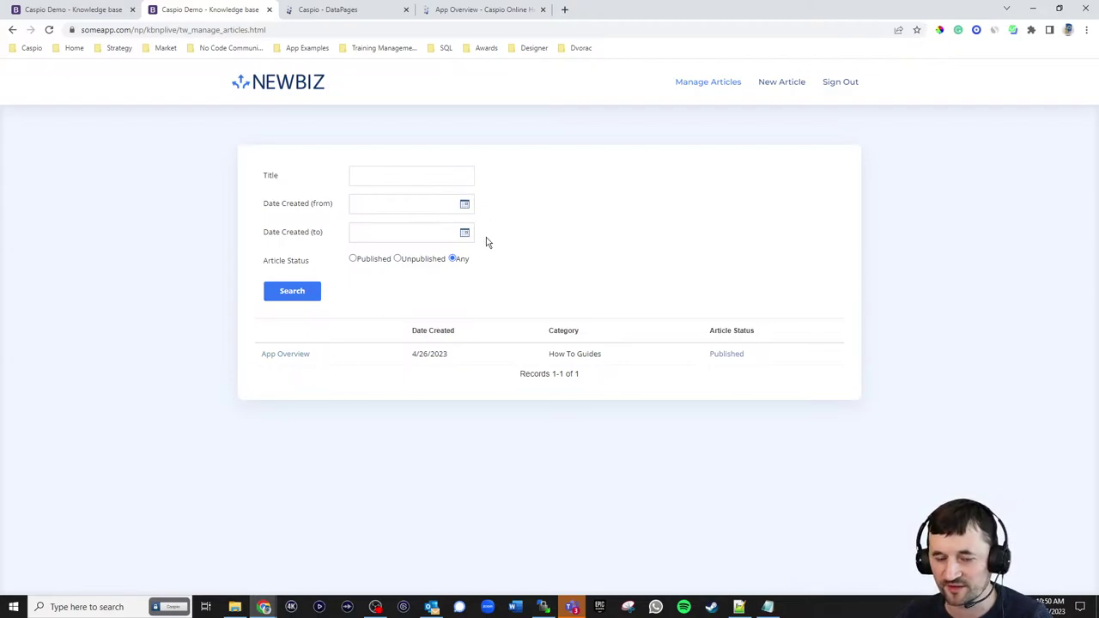
click(301, 357)
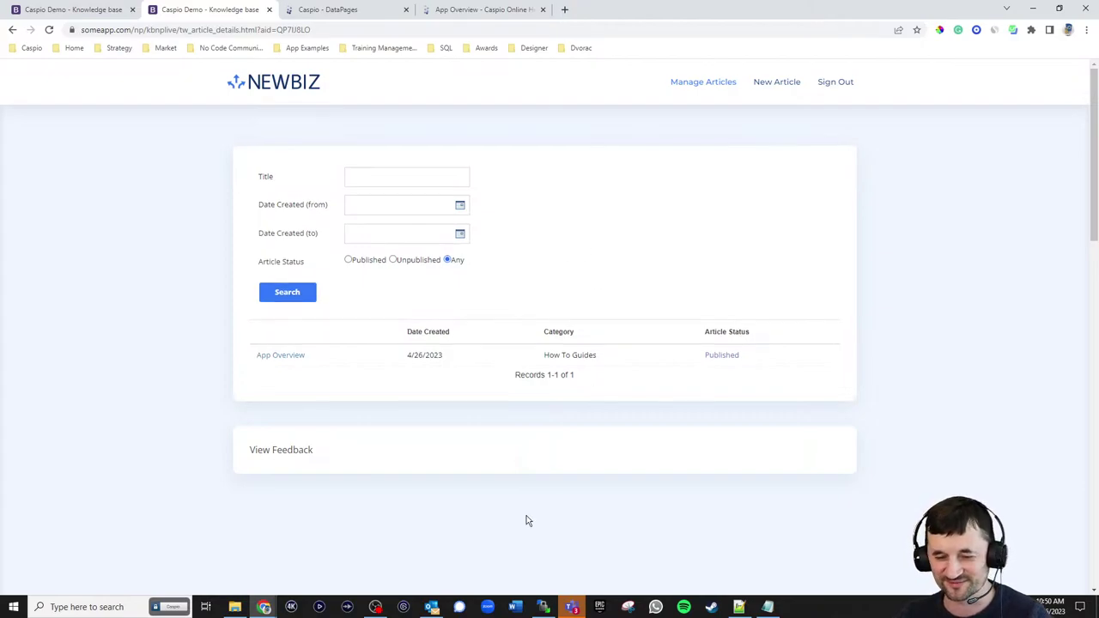
click(543, 608)
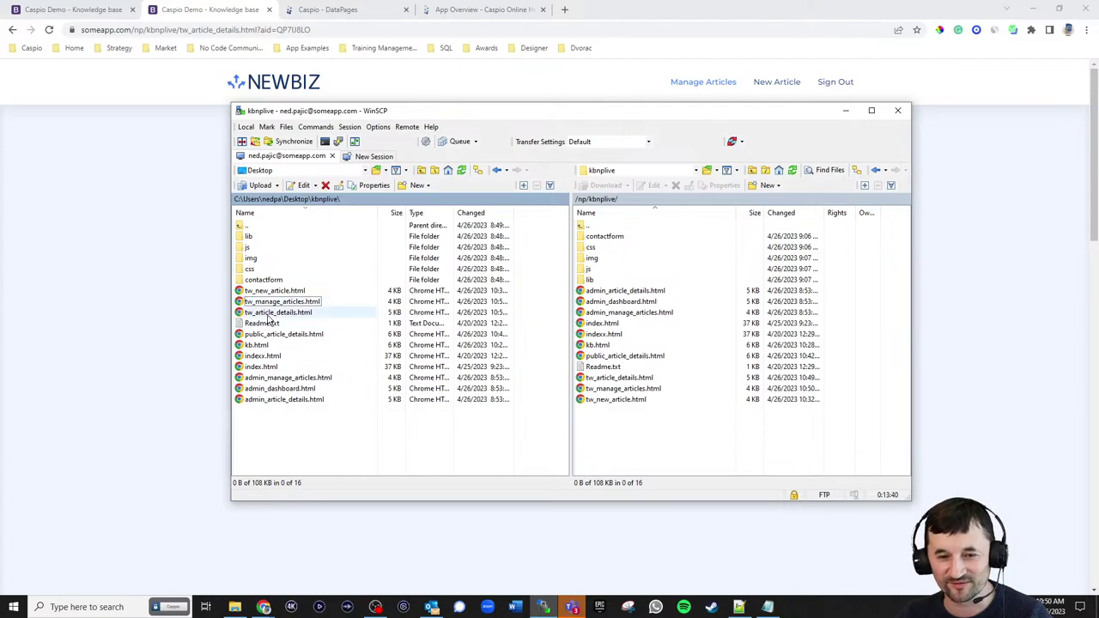
drag(268, 314, 606, 441)
- Reload and reopen App Overview from Manage Articles, then return to Caspio DataPages
click(49, 29)
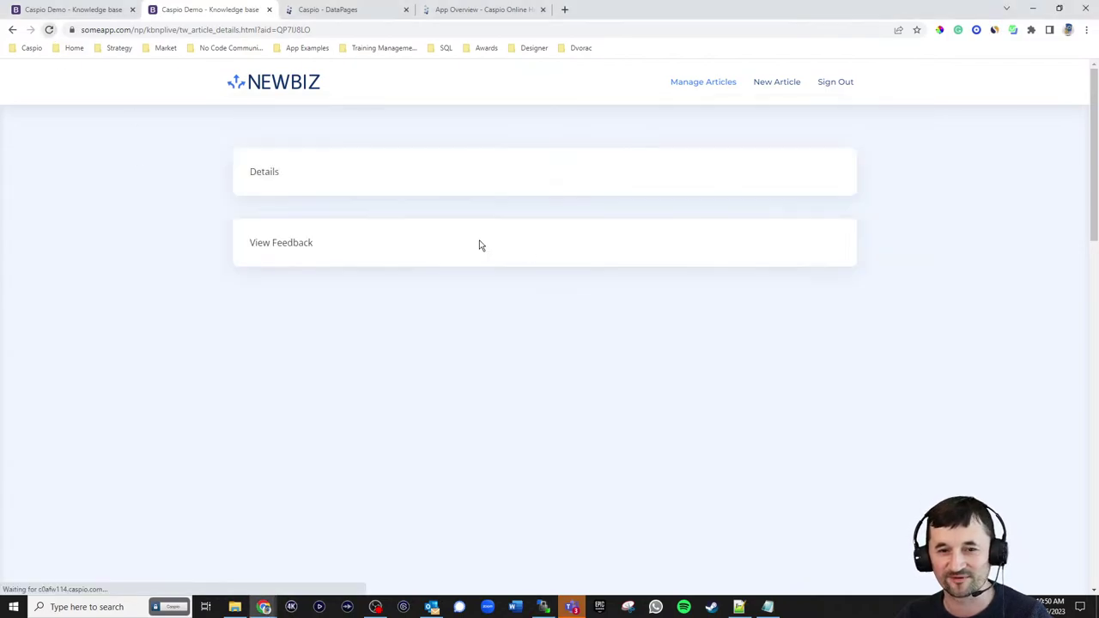
click(706, 82)
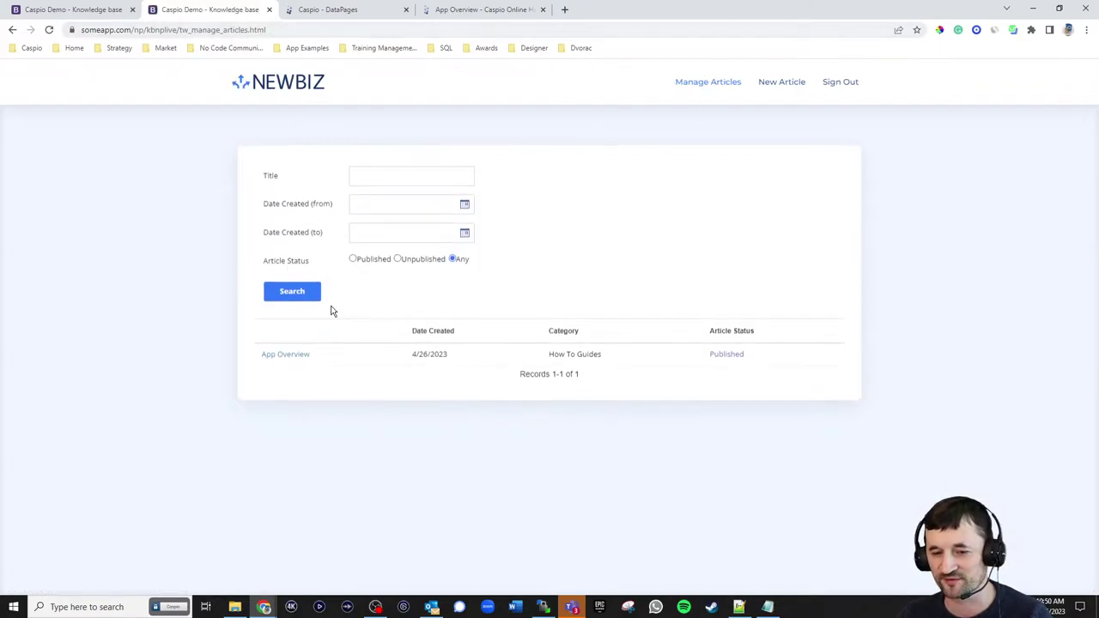
click(293, 356)
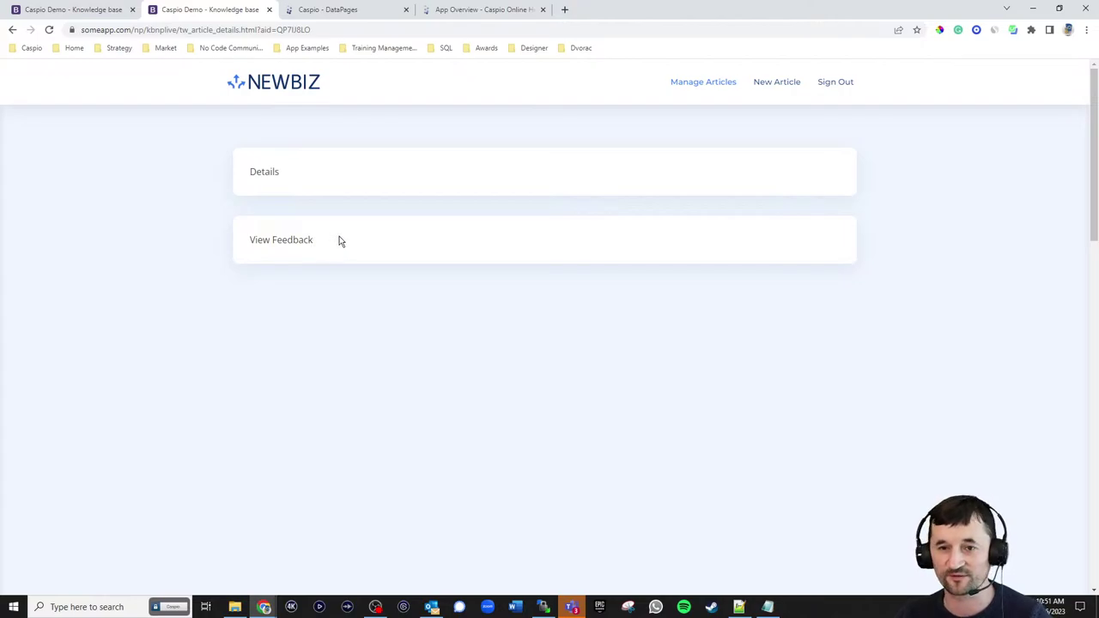
click(335, 10)
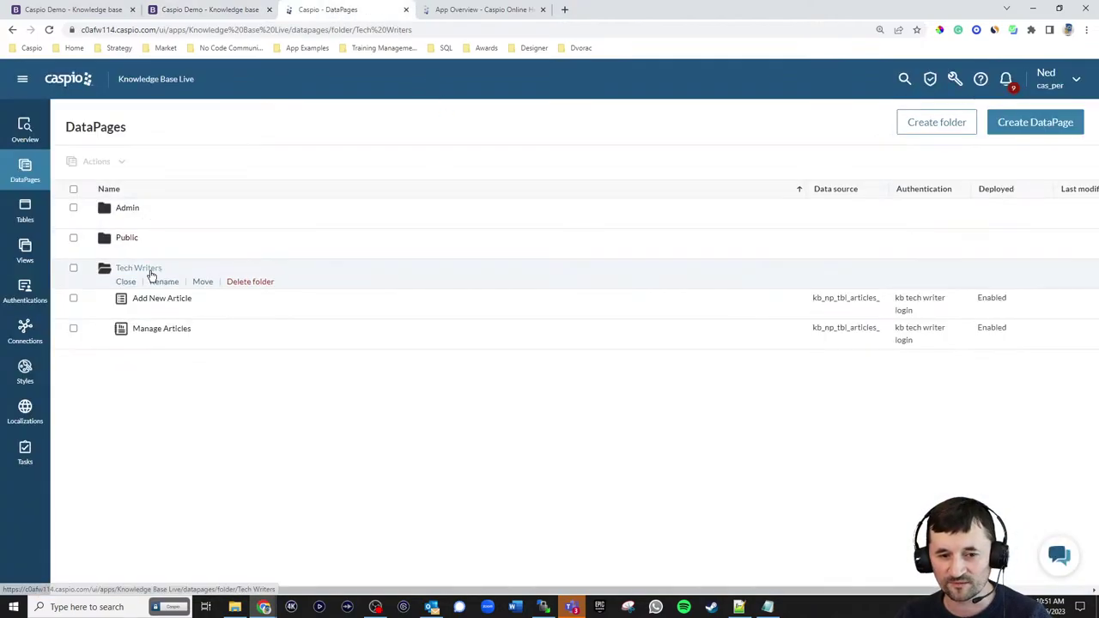
- Start a Details report DataPage named Article Details on kb_np_tbl_articles_live
click(1027, 131)
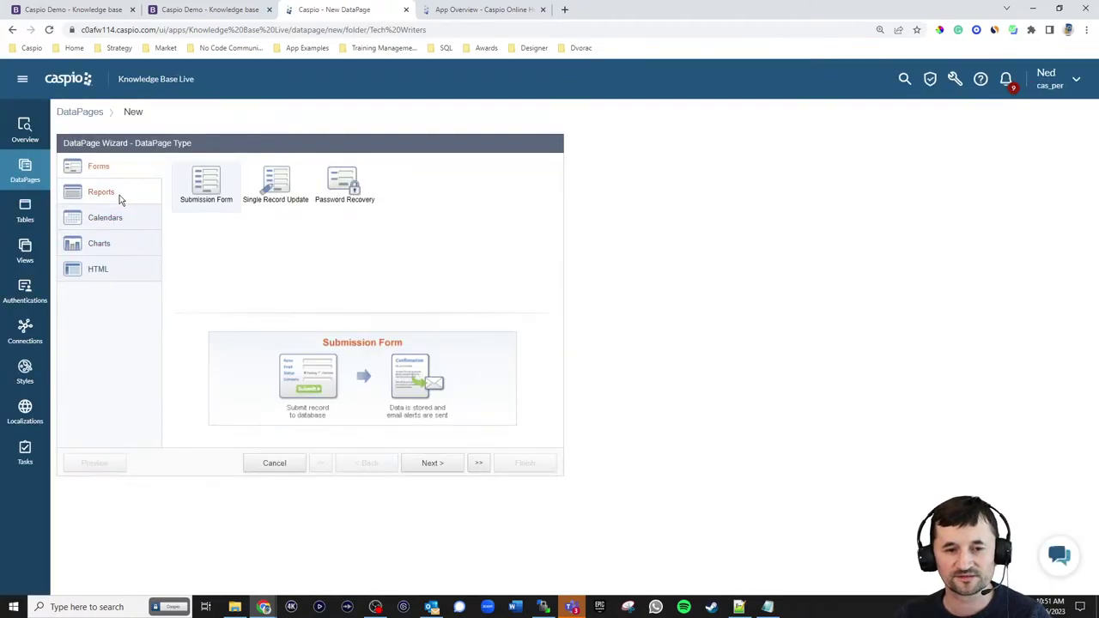
click(119, 195)
click(421, 190)
click(432, 463)
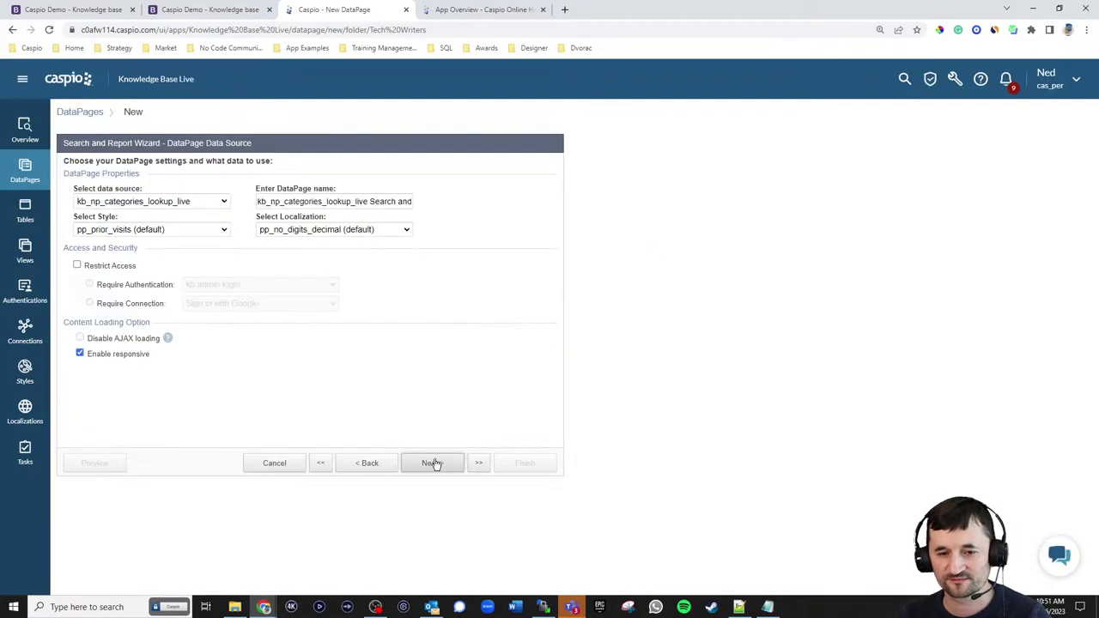
click(172, 201)
click(163, 235)
click(384, 201)
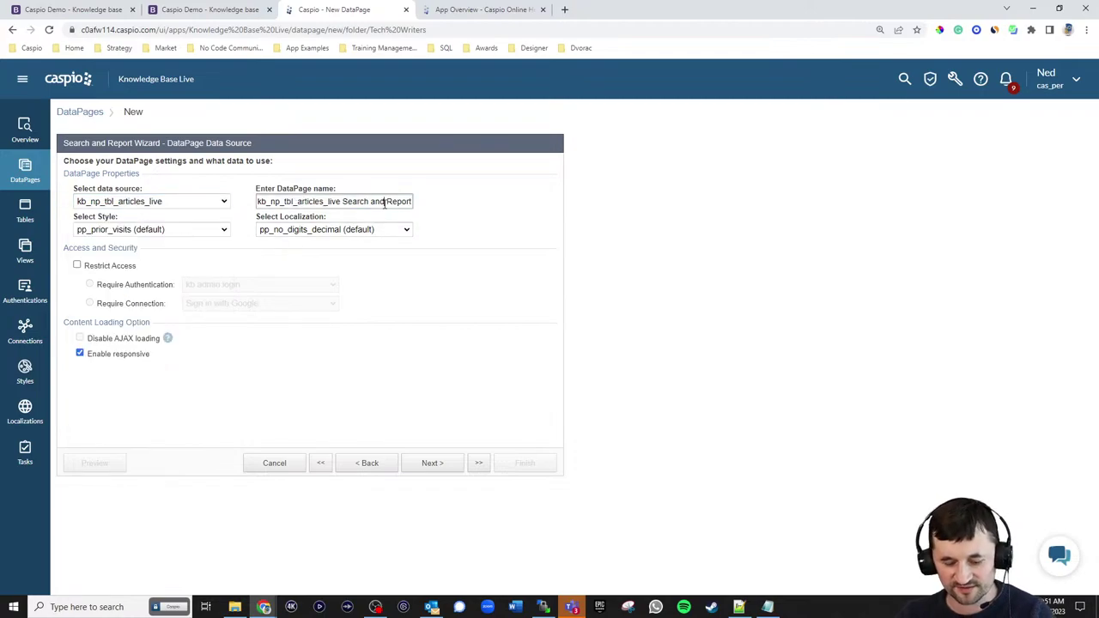
key(ctrl+a)
text(A)
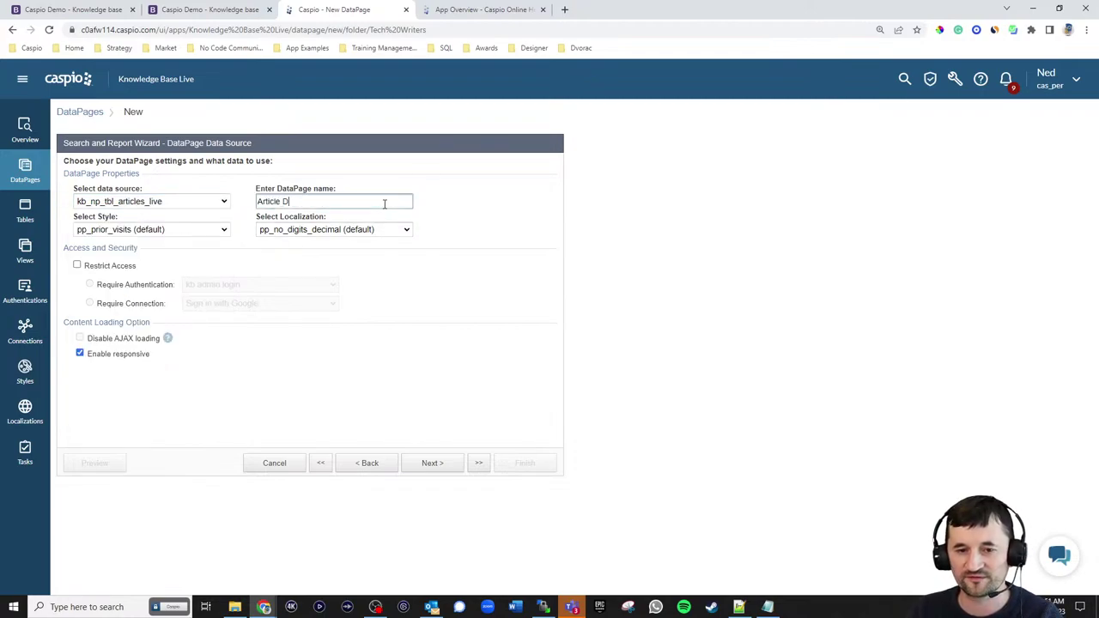
- Apply kb_np_style_reports_live style, English localization, and require the kb tech writer login
click(208, 230)
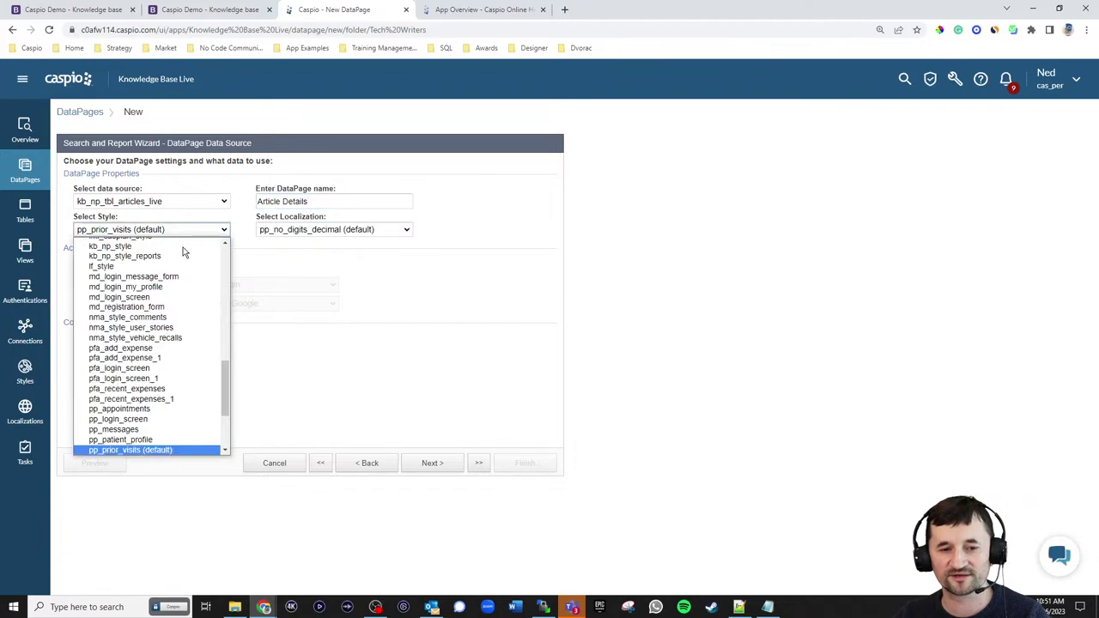
scroll(184, 292, up, 10)
click(137, 335)
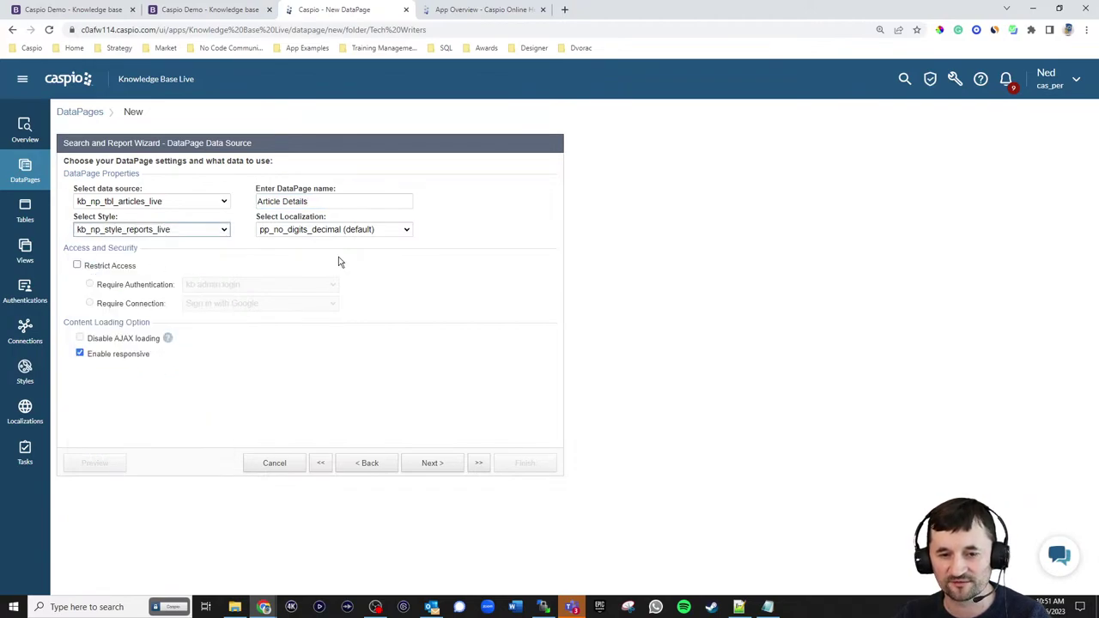
click(346, 231)
scroll(345, 304, up, 5)
click(343, 275)
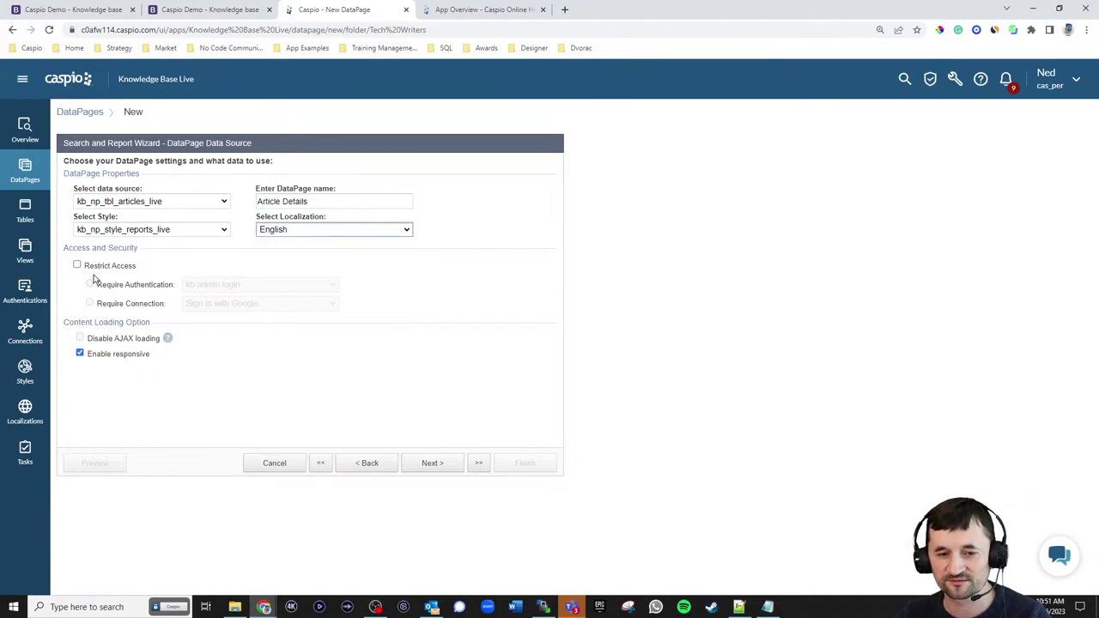
click(103, 272)
click(253, 289)
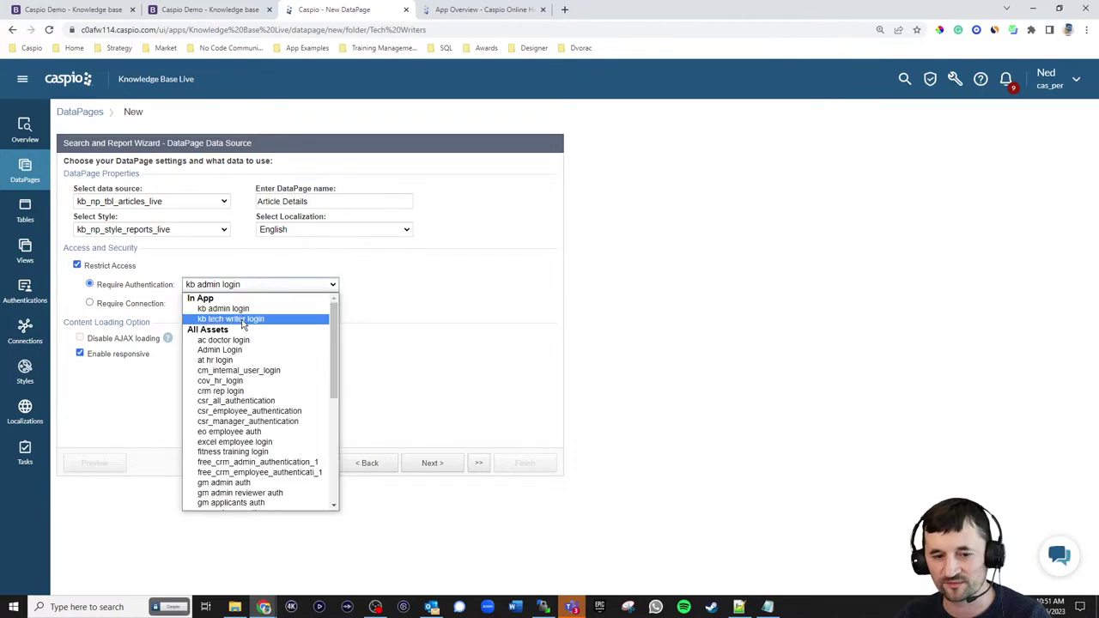
click(245, 318)
click(438, 465)
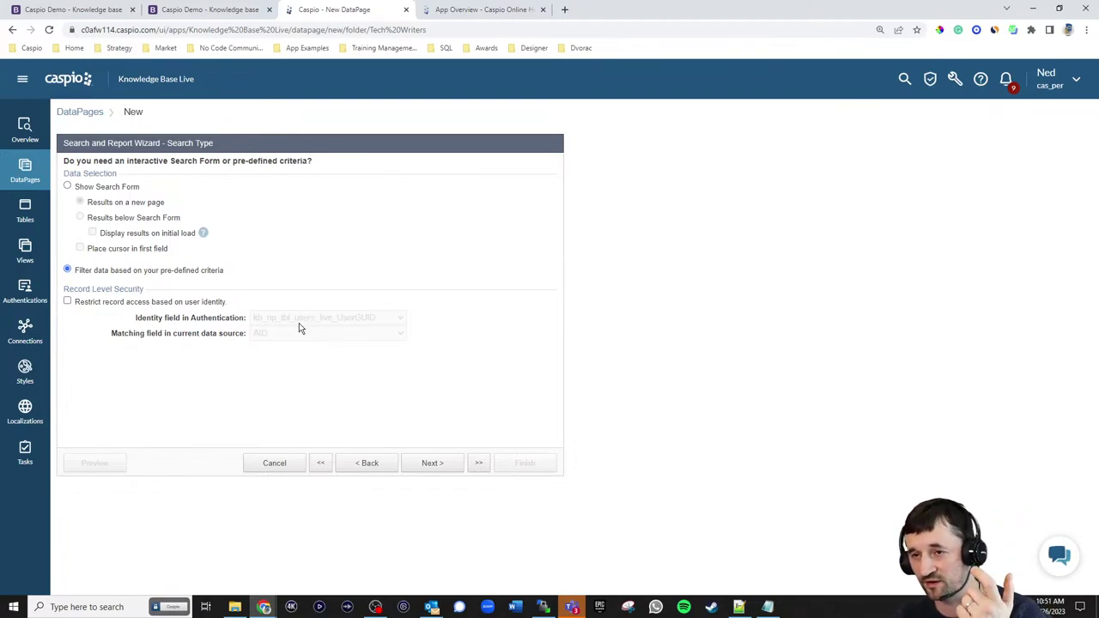
- Add AID as the report's filtering field
click(438, 465)
click(310, 265)
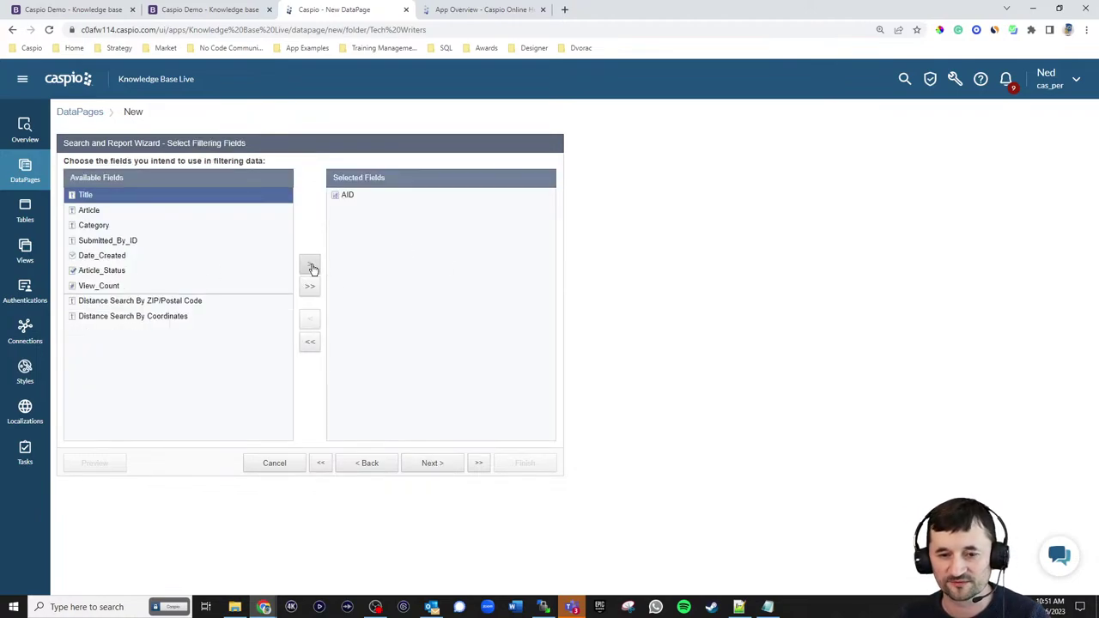
click(434, 465)
click(285, 200)
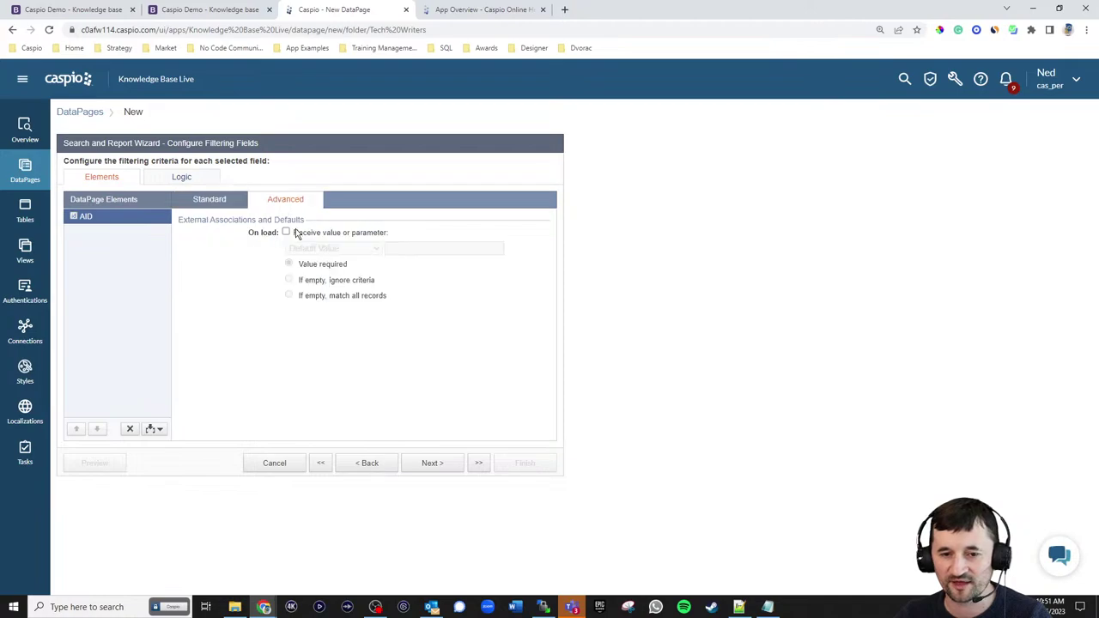
click(294, 233)
click(306, 251)
click(311, 272)
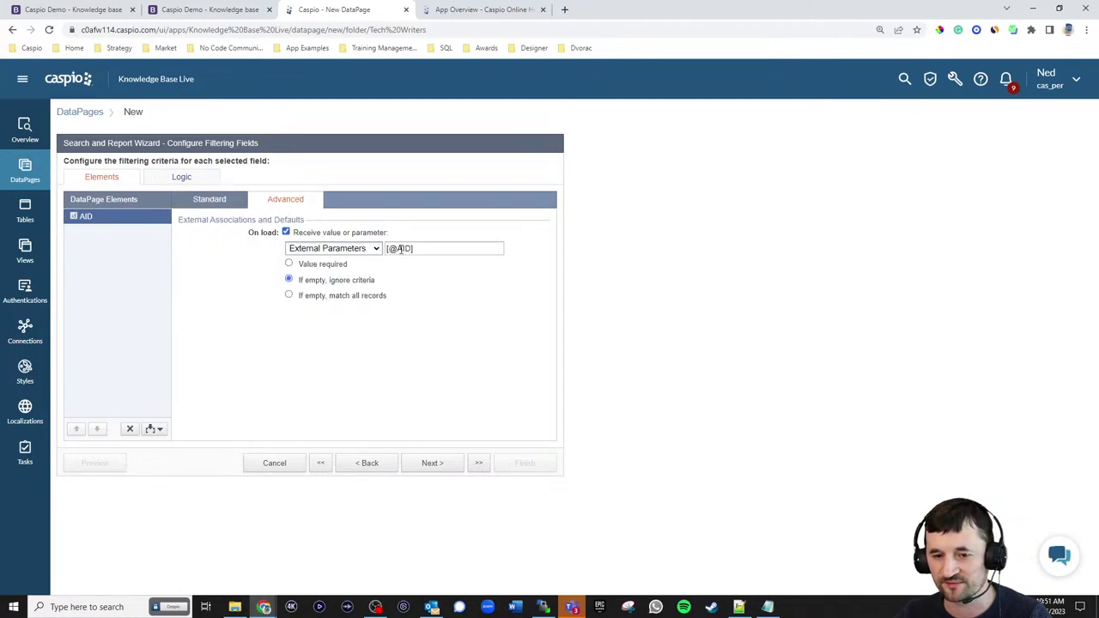
drag(398, 249, 408, 248)
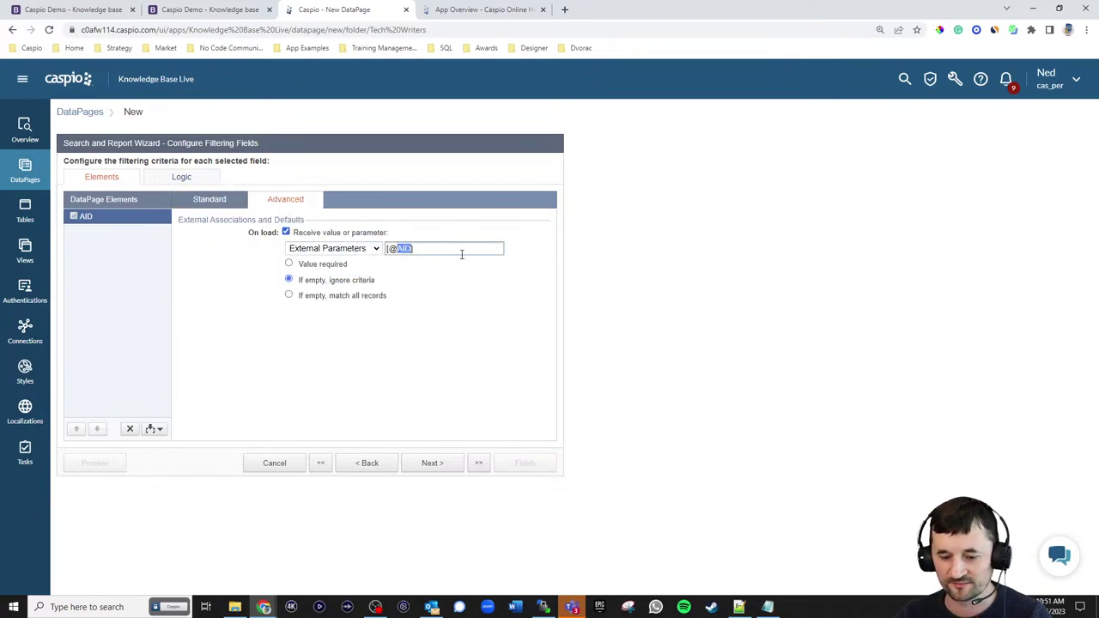
text(al)
text(d)
click(329, 266)
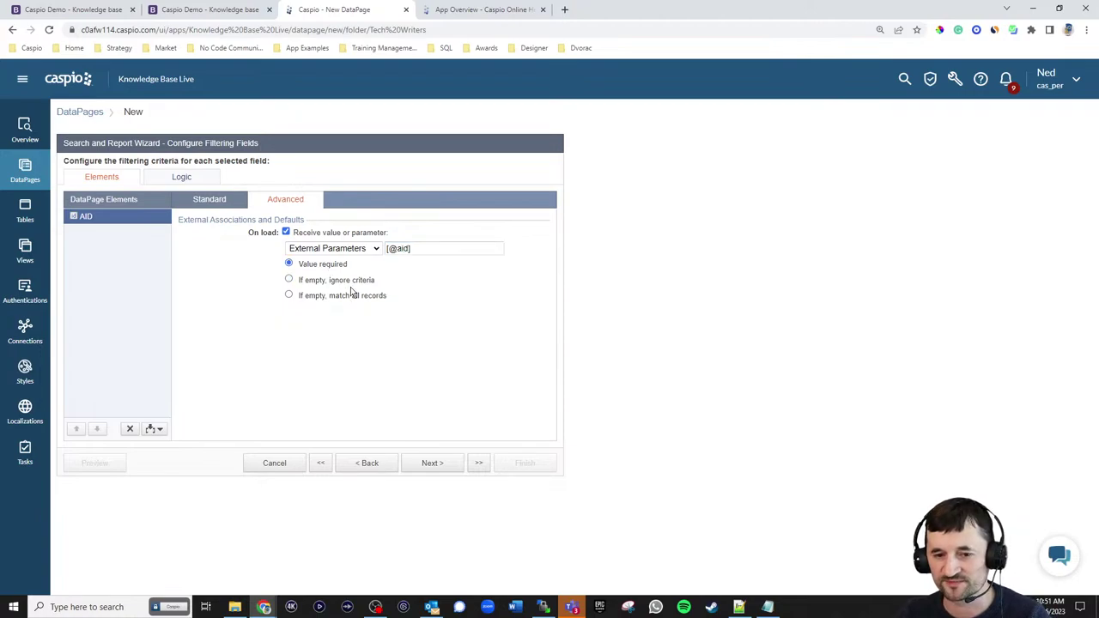
click(445, 463)
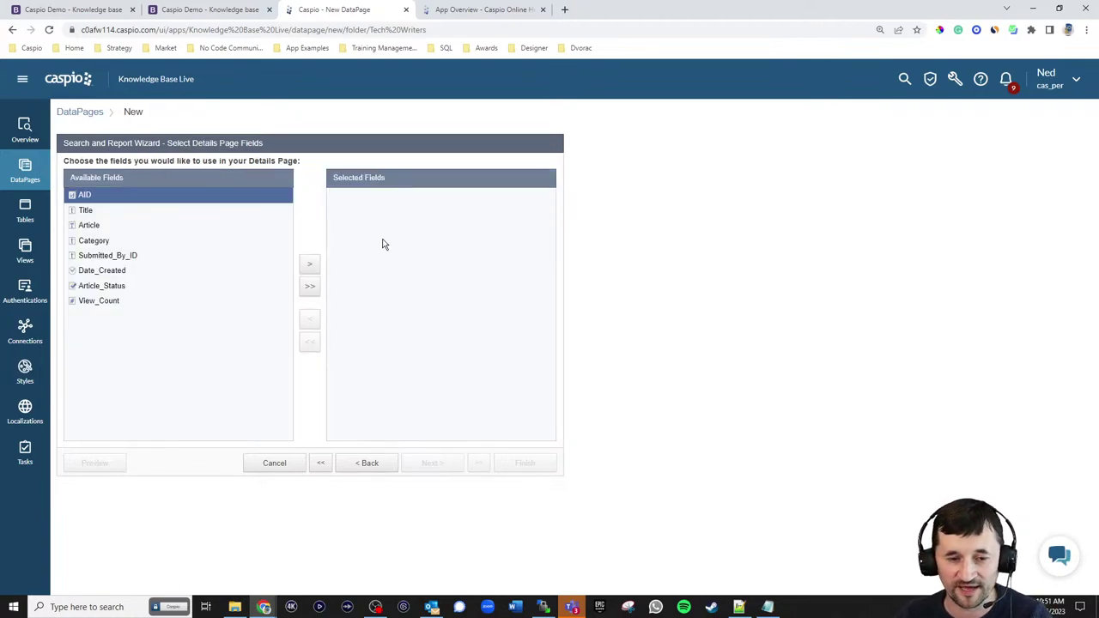
- Add Title, Article, Category, Date_Created, Article_Status and View_Count to the details page
click(90, 214)
click(311, 268)
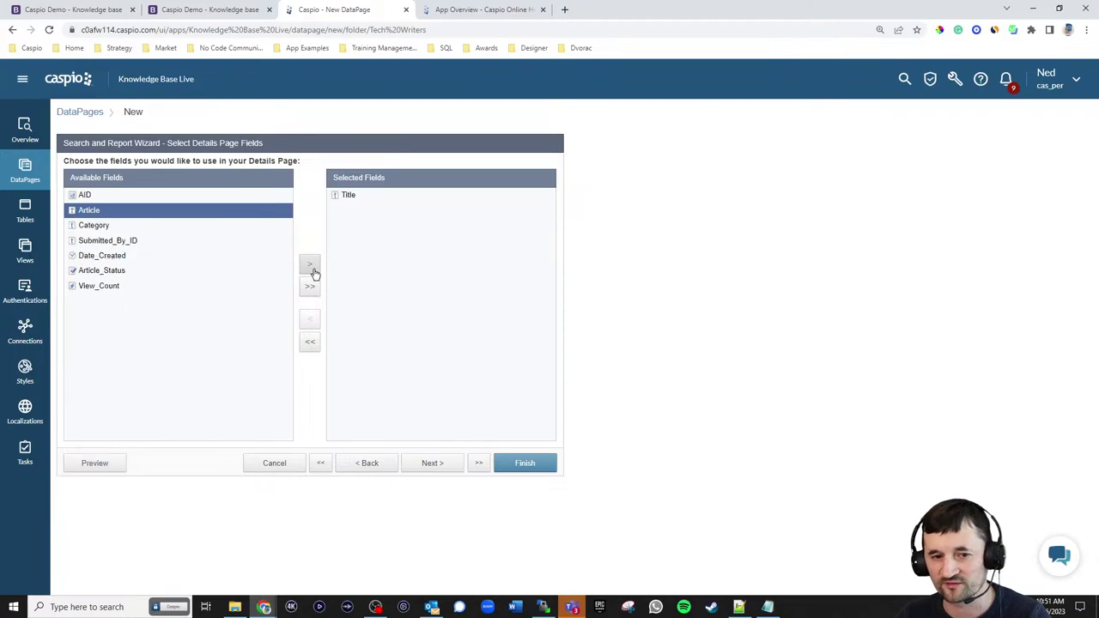
click(310, 267)
click(311, 267)
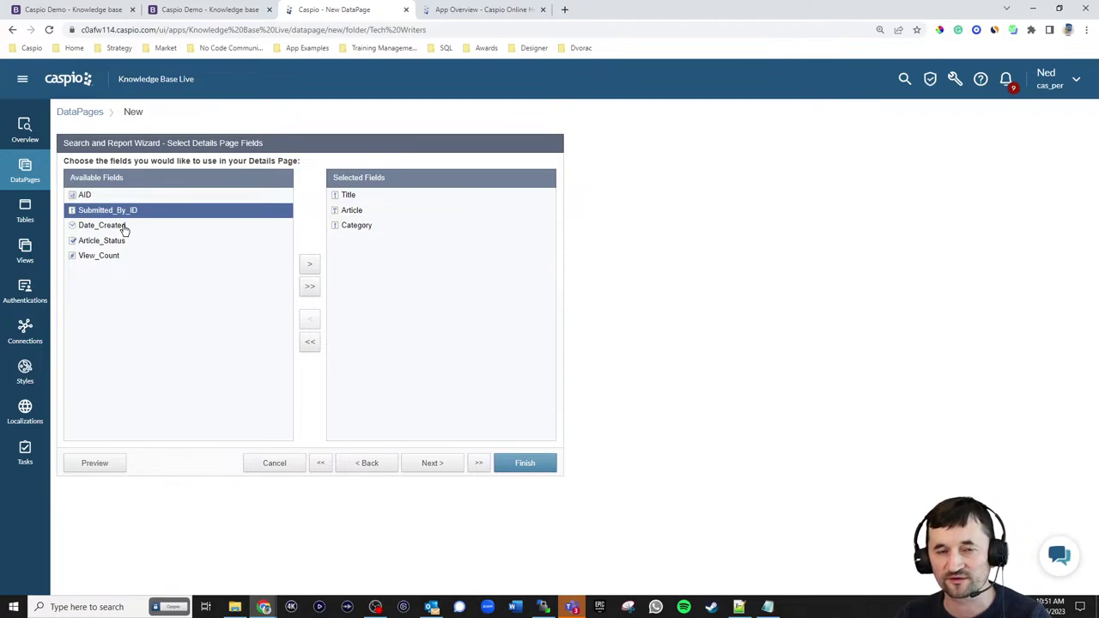
click(112, 225)
click(310, 263)
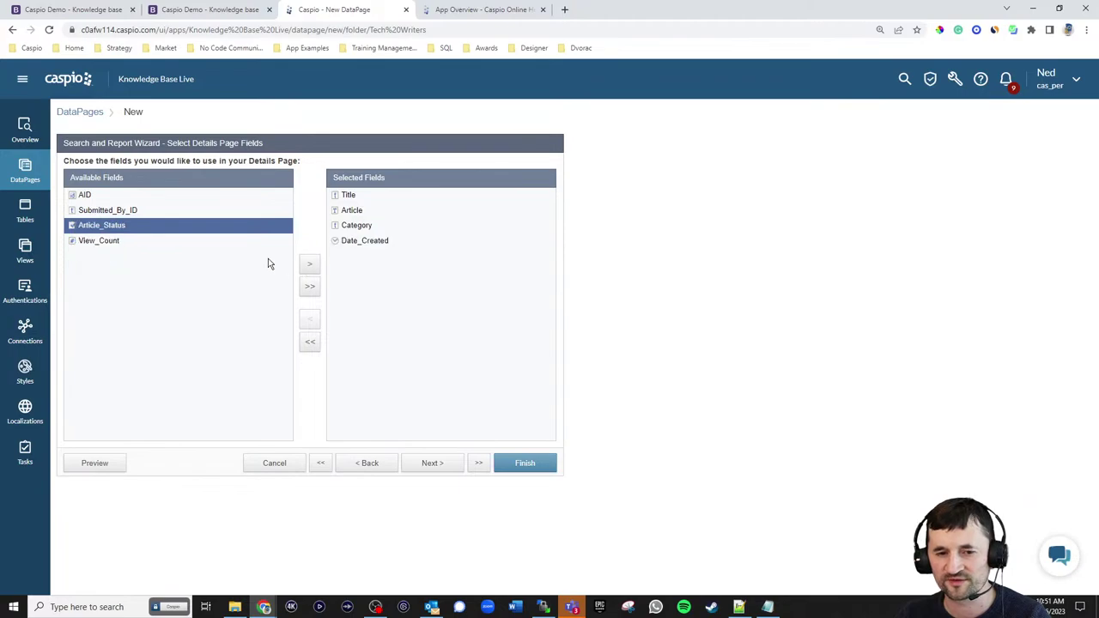
click(310, 265)
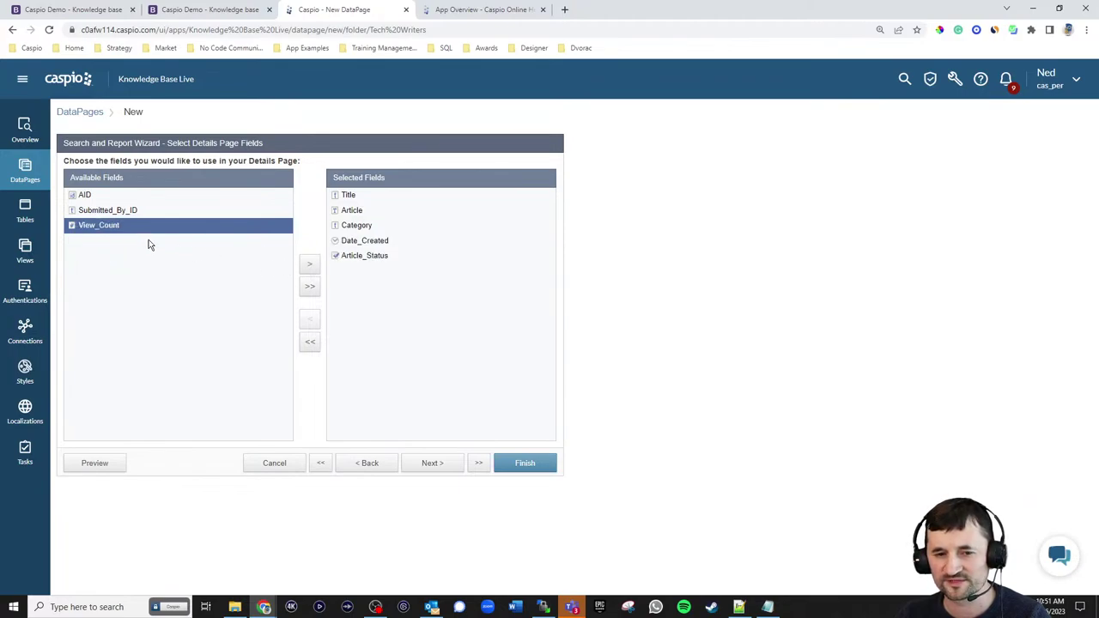
click(310, 267)
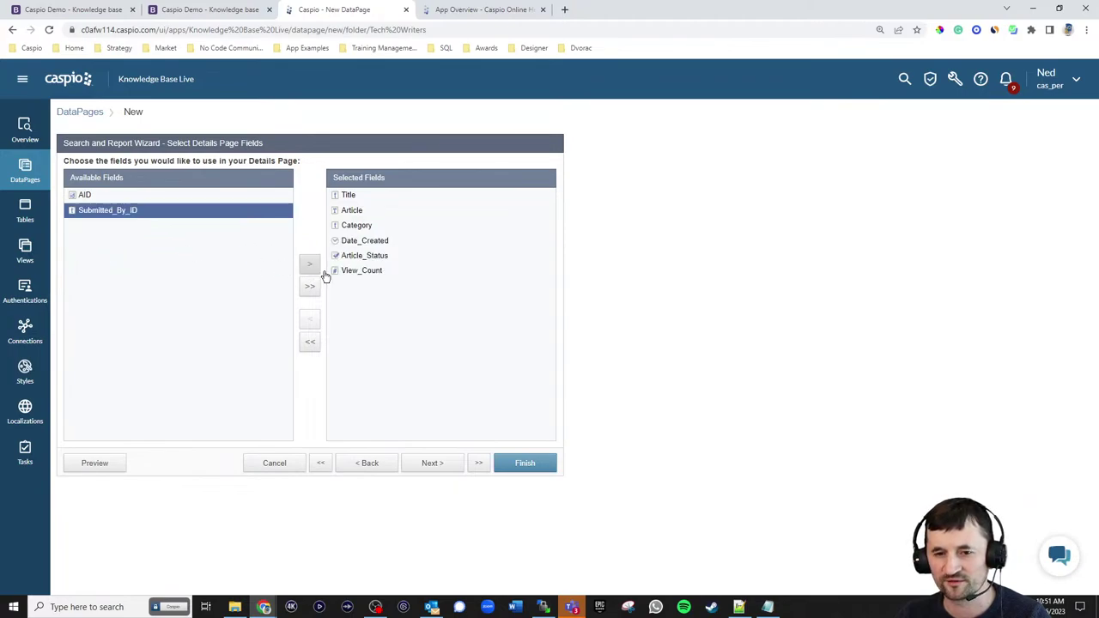
click(443, 471)
- Move View_Count to the top of Section 1
click(105, 309)
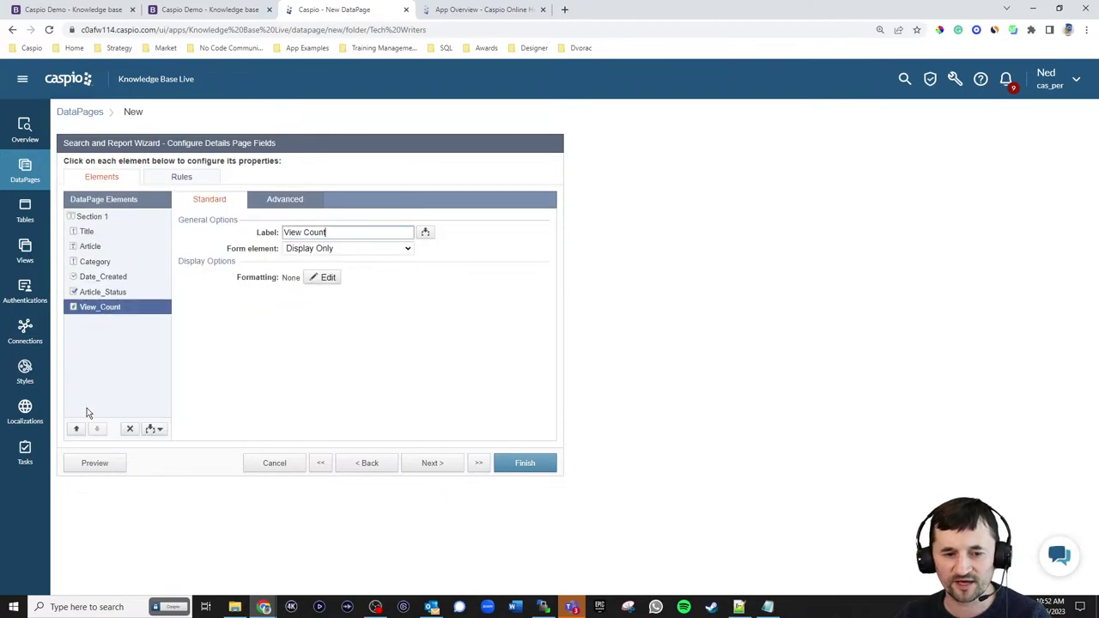
click(76, 429)
click(76, 430)
click(76, 430)
click(76, 429)
click(77, 430)
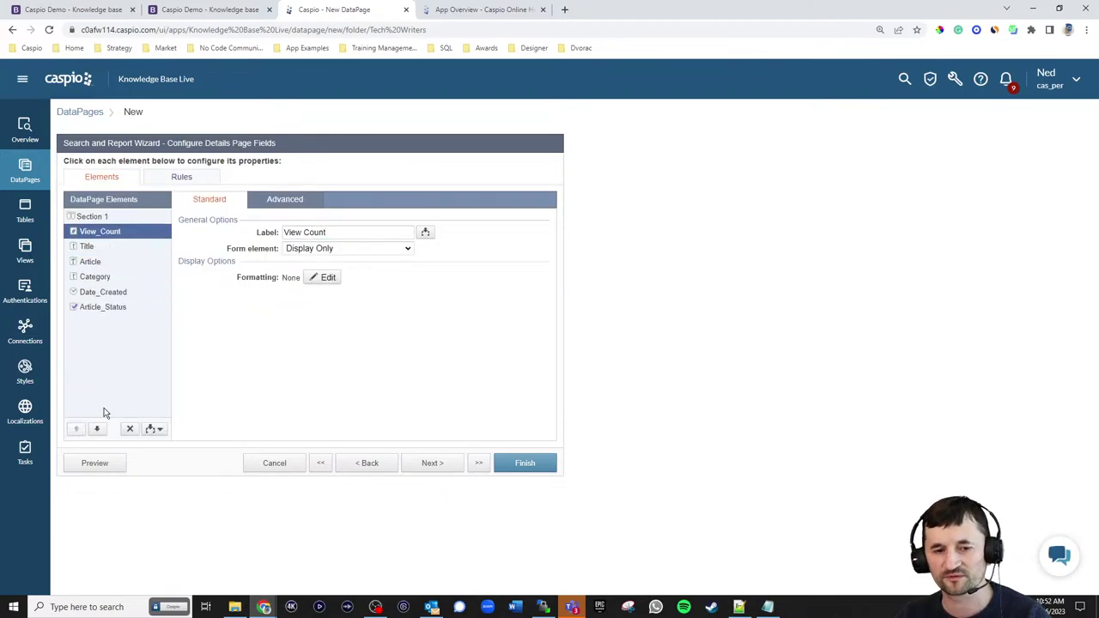
- Make Title a required Text Field
click(86, 248)
click(341, 249)
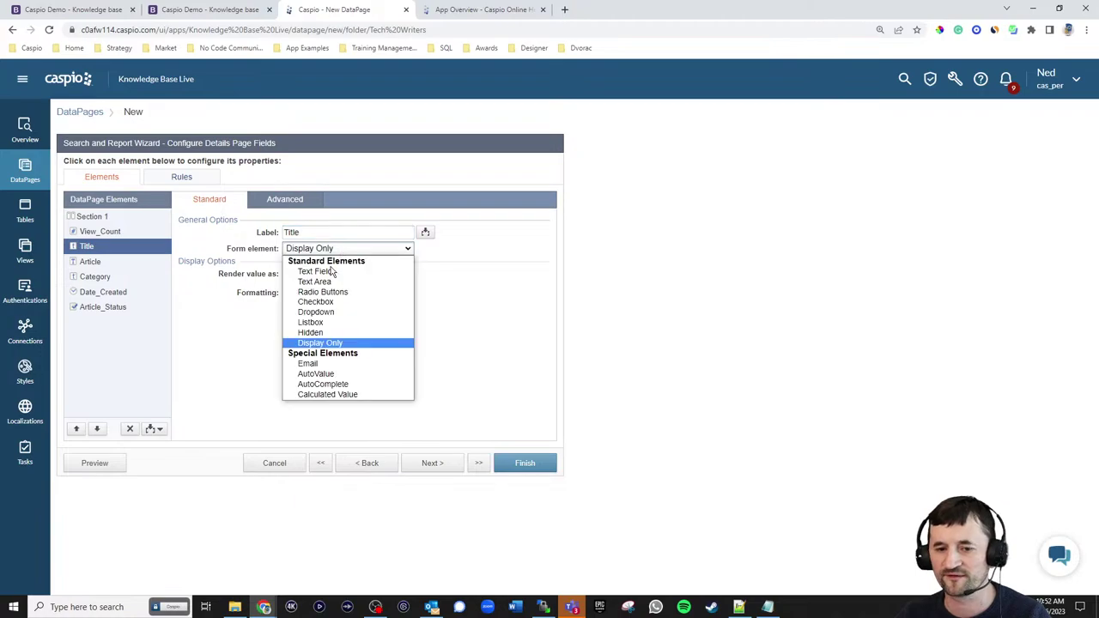
click(333, 273)
click(311, 274)
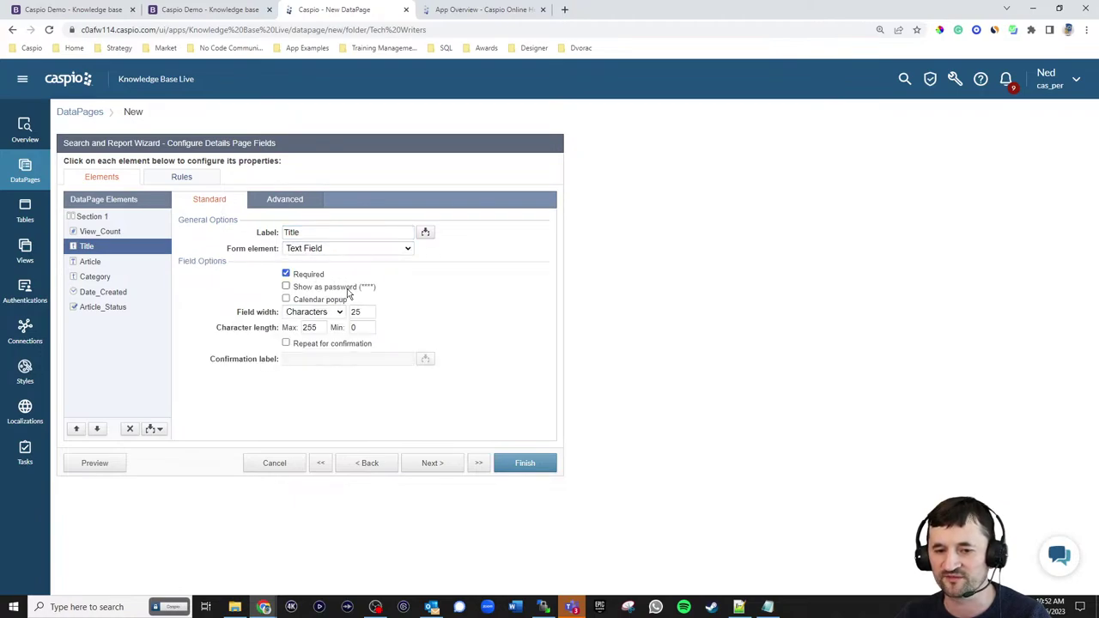
- Make Article a Text Area with the Standard rich text toolbar
click(100, 263)
click(323, 253)
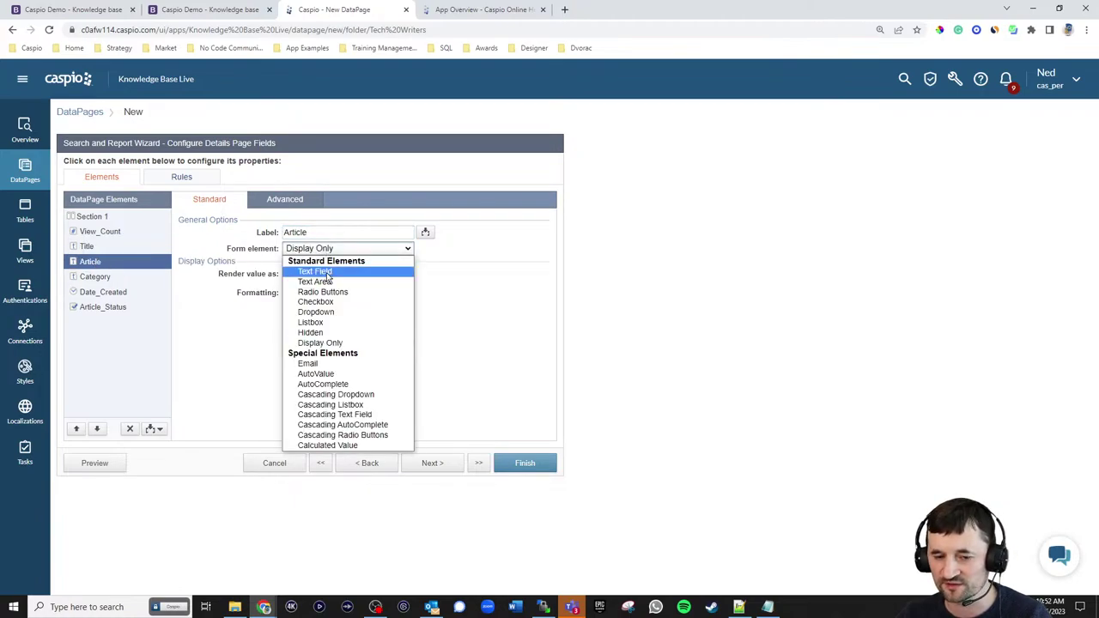
click(326, 283)
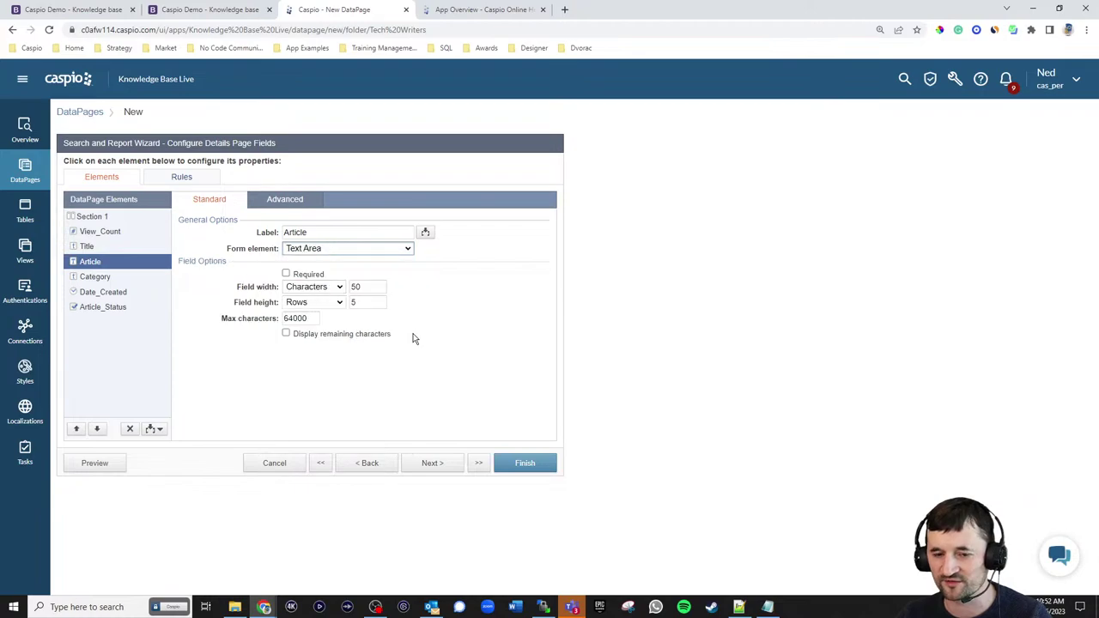
click(289, 206)
click(320, 266)
click(327, 280)
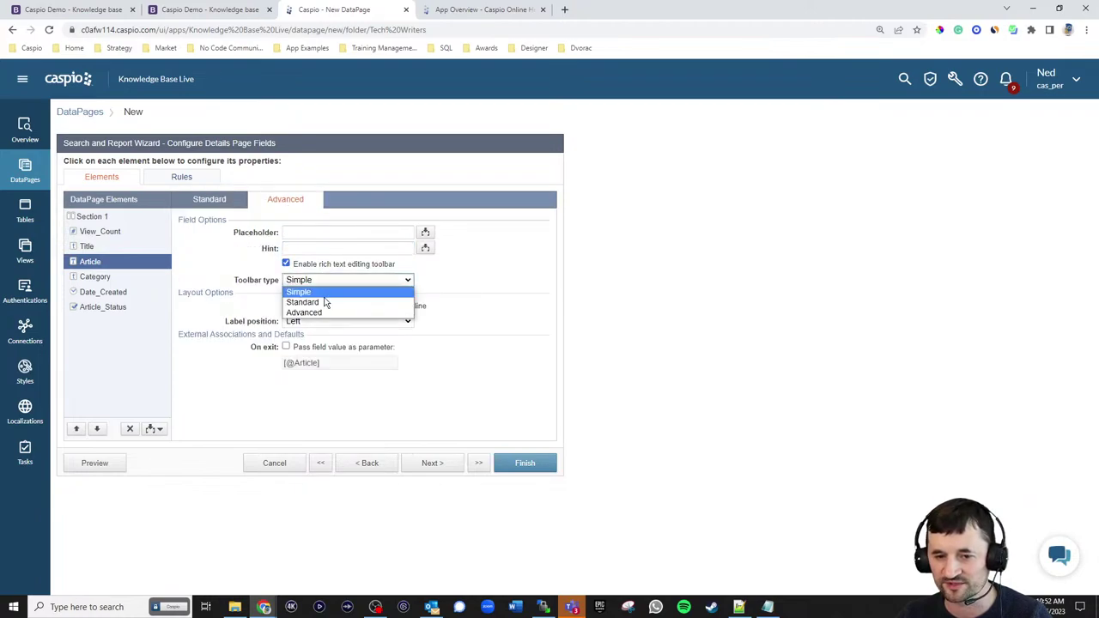
click(327, 301)
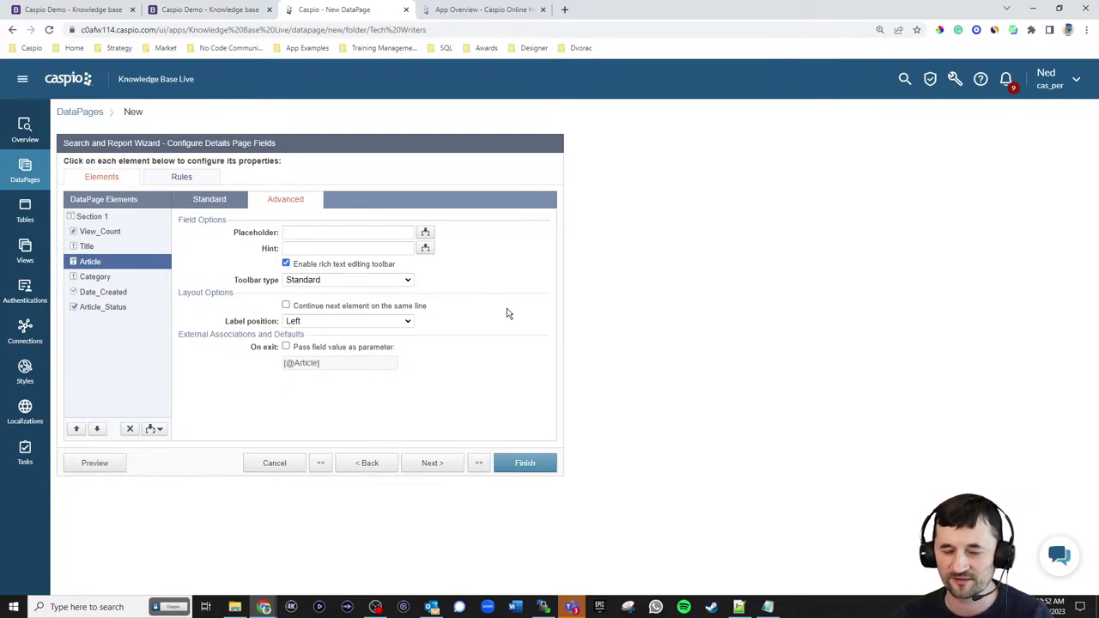
click(213, 203)
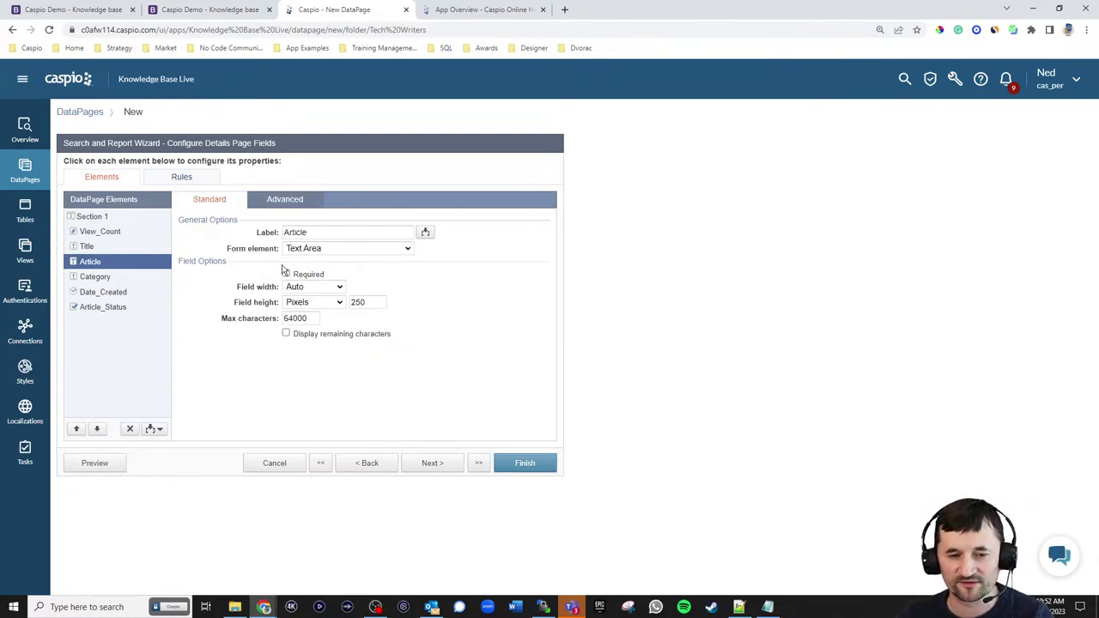
- Make Category an unsorted Dropdown fed by lookup table kb_np_categories_lookup_live
click(105, 276)
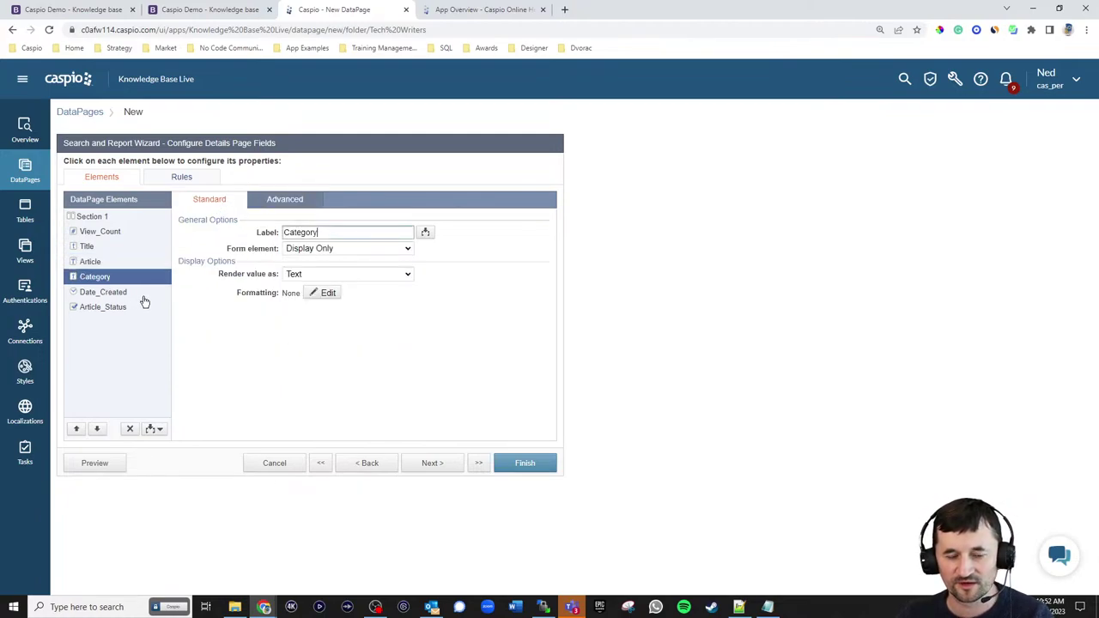
click(343, 248)
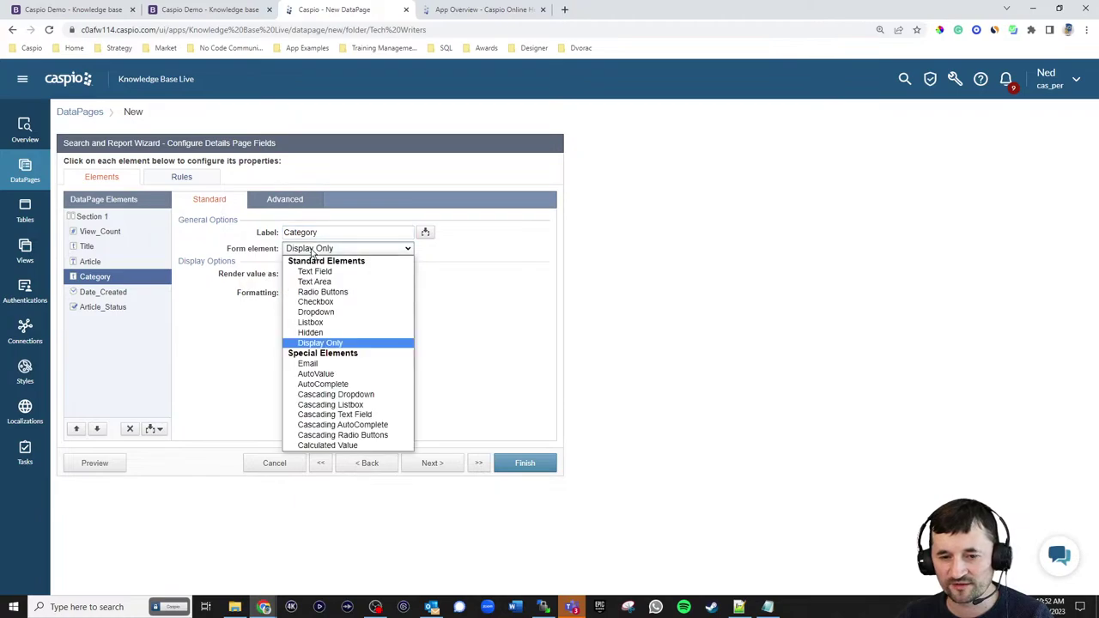
click(313, 314)
click(344, 303)
click(318, 323)
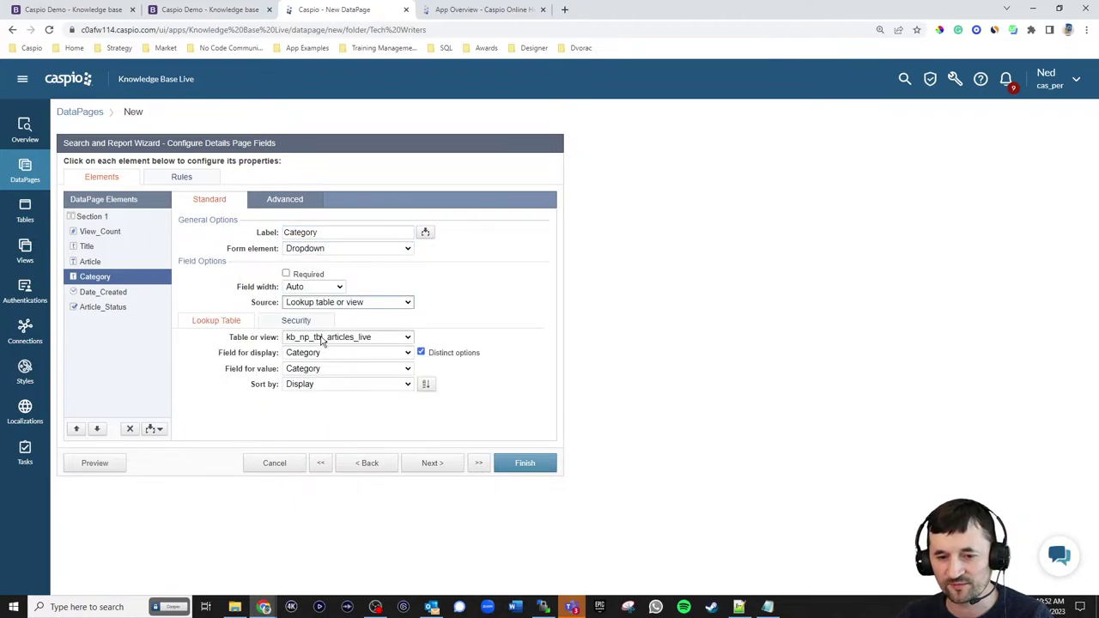
click(322, 339)
click(328, 360)
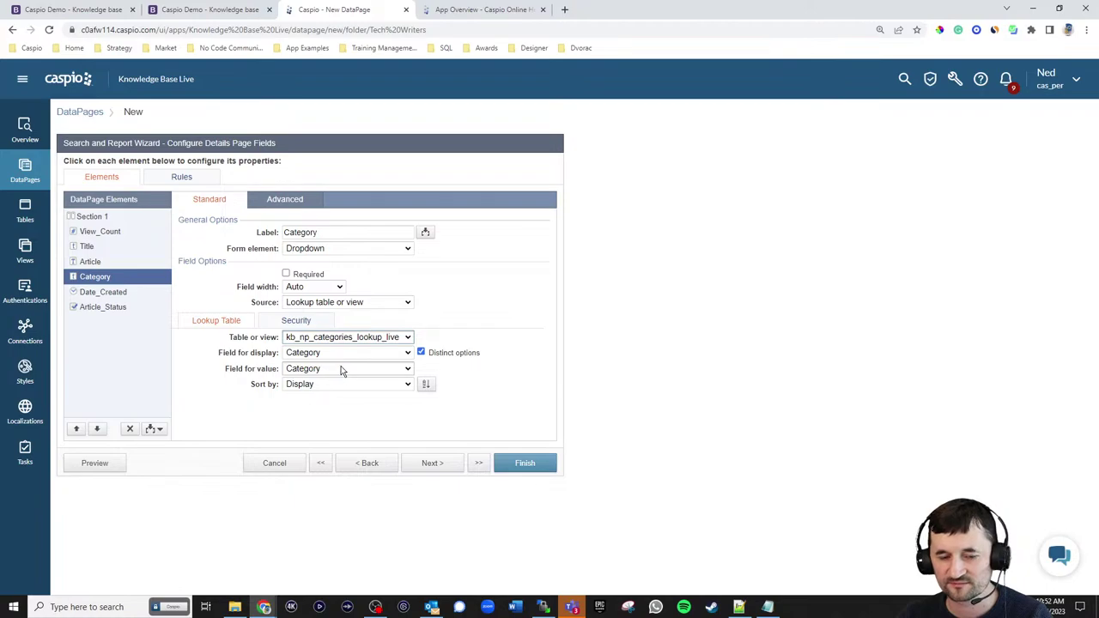
click(340, 384)
click(337, 397)
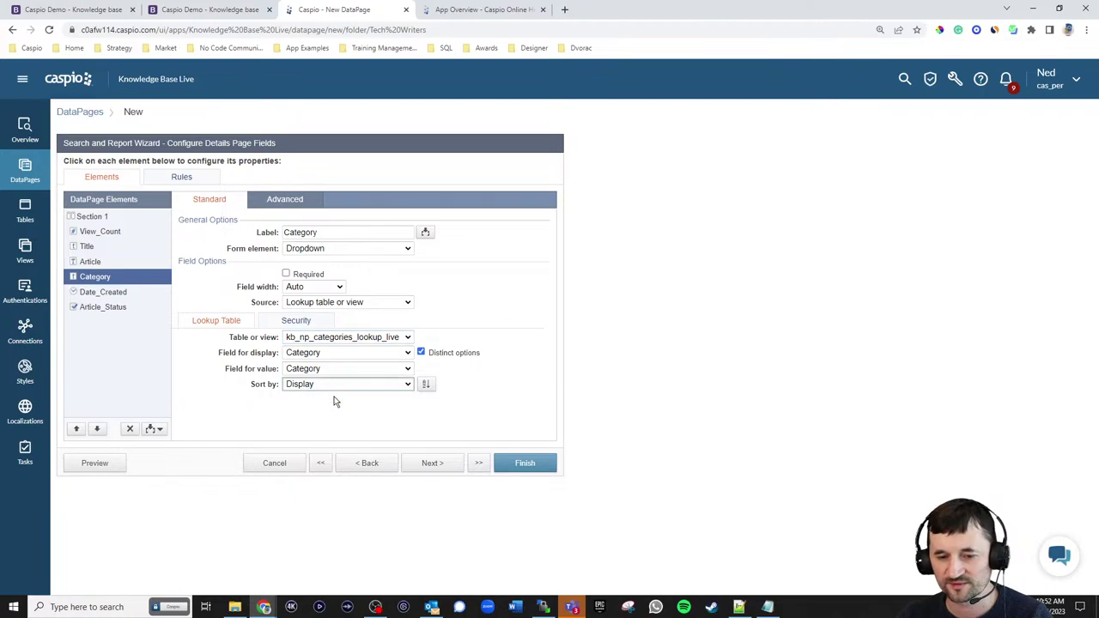
- Move Date_Created up to sit just below View_Count
click(104, 294)
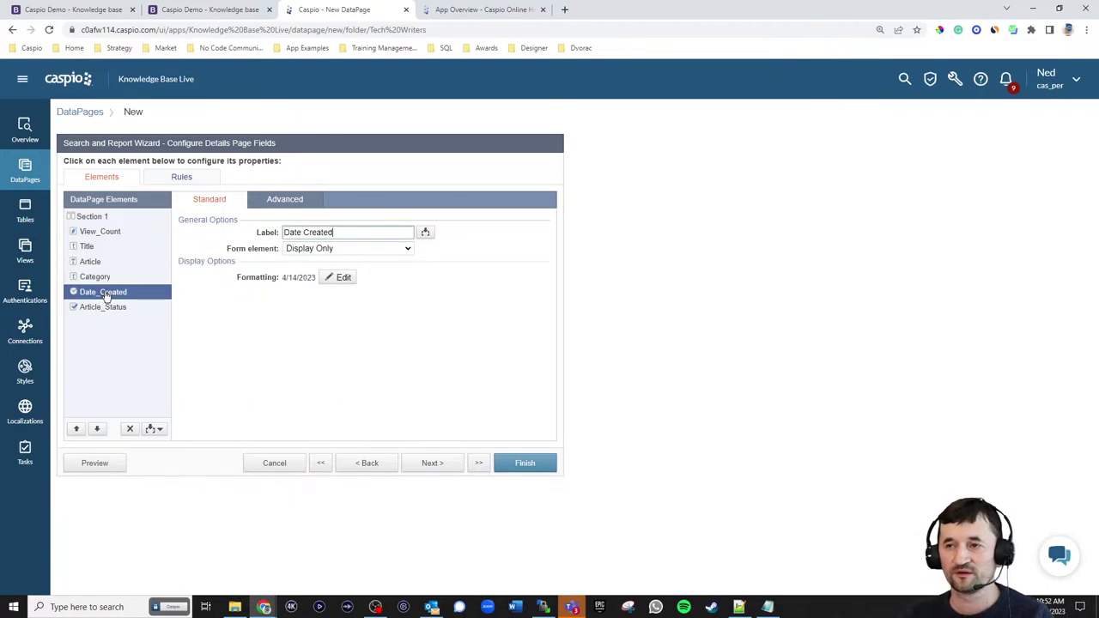
click(75, 429)
click(75, 430)
click(76, 430)
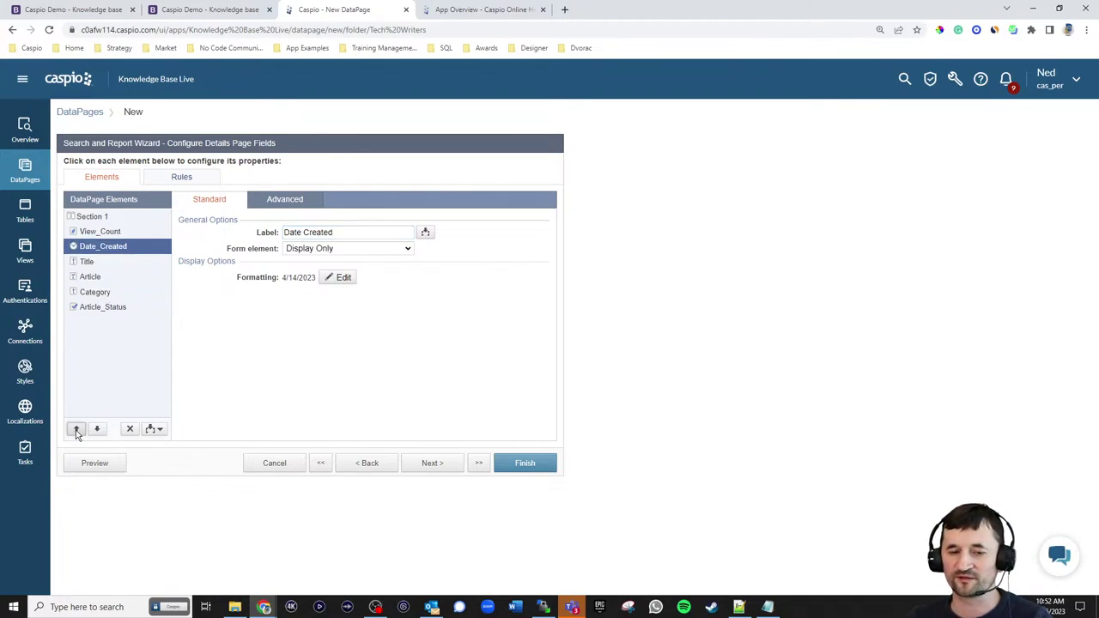
click(76, 430)
- Make Article_Status a checkbox reading 'Check to publish article' with its label hidden
click(102, 309)
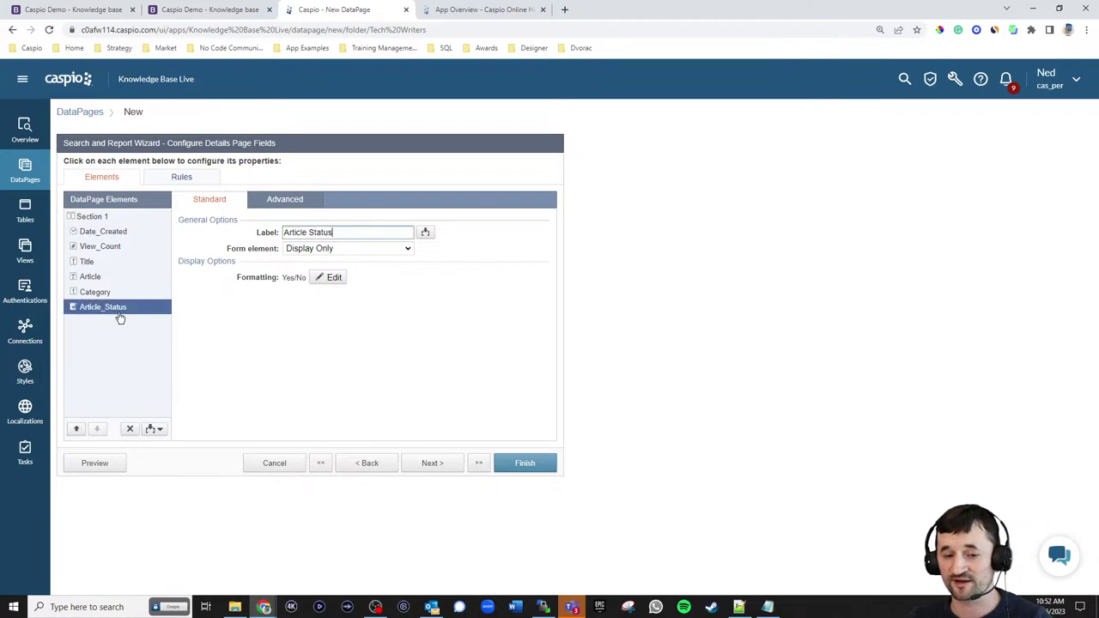
click(318, 250)
click(323, 271)
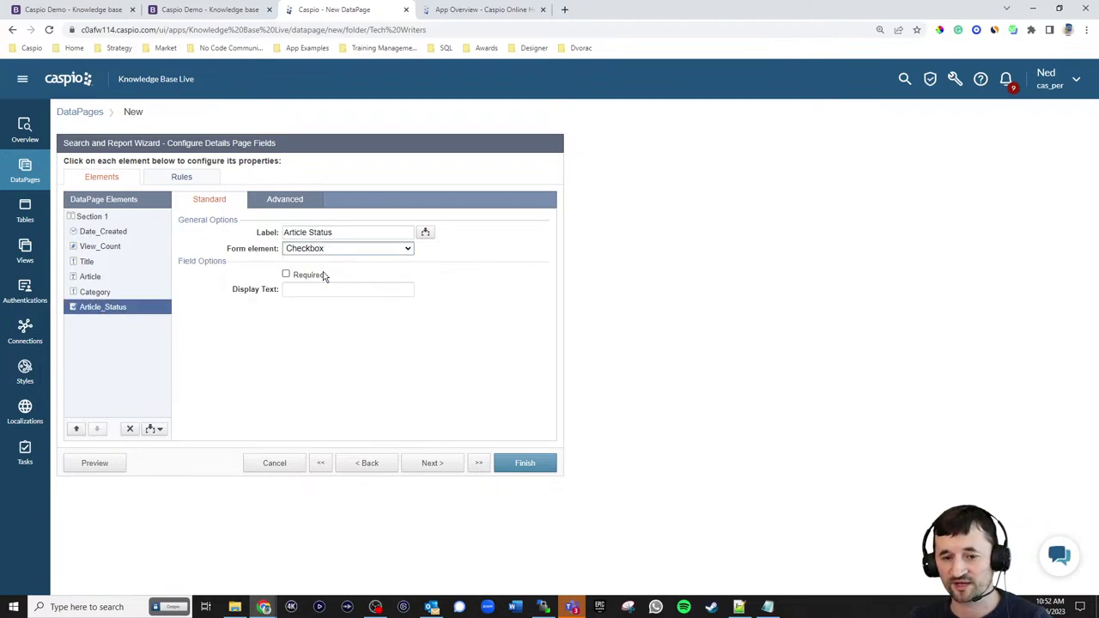
click(319, 290)
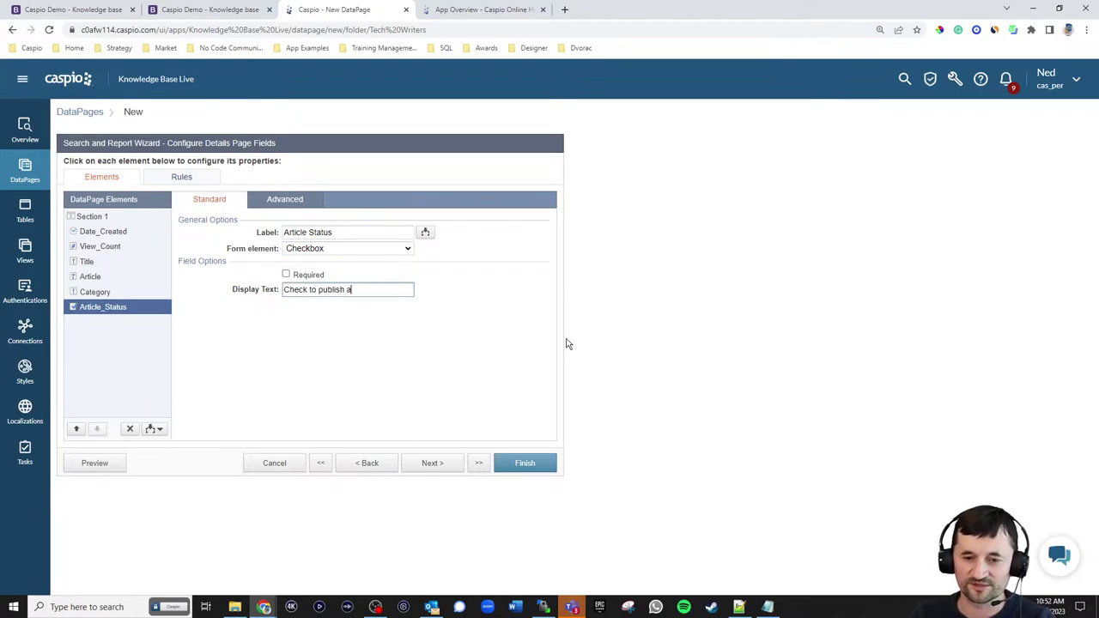
click(293, 203)
click(314, 275)
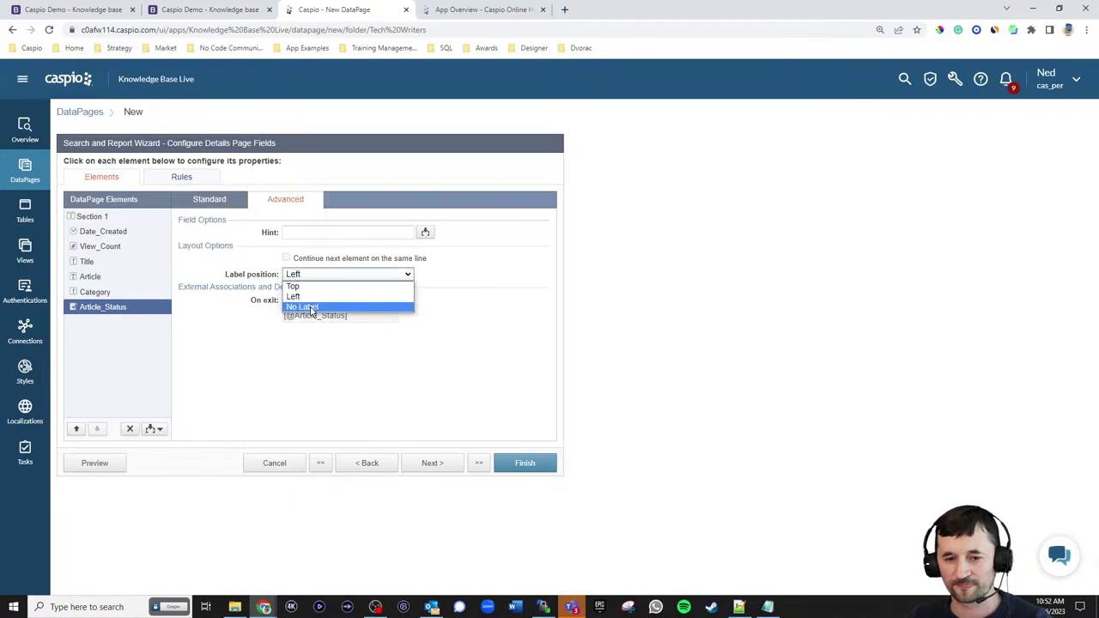
click(306, 307)
click(434, 463)
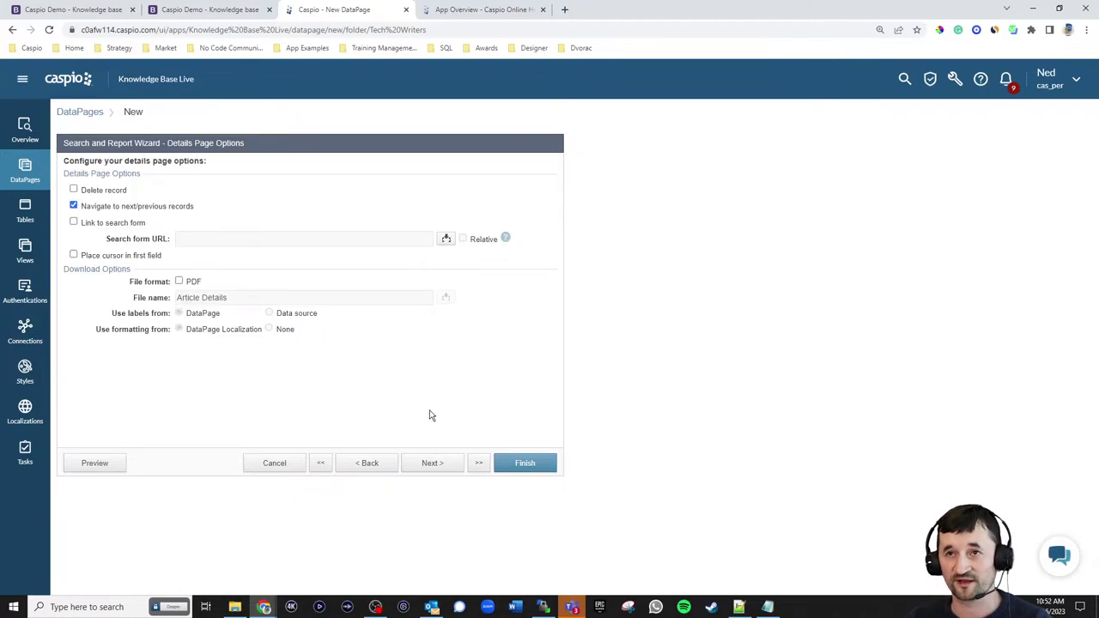
- Turn off next/previous record navigation and finish the Article Details DataPage
click(107, 207)
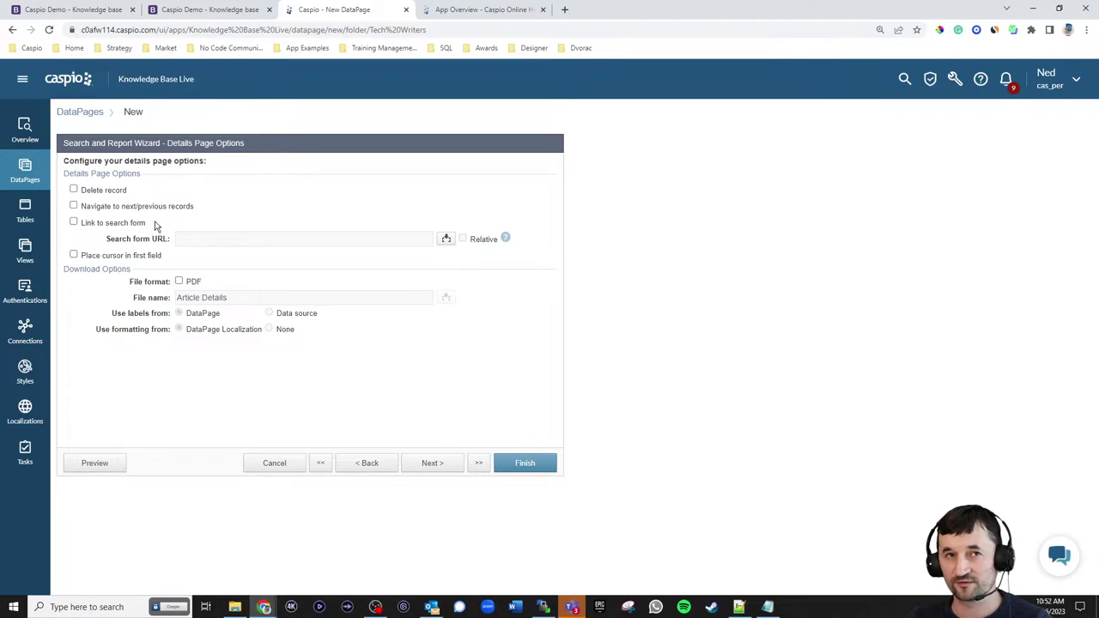
click(432, 463)
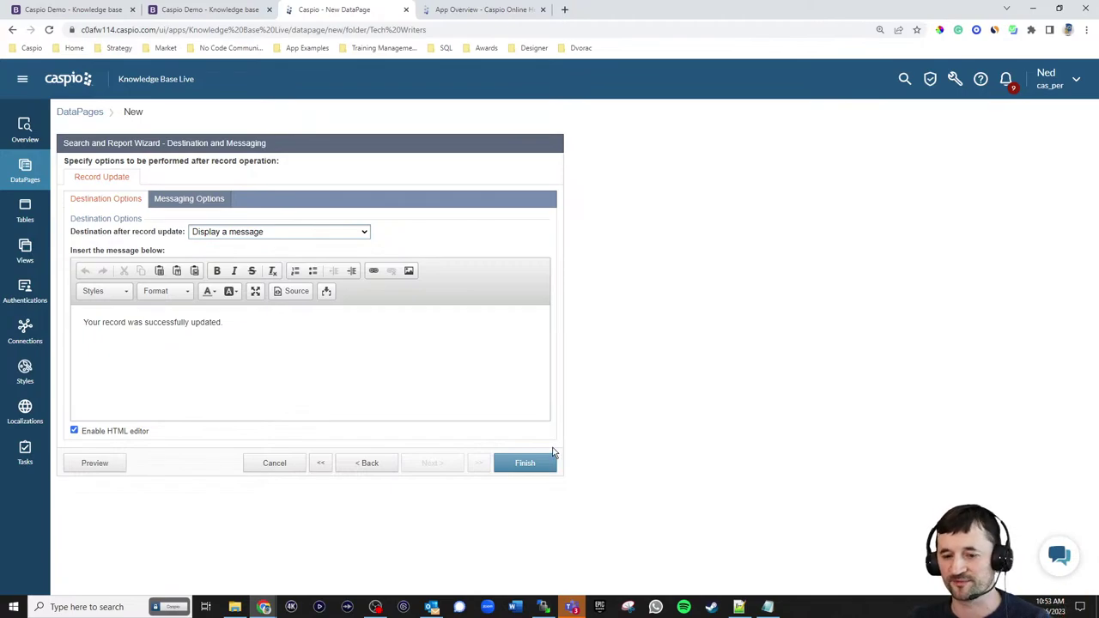
click(534, 467)
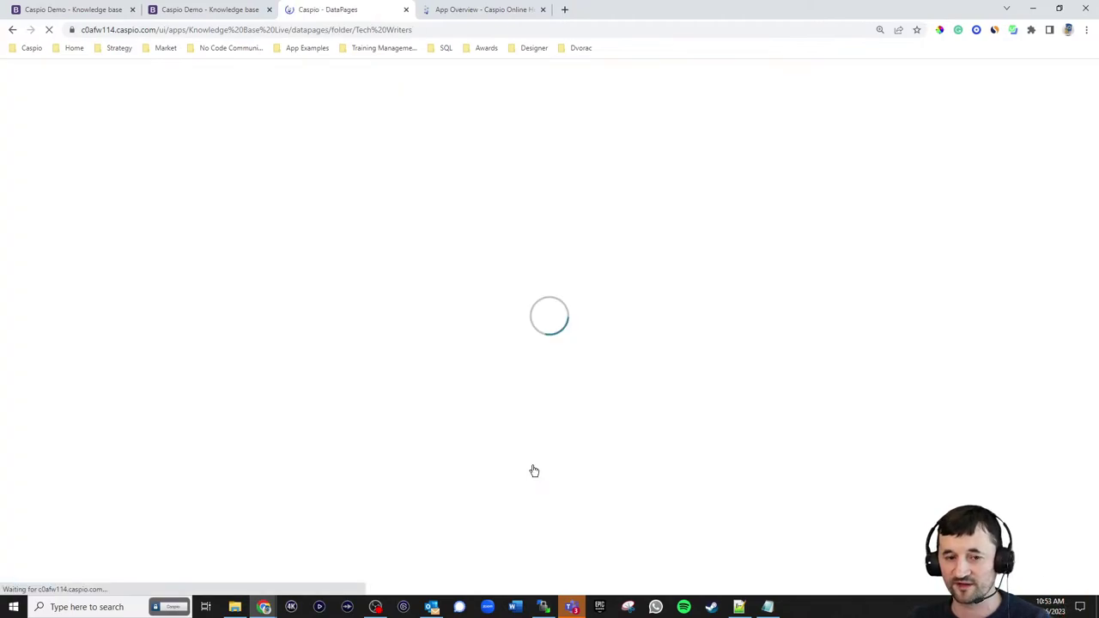
- Enable deployment for Article Details and copy its embed code, then return to Notepad++
click(269, 342)
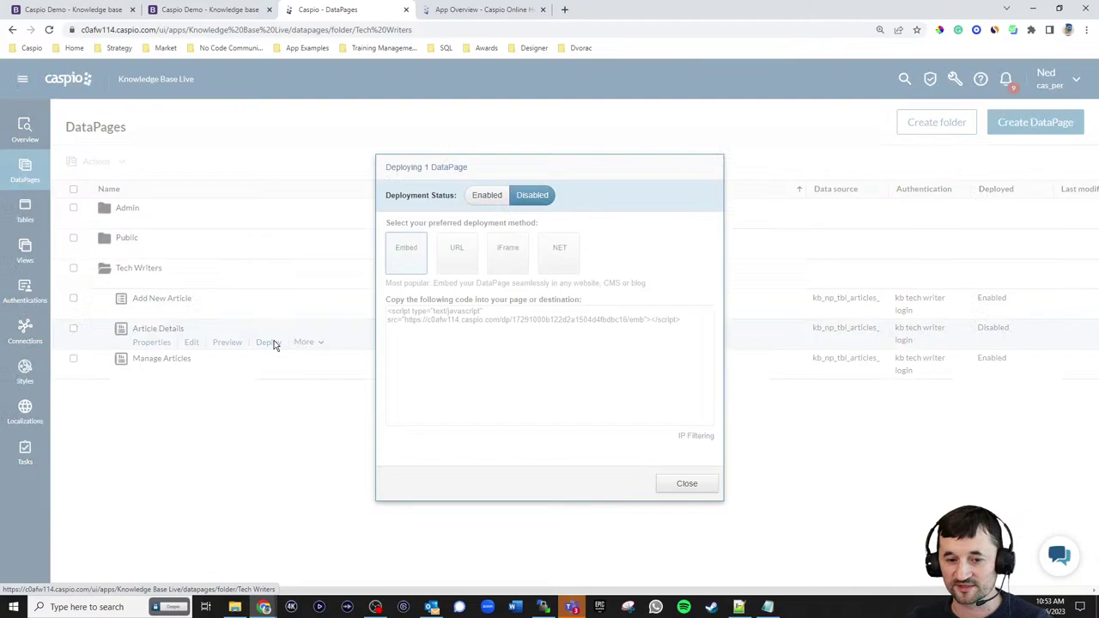
click(487, 197)
click(477, 320)
key(ctrl+c)
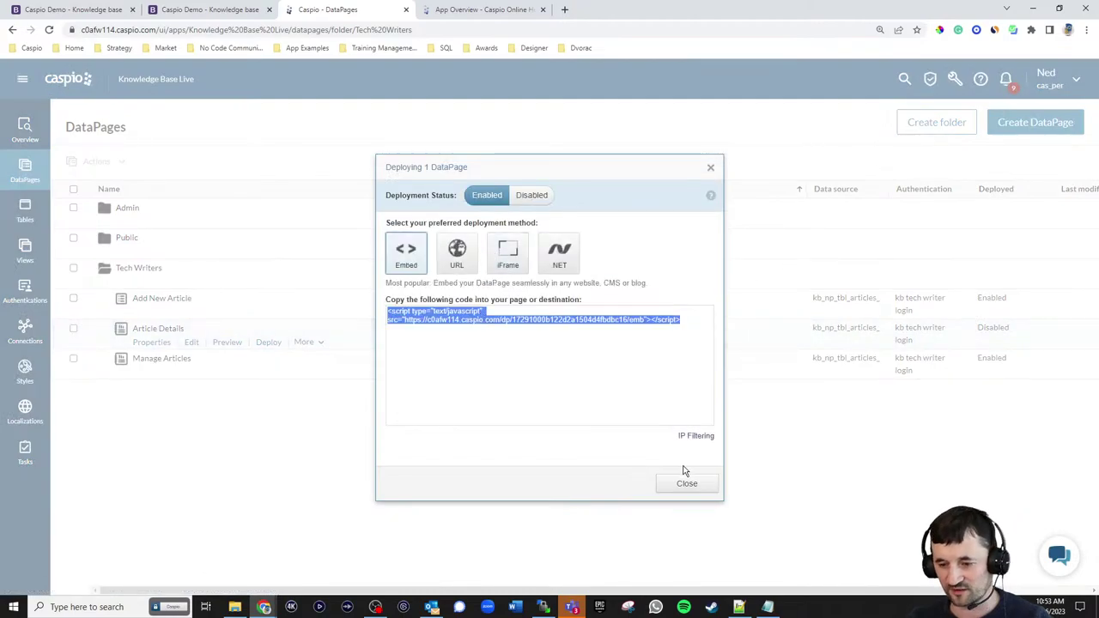
click(688, 482)
key(alt+Tab)
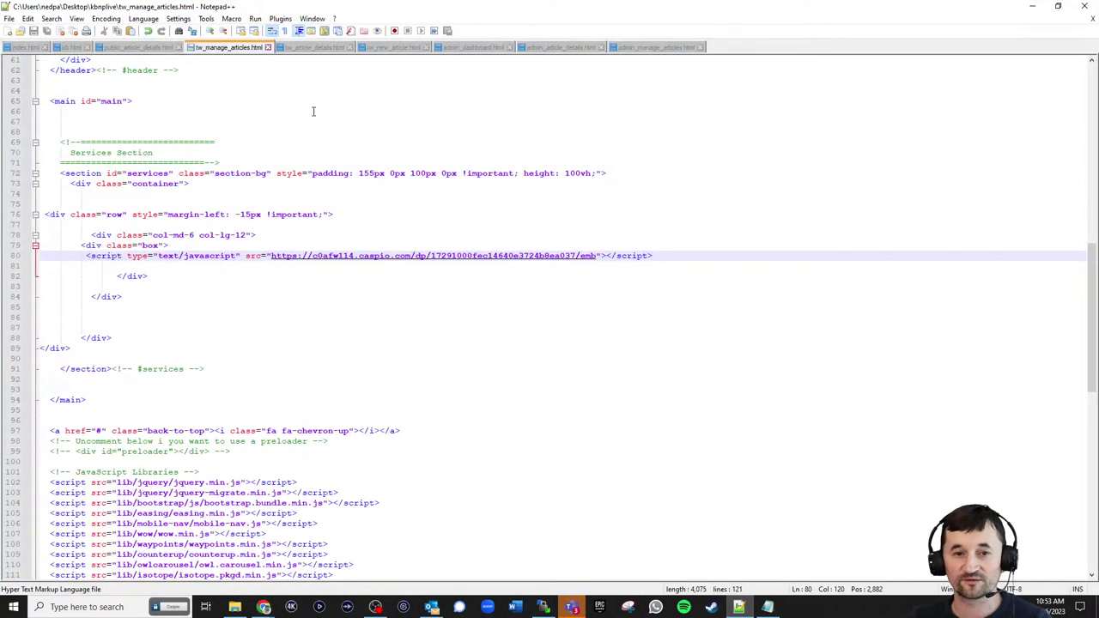
- Replace the Details placeholder on line 80 of tw_article_details.html with the embed script and save
click(308, 48)
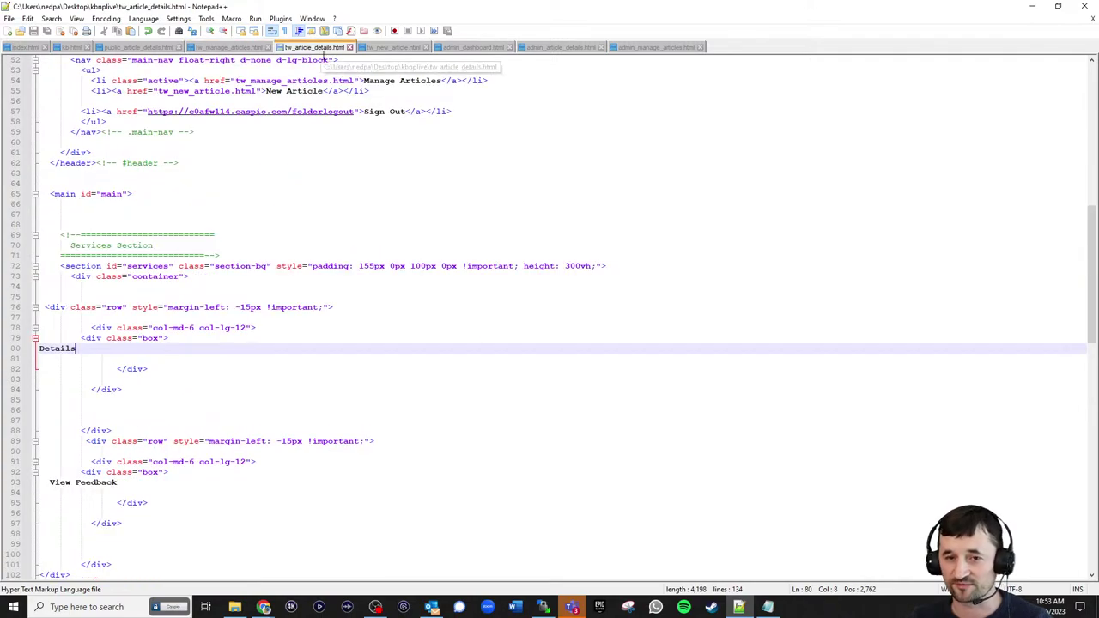
double_click(77, 349)
key(ctrl+v)
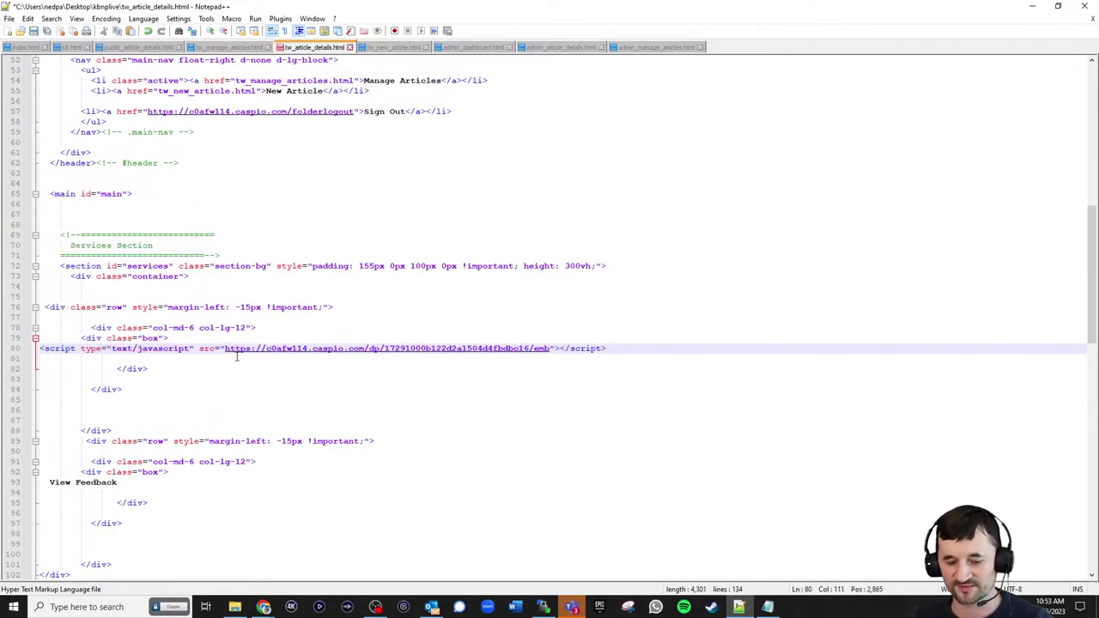
key(ctrl+s)
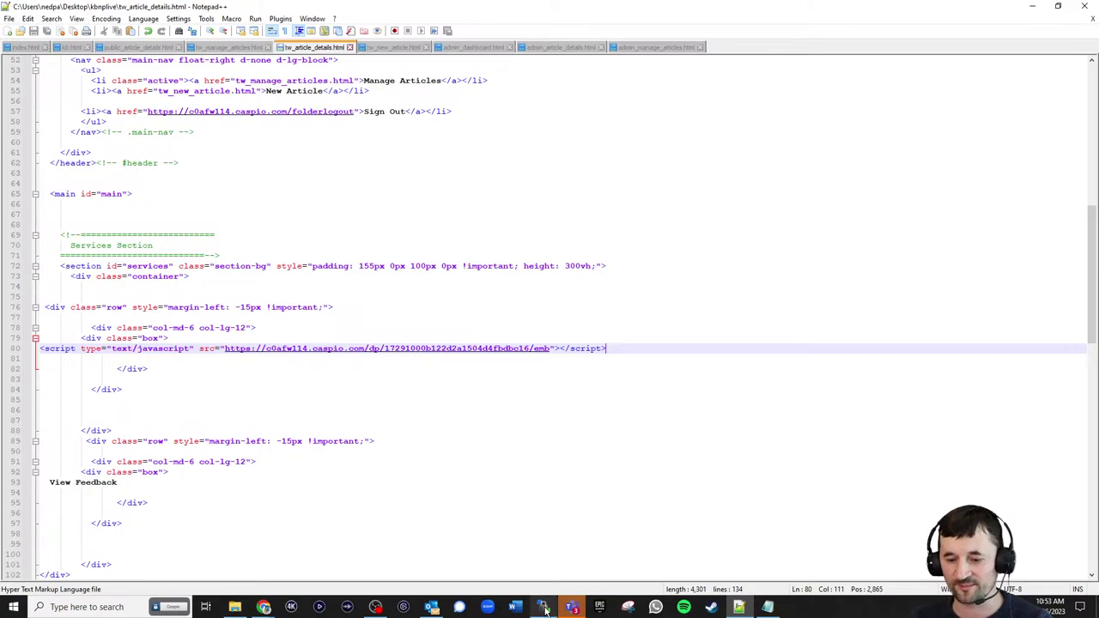
- Upload tw_article_details.html to the server through WinSCP
click(543, 607)
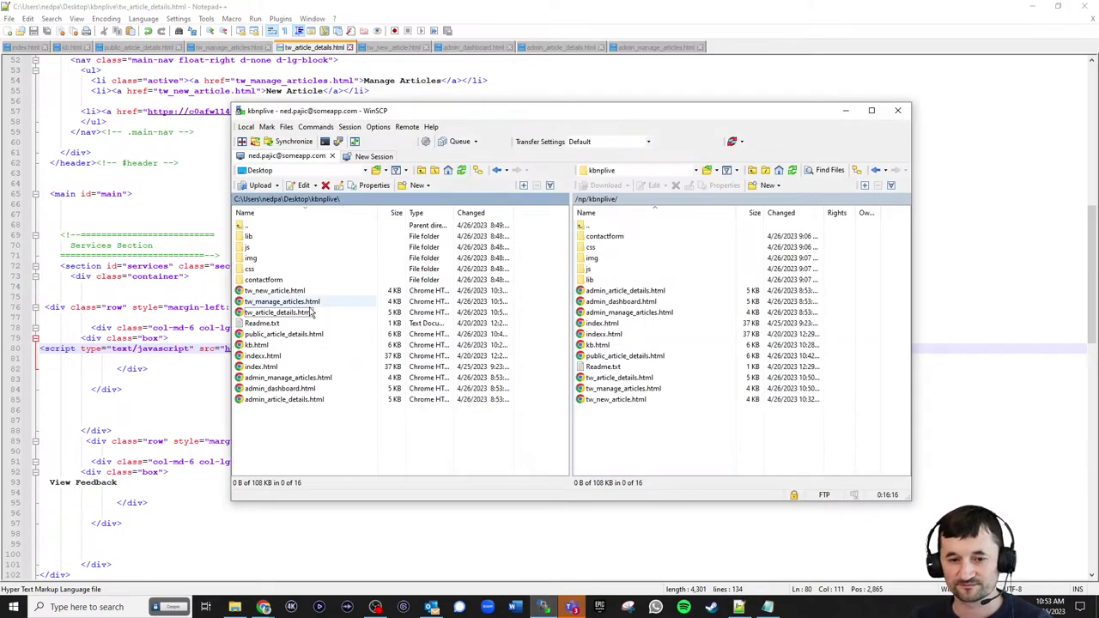
drag(305, 312, 653, 437)
click(1034, 7)
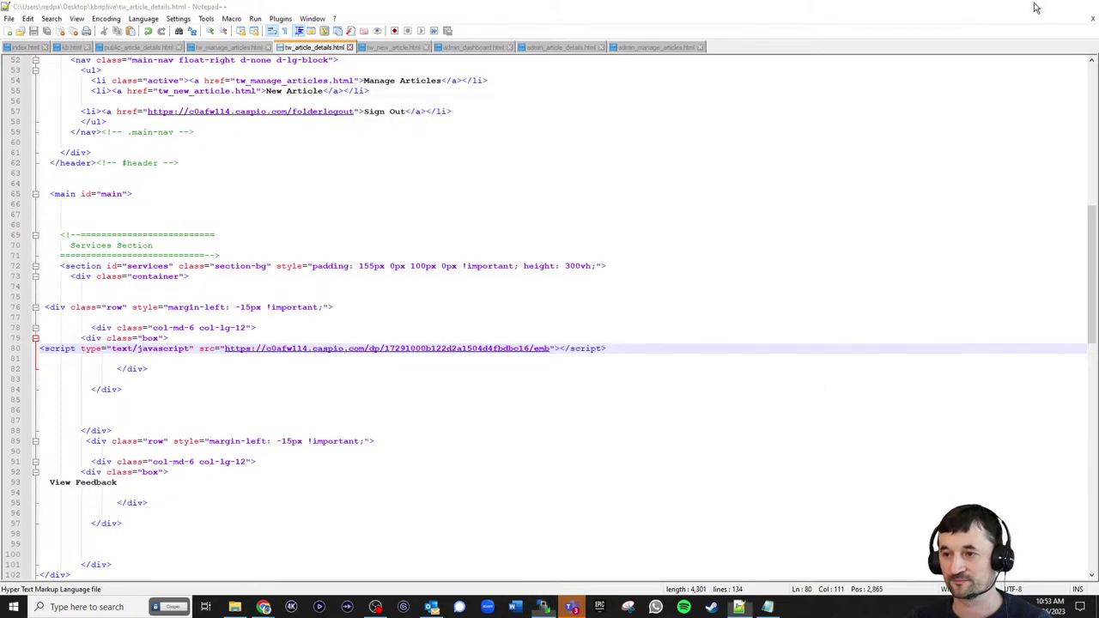
- Reload the NEWBIZ article details page and test the editable form's publish checkbox
click(211, 10)
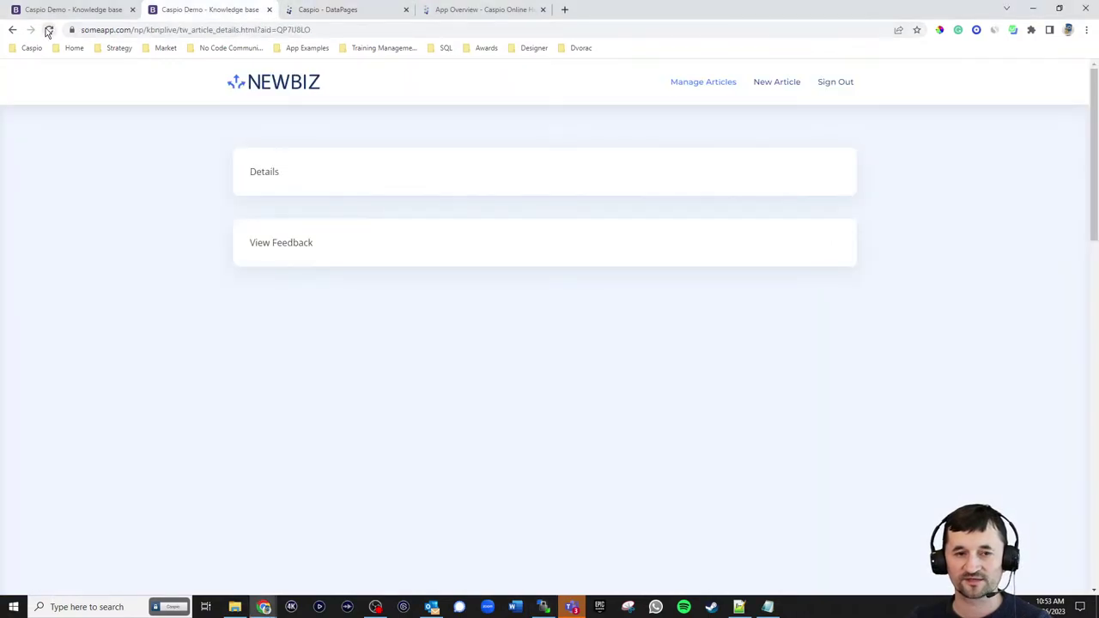
click(48, 29)
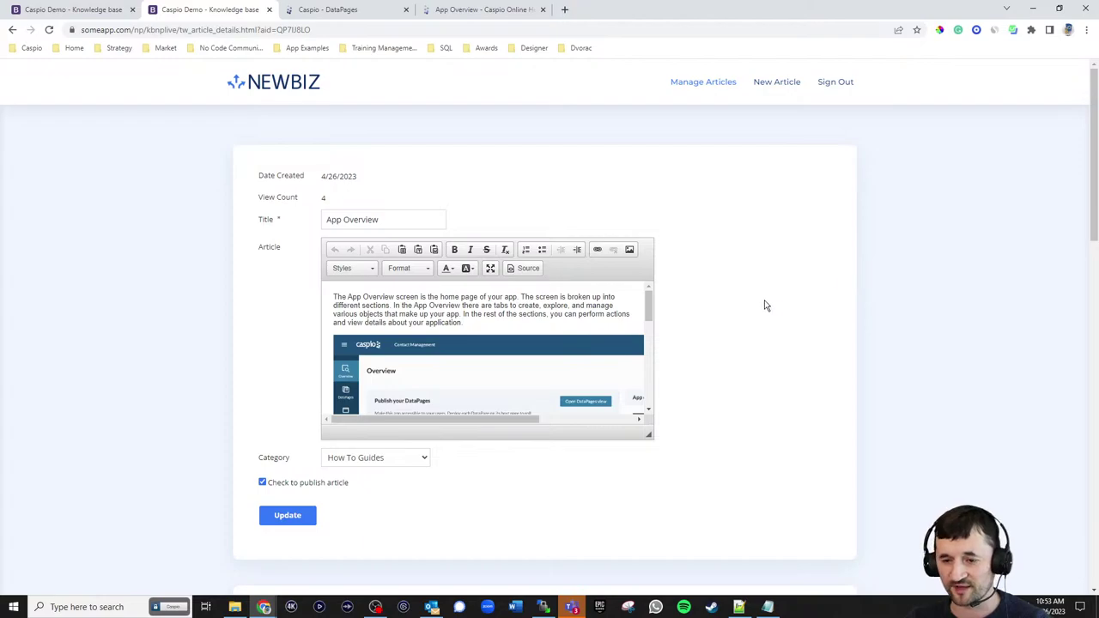
mouse_move(650, 312)
mouse_down()
mouse_move(655, 383)
mouse_move(664, 312)
mouse_up()
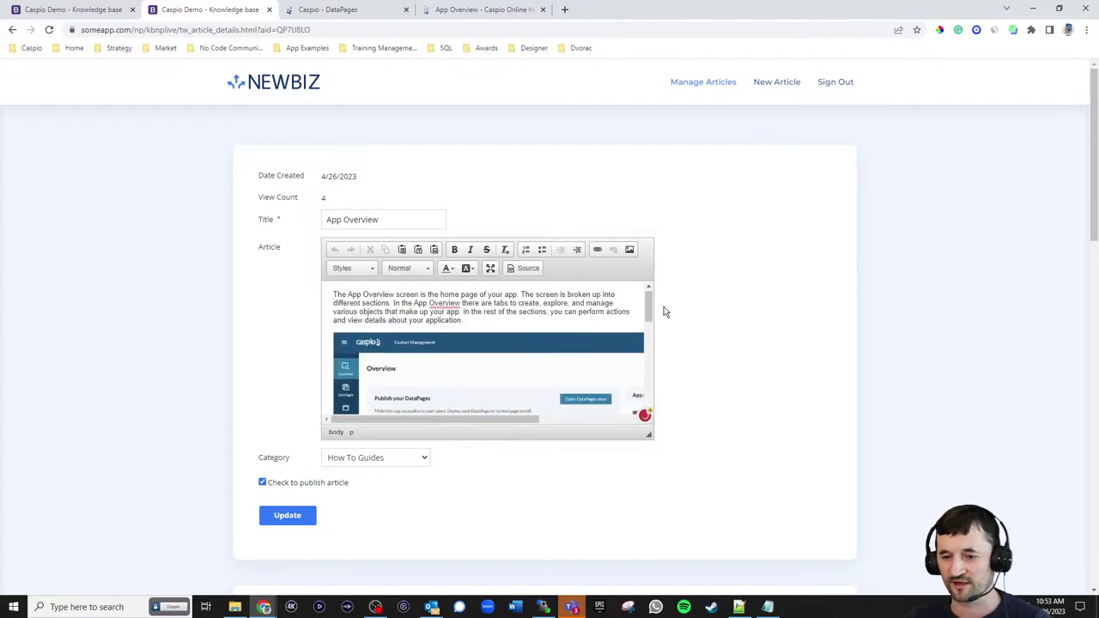
click(308, 486)
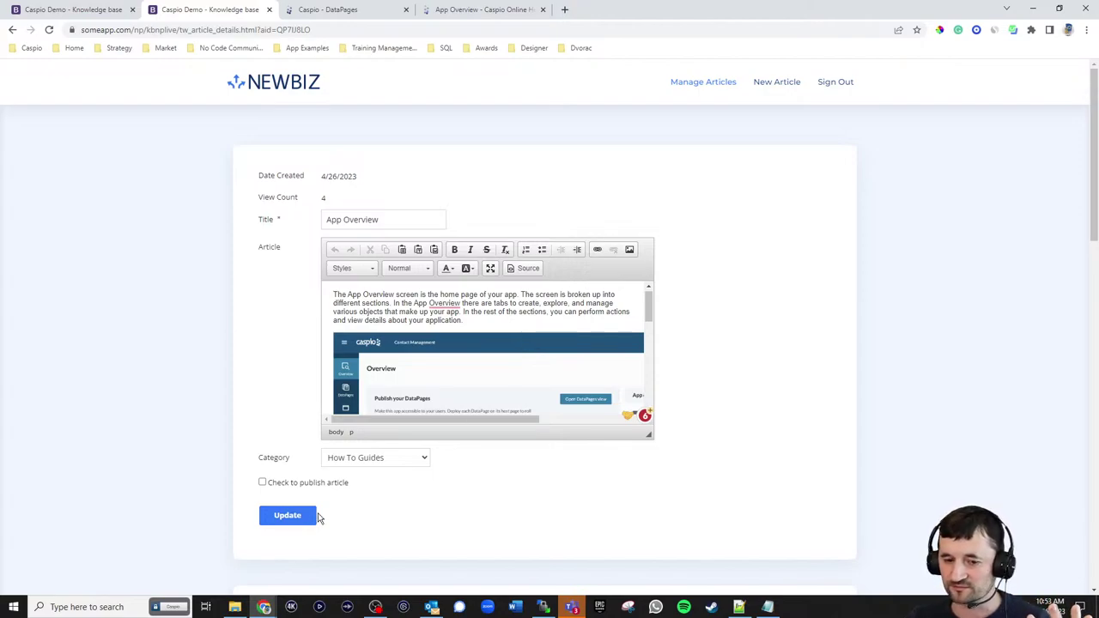
click(262, 483)
scroll(719, 327, down, 2)
scroll(719, 327, down, 1)
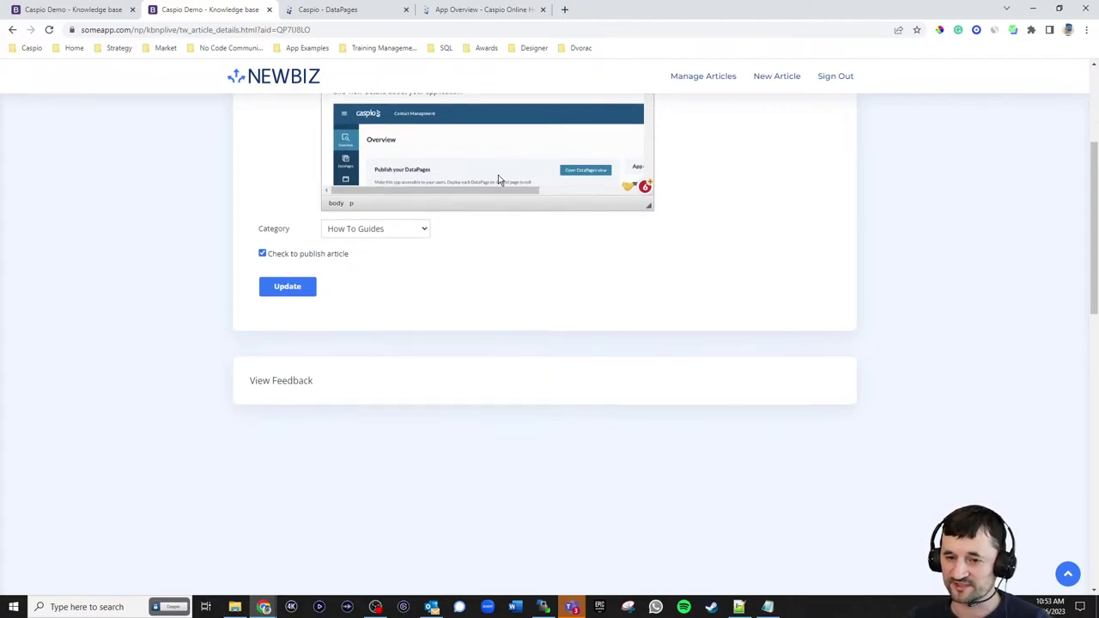
click(363, 10)
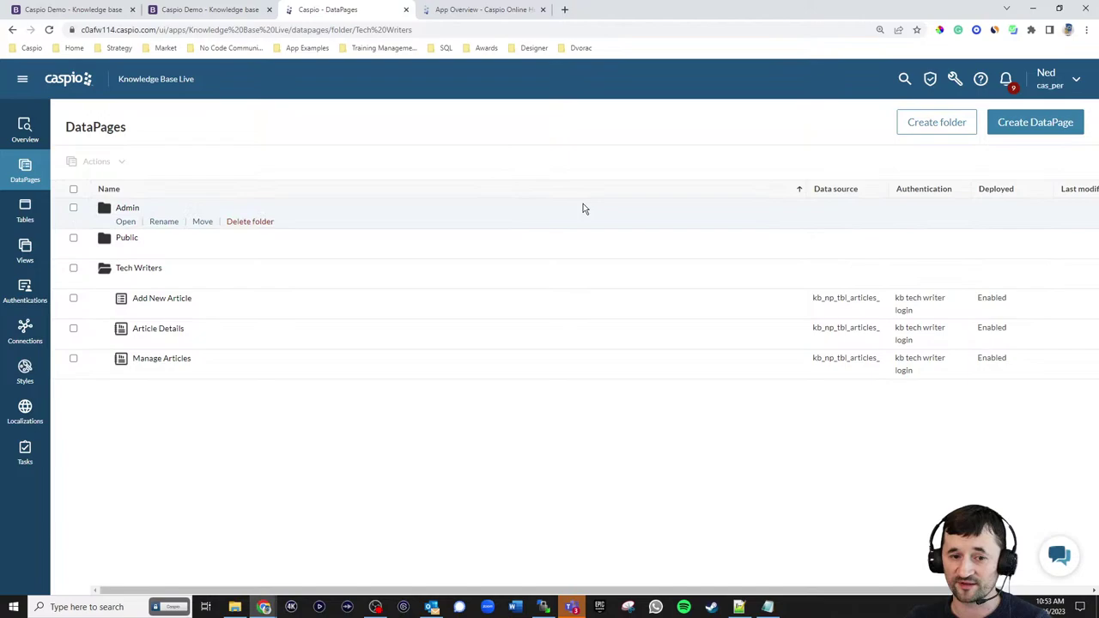
- Create a new Reports DataPage using kb_np_tbl_comments_live as the data source
click(1046, 124)
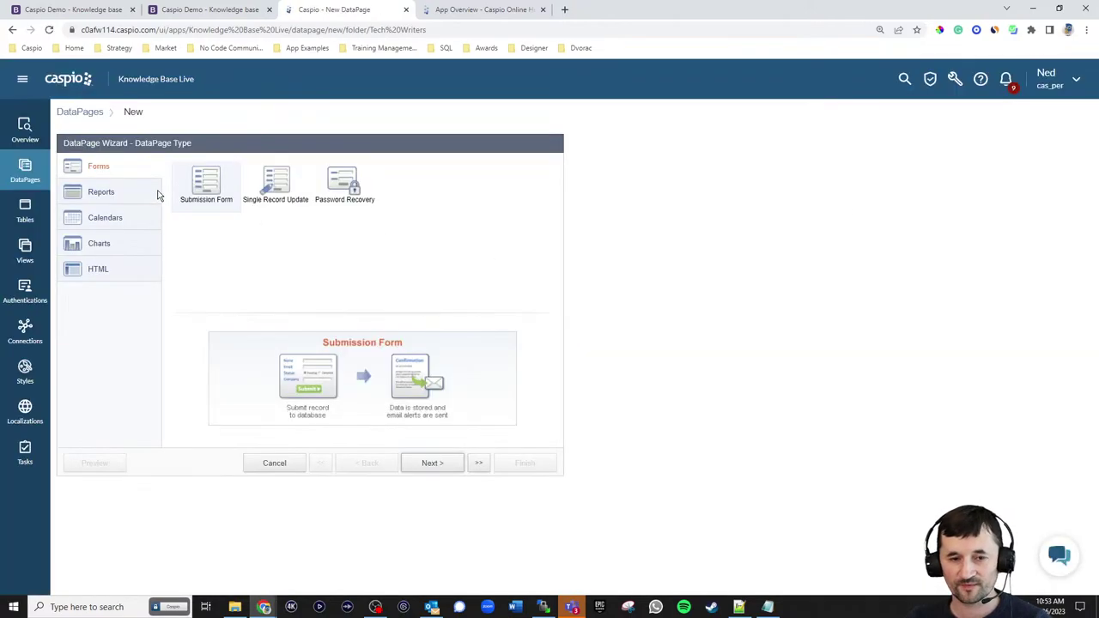
click(158, 191)
click(445, 465)
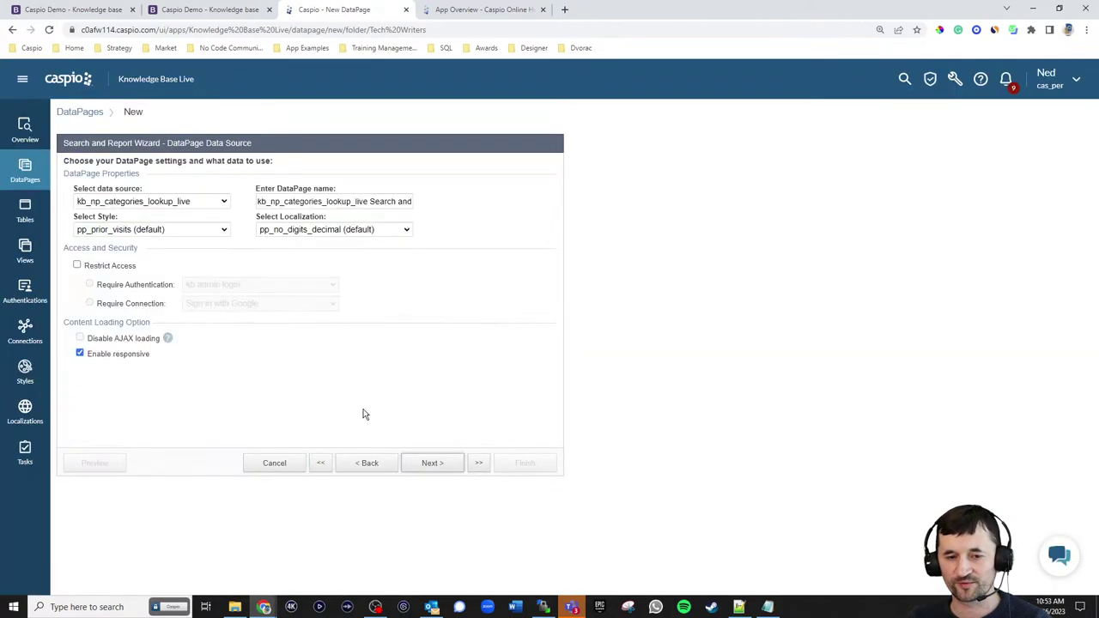
click(171, 204)
click(168, 244)
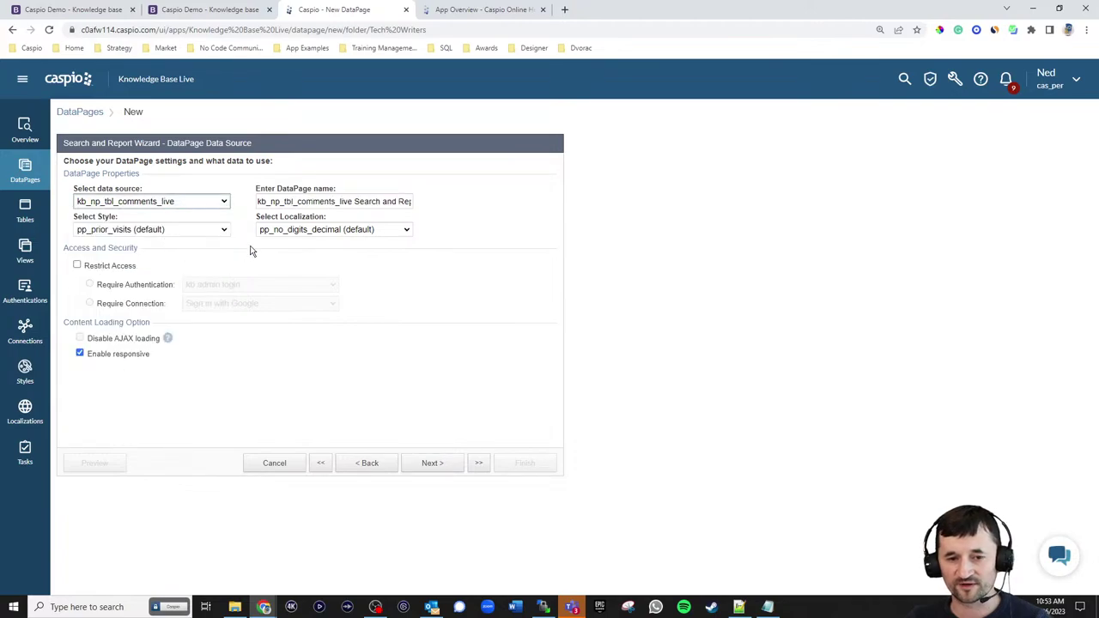
- Name the report View Feedback and restrict access to the kb tech writer login
click(390, 203)
key(ctrl+a)
text(Vi)
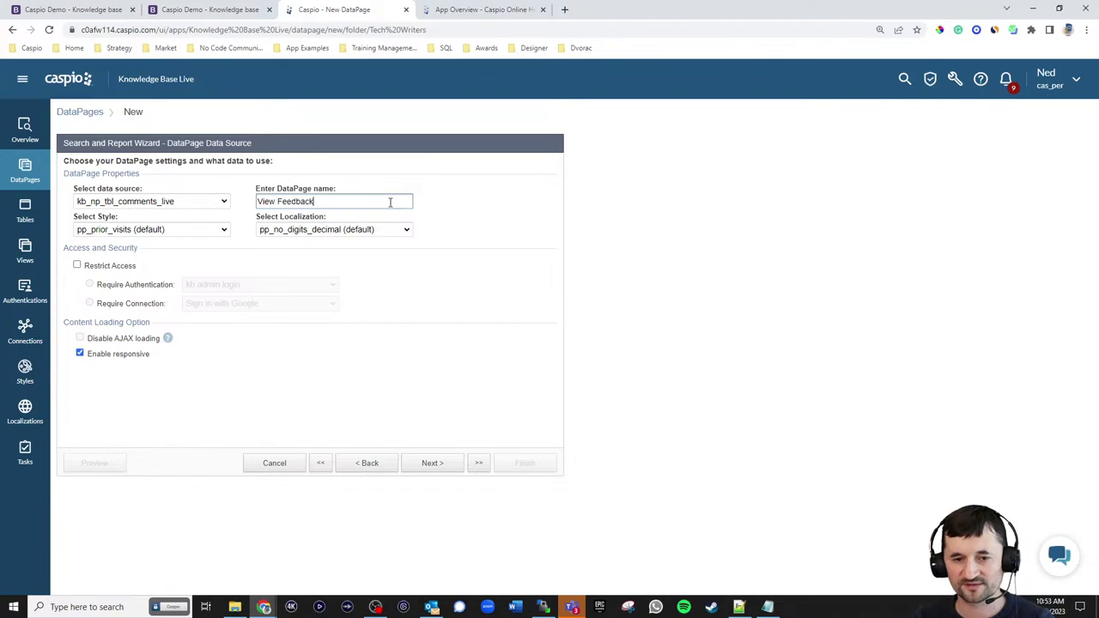
drag(113, 266, 154, 287)
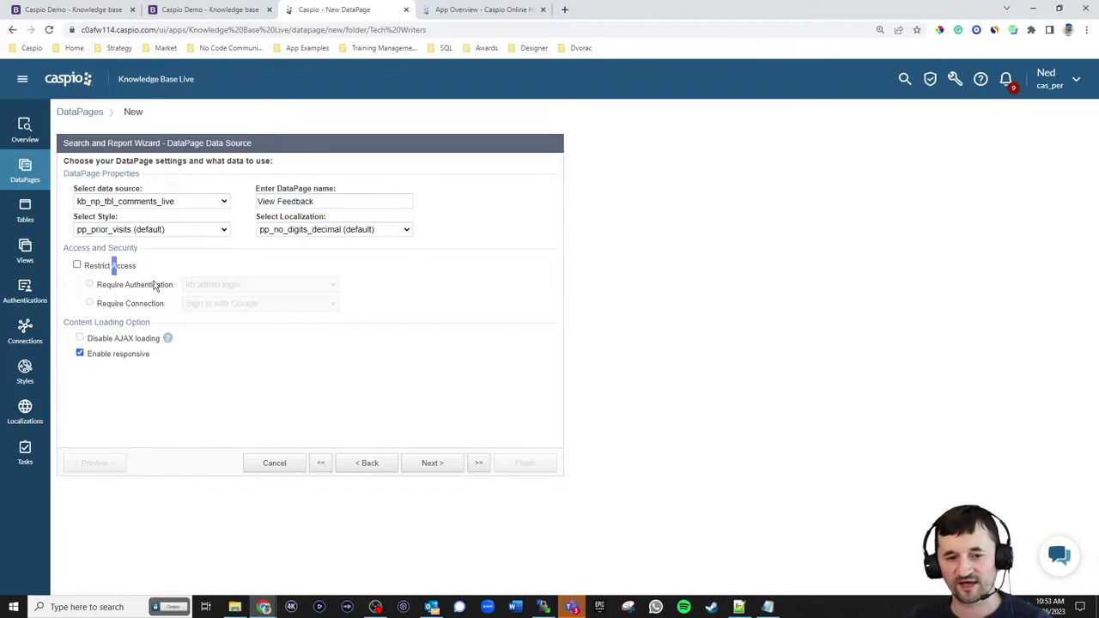
click(123, 267)
click(226, 286)
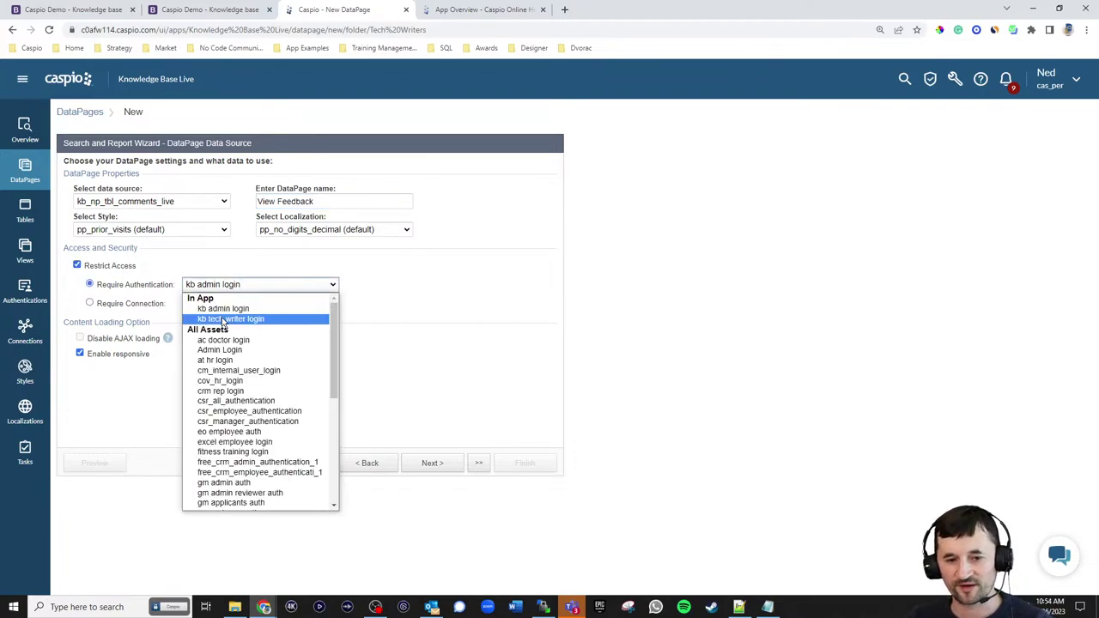
click(227, 316)
- Apply the kb_np_style_reports_live style and English localization
click(151, 229)
scroll(158, 326, up, 10)
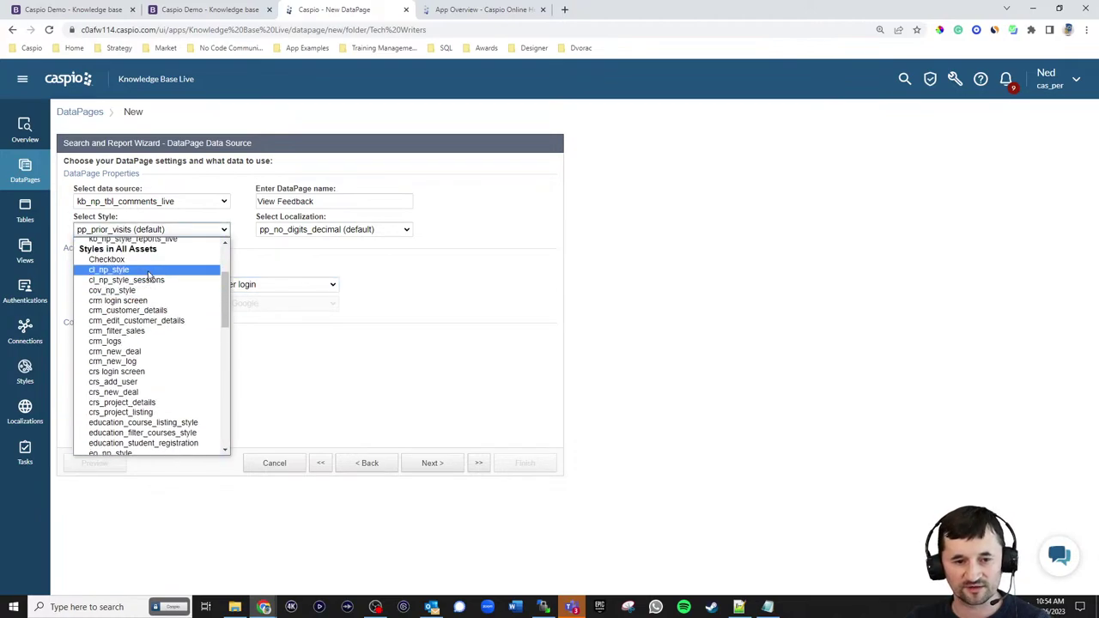
click(159, 336)
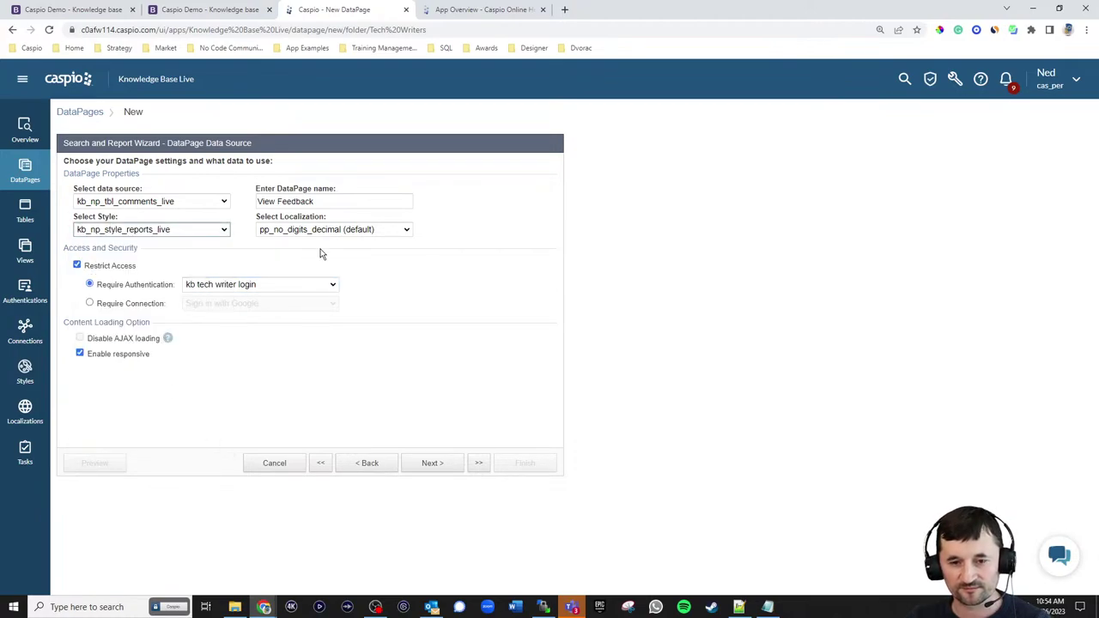
click(334, 229)
scroll(355, 293, up, 5)
click(286, 273)
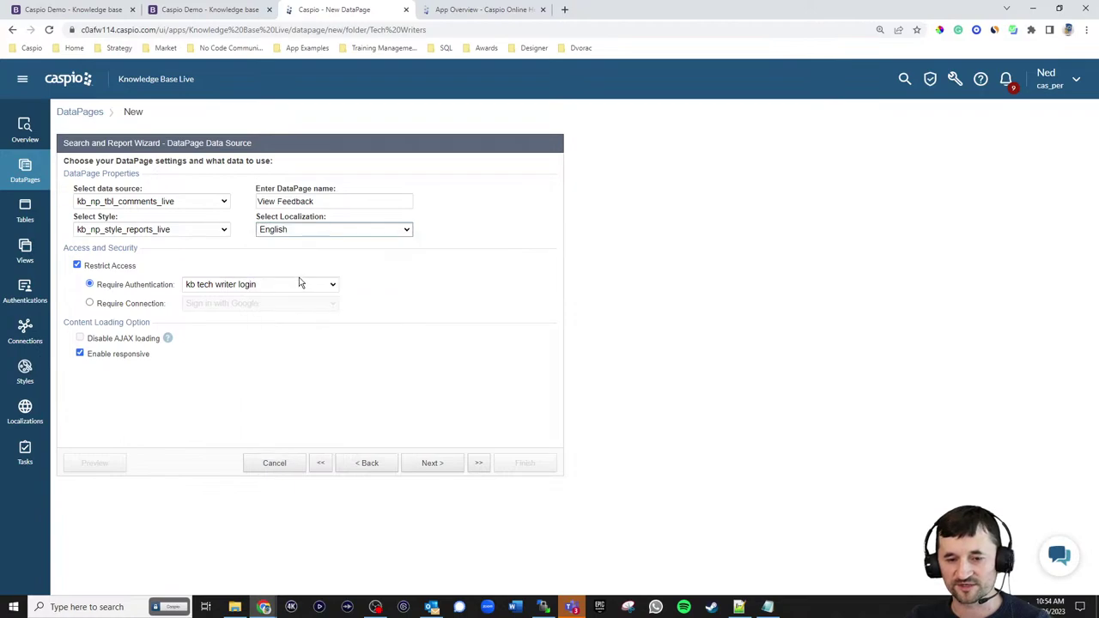
- Choose pre-defined criteria search and add AID as the filtering field
click(435, 468)
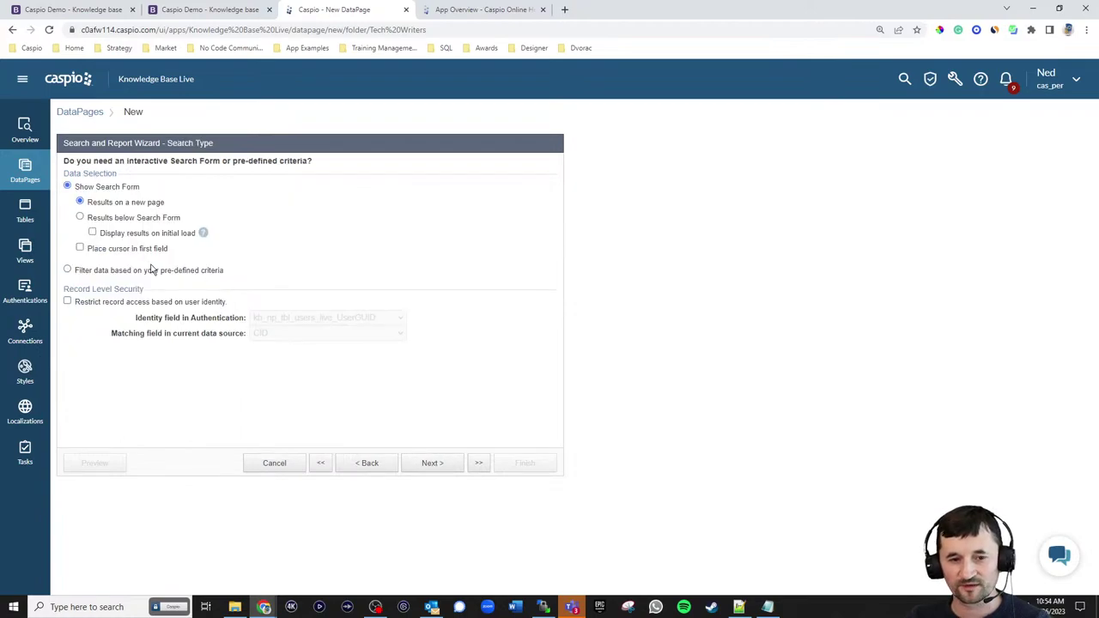
click(153, 273)
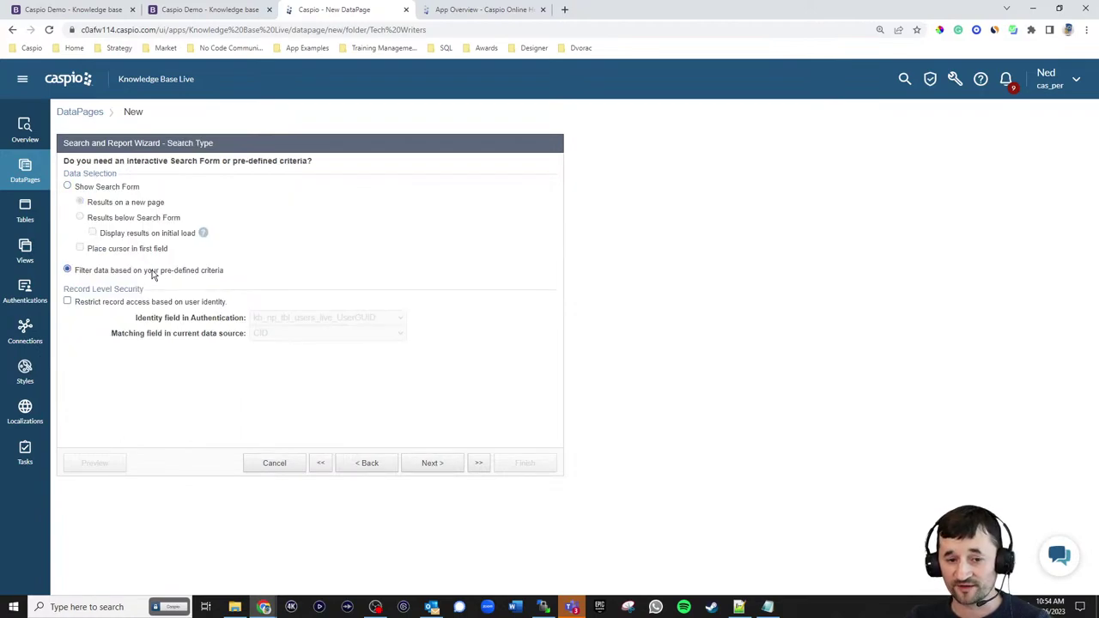
click(433, 465)
click(117, 255)
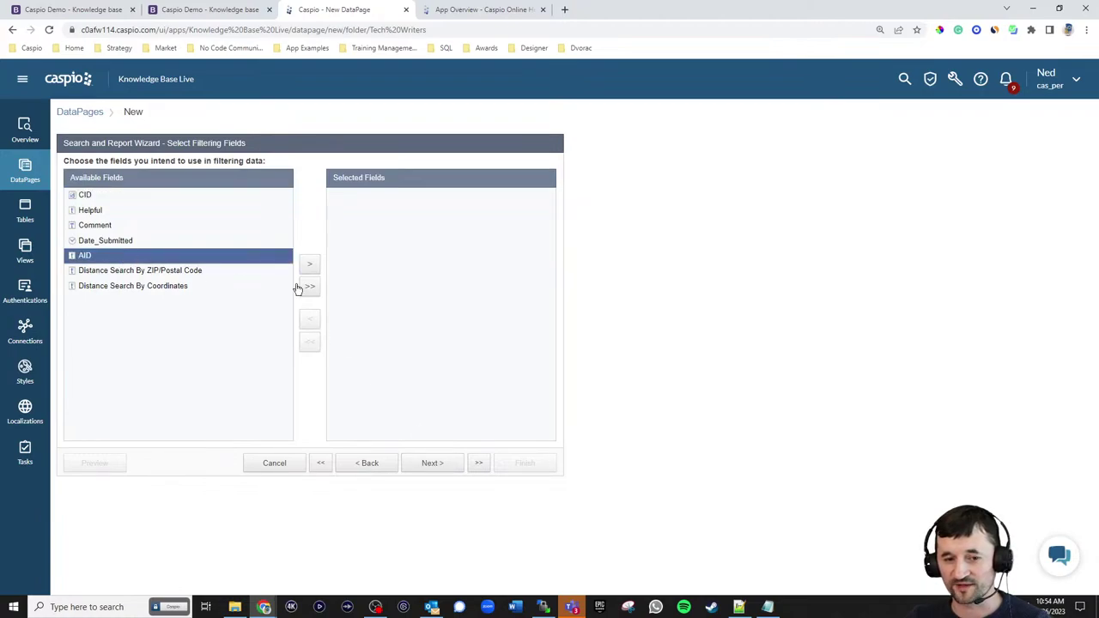
click(307, 265)
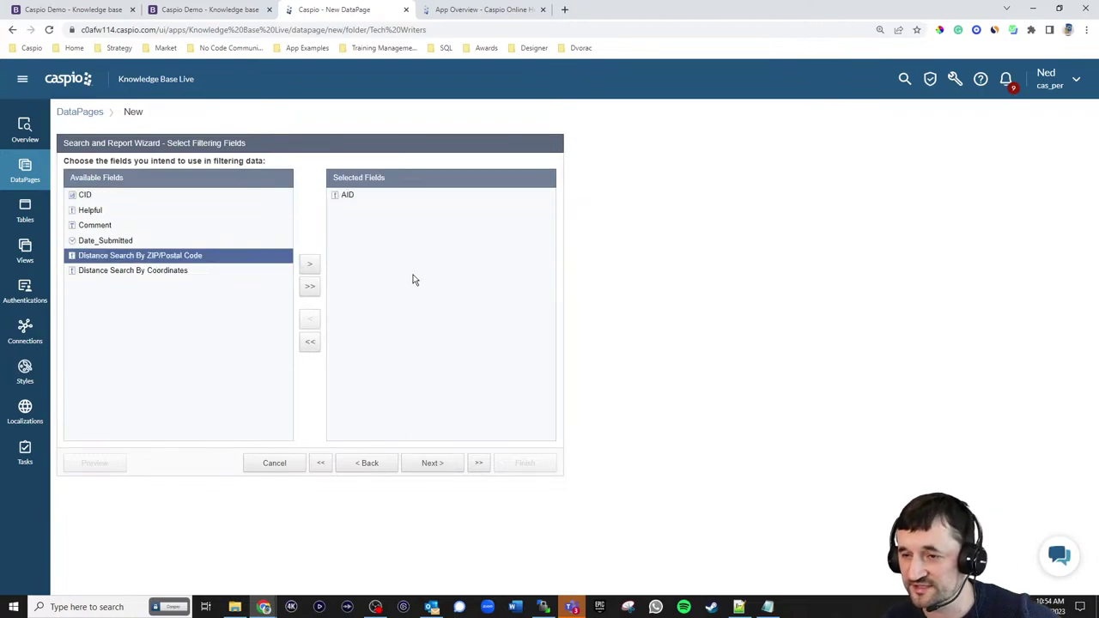
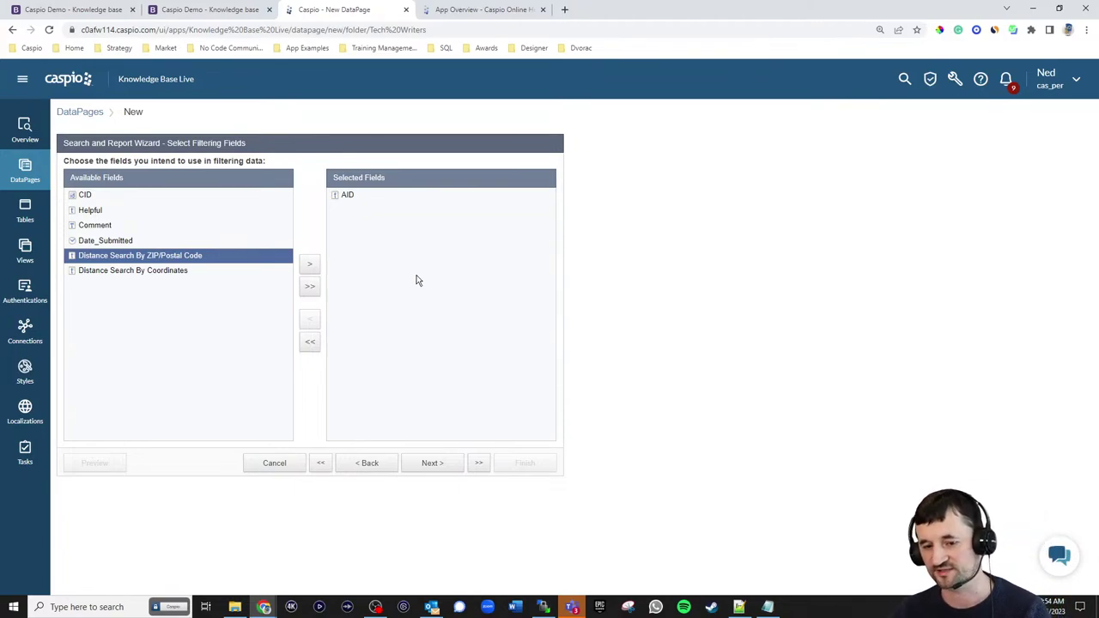
click(432, 464)
click(275, 202)
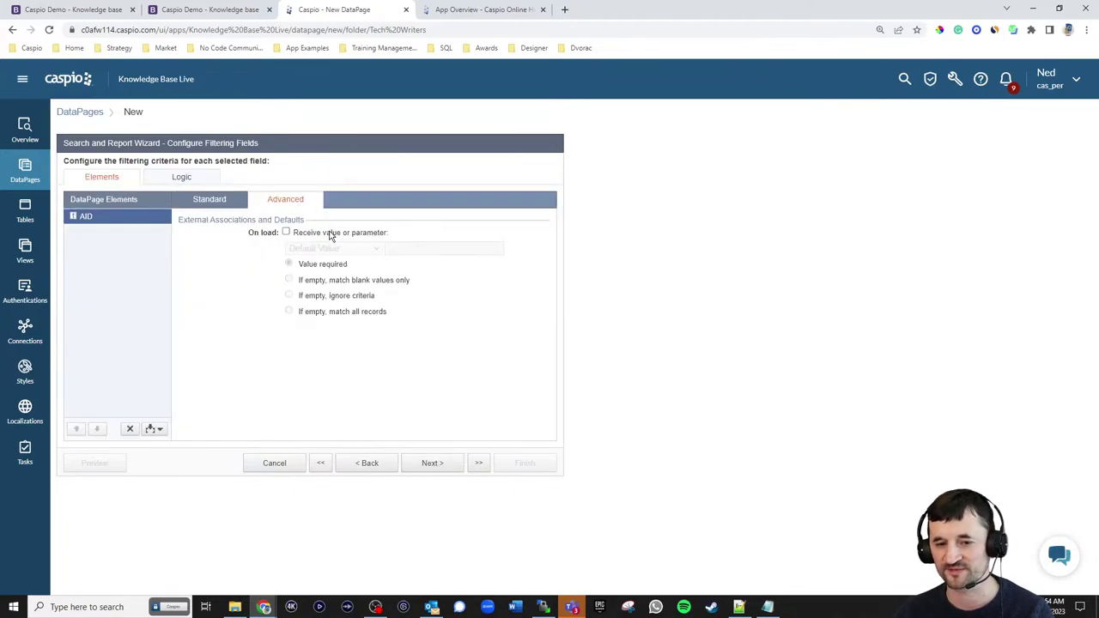
click(331, 234)
click(333, 249)
click(329, 280)
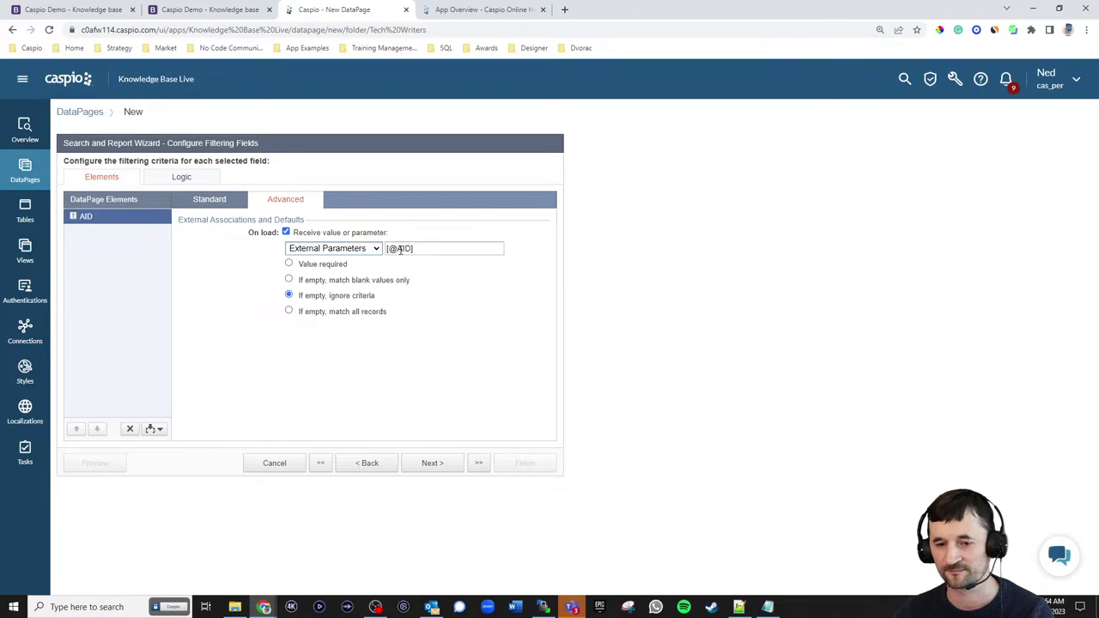
drag(398, 249, 413, 249)
text(aid)
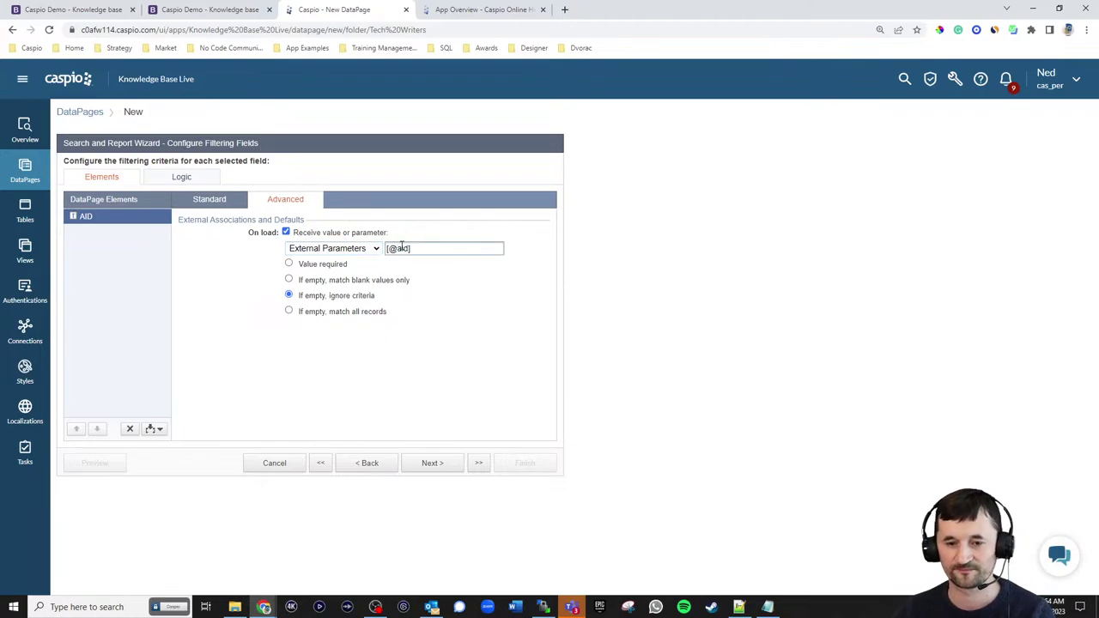
click(311, 267)
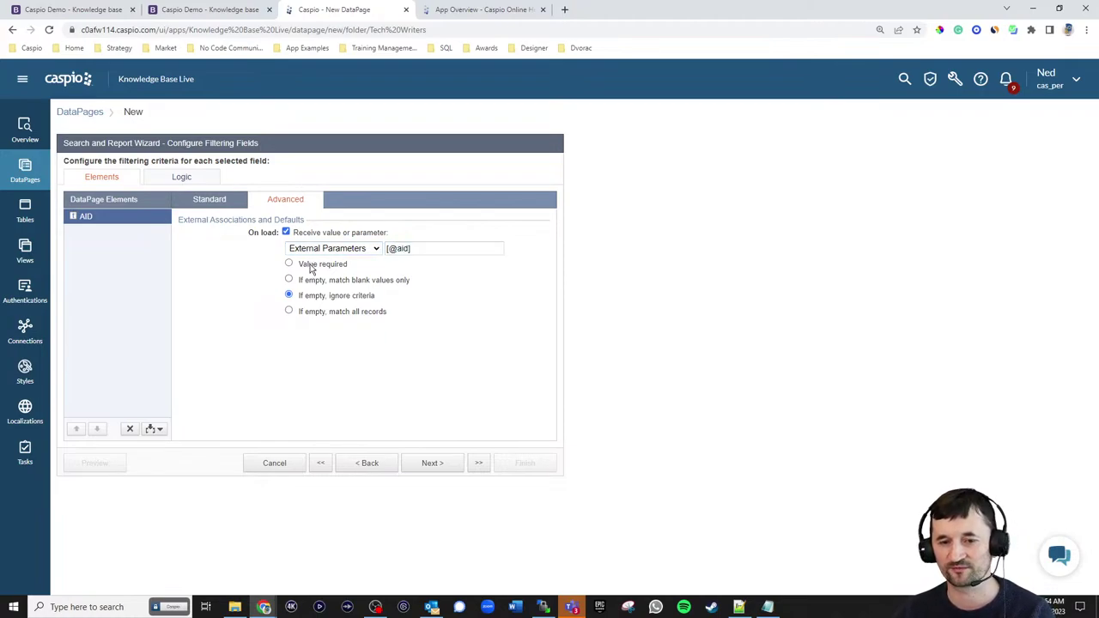
- Add Helpful, Comment and Date_Submitted to the results page fields
click(434, 468)
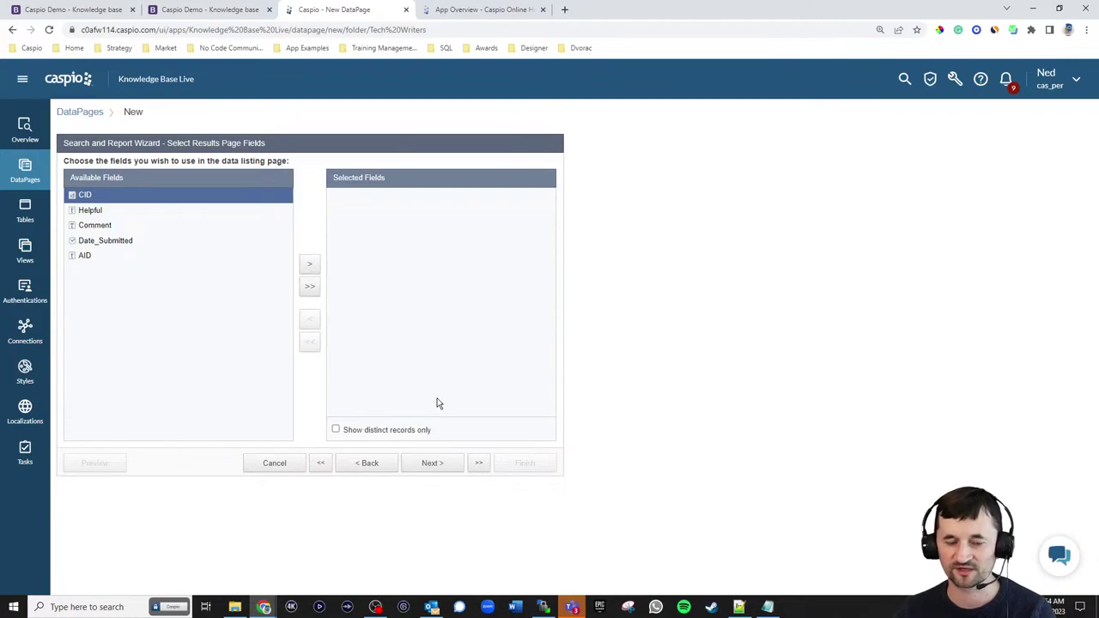
click(96, 214)
click(310, 266)
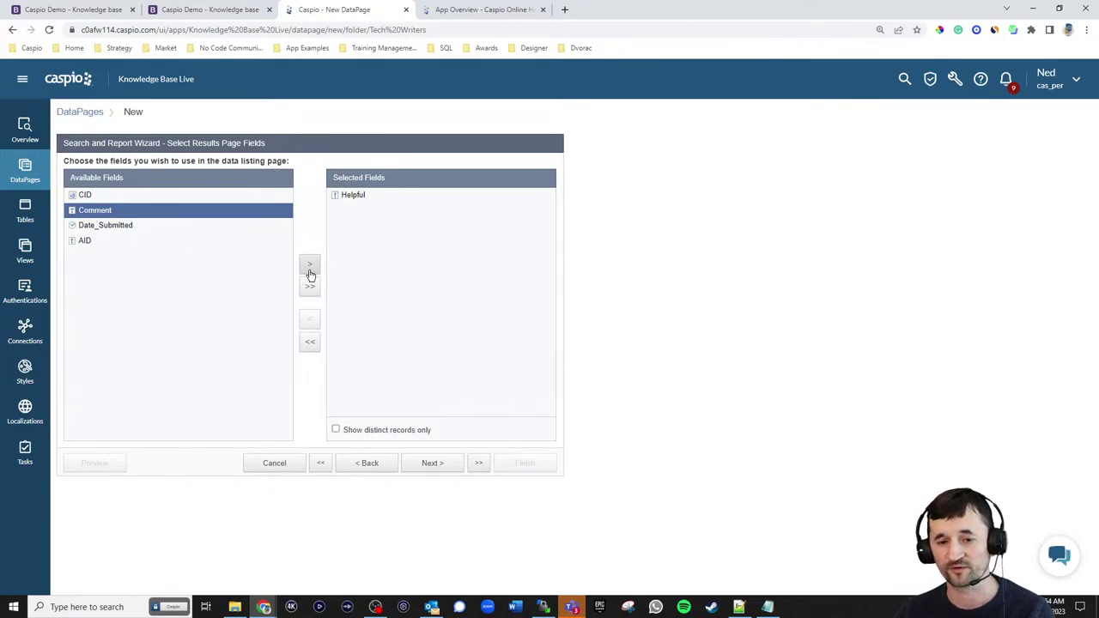
click(309, 267)
click(309, 267)
click(438, 465)
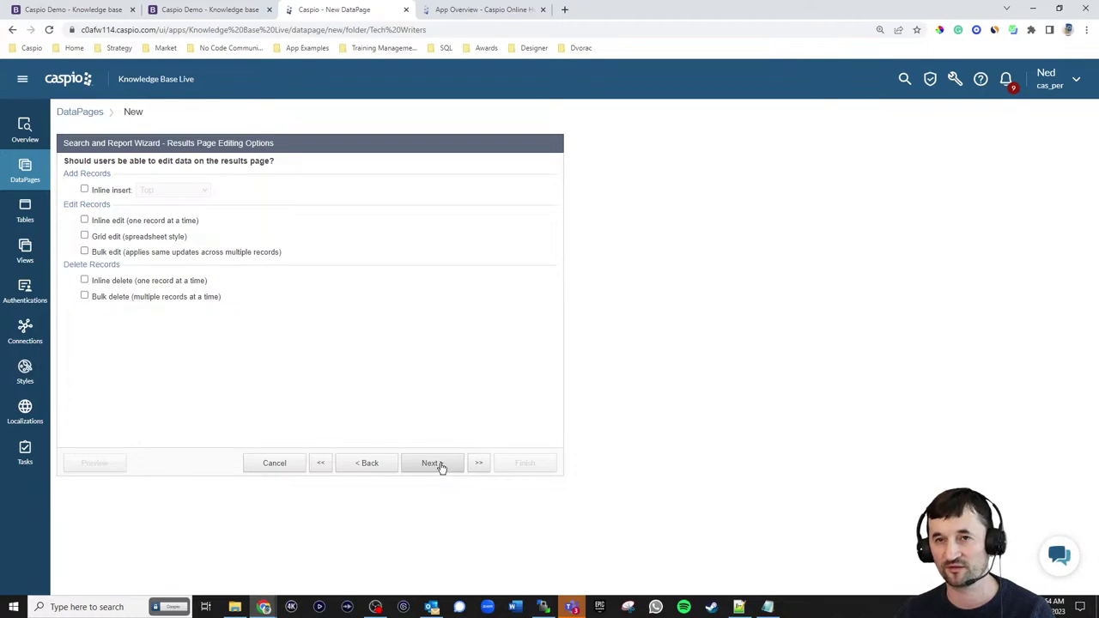
- Sort results by Date_Submitted, choose no details page, and finish the DataPage
click(438, 466)
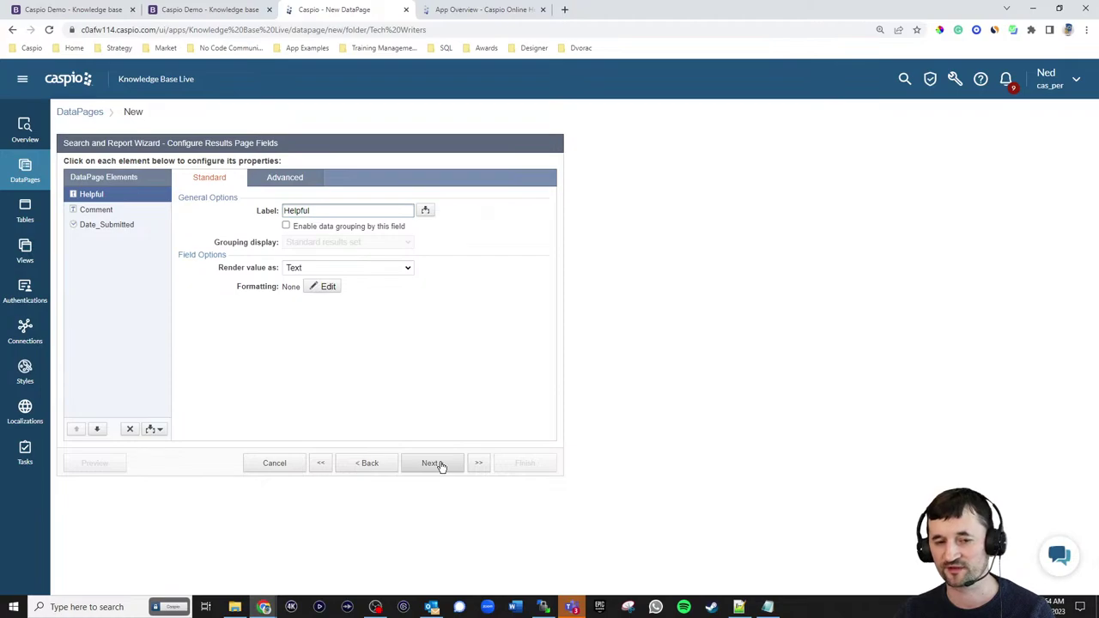
click(438, 464)
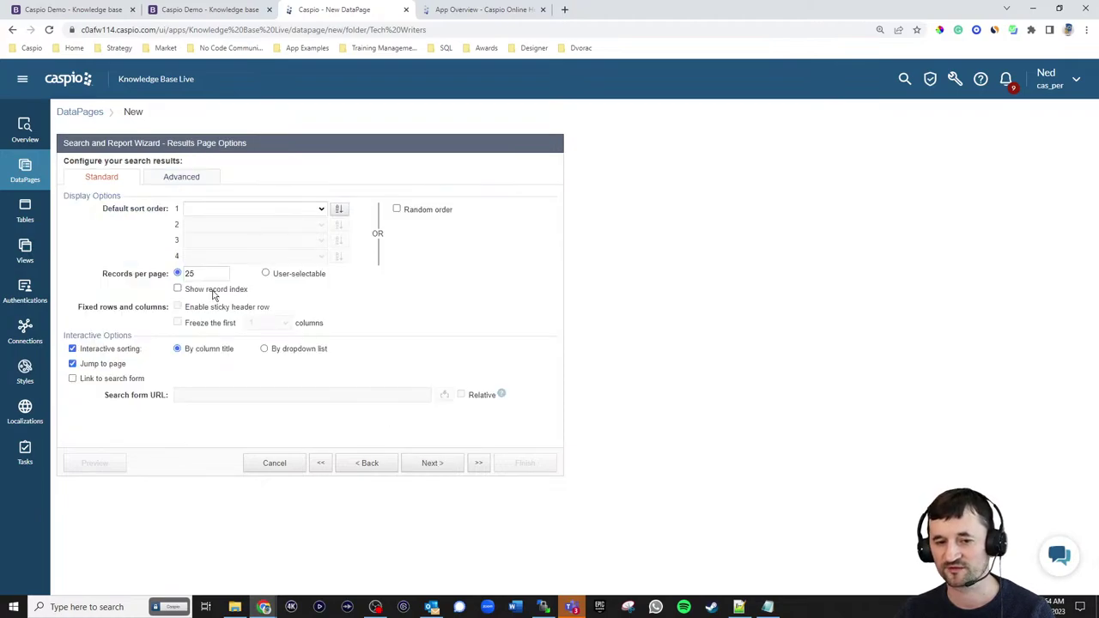
click(291, 210)
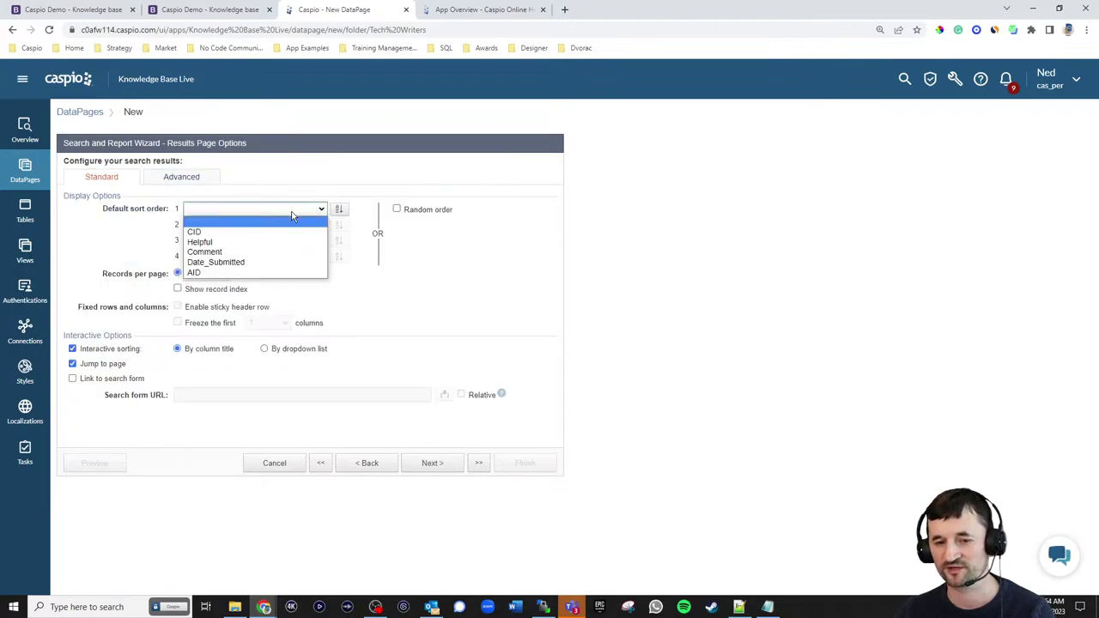
click(267, 262)
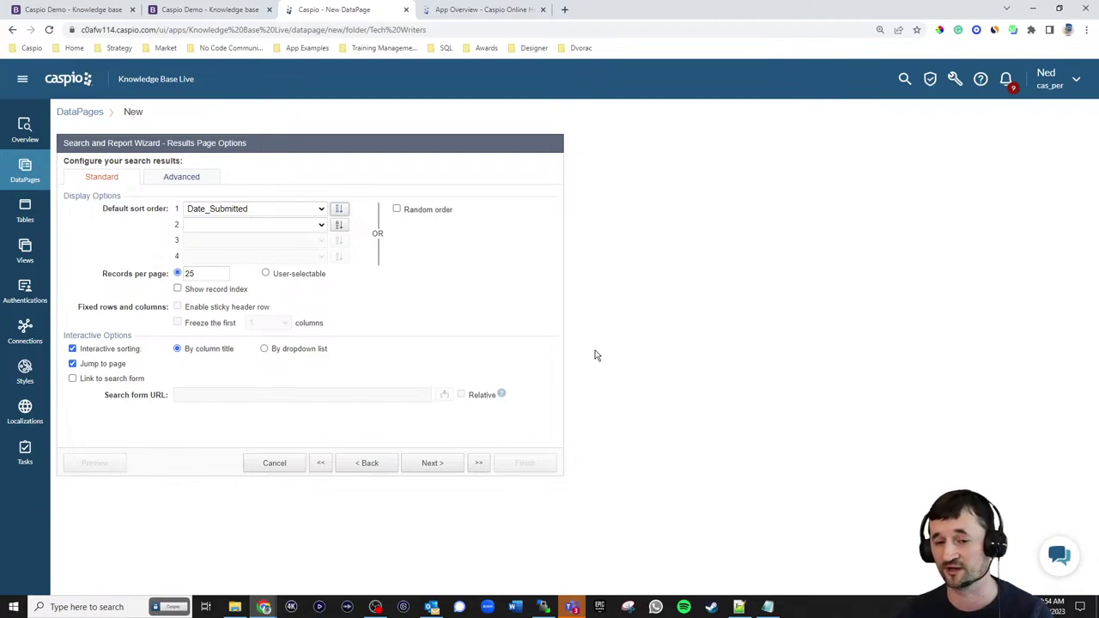
click(433, 464)
click(108, 261)
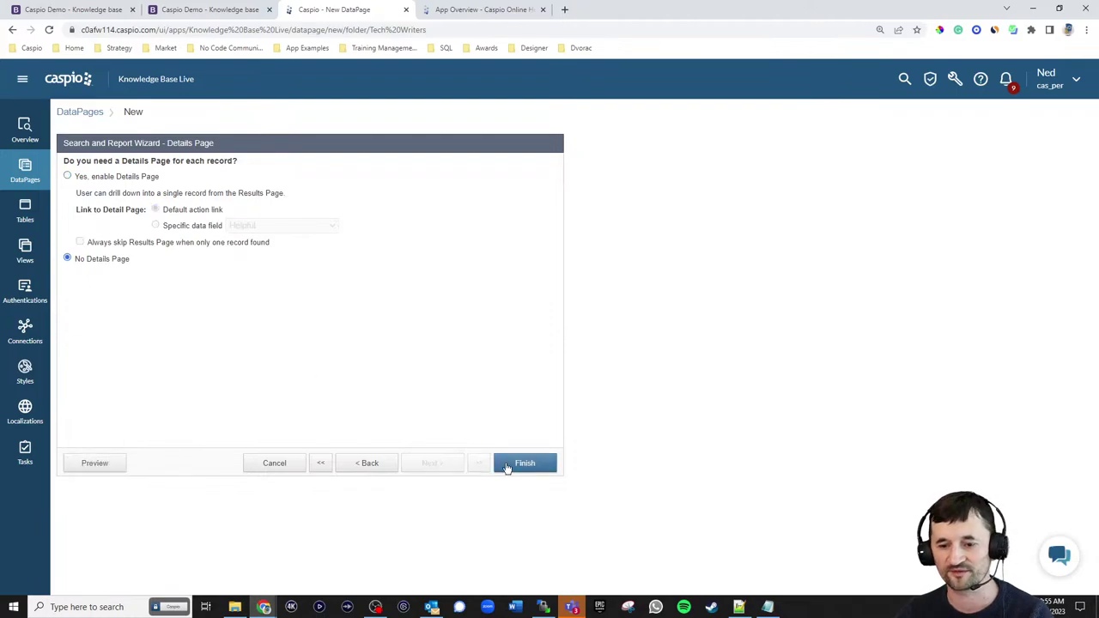
click(509, 466)
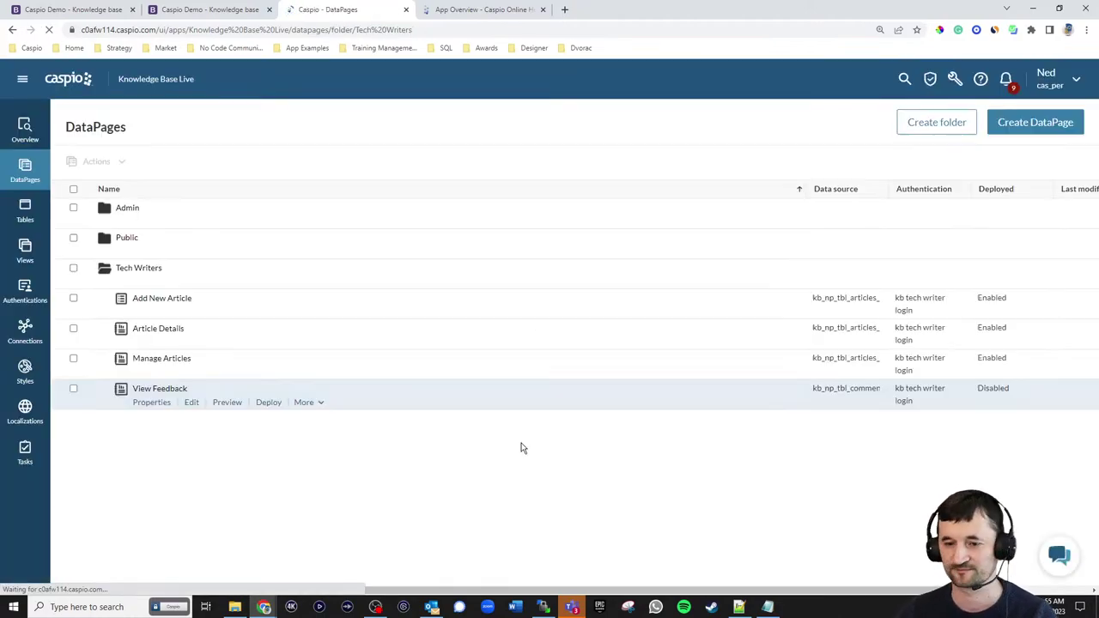
- Enable deployment of the View Feedback DataPage and copy its embed code
click(268, 403)
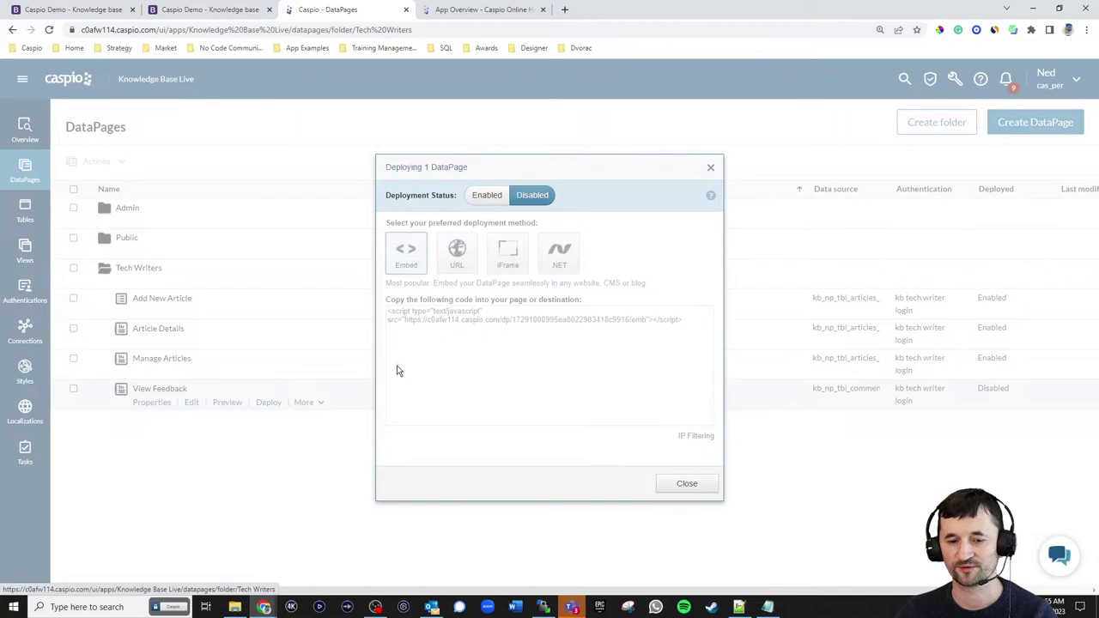
click(485, 195)
click(499, 317)
key(ctrl+c)
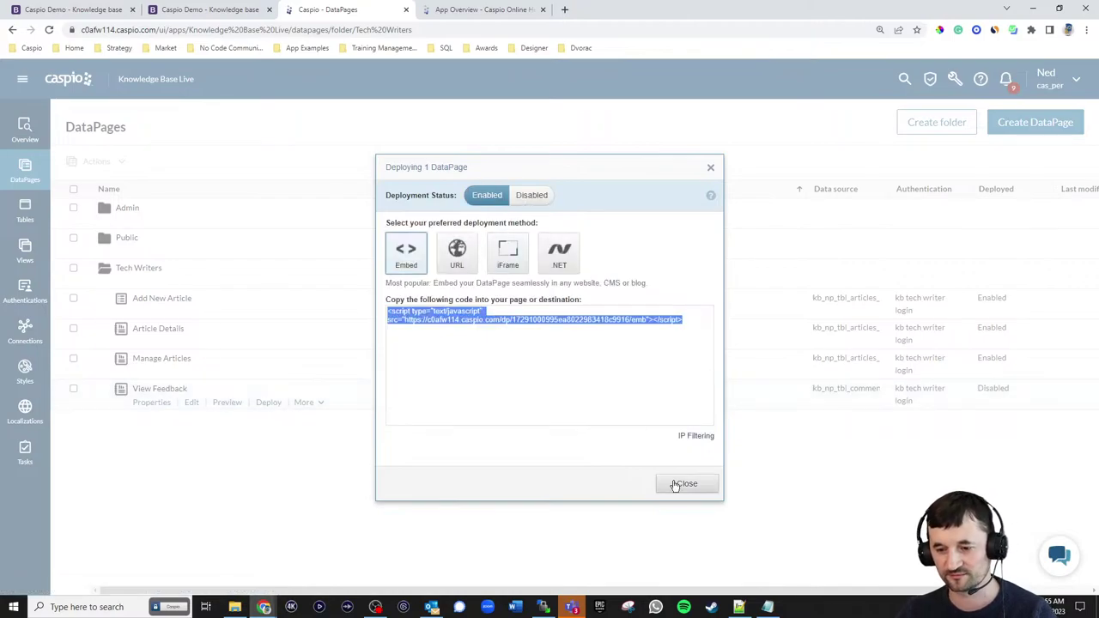
click(688, 484)
click(739, 607)
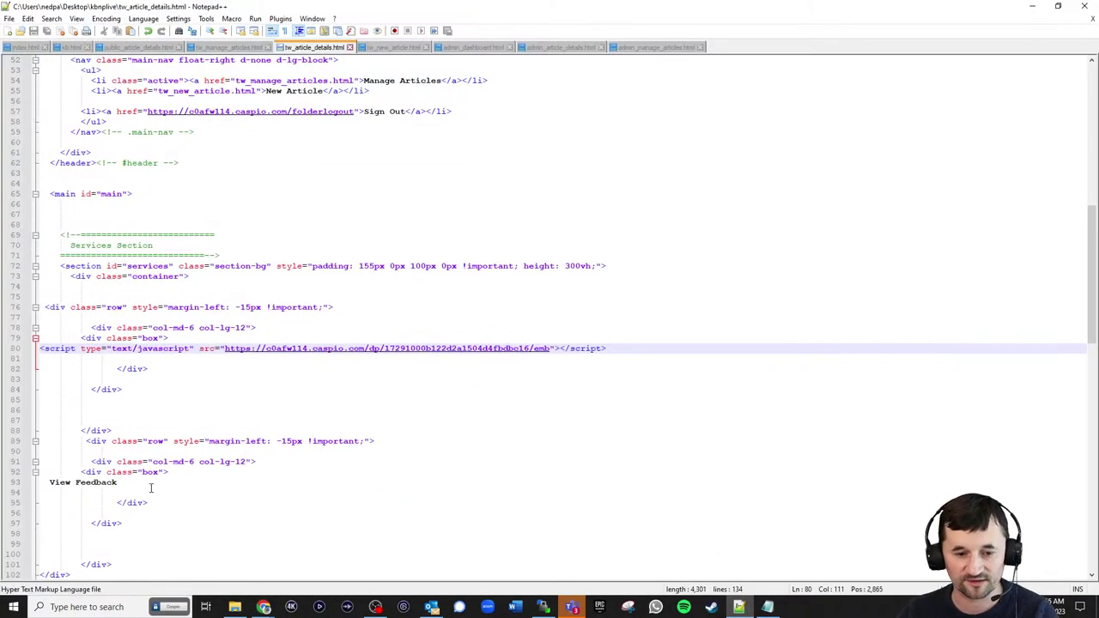
- Paste the embed script over the View Feedback placeholder and upload tw_article_details.html to the server via WinSCP
drag(144, 490, 40, 481)
key(ctrl+v)
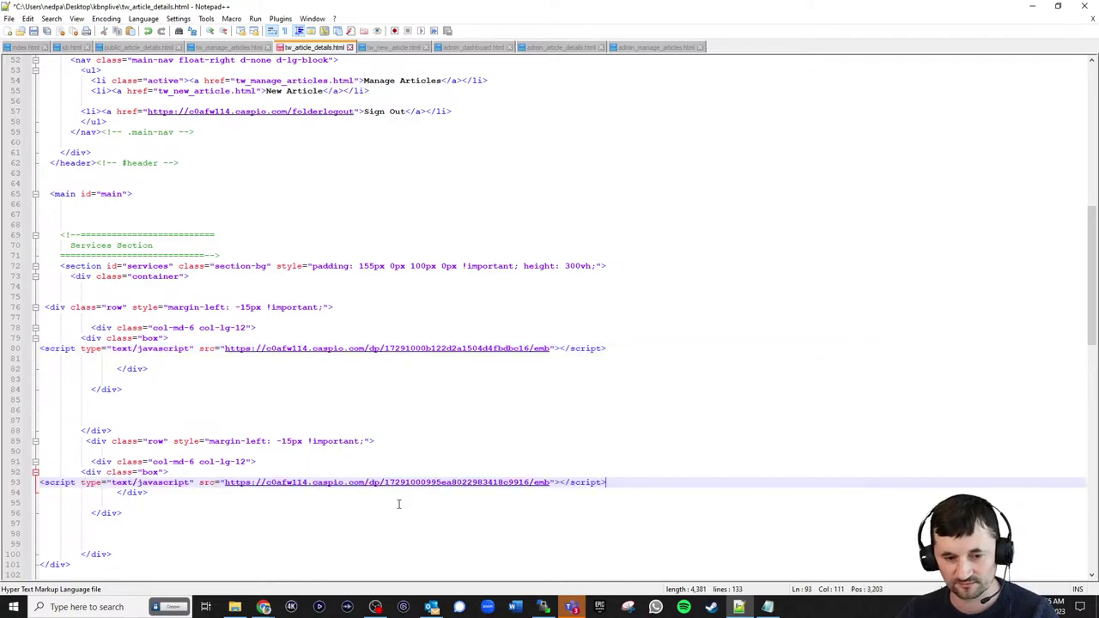
click(544, 607)
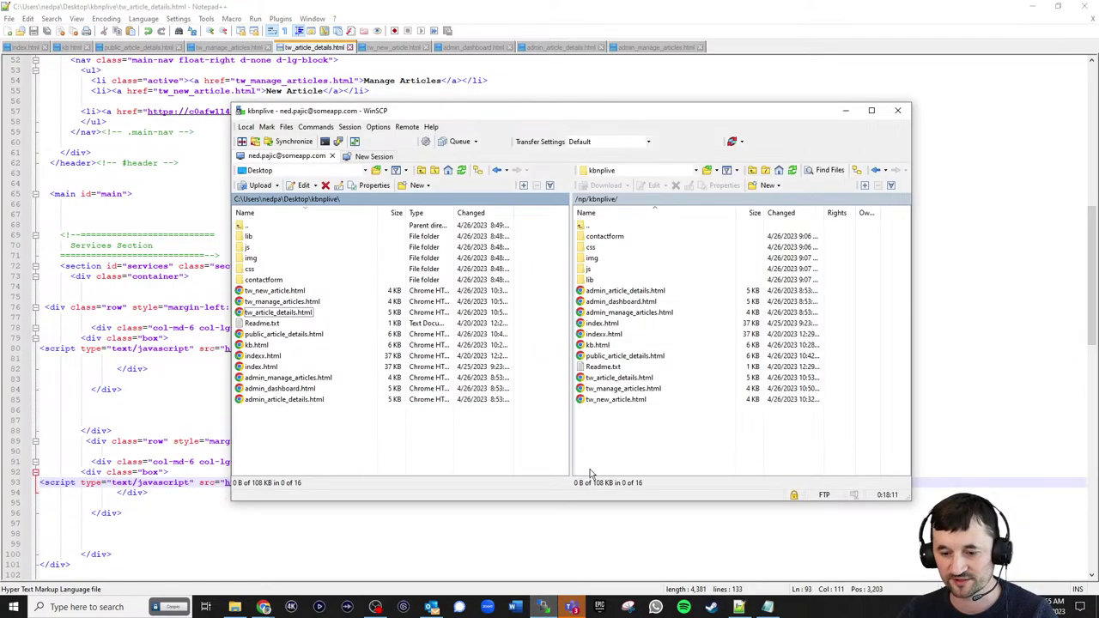
click(462, 172)
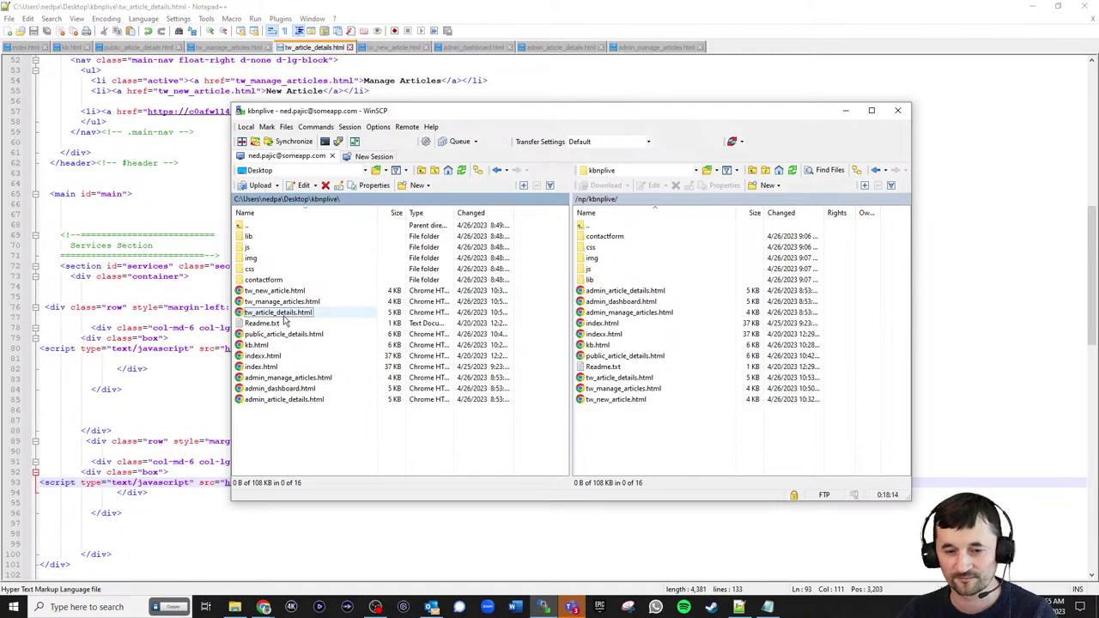
drag(285, 319, 700, 447)
click(1046, 7)
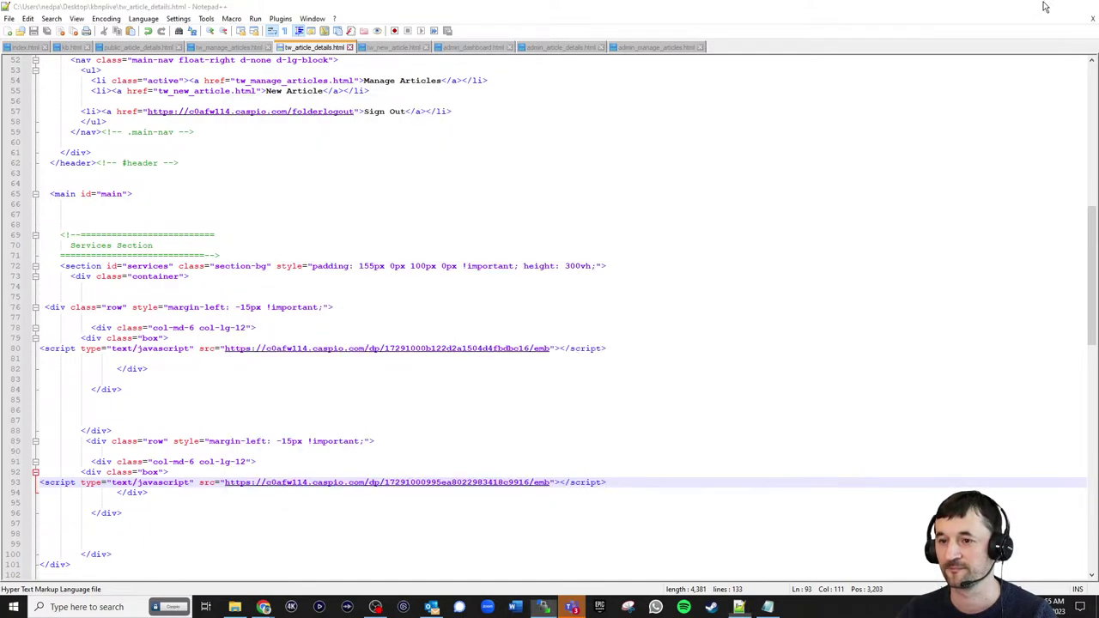
click(1046, 7)
click(195, 11)
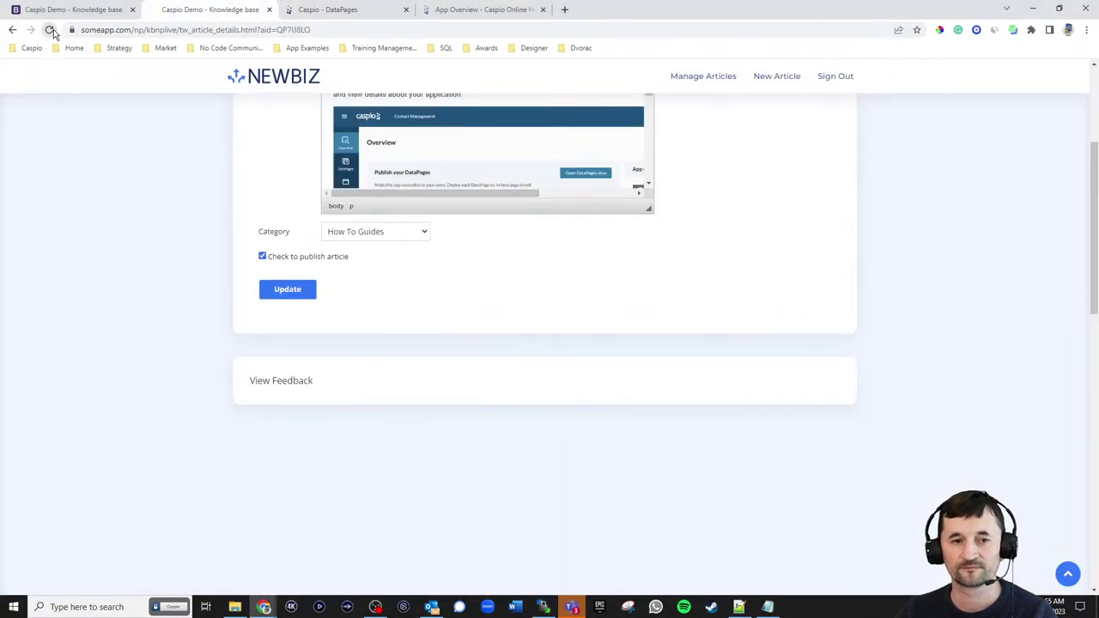
- Reload the site and go Home > Resources > Knowledge Base to open the App Overview article
click(50, 30)
scroll(728, 318, up, 3)
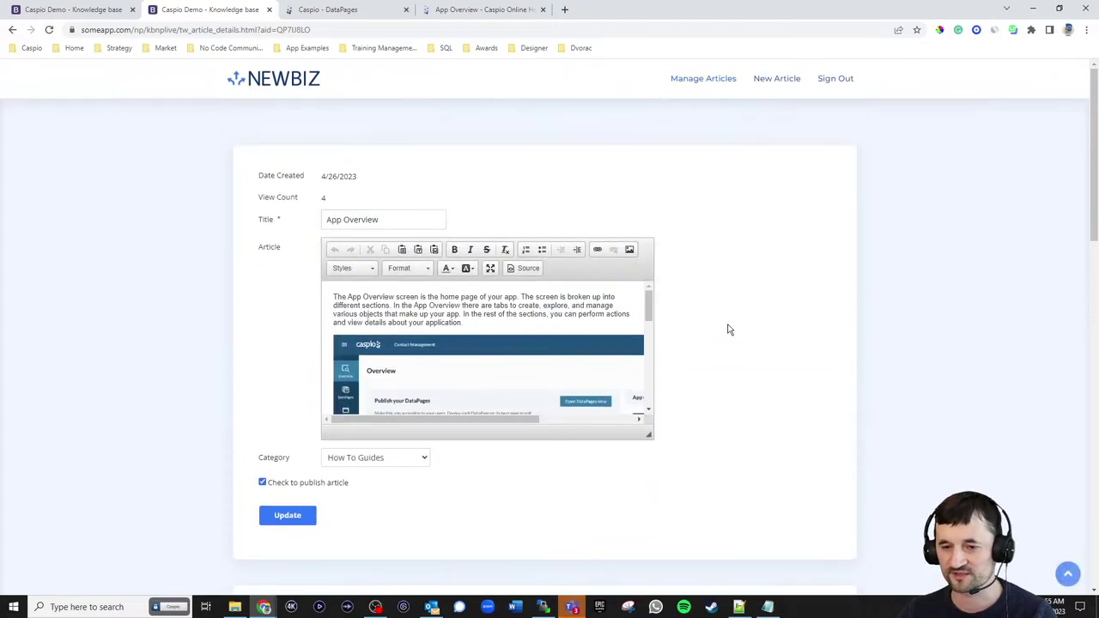
scroll(744, 336, down, 3)
scroll(746, 341, up, 3)
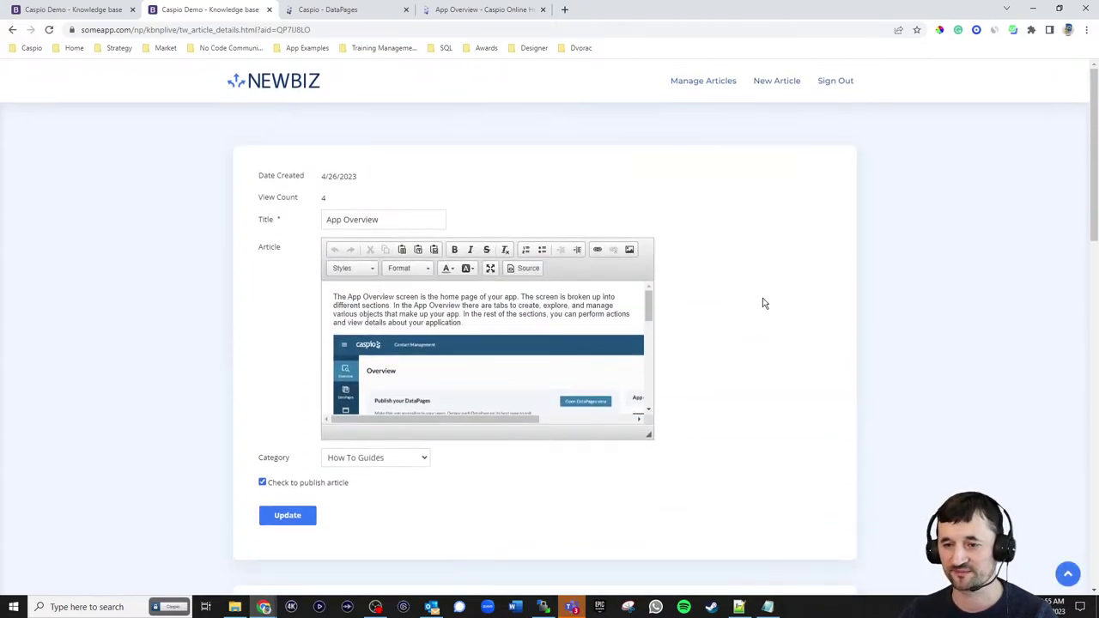
click(301, 110)
mouse_move(753, 82)
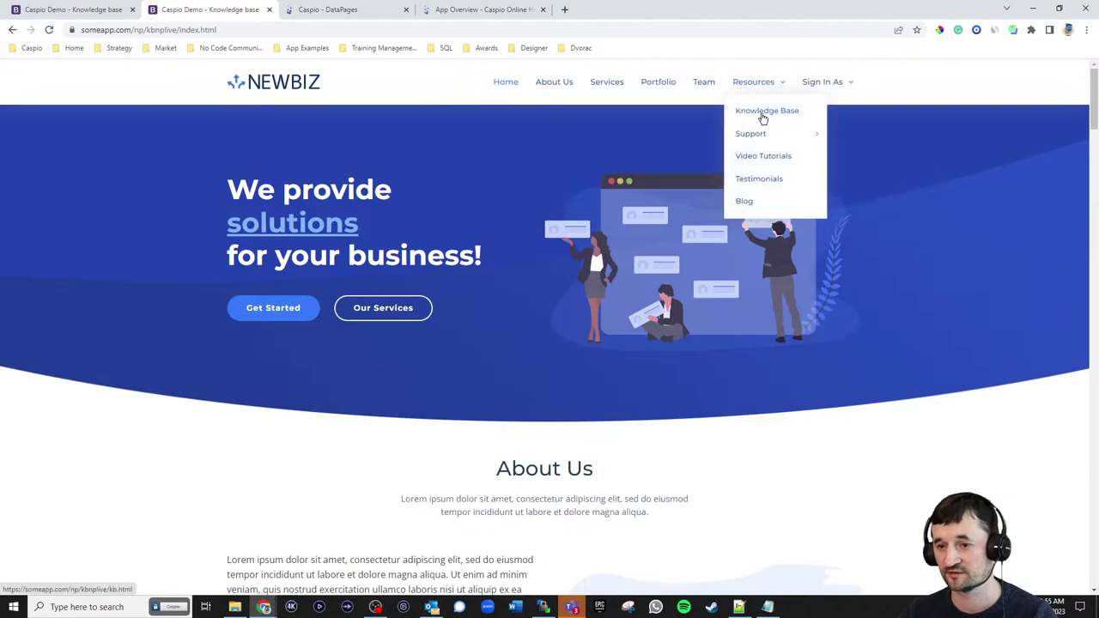
click(764, 118)
click(289, 217)
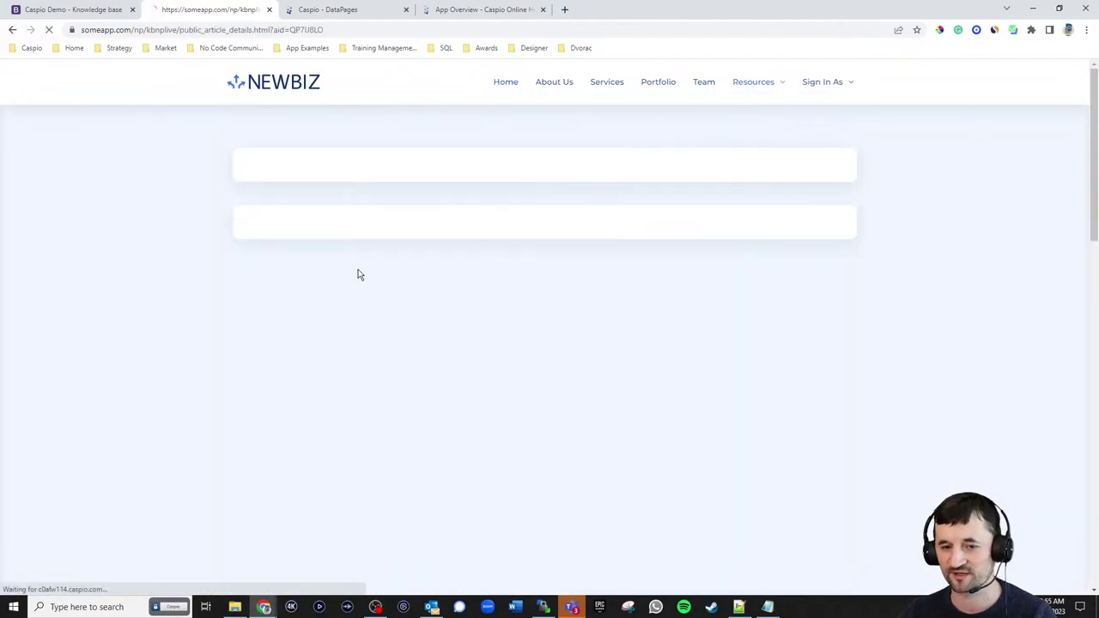
- Rate App Overview as not helpful with the comment "It's outdated!!" and submit
scroll(533, 432, down, 10)
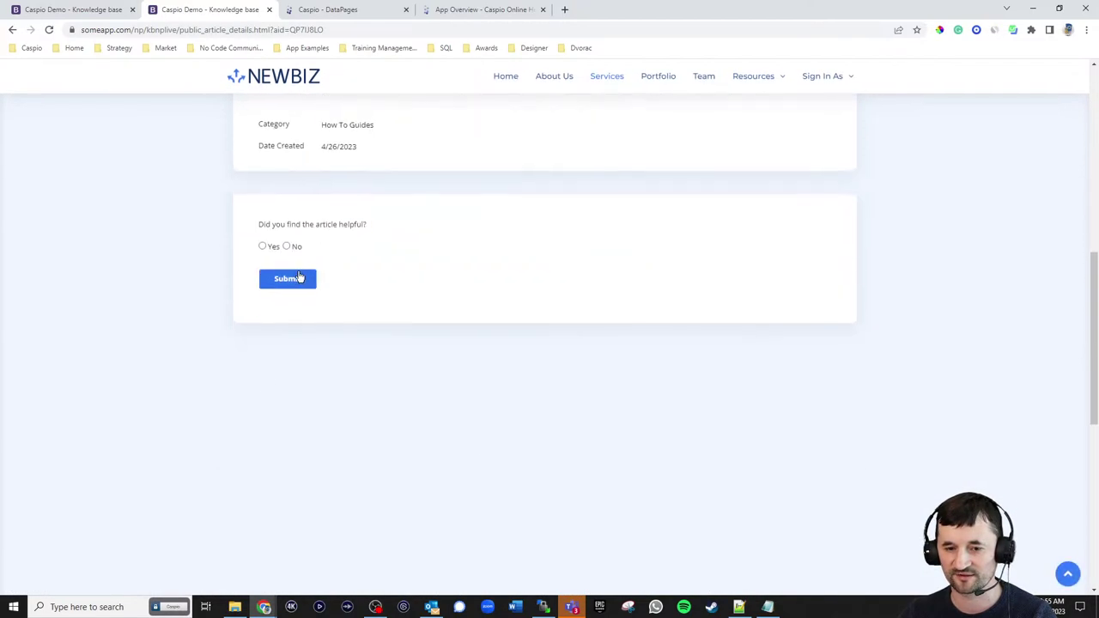
click(299, 247)
click(352, 296)
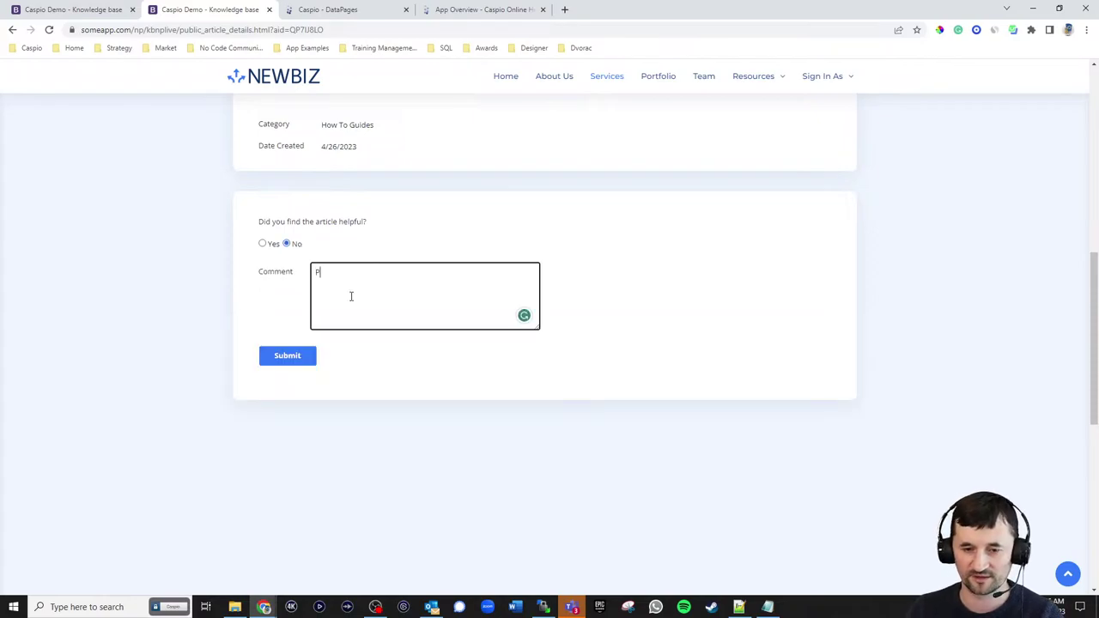
text(It's outdated!!)
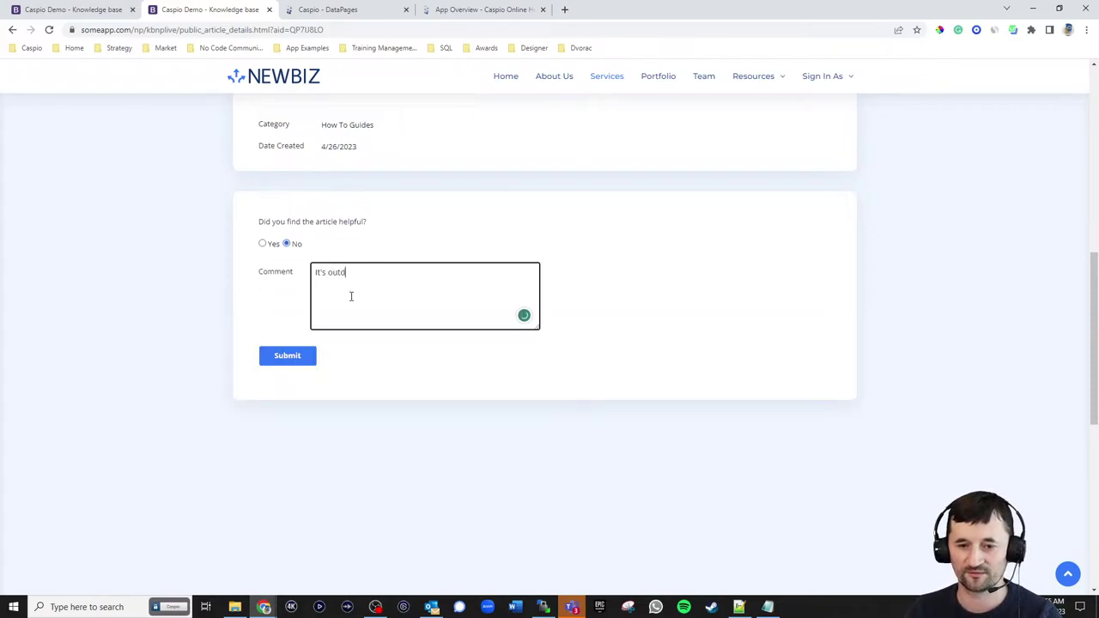
click(301, 361)
scroll(637, 320, up, 4)
scroll(638, 314, up, 5)
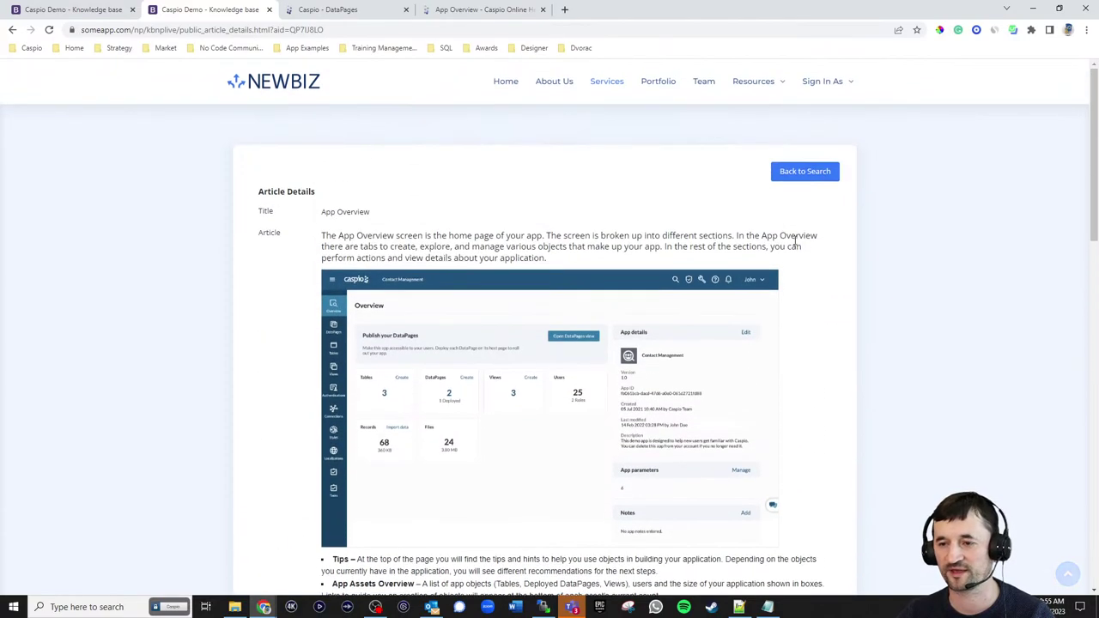
mouse_move(829, 91)
click(834, 113)
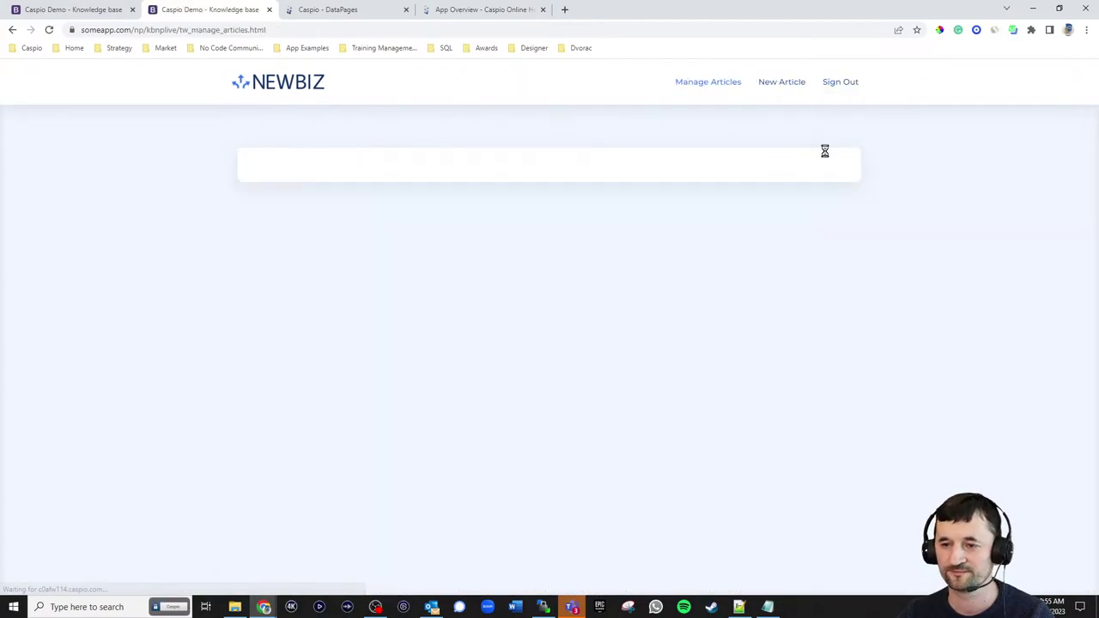
- Review the App Overview details and the New Article form as a writer, then sign out
click(281, 354)
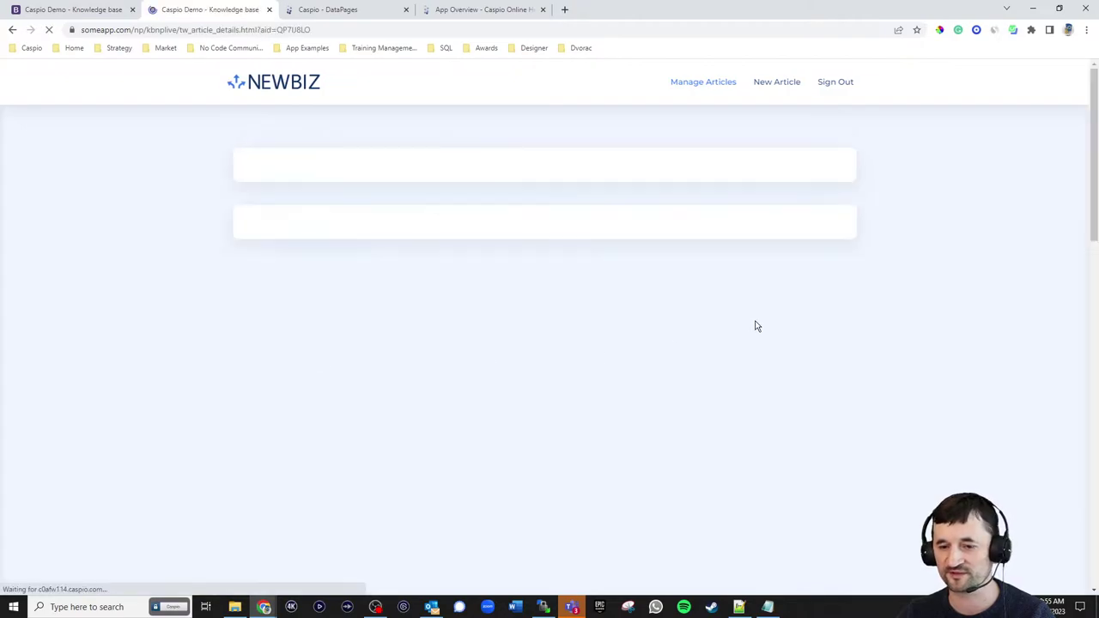
scroll(760, 301, down, 4)
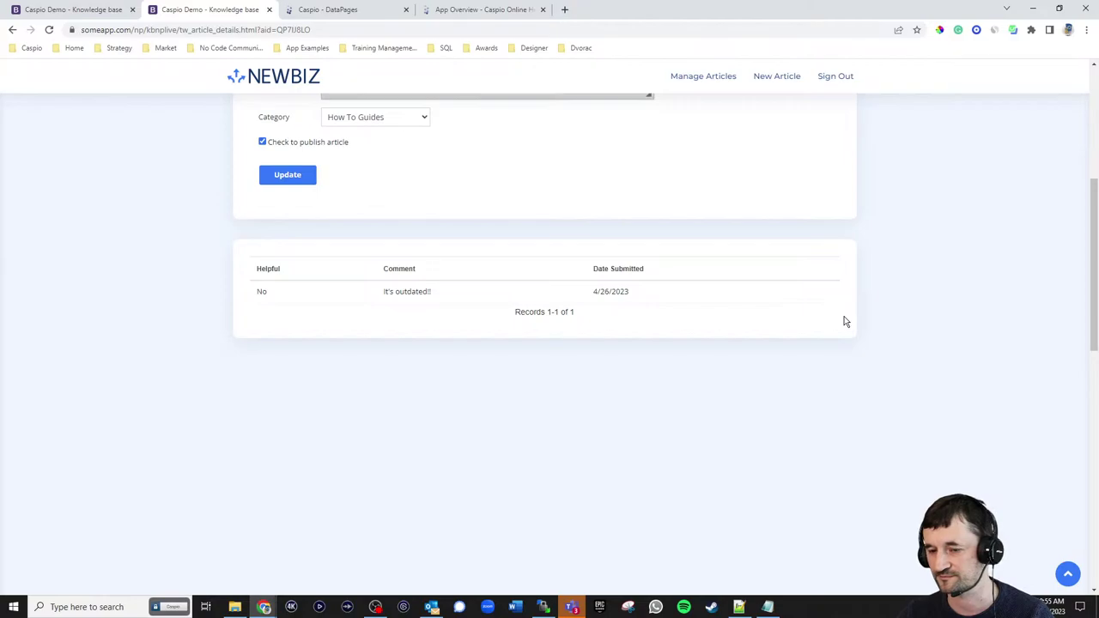
scroll(846, 321, up, 4)
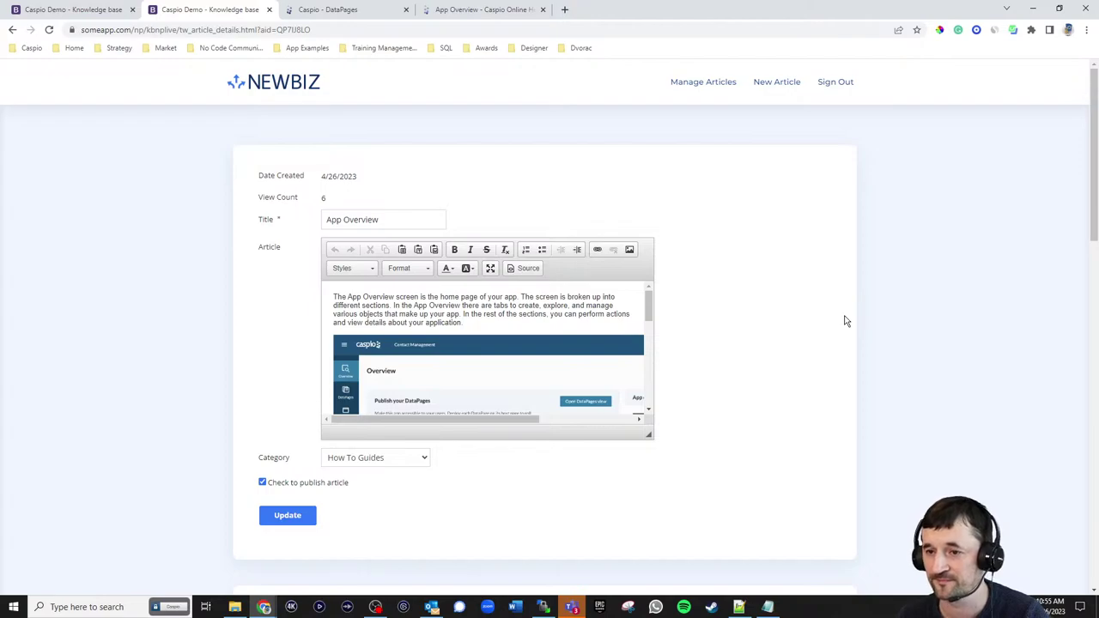
click(778, 83)
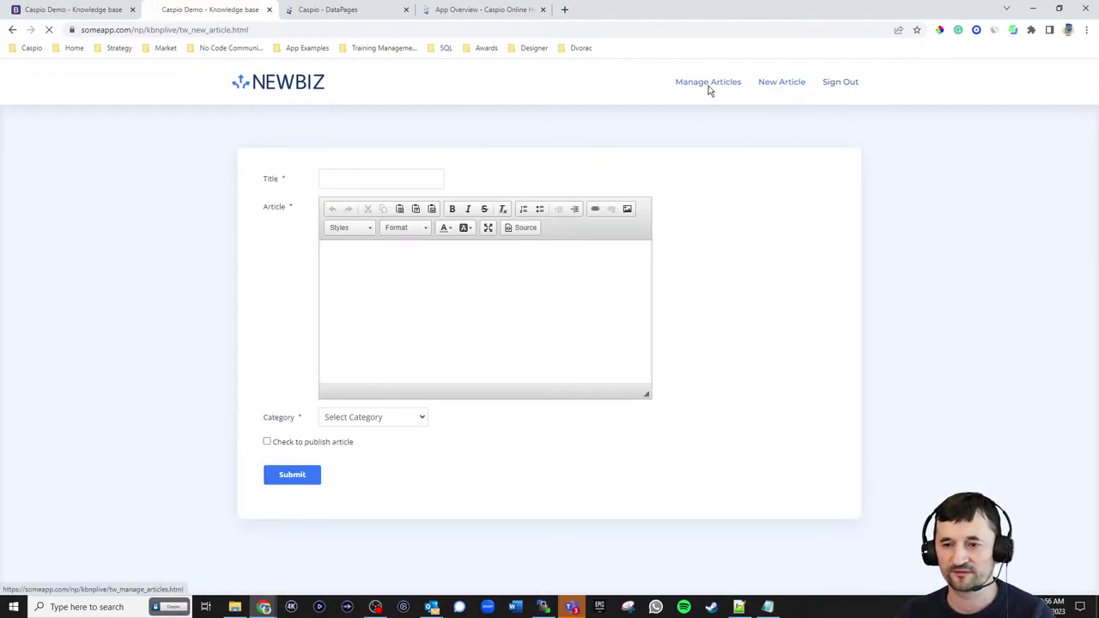
click(709, 88)
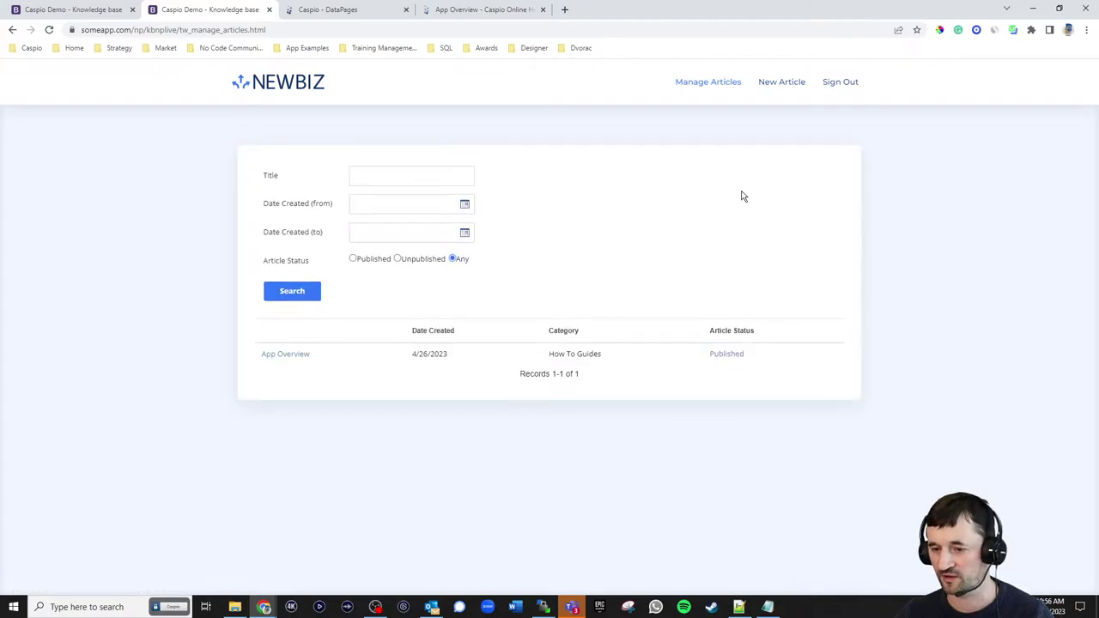
click(841, 83)
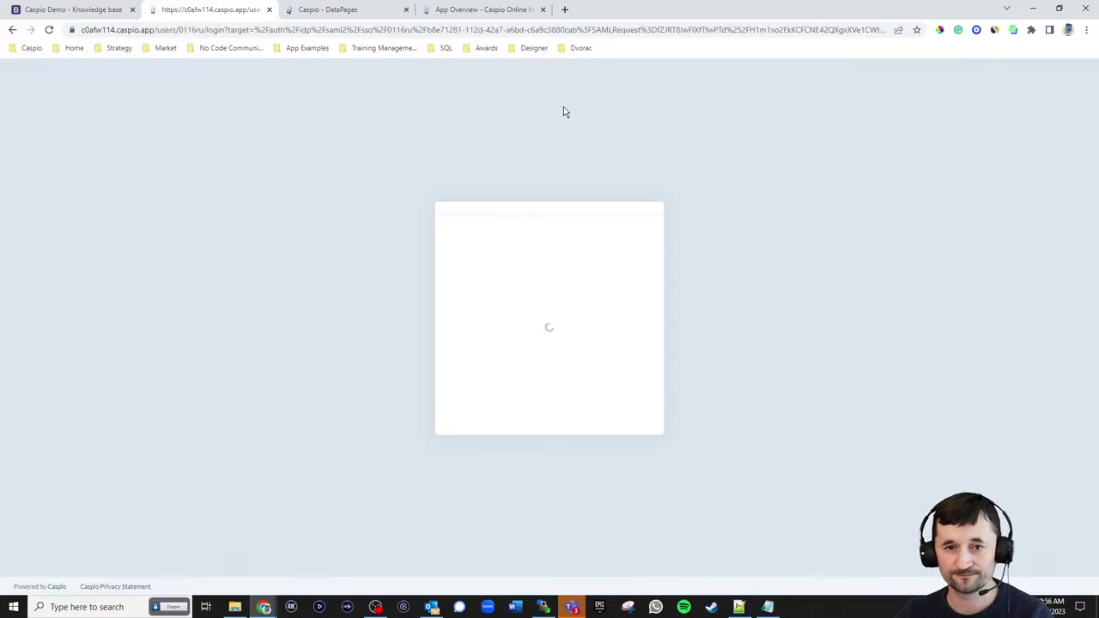
- Expand Caspio's Public DataPages folder to show its four pages, then return to the NEWBIZ tab
click(328, 10)
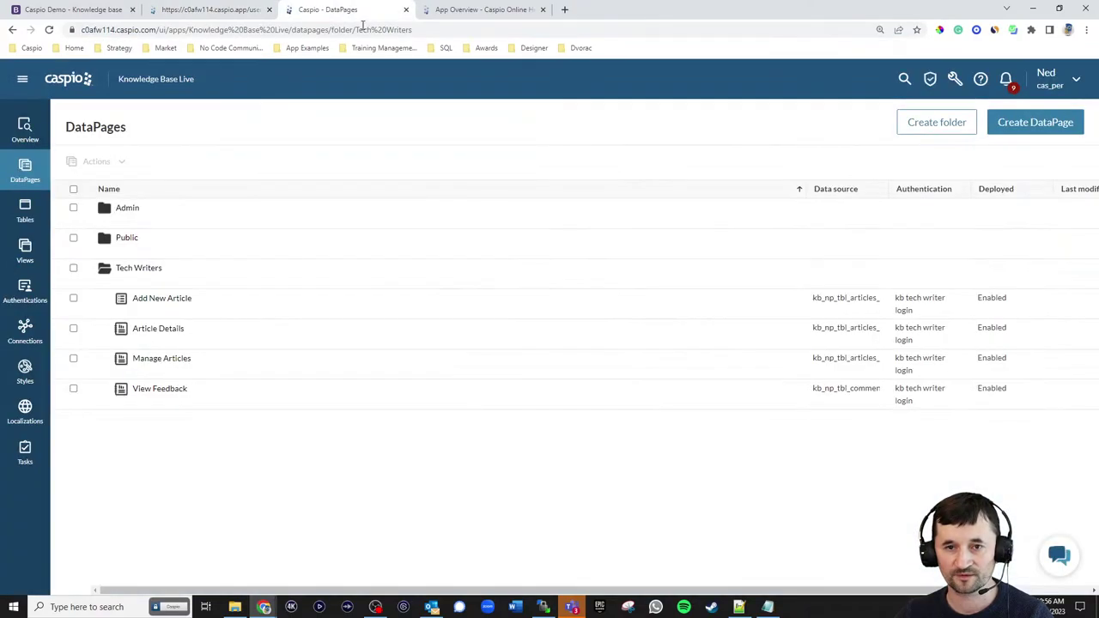
click(127, 242)
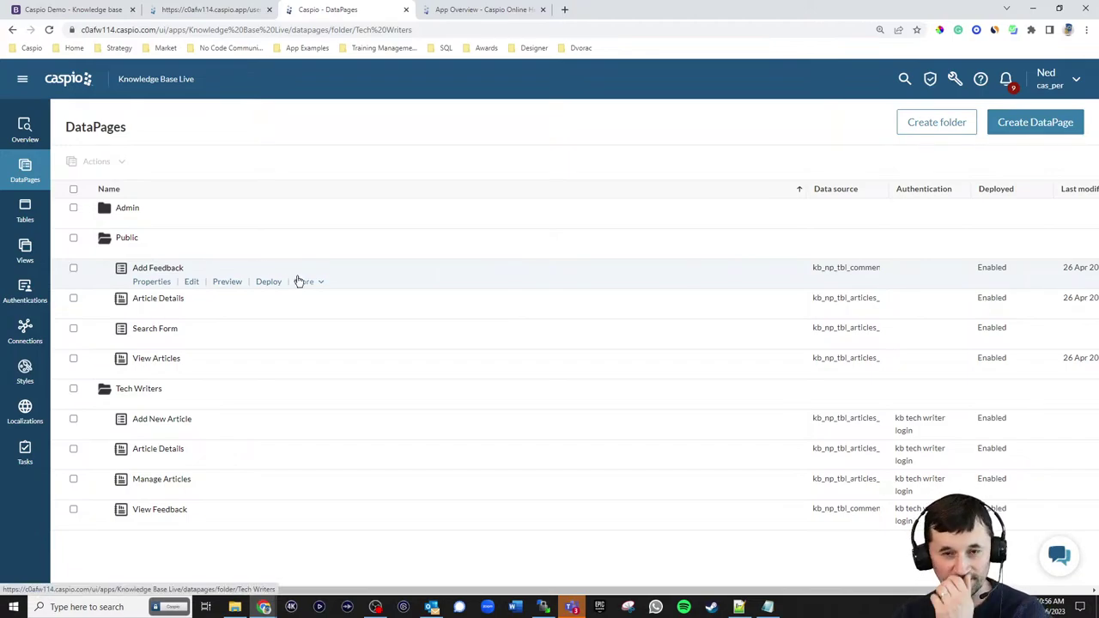
click(84, 10)
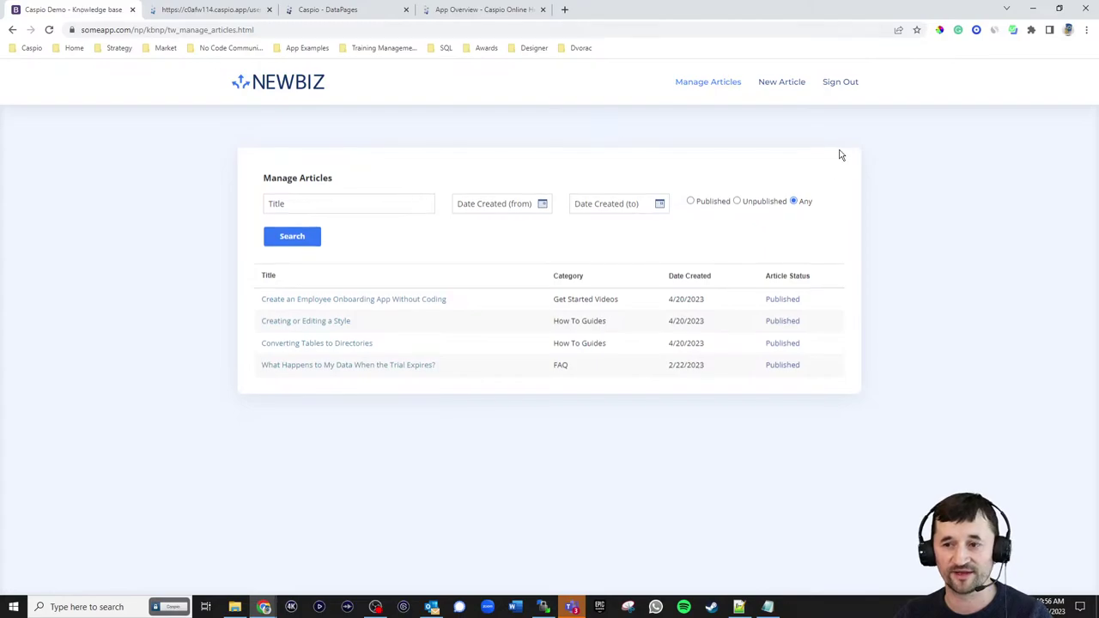
- Sign out, load the NEWBIZ home page from bookmarks, and try Sign In As Admin, which errors
click(840, 83)
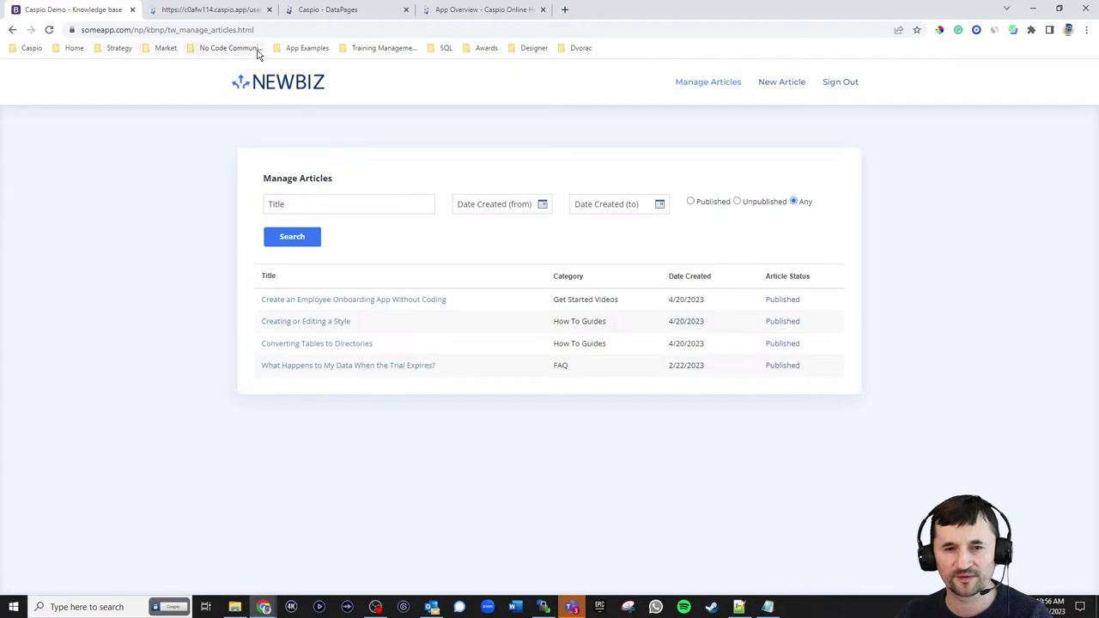
click(306, 48)
mouse_move(334, 250)
click(388, 250)
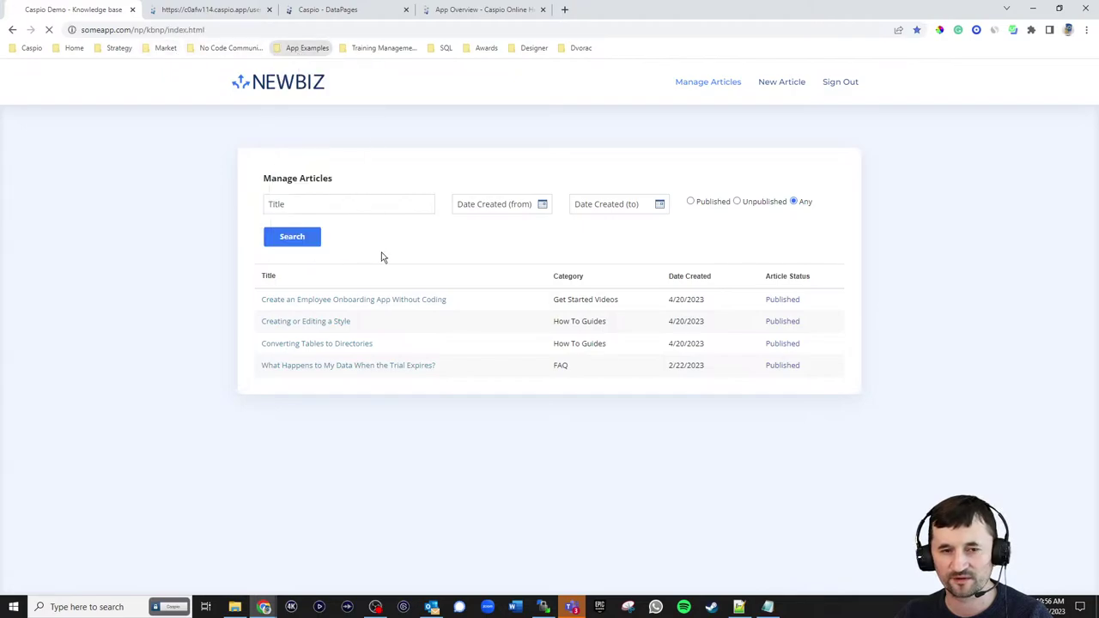
mouse_move(825, 81)
click(818, 135)
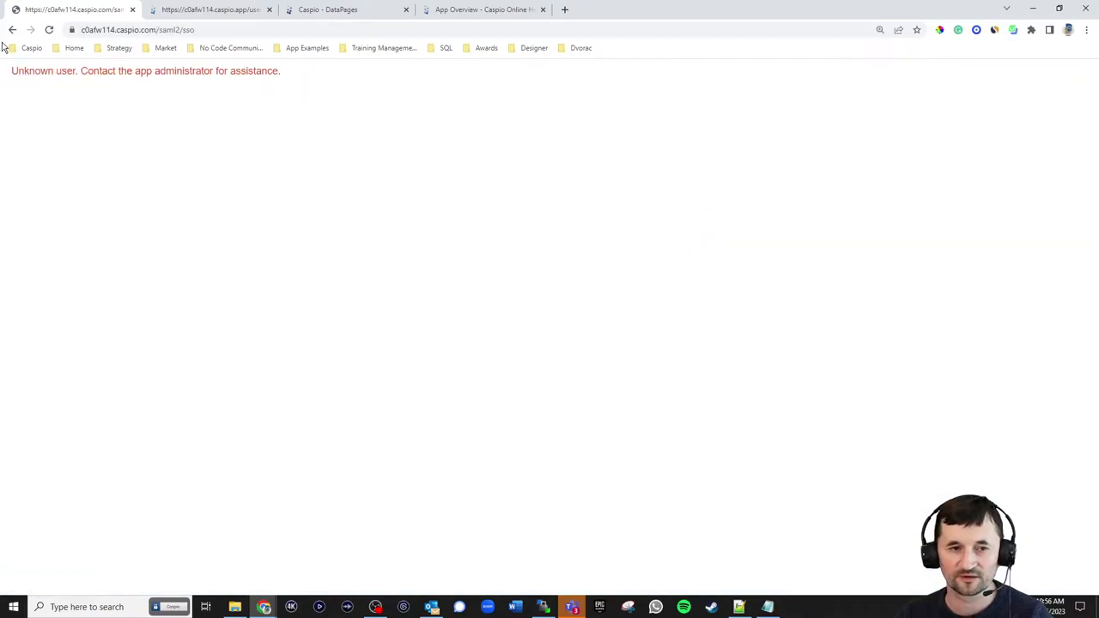
click(12, 31)
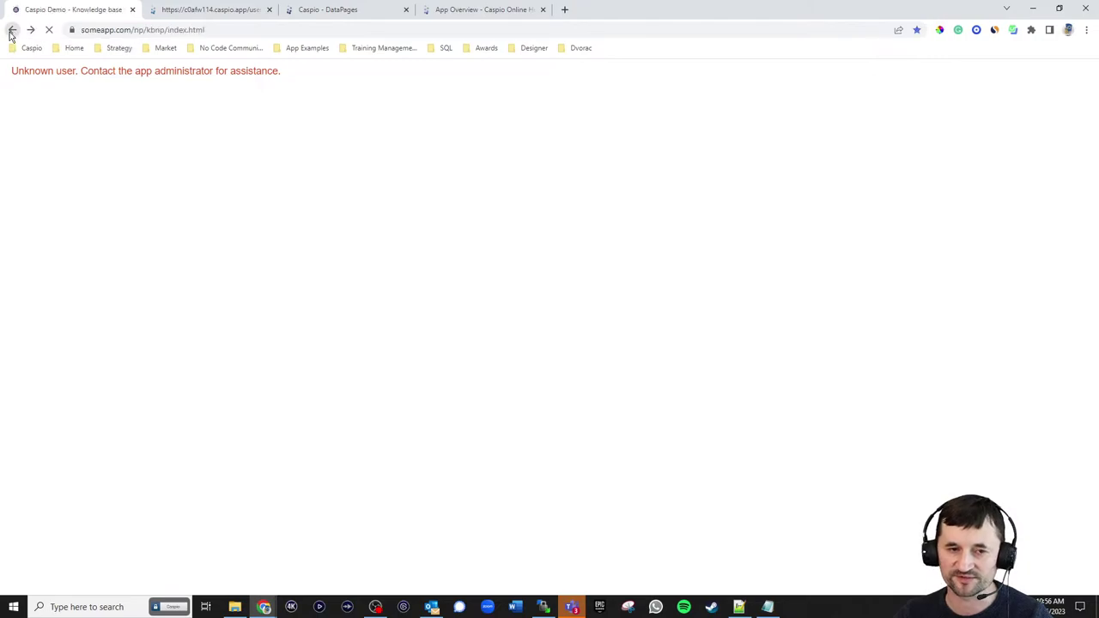
mouse_move(822, 81)
click(820, 109)
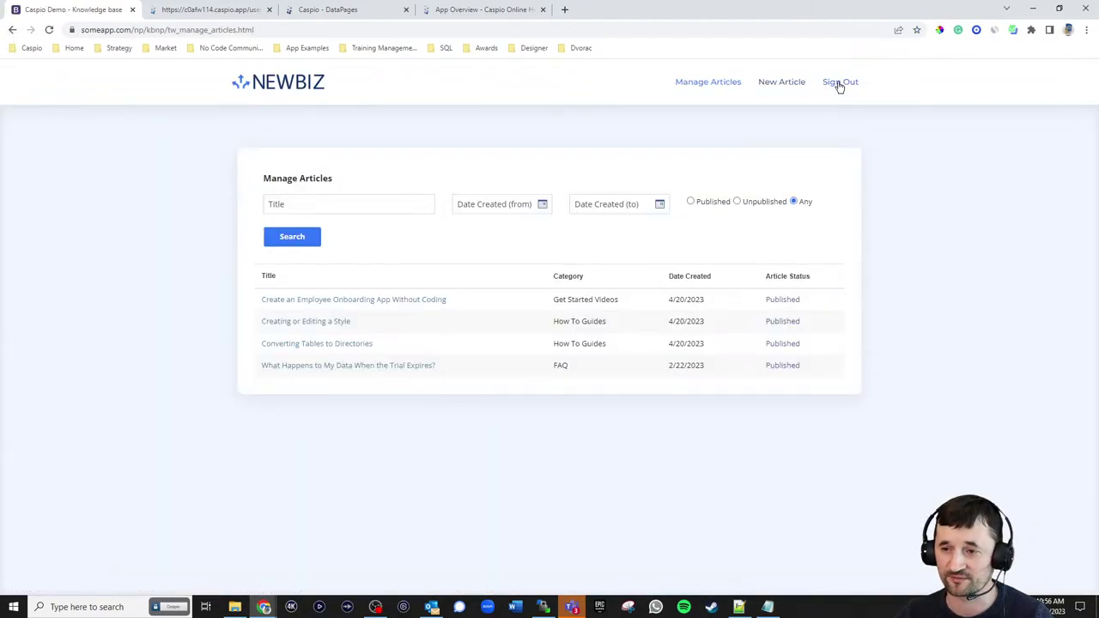
click(840, 82)
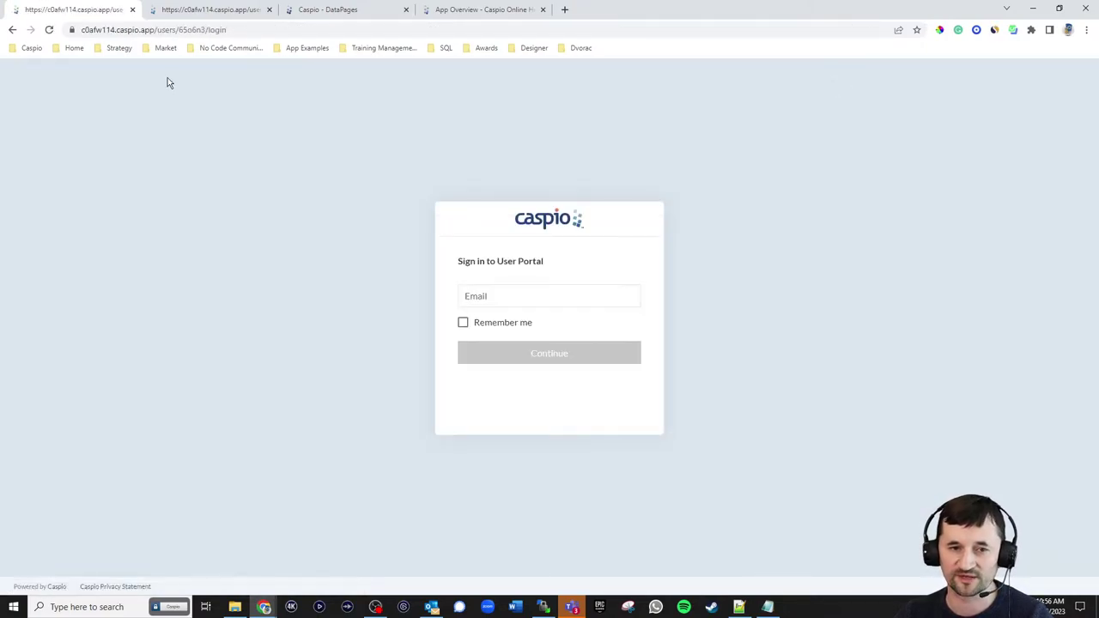
- Reload the home page, choose Sign In As Admin, and enter the account email and password
click(306, 49)
mouse_move(356, 250)
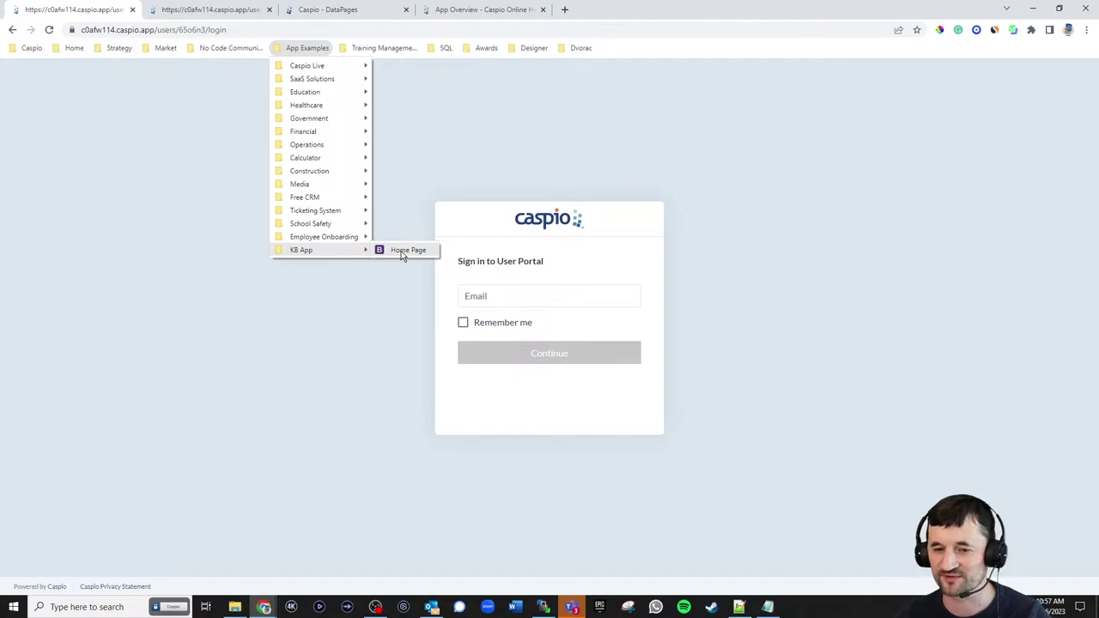
click(415, 249)
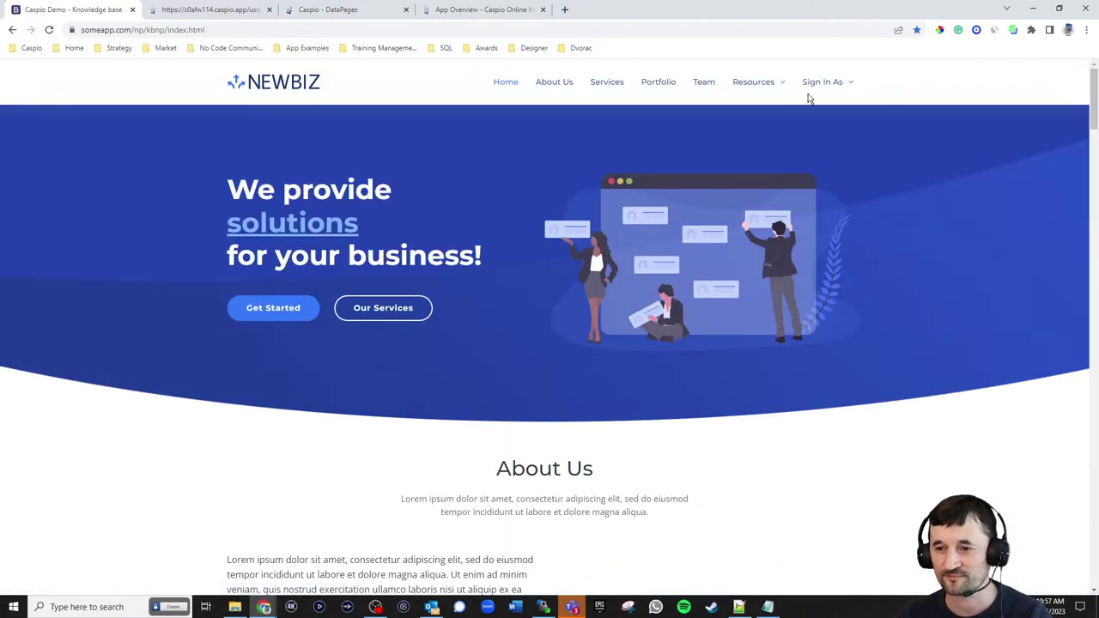
mouse_move(822, 111)
click(822, 134)
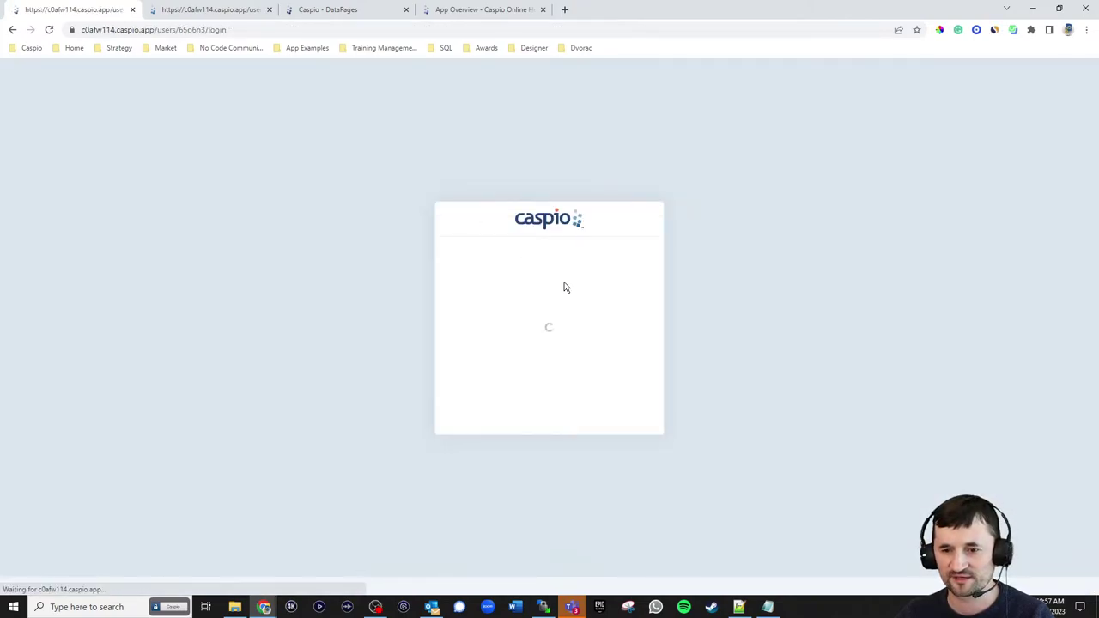
click(550, 296)
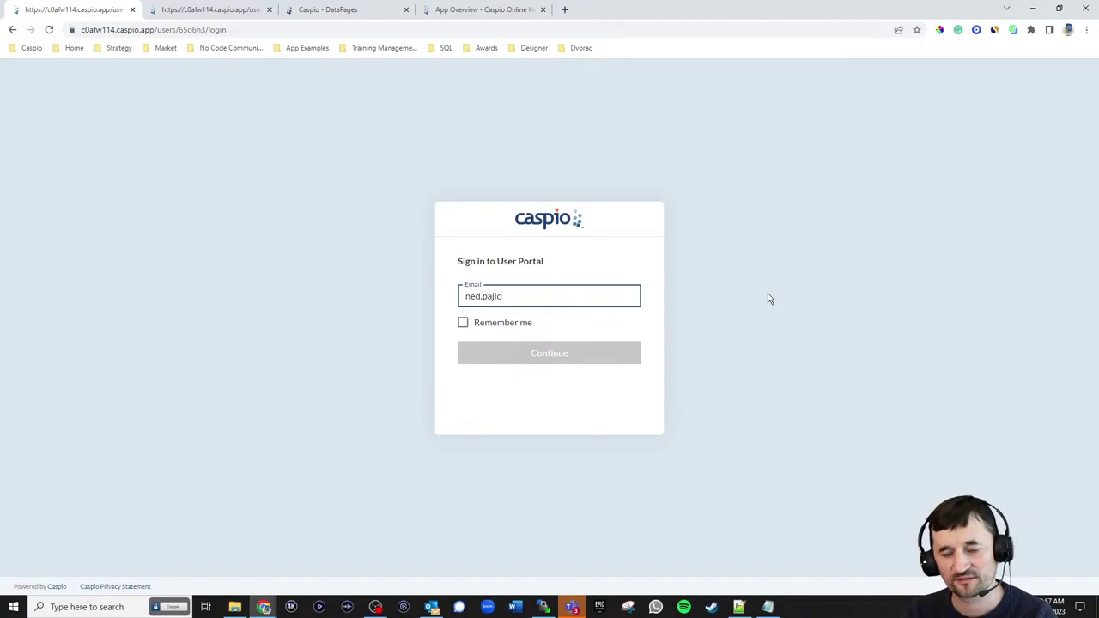
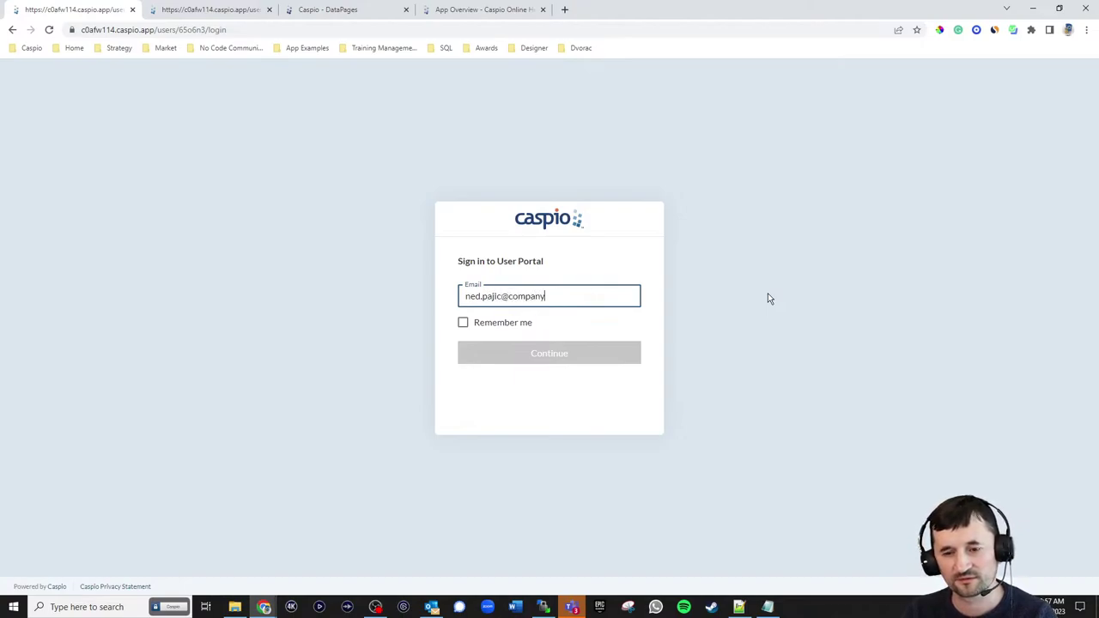
key(Return)
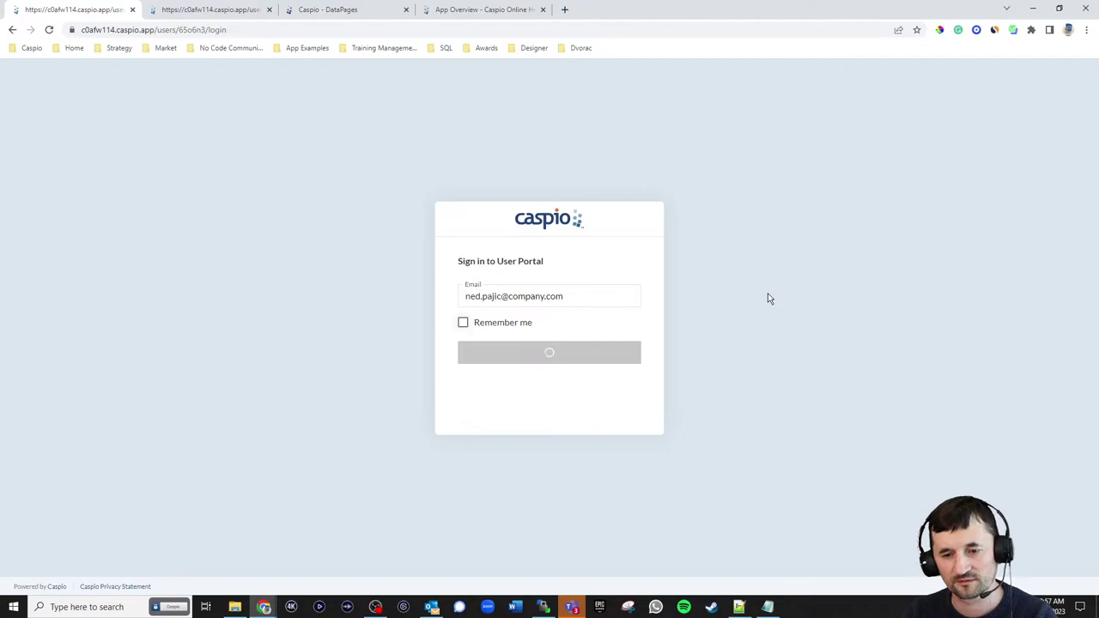
key(ctrl+v)
key(Return)
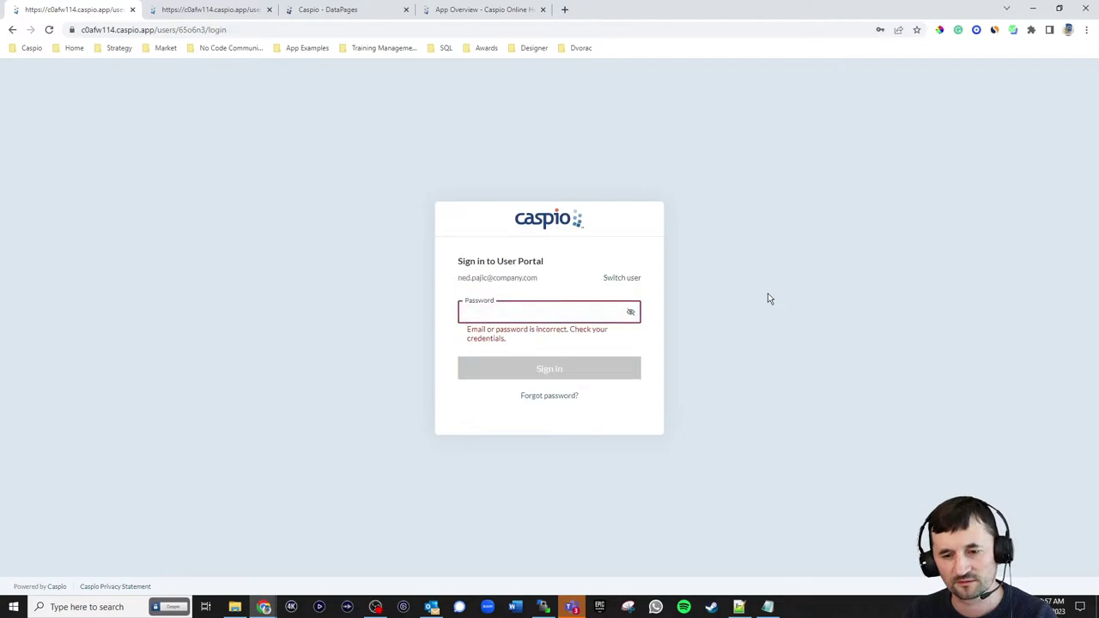
- Open Caspio's Directories list in a new tab and inspect the kb_np_tbl_users directory's four users
click(316, 10)
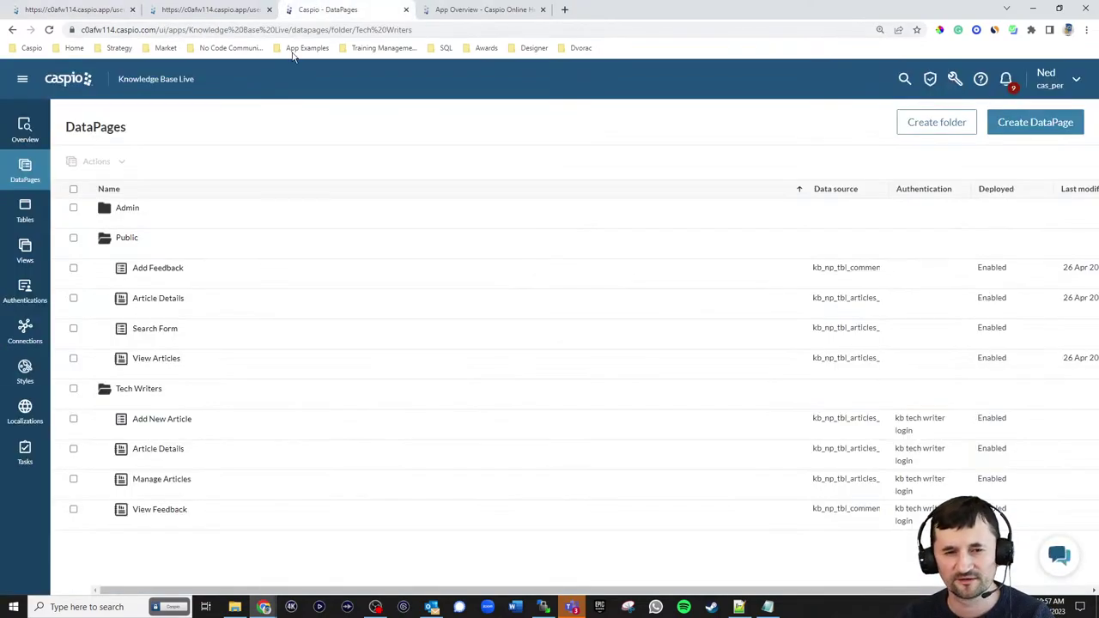
click(22, 78)
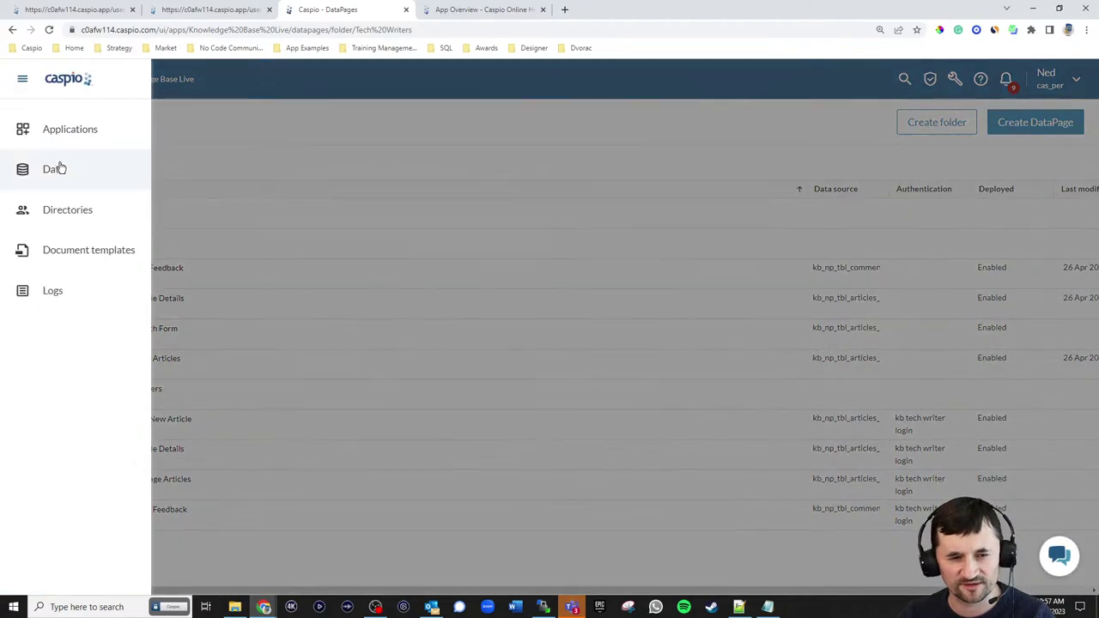
right_click(69, 219)
click(96, 225)
click(490, 10)
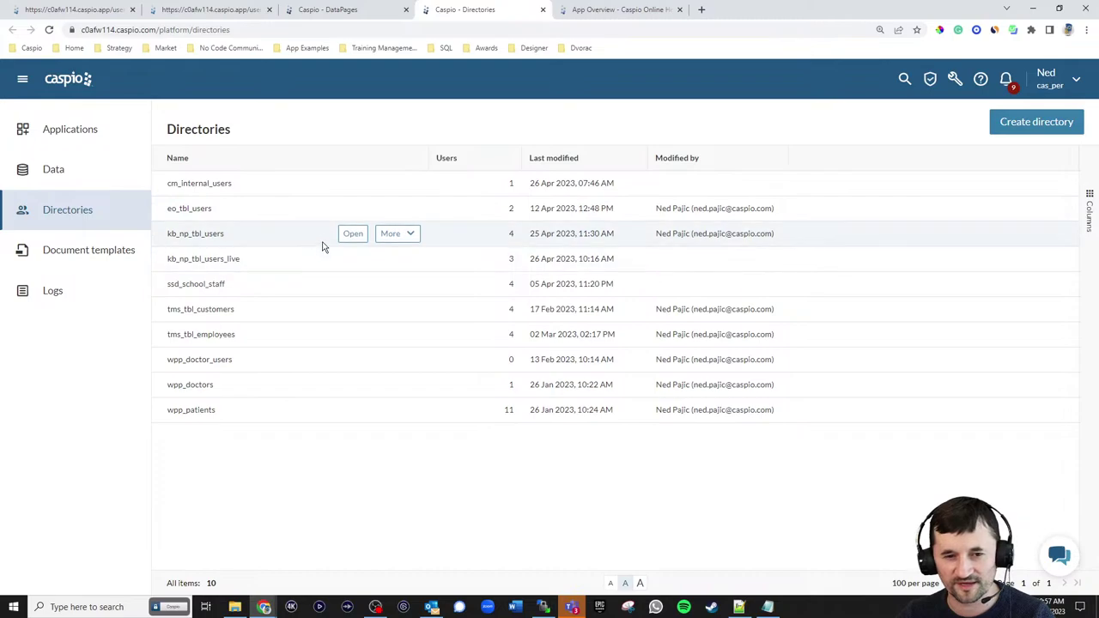
click(353, 234)
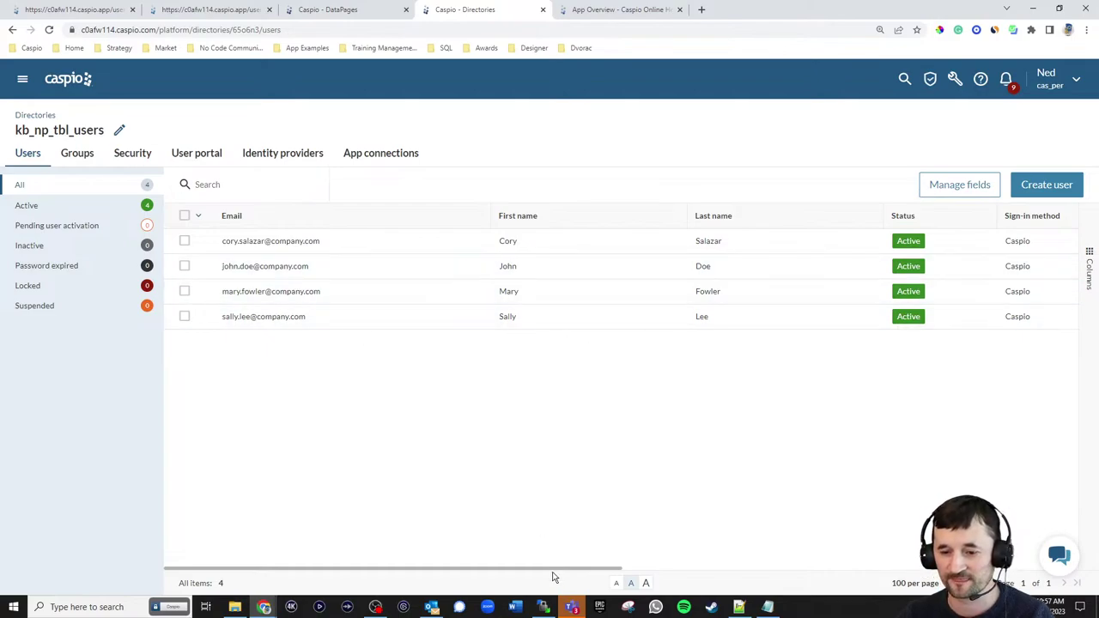
drag(554, 573, 515, 573)
- On the user portal, switch to another user and sign in with that user's email and password
click(101, 10)
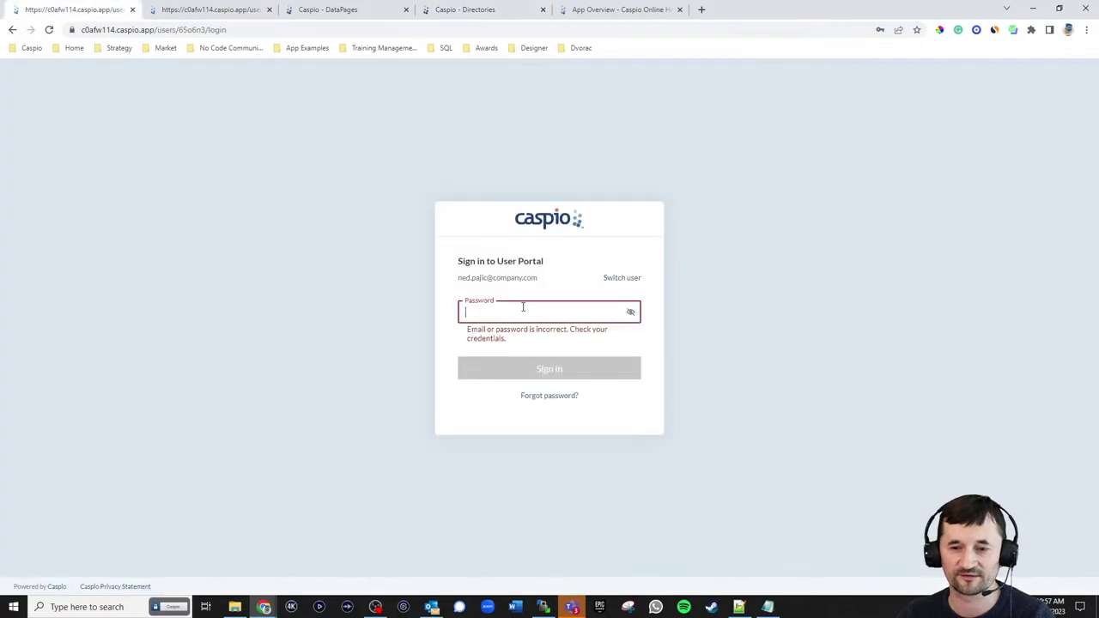
click(634, 280)
click(542, 303)
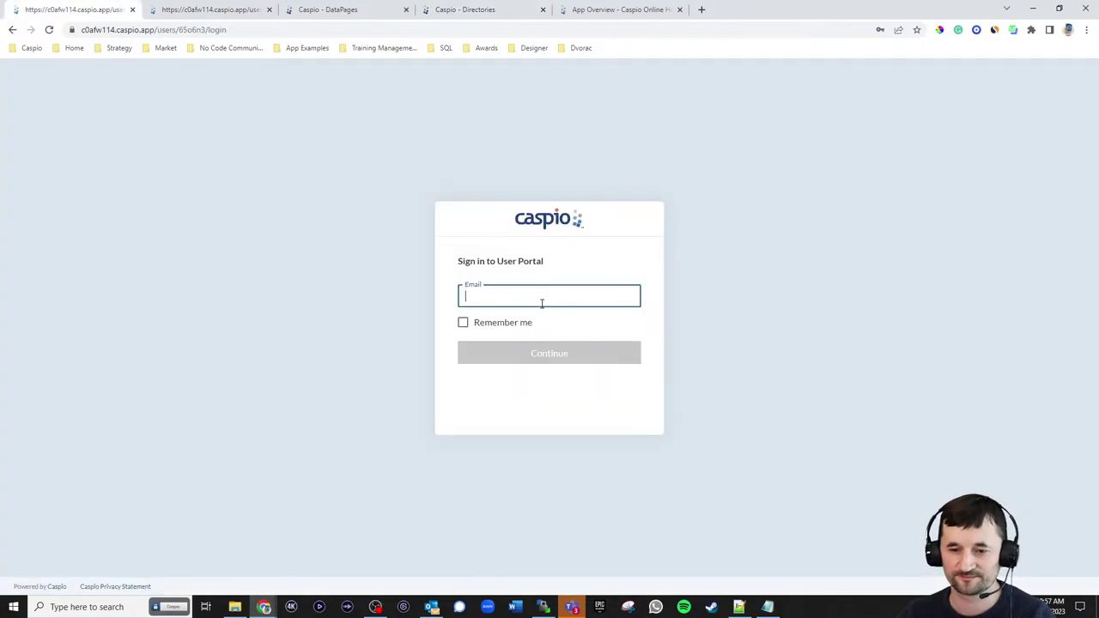
text(john.doe@com)
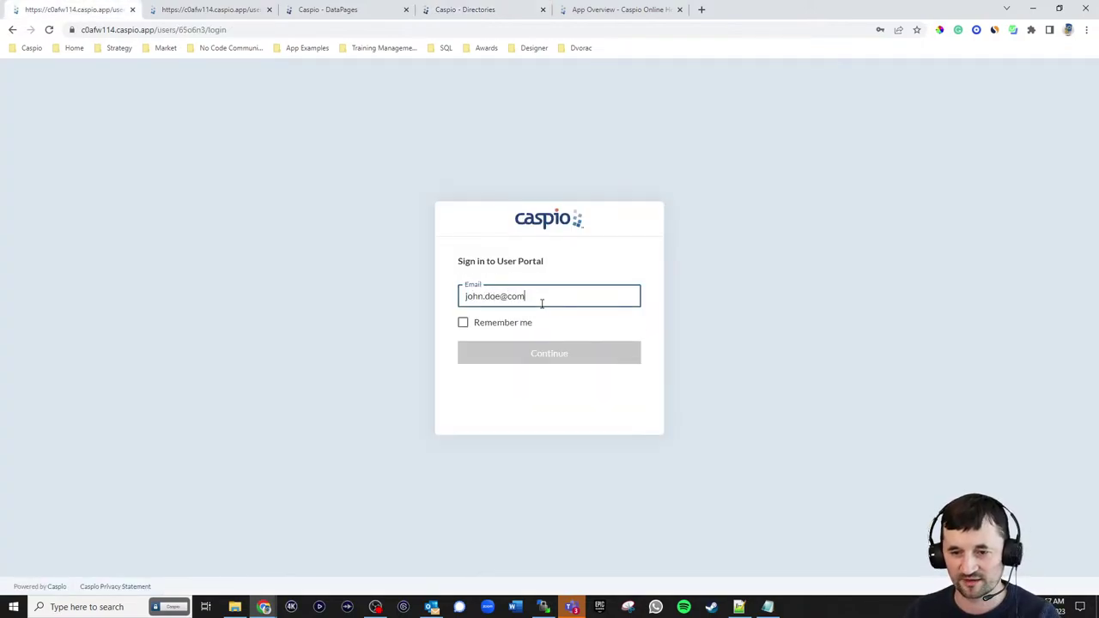
text(pany.com)
key(Return)
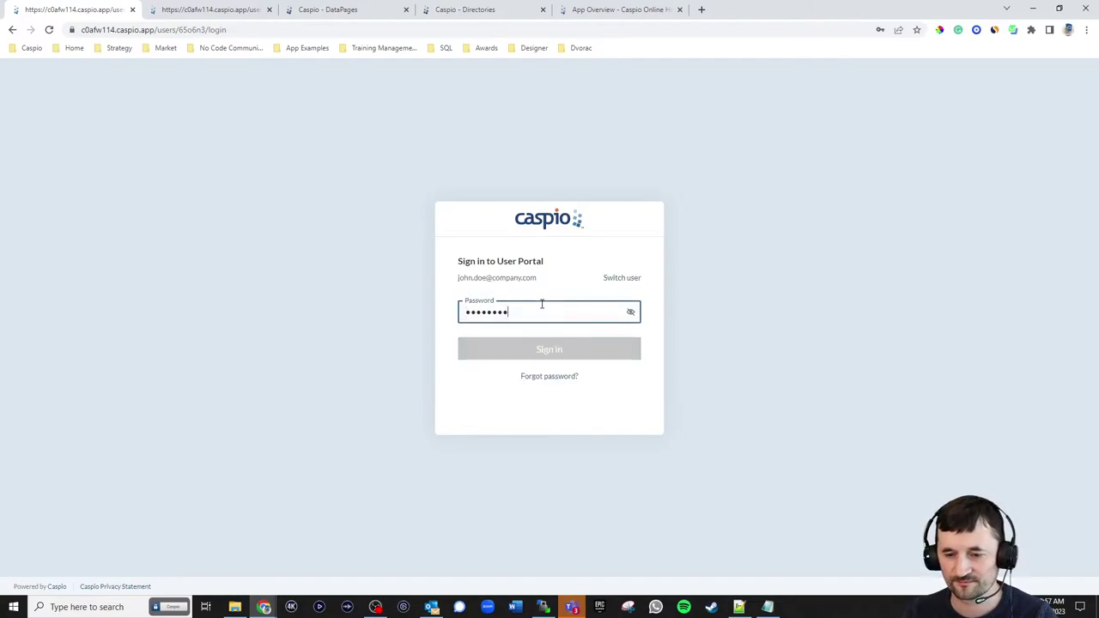
key(Return)
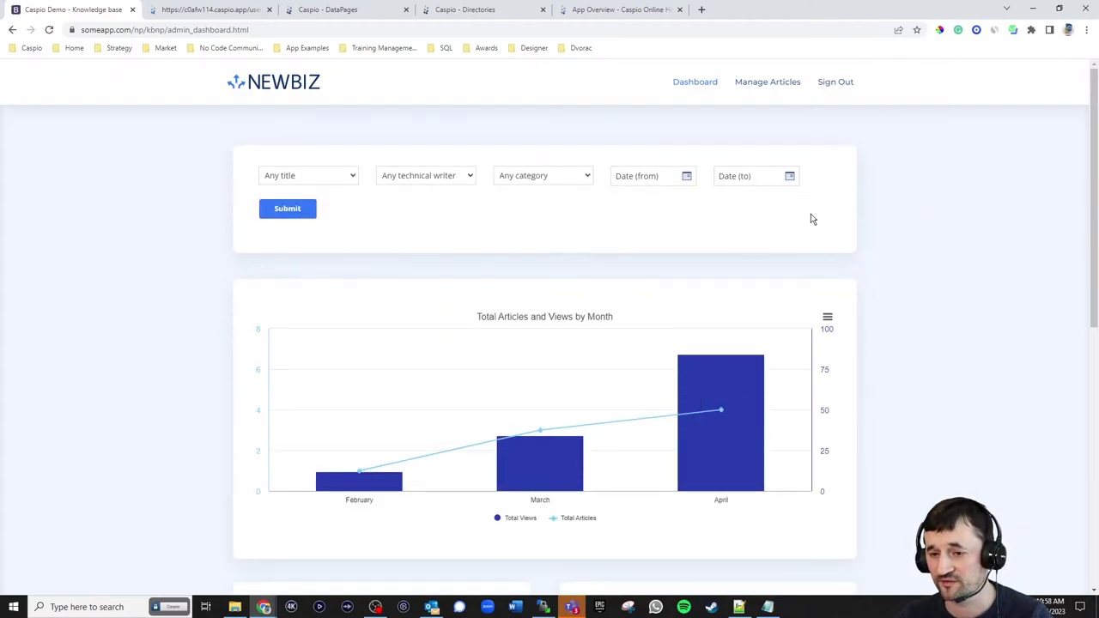
- Scroll through the NEWBIZ dashboard charts, then return to Caspio's DataPages list
scroll(859, 228, down, 5)
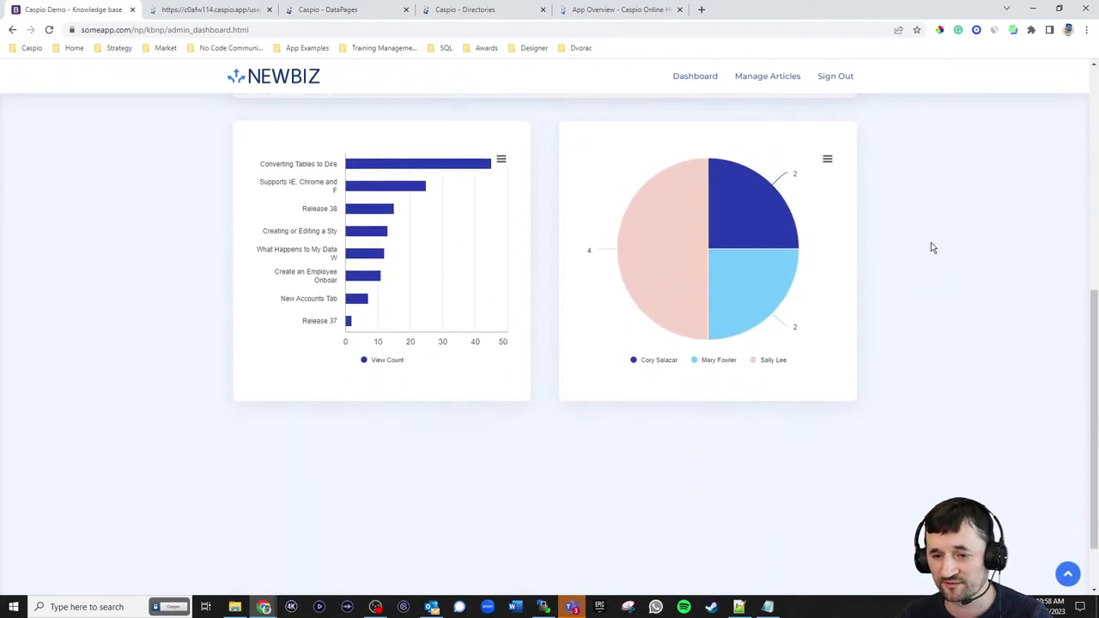
scroll(934, 247, up, 5)
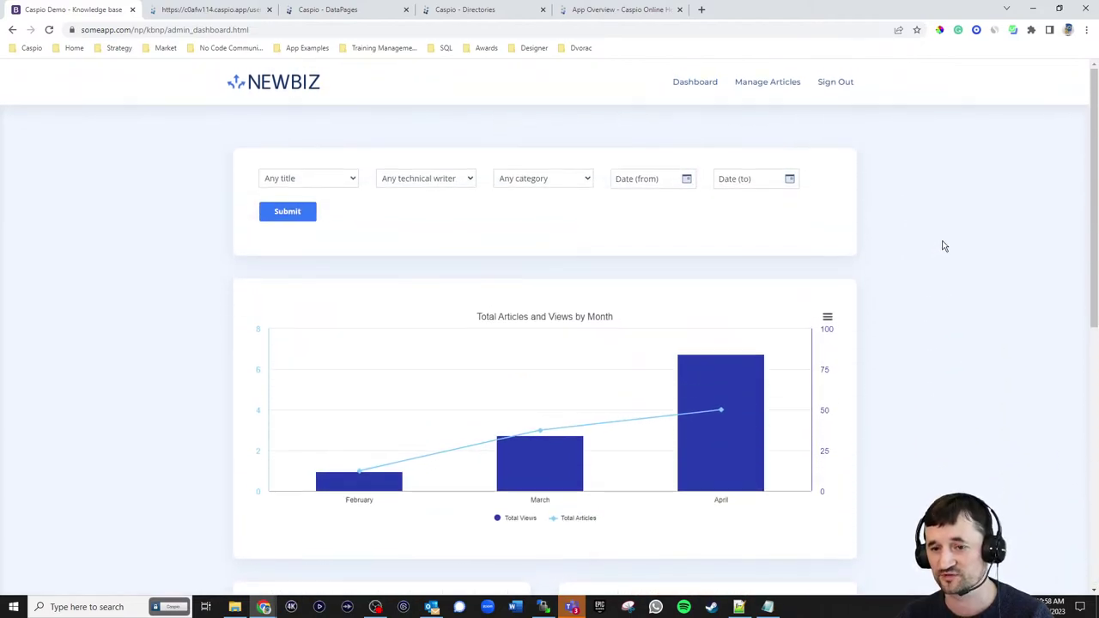
click(357, 14)
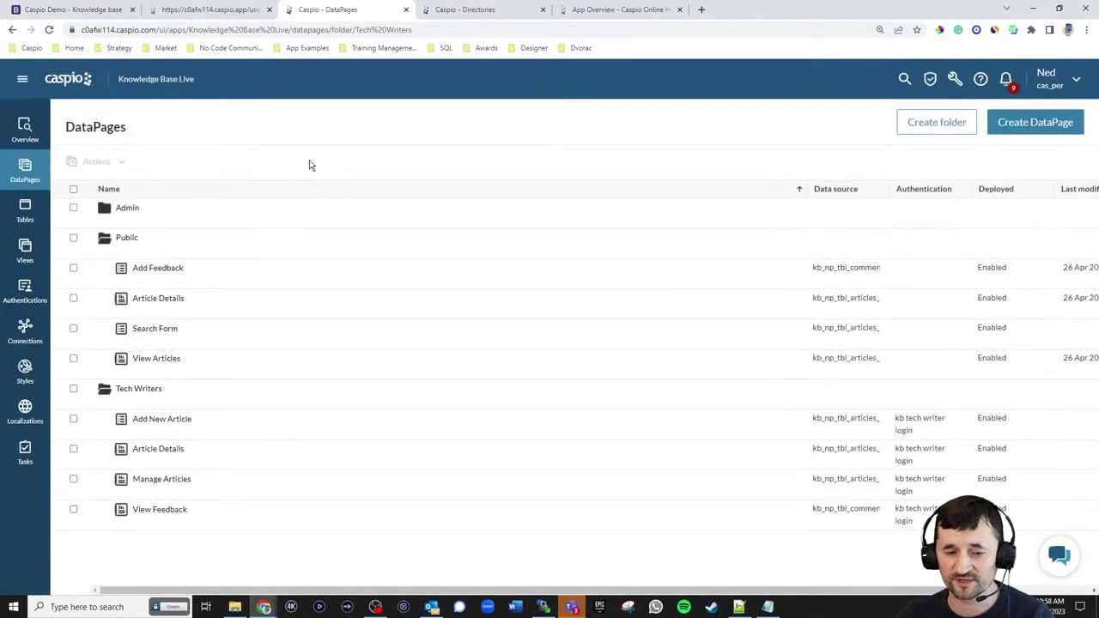
mouse_move(150, 219)
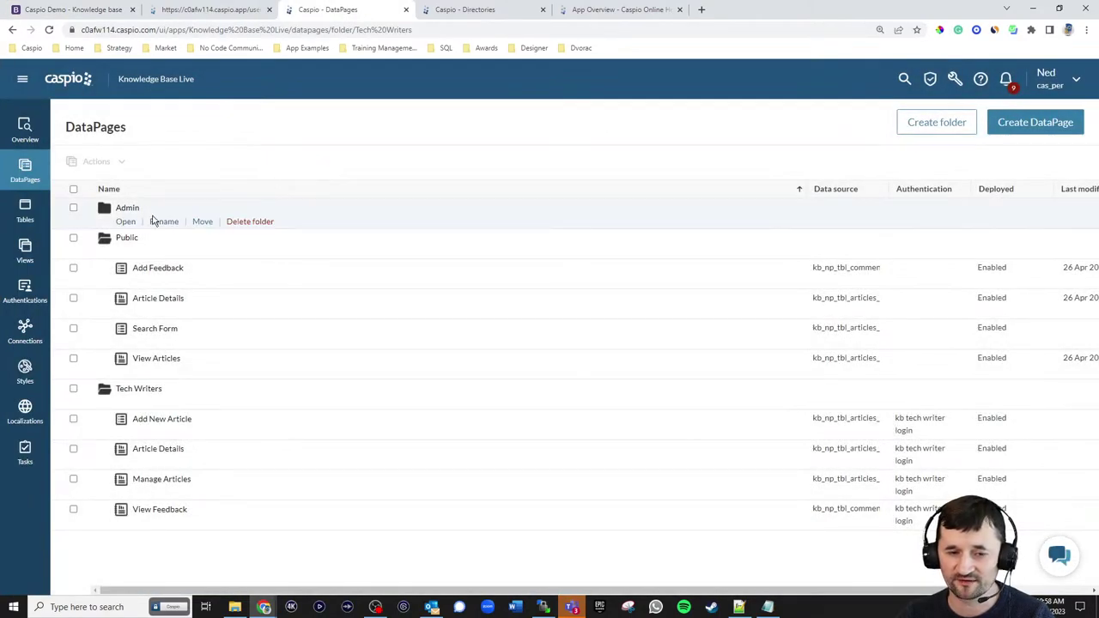
- Start a new DataPage, then cancel and confirm abandoning the wizard
click(1035, 125)
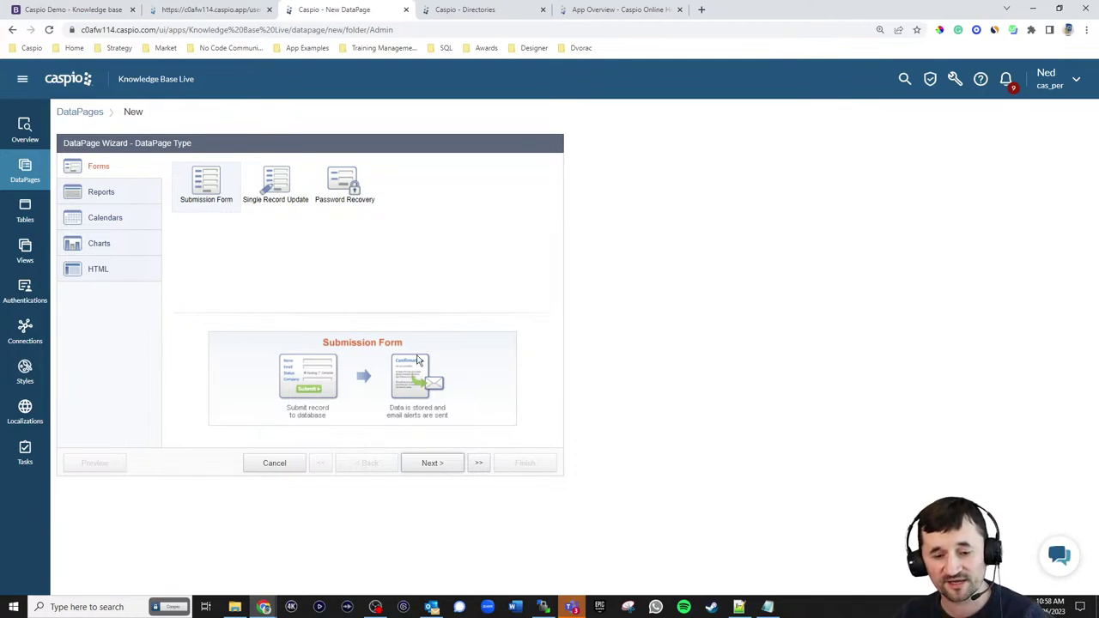
click(276, 463)
click(621, 306)
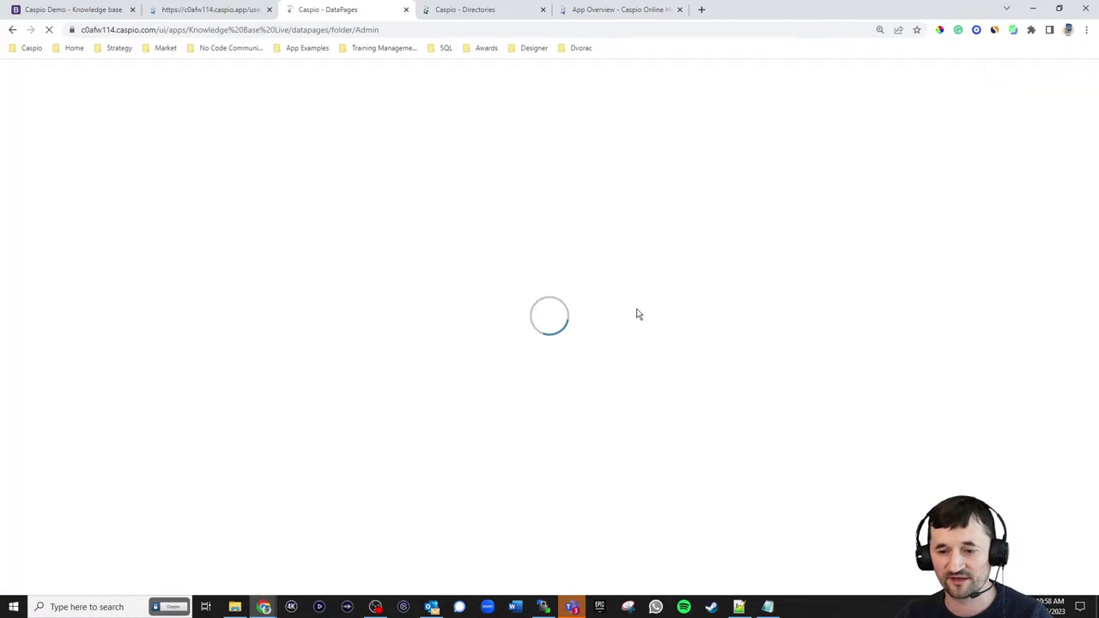
- Expand the Public folder and duplicate Search Form as Search Form_1
mouse_move(126, 255)
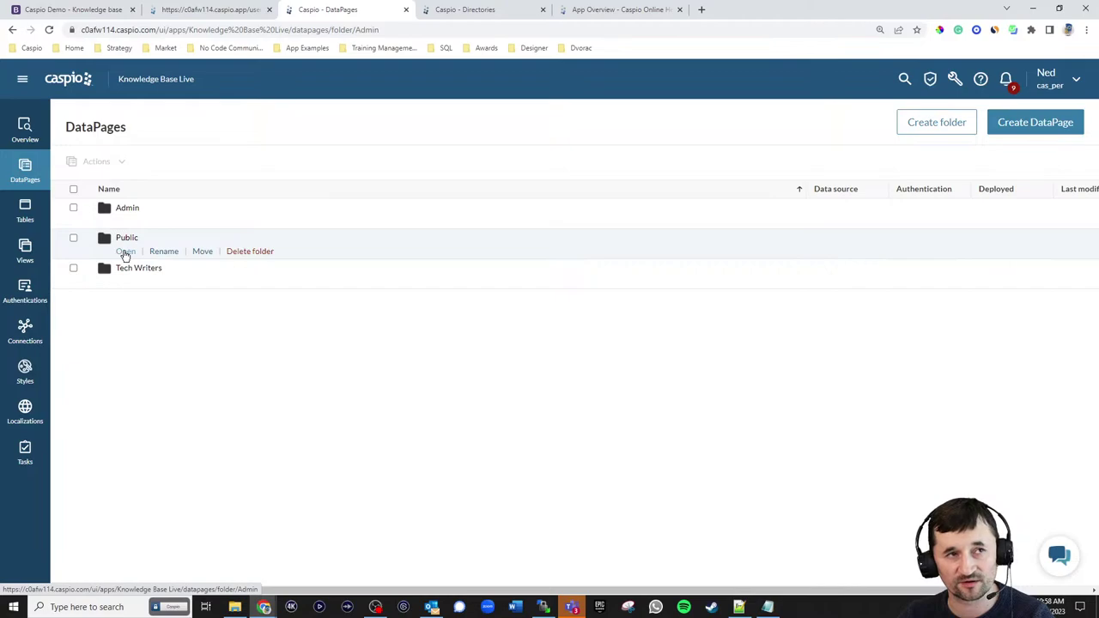
mouse_move(124, 287)
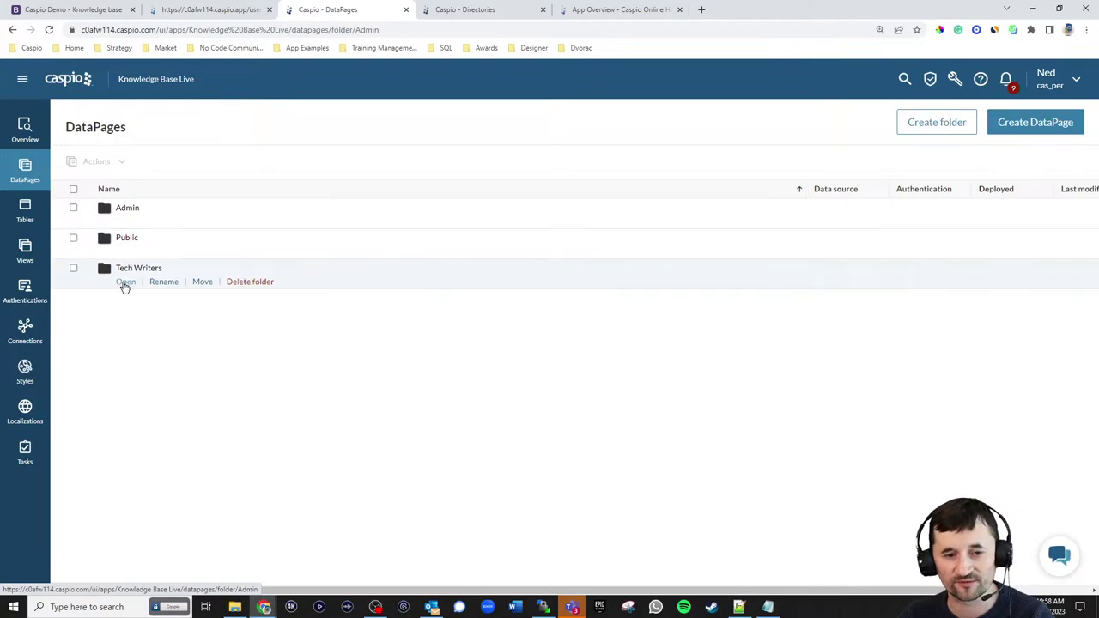
click(127, 251)
mouse_move(150, 335)
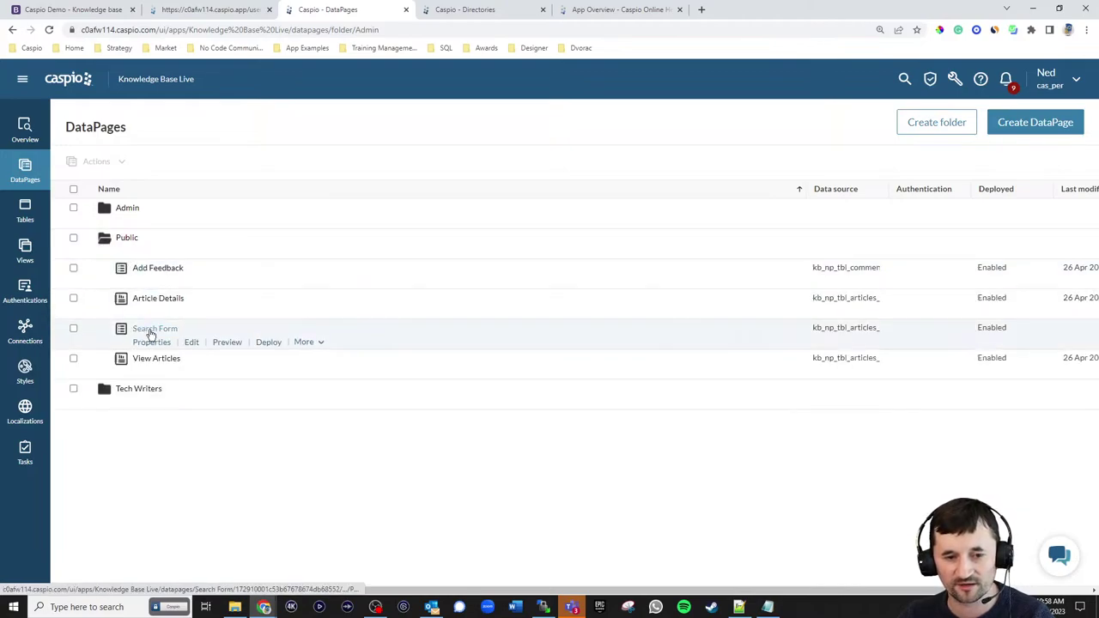
click(305, 342)
click(321, 362)
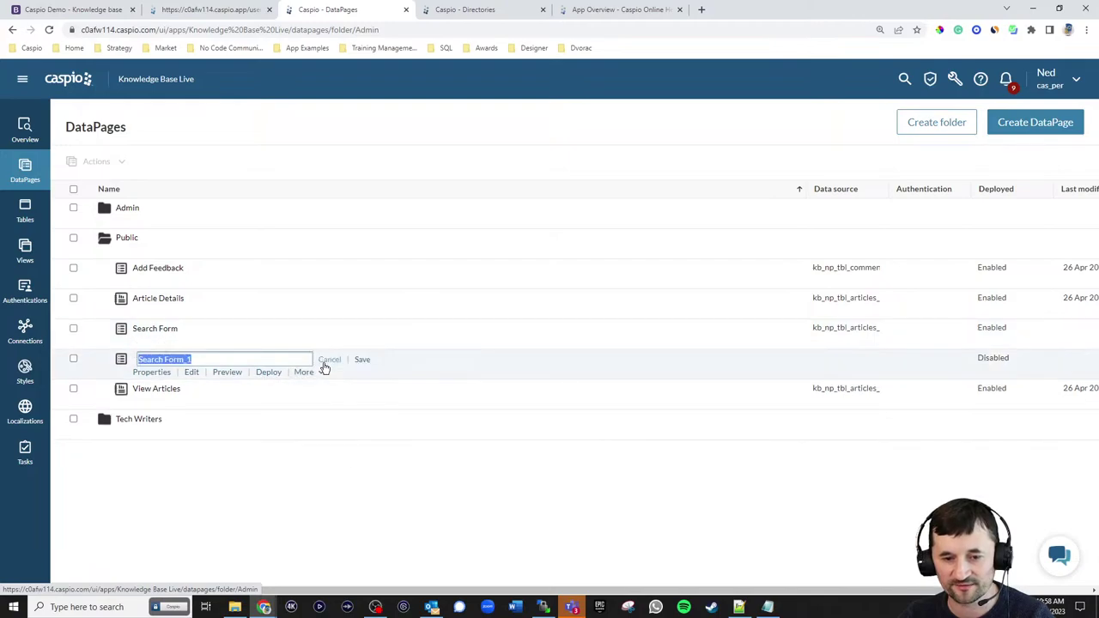
click(363, 360)
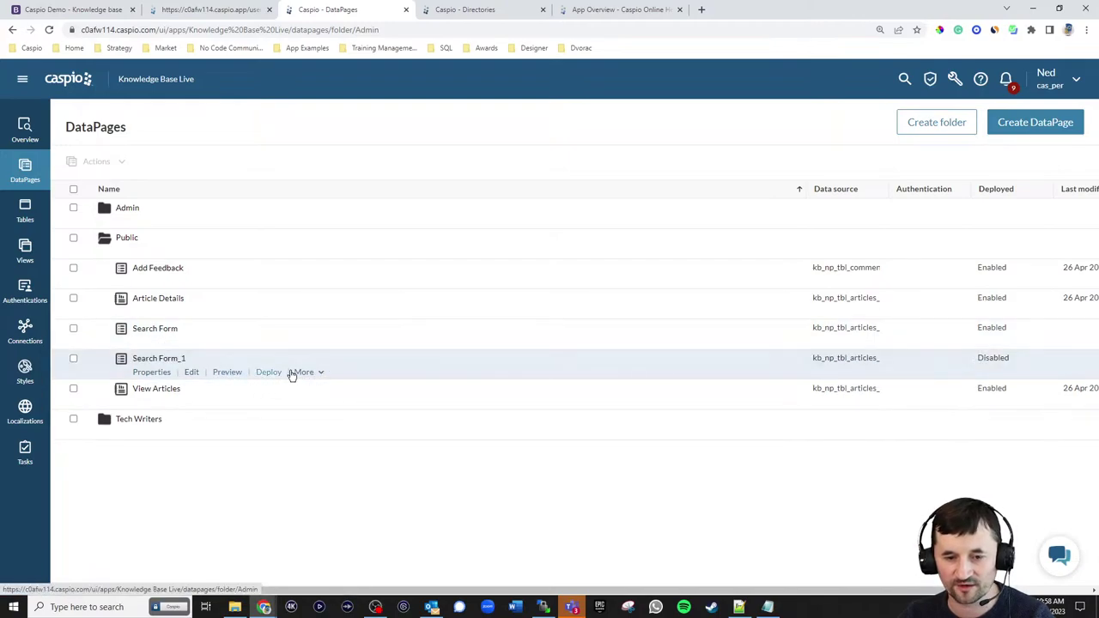
- Move Search Form_1 into the Admin folder and open it for editing
click(301, 372)
click(309, 452)
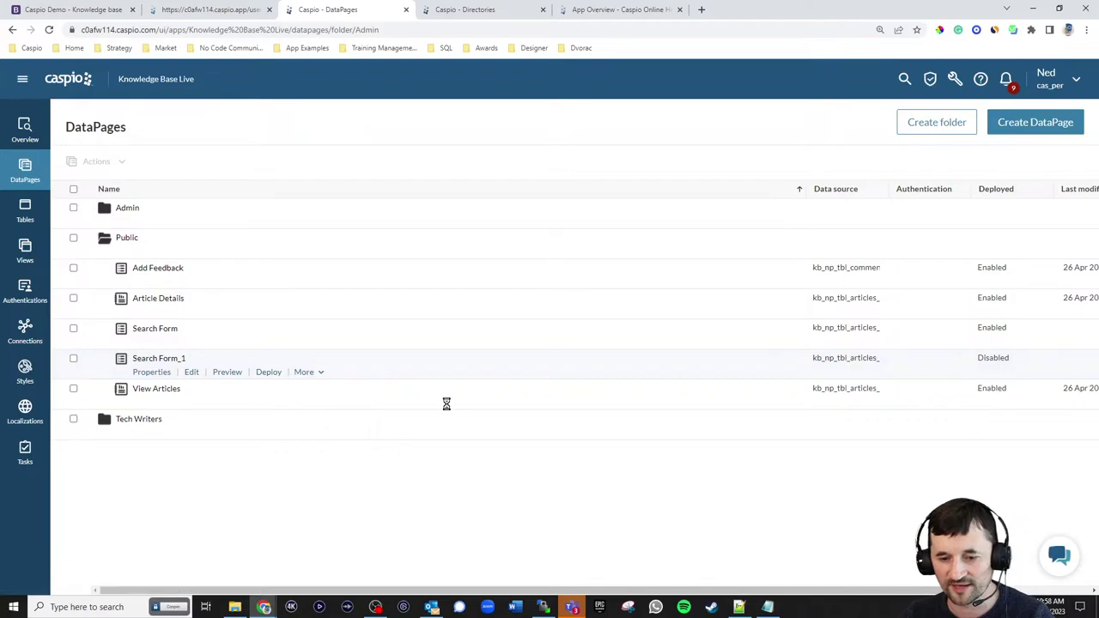
scroll(468, 292, up, 2)
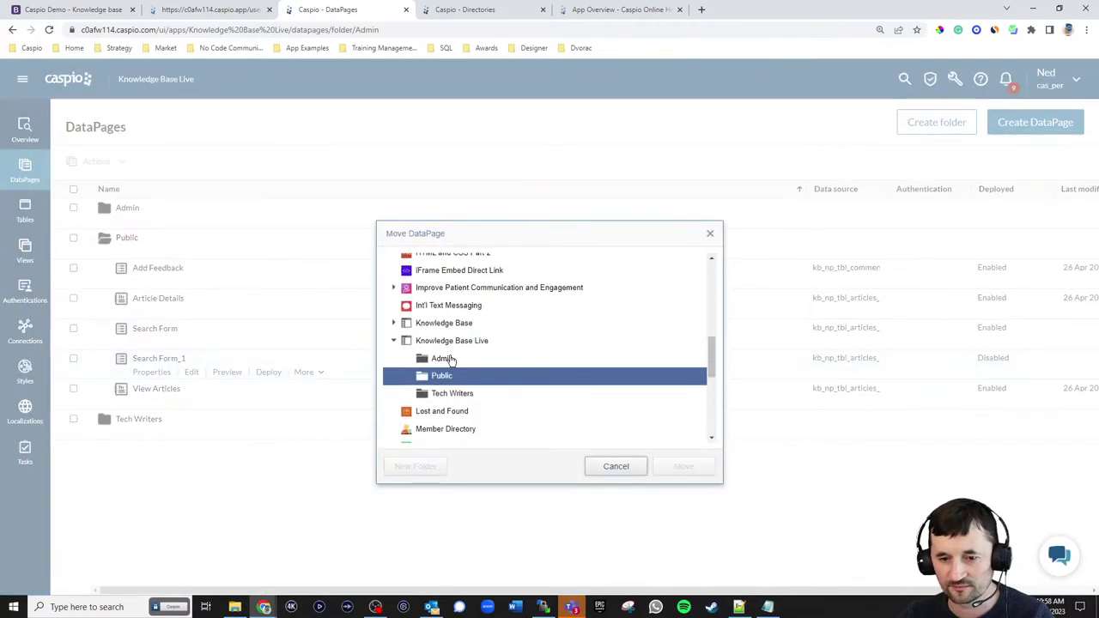
click(442, 358)
click(683, 466)
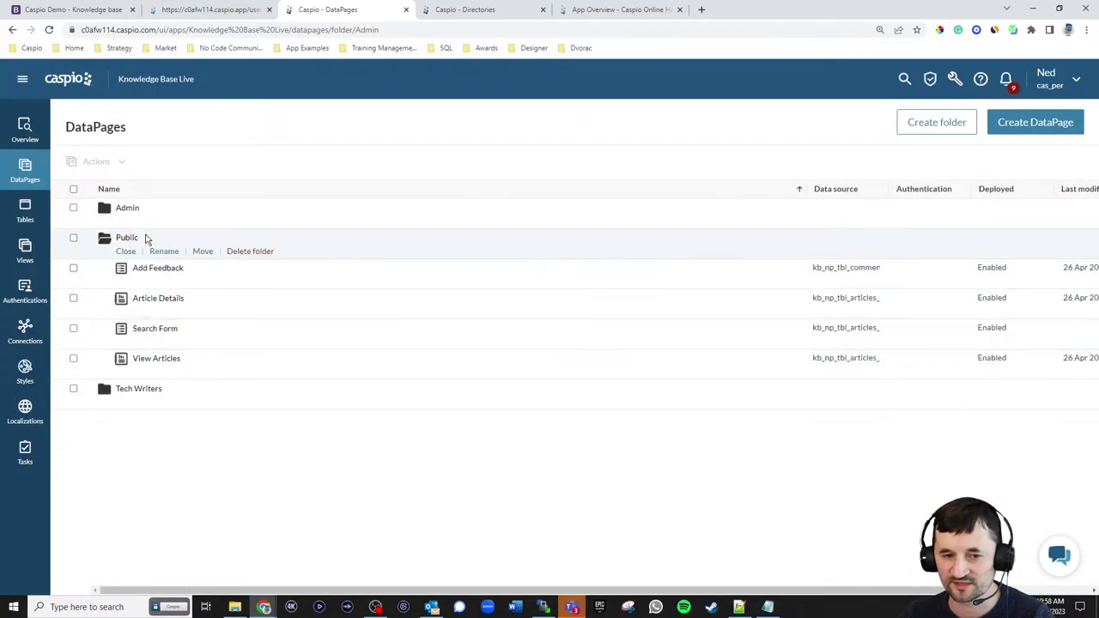
click(127, 210)
click(191, 251)
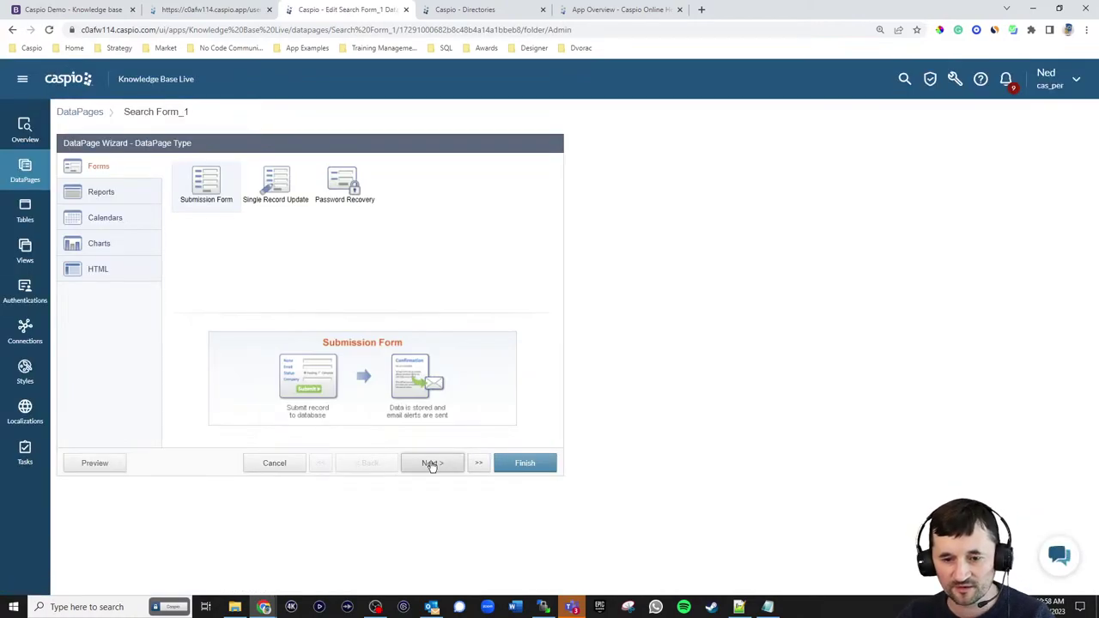
- Advance the wizard past the name and data source steps, checking the live dashboard for reference
click(433, 464)
click(339, 202)
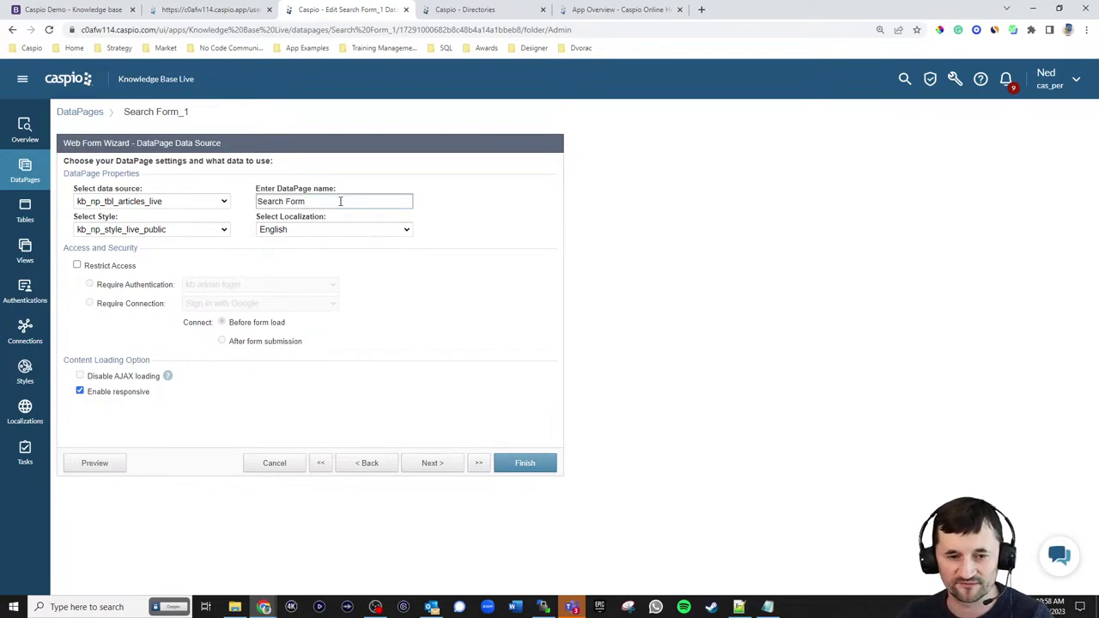
click(433, 464)
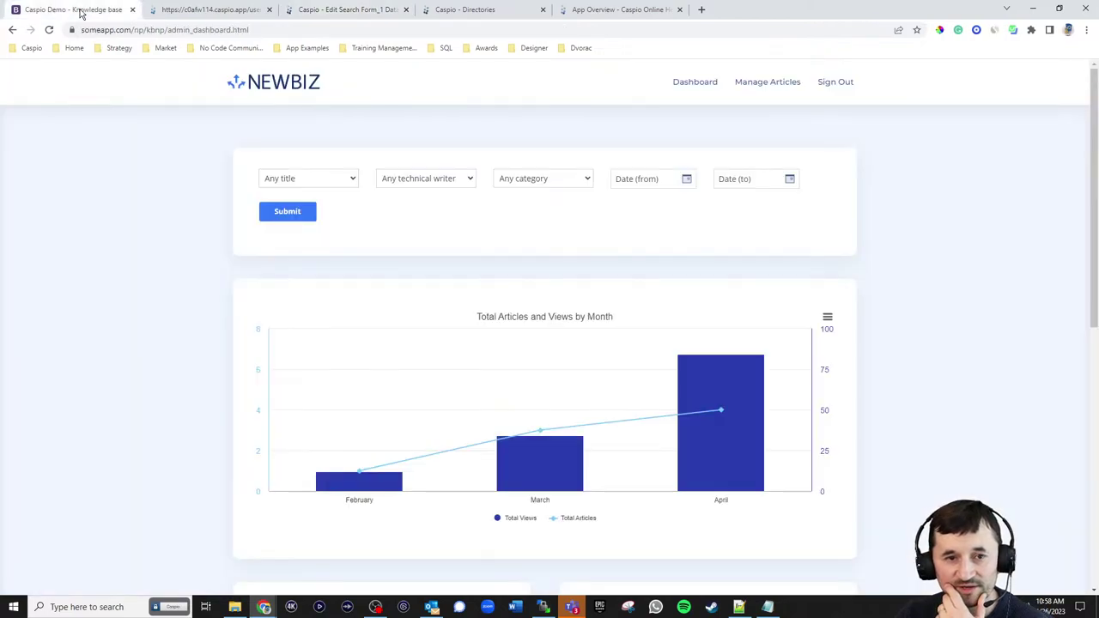
click(87, 9)
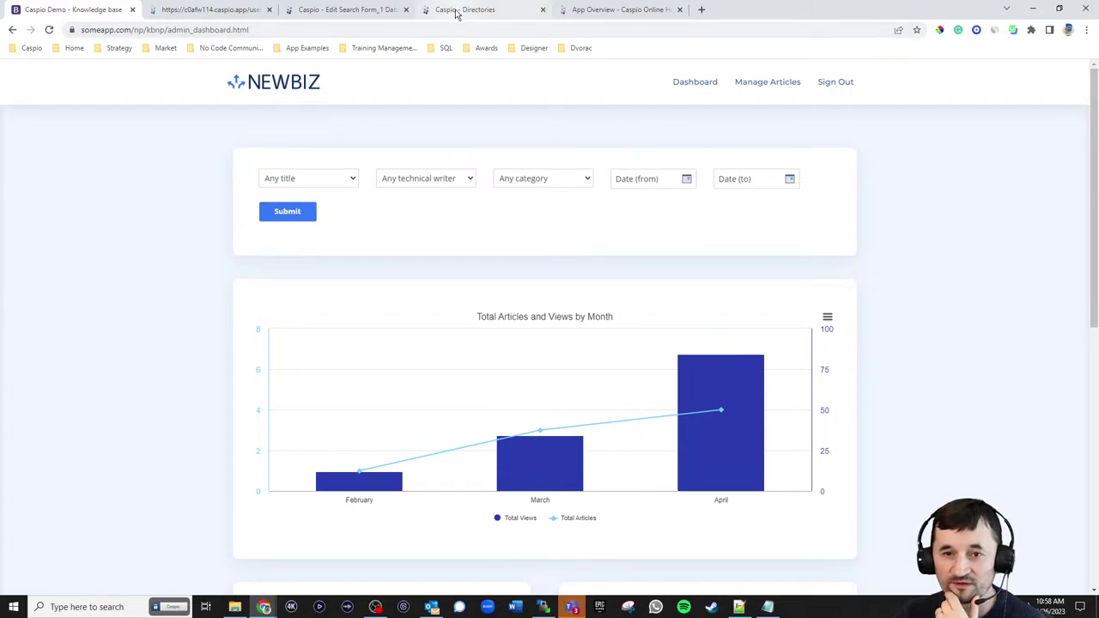
click(332, 10)
- Add Title, Submitted_By_ID, Category and Date_Created to the form's fields and continue
click(101, 211)
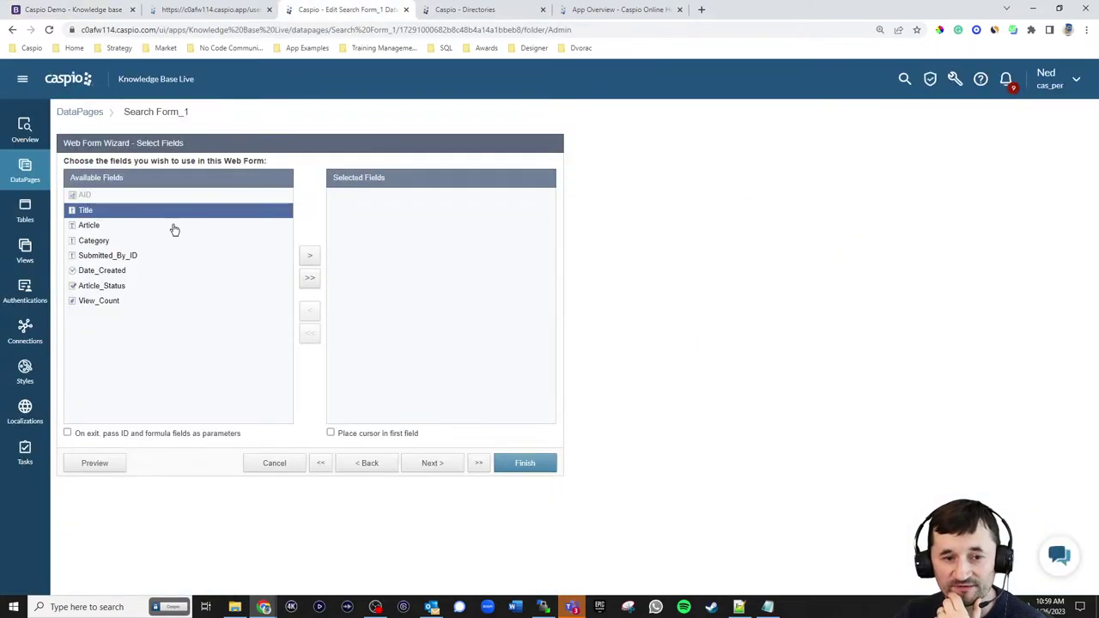
click(310, 255)
click(129, 240)
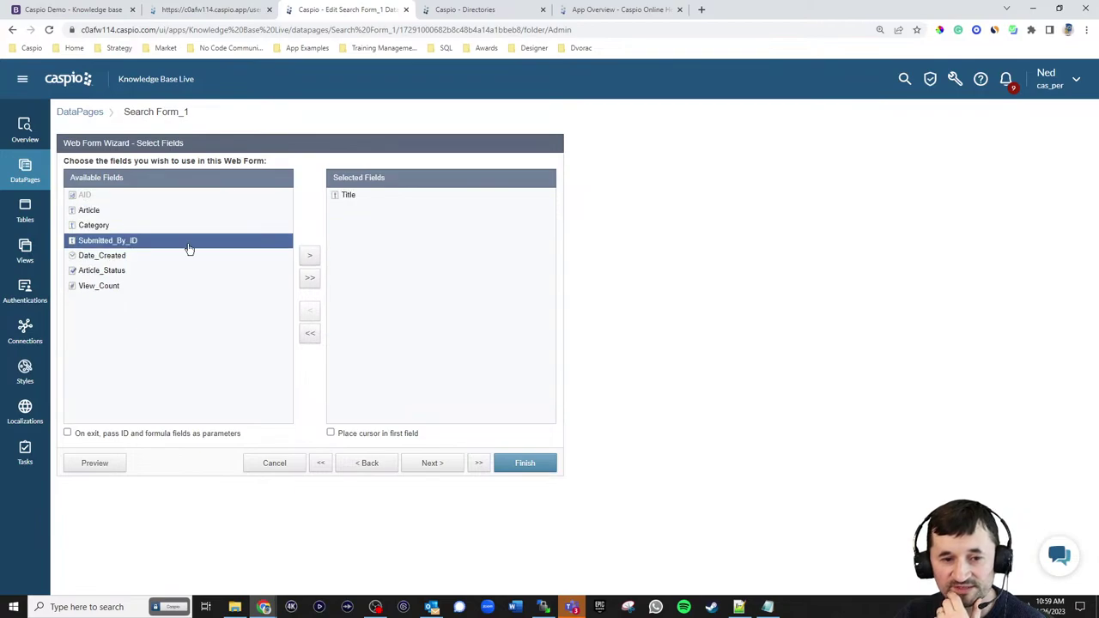
click(310, 255)
click(118, 225)
click(310, 256)
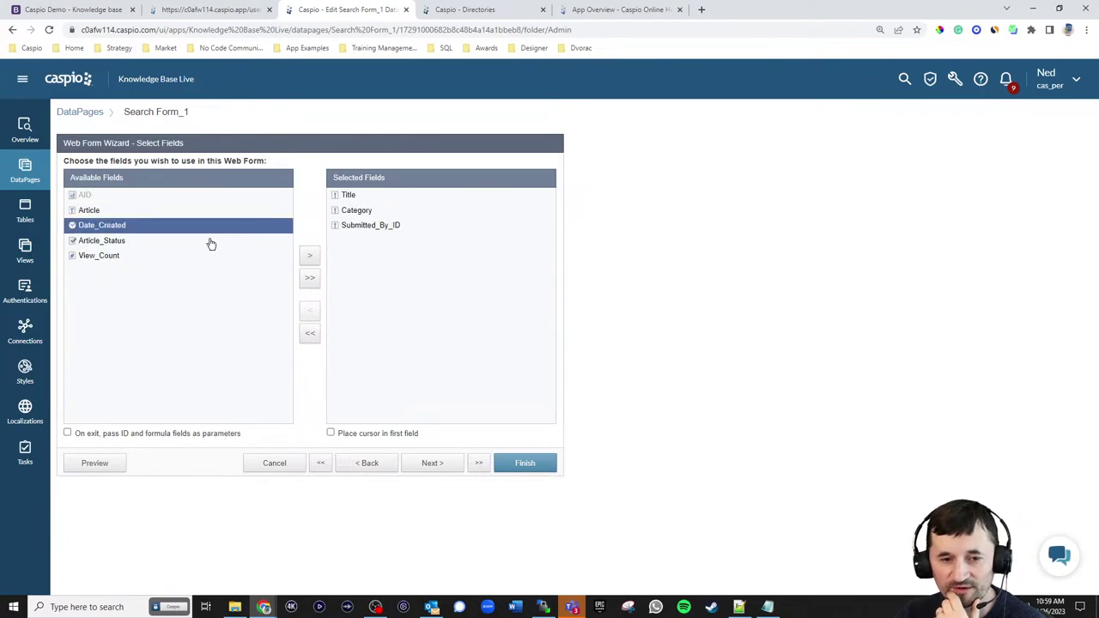
click(310, 256)
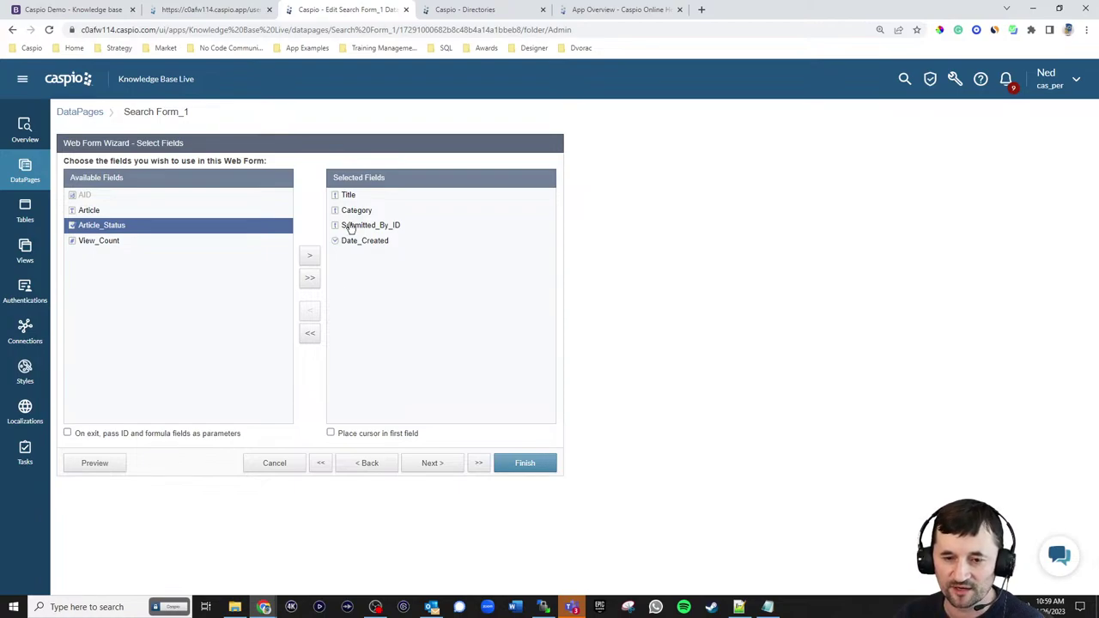
click(420, 467)
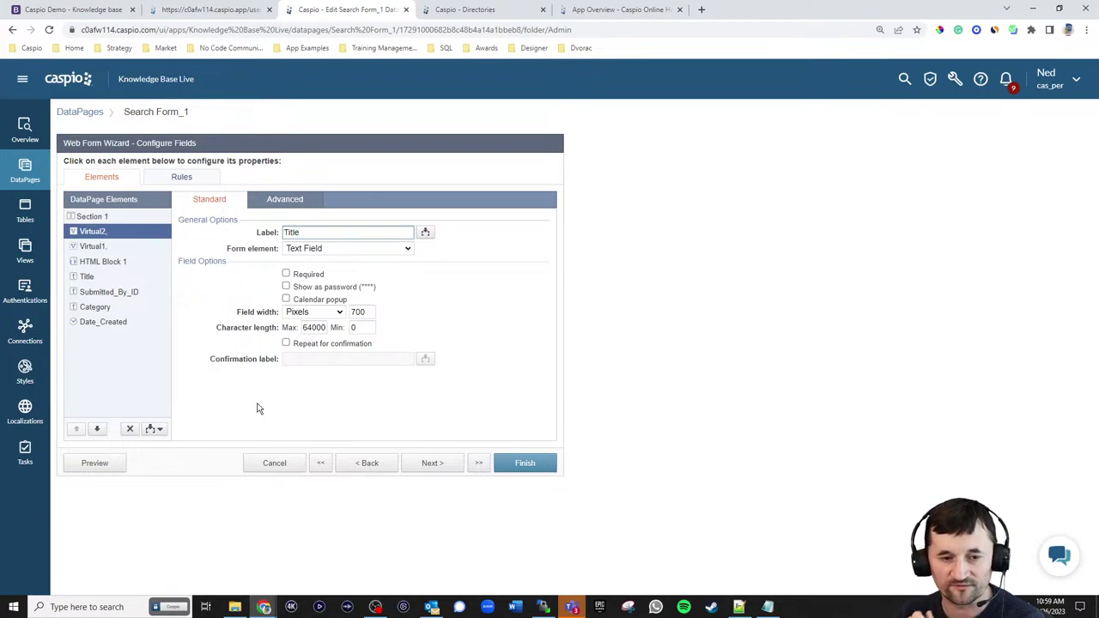
- Set the Title search box (Virtual2) width to 150 and move HTML Block 1 to the end
double_click(361, 312)
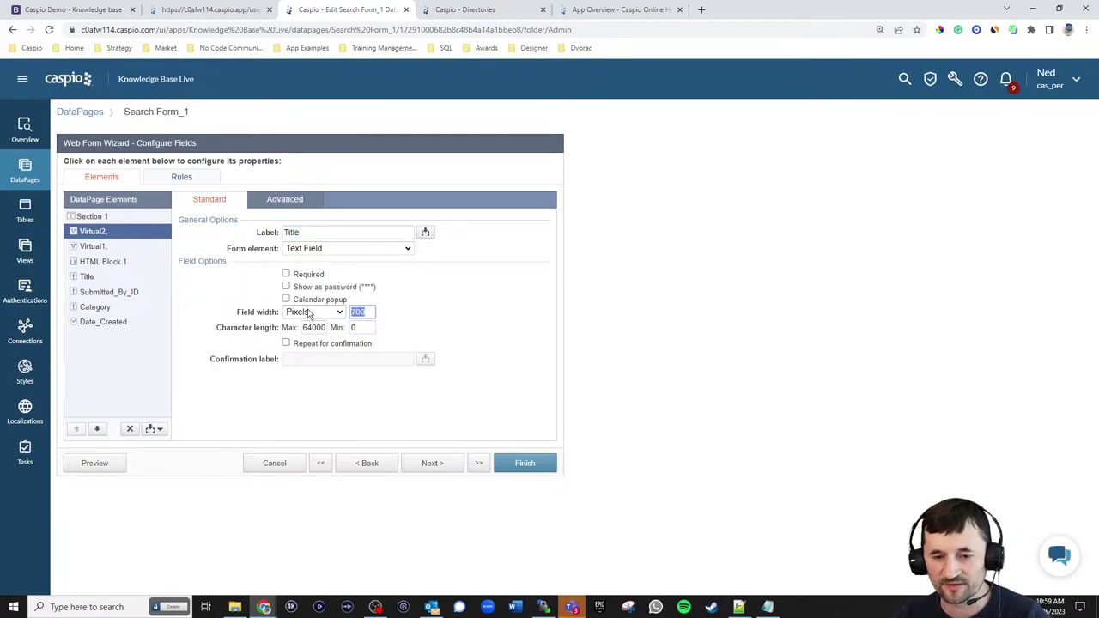
text(150)
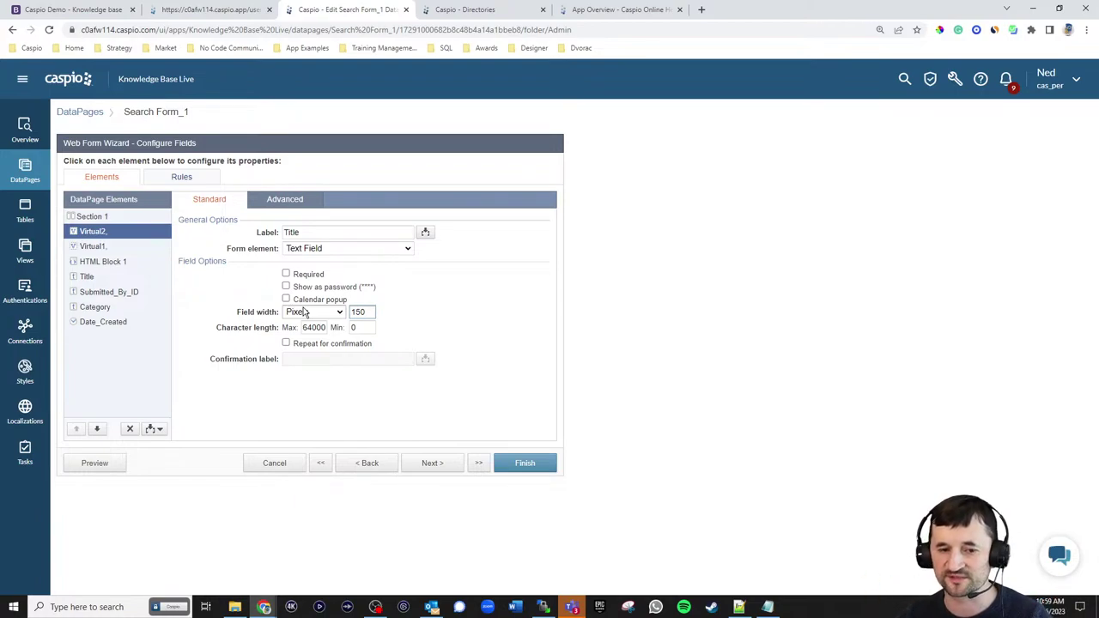
click(101, 261)
click(98, 430)
click(98, 429)
click(98, 430)
click(97, 430)
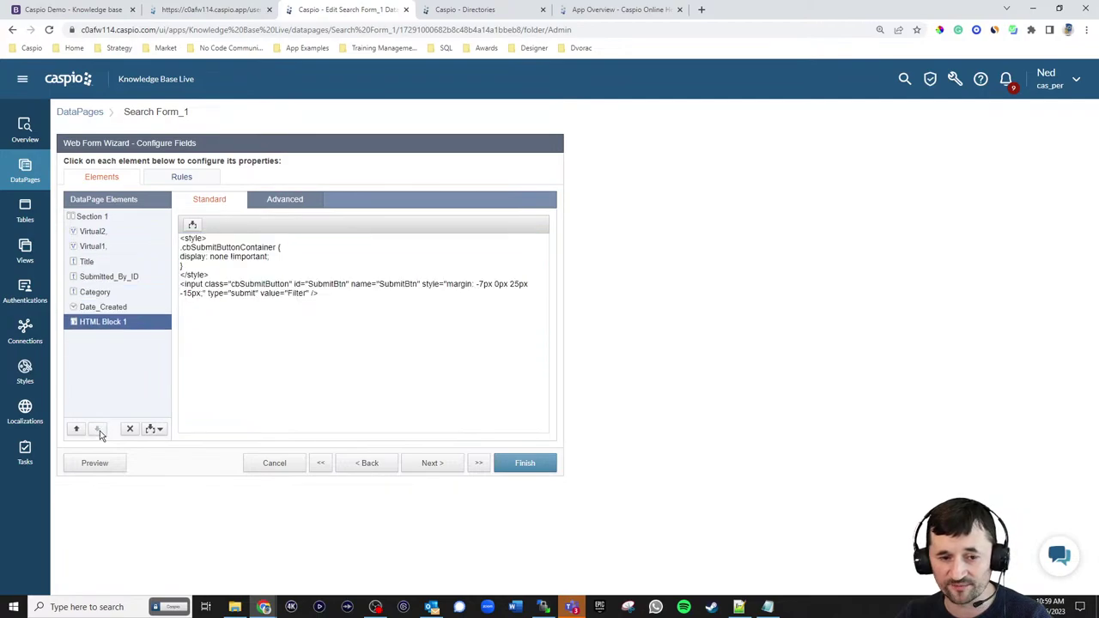
- Insert a new virtual field, Virtual3, and move it down below Virtual1
click(97, 248)
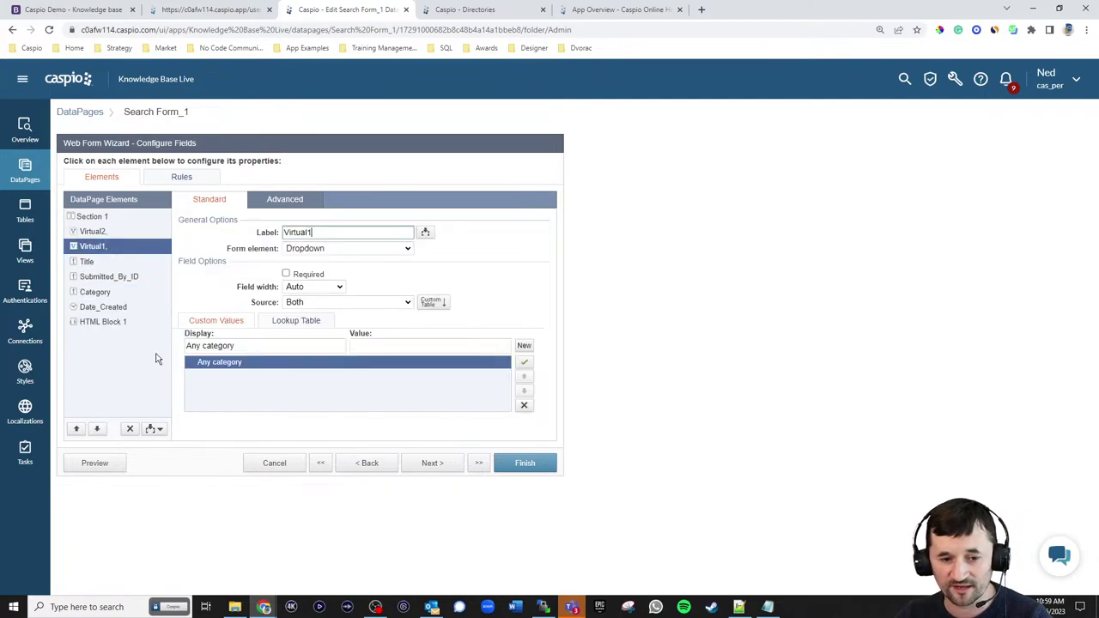
click(153, 429)
click(125, 473)
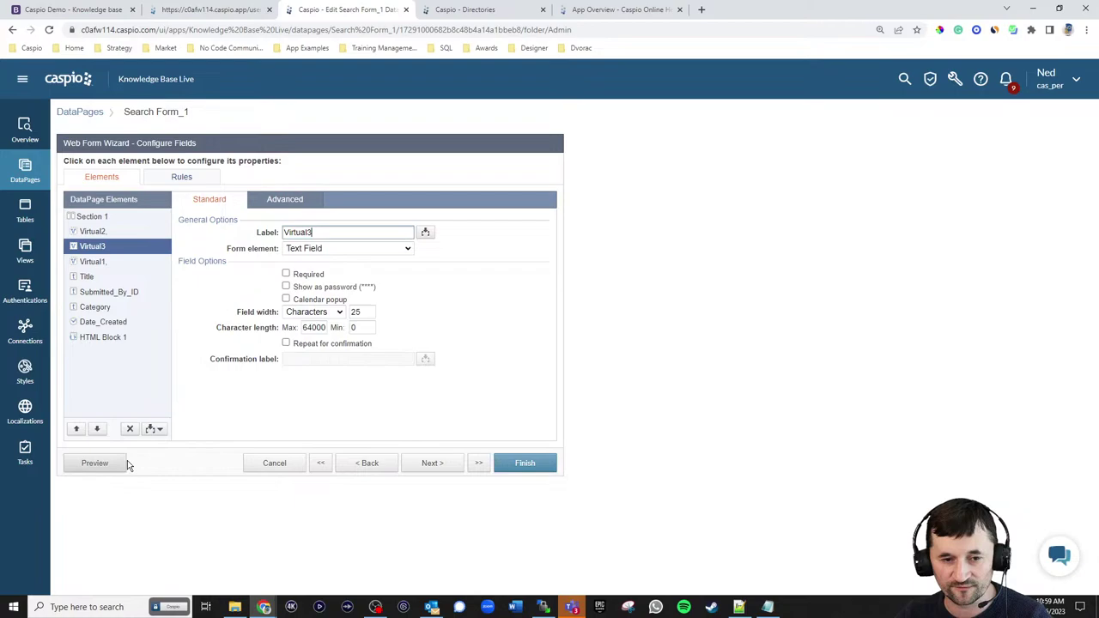
click(97, 429)
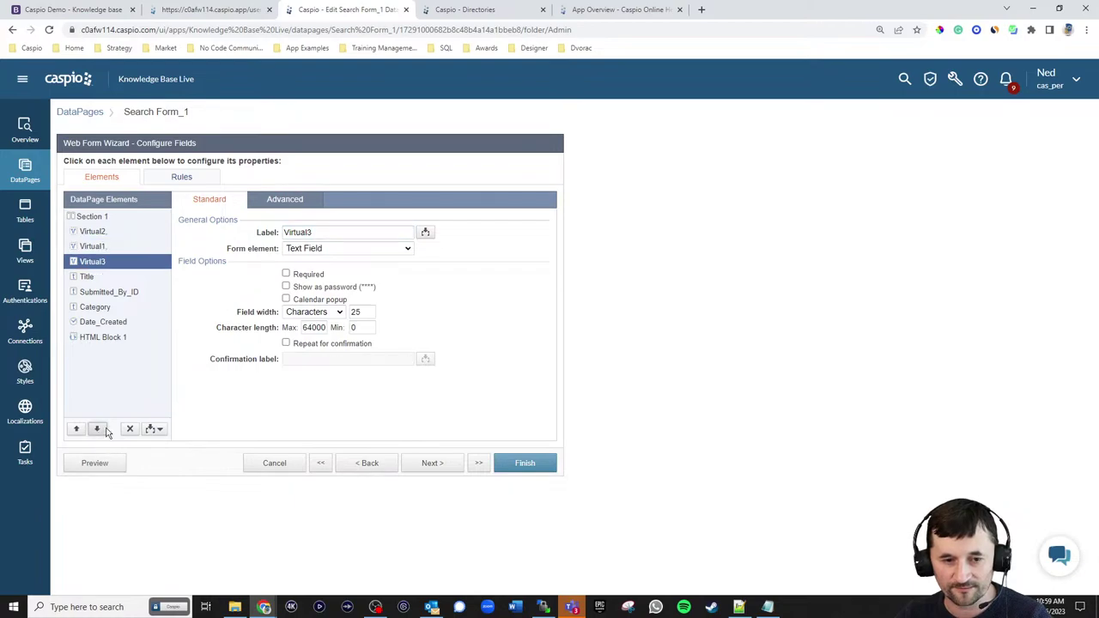
- Insert Virtual4 and Virtual5 virtual fields, moving each below the previous one
click(153, 428)
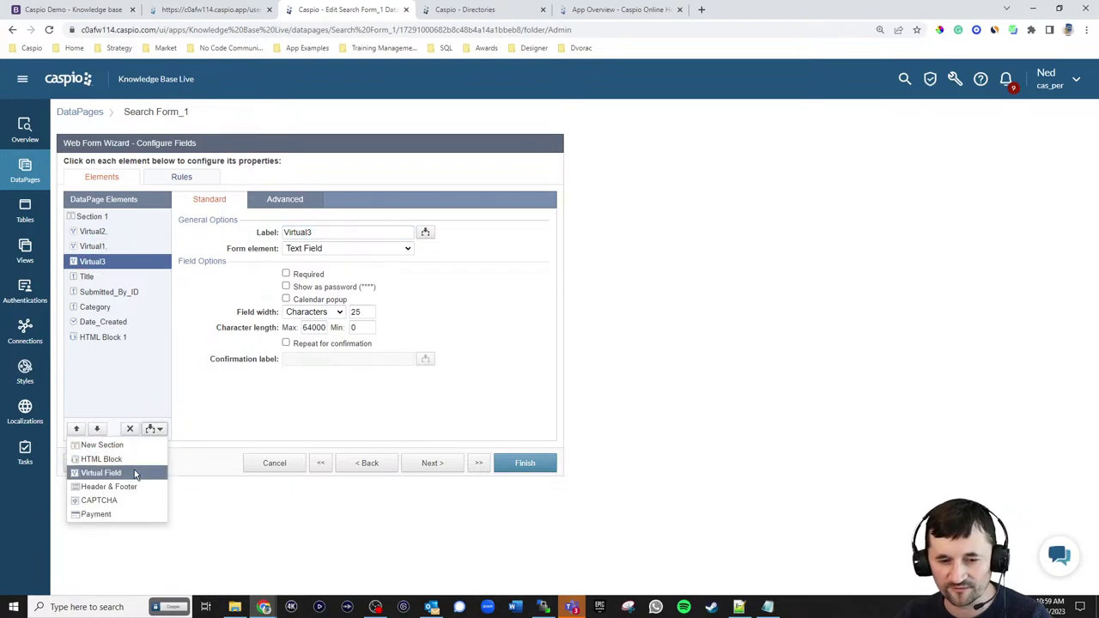
click(132, 469)
click(97, 428)
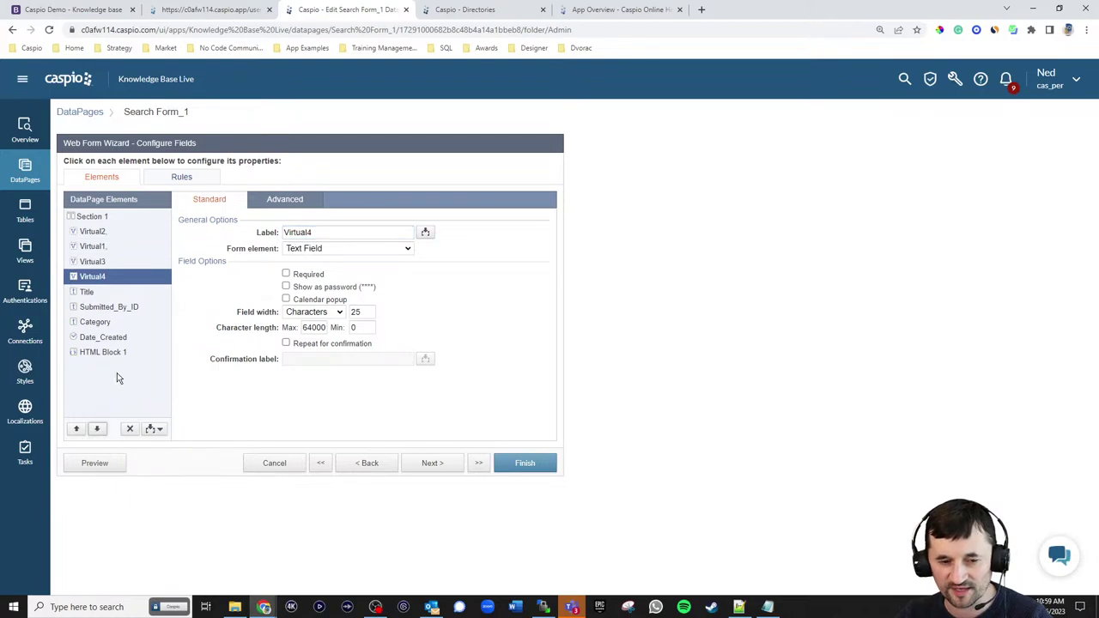
click(155, 428)
click(125, 473)
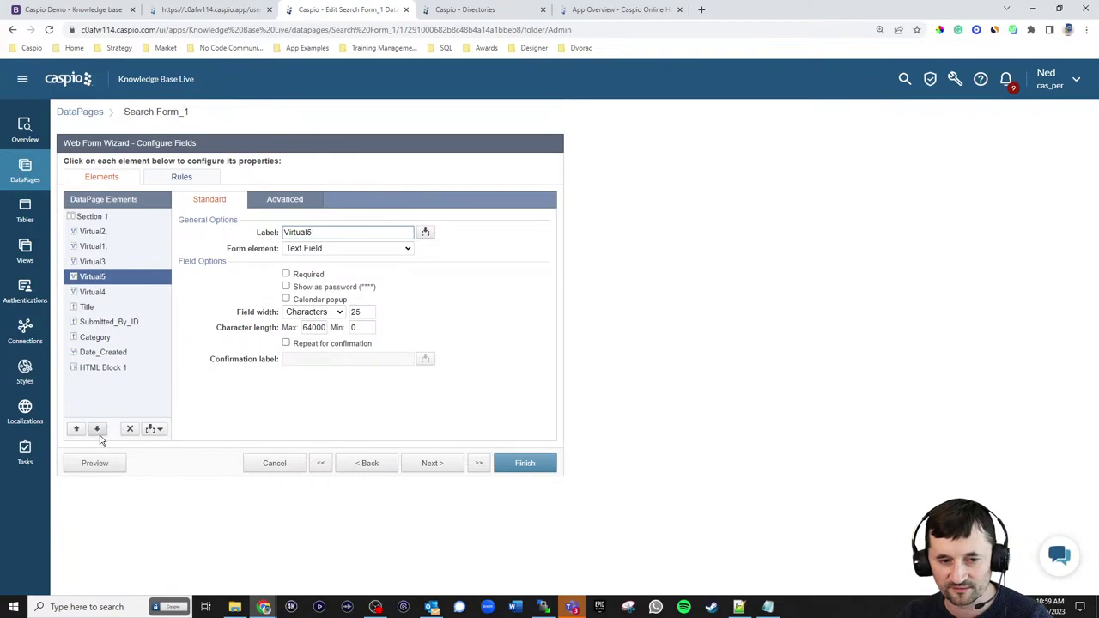
click(97, 429)
- Review the standard and advanced settings of Virtual2 and the Virtual1 category dropdown
click(101, 233)
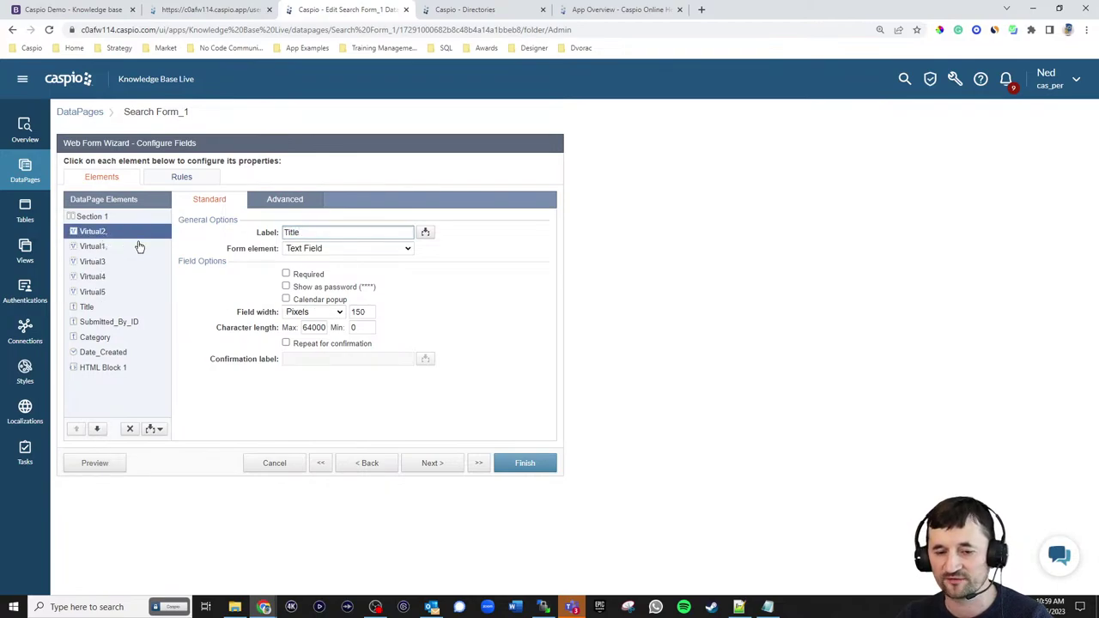
click(258, 201)
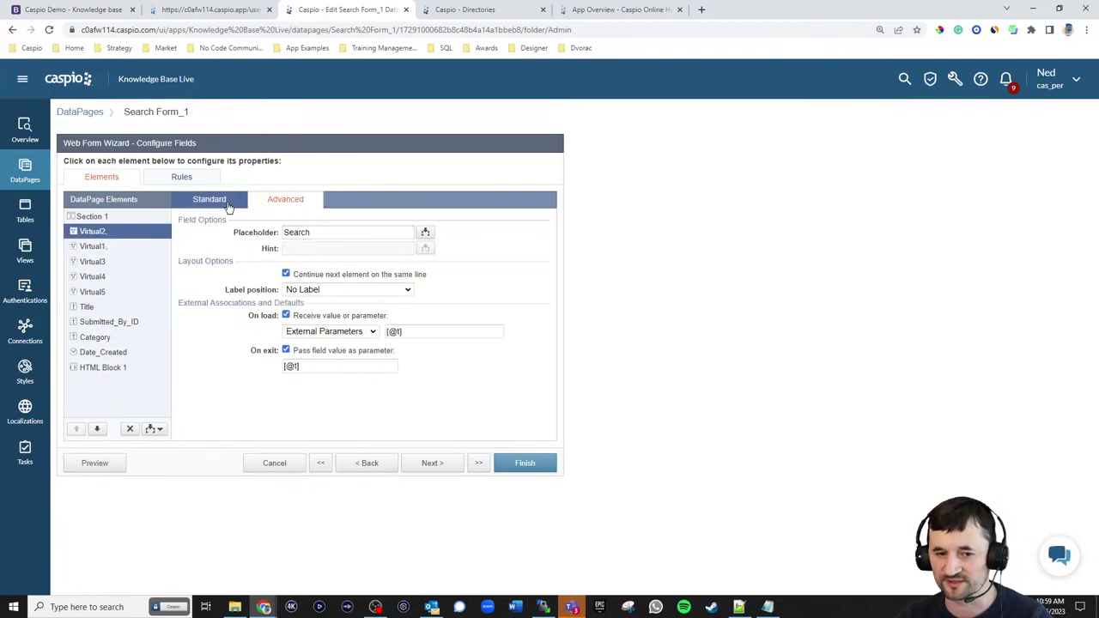
click(234, 203)
click(90, 250)
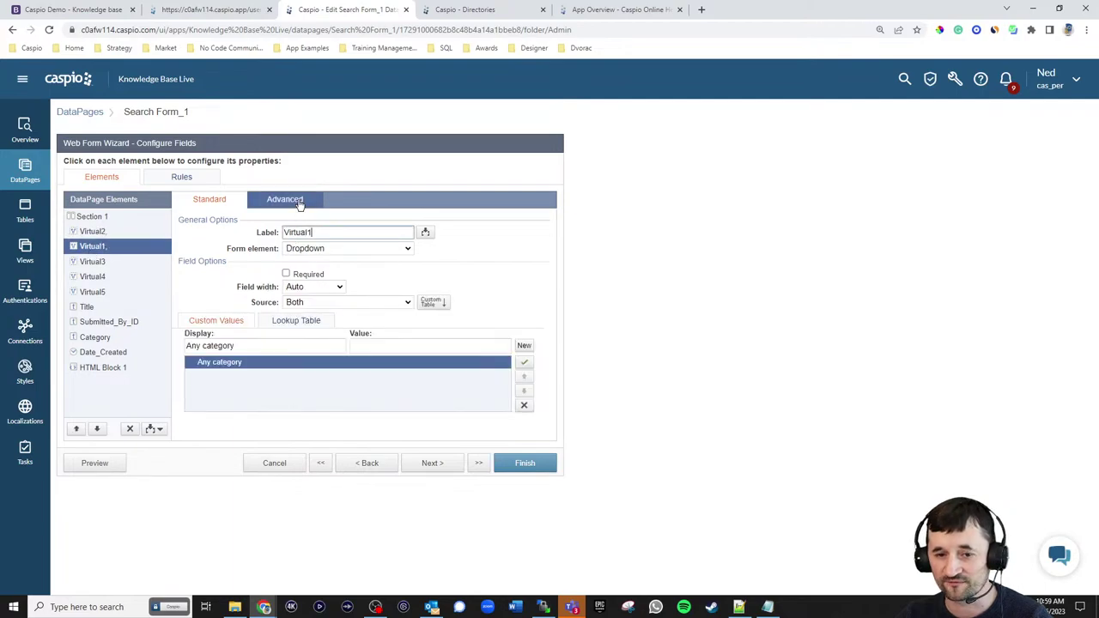
click(292, 201)
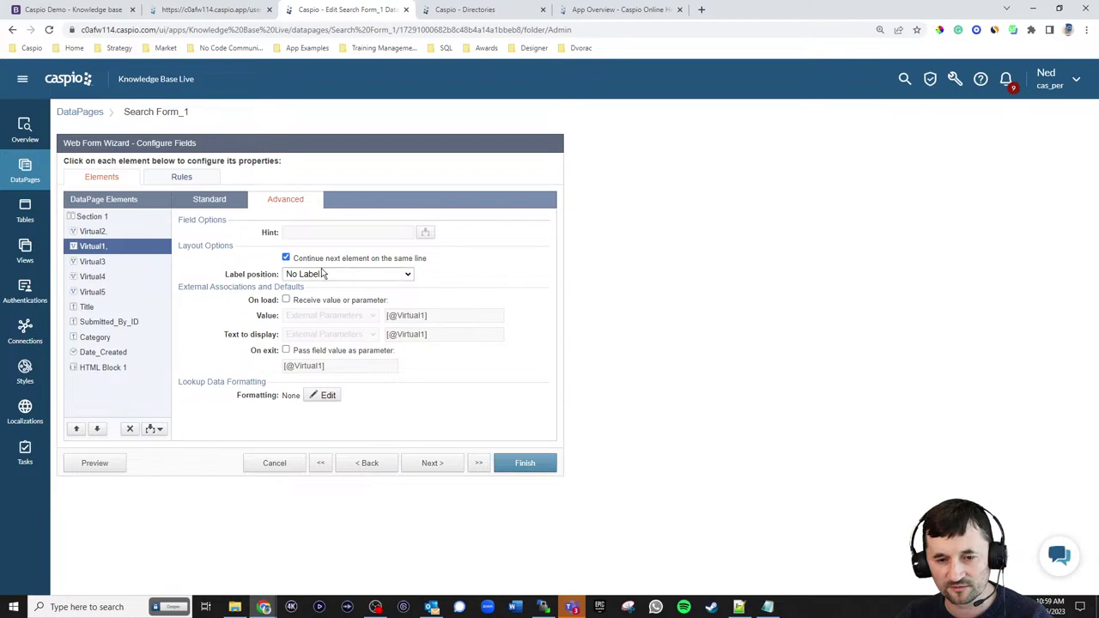
click(215, 205)
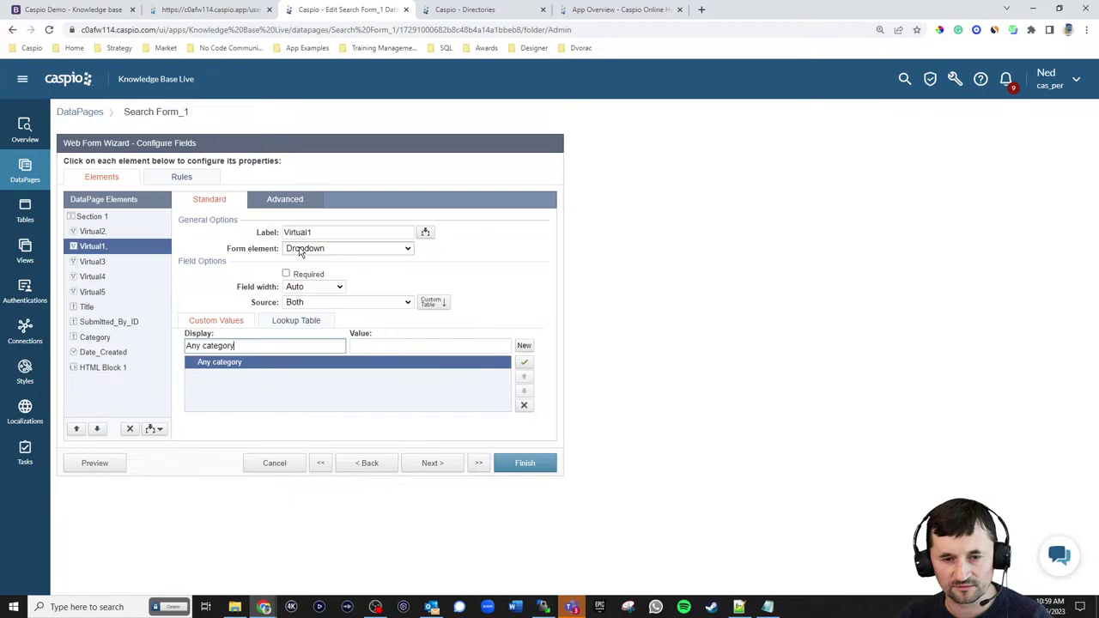
click(291, 206)
- Enable Receive value and Pass field value on Virtual1, editing both parameter names
click(330, 301)
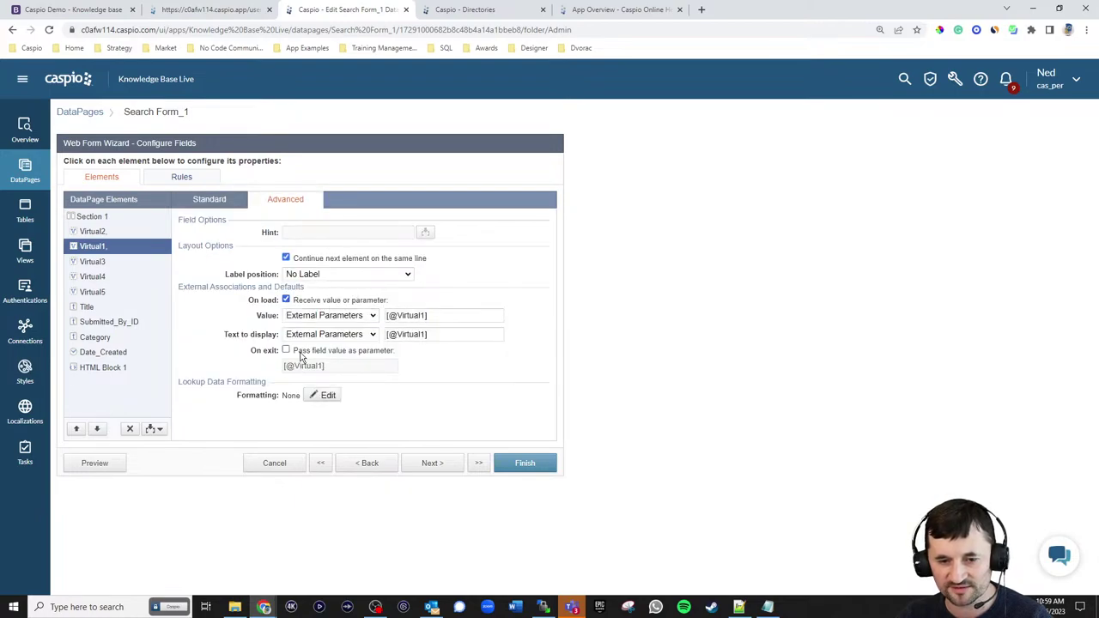
click(287, 351)
drag(296, 365, 330, 366)
text(d)
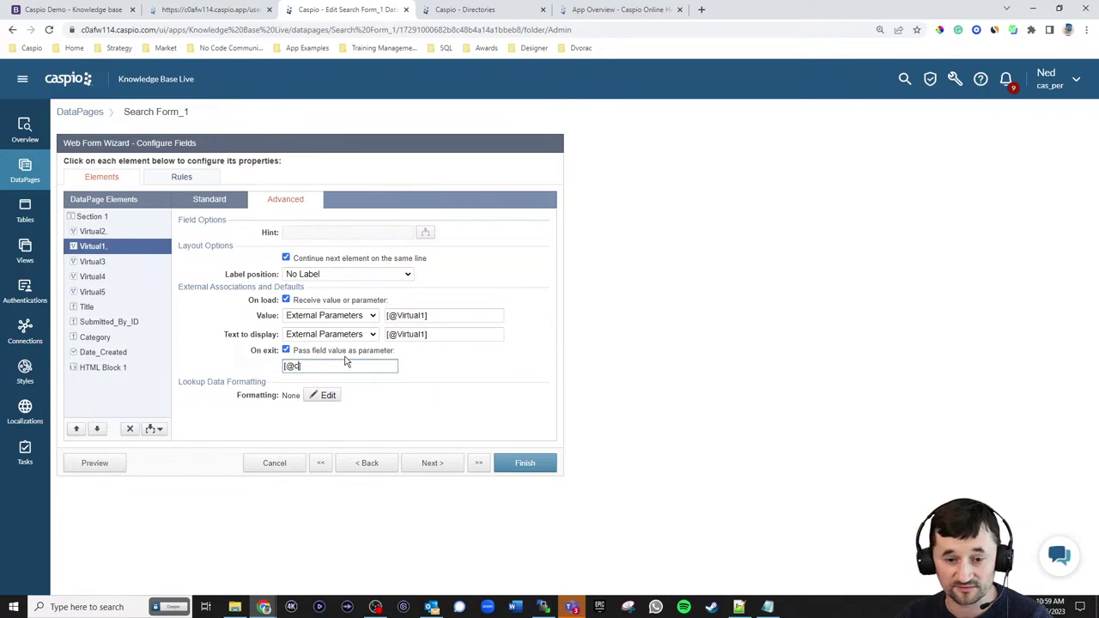
drag(397, 315, 426, 315)
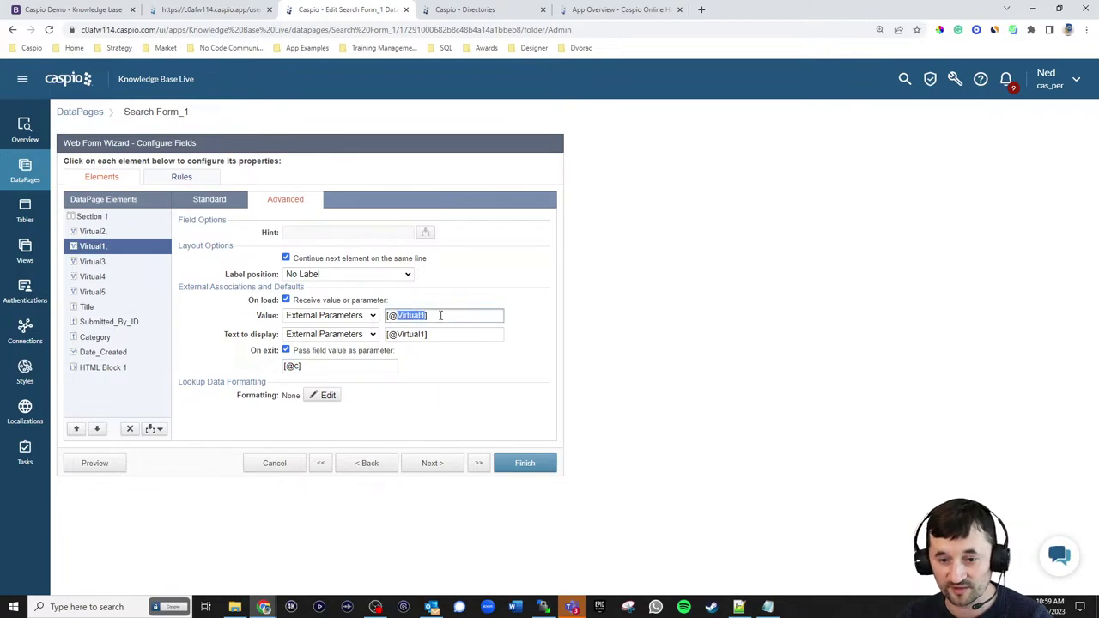
text(d)
click(213, 203)
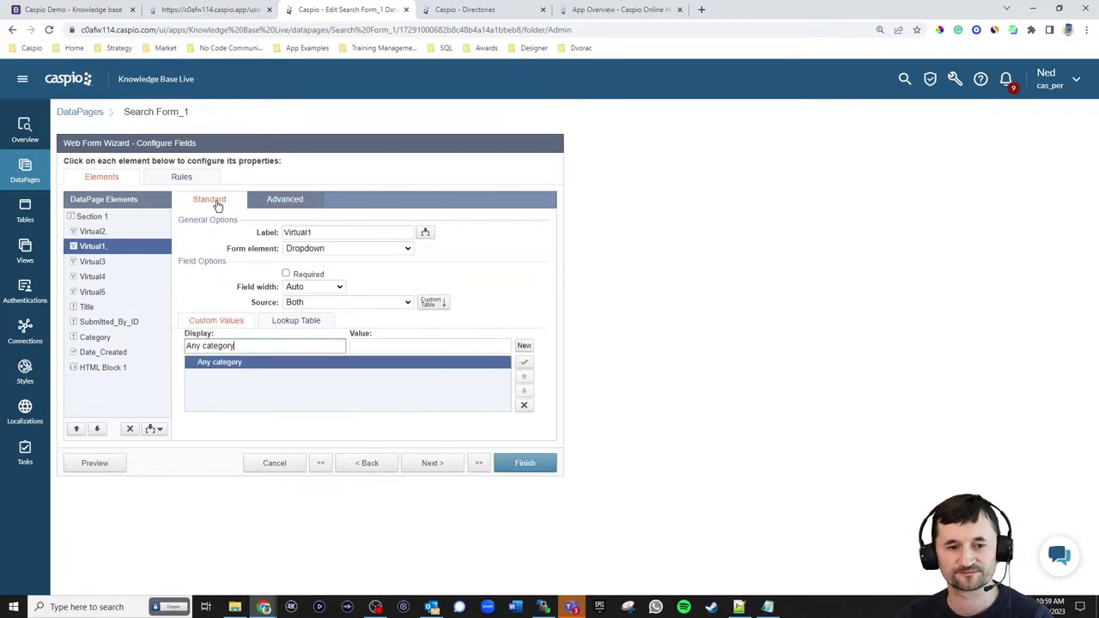
click(99, 262)
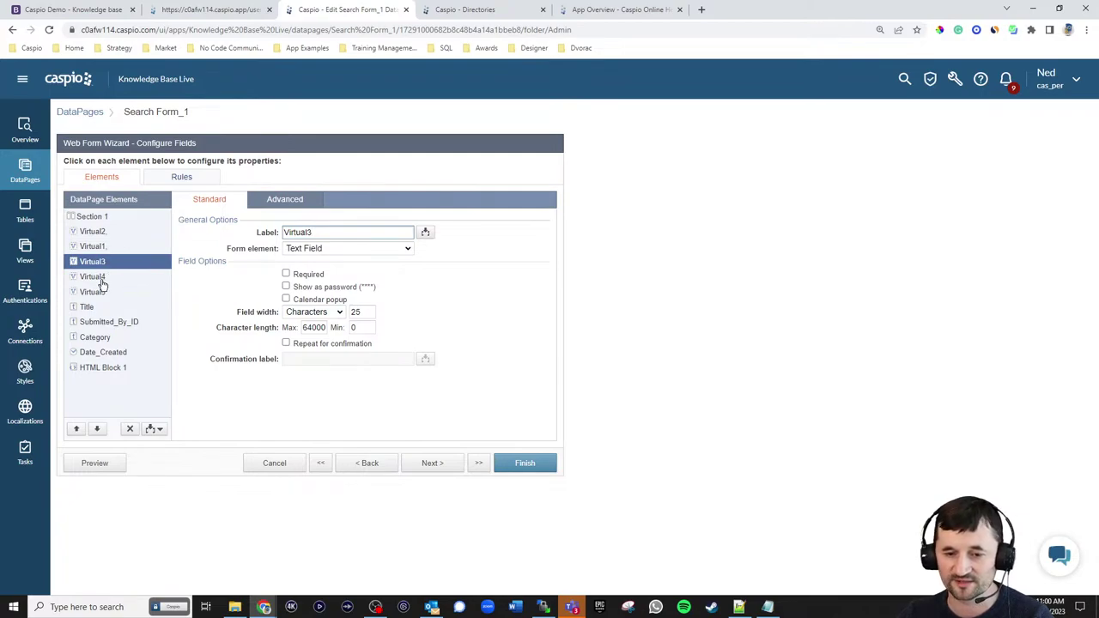
- Size Virtual3 in pixels, give it placeholder 'Date (from)' and hide its label
click(313, 312)
click(314, 334)
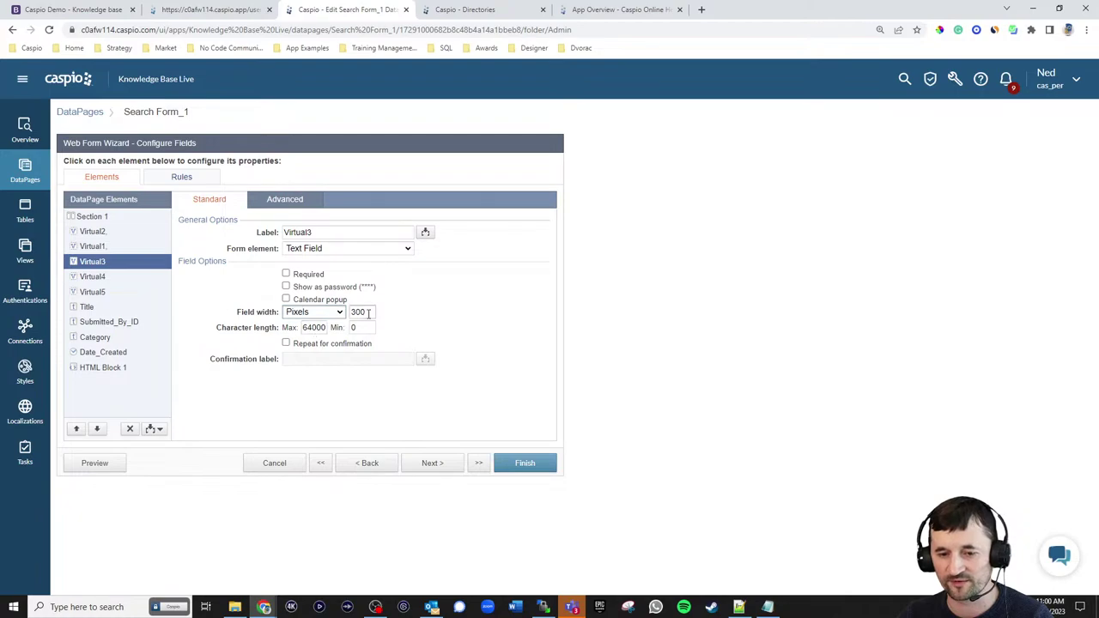
drag(370, 313, 326, 312)
text(150)
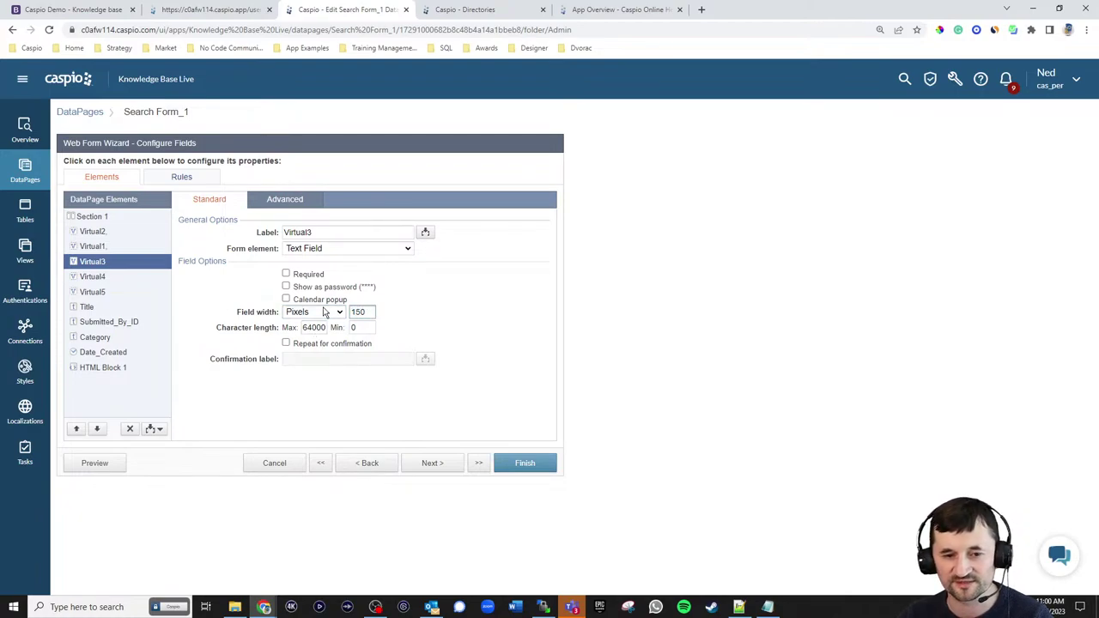
click(295, 204)
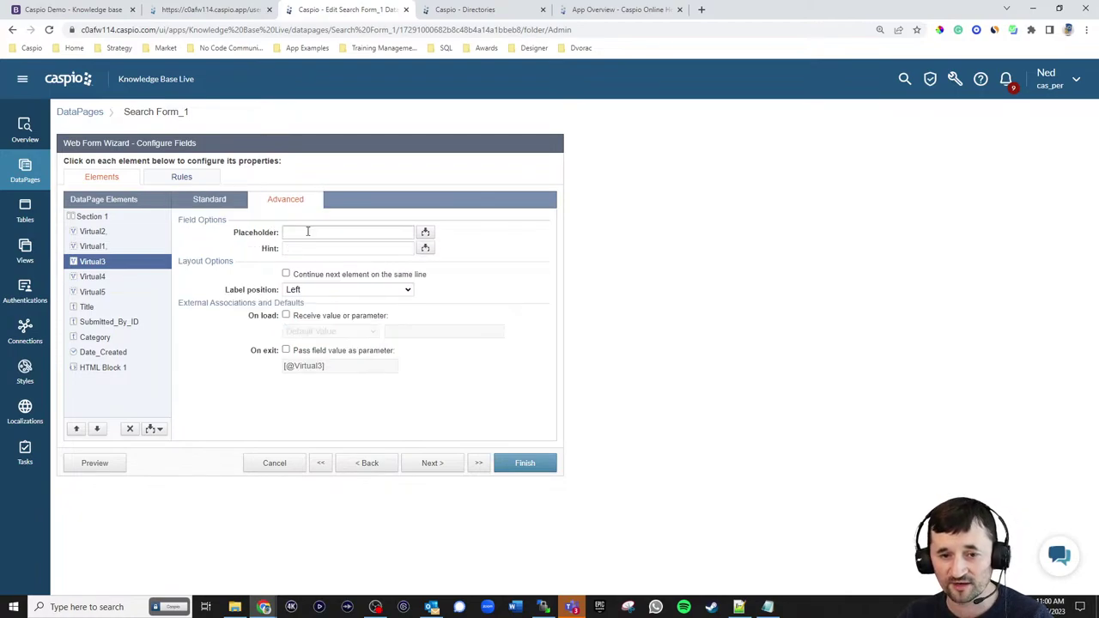
click(307, 232)
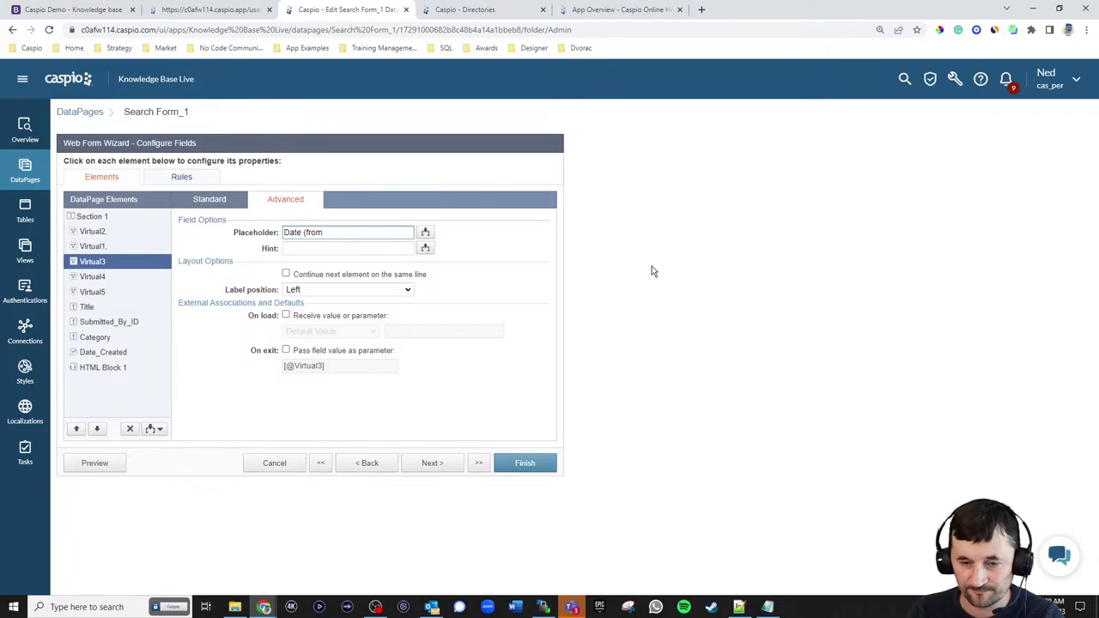
text(Date (from))
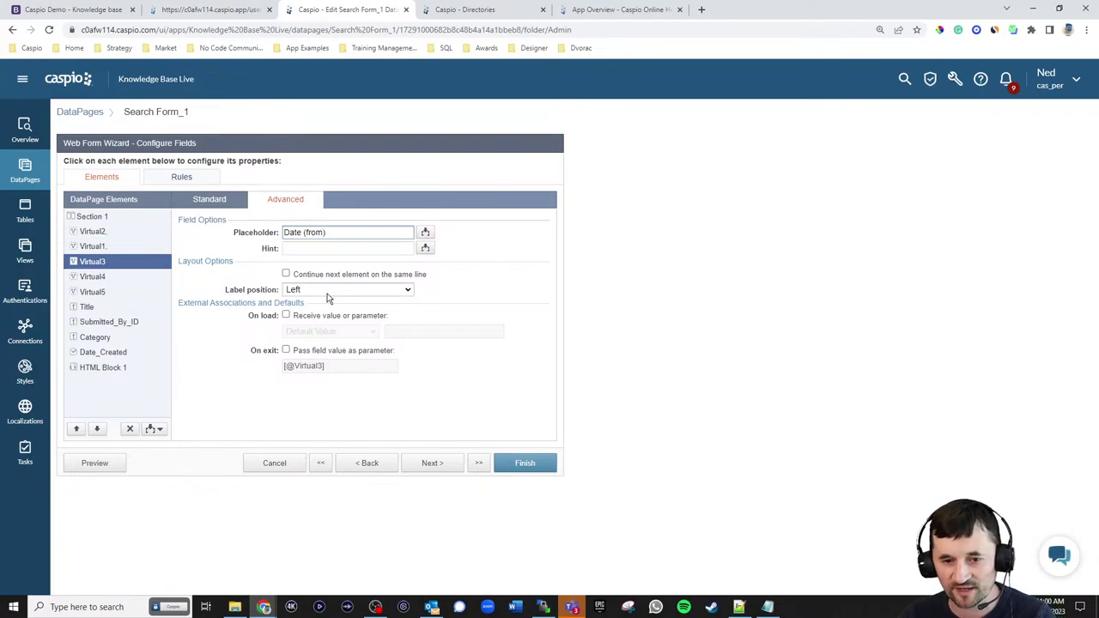
click(344, 289)
click(316, 324)
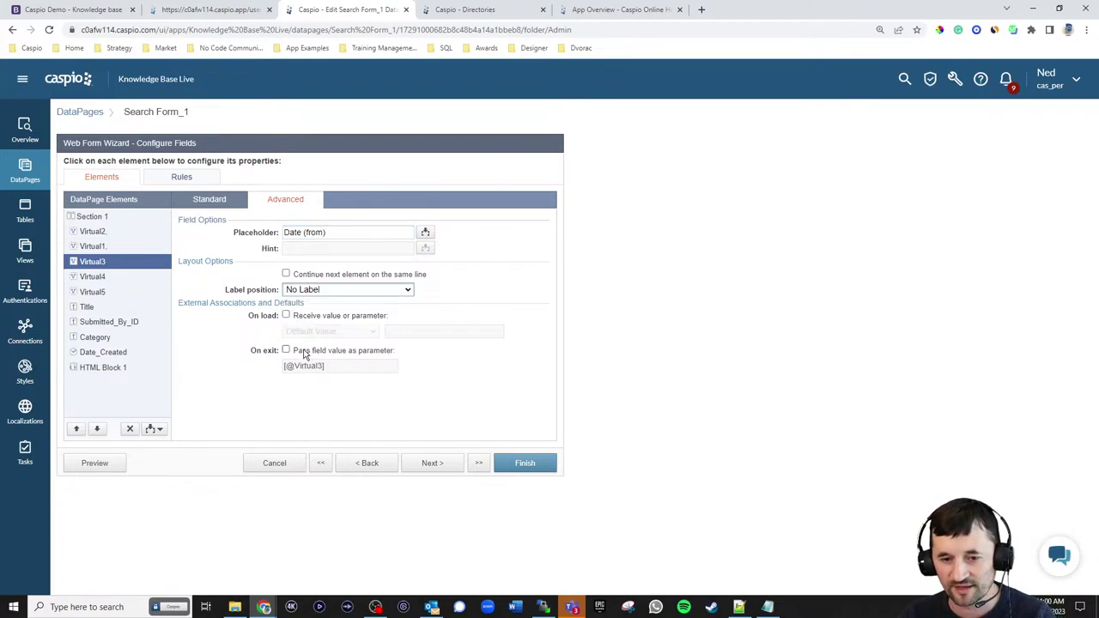
- Make Virtual3 pass its value on exit and load the df external parameter, keeping the next element inline
click(286, 351)
drag(294, 367, 318, 369)
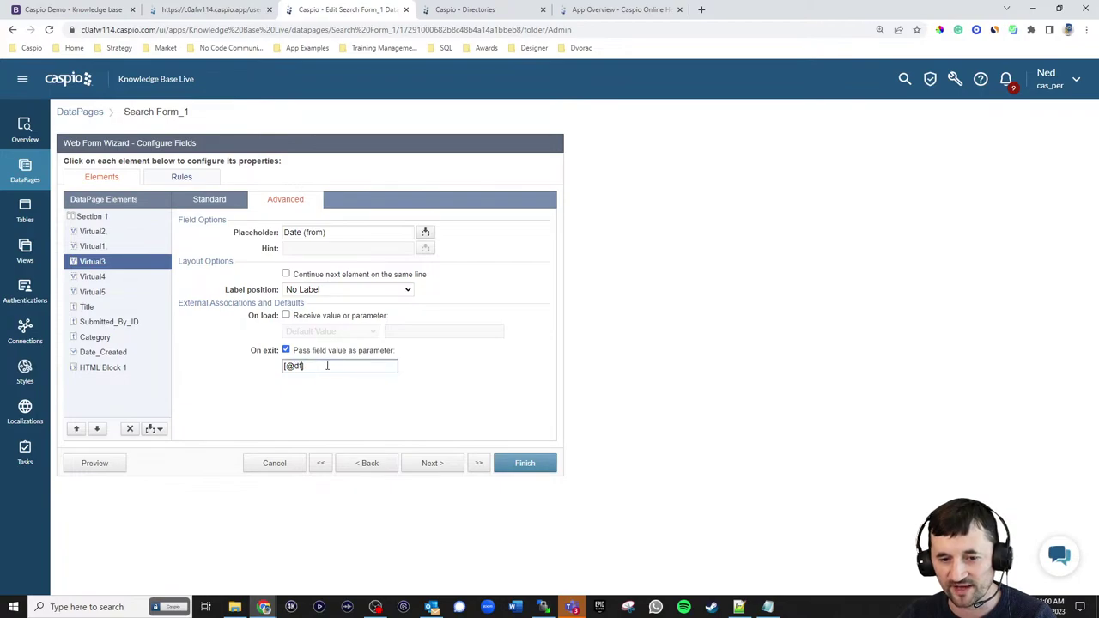
click(321, 316)
click(327, 332)
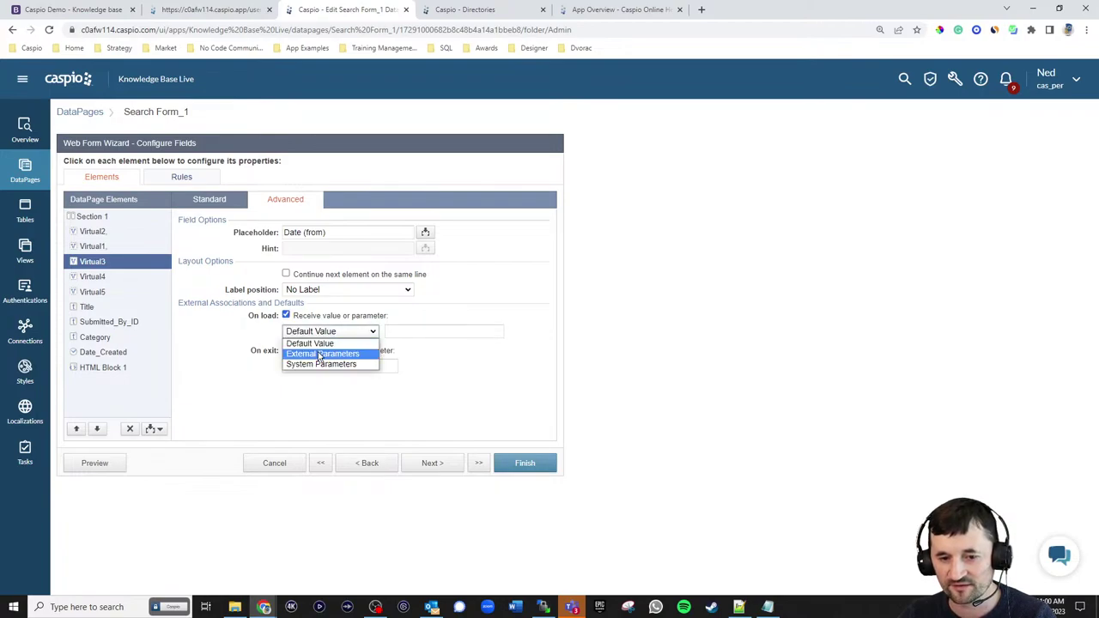
click(322, 354)
drag(397, 331, 423, 331)
text(d)
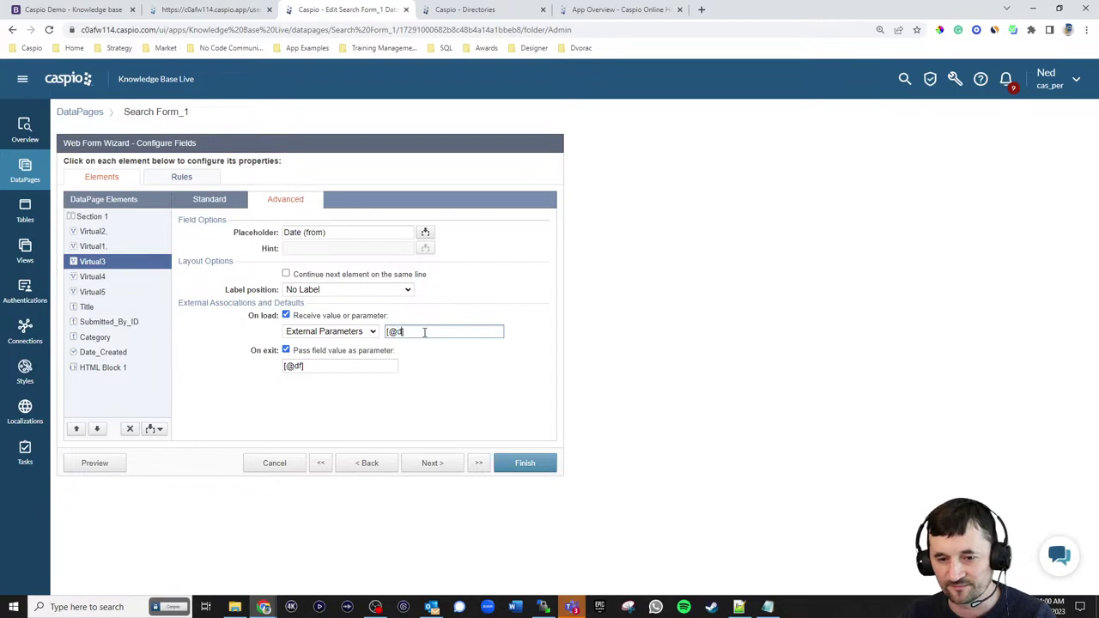
text(f)
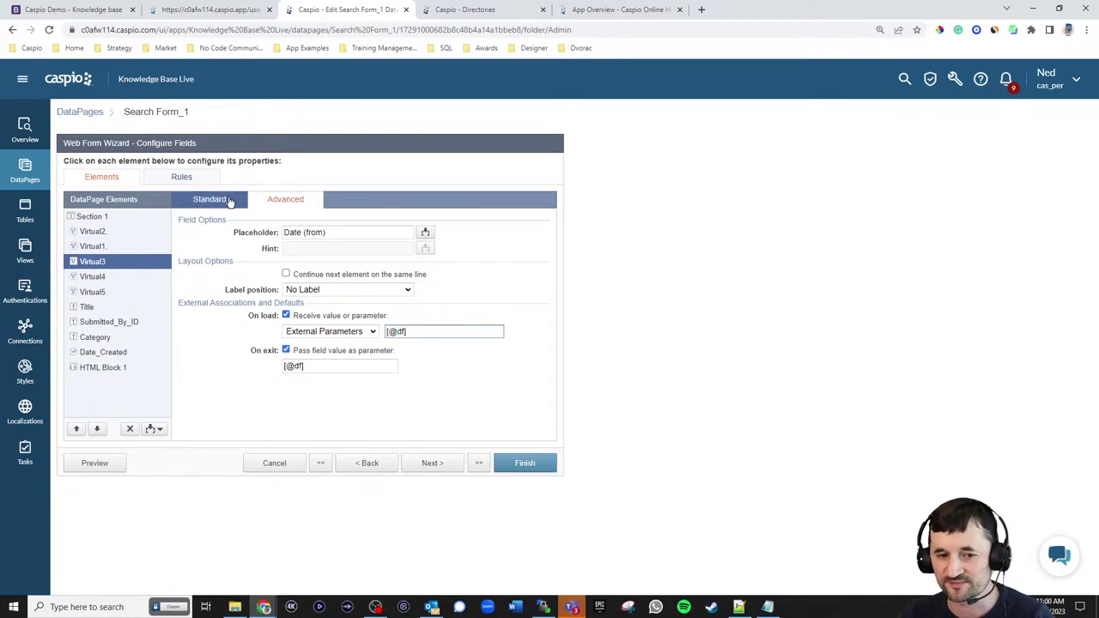
click(303, 278)
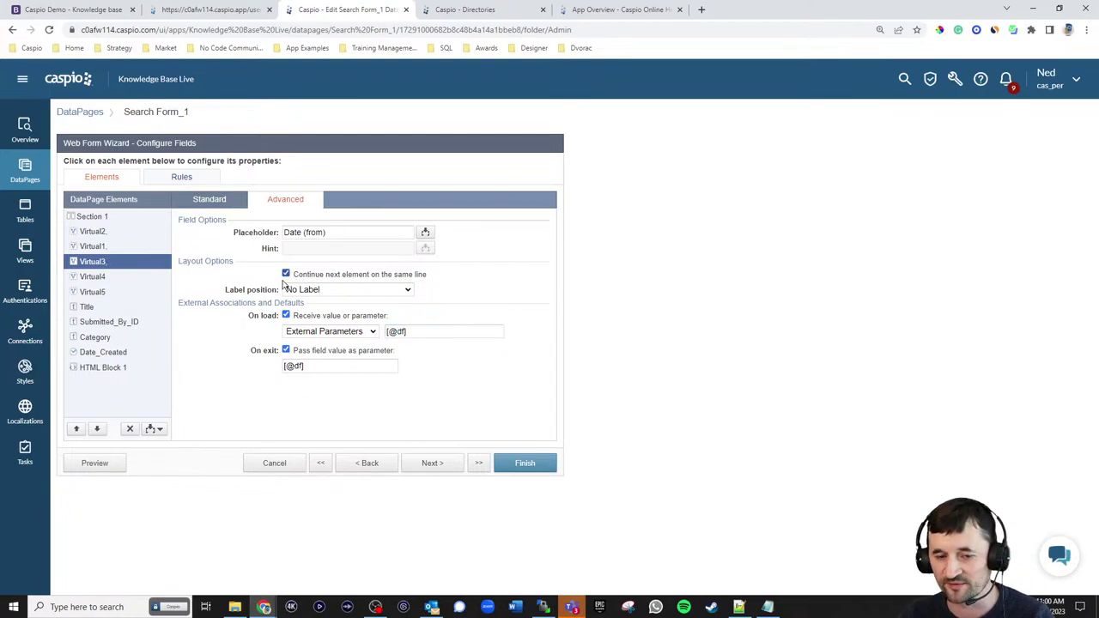
- Give Virtual4 the placeholder 'Date (to)' and hide its label
click(96, 278)
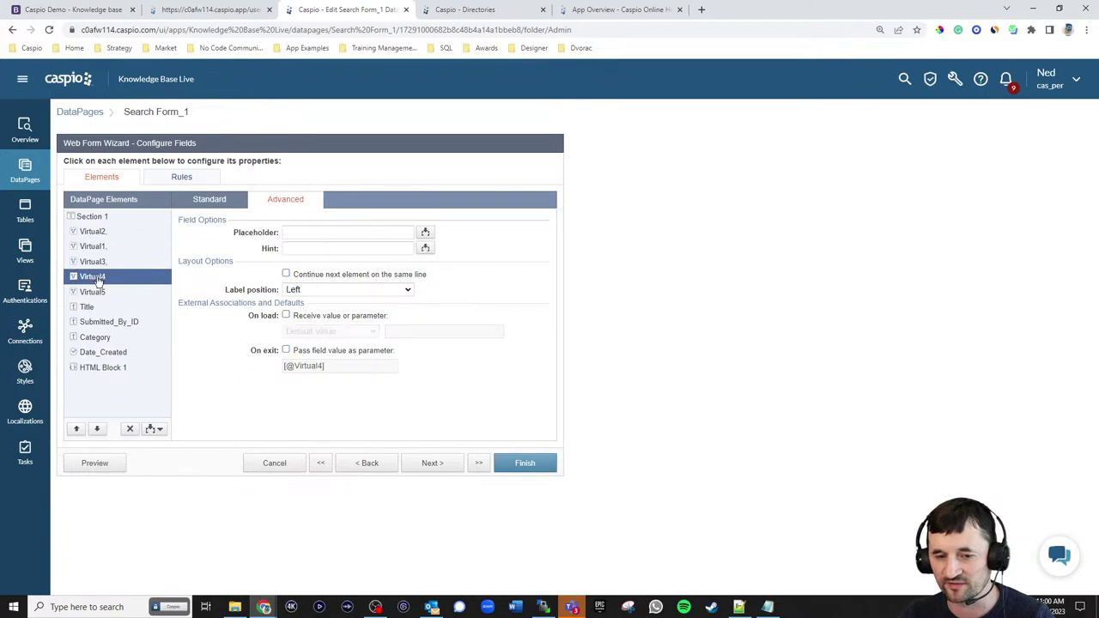
click(313, 232)
text(Date (to)
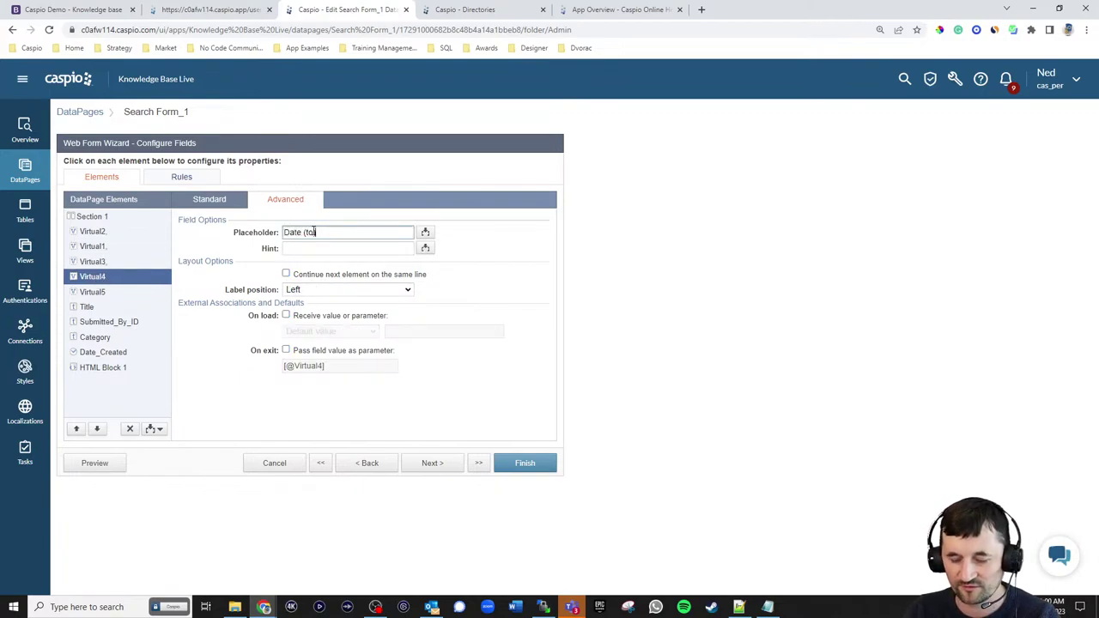
text())
click(326, 290)
click(322, 317)
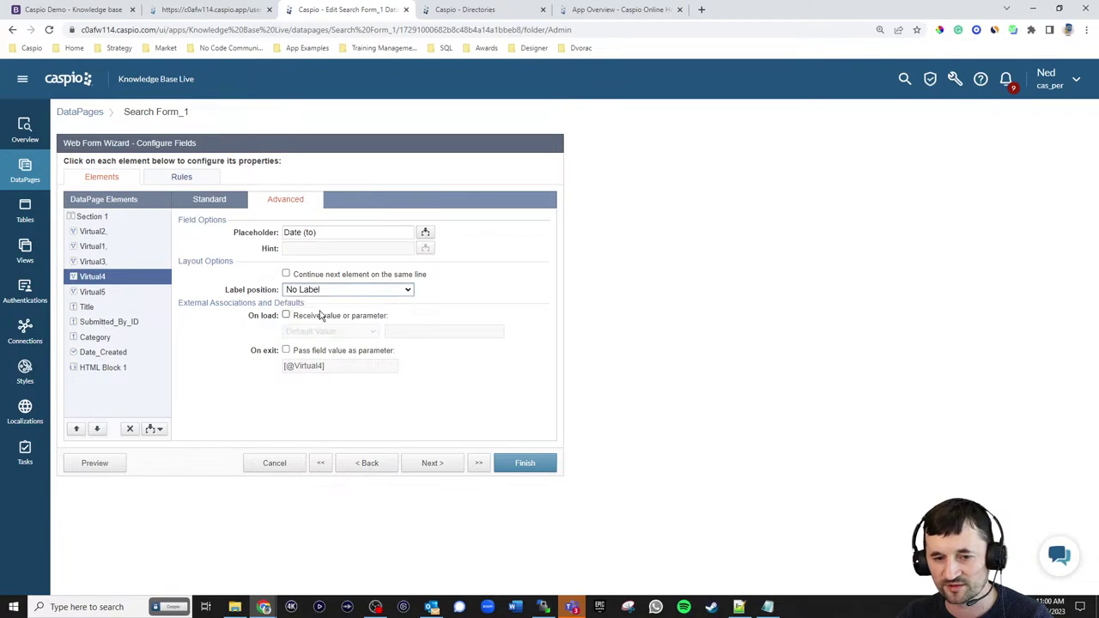
click(318, 316)
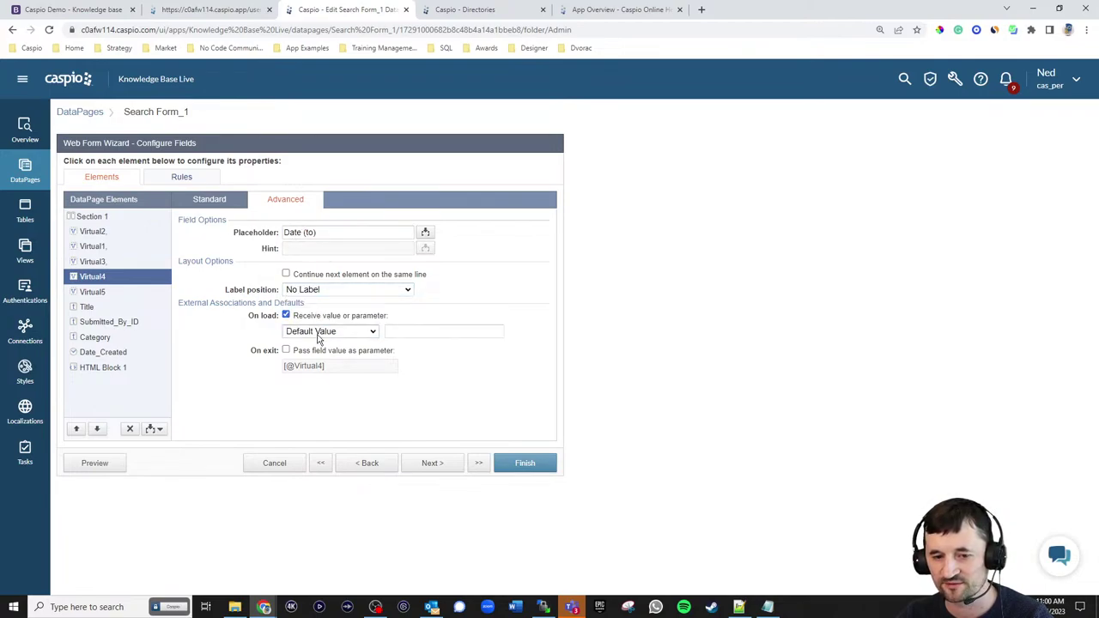
click(301, 351)
drag(295, 366, 320, 366)
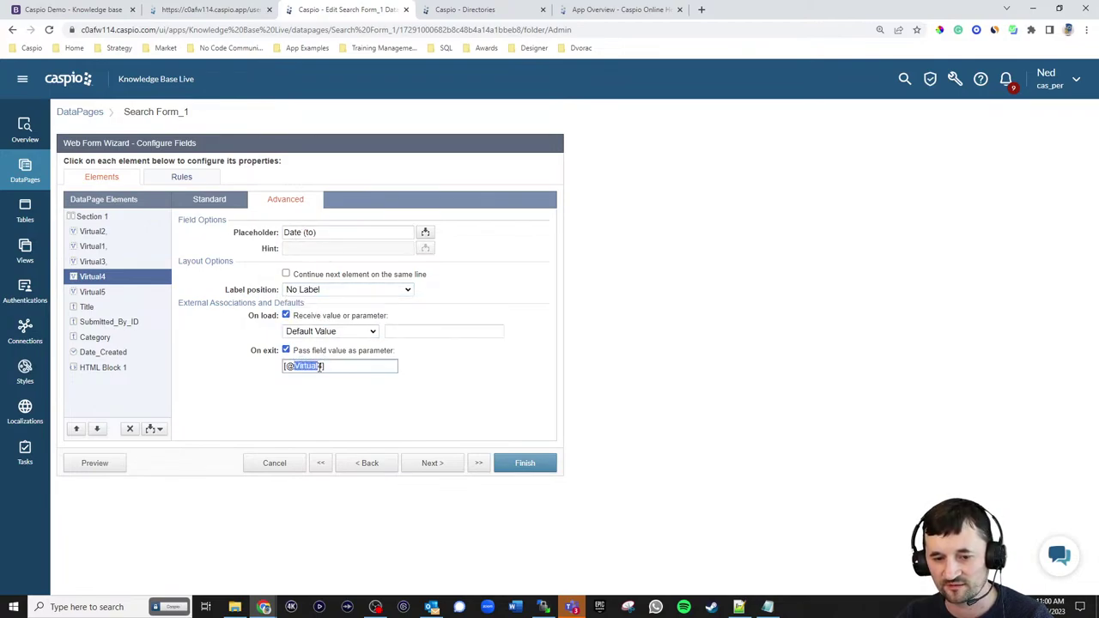
text(dt)
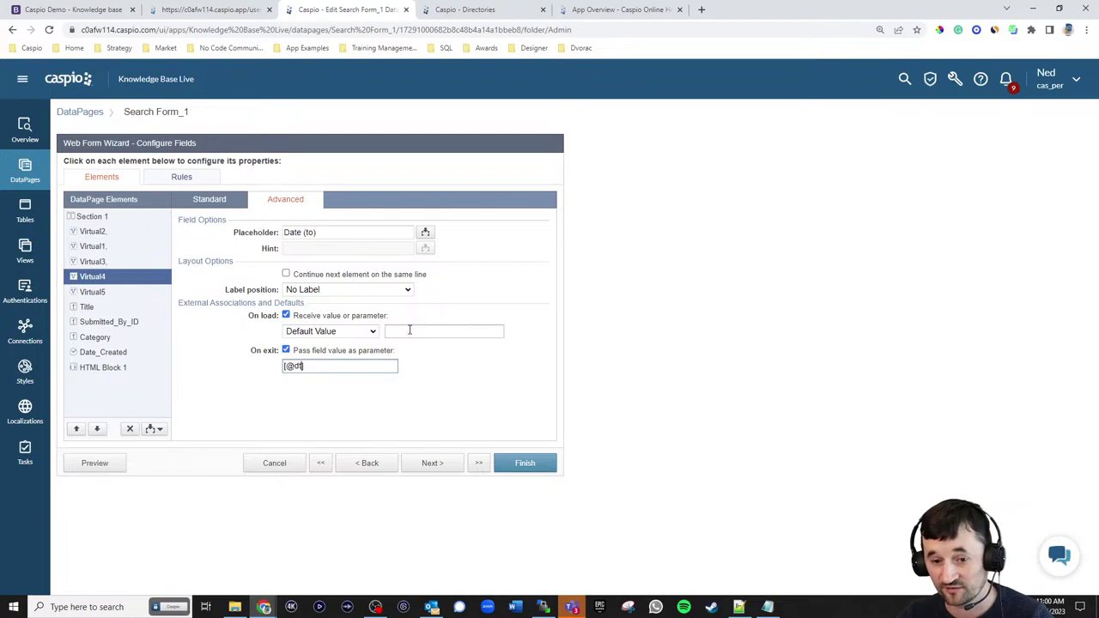
click(331, 331)
click(319, 352)
drag(397, 332, 422, 332)
text(dt)
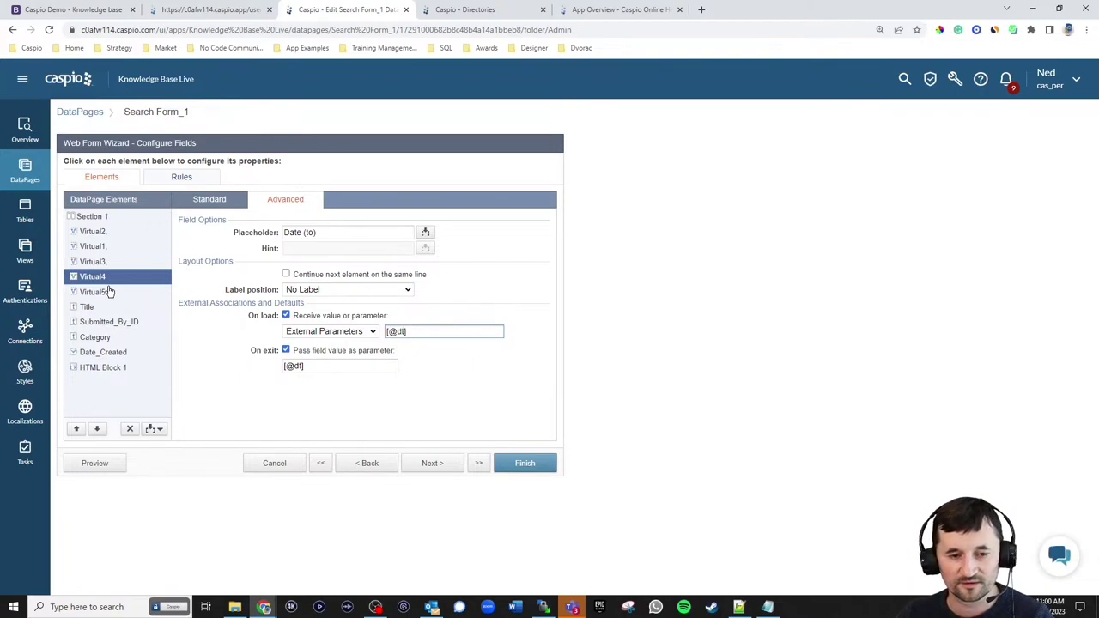
click(209, 202)
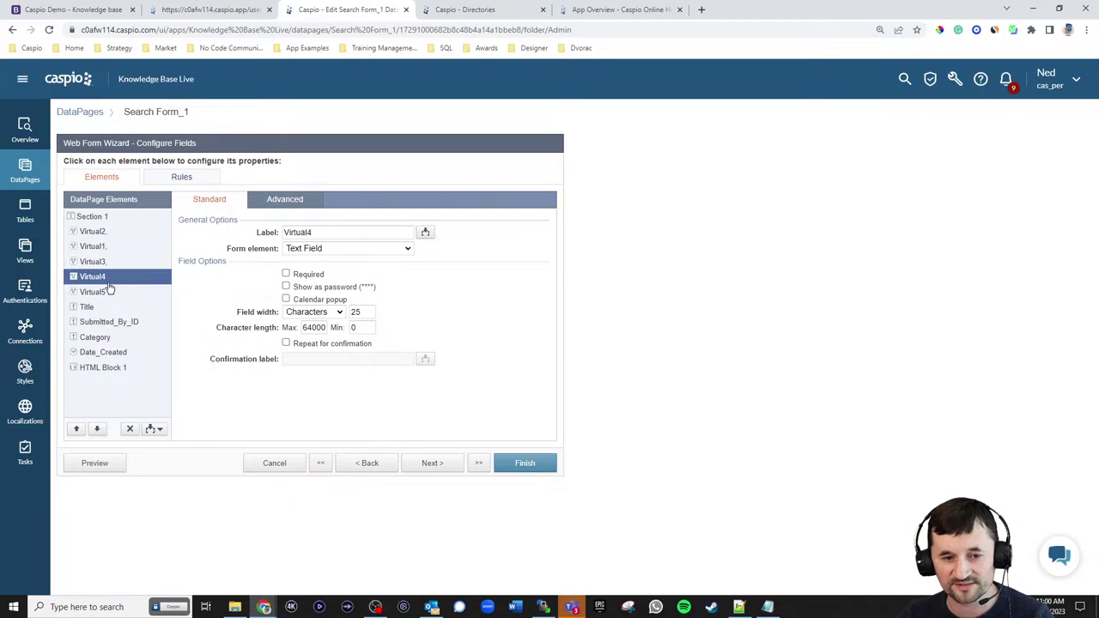
click(292, 200)
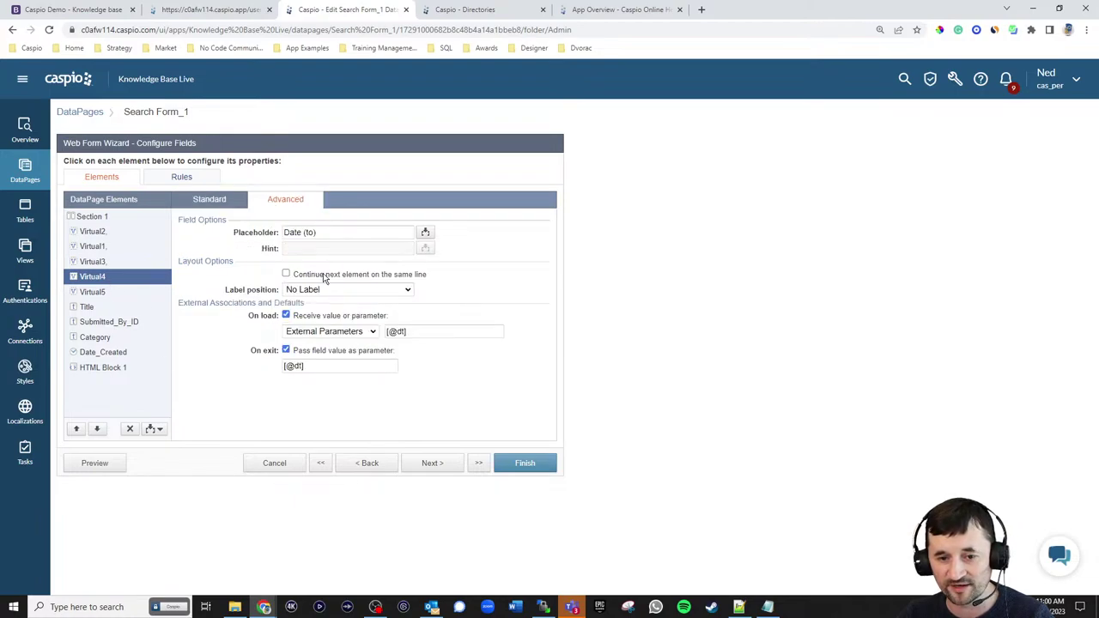
click(110, 294)
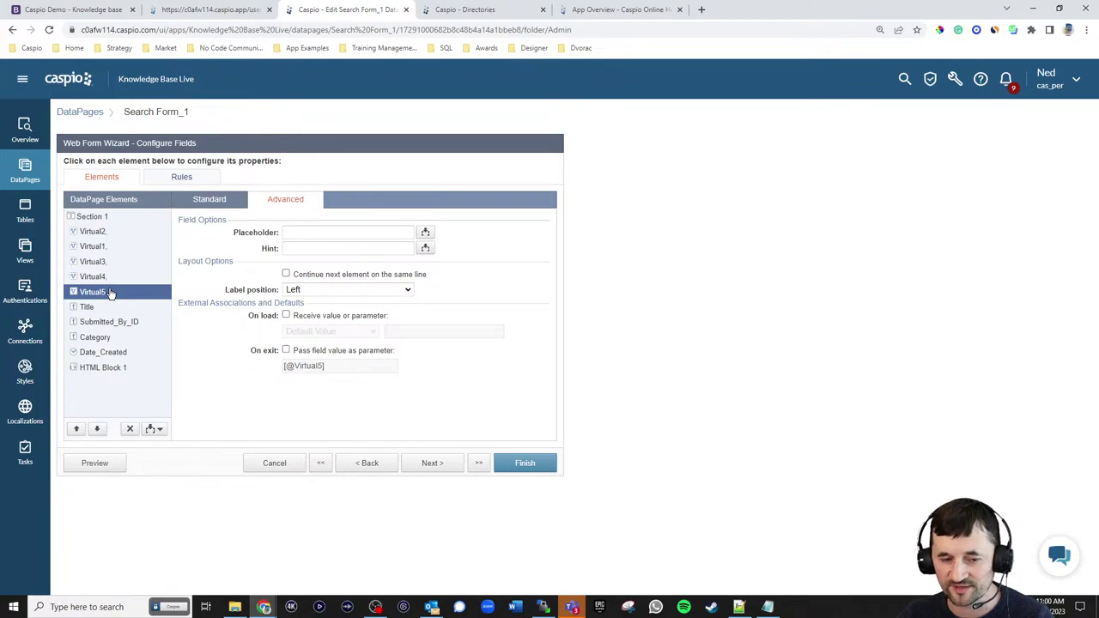
- Turn Virtual5 into a dropdown with a custom 'Search Any' option that has an empty value
click(207, 202)
click(312, 248)
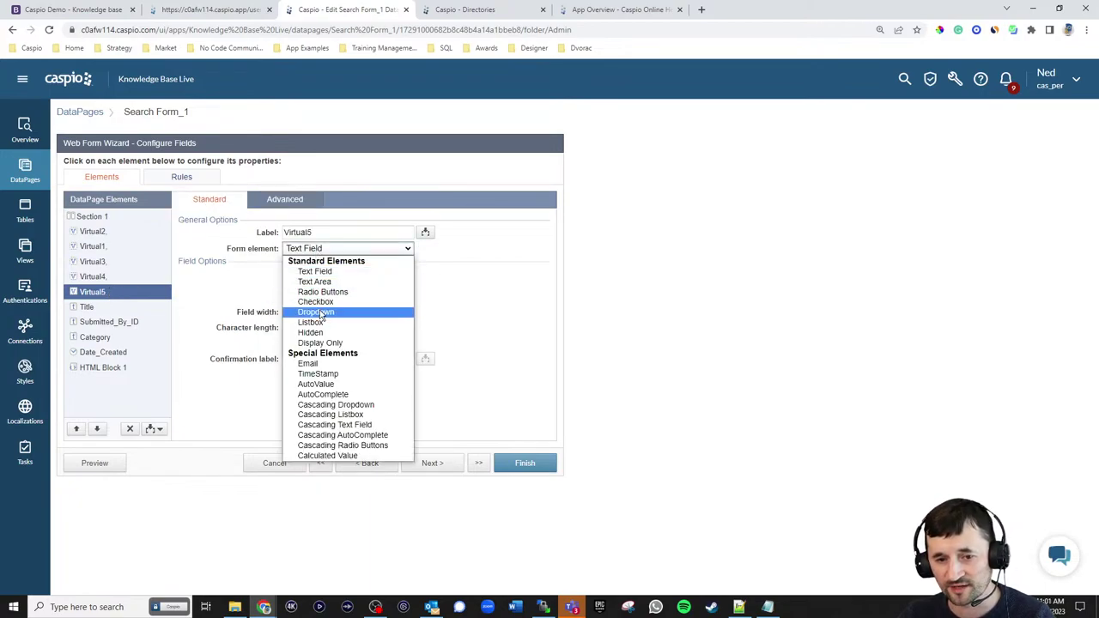
click(318, 313)
click(327, 304)
click(321, 335)
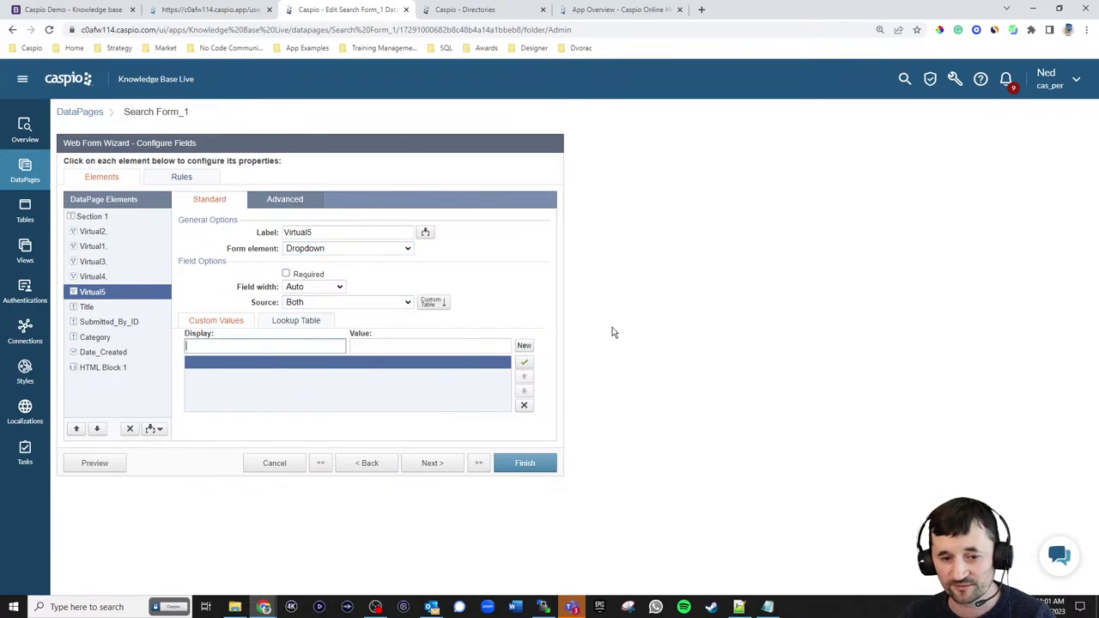
text(Search Any)
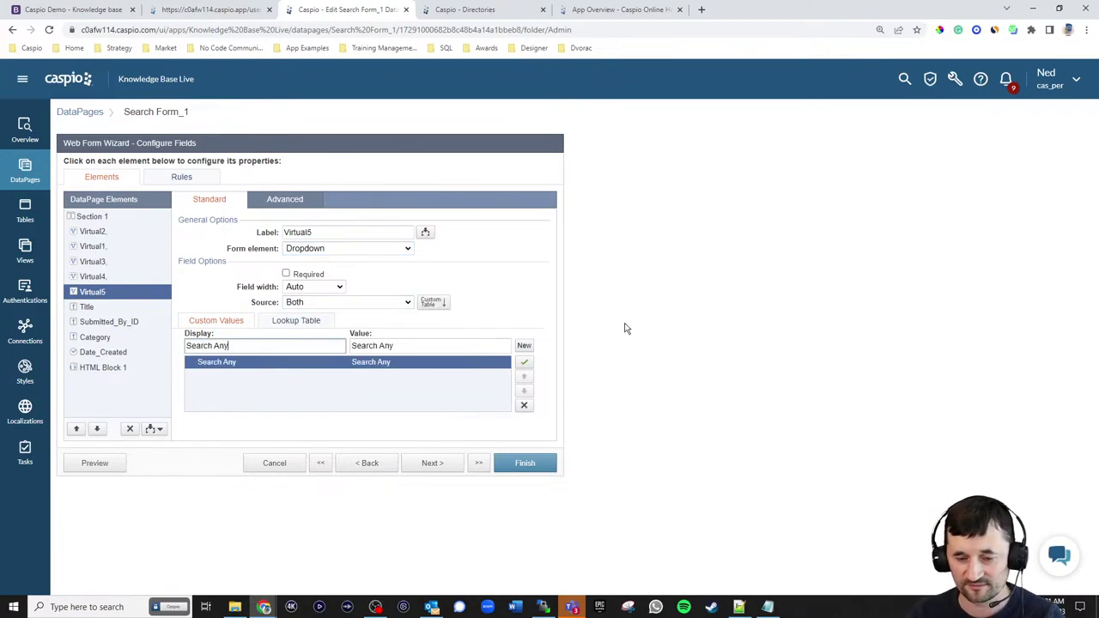
click(409, 347)
key(ctrl+a)
key(BackSpace)
- Fill Virtual5's options from the kb_np_tbl_users_live lookup table, displaying Full_Name
click(295, 320)
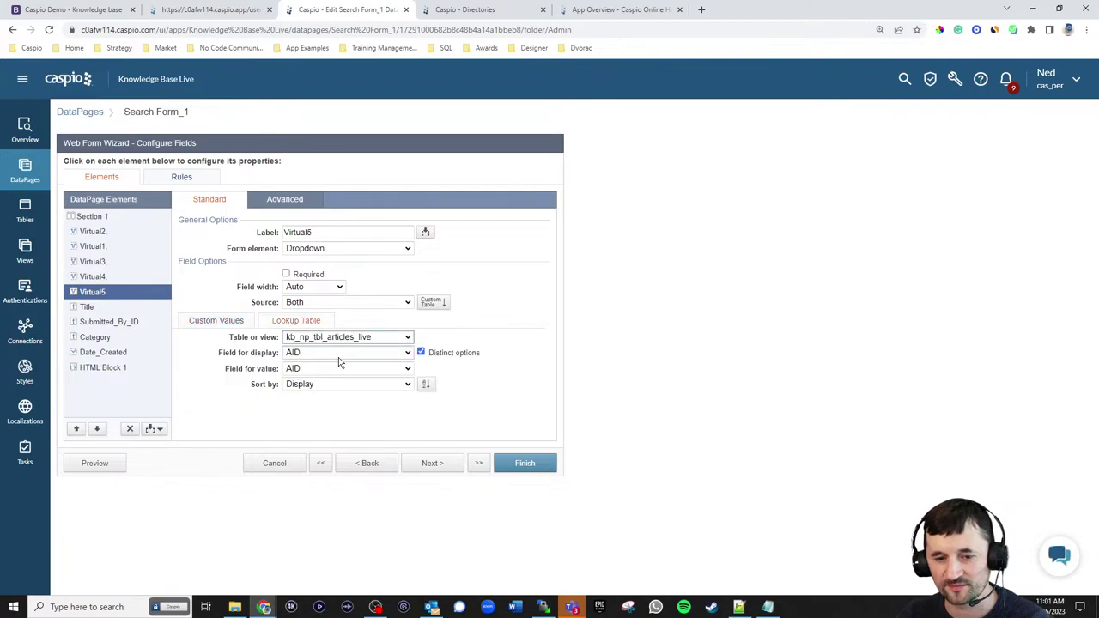
click(361, 338)
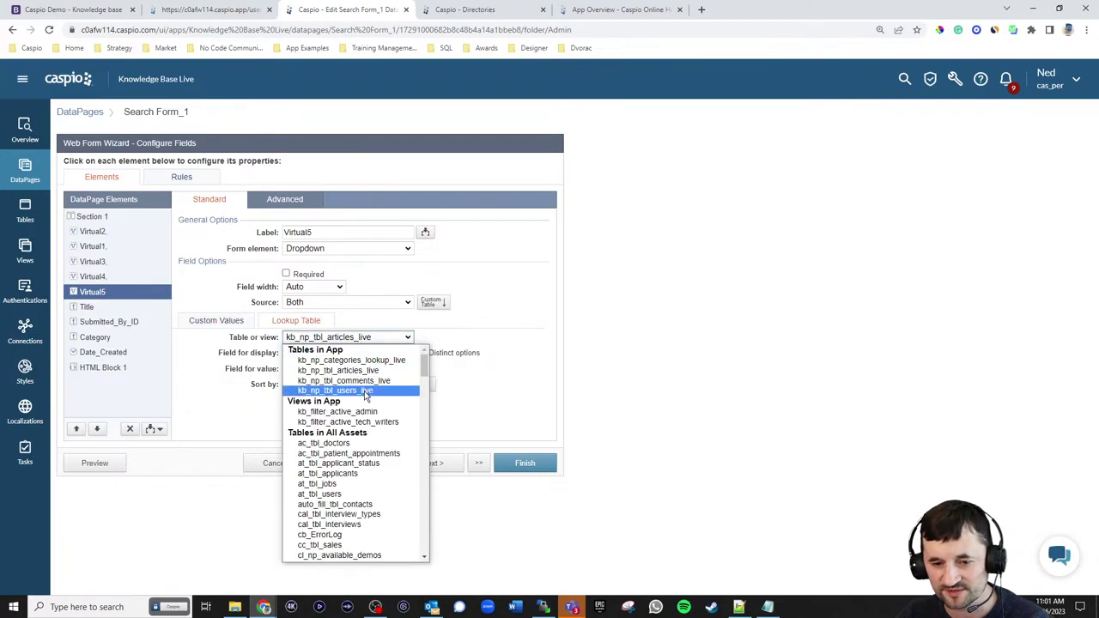
click(366, 392)
click(371, 353)
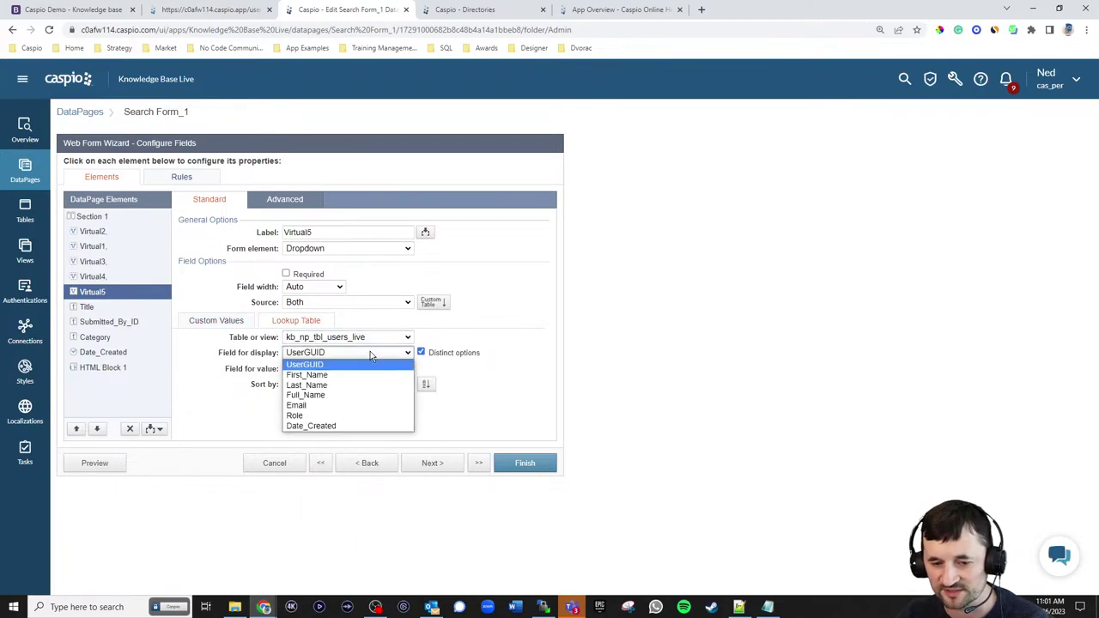
click(331, 395)
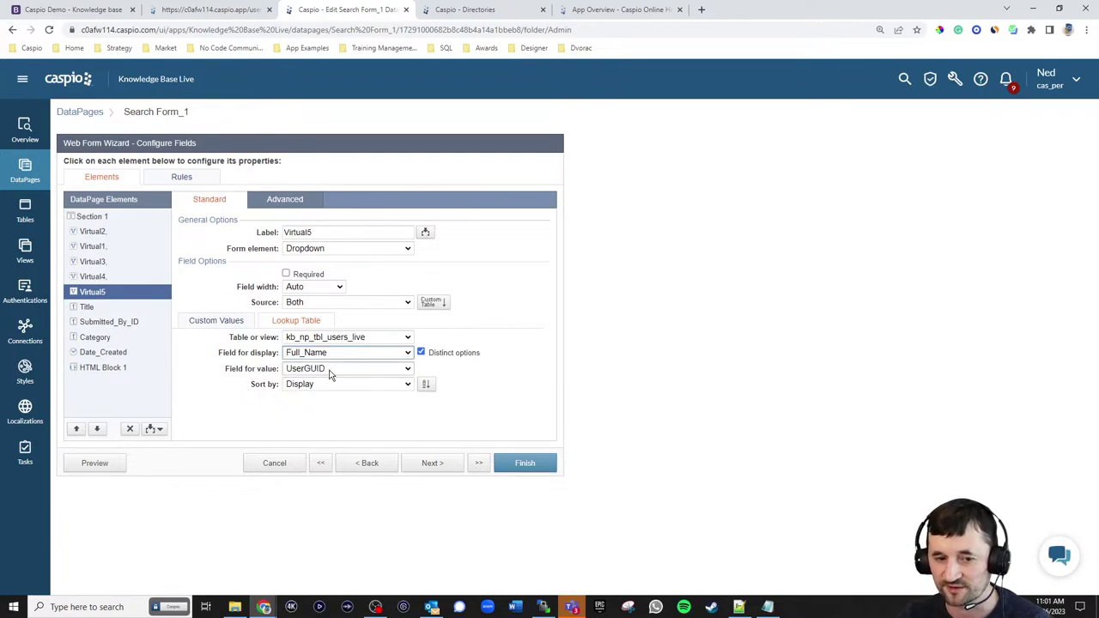
click(287, 202)
click(286, 351)
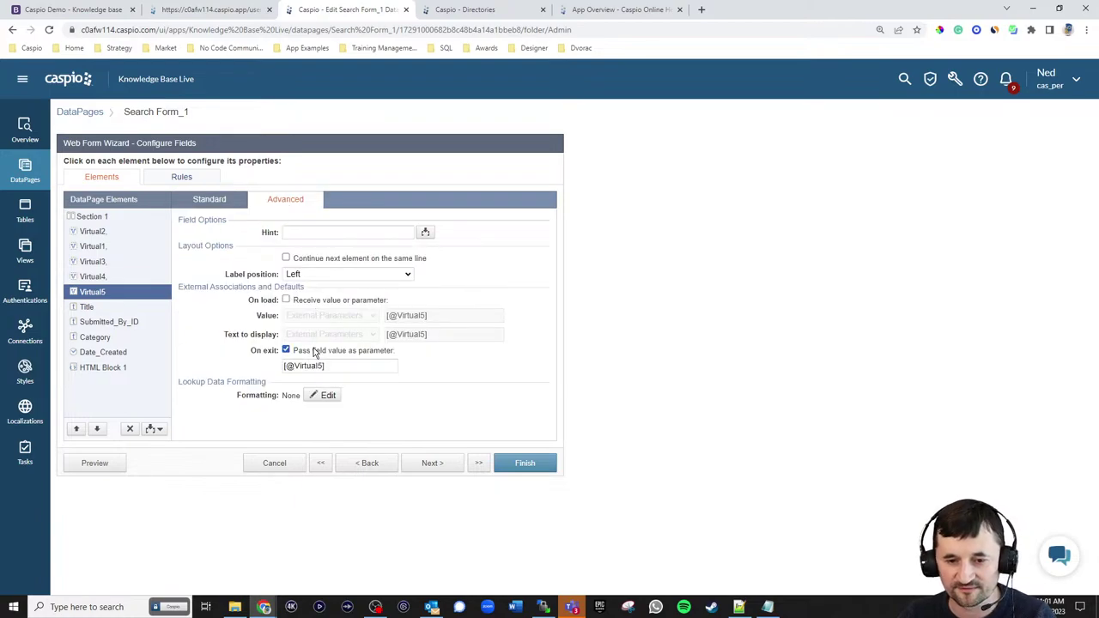
drag(295, 365, 323, 366)
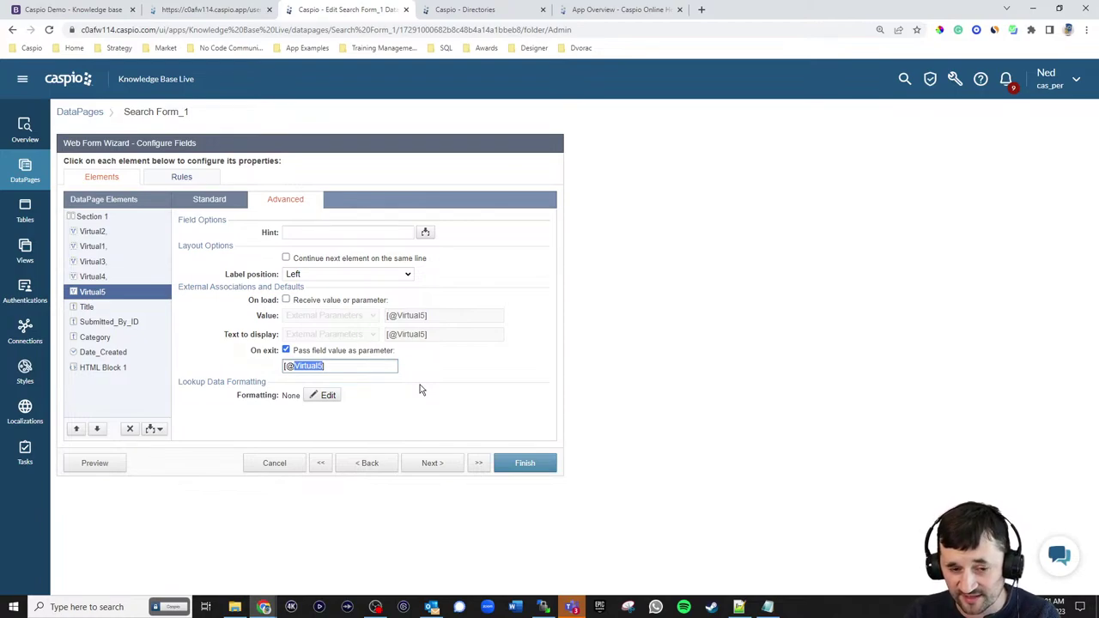
text(user)
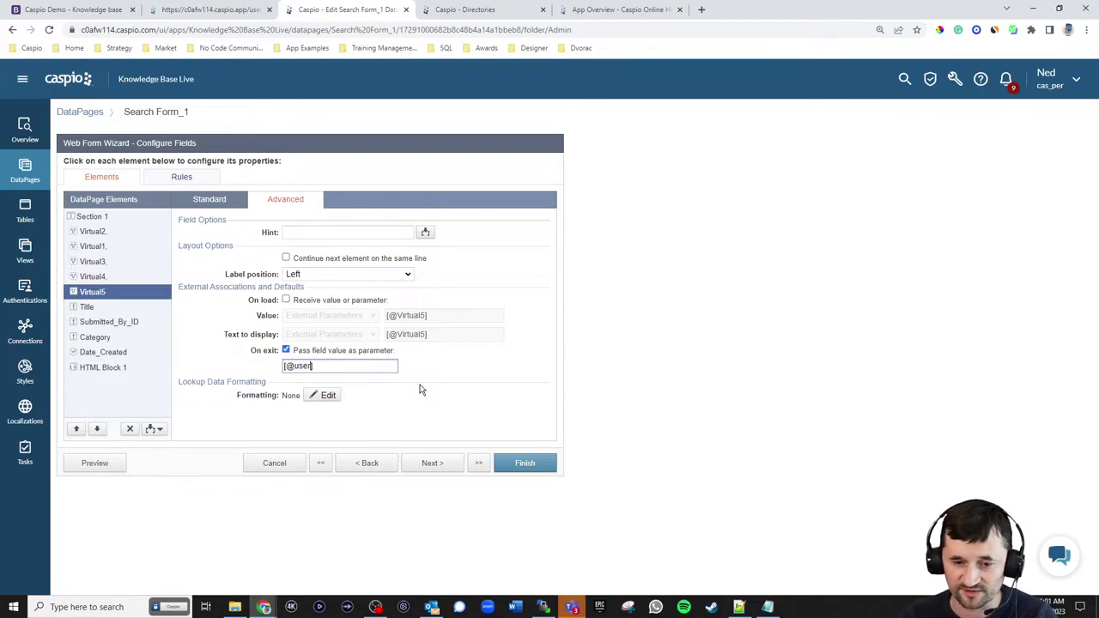
click(320, 301)
click(353, 315)
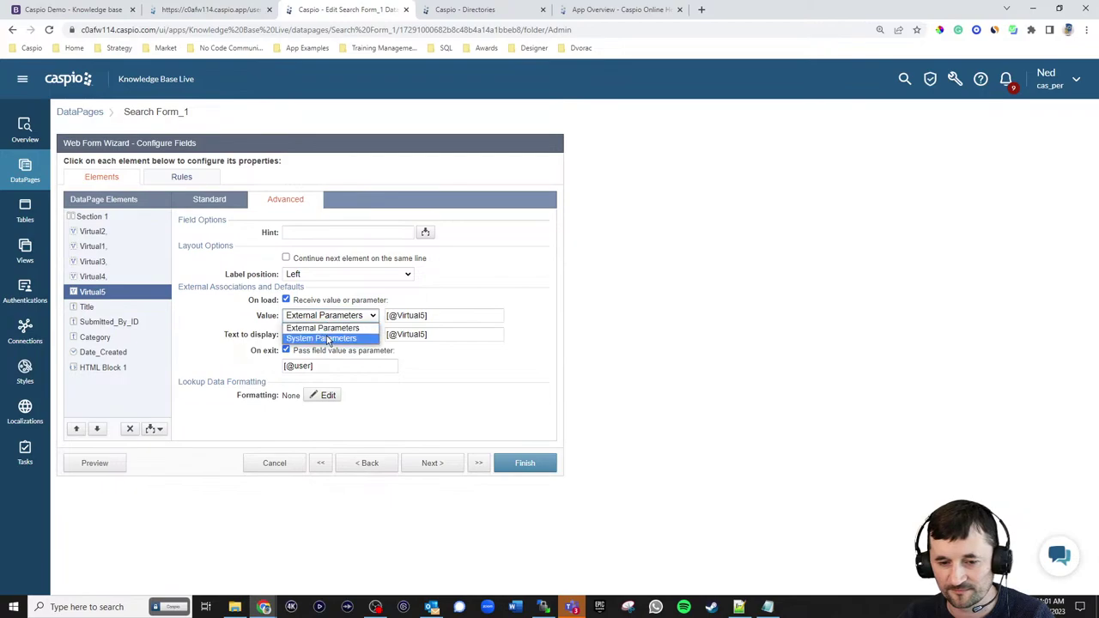
click(363, 334)
click(403, 315)
drag(397, 316, 423, 319)
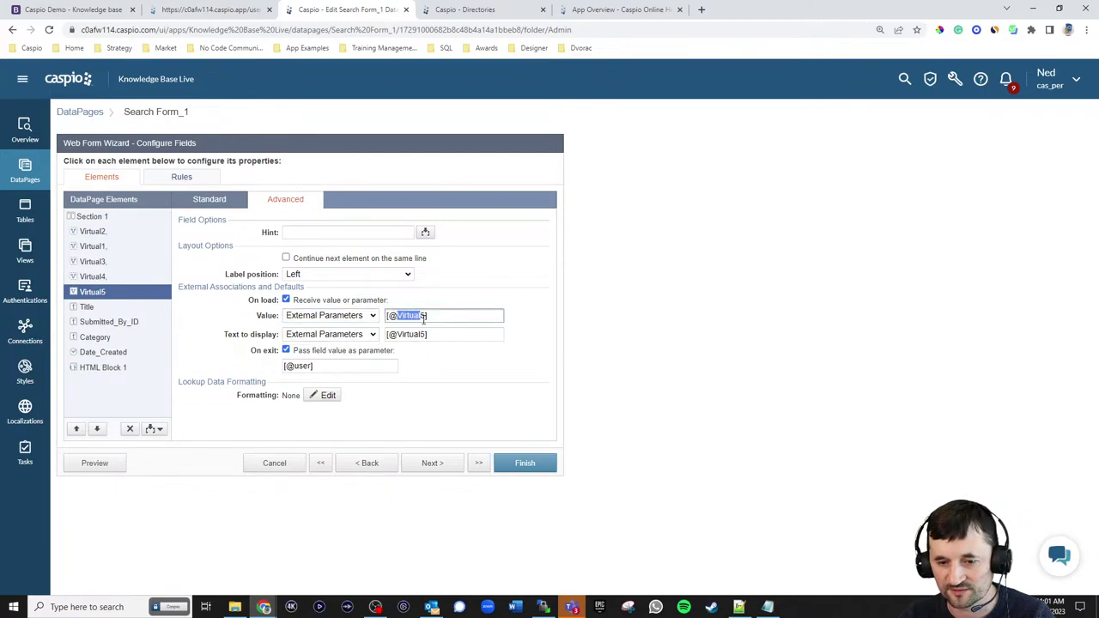
text(user])
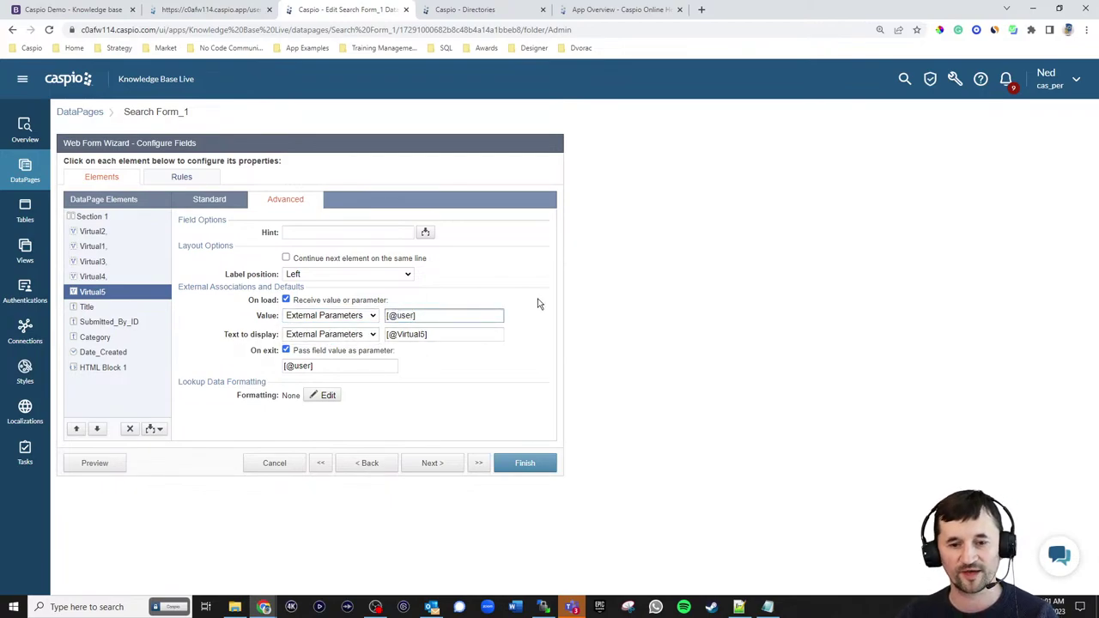
- Move HTML Block 1 up two places and set Virtual5 to No Label
click(129, 366)
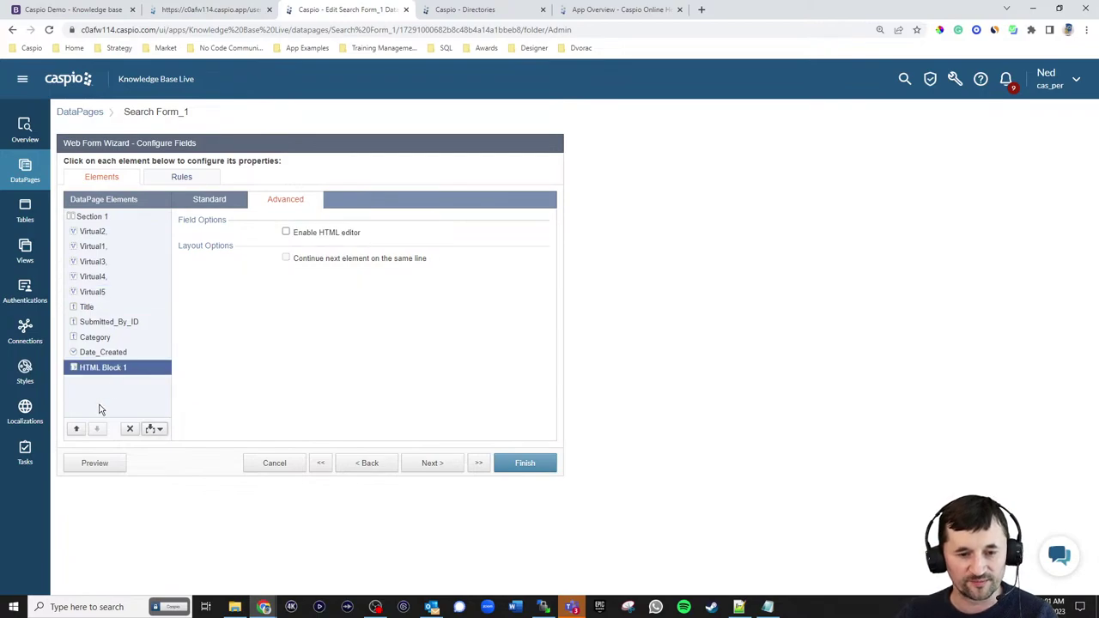
click(76, 428)
click(77, 428)
click(76, 428)
click(77, 428)
click(93, 292)
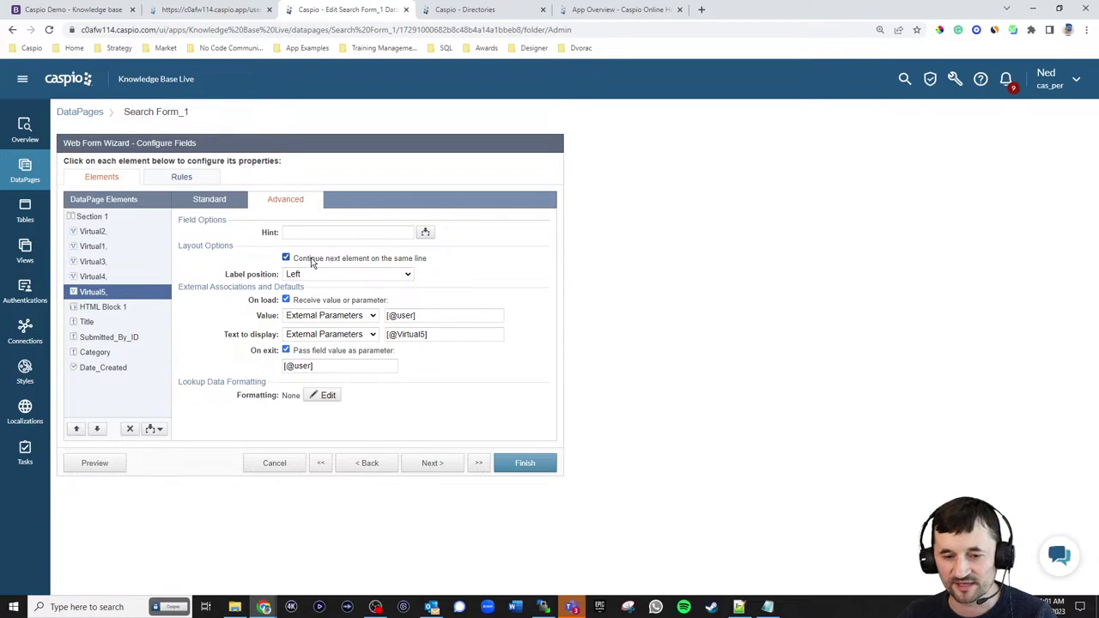
click(347, 274)
click(318, 310)
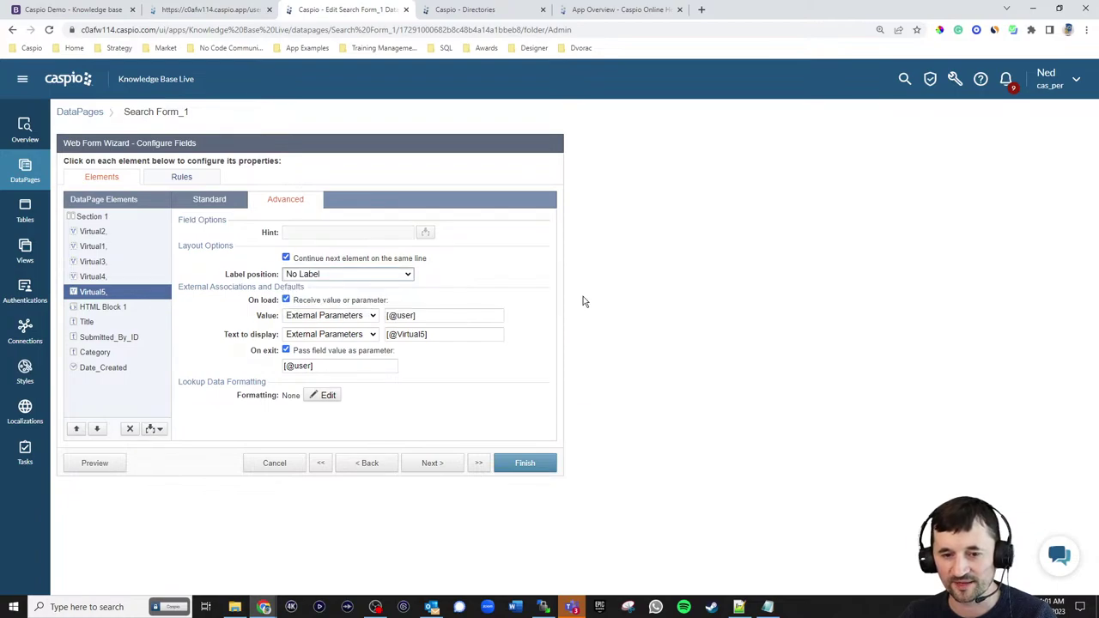
- Set Virtual5's field width to 150 pixels
click(210, 199)
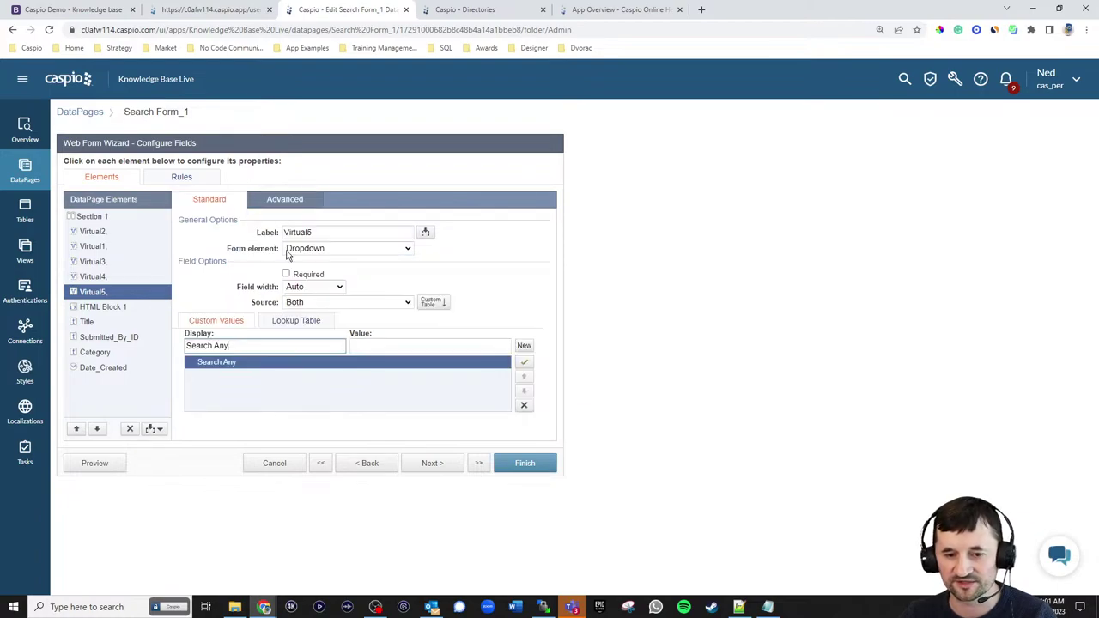
click(333, 303)
click(314, 287)
click(310, 306)
double_click(350, 290)
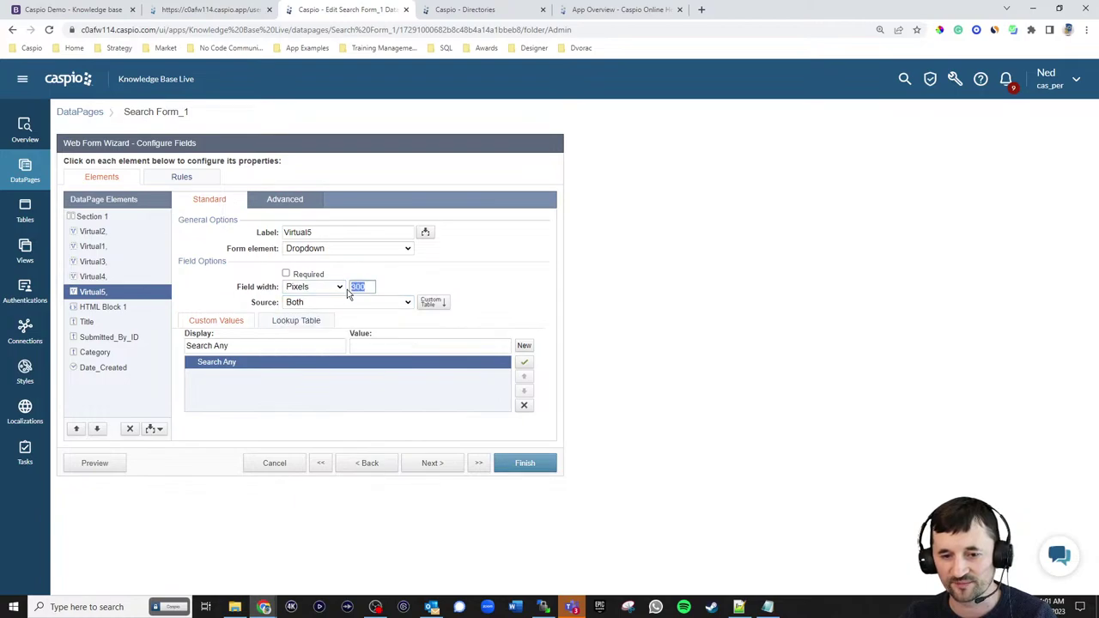
text(150)
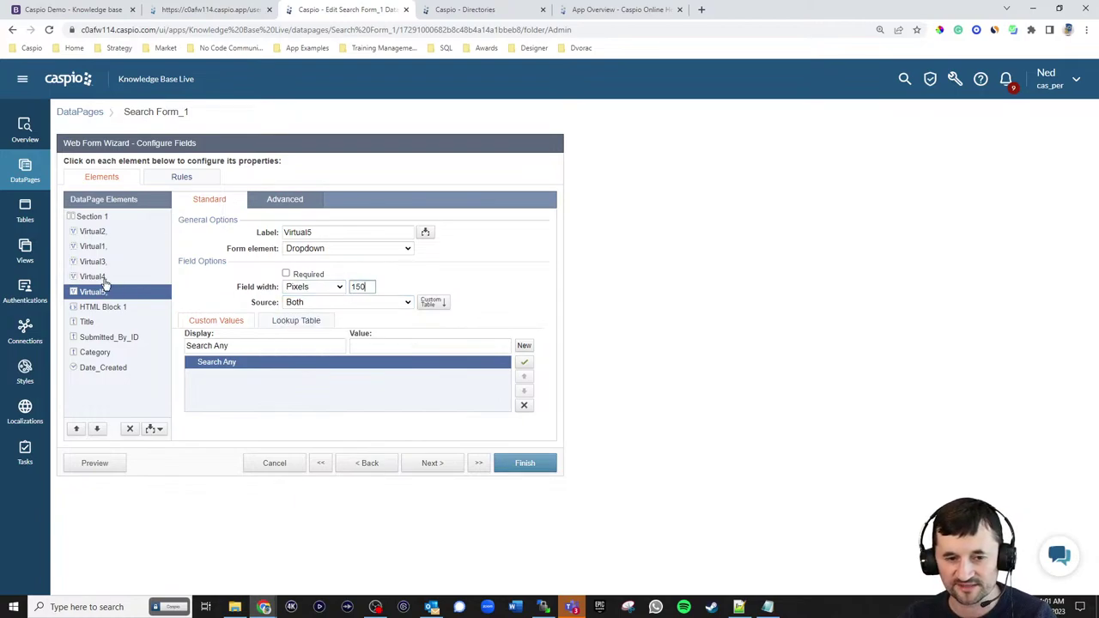
- Switch the field width units of Virtual4 and Virtual1 to pixels
click(99, 278)
click(314, 313)
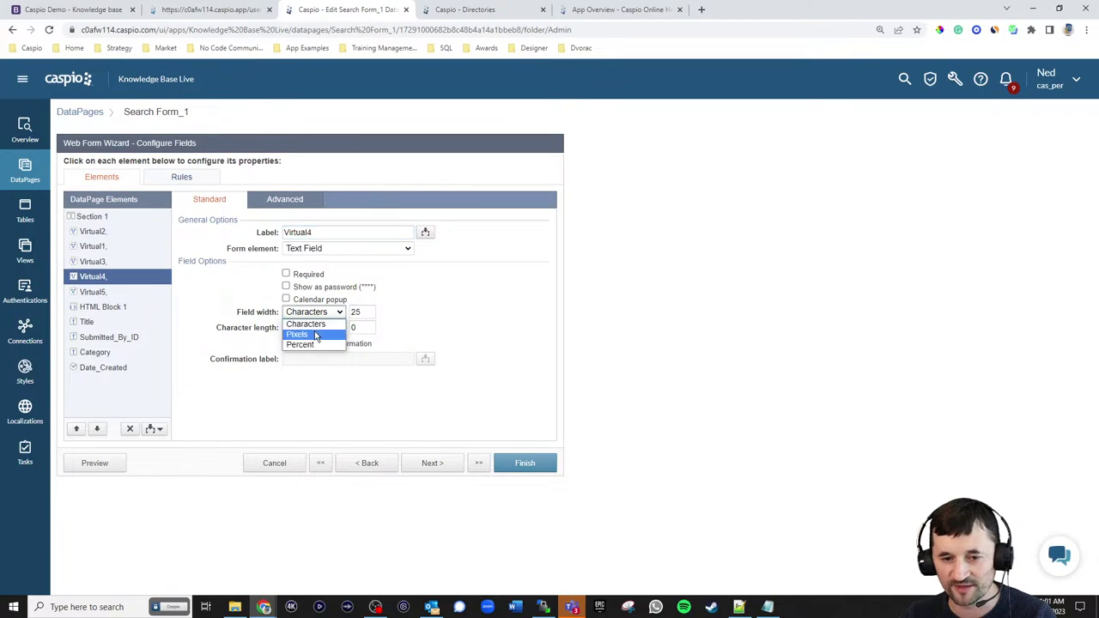
click(316, 335)
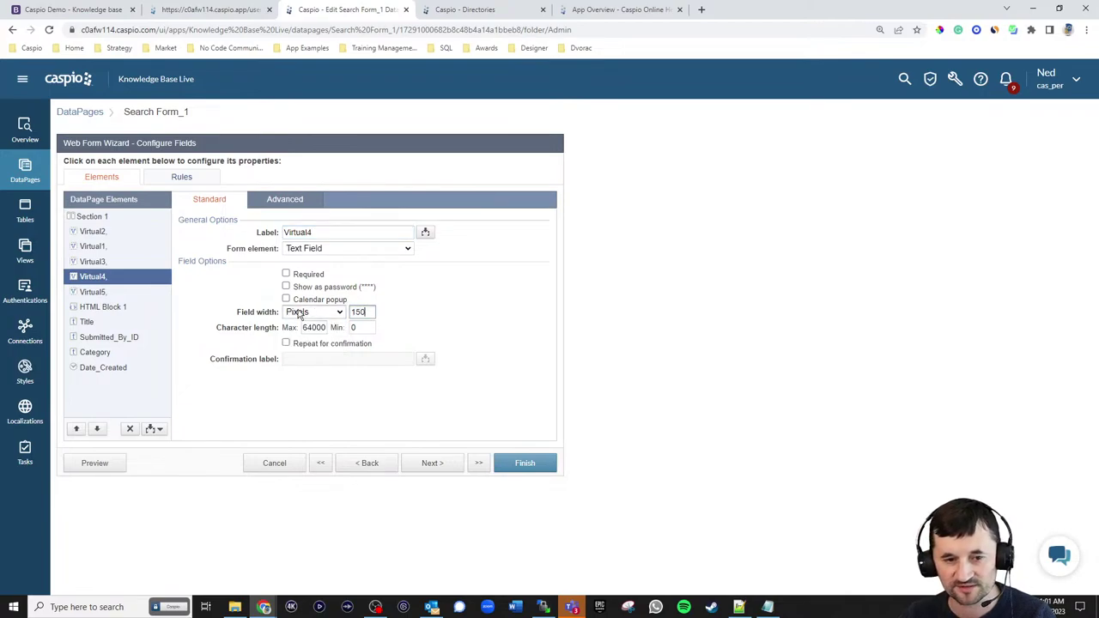
click(93, 261)
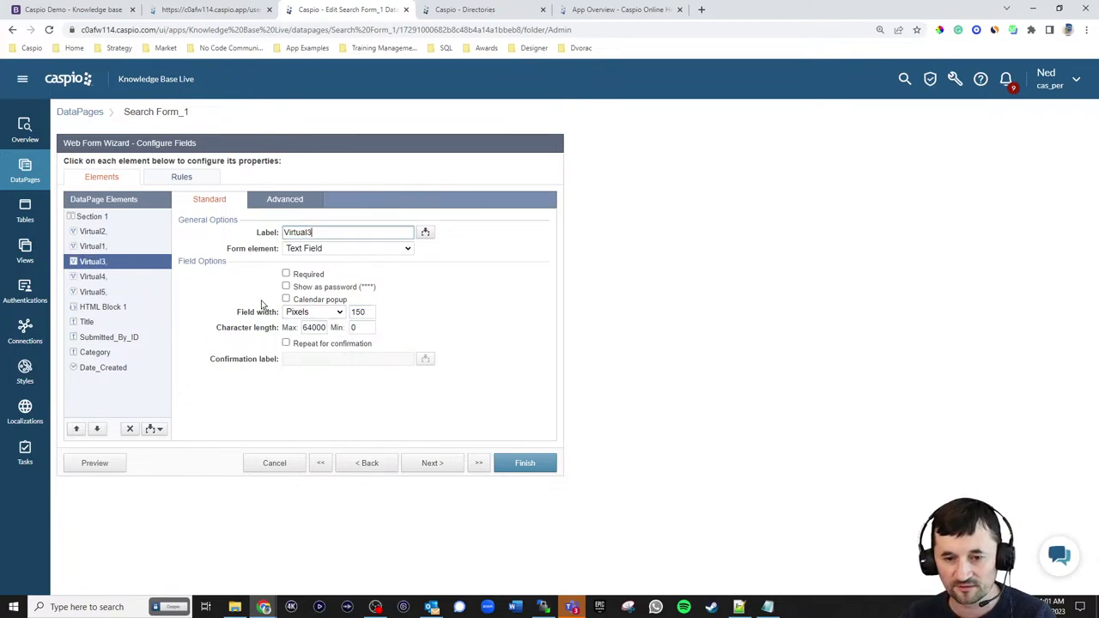
click(95, 246)
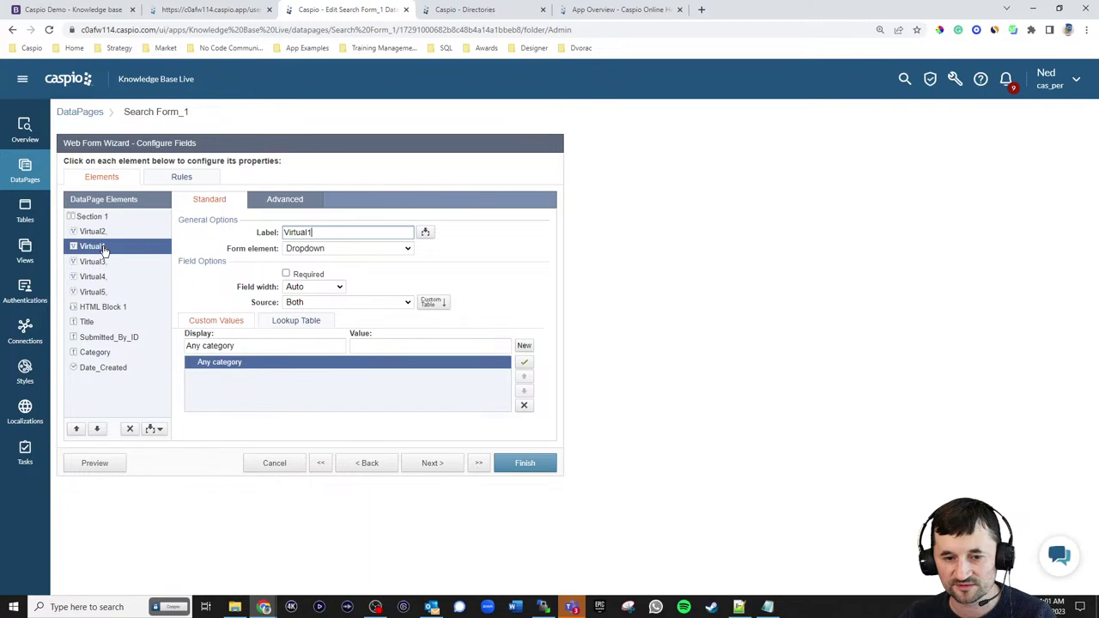
click(316, 287)
click(301, 310)
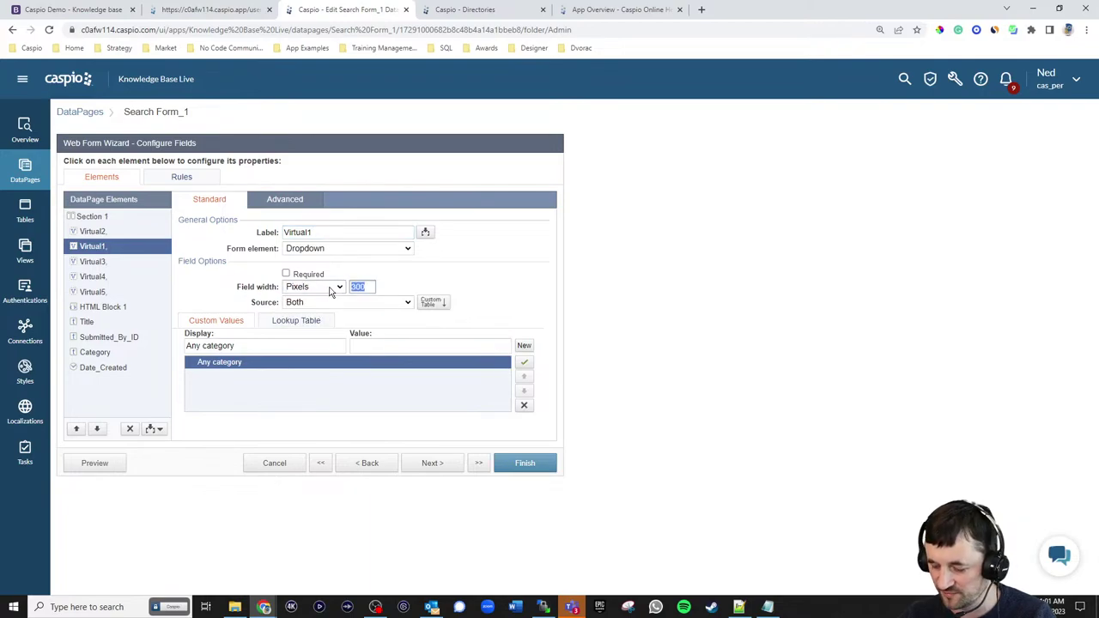
click(110, 233)
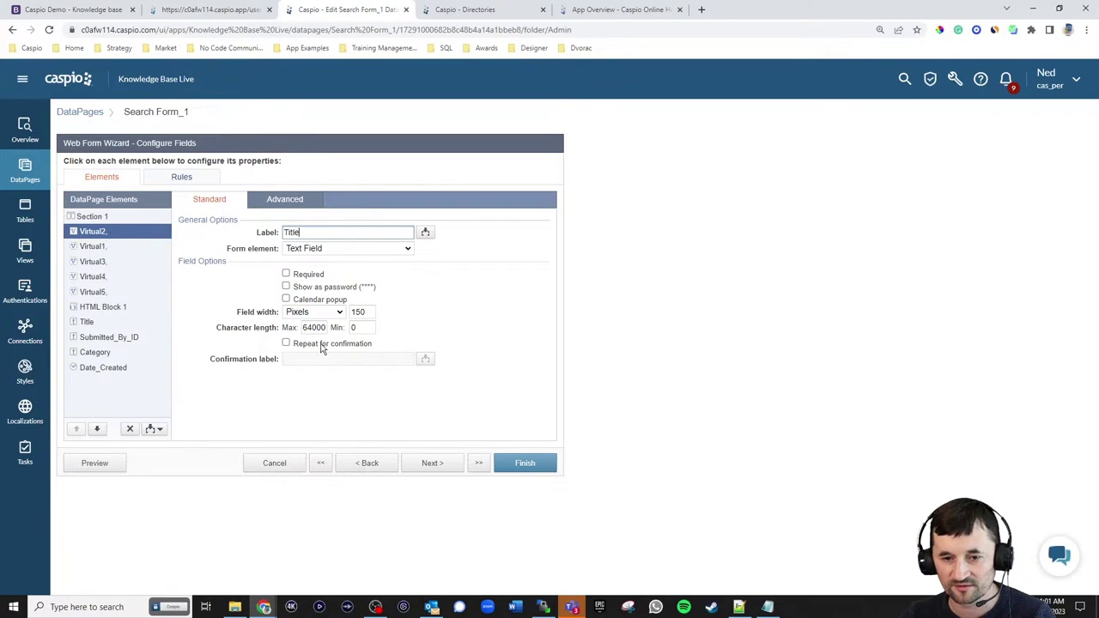
- Remove the Title, Submitted_By_ID, Category and Date_Created fields from the search form
click(88, 322)
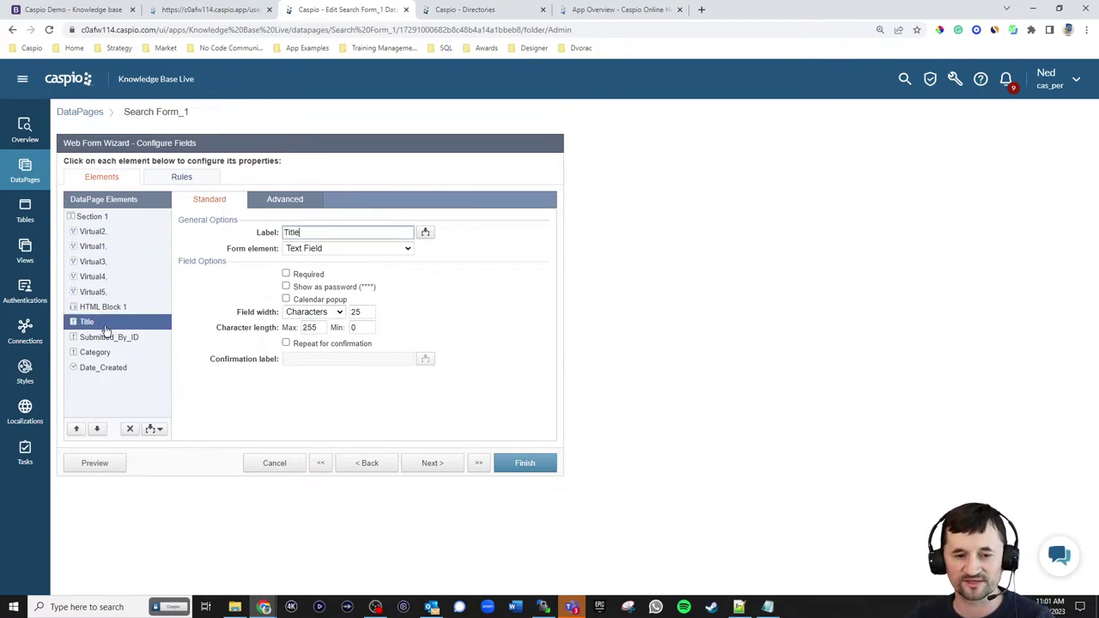
click(130, 428)
click(649, 307)
click(130, 428)
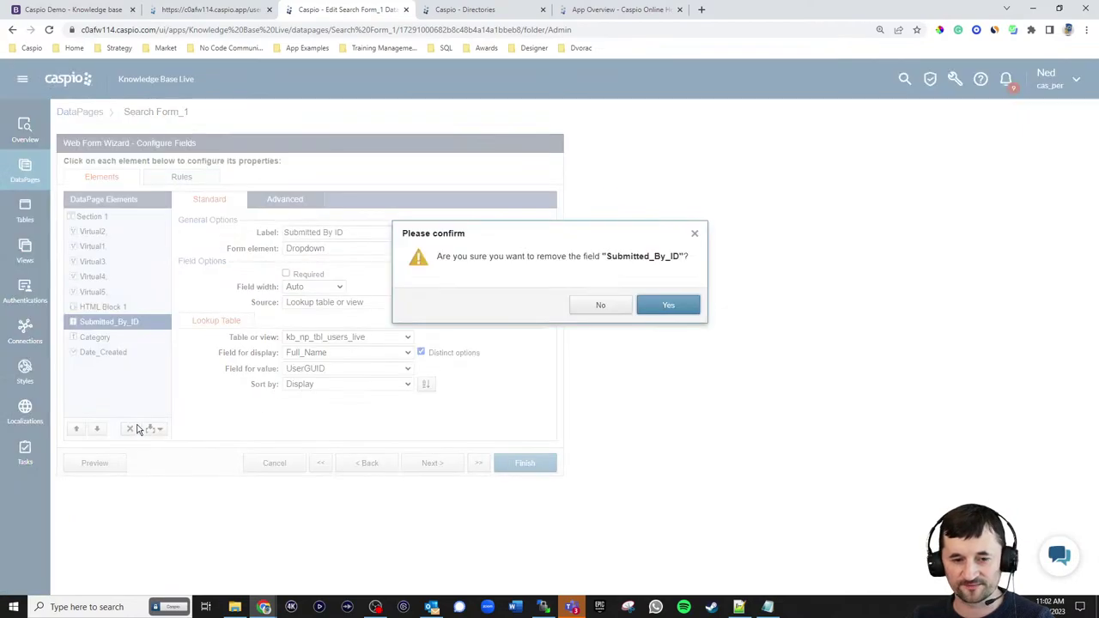
click(676, 308)
click(129, 428)
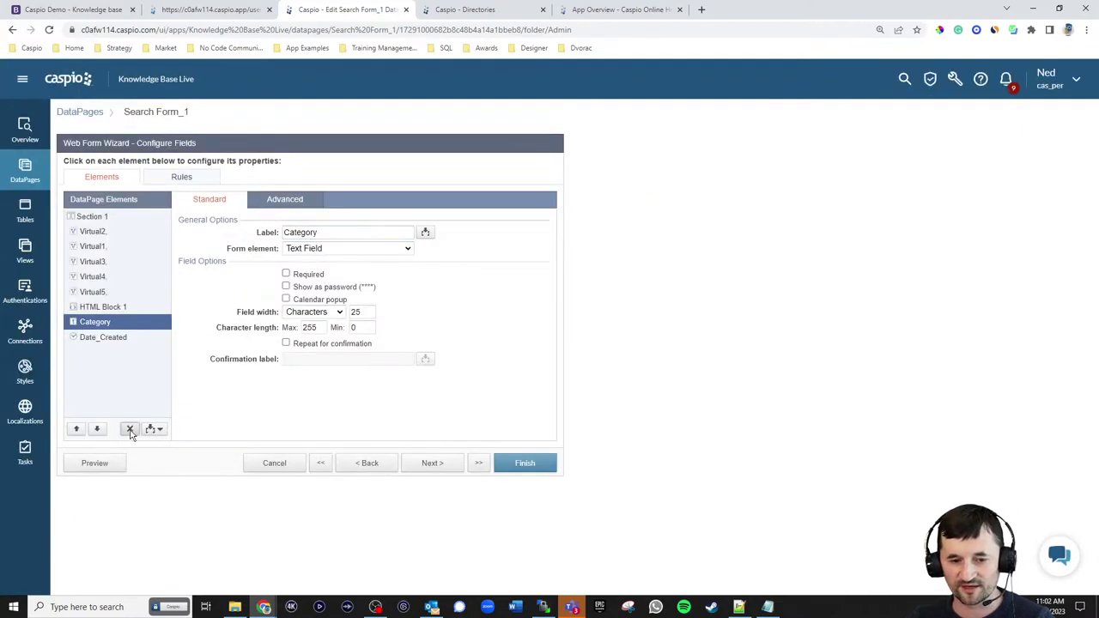
click(667, 306)
click(130, 428)
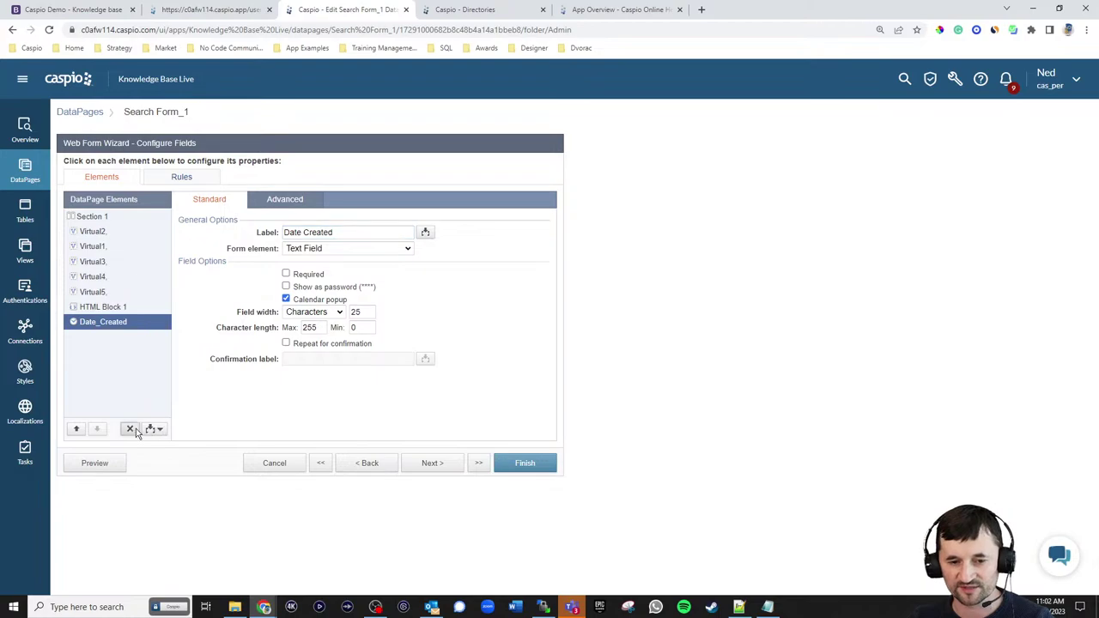
click(667, 305)
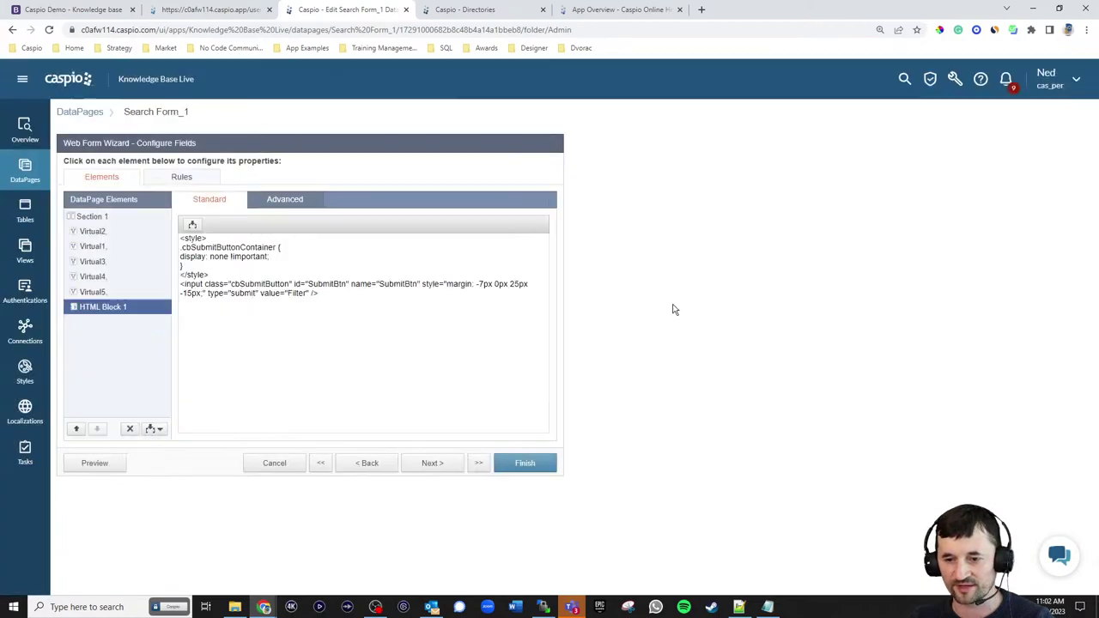
- Finish the search form wizard, enable its deployment and copy the embed code
click(433, 463)
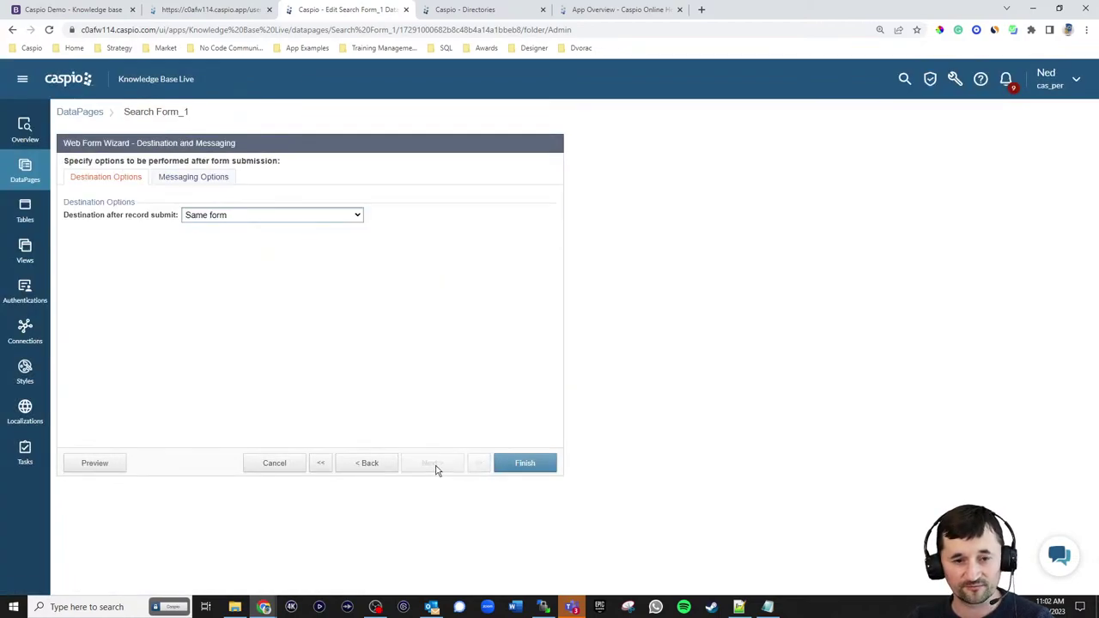
click(507, 462)
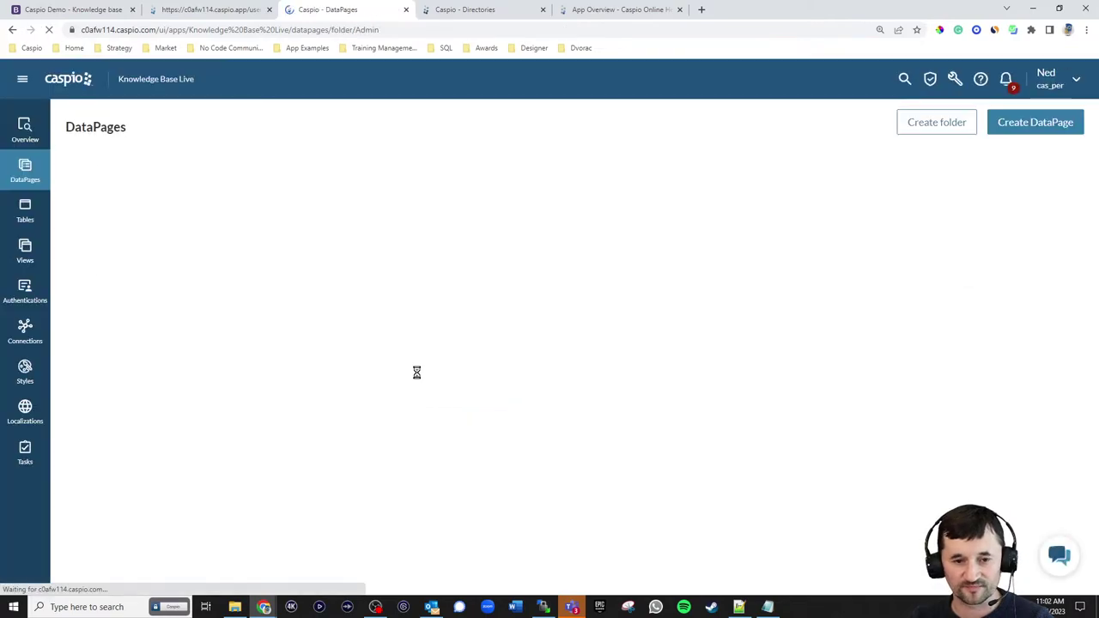
click(268, 250)
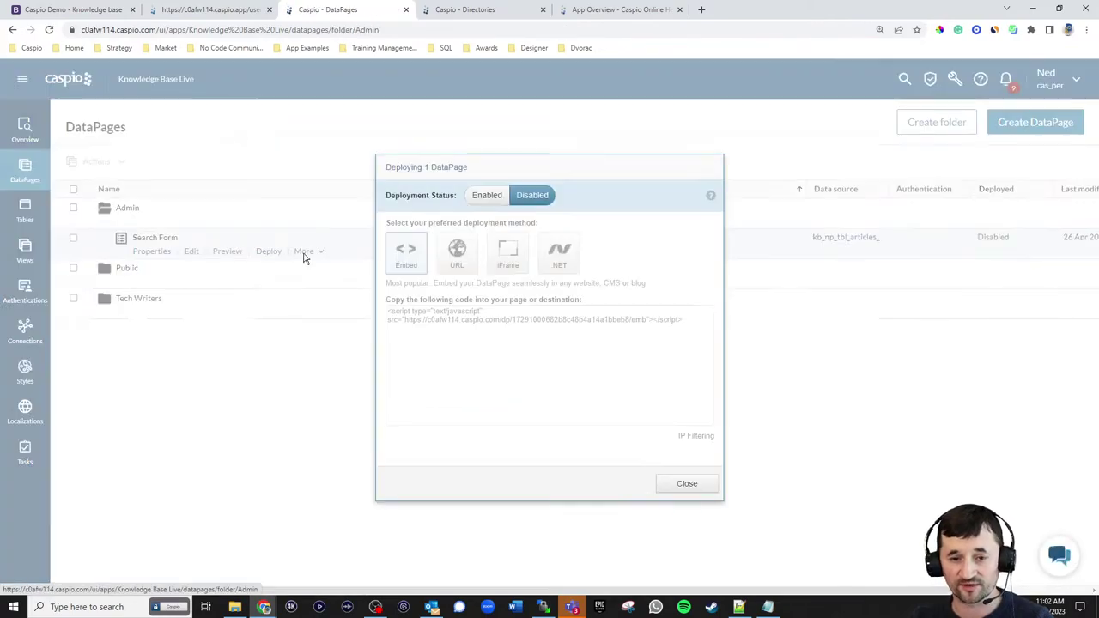
click(487, 195)
click(503, 323)
key(ctrl+c)
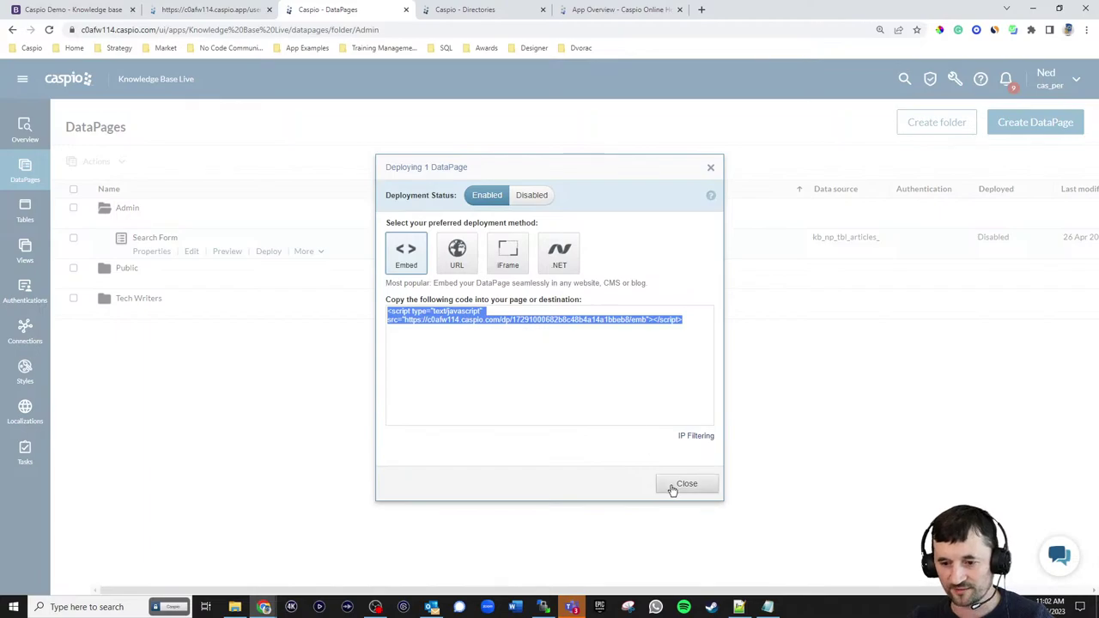
click(682, 484)
- Replace the Search placeholder in admin_dashboard.html with the Caspio embed script and save
click(764, 608)
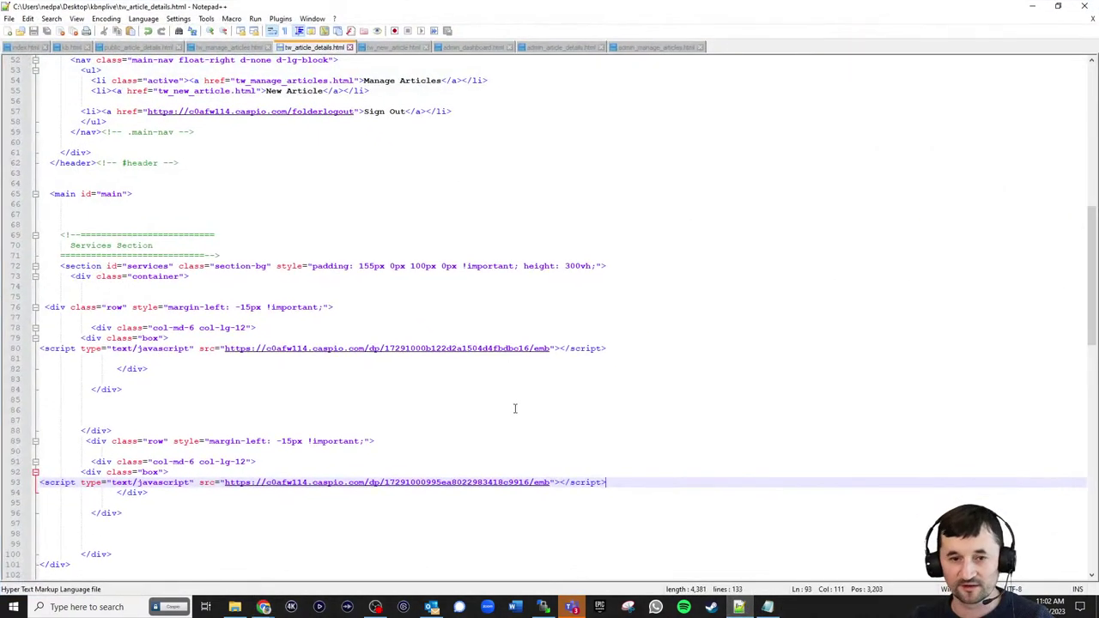
click(470, 50)
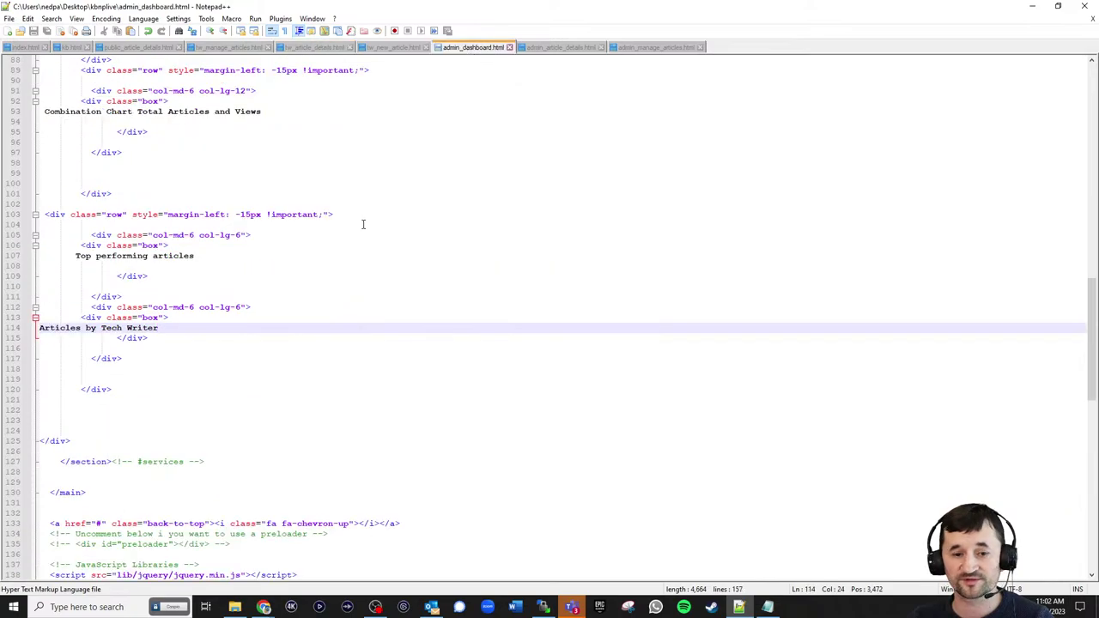
scroll(295, 246, up, 8)
drag(74, 224, 103, 234)
key(ctrl+v)
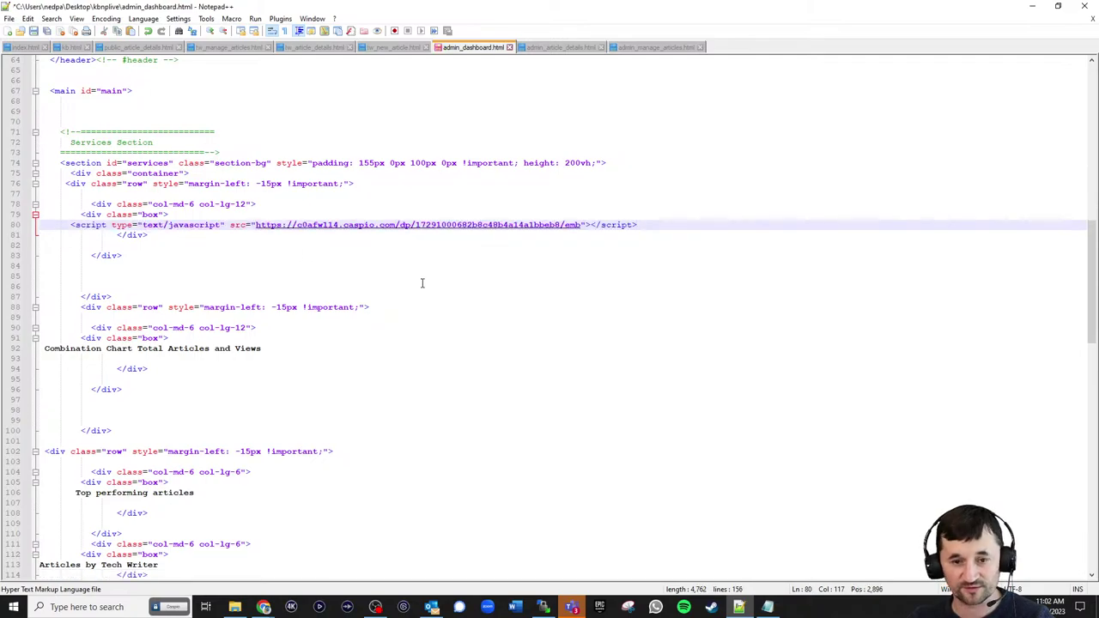
key(ctrl+s)
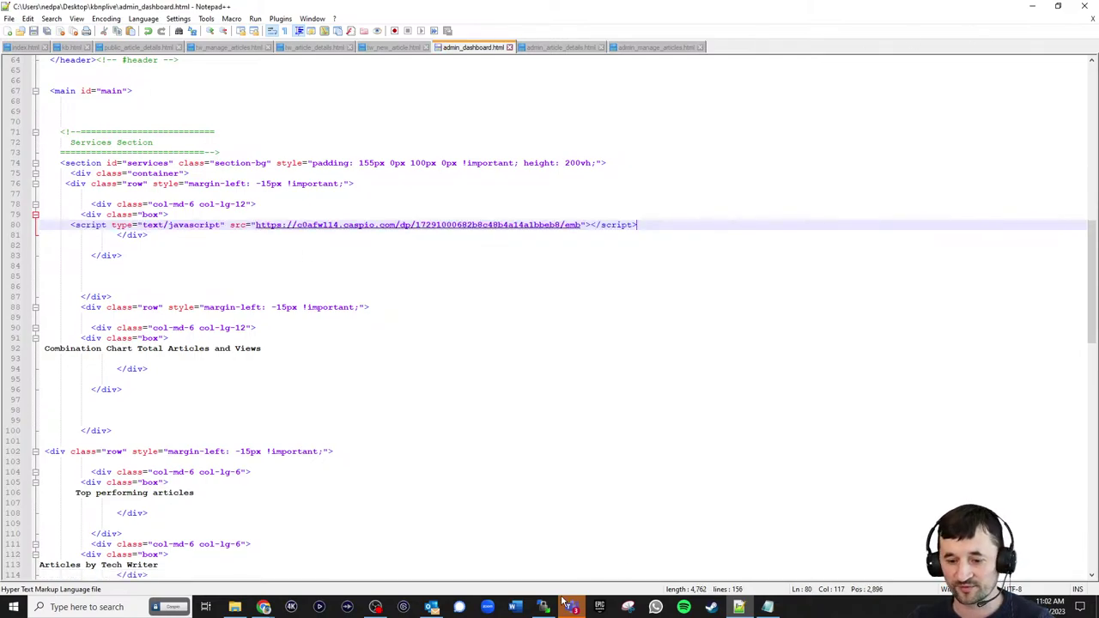
- Upload admin_dashboard.html to the remote server through WinSCP
click(570, 607)
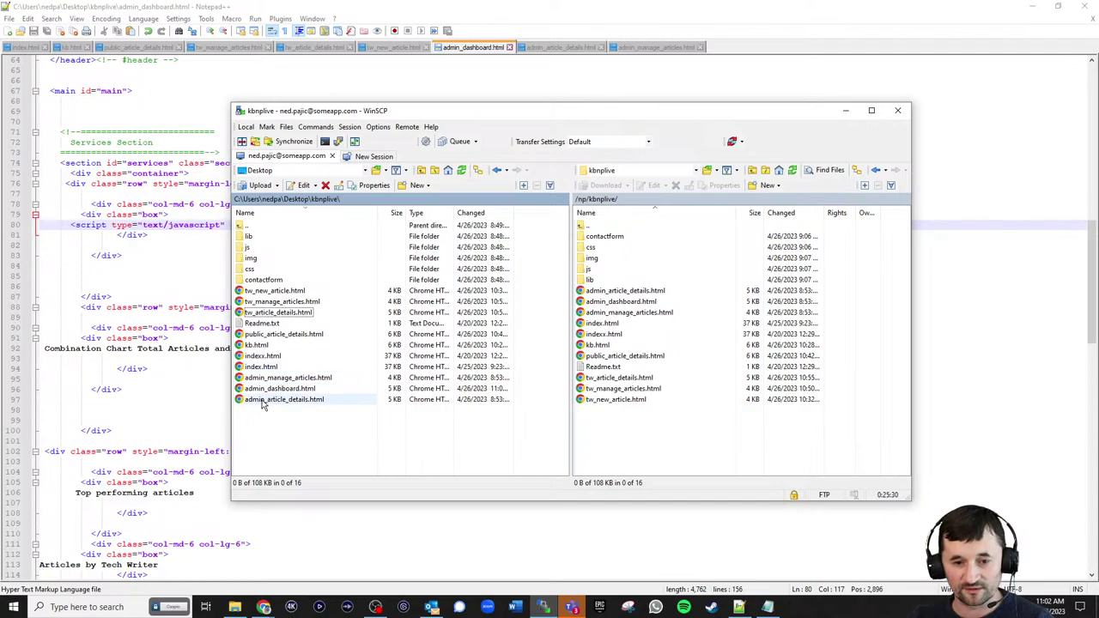
drag(264, 389, 651, 457)
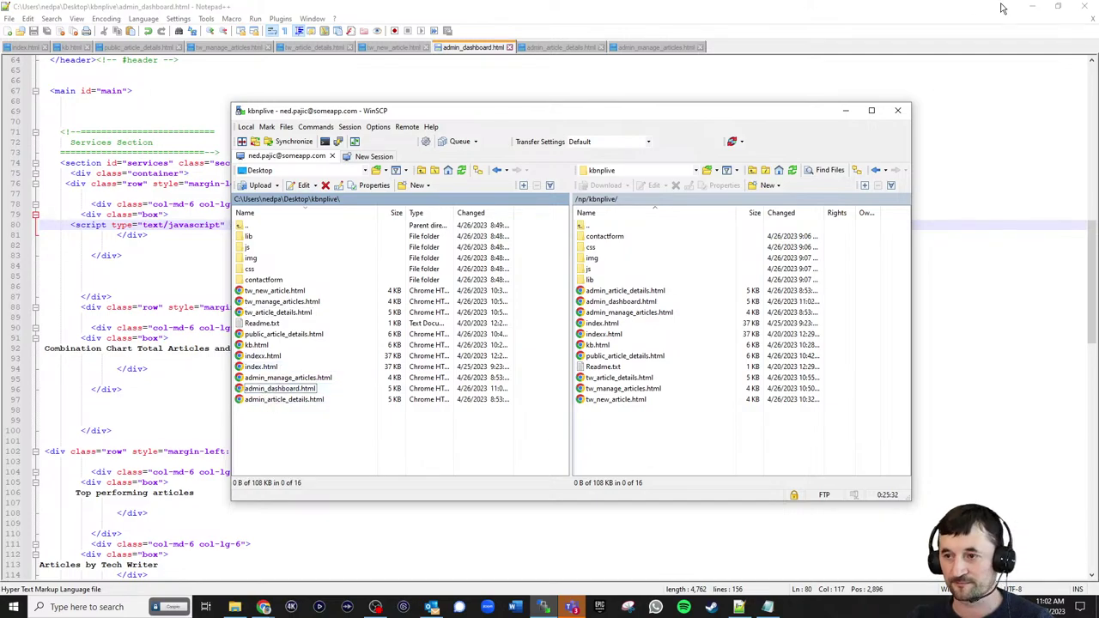
click(1032, 7)
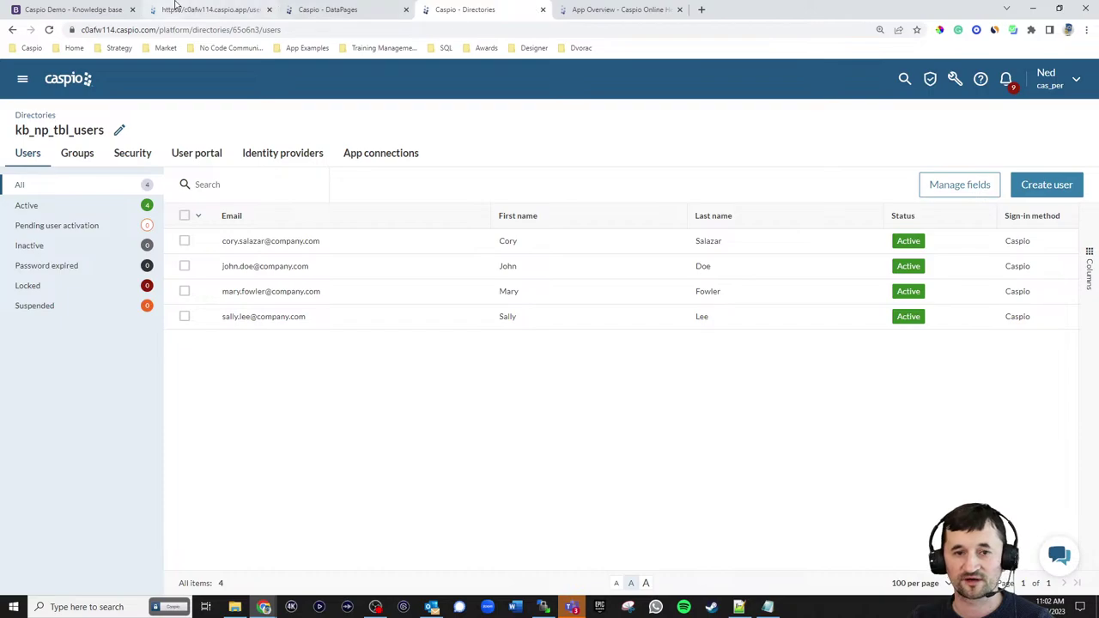
- Sign in to the Caspio User Portal from the caspio.app tab using the account email and password
click(573, 11)
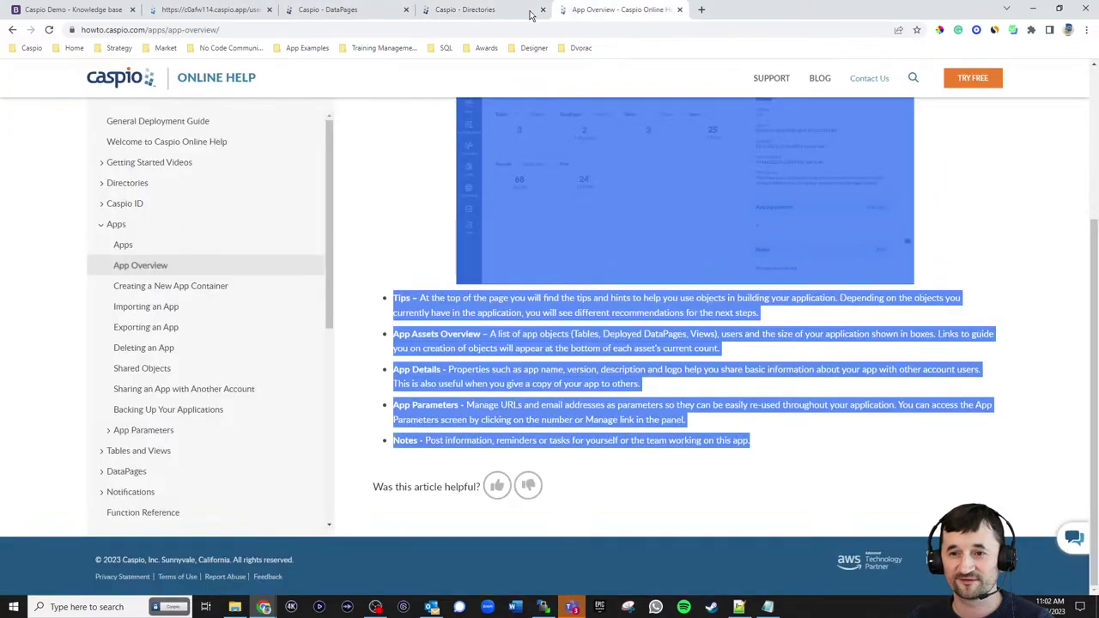
click(447, 10)
click(348, 10)
click(254, 12)
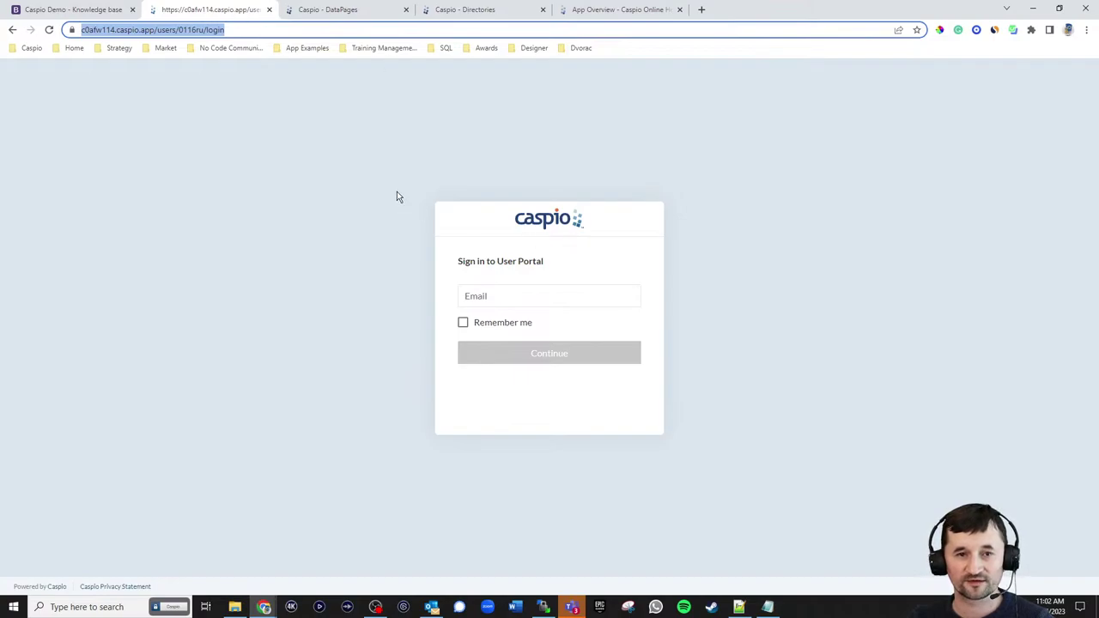
click(511, 297)
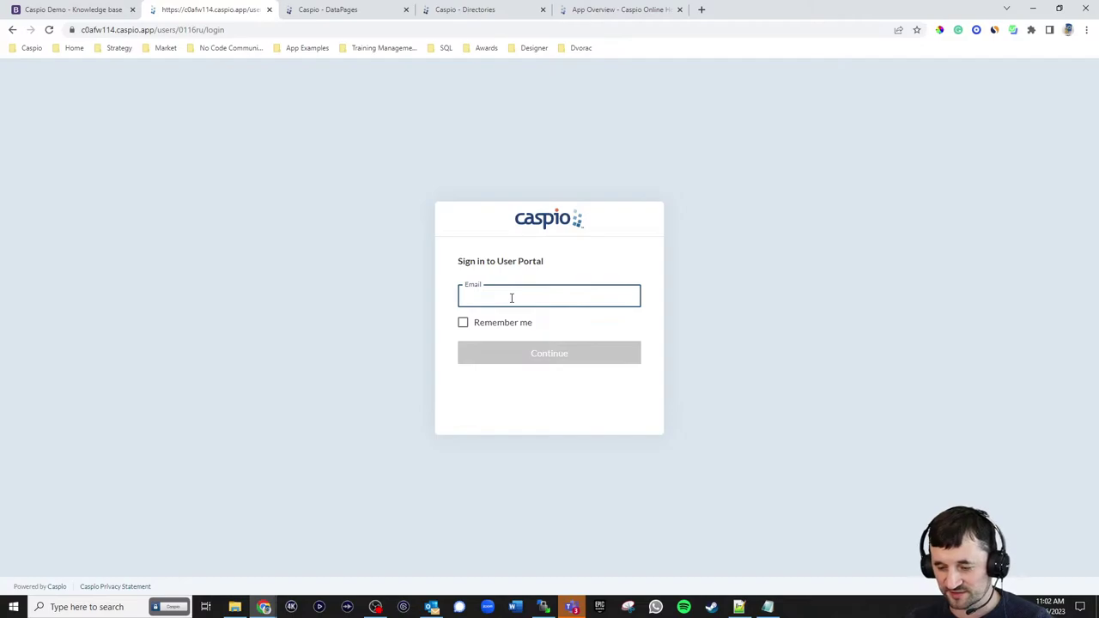
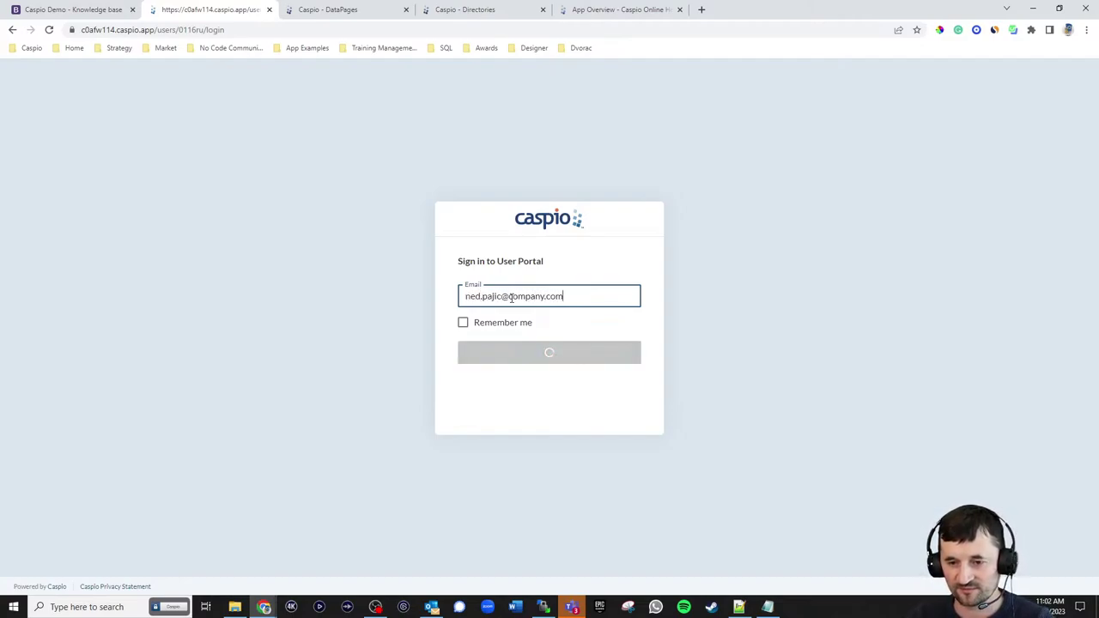
key(Return)
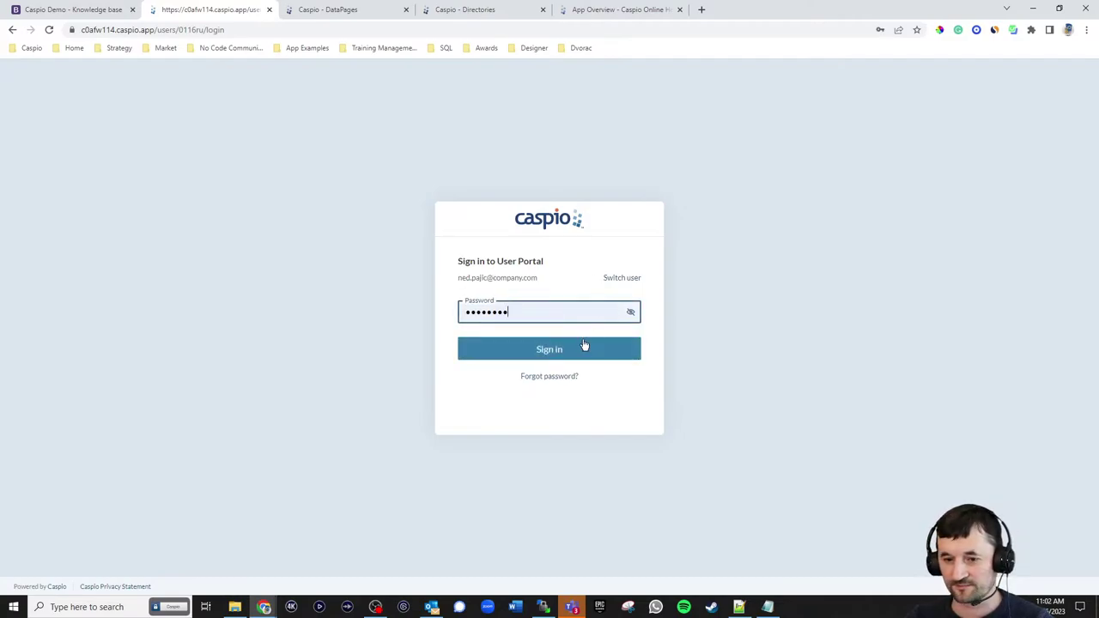
click(548, 349)
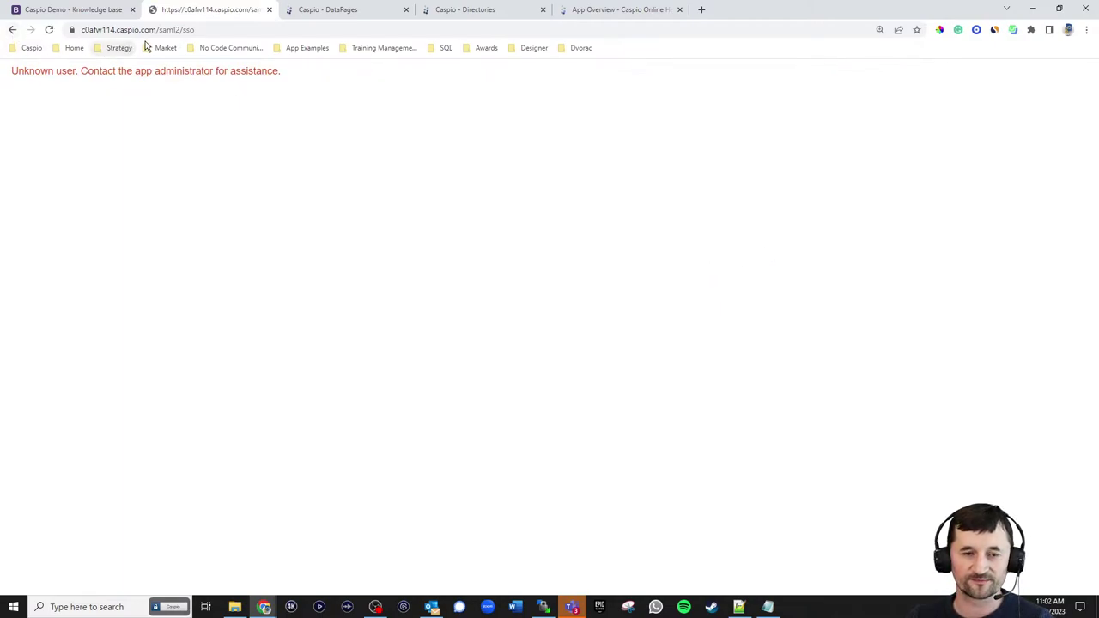
- Load someapp.com/np/kbnplive/admin_dashboard.html, the live NEWBIZ admin dashboard, in Chrome
click(12, 29)
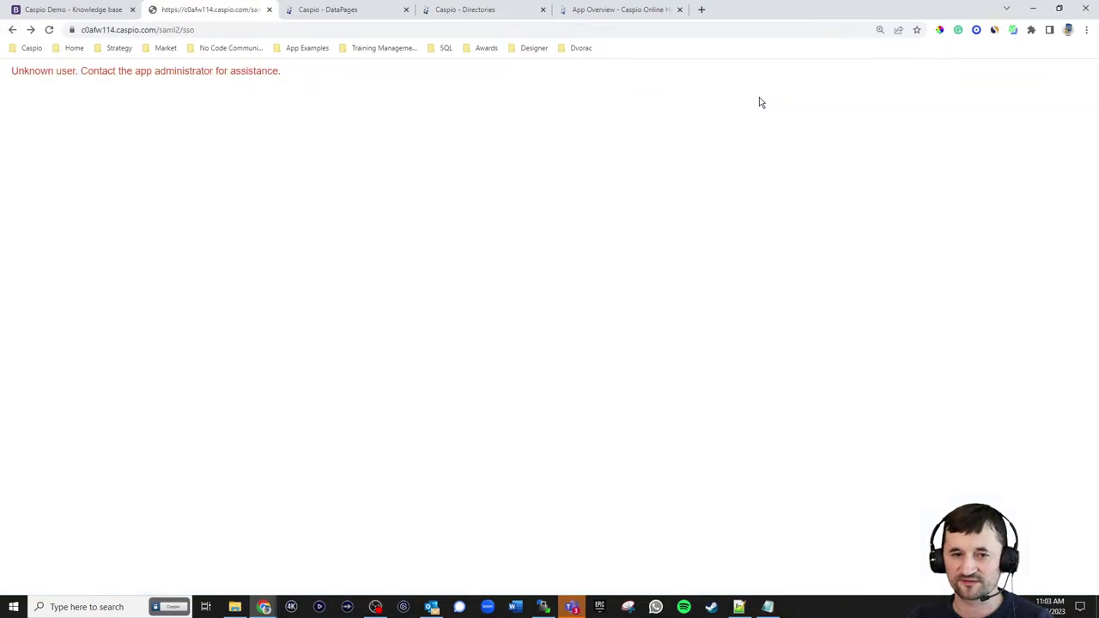
click(194, 31)
text(someapp)
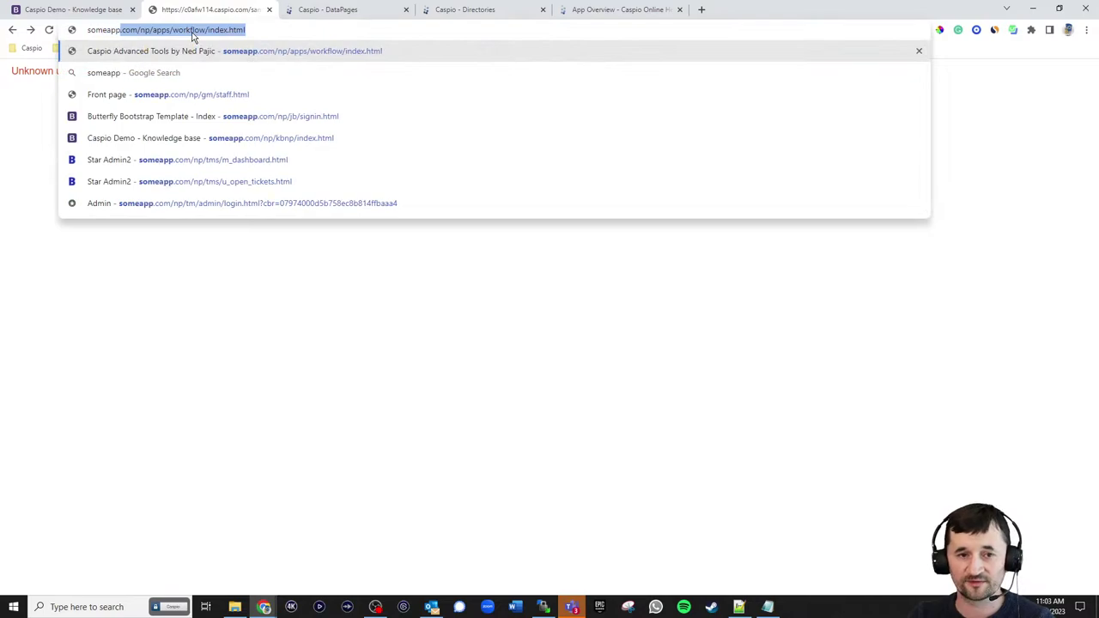
text(.com/np/)
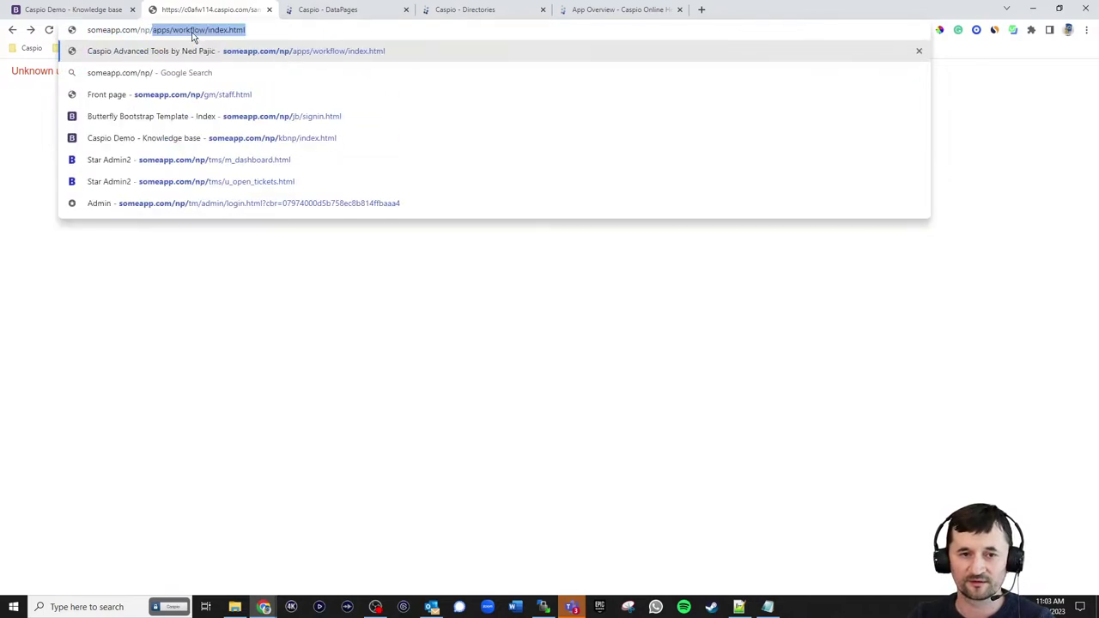
text(kb)
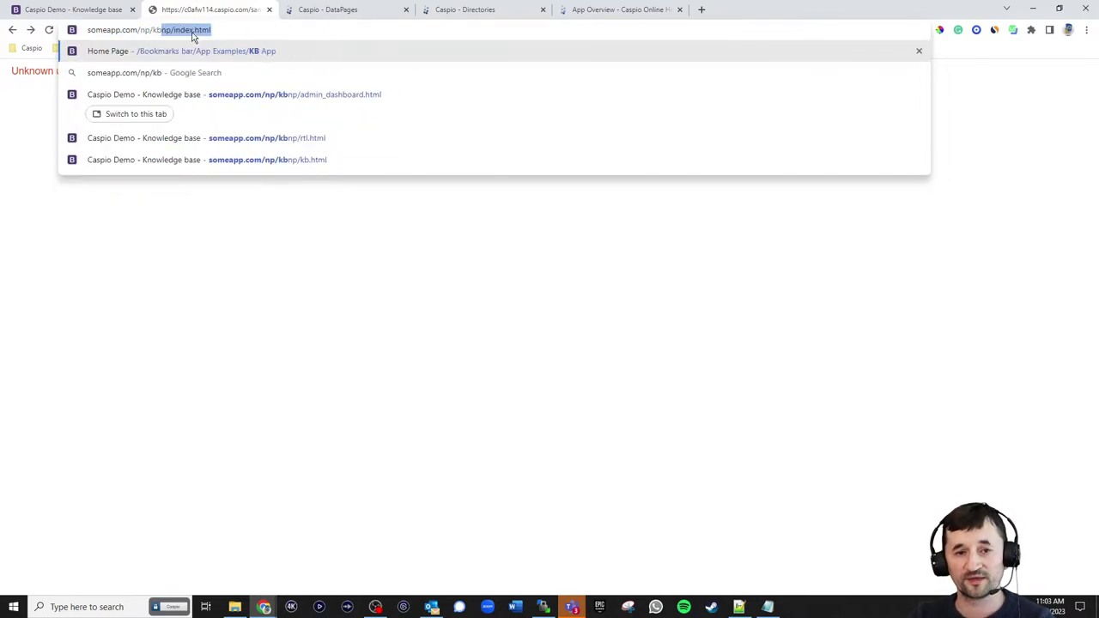
text(nplive/)
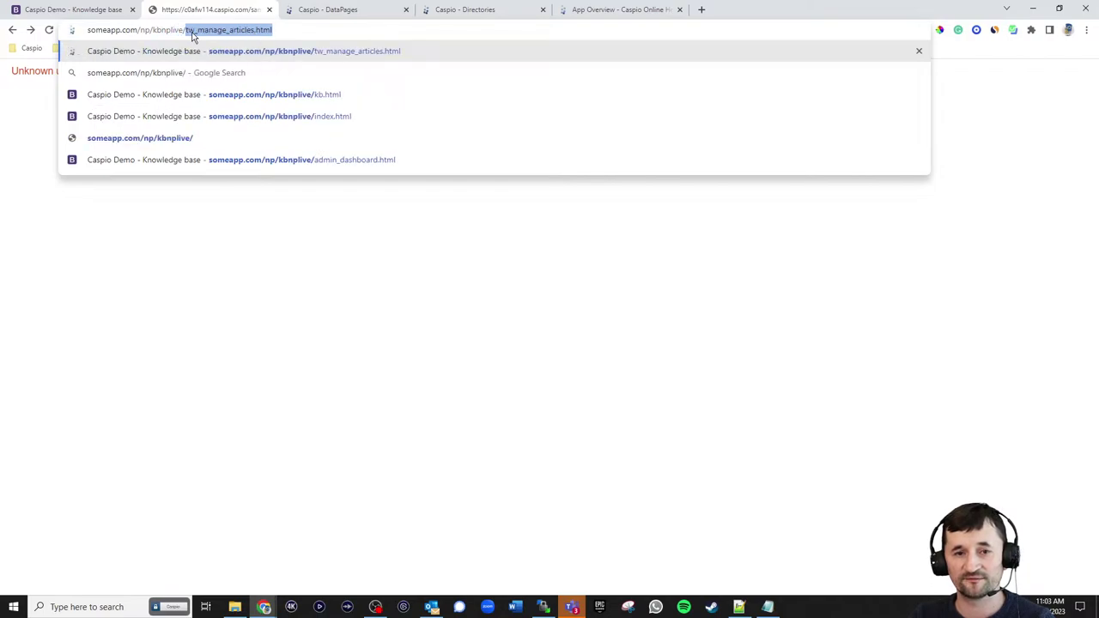
key(Return)
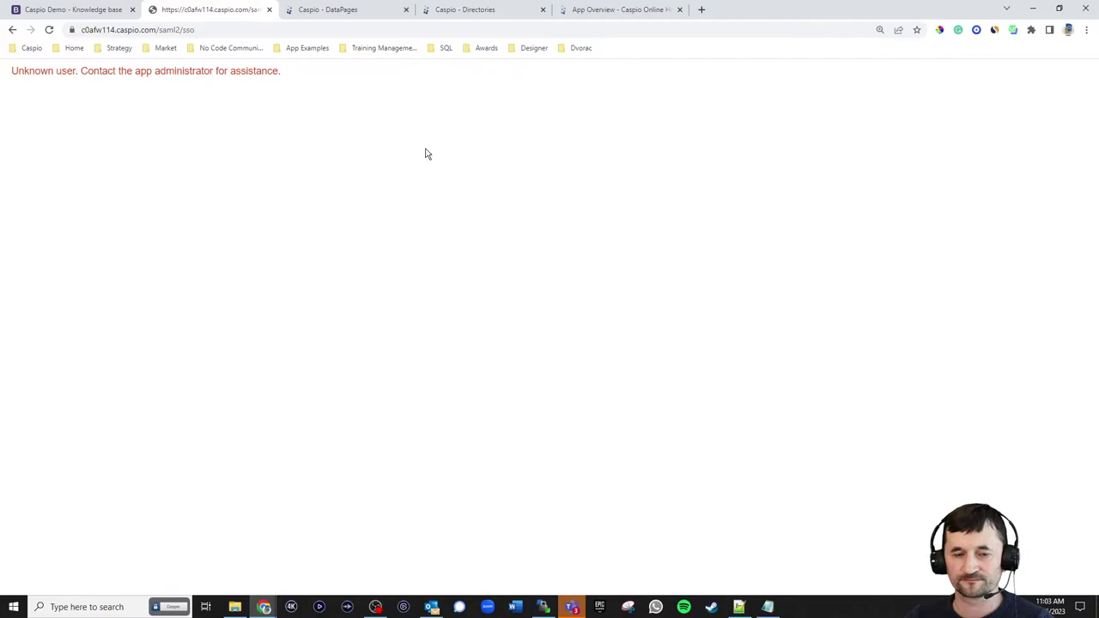
click(206, 29)
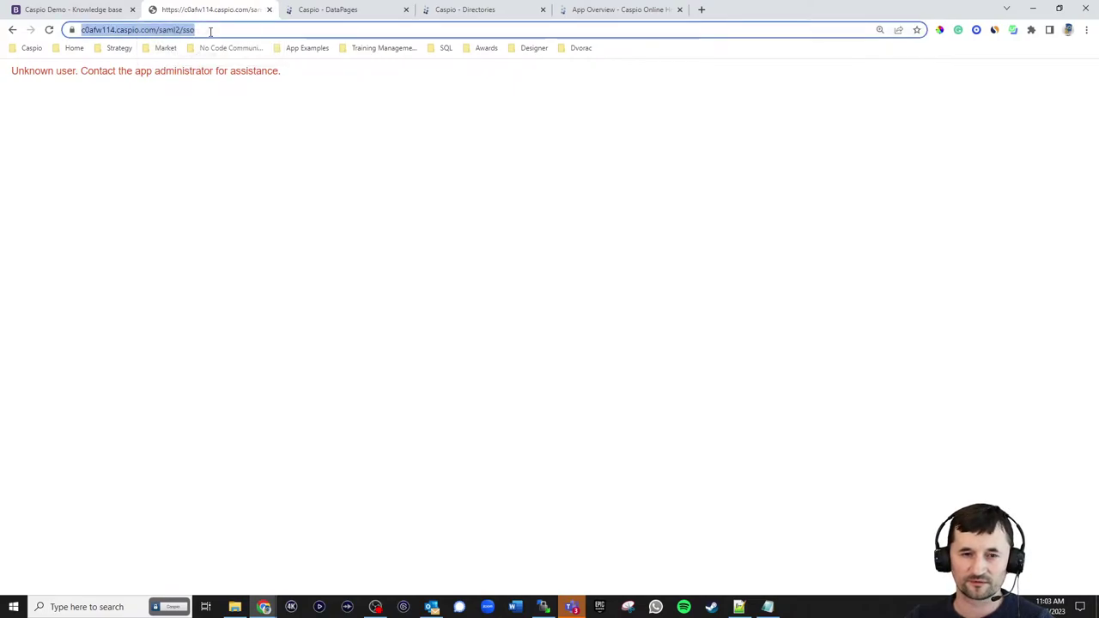
text(som)
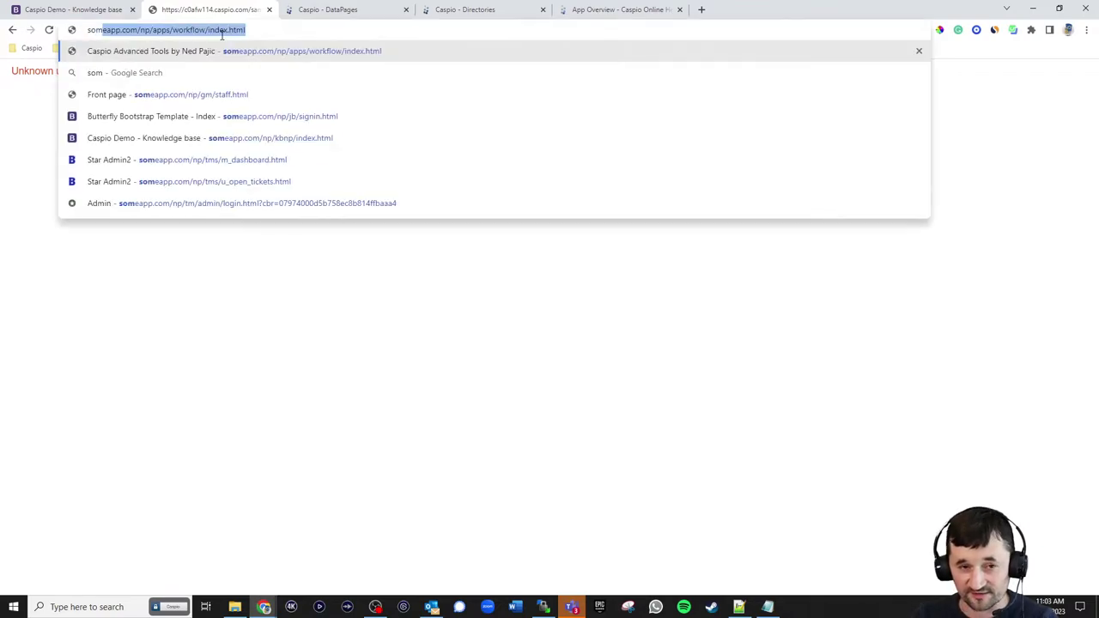
text(eapp.com/np)
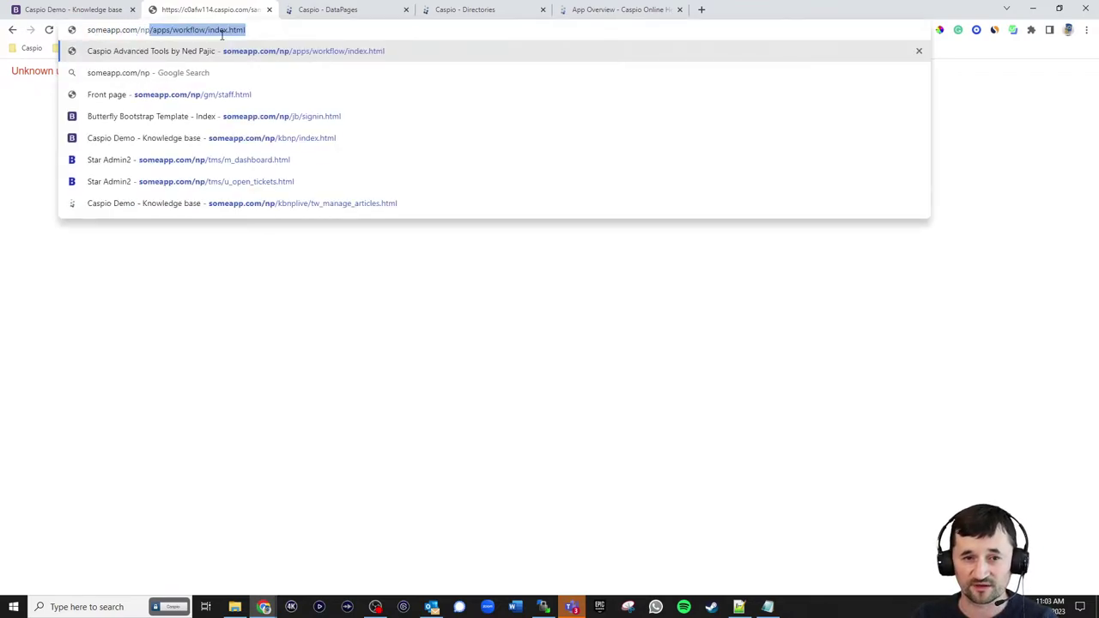
text(/kbnplive/)
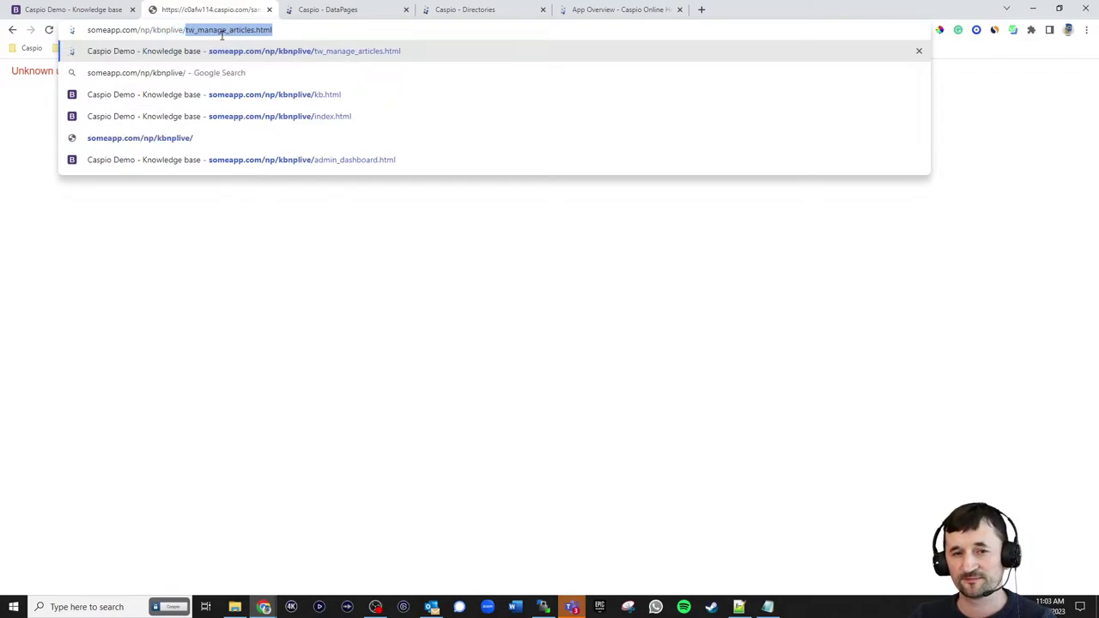
text(ad)
key(Return)
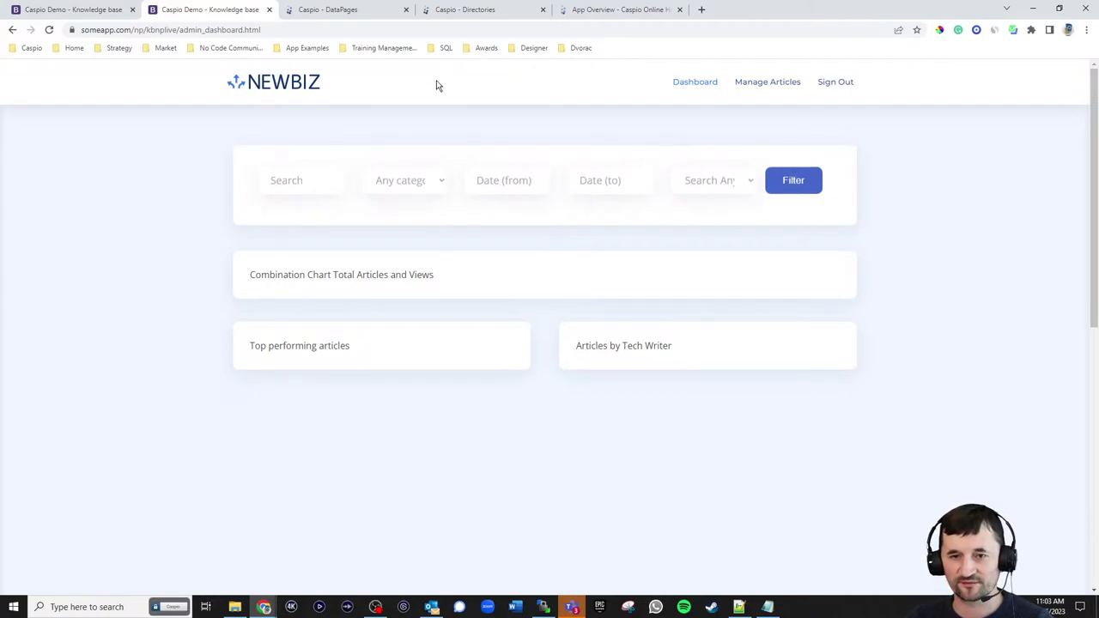
- Apply the kb_np_style_reports_live style to the admin Search Form DataPage and finish
click(336, 9)
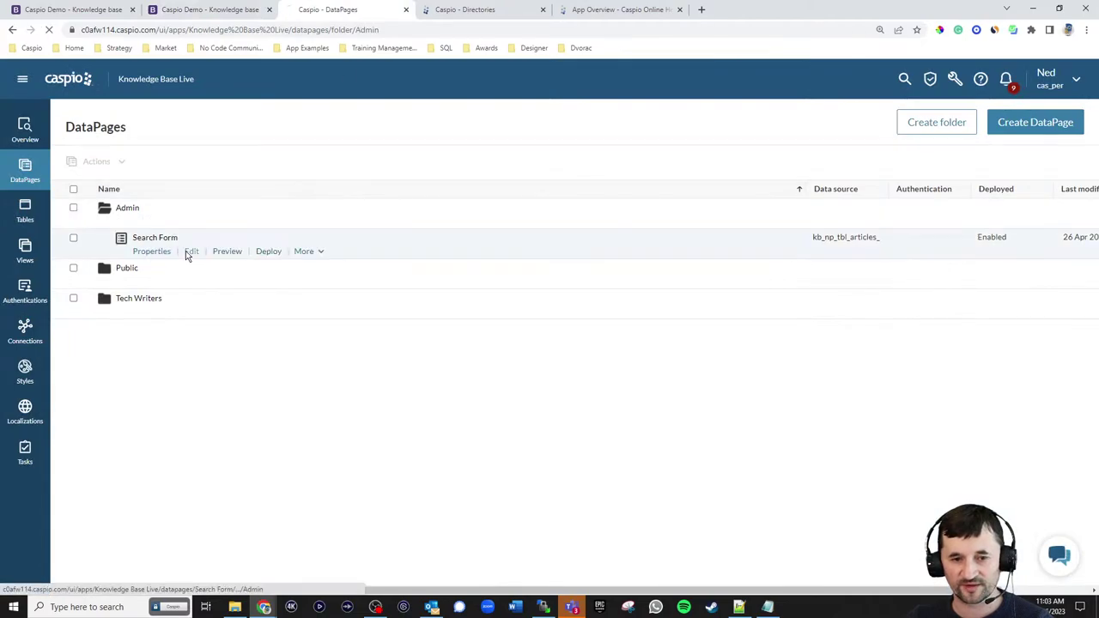
click(185, 251)
click(434, 463)
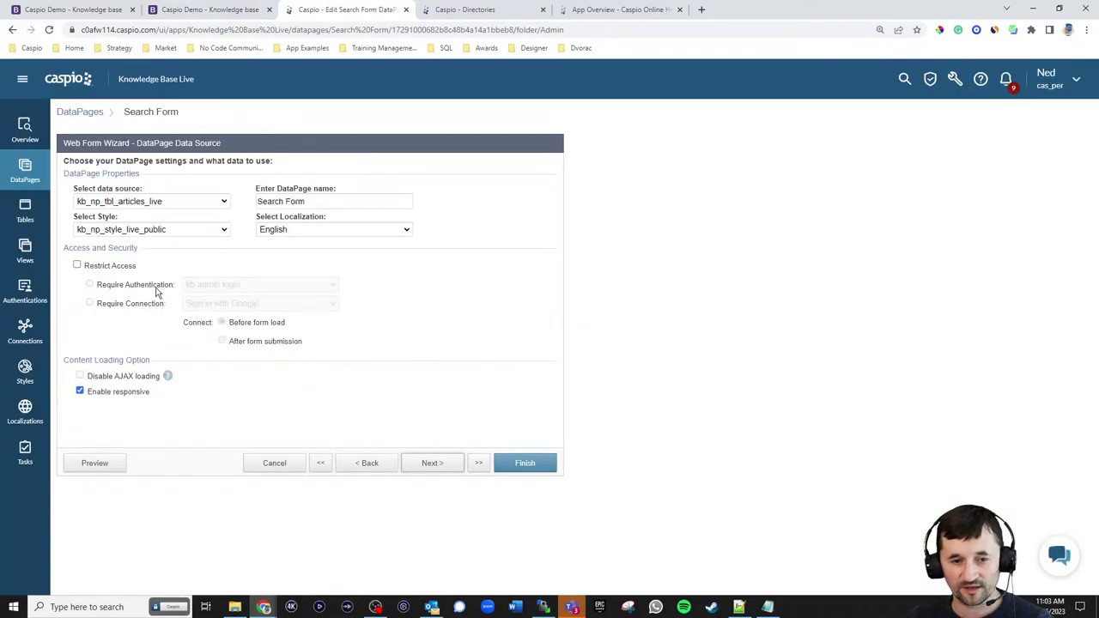
click(139, 230)
click(147, 337)
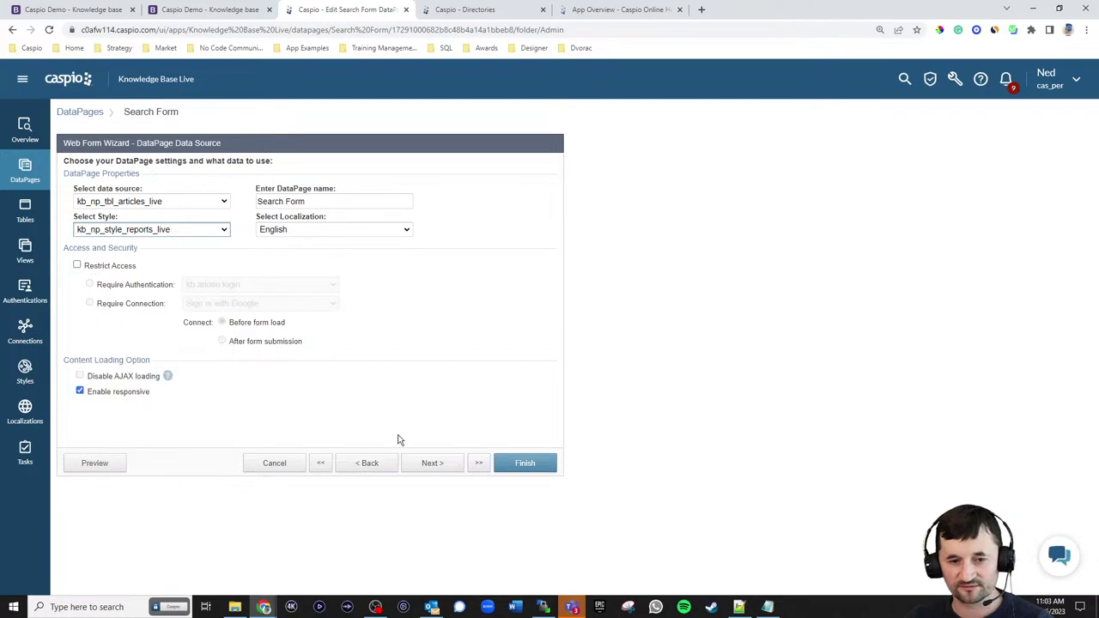
click(520, 463)
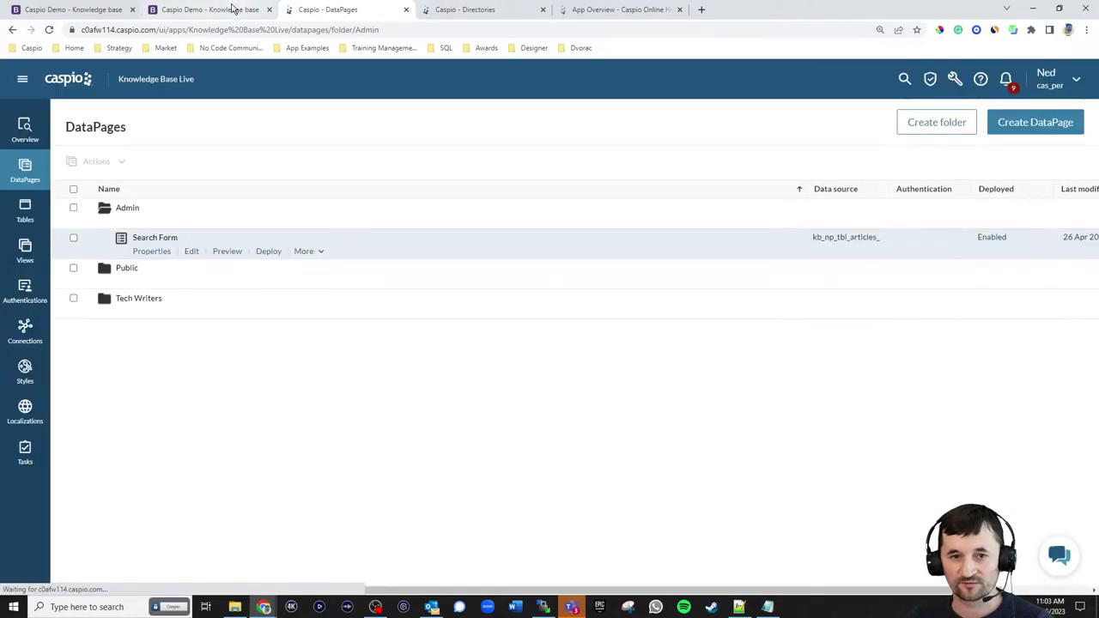
- Reload the NEWBIZ dashboard to see the restyled search form, then return to Caspio
click(233, 8)
click(49, 29)
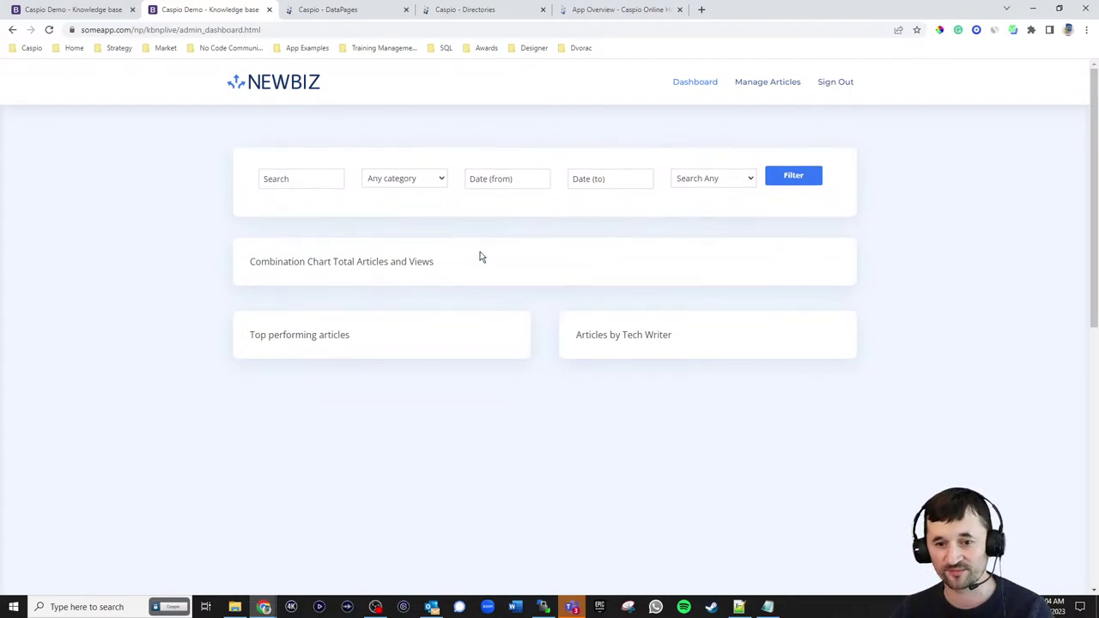
click(369, 13)
- Start a new Combination chart DataPage
click(1004, 123)
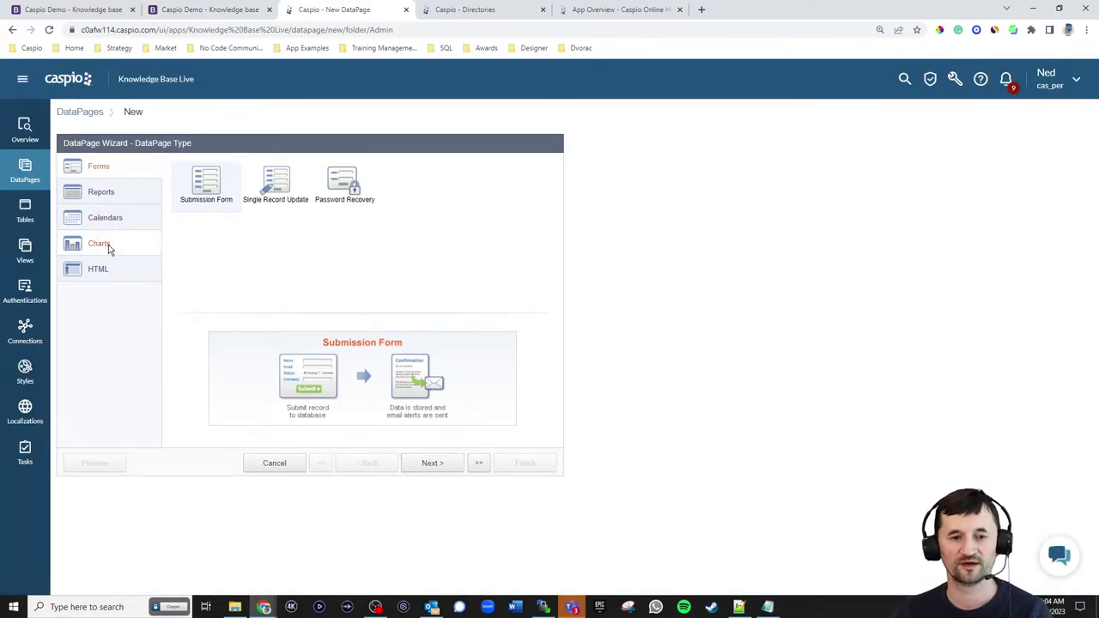
click(101, 244)
scroll(427, 250, down, 2)
scroll(427, 243, down, 3)
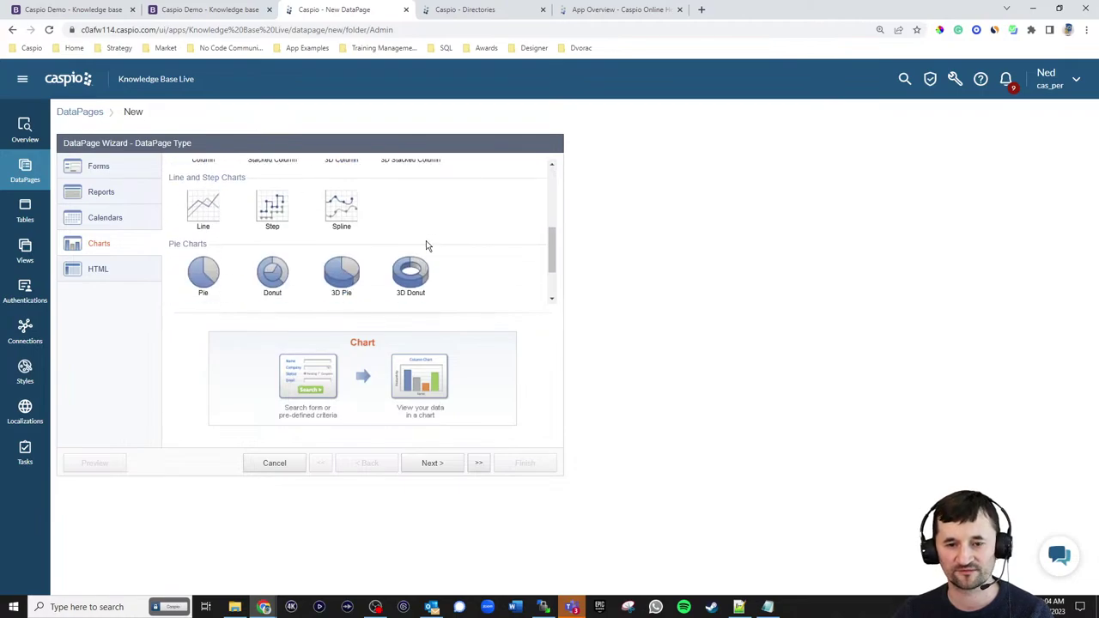
click(342, 273)
click(433, 463)
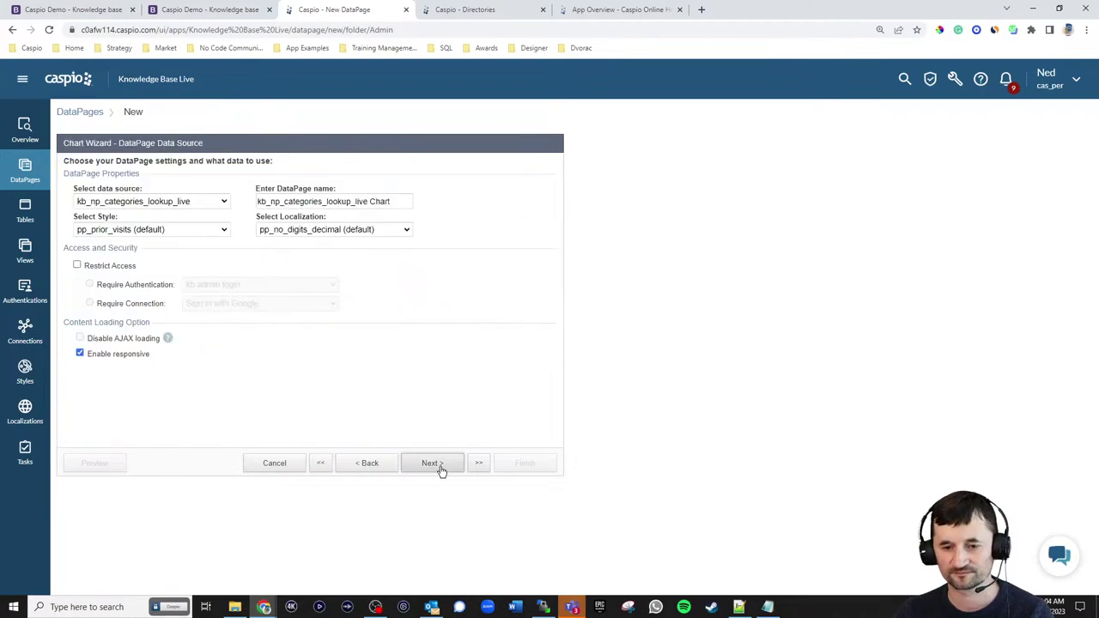
- Use kb_np_tbl_articles_live as the data source and name the DataPage 'Combo chart views and articles'
click(181, 204)
click(161, 236)
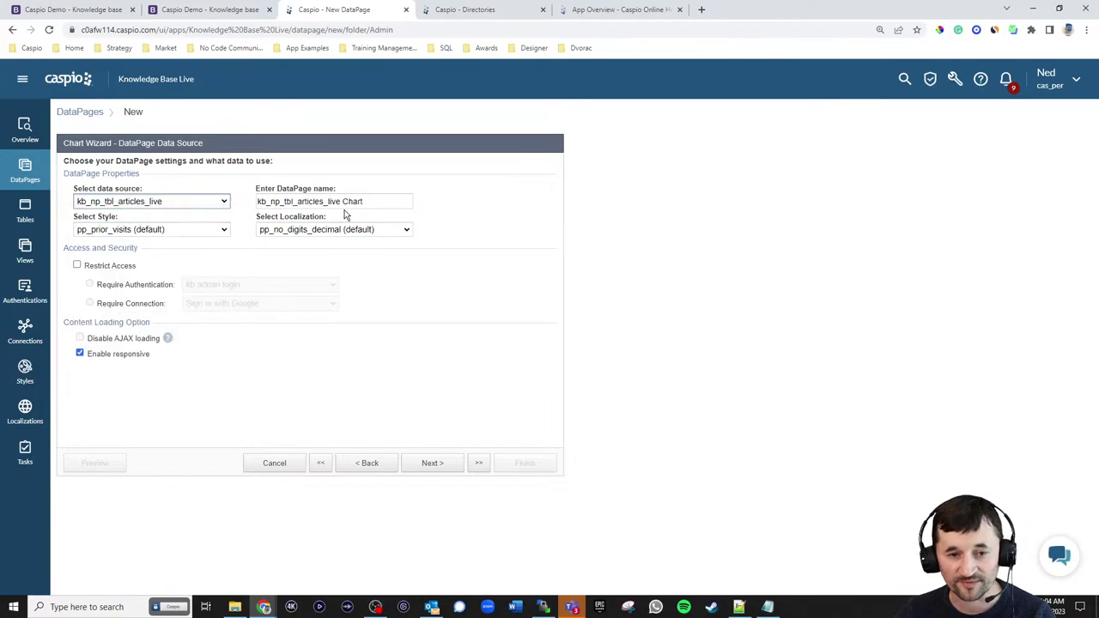
drag(368, 201, 191, 204)
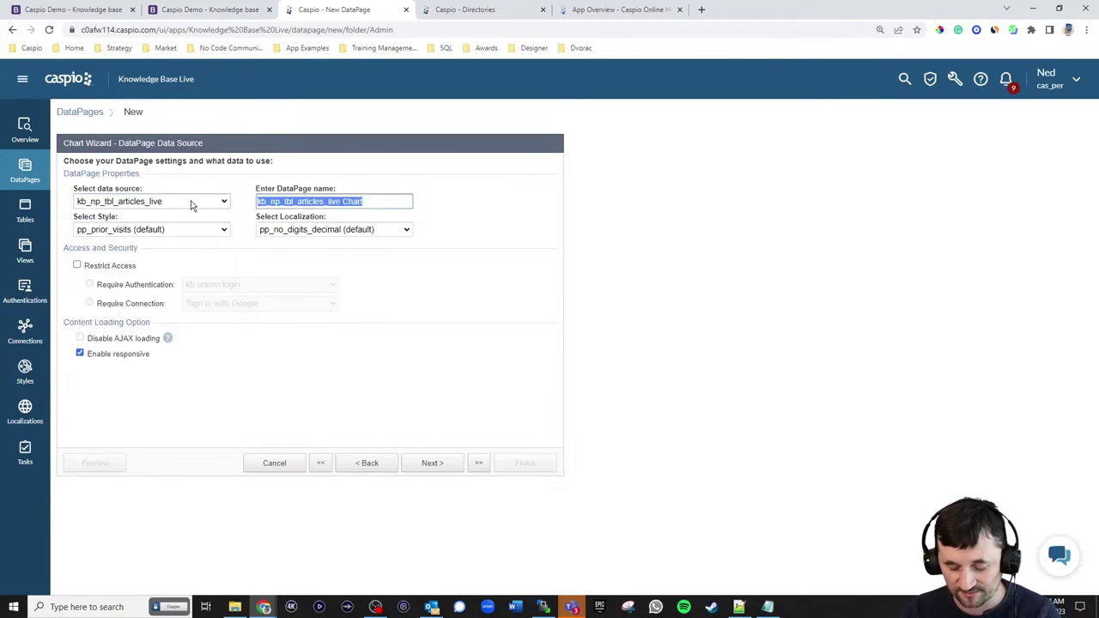
text(Combo chart views and)
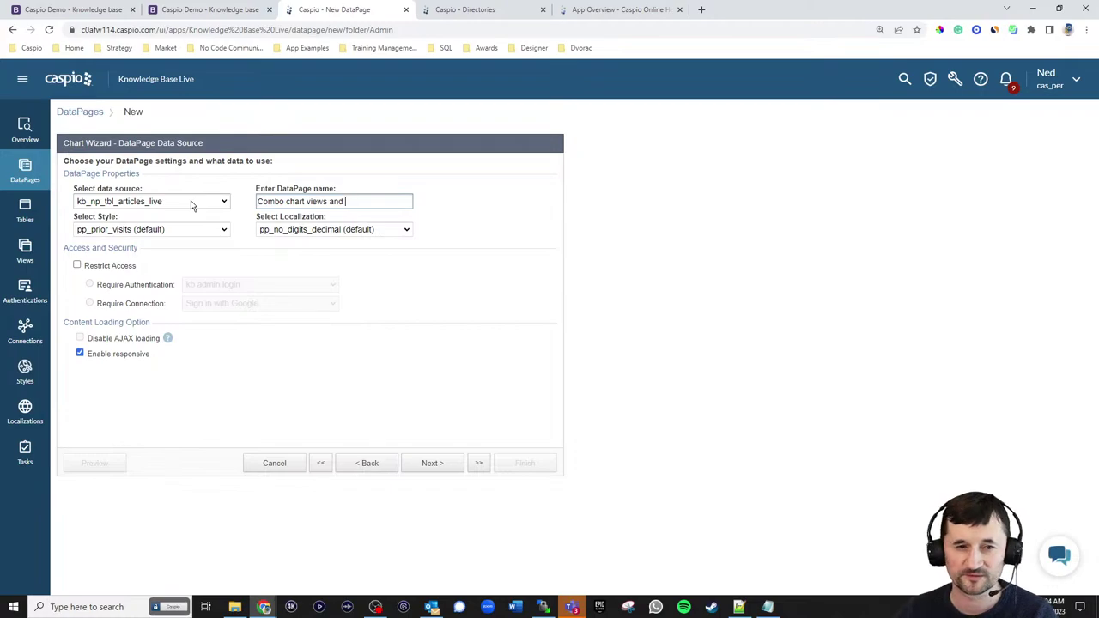
click(67, 10)
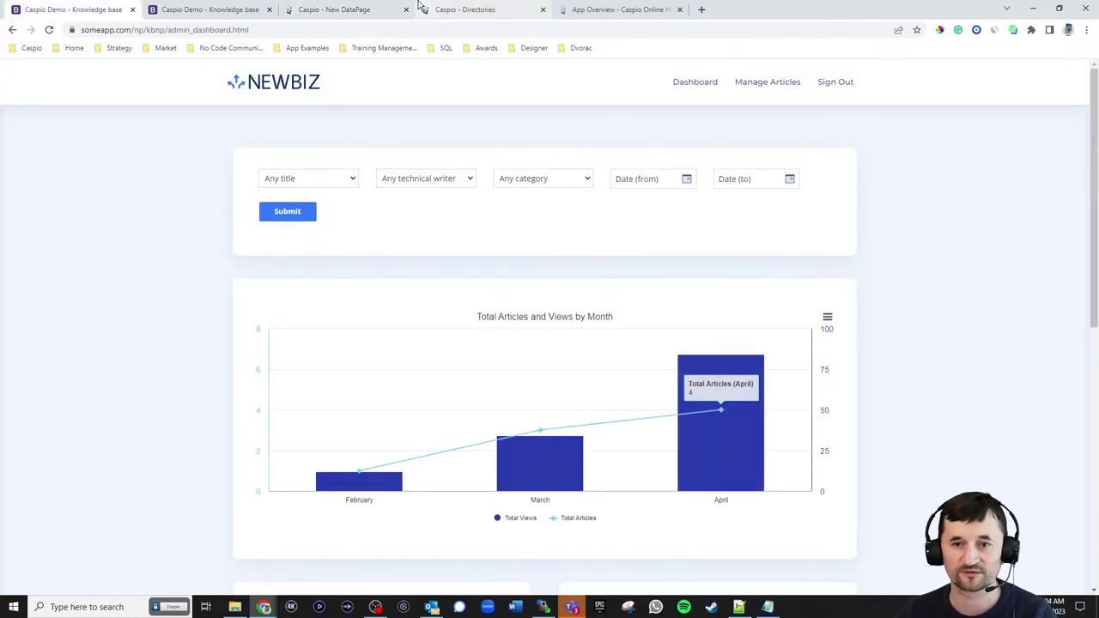
click(359, 12)
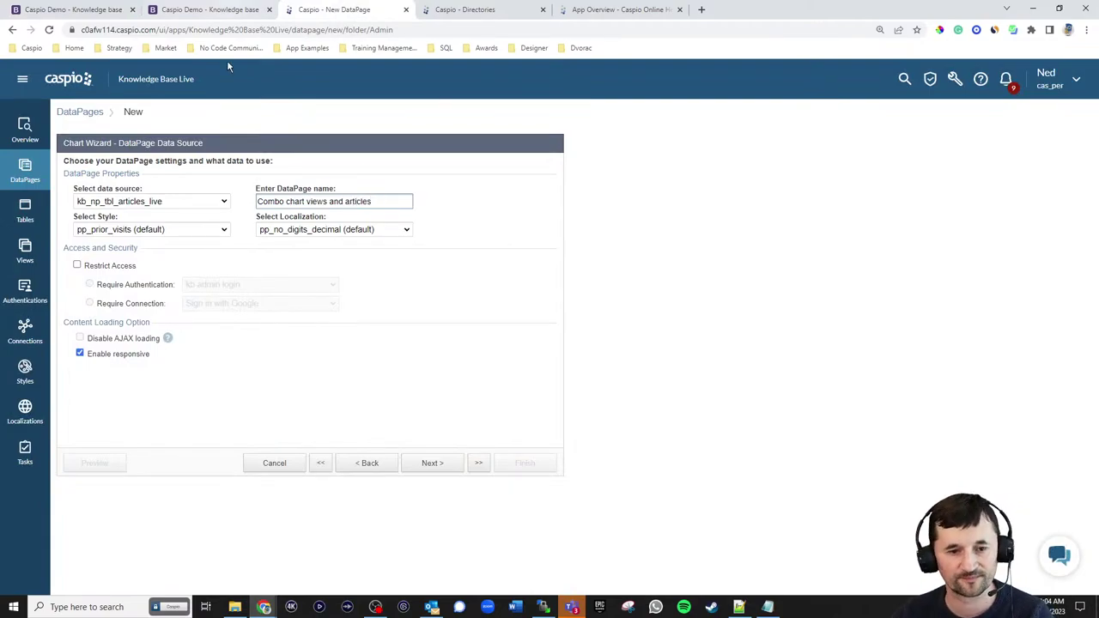
- Set style kb_np_style_reports_live, English localization, and restrict access to kb admin login
click(150, 229)
scroll(163, 292, up, 15)
scroll(163, 298, up, 3)
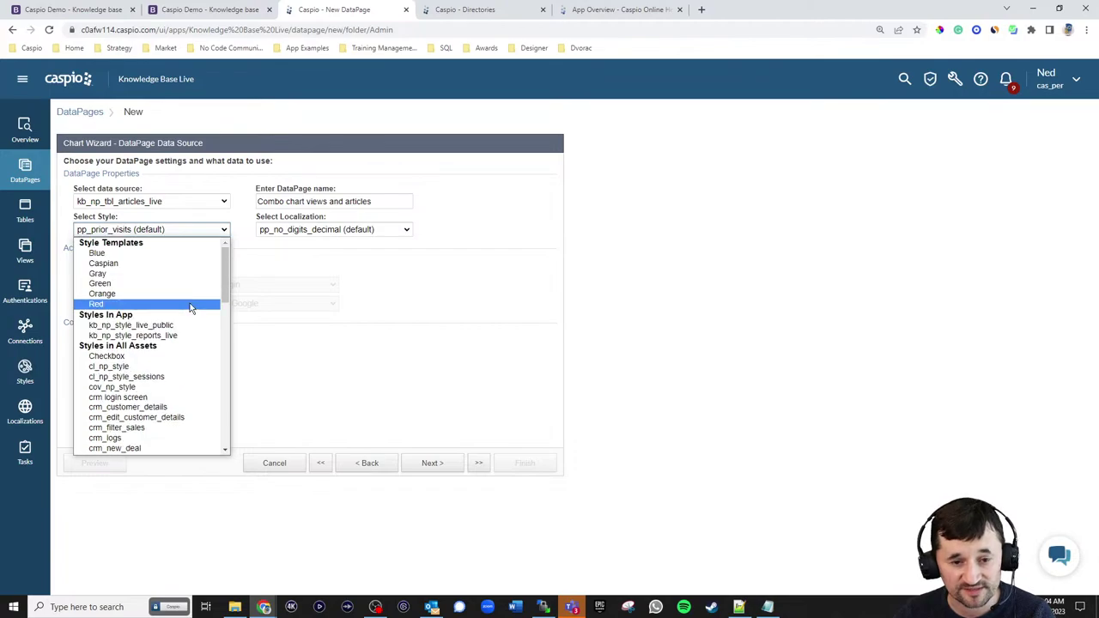
click(177, 334)
click(333, 229)
scroll(343, 301, up, 1)
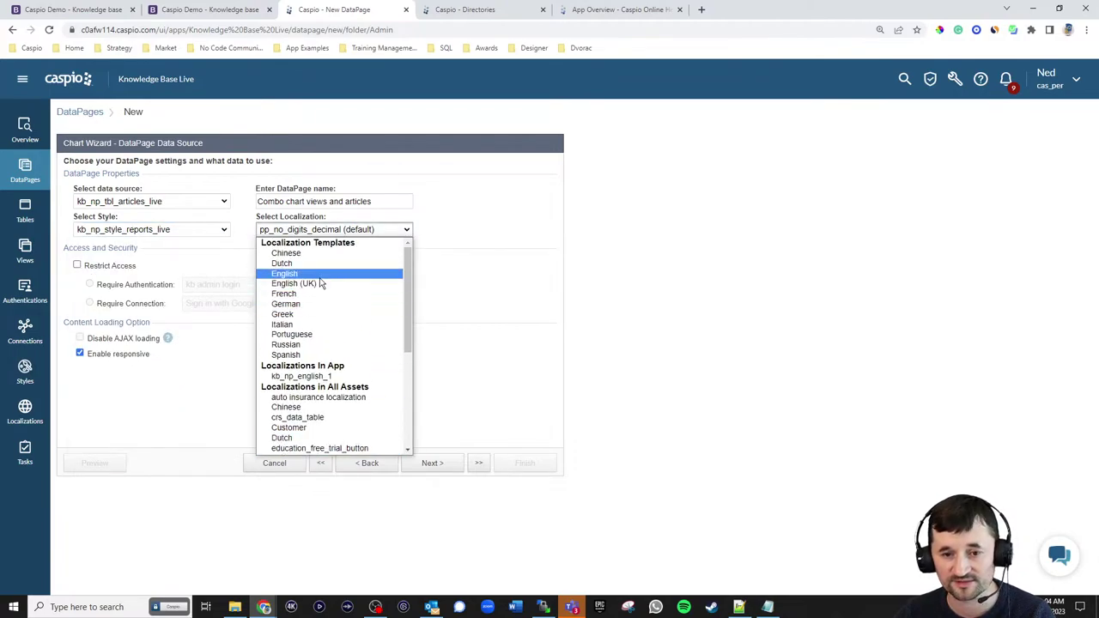
click(318, 279)
click(111, 265)
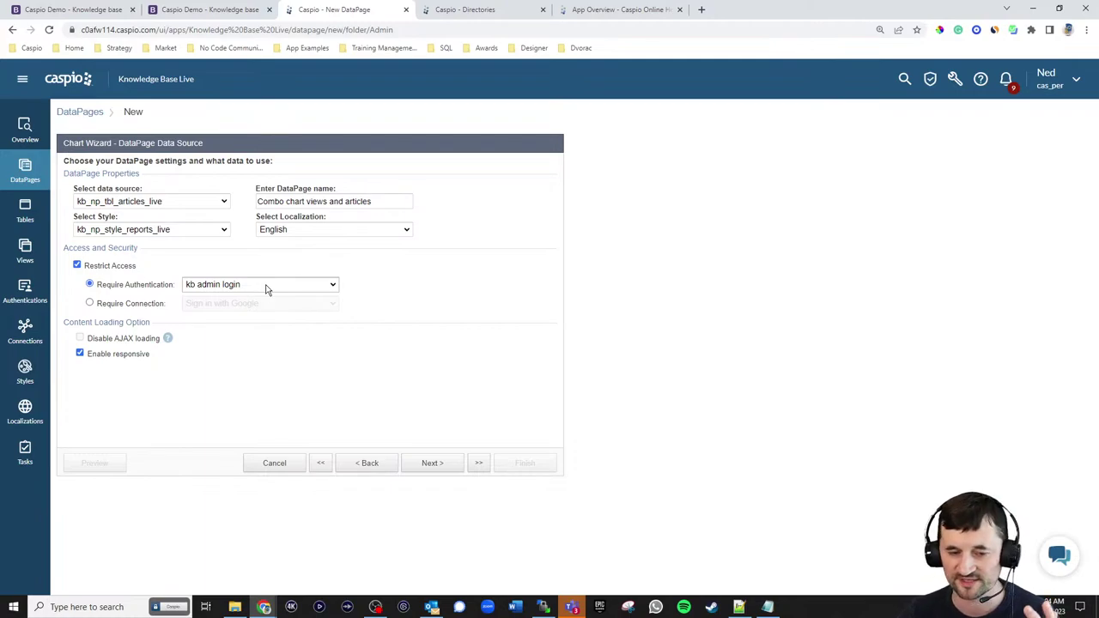
click(432, 464)
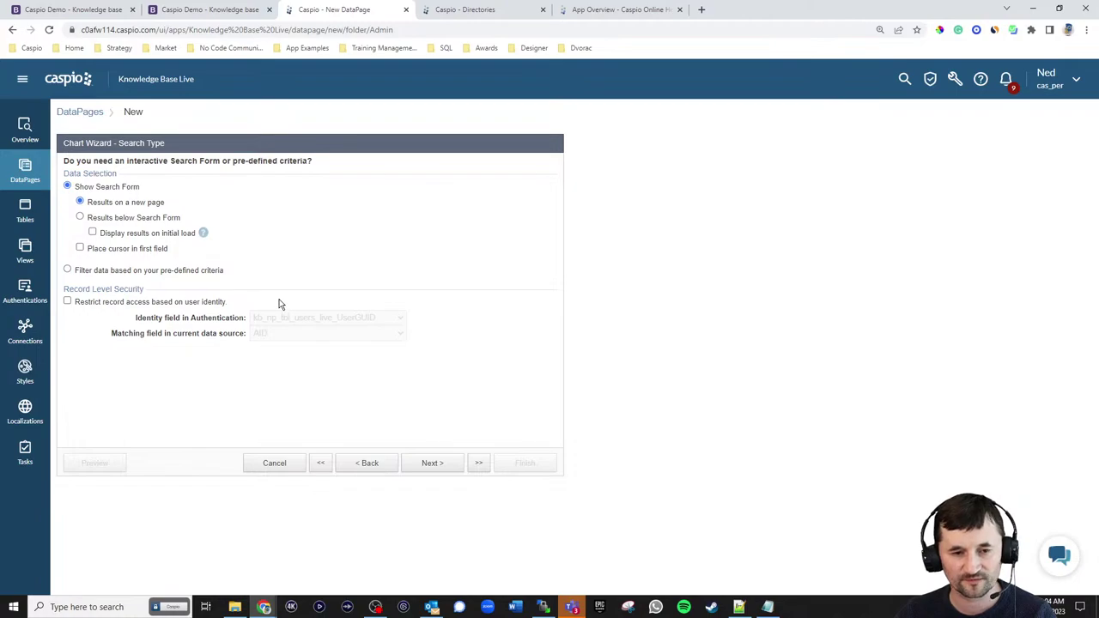
- Choose pre-defined criteria filtering with Title, Category, Submitted_By_ID and Date_Created as filter fields
click(150, 274)
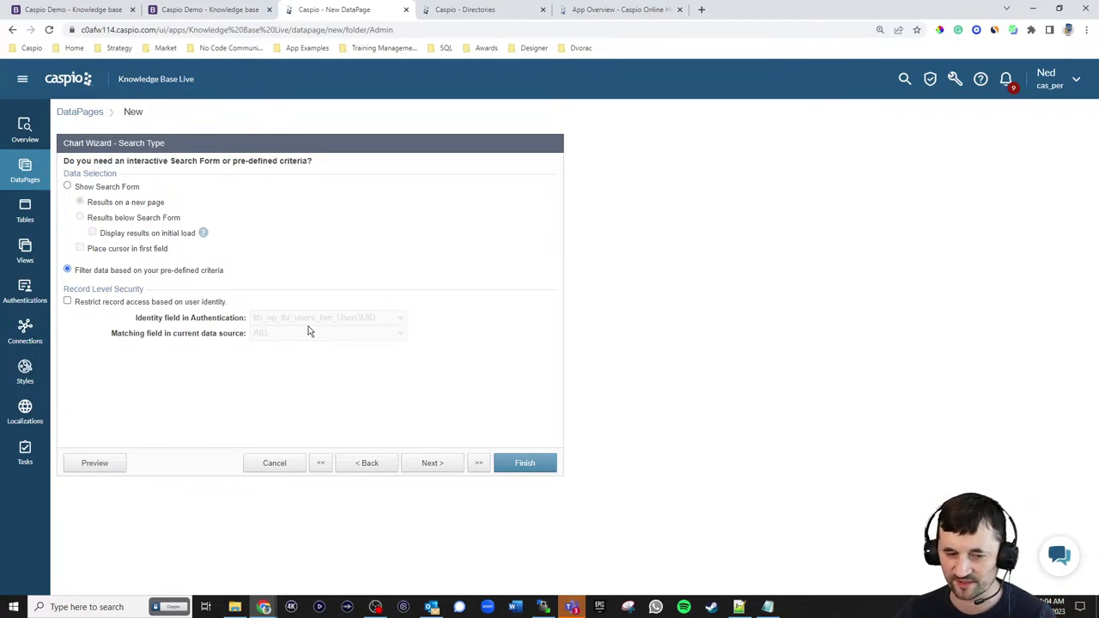
click(429, 463)
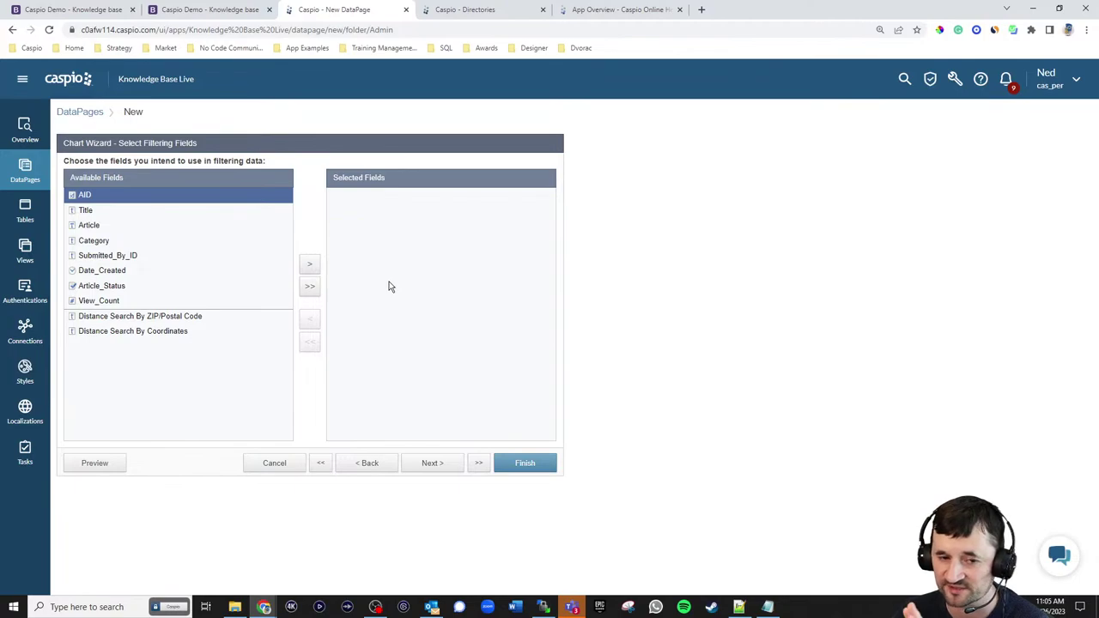
click(101, 211)
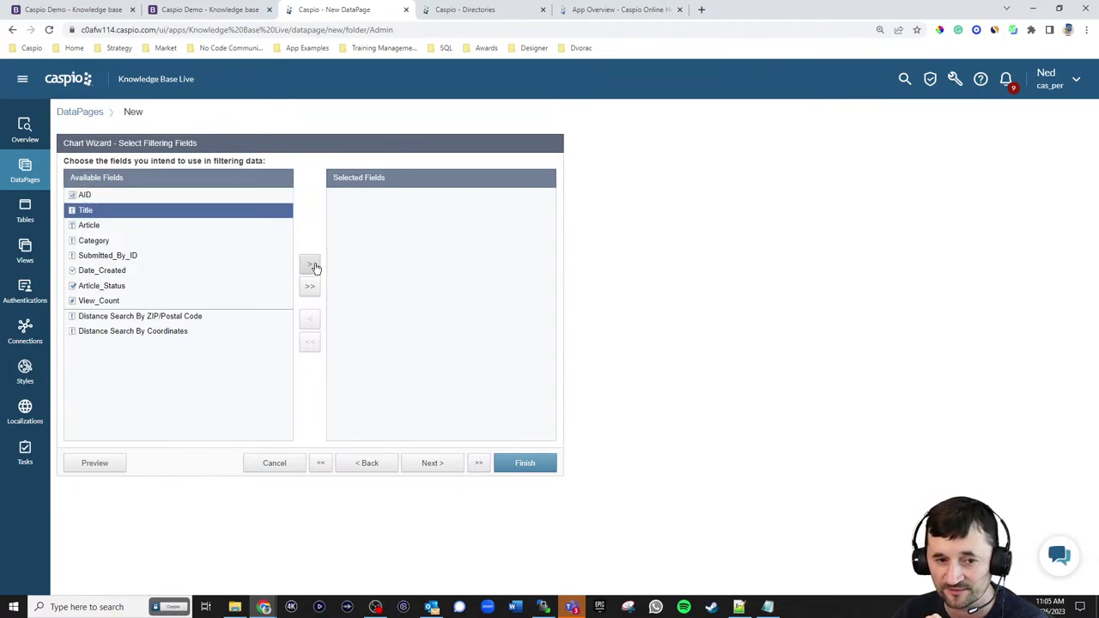
click(314, 267)
click(177, 228)
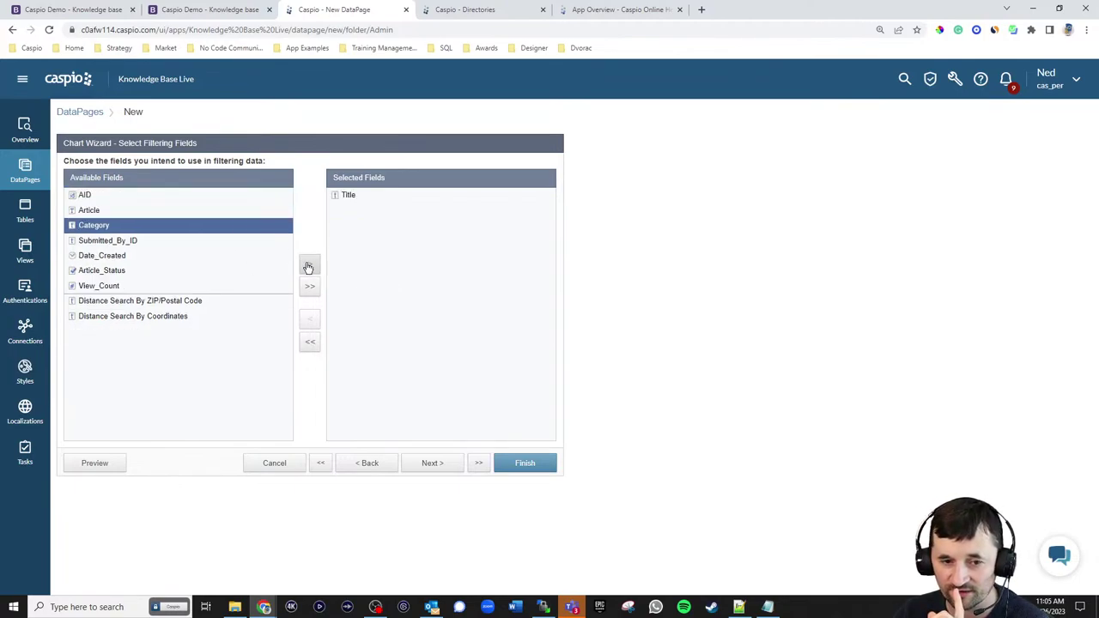
click(308, 267)
click(310, 269)
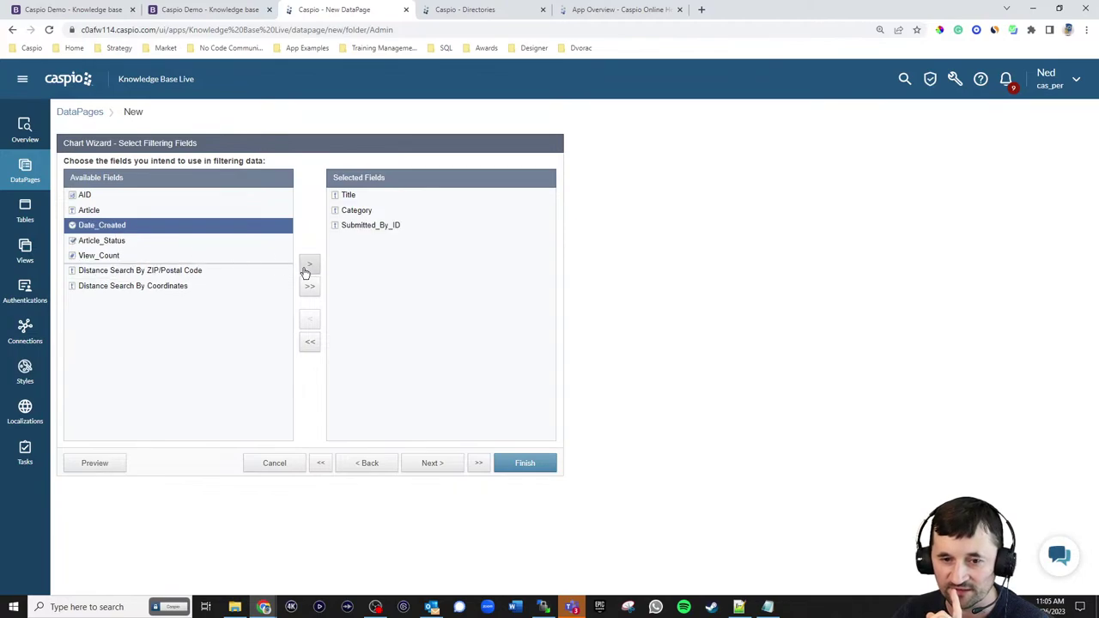
click(306, 271)
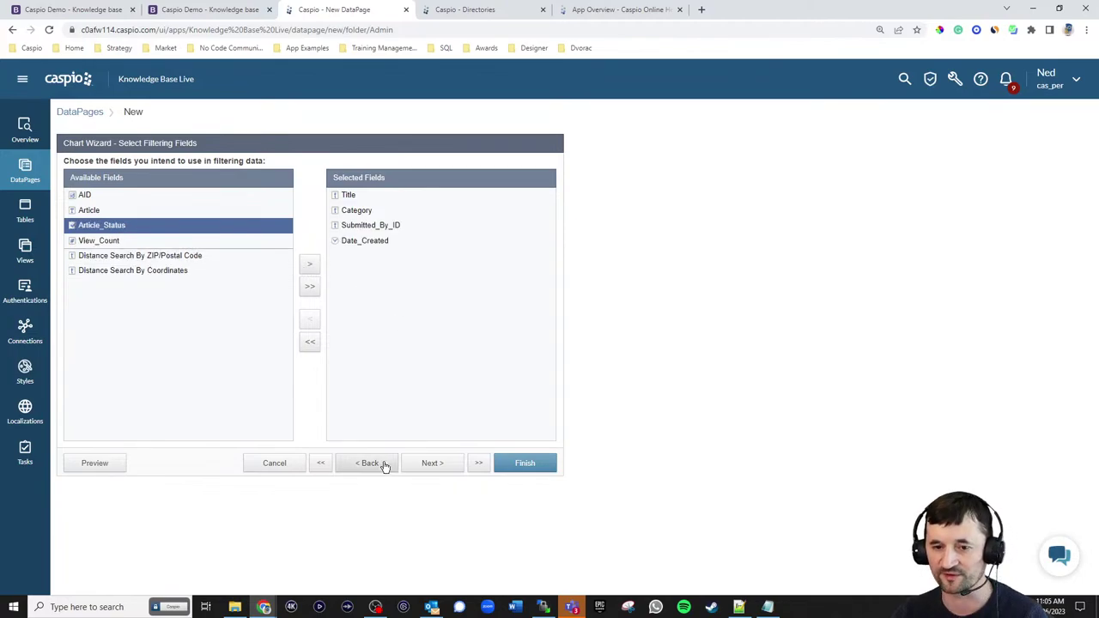
click(429, 464)
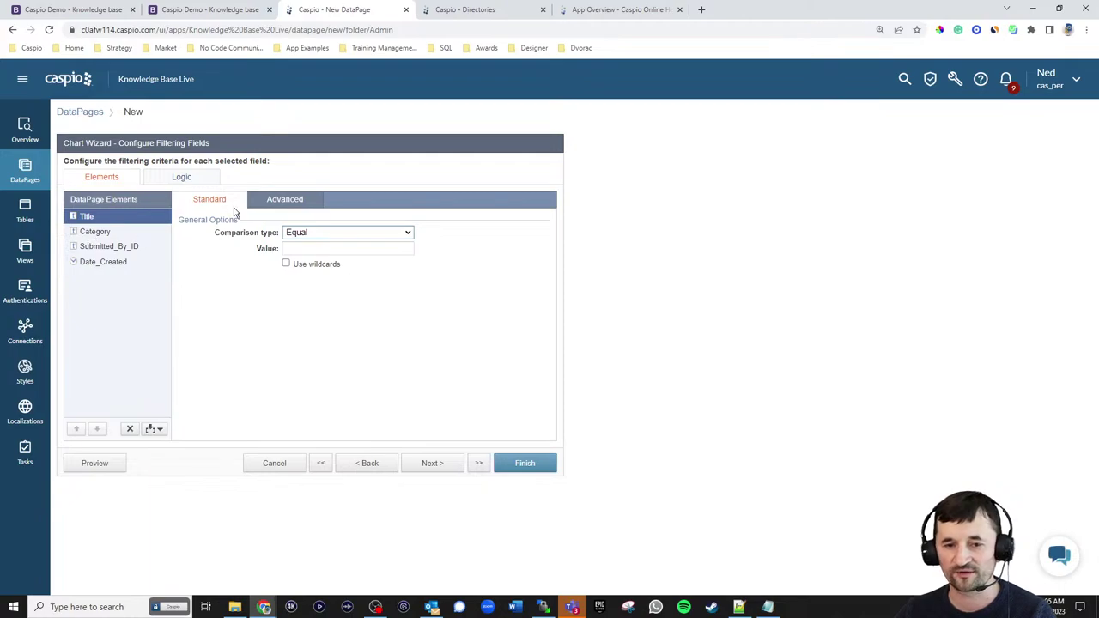
- Make the Title filter Contains, taking its value from external parameter [@t]
click(285, 199)
click(286, 232)
click(317, 249)
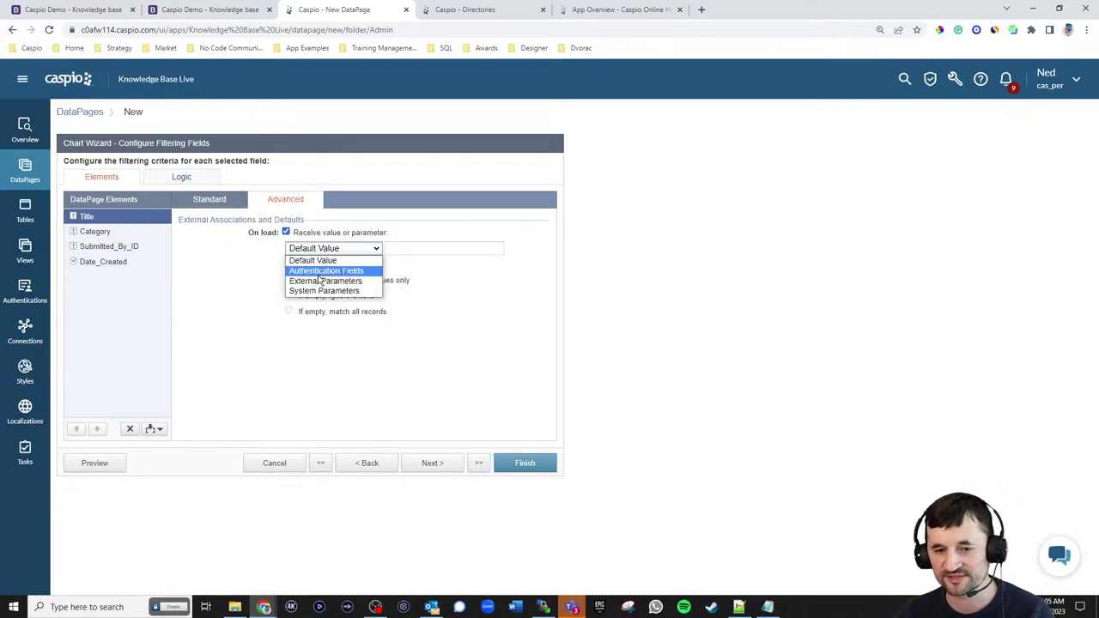
click(326, 280)
drag(398, 248, 416, 249)
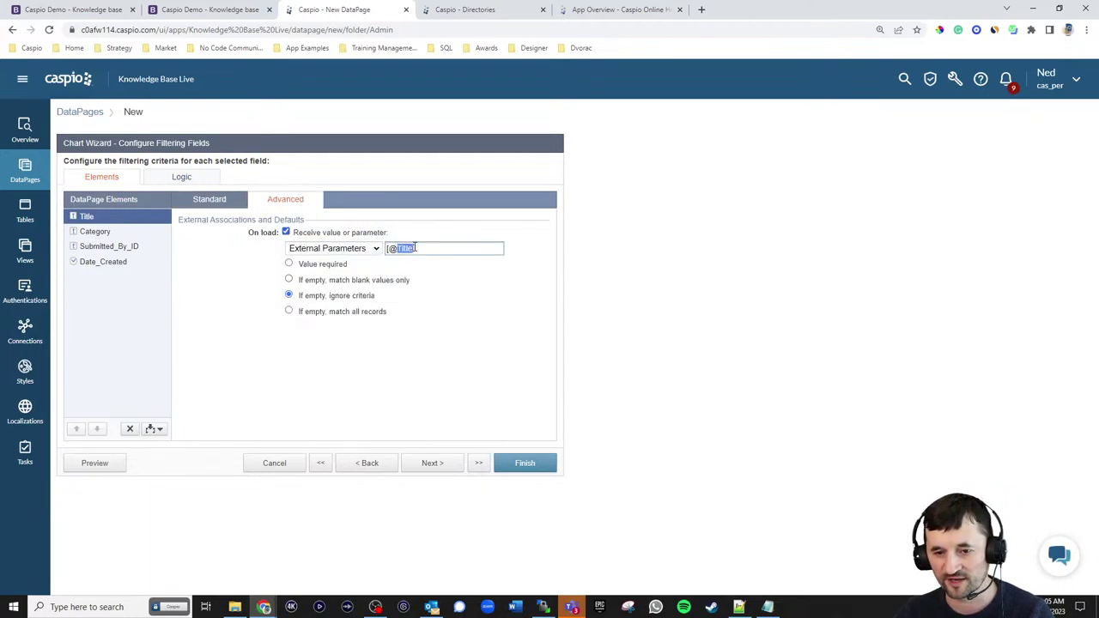
text(t)
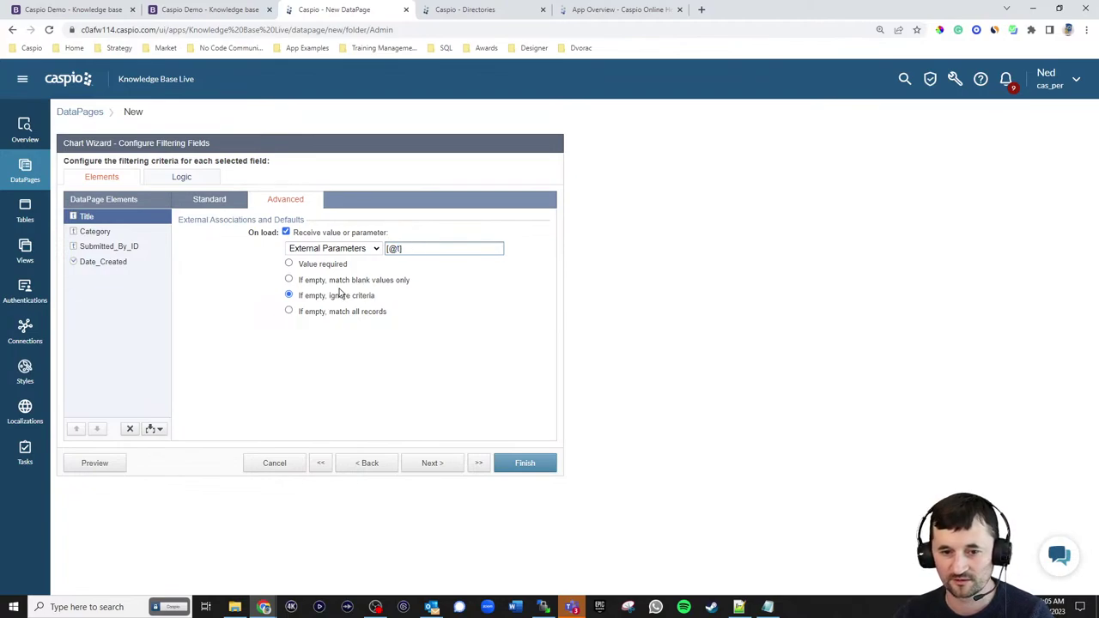
click(214, 206)
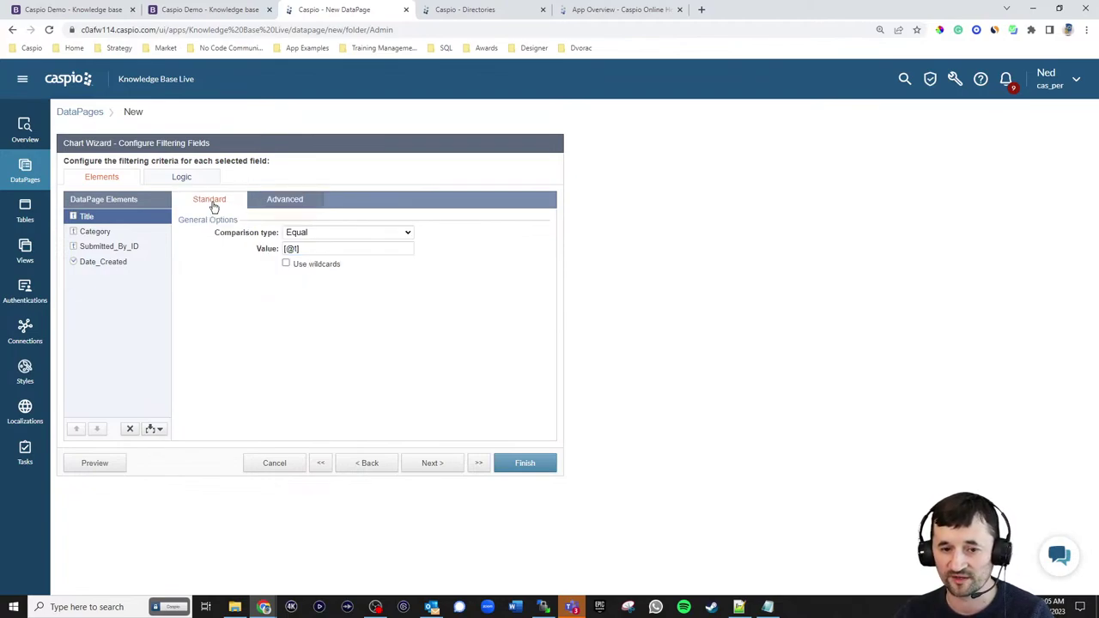
click(313, 234)
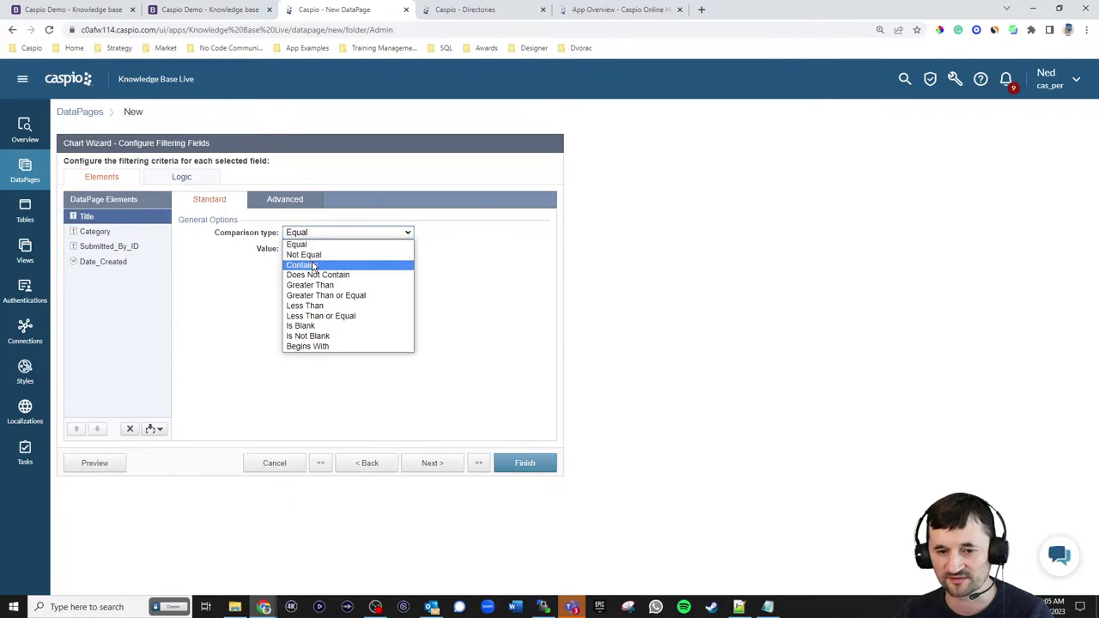
click(311, 264)
- Take the Category filter value from external parameter [@c]
click(101, 233)
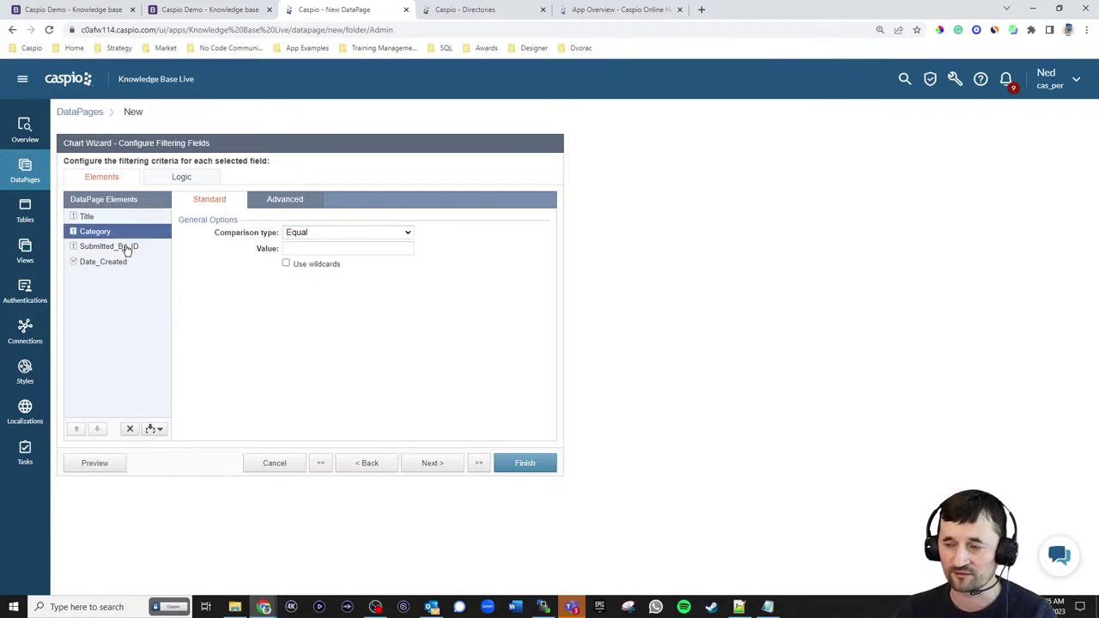
click(284, 200)
click(286, 232)
click(309, 248)
click(326, 281)
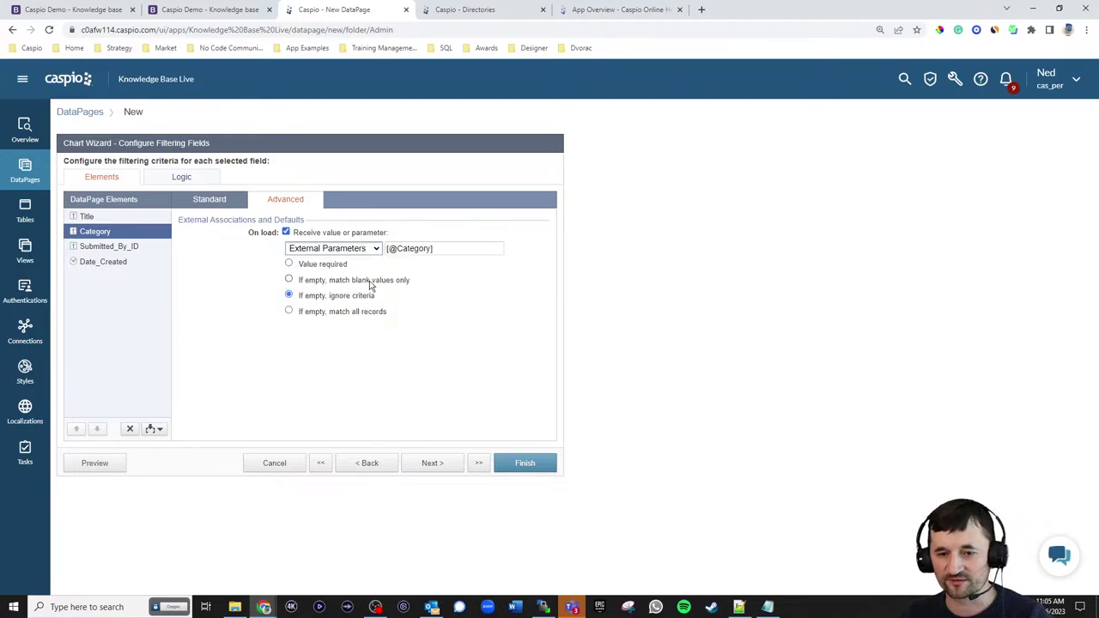
drag(397, 249, 427, 249)
text(c)
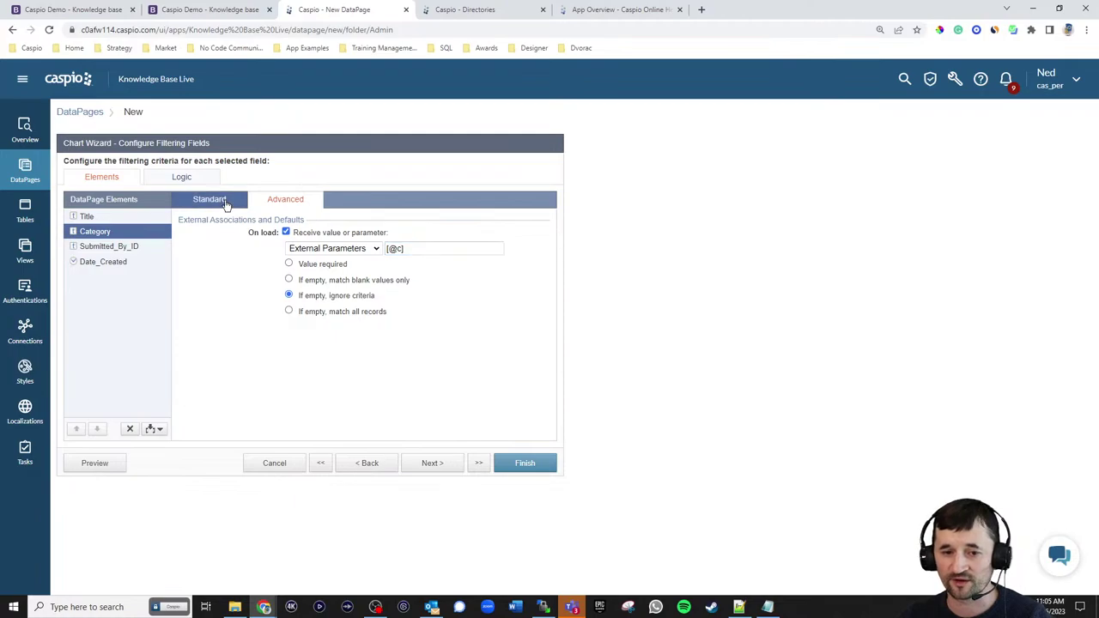
click(230, 201)
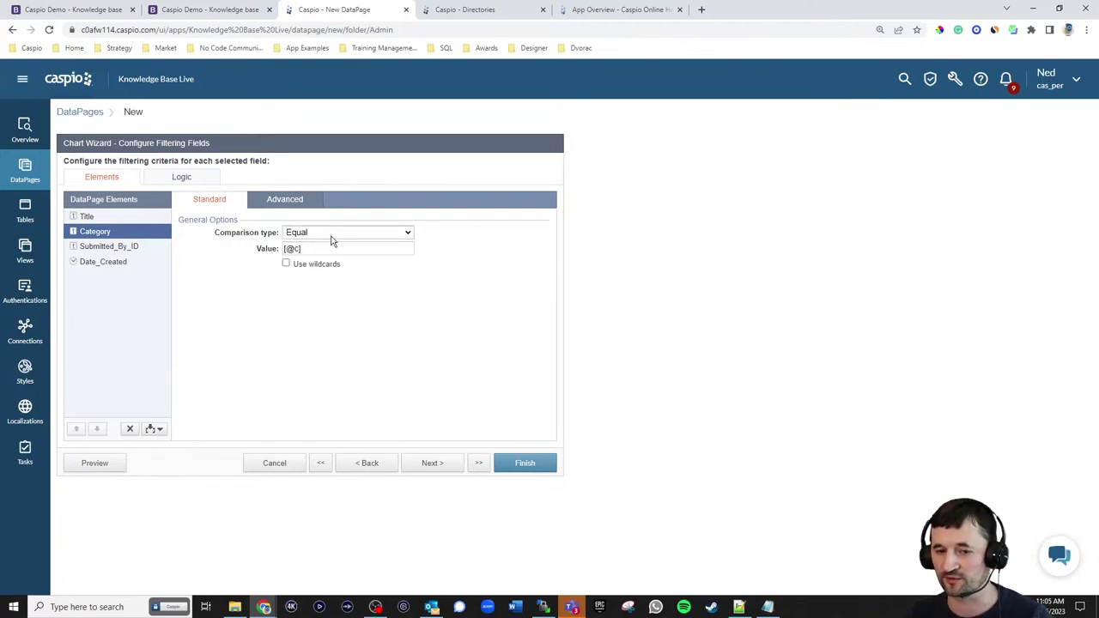
click(107, 248)
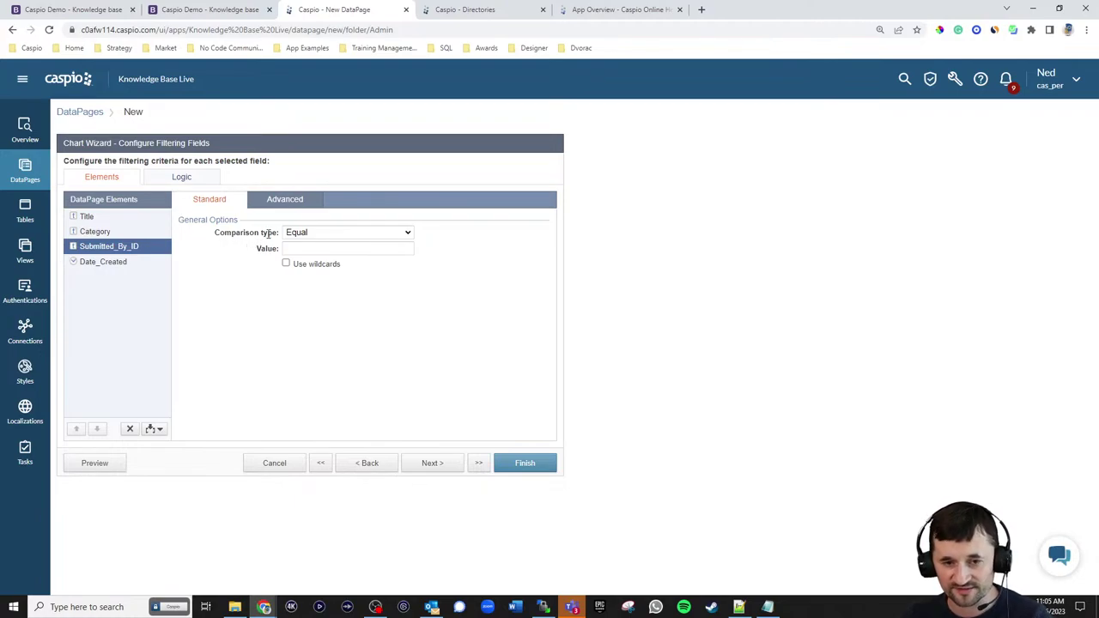
click(286, 203)
click(322, 232)
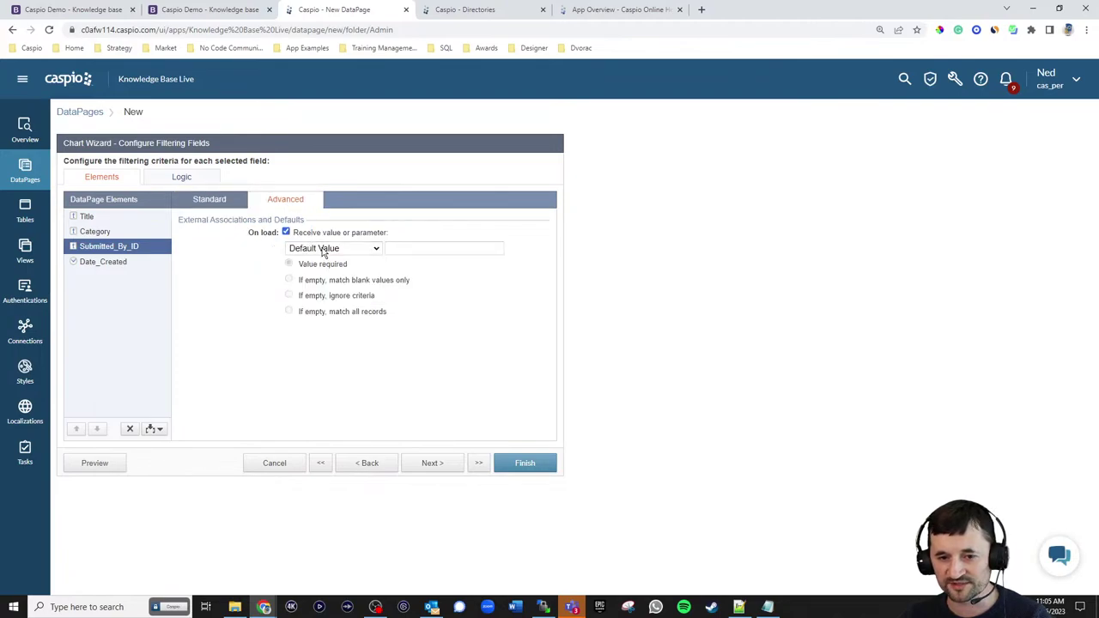
click(319, 248)
click(331, 280)
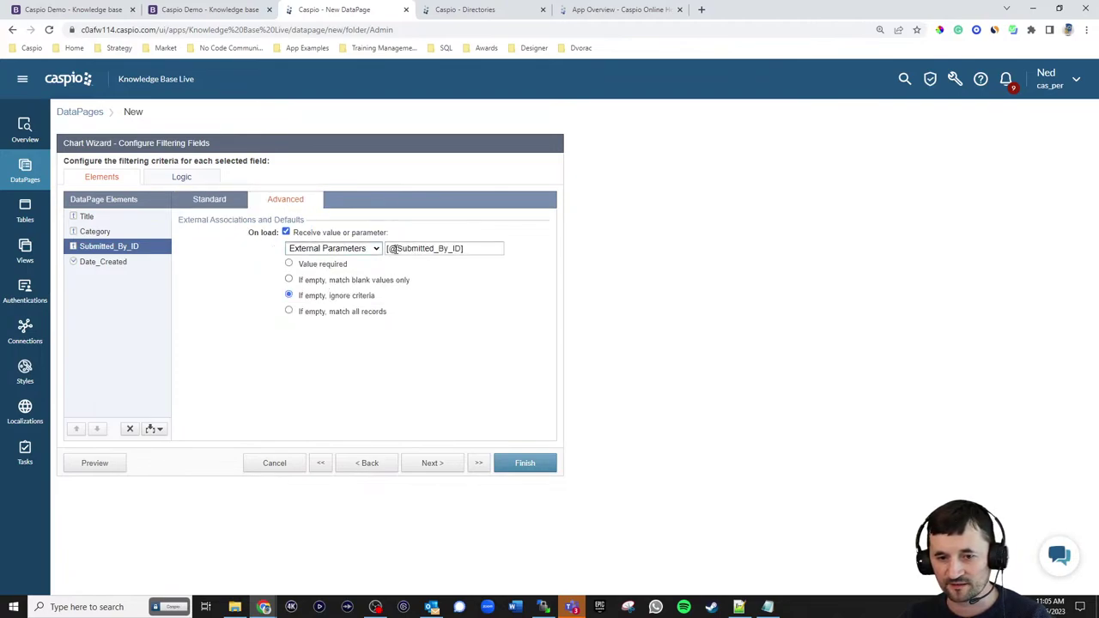
triple_click(493, 250)
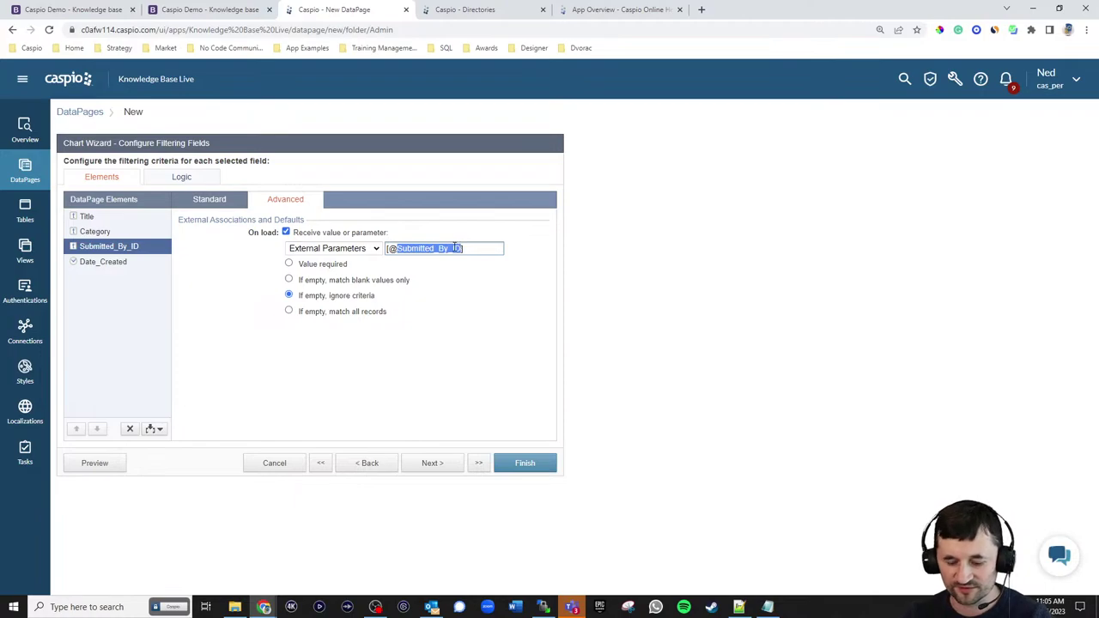
text([@user])
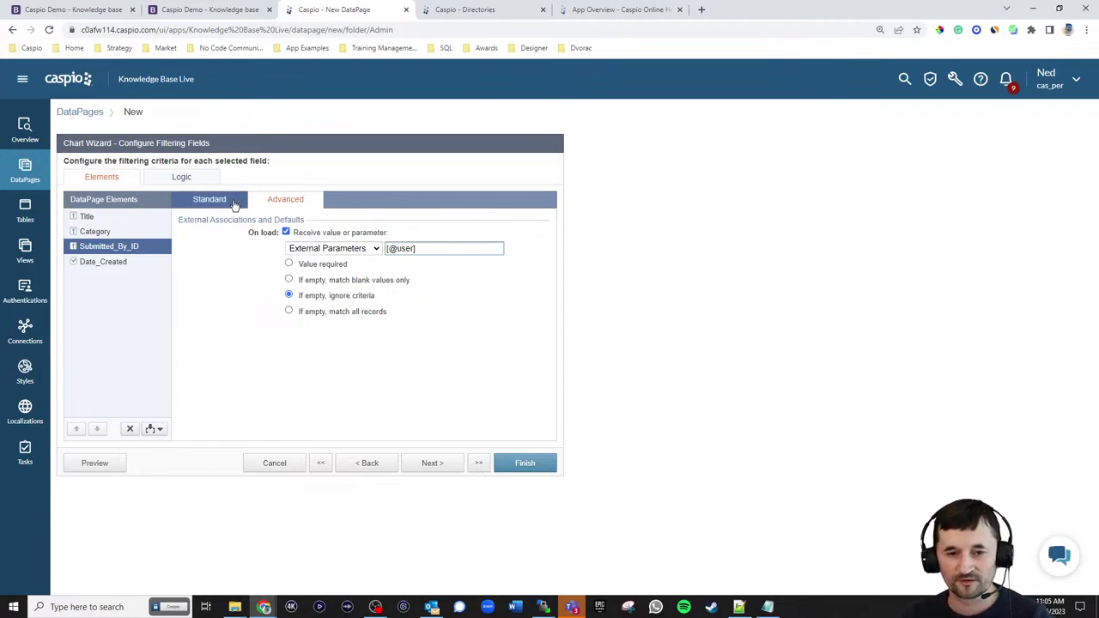
click(233, 205)
click(107, 268)
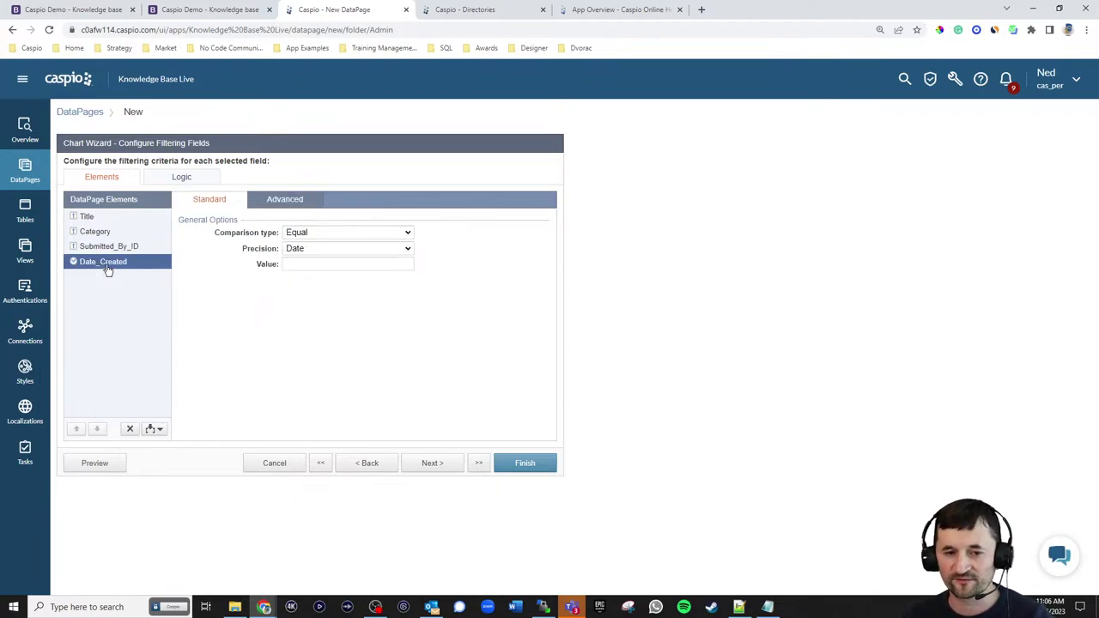
click(155, 429)
click(149, 445)
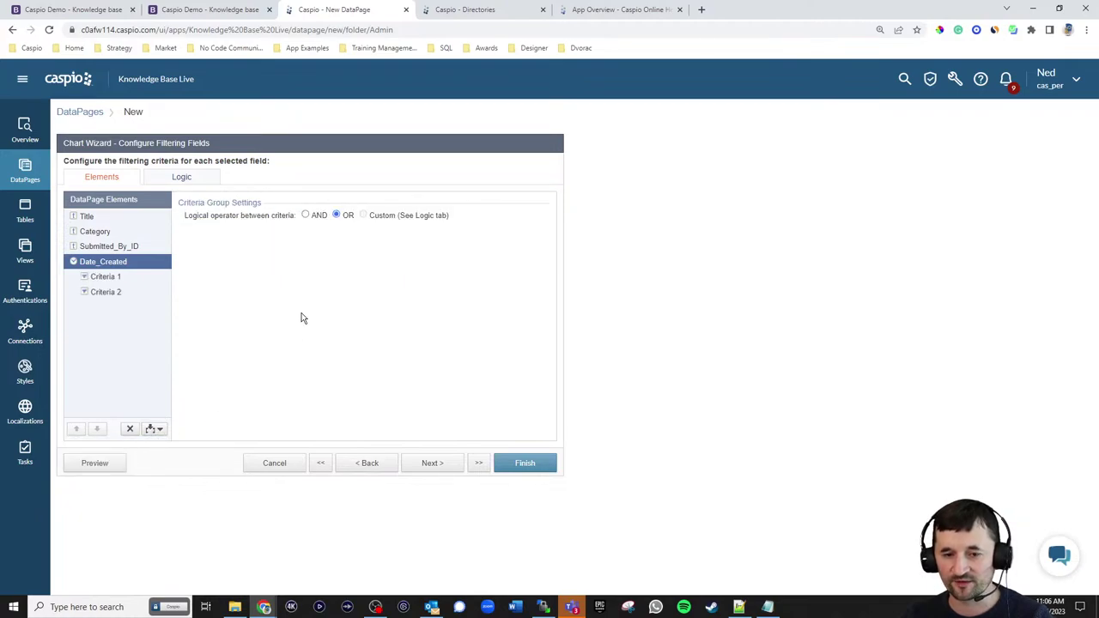
click(115, 279)
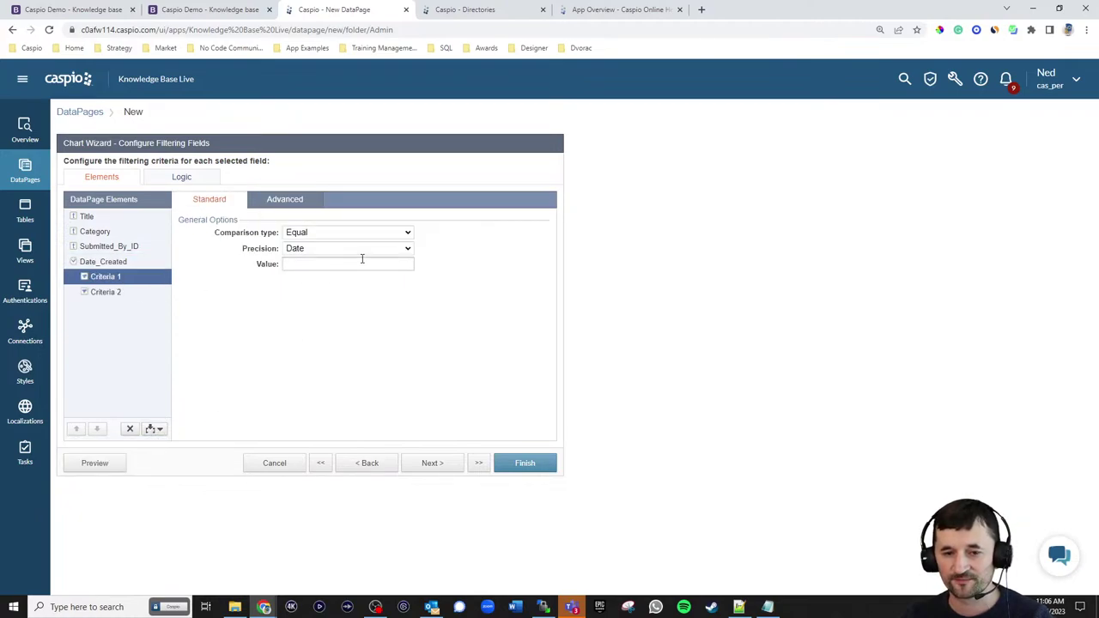
click(319, 232)
click(326, 275)
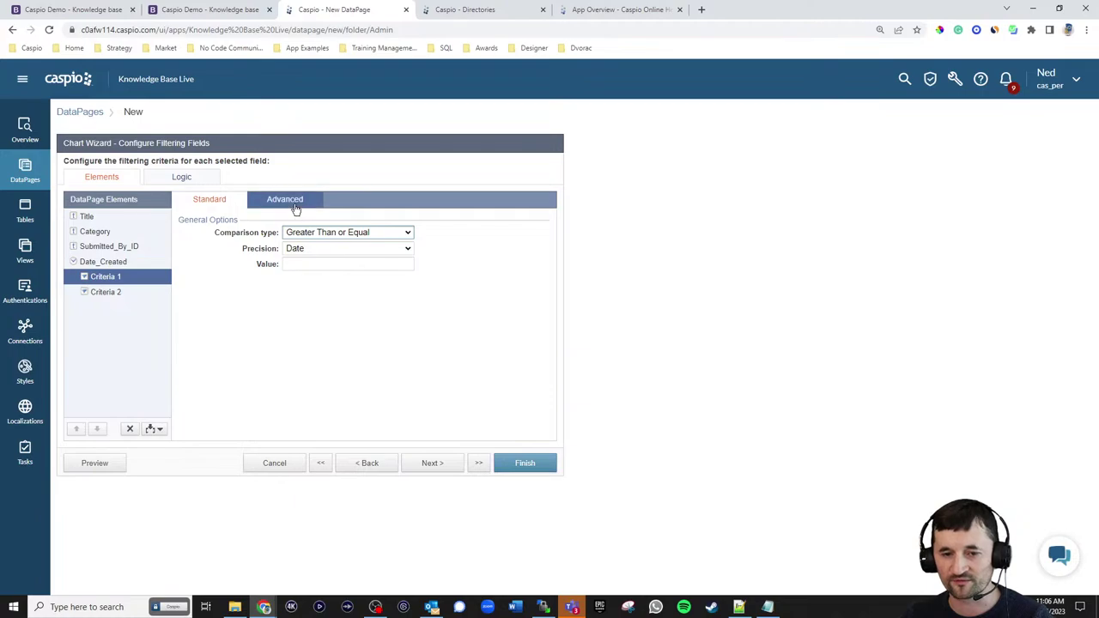
click(292, 201)
click(316, 248)
click(325, 281)
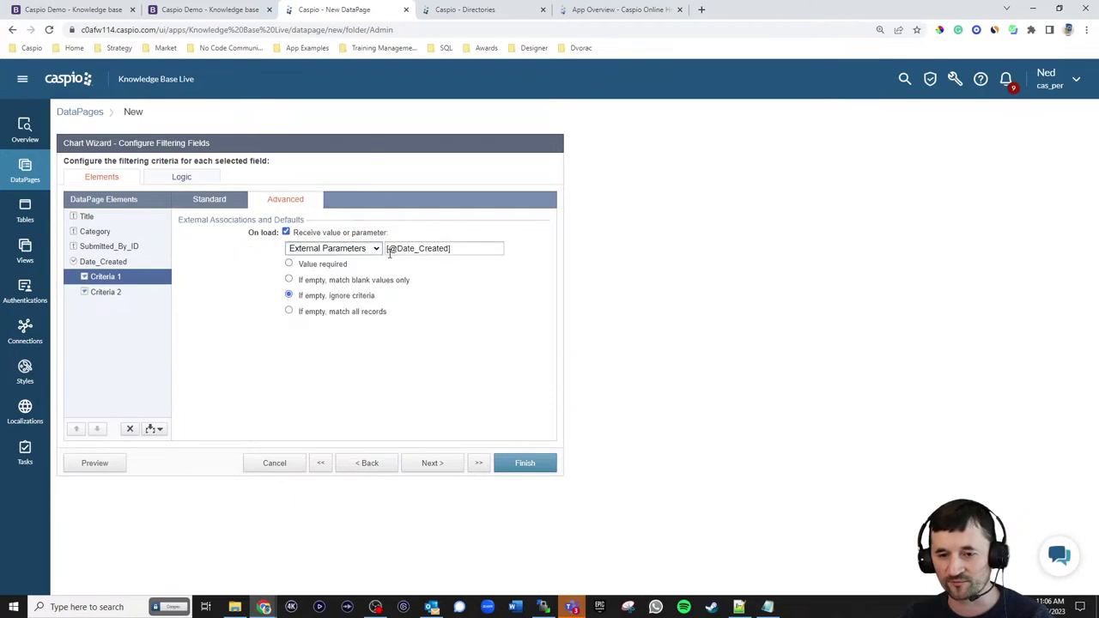
drag(396, 249, 439, 248)
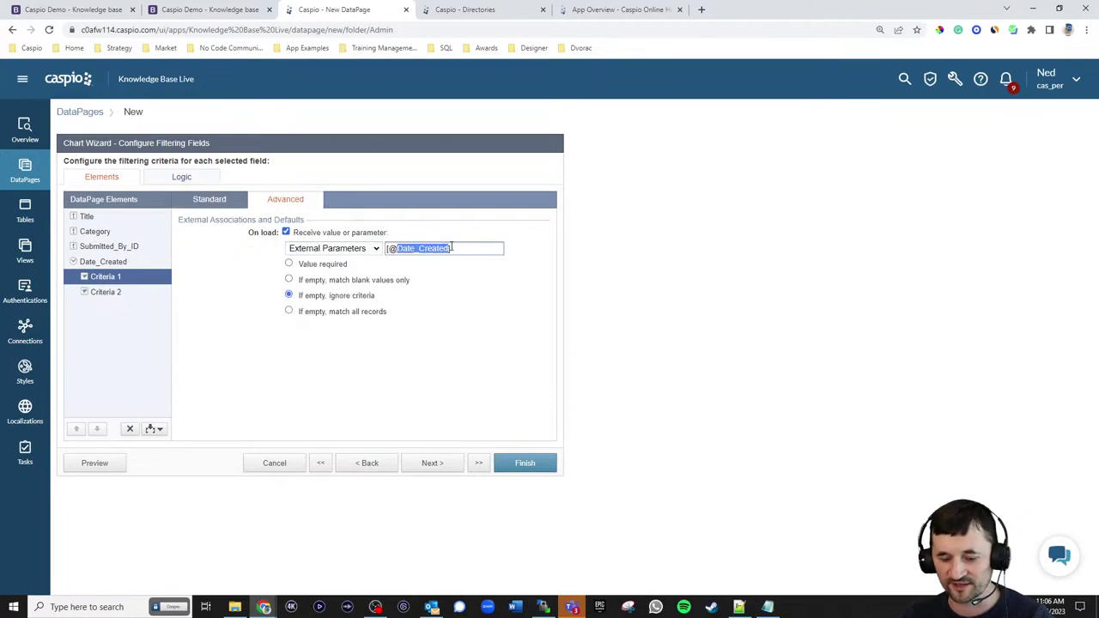
text(df)
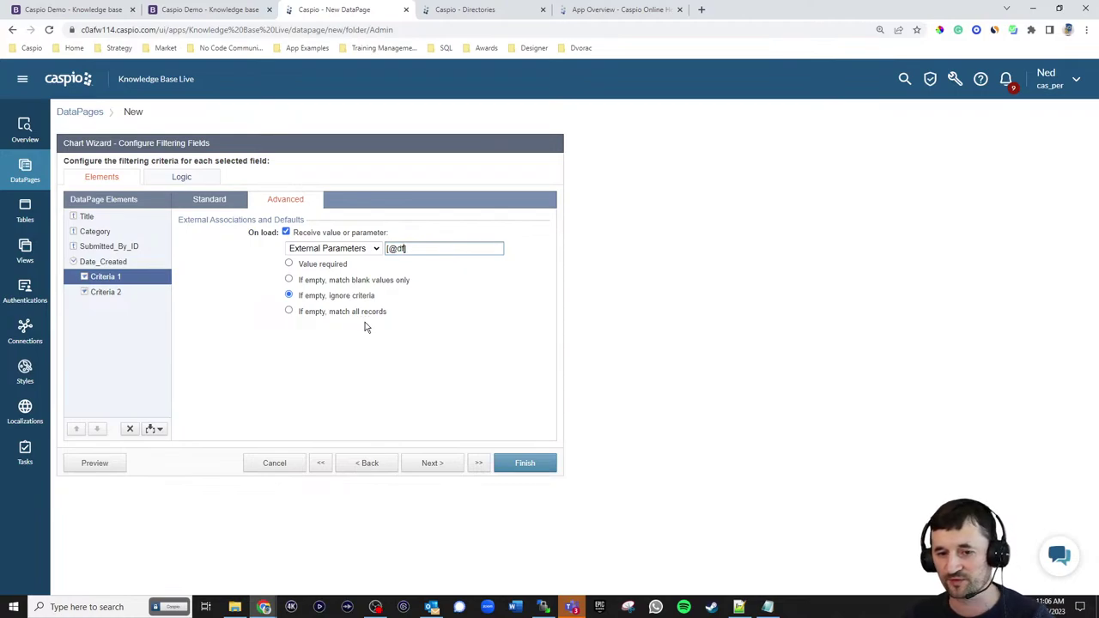
click(217, 205)
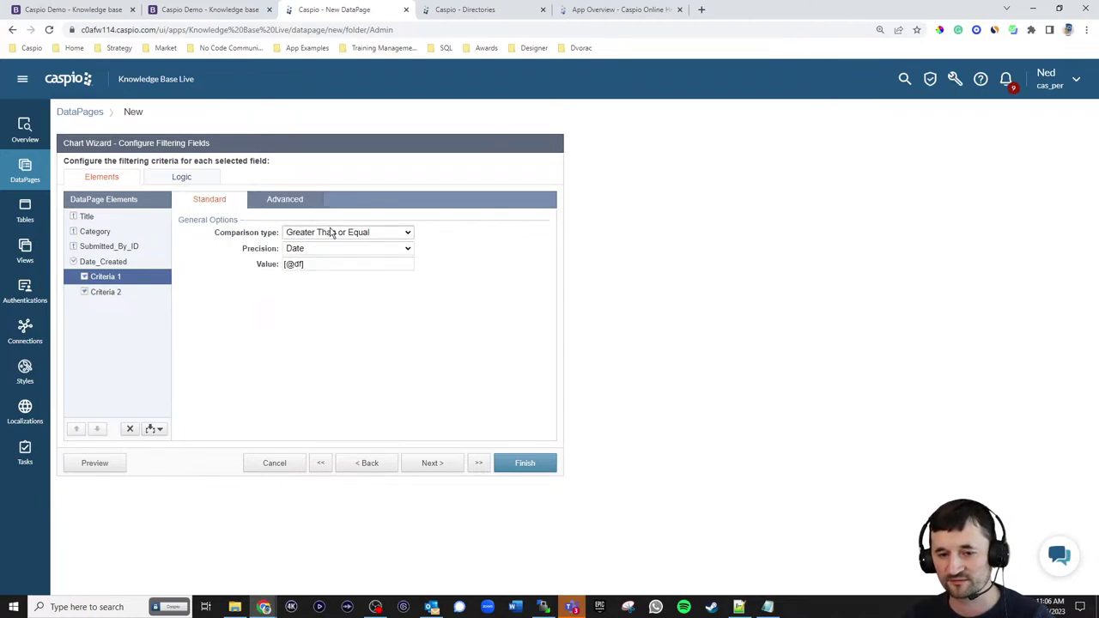
click(105, 292)
click(326, 233)
click(323, 296)
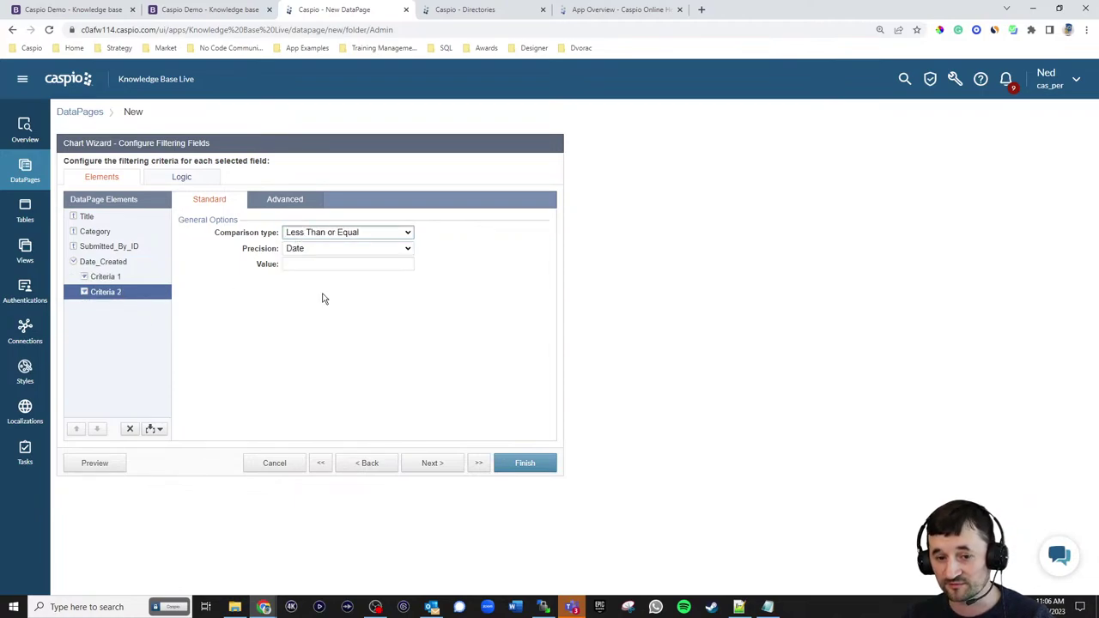
click(288, 202)
click(301, 233)
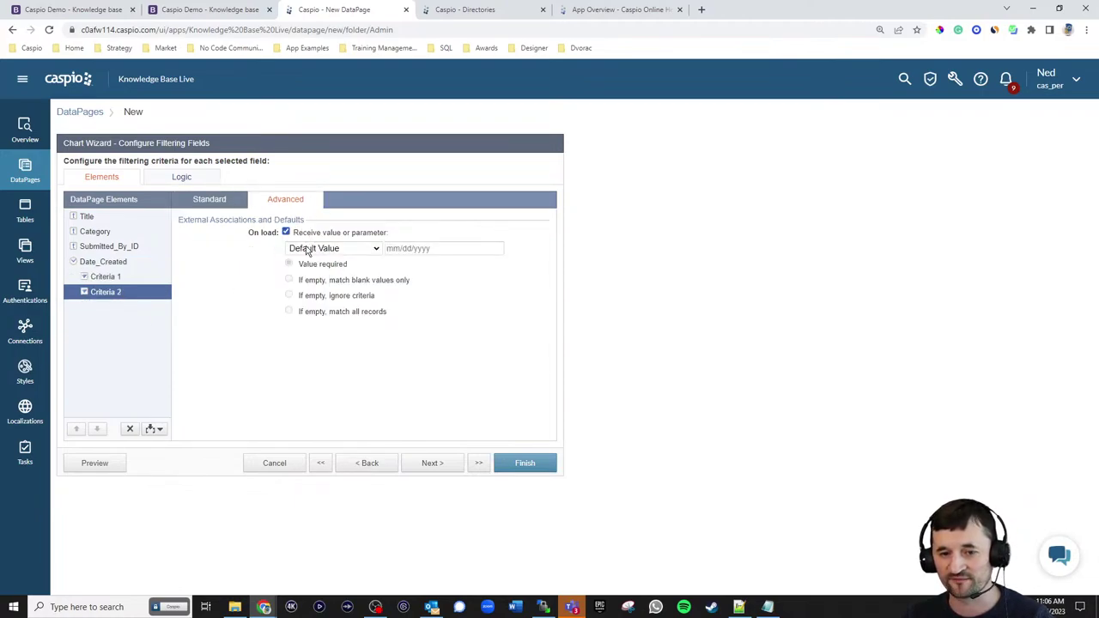
click(308, 250)
click(311, 280)
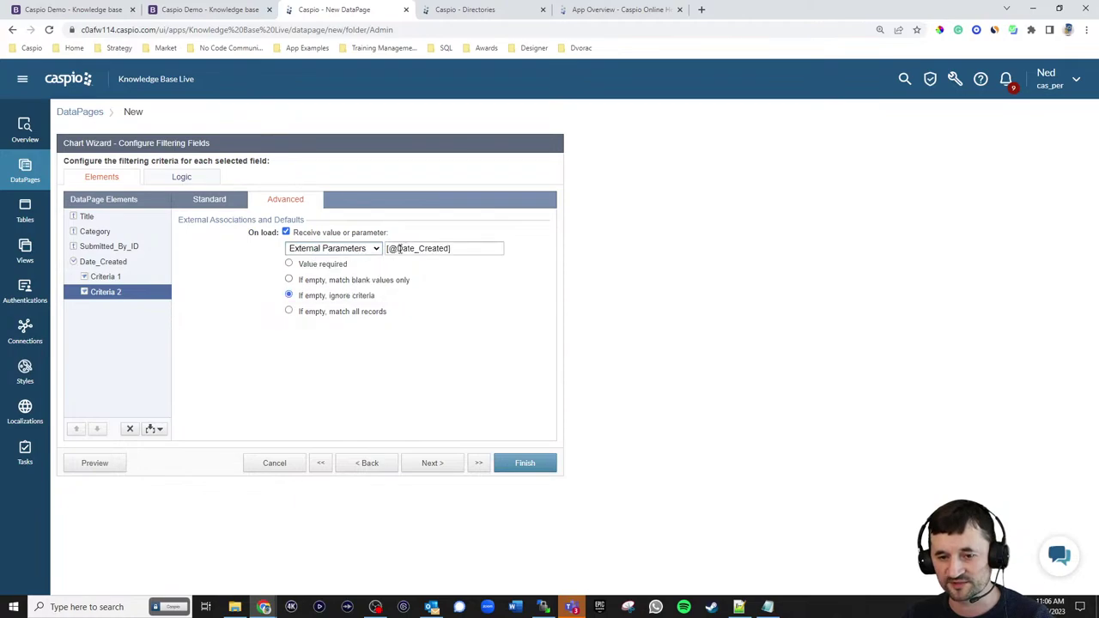
drag(399, 248, 446, 248)
text(dt)
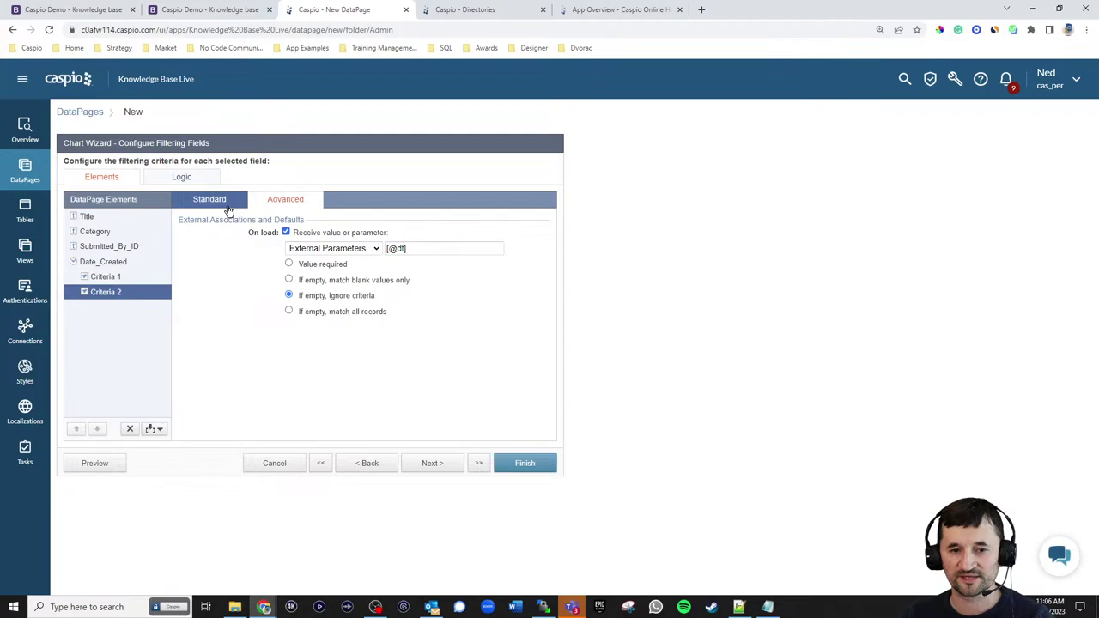
click(228, 206)
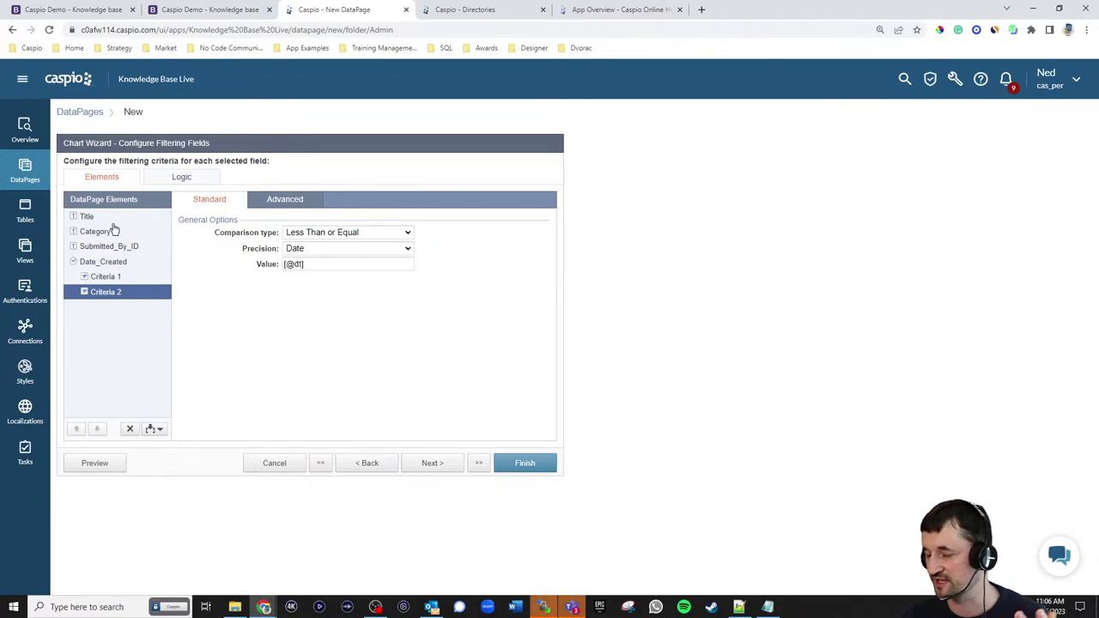
- Plot the X axis by Date_Created, rolled up by Month
click(440, 470)
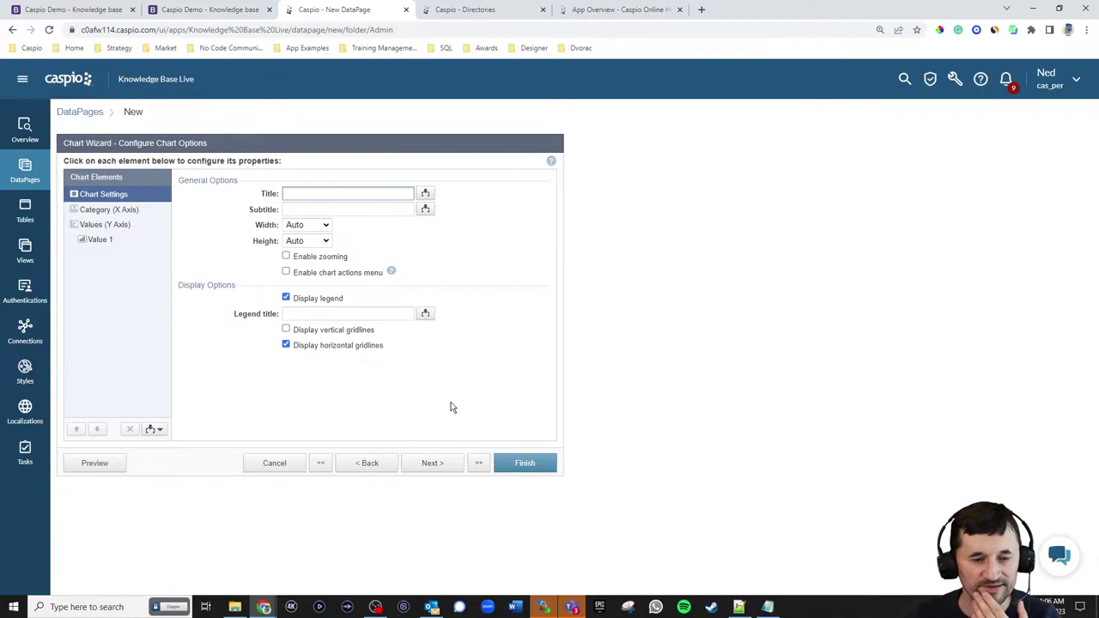
click(116, 210)
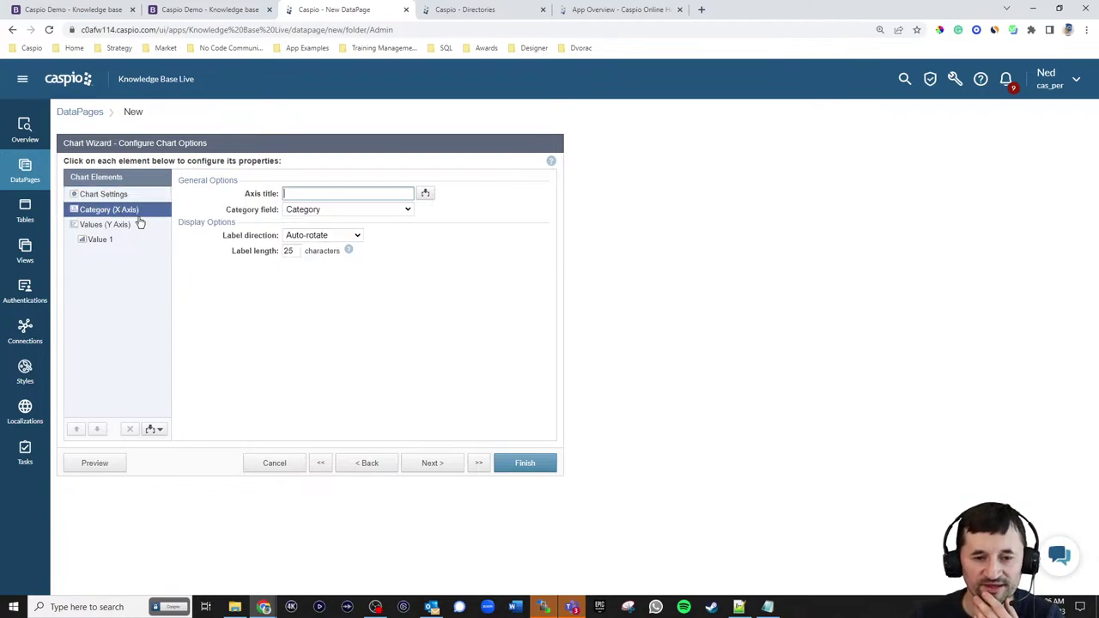
click(311, 213)
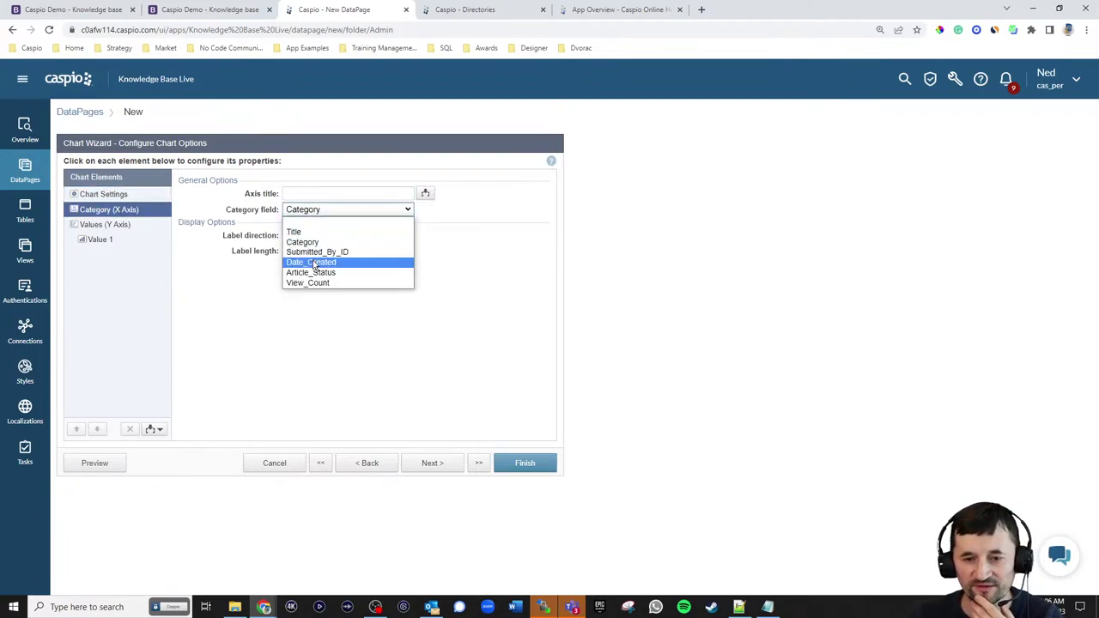
click(316, 264)
click(329, 225)
click(309, 246)
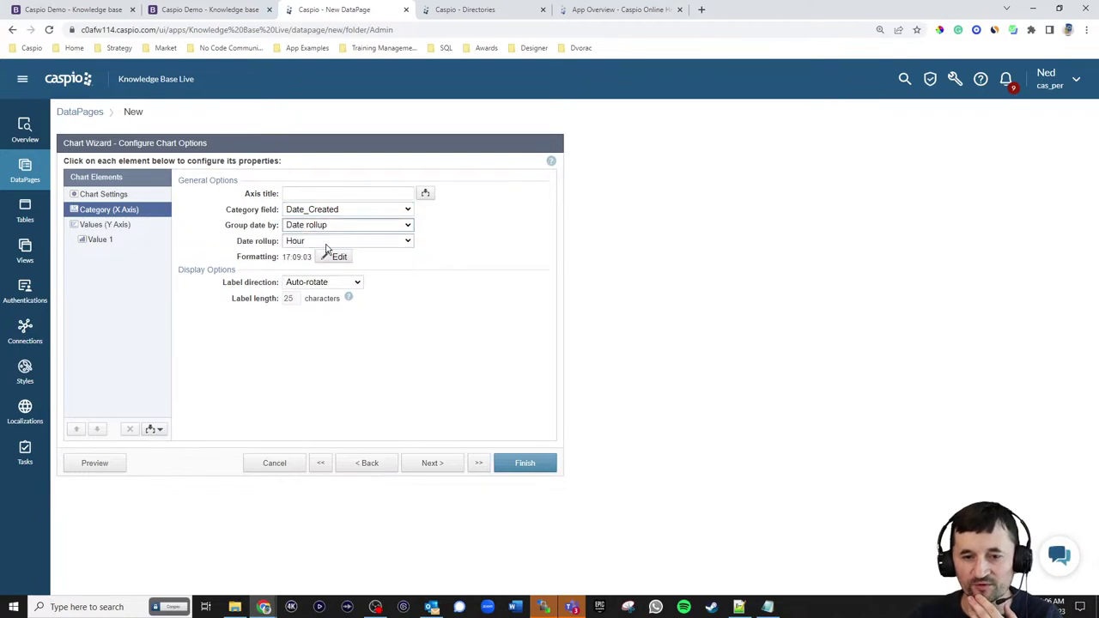
click(326, 241)
click(309, 305)
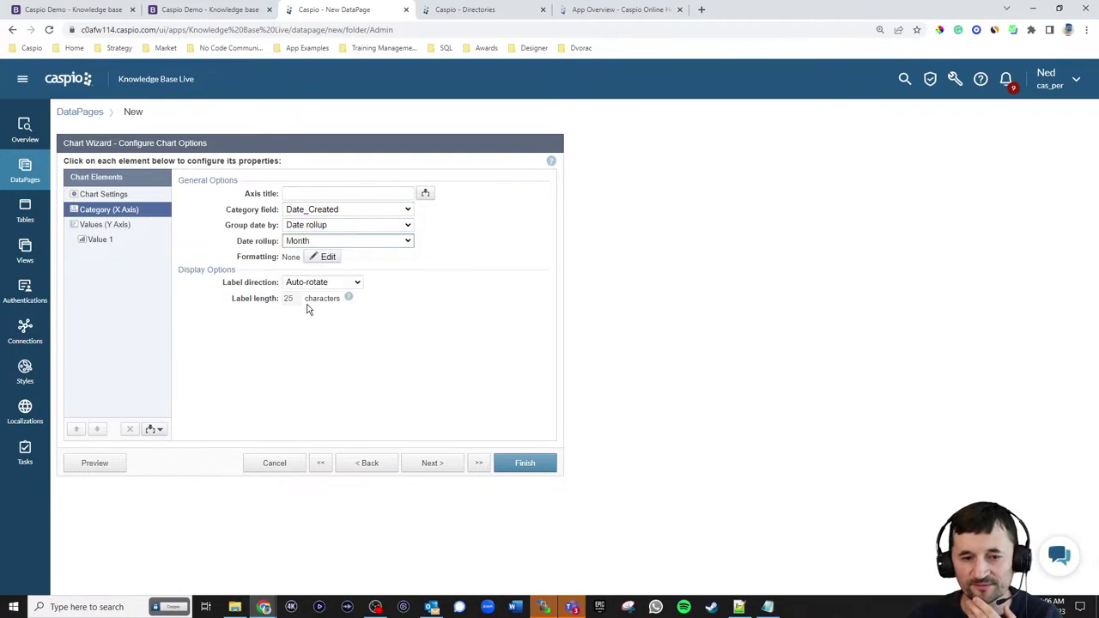
- Set Value 1 to count Title as a Line series with a point marker
click(119, 225)
click(100, 240)
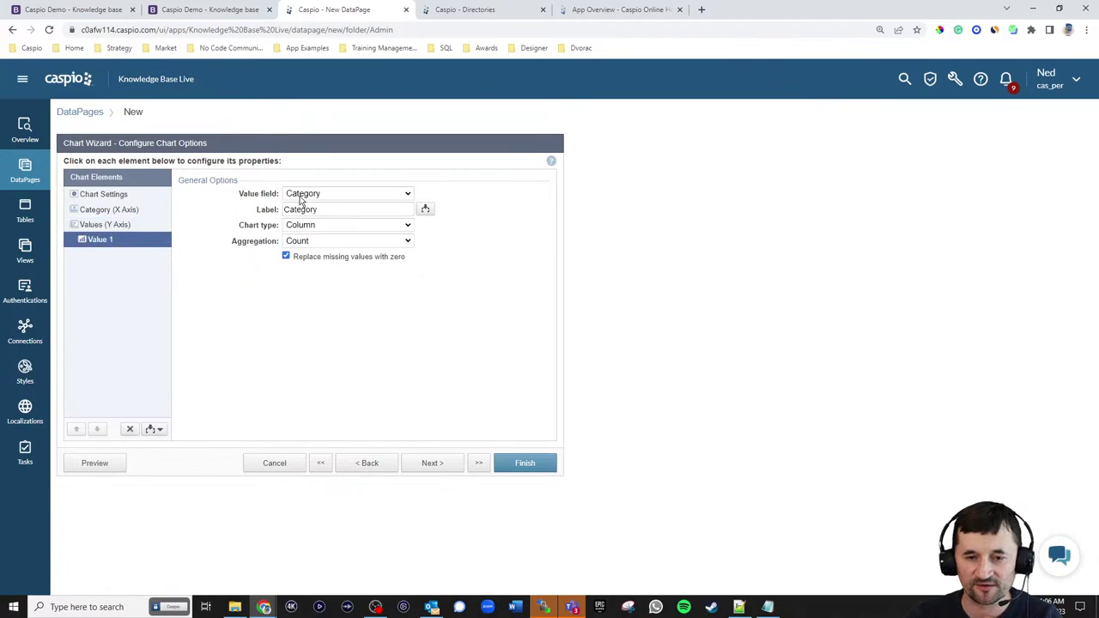
click(307, 194)
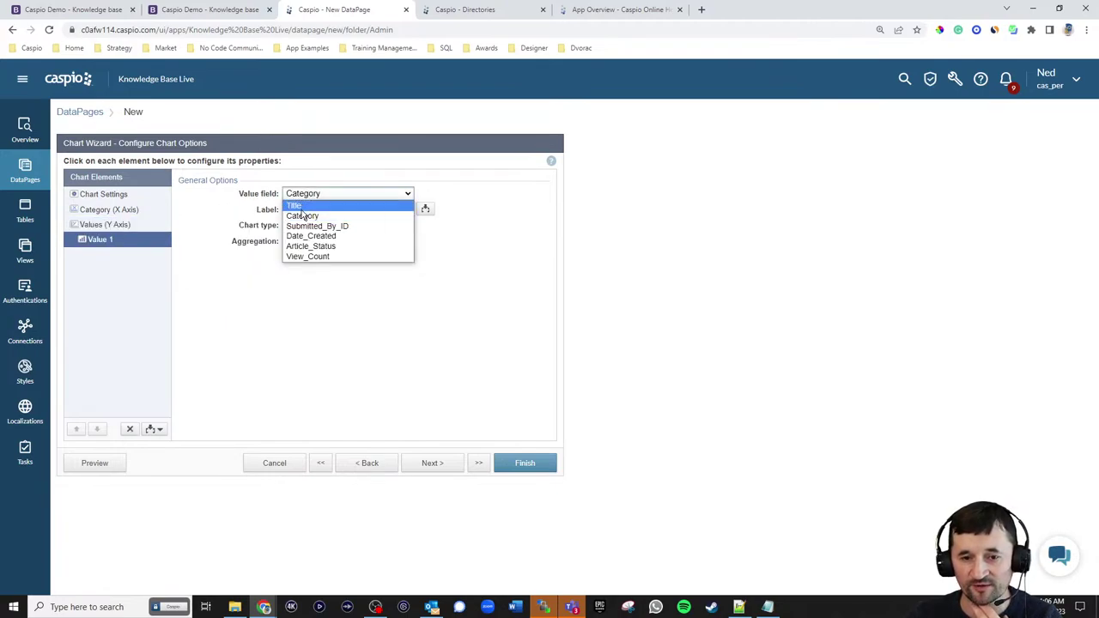
click(307, 205)
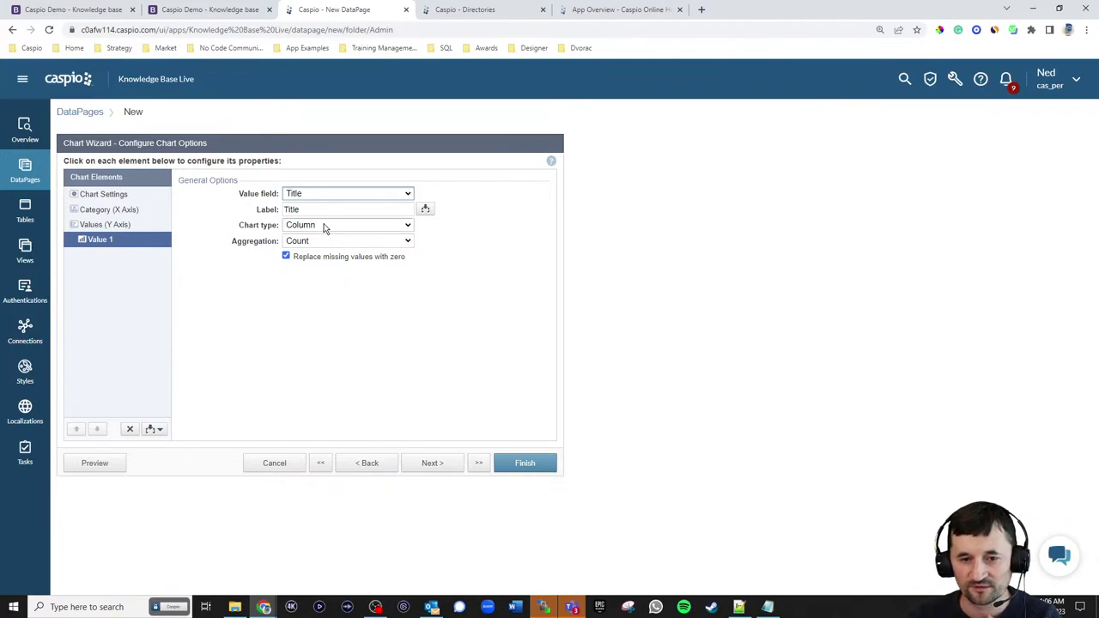
click(324, 225)
click(310, 279)
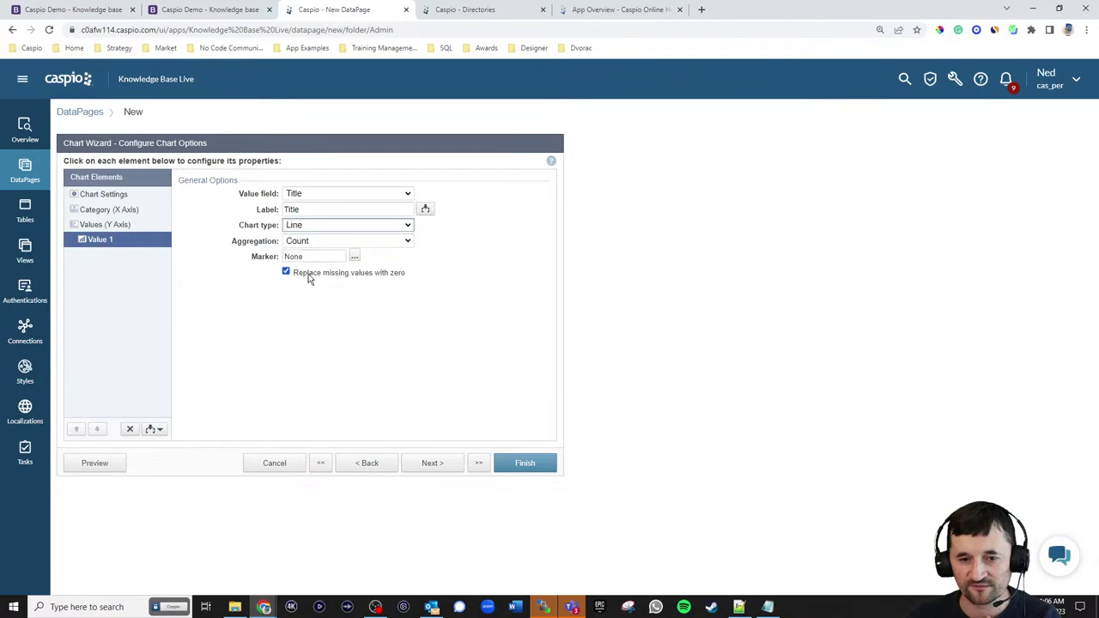
click(319, 256)
click(320, 303)
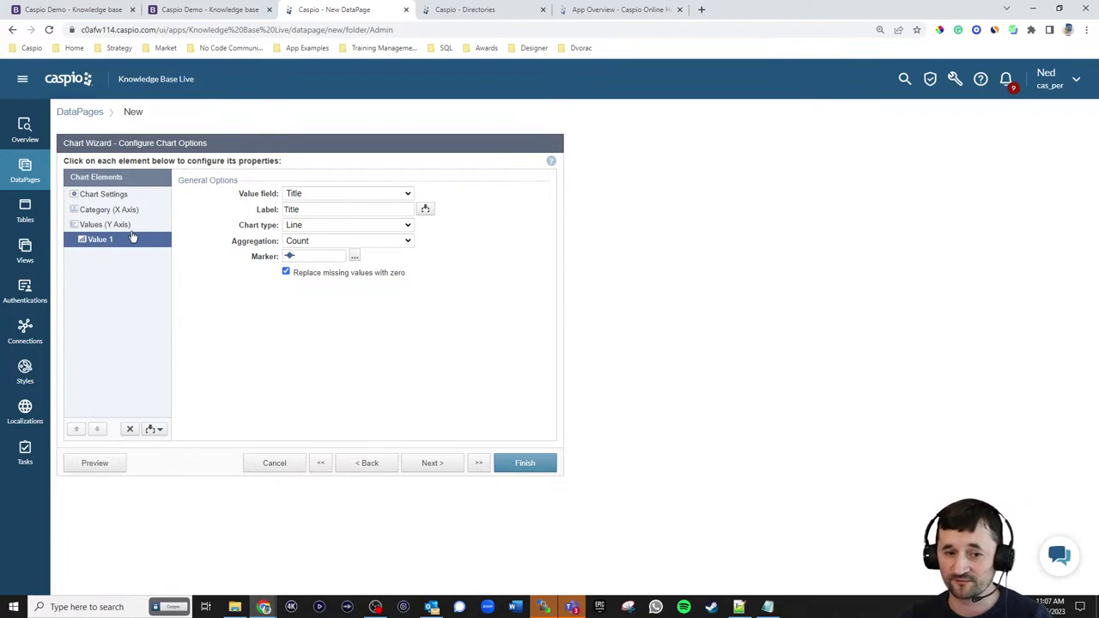
click(154, 430)
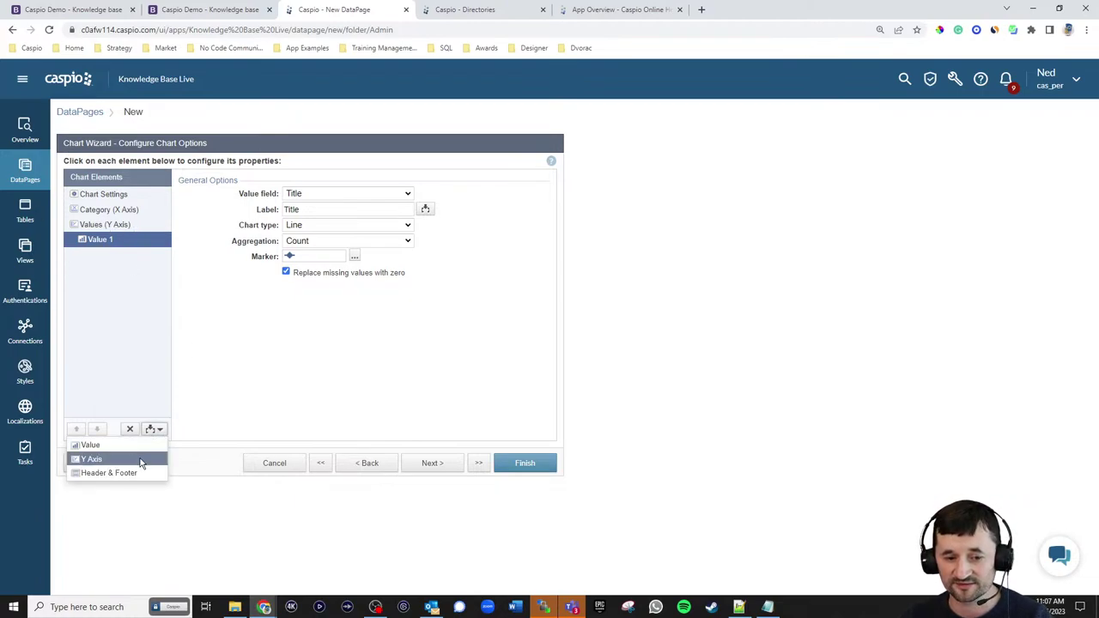
- Add a second right-side Y axis with a View_Count value aggregated by Sum
click(141, 464)
click(96, 428)
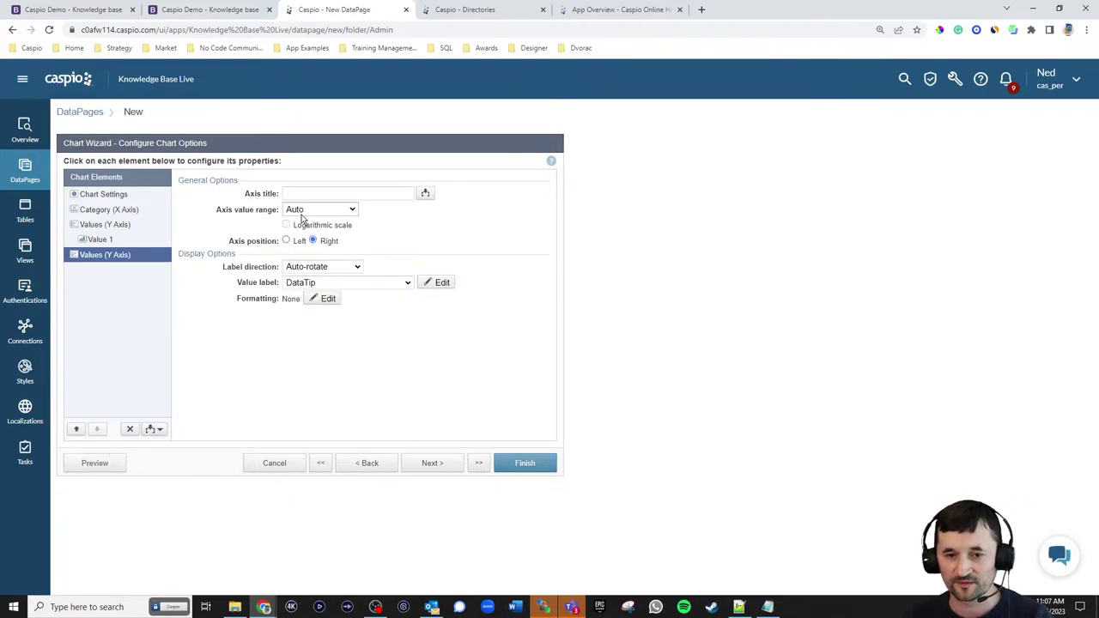
click(154, 429)
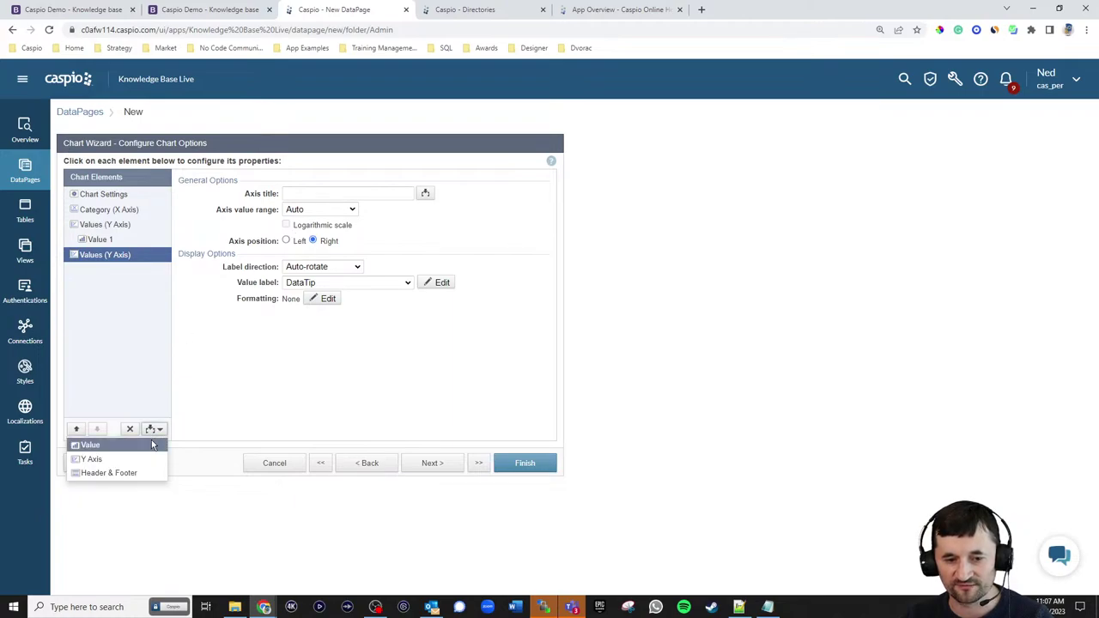
click(96, 445)
click(99, 430)
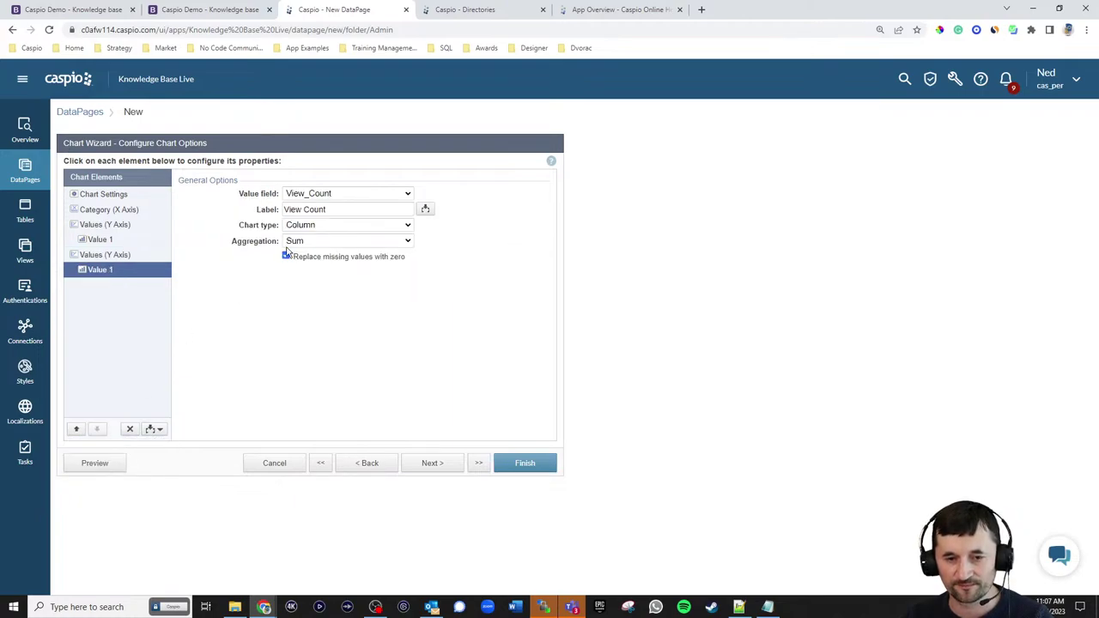
click(333, 196)
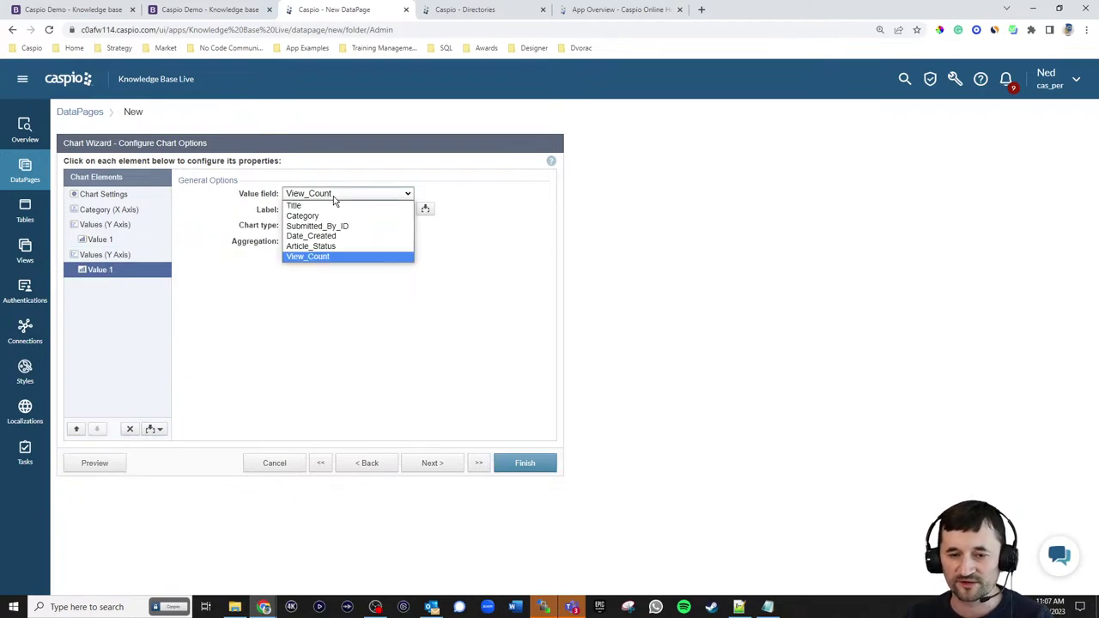
click(326, 256)
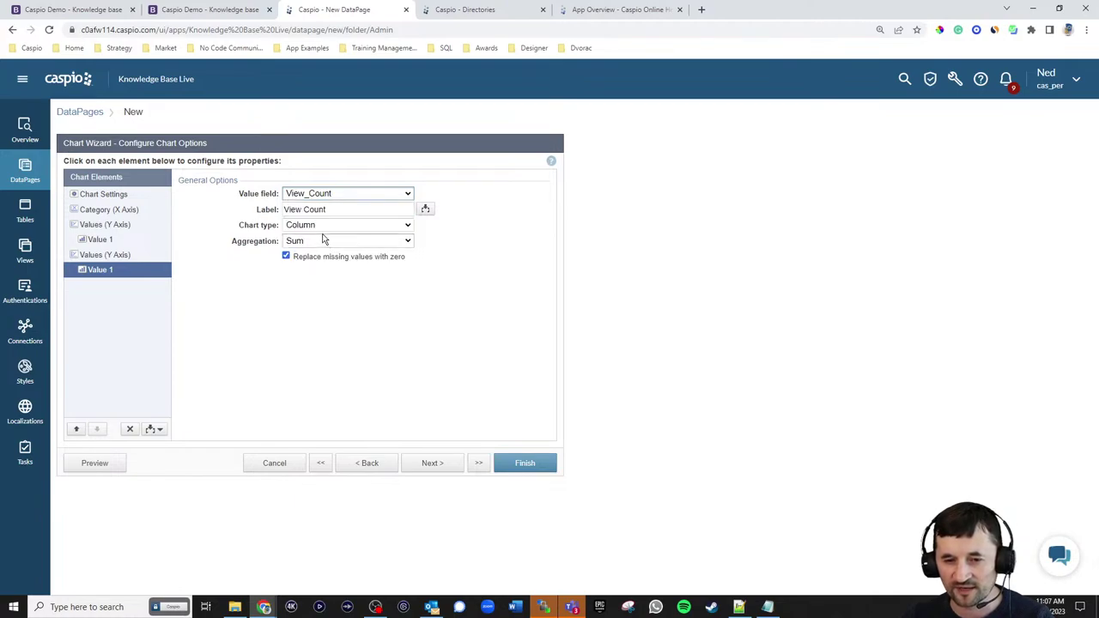
click(310, 243)
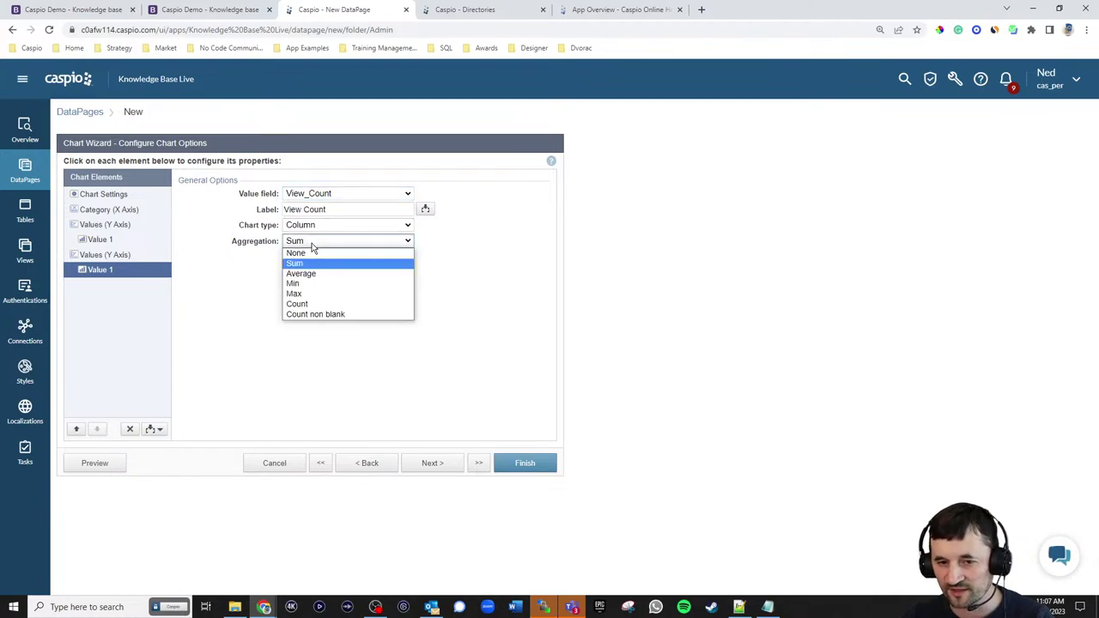
click(499, 276)
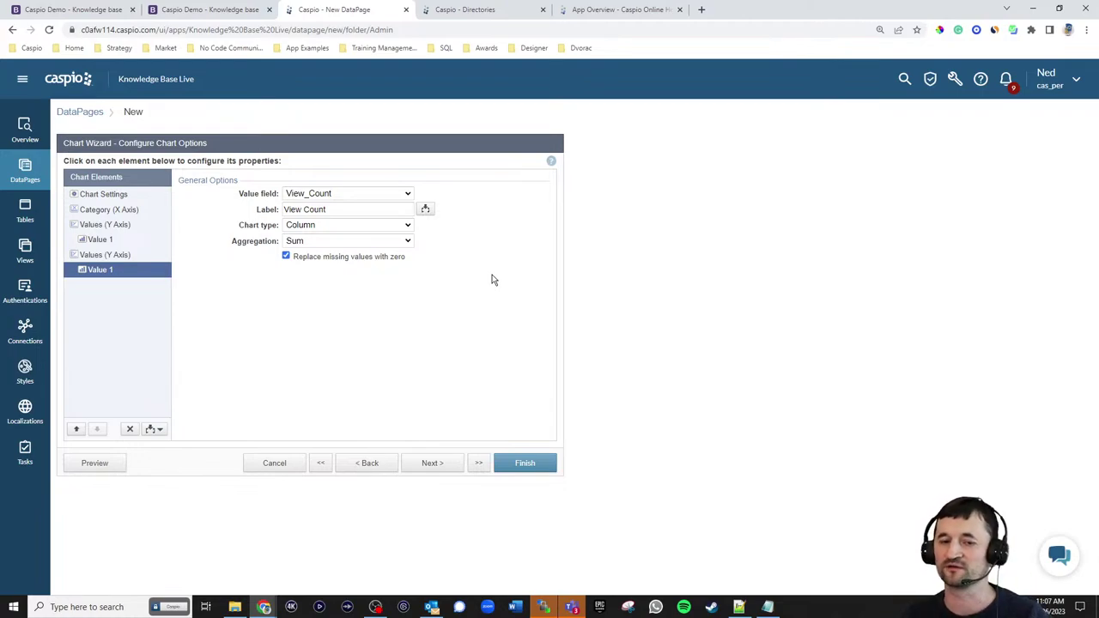
click(125, 228)
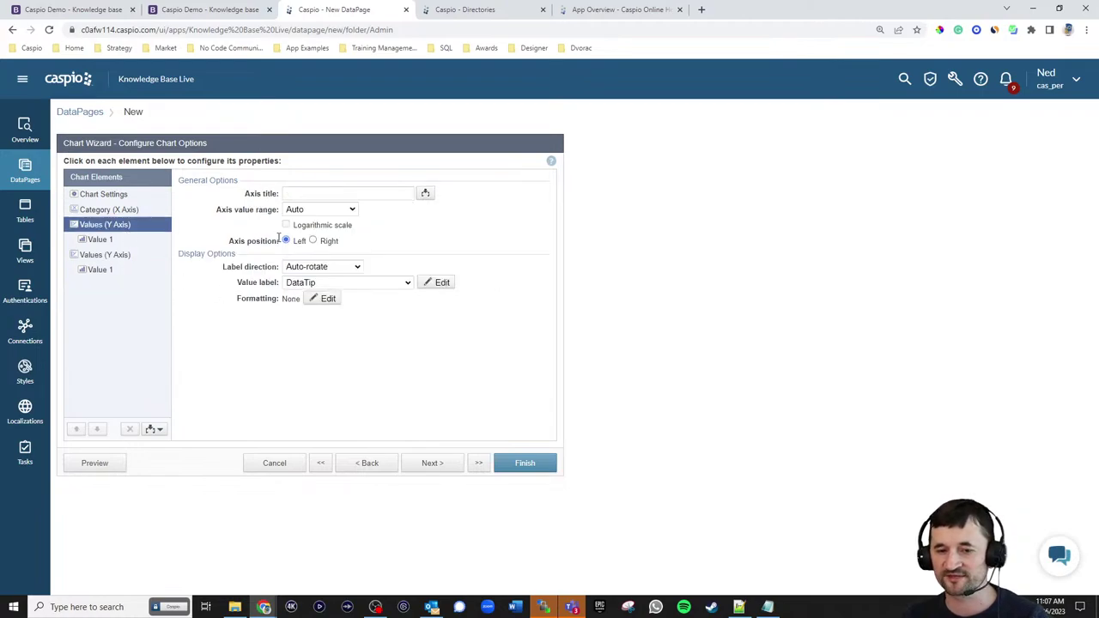
click(139, 256)
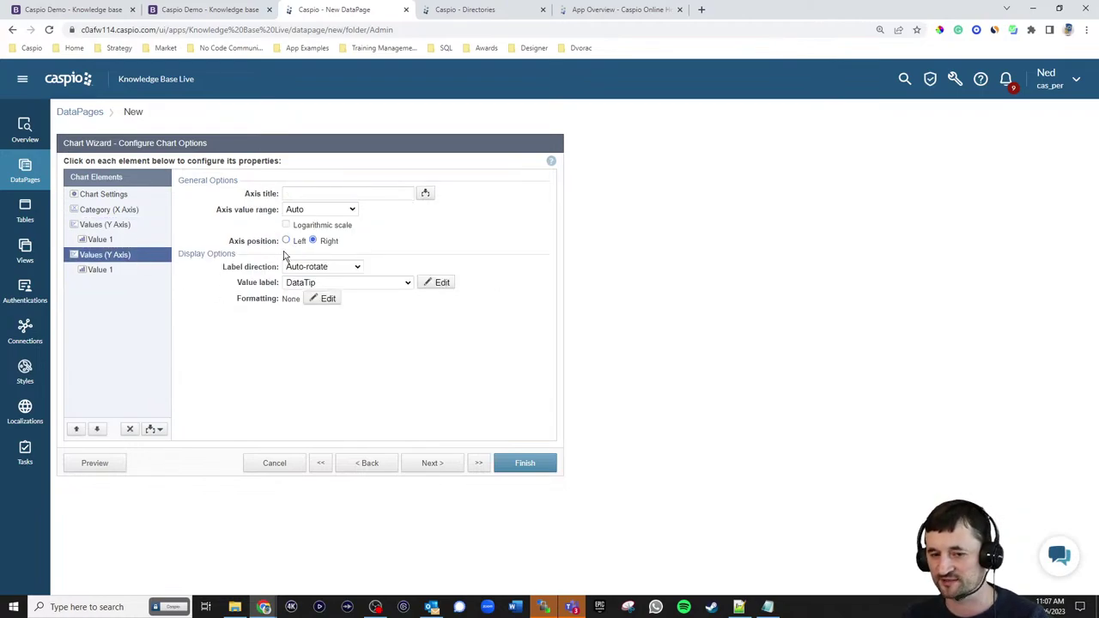
- Save the chart DataPage, enable its deployment, and copy the embed code
click(434, 463)
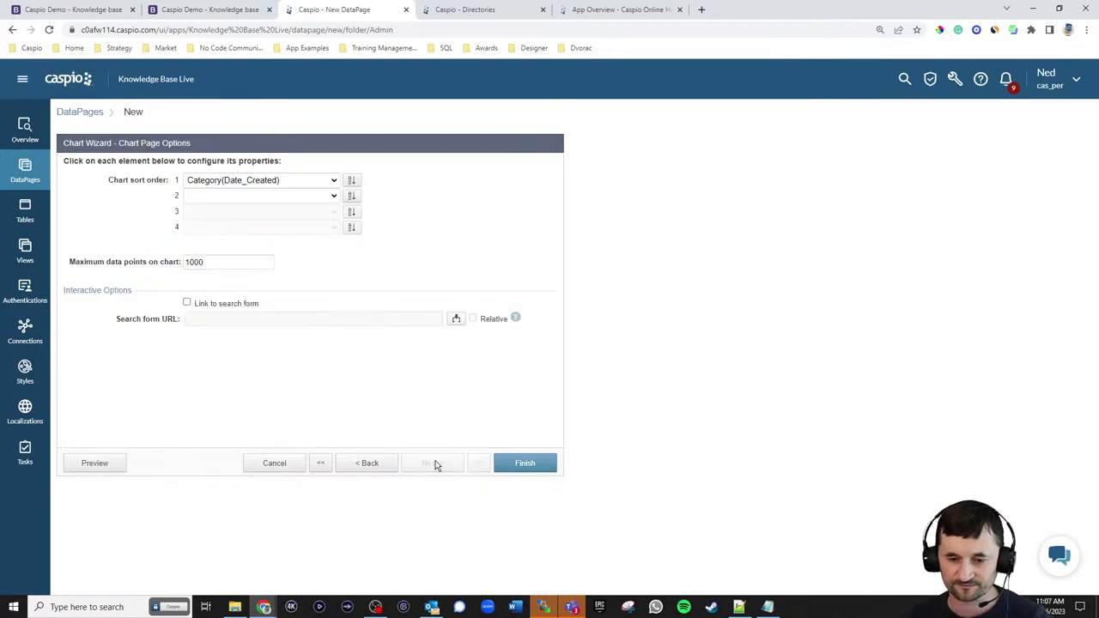
click(526, 463)
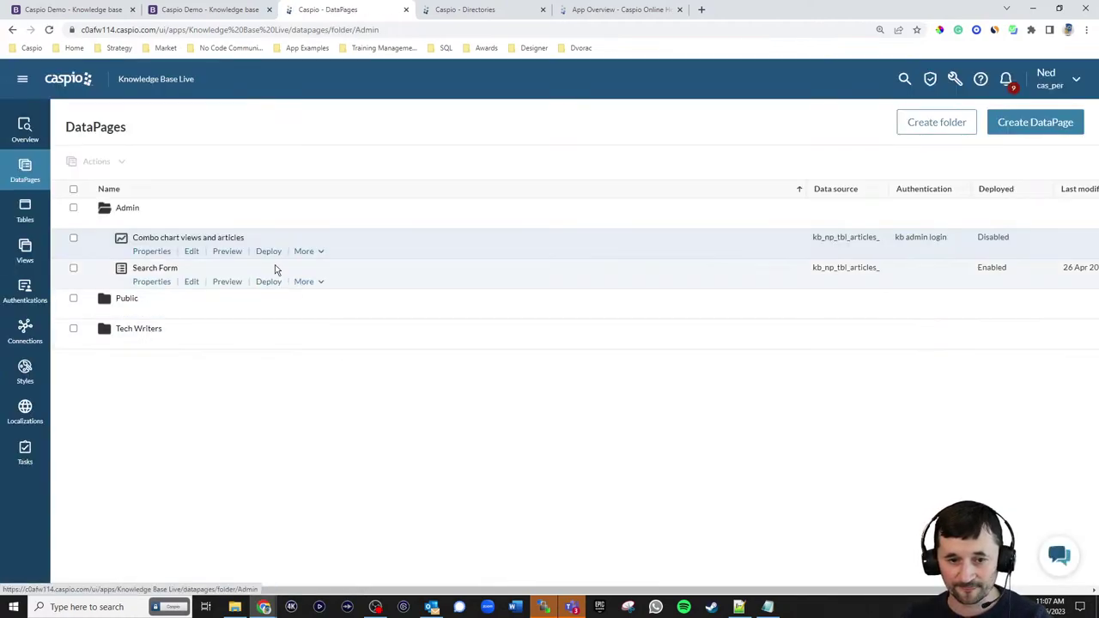
click(269, 251)
click(497, 204)
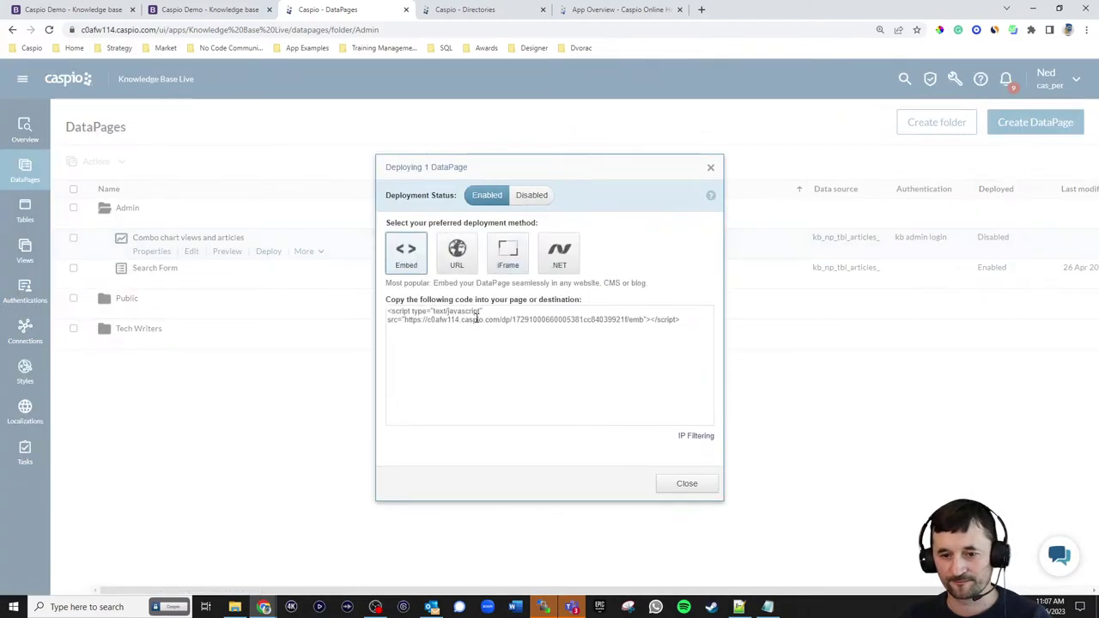
click(497, 334)
click(686, 484)
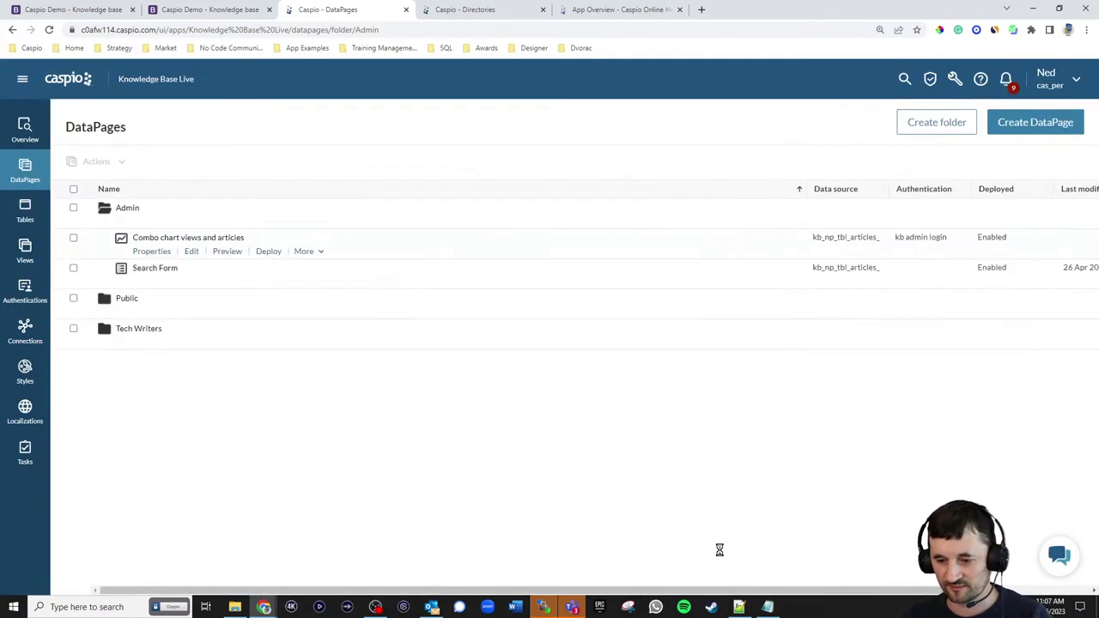
click(739, 607)
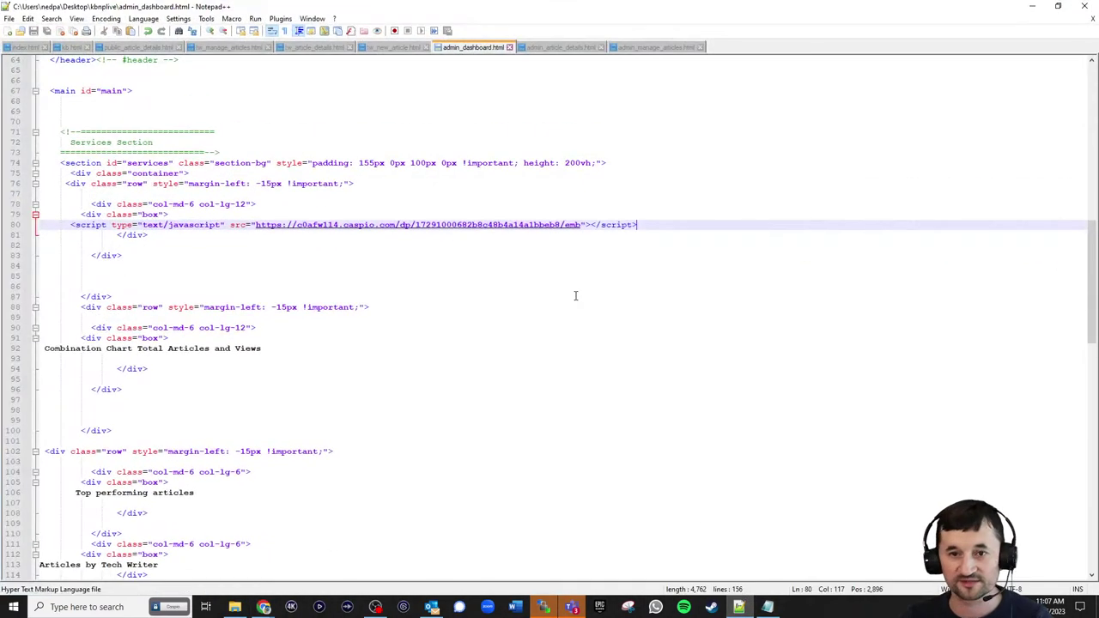
- Replace the line 92 chart placeholder in admin_dashboard.html with the copied embed script
click(274, 348)
key(shift+Home)
key(ctrl+v)
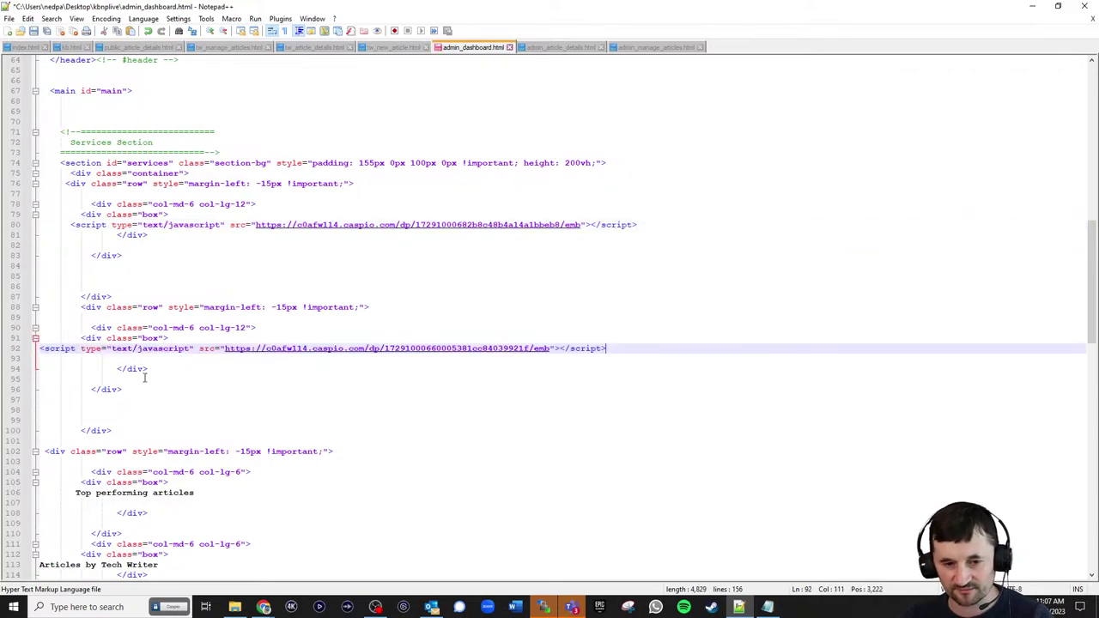
- Upload admin_dashboard.html to the server in WinSCP
click(543, 607)
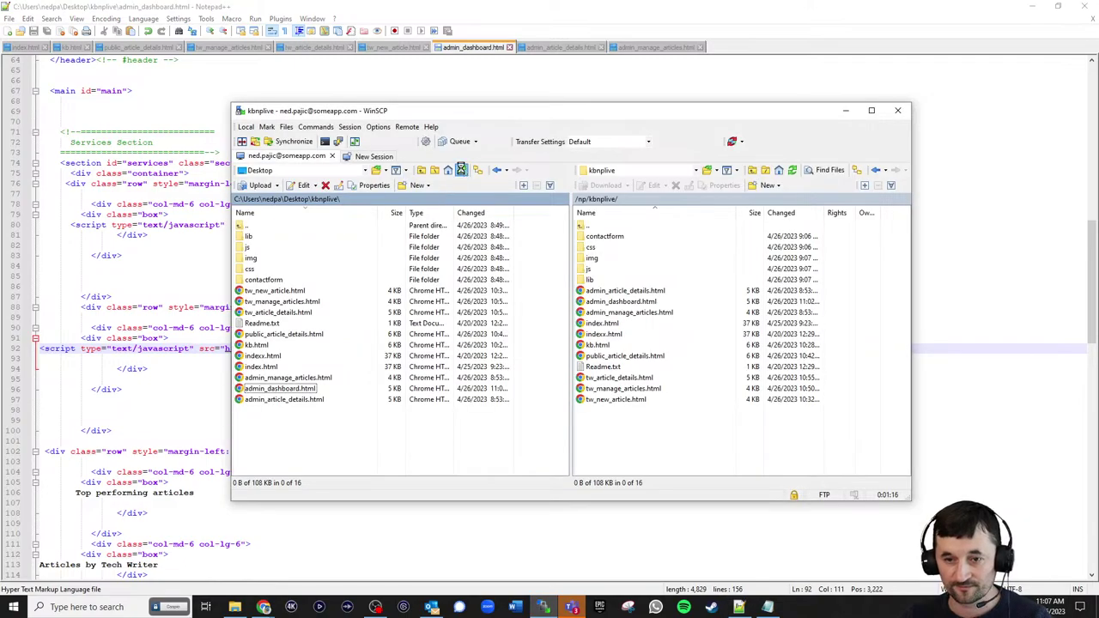
drag(284, 391, 584, 225)
click(1032, 7)
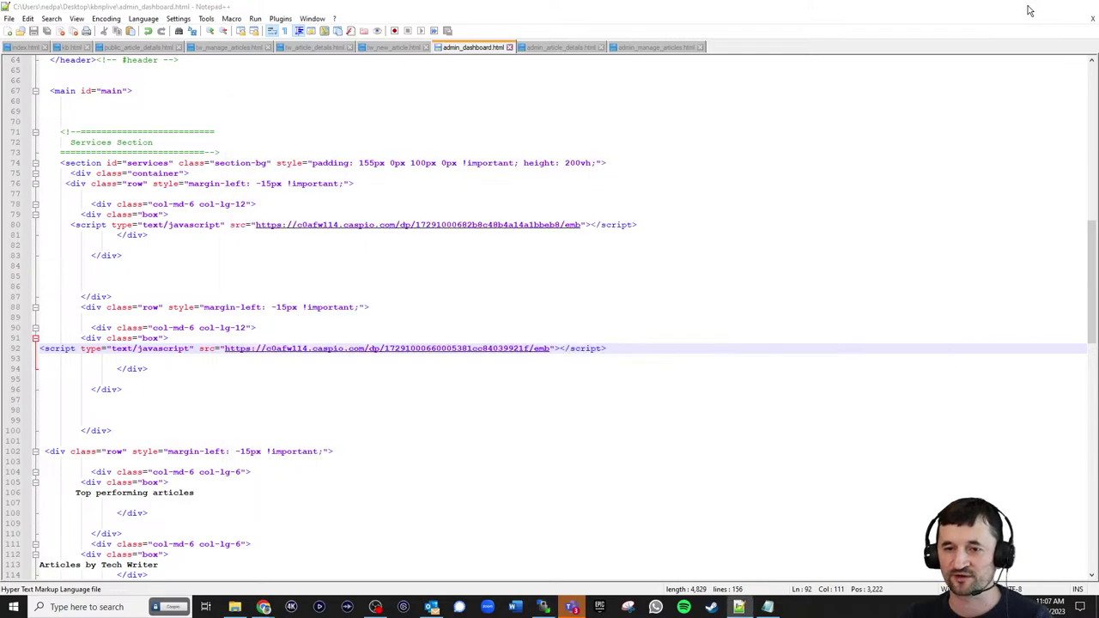
- Reload the NEWBIZ dashboard to view the combo chart, with April View Count 6
click(155, 12)
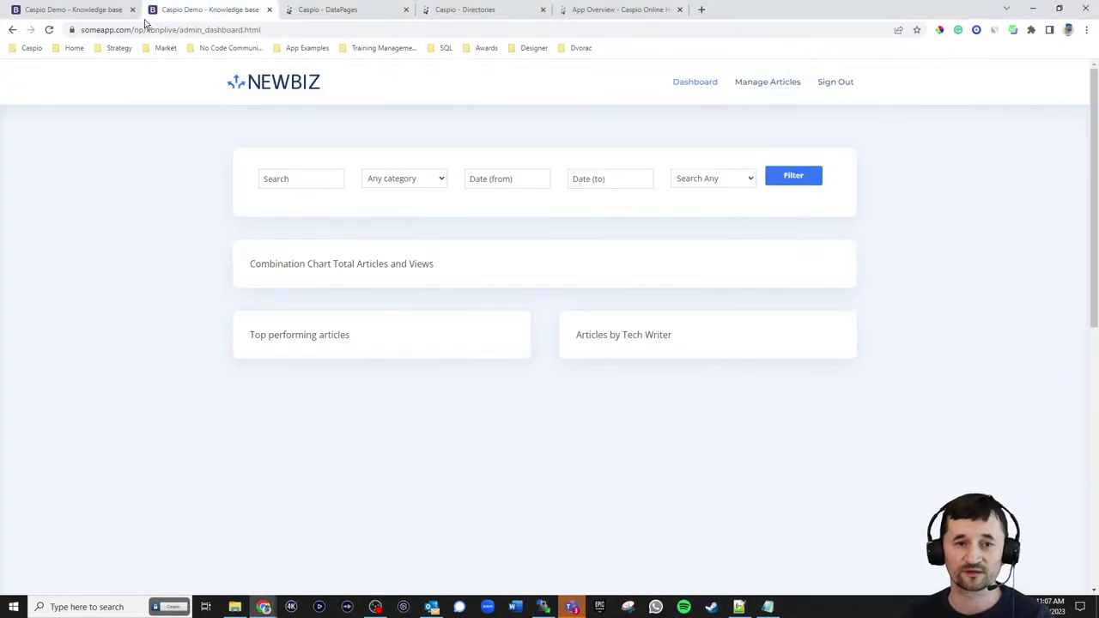
click(53, 31)
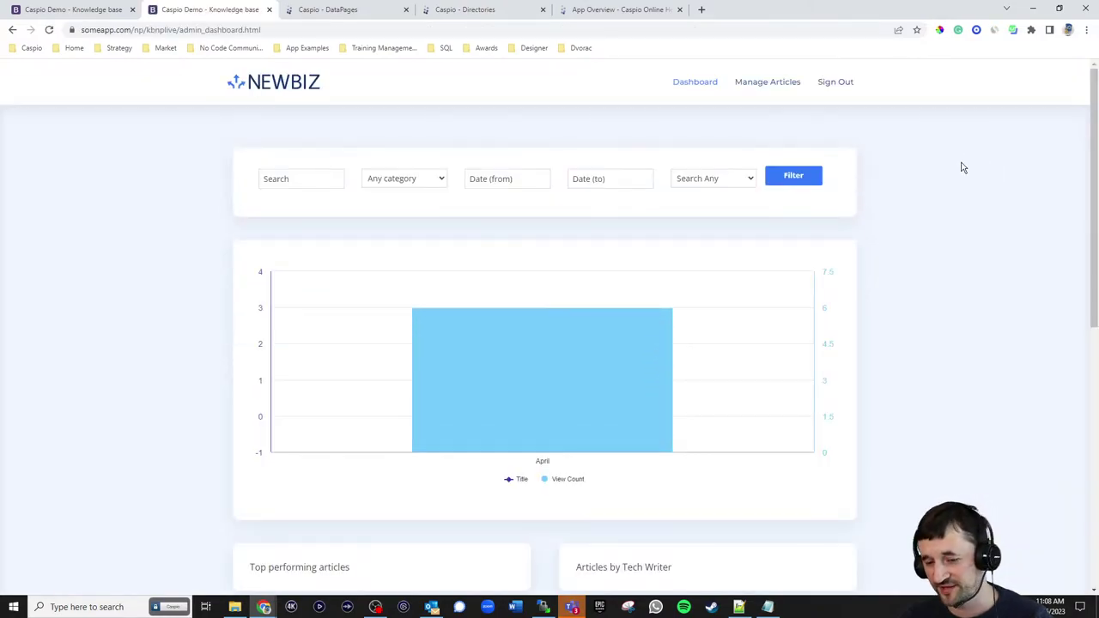
mouse_move(650, 349)
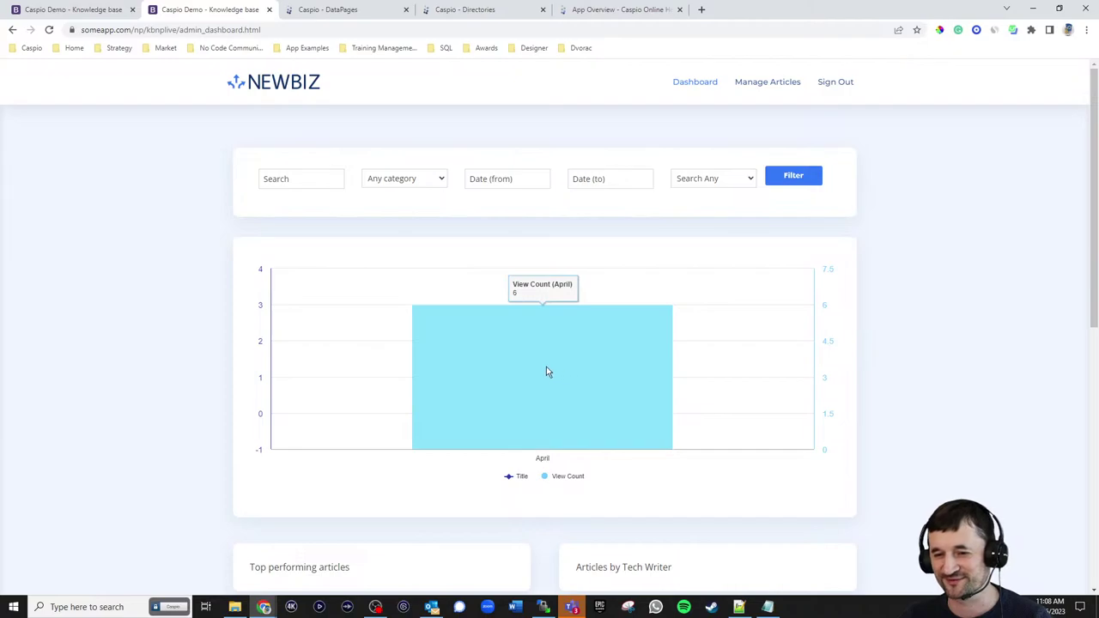
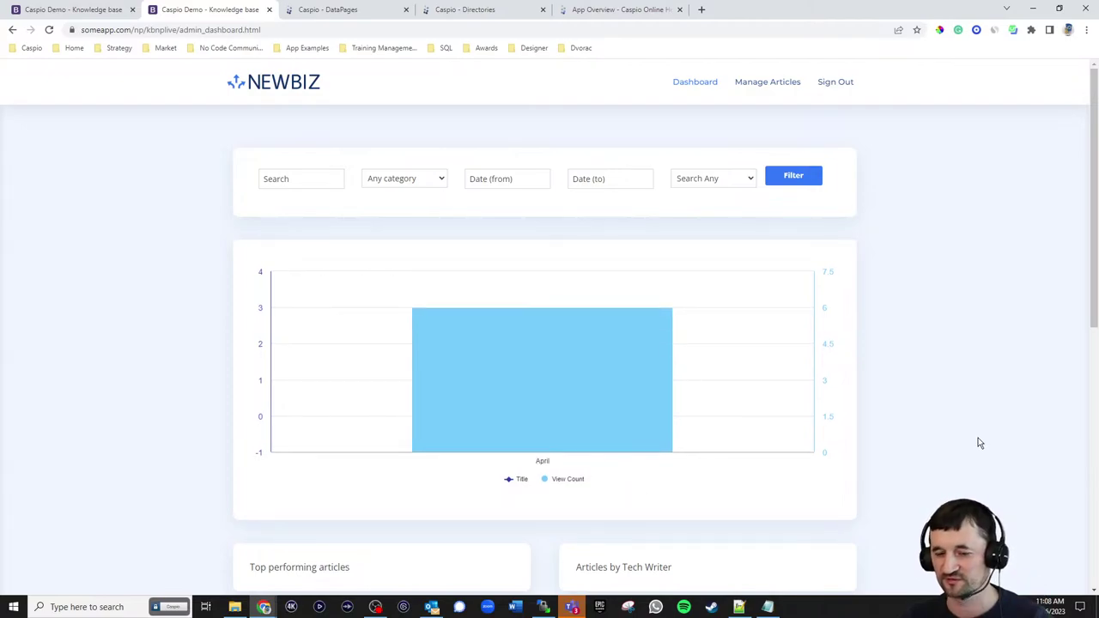
- Review the charts on both NEWBIZ dashboard tabs, then go to Caspio's Admin DataPages list
scroll(928, 361, down, 3)
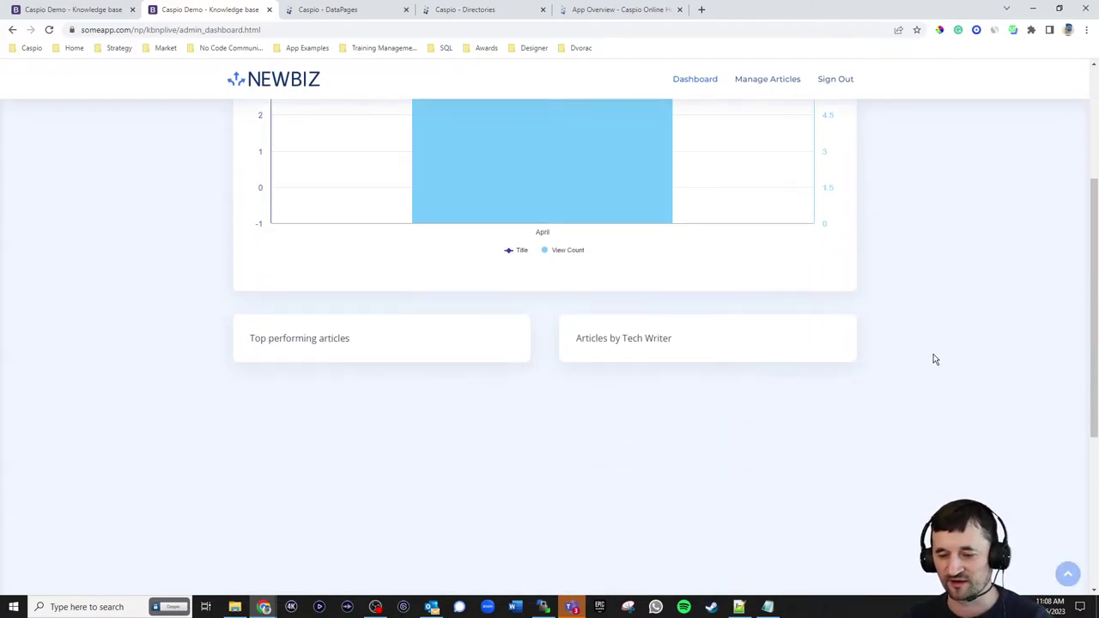
click(91, 9)
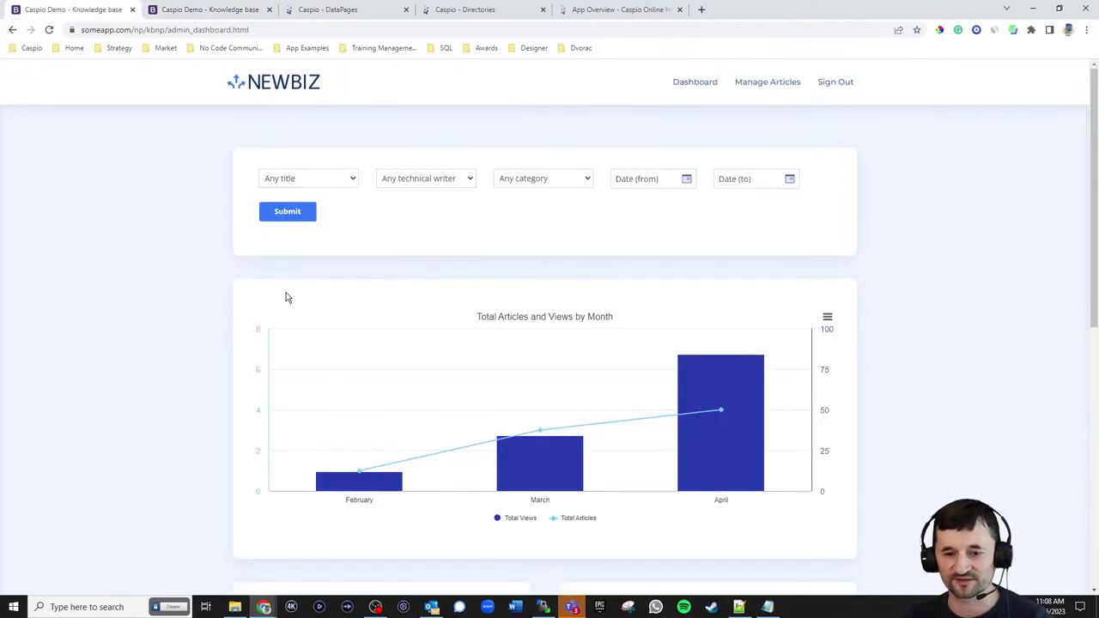
scroll(554, 357, down, 4)
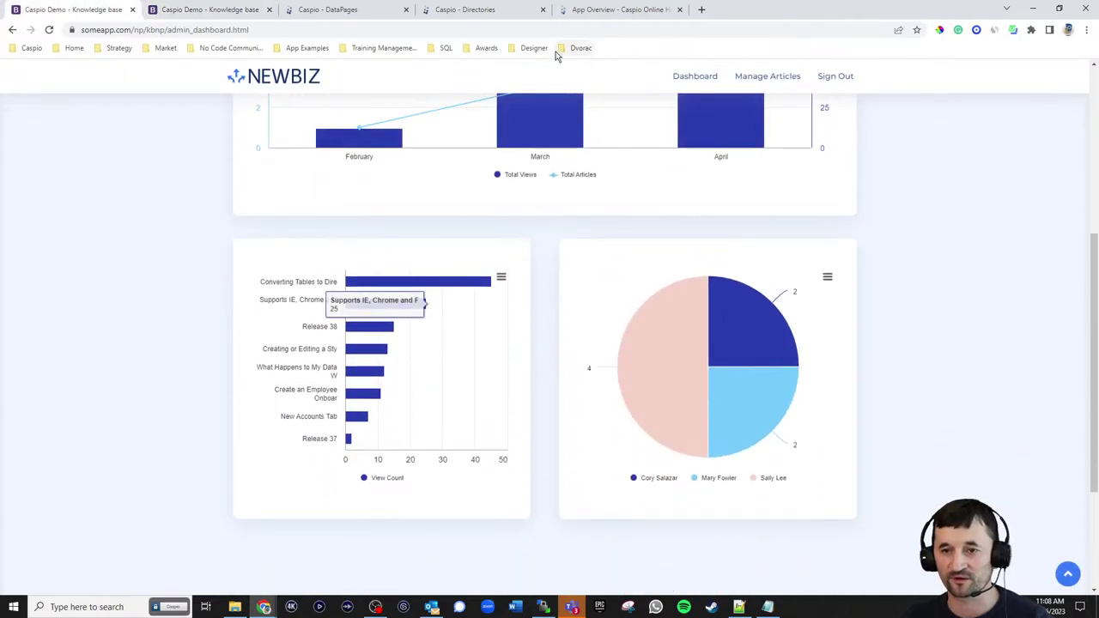
click(449, 12)
click(355, 14)
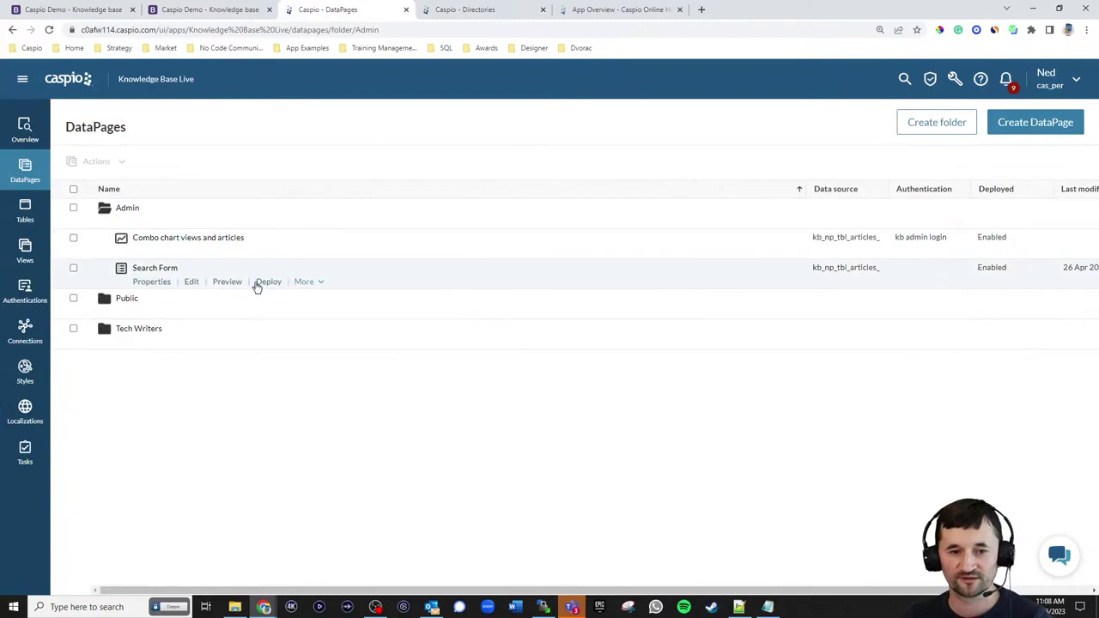
- Duplicate Combo chart views and articles, rename the copy 'Rank by total views', and edit it
click(302, 252)
click(311, 269)
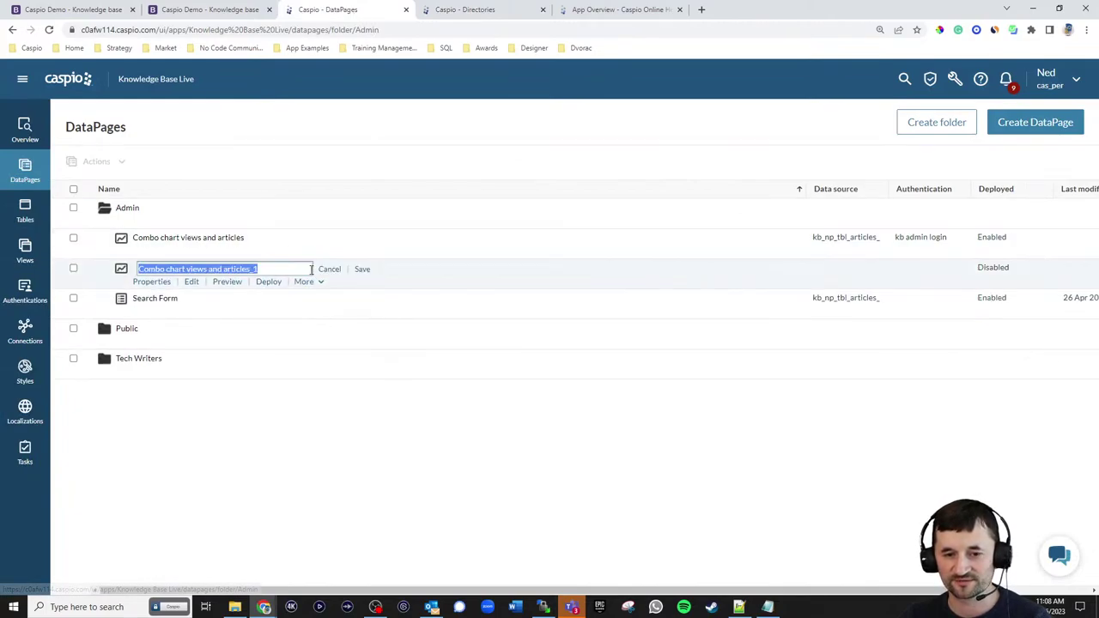
key(End)
drag(259, 269, 80, 270)
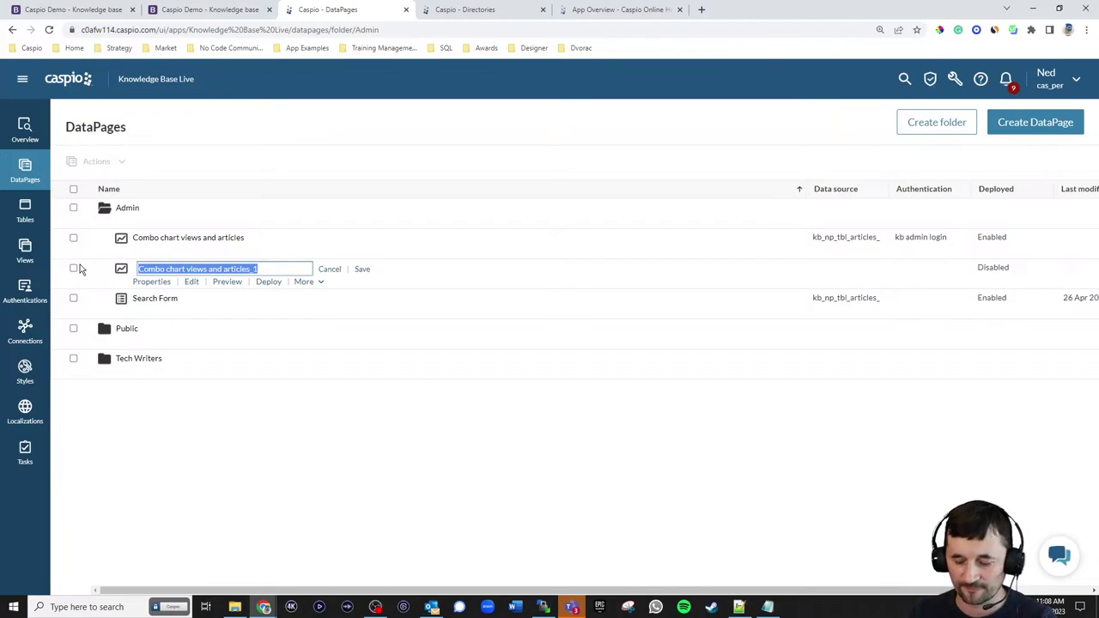
text(Rank by total views)
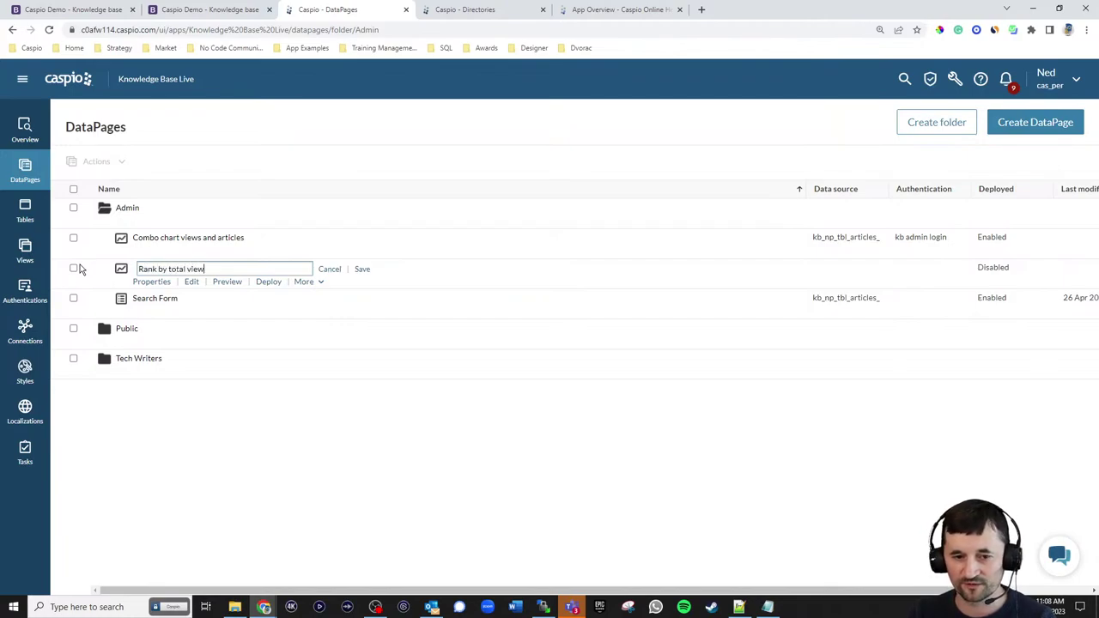
click(362, 270)
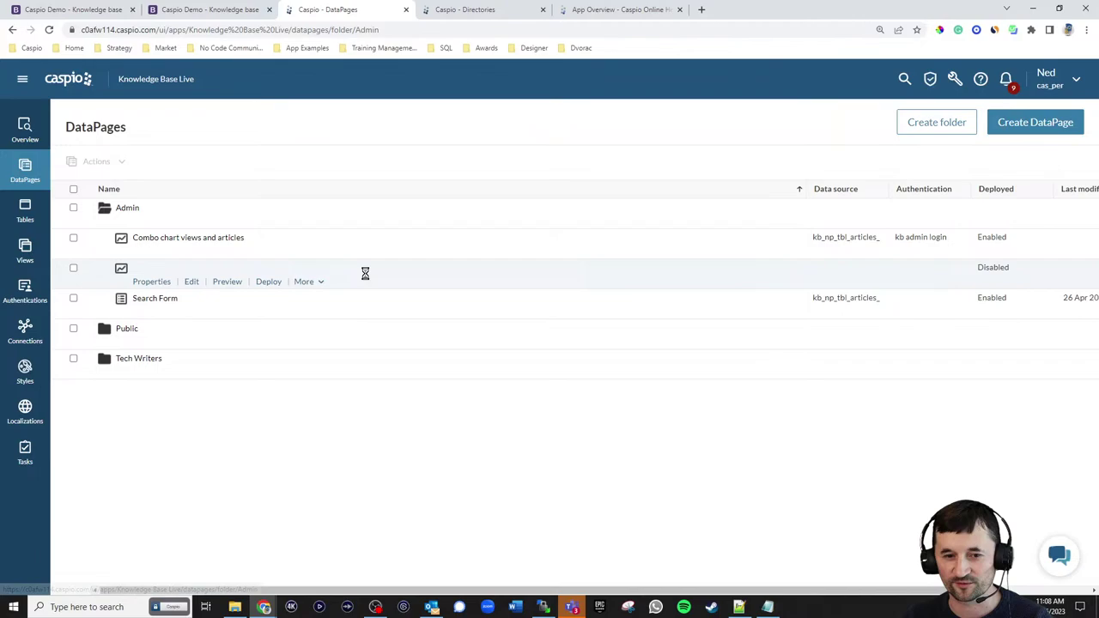
click(192, 283)
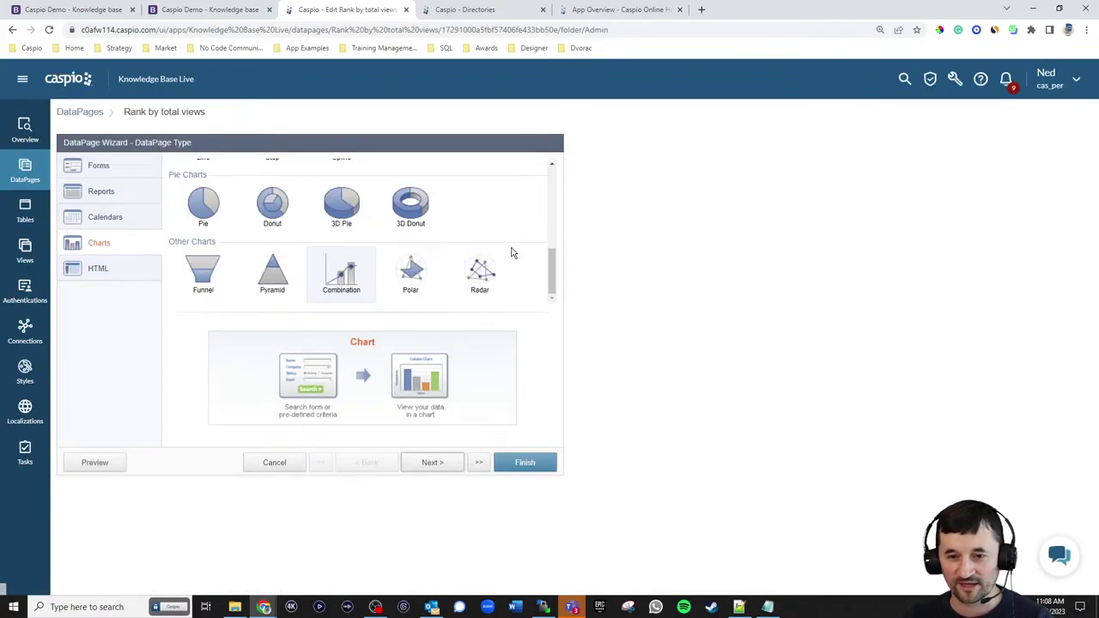
- Advance through the Rank by total views wizard to the chart options step
drag(551, 273, 551, 199)
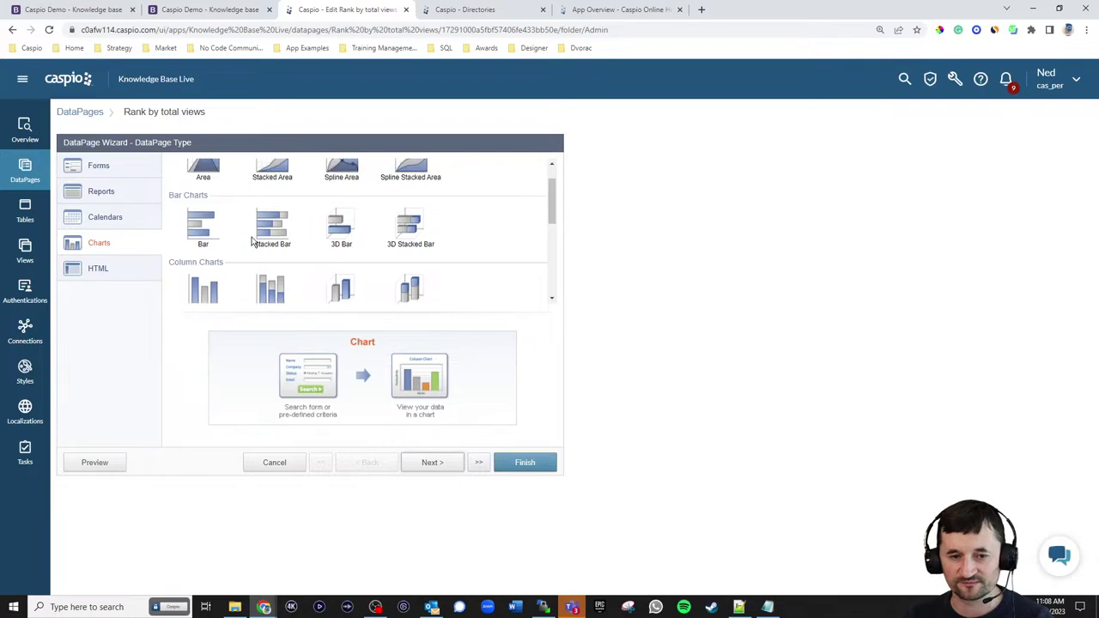
click(432, 462)
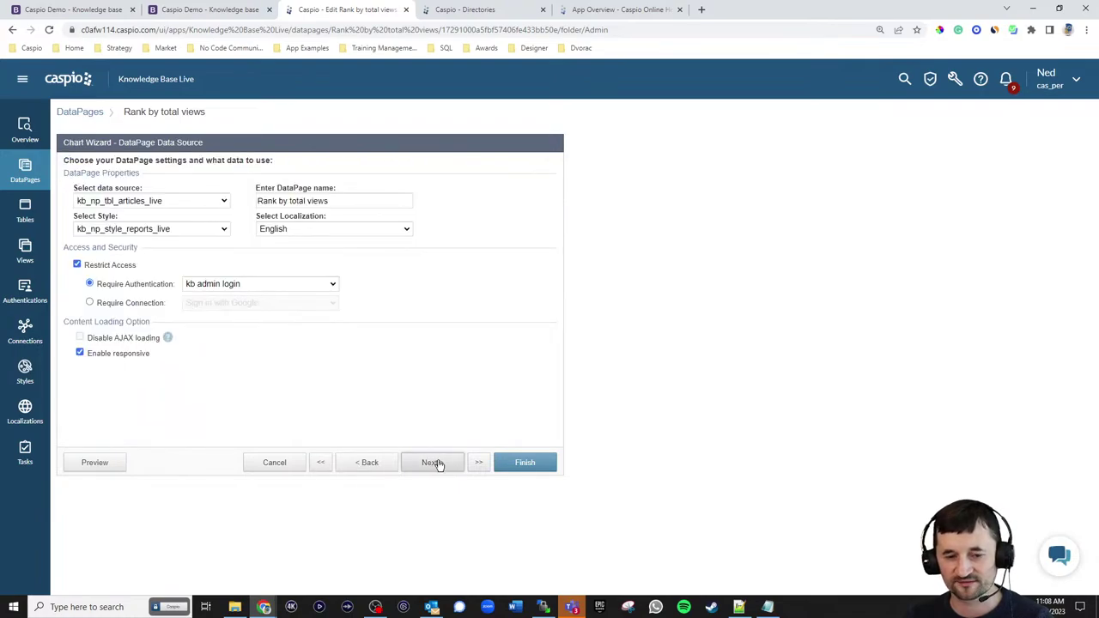
click(434, 463)
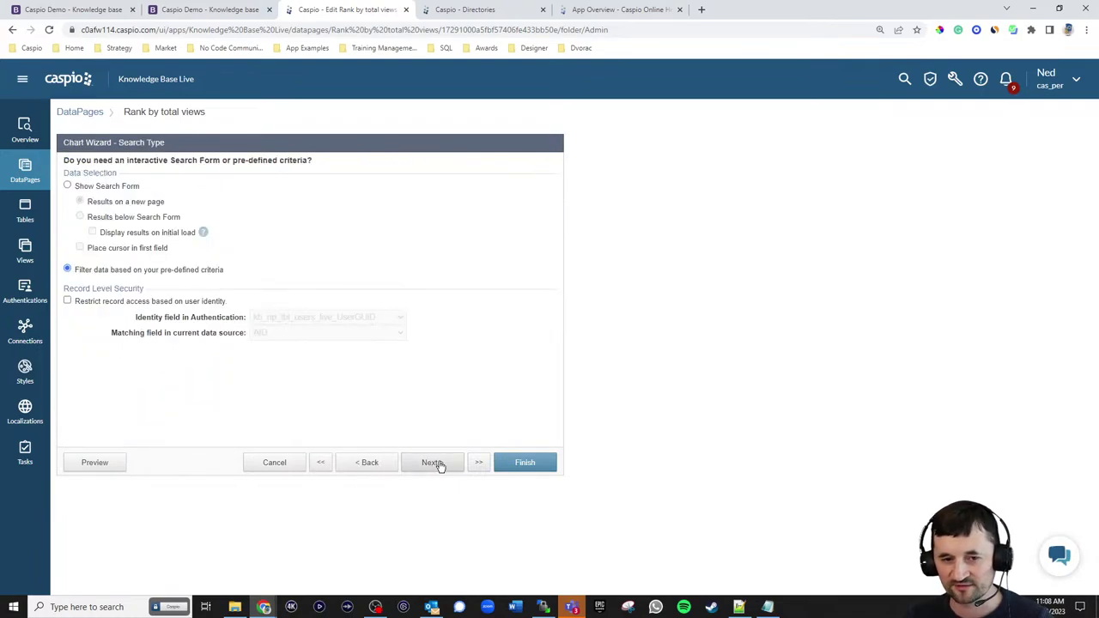
click(433, 463)
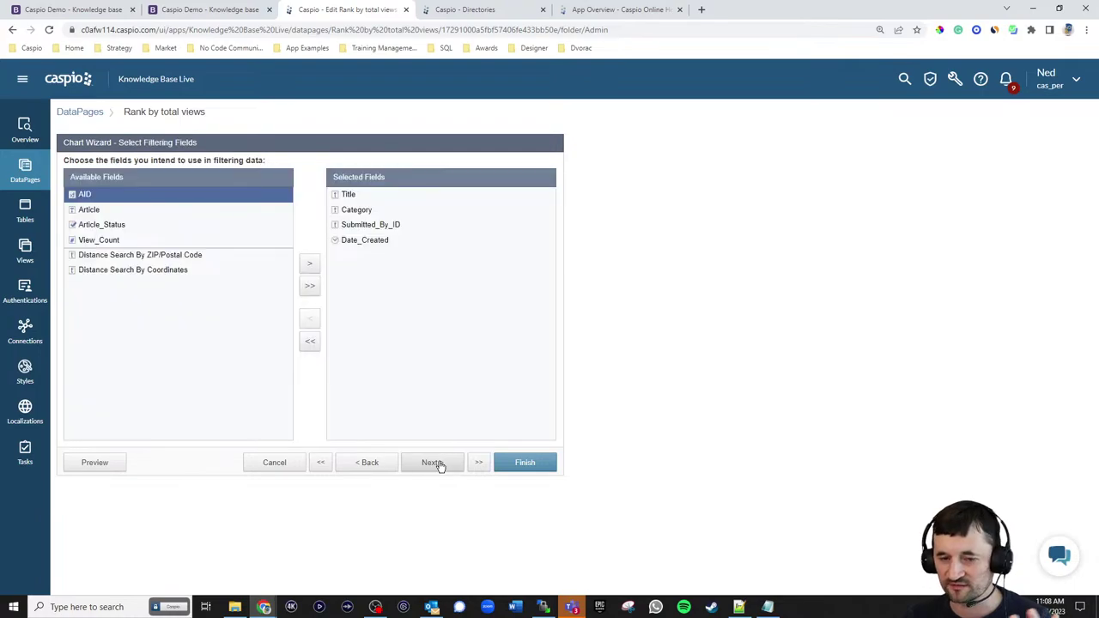
click(434, 463)
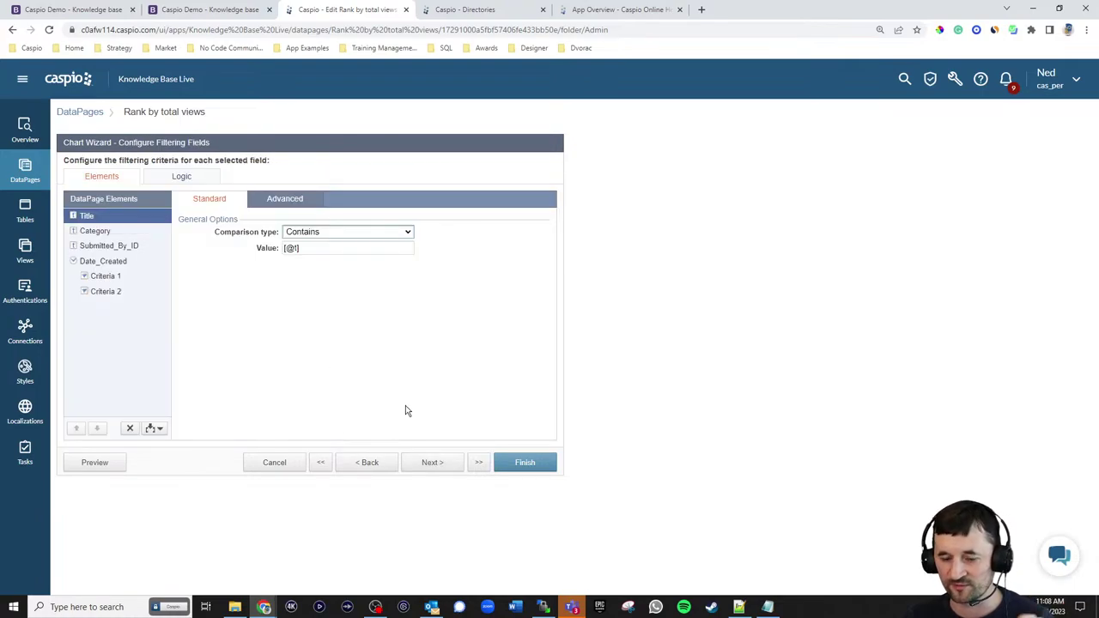
click(436, 465)
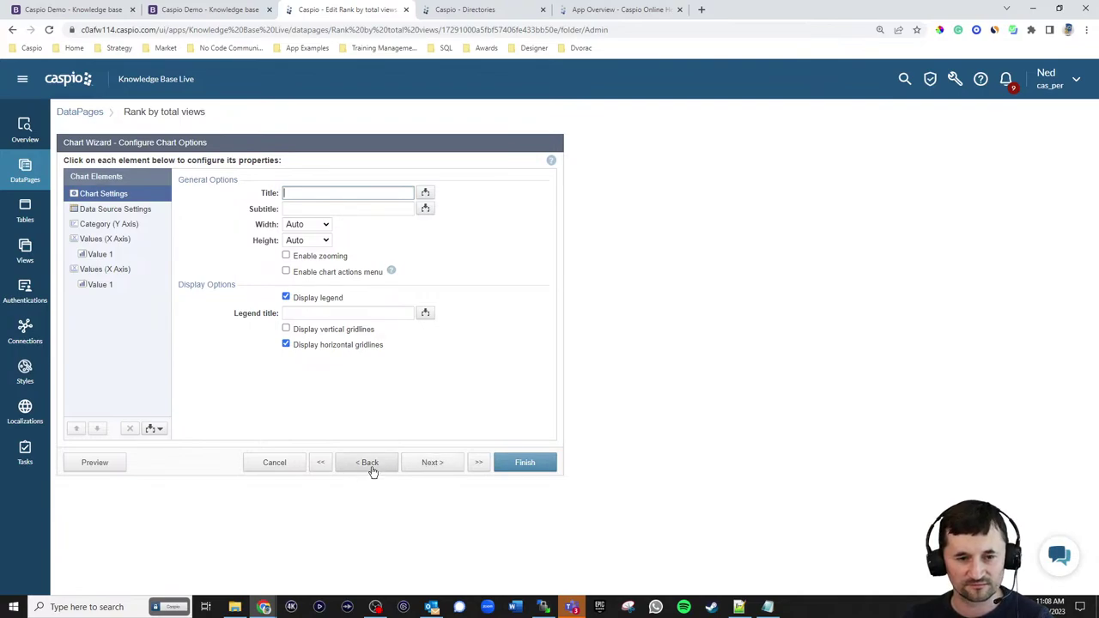
- Delete the second value axis and its View_Count value, confirming each removal
click(158, 430)
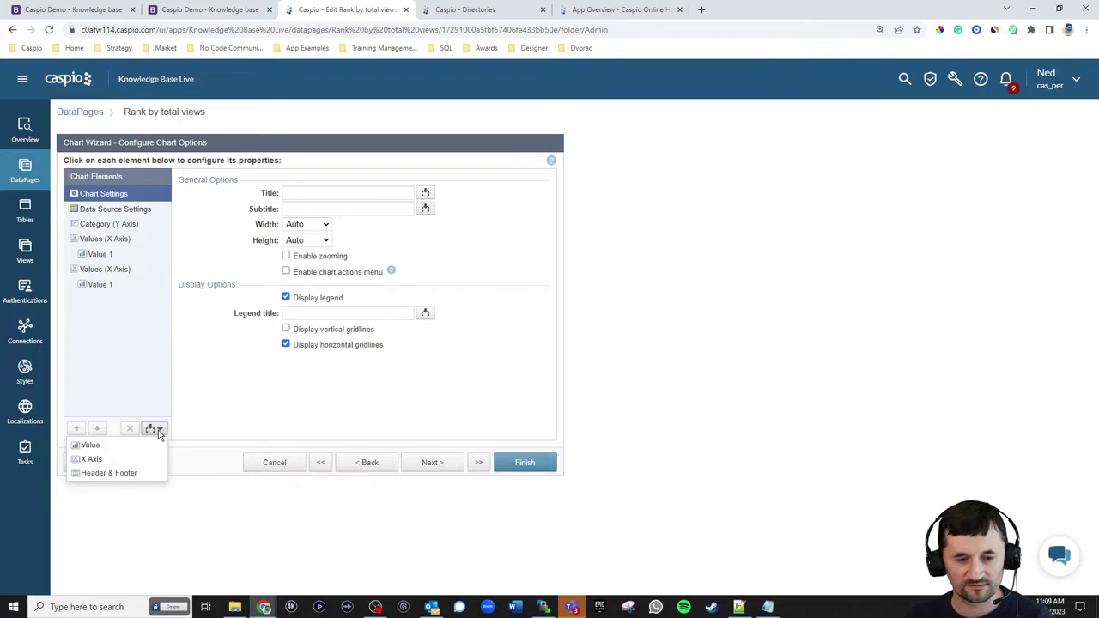
click(93, 270)
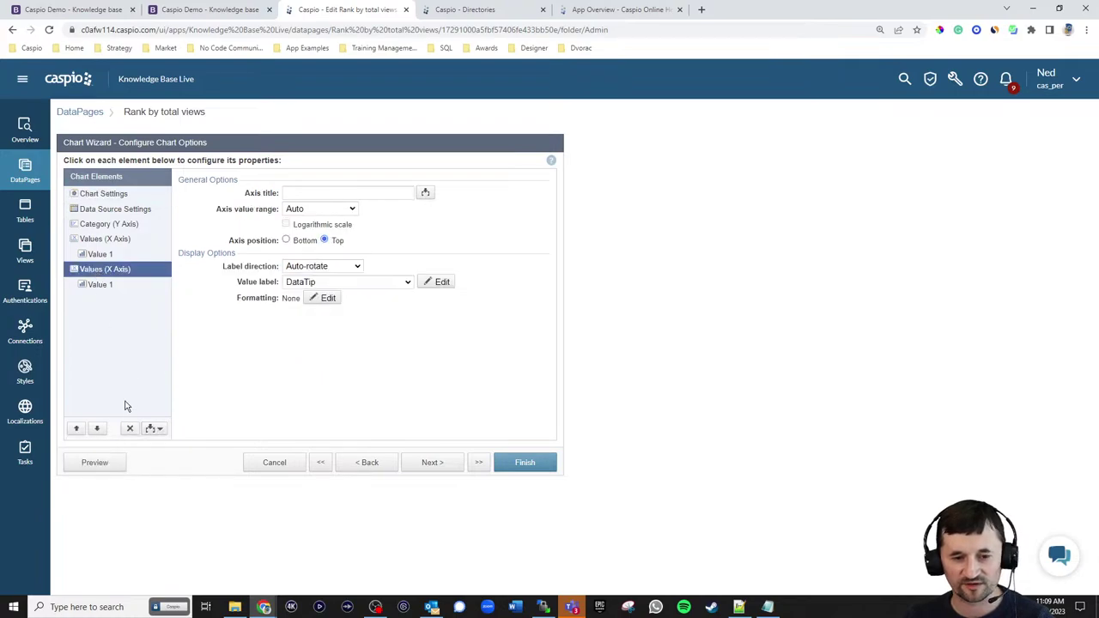
click(130, 428)
click(665, 312)
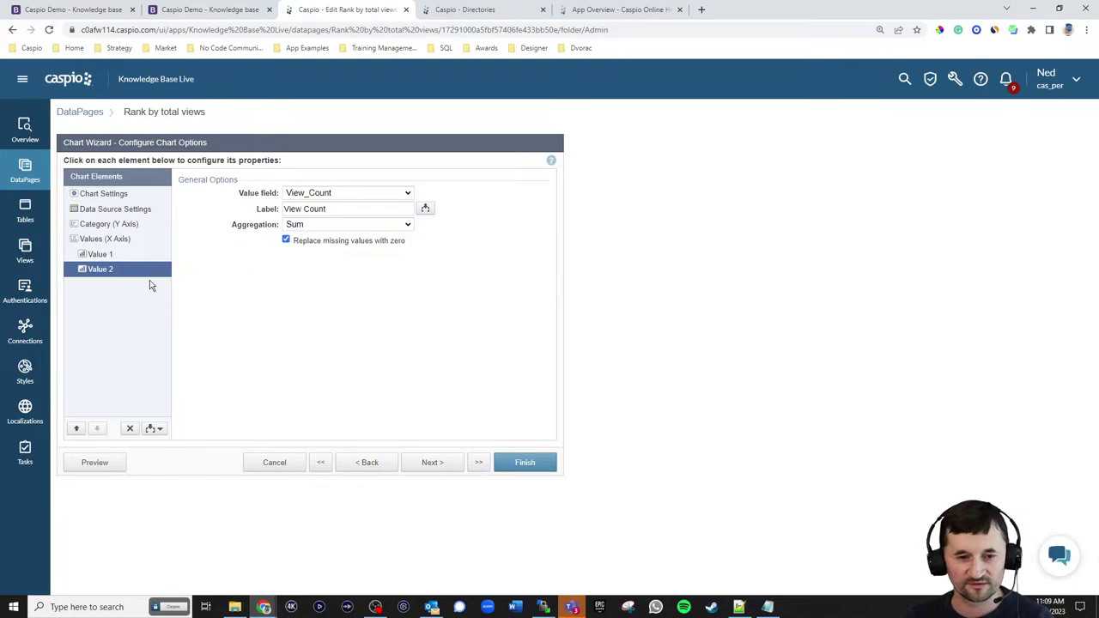
click(130, 427)
click(668, 305)
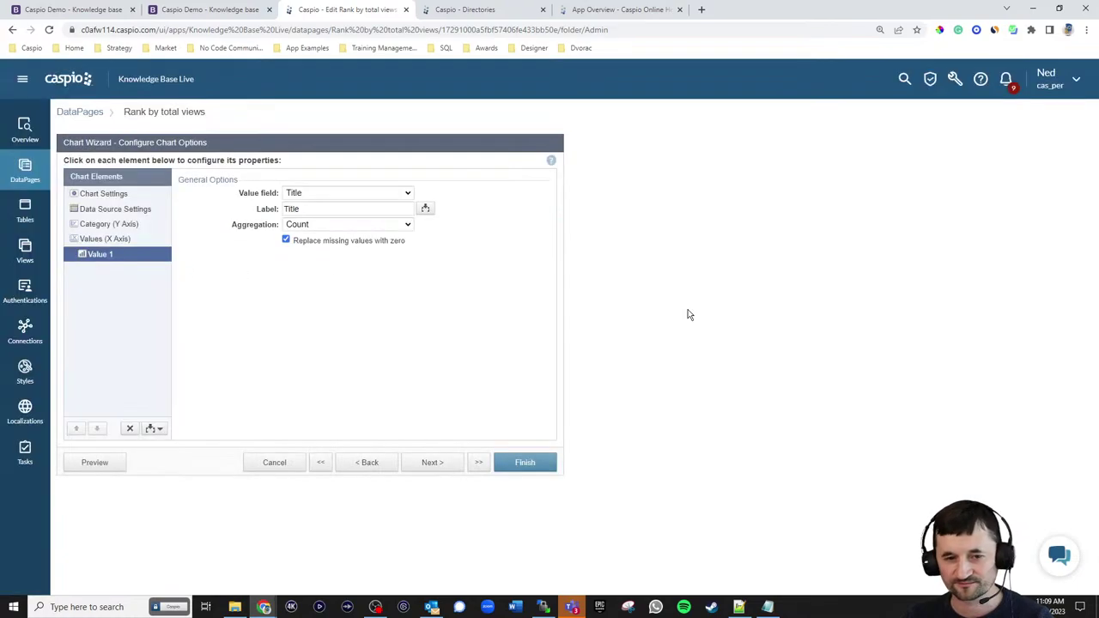
click(102, 194)
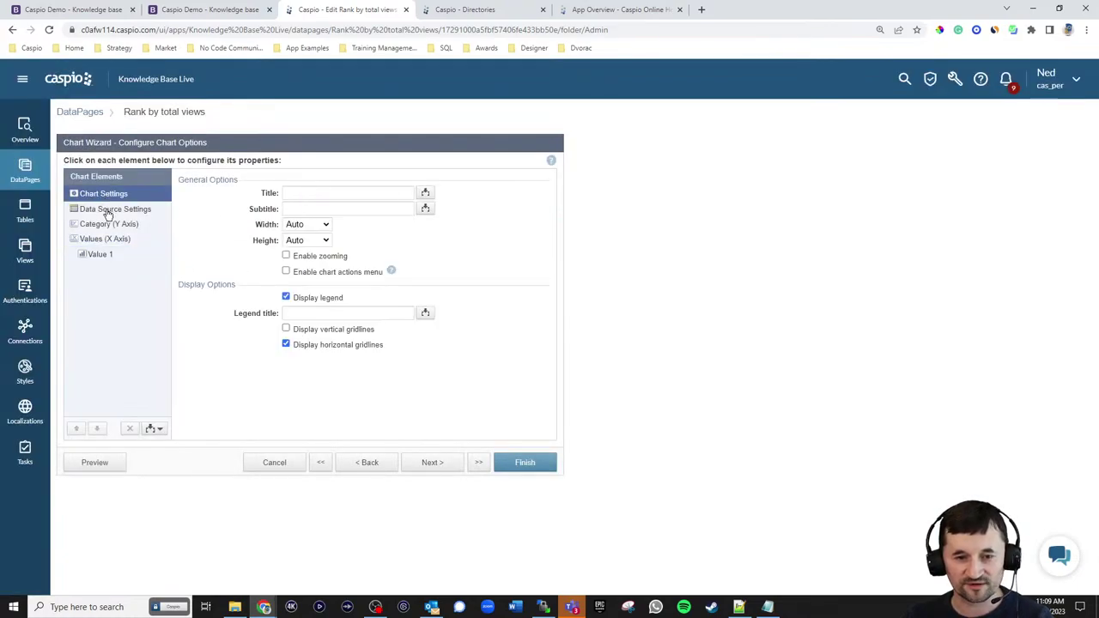
- Set Title as the chart's category field, checking data source and value axis settings
click(108, 211)
click(107, 225)
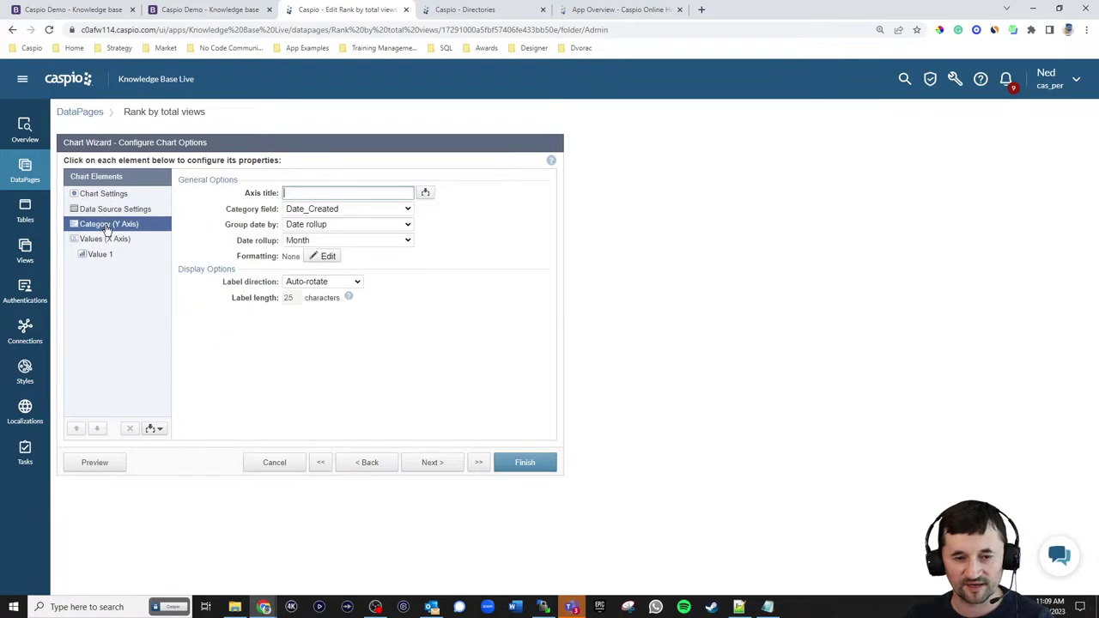
click(331, 210)
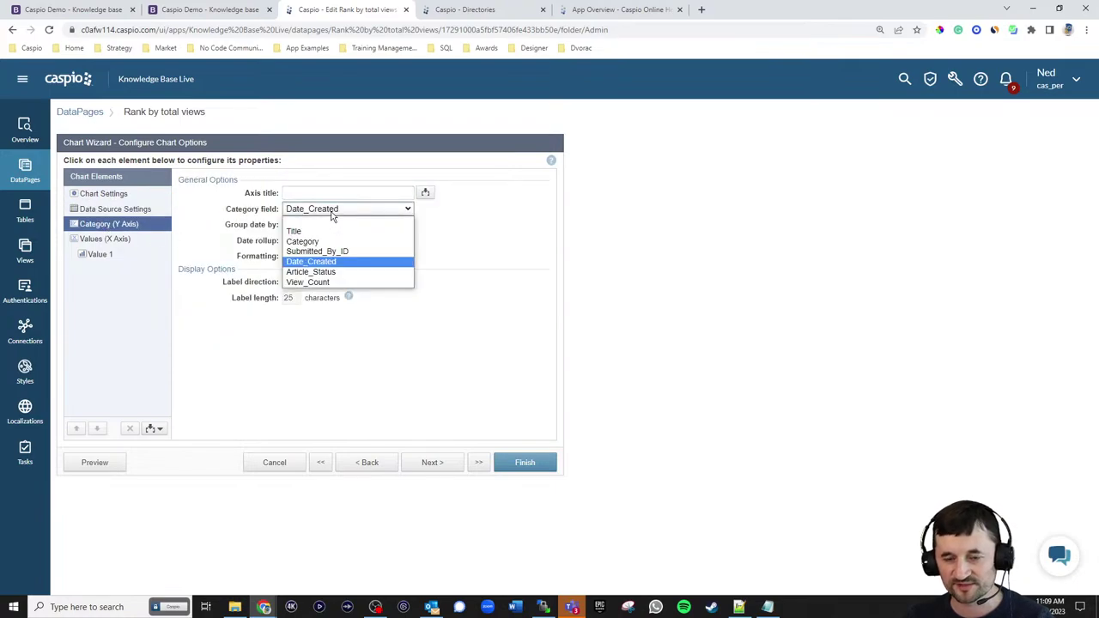
click(331, 211)
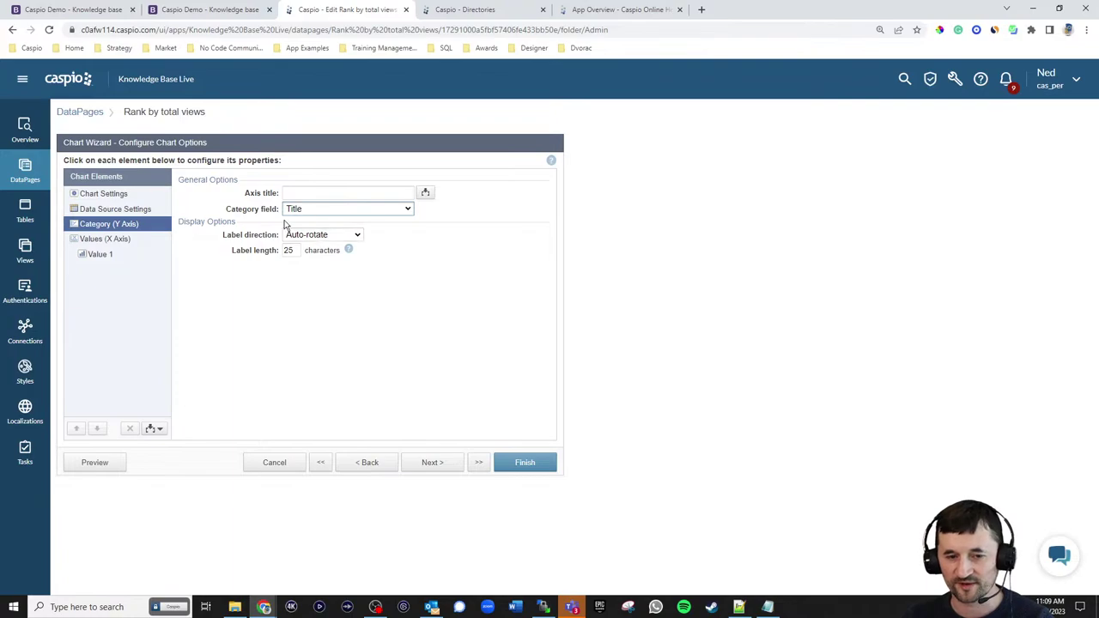
click(112, 241)
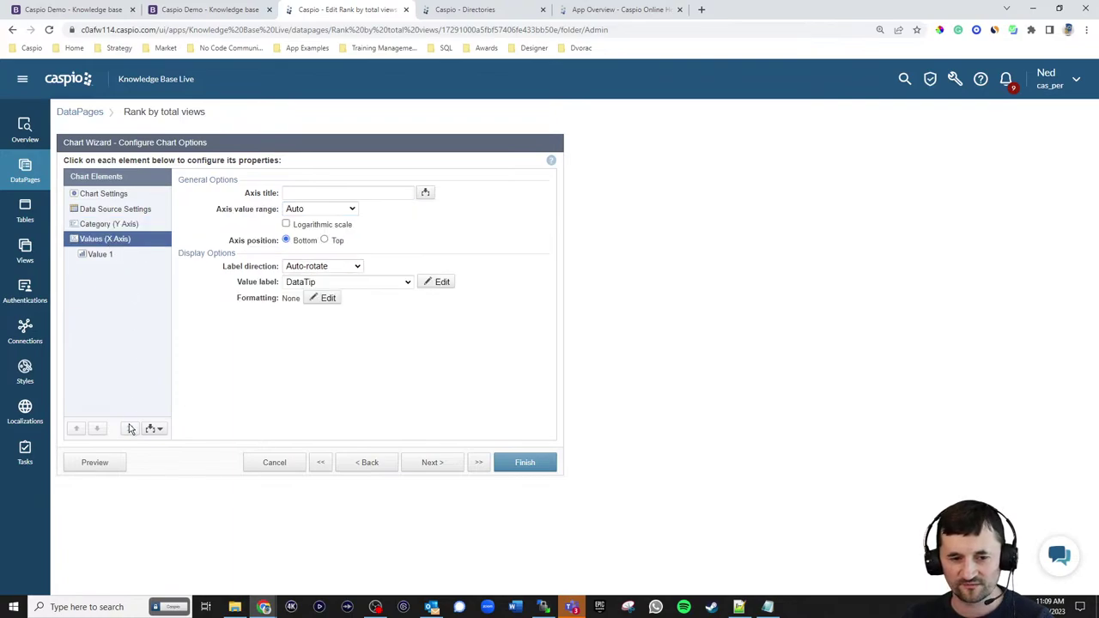
- Step back through the wizard to the chart type, then forward again to chart options
click(367, 463)
click(368, 463)
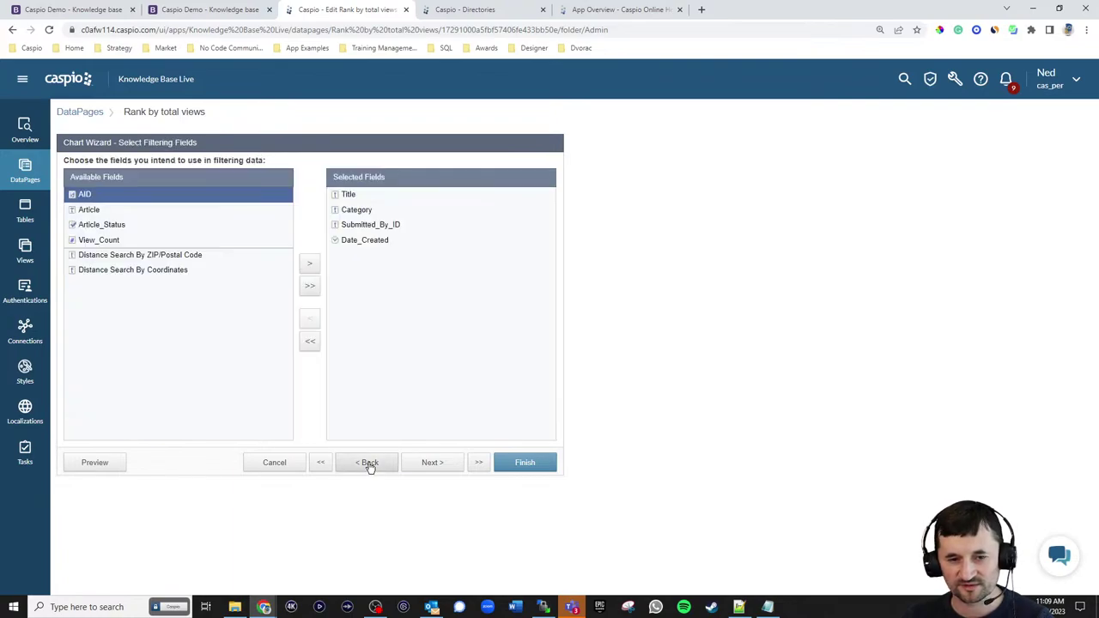
click(369, 464)
click(368, 464)
click(368, 464)
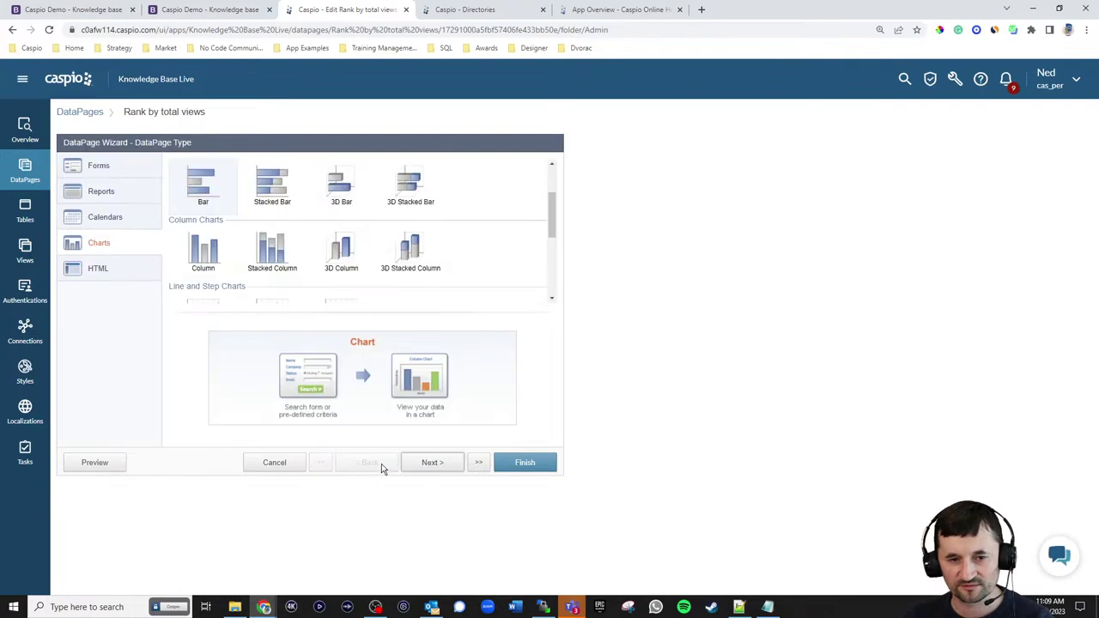
click(430, 463)
click(430, 463)
click(431, 463)
click(431, 463)
click(432, 463)
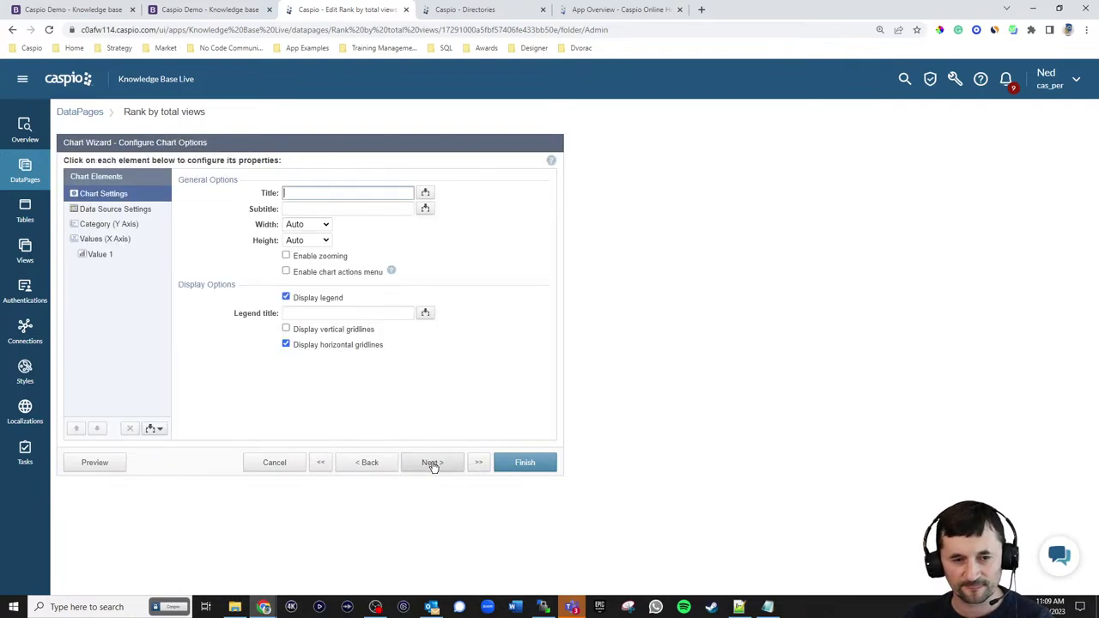
- Add a second value to the chart and move it into first position
click(135, 229)
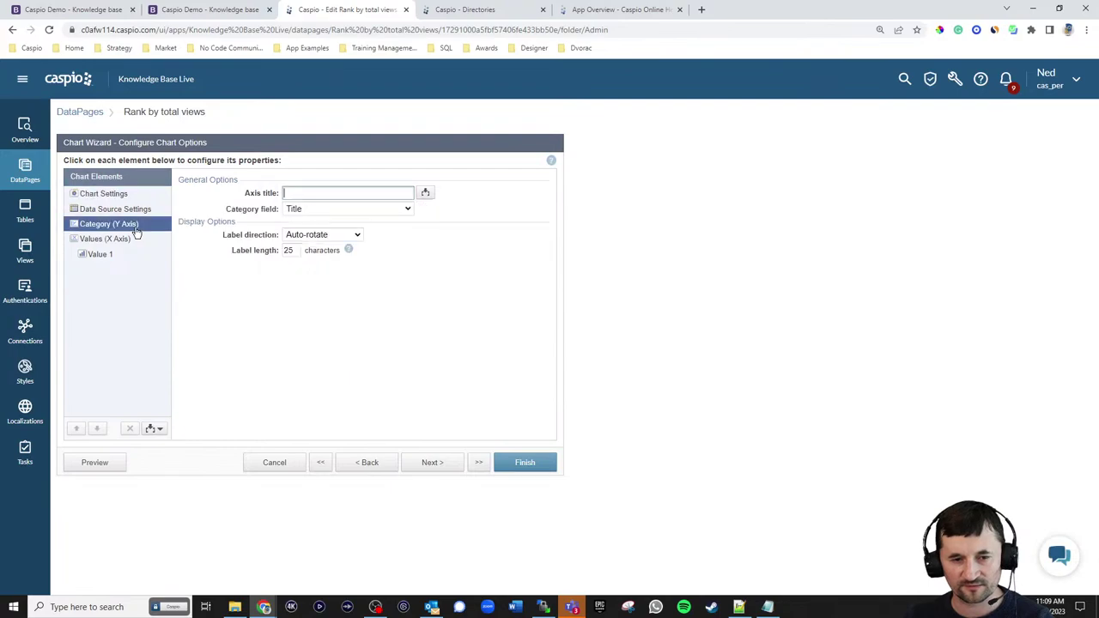
click(160, 433)
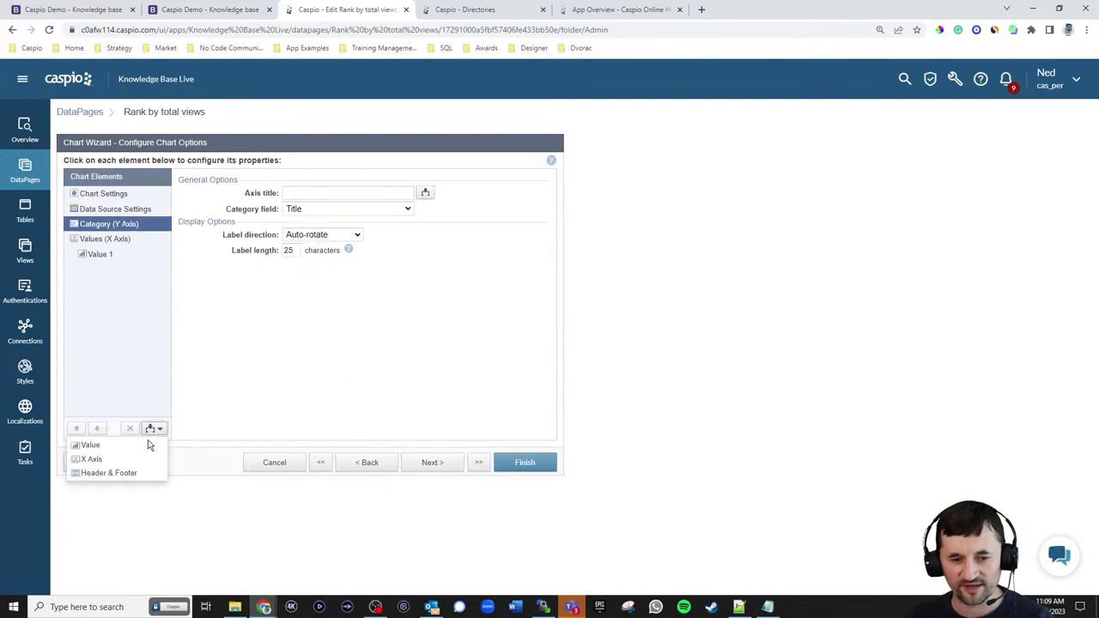
click(138, 444)
click(76, 430)
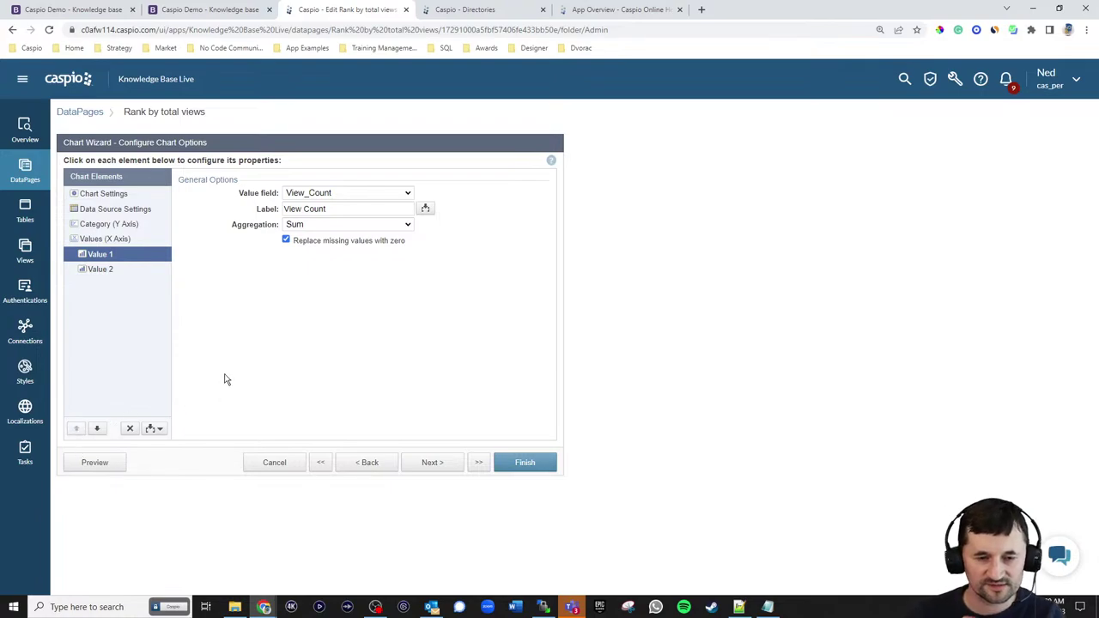
click(107, 240)
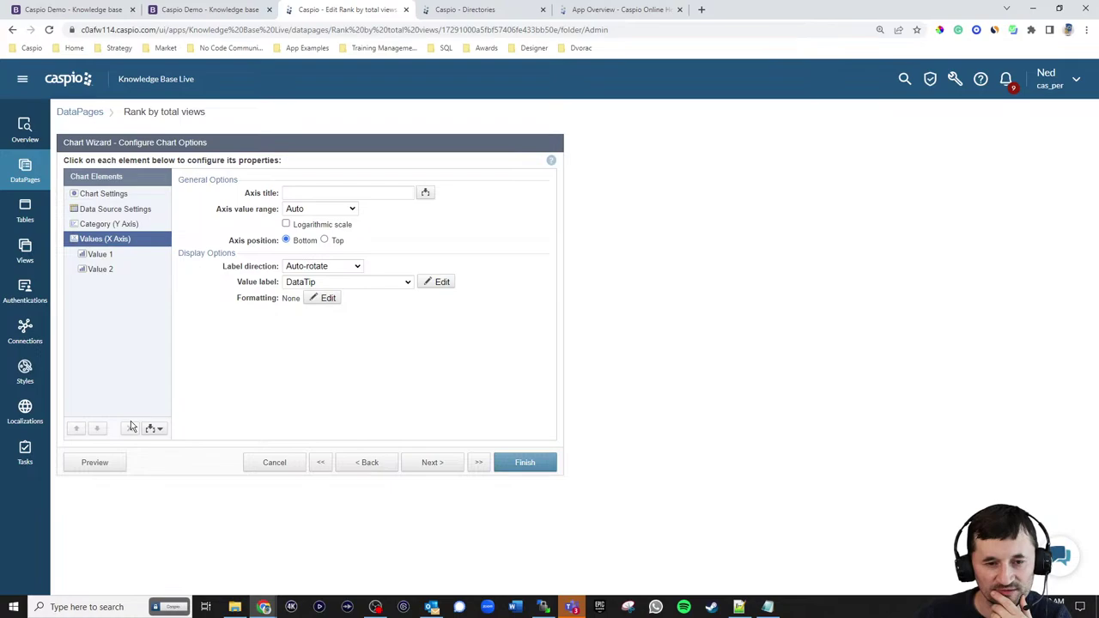
- Compare with the current dashboard charts and re-check the category and value axis settings
click(68, 10)
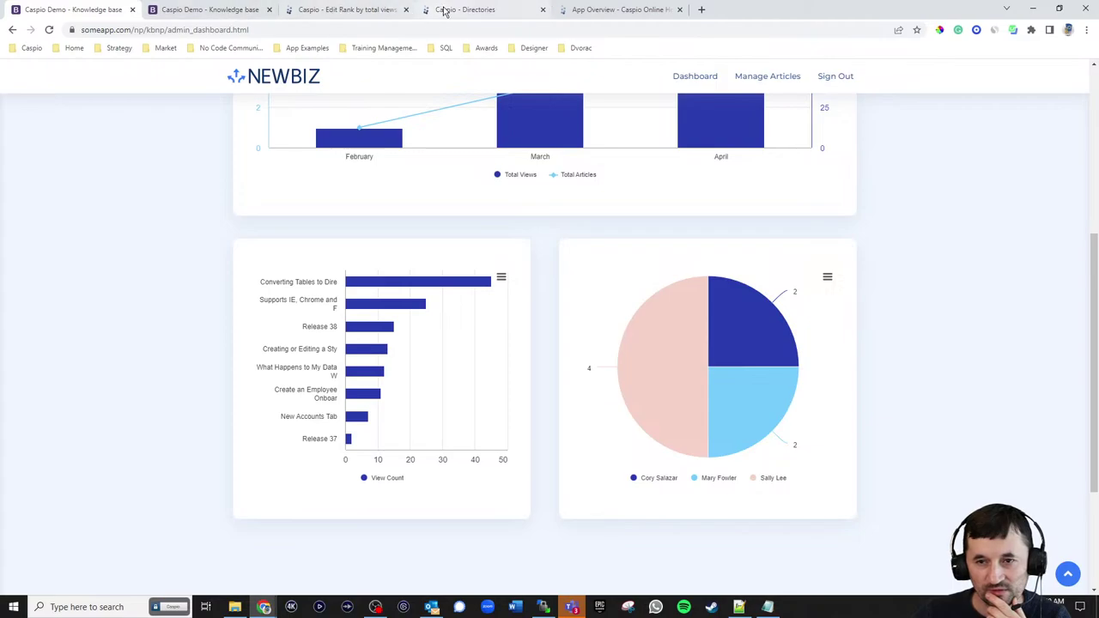
click(343, 10)
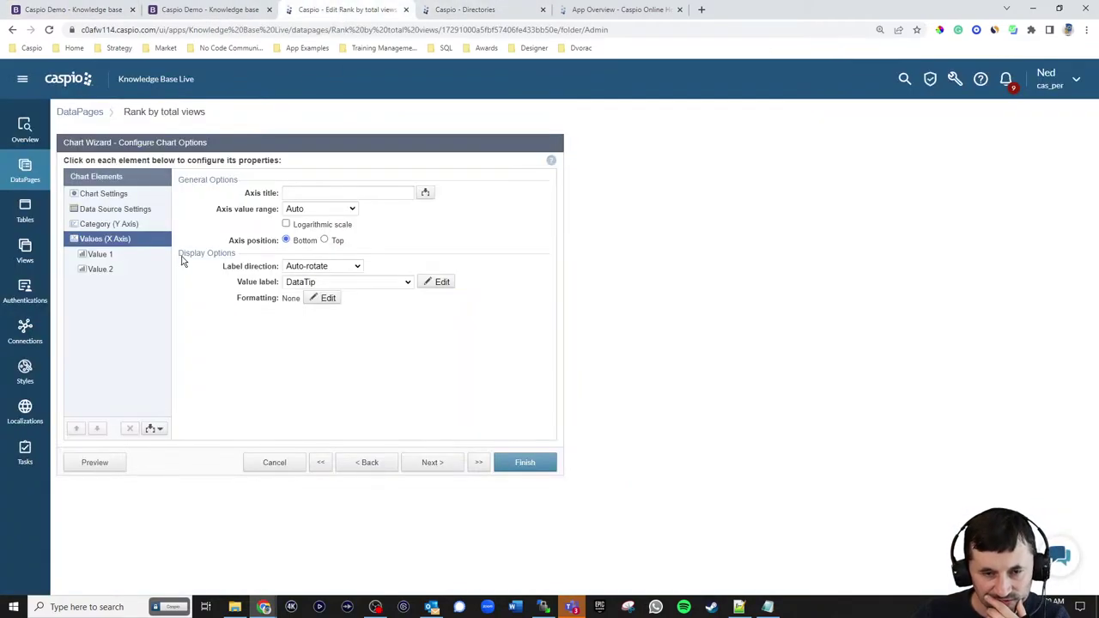
click(129, 225)
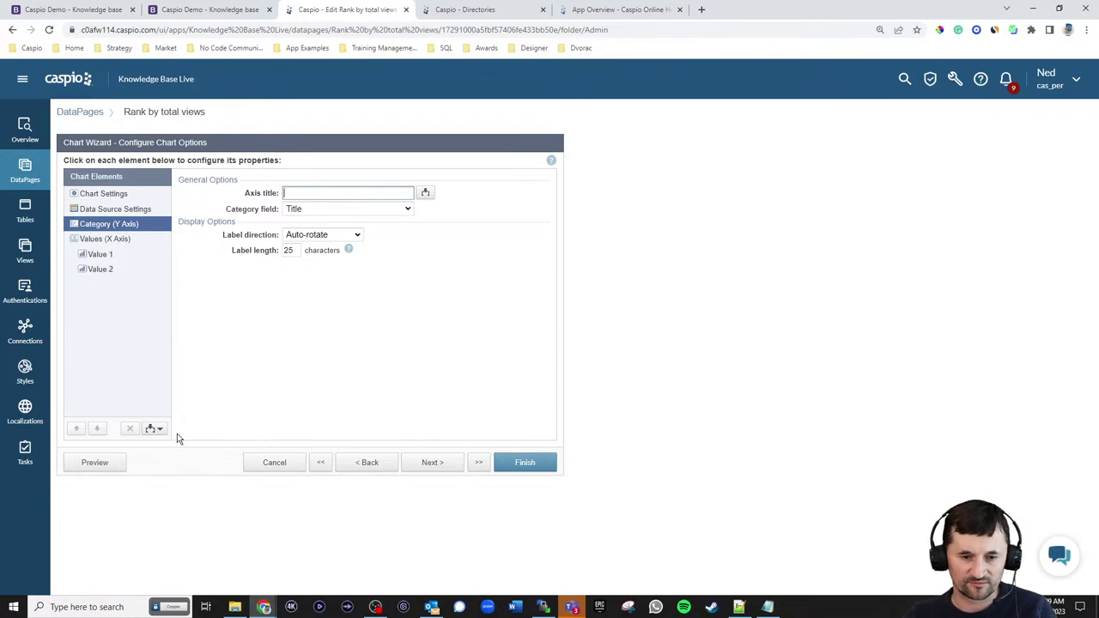
click(107, 240)
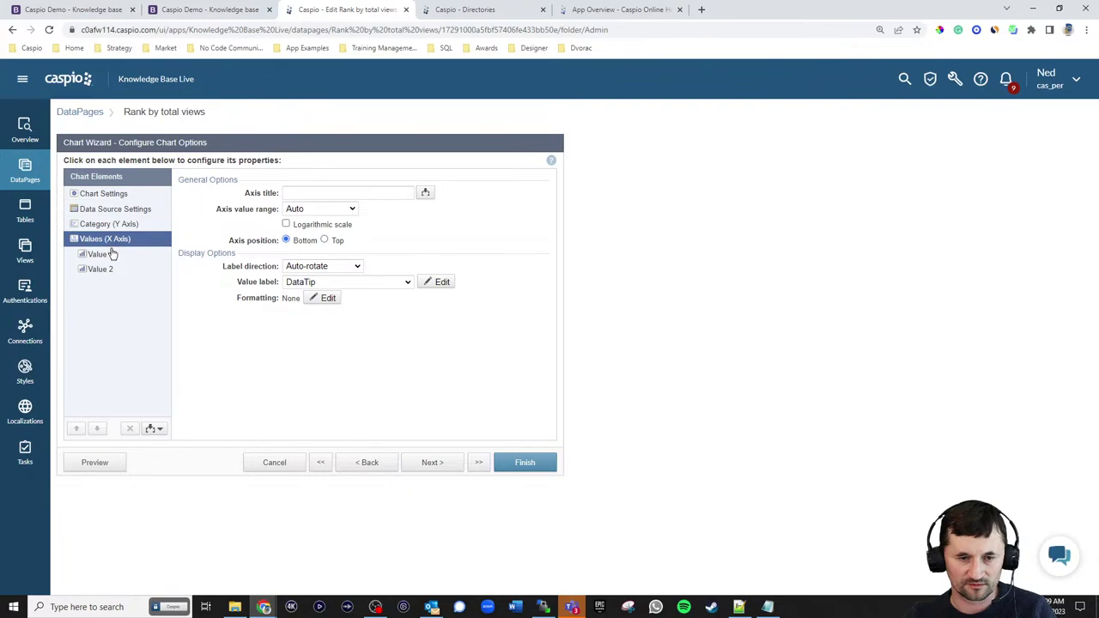
click(111, 226)
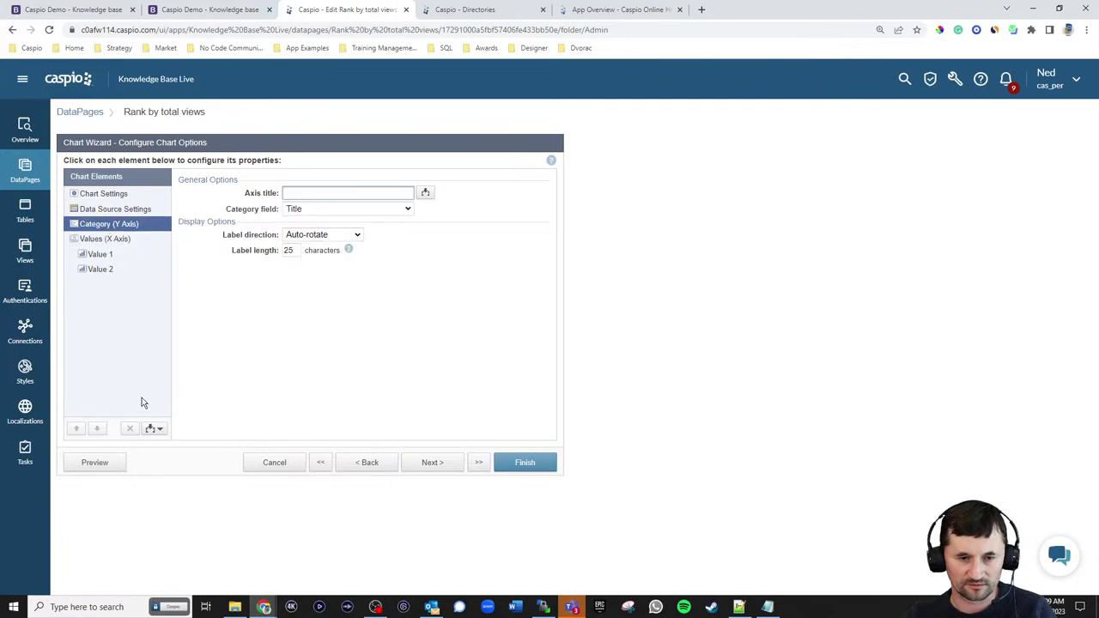
click(103, 242)
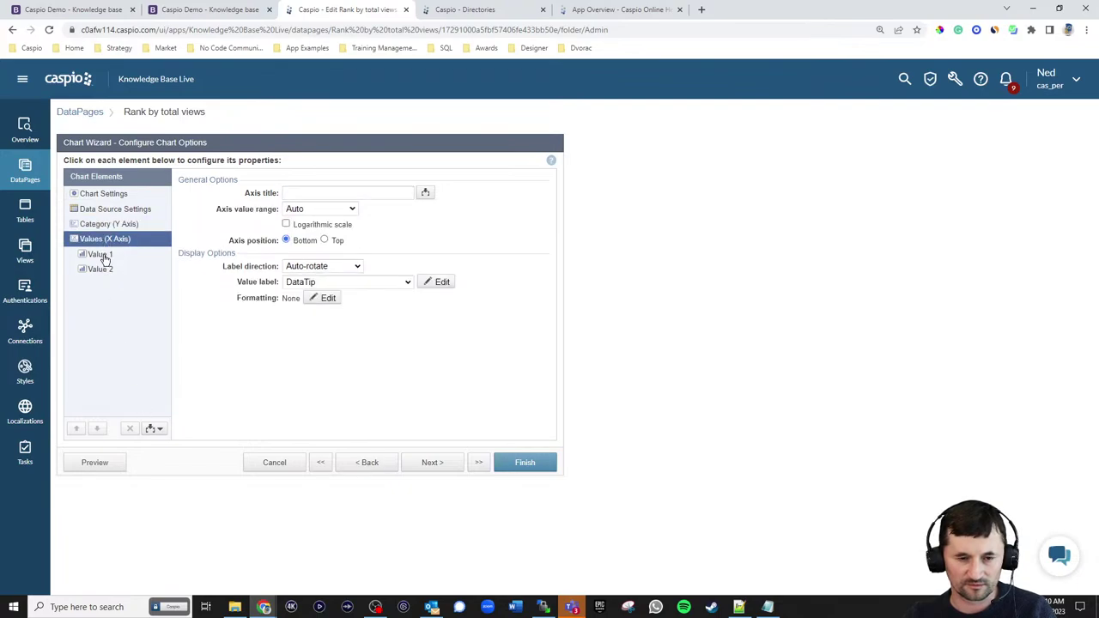
- Remove the first value series, leaving a single value to configure
click(101, 255)
click(130, 428)
click(661, 306)
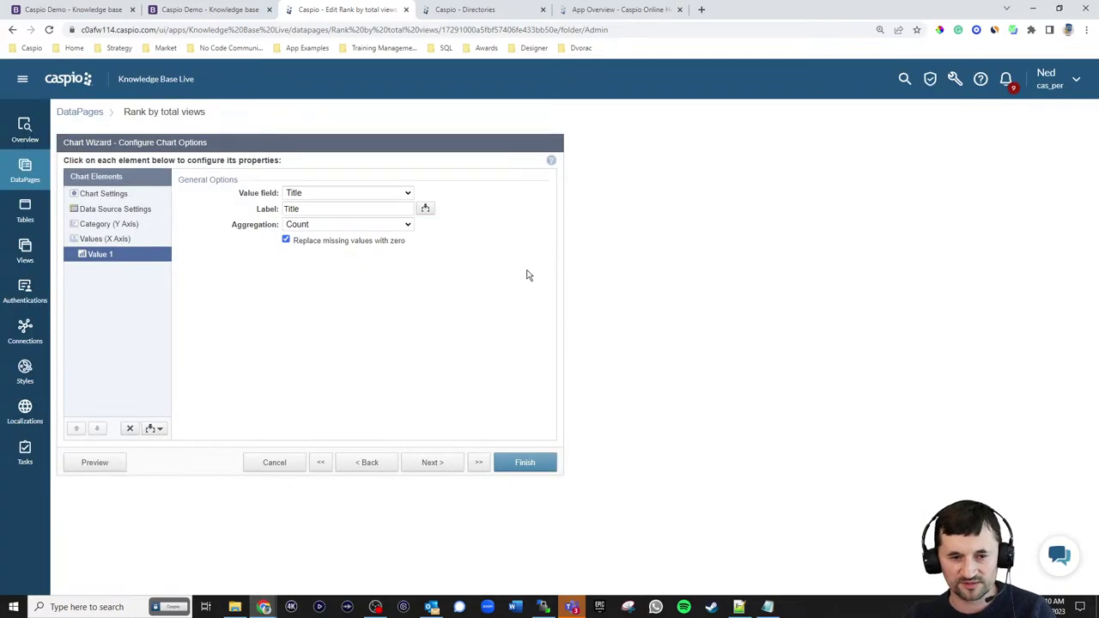
click(94, 242)
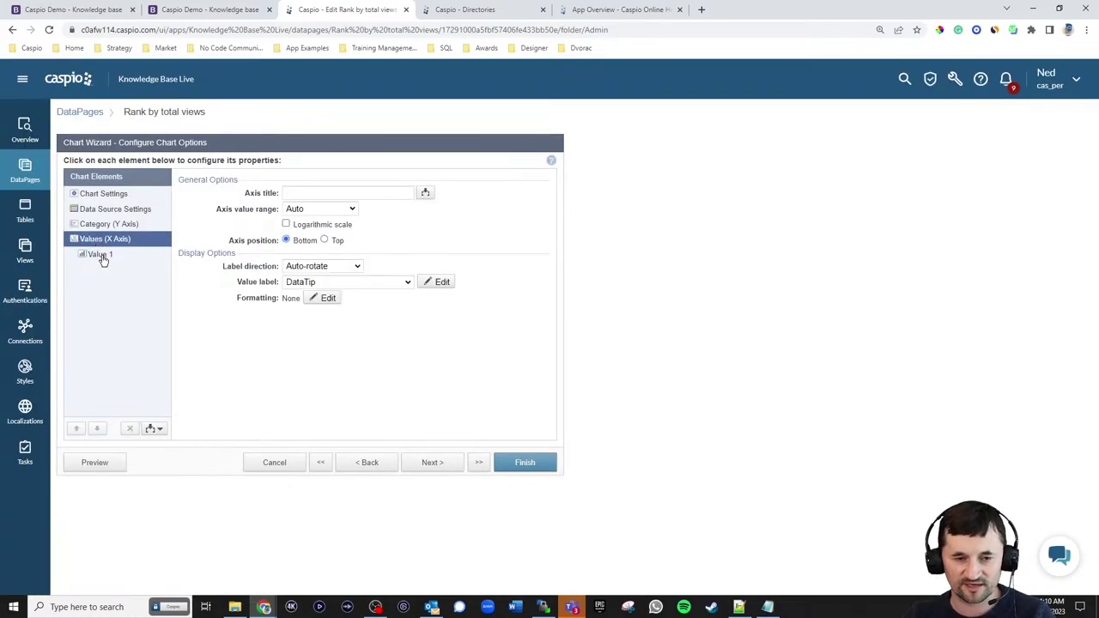
click(100, 255)
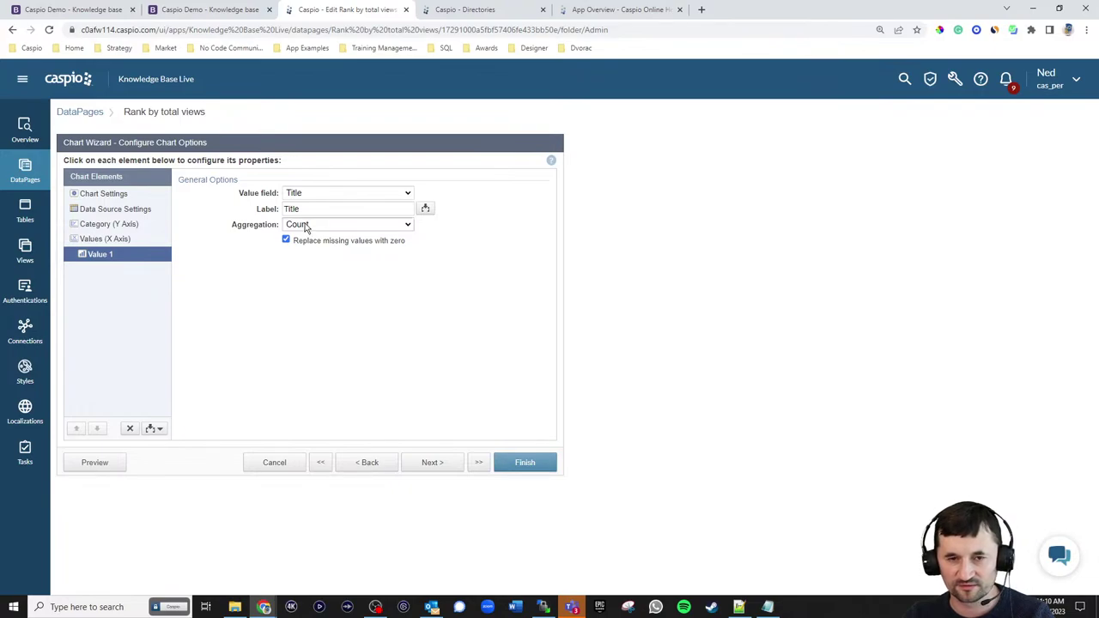
- Plot View_Count as the value with aggregation None, then finish the chart
click(122, 12)
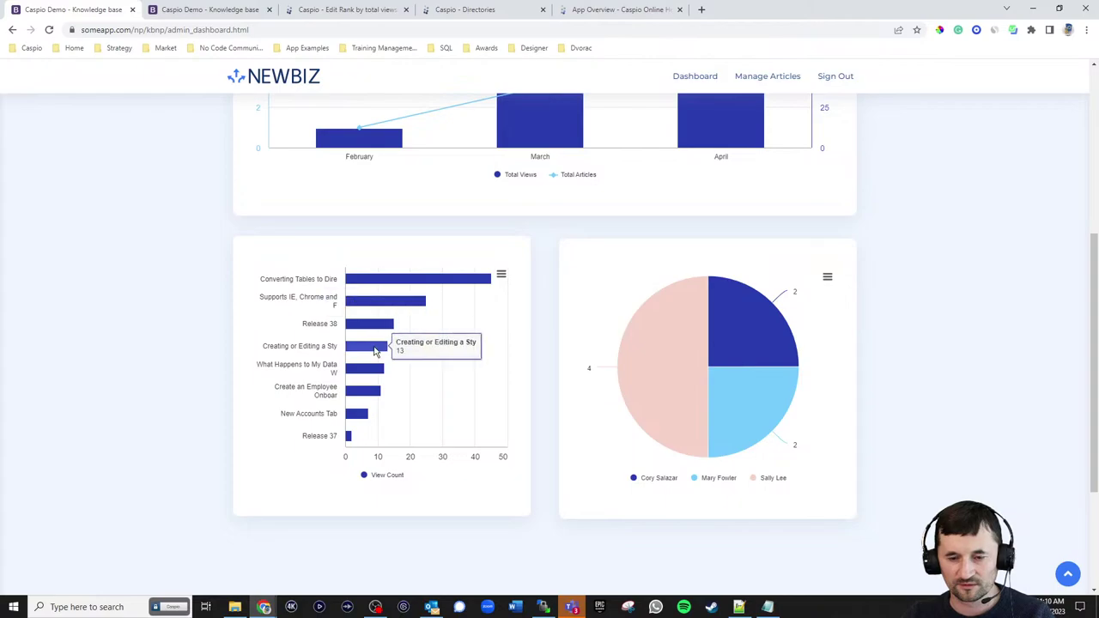
click(326, 12)
click(344, 192)
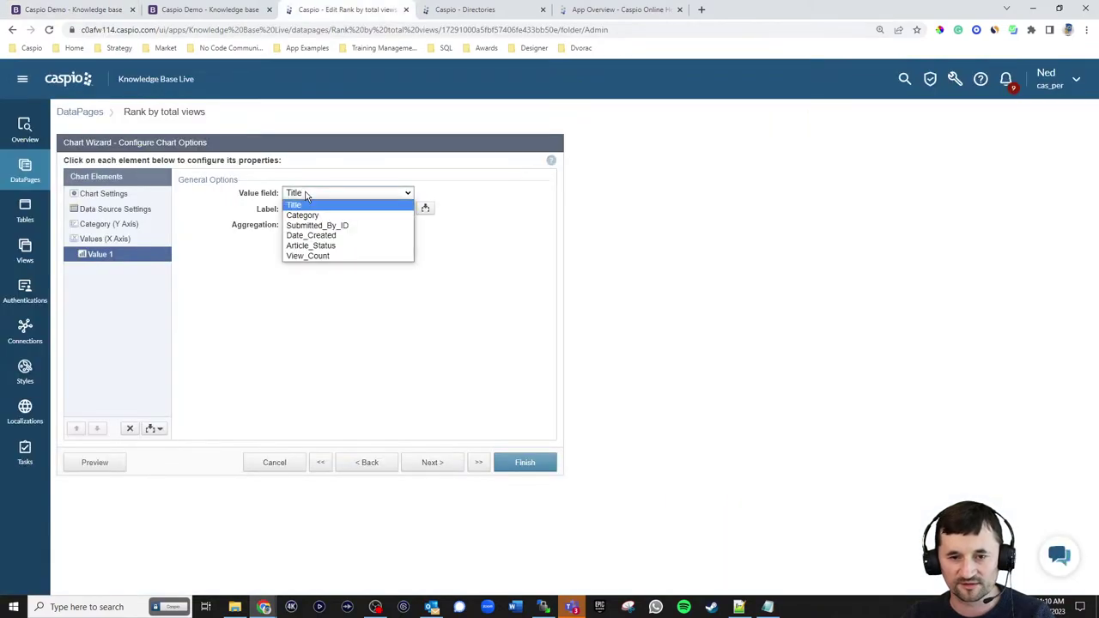
click(306, 259)
click(313, 224)
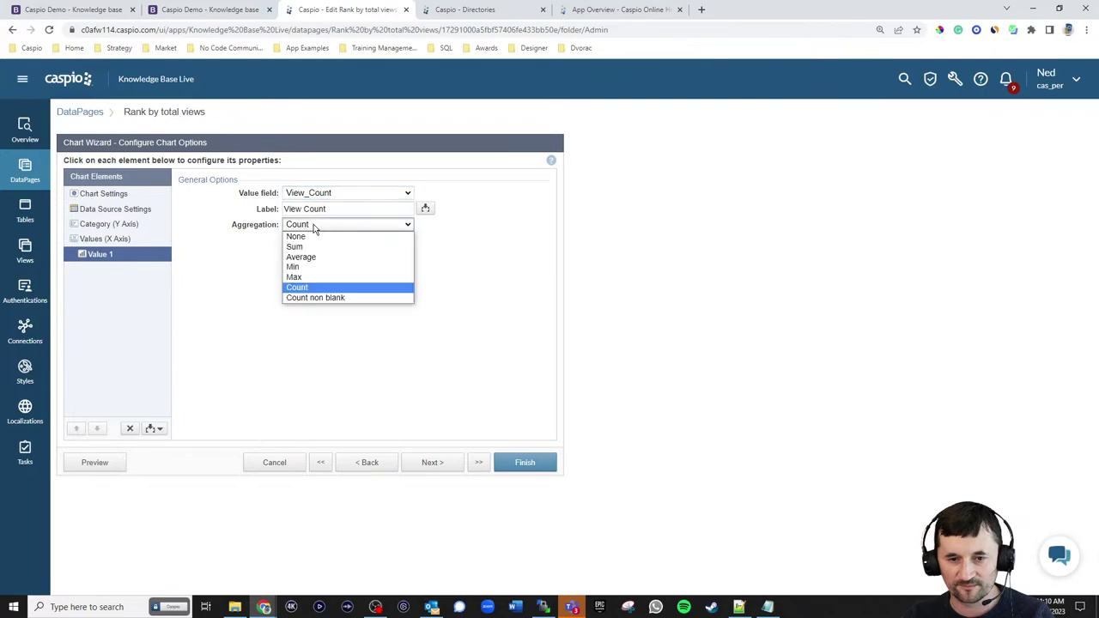
click(311, 232)
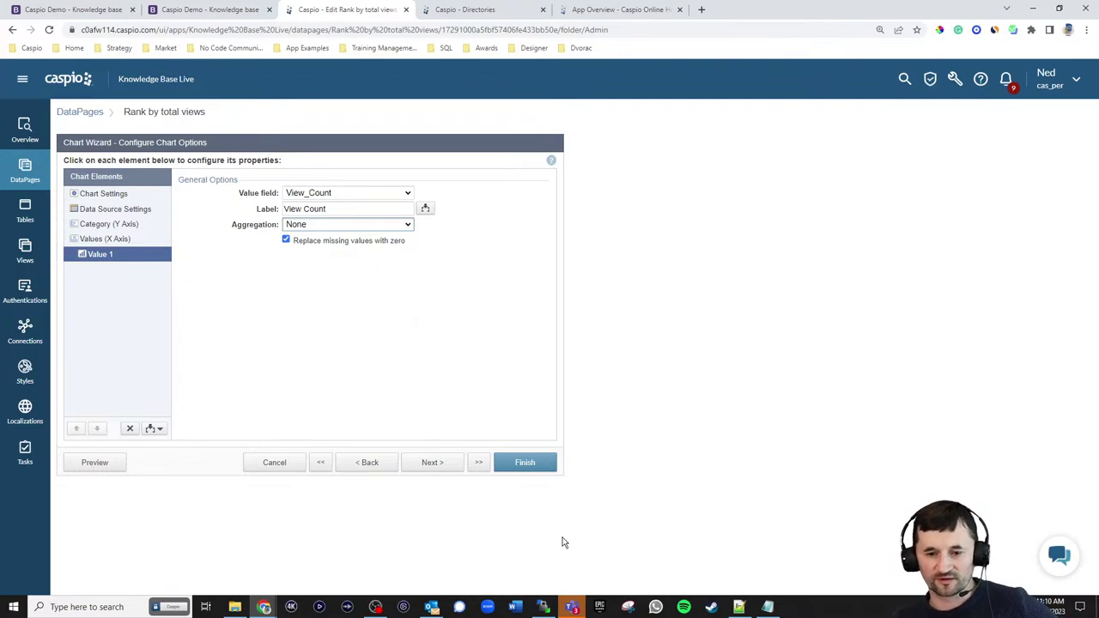
click(449, 464)
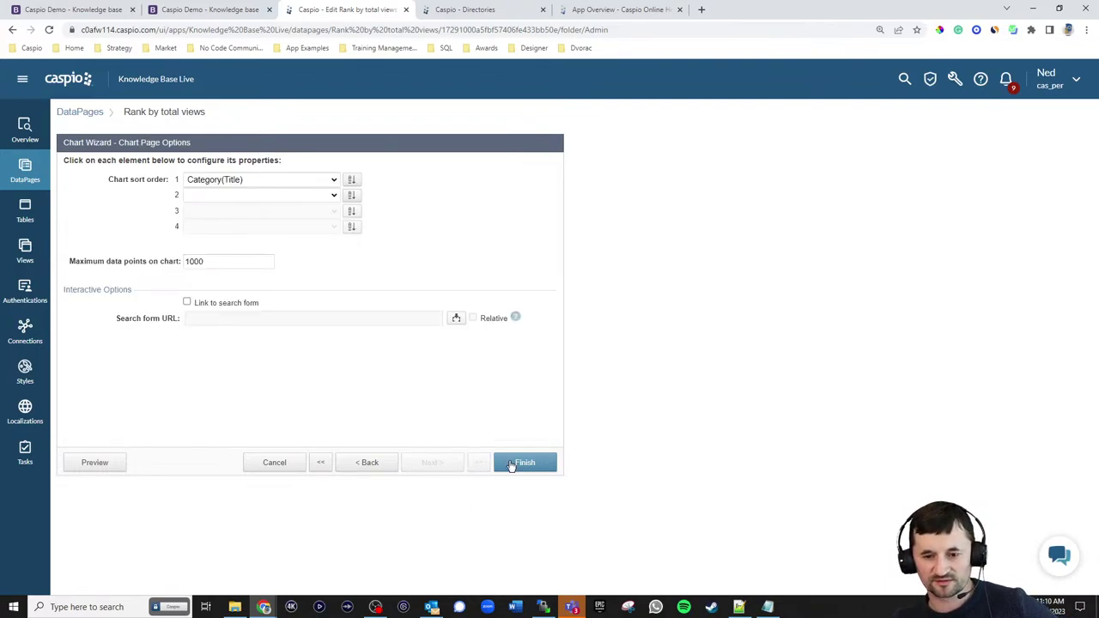
click(522, 463)
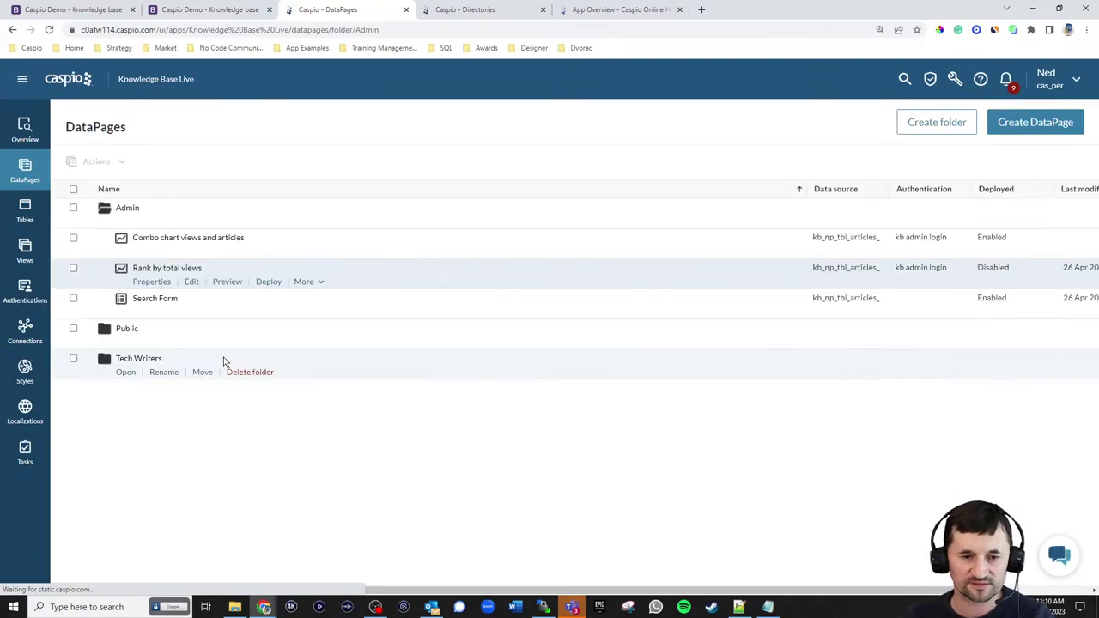
- Enable deployment of Rank by total views and copy its embed code
click(268, 282)
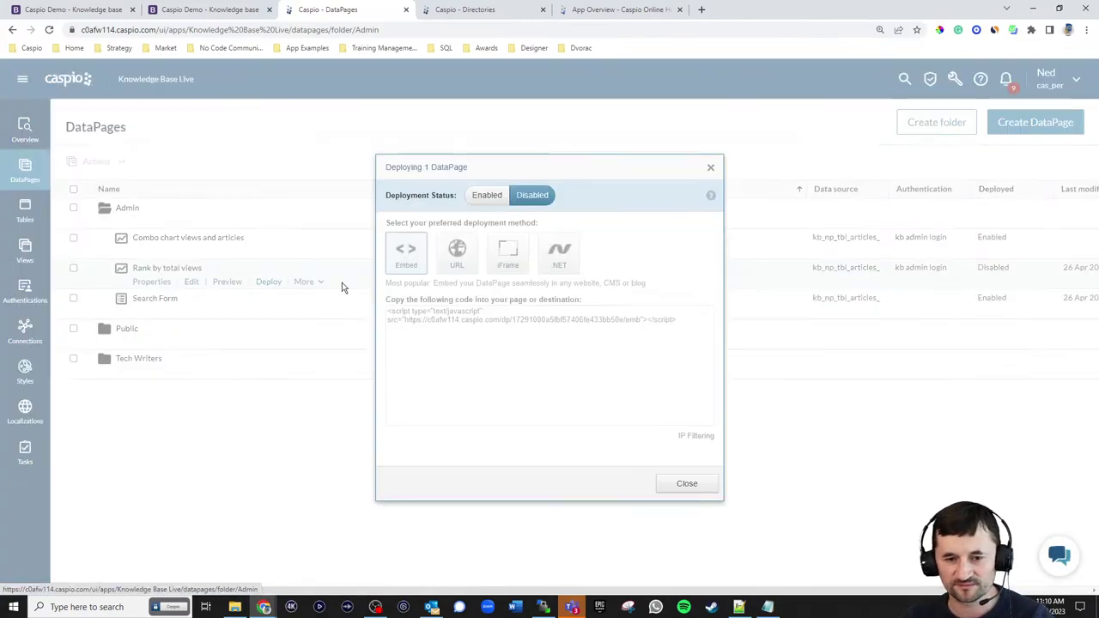
click(487, 195)
click(493, 326)
key(ctrl+c)
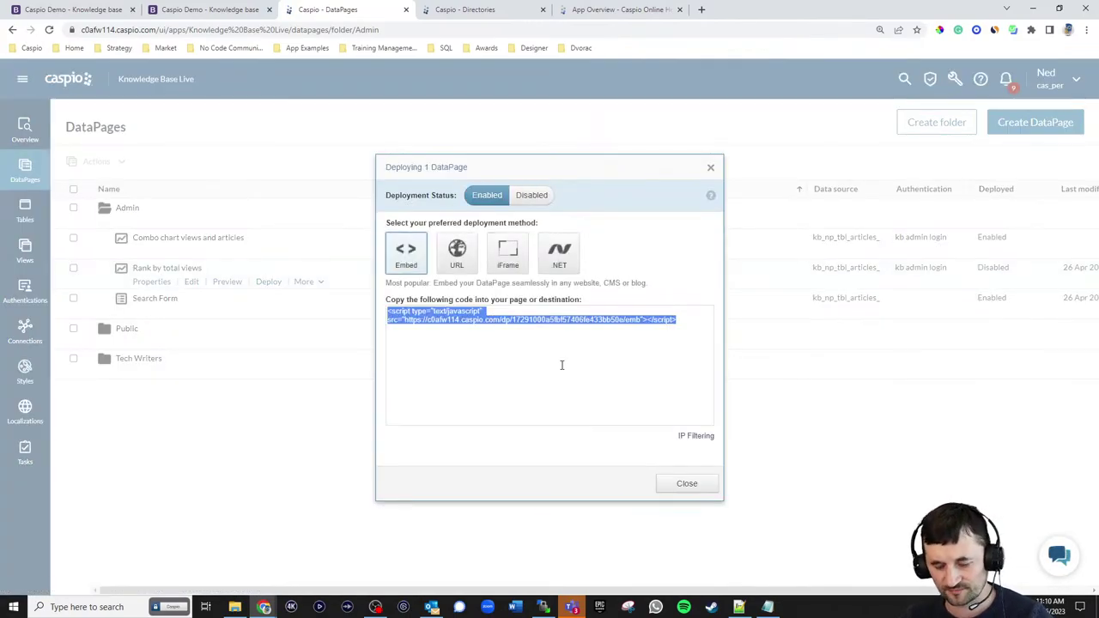
click(687, 483)
- Replace the Top performing articles placeholder in admin_dashboard.html with the embed code and upload the file
click(739, 608)
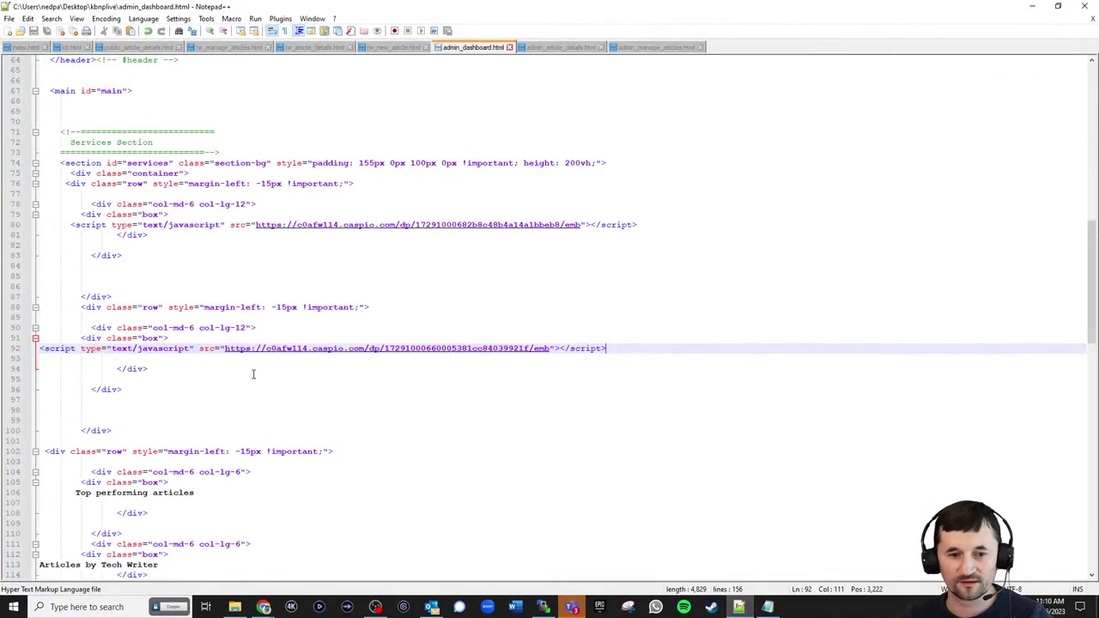
scroll(290, 359, down, 3)
drag(220, 406, 66, 404)
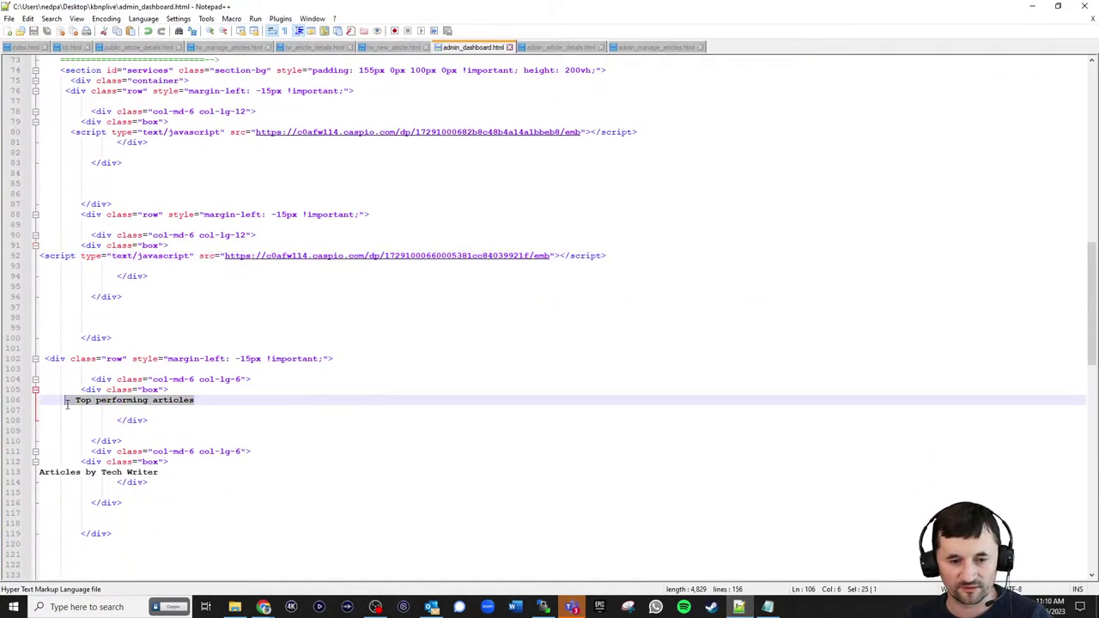
key(ctrl+v)
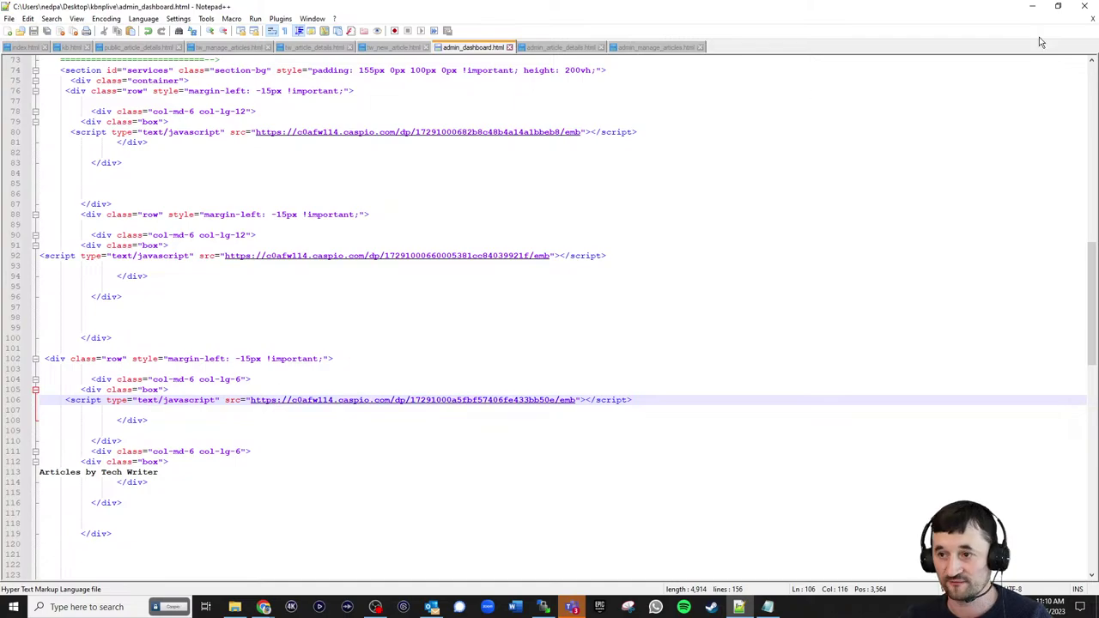
click(543, 607)
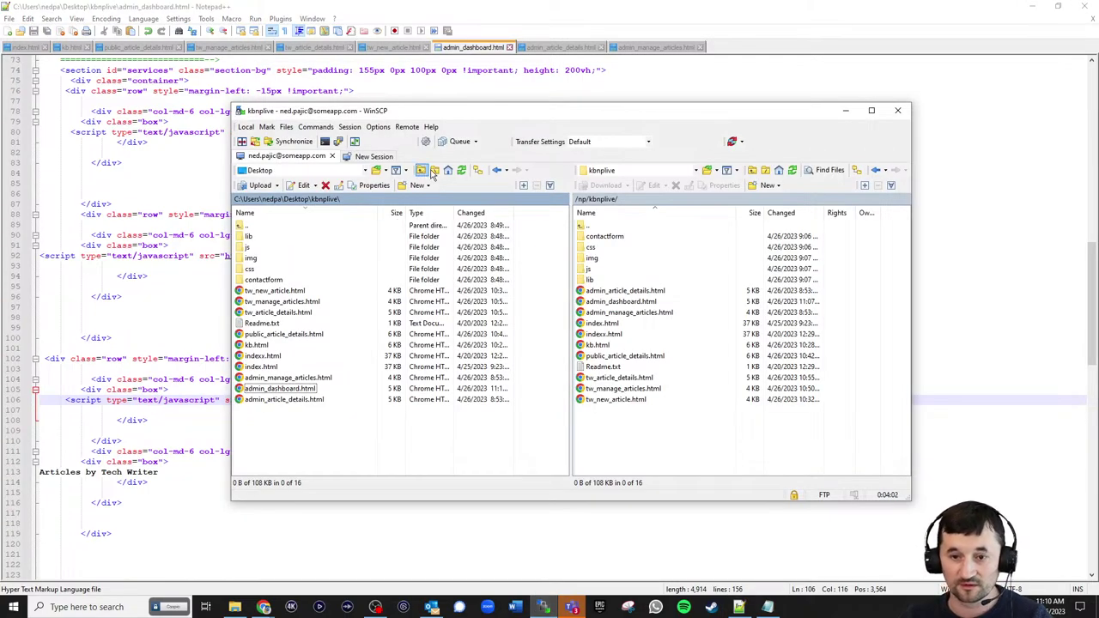
drag(288, 389, 584, 441)
click(1019, 7)
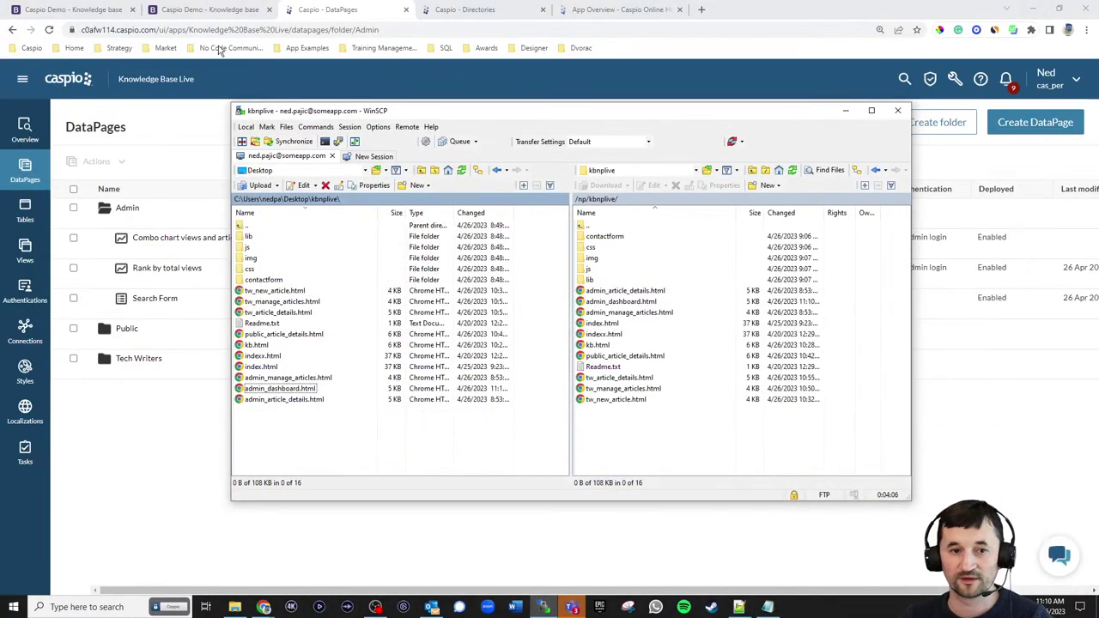
- Reload the NEWBIZ dashboard and inspect the new Rank by total views chart
click(211, 9)
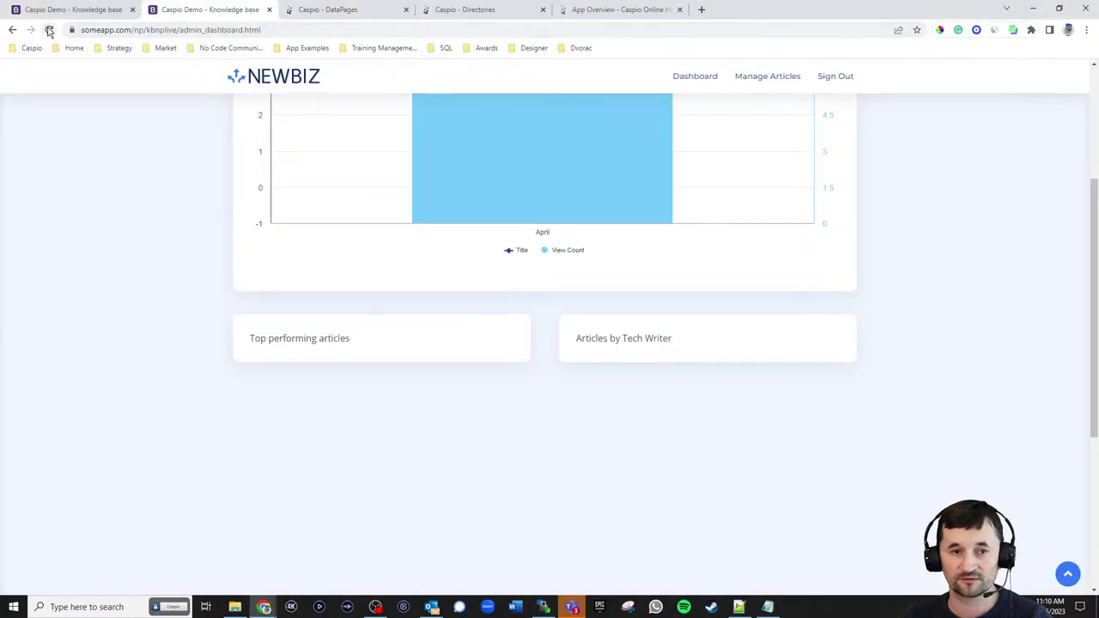
click(49, 30)
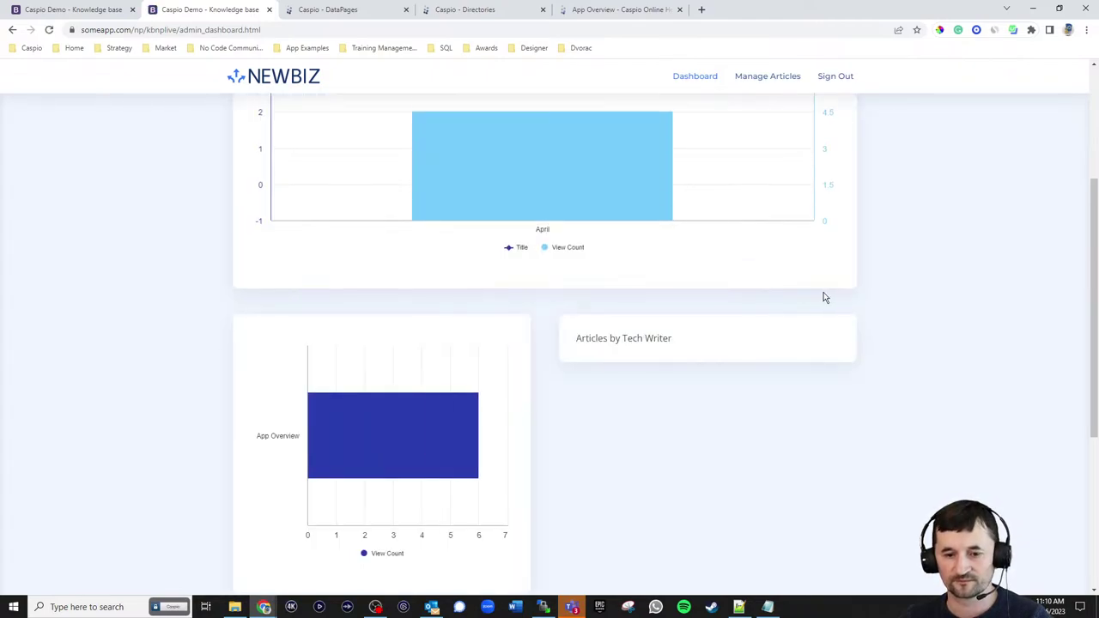
mouse_move(420, 463)
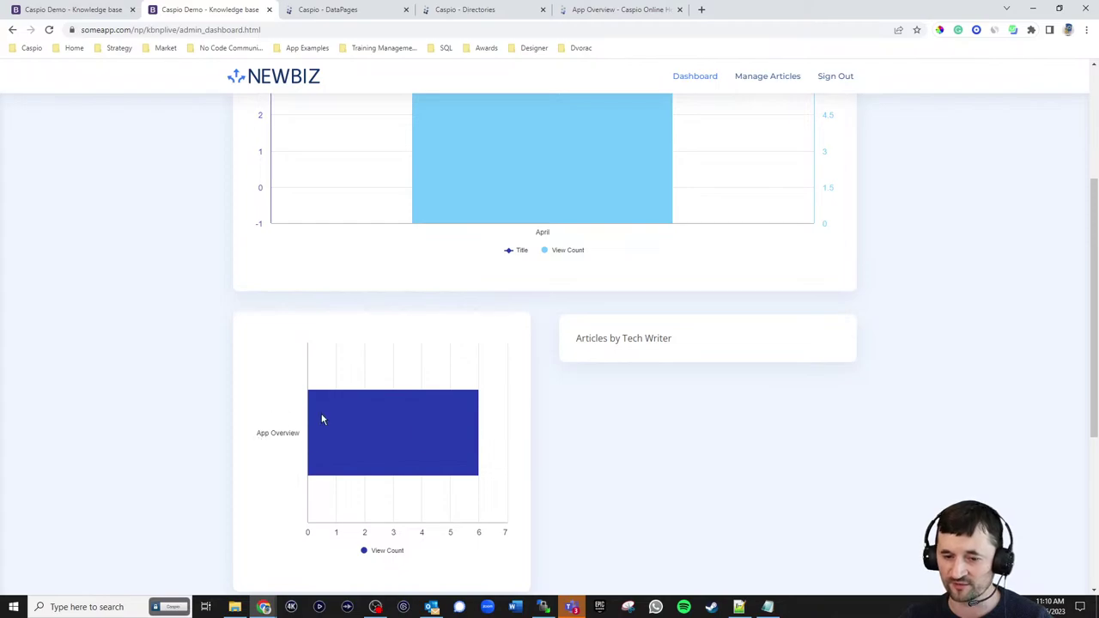
scroll(732, 323, up, 3)
scroll(731, 323, down, 2)
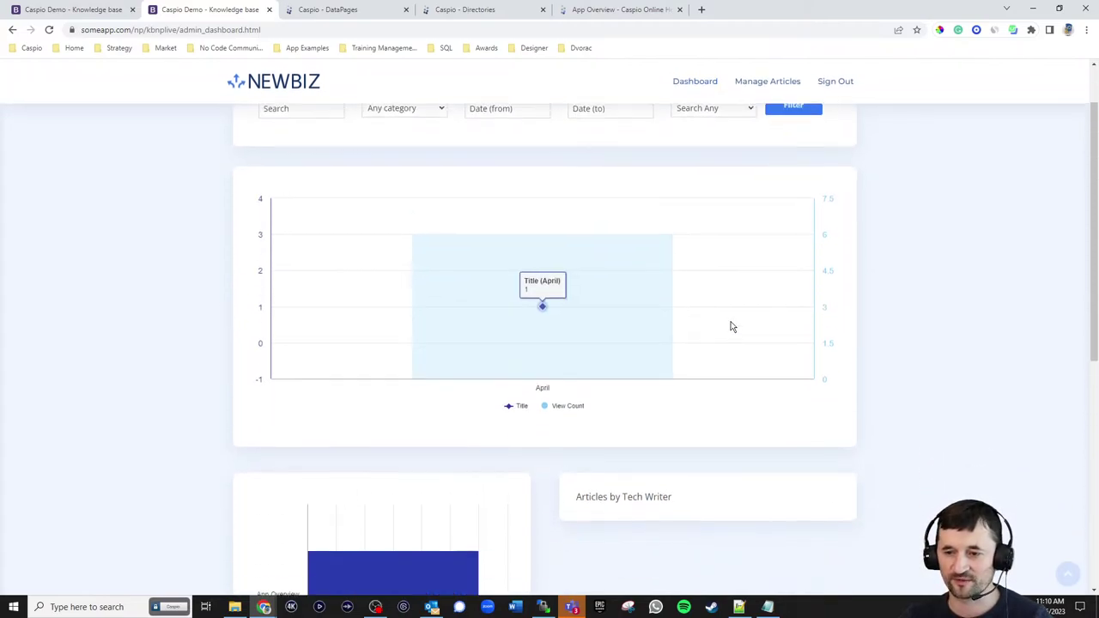
scroll(736, 328, up, 2)
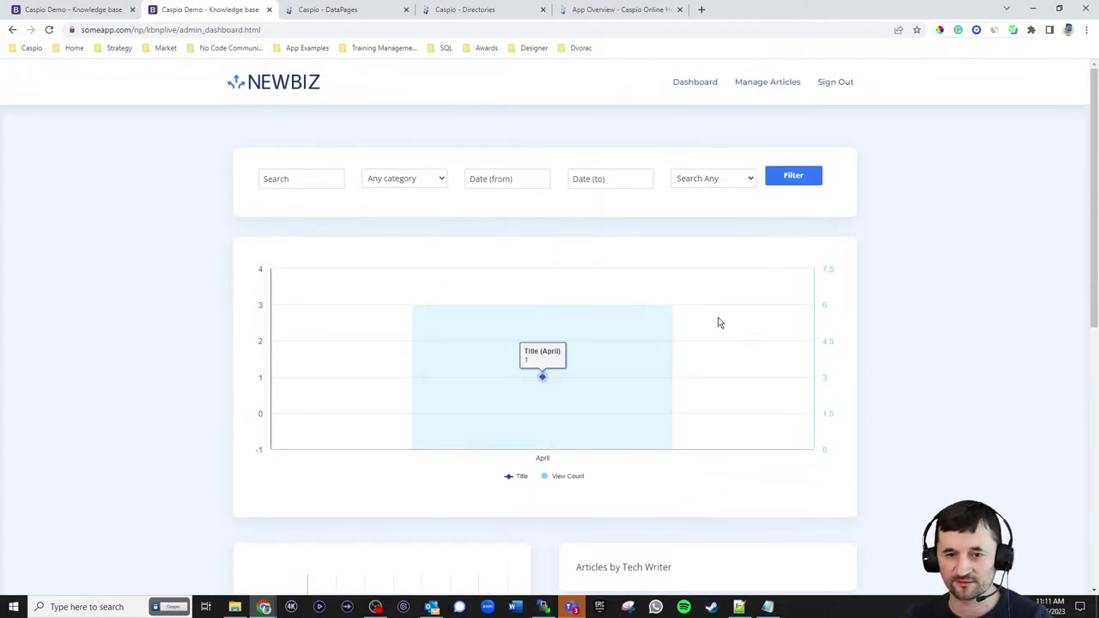
scroll(720, 322, down, 2)
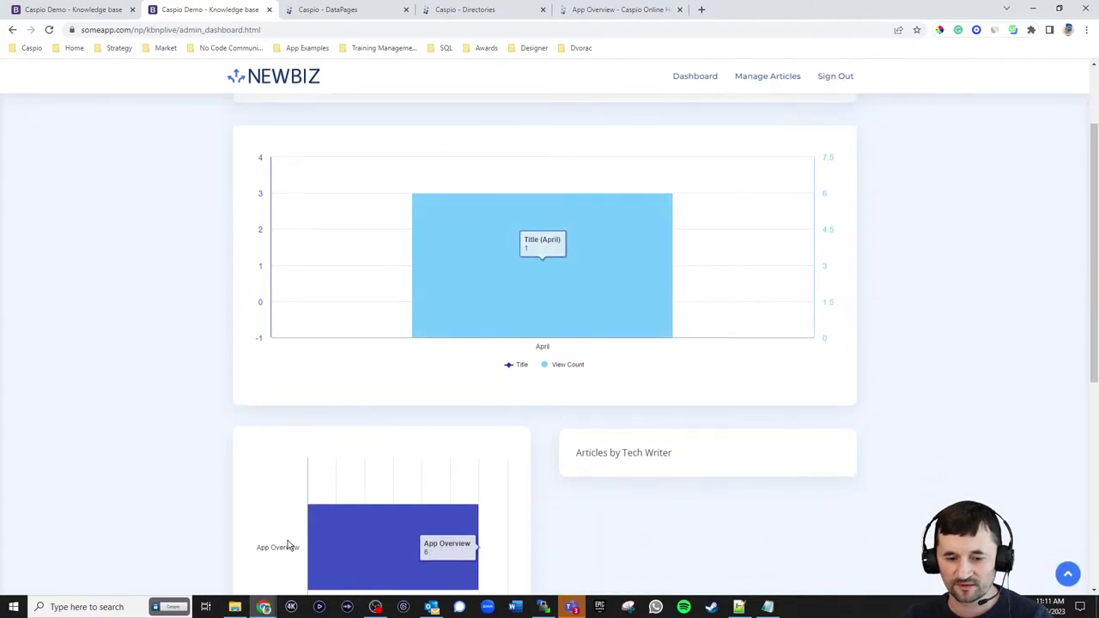
scroll(311, 338, up, 2)
- Search the dashboard for 'test' and then 'app', then return to Caspio's DataPages list
click(304, 177)
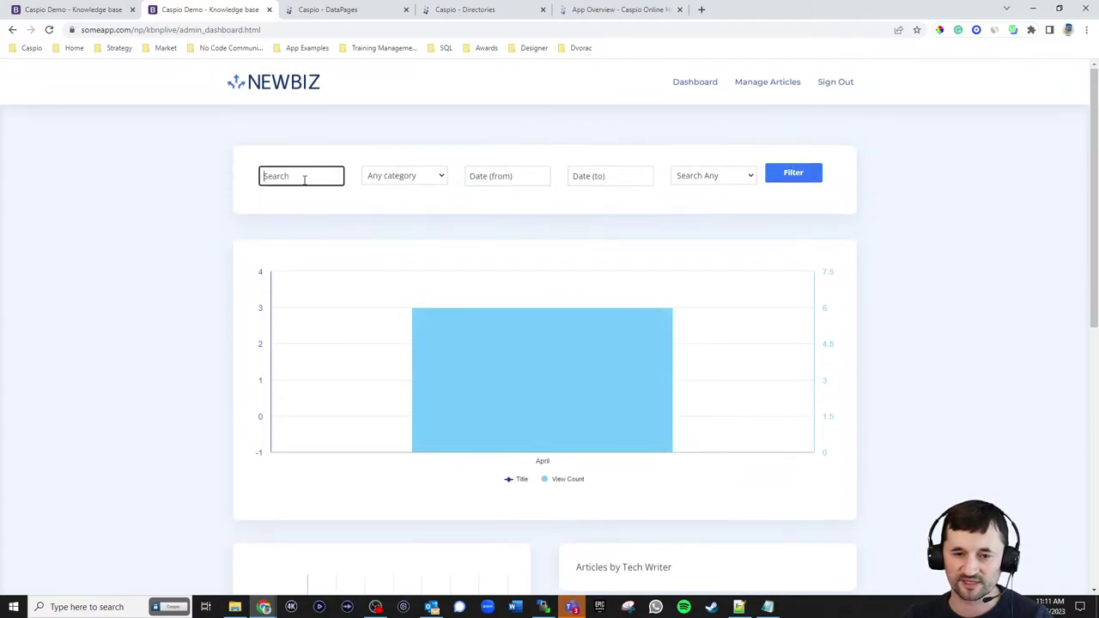
text(test)
key(Return)
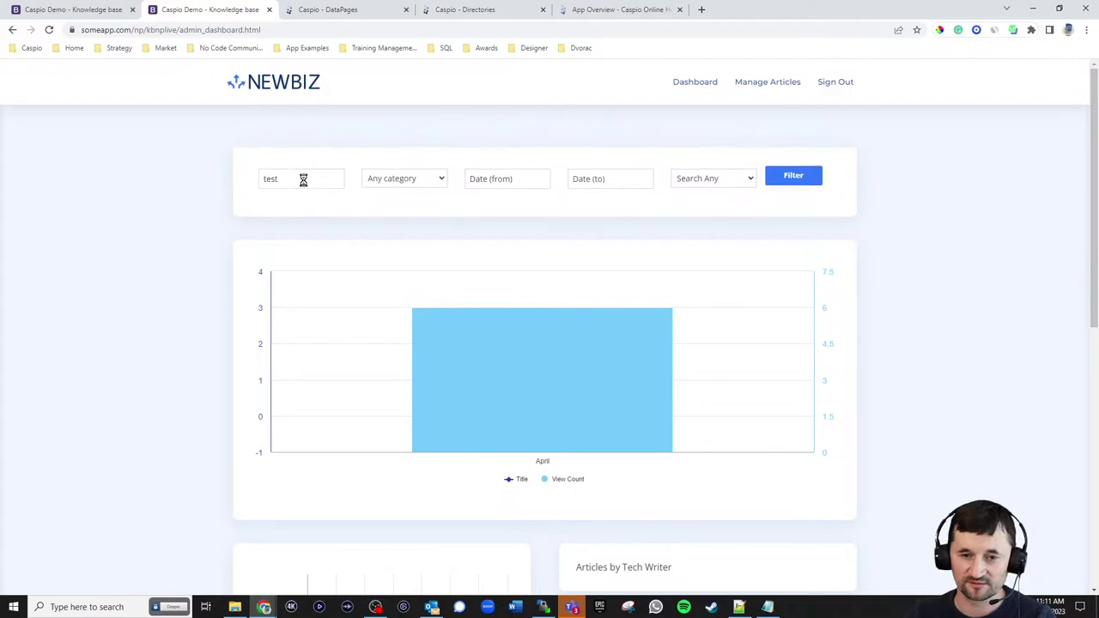
scroll(604, 310, down, 3)
scroll(429, 241, up, 3)
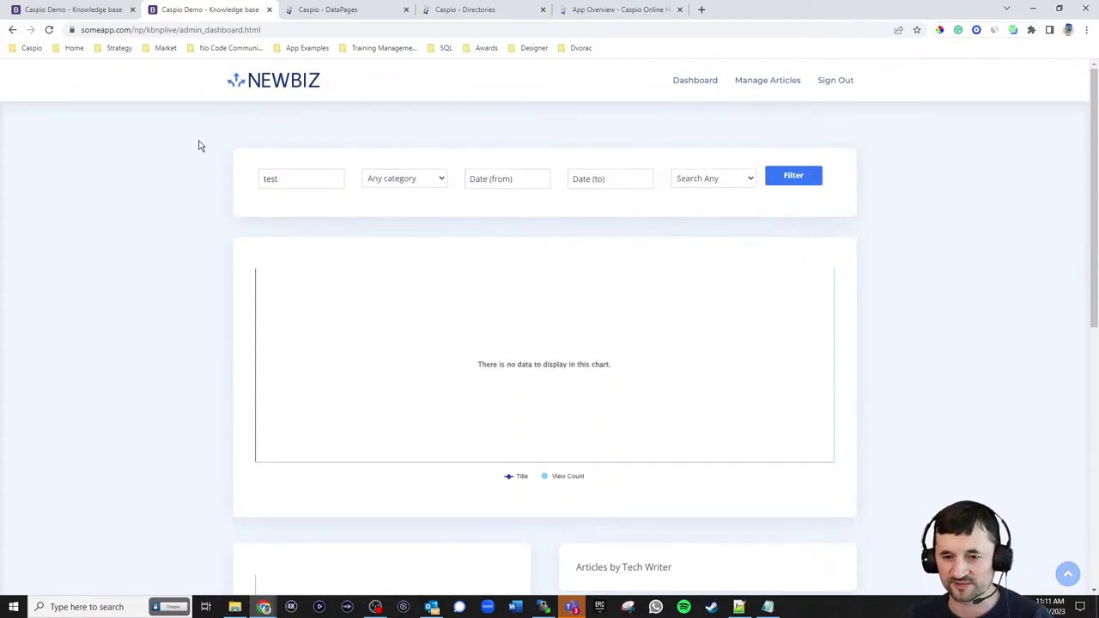
drag(290, 174, 237, 179)
text(ap)
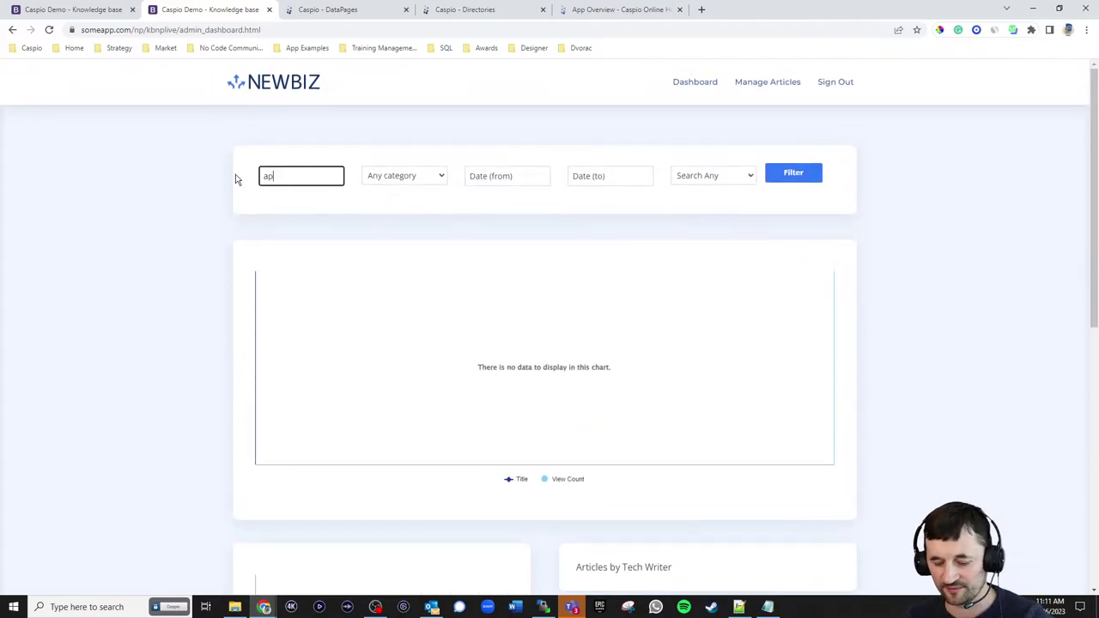
text(p)
key(Return)
scroll(267, 307, down, 3)
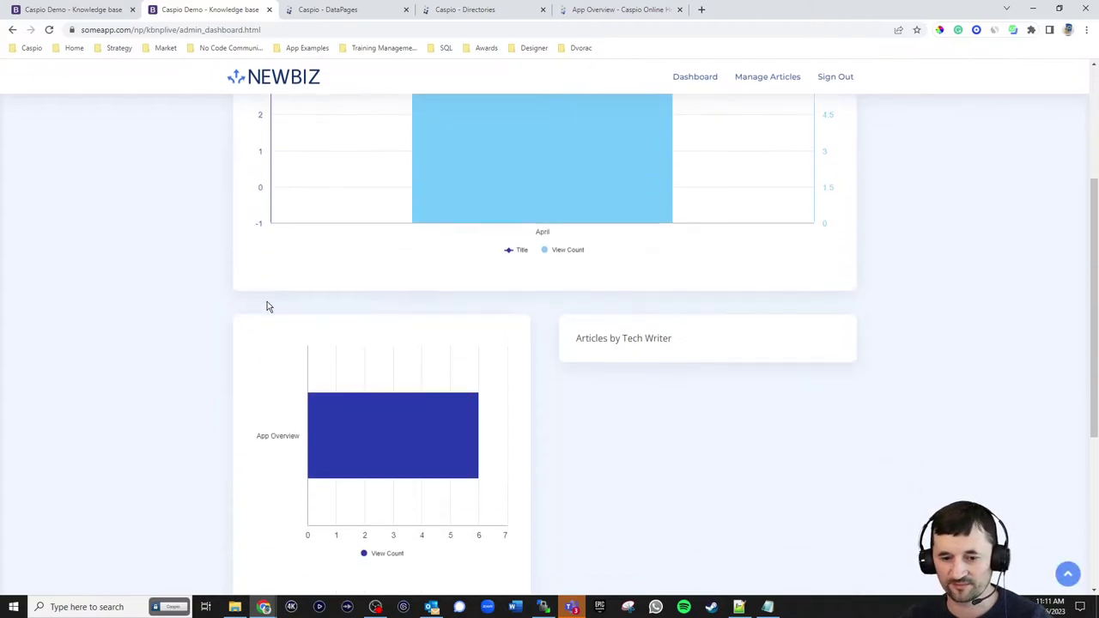
scroll(326, 352, up, 1)
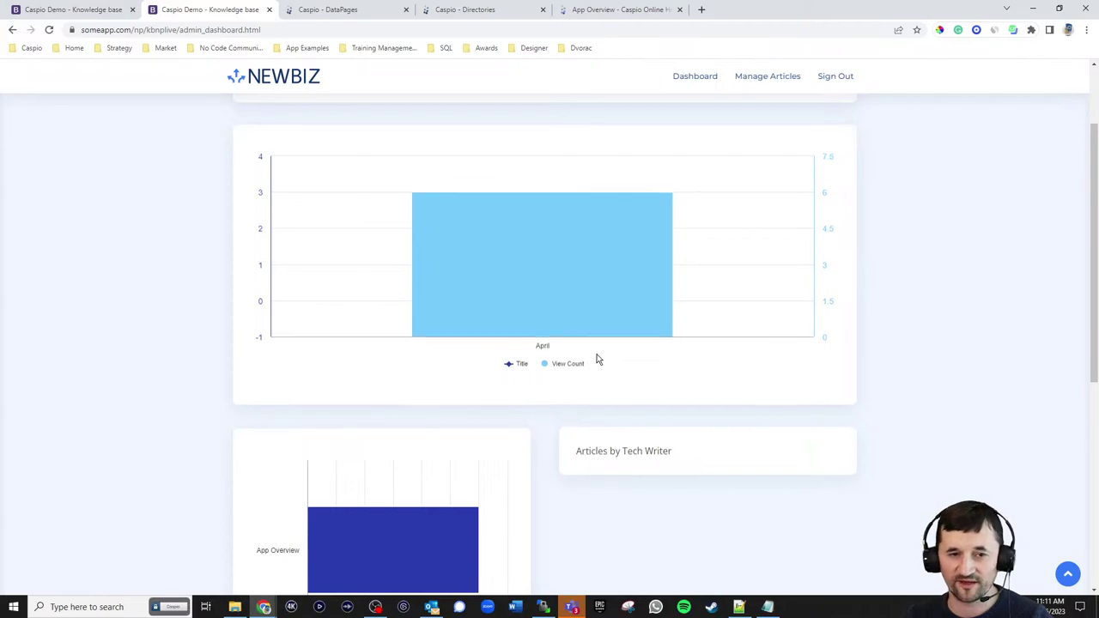
click(327, 9)
mouse_move(228, 281)
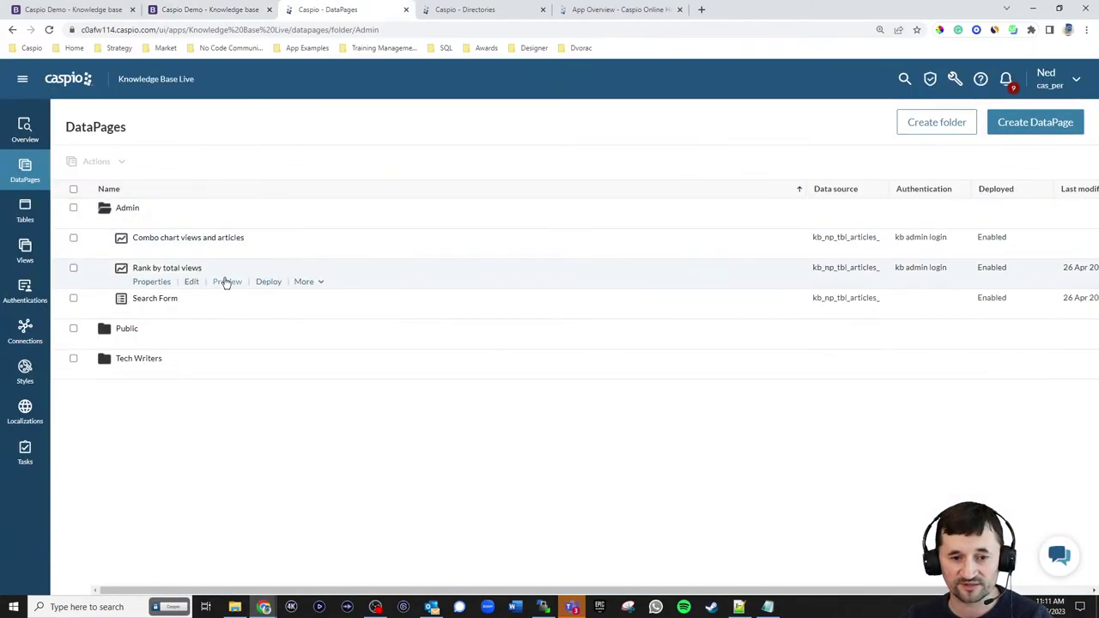
- Duplicate Rank by total views, name the copy 'Articles by Tech Writer', and edit it
click(306, 282)
click(314, 301)
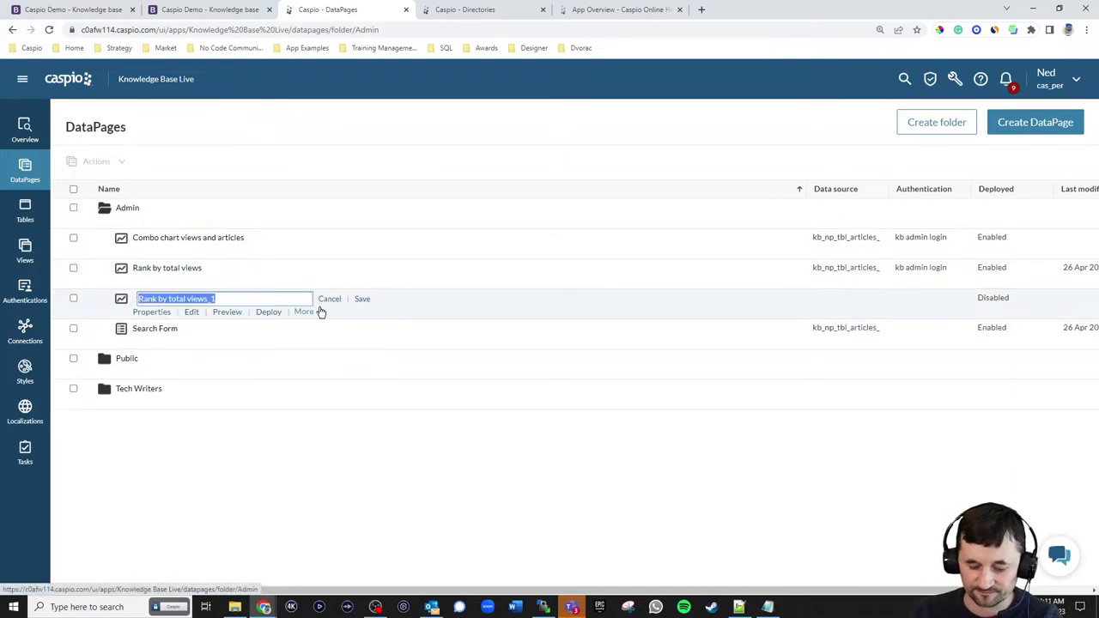
text(Articles by Tech Writer)
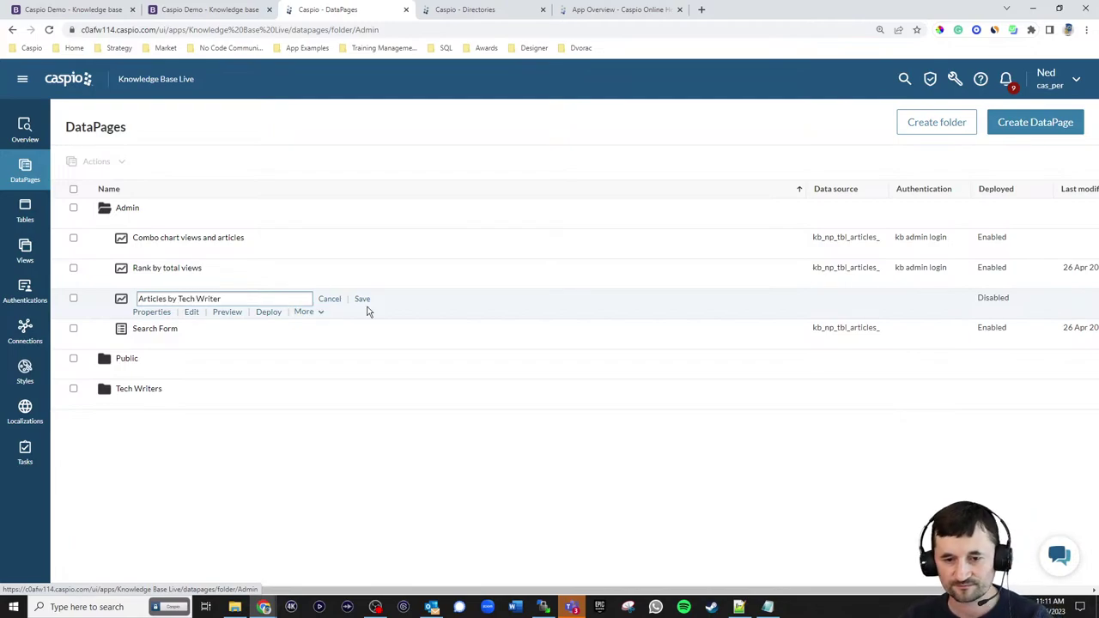
click(362, 299)
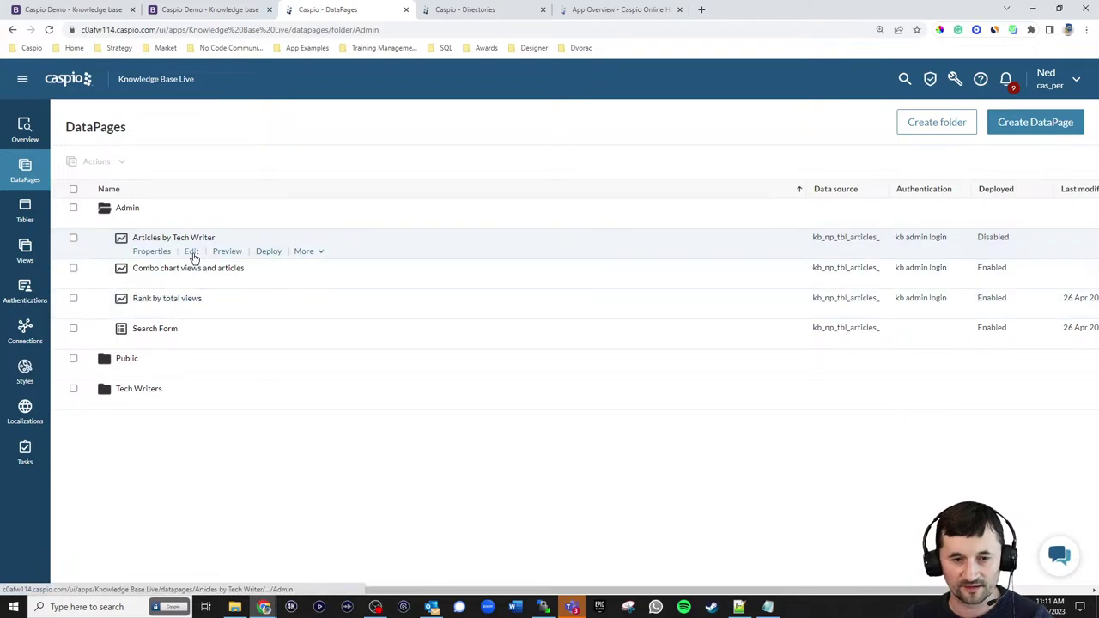
click(191, 251)
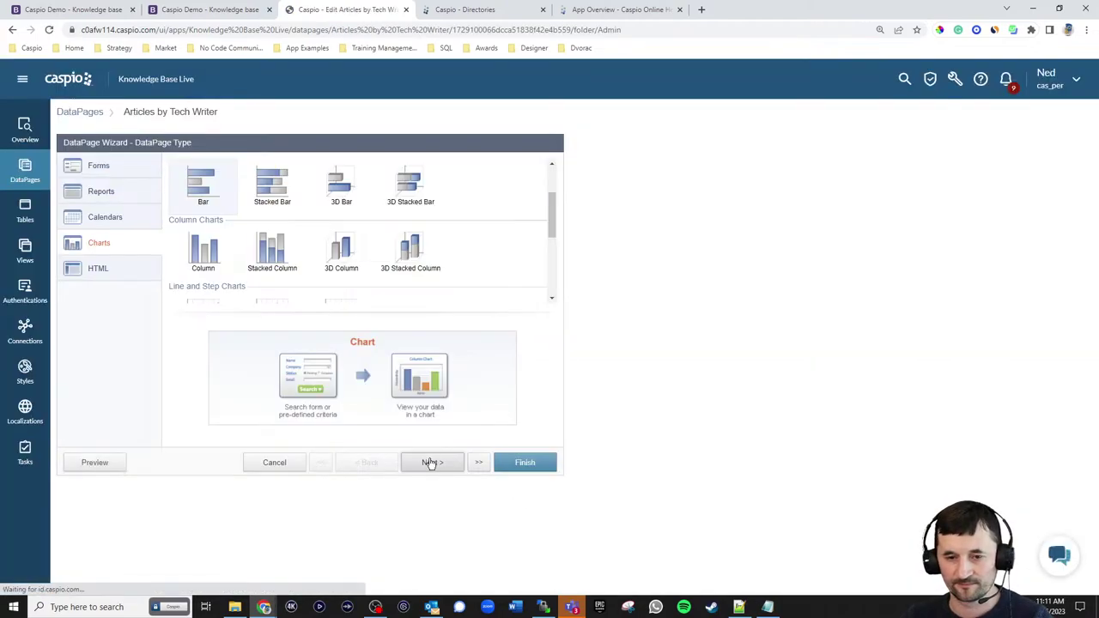
- Choose a Pie chart with kb_np_tbl_articles_live as data source and advance to chart options
scroll(435, 243, down, 2)
scroll(360, 243, down, 1)
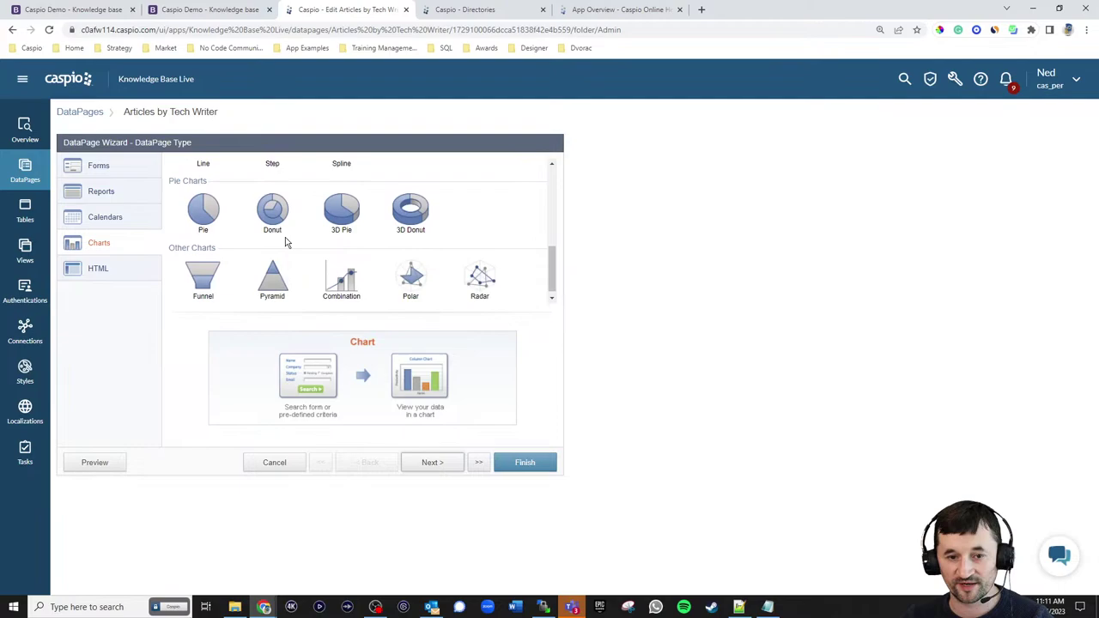
click(200, 221)
click(433, 462)
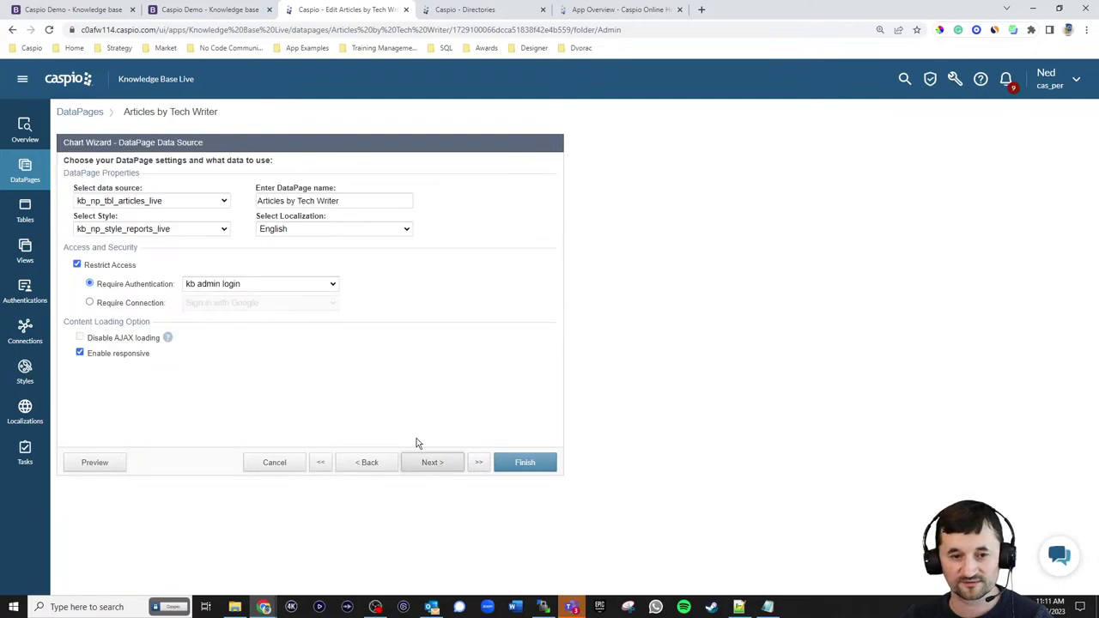
click(185, 202)
click(185, 203)
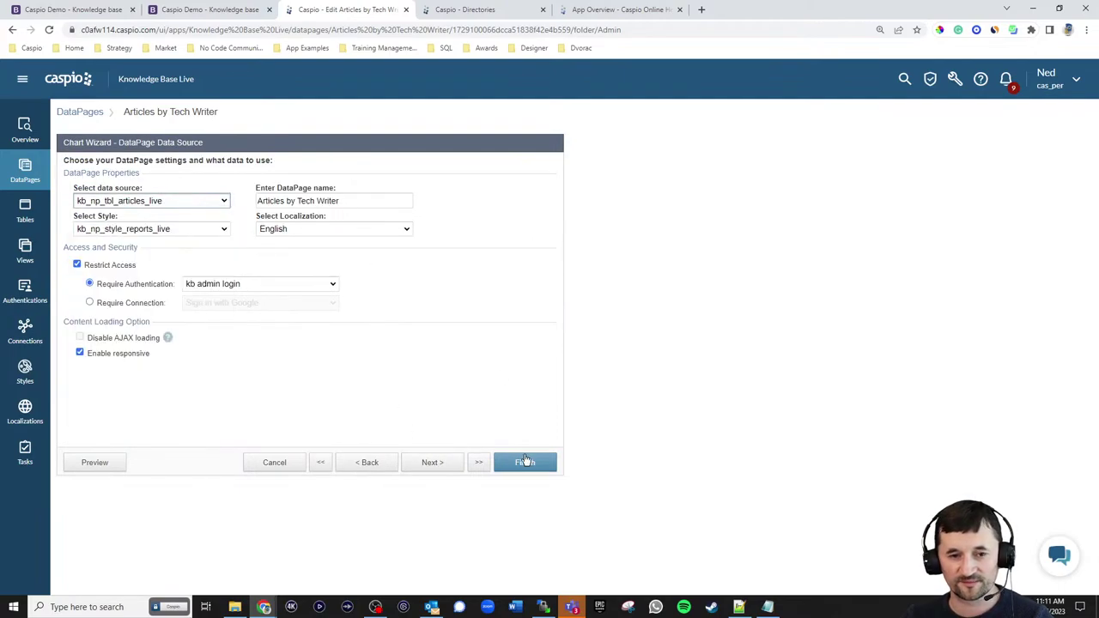
click(430, 463)
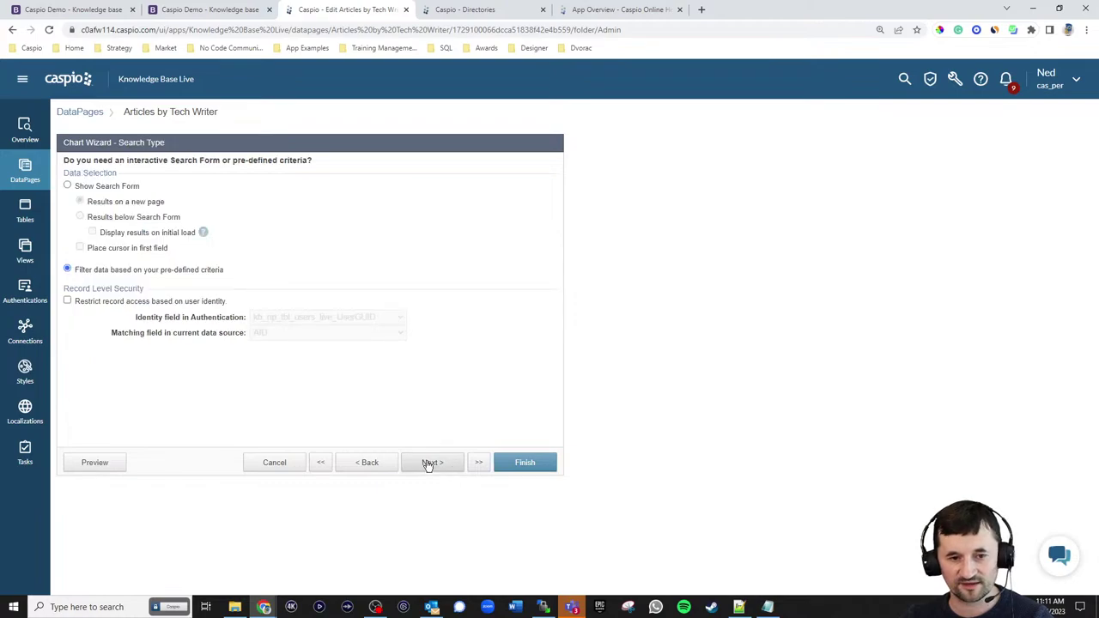
click(429, 464)
click(428, 463)
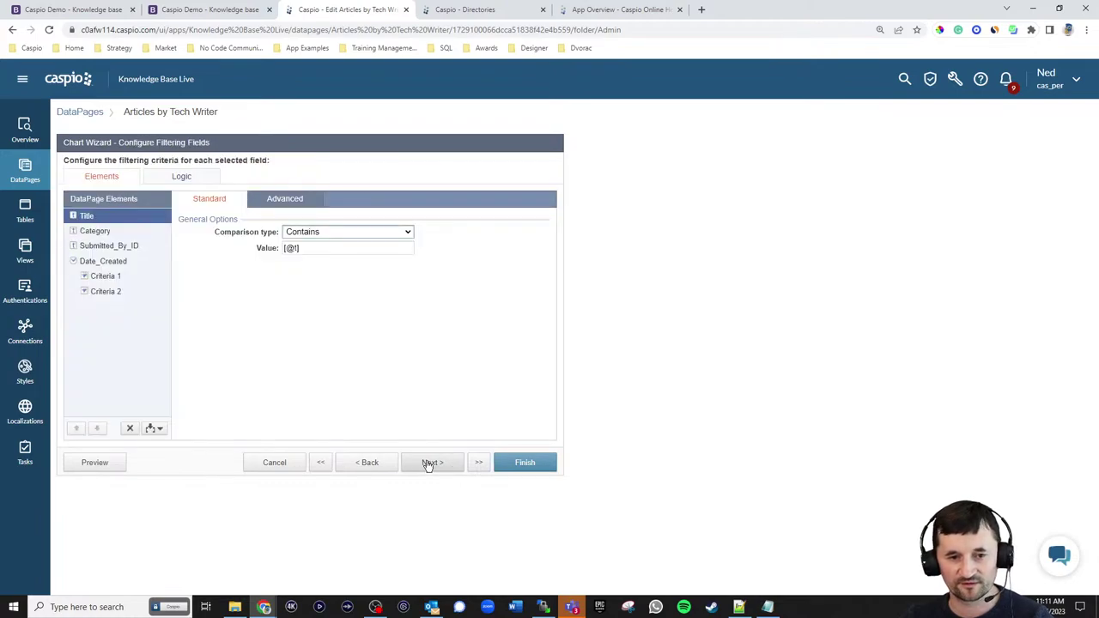
click(428, 464)
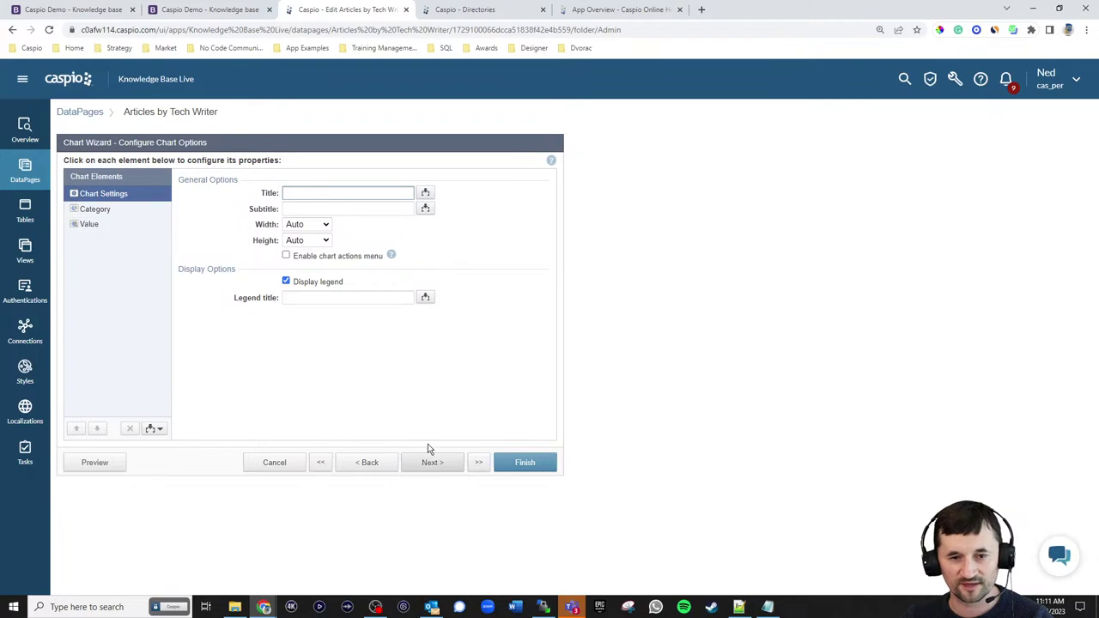
- Set Category to Submitted_By_ID and Value to a Title count, then finish the chart
click(94, 211)
click(310, 195)
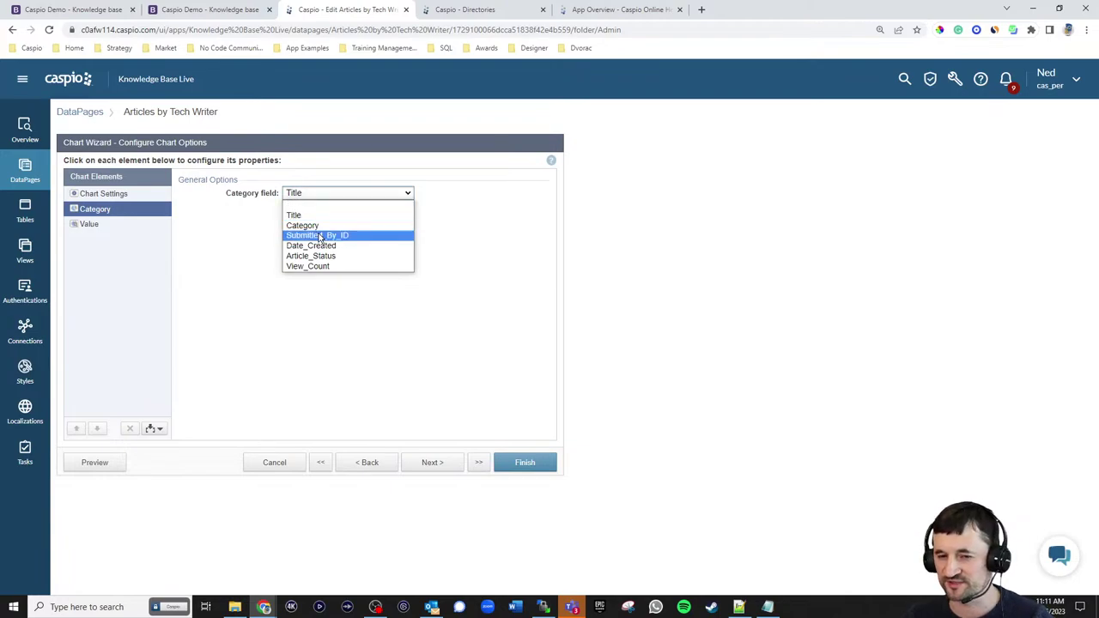
click(320, 235)
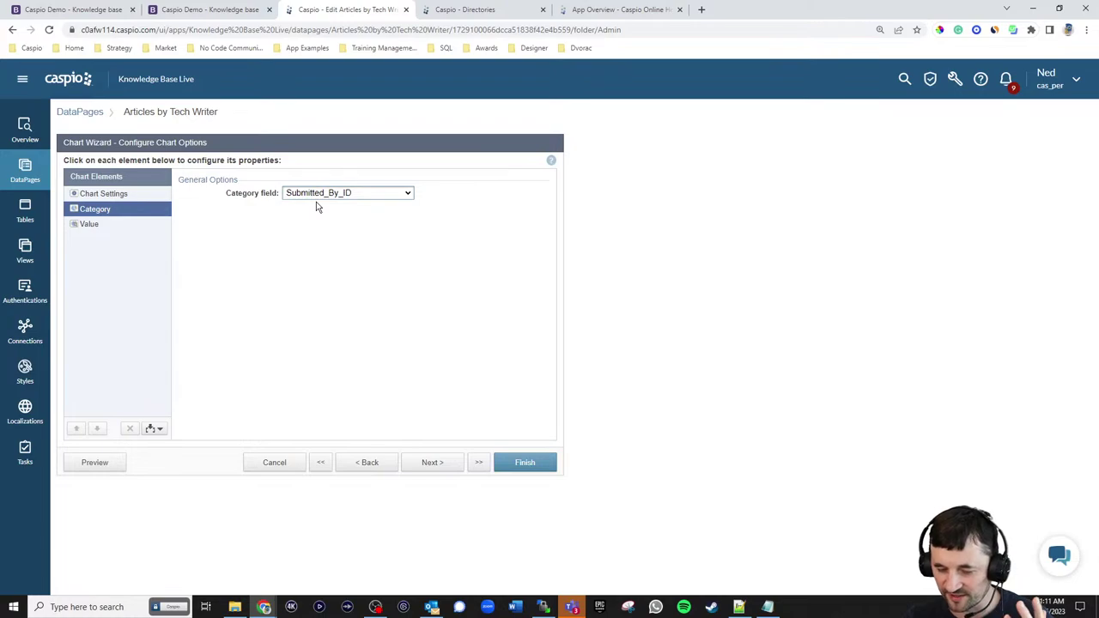
click(86, 223)
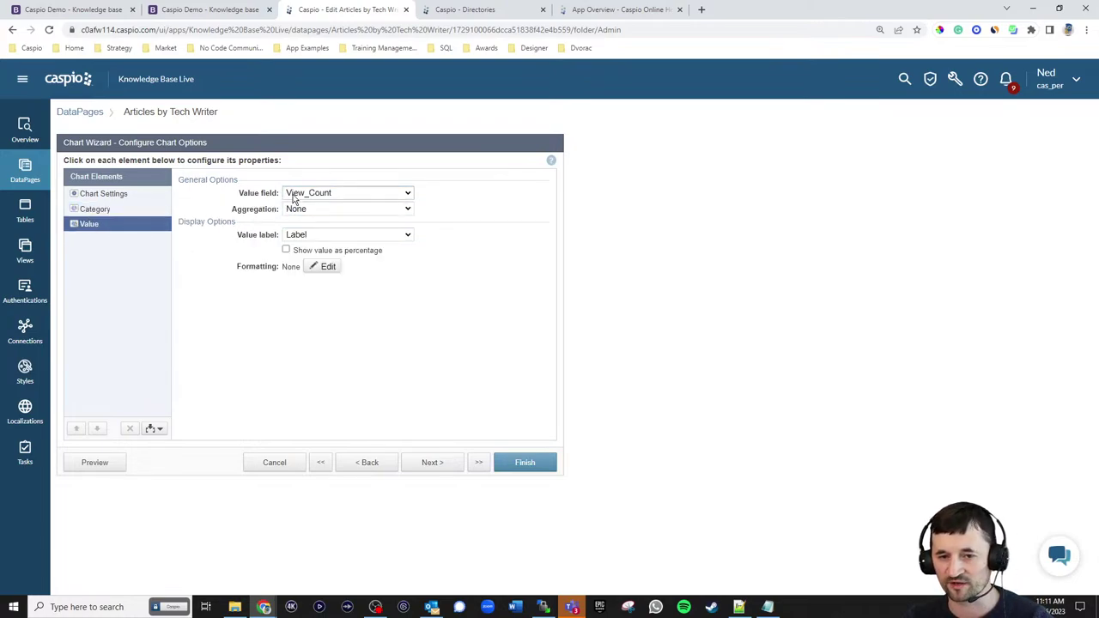
click(293, 193)
click(301, 206)
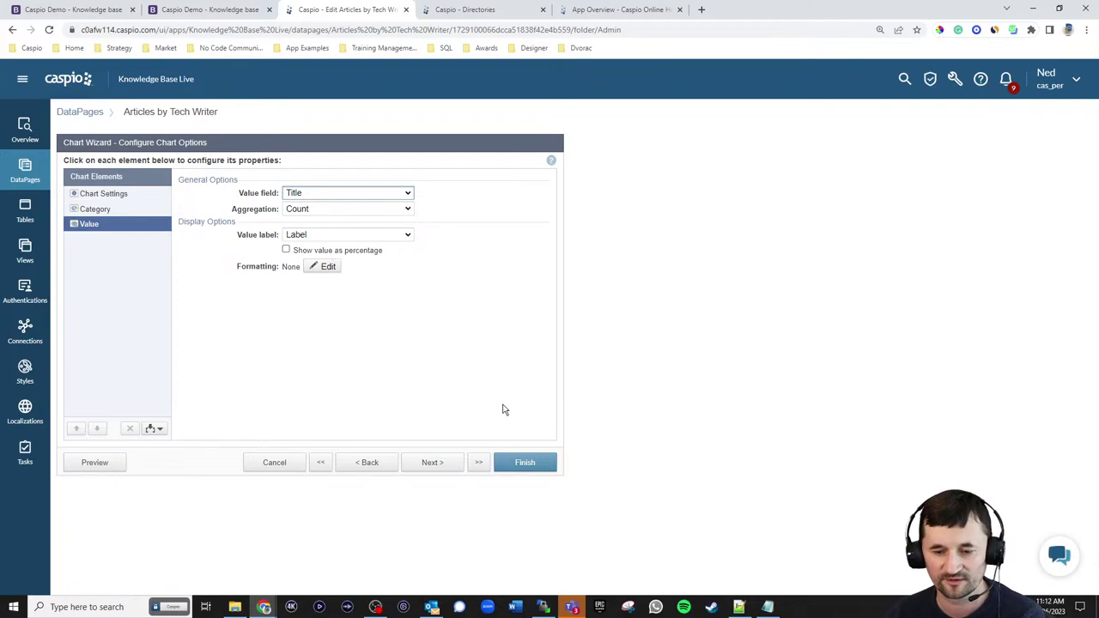
click(536, 462)
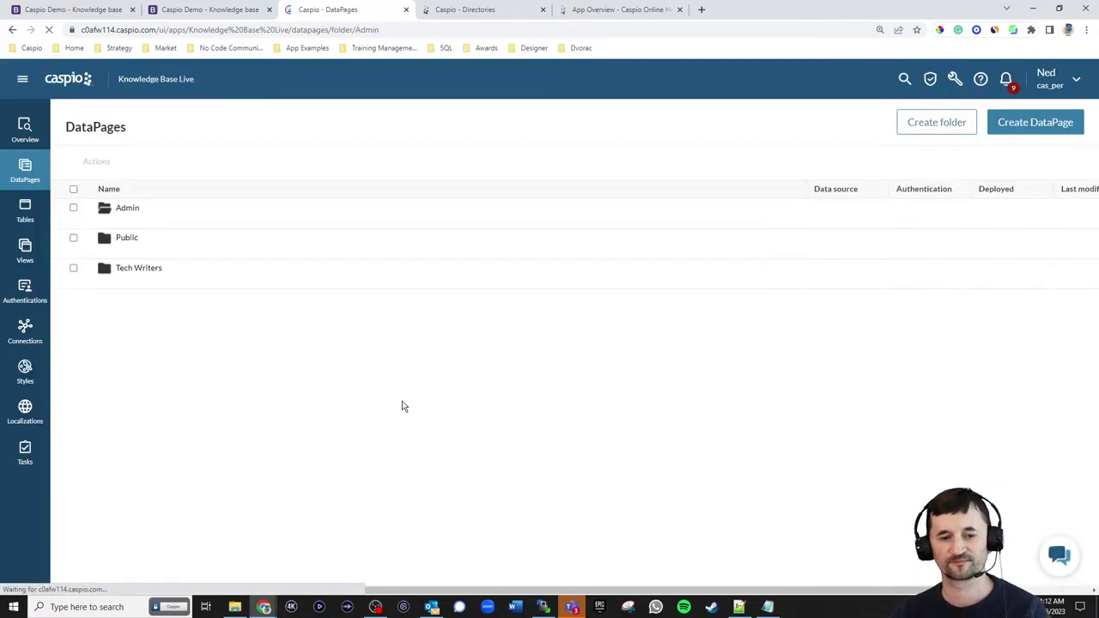
- Enable deployment of Articles by Tech Writer and copy its embed code
click(269, 251)
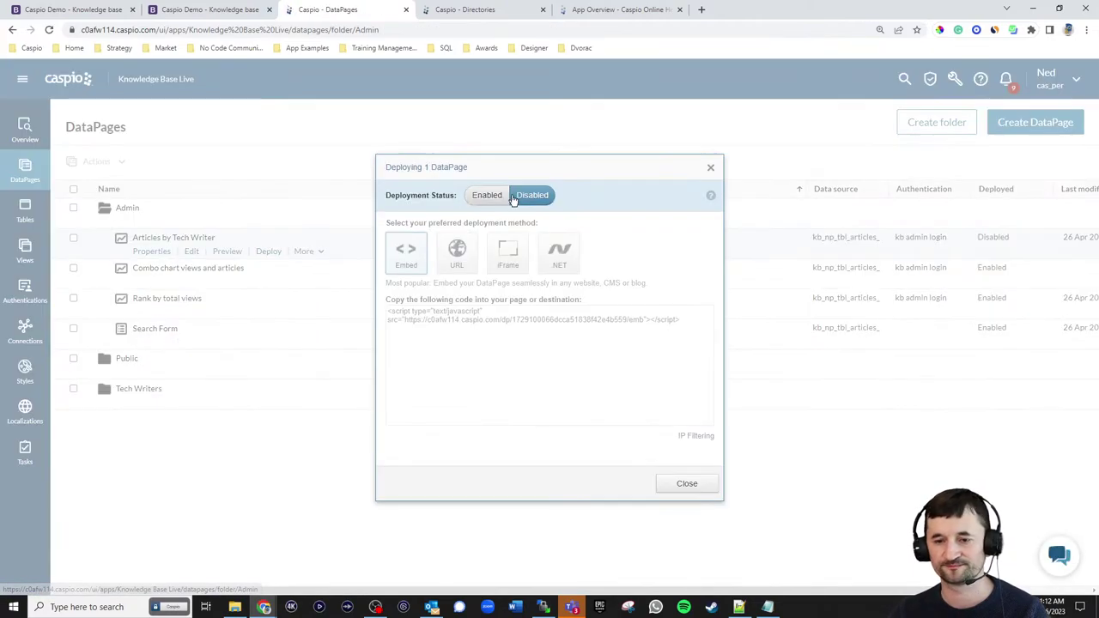
click(487, 196)
click(491, 314)
key(ctrl+c)
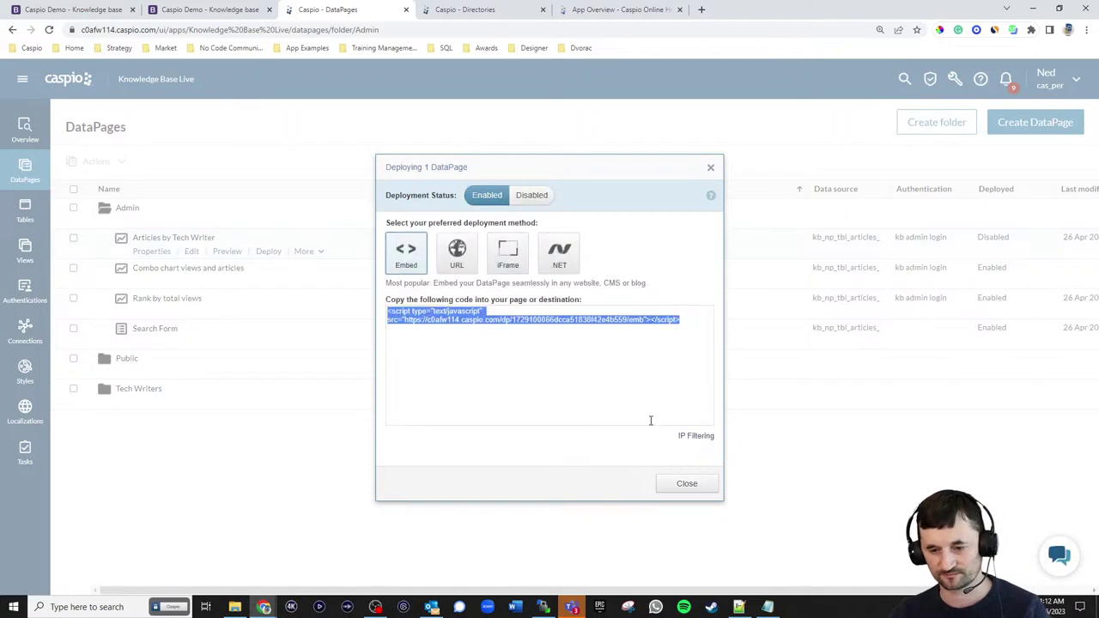
click(687, 483)
click(738, 607)
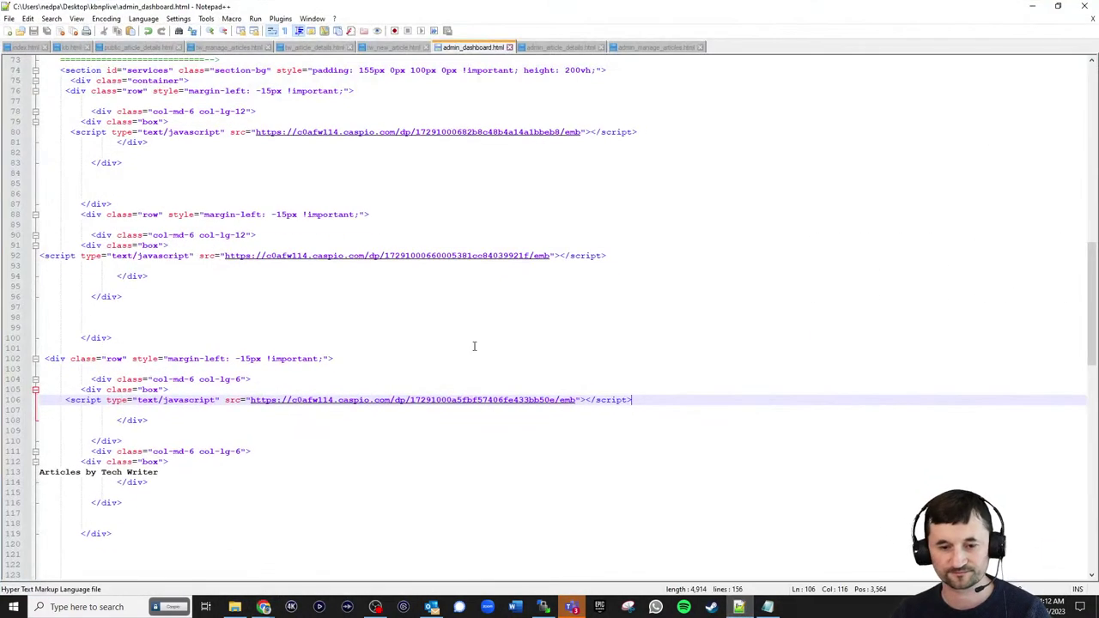
- Paste the embed script over the line-113 Articles by Tech Writer placeholder and upload admin_dashboard.html
drag(224, 472, 53, 473)
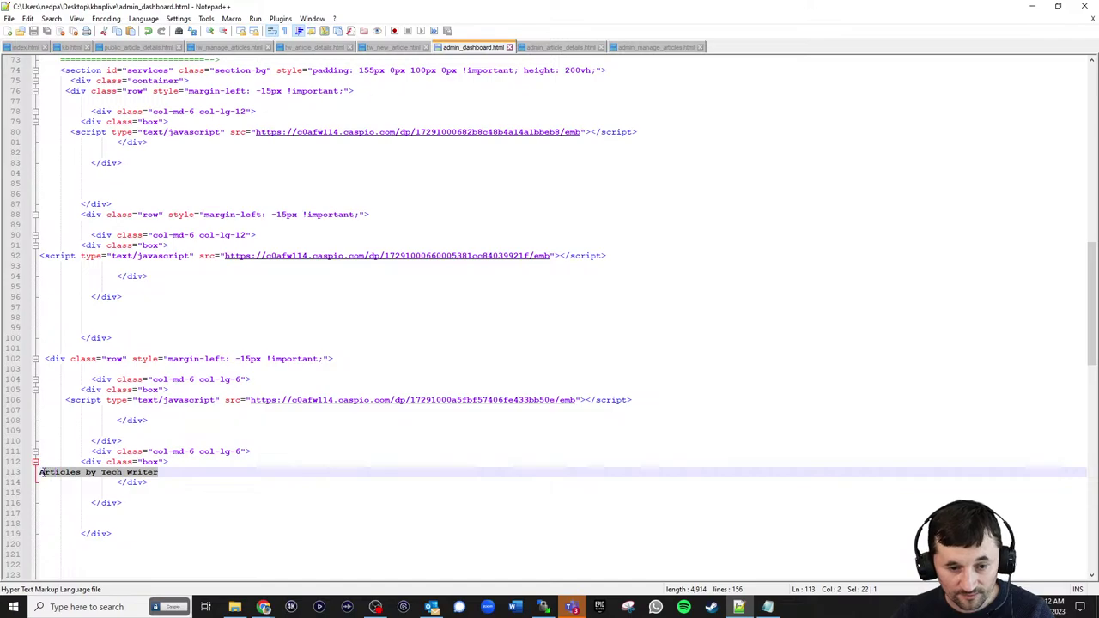
key(ctrl+v)
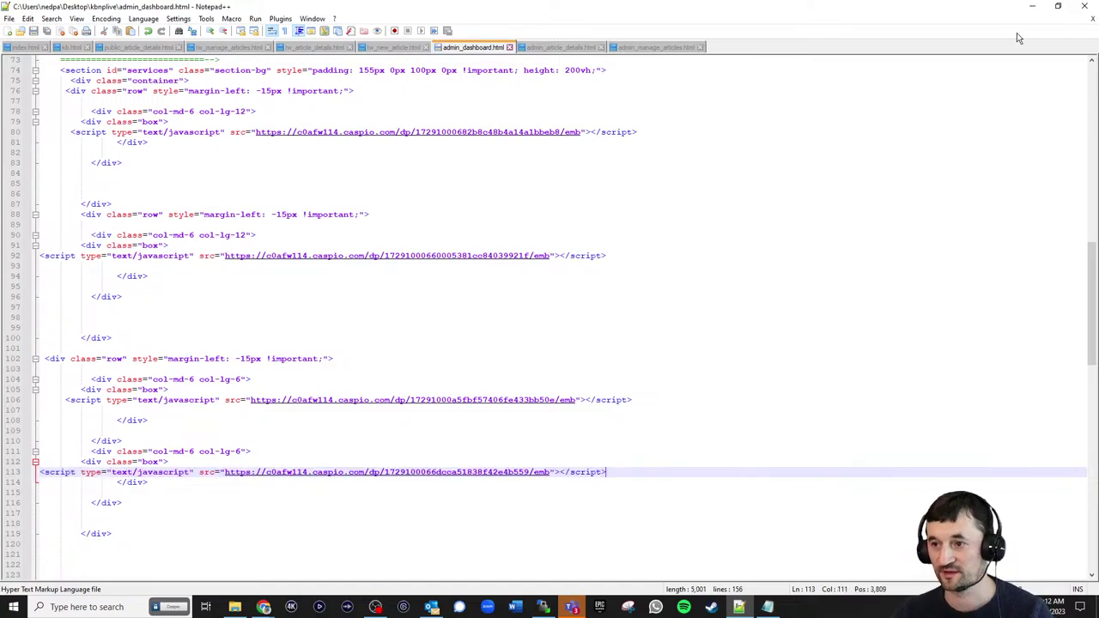
click(539, 608)
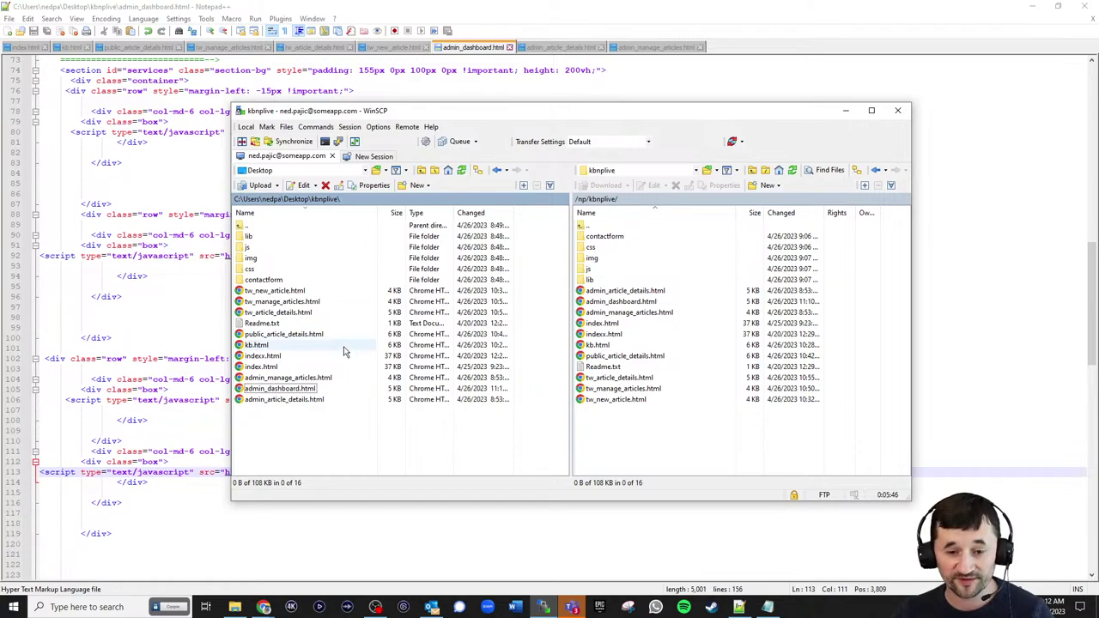
click(277, 389)
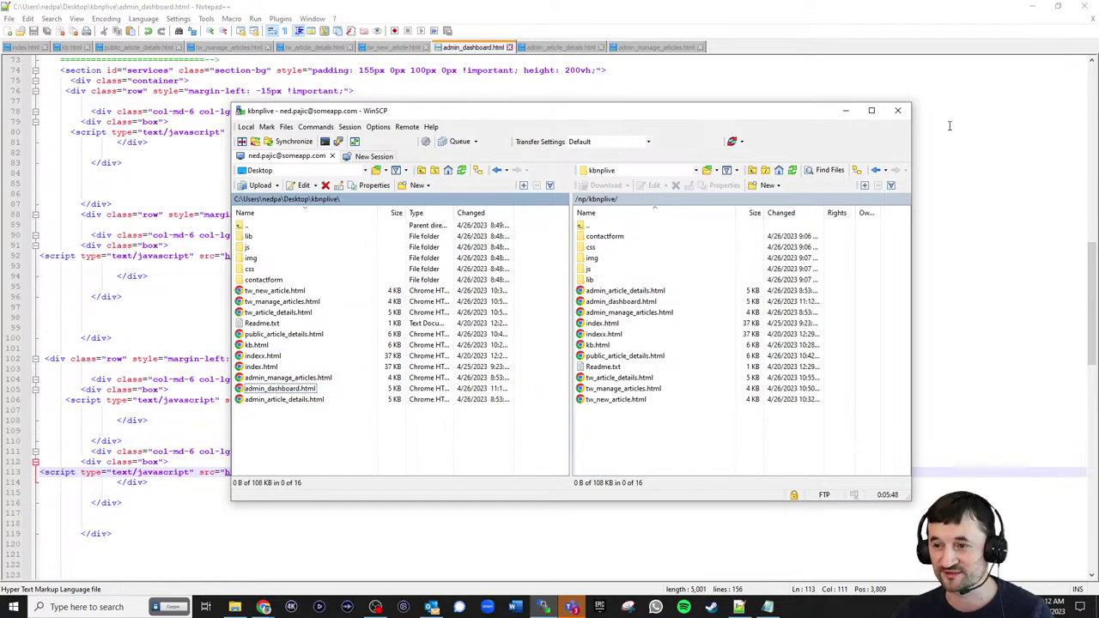
click(1034, 8)
- Reload the dashboard to see the new pie chart, visit Manage Articles, and return to Caspio DataPages
click(214, 10)
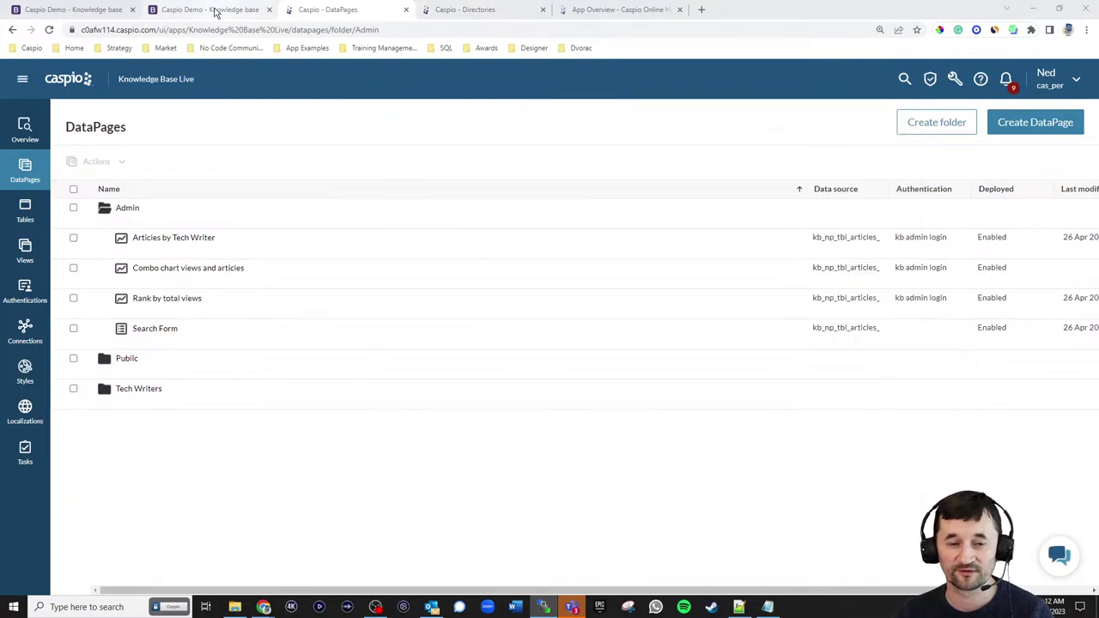
click(49, 30)
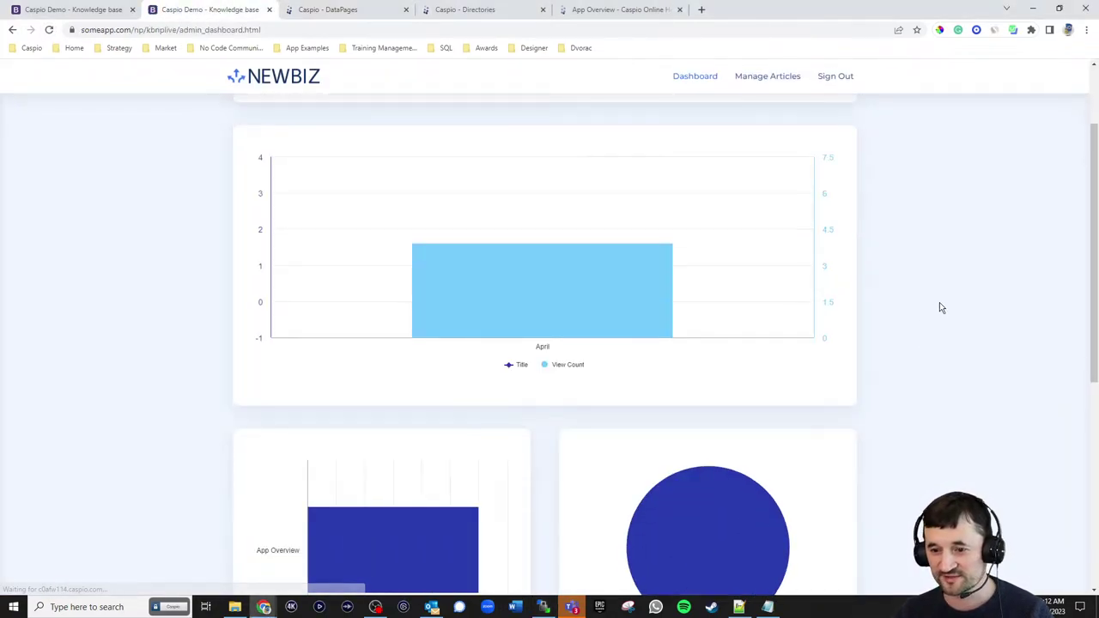
scroll(859, 369, down, 2)
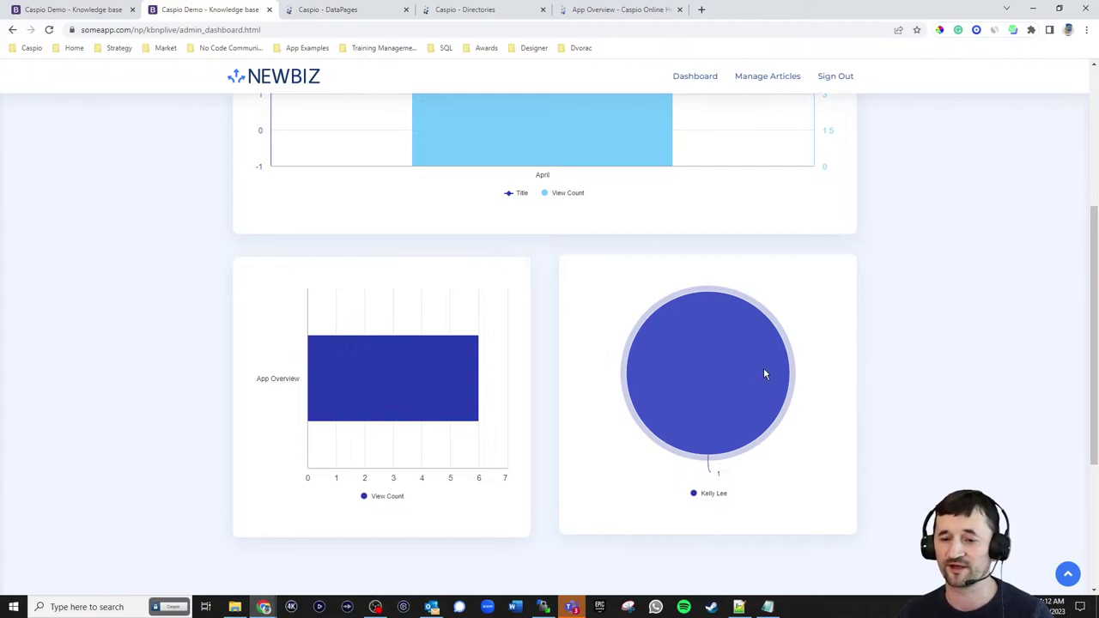
scroll(880, 337, up, 5)
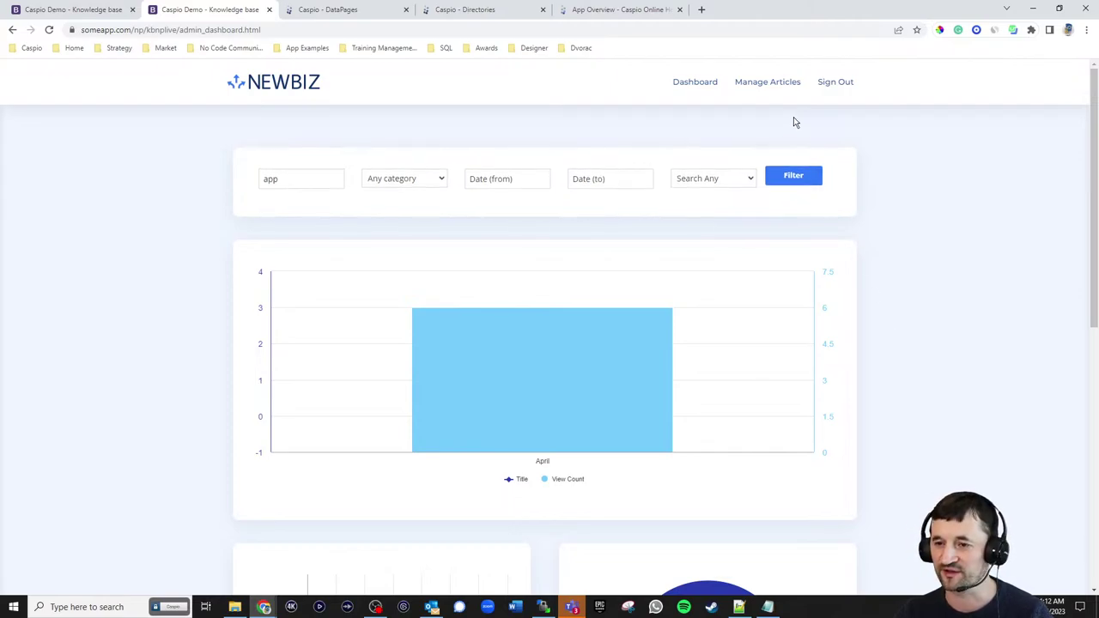
click(768, 83)
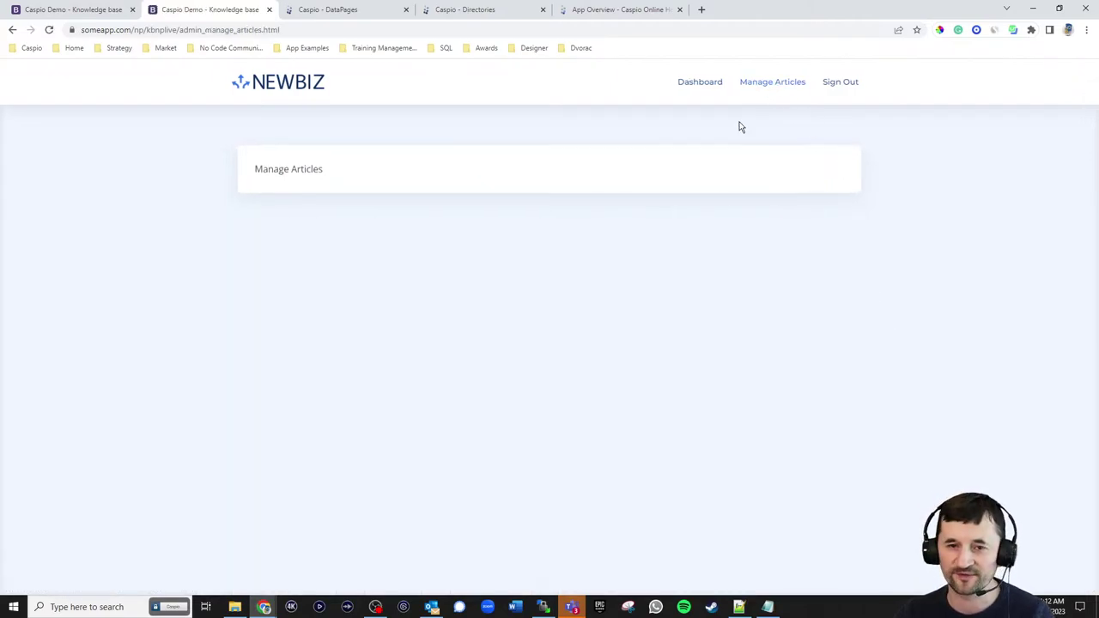
click(348, 17)
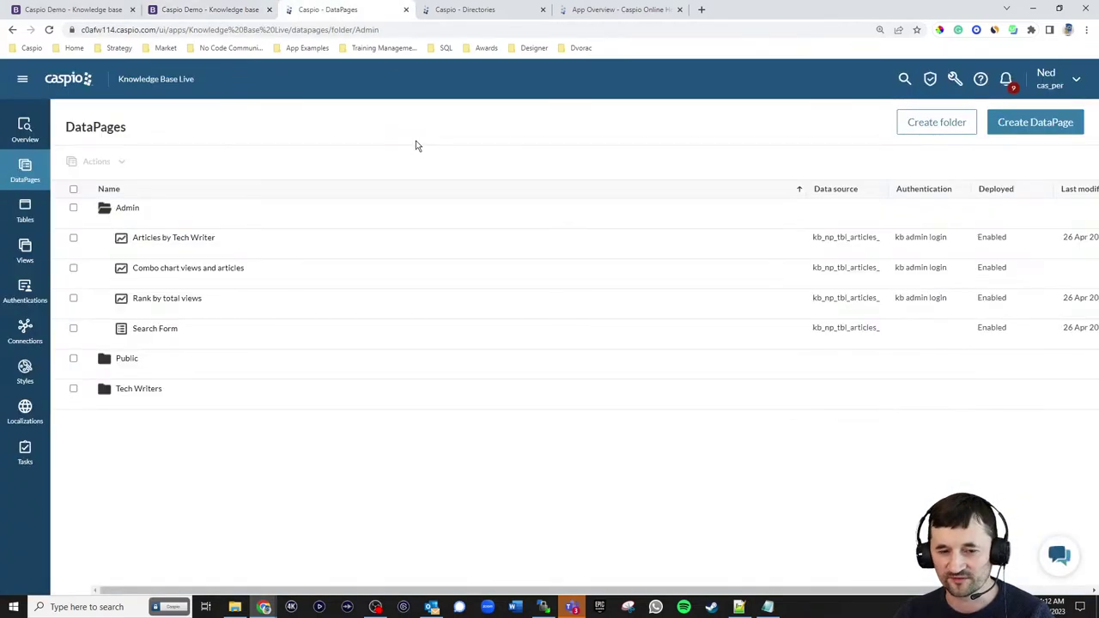
- Duplicate the Manage Articles DataPage in Tech Writers and keep the name Manage Articles_1
click(125, 403)
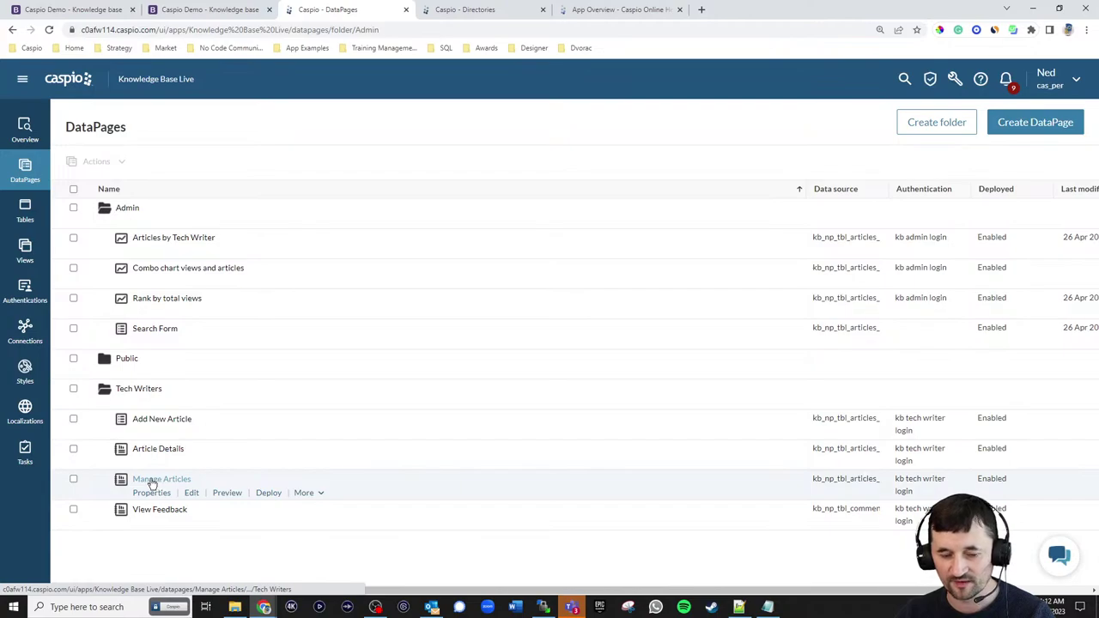
mouse_move(143, 428)
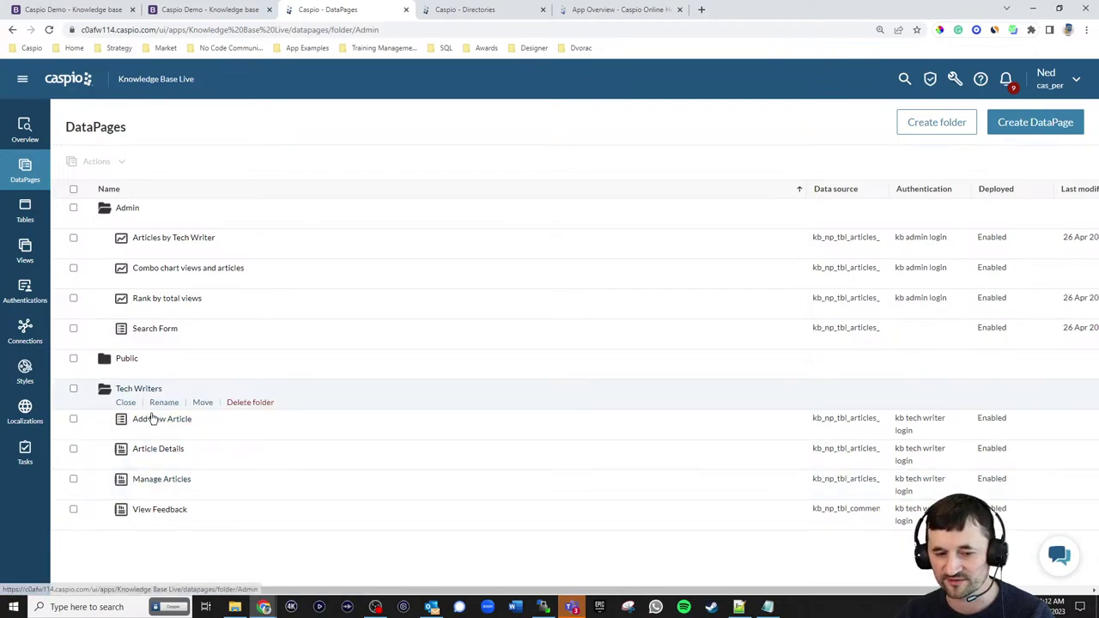
click(308, 494)
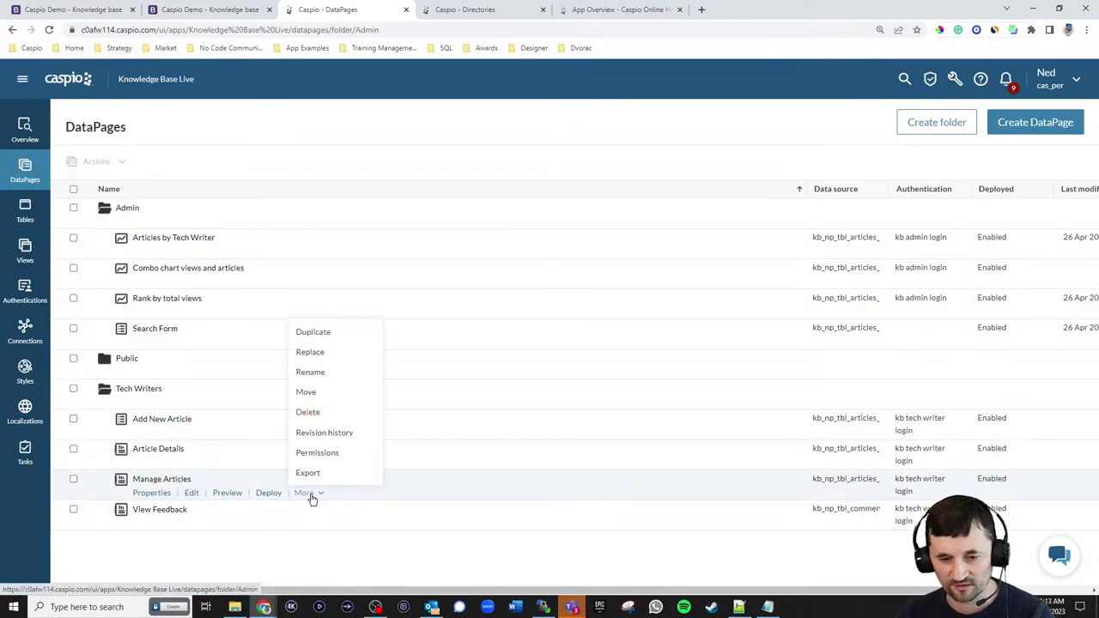
click(315, 335)
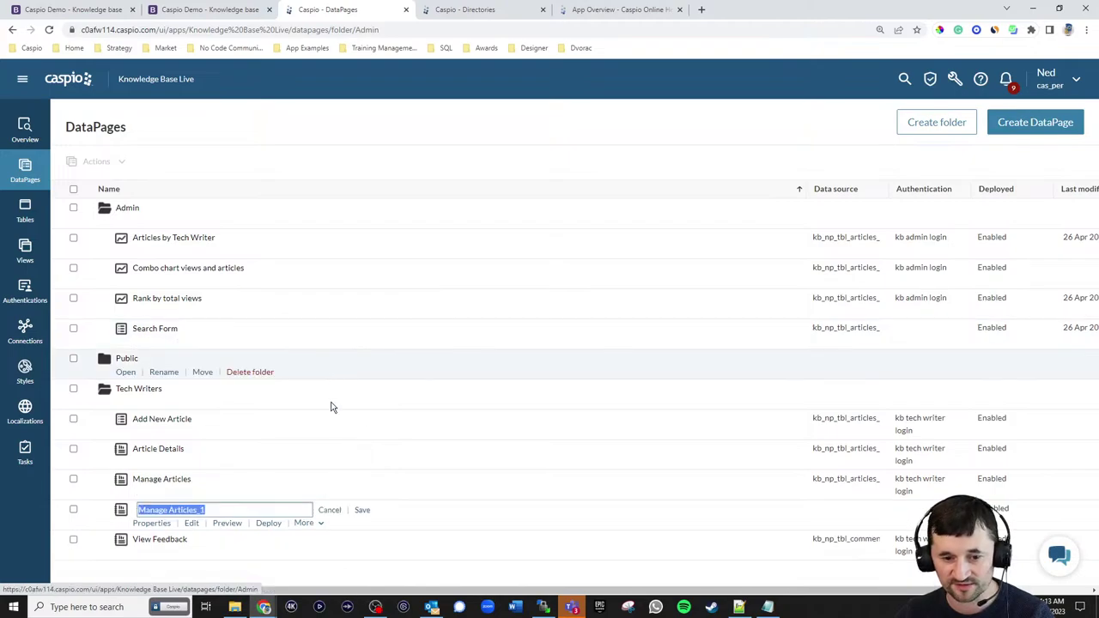
click(361, 512)
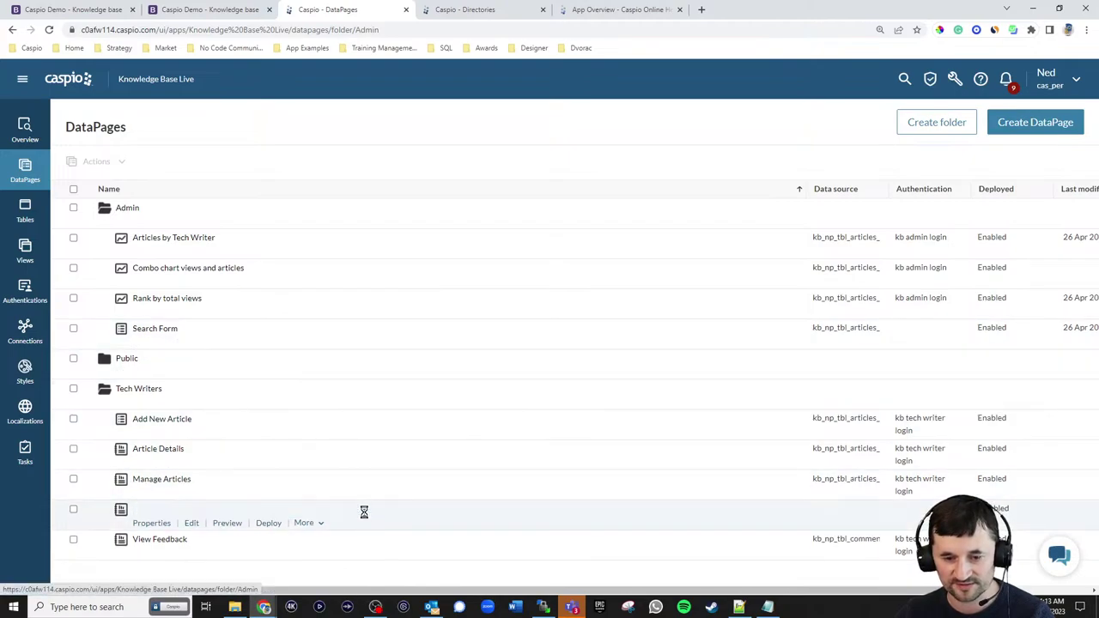
- Move Manage Articles_1 into the Admin folder
click(302, 524)
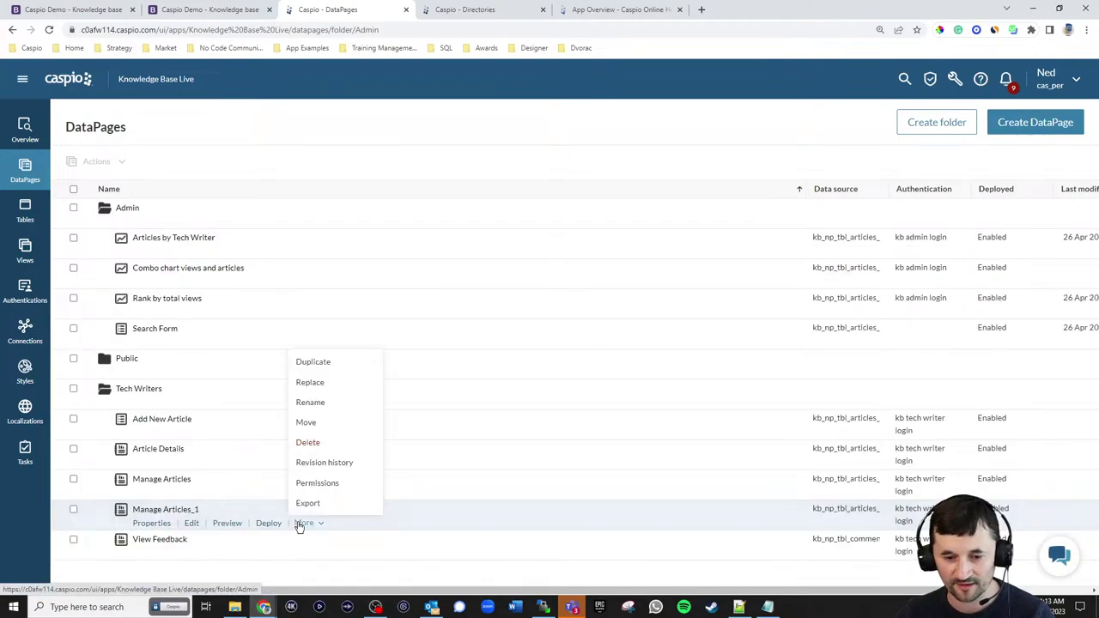
click(316, 422)
scroll(443, 303, up, 3)
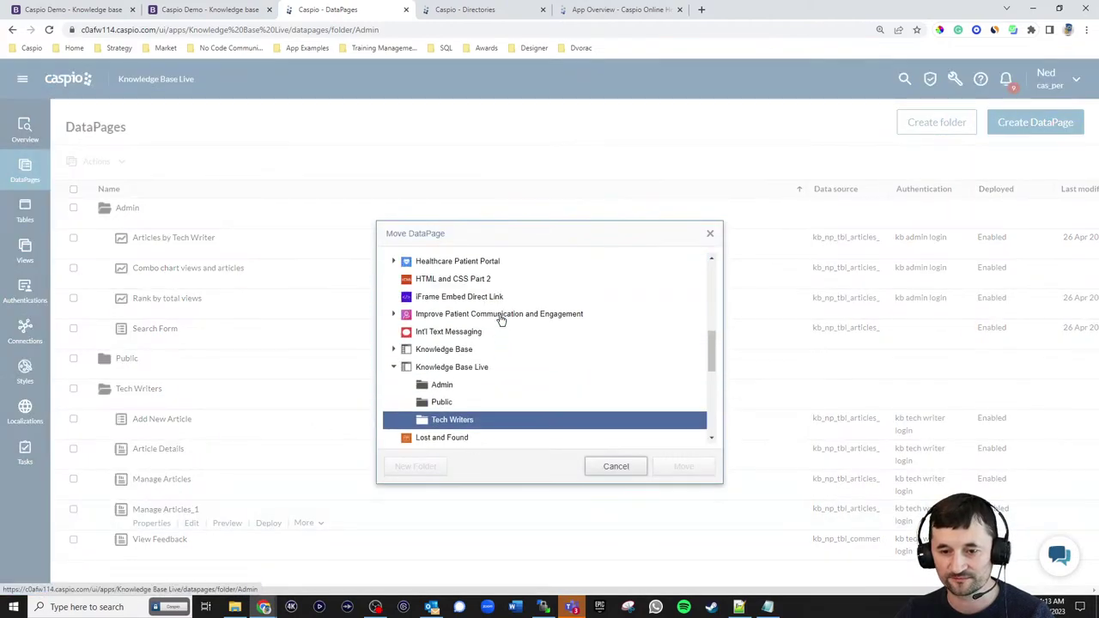
click(441, 397)
click(687, 468)
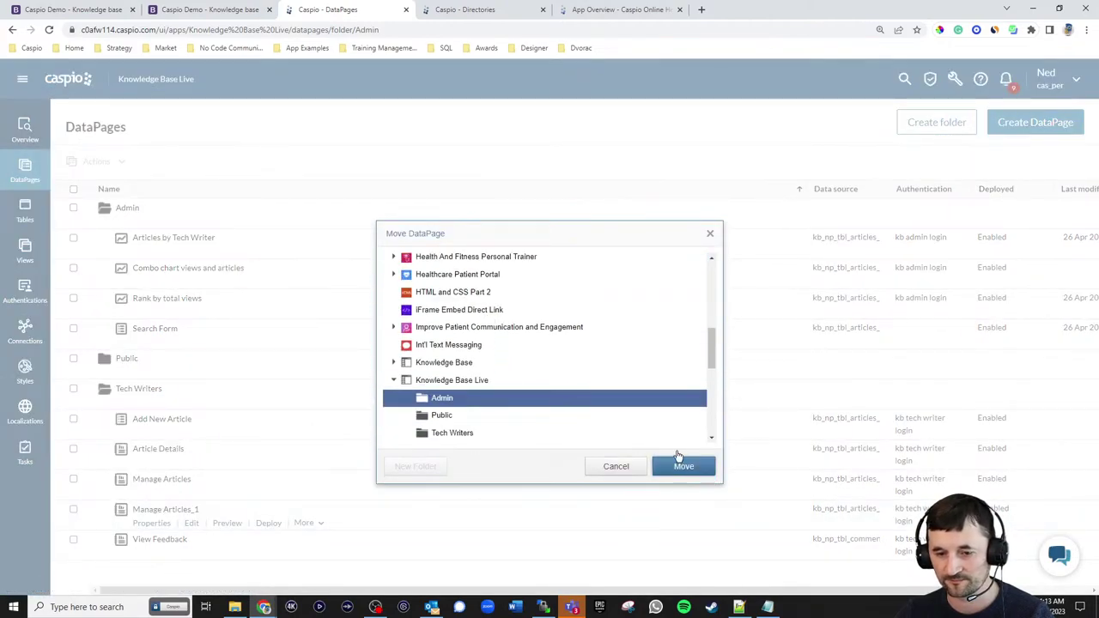
- Rename the copy to Manage Articles and require the kb admin login
click(192, 312)
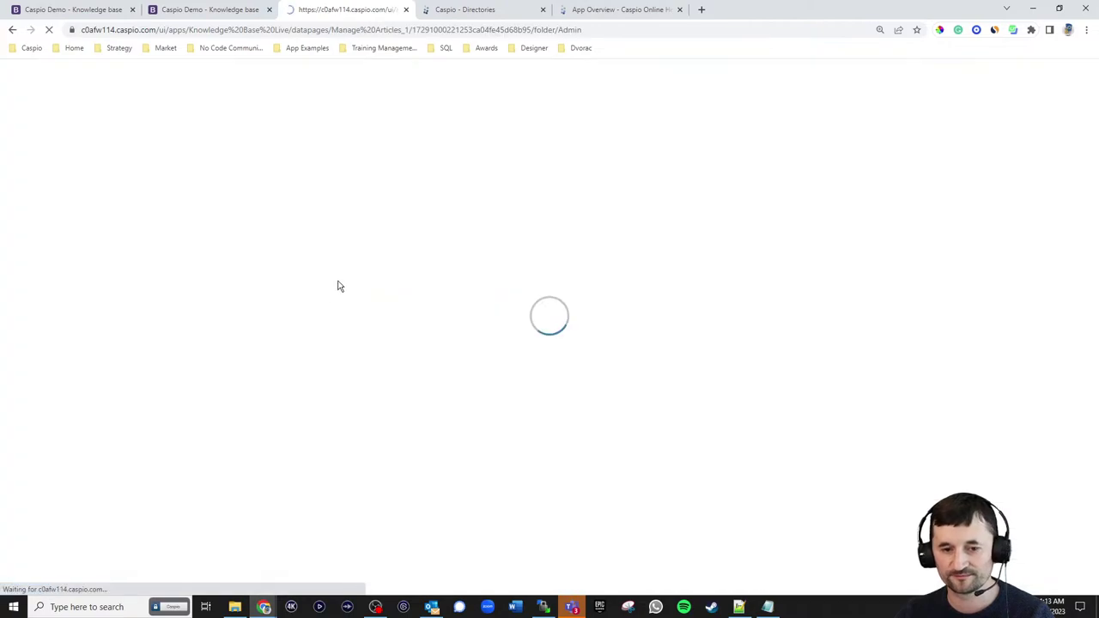
click(440, 471)
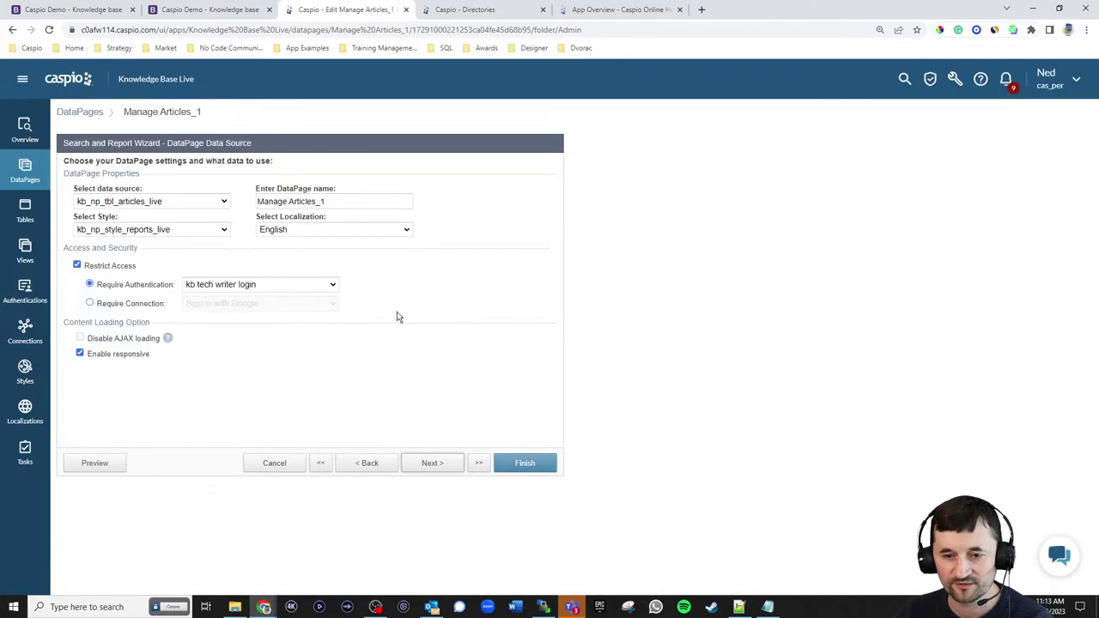
click(343, 201)
key(BackSpace)
key(BackSpace)
click(258, 285)
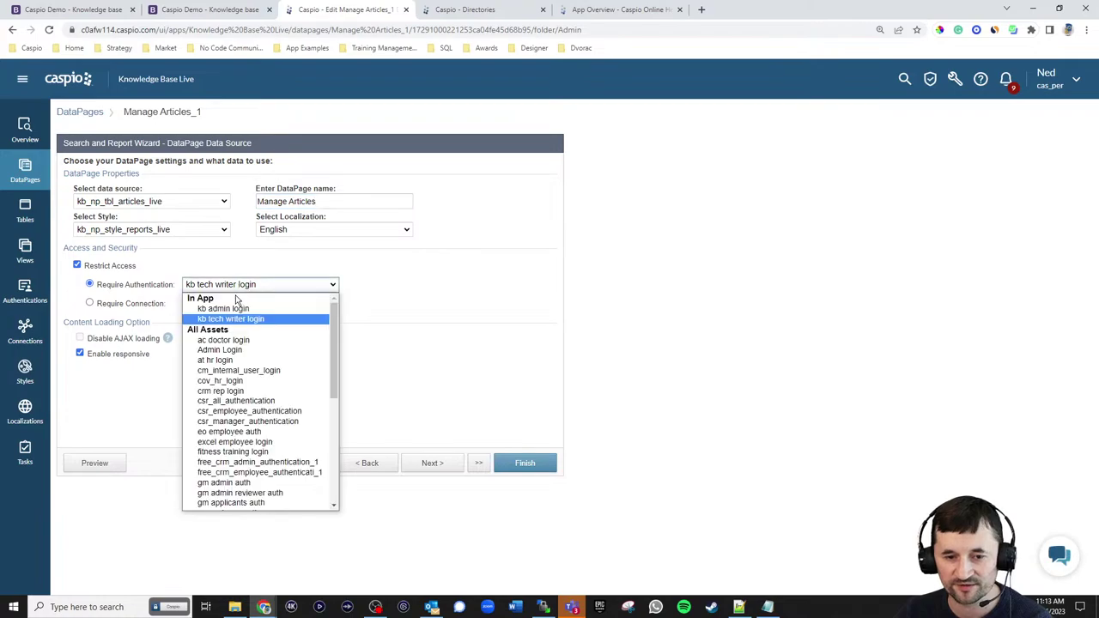
click(215, 306)
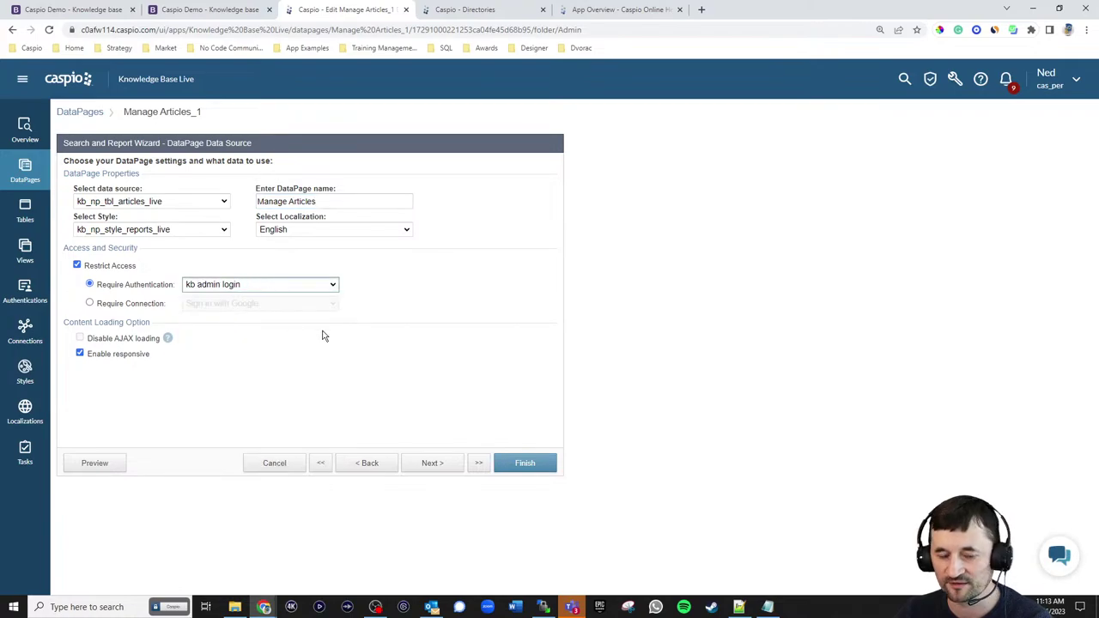
- Turn off restricting records by the signed-in user's identity
click(432, 464)
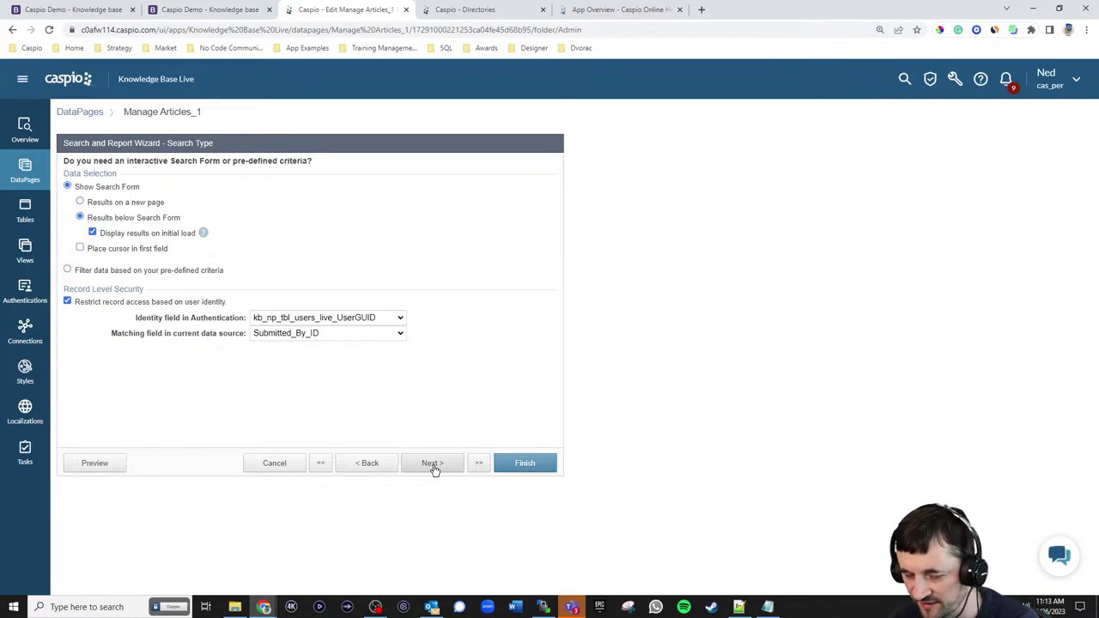
click(104, 303)
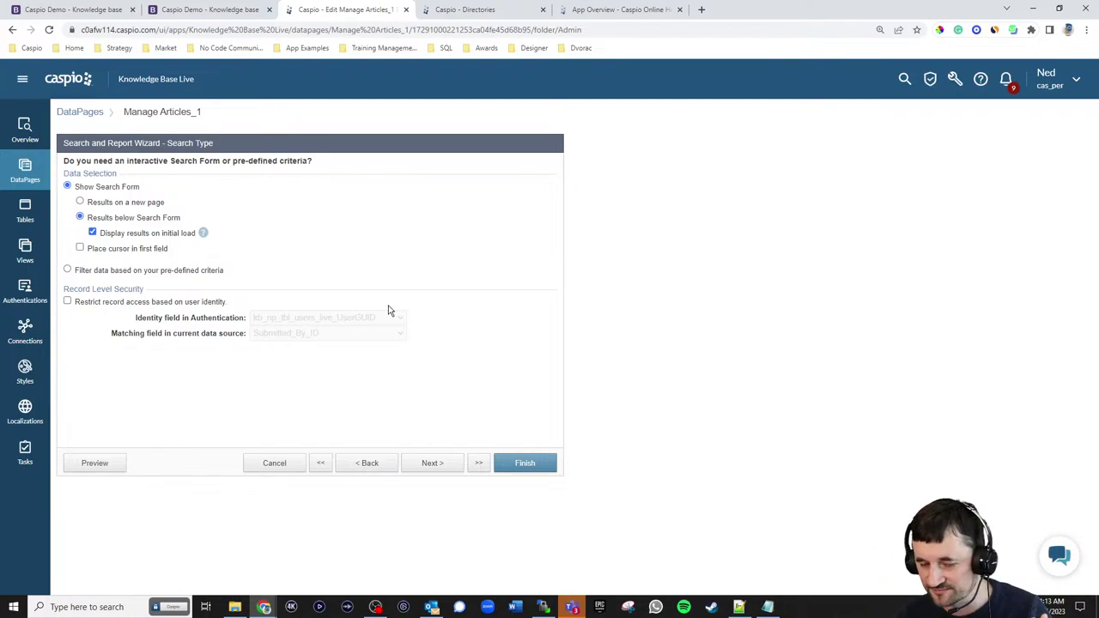
click(429, 463)
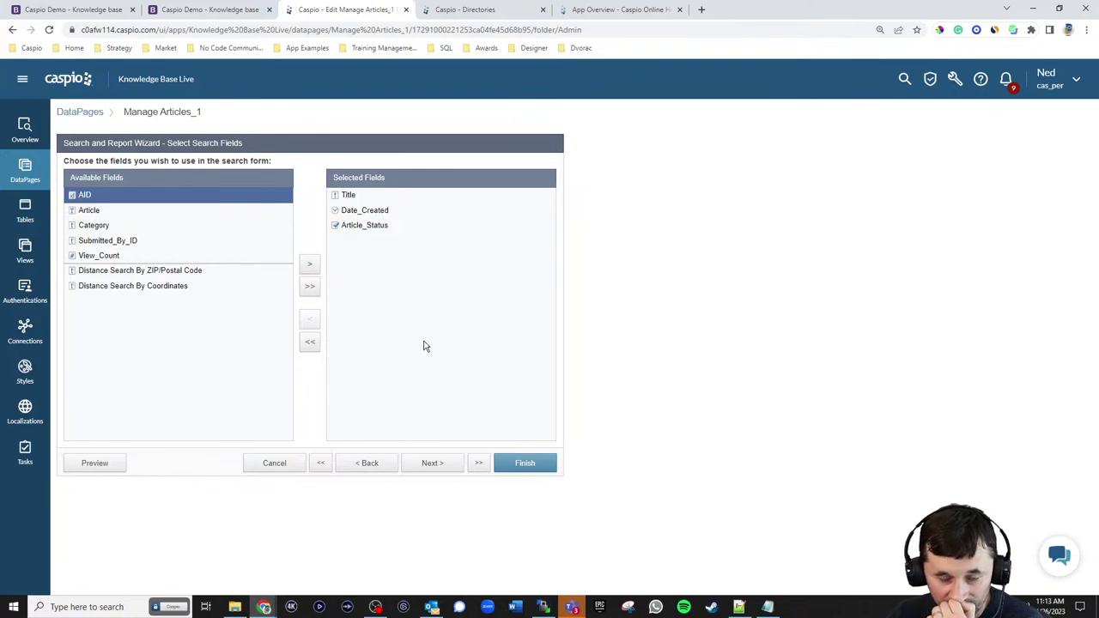
- Add Submitted_By_ID to the search form's selected fields
click(125, 241)
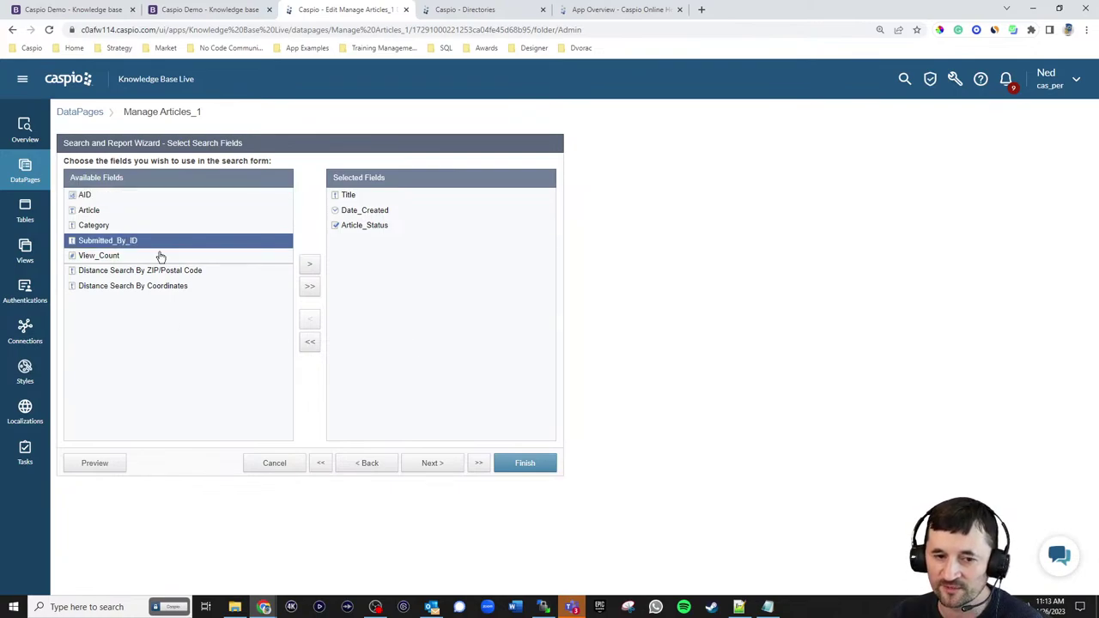
click(312, 267)
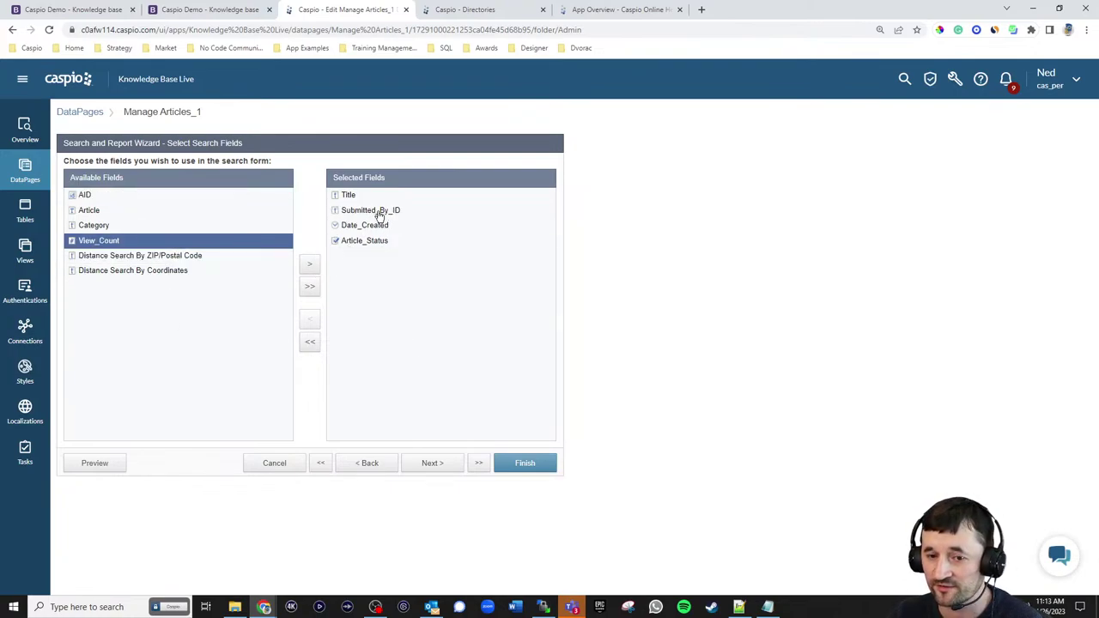
click(423, 462)
- Make Submitted_By_ID a dropdown with a blank-valued 'Search any' option plus the lookup table
click(121, 309)
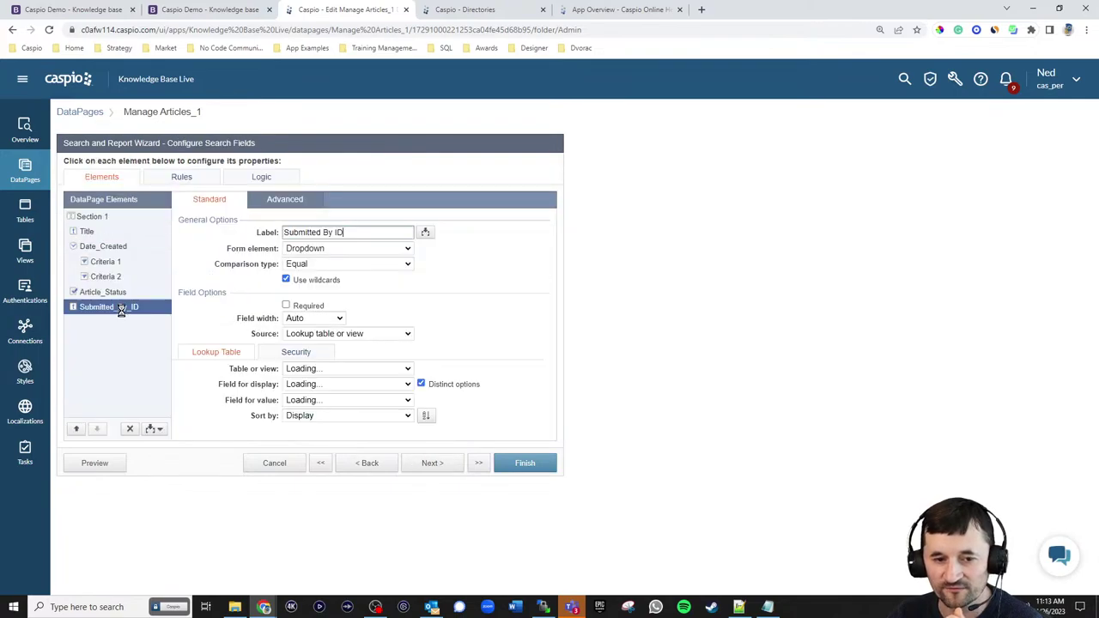
click(330, 334)
click(321, 367)
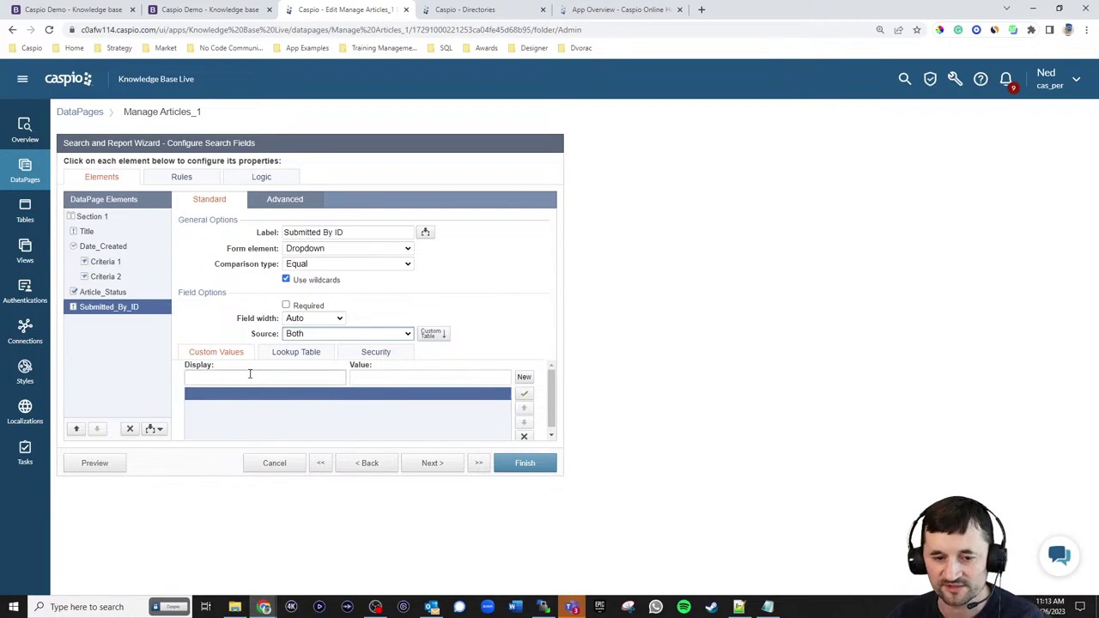
text(Search any)
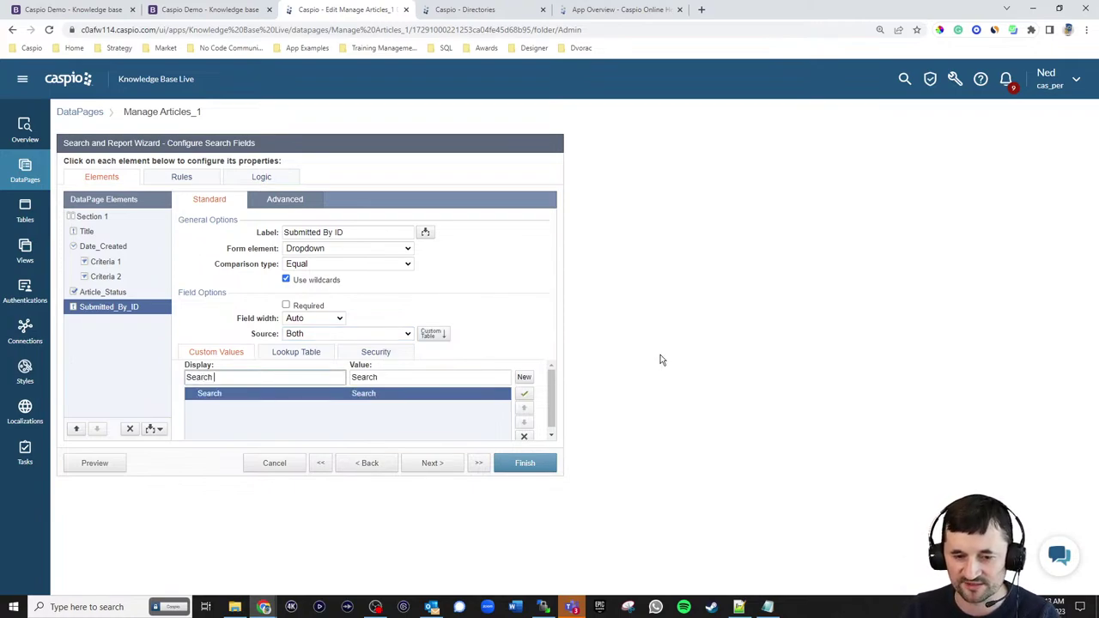
click(355, 377)
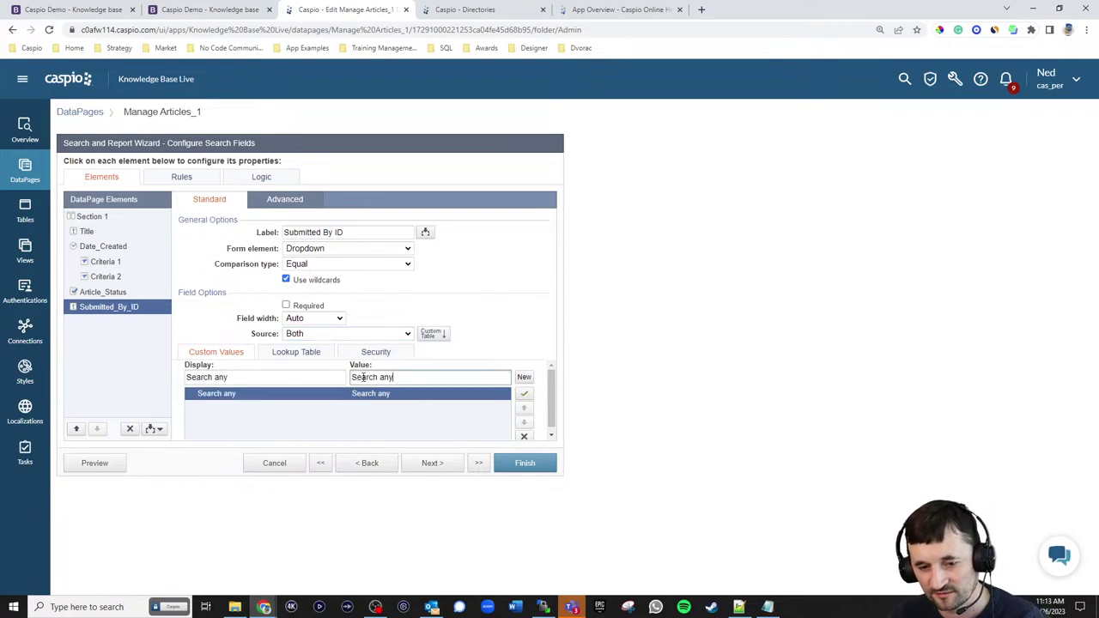
key(ctrl+a)
key(BackSpace)
click(296, 352)
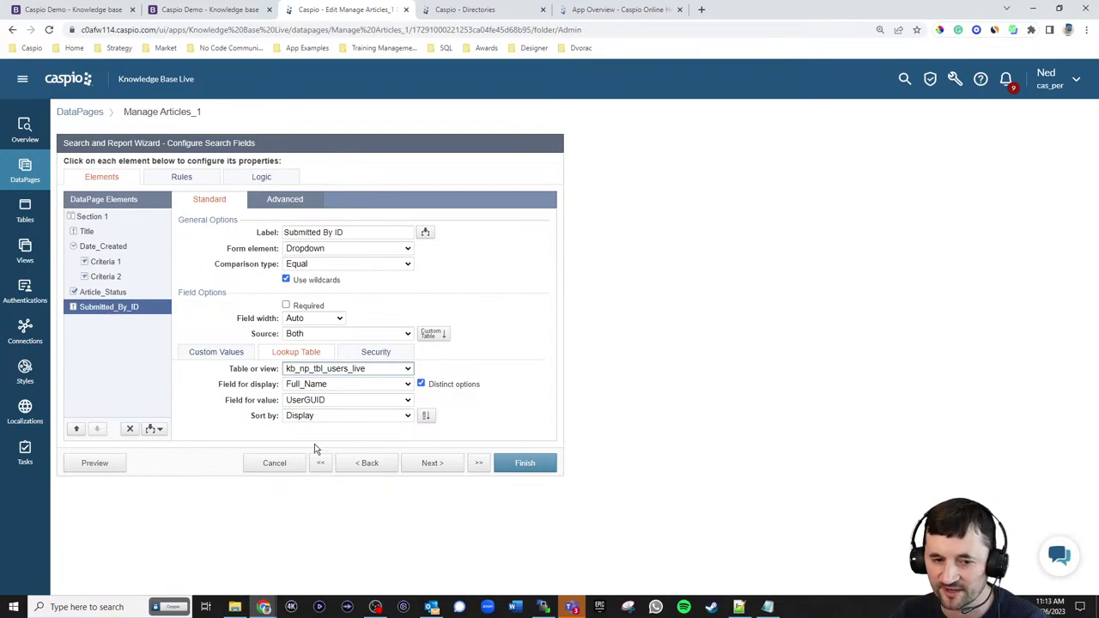
click(433, 464)
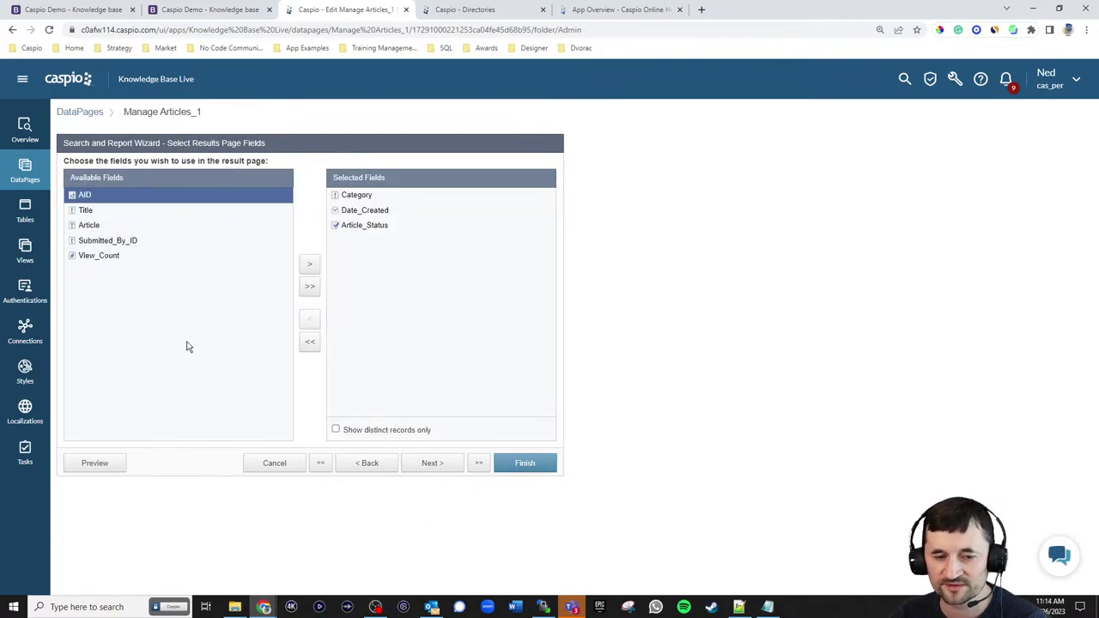
- Add Submitted_By_ID and View_Count to the results page fields
click(87, 244)
click(310, 266)
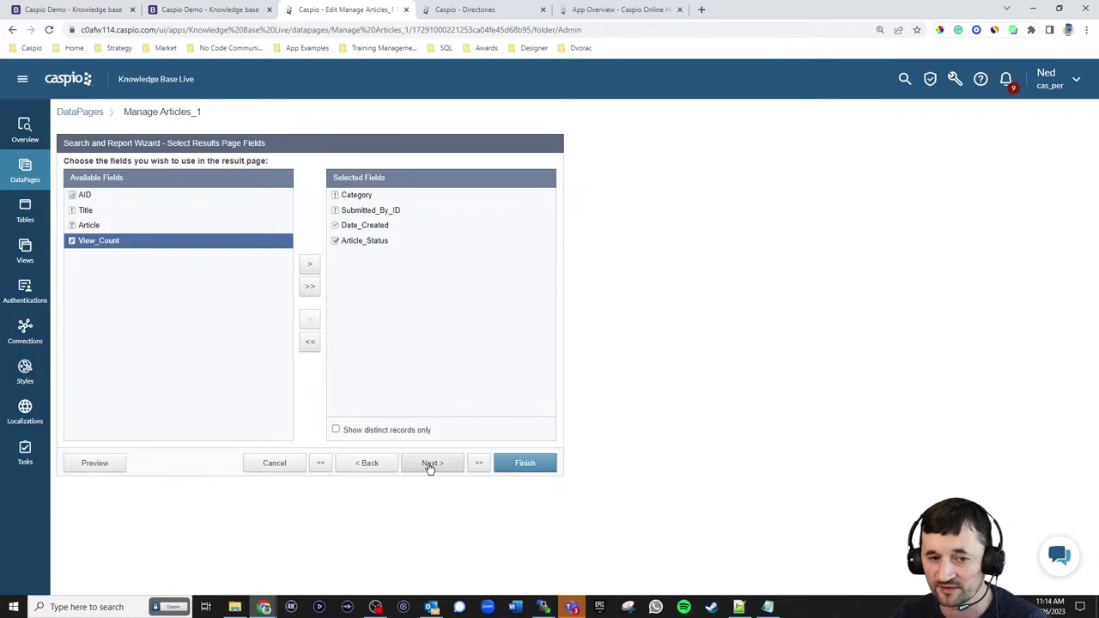
click(311, 264)
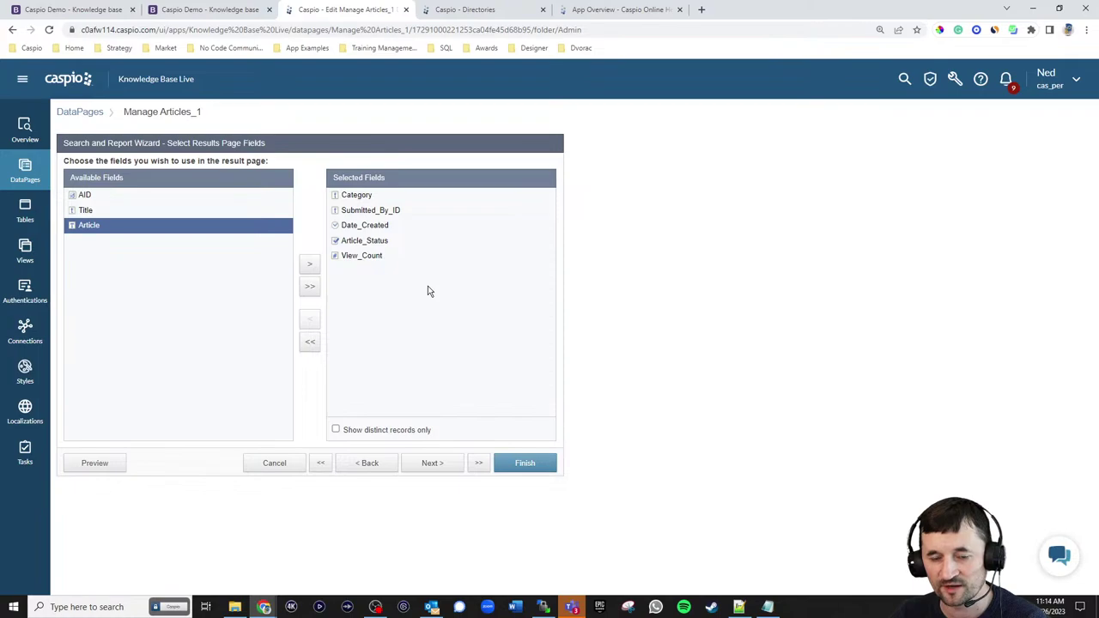
- Step back to the data source page, then forward again to the results page fields
click(379, 463)
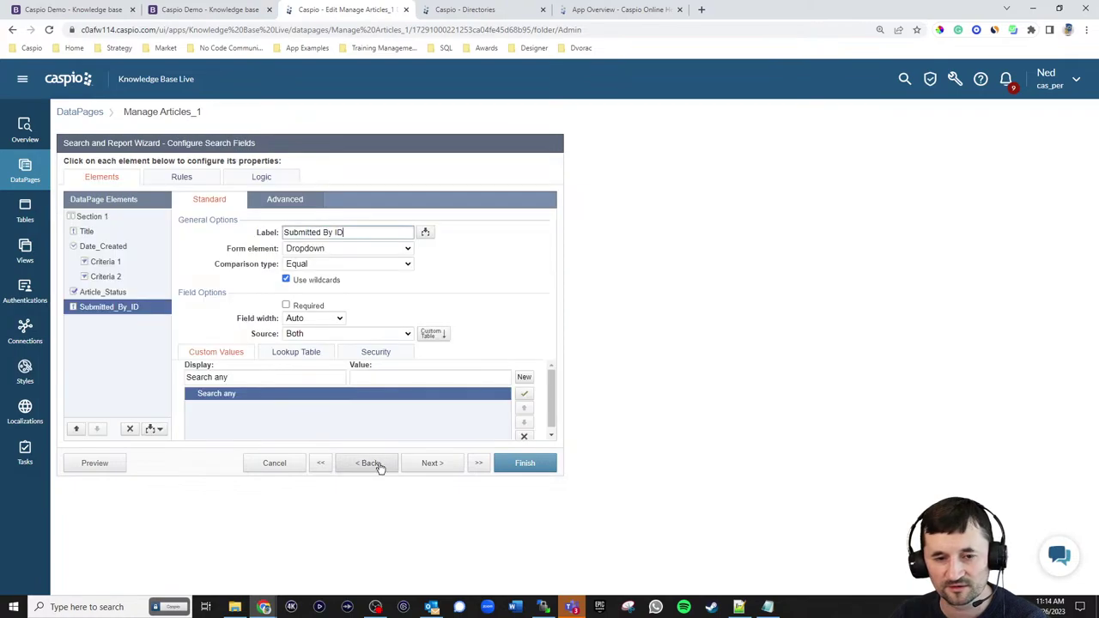
click(378, 465)
click(379, 464)
click(380, 463)
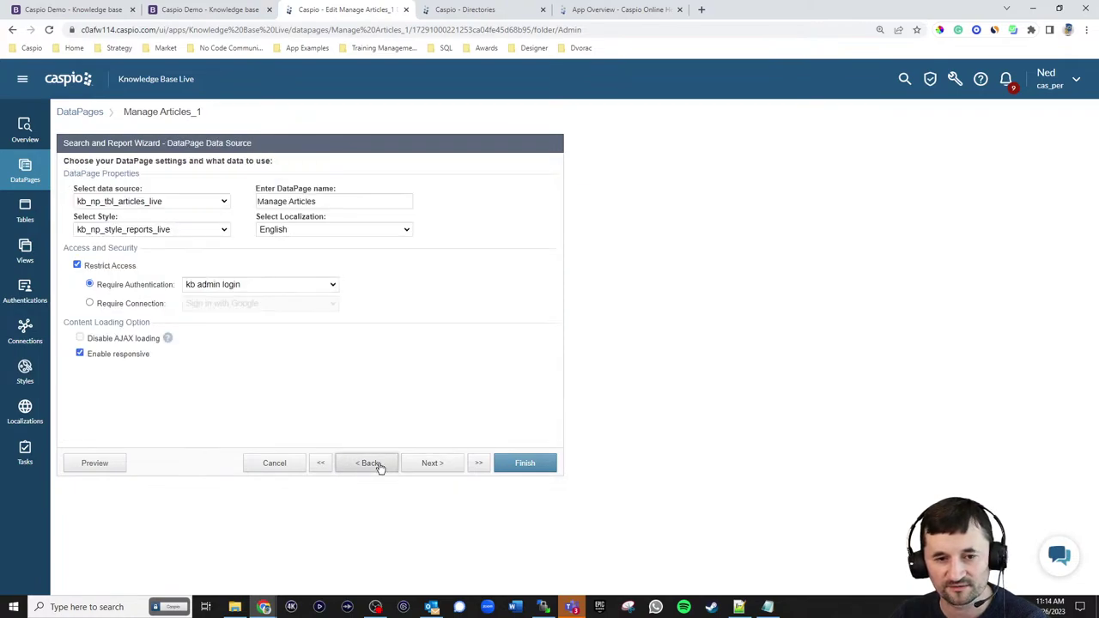
click(379, 463)
click(429, 464)
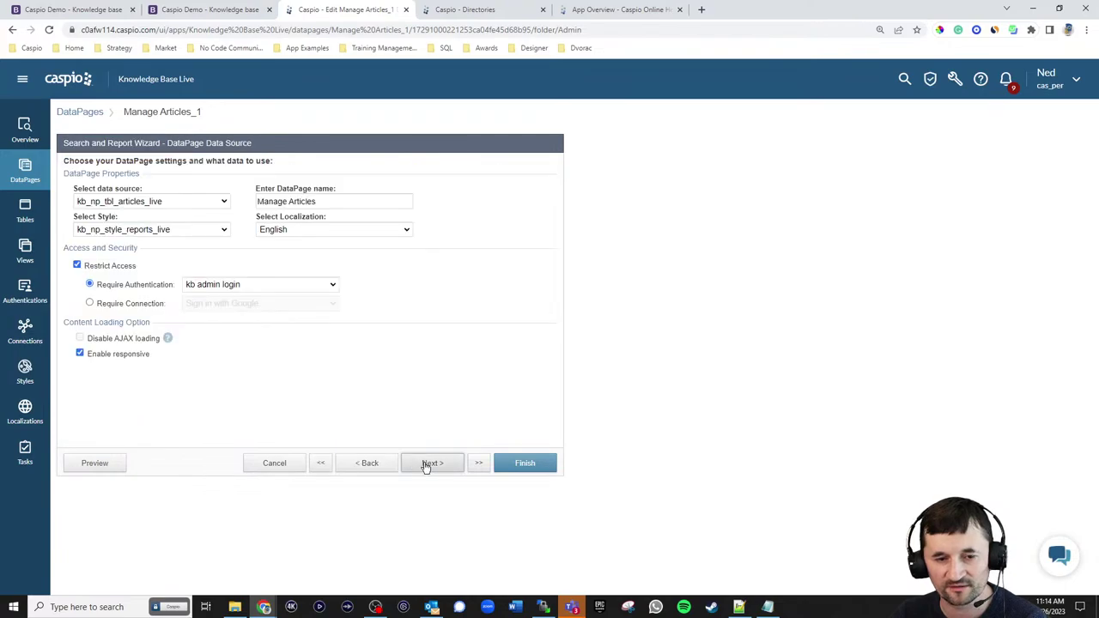
click(429, 463)
click(429, 463)
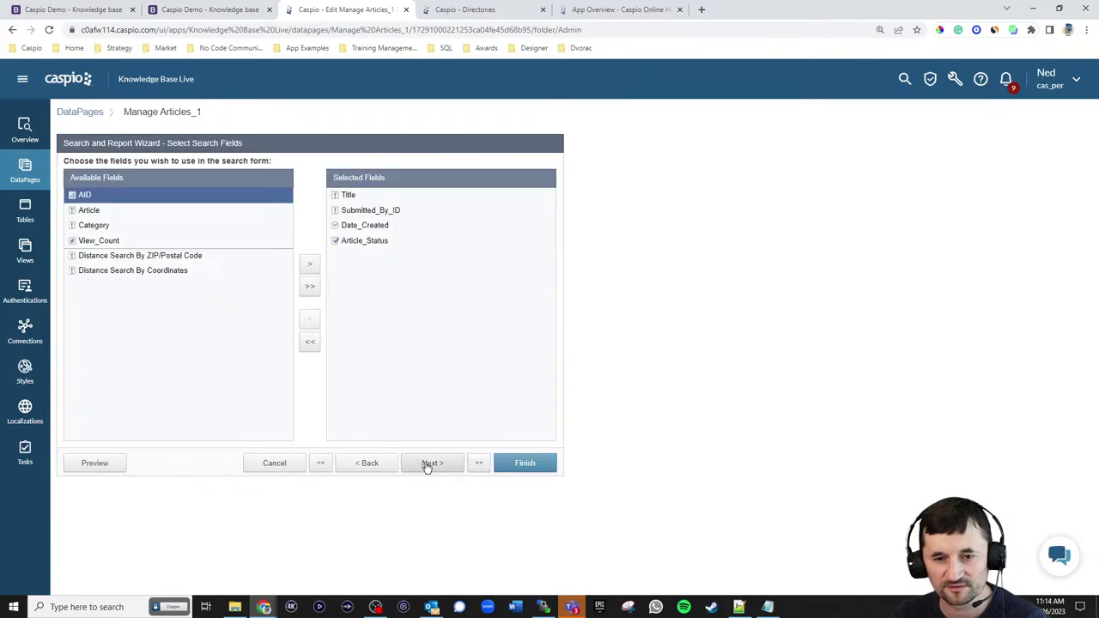
click(430, 464)
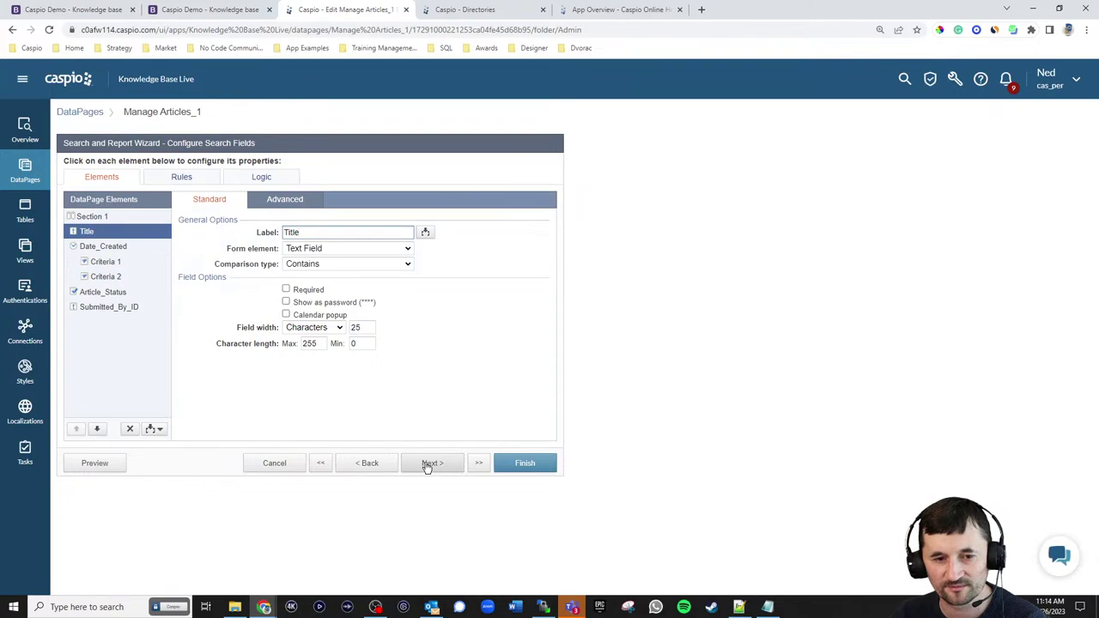
click(429, 463)
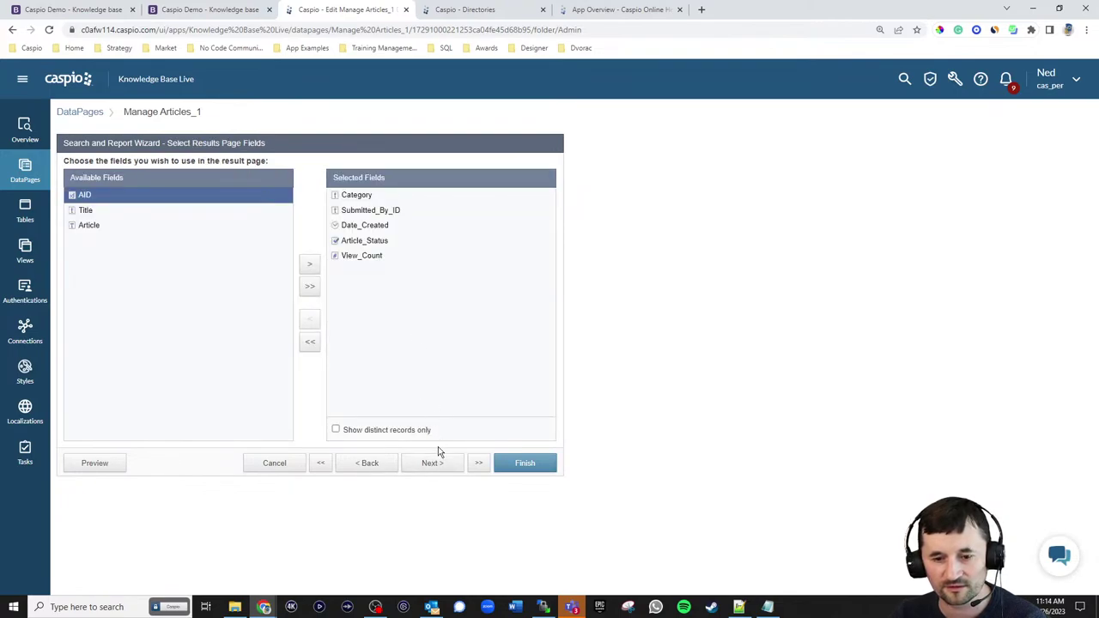
click(83, 212)
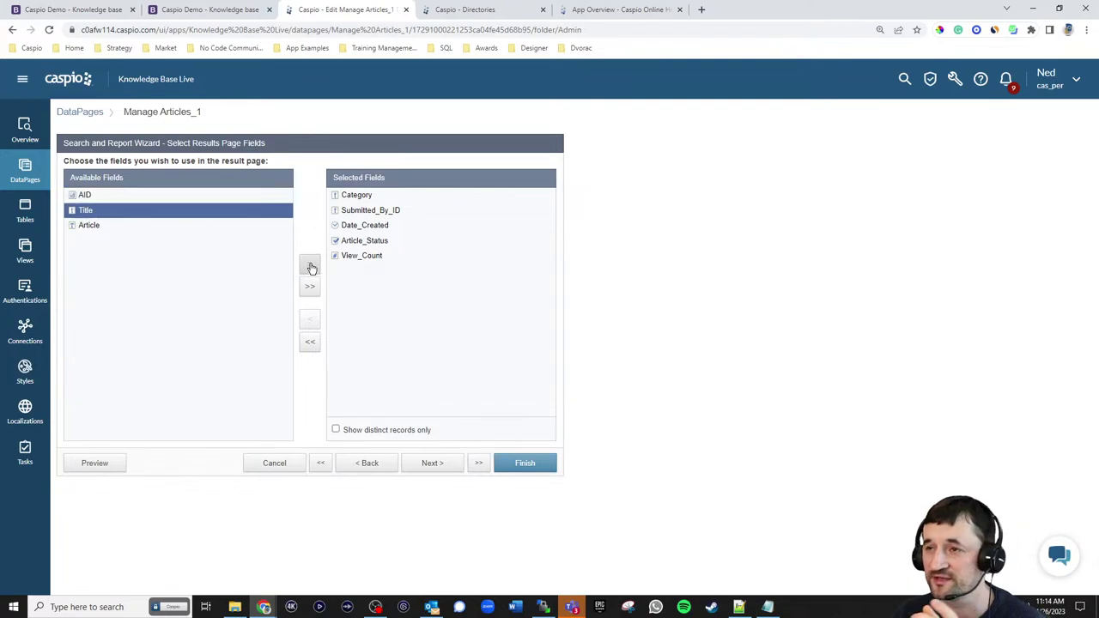
- Change the HTML Block 1 title link prefix from 'tw' to 'admin'
click(431, 466)
click(427, 468)
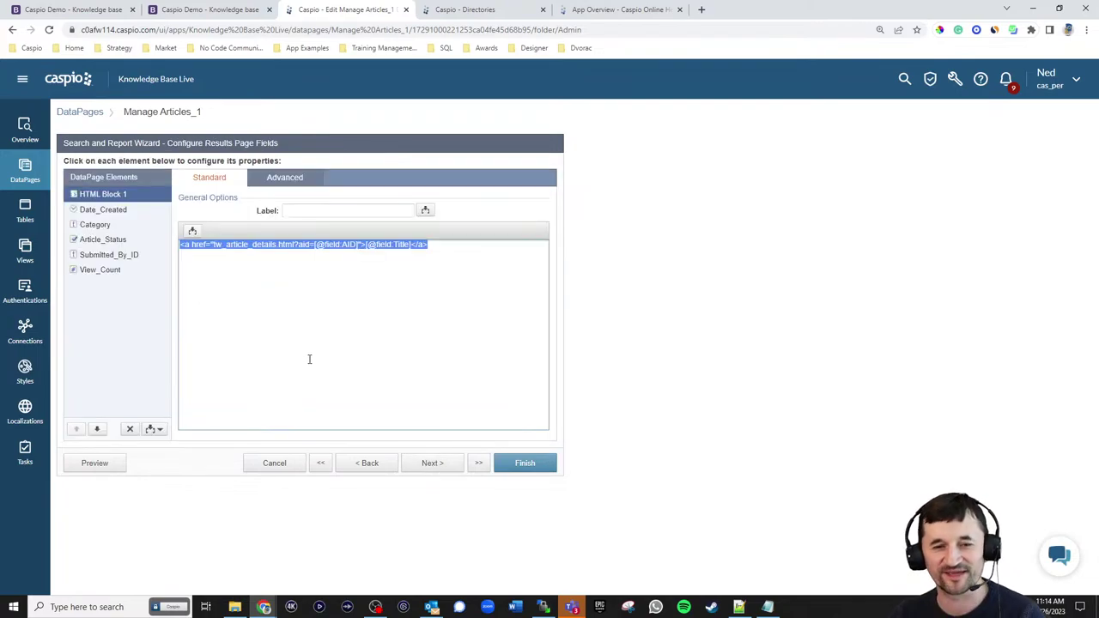
click(222, 245)
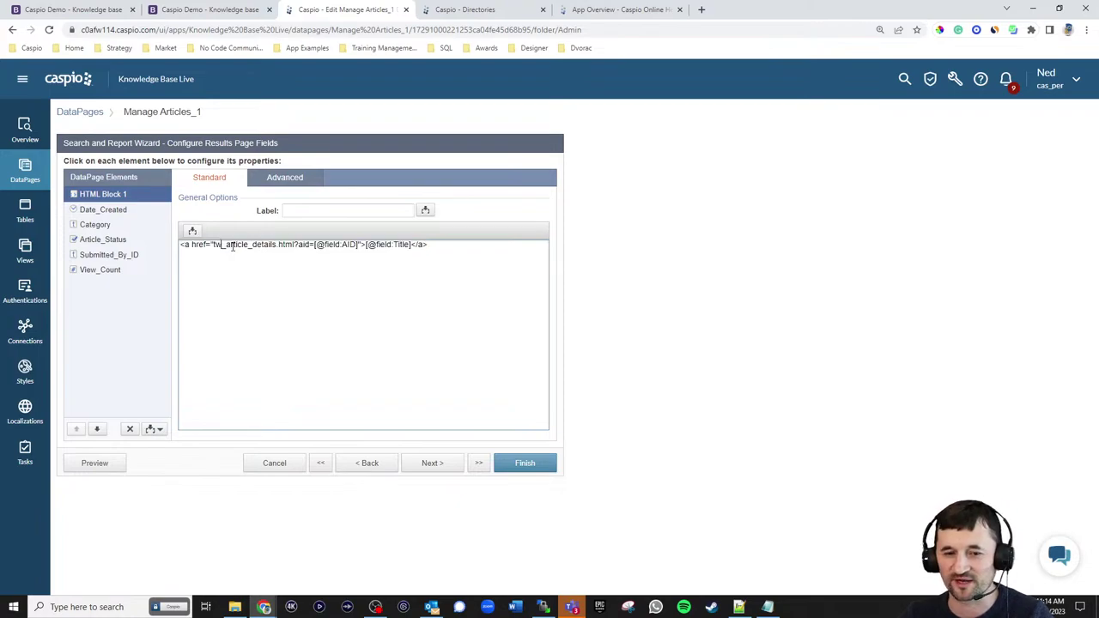
key(BackSpace)
key(BackSpace)
text(admin)
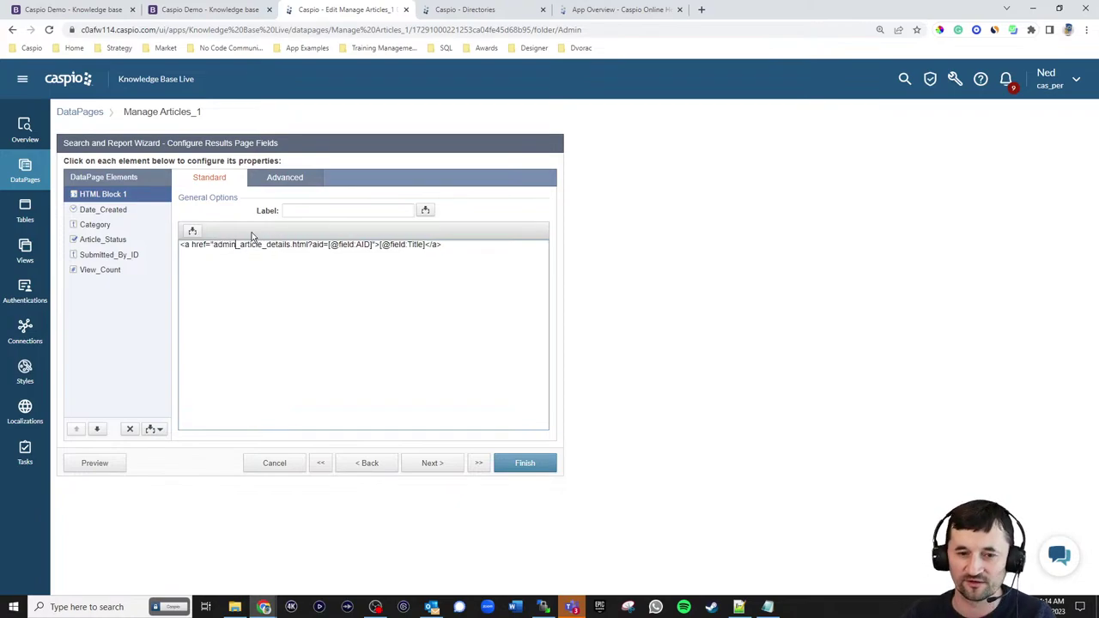
- Check admin_article_details.html in the code editor, then advance the wizard to the Details Page step
click(739, 607)
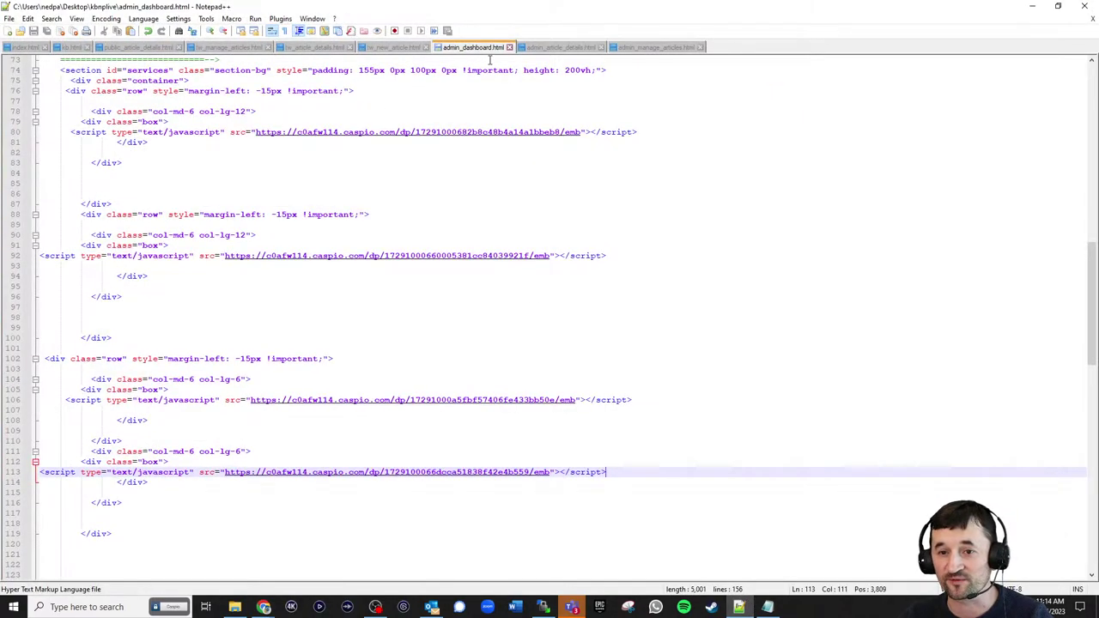
click(560, 47)
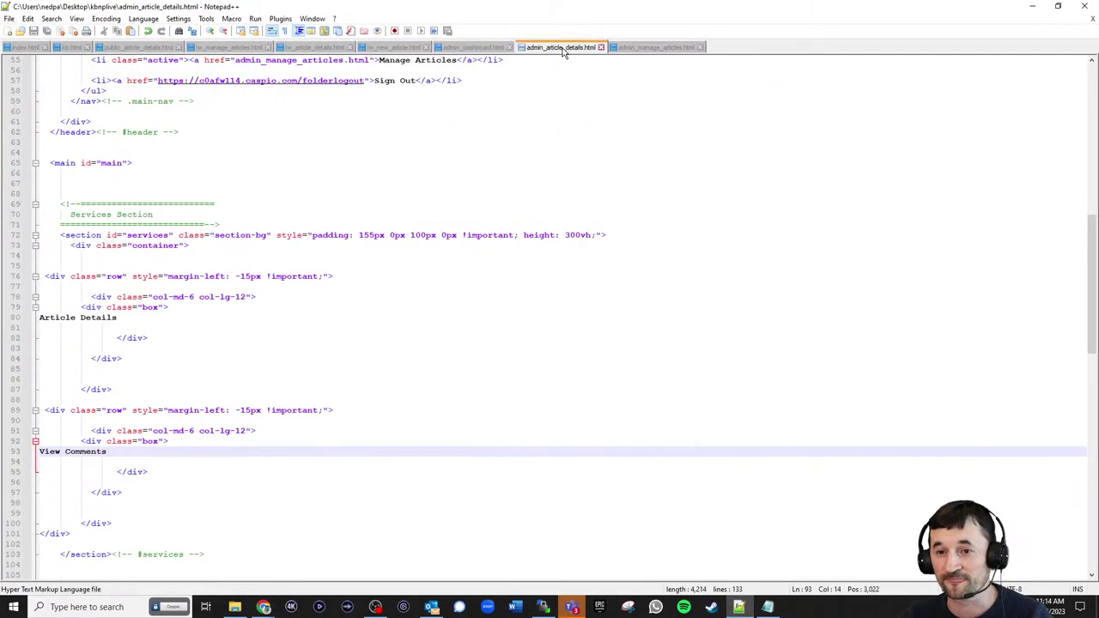
click(1033, 7)
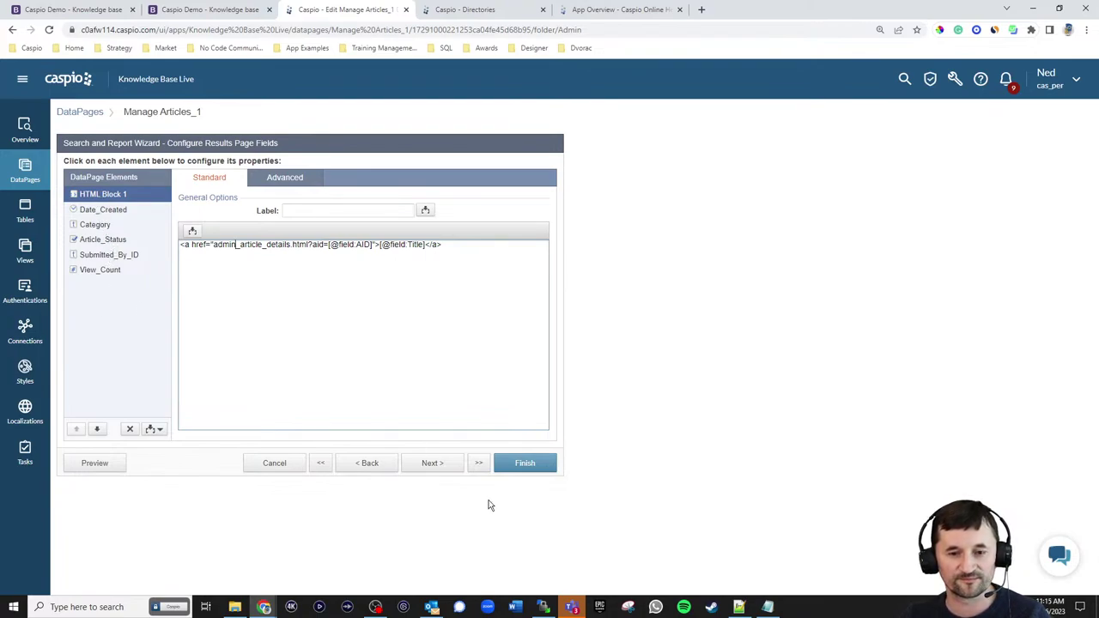
click(452, 468)
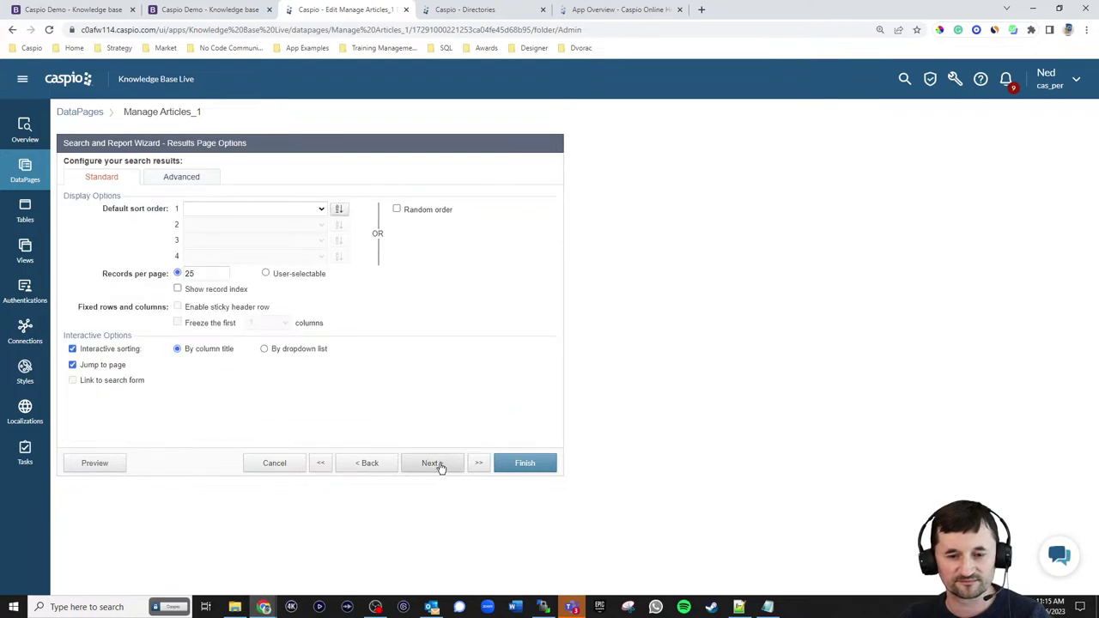
click(439, 467)
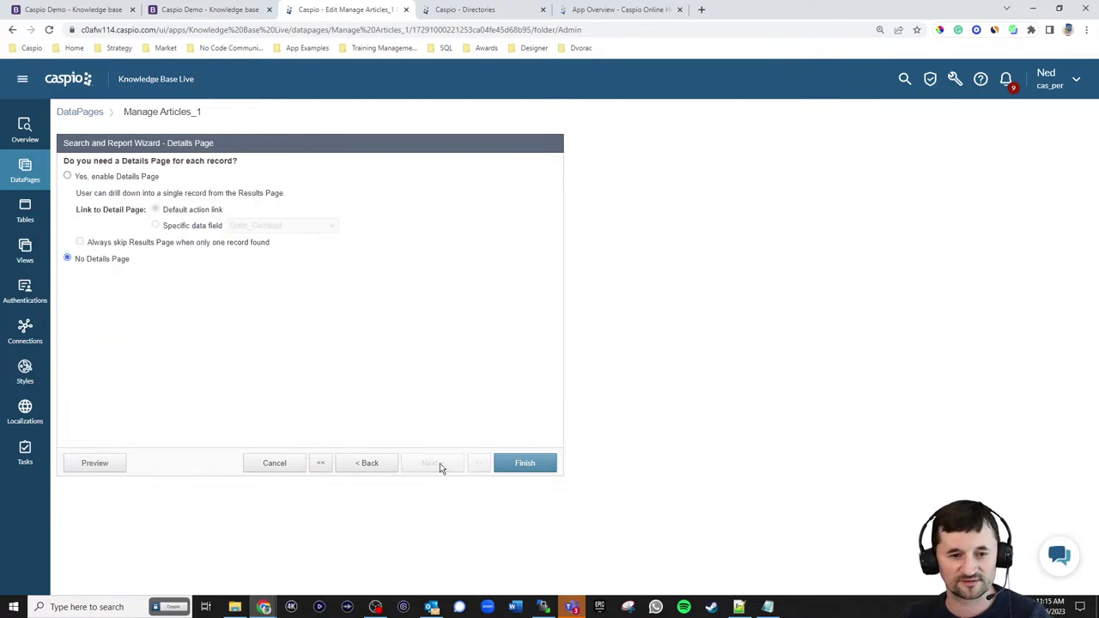
- Finish Manage Articles, set its deployment to Enabled, and copy the embed code
click(507, 463)
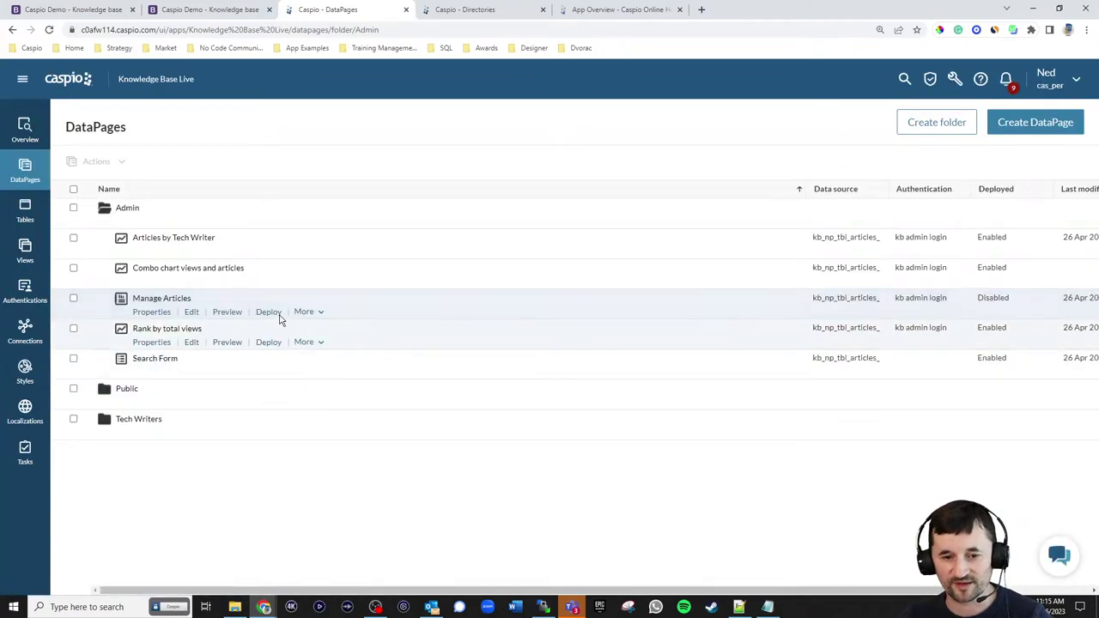
click(271, 312)
click(487, 196)
click(507, 321)
key(ctrl+c)
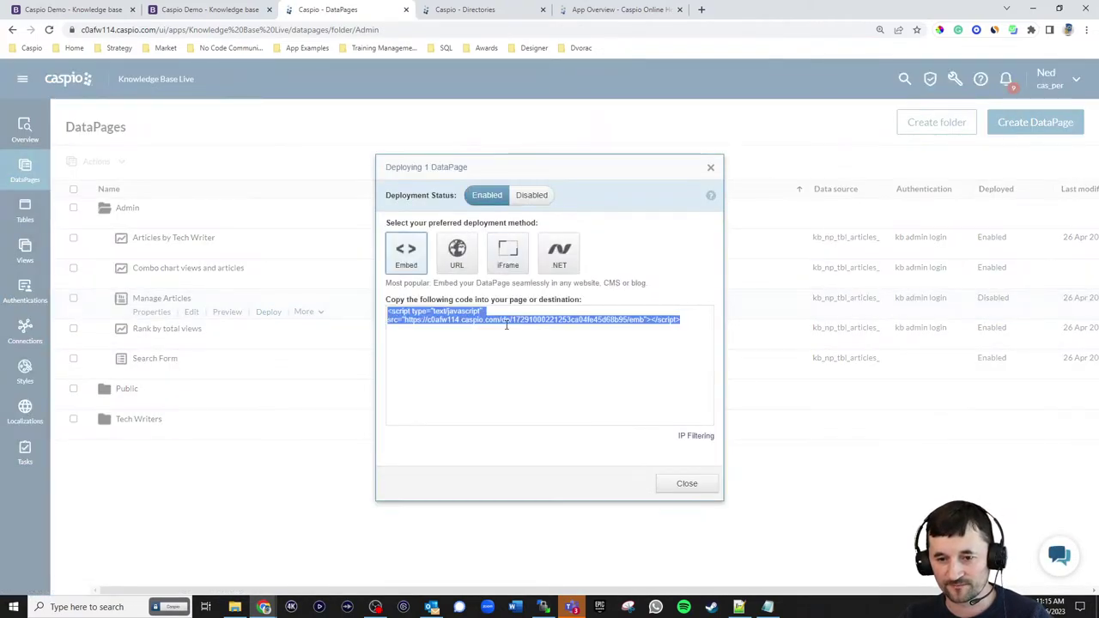
click(697, 482)
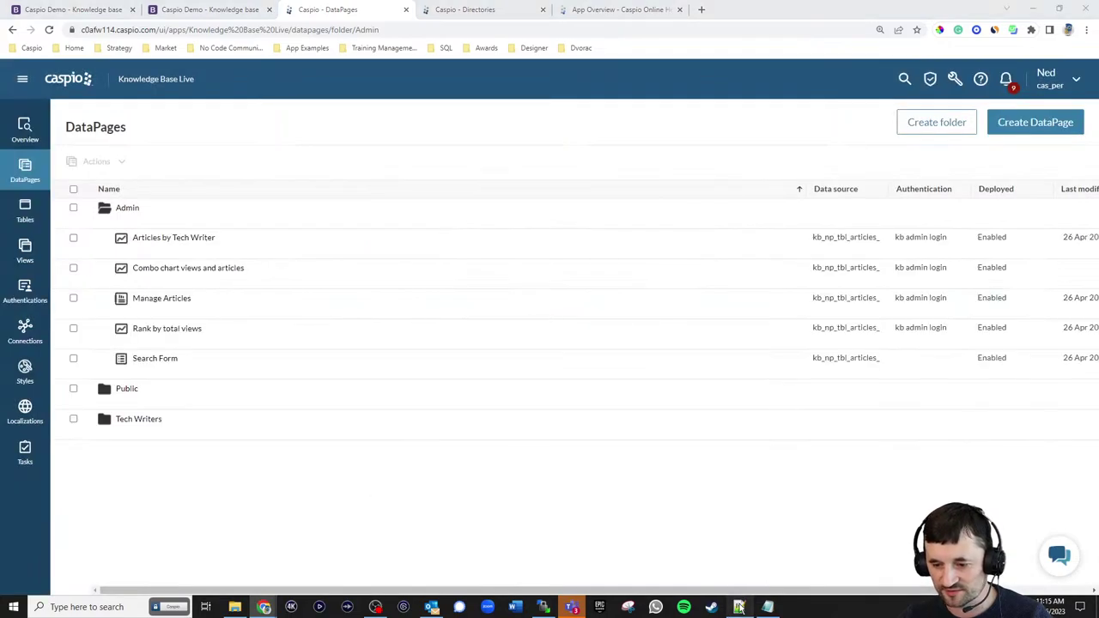
key(alt+Tab)
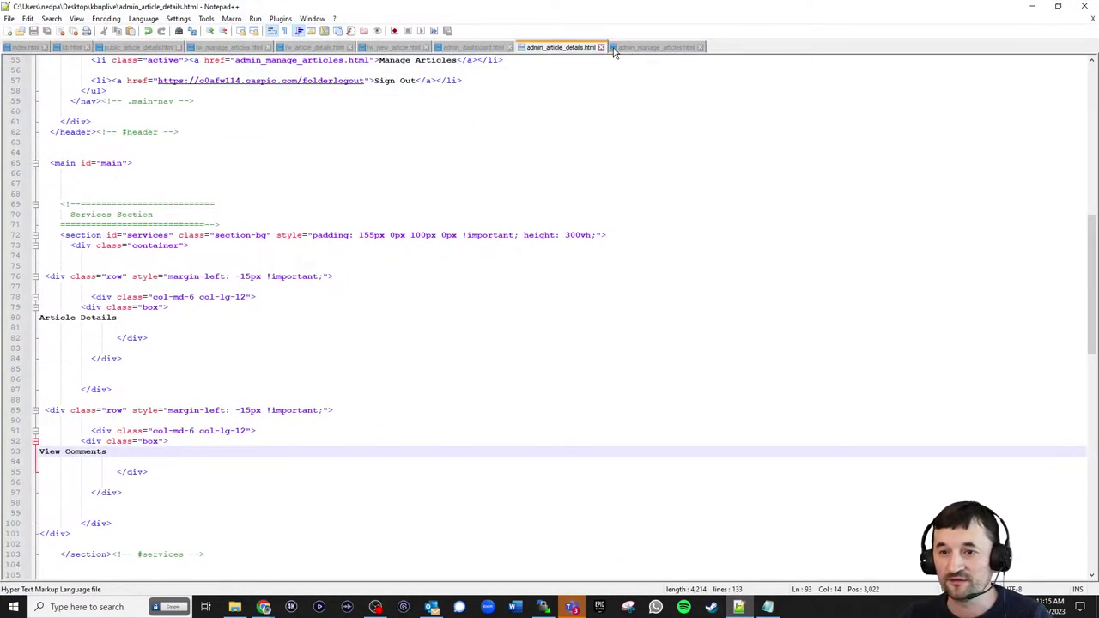
- Paste the Caspio embed script over the Manage Articles placeholder in admin_manage_articles.html
click(639, 50)
click(155, 346)
key(shift+Home)
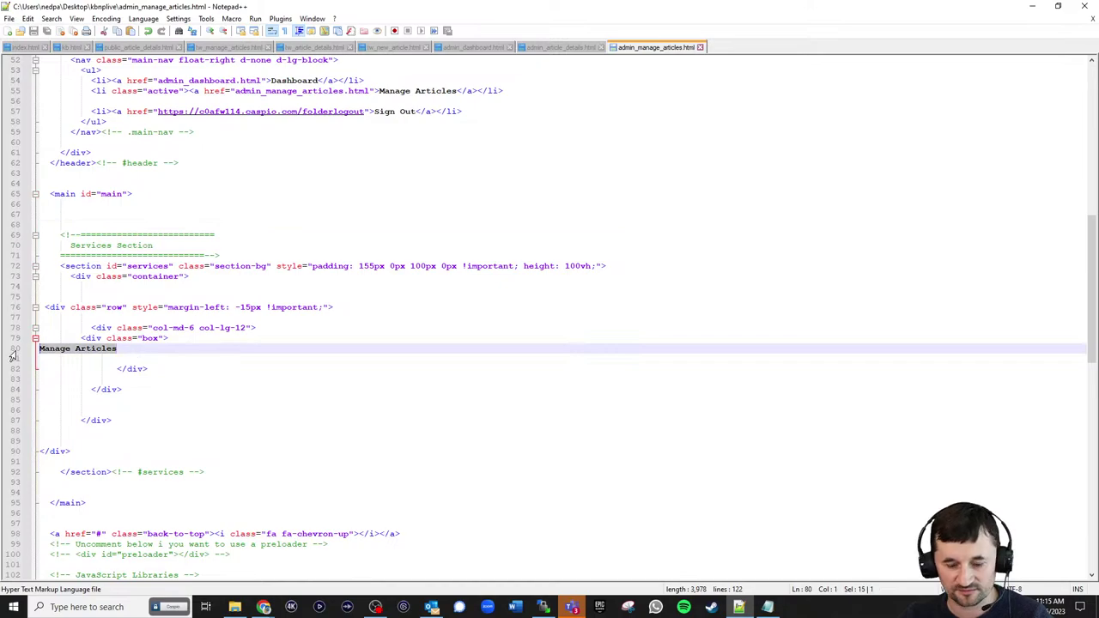
key(ctrl+v)
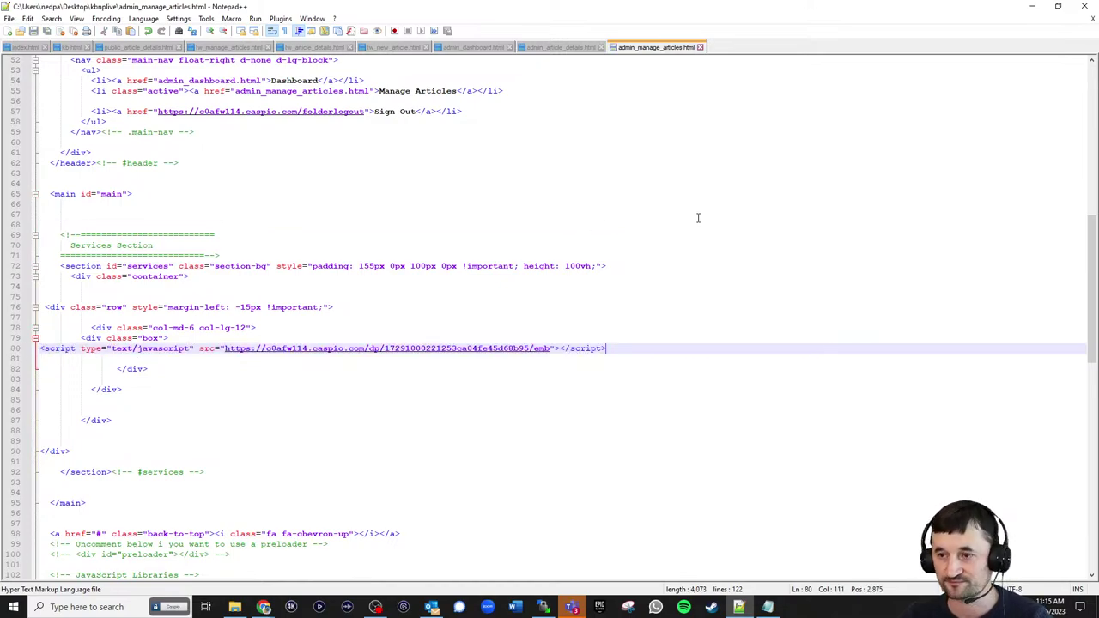
- Upload admin_manage_articles.html to the server via WinSCP and reload the live NEWBIZ page
click(543, 607)
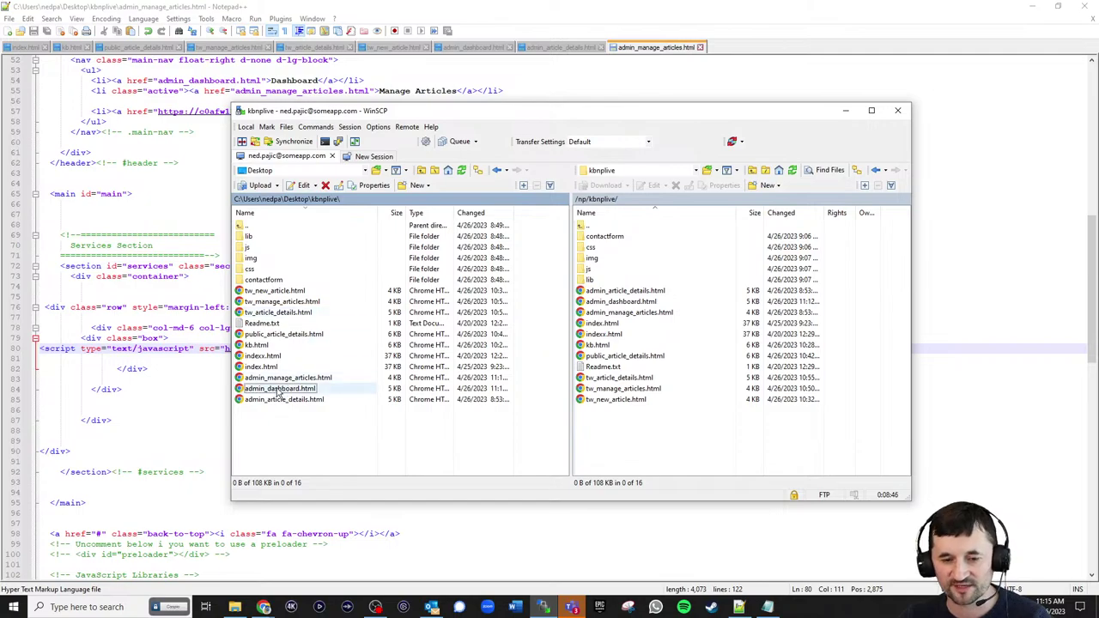
drag(288, 378, 618, 459)
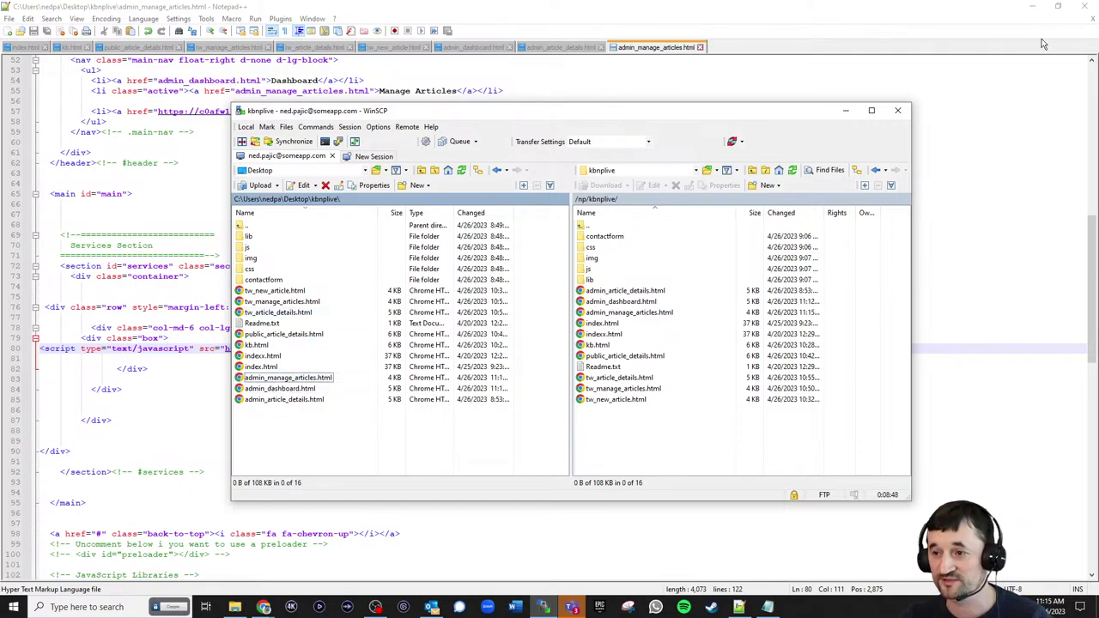
click(1037, 13)
click(1037, 13)
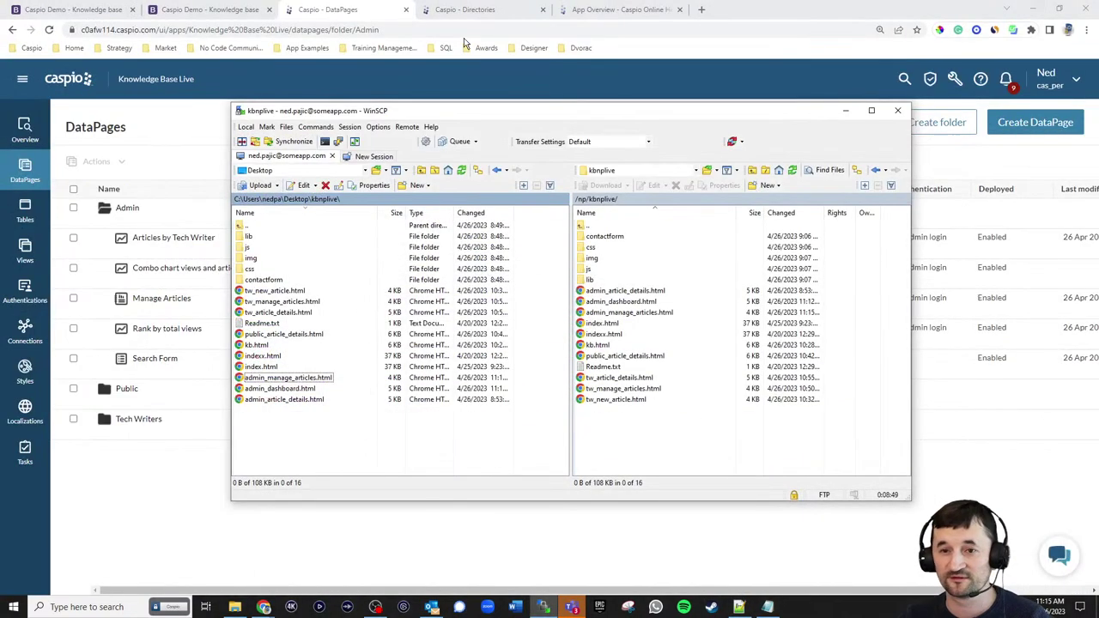
click(210, 10)
click(49, 31)
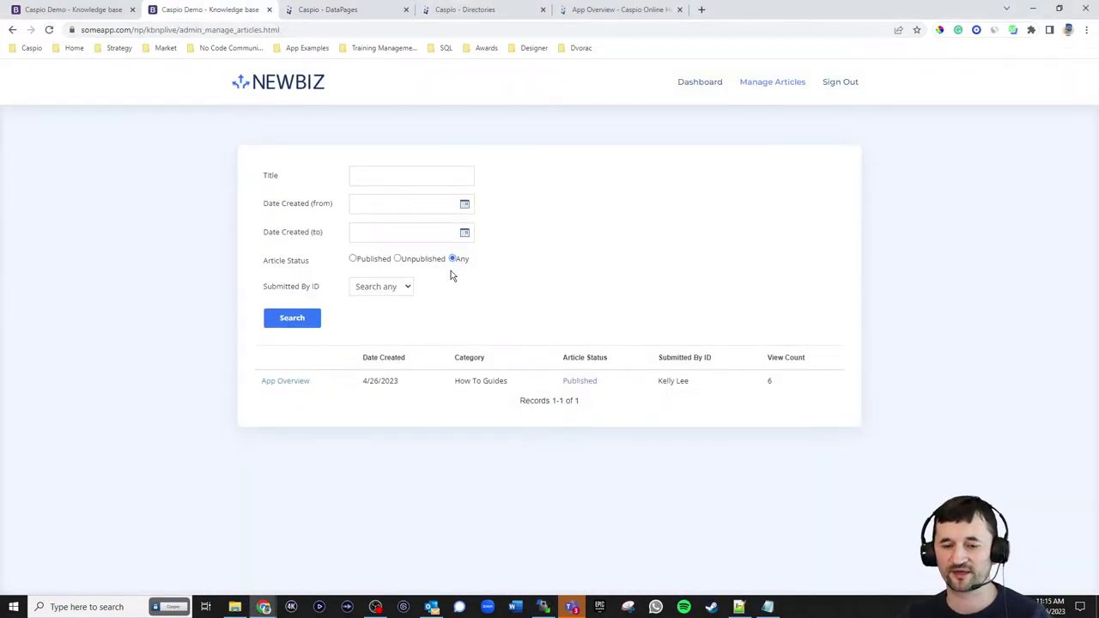
- Check the Submitted By ID filter options, then open the App Overview article's details page
click(408, 287)
click(502, 295)
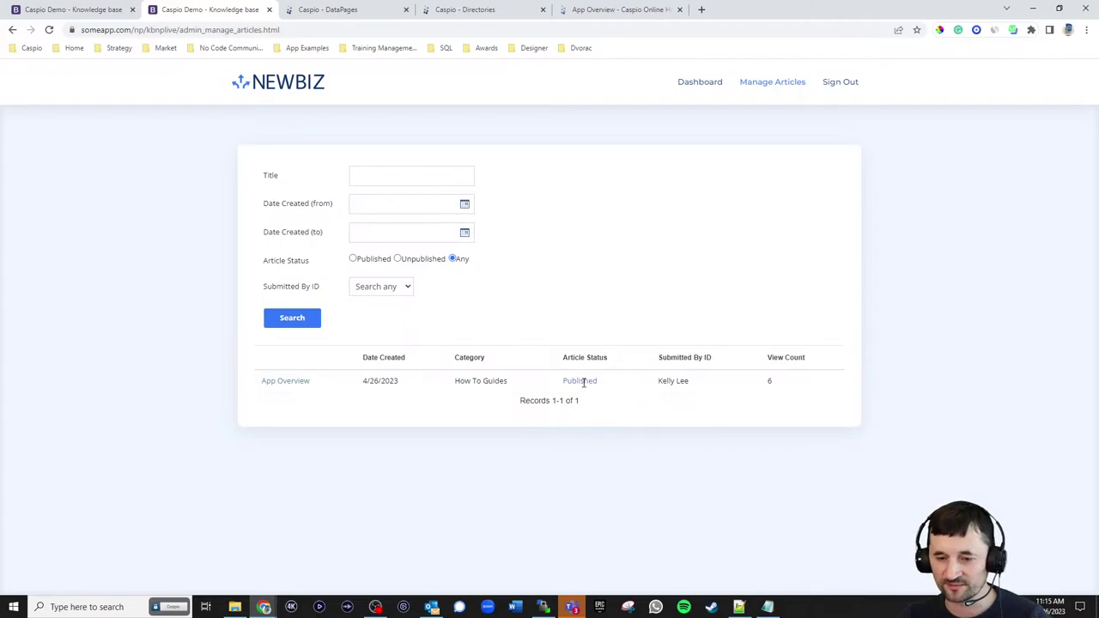
click(297, 382)
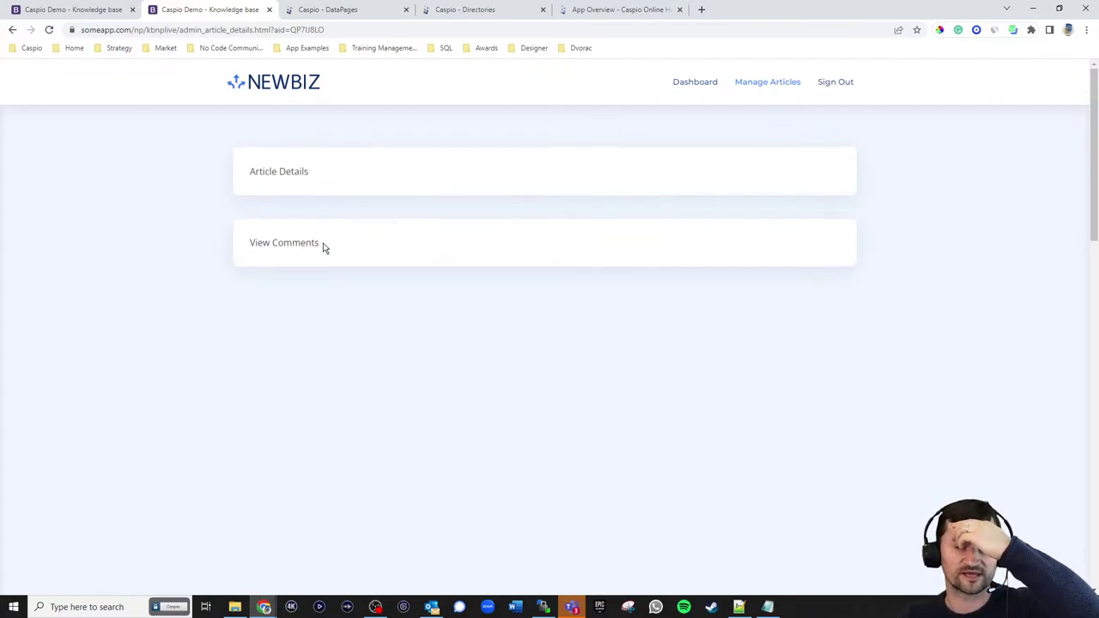
- Duplicate the Tech Writers' Article Details DataPage, keeping the default name Article Details_1
click(327, 9)
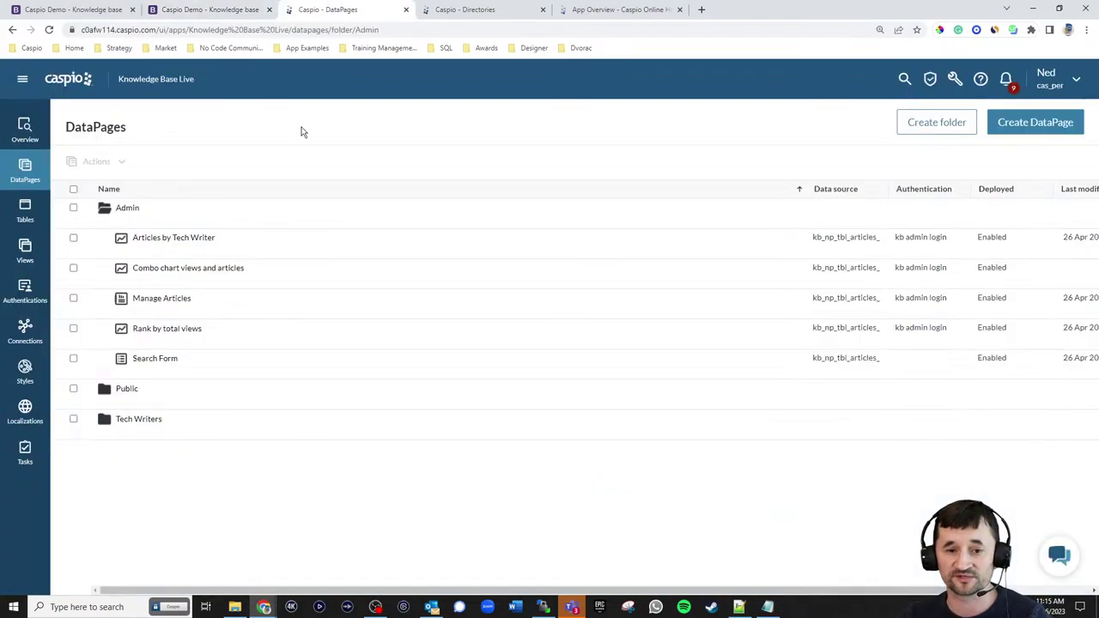
click(123, 434)
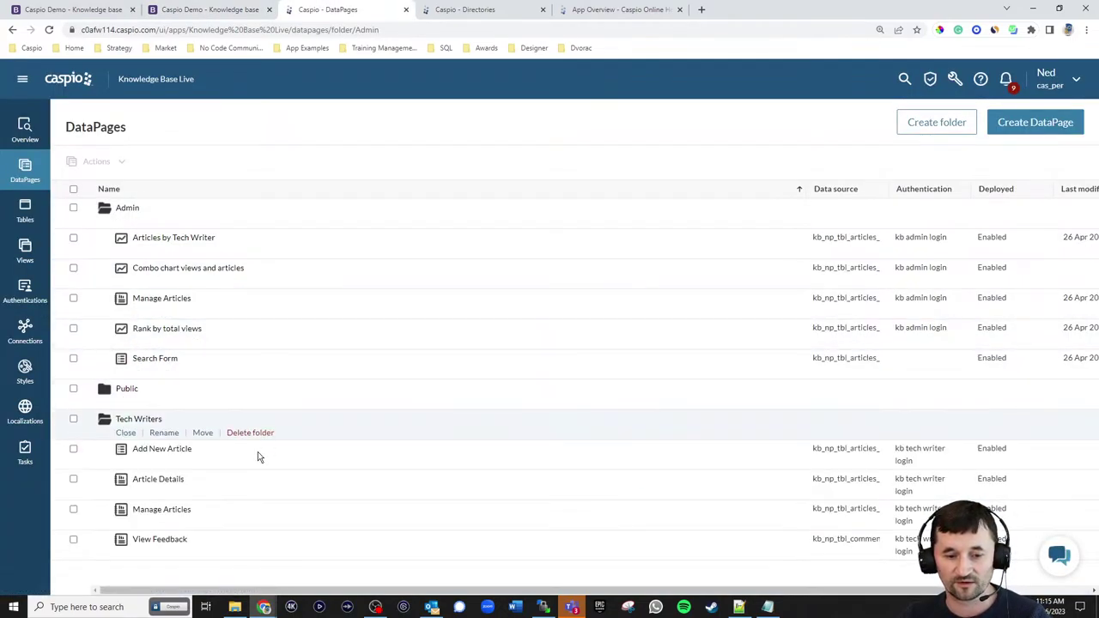
click(306, 493)
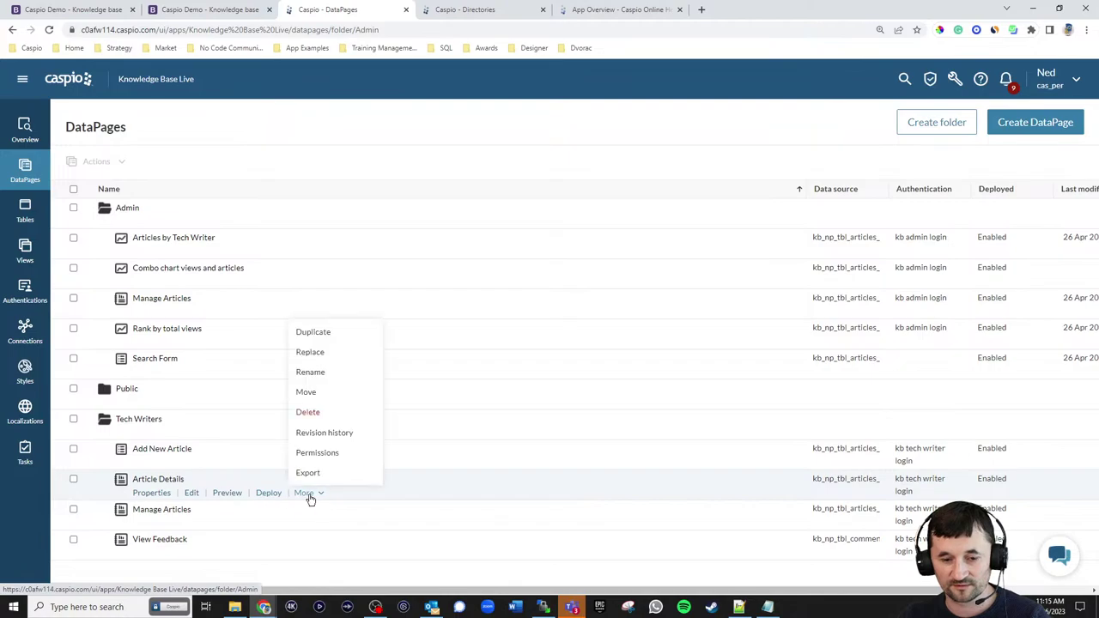
click(312, 333)
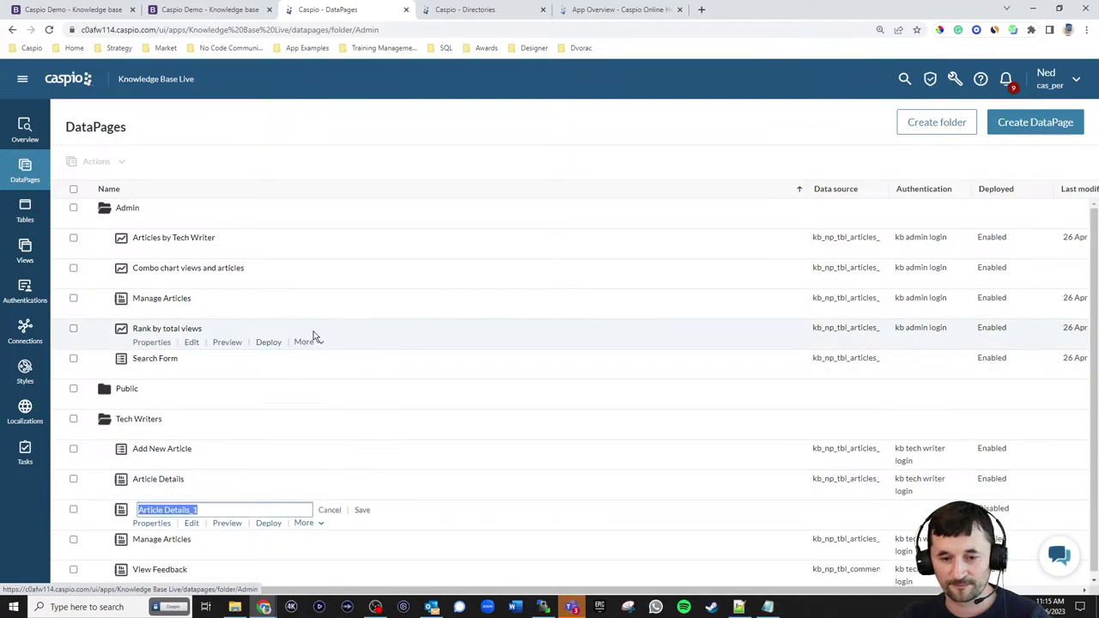
click(361, 510)
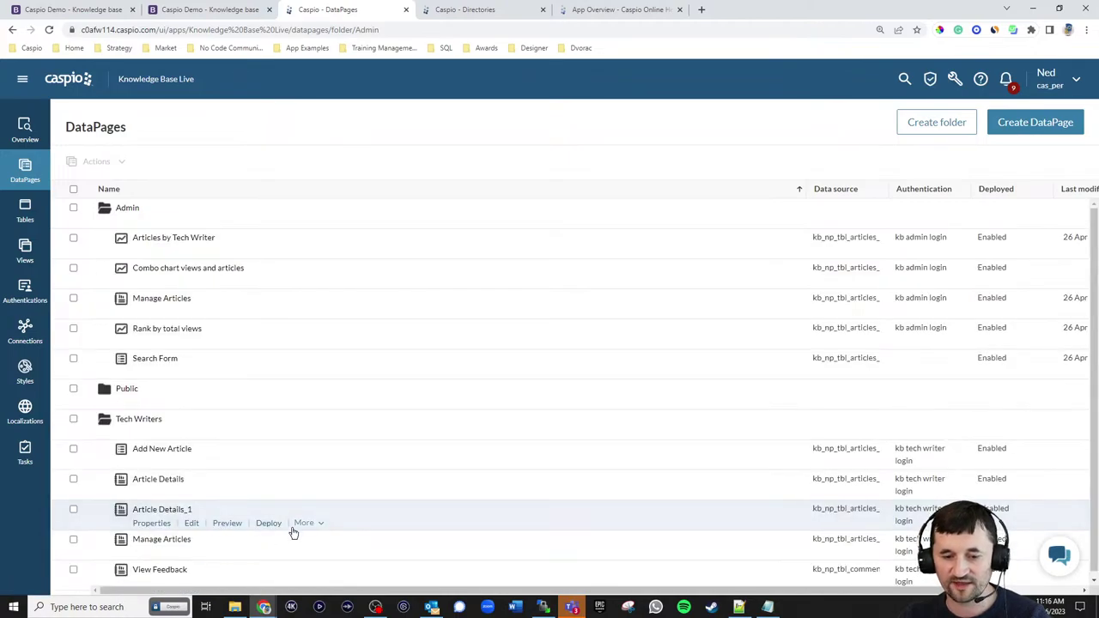
- Move Article Details_1 into the Admin folder and open it in the wizard
click(305, 524)
click(318, 423)
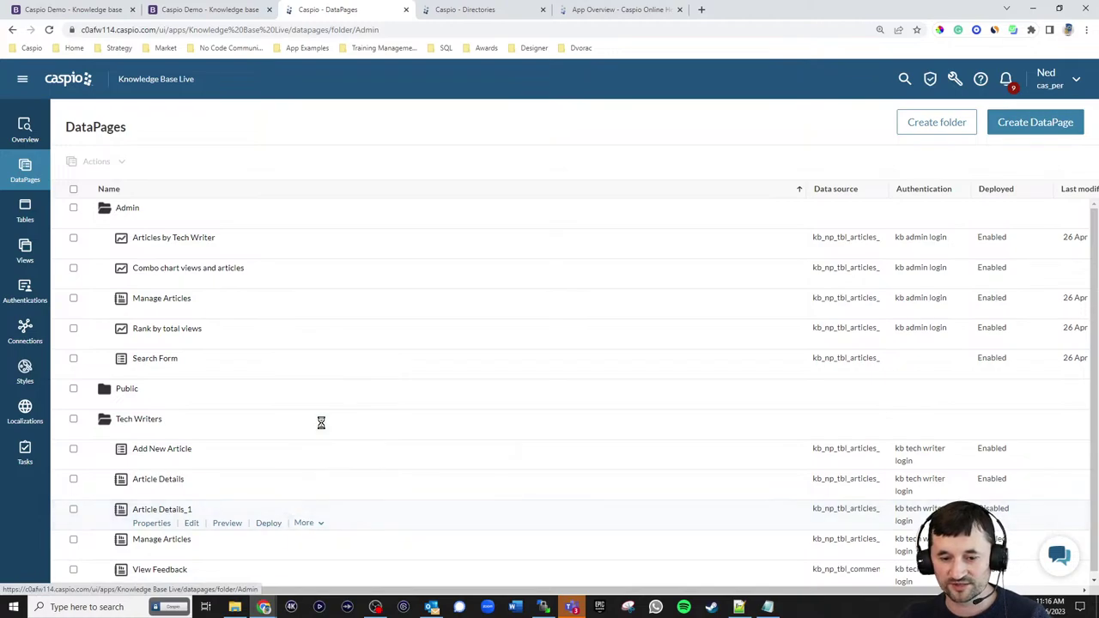
scroll(464, 305, up, 1)
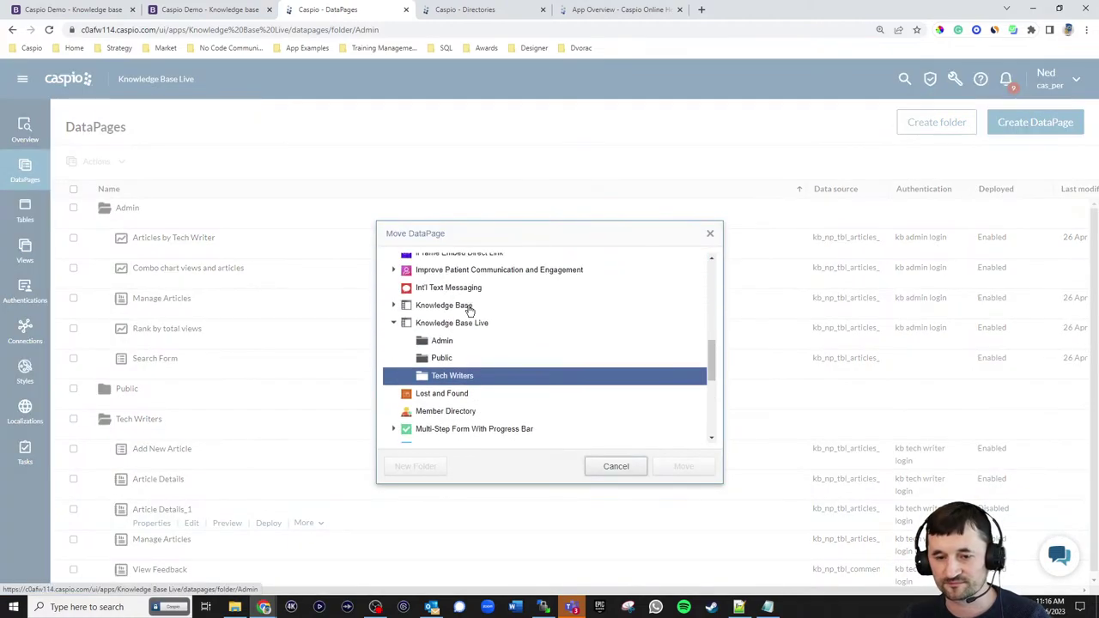
click(442, 341)
click(692, 475)
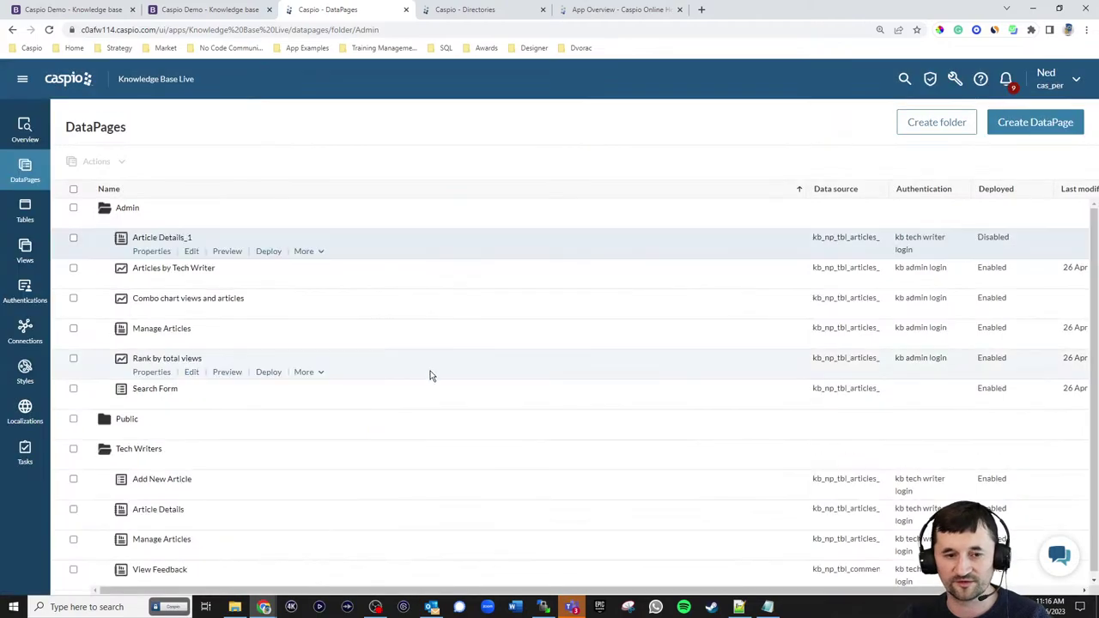
click(194, 251)
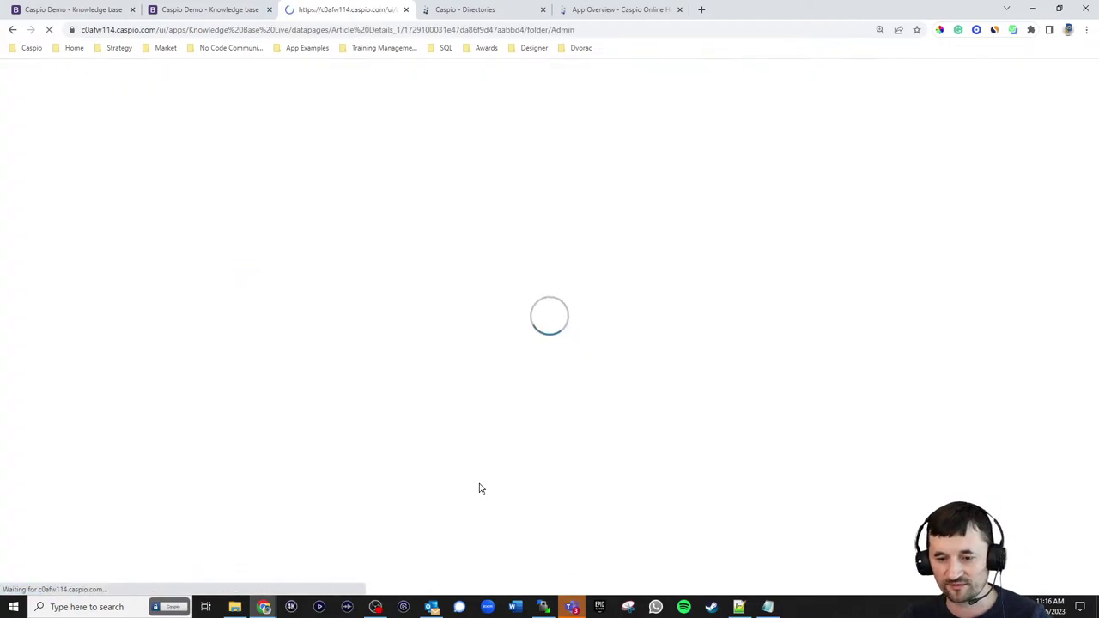
click(434, 464)
- Rename the copy to Article Details and require the kb admin login
click(339, 203)
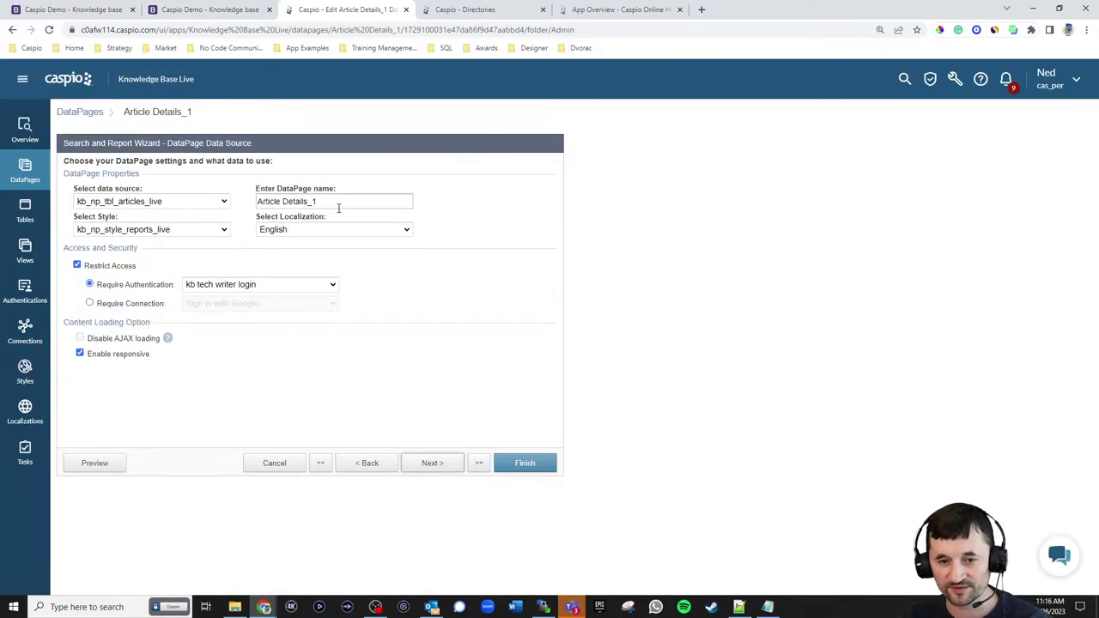
key(BackSpace)
key(BackSpace)
click(238, 286)
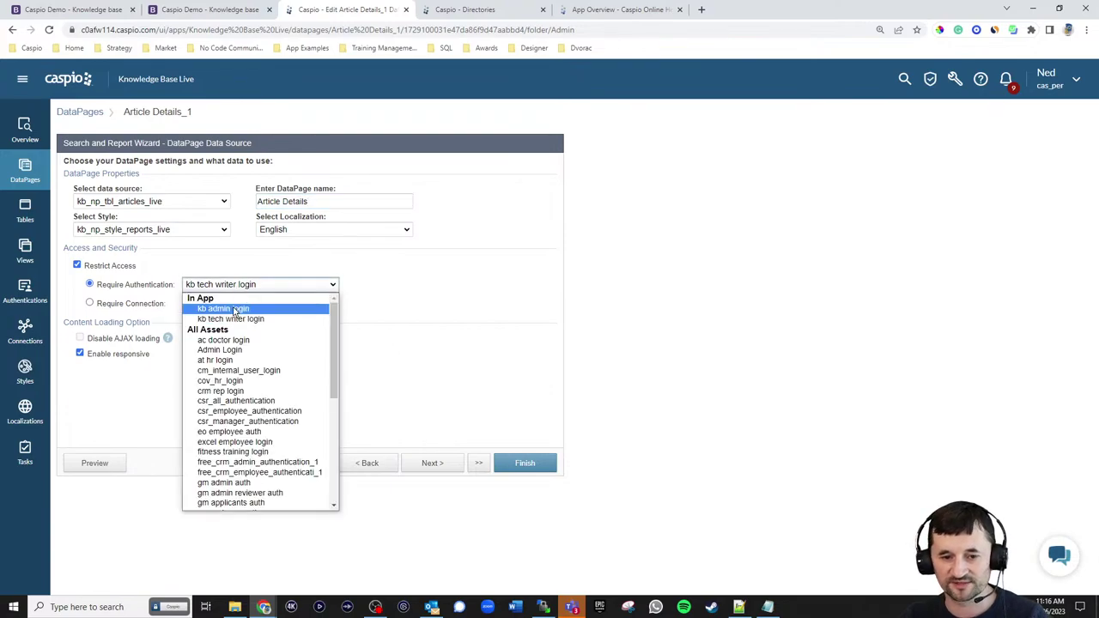
click(234, 309)
click(420, 464)
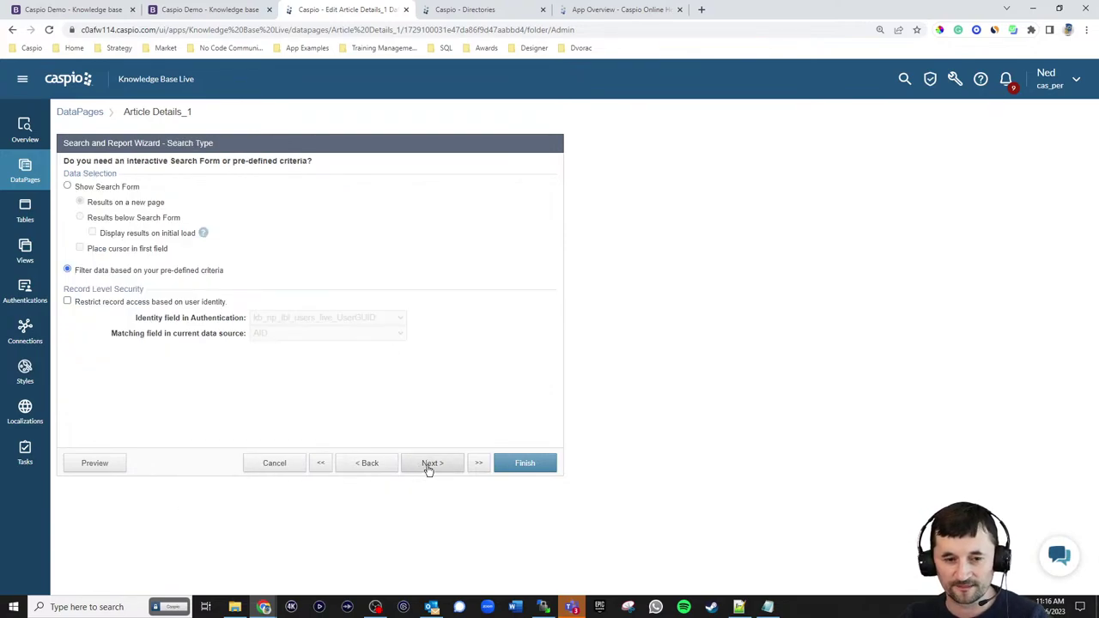
- Add Submitted_By_ID to the details page as a lookup dropdown
click(426, 468)
click(427, 469)
click(429, 468)
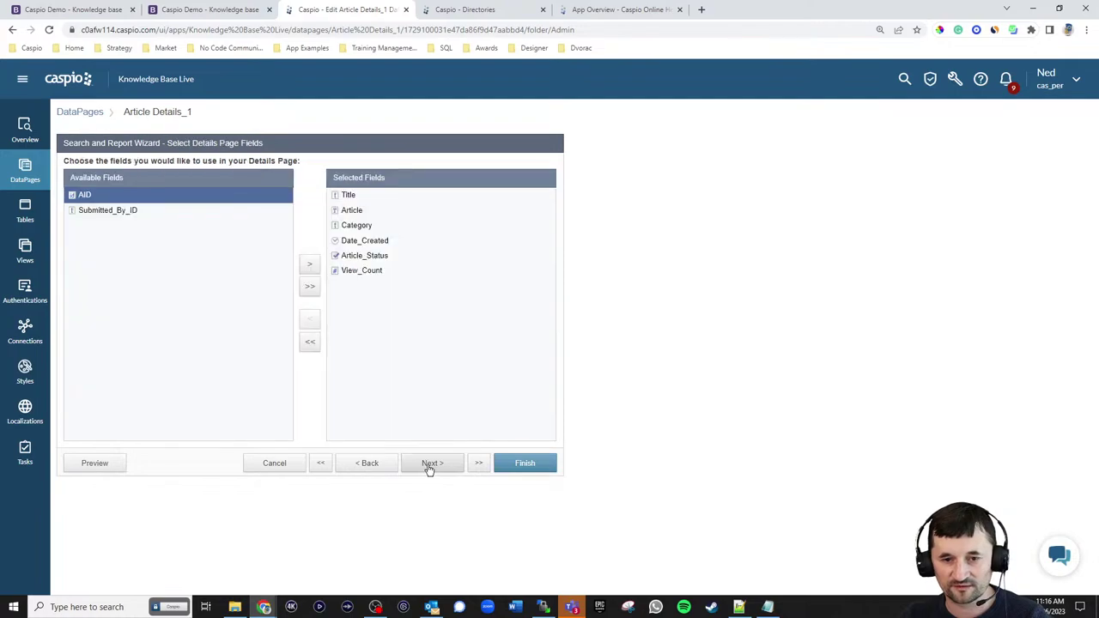
click(122, 211)
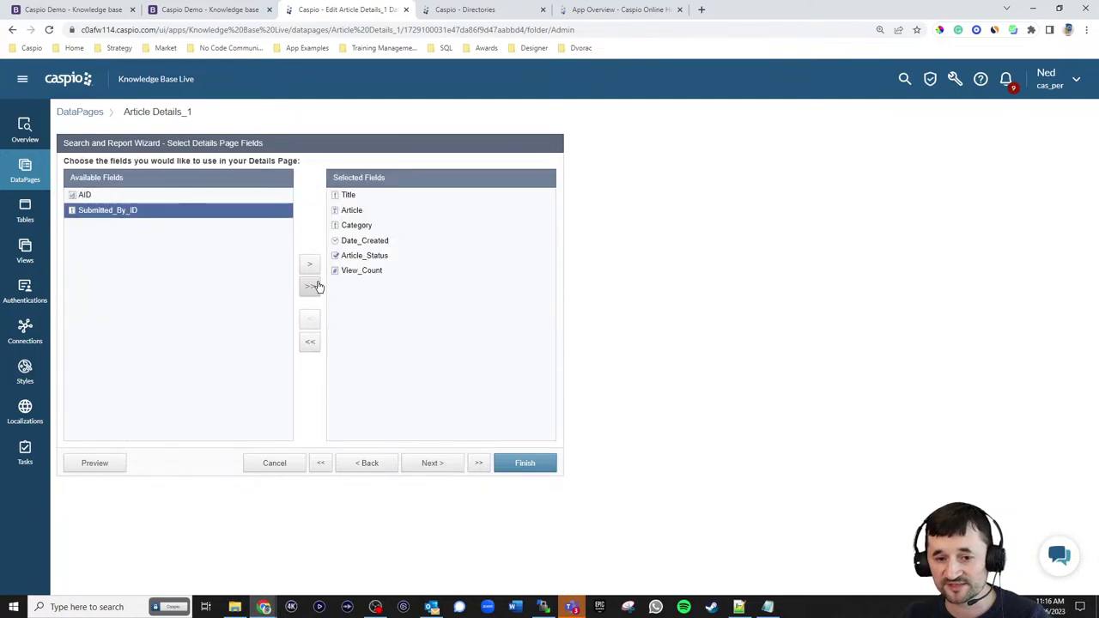
click(310, 264)
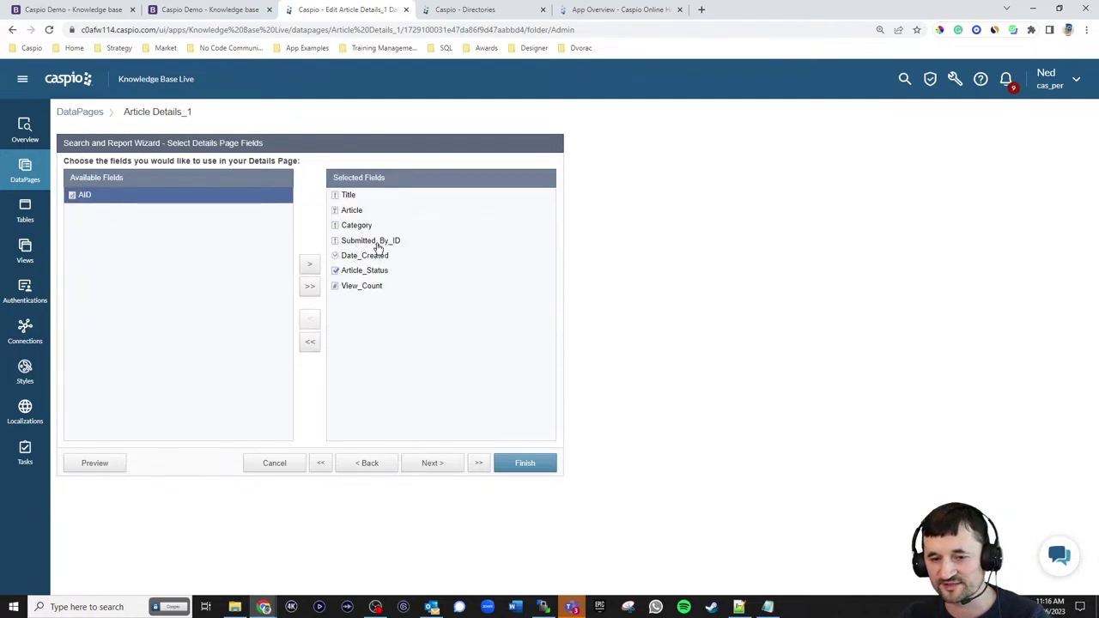
click(435, 466)
click(110, 322)
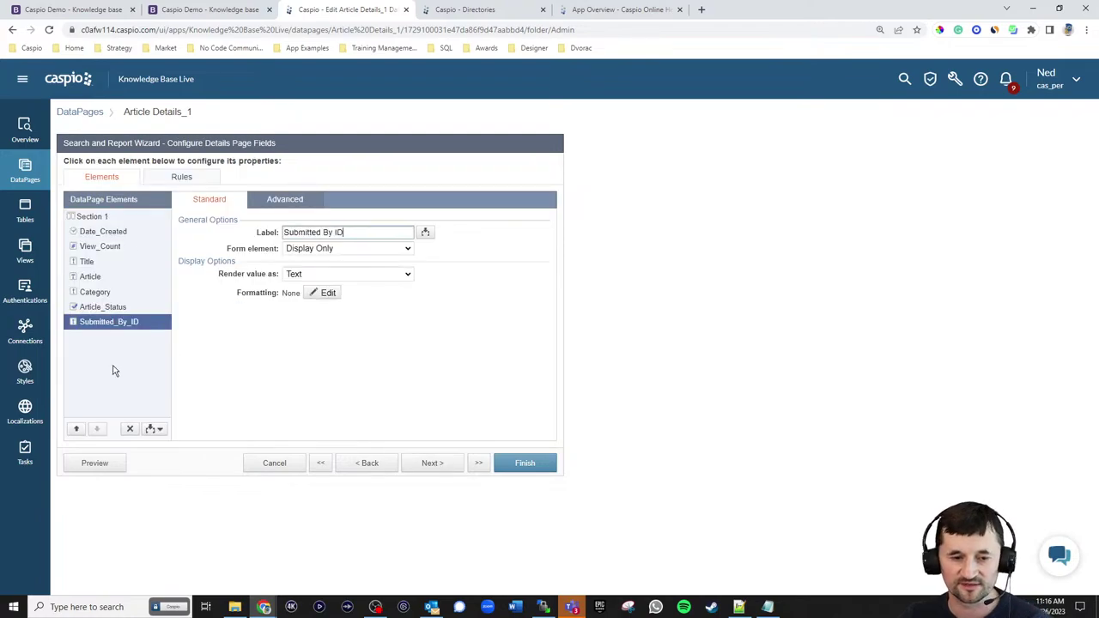
click(320, 248)
click(316, 311)
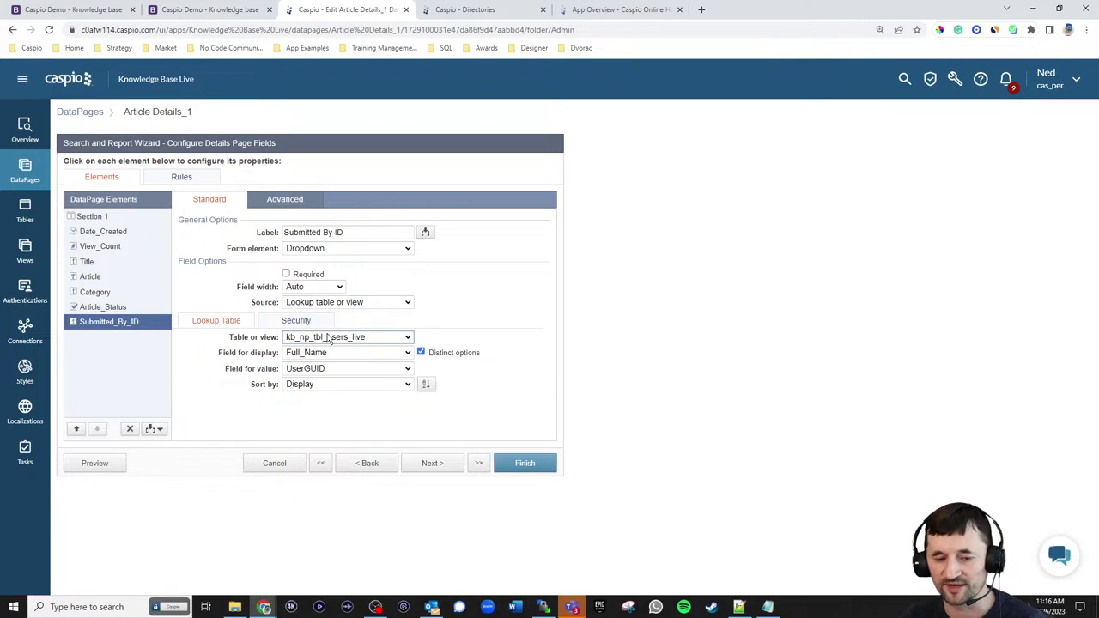
click(101, 309)
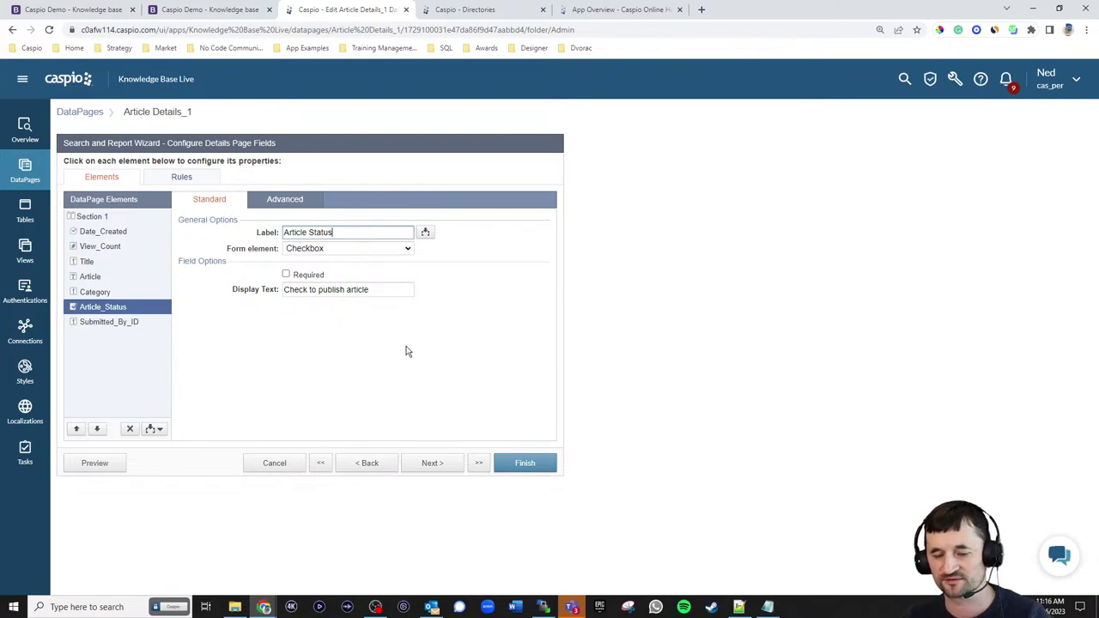
- Finish the Article Details DataPage, set its deployment to Enabled, and copy the embed code
click(519, 466)
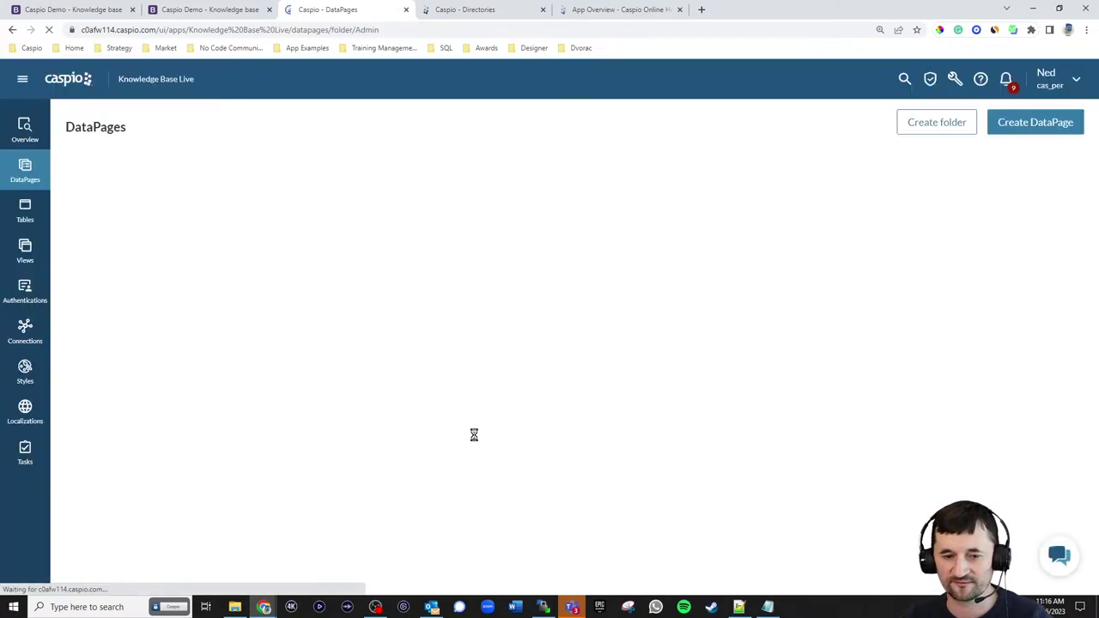
click(268, 252)
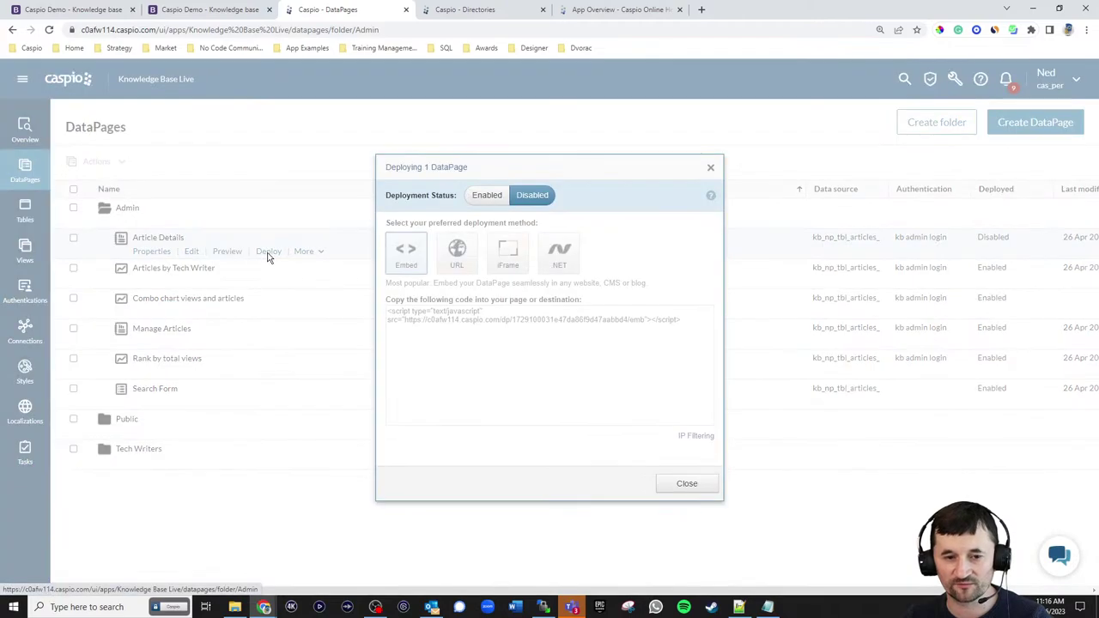
click(489, 197)
click(448, 316)
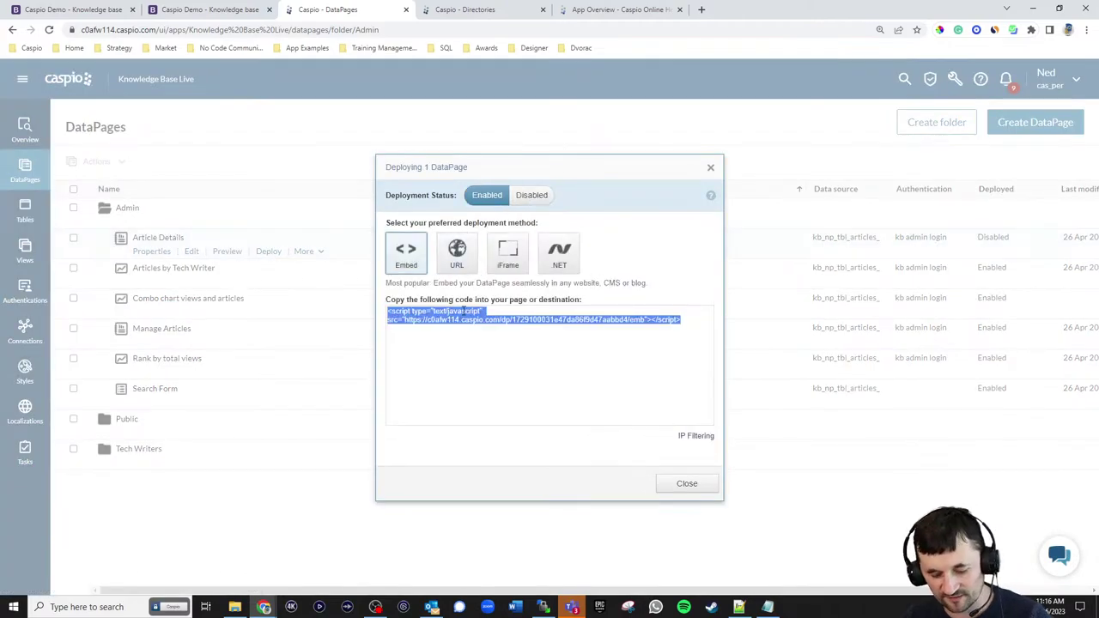
click(687, 484)
key(alt+Tab)
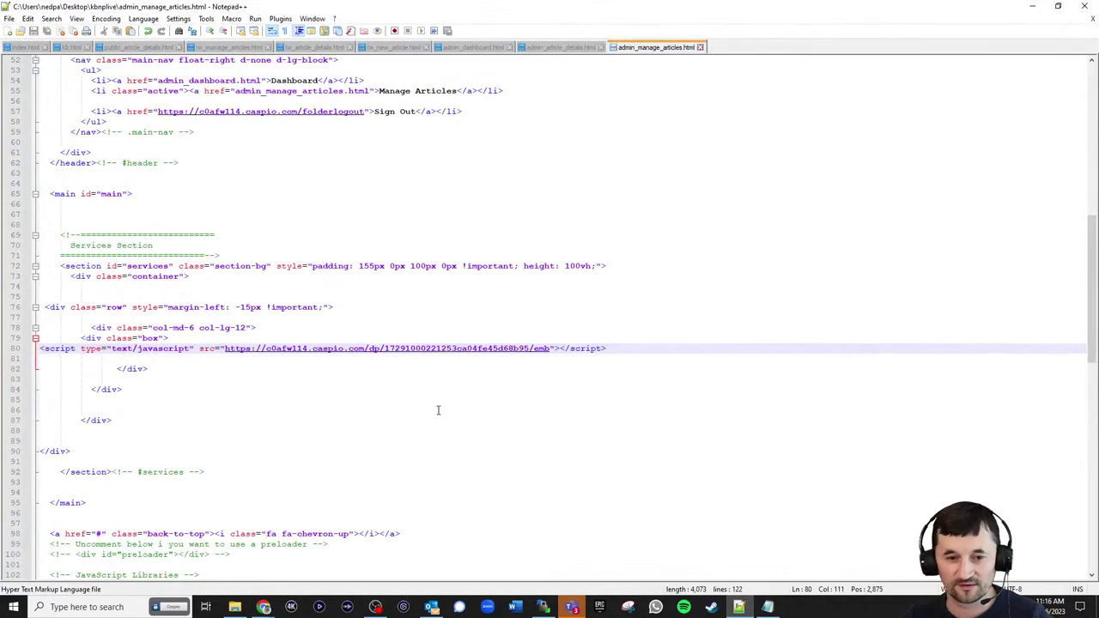
- Replace the Article Details placeholder on line 80 of admin_article_details.html with the Caspio embed script
click(559, 48)
drag(130, 318, 39, 318)
key(ctrl+v)
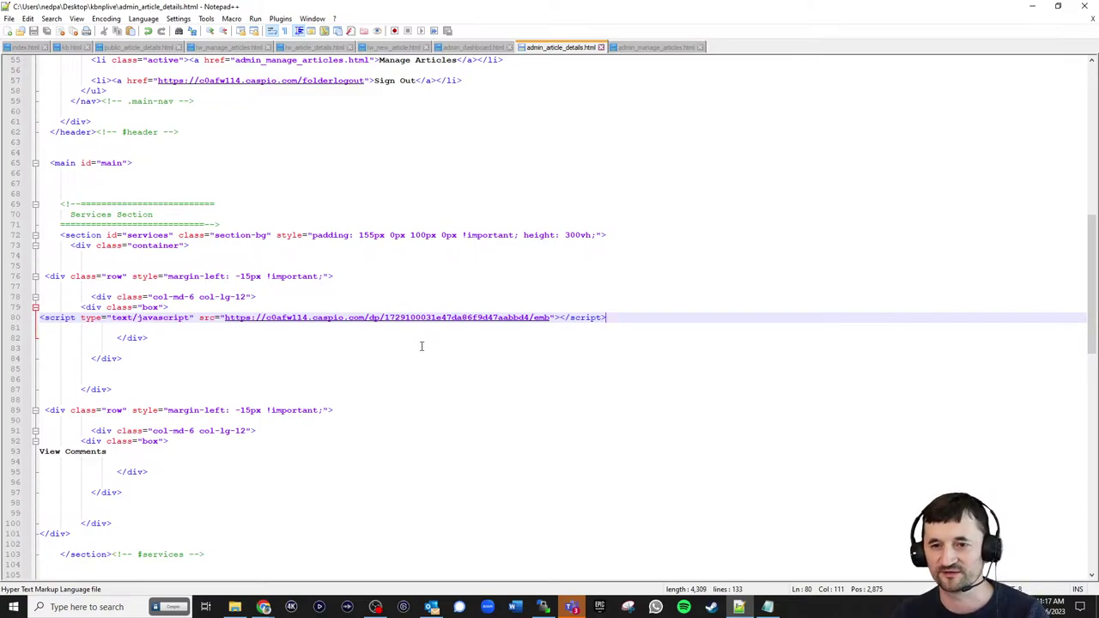
click(543, 607)
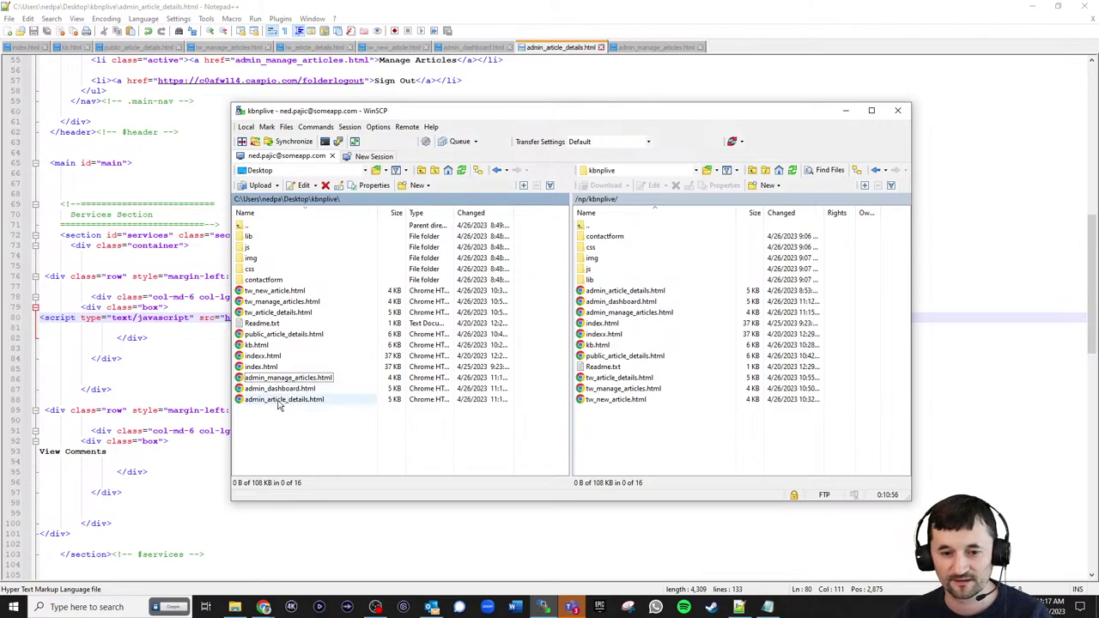
- Upload admin_article_details.html to the server and reload the NEWBIZ article details page
drag(282, 400, 695, 444)
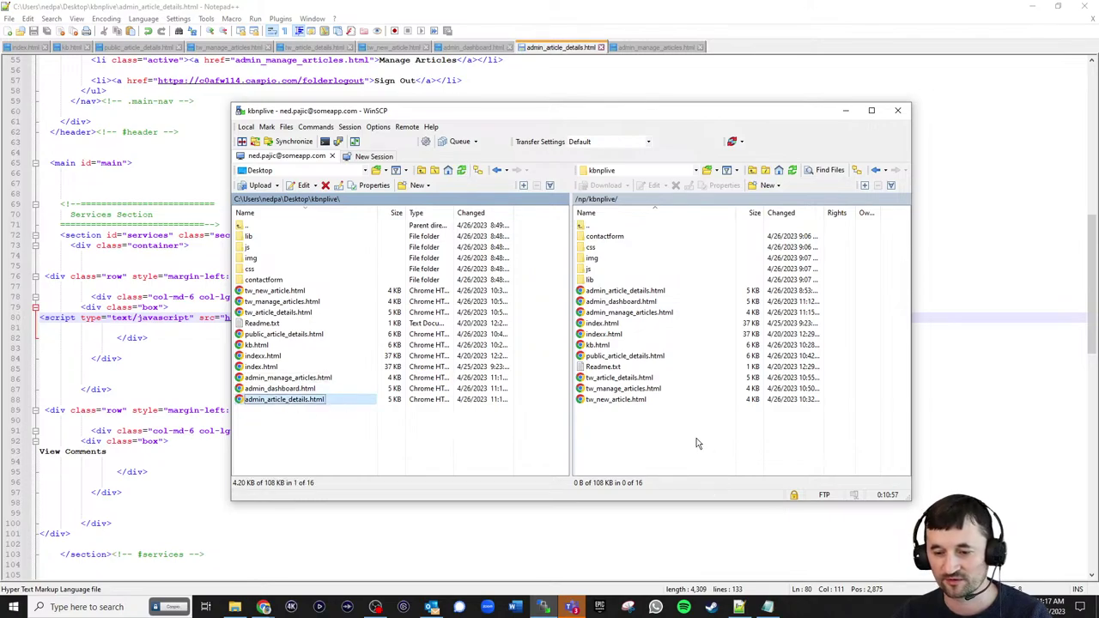
click(1033, 6)
click(223, 9)
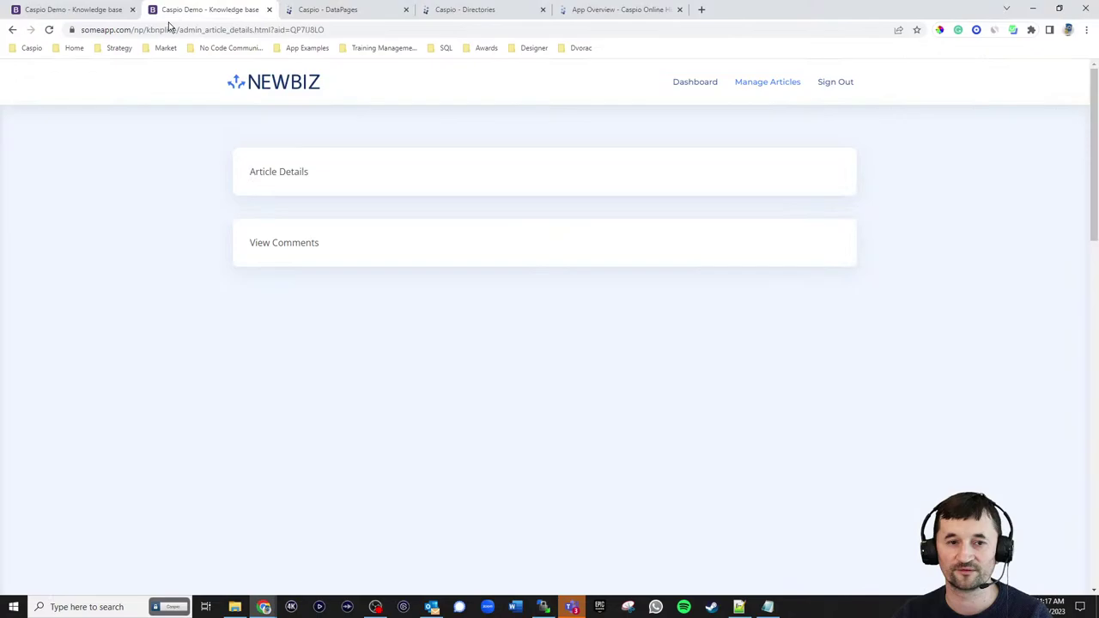
click(49, 29)
scroll(755, 297, down, 1)
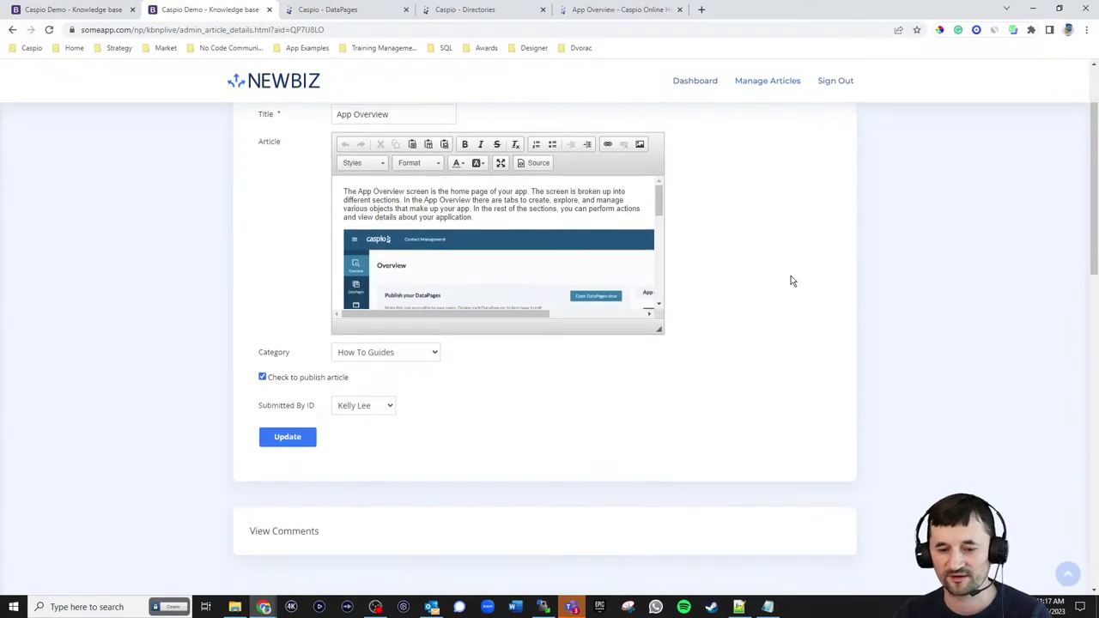
click(383, 398)
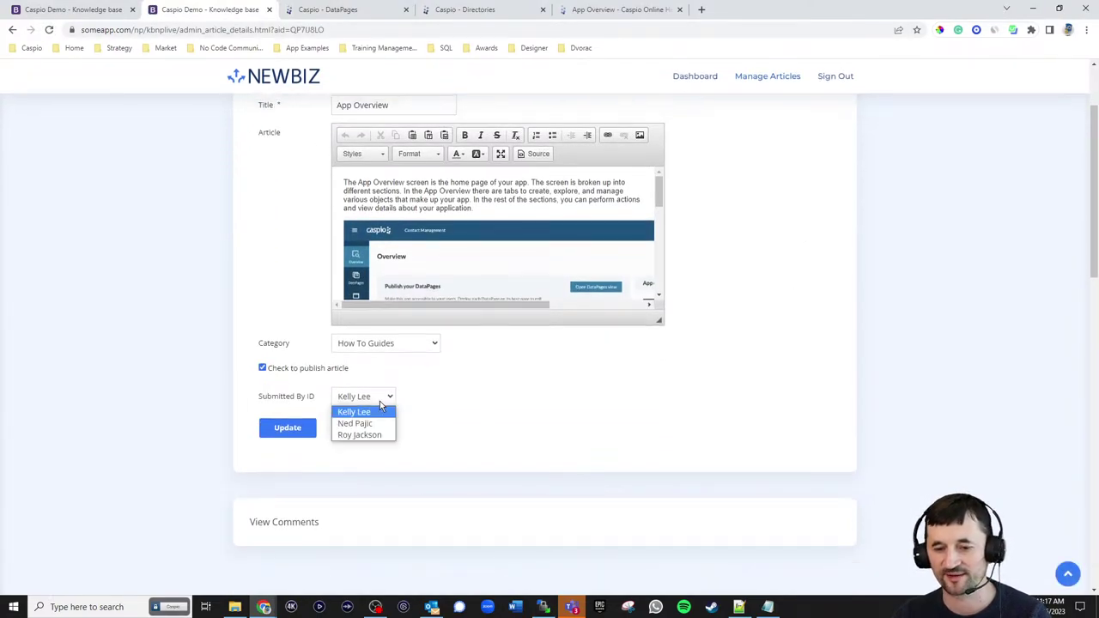
click(574, 409)
scroll(730, 395, up, 1)
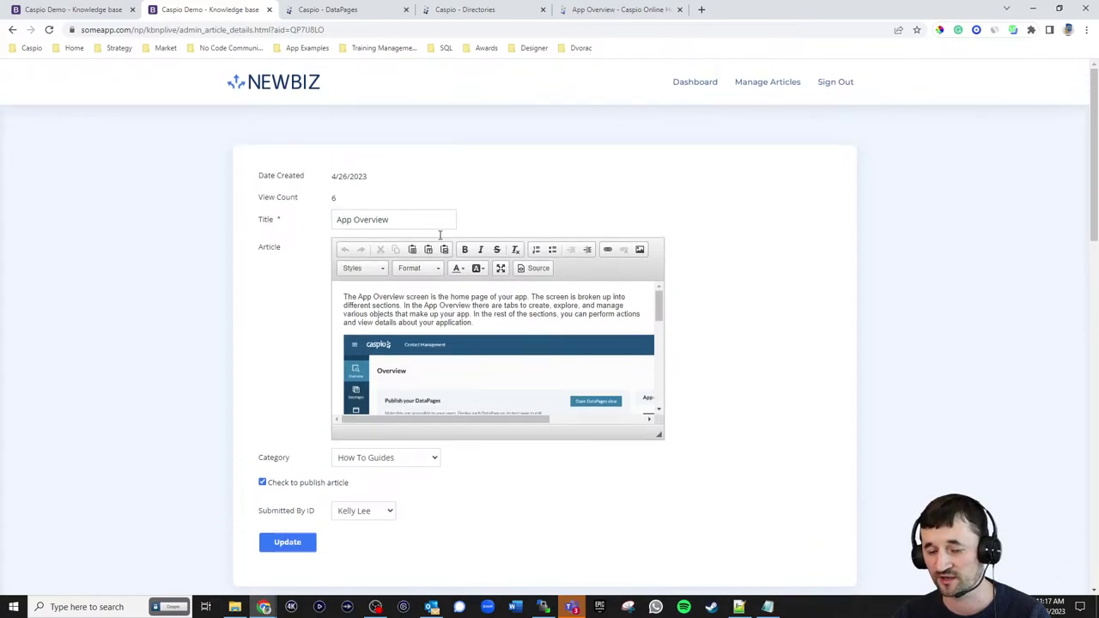
scroll(579, 409, down, 2)
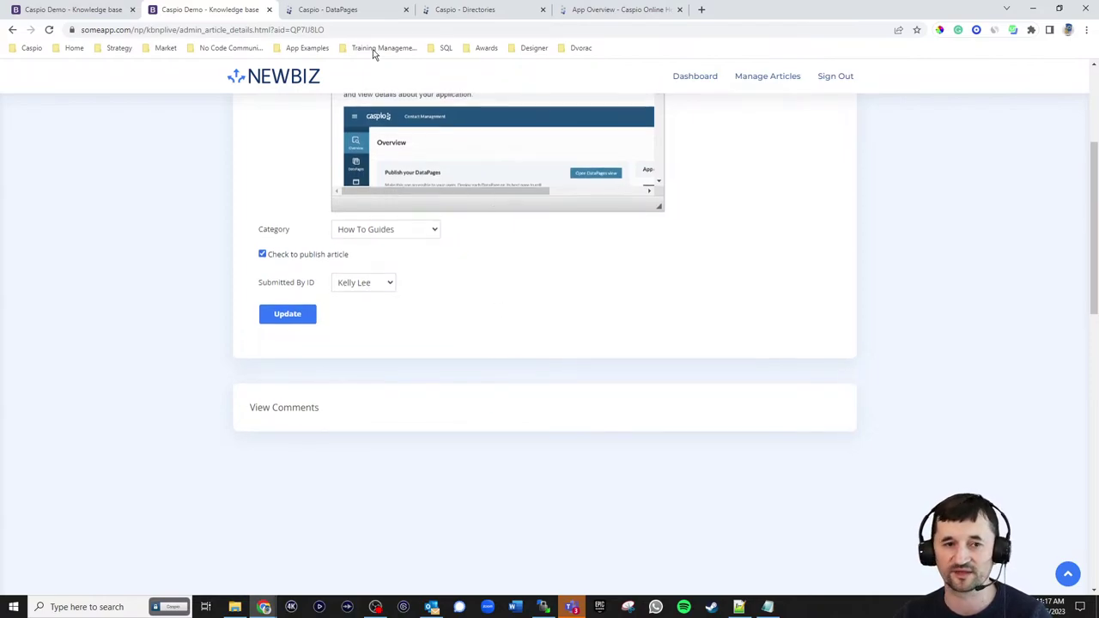
click(322, 10)
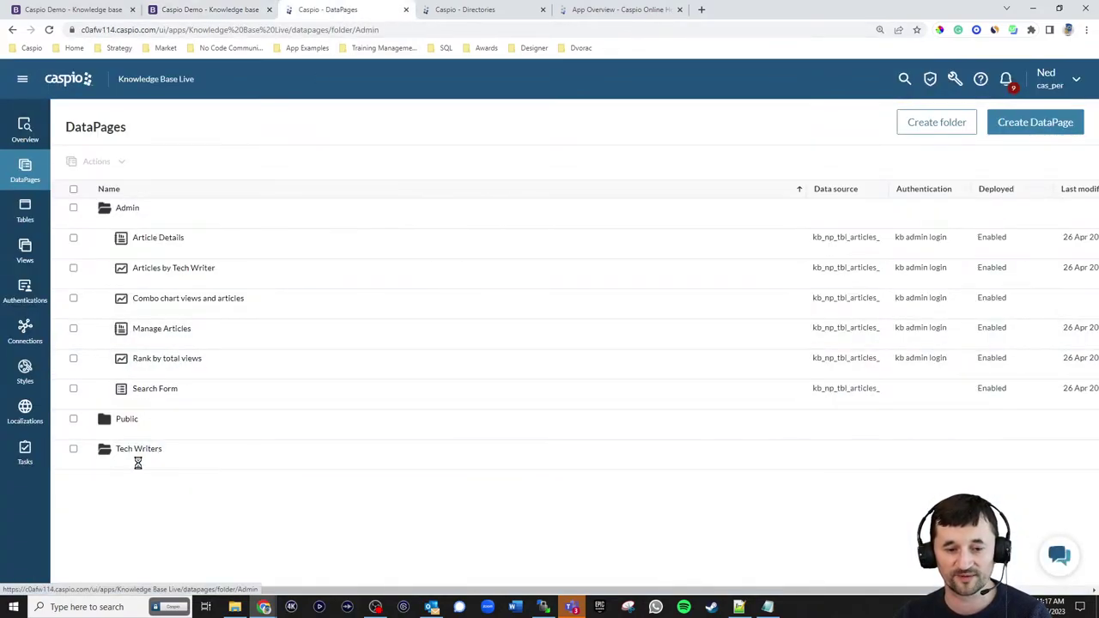
- Move the View Feedback_1 DataPage from the Tech Writers folder into Knowledge Base Live > Admin
click(131, 462)
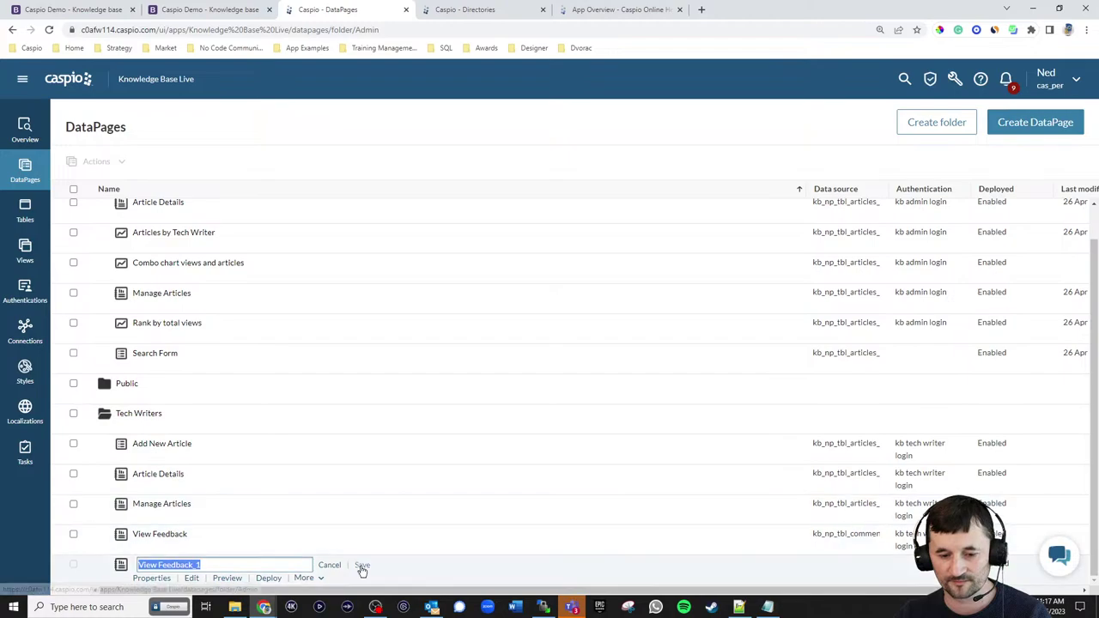
click(360, 565)
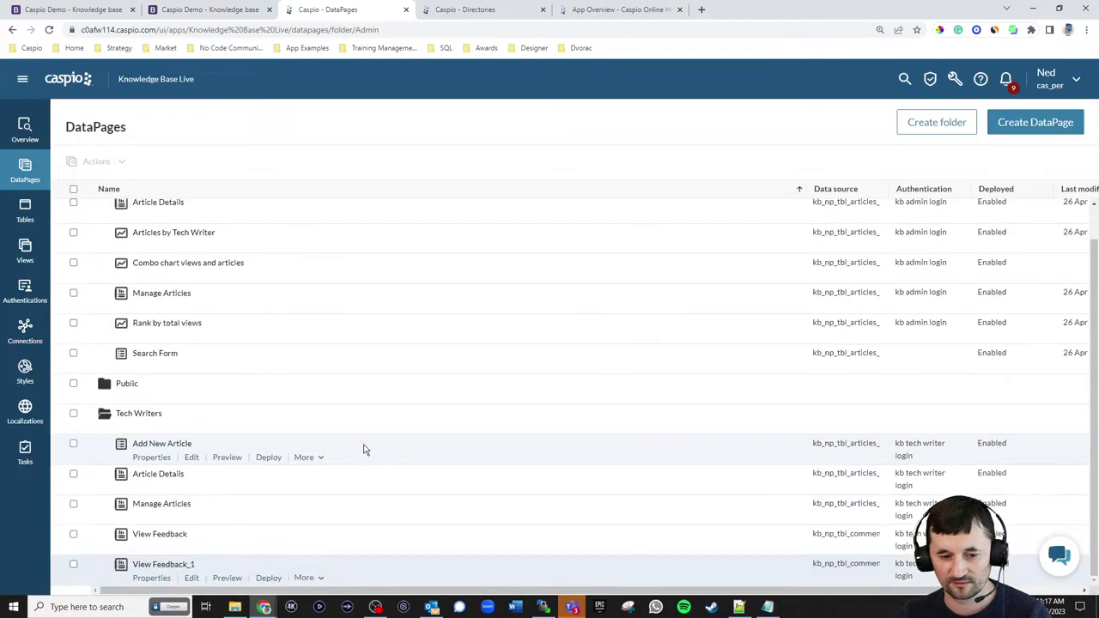
click(318, 579)
click(319, 461)
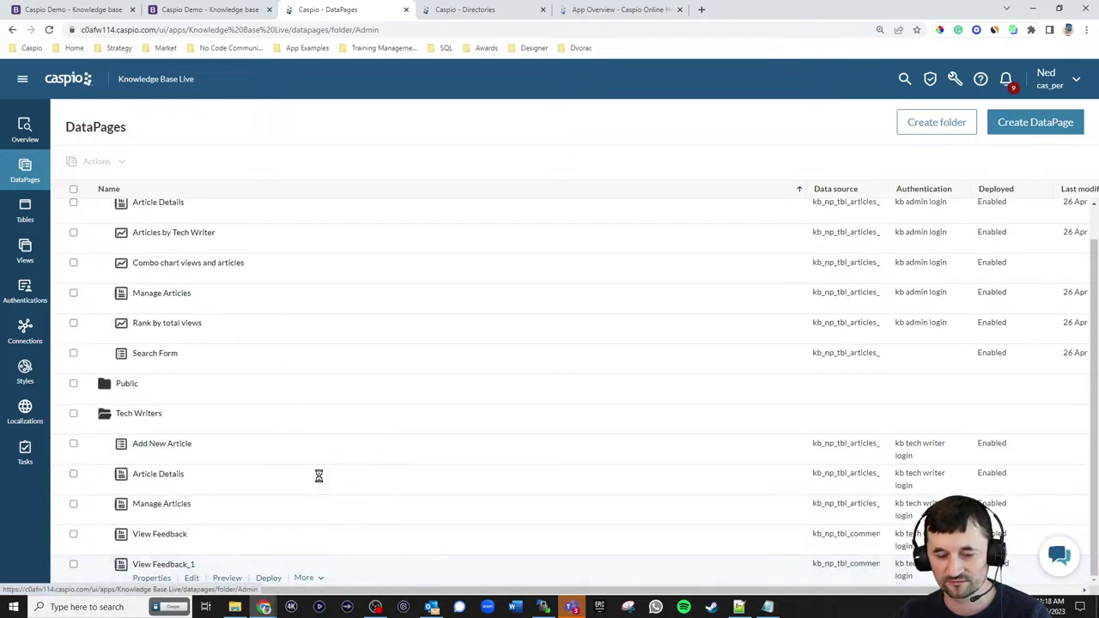
scroll(474, 305, up, 2)
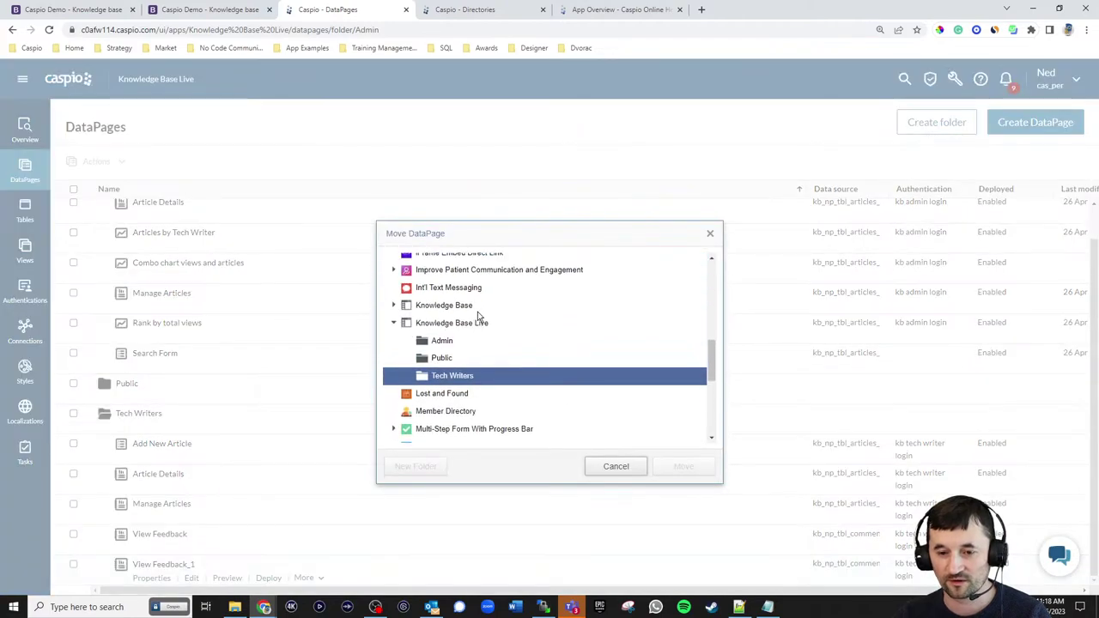
click(440, 341)
click(674, 468)
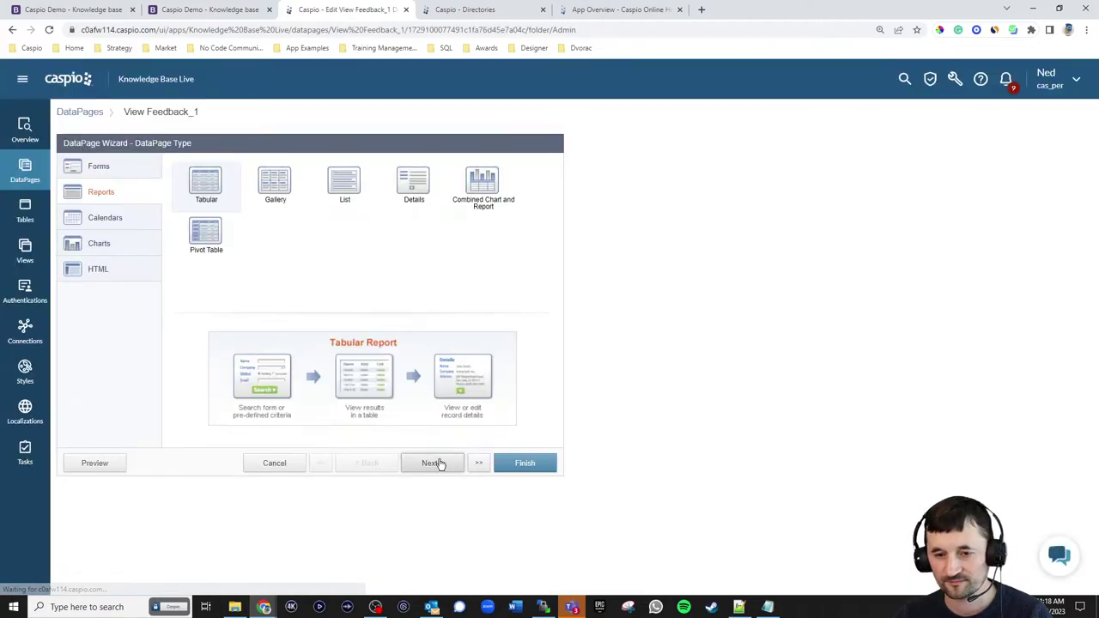
- Rename the copy to View Feedback and require the kb admin login, keeping the AID filter
click(434, 462)
click(346, 201)
key(BackSpace)
key(BackSpace)
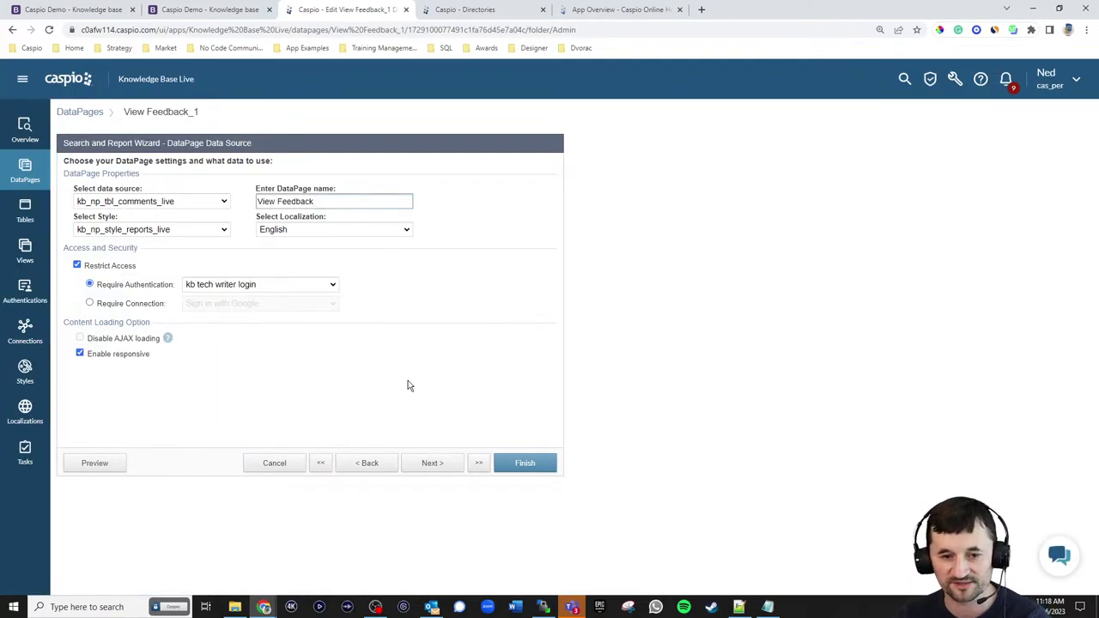
click(254, 284)
click(244, 308)
click(429, 465)
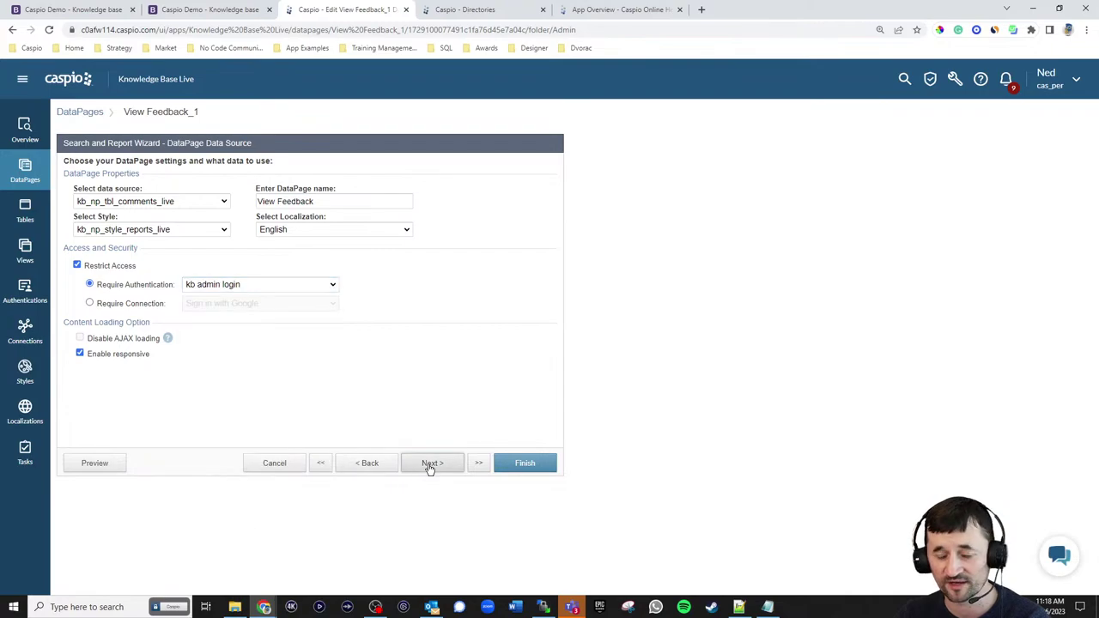
click(430, 465)
click(429, 465)
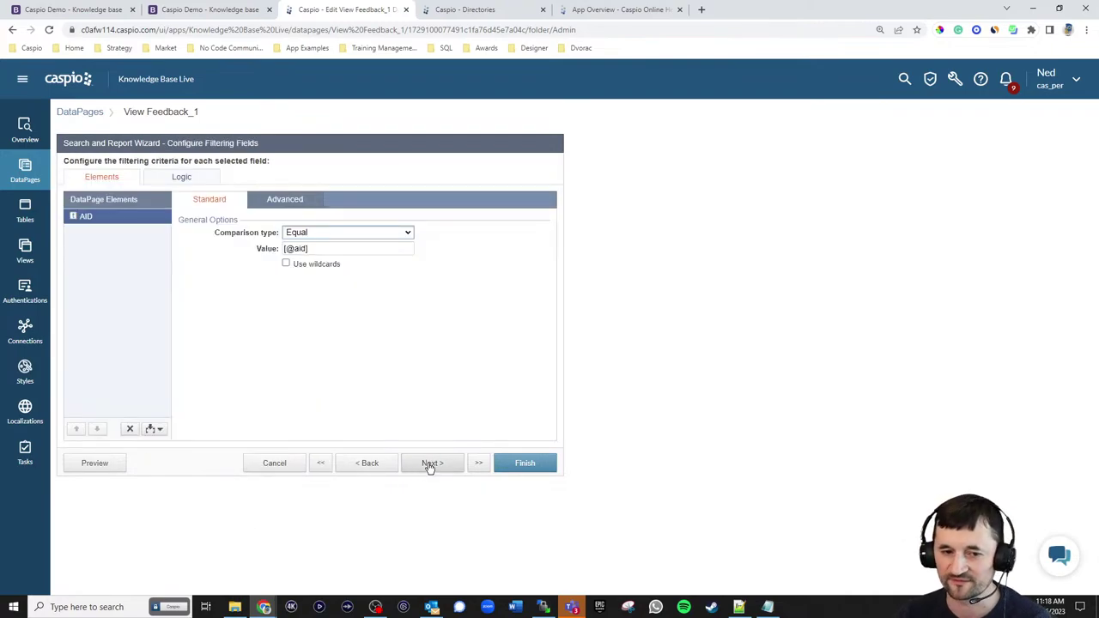
click(429, 465)
click(430, 465)
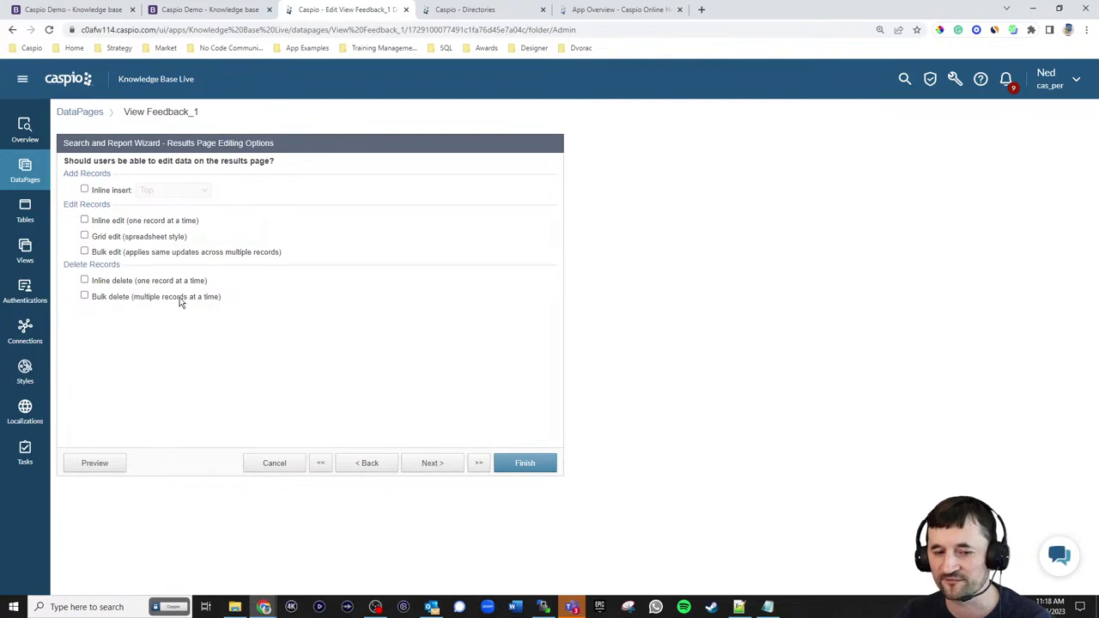
- Enable inline record deletion, keep Helpful, Comment and Date_Submitted fields, and finish the DataPage
click(85, 280)
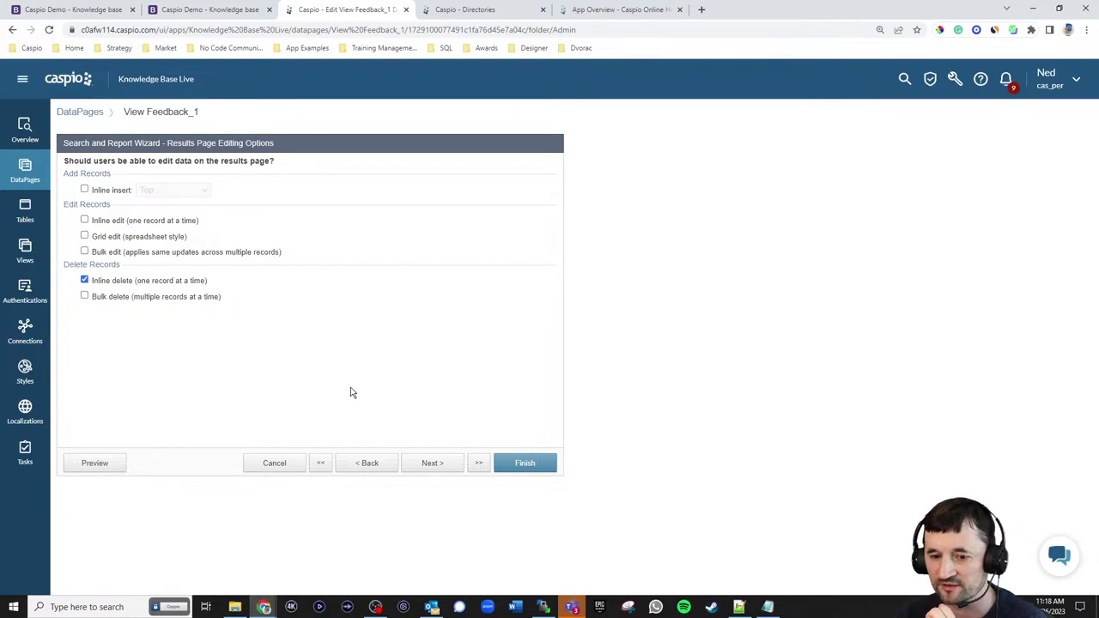
click(432, 464)
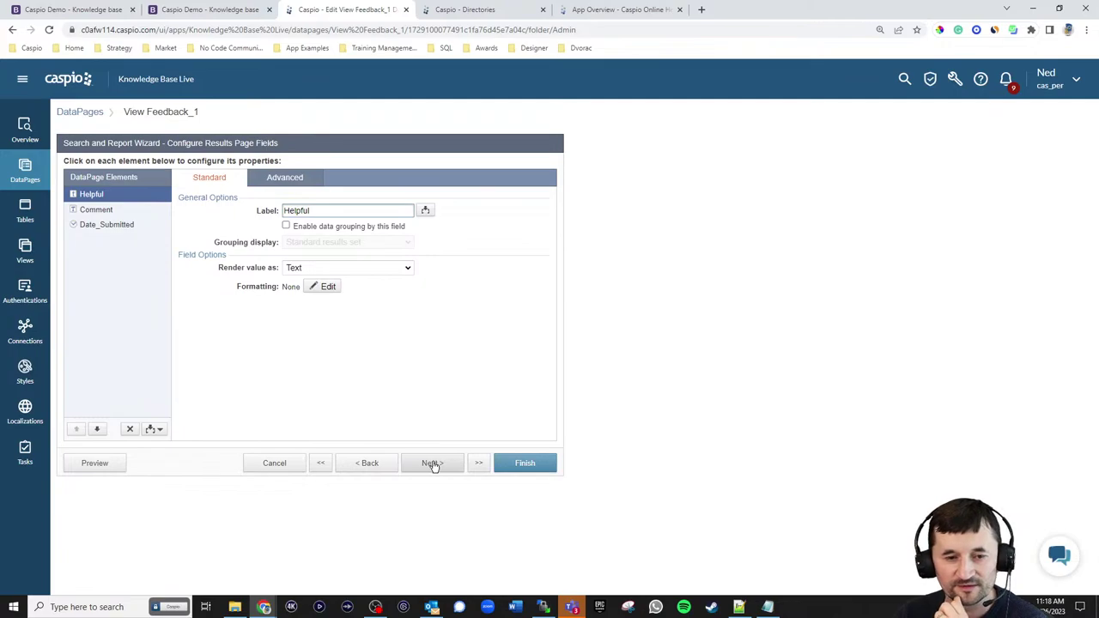
click(432, 464)
click(432, 464)
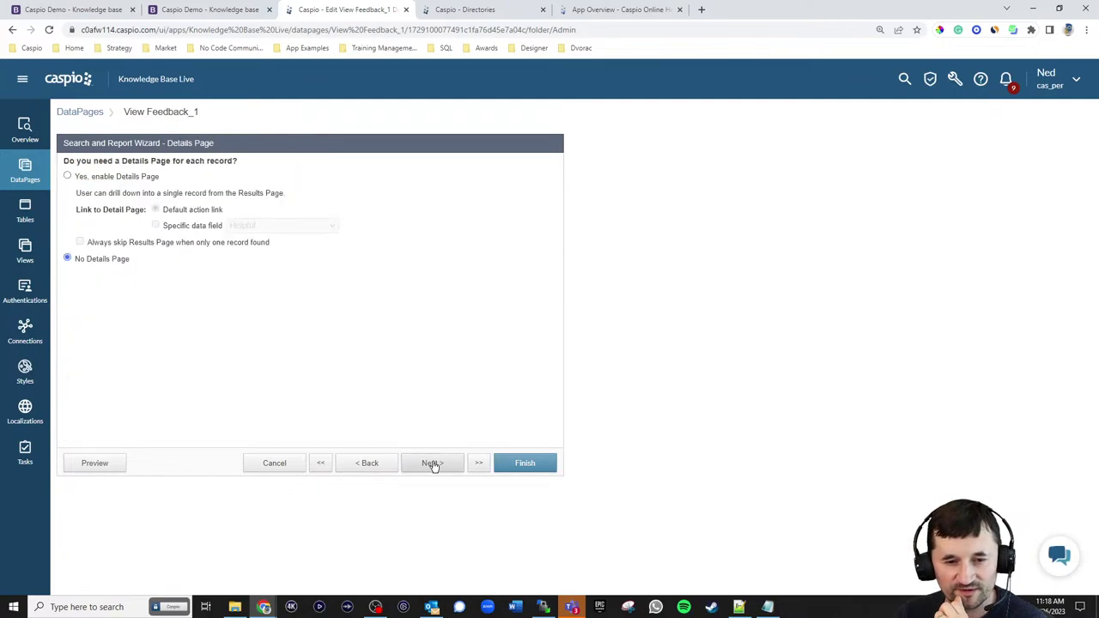
click(505, 462)
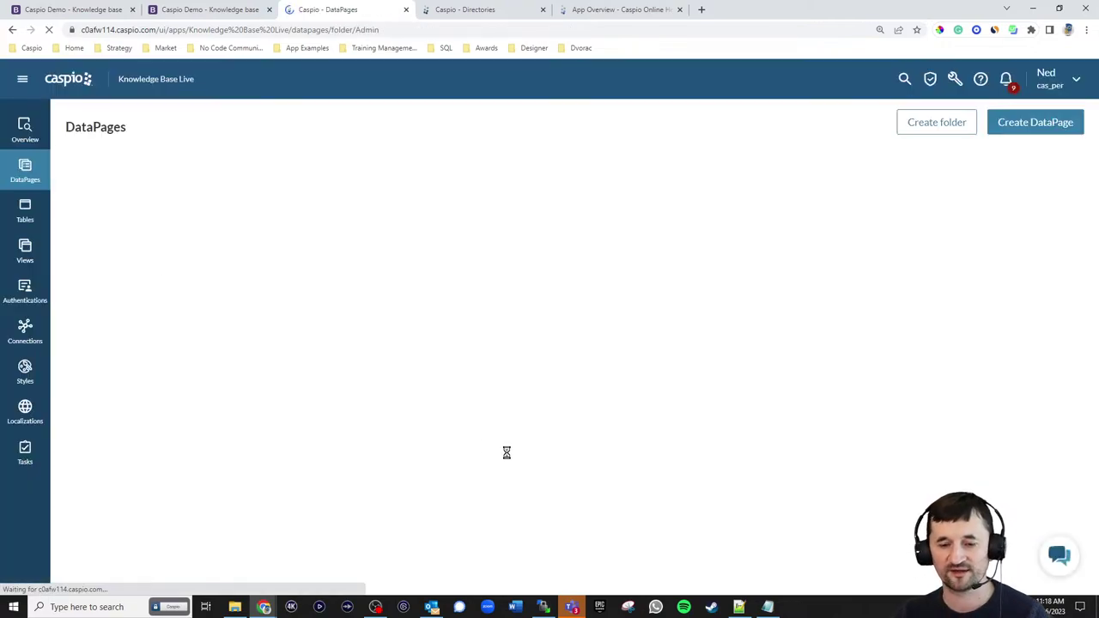
- Deploy View Feedback with status Enabled and copy its embed code
click(268, 432)
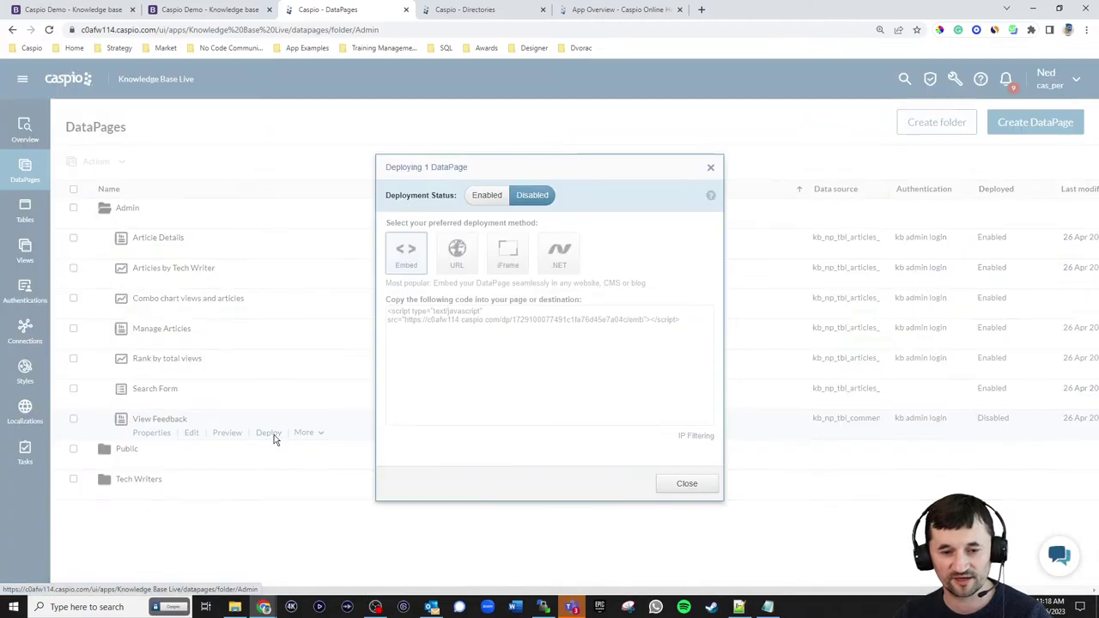
click(487, 197)
click(469, 319)
key(ctrl+c)
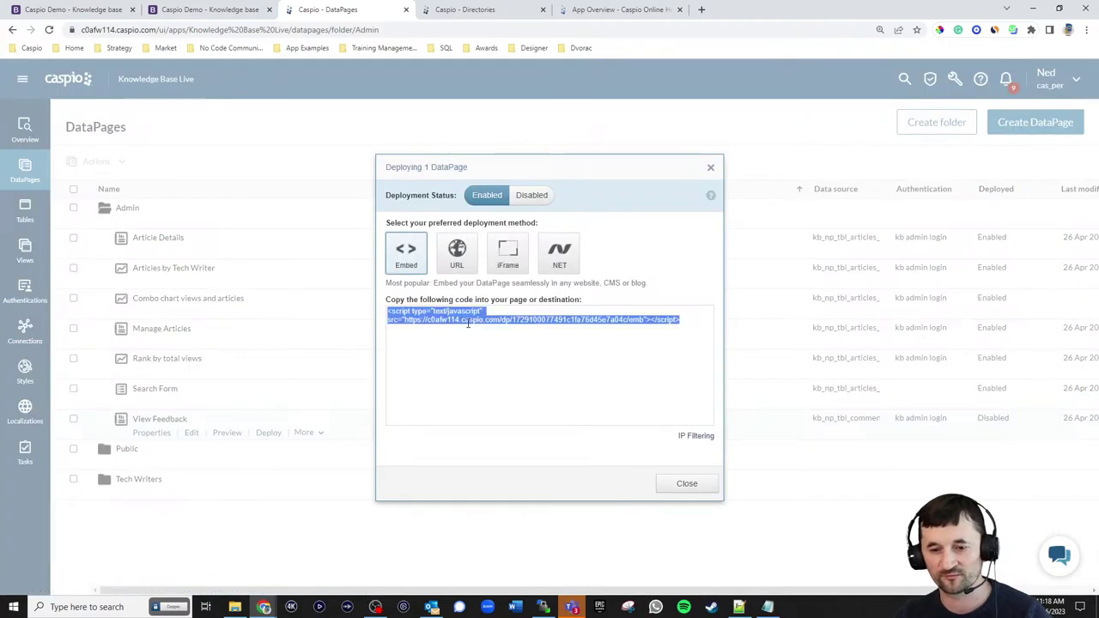
click(709, 488)
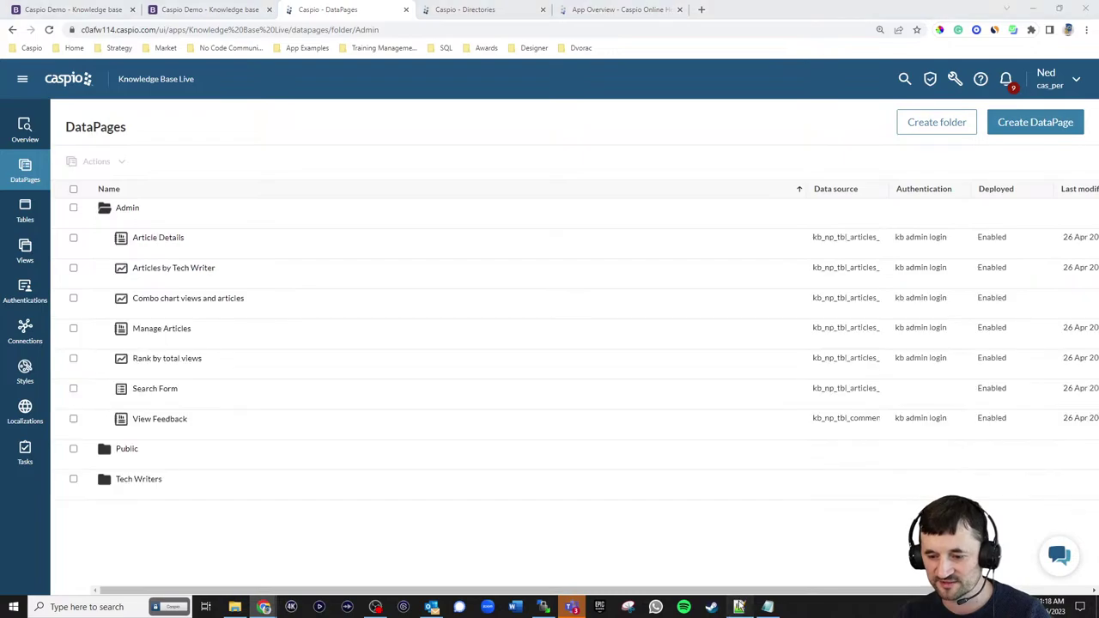
- Replace the View Comments placeholder on line 93 with the View Feedback embed script
key(alt+Tab)
drag(126, 452, 43, 456)
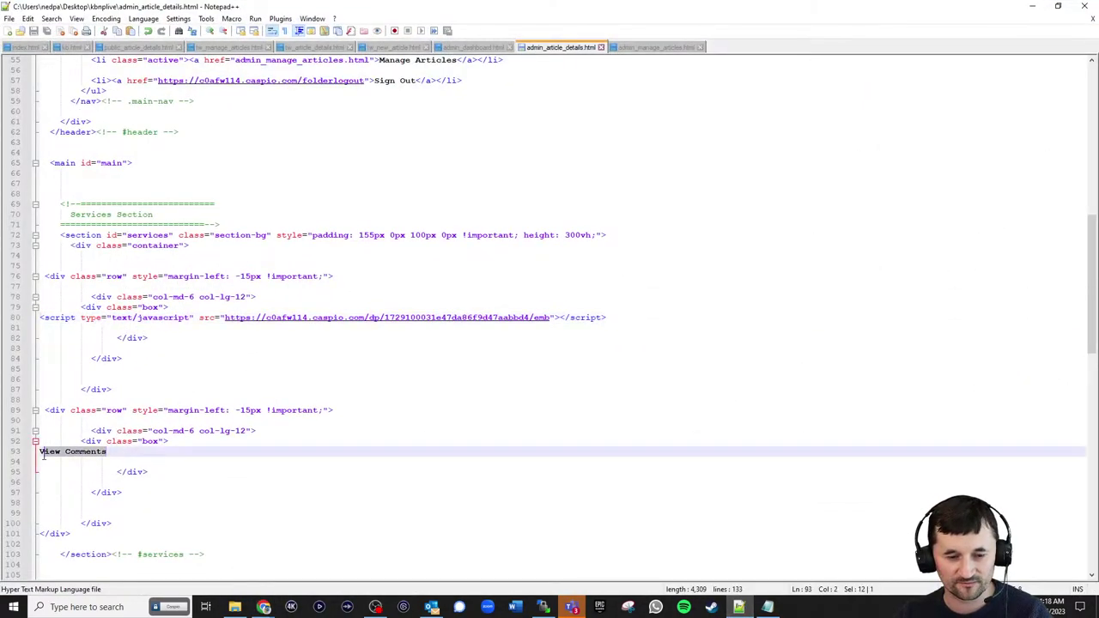
key(BackSpace)
key(BackSpace)
key(ctrl+v)
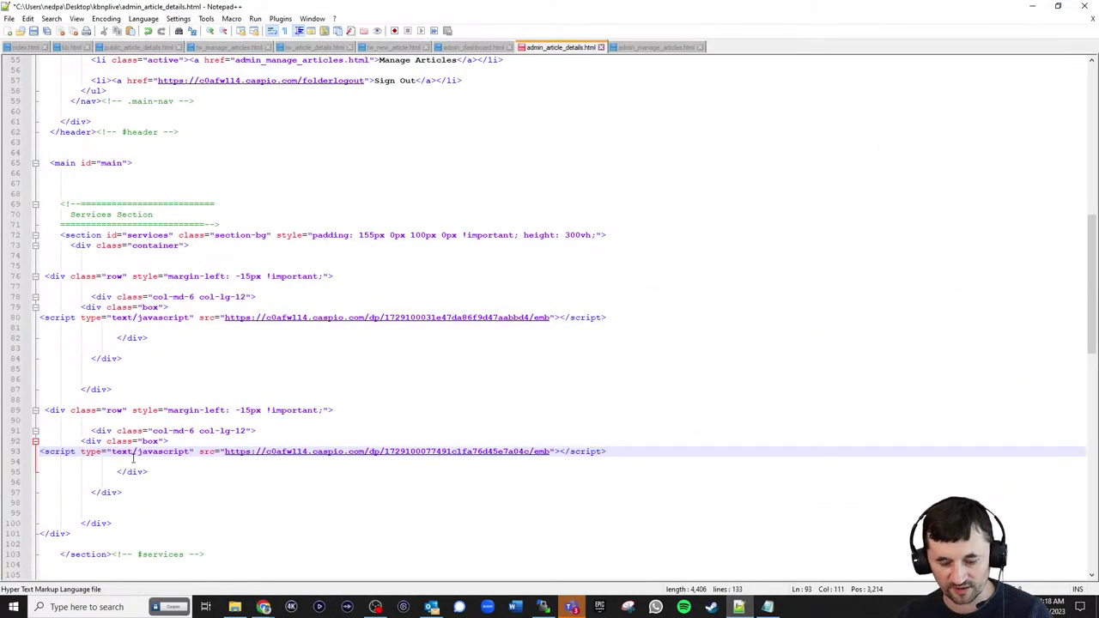
- Upload admin_article_details.html to the remote site folder in WinSCP
click(543, 607)
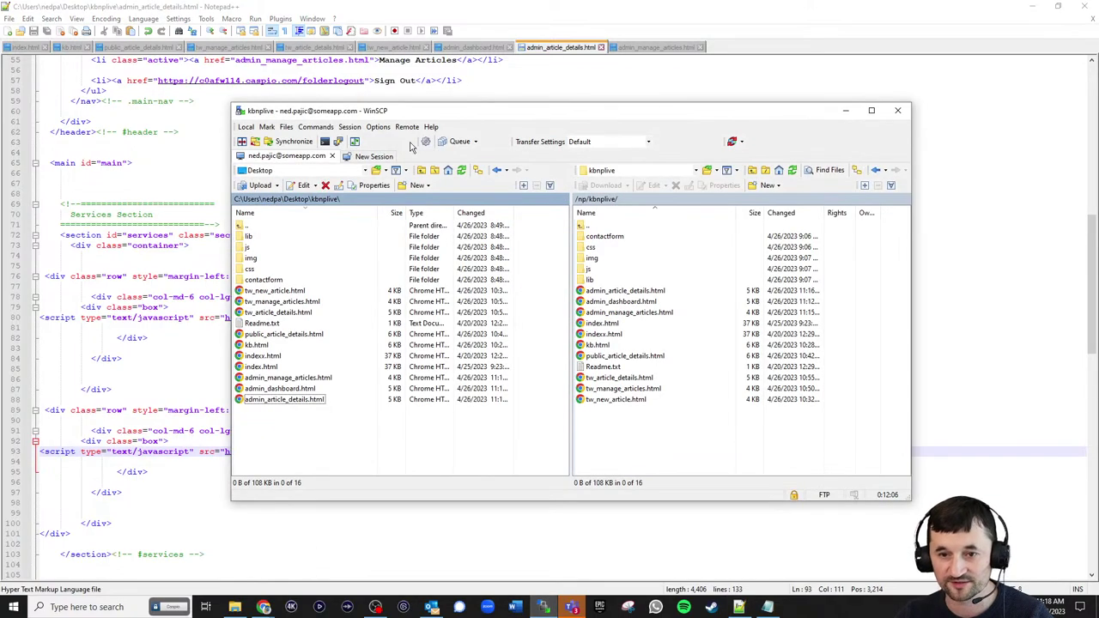
drag(284, 400, 613, 449)
click(1030, 10)
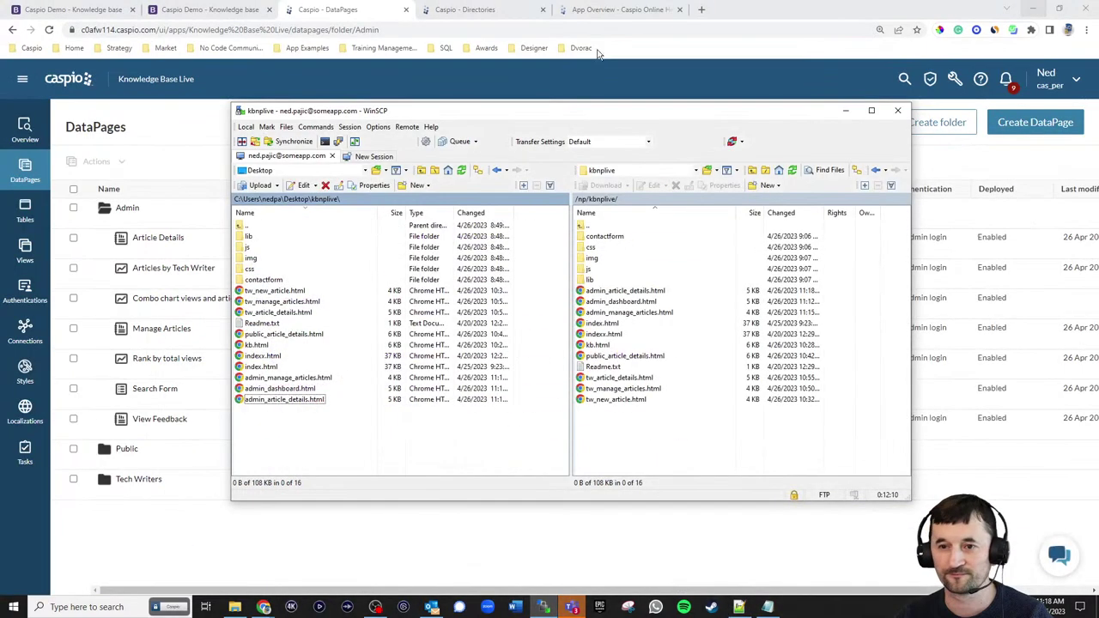
click(282, 26)
- Reload the NEWBIZ article details page and check the comment with its Delete option
click(231, 9)
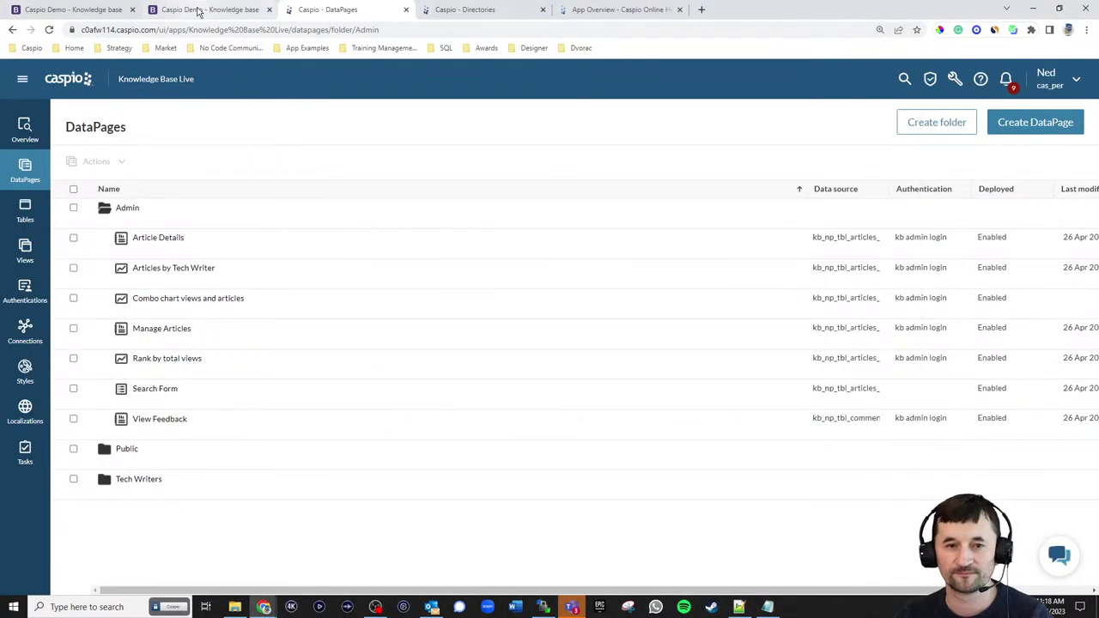
click(49, 29)
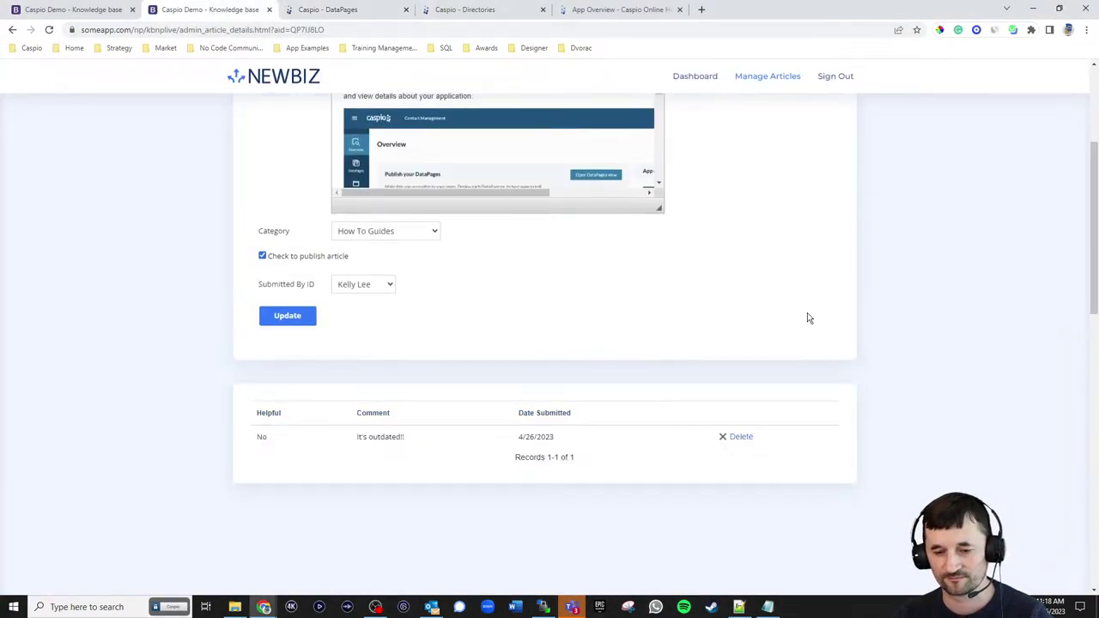
scroll(868, 314, up, 5)
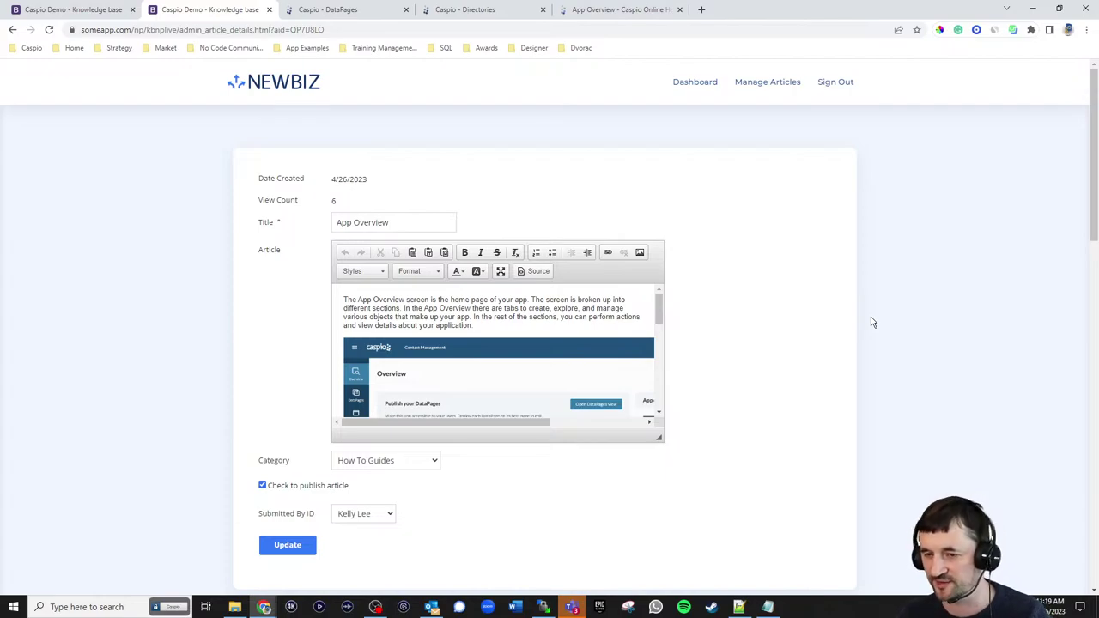
scroll(910, 286, down, 3)
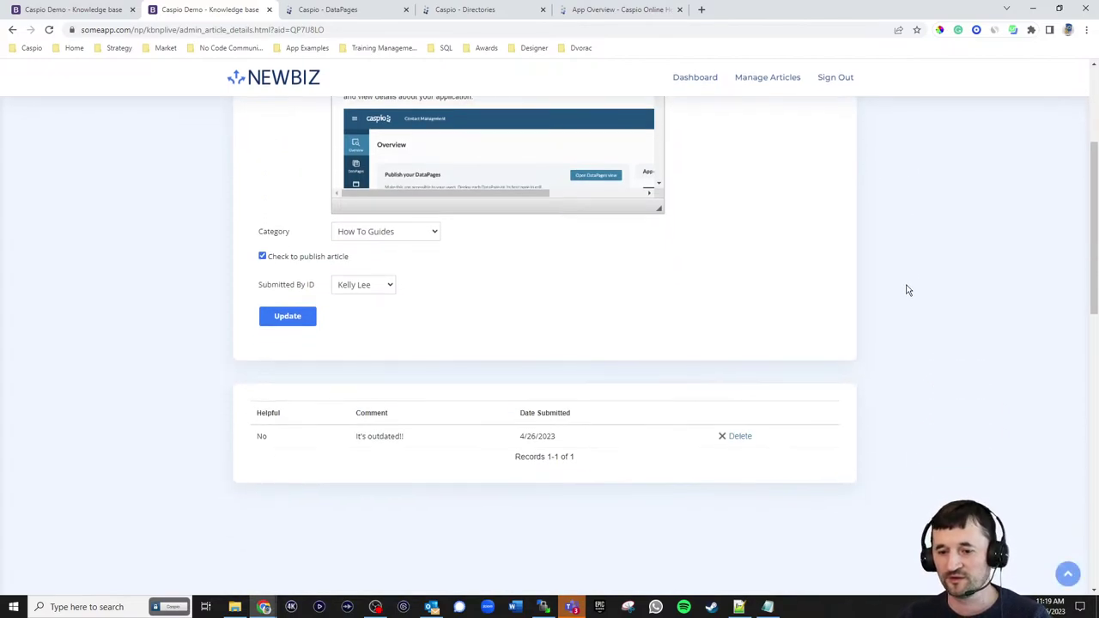
scroll(902, 302, up, 2)
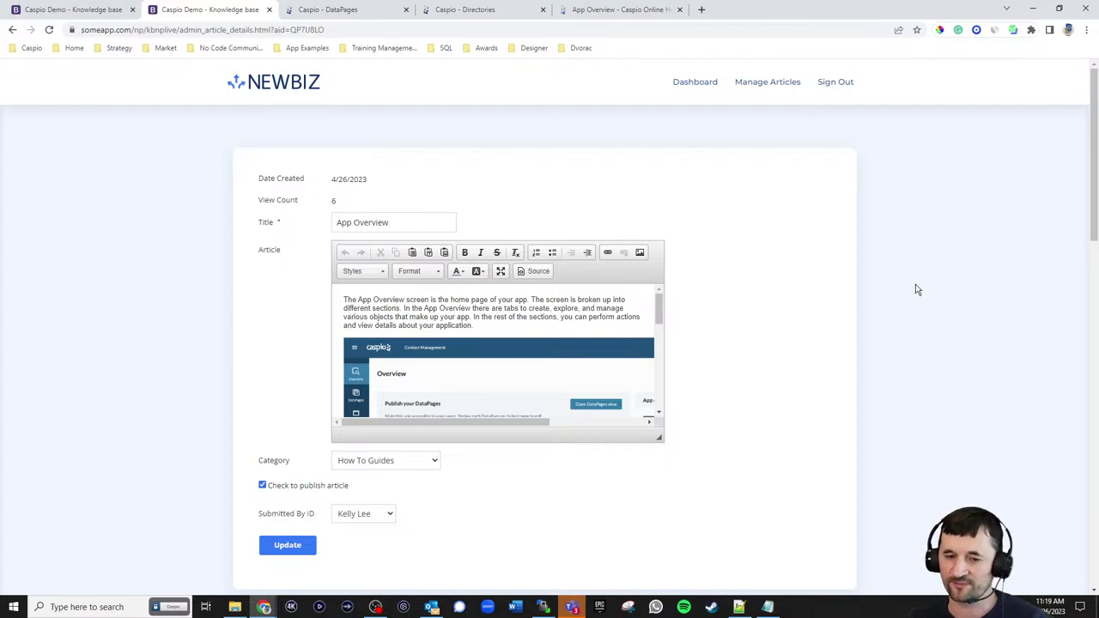
- Return to the live NEWBIZ admin dashboard with its Total Articles and Views by Month chart
click(89, 14)
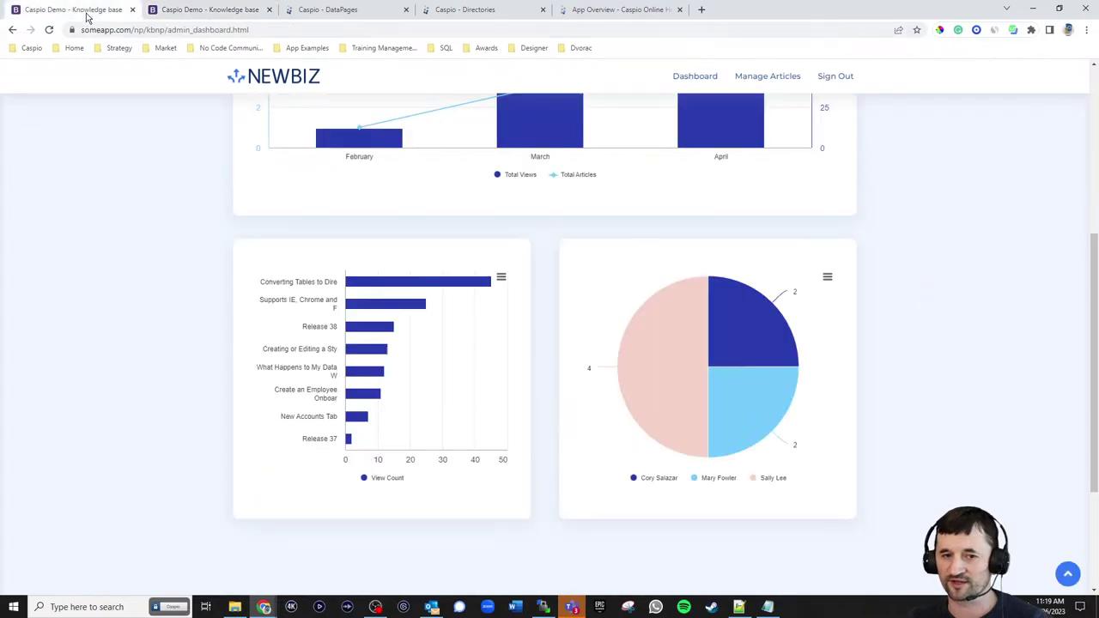
scroll(710, 227, up, 4)
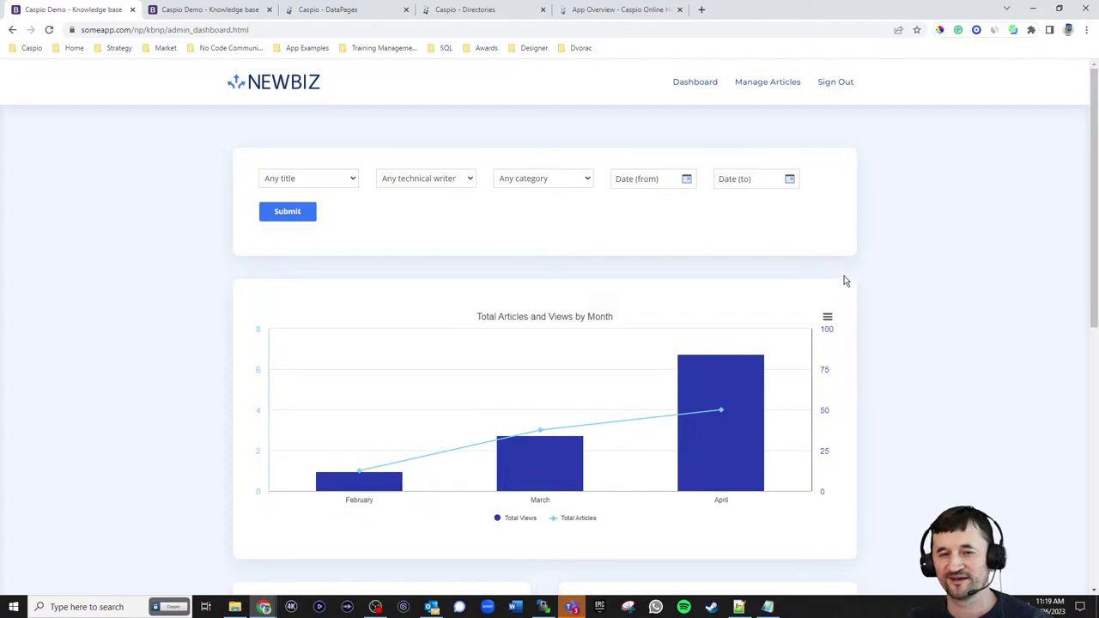
click(212, 10)
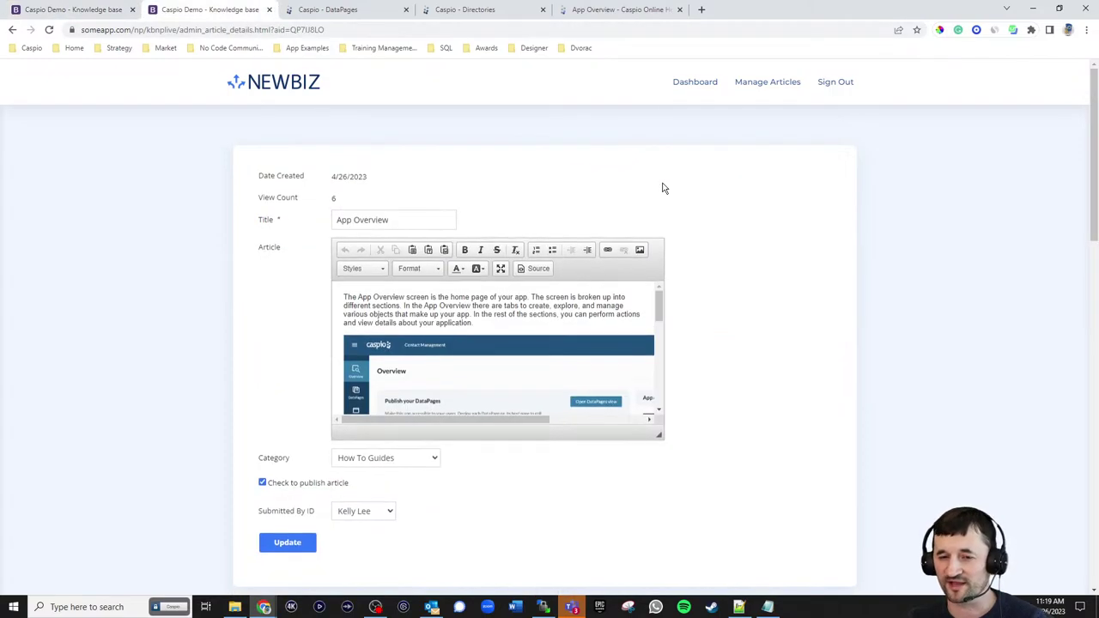
click(91, 12)
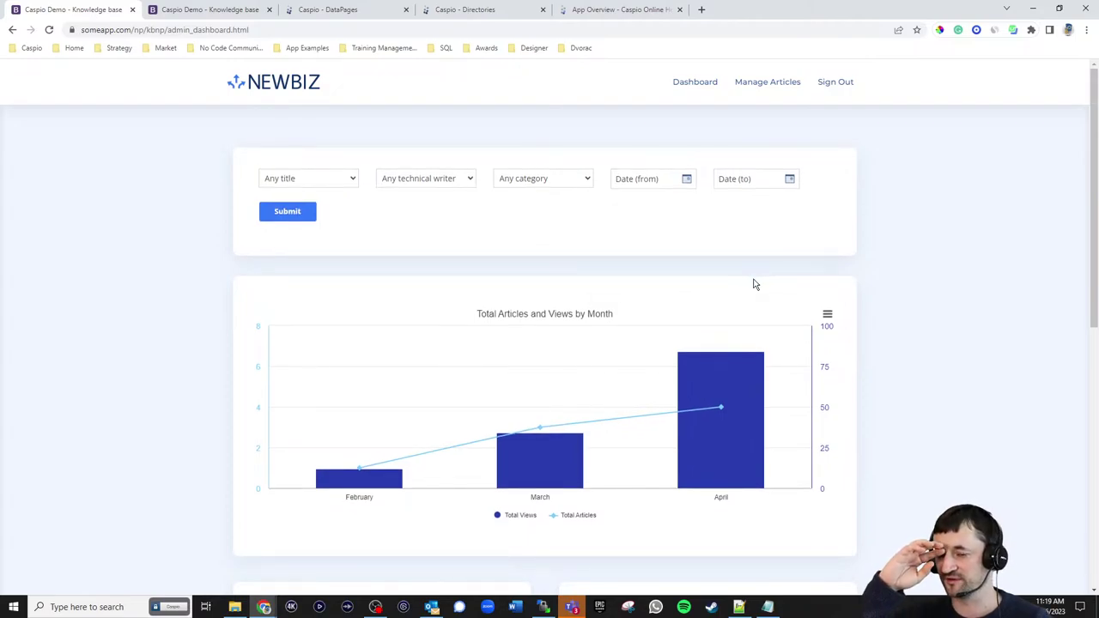